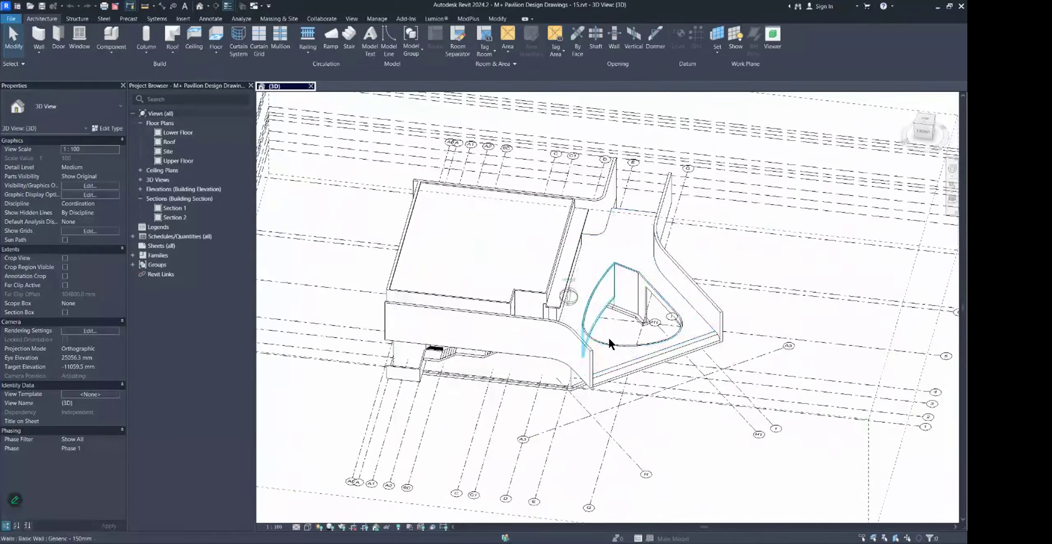
pyautogui.scroll(3, 662, 357)
pyautogui.keyDown('shift'); pyautogui.moveTo(663, 407); pyautogui.dragTo(671, 337, button='middle'); pyautogui.keyUp('shift')
pyautogui.keyDown('shift'); pyautogui.moveTo(598, 433); pyautogui.dragTo(641, 370, button='middle'); pyautogui.keyUp('shift')
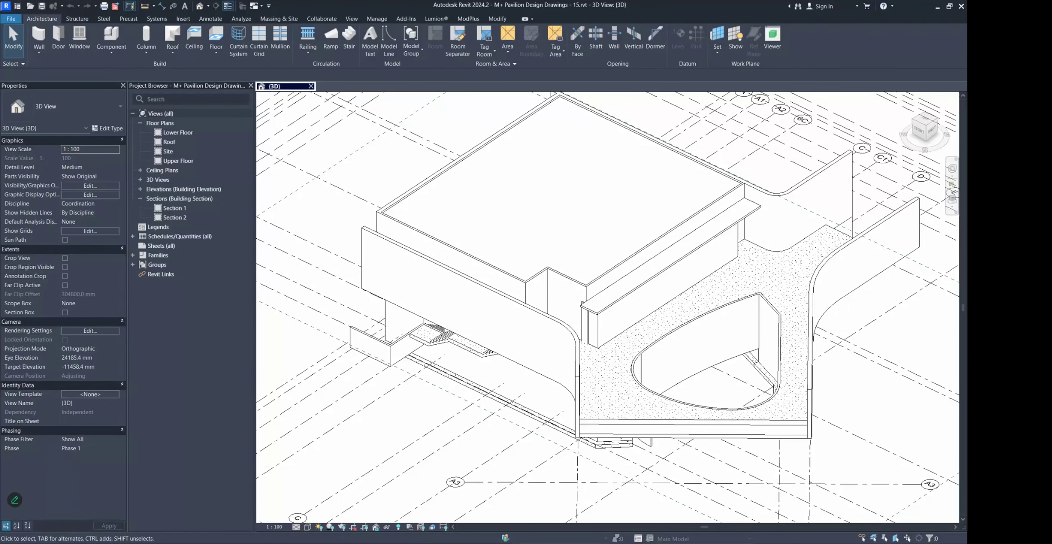
pyautogui.moveTo(966, 97); pyautogui.dragTo(395, 77)
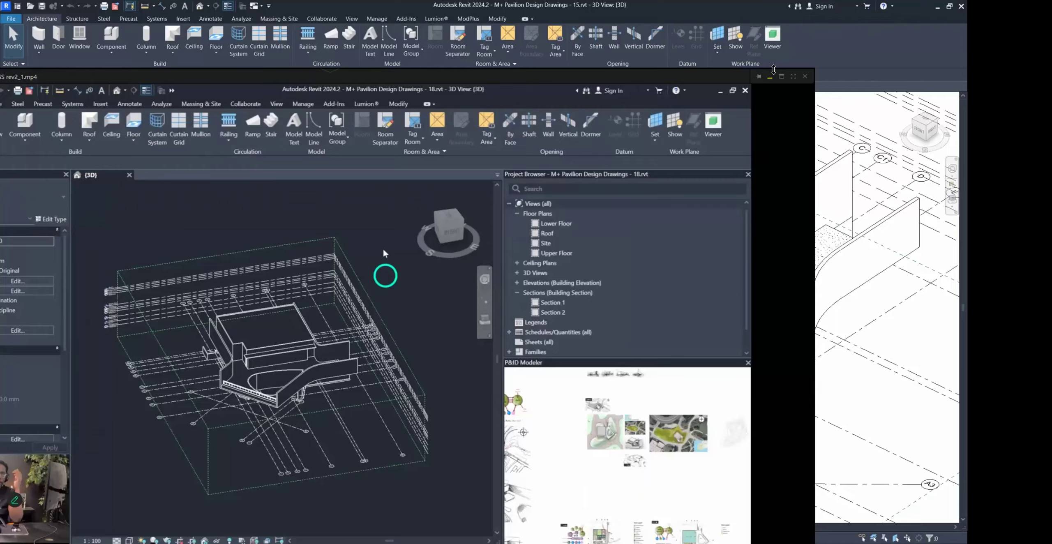
pyautogui.click(793, 76)
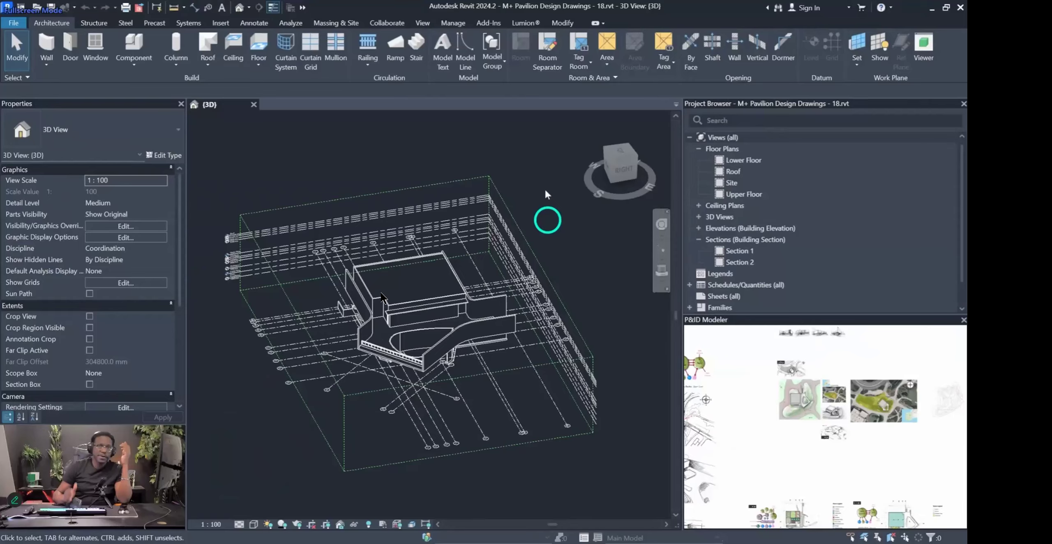
pyautogui.press('space')
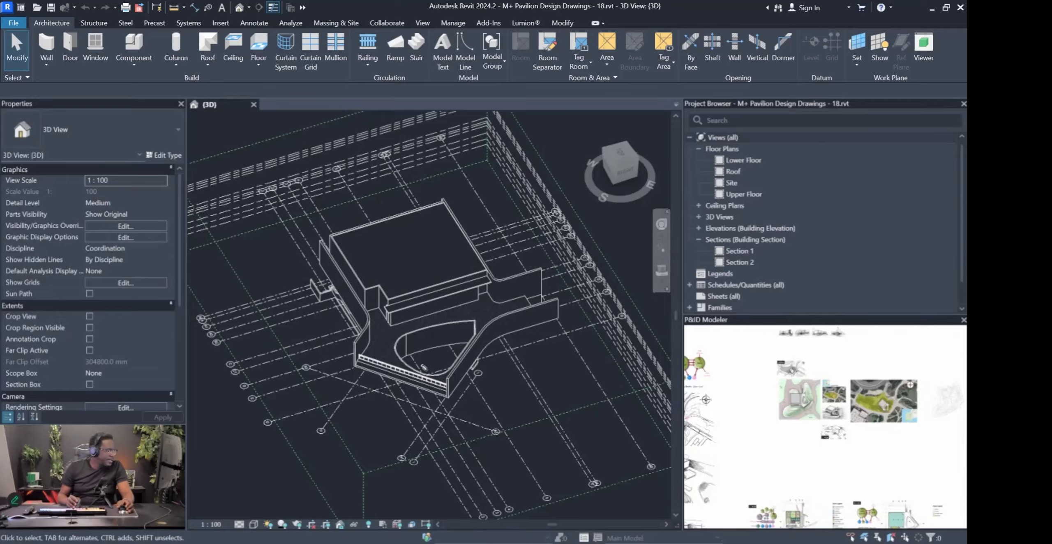
# Mark the curved wall around the rounded triangular opening with freehand pink strokes on the 3D view.
pyautogui.moveTo(476, 322)
pyautogui.mouseDown()
pyautogui.moveTo(423, 334)
pyautogui.moveTo(405, 362)
pyautogui.mouseUp()
pyautogui.moveTo(426, 392)
pyautogui.mouseDown()
pyautogui.moveTo(459, 413)
pyautogui.moveTo(451, 405)
pyautogui.mouseUp()
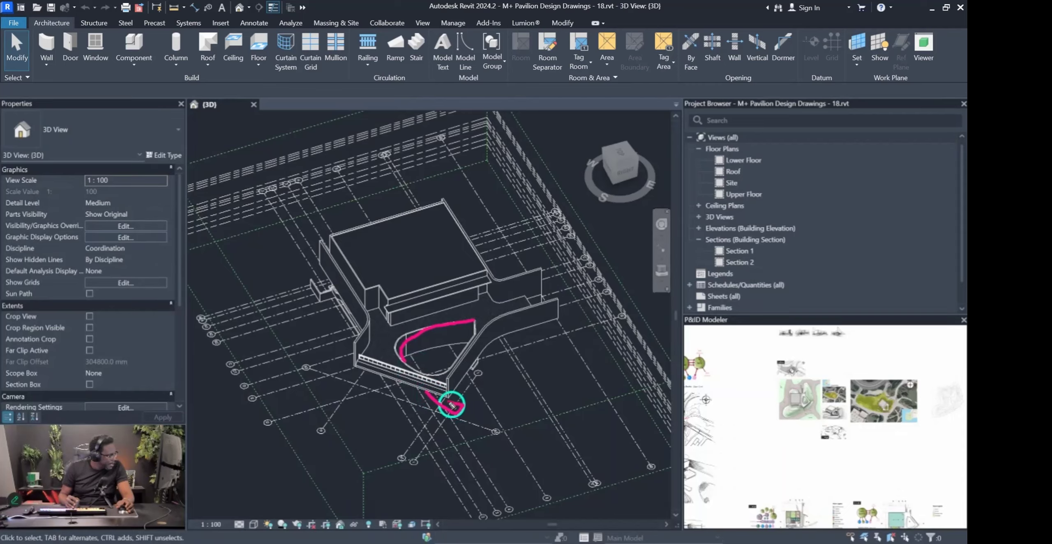
pyautogui.moveTo(436, 370)
pyautogui.mouseDown()
pyautogui.moveTo(434, 338)
pyautogui.moveTo(470, 325)
pyautogui.mouseUp()
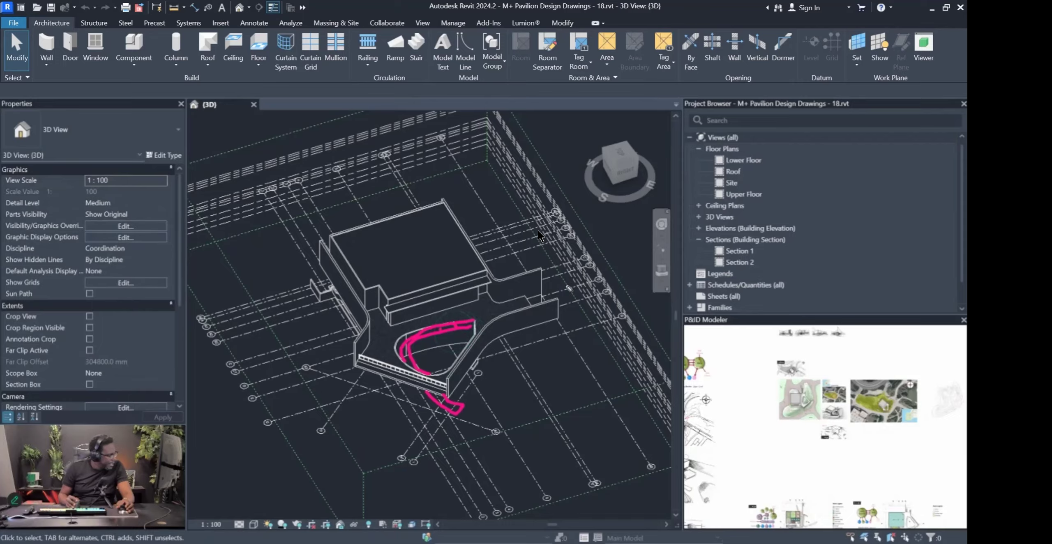
pyautogui.moveTo(526, 296)
pyautogui.mouseDown()
pyautogui.moveTo(561, 295)
pyautogui.moveTo(531, 303)
pyautogui.mouseUp()
pyautogui.click(541, 316)
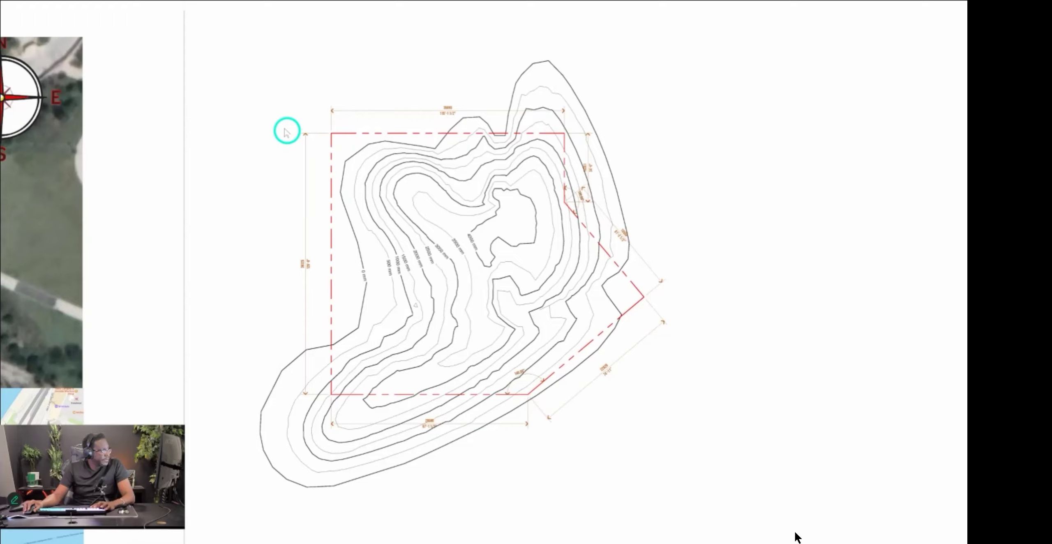
# Open the Site floor plan of the pavilion project.
pyautogui.moveTo(801, 536)
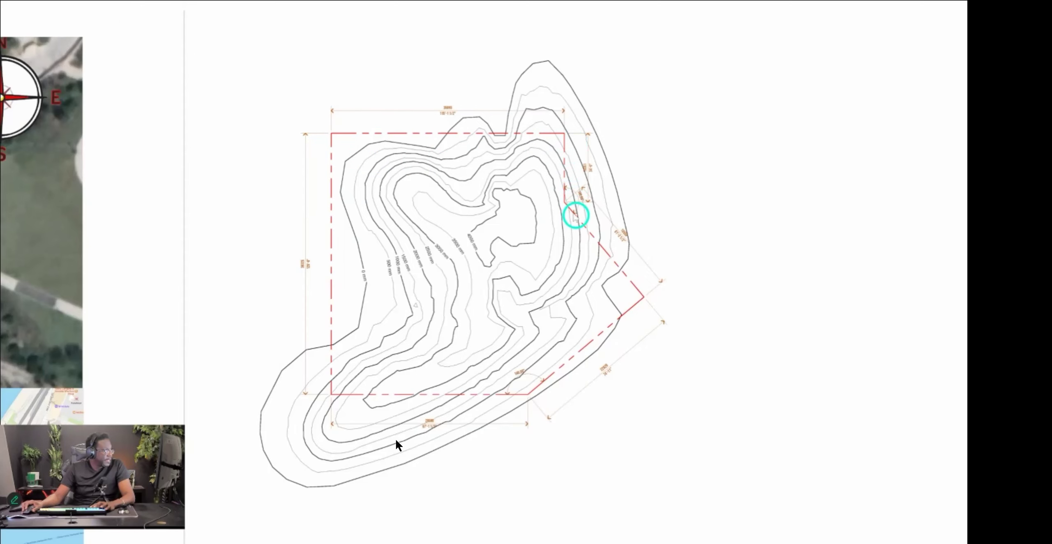
pyautogui.hotkey('shift', '.')
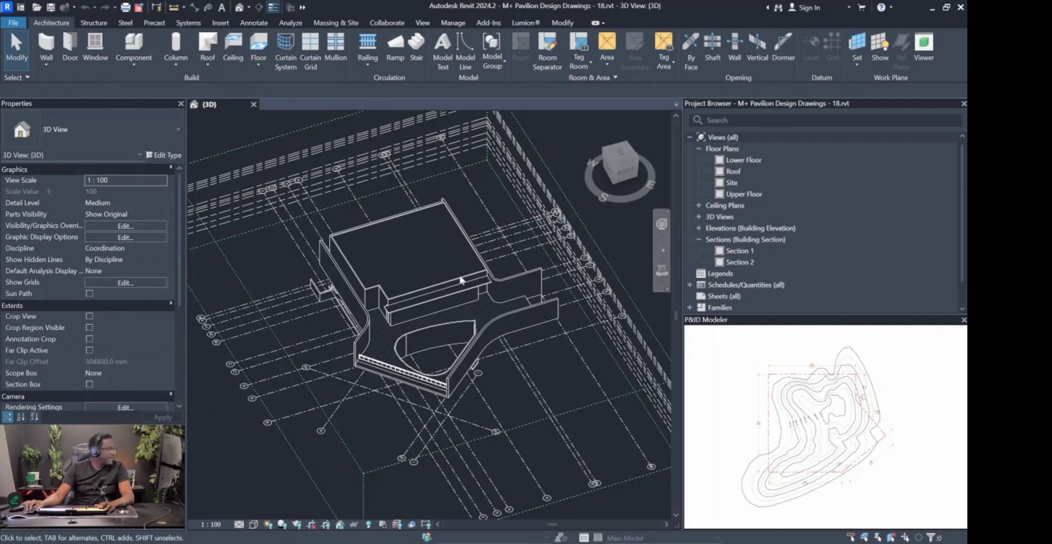
pyautogui.doubleClick(732, 183)
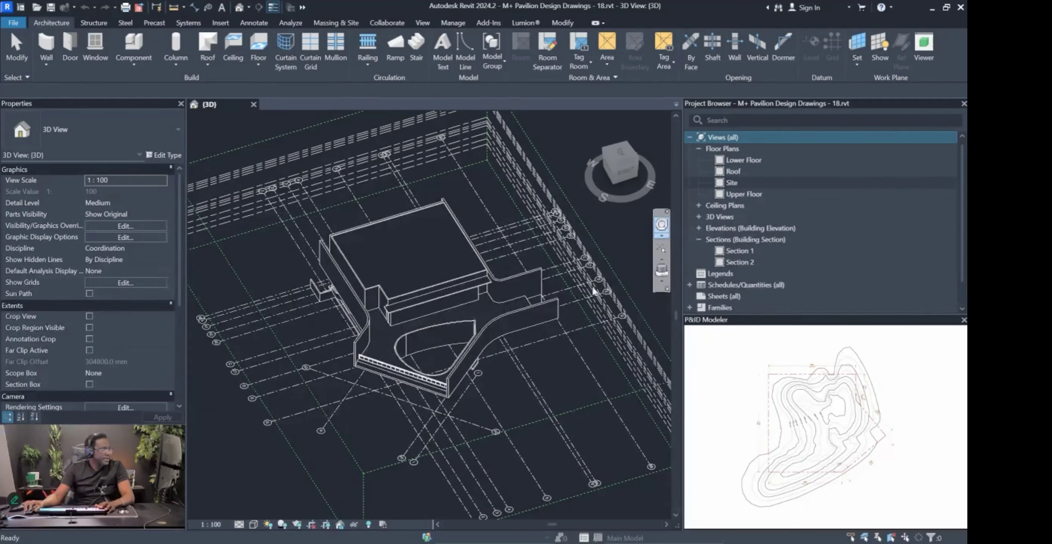
pyautogui.scroll(-1, 426, 317)
pyautogui.scroll(2, 447, 316)
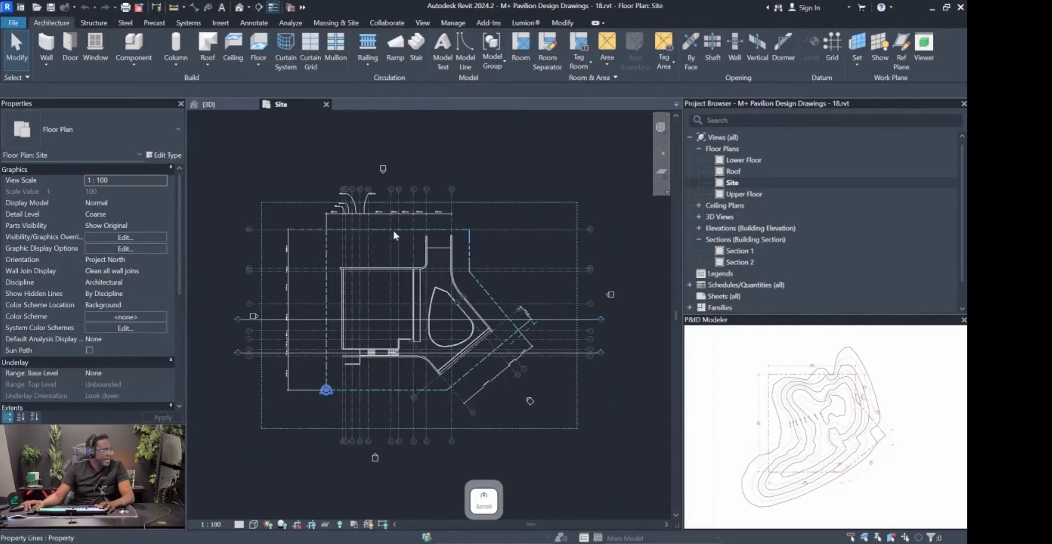
pyautogui.moveTo(442, 292); pyautogui.dragTo(355, 303, button='middle')
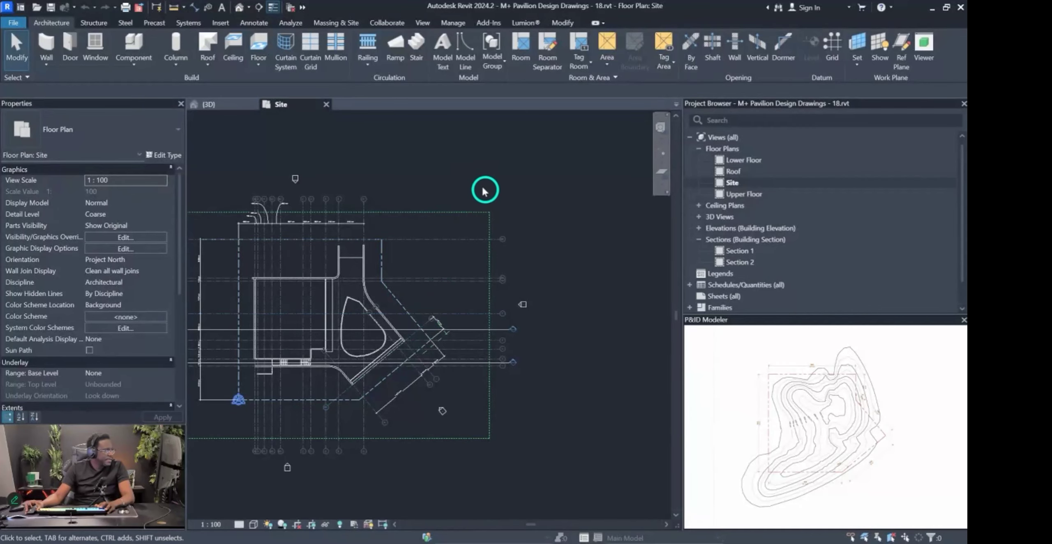
# Import SD-04 - M+ Pavilion - TOPO PLAN.jpg into the Site plan and place it in the empty area beside the building.
pyautogui.moveTo(966, 96)
pyautogui.mouseDown()
pyautogui.moveTo(967, 70)
pyautogui.moveTo(959, 80)
pyautogui.mouseUp()
pyautogui.moveTo(777, 249); pyautogui.dragTo(424, 176)
pyautogui.scroll(-5, 549, 269)
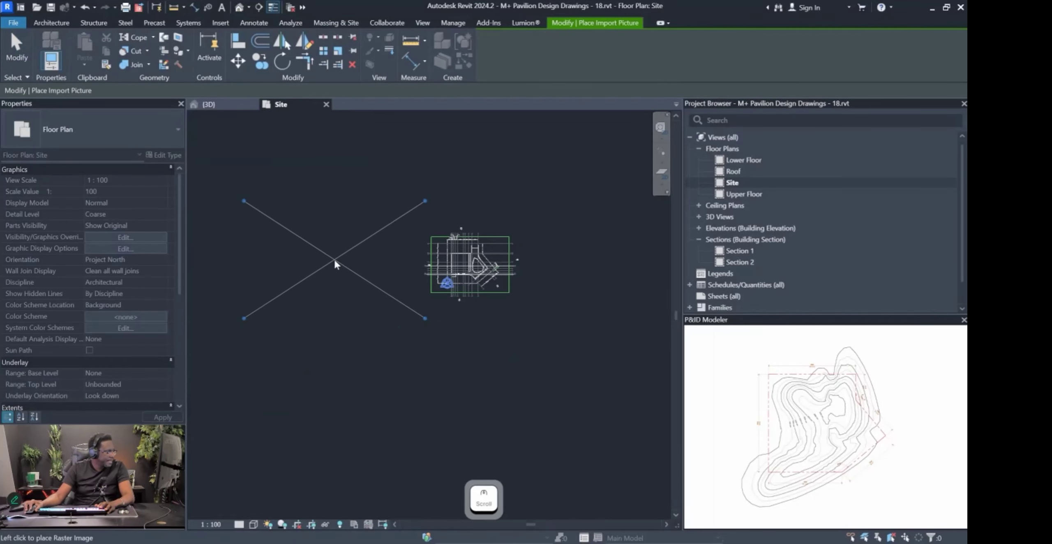
pyautogui.click(335, 257)
pyautogui.scroll(2, 316, 266)
pyautogui.press('Escape')
pyautogui.click(378, 402)
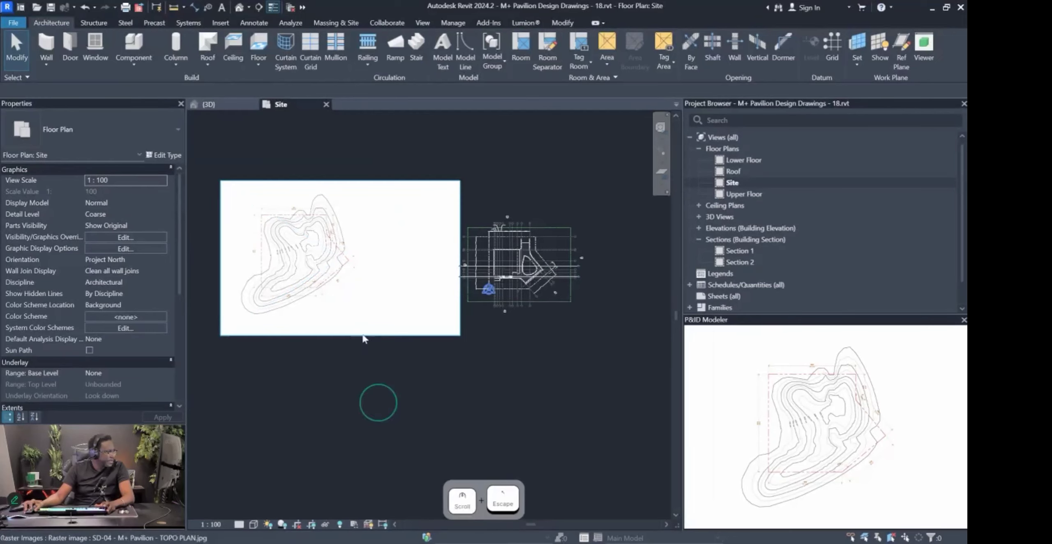
pyautogui.click(967, 71)
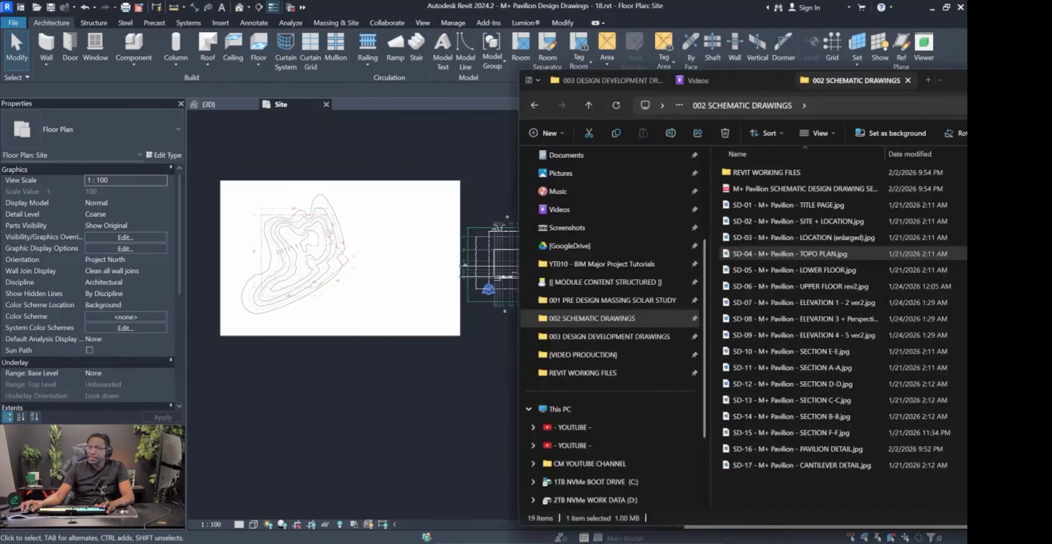
# Move the topo plan image across the Site plan so its blank area lies behind the building and its contours sit beside it.
pyautogui.click(341, 204)
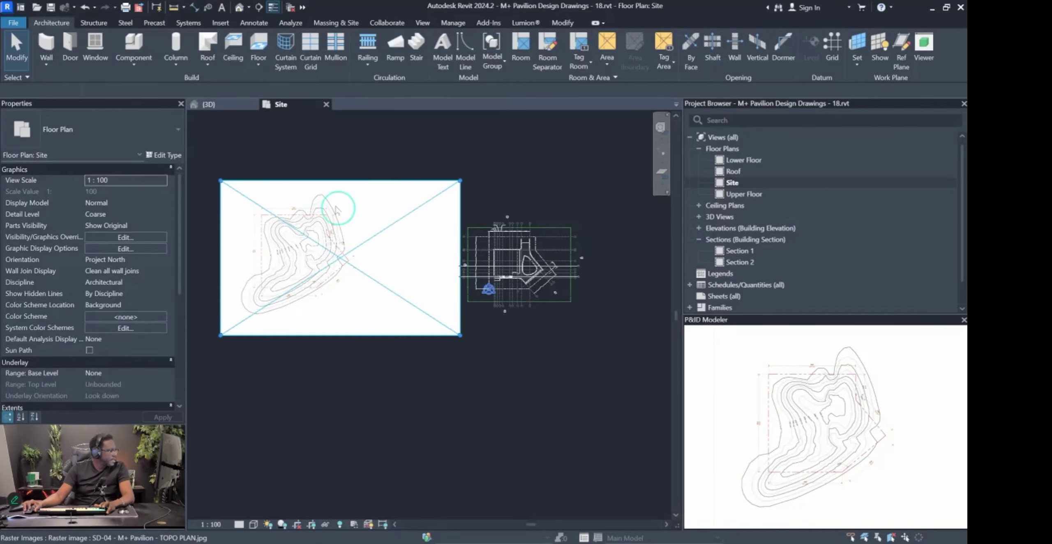
pyautogui.moveTo(345, 204); pyautogui.dragTo(534, 235)
pyautogui.scroll(5, 535, 235)
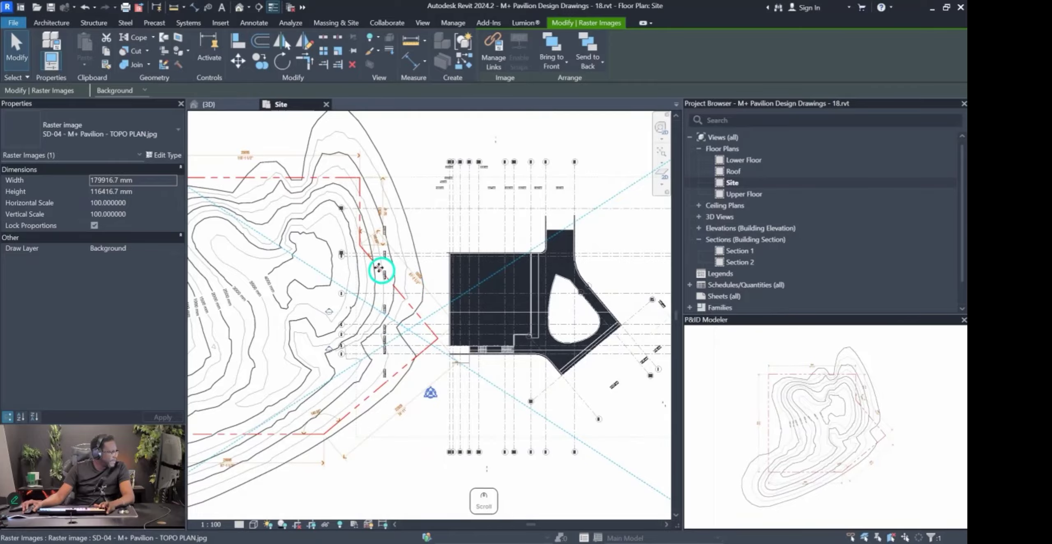
pyautogui.moveTo(278, 324); pyautogui.dragTo(317, 399)
pyautogui.scroll(-3, 317, 399)
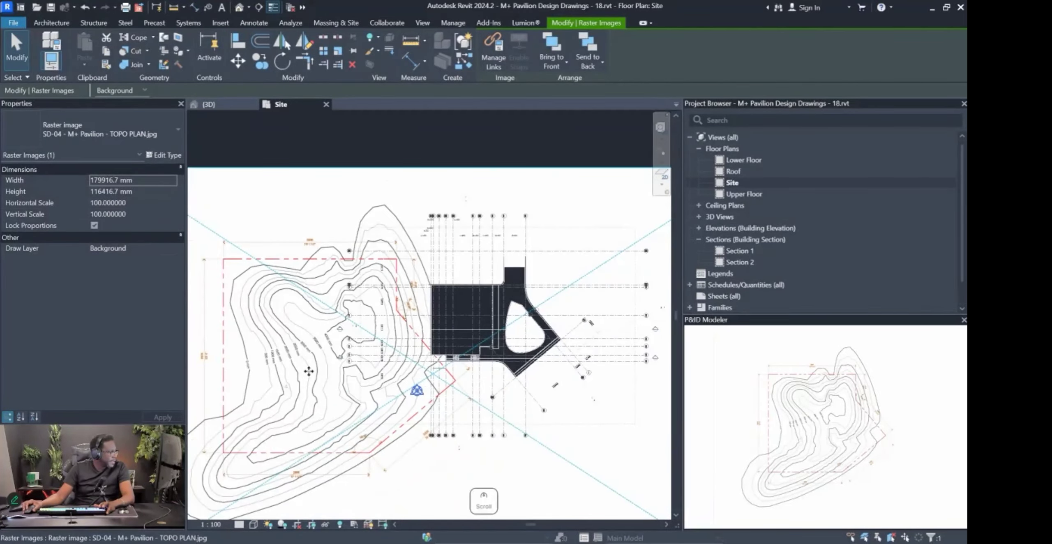
pyautogui.moveTo(308, 371); pyautogui.dragTo(365, 359, button='middle')
pyautogui.moveTo(385, 371); pyautogui.dragTo(281, 358)
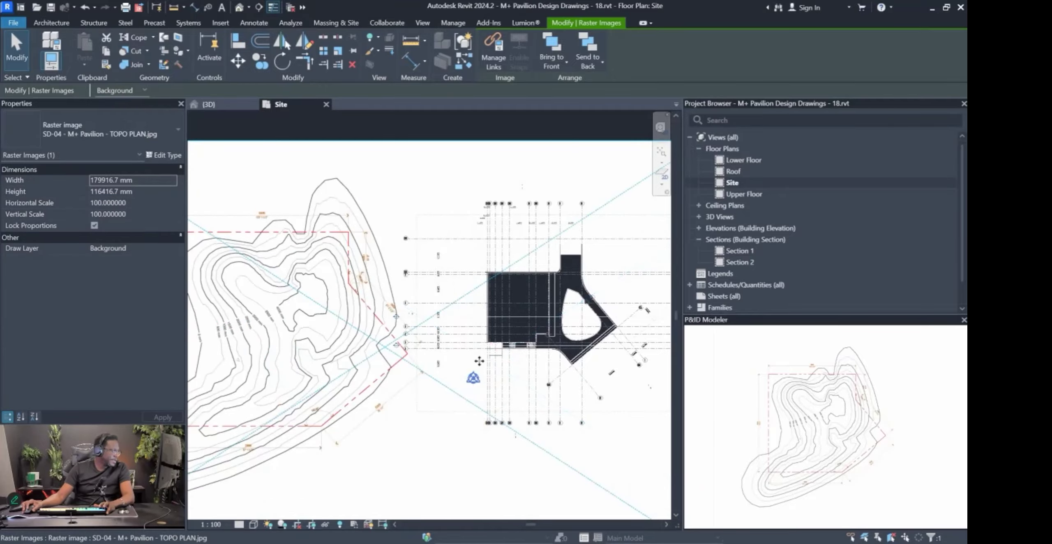
# Check the Upper Floor and Lower Floor plans for the imported image and return to the Site plan.
pyautogui.doubleClick(740, 193)
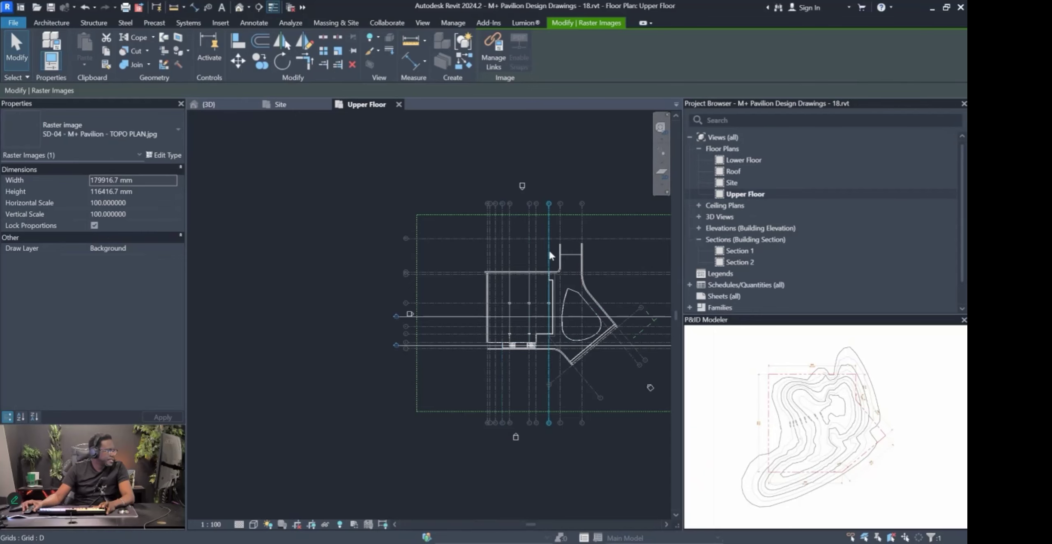
pyautogui.moveTo(550, 252); pyautogui.dragTo(375, 264, button='middle')
pyautogui.doubleClick(767, 162)
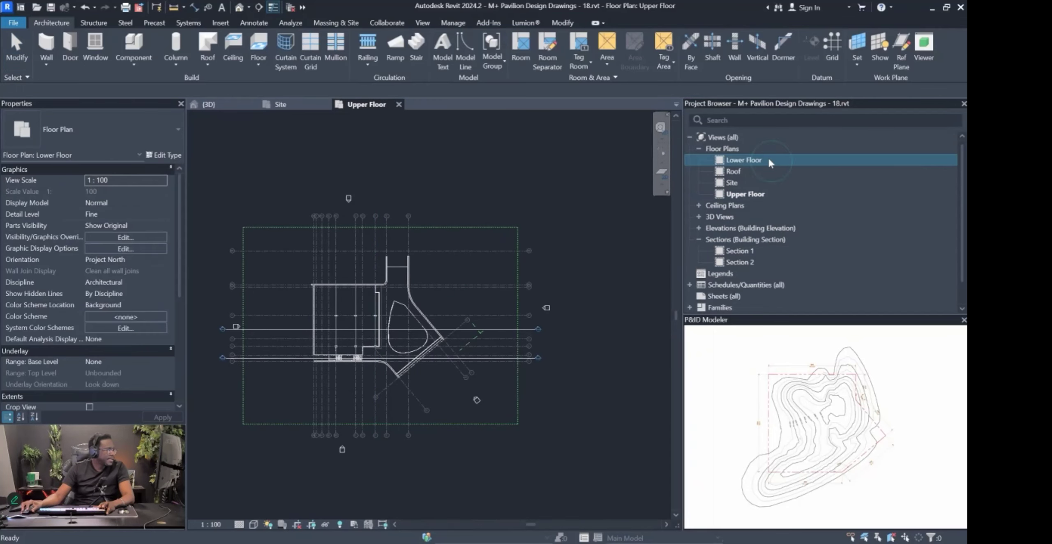
pyautogui.doubleClick(752, 181)
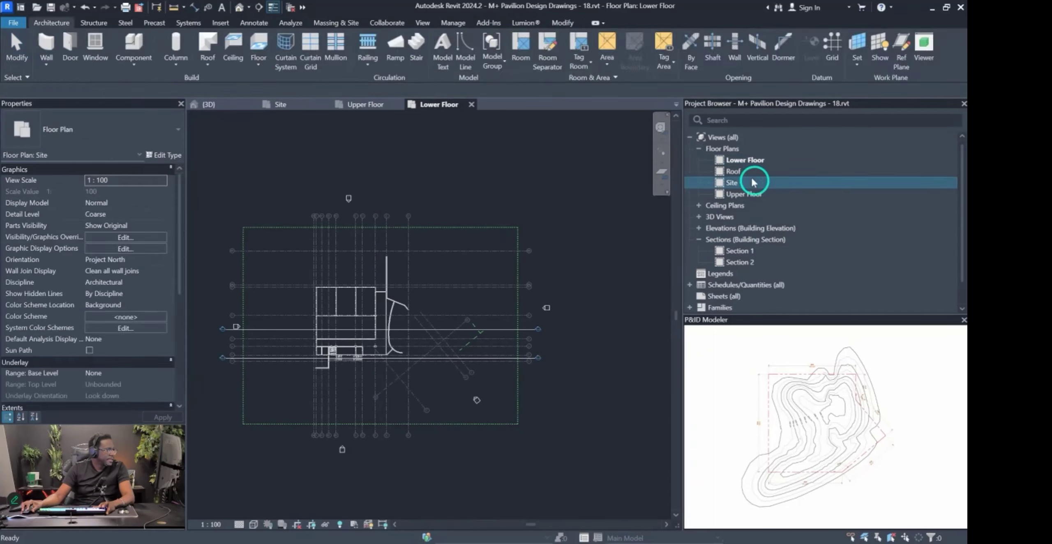
# Turn on Reveal Hidden Elements in the Site plan and inspect the property line against the topo plan image.
pyautogui.click(339, 525)
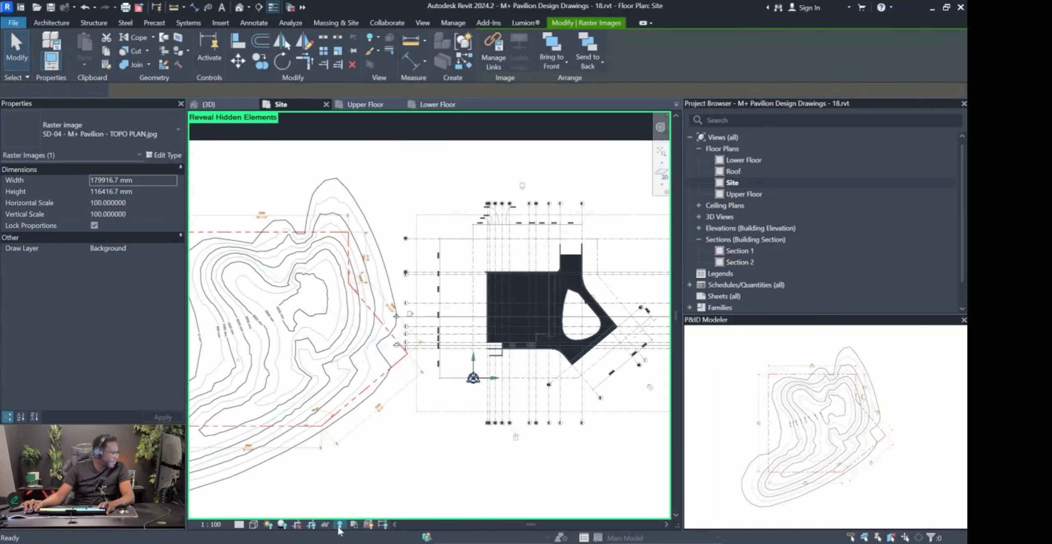
pyautogui.scroll(5, 565, 246)
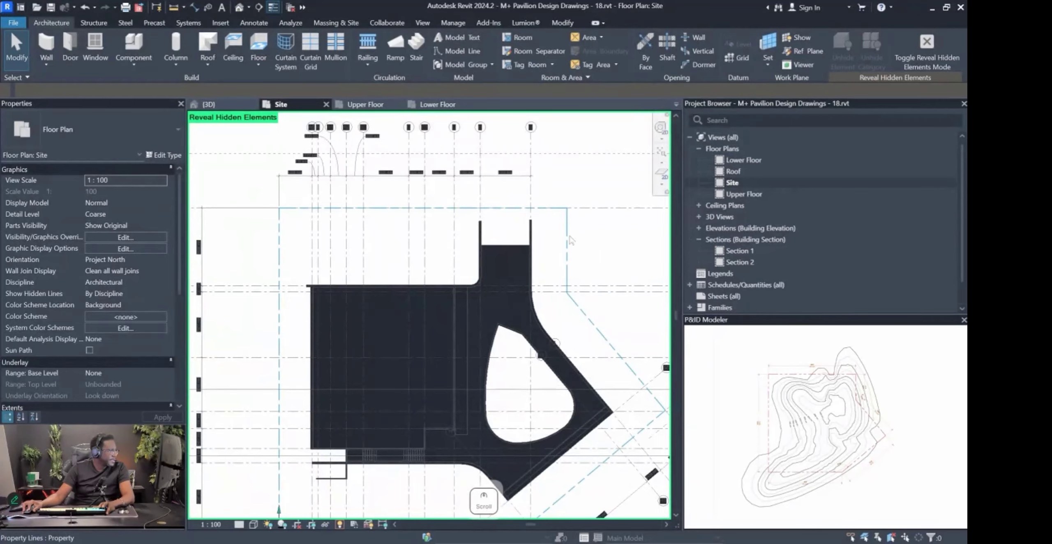
pyautogui.click(567, 238)
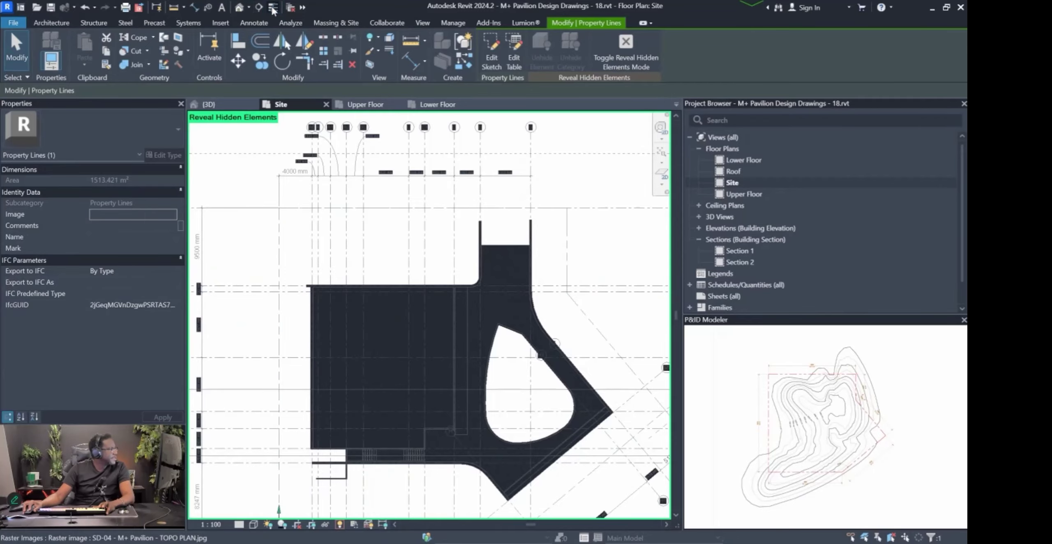
pyautogui.click(573, 270)
pyautogui.scroll(-4, 574, 232)
pyautogui.scroll(2, 390, 227)
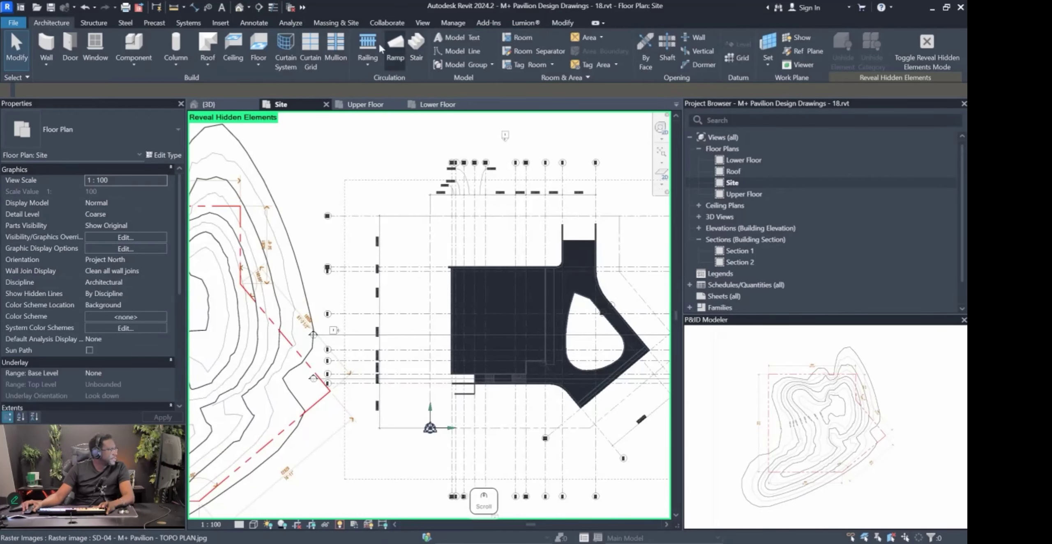
pyautogui.scroll(4, 460, 246)
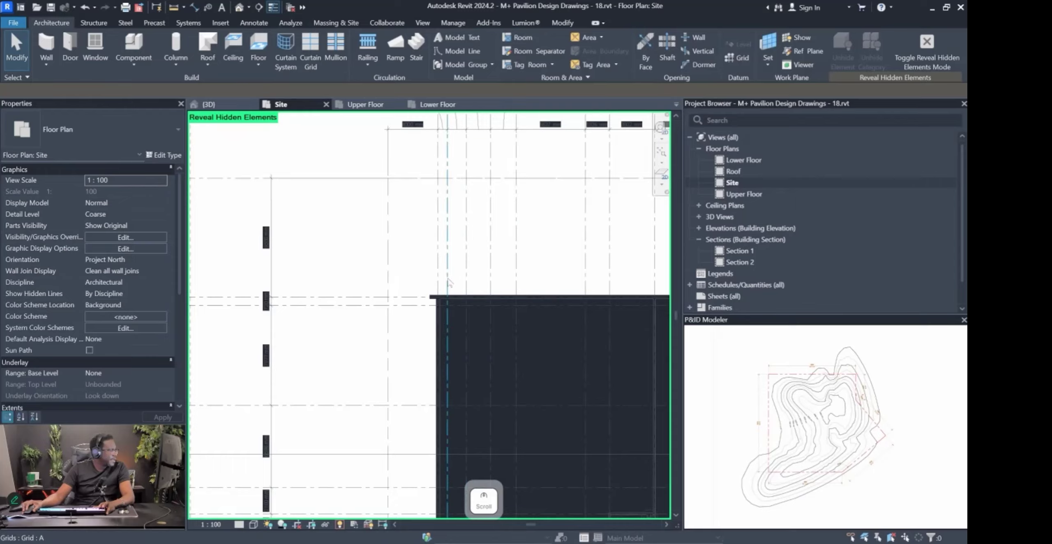
pyautogui.scroll(-5, 449, 281)
pyautogui.click(599, 232)
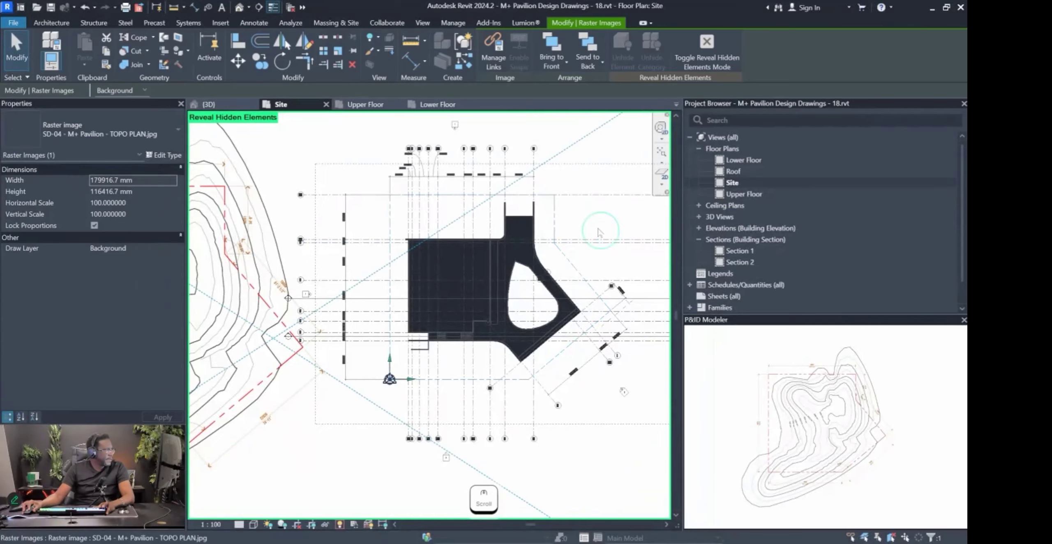
pyautogui.scroll(-3, 529, 275)
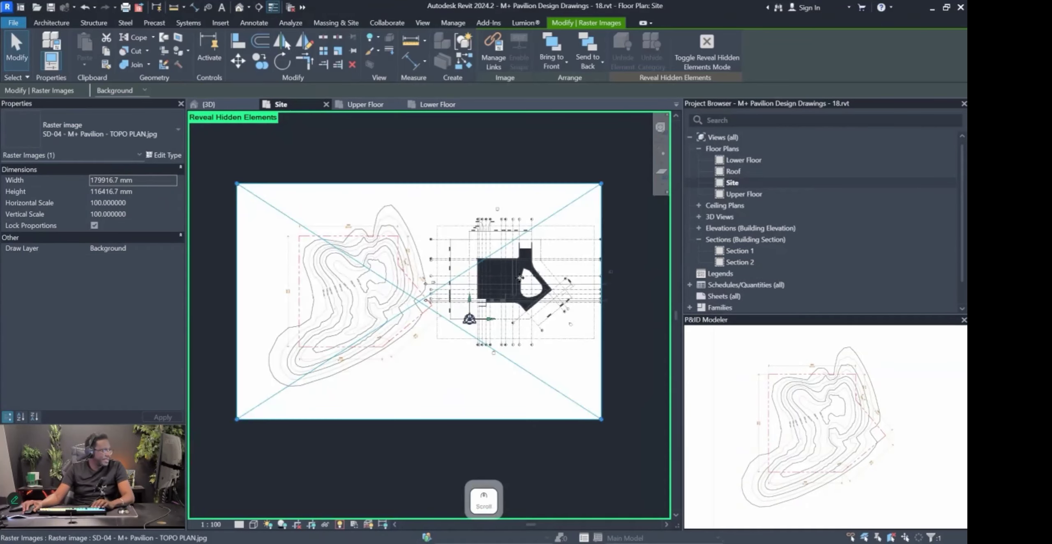
# Switch the drawing canvas to the light theme so the topo image and building linework can be read together.
pyautogui.press('c')
pyautogui.press('s')
pyautogui.press('Escape')
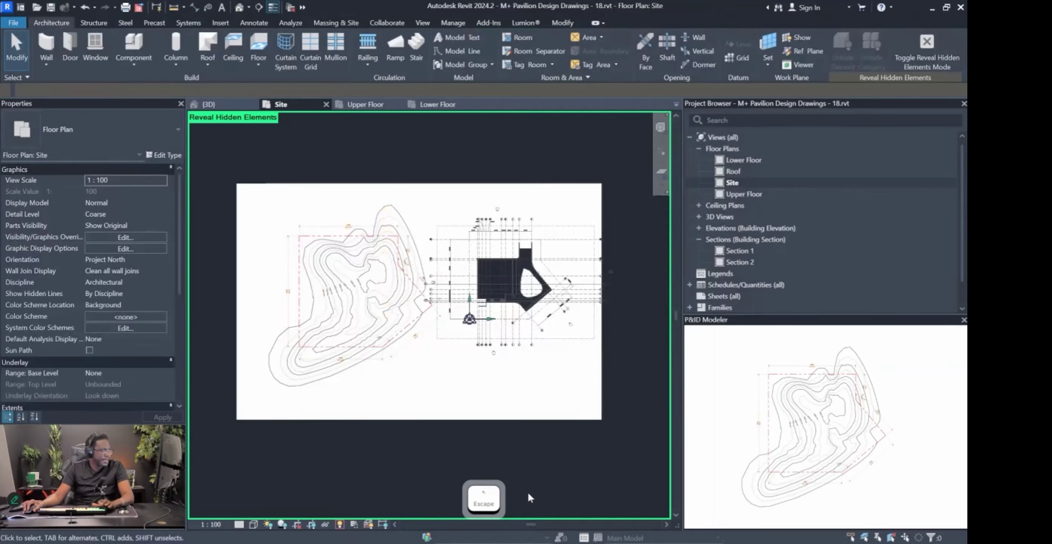
pyautogui.press('c')
pyautogui.press('a')
pyautogui.scroll(3, 440, 258)
pyautogui.click(387, 287)
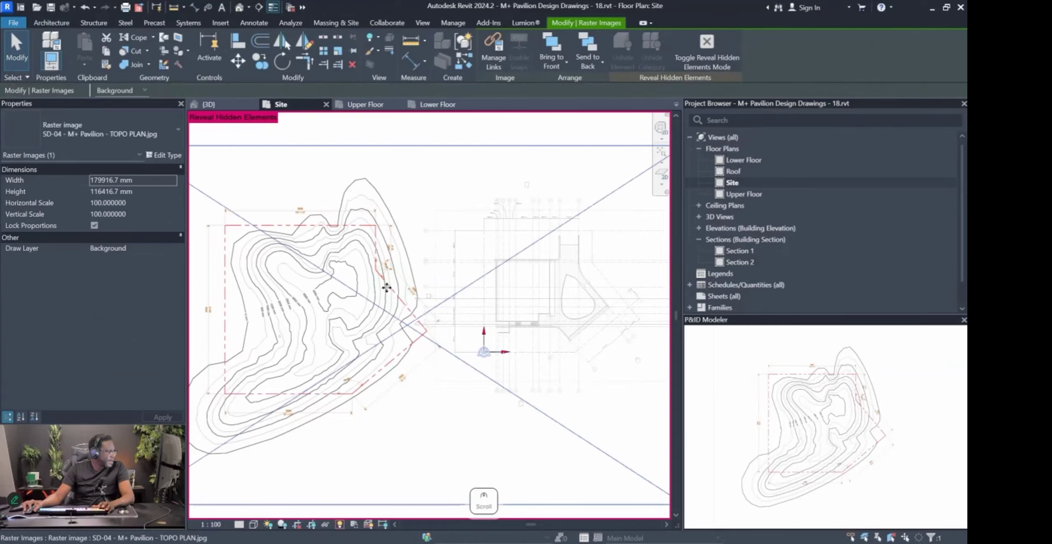
pyautogui.scroll(2, 470, 270)
pyautogui.scroll(-2, 395, 293)
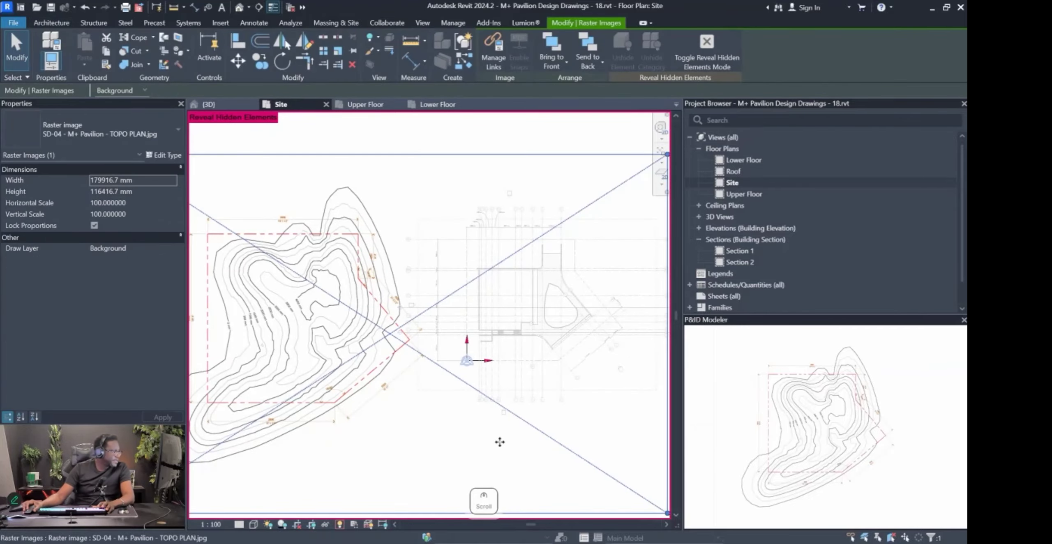
pyautogui.press('Escape')
pyautogui.press('Escape')
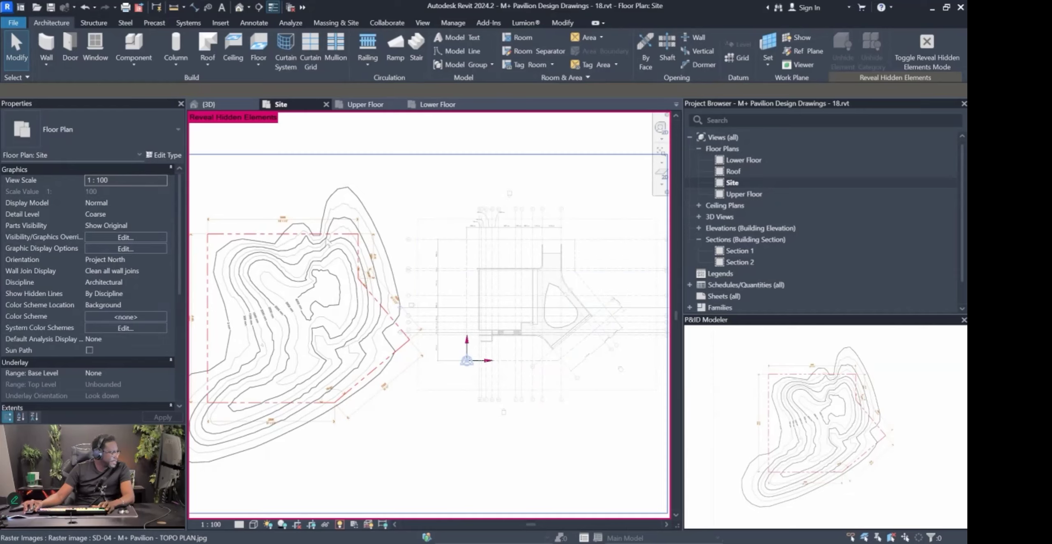
# Move the topo plan image so its boundary's upper-left corner sits on the upper-left corner of the modelled property line.
pyautogui.scroll(4, 208, 247)
pyautogui.scroll(2, 209, 242)
pyautogui.scroll(-5, 278, 259)
pyautogui.click(347, 271)
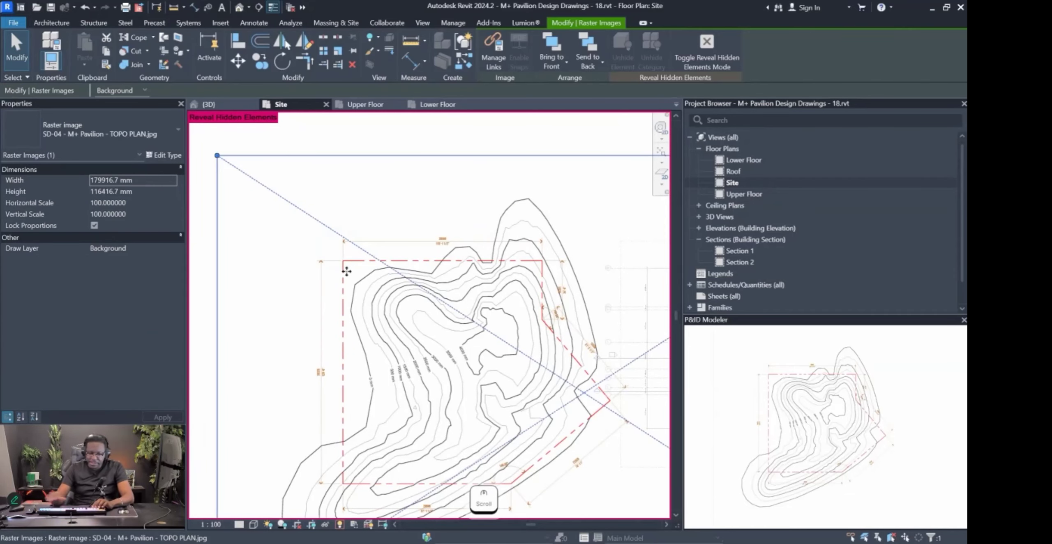
pyautogui.press('m')
pyautogui.press('v')
pyautogui.scroll(5, 347, 263)
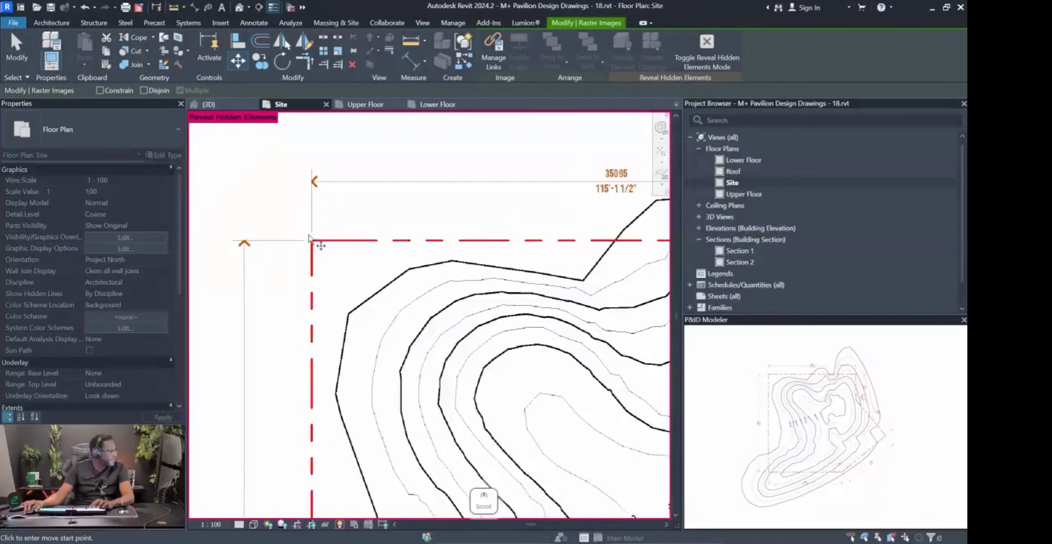
pyautogui.scroll(2, 309, 238)
pyautogui.scroll(3, 316, 255)
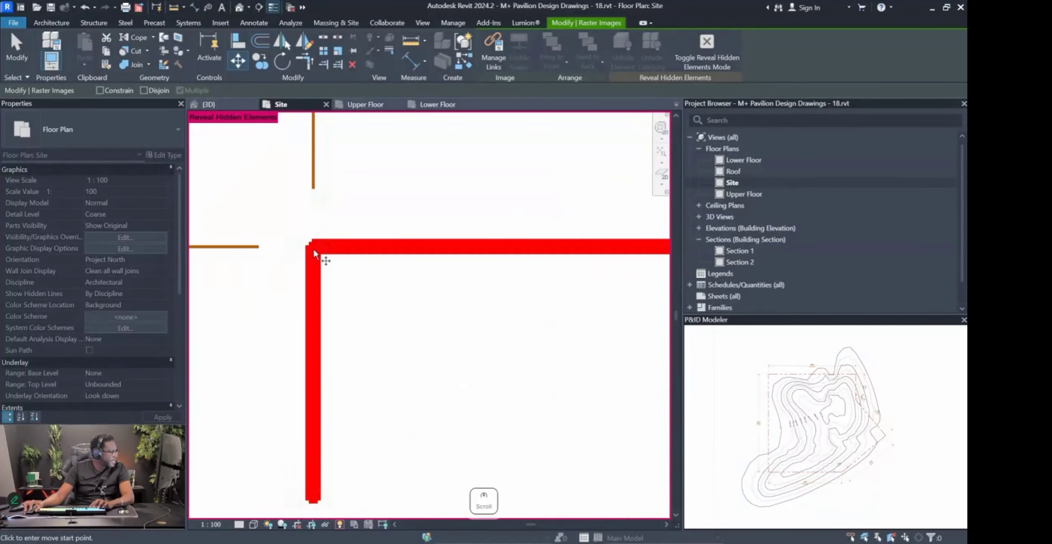
pyautogui.click(314, 253)
pyautogui.scroll(-8, 288, 230)
pyautogui.scroll(3, 488, 251)
pyautogui.scroll(5, 487, 251)
pyautogui.click(420, 206)
pyautogui.scroll(-5, 411, 262)
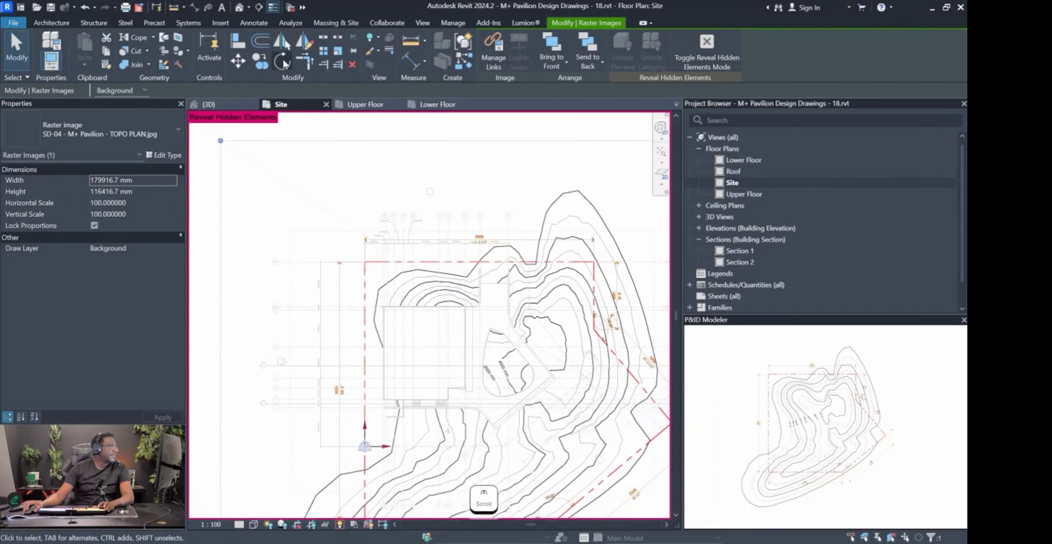
# Scale the topo plan image graphically from the shared corner to about 71.96, fitting its upper boundary edge to the modelled property line.
pyautogui.click(337, 50)
pyautogui.scroll(6, 384, 300)
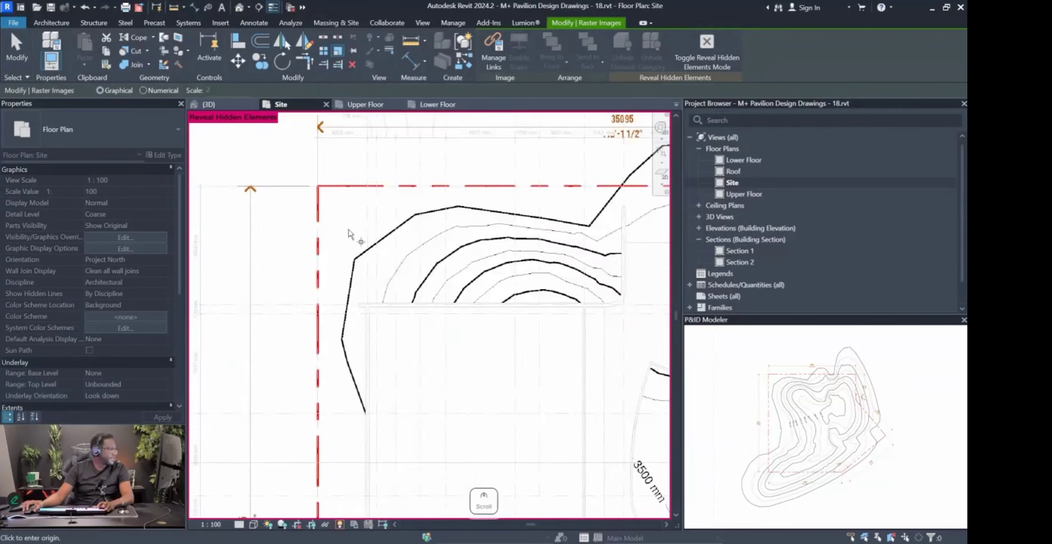
pyautogui.click(283, 192)
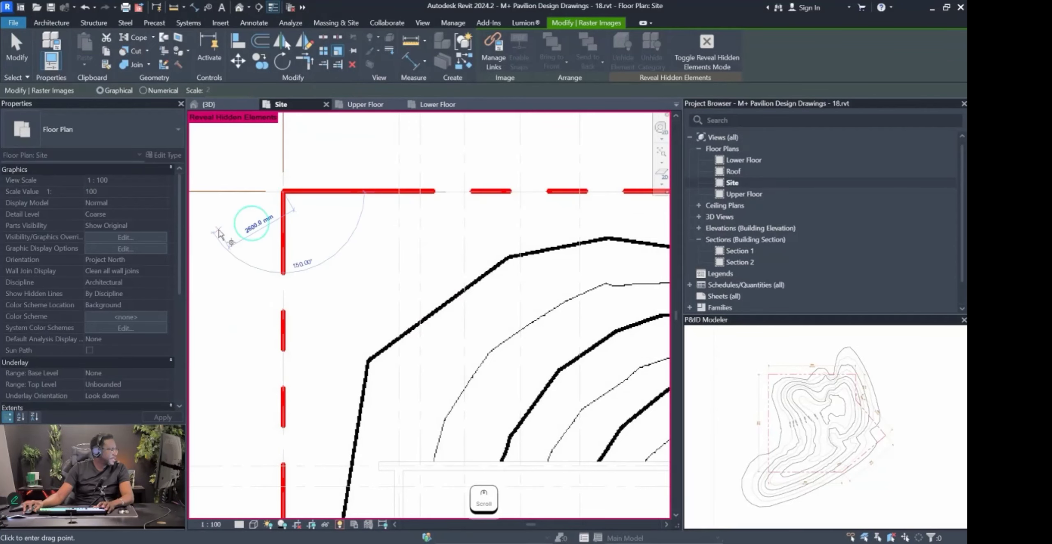
pyautogui.scroll(-5, 411, 263)
pyautogui.scroll(4, 587, 224)
pyautogui.scroll(8, 513, 224)
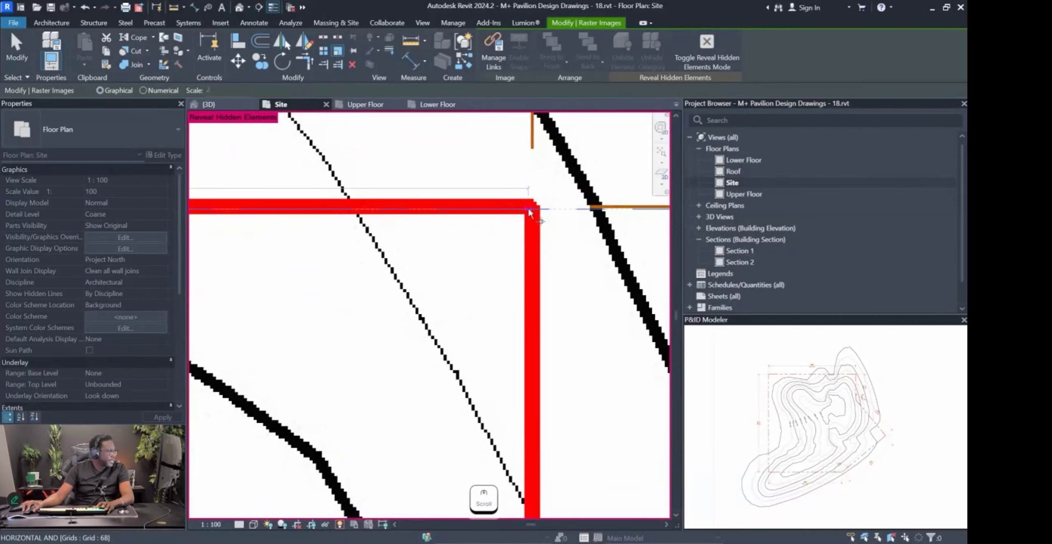
pyautogui.click(529, 213)
pyautogui.scroll(-6, 410, 228)
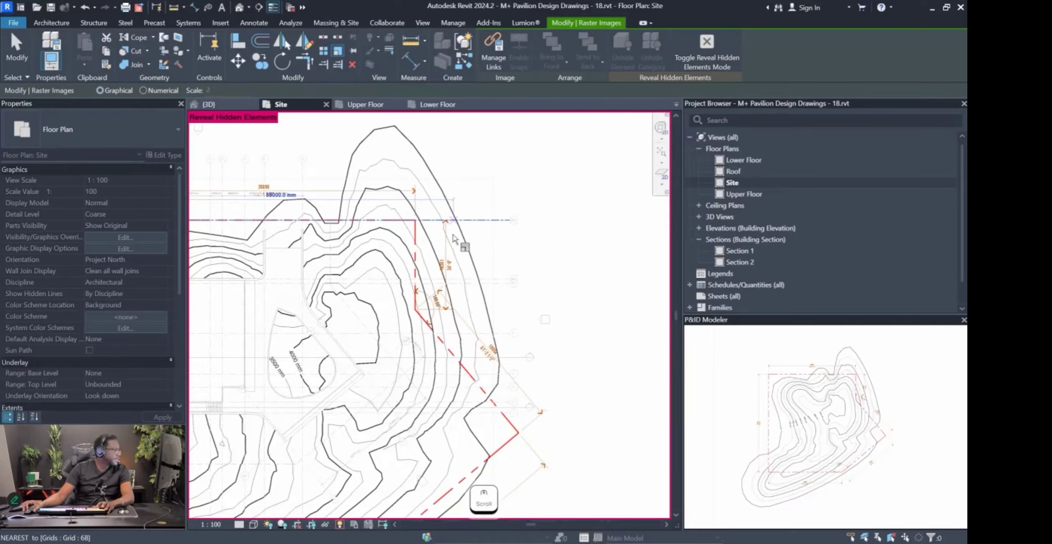
pyautogui.scroll(8, 442, 239)
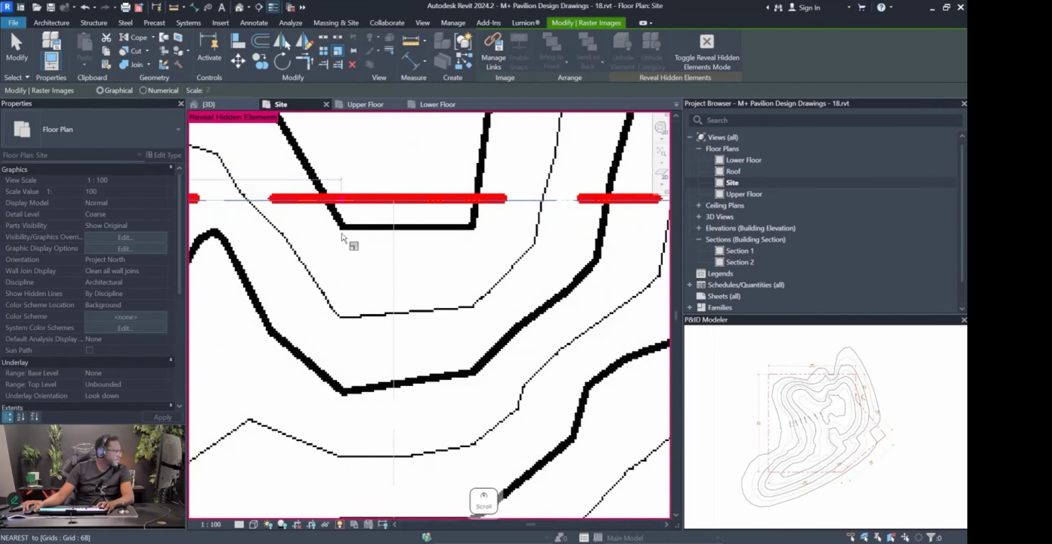
pyautogui.click(408, 192)
pyautogui.scroll(-8, 411, 254)
pyautogui.scroll(8, 456, 243)
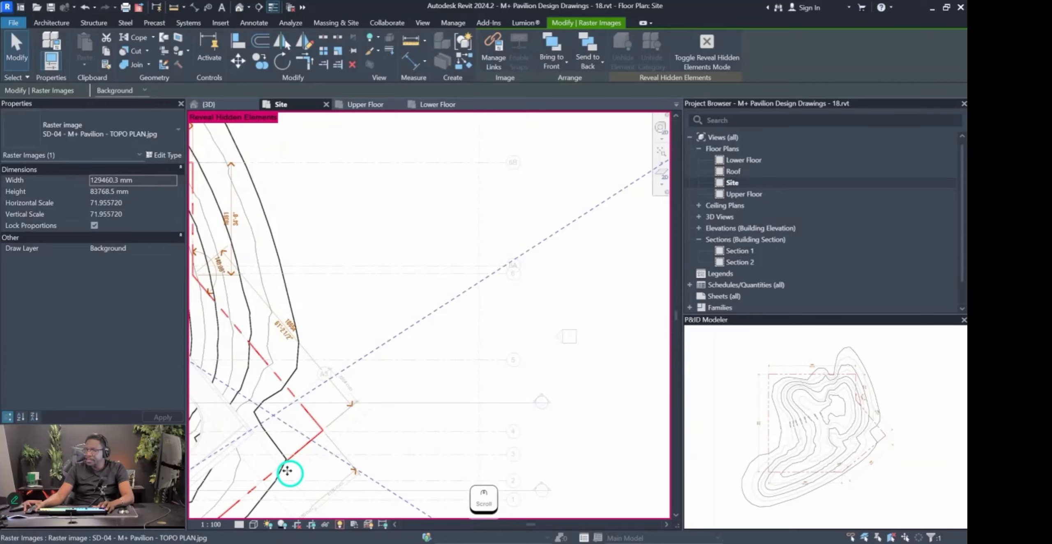
# Inspect the scaled topo boundary against the property line and building around the whole site, then deselect the image.
pyautogui.moveTo(567, 341); pyautogui.dragTo(810, 220, button='middle')
pyautogui.moveTo(375, 435); pyautogui.dragTo(537, 295, button='middle')
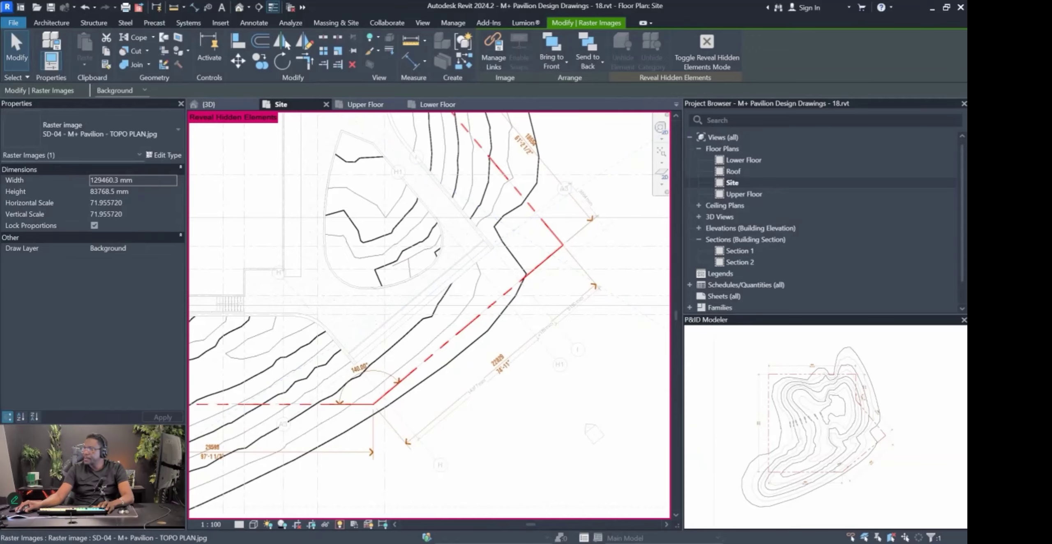
pyautogui.scroll(-6, 290, 397)
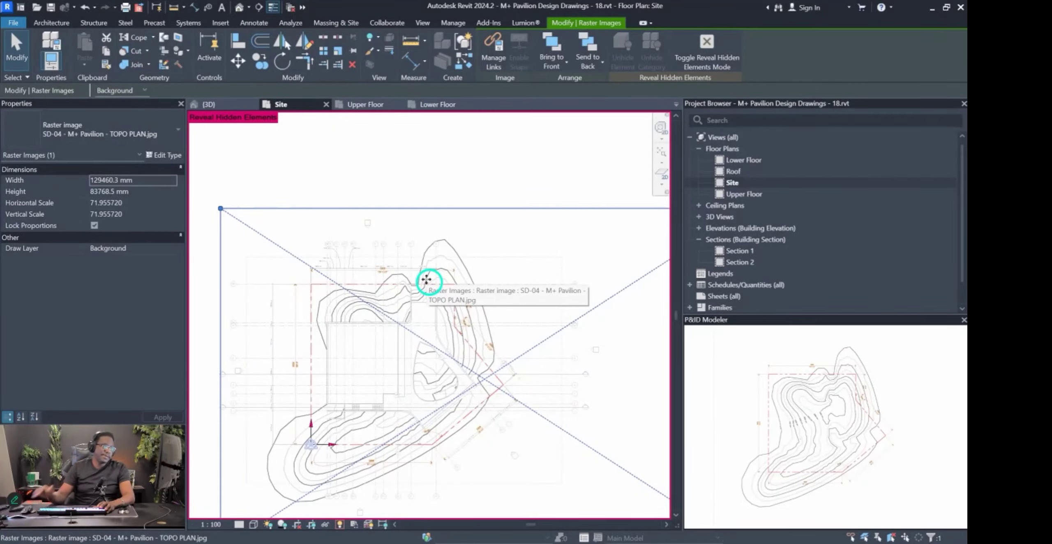
pyautogui.scroll(4, 456, 251)
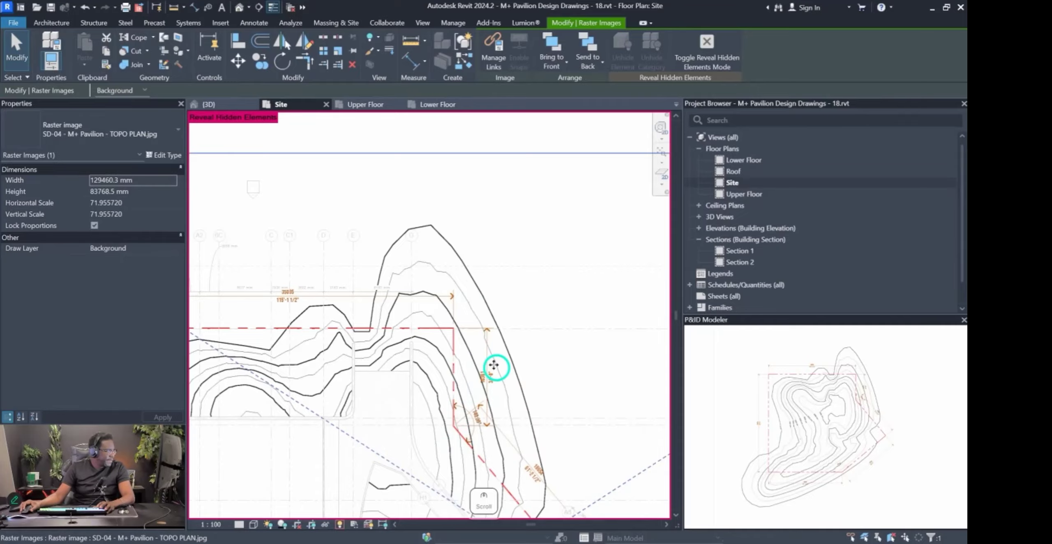
pyautogui.scroll(5, 374, 290)
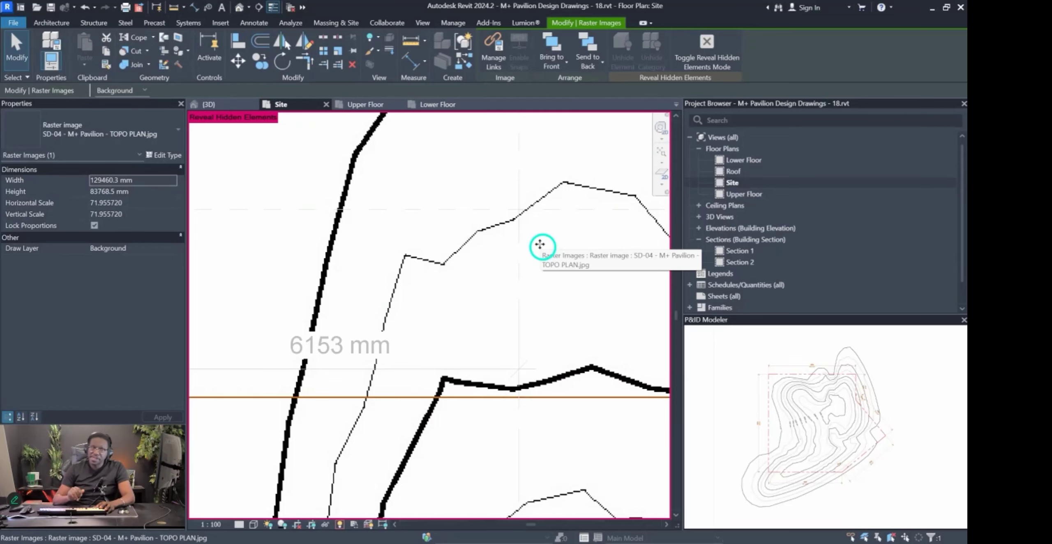
pyautogui.scroll(-6, 538, 244)
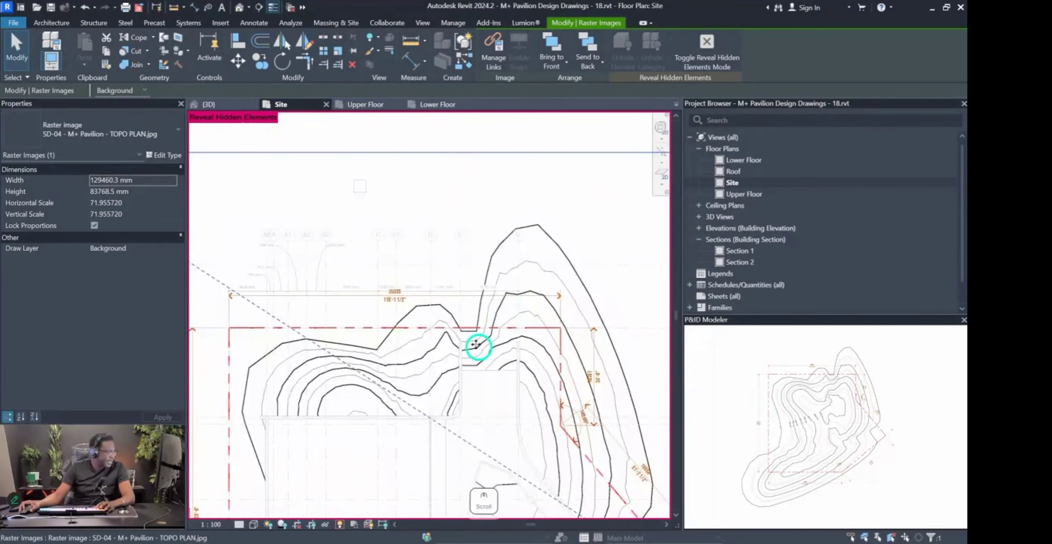
pyautogui.moveTo(366, 408); pyautogui.dragTo(399, 258, button='middle')
pyautogui.press('Escape')
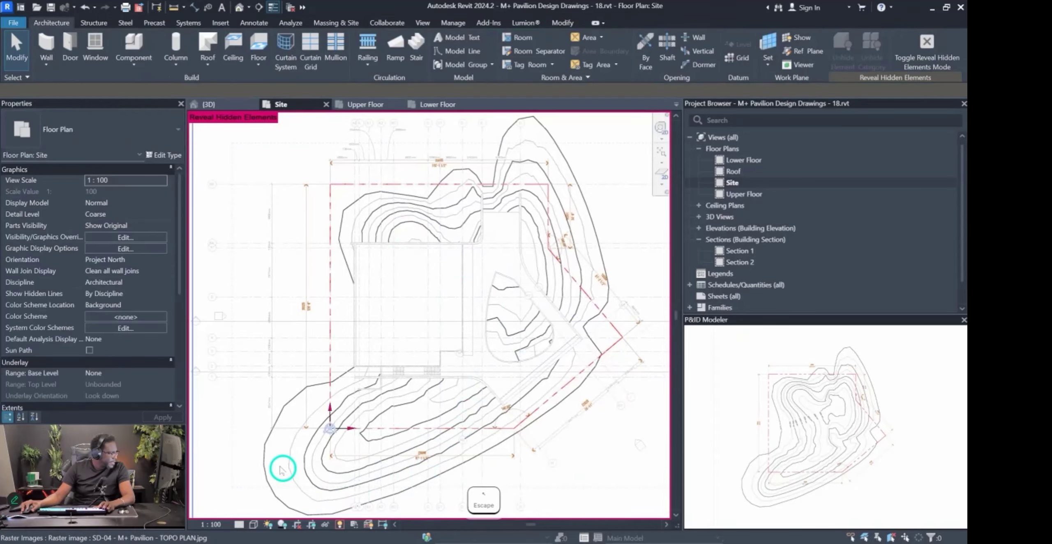
# Copy the topo plan image to the clear area left of the building, where its contour height labels can be read.
pyautogui.click(268, 467)
pyautogui.scroll(-4, 428, 395)
pyautogui.moveTo(489, 388); pyautogui.dragTo(484, 347, button='middle')
pyautogui.press('c')
pyautogui.press('o')
pyautogui.scroll(-3, 528, 313)
pyautogui.click(534, 357)
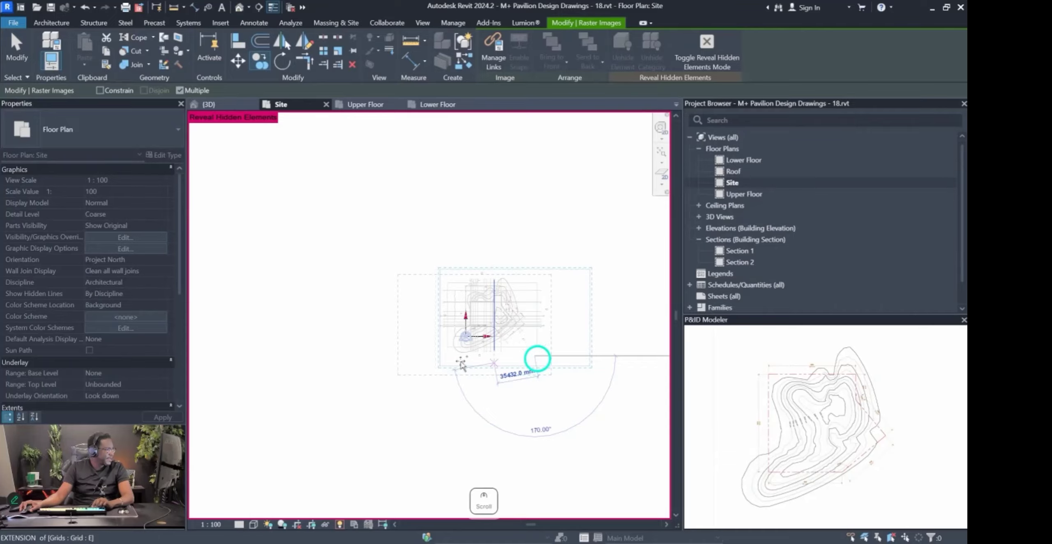
pyautogui.click(360, 360)
pyautogui.press('Escape')
pyautogui.scroll(8, 302, 312)
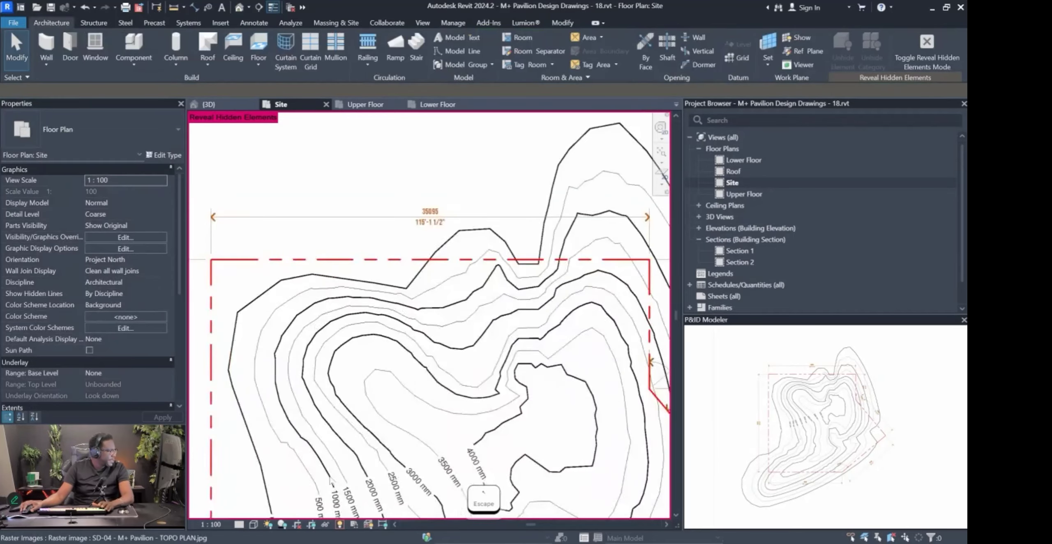
pyautogui.scroll(2, 302, 312)
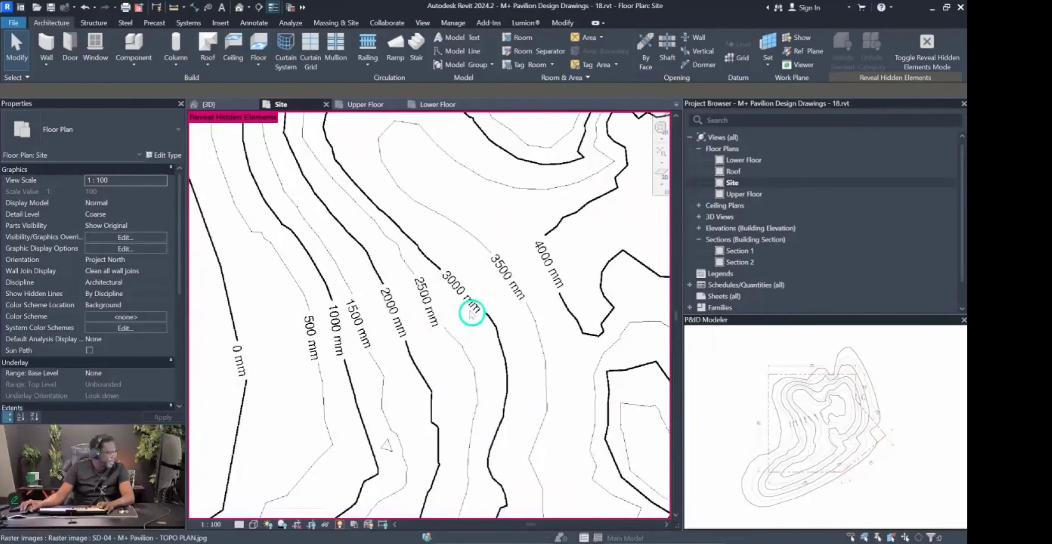
pyautogui.scroll(-6, 348, 340)
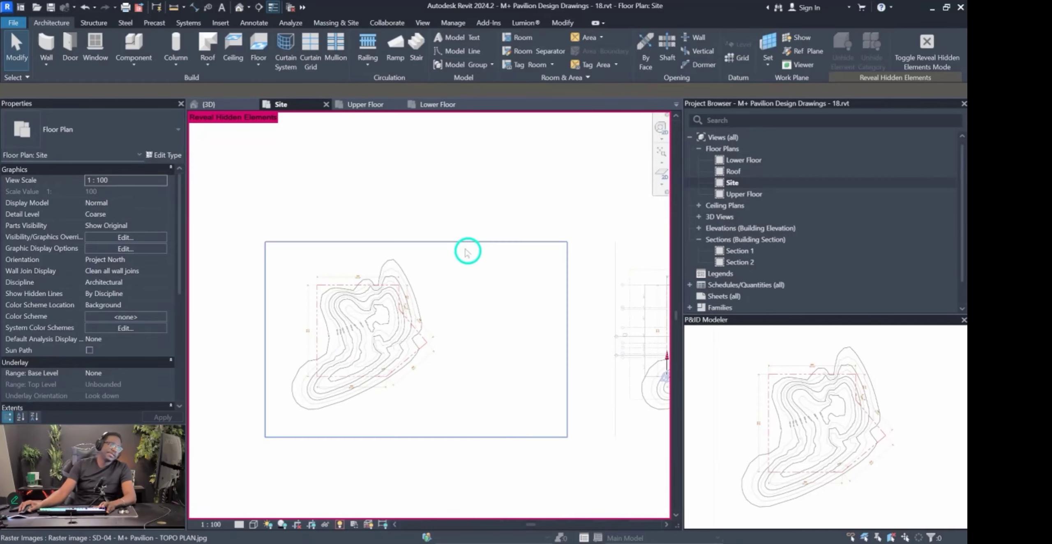
# Open the Manage Links image list and examine the topo plan's reference type and saved path.
pyautogui.click(448, 265)
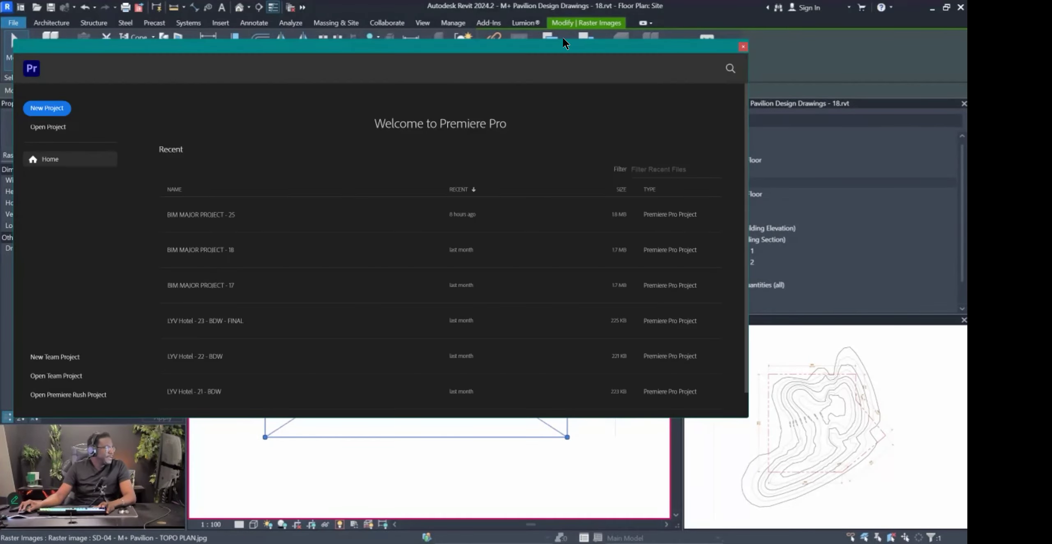
pyautogui.moveTo(542, 46); pyautogui.dragTo(1050, 108)
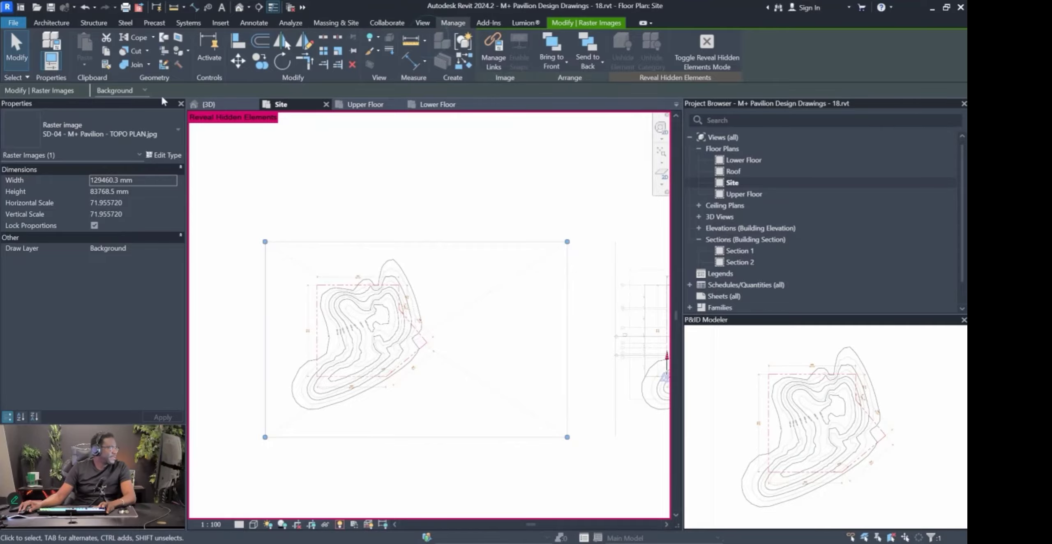
pyautogui.click(528, 60)
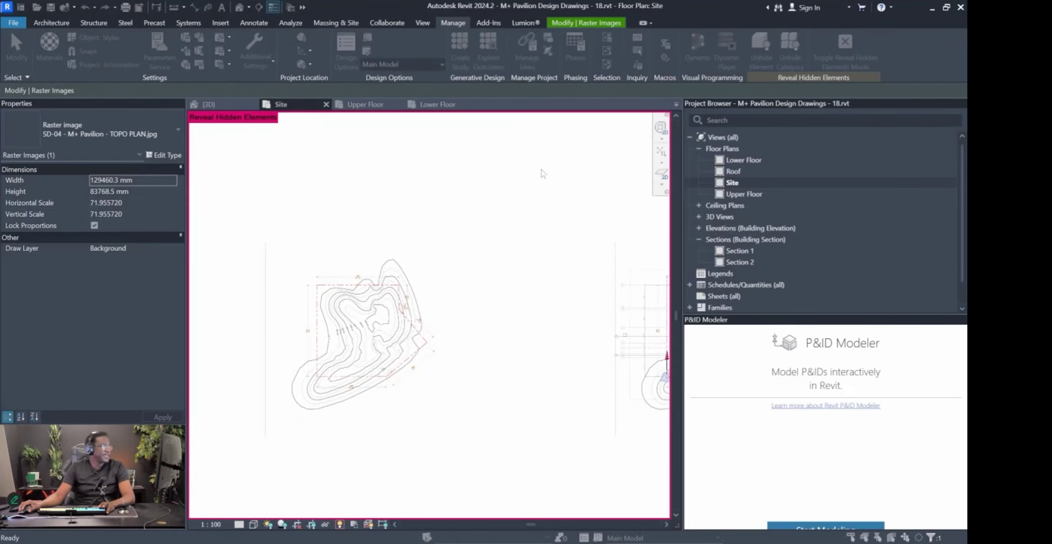
pyautogui.moveTo(399, 207); pyautogui.dragTo(572, 174)
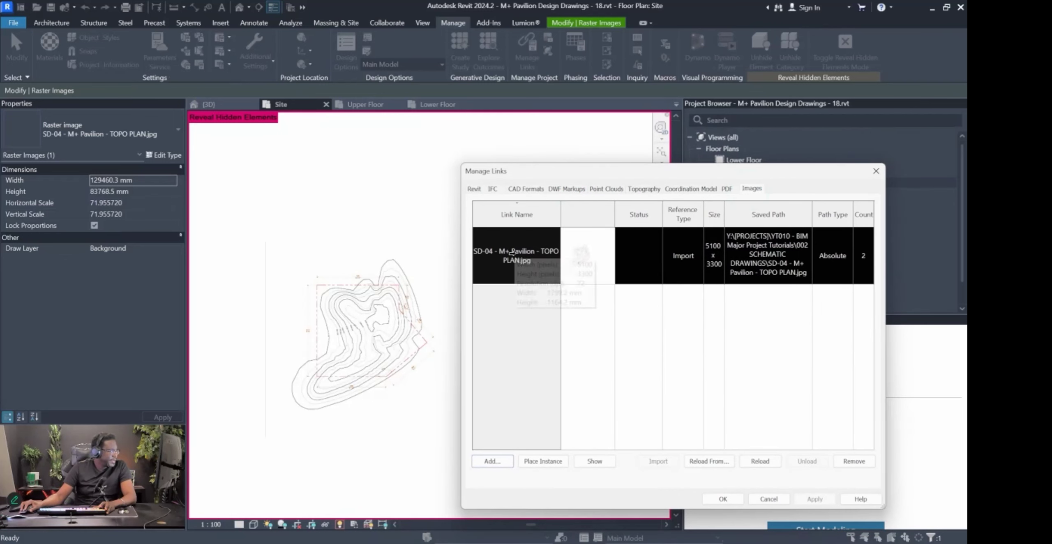
pyautogui.moveTo(545, 259)
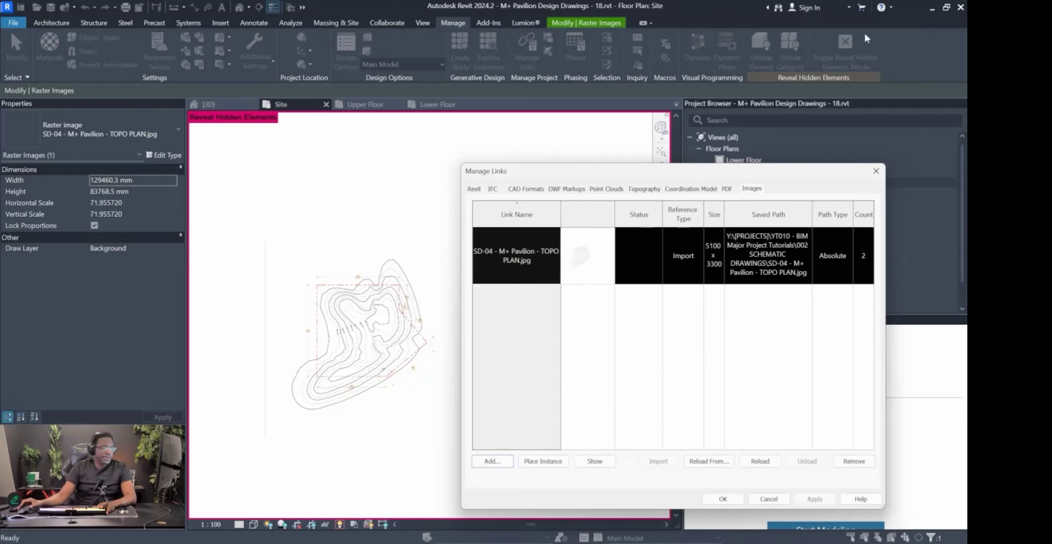
pyautogui.moveTo(740, 275)
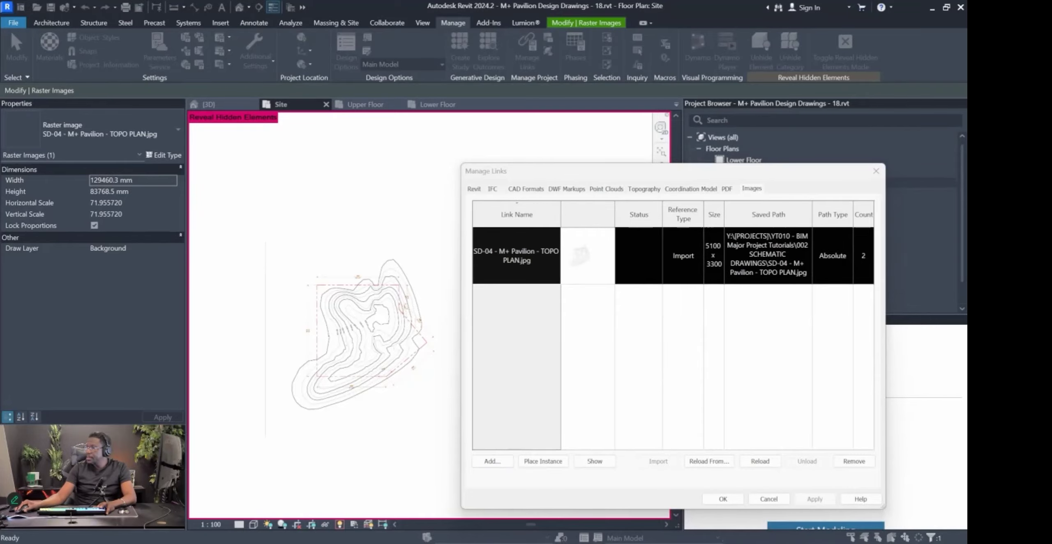
pyautogui.moveTo(966, 115); pyautogui.dragTo(861, 119)
pyautogui.click(719, 274)
pyautogui.click(716, 285)
pyautogui.press('Delete')
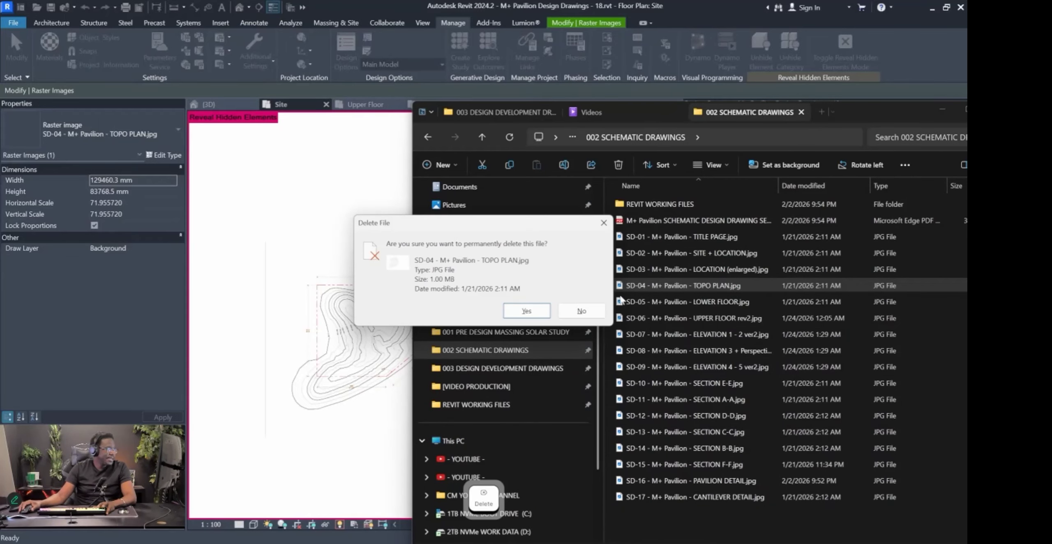
pyautogui.press('Escape')
pyautogui.moveTo(883, 117); pyautogui.dragTo(967, 116)
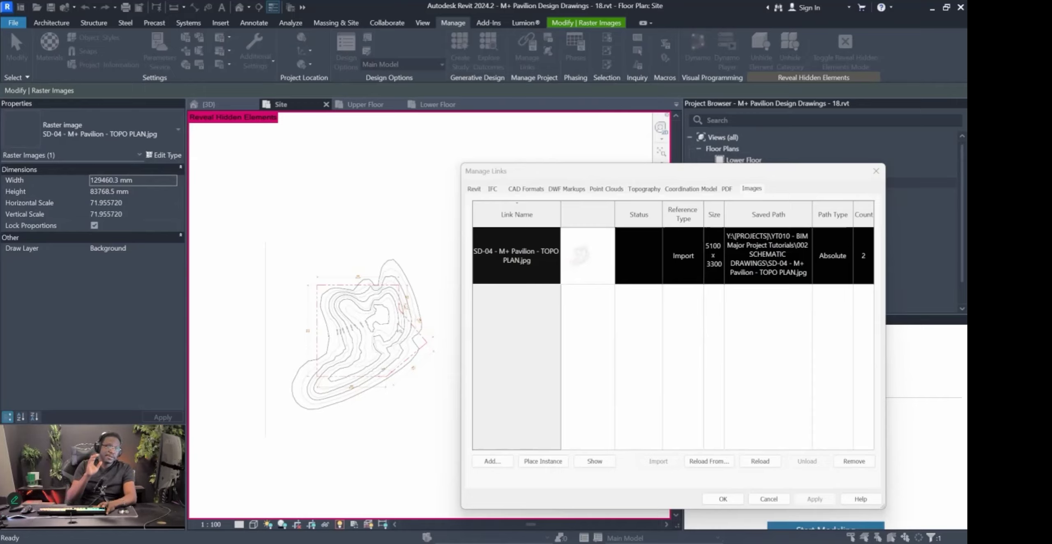
# Close Manage Links and turn off Reveal Hidden Elements in the Site plan.
pyautogui.press('Escape')
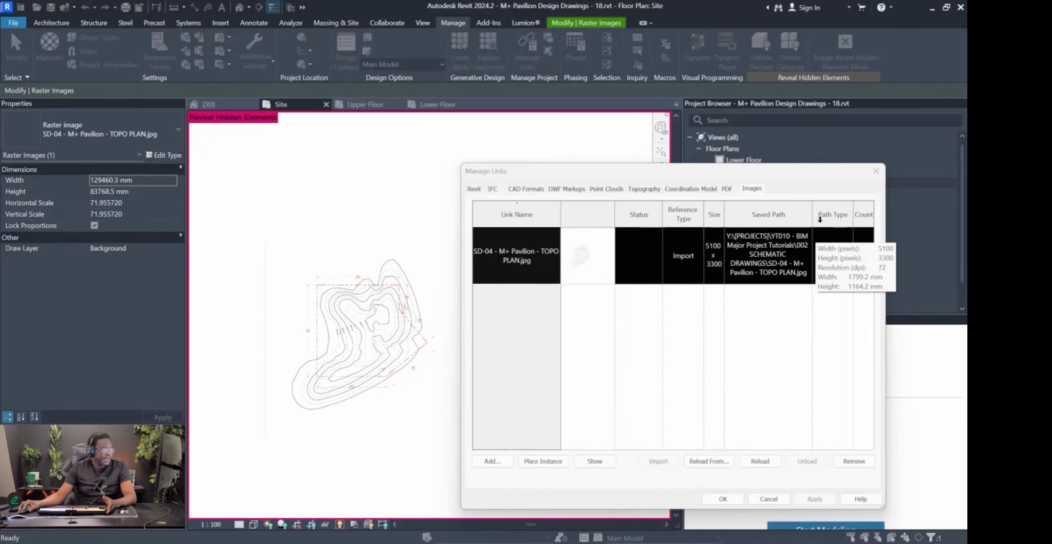
pyautogui.click(875, 171)
pyautogui.click(388, 273)
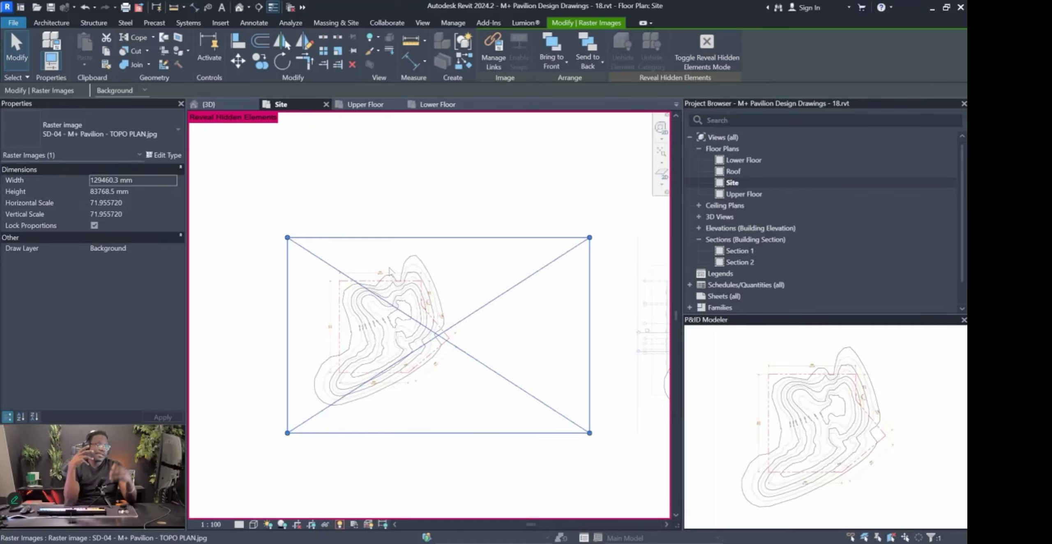
pyautogui.scroll(-2, 346, 315)
pyautogui.scroll(5, 325, 327)
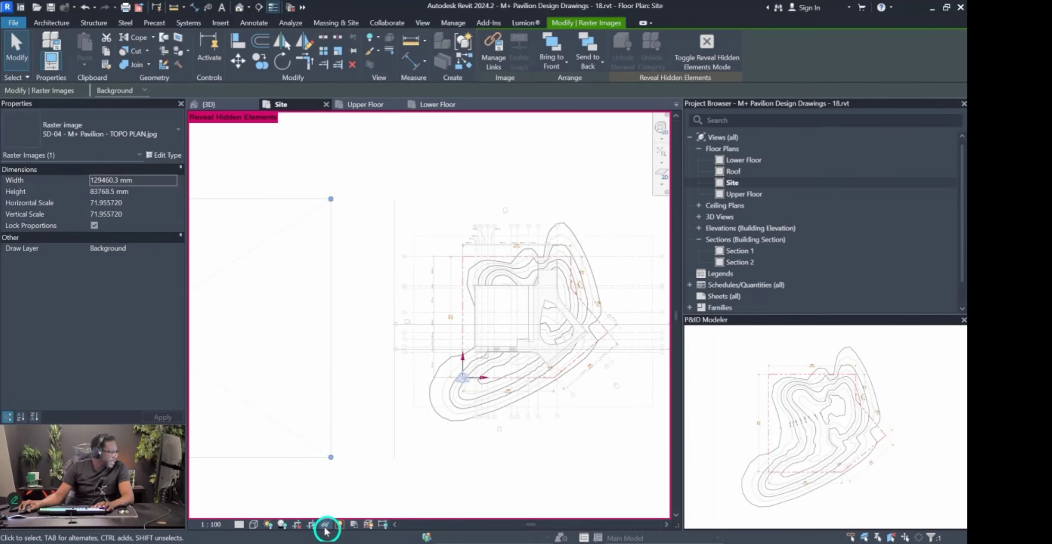
pyautogui.click(342, 524)
pyautogui.scroll(-2, 262, 187)
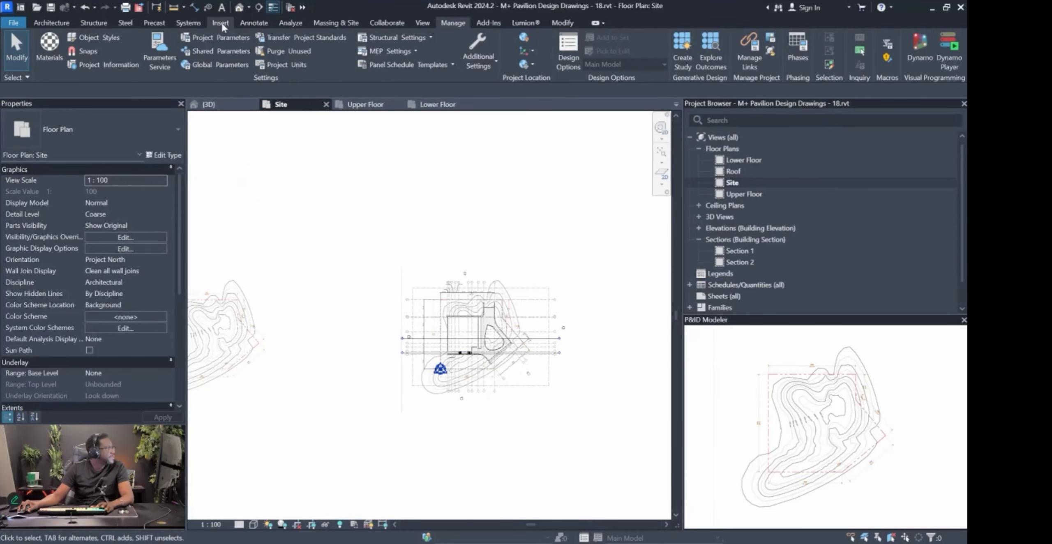
# Start a new toposolid with the Create from Sketch method in the Site plan.
pyautogui.click(335, 22)
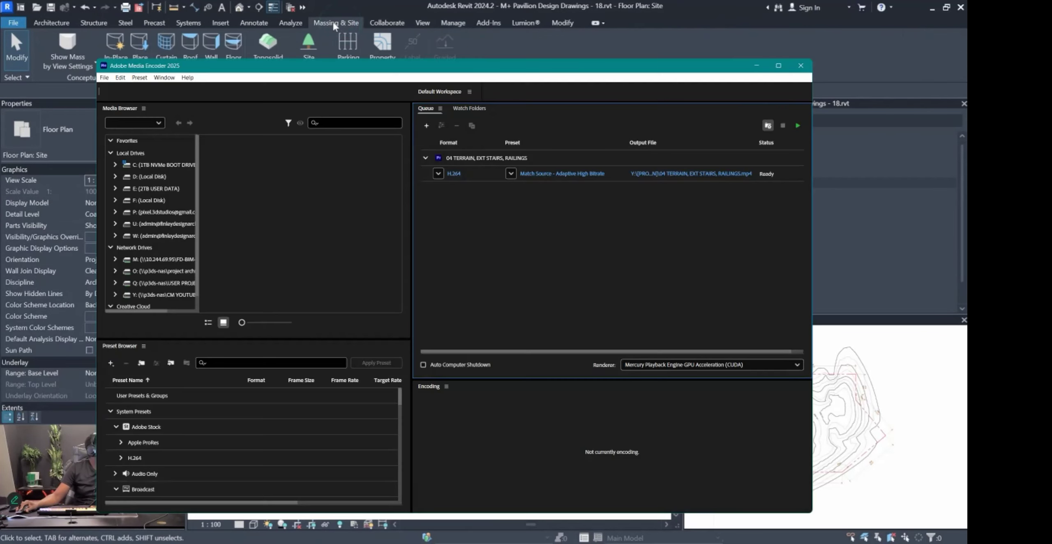
pyautogui.click(342, 23)
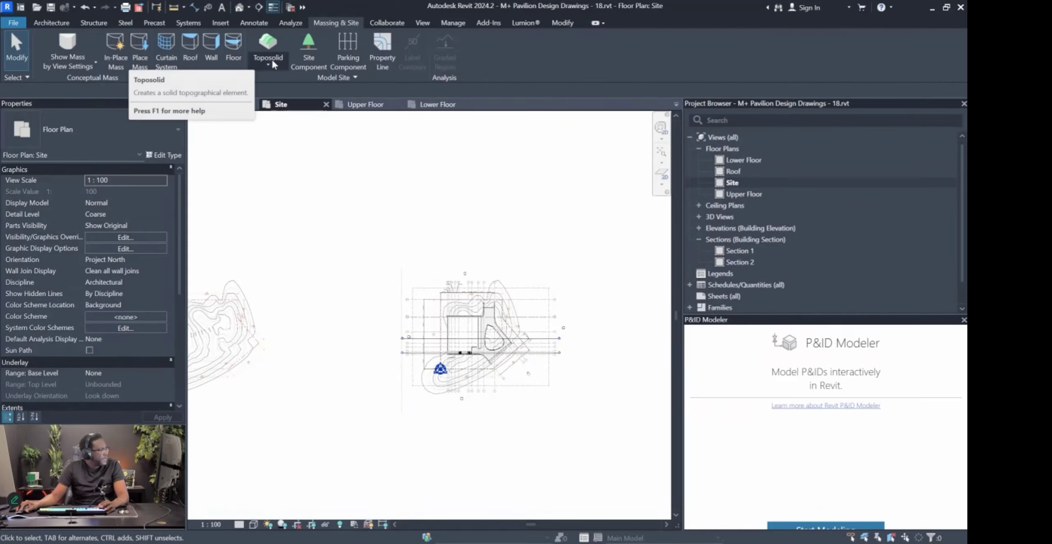
pyautogui.click(272, 62)
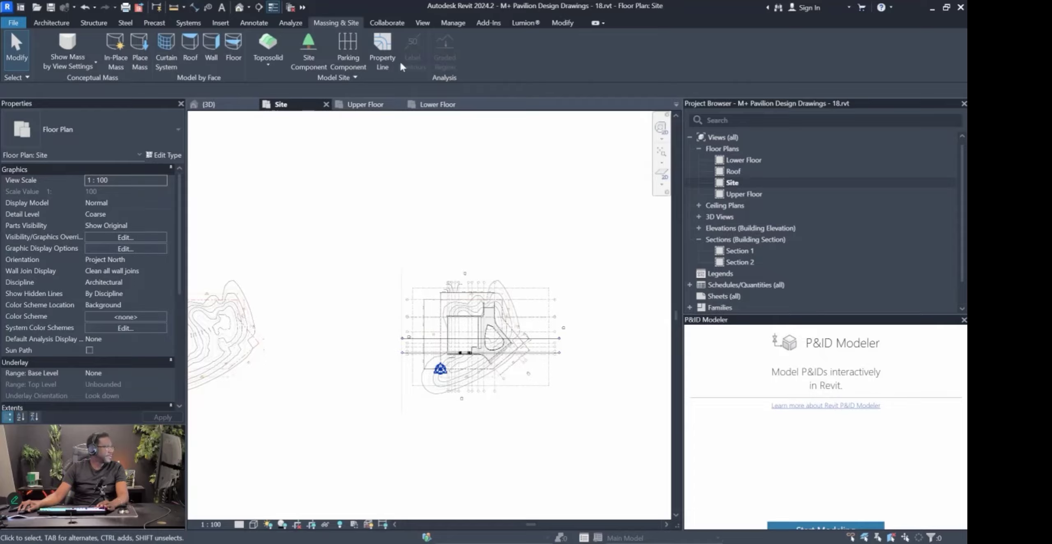
pyautogui.press('Pause')
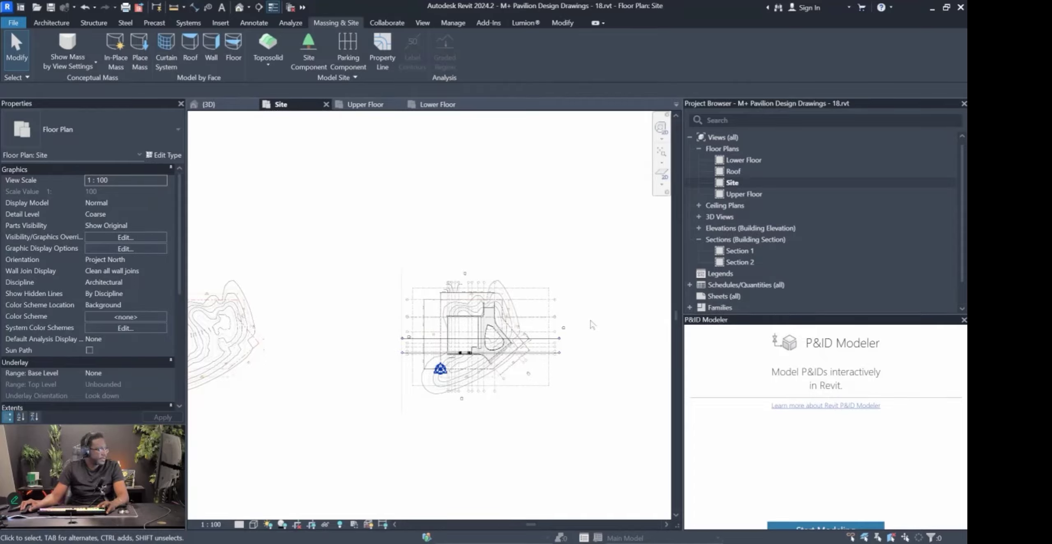
pyautogui.click(267, 59)
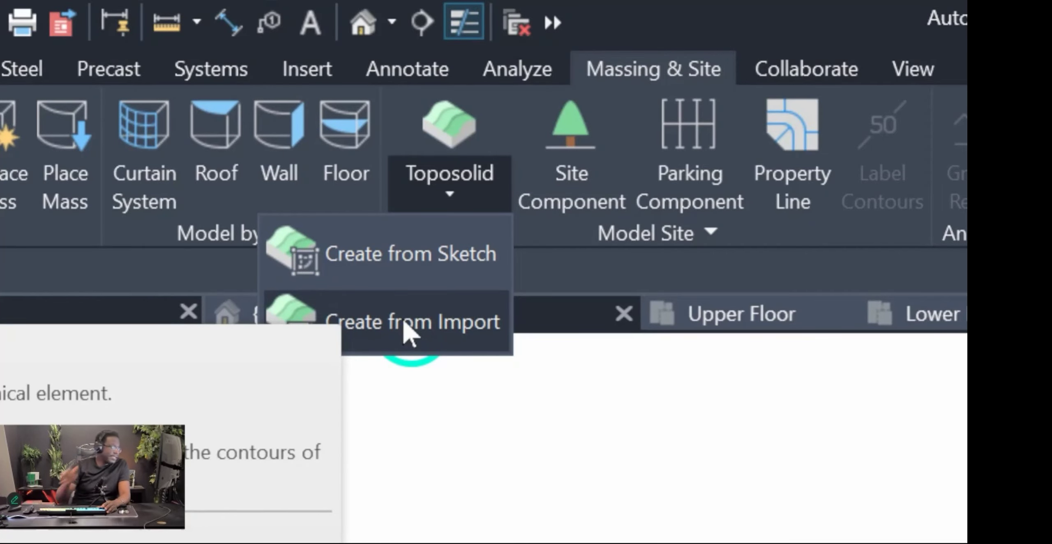
pyautogui.click(417, 252)
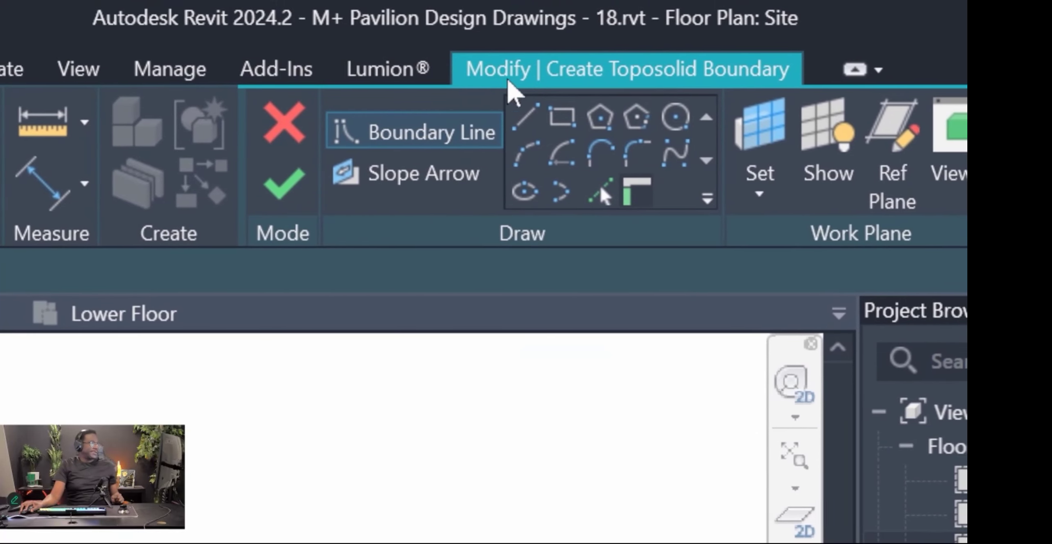
pyautogui.click(542, 70)
pyautogui.click(509, 73)
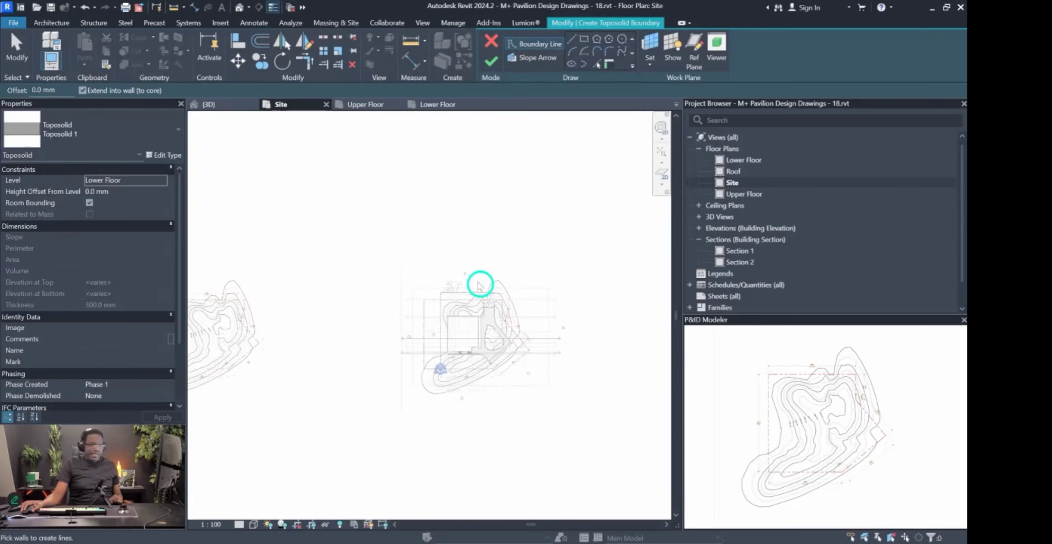
# Sketch a circular toposolid boundary of about 87000 mm radius around the building and finish it without attaching the walls.
pyautogui.scroll(2, 472, 312)
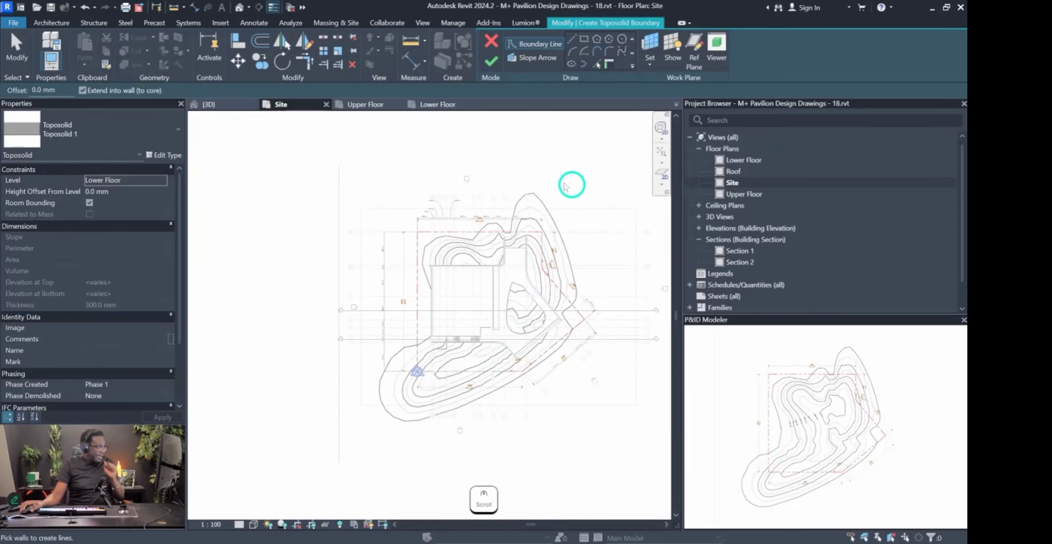
pyautogui.scroll(-3, 575, 181)
pyautogui.scroll(-1, 341, 214)
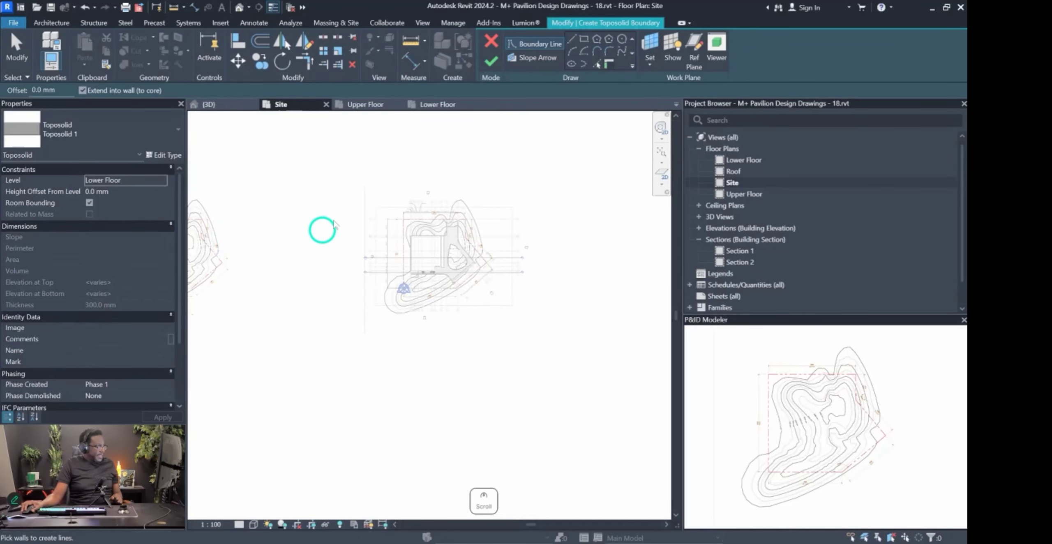
pyautogui.scroll(2, 473, 185)
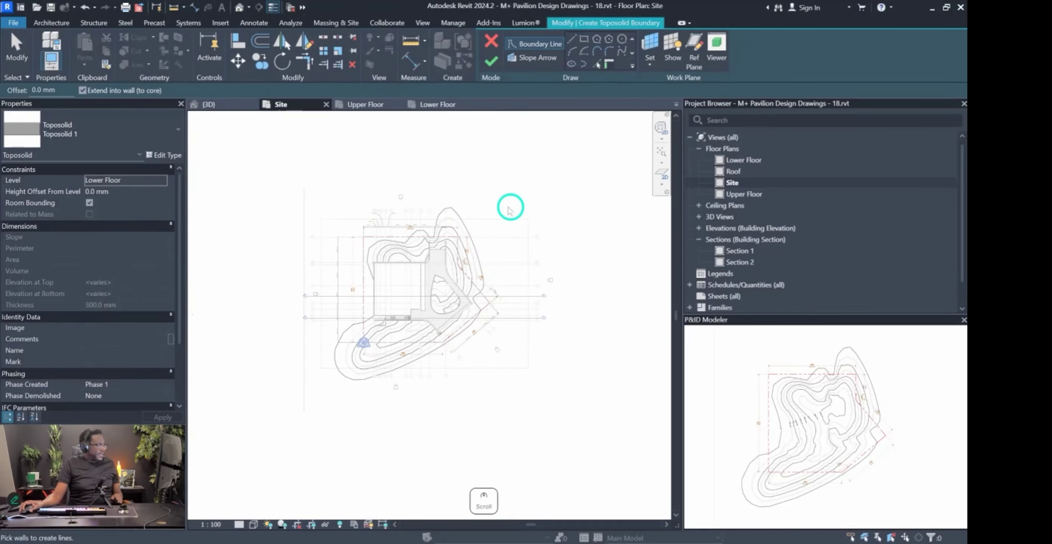
pyautogui.click(622, 40)
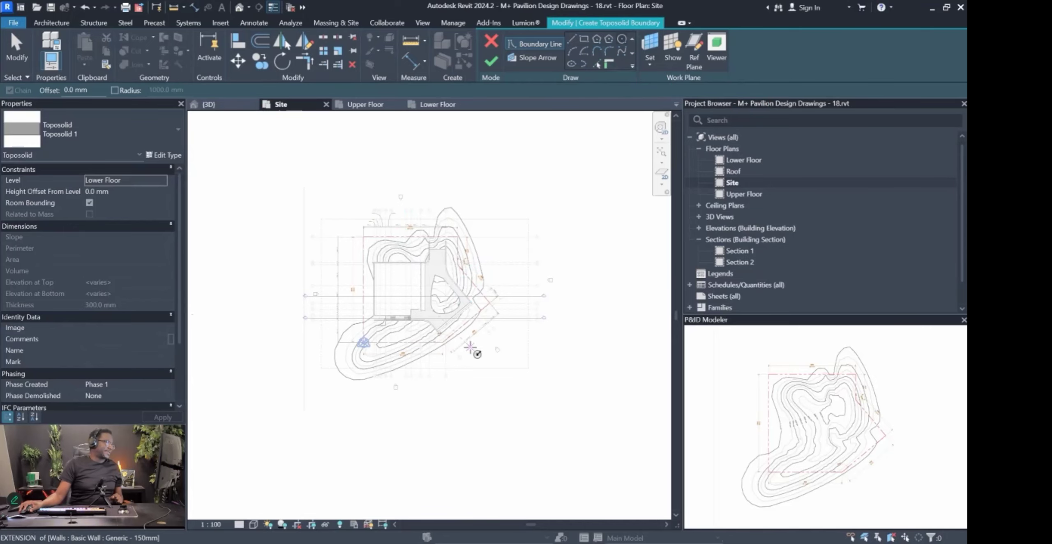
pyautogui.click(411, 285)
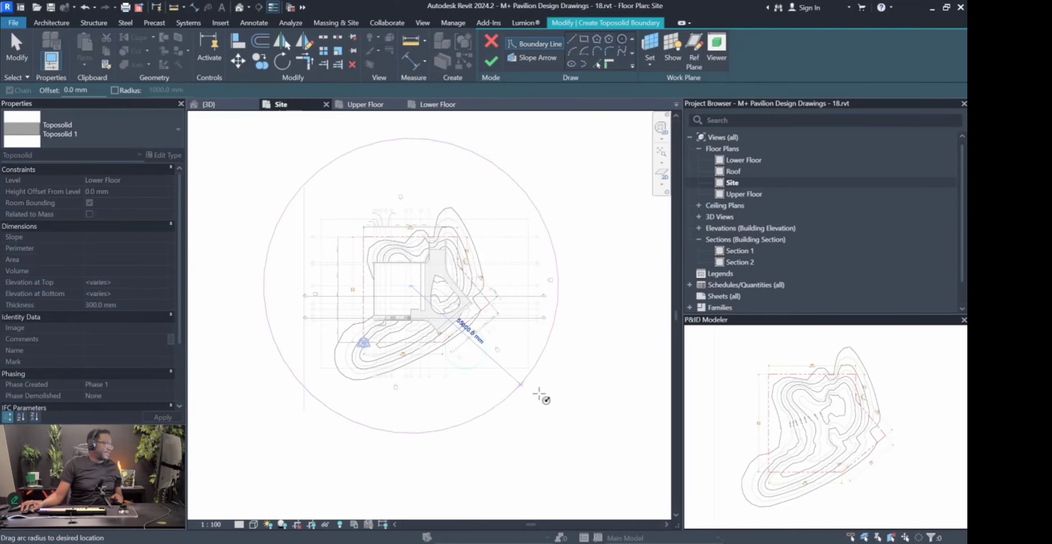
pyautogui.scroll(-1, 577, 410)
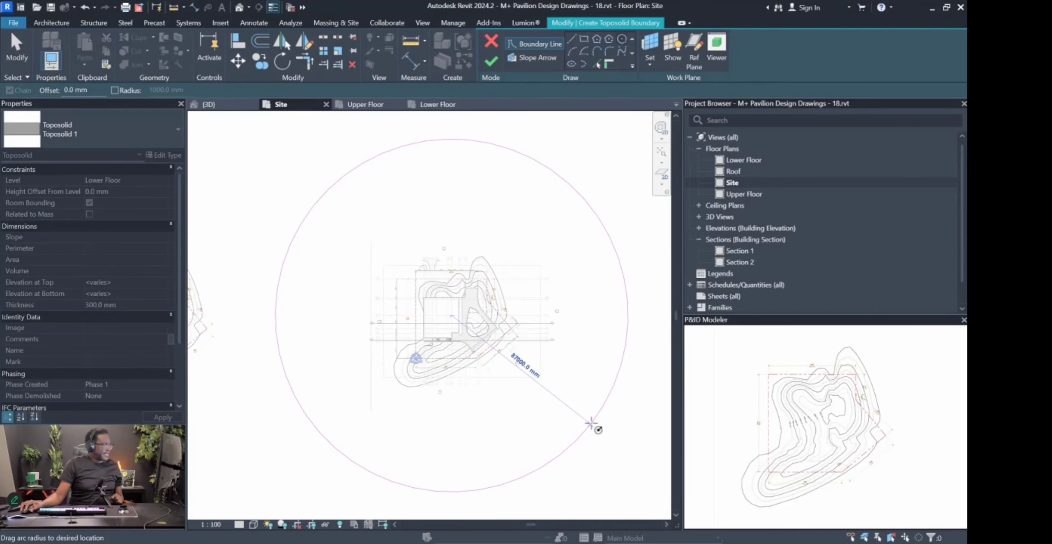
pyautogui.click(591, 423)
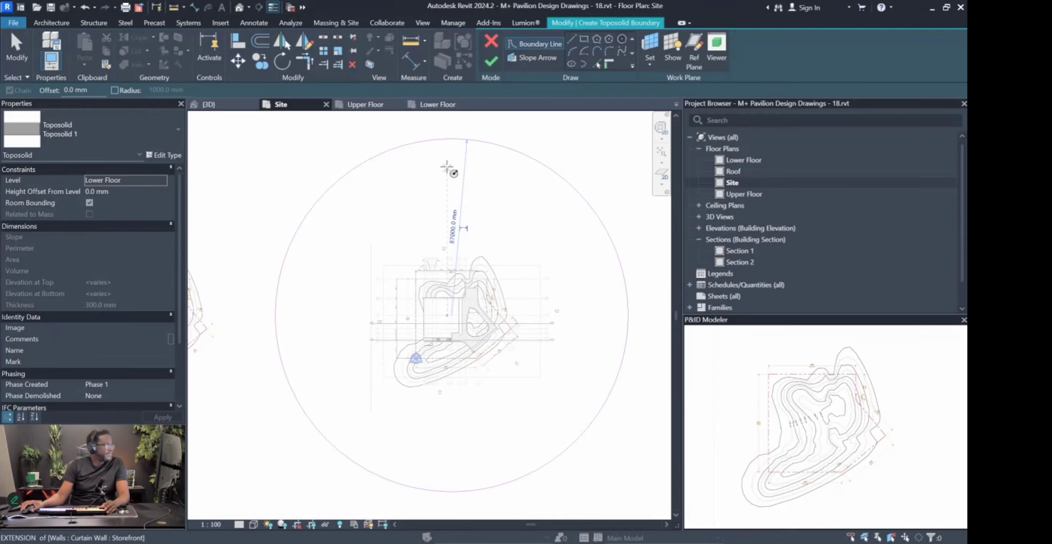
pyautogui.click(490, 64)
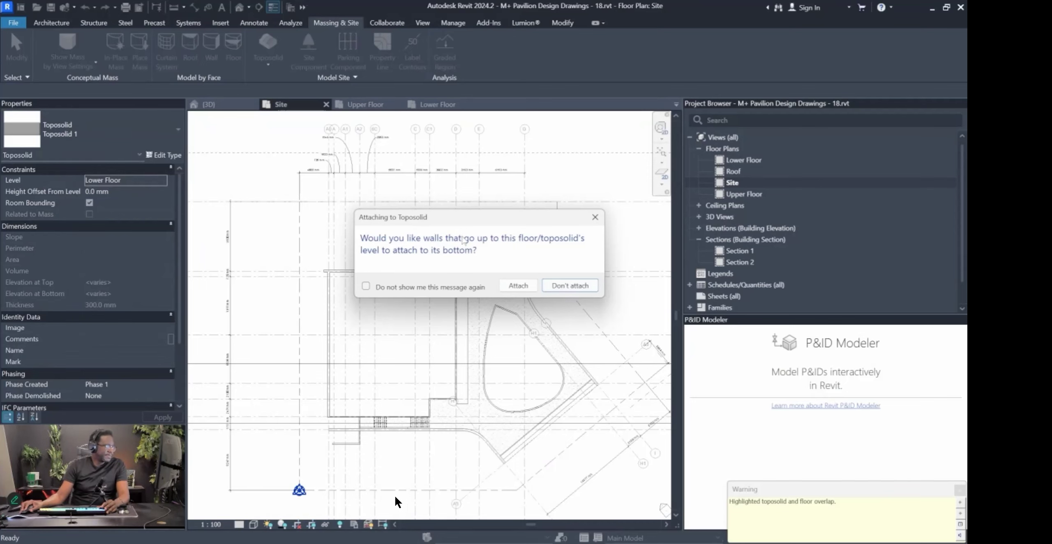
pyautogui.click(569, 286)
# Start the Add Point tool on the toposolid and set its elevation base to Current Level.
pyautogui.scroll(-5, 395, 411)
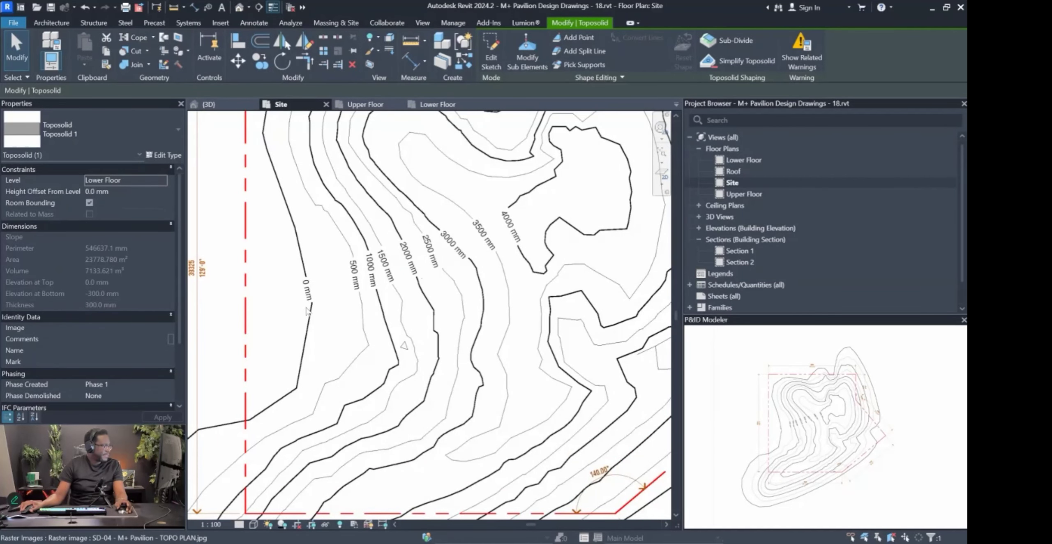
pyautogui.scroll(-3, 469, 329)
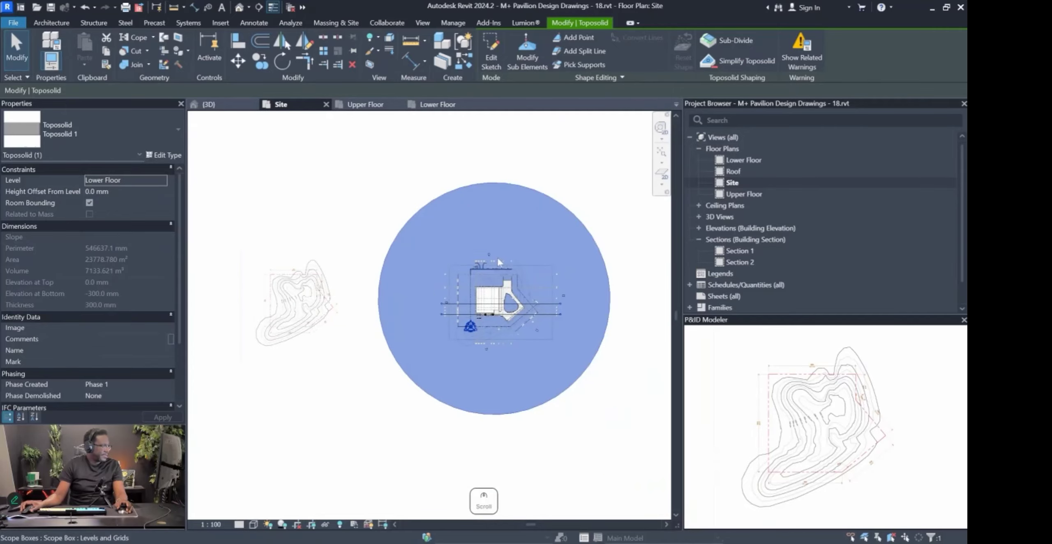
pyautogui.scroll(8, 396, 314)
pyautogui.scroll(1, 591, 25)
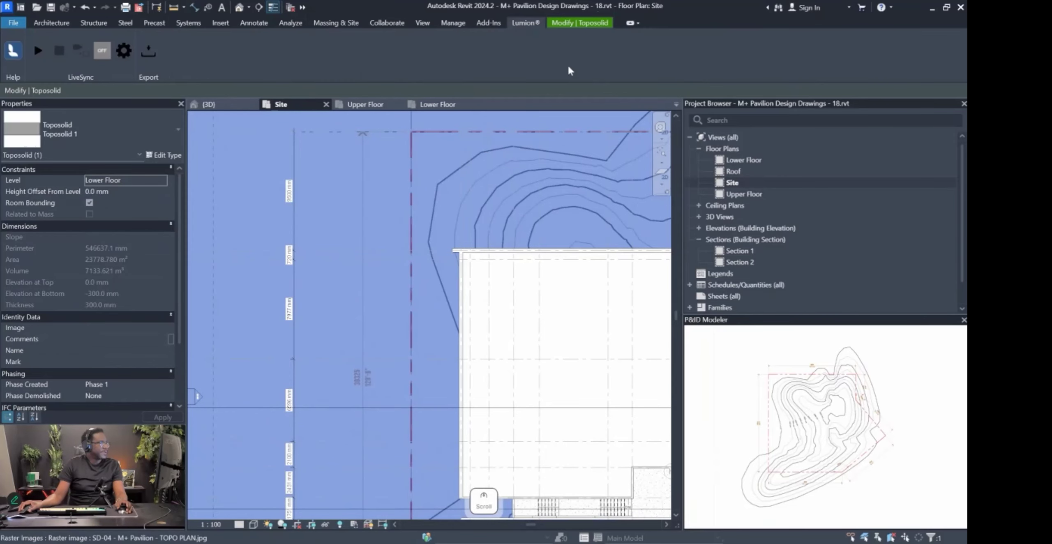
pyautogui.click(594, 23)
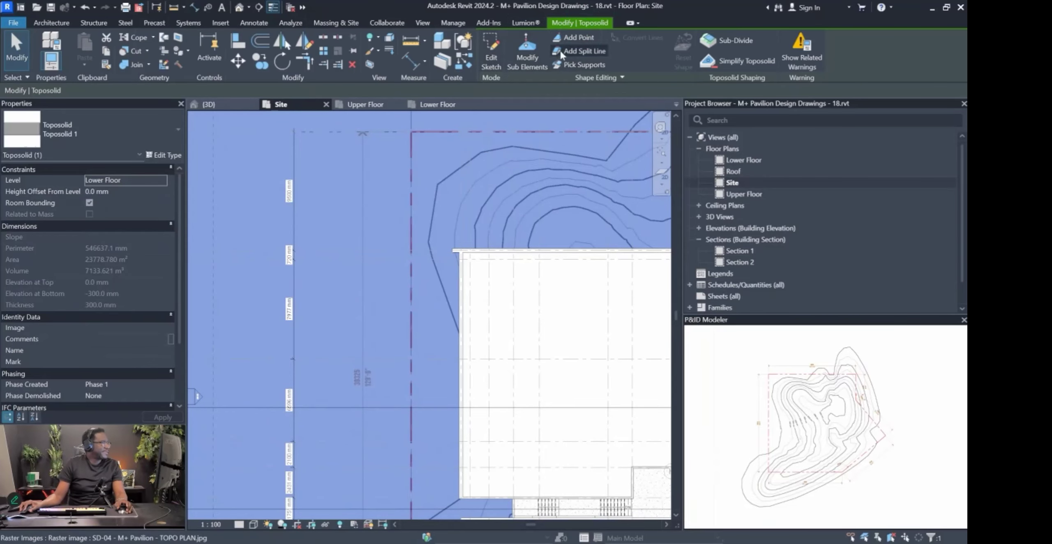
pyautogui.click(569, 39)
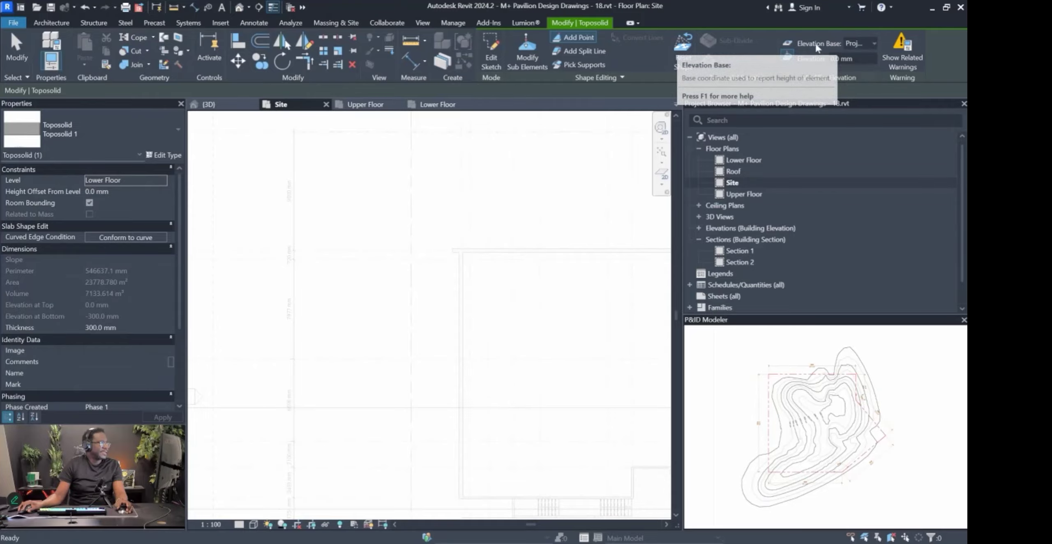
pyautogui.click(870, 44)
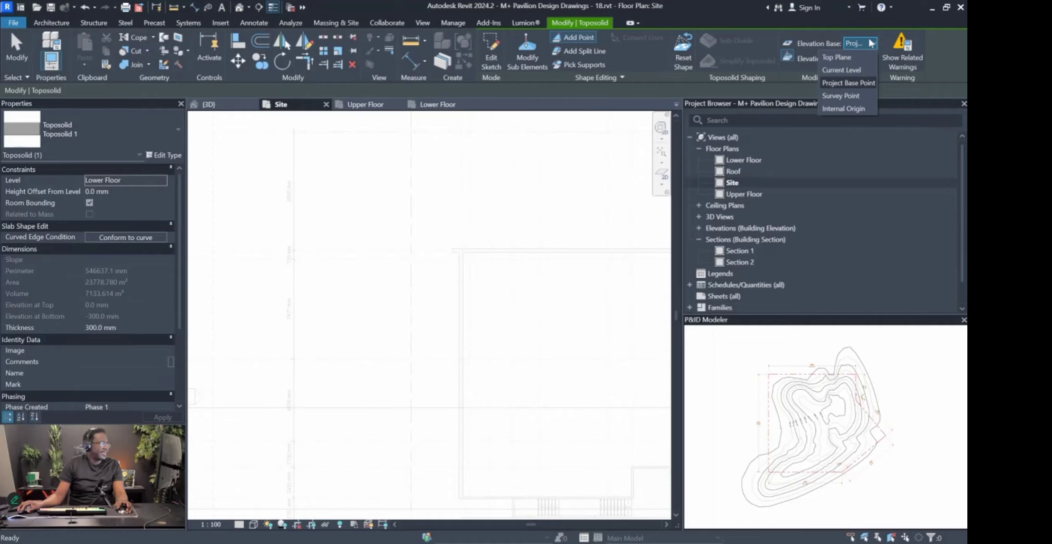
pyautogui.click(841, 70)
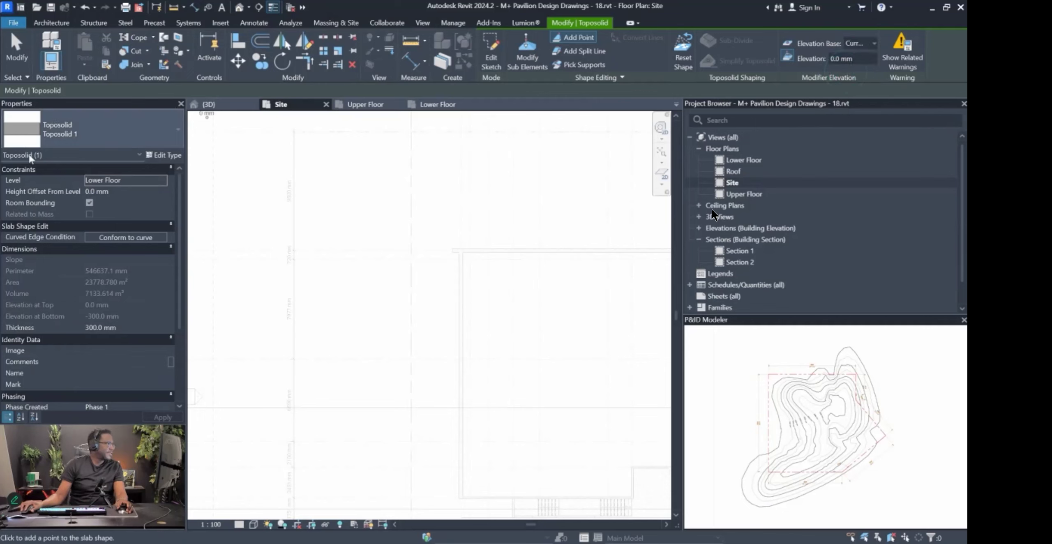
pyautogui.click(855, 39)
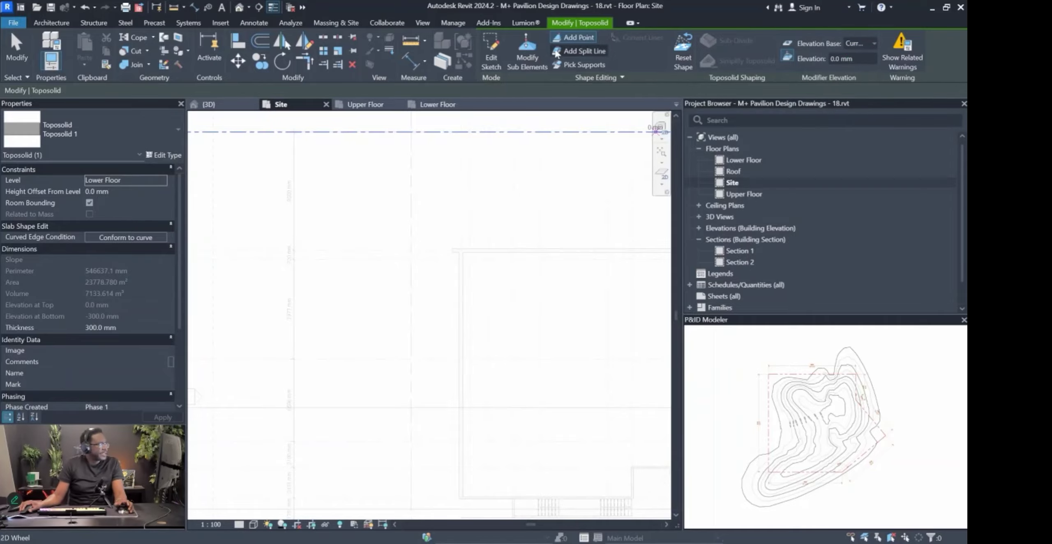
# Change the Site plan's visual style to Wireframe to reveal the topo contours beneath the toposolid.
pyautogui.scroll(-5, 423, 255)
pyautogui.scroll(-2, 422, 217)
pyautogui.scroll(-5, 468, 301)
pyautogui.scroll(6, 468, 301)
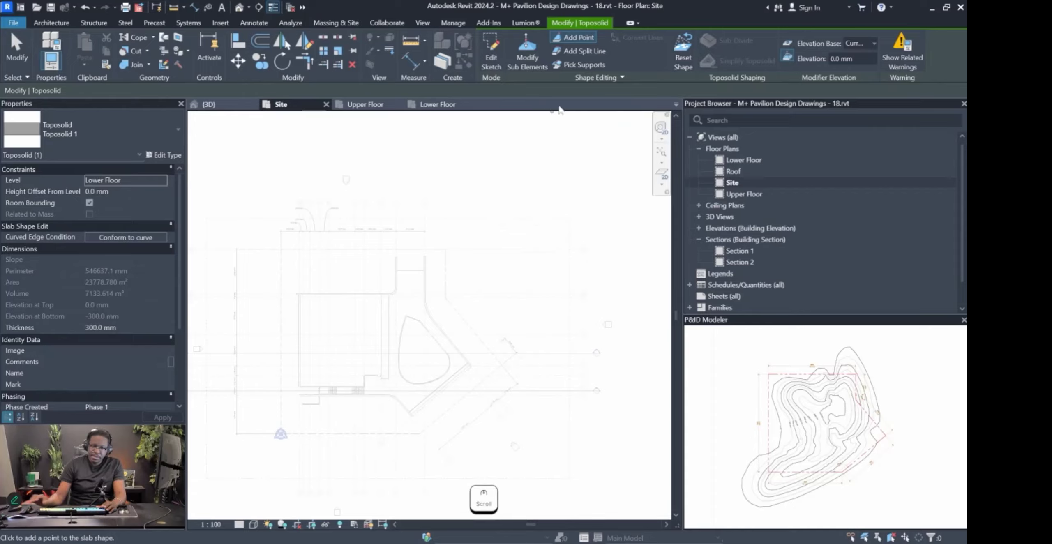
pyautogui.scroll(-5, 493, 239)
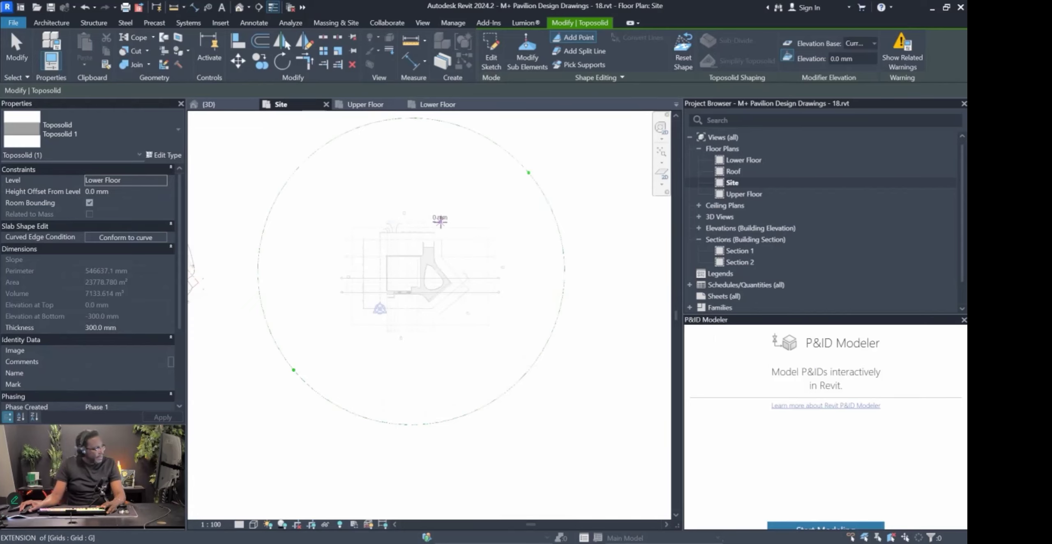
pyautogui.scroll(3, 387, 267)
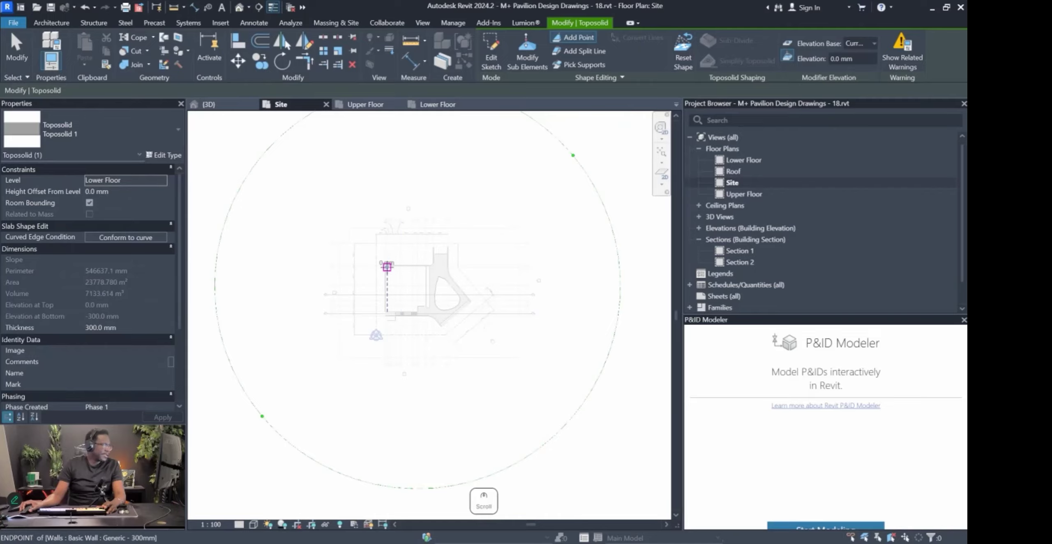
pyautogui.scroll(1, 432, 241)
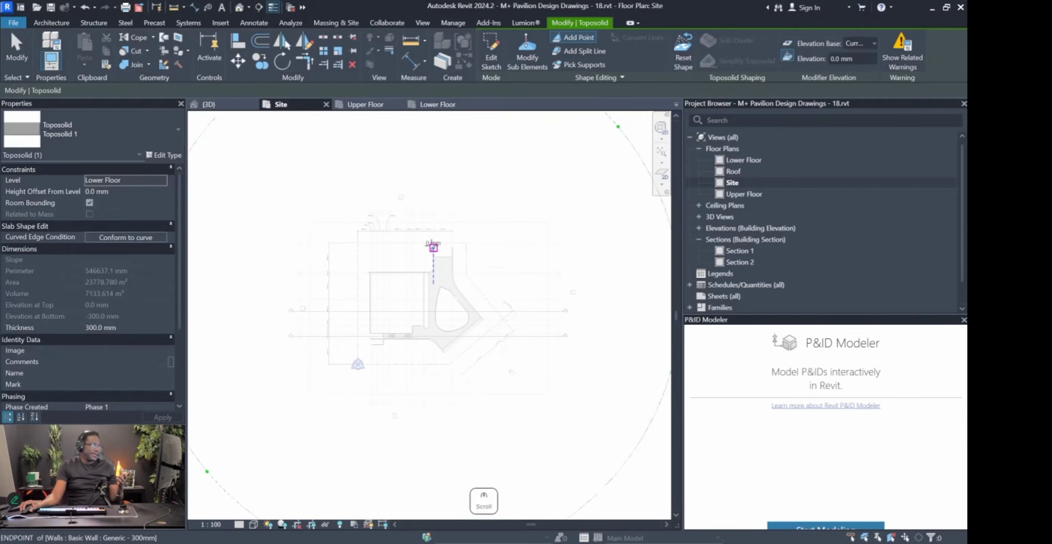
pyautogui.scroll(-1, 418, 250)
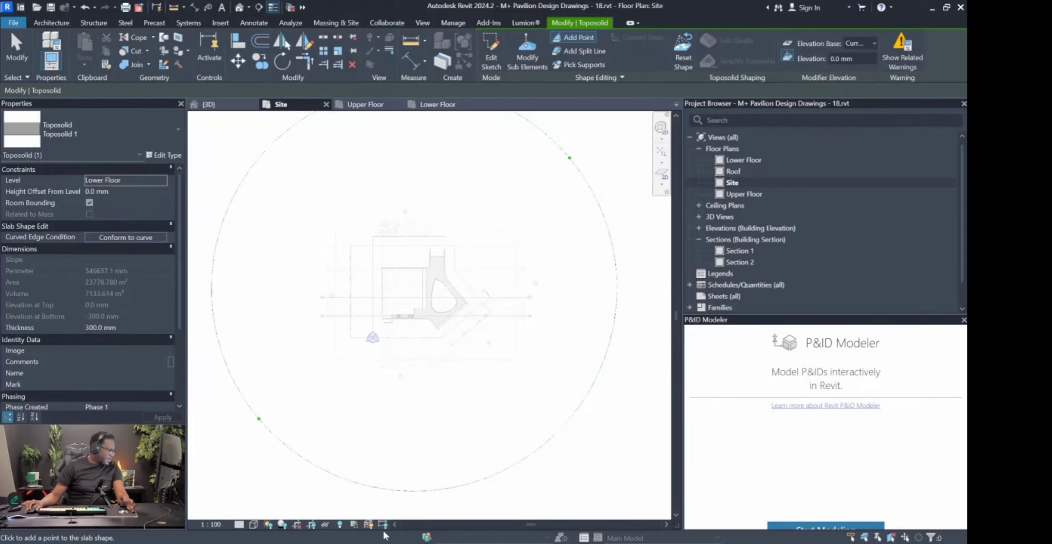
pyautogui.click(254, 525)
pyautogui.click(288, 456)
# Add 0 mm elevation points along the outermost contour, from its northern tip down the eastern side to the southeast corner.
pyautogui.scroll(5, 500, 230)
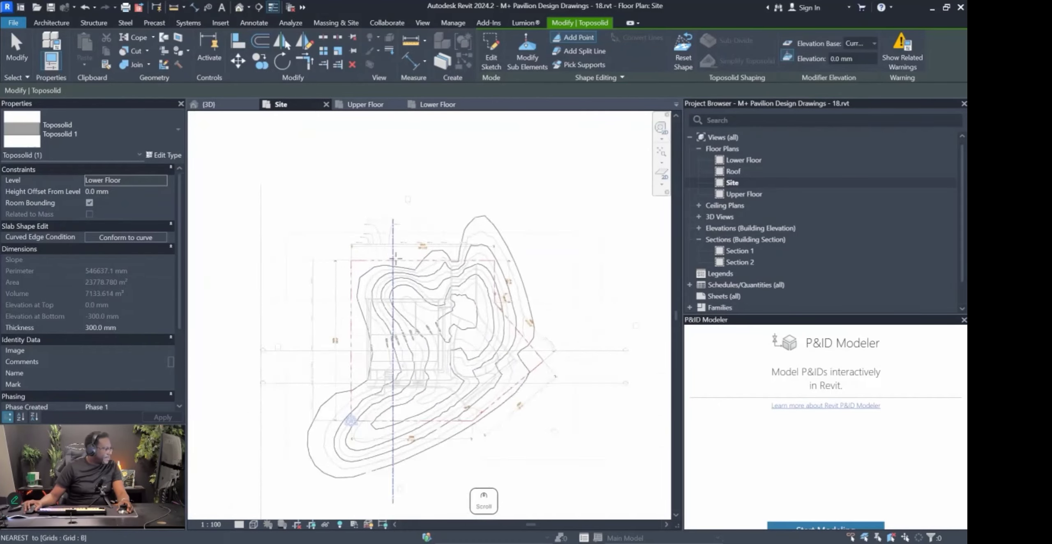
pyautogui.scroll(-5, 500, 230)
pyautogui.scroll(5, 514, 225)
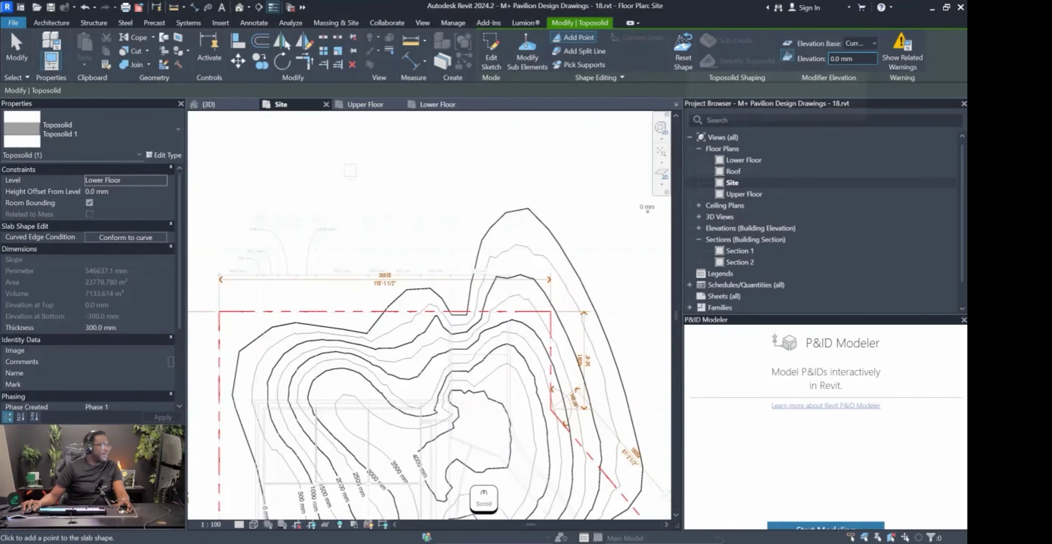
pyautogui.scroll(2, 493, 238)
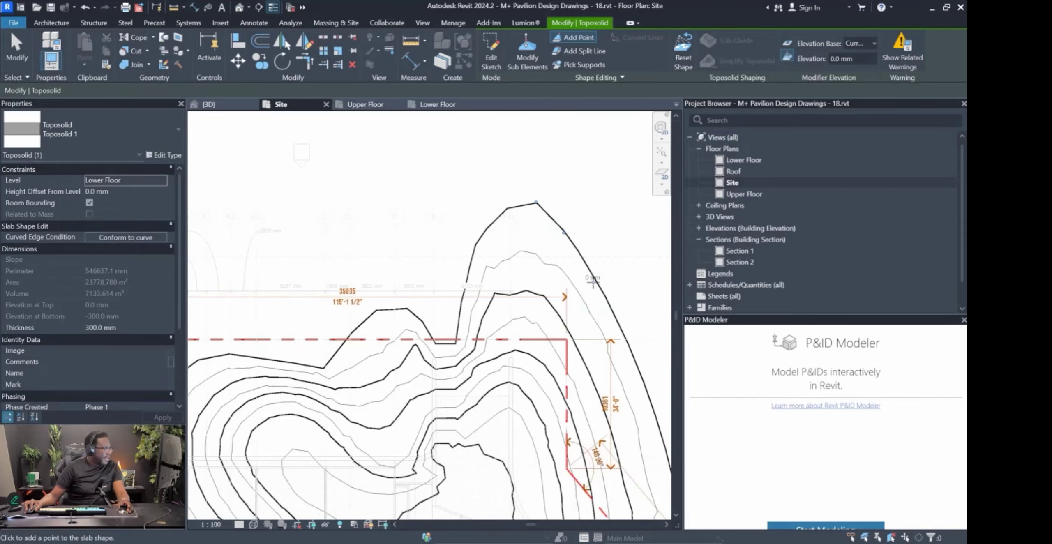
pyautogui.scroll(-3, 629, 357)
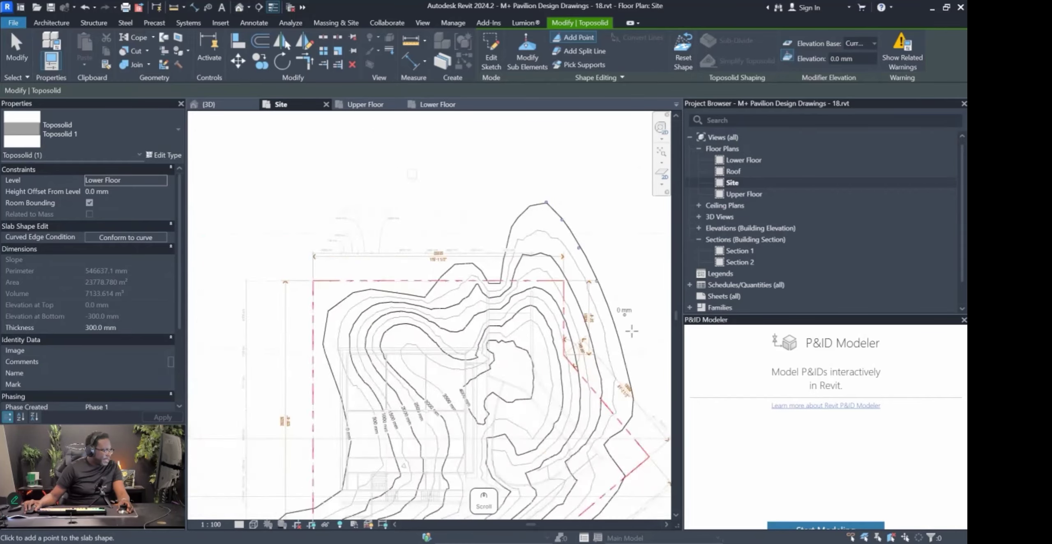
pyautogui.scroll(3, 589, 271)
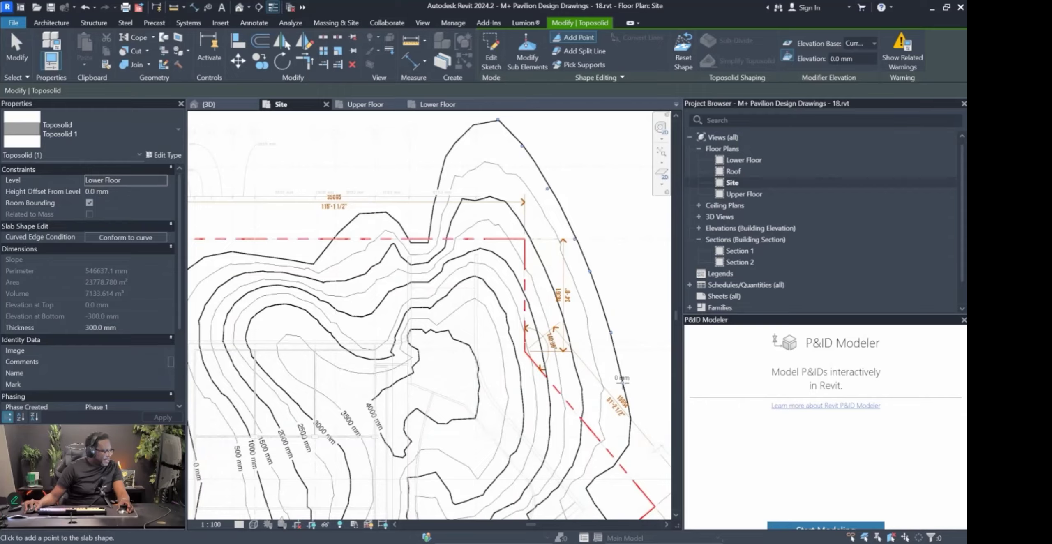
pyautogui.scroll(-3, 622, 380)
pyautogui.scroll(4, 606, 282)
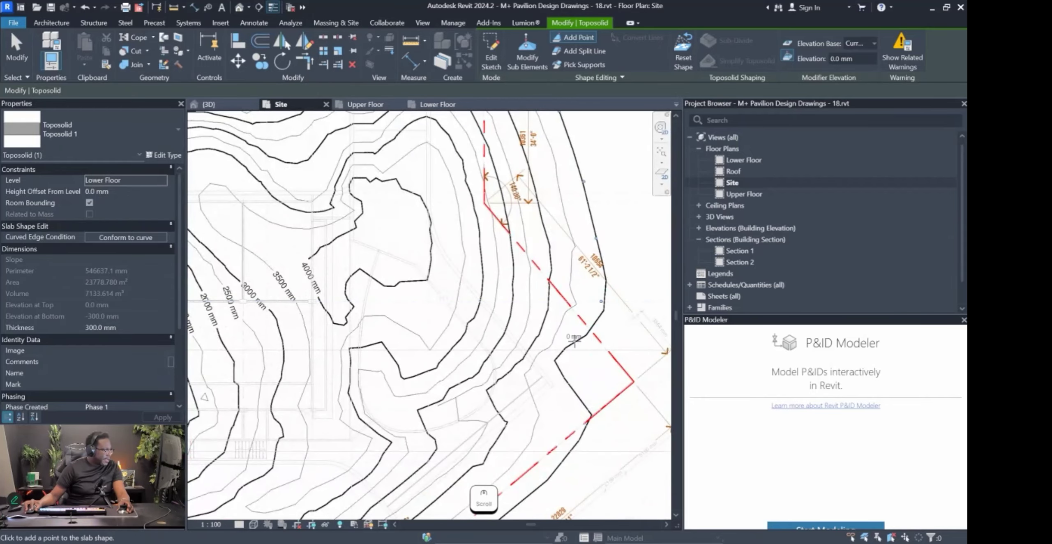
pyautogui.scroll(-3, 588, 409)
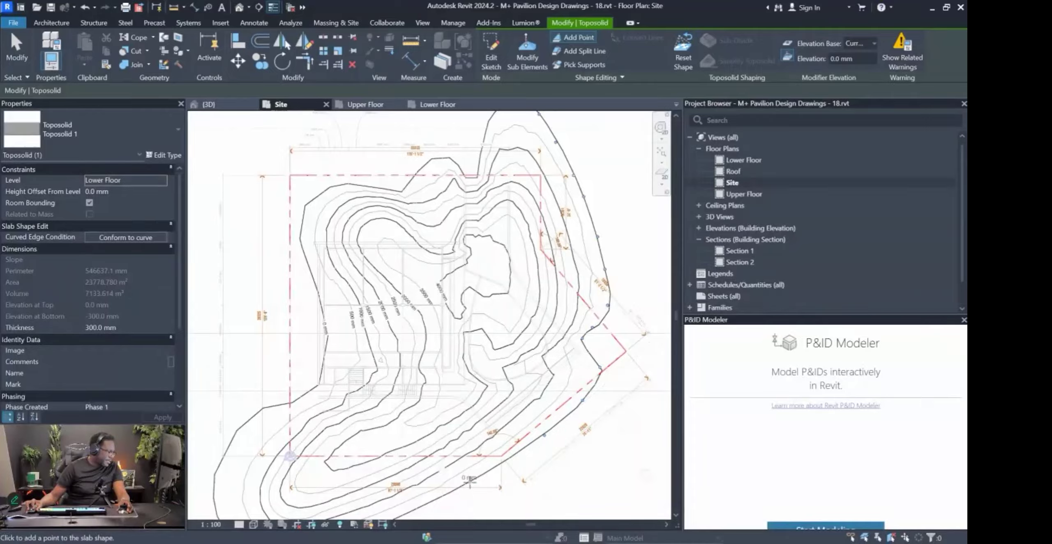
# Add 0 mm points along the outermost contour around the southern lobe and up the western side to the northwest bend.
pyautogui.scroll(-1, 521, 429)
pyautogui.scroll(4, 485, 452)
pyautogui.click(405, 464)
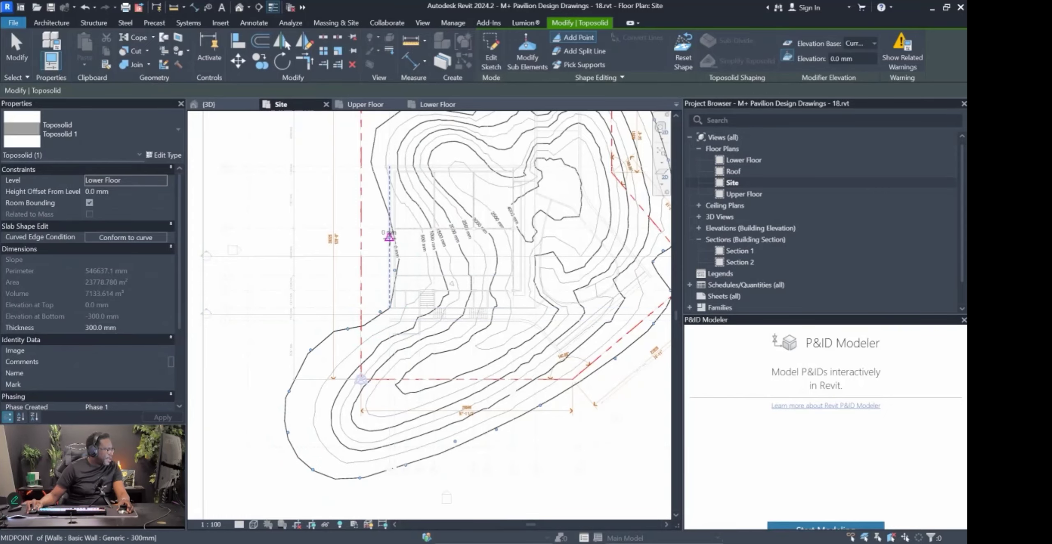
pyautogui.scroll(5, 382, 197)
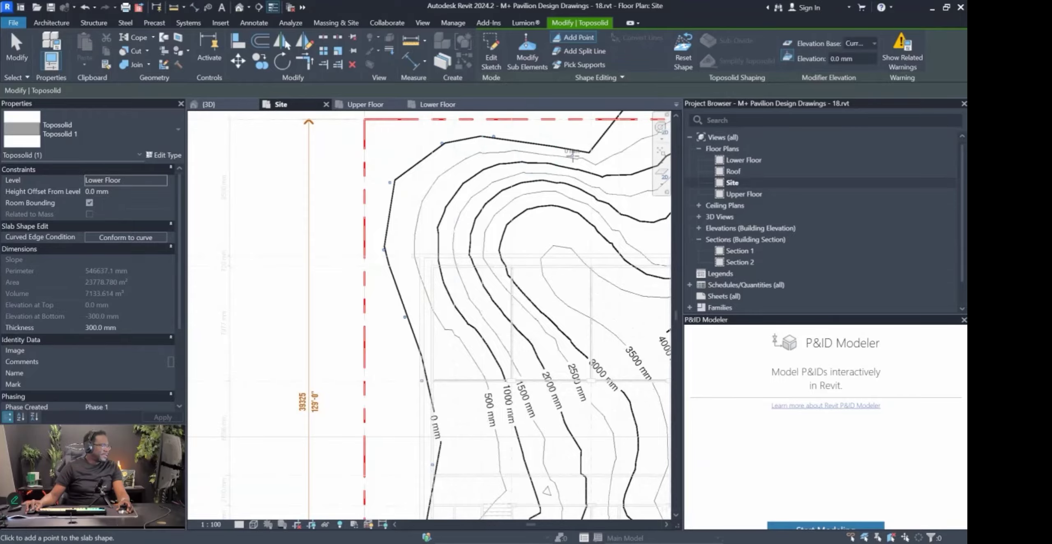
pyautogui.scroll(-3, 565, 175)
pyautogui.scroll(3, 565, 175)
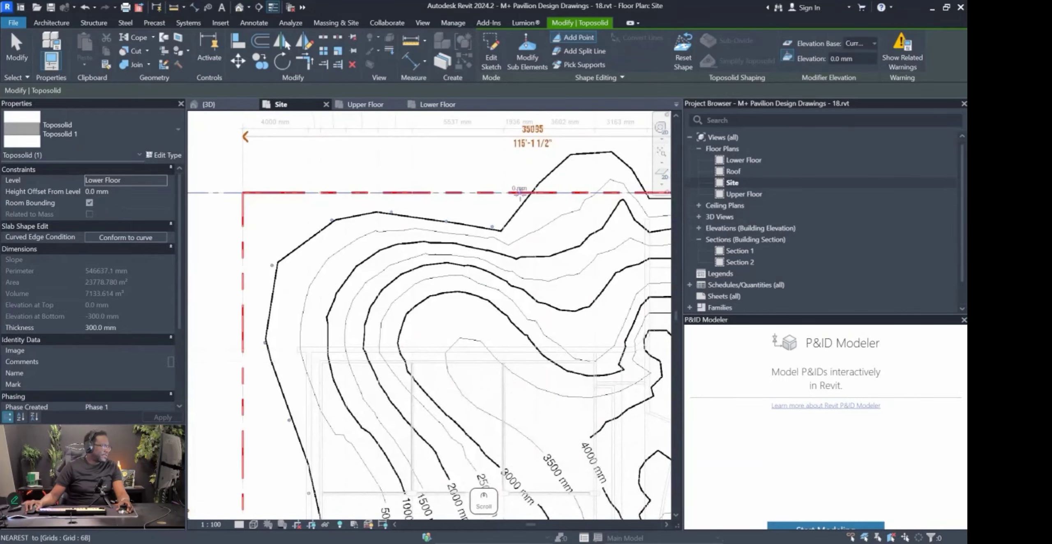
# Complete the 0 mm points along the outermost contour's northern bump and notch, back up to the northern tip.
pyautogui.scroll(-3, 571, 170)
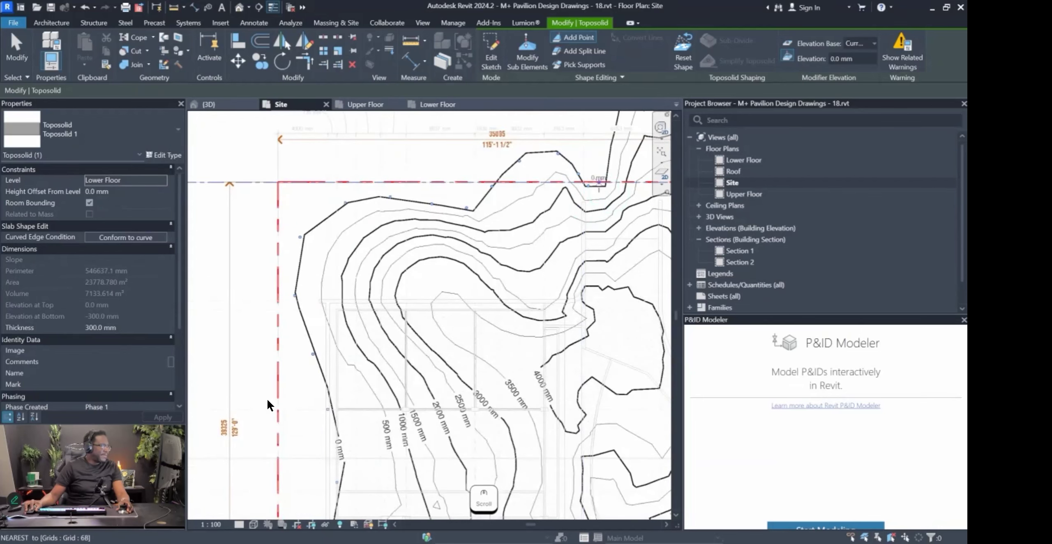
pyautogui.scroll(-3, 266, 397)
pyautogui.scroll(3, 260, 395)
pyautogui.click(590, 220)
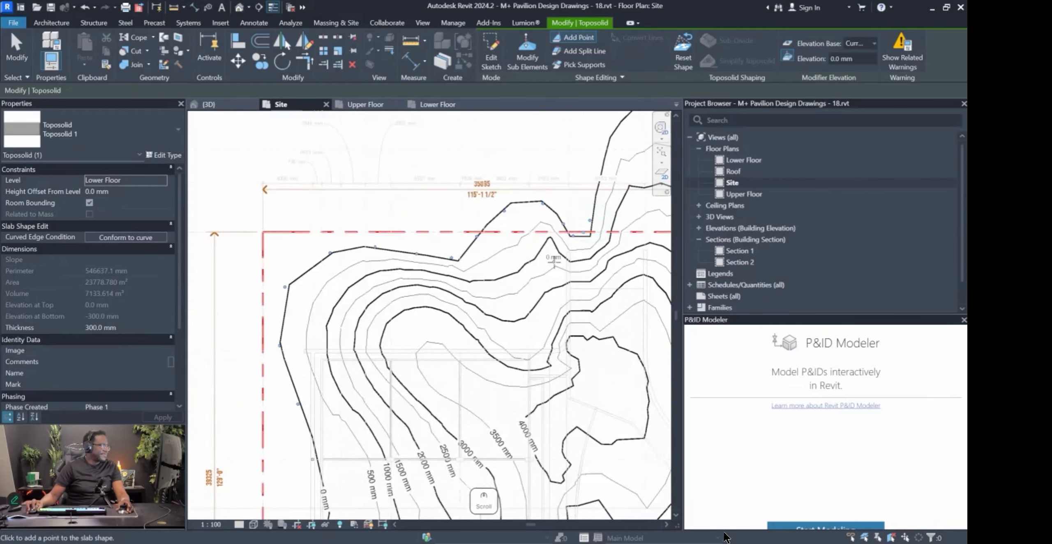
pyautogui.moveTo(598, 166); pyautogui.dragTo(572, 212, button='middle')
pyautogui.click(571, 217)
pyautogui.click(596, 163)
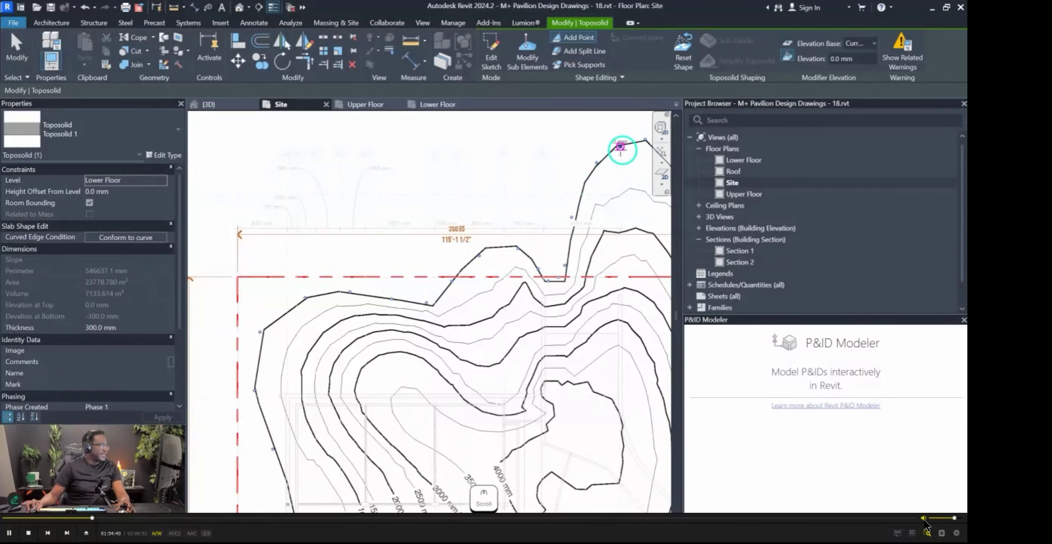
pyautogui.press('Left')
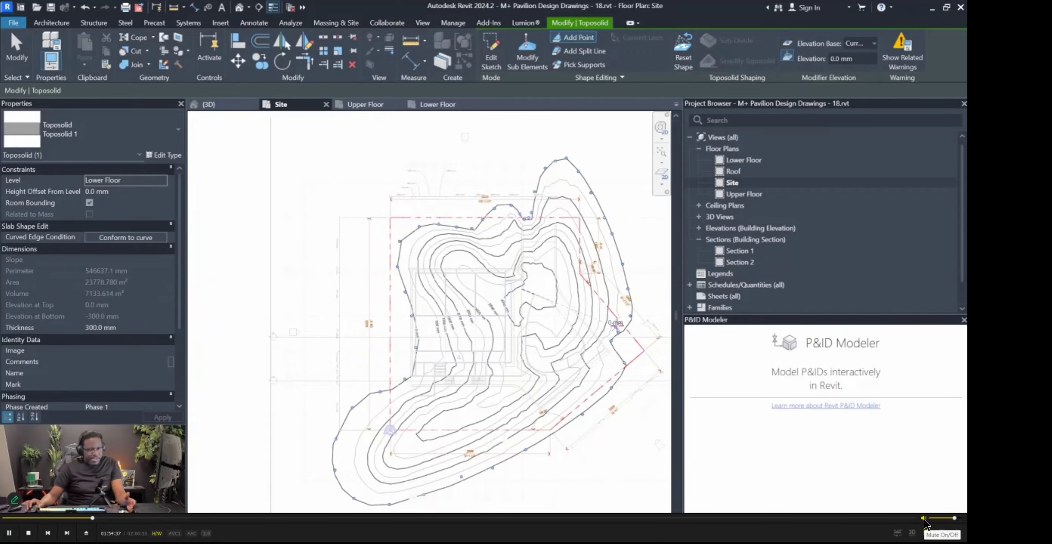
pyautogui.press('Left')
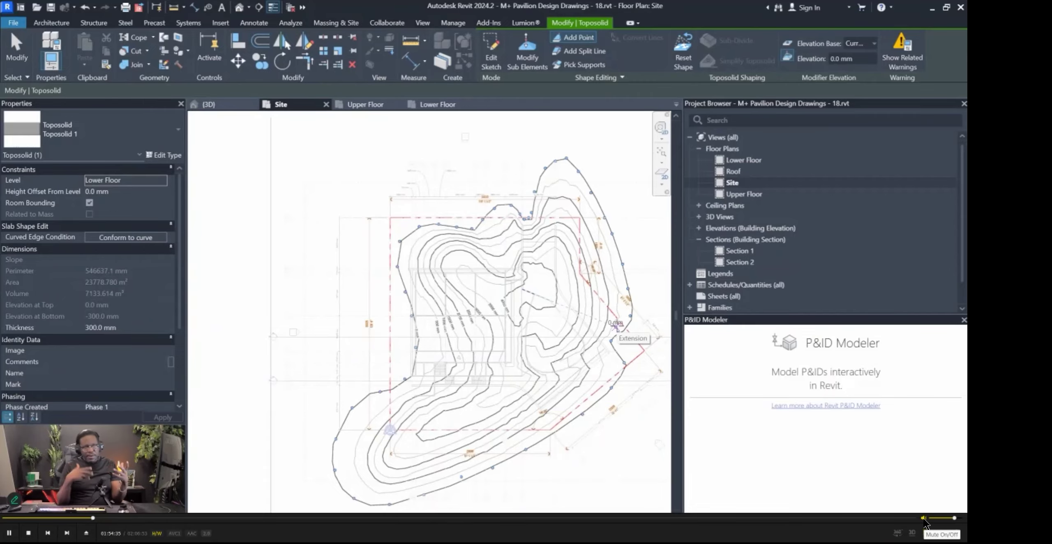
pyautogui.press('Left')
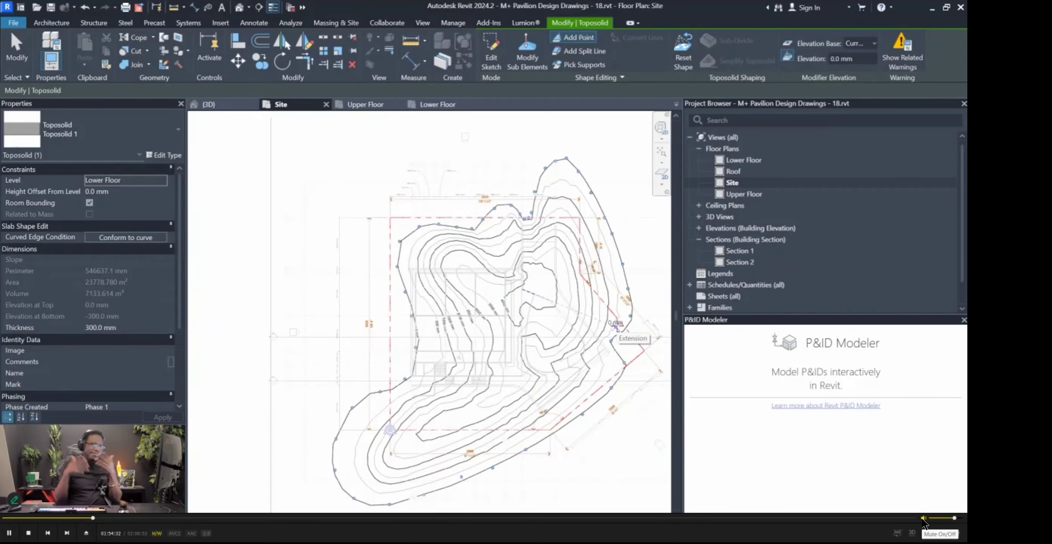
pyautogui.press('Left')
pyautogui.press('Left')
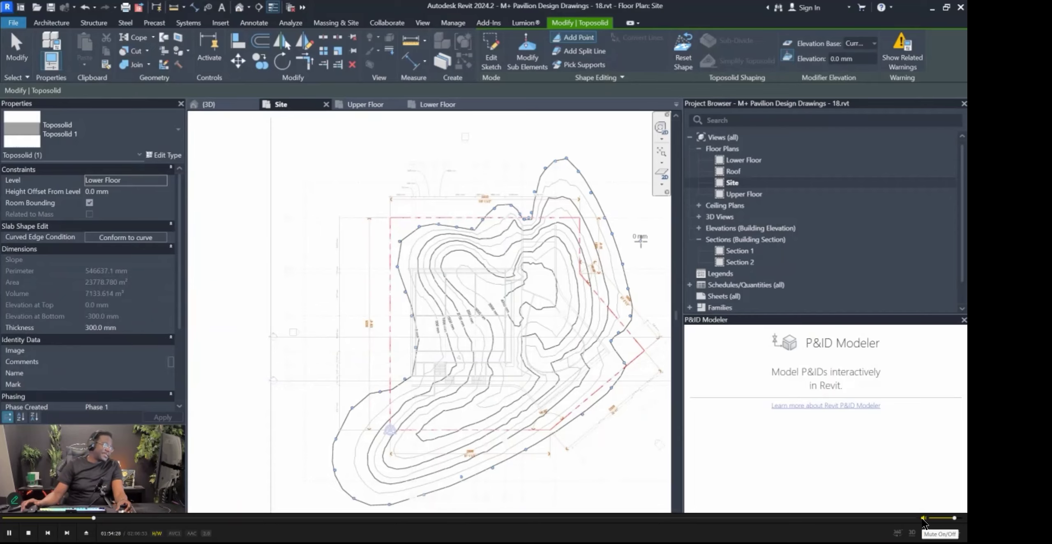
pyautogui.press('Left')
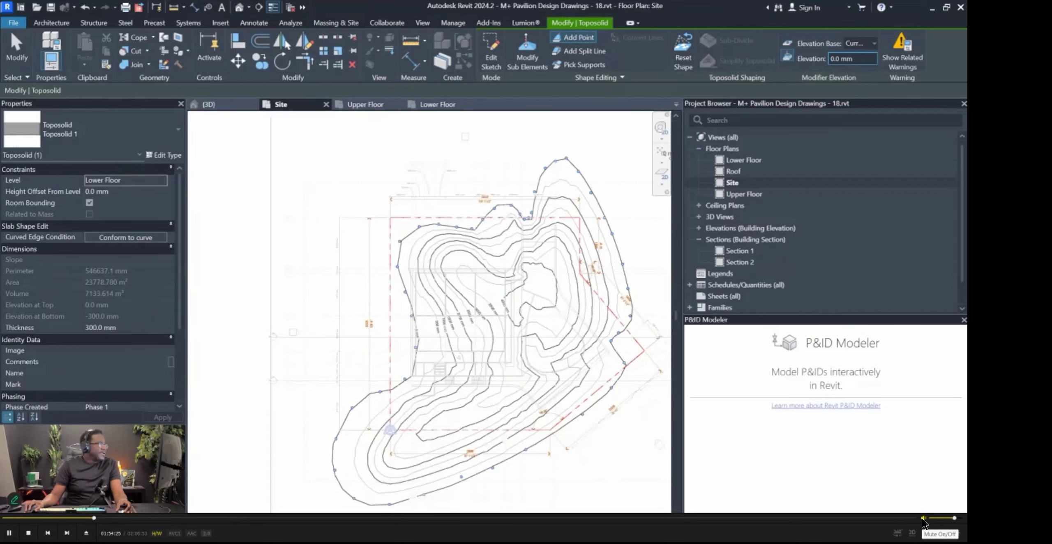
pyautogui.press('Left')
pyautogui.press('Left')
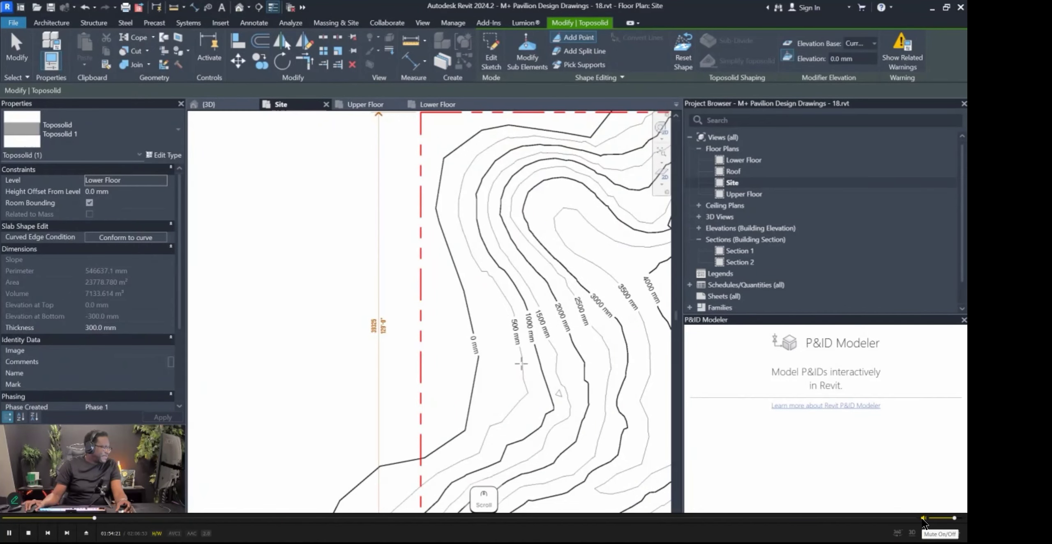
pyautogui.press('Left')
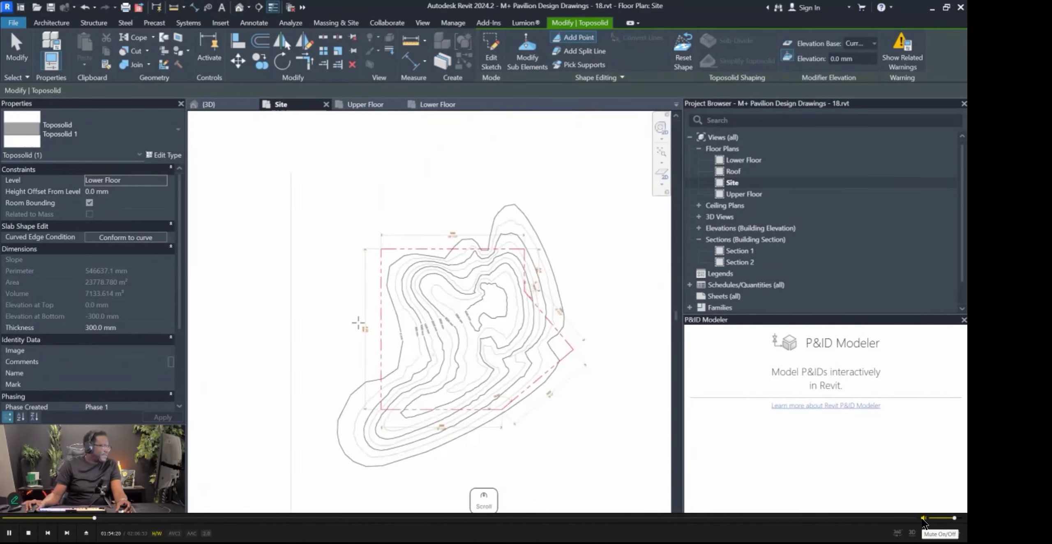
pyautogui.press('Left')
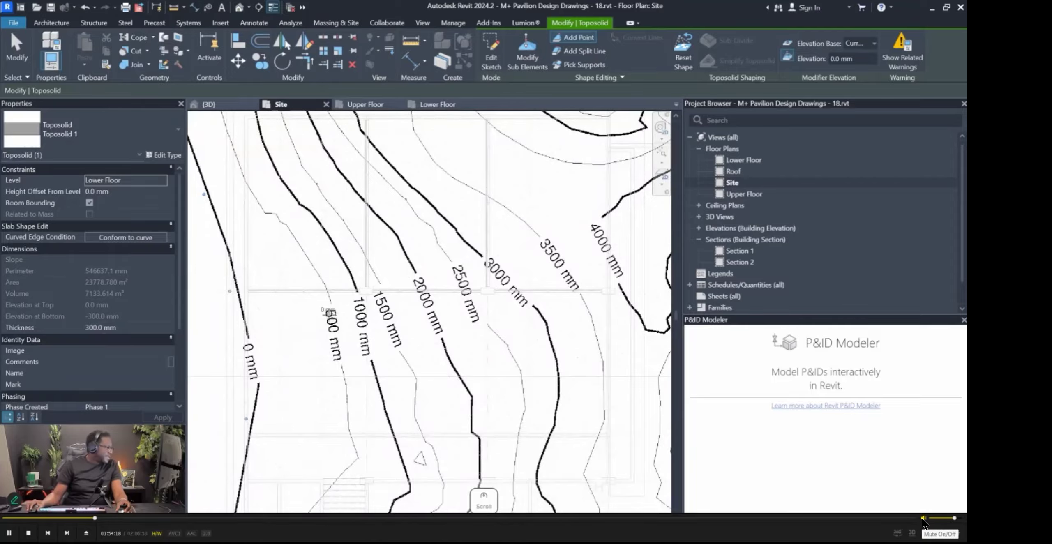
pyautogui.press('Left')
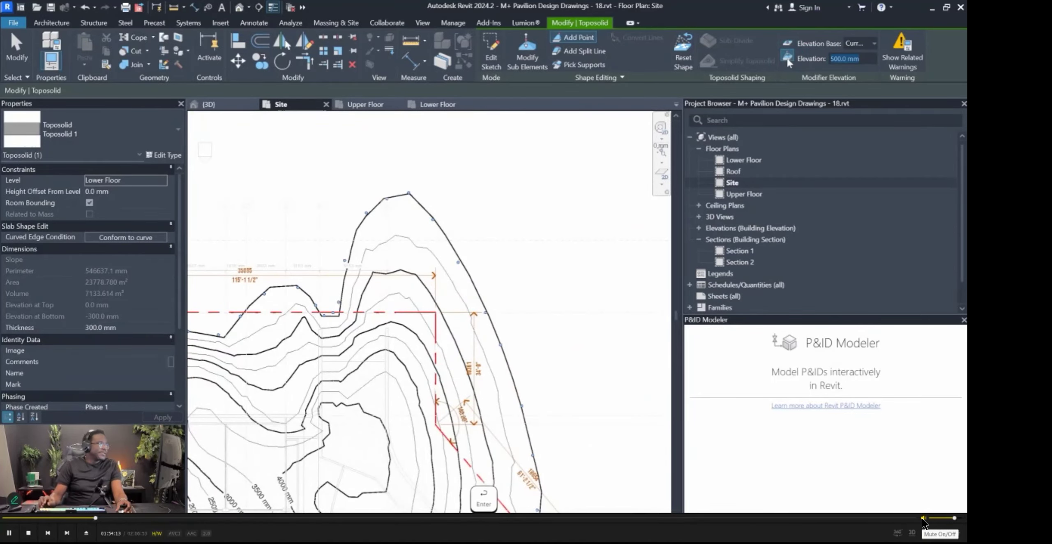
pyautogui.press('Left')
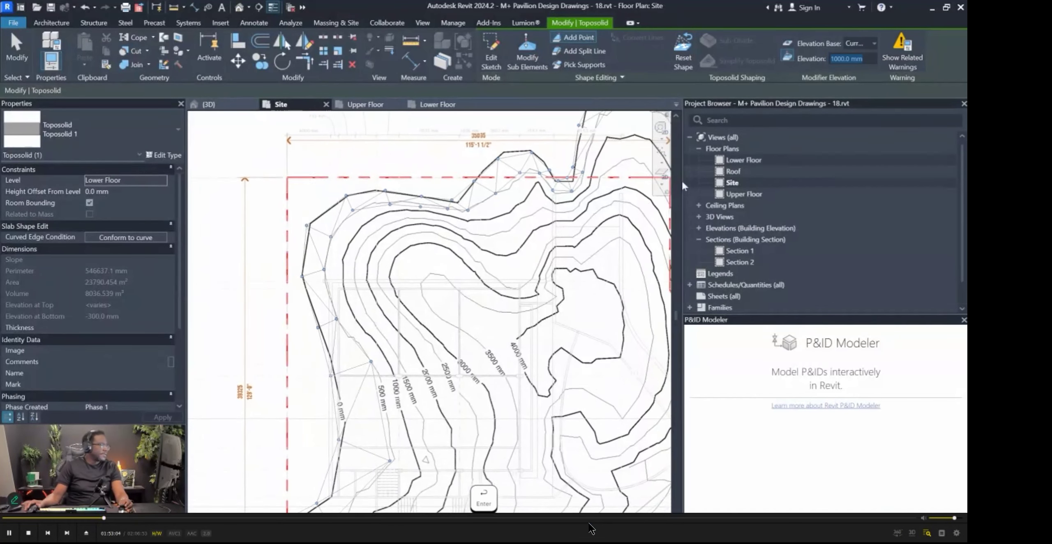
pyautogui.click(923, 519)
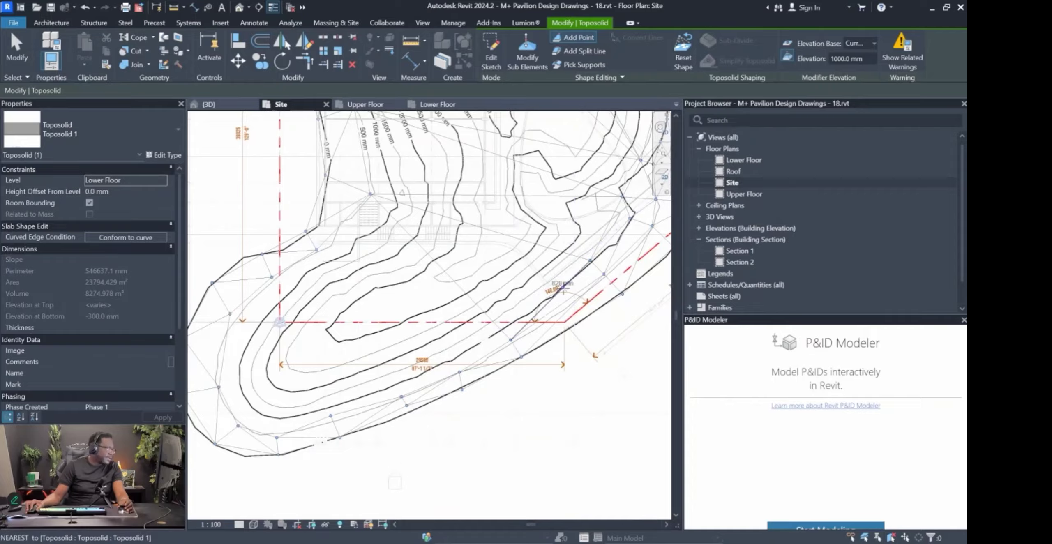
# Add 1000 mm elevation points along the 1000 mm contour from the southeast side around the southwestern lobe.
pyautogui.click(553, 291)
pyautogui.click(495, 331)
pyautogui.click(450, 362)
pyautogui.click(394, 383)
pyautogui.click(317, 407)
pyautogui.click(278, 417)
pyautogui.click(239, 383)
pyautogui.click(253, 335)
pyautogui.click(281, 302)
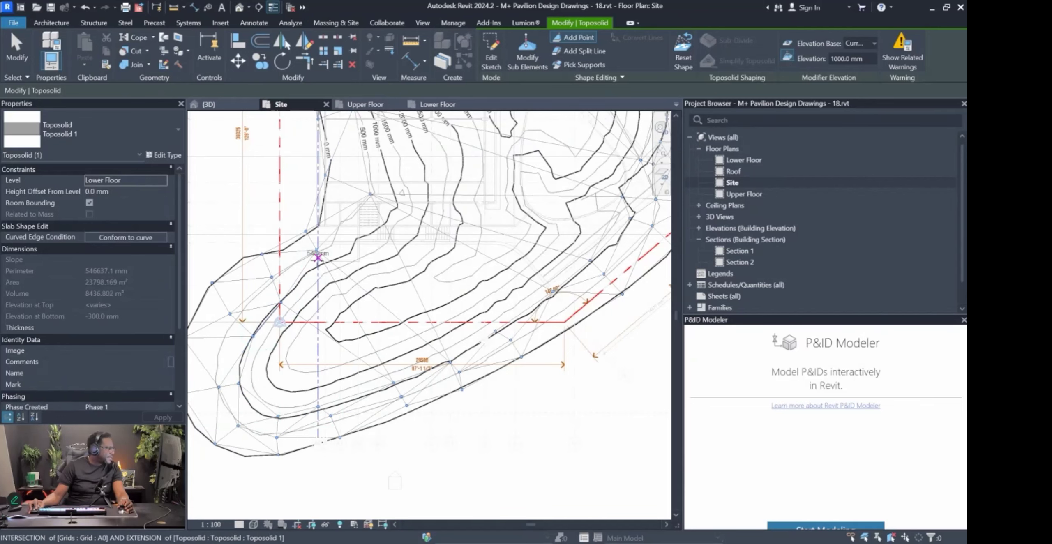
# Add 1000 mm points up the western stretch of the 1000 mm contour, past the building's stairs.
pyautogui.click(387, 220)
pyautogui.moveTo(387, 221); pyautogui.dragTo(382, 303, button='middle')
pyautogui.scroll(1, 382, 303)
pyautogui.click(380, 242)
pyautogui.moveTo(378, 242); pyautogui.dragTo(392, 312, button='middle')
pyautogui.scroll(1, 404, 281)
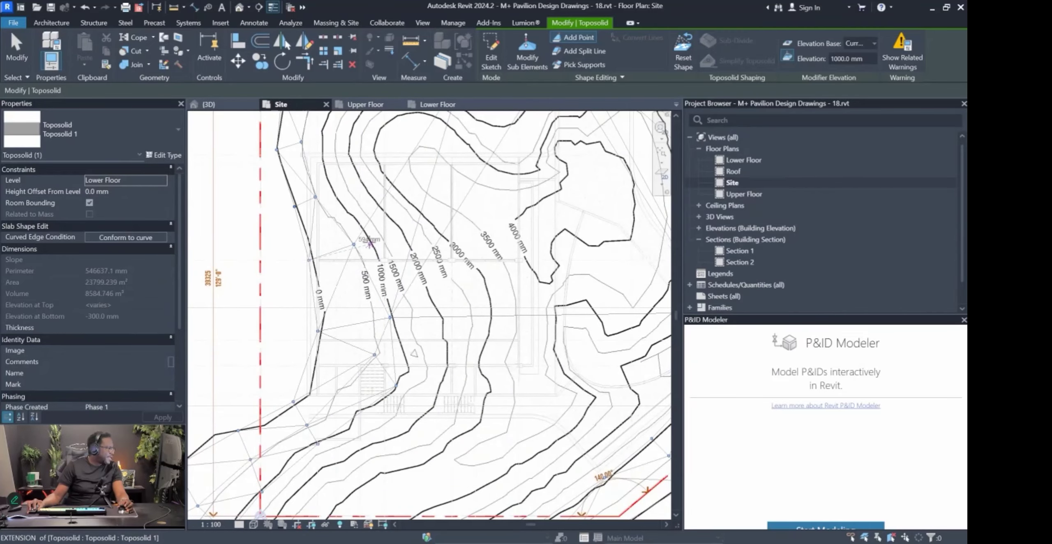
pyautogui.click(335, 189)
# Add 1000 mm points around the northwest bend of the 1000 mm contour and along its northern edge.
pyautogui.moveTo(336, 189); pyautogui.dragTo(318, 316, button='middle')
pyautogui.scroll(1, 318, 316)
pyautogui.click(294, 309)
pyautogui.click(304, 273)
pyautogui.click(322, 247)
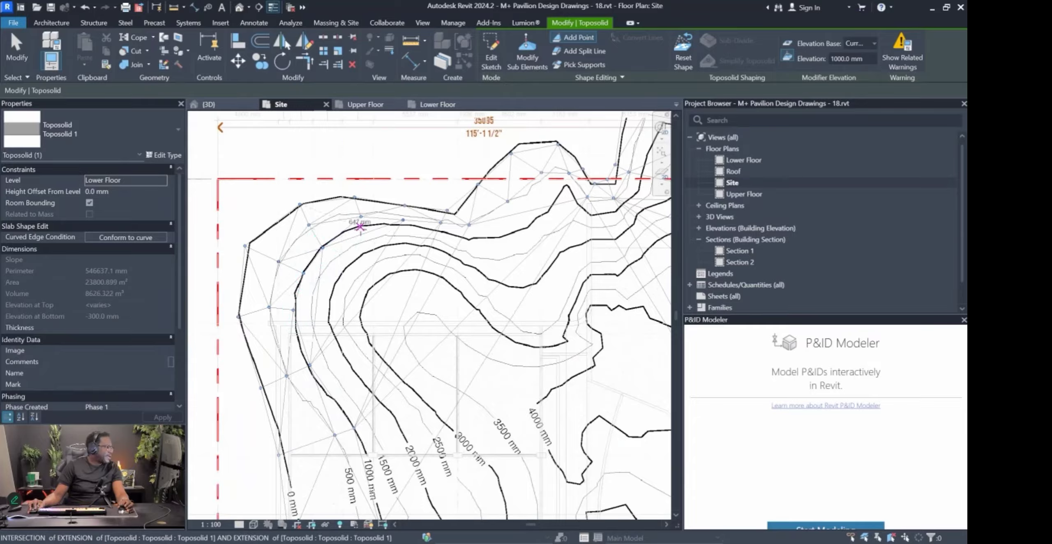
pyautogui.click(397, 231)
pyautogui.click(439, 234)
pyautogui.click(471, 244)
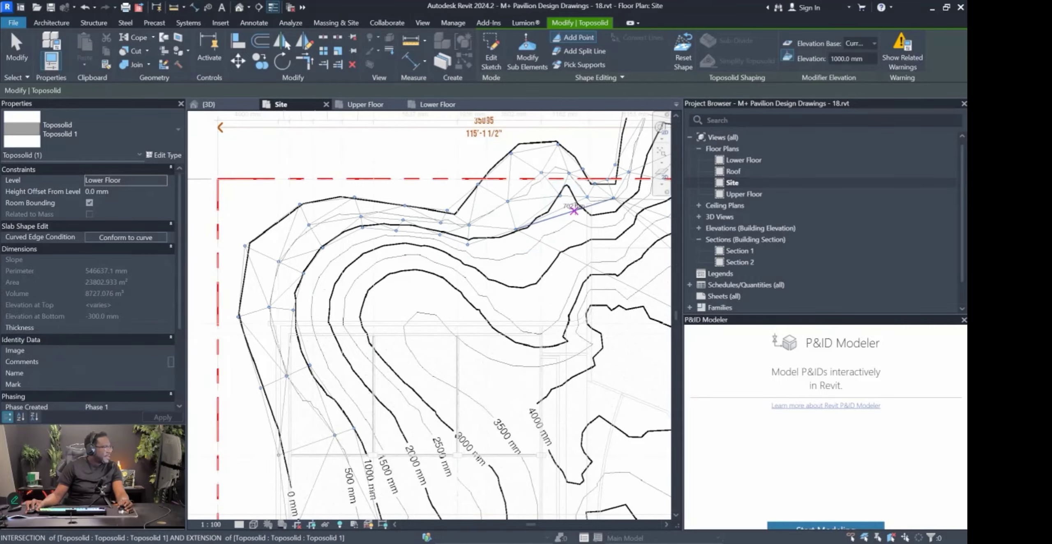
# Add 1000 mm points around the peak and notch of the 1000 mm contour to close its northern stretch.
pyautogui.scroll(1, 577, 235)
pyautogui.moveTo(584, 232); pyautogui.dragTo(520, 239, button='middle')
pyautogui.click(526, 221)
pyautogui.click(559, 212)
pyautogui.moveTo(565, 211); pyautogui.dragTo(524, 242, button='middle')
pyautogui.click(542, 224)
pyautogui.moveTo(589, 148); pyautogui.dragTo(475, 147, button='middle')
pyautogui.click(476, 266)
pyautogui.click(516, 258)
# Set the point elevation to 1500 mm and add points down the eastern side of the 1500 mm contour.
pyautogui.scroll(-1, 516, 258)
pyautogui.scroll(-1, 474, 146)
pyautogui.moveTo(364, 450); pyautogui.dragTo(394, 439, button='middle')
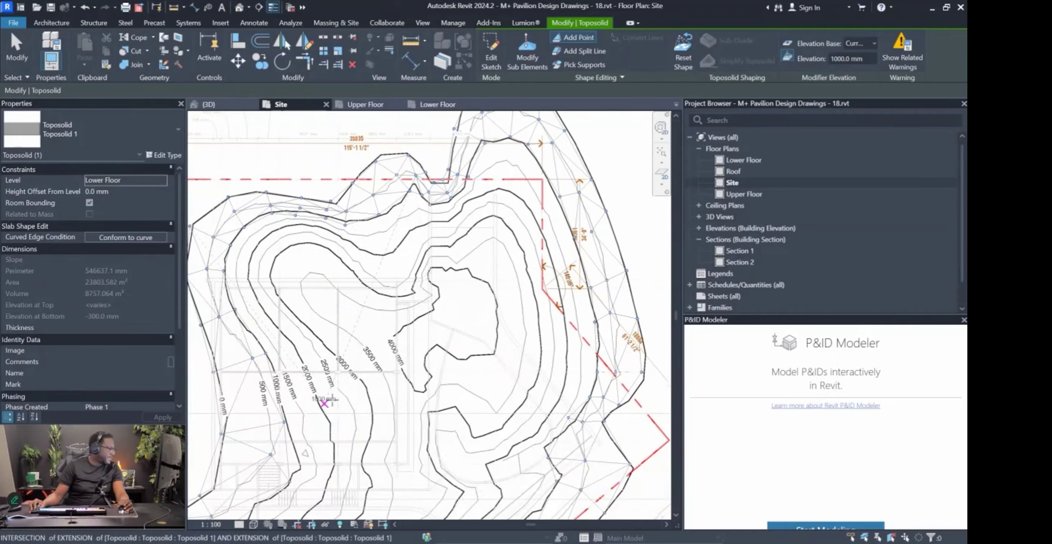
pyautogui.write('1500')
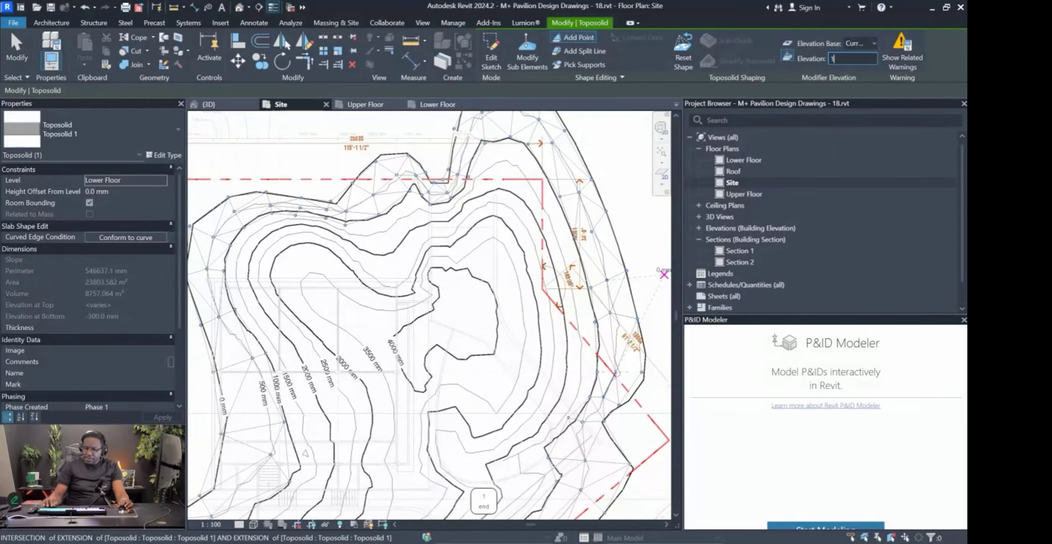
pyautogui.press('Return')
pyautogui.scroll(1, 515, 199)
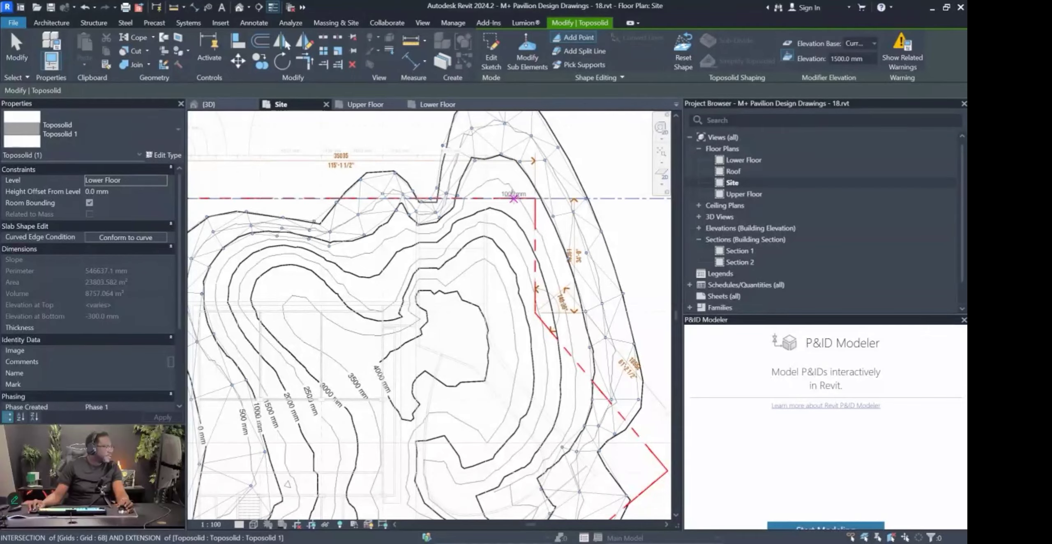
pyautogui.click(547, 261)
pyautogui.moveTo(547, 261); pyautogui.dragTo(521, 178, button='middle')
pyautogui.scroll(1, 520, 178)
pyautogui.moveTo(532, 223); pyautogui.dragTo(533, 274, button='middle')
pyautogui.click(546, 309)
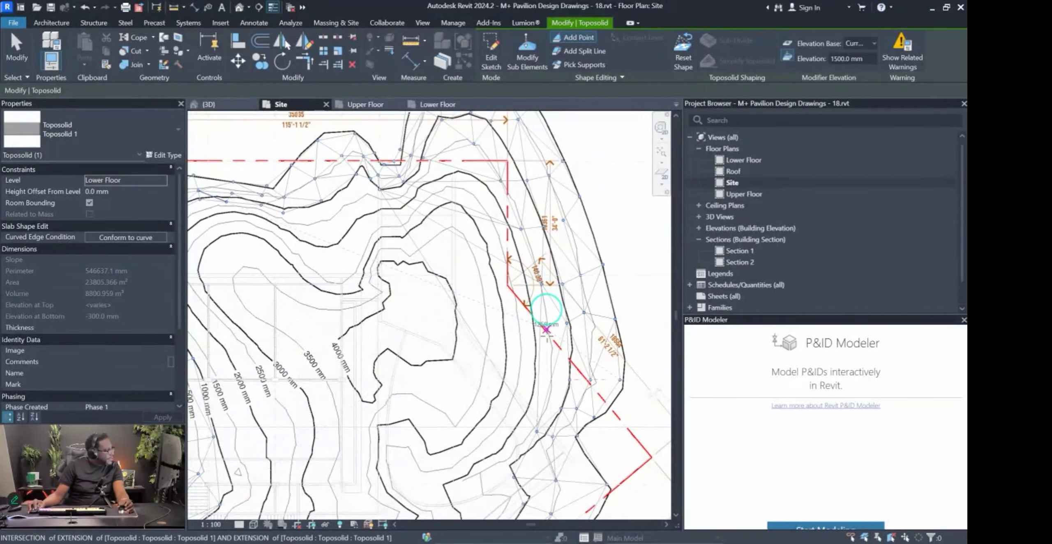
pyautogui.click(548, 324)
# Add 1500 mm points along the lower eastern side of the 1500 mm contour, down to the southeast notch.
pyautogui.moveTo(554, 411); pyautogui.dragTo(558, 328, button='middle')
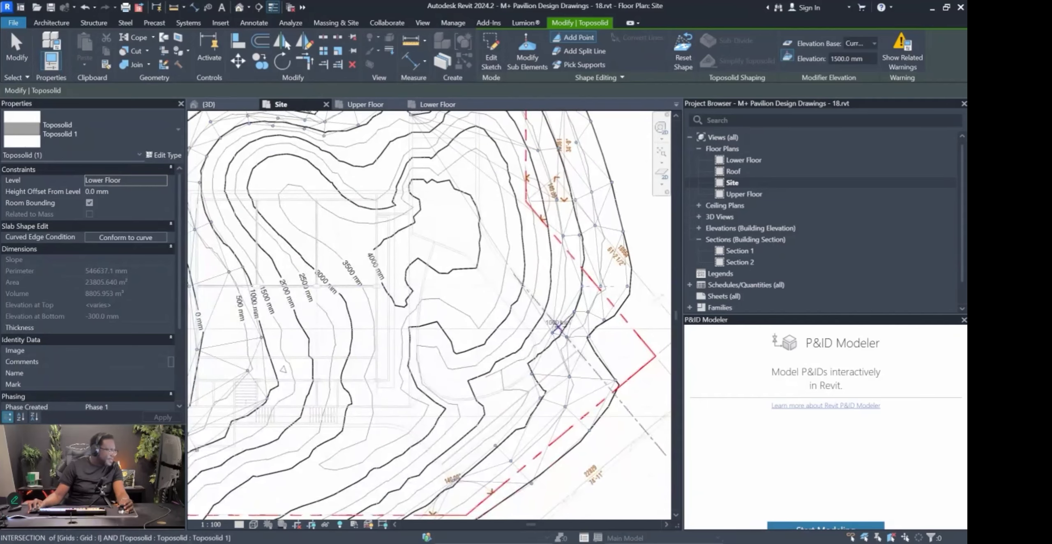
pyautogui.click(559, 307)
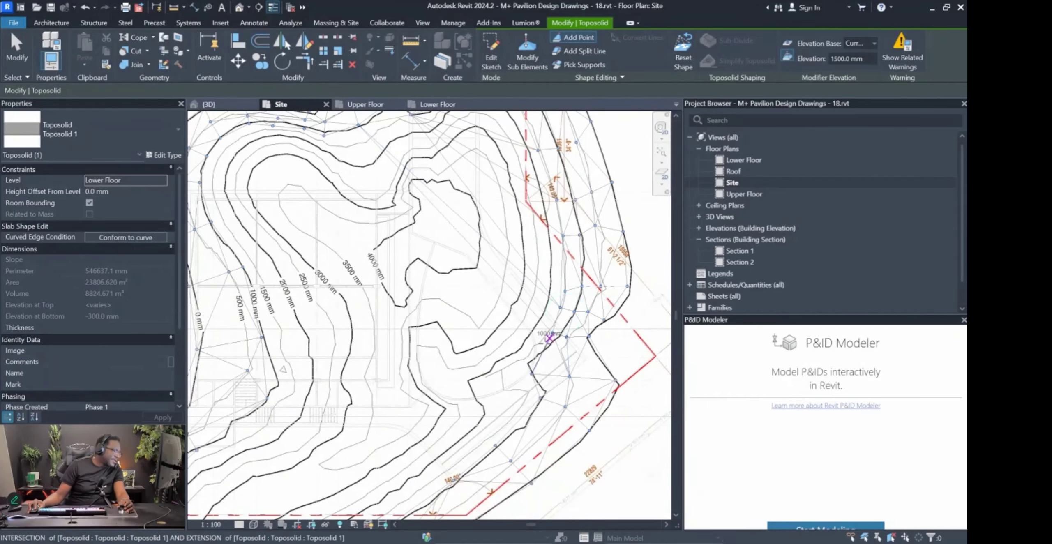
pyautogui.scroll(2, 558, 304)
pyautogui.click(547, 284)
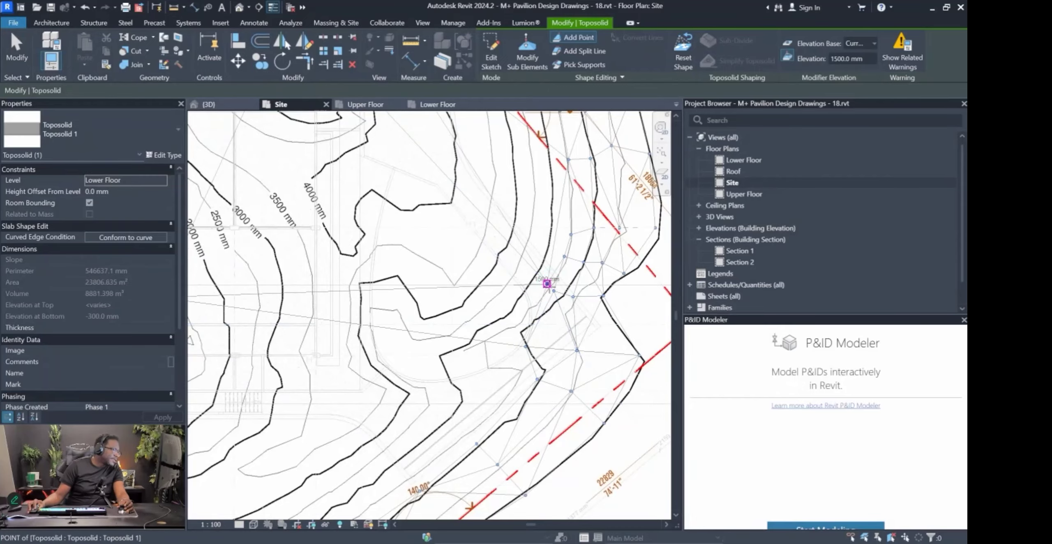
pyautogui.click(504, 325)
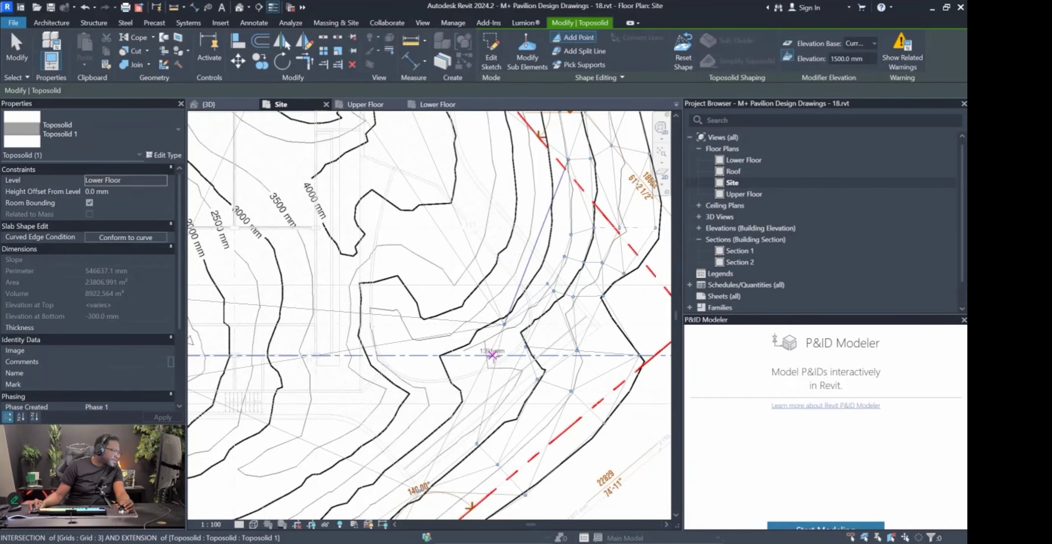
# Add 1500 mm points around the southeast notch of the 1500 mm contour and onto its southern side.
pyautogui.scroll(-4, 493, 355)
pyautogui.moveTo(533, 471); pyautogui.dragTo(548, 193, button='middle')
pyautogui.scroll(1, 503, 307)
pyautogui.click(489, 318)
pyautogui.click(463, 382)
pyautogui.scroll(-1, 464, 382)
pyautogui.moveTo(464, 382); pyautogui.dragTo(478, 368, button='middle')
pyautogui.click(437, 406)
# Add 1500 mm points along the southern edge of the 1500 mm contour toward its southwest tip.
pyautogui.moveTo(437, 406); pyautogui.dragTo(581, 268, button='middle')
pyautogui.scroll(1, 457, 393)
pyautogui.moveTo(457, 393); pyautogui.dragTo(516, 358, button='middle')
pyautogui.click(569, 283)
pyautogui.click(507, 319)
pyautogui.click(435, 349)
pyautogui.click(339, 386)
# Add 1500 mm points around the southwest tip of the 1500 mm contour and back up toward the building's stairs.
pyautogui.click(290, 386)
pyautogui.click(269, 313)
pyautogui.click(305, 263)
pyautogui.click(358, 214)
pyautogui.scroll(1, 414, 186)
pyautogui.moveTo(415, 186); pyautogui.dragTo(349, 273, button='middle')
pyautogui.click(354, 267)
pyautogui.click(391, 220)
# Add 1500 mm points up the western stretch of the 1500 mm contour to its northwest bend.
pyautogui.moveTo(408, 224); pyautogui.dragTo(354, 317, button='middle')
pyautogui.click(362, 266)
pyautogui.click(339, 200)
pyautogui.moveTo(339, 200); pyautogui.dragTo(341, 373, button='middle')
pyautogui.click(295, 269)
pyautogui.moveTo(295, 269); pyautogui.dragTo(316, 382, button='middle')
pyautogui.click(264, 227)
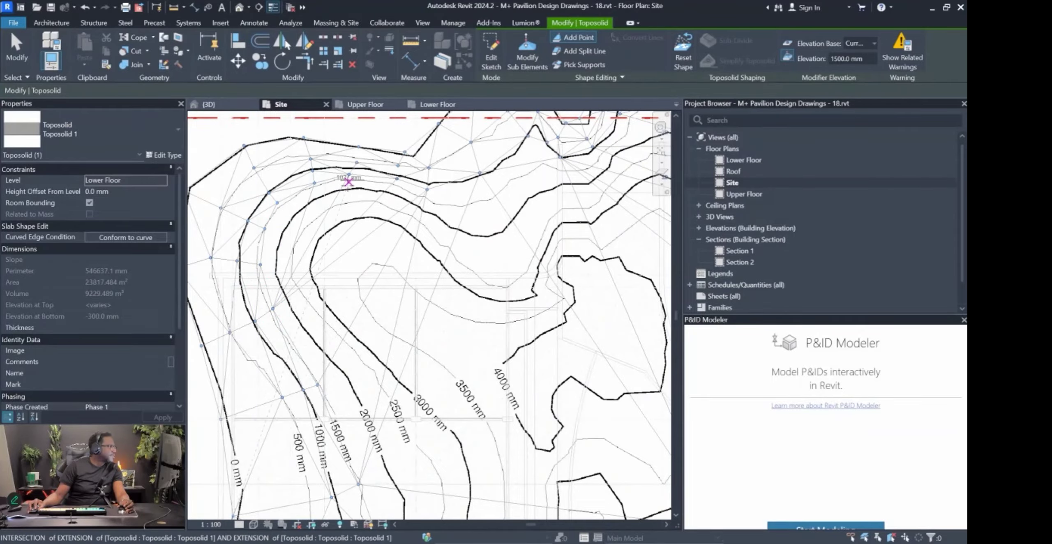
# Add 1500 mm points along the northern edge of the 1500 mm contour, through its dip.
pyautogui.click(350, 181)
pyautogui.click(398, 187)
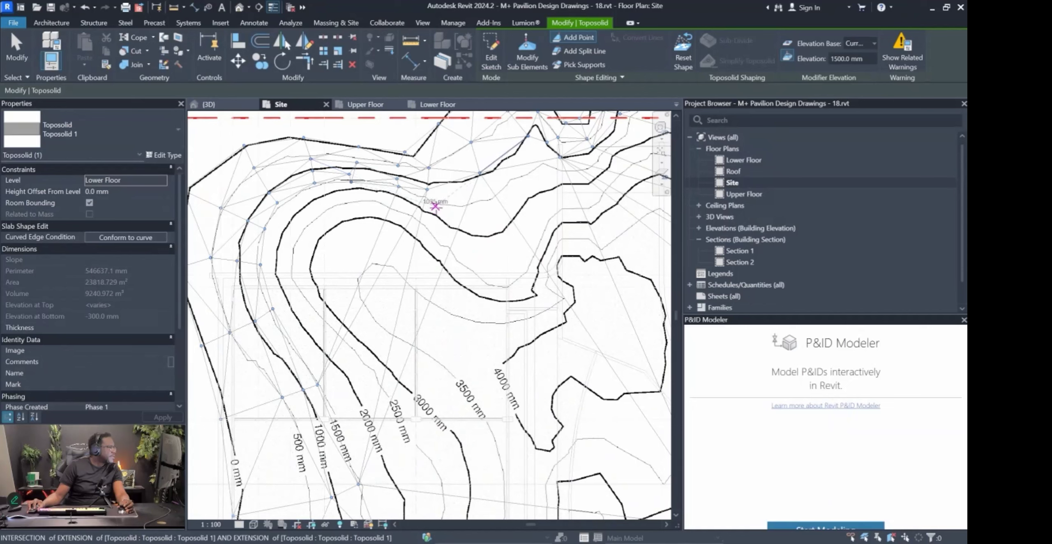
pyautogui.click(435, 206)
pyautogui.click(485, 201)
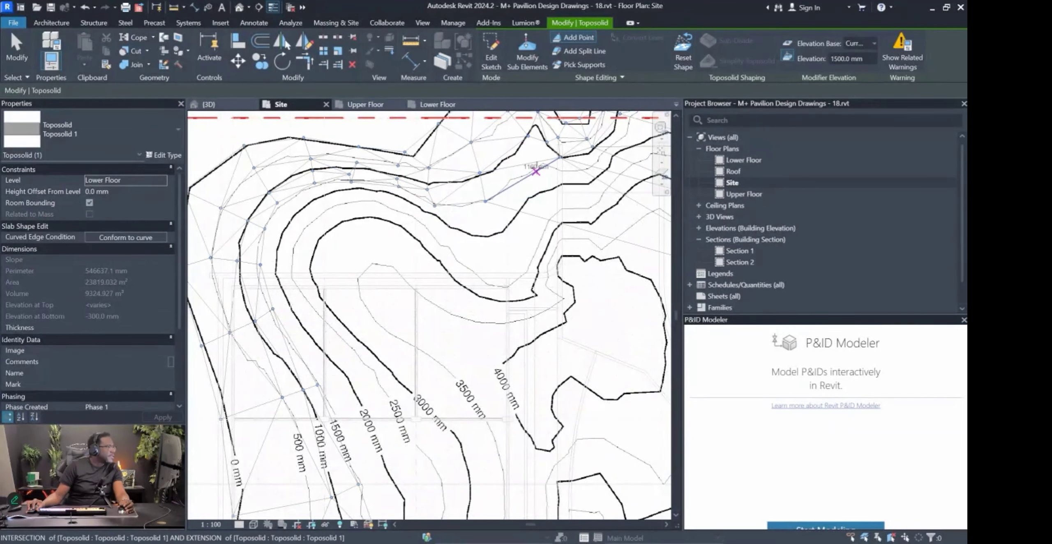
pyautogui.click(547, 165)
pyautogui.click(577, 173)
# Add 1500 mm points up the northeast rise of the 1500 mm contour to close its northern stretch.
pyautogui.moveTo(603, 128); pyautogui.dragTo(477, 288, button='middle')
pyautogui.scroll(1, 476, 288)
pyautogui.click(477, 314)
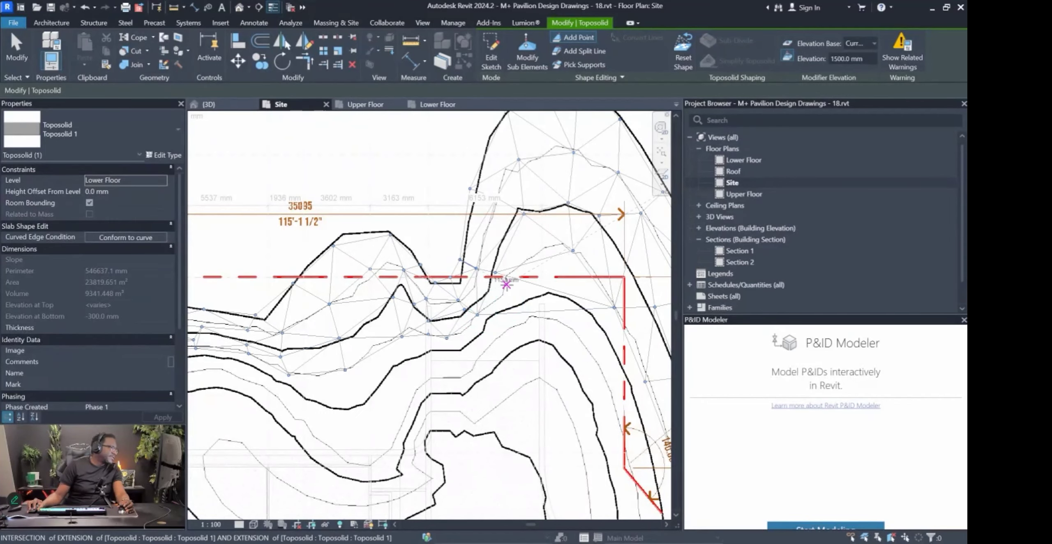
pyautogui.click(508, 279)
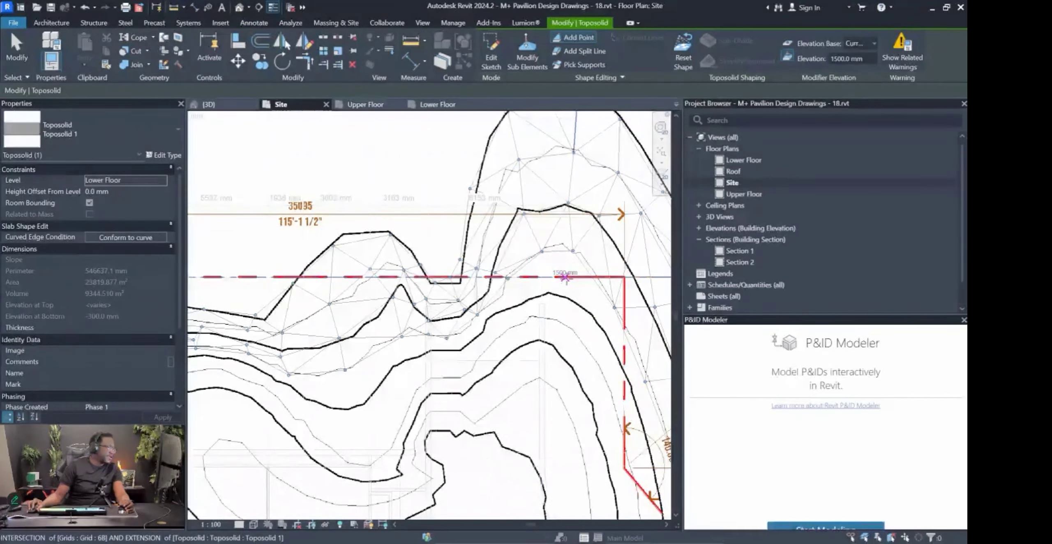
pyautogui.click(578, 258)
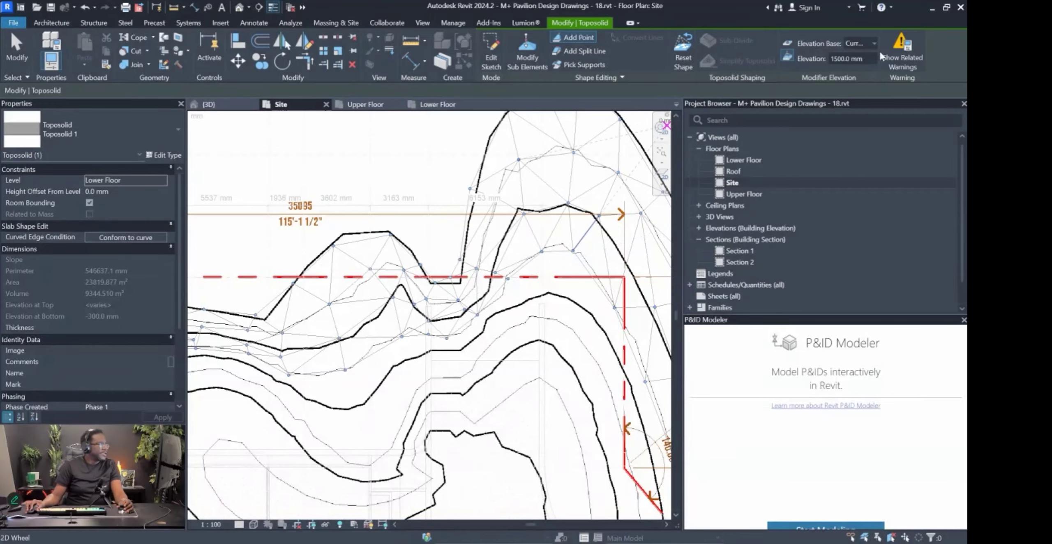
# Set the point elevation to 2000 mm and add points up the western stretch of the 2000 mm contour.
pyautogui.click(792, 61)
pyautogui.write('2000')
pyautogui.press('Return')
pyautogui.scroll(-3, 590, 370)
pyautogui.moveTo(591, 370); pyautogui.dragTo(728, 191, button='middle')
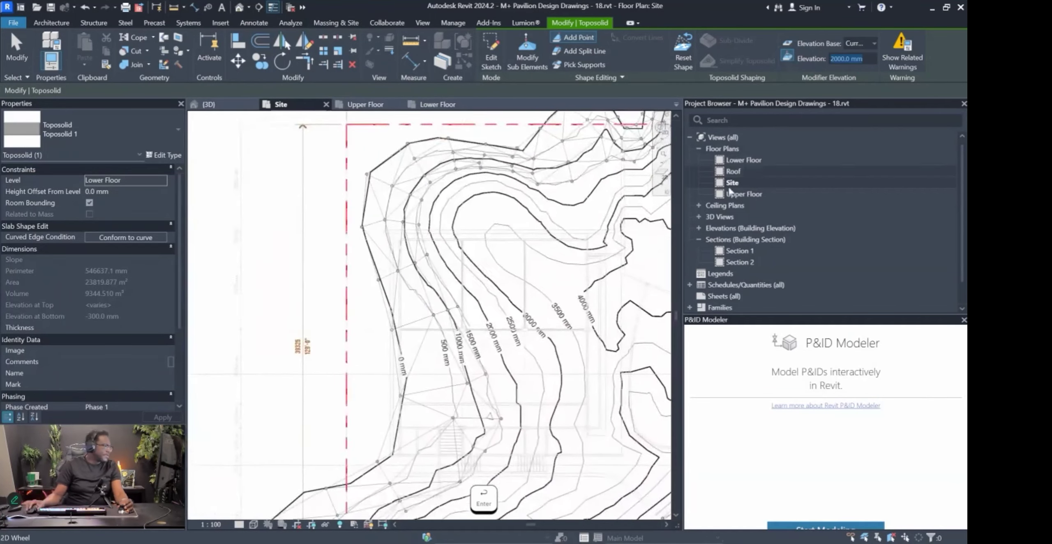
pyautogui.scroll(2, 438, 366)
pyautogui.click(504, 304)
pyautogui.click(484, 274)
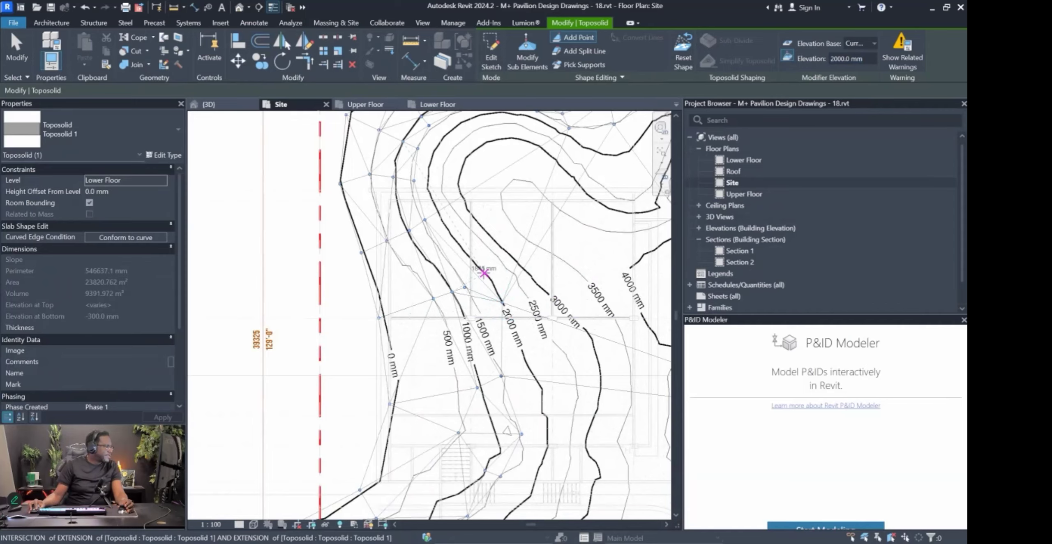
pyautogui.click(440, 223)
pyautogui.click(440, 192)
# Add 2000 mm points around the northwest bend and along the northern edge of the 2000 mm contour.
pyautogui.moveTo(440, 192); pyautogui.dragTo(389, 262, button='middle')
pyautogui.click(380, 207)
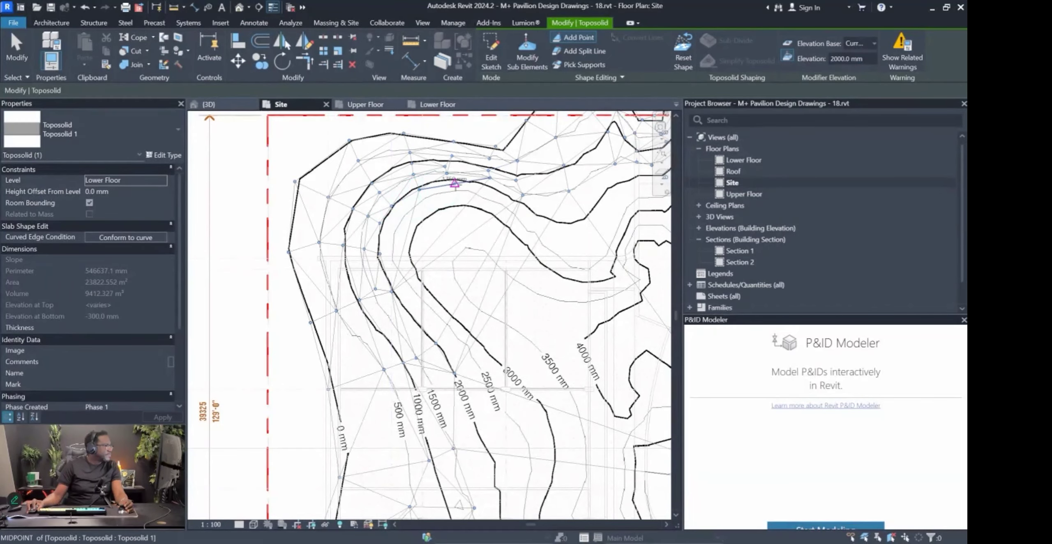
pyautogui.click(578, 218)
pyautogui.moveTo(579, 217); pyautogui.dragTo(432, 355, button='middle')
pyautogui.click(472, 325)
pyautogui.click(540, 293)
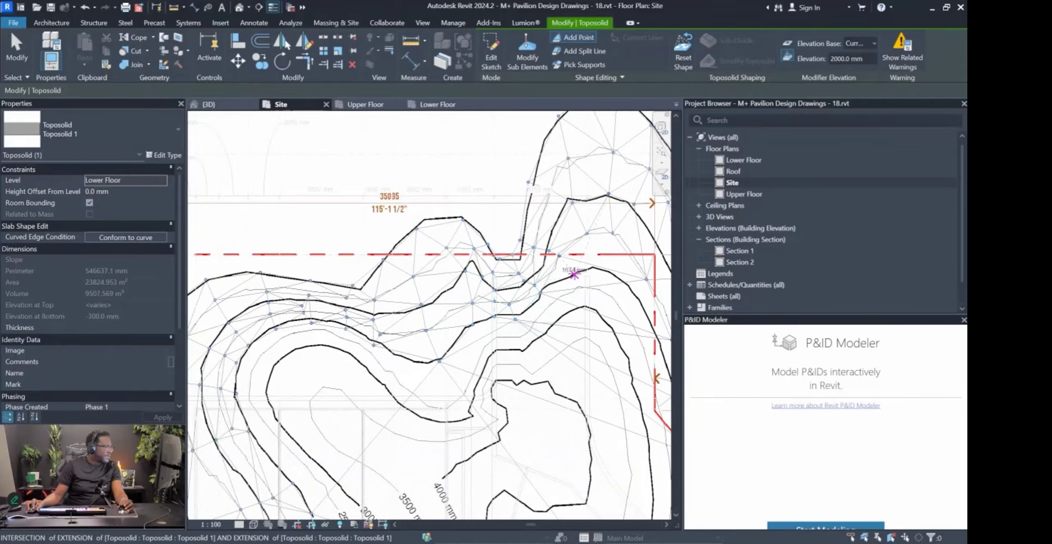
pyautogui.click(590, 275)
# Add 2000 mm points down the eastern side of the 2000 mm contour.
pyautogui.moveTo(656, 335); pyautogui.dragTo(588, 181, button='middle')
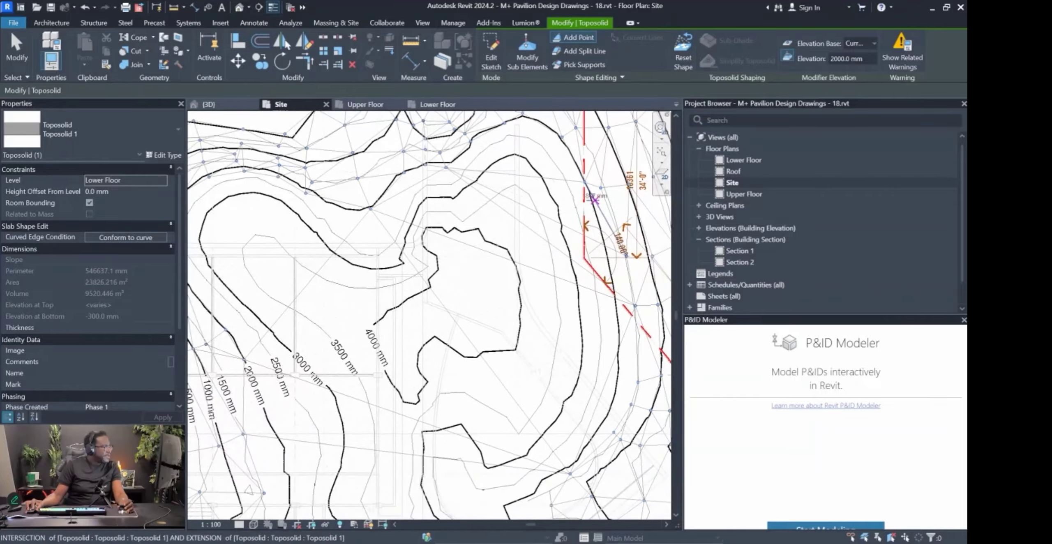
pyautogui.click(612, 256)
pyautogui.moveTo(619, 362); pyautogui.dragTo(609, 265, button='middle')
pyautogui.click(605, 210)
pyautogui.click(612, 273)
pyautogui.click(600, 303)
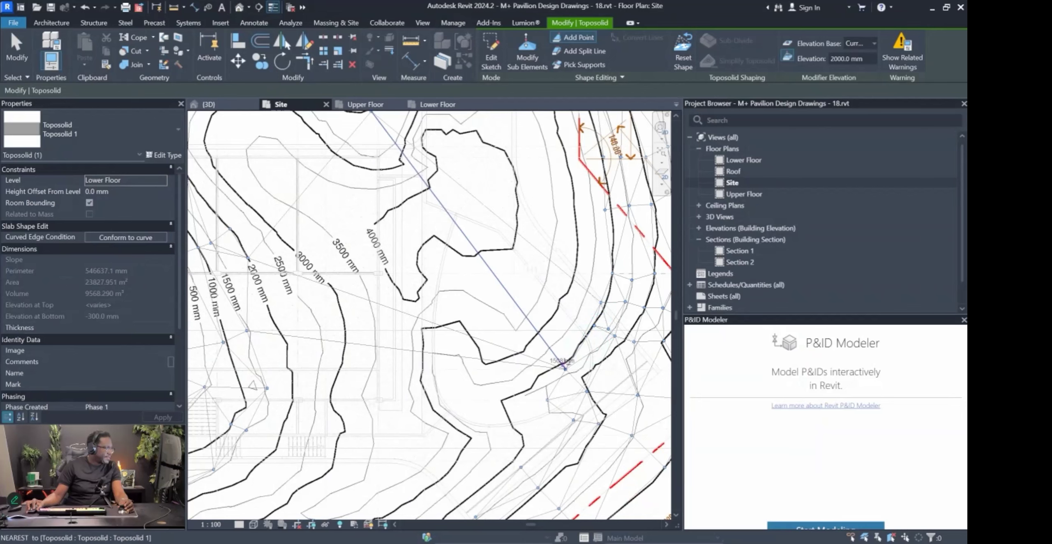
pyautogui.click(559, 362)
# Add 2000 mm points around the southeast notch of the 2000 mm contour.
pyautogui.scroll(-1, 555, 374)
pyautogui.moveTo(538, 390); pyautogui.dragTo(541, 363, button='middle')
pyautogui.scroll(1, 536, 363)
pyautogui.click(533, 357)
pyautogui.click(513, 377)
pyautogui.click(533, 406)
pyautogui.click(520, 426)
# Add 2000 mm points along the southern edge of the 2000 mm contour to its southwest end.
pyautogui.scroll(-1, 502, 464)
pyautogui.moveTo(489, 489); pyautogui.dragTo(554, 416, button='middle')
pyautogui.click(540, 395)
pyautogui.scroll(-1, 518, 430)
pyautogui.click(464, 448)
pyautogui.moveTo(416, 488); pyautogui.dragTo(477, 390, button='middle')
pyautogui.click(476, 382)
pyautogui.click(410, 408)
pyautogui.click(328, 443)
# Add 2000 mm points around the southwest tip of the 2000 mm contour and back up past the building's stairs.
pyautogui.click(293, 441)
pyautogui.click(275, 394)
pyautogui.click(304, 354)
pyautogui.click(355, 310)
pyautogui.click(414, 283)
pyautogui.click(449, 258)
pyautogui.click(462, 208)
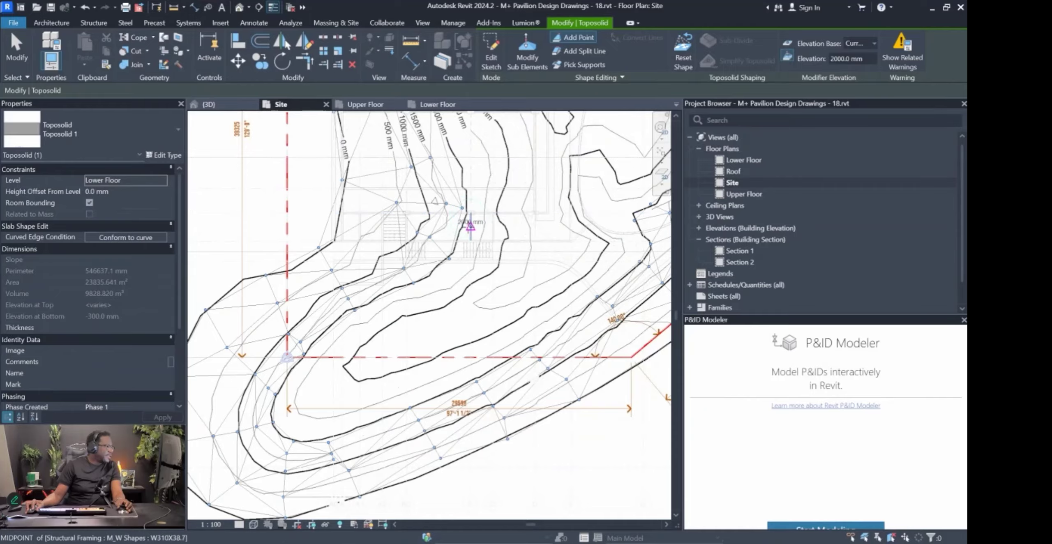
pyautogui.moveTo(470, 227); pyautogui.dragTo(470, 347, button='middle')
pyautogui.moveTo(438, 236); pyautogui.dragTo(438, 297, button='middle')
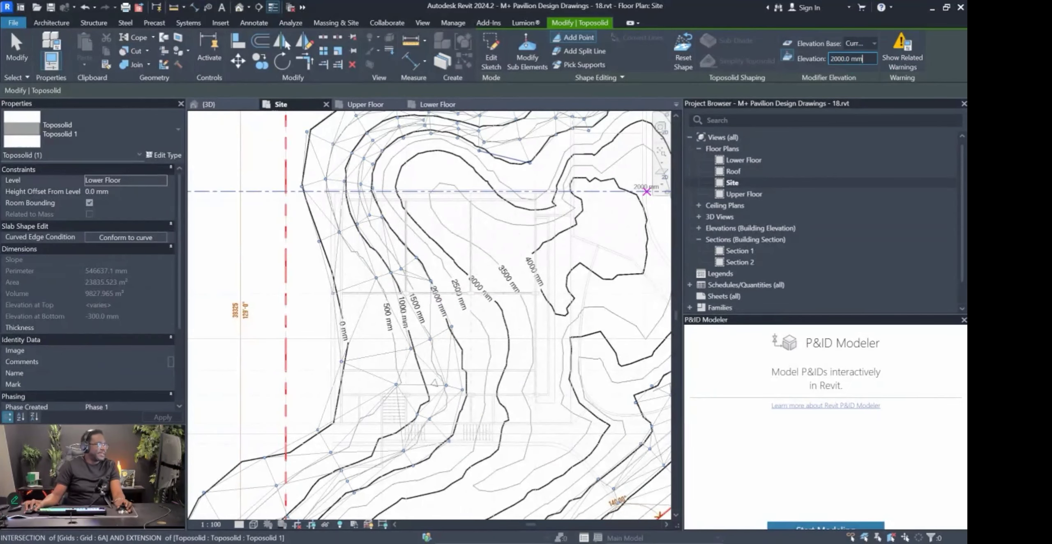
# Set the point elevation to 2500 mm and add points around the northwest bend of the 2500 mm contour.
pyautogui.write('2500')
pyautogui.press('Return')
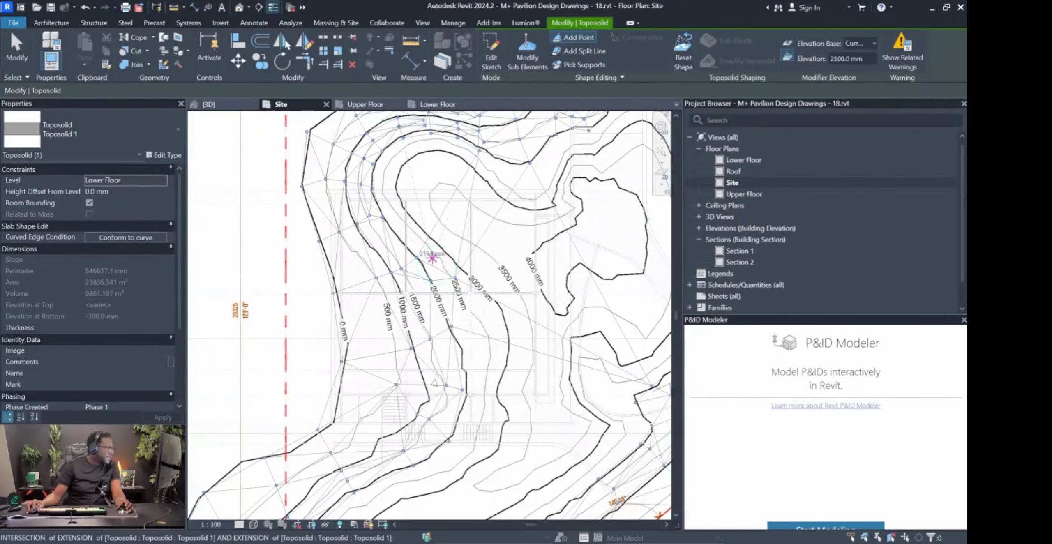
pyautogui.click(367, 186)
pyautogui.click(382, 191)
pyautogui.scroll(1, 384, 188)
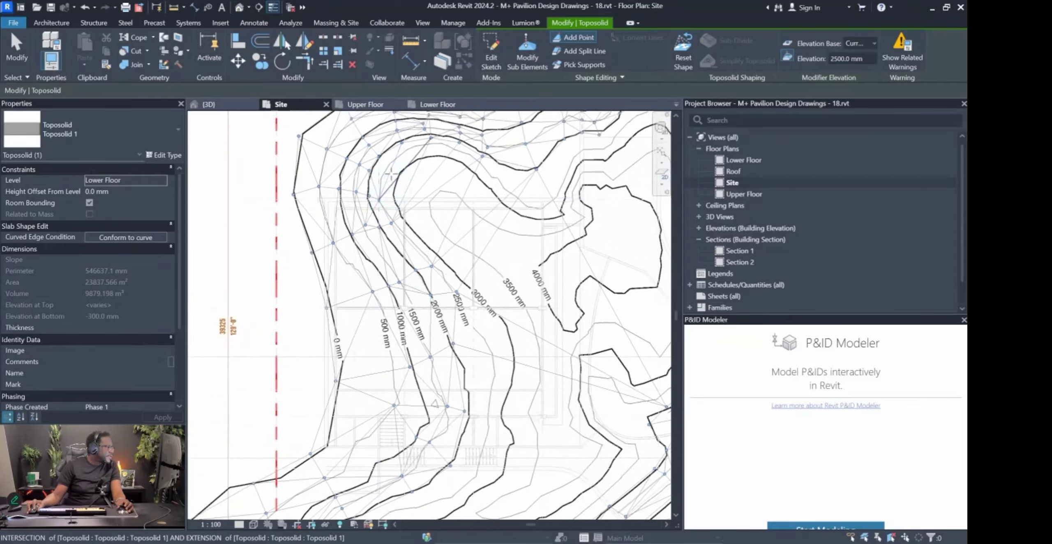
pyautogui.click(416, 155)
# Add 2500 mm points through the northern dip of the 2500 mm contour and up its northeast rise.
pyautogui.click(478, 171)
pyautogui.click(521, 206)
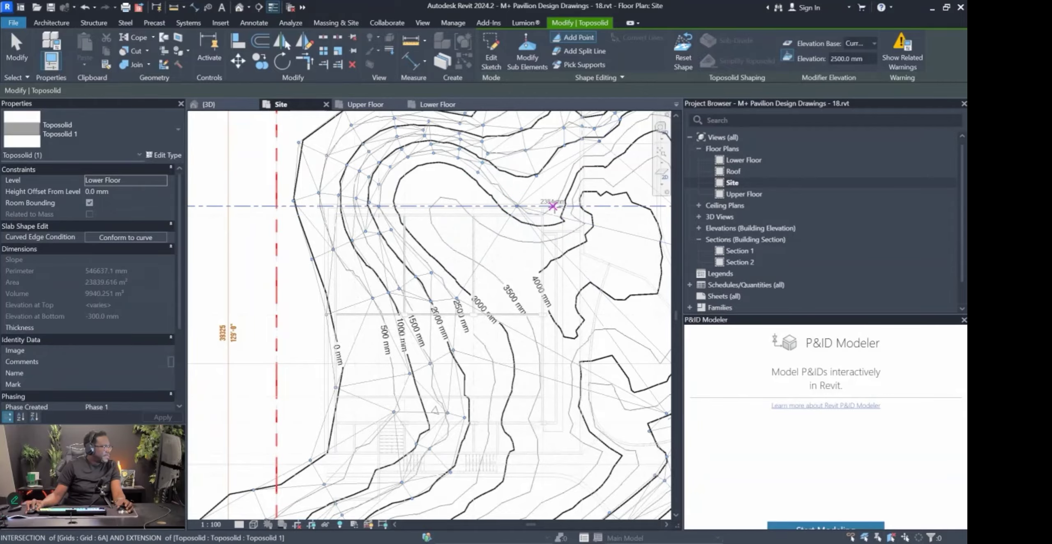
pyautogui.click(553, 206)
pyautogui.moveTo(553, 206); pyautogui.dragTo(527, 250, button='middle')
pyautogui.click(542, 217)
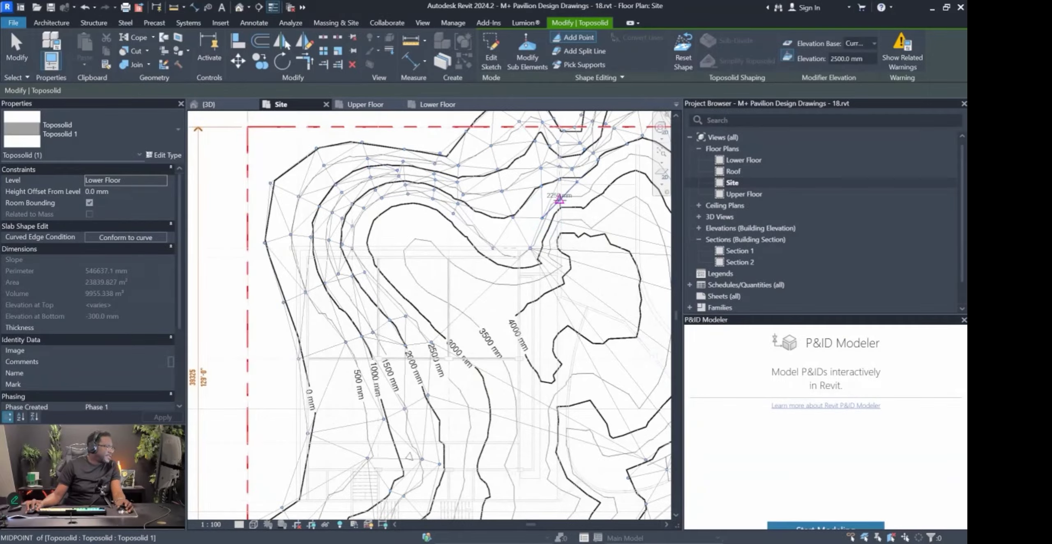
pyautogui.moveTo(612, 169); pyautogui.dragTo(537, 197, button='middle')
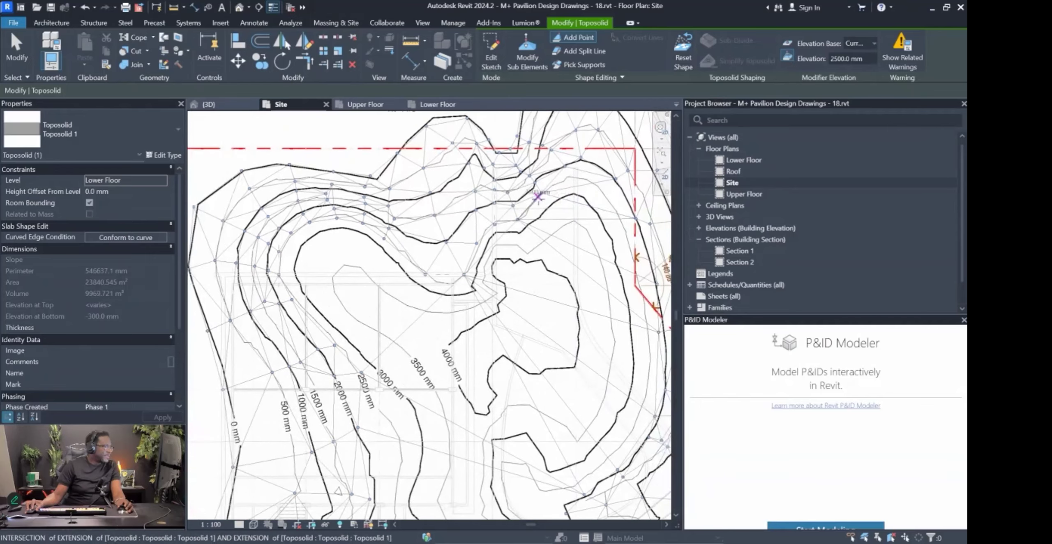
pyautogui.click(569, 178)
# Add 2500 mm points down the eastern side of the 2500 mm contour.
pyautogui.scroll(-1, 604, 197)
pyautogui.moveTo(608, 199); pyautogui.dragTo(553, 193, button='middle')
pyautogui.click(568, 215)
pyautogui.moveTo(624, 248); pyautogui.dragTo(624, 175, button='middle')
pyautogui.click(581, 207)
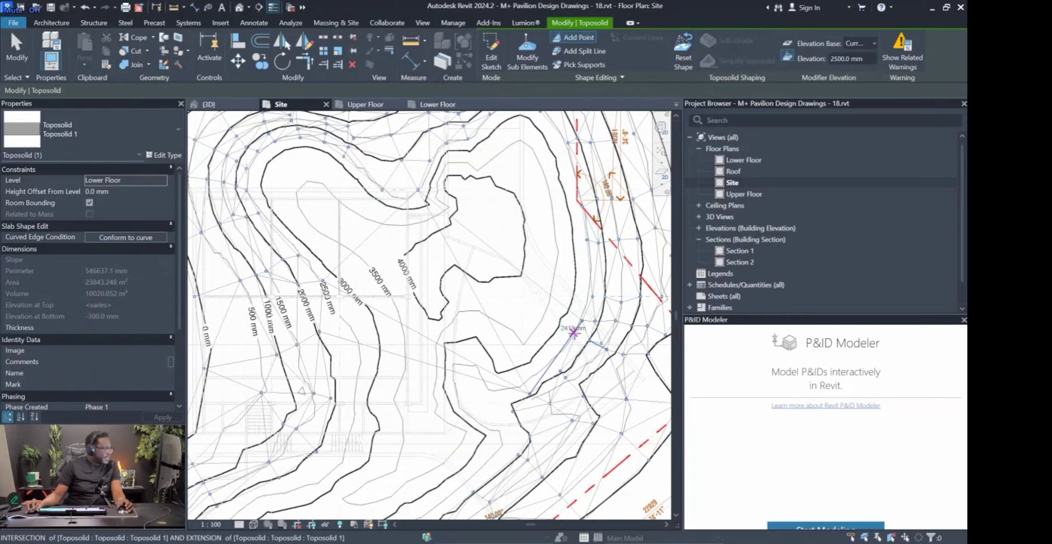
pyautogui.click(564, 348)
pyautogui.click(522, 387)
# Add 2500 mm points around the southeast notch of the 2500 mm contour.
pyautogui.scroll(-1, 502, 395)
pyautogui.moveTo(500, 398); pyautogui.dragTo(527, 360, button='middle')
pyautogui.click(533, 356)
pyautogui.click(503, 329)
pyautogui.click(488, 340)
pyautogui.click(486, 365)
pyautogui.click(516, 389)
pyautogui.click(525, 407)
pyautogui.moveTo(525, 407); pyautogui.dragTo(548, 346, button='middle')
# Add 2500 mm points along the southern edge of the 2500 mm contour toward its southwest end.
pyautogui.click(448, 423)
pyautogui.click(398, 453)
pyautogui.scroll(-1, 370, 472)
pyautogui.moveTo(369, 472); pyautogui.dragTo(423, 420, button='middle')
pyautogui.click(392, 429)
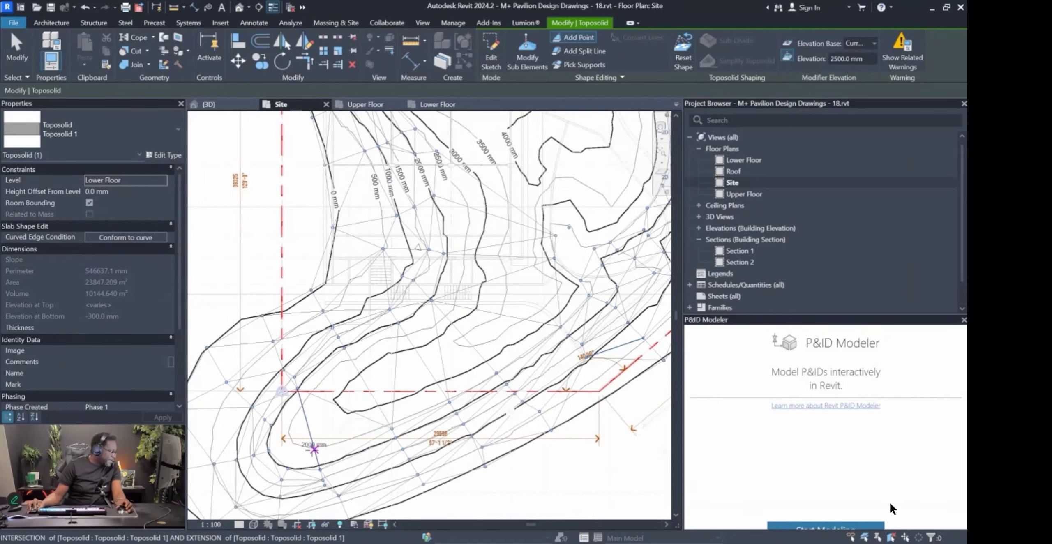
pyautogui.click(315, 449)
# Add 2500 mm points around the southwest tip of the 2500 mm contour and up its western stretch past the stairs.
pyautogui.click(297, 450)
pyautogui.click(288, 431)
pyautogui.click(307, 403)
pyautogui.click(349, 363)
pyautogui.click(398, 336)
pyautogui.click(443, 314)
pyautogui.click(467, 258)
pyautogui.moveTo(469, 205); pyautogui.dragTo(471, 262, button='middle')
pyautogui.click(461, 253)
pyautogui.moveTo(458, 220); pyautogui.dragTo(462, 270, button='middle')
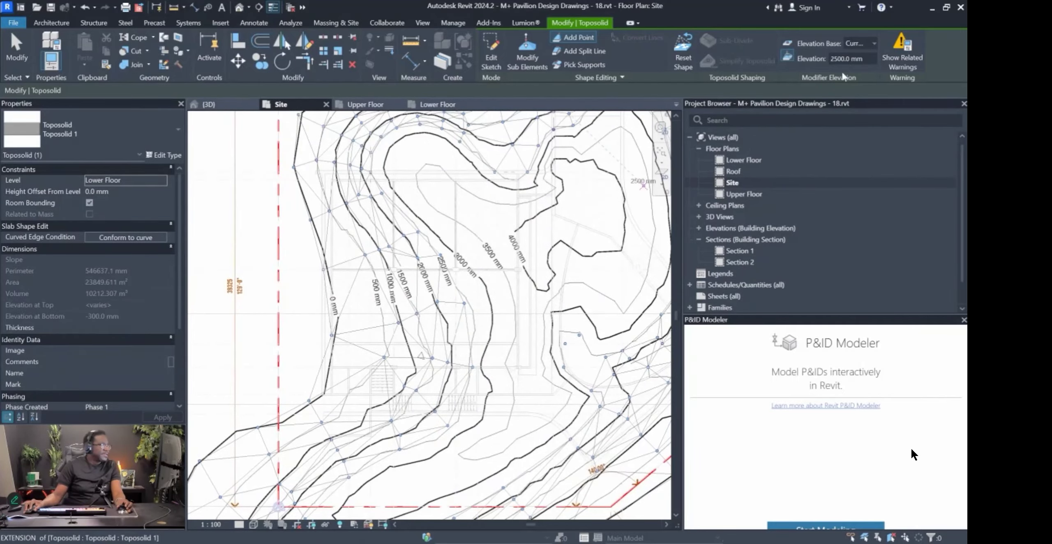
# Set the point elevation to 3000 mm and add points up the western stretch of the 3000 mm contour.
pyautogui.write('300')
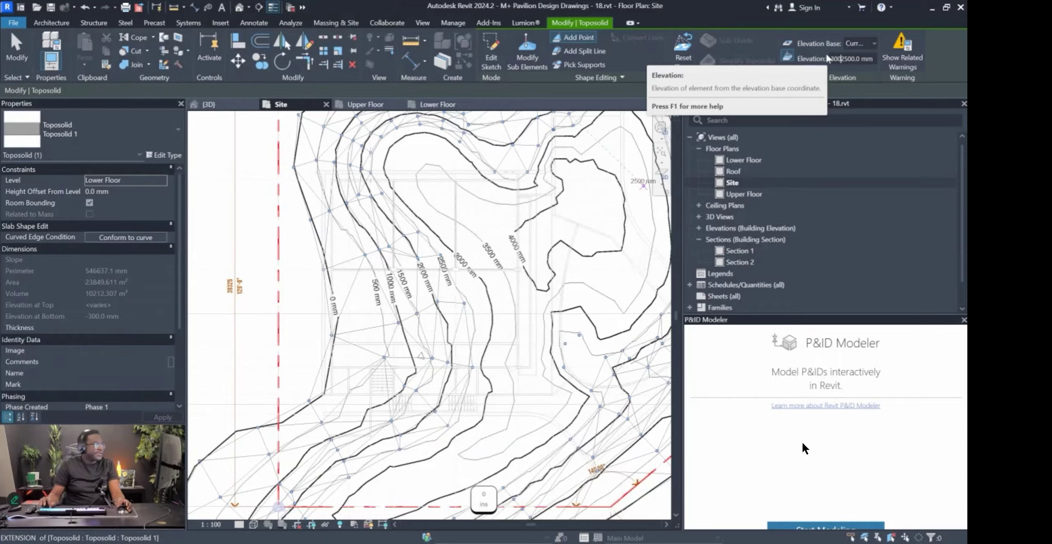
pyautogui.hotkey('ctrl', 'a')
pyautogui.write('3000')
pyautogui.press('Return')
pyautogui.click(492, 333)
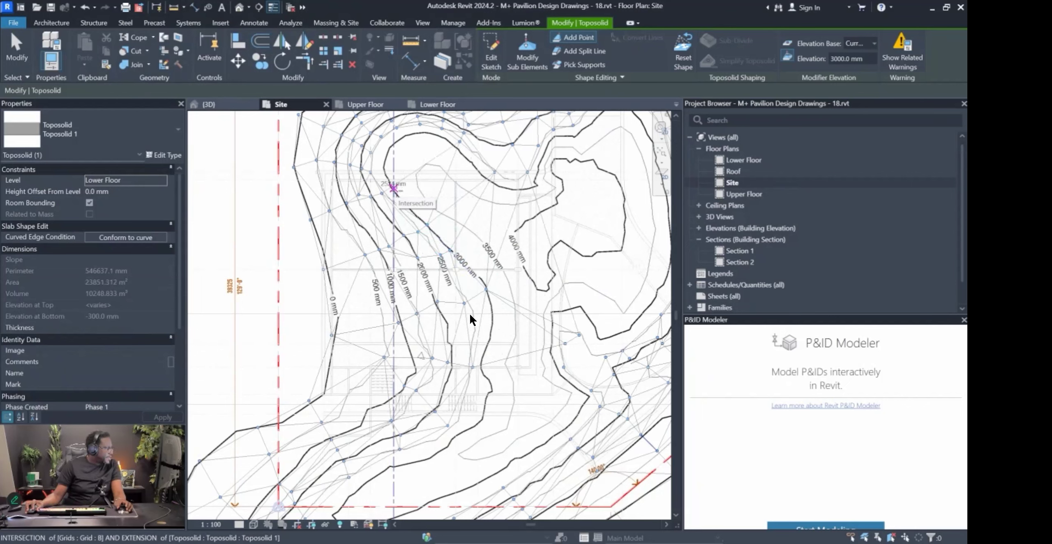
pyautogui.click(468, 297)
# Add 3000 mm points around the northwest bend of the 3000 mm contour.
pyautogui.click(391, 150)
pyautogui.click(406, 137)
pyautogui.click(424, 133)
pyautogui.click(442, 137)
pyautogui.click(455, 151)
# Add 3000 mm points along the dip in the northern stretch of the 3000 mm contour.
pyautogui.click(484, 180)
pyautogui.click(508, 190)
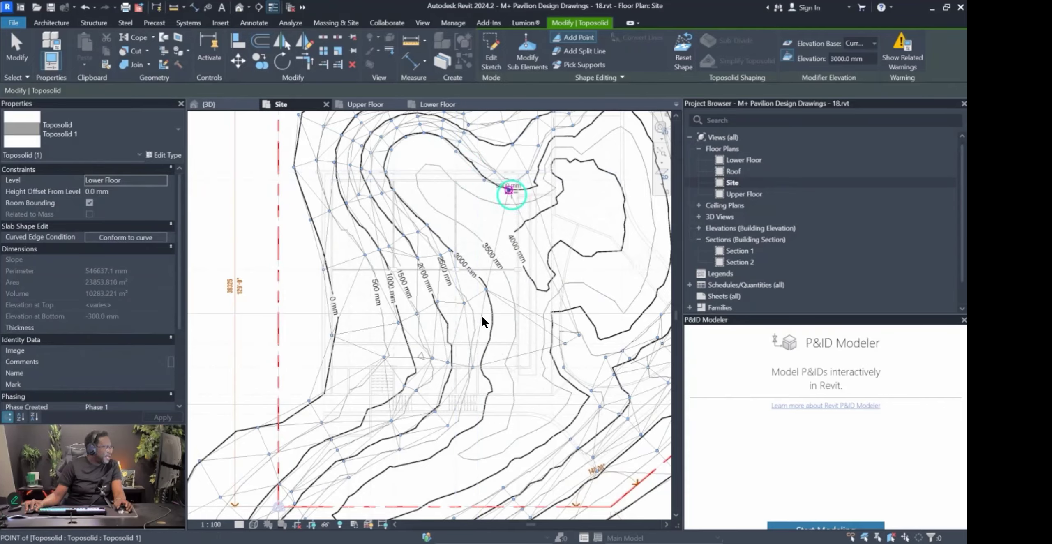
pyautogui.click(532, 186)
pyautogui.click(539, 166)
pyautogui.moveTo(538, 166); pyautogui.dragTo(515, 230, button='middle')
pyautogui.scroll(1, 544, 169)
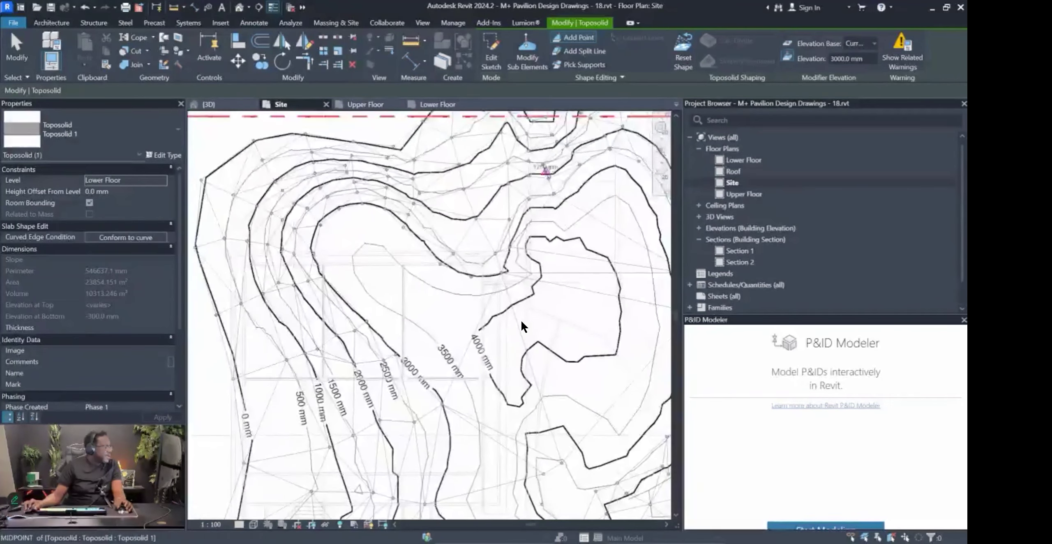
# Add 3000 mm points up to and around the northeast bend of the 3000 mm contour.
pyautogui.click(518, 222)
pyautogui.click(534, 208)
pyautogui.click(553, 208)
pyautogui.click(577, 187)
pyautogui.click(608, 169)
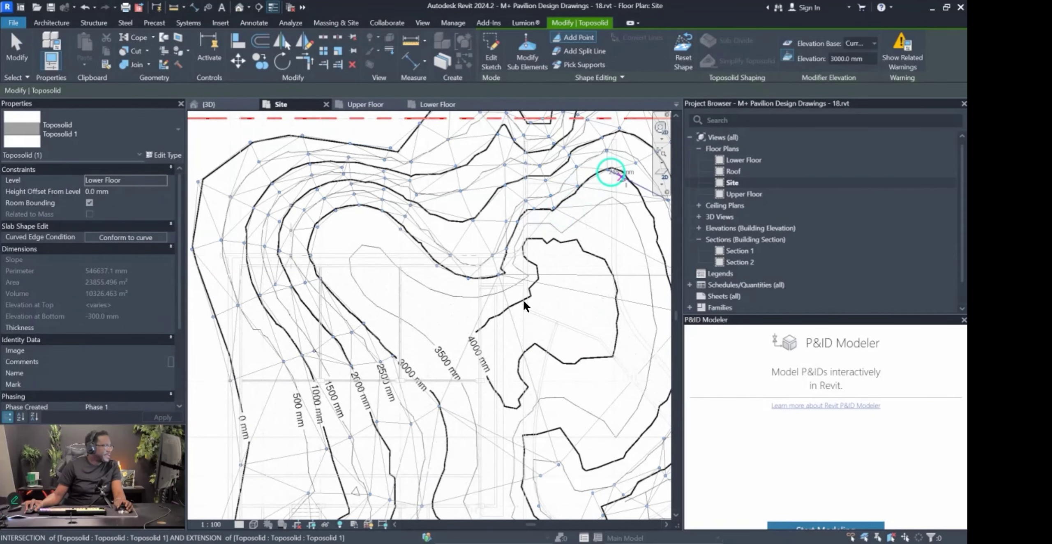
pyautogui.click(645, 205)
pyautogui.moveTo(648, 214); pyautogui.dragTo(544, 173, button='middle')
# Add 3000 mm points down the eastern stretch of the 3000 mm contour.
pyautogui.scroll(-1, 544, 173)
pyautogui.click(563, 231)
pyautogui.click(567, 260)
pyautogui.click(574, 317)
pyautogui.click(562, 341)
pyautogui.click(547, 361)
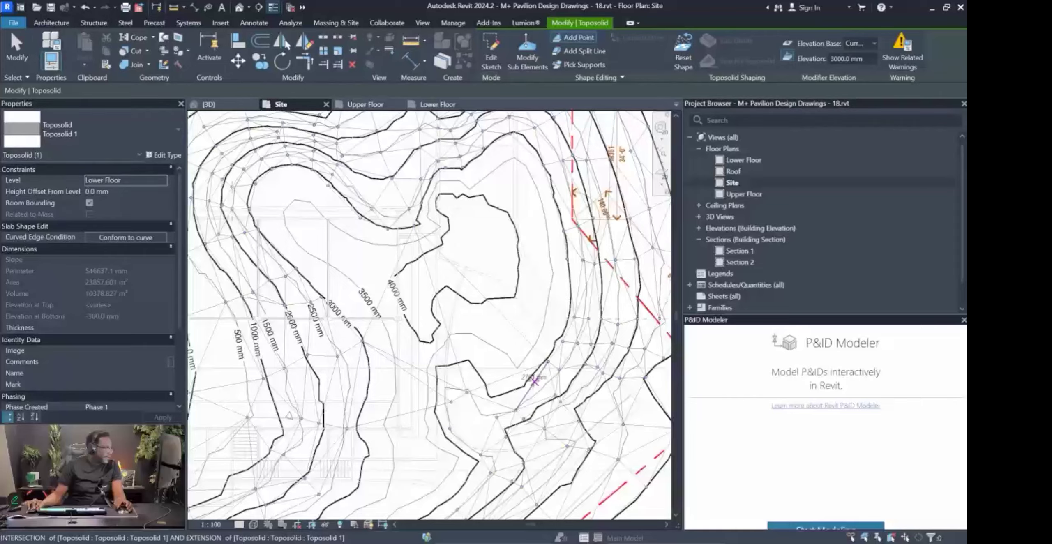
# Add 3000 mm points around the southeastern notch of the 3000 mm contour.
pyautogui.click(487, 391)
pyautogui.click(474, 375)
pyautogui.click(437, 392)
pyautogui.scroll(-1, 449, 444)
pyautogui.moveTo(464, 486); pyautogui.dragTo(476, 232, button='middle')
pyautogui.click(451, 162)
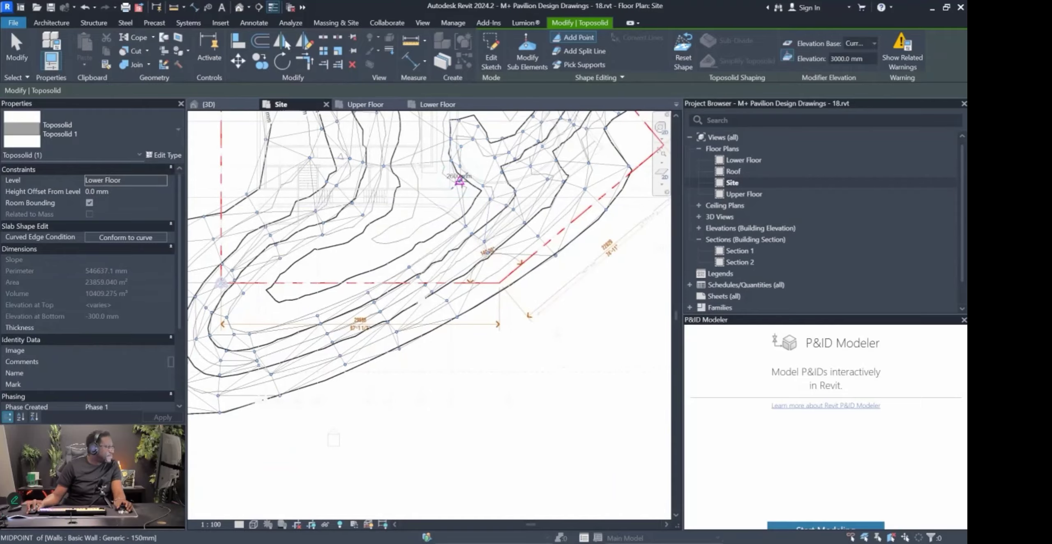
# Add 3000 mm points along the southern edge of the 3000 mm contour to its southwest tip.
pyautogui.click(448, 225)
pyautogui.click(397, 254)
pyautogui.click(362, 279)
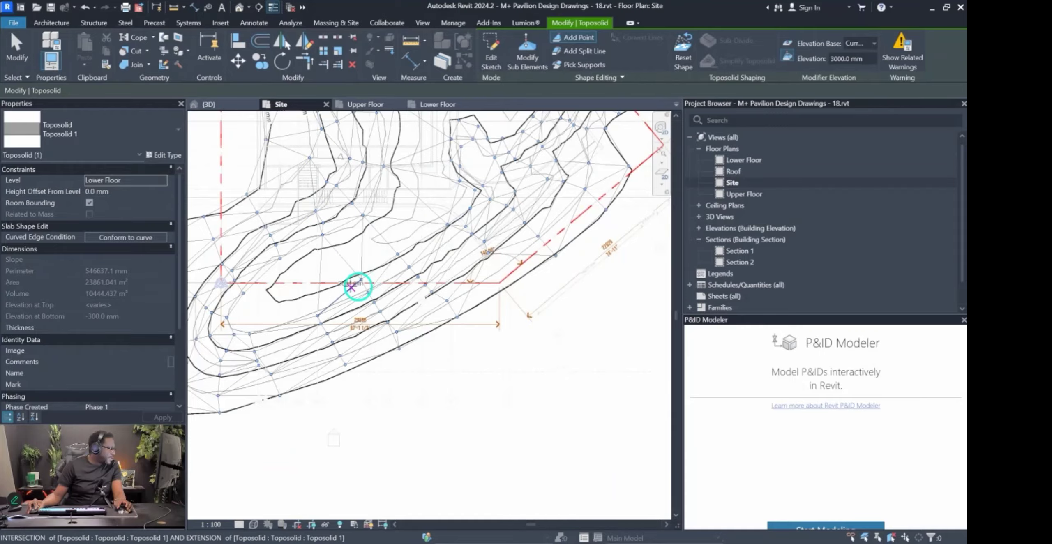
pyautogui.click(314, 299)
pyautogui.click(280, 303)
# Close the 3000 mm contour with 3000 mm points from its southwest tip back up past the stairs.
pyautogui.click(287, 272)
pyautogui.click(369, 231)
pyautogui.moveTo(383, 212); pyautogui.dragTo(405, 266, button='middle')
pyautogui.click(418, 258)
pyautogui.click(420, 218)
pyautogui.scroll(1, 415, 179)
pyautogui.moveTo(415, 179); pyautogui.dragTo(426, 265, button='middle')
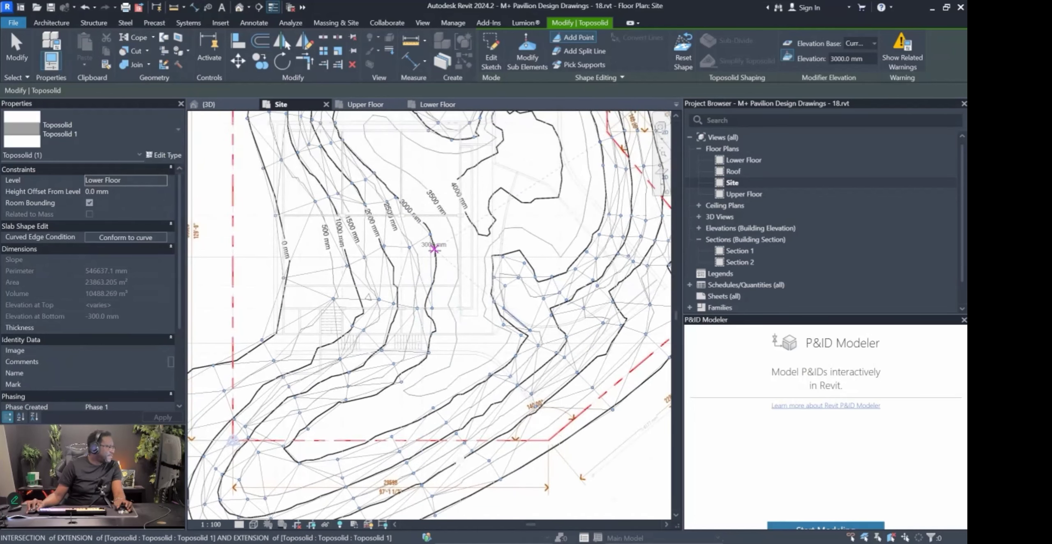
pyautogui.moveTo(348, 127); pyautogui.dragTo(432, 244, button='middle')
pyautogui.moveTo(401, 282); pyautogui.dragTo(369, 281, button='middle')
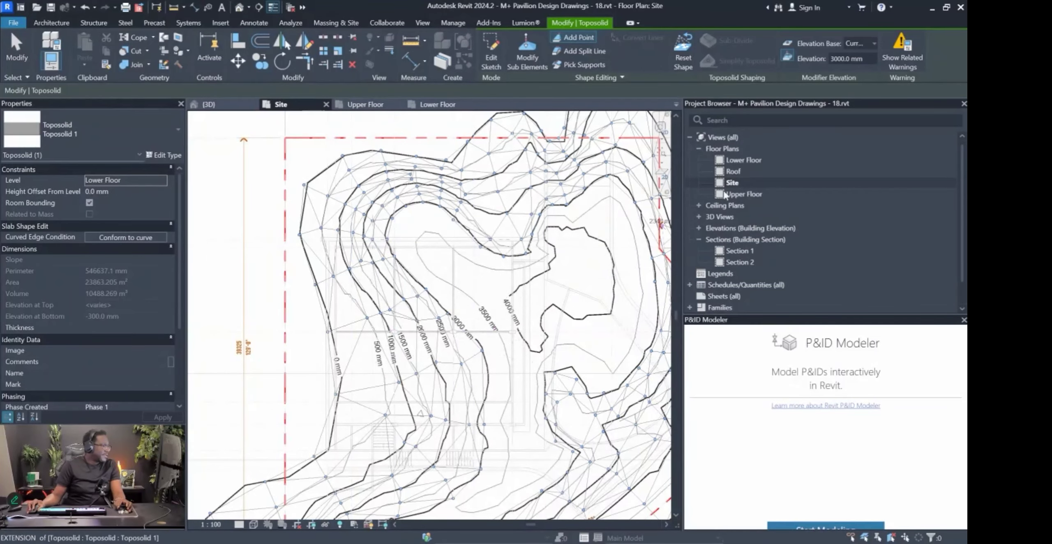
# Set the point elevation to 3500 mm and add points around the northwest bend and northern stretch of the 3500 mm contour.
pyautogui.write('3')
pyautogui.click(456, 293)
pyautogui.click(428, 237)
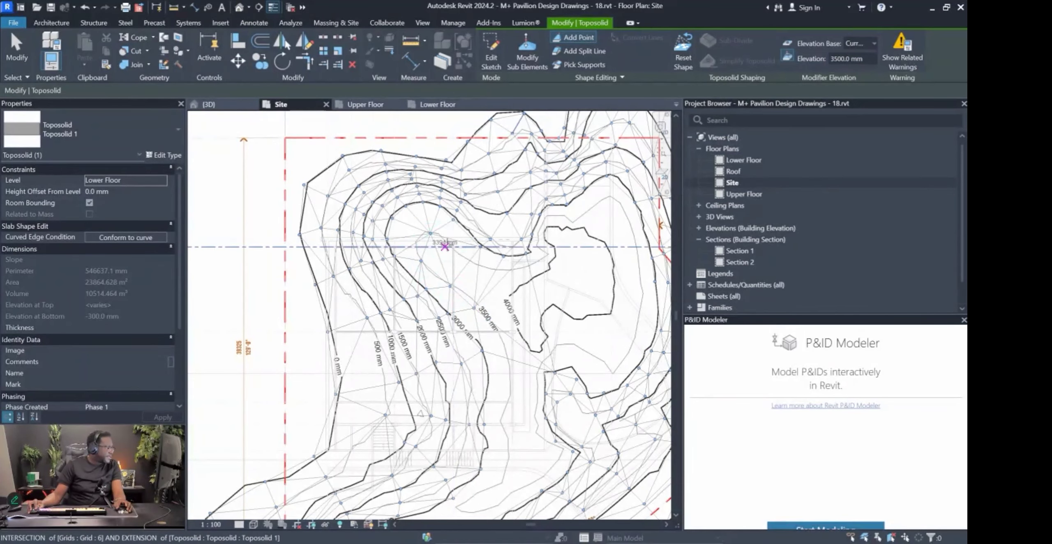
pyautogui.click(447, 247)
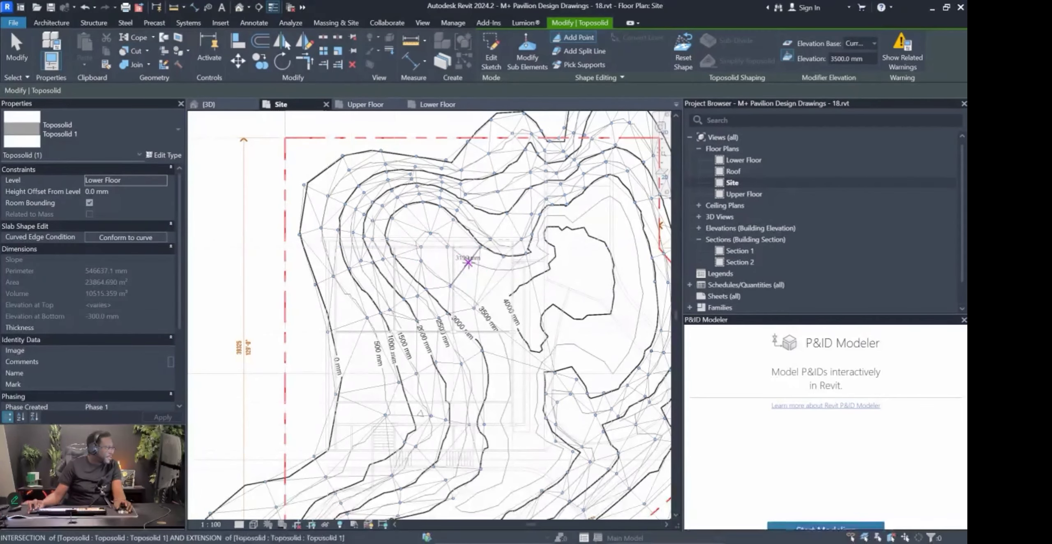
pyautogui.click(500, 280)
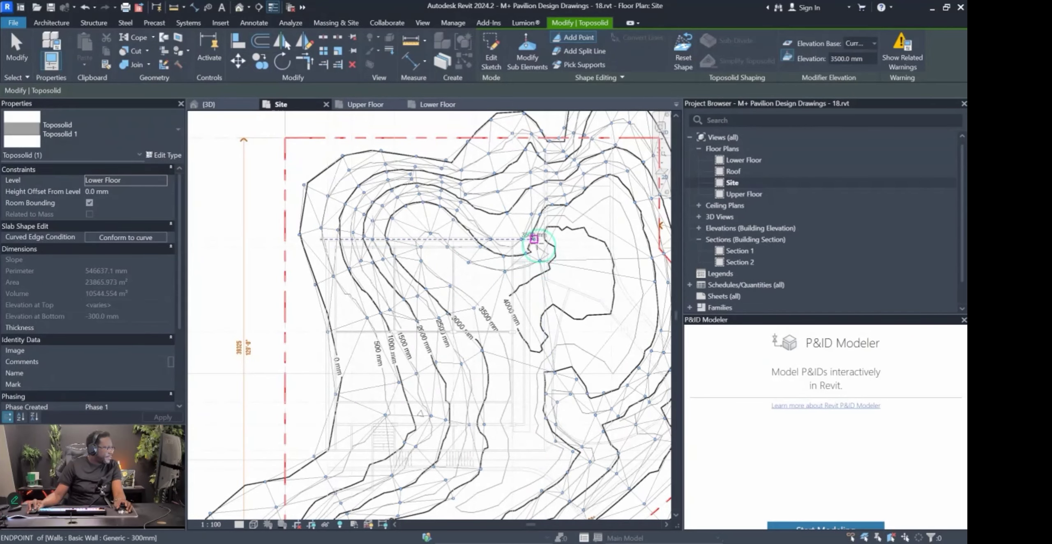
pyautogui.click(575, 219)
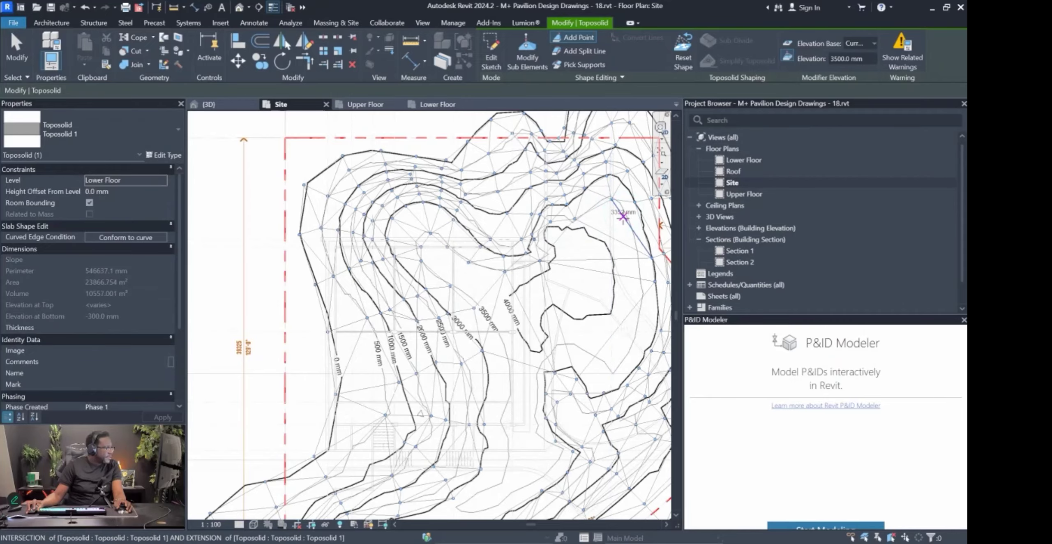
# Add 3500 mm points down the eastern stretch of the 3500 mm contour and around its southeastern notch.
pyautogui.click(641, 299)
pyautogui.click(633, 339)
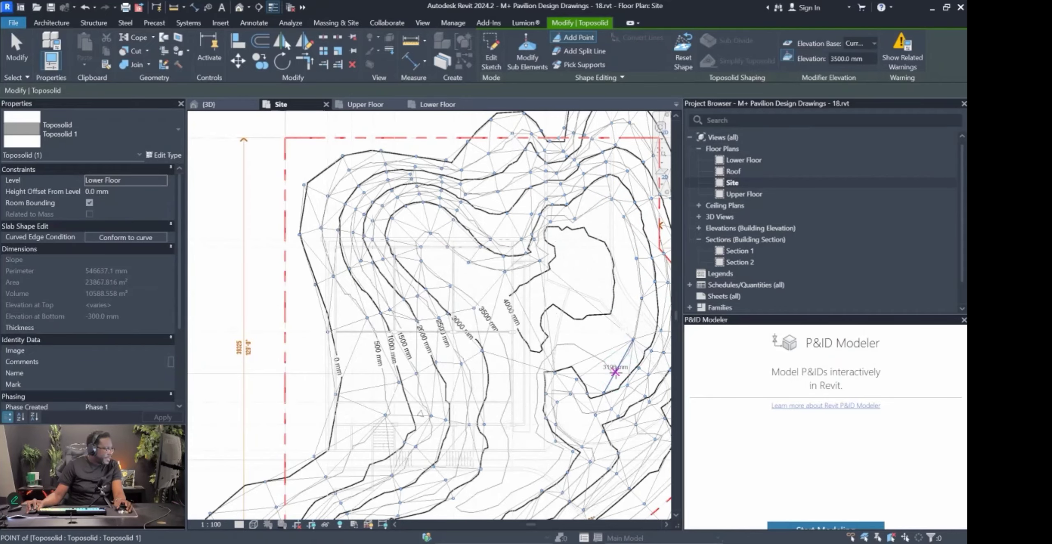
pyautogui.click(555, 356)
pyautogui.click(534, 415)
pyautogui.moveTo(573, 432); pyautogui.dragTo(570, 377, button='middle')
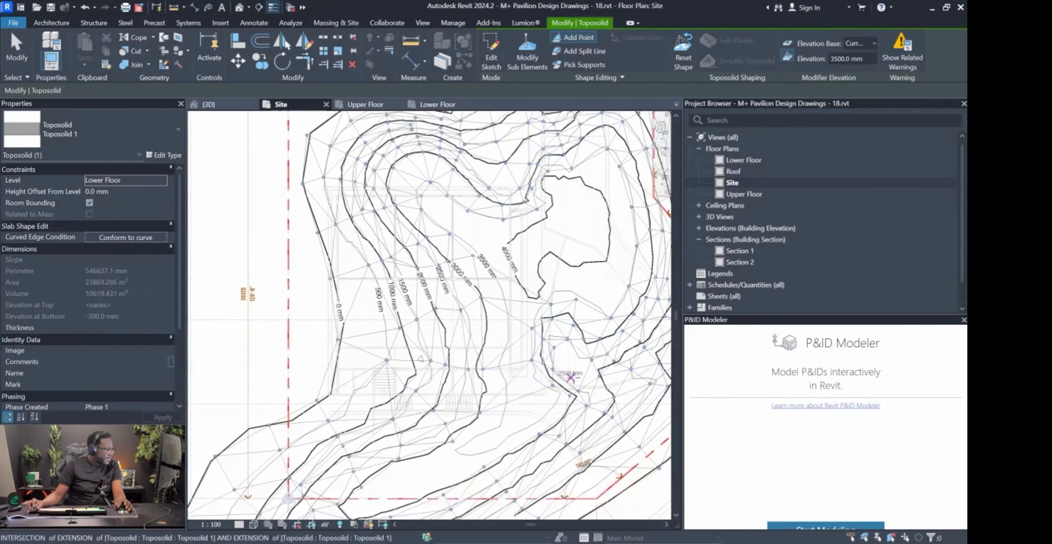
pyautogui.click(553, 400)
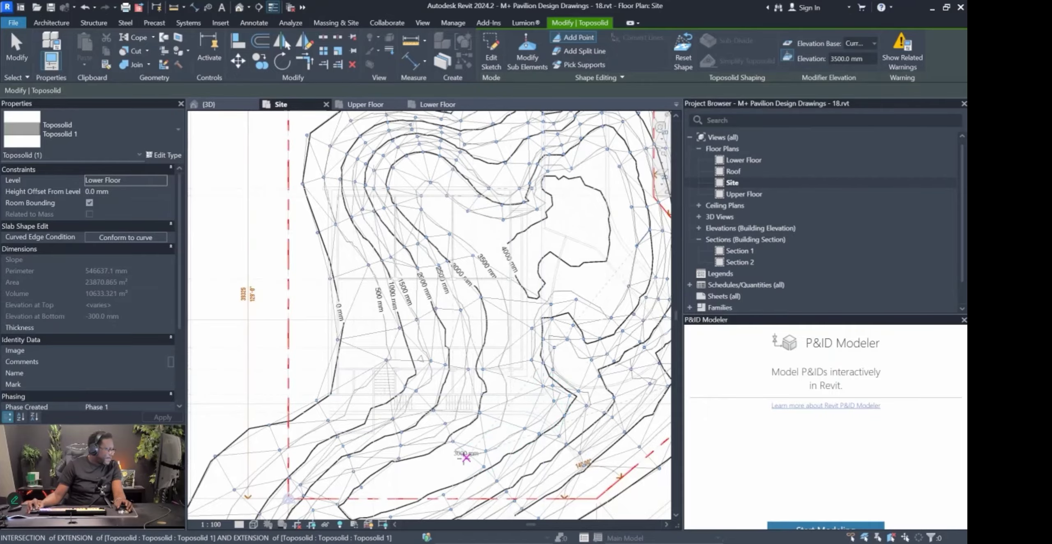
# Add 3500 mm points up the western stretch of the 3500 mm contour to its label.
pyautogui.click(501, 412)
pyautogui.click(499, 383)
pyautogui.click(499, 348)
pyautogui.click(506, 312)
pyautogui.click(495, 287)
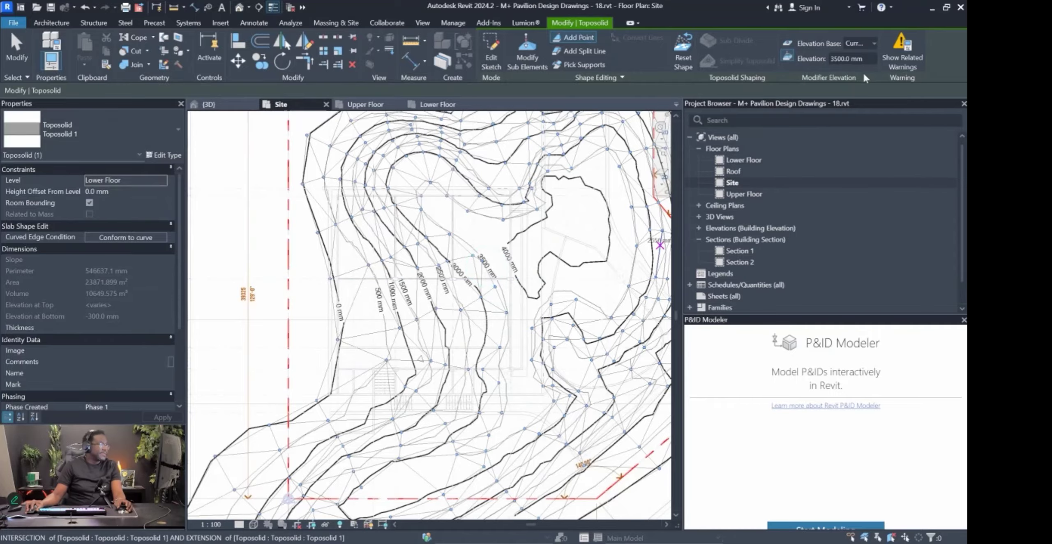
pyautogui.write('45000')
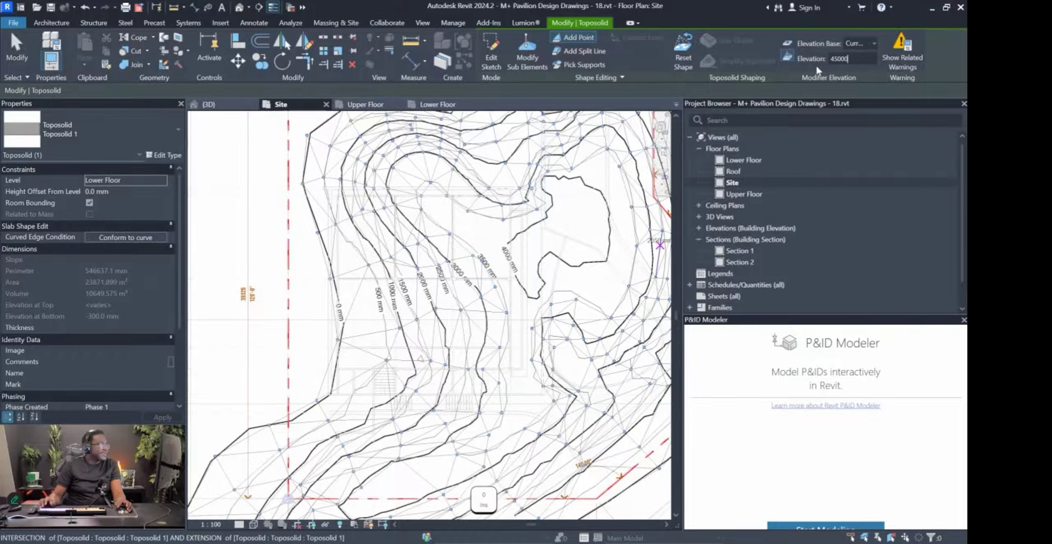
pyautogui.press('Return')
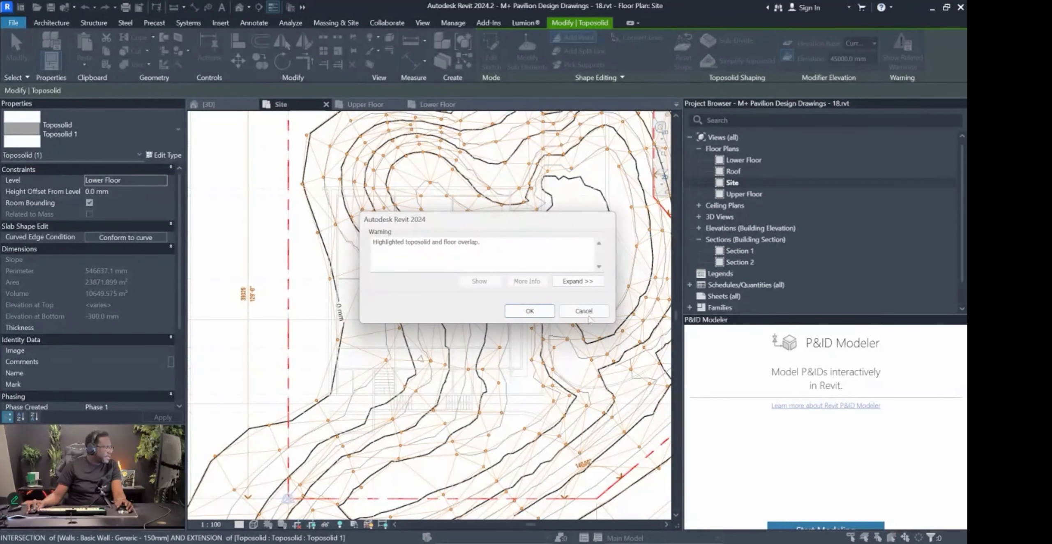
pyautogui.click(584, 311)
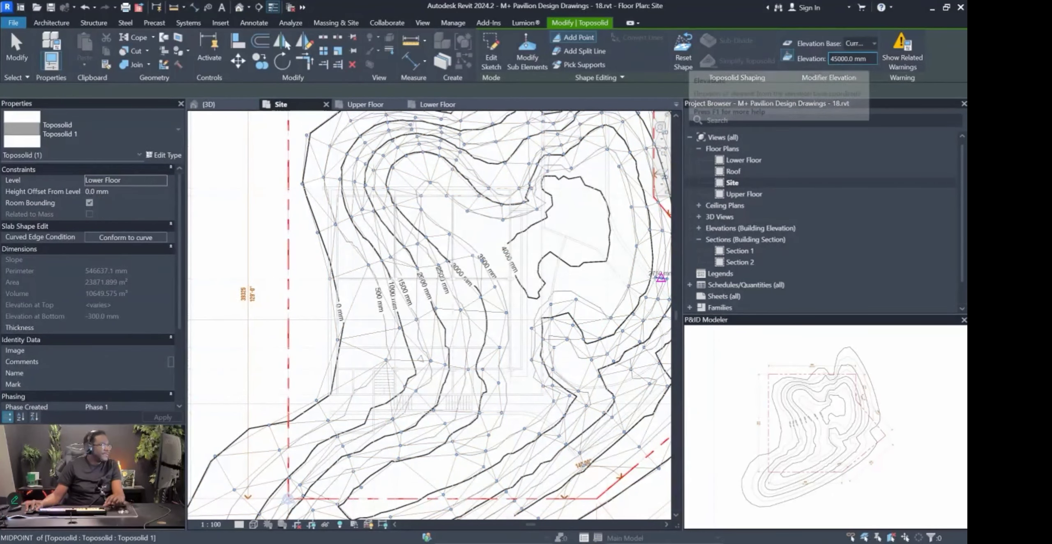
# Set the point elevation to 4500 mm and add points along the western edge of the 4000 mm contour.
pyautogui.click(795, 68)
pyautogui.click(843, 63)
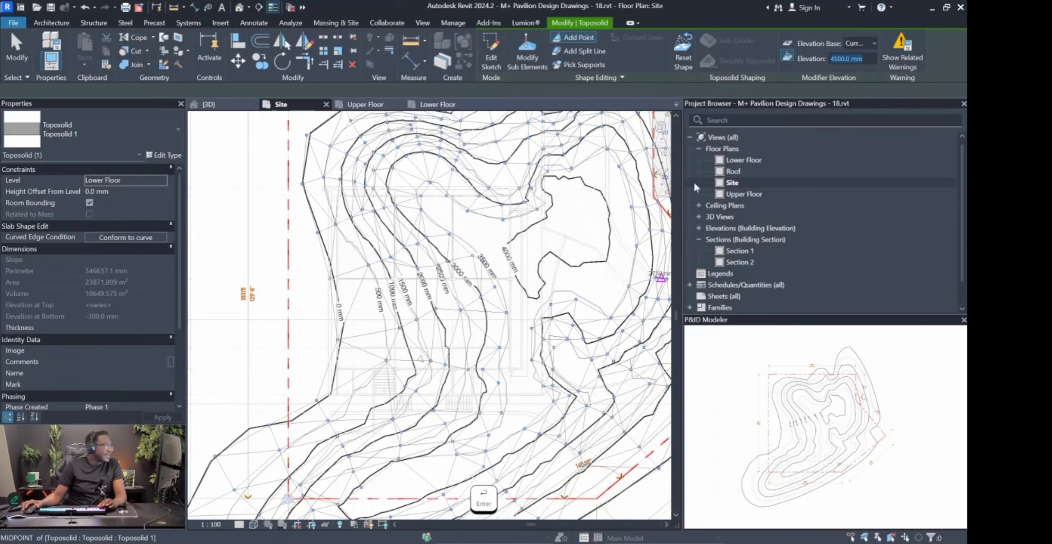
pyautogui.click(502, 248)
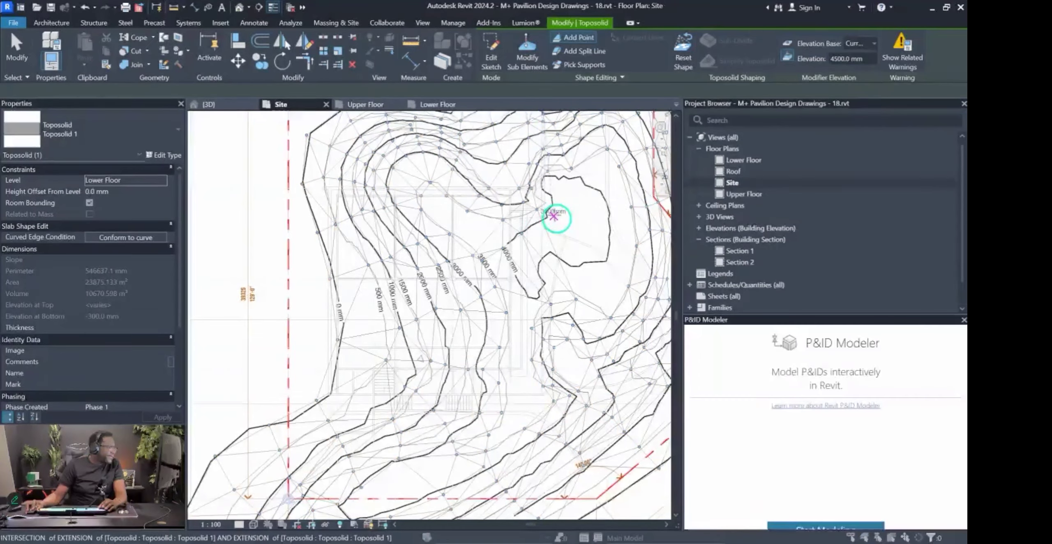
pyautogui.press('Escape')
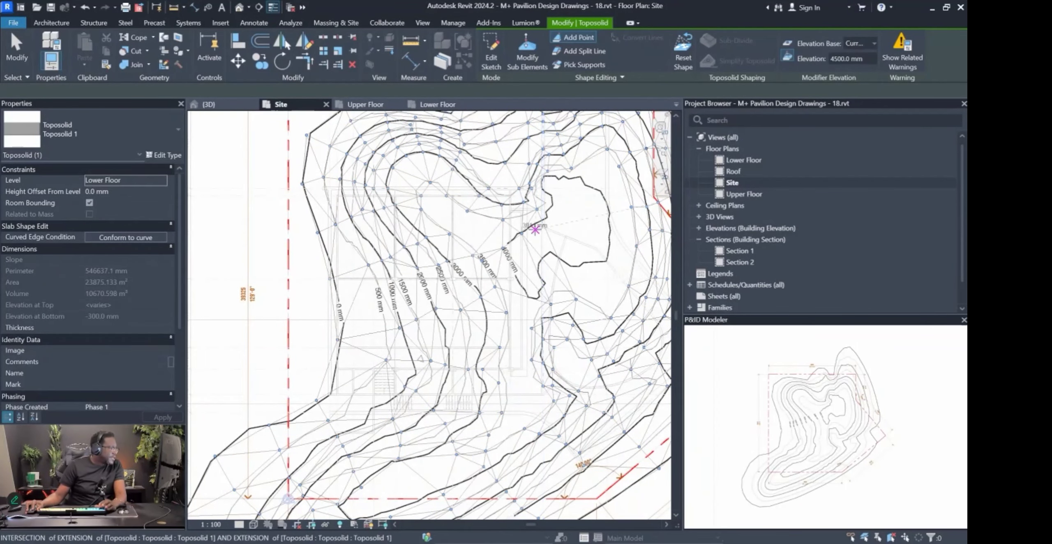
pyautogui.click(552, 221)
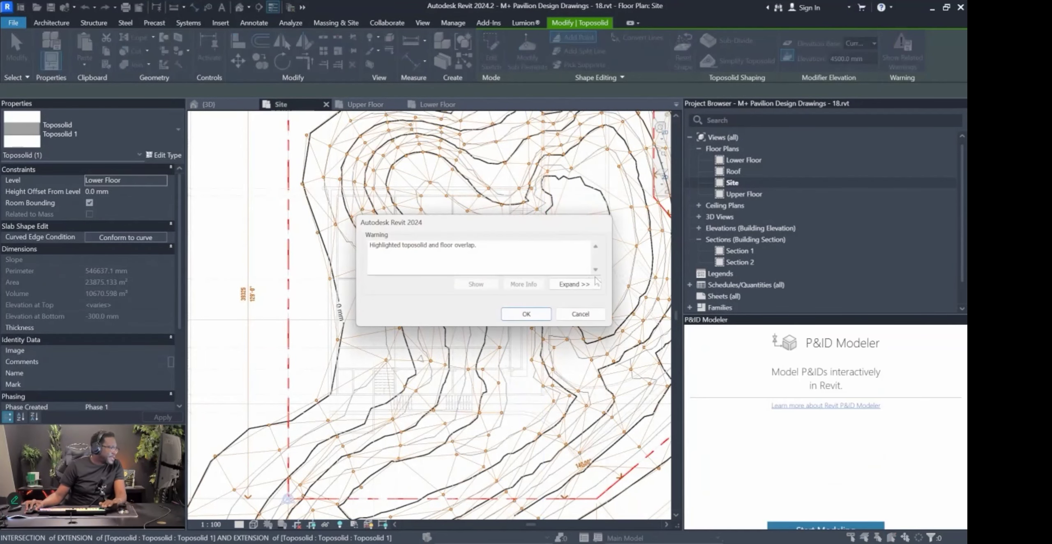
pyautogui.press('Return')
pyautogui.scroll(1, 534, 276)
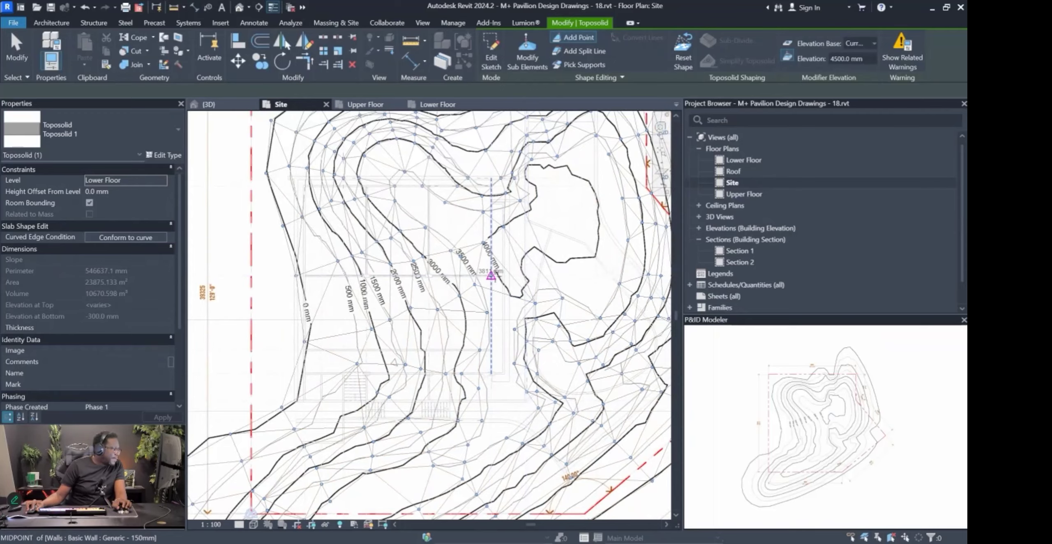
pyautogui.click(526, 289)
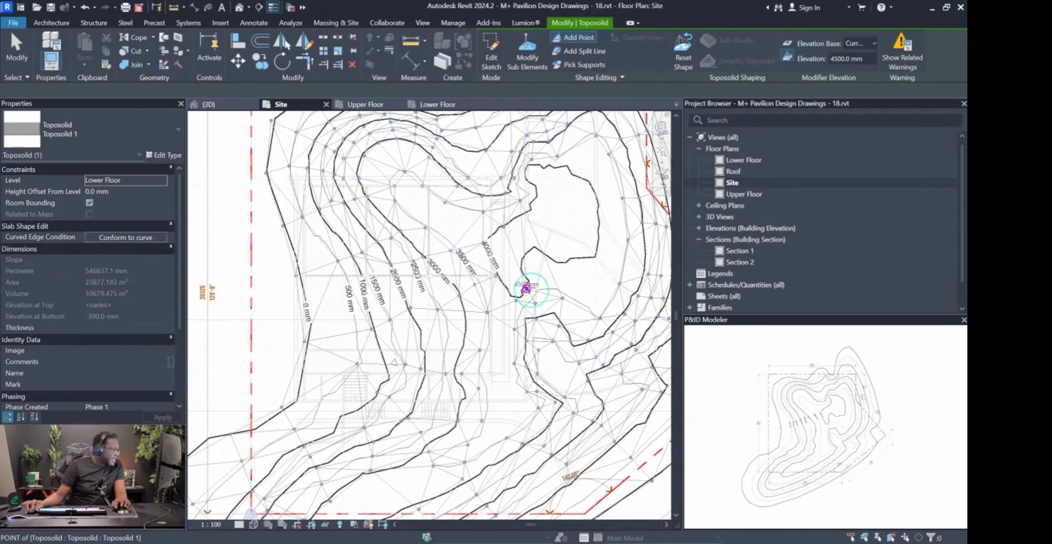
pyautogui.click(536, 258)
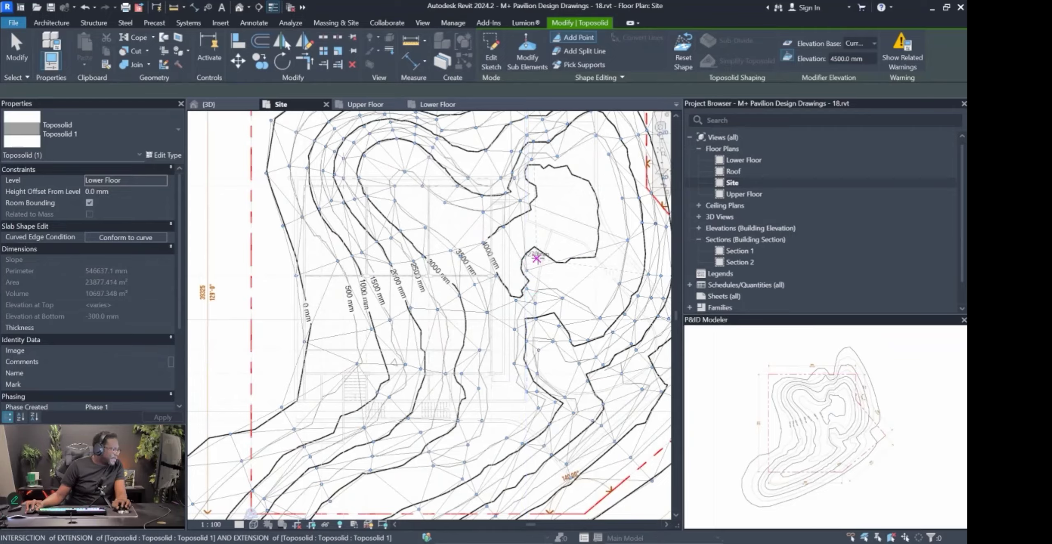
# Try to add more 4500 mm points along and inside the eastern loop of the 4000 mm contour.
pyautogui.press('Escape')
pyautogui.click(557, 261)
pyautogui.press('Escape')
pyautogui.click(556, 263)
pyautogui.press('Escape')
pyautogui.click(565, 275)
pyautogui.press('Escape')
pyautogui.click(550, 235)
pyautogui.press('Escape')
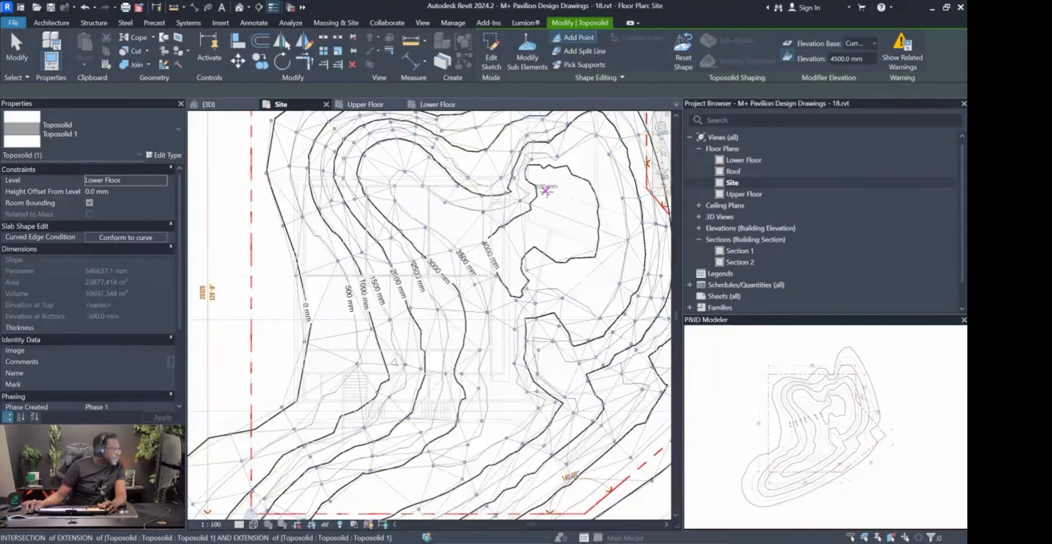
pyautogui.click(553, 191)
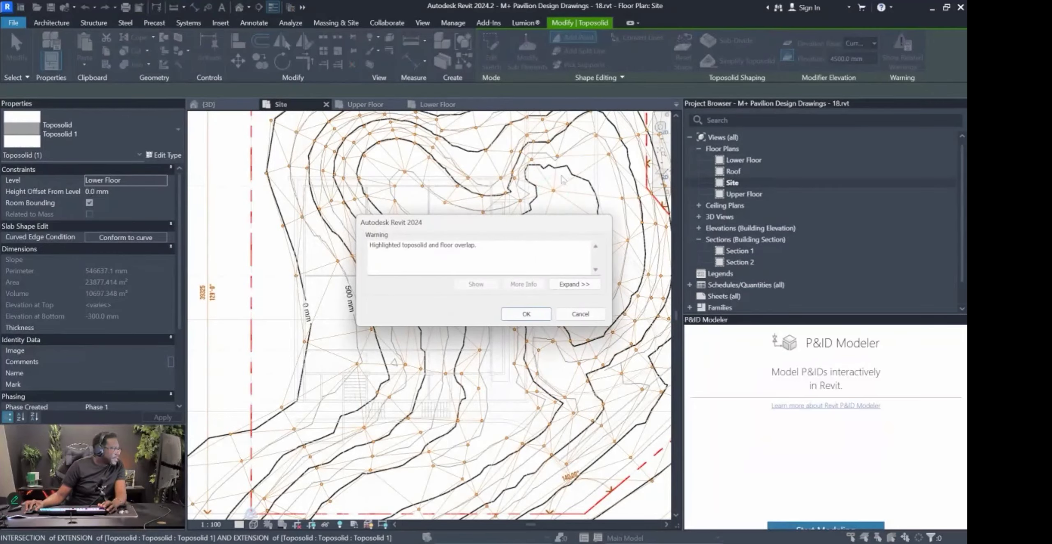
pyautogui.press('Escape')
pyautogui.press('Escape')
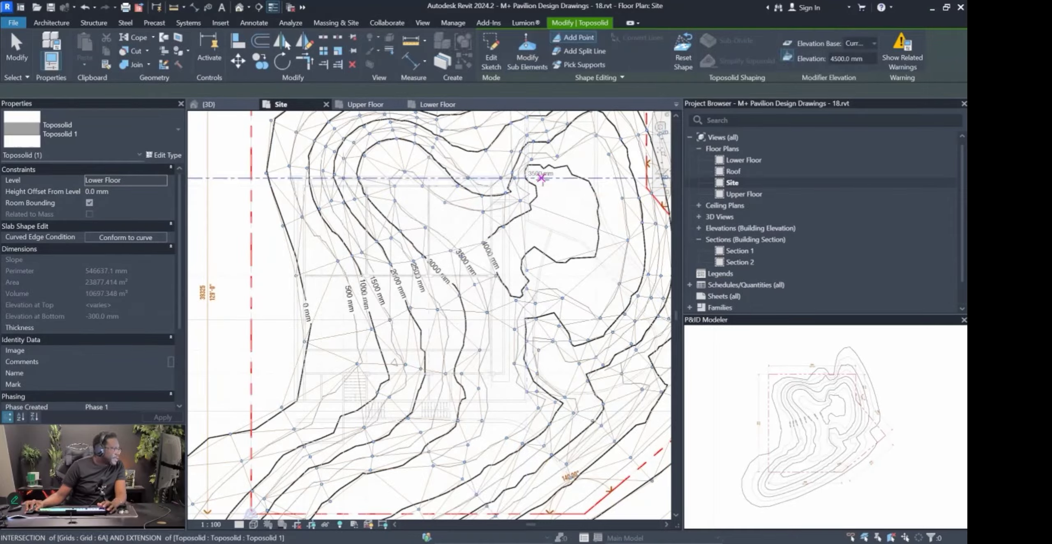
# Move the 3500 mm point beside the northwest corner of the 4000 mm contour's eastern loop.
pyautogui.scroll(4, 513, 178)
pyautogui.click(538, 181)
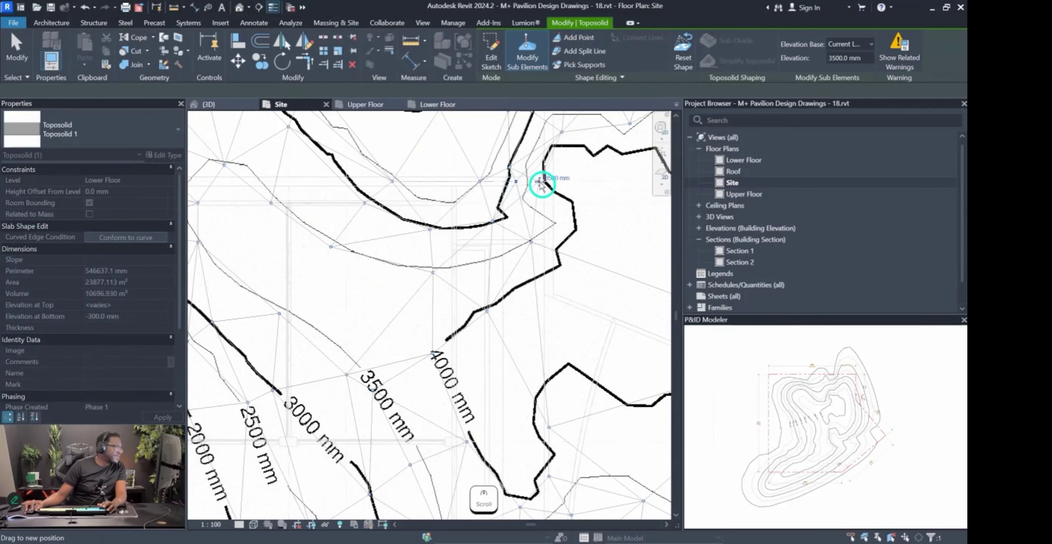
pyautogui.scroll(-2, 421, 284)
pyautogui.moveTo(487, 223); pyautogui.dragTo(512, 201)
pyautogui.click(513, 213)
pyautogui.scroll(-3, 531, 219)
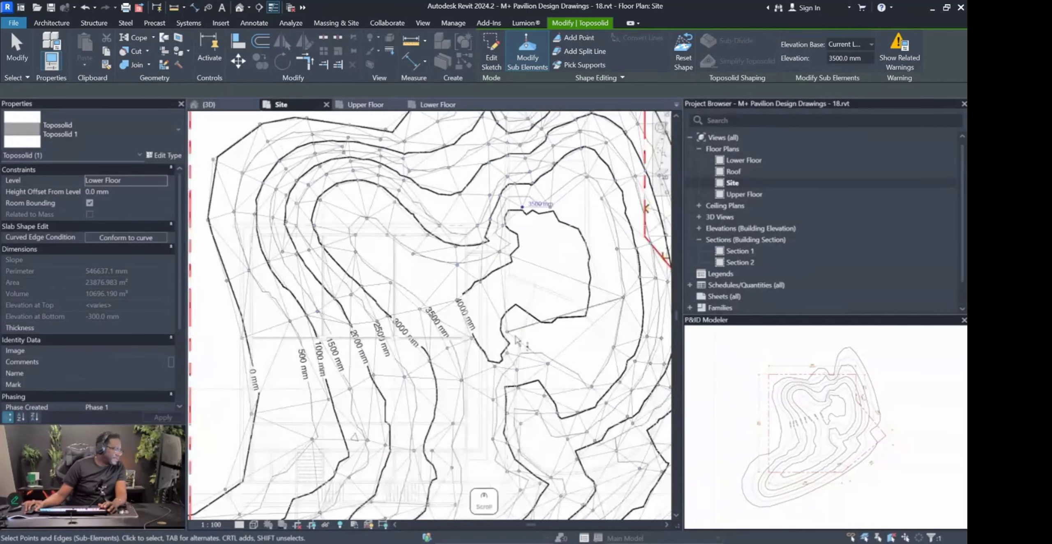
pyautogui.scroll(3, 542, 349)
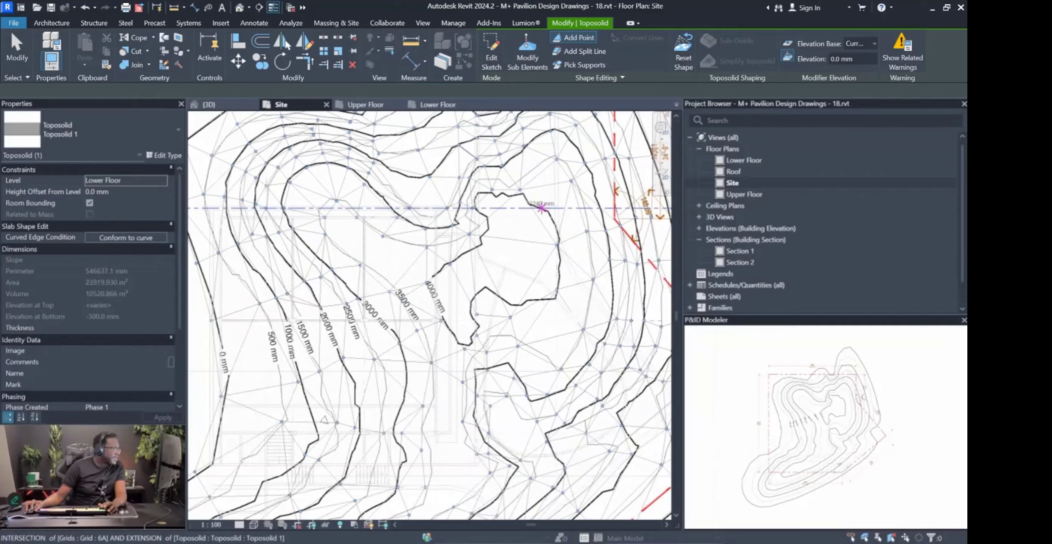
pyautogui.click(490, 233)
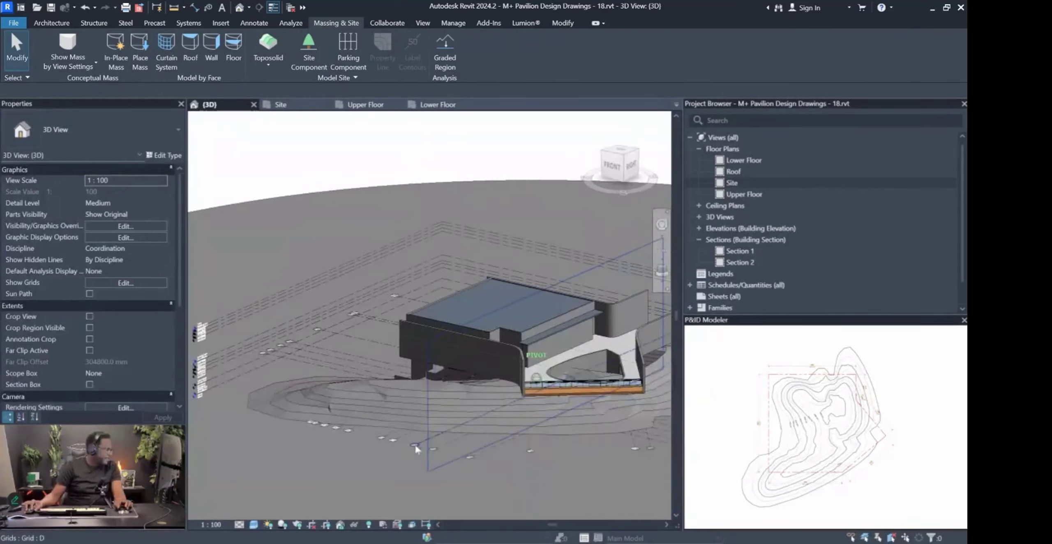
# Examine in 3D how the terrain meets the pavilion walls, ramp and curved floor opening.
pyautogui.keyDown('shift'); pyautogui.moveTo(414, 444); pyautogui.dragTo(430, 455, button='middle'); pyautogui.keyUp('shift')
pyautogui.scroll(5, 441, 461)
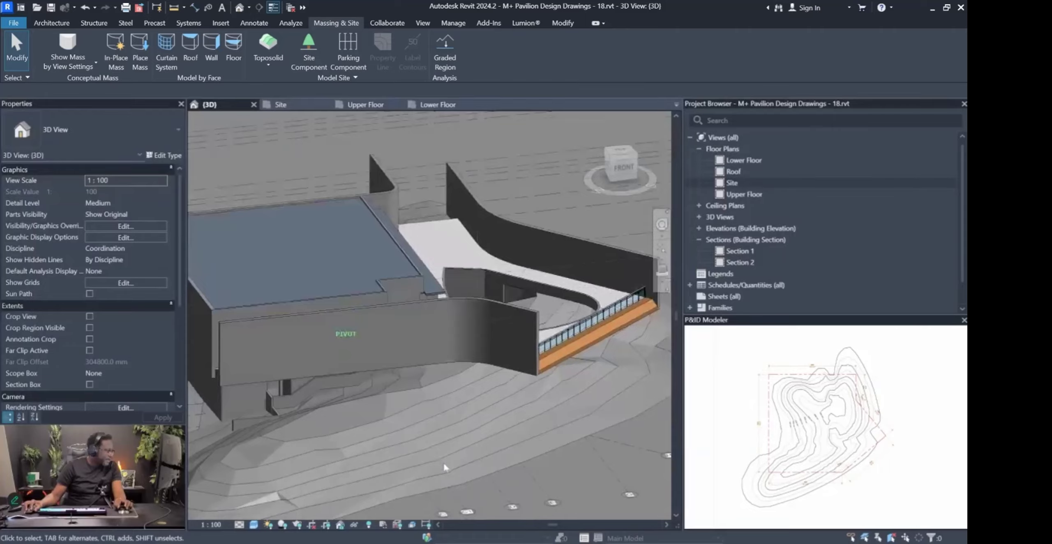
pyautogui.scroll(4, 519, 372)
pyautogui.keyDown('shift'); pyautogui.moveTo(444, 466); pyautogui.dragTo(437, 309, button='middle'); pyautogui.keyUp('shift')
pyautogui.scroll(-4, 436, 276)
pyautogui.keyDown('shift'); pyautogui.moveTo(435, 275); pyautogui.dragTo(396, 322, button='middle'); pyautogui.keyUp('shift')
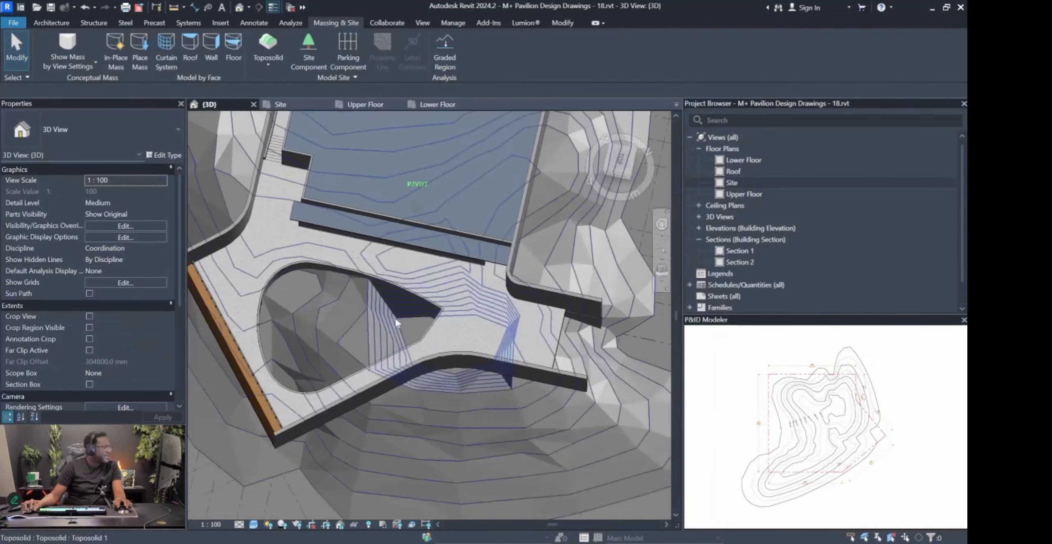
# Open the Site floor plan and make the toposolid's points around its southwest end editable.
pyautogui.click(317, 105)
pyautogui.scroll(5, 381, 428)
pyautogui.click(383, 417)
pyautogui.scroll(-4, 381, 430)
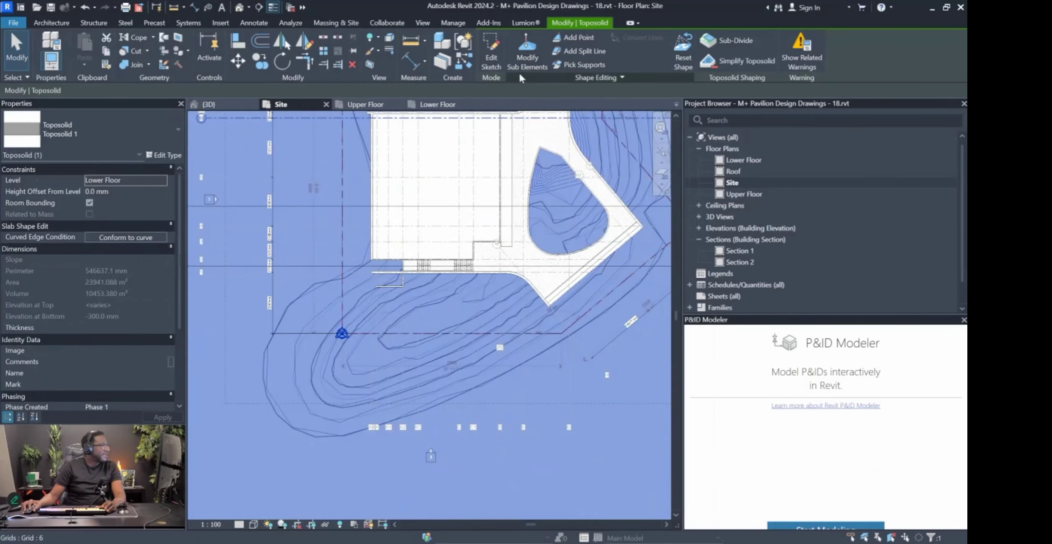
pyautogui.click(527, 54)
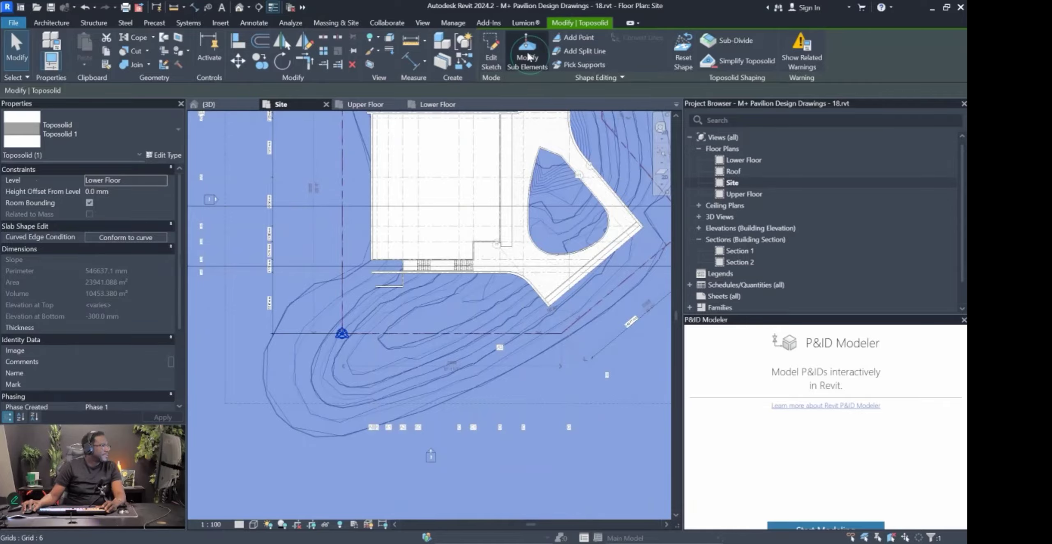
pyautogui.scroll(3, 380, 322)
pyautogui.press('Escape')
pyautogui.press('Escape')
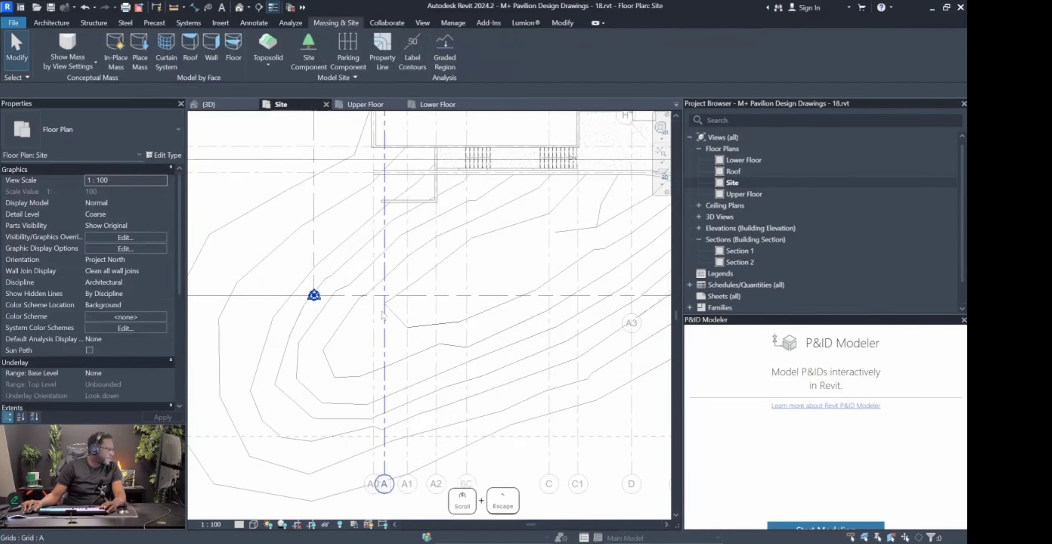
pyautogui.click(397, 317)
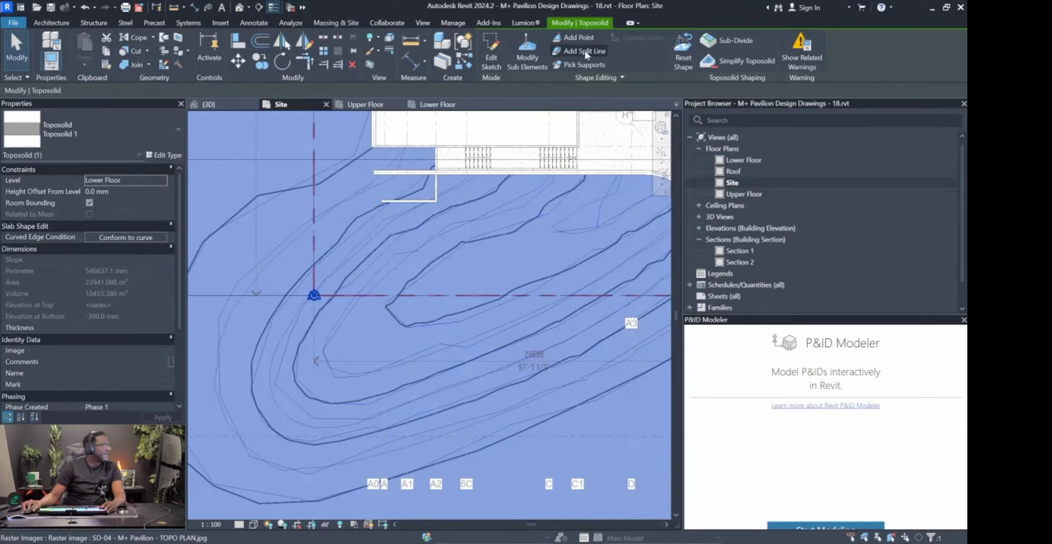
pyautogui.click(527, 53)
# Check the elevations of individual points across the contours at the toposolid's southwest end.
pyautogui.click(358, 376)
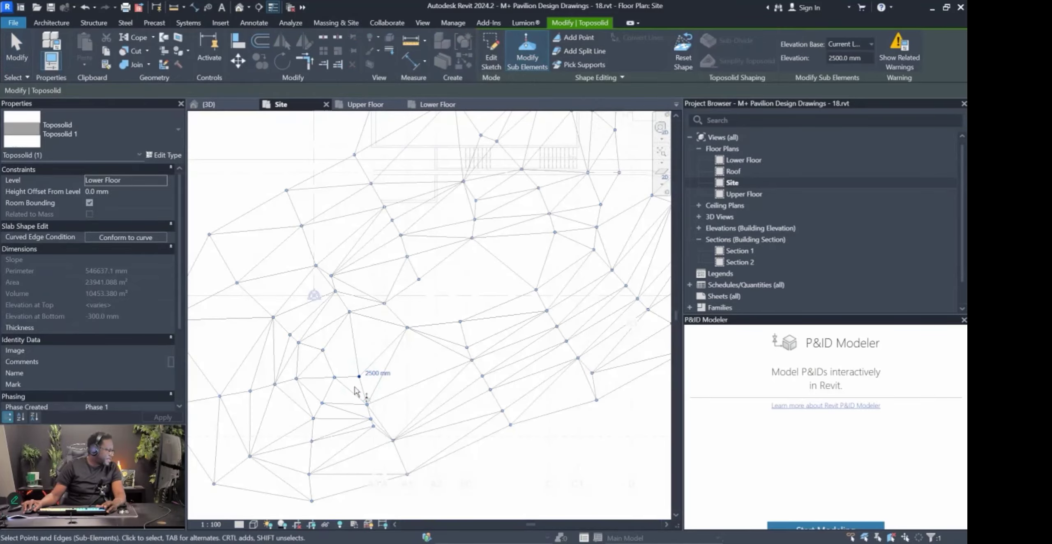
pyautogui.click(311, 501)
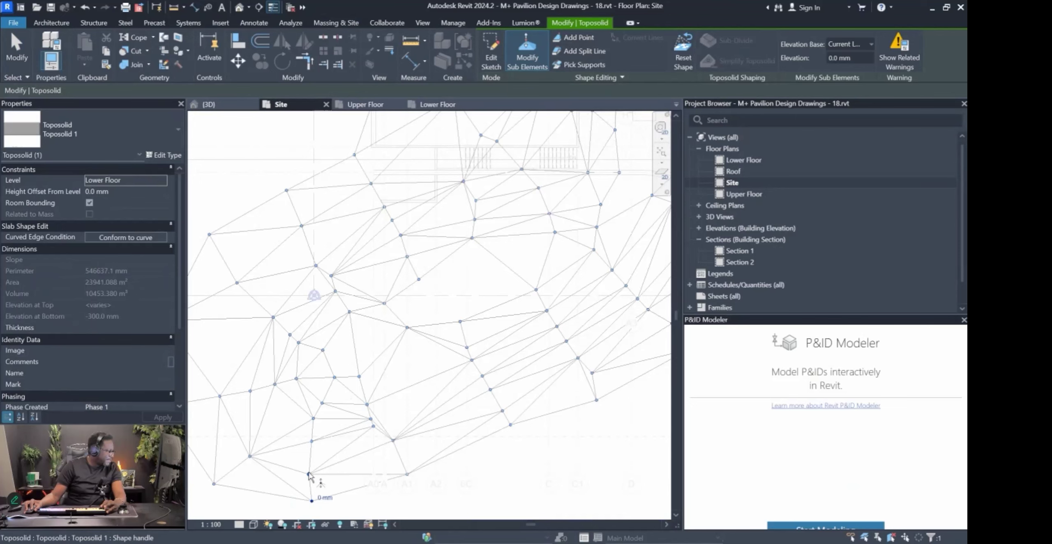
pyautogui.click(313, 419)
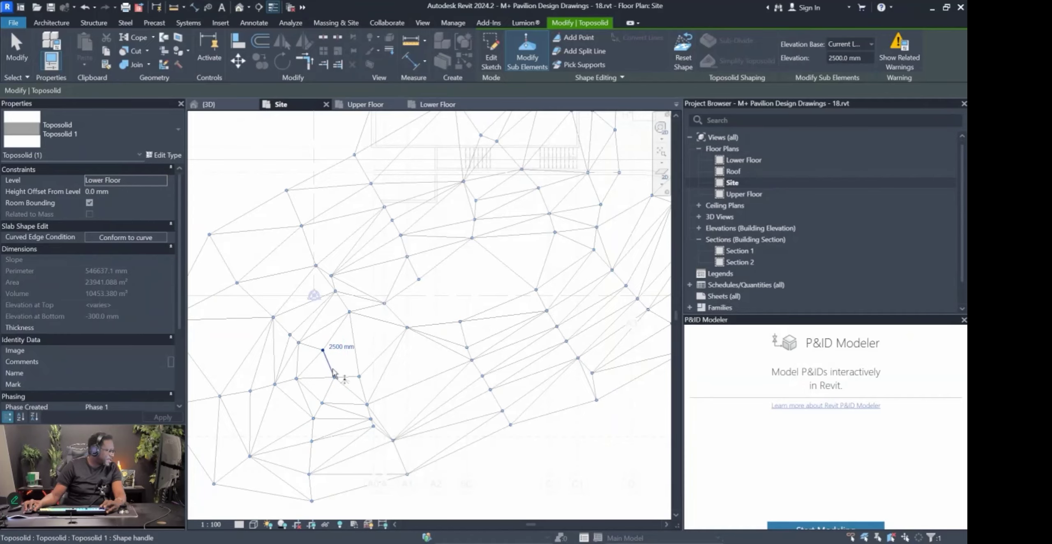
pyautogui.click(349, 312)
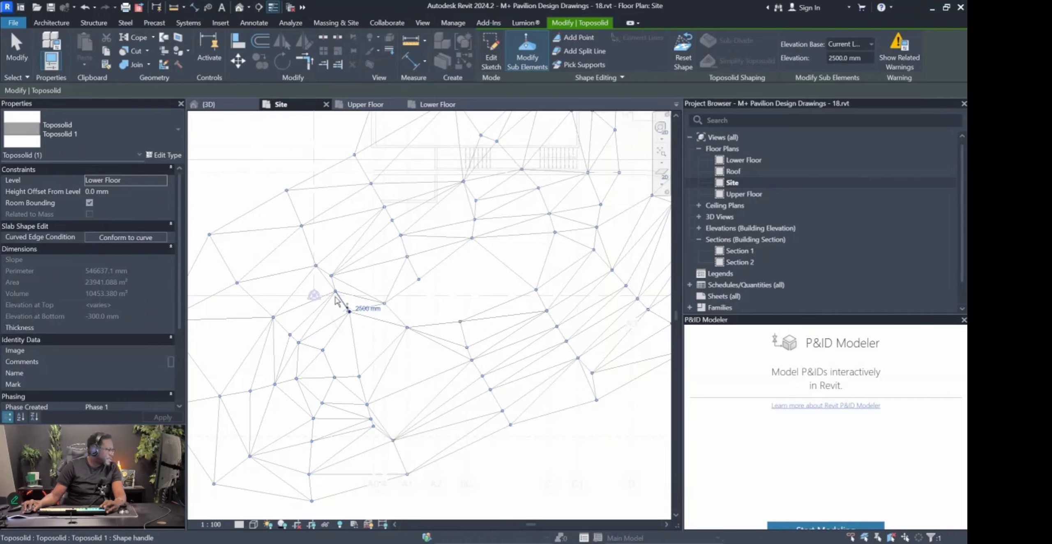
pyautogui.click(331, 276)
pyautogui.click(316, 266)
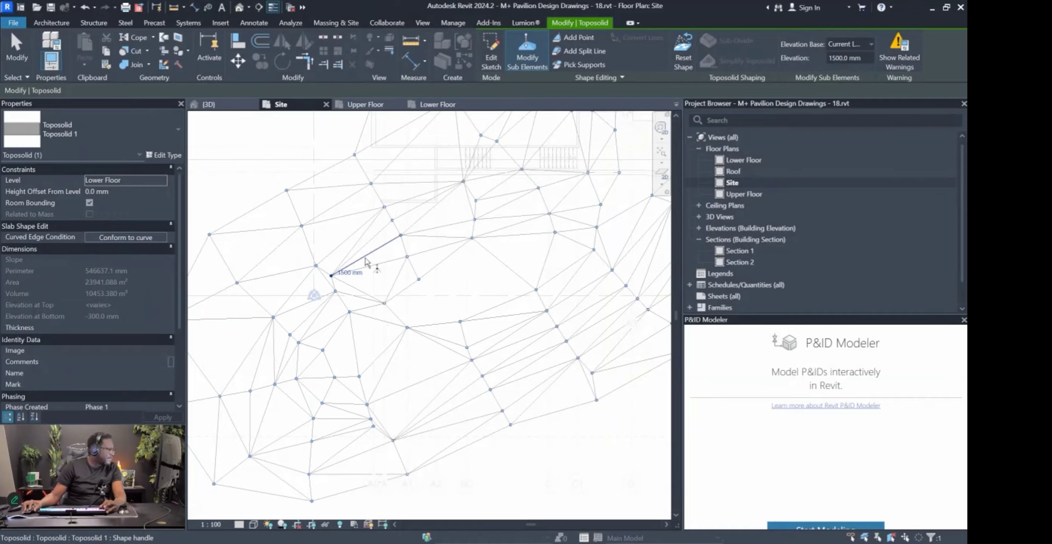
pyautogui.click(407, 256)
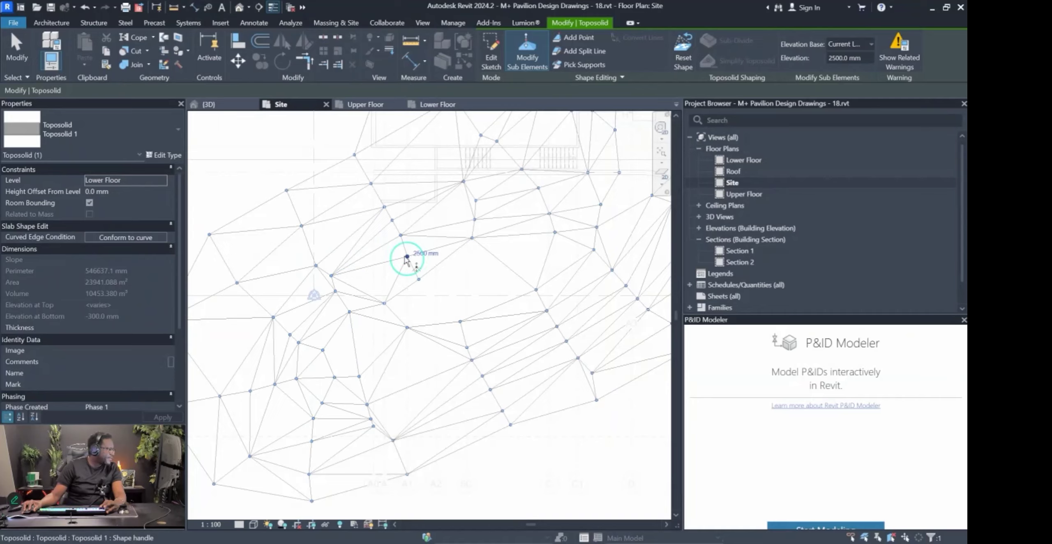
pyautogui.click(418, 279)
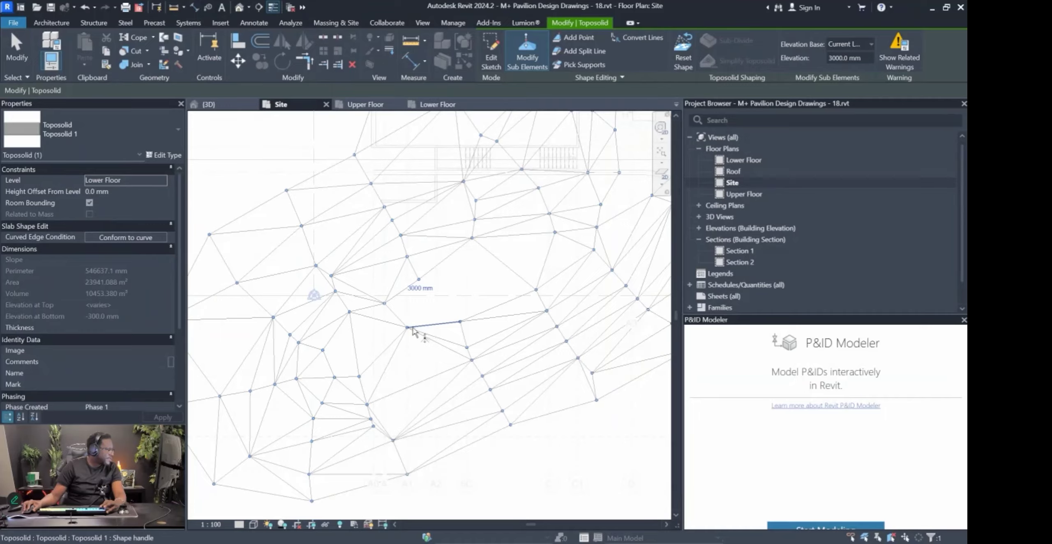
pyautogui.click(535, 290)
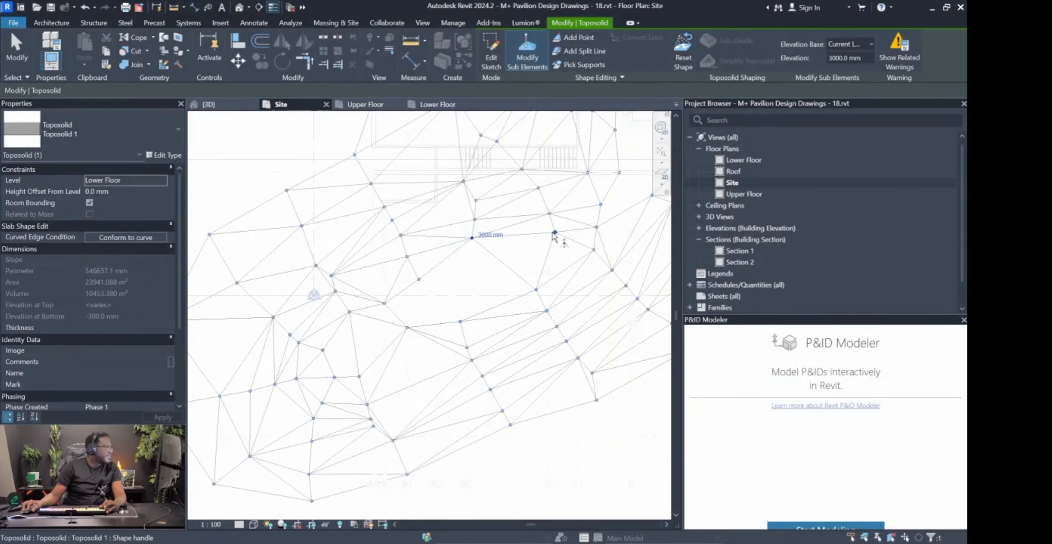
# Inspect the low terrain points beside the pavilion's outer wall in 3D and end the point editing.
pyautogui.click(233, 108)
pyautogui.keyDown('shift'); pyautogui.moveTo(312, 354); pyautogui.dragTo(347, 328, button='middle'); pyautogui.keyUp('shift')
pyautogui.scroll(4, 359, 378)
pyautogui.click(350, 371)
pyautogui.click(342, 330)
pyautogui.click(394, 365)
pyautogui.moveTo(394, 365)
pyautogui.keyDown('shift'); pyautogui.mouseDown(button='middle')
pyautogui.moveTo(460, 465)
pyautogui.moveTo(443, 409)
pyautogui.moveTo(367, 536)
pyautogui.mouseUp(button='middle'); pyautogui.keyUp('shift')
pyautogui.click(354, 524)
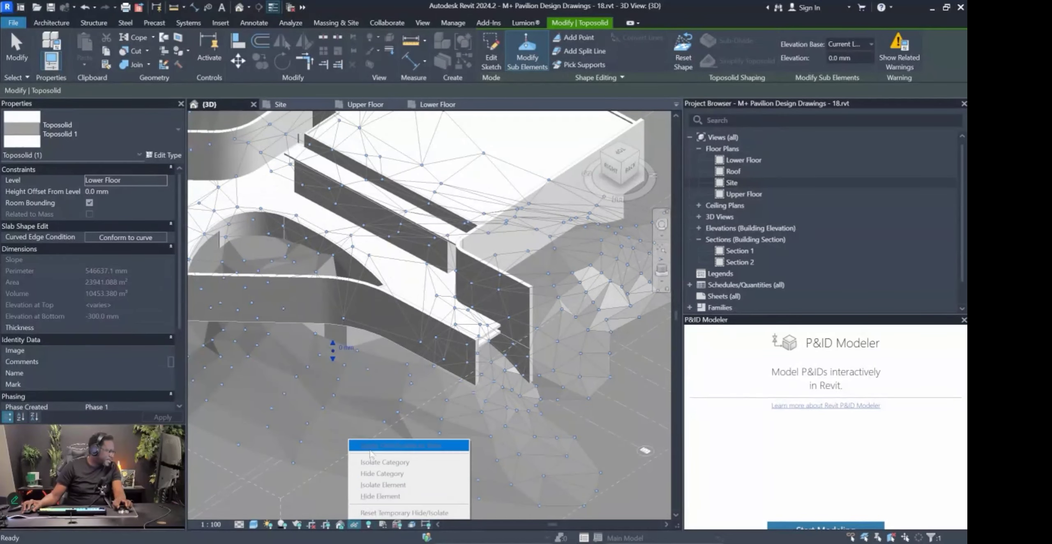
pyautogui.press('Escape')
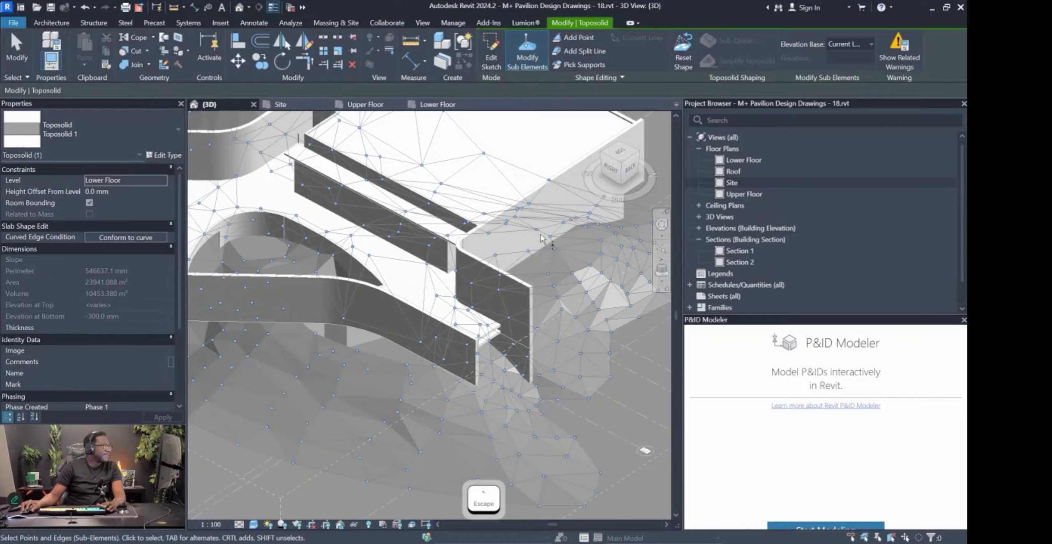
pyautogui.press('Escape')
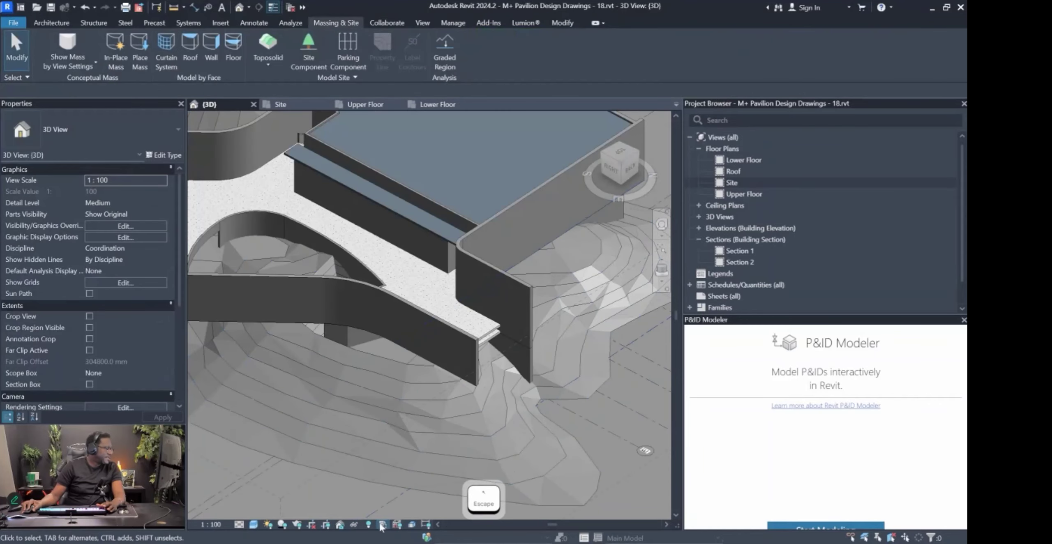
# Temporarily isolate the toposolid in the 3D view with Isolate Element.
pyautogui.click(360, 455)
pyautogui.click(353, 525)
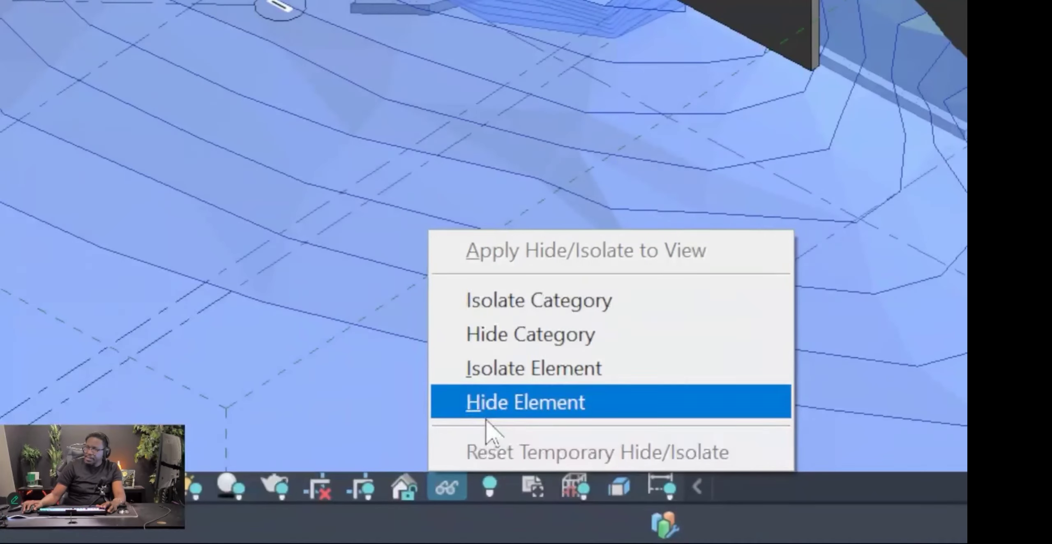
pyautogui.click(554, 368)
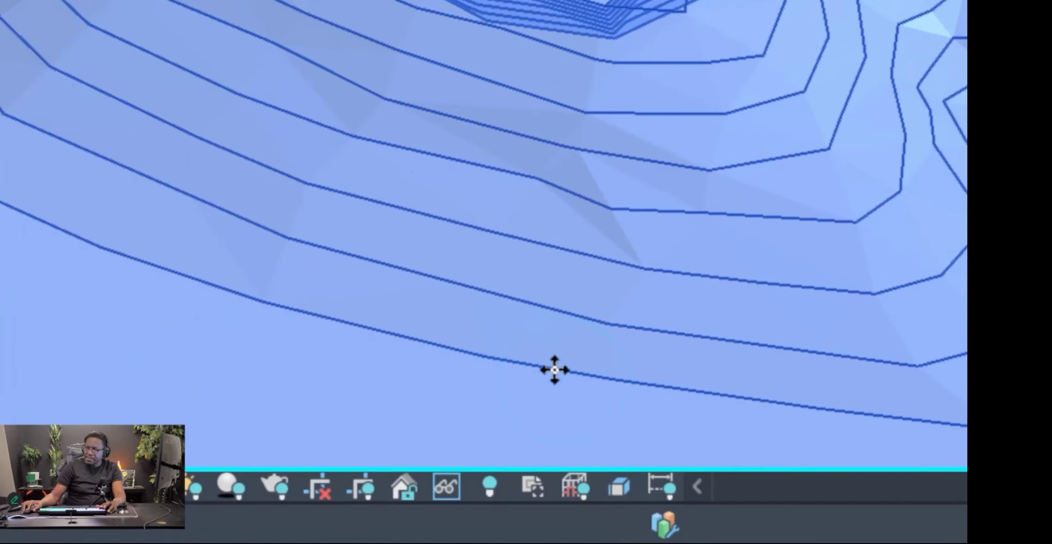
pyautogui.moveTo(409, 362)
pyautogui.keyDown('shift'); pyautogui.mouseDown(button='middle')
pyautogui.moveTo(409, 350)
pyautogui.moveTo(409, 361)
pyautogui.mouseUp(button='middle'); pyautogui.keyUp('shift')
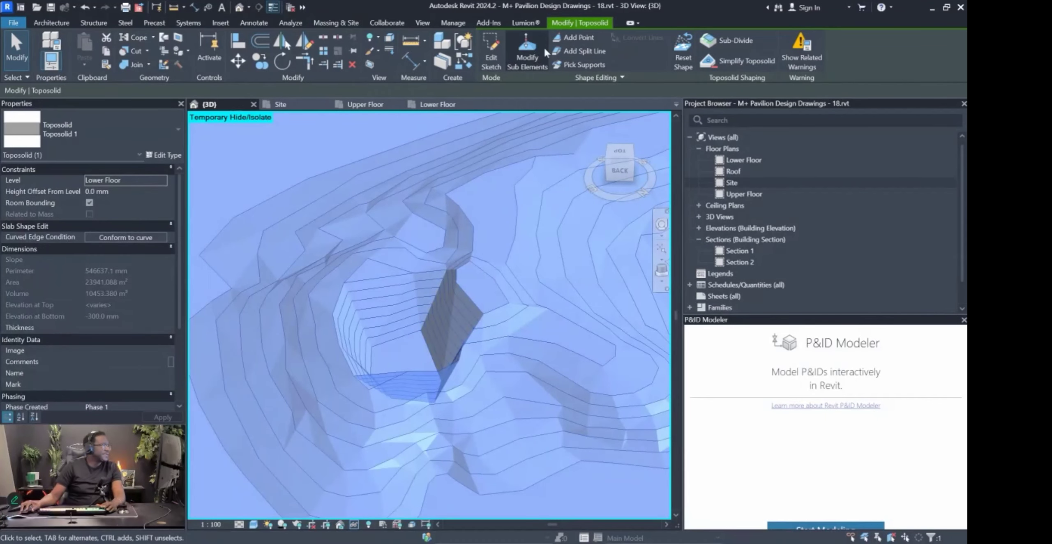
# Select the six sunken 0 mm points around the terrain pit and set their elevation to 4500 mm.
pyautogui.click(534, 54)
pyautogui.click(421, 334)
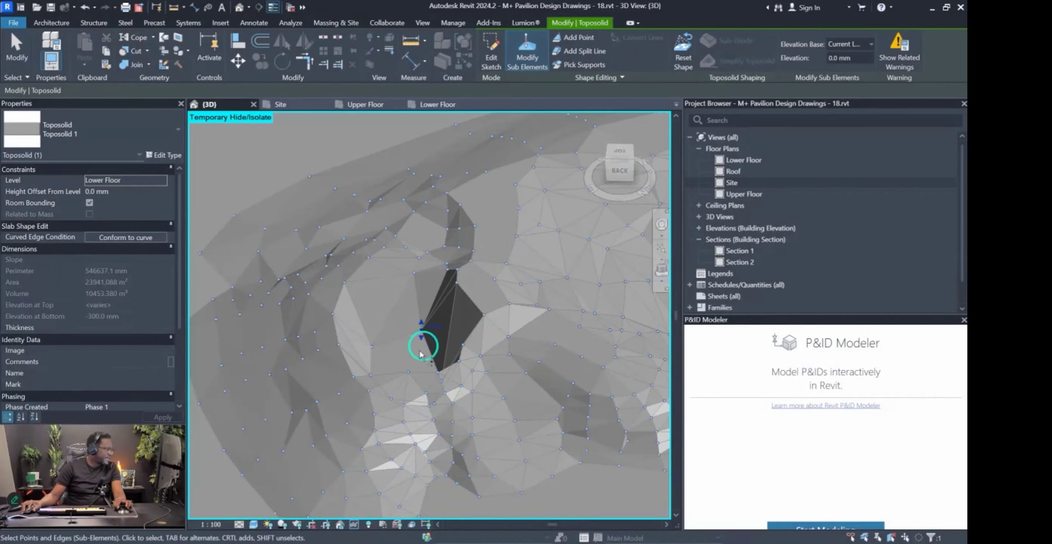
pyautogui.keyDown('shift'); pyautogui.moveTo(423, 345); pyautogui.dragTo(422, 376, button='middle'); pyautogui.keyUp('shift')
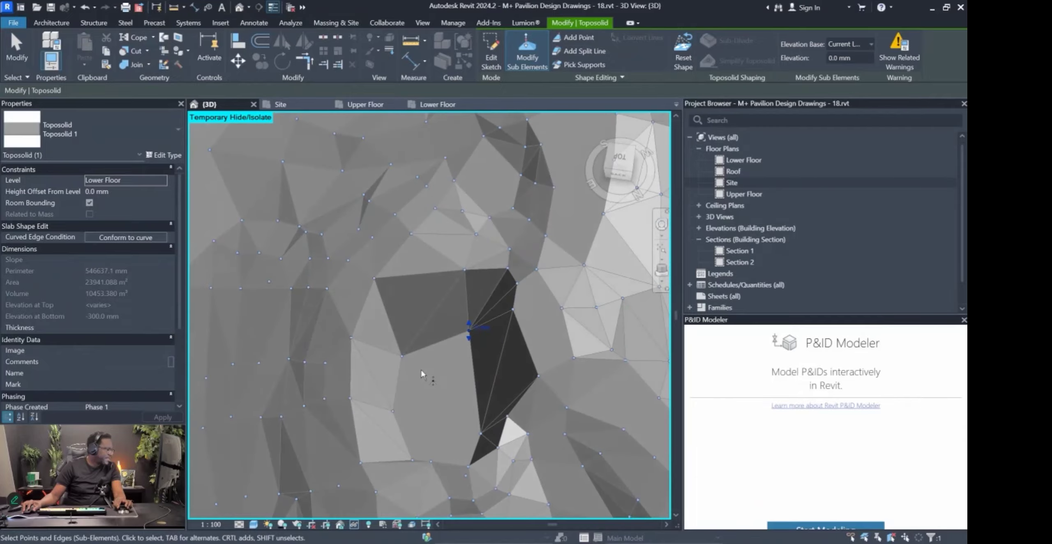
pyautogui.keyDown('ctrl'); pyautogui.click(401, 356); pyautogui.keyUp('ctrl')
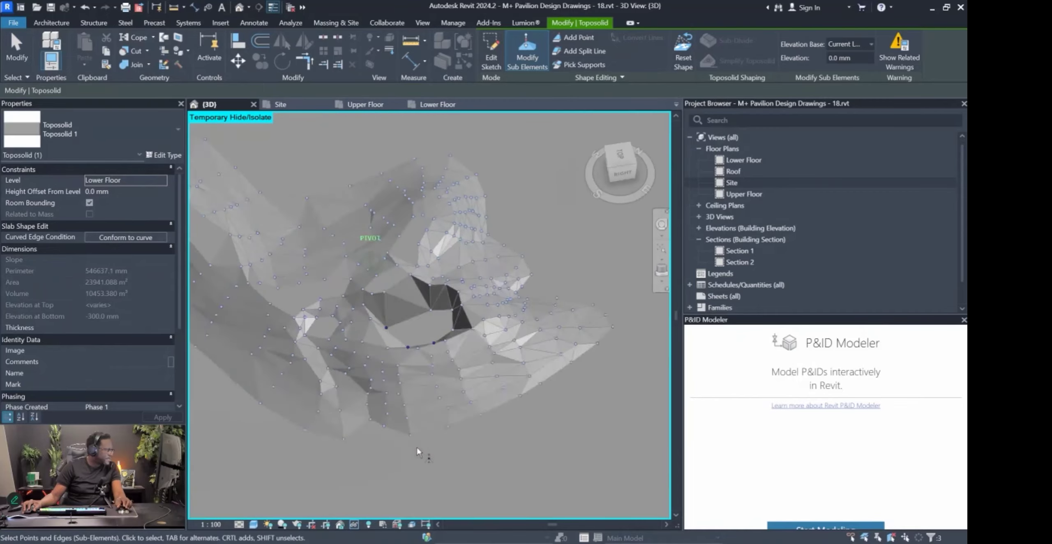
pyautogui.keyDown('ctrl'); pyautogui.click(567, 326); pyautogui.keyUp('ctrl')
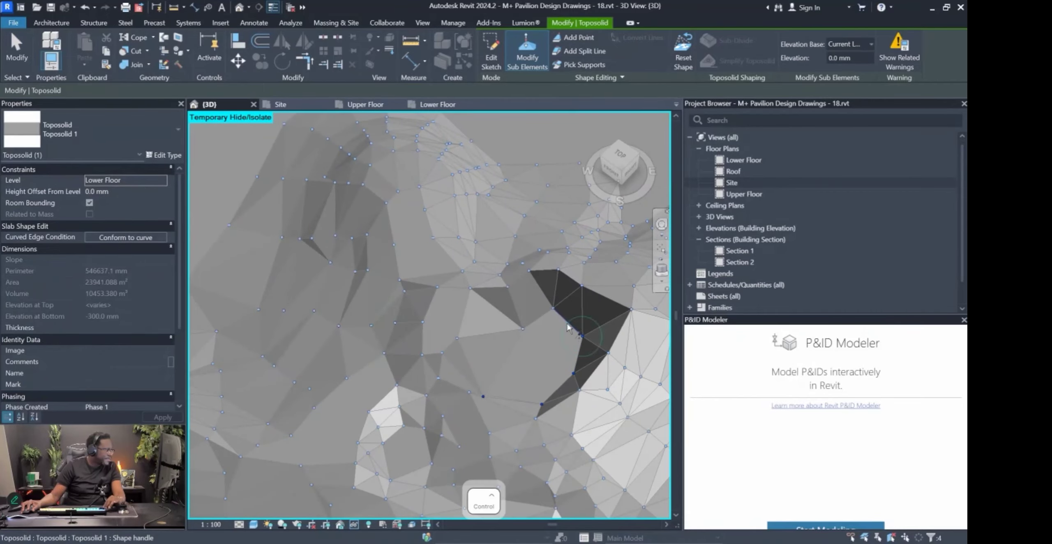
pyautogui.keyDown('ctrl'); pyautogui.click(522, 329); pyautogui.keyUp('ctrl')
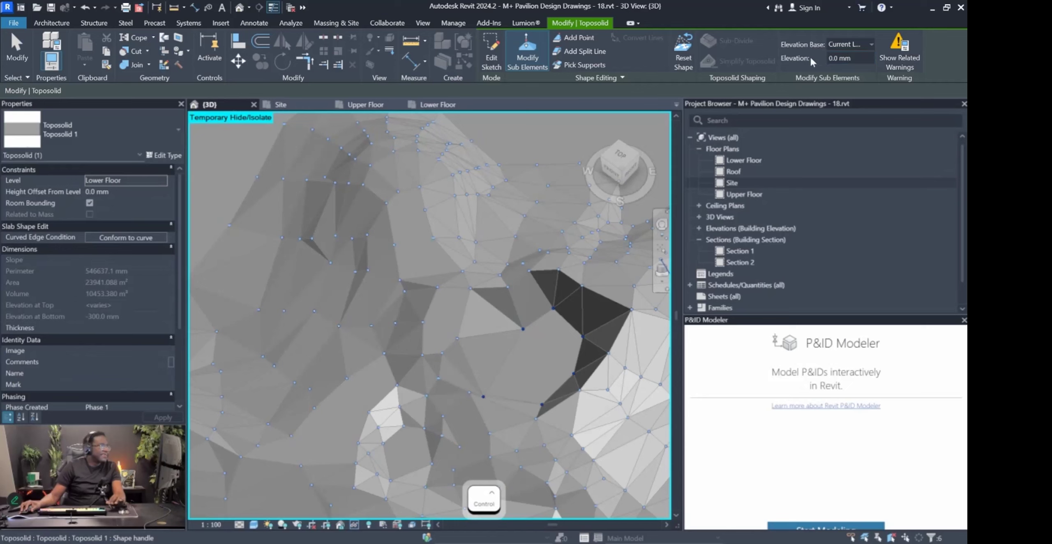
pyautogui.click(847, 58)
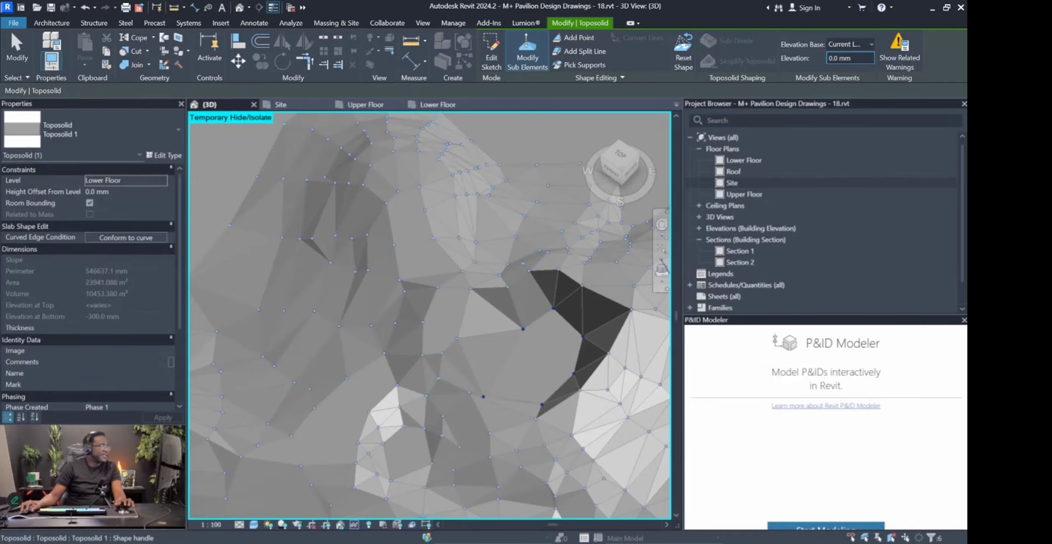
# Check the elevation of a raised terrain point and reset the temporary isolation to bring back the pavilion.
pyautogui.moveTo(477, 441)
pyautogui.keyDown('shift'); pyautogui.mouseDown(button='middle')
pyautogui.moveTo(569, 425)
pyautogui.moveTo(613, 471)
pyautogui.moveTo(525, 459)
pyautogui.moveTo(606, 460)
pyautogui.moveTo(516, 383)
pyautogui.moveTo(496, 418)
pyautogui.moveTo(470, 305)
pyautogui.moveTo(381, 322)
pyautogui.moveTo(363, 343)
pyautogui.moveTo(470, 375)
pyautogui.moveTo(409, 316)
pyautogui.mouseUp(button='middle'); pyautogui.keyUp('shift')
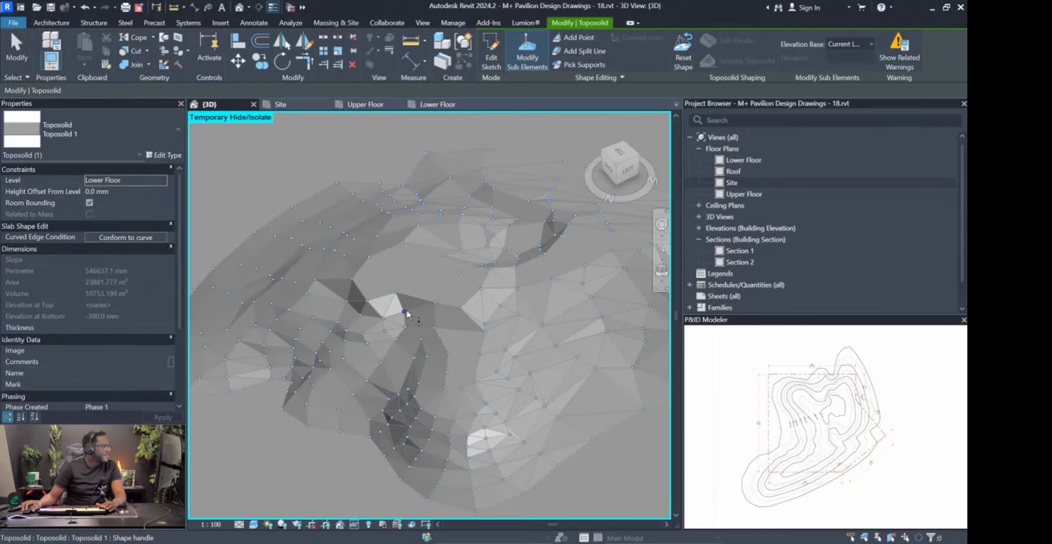
pyautogui.keyDown('shift'); pyautogui.moveTo(473, 291); pyautogui.dragTo(432, 360, button='middle'); pyautogui.keyUp('shift')
pyautogui.click(496, 304)
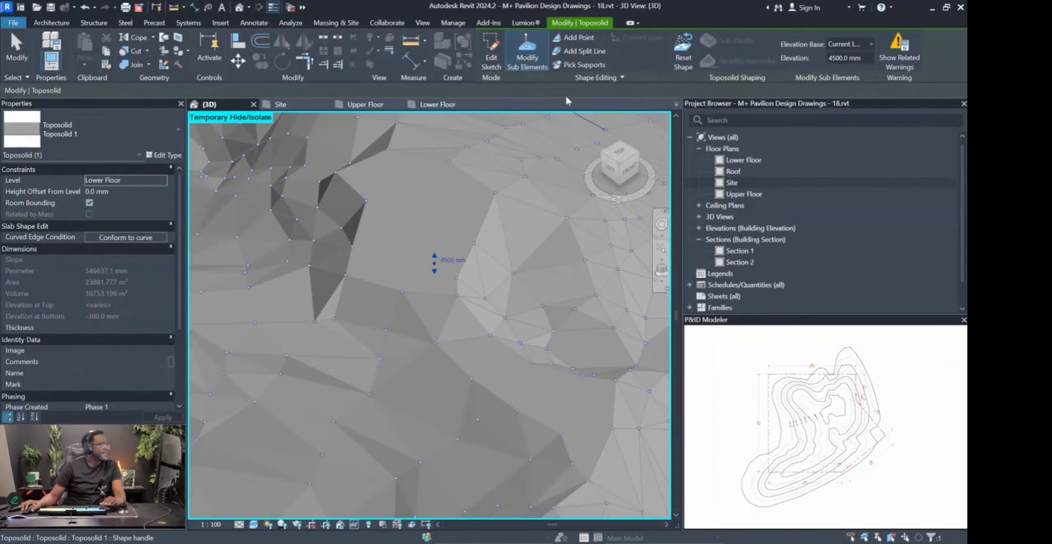
pyautogui.click(355, 525)
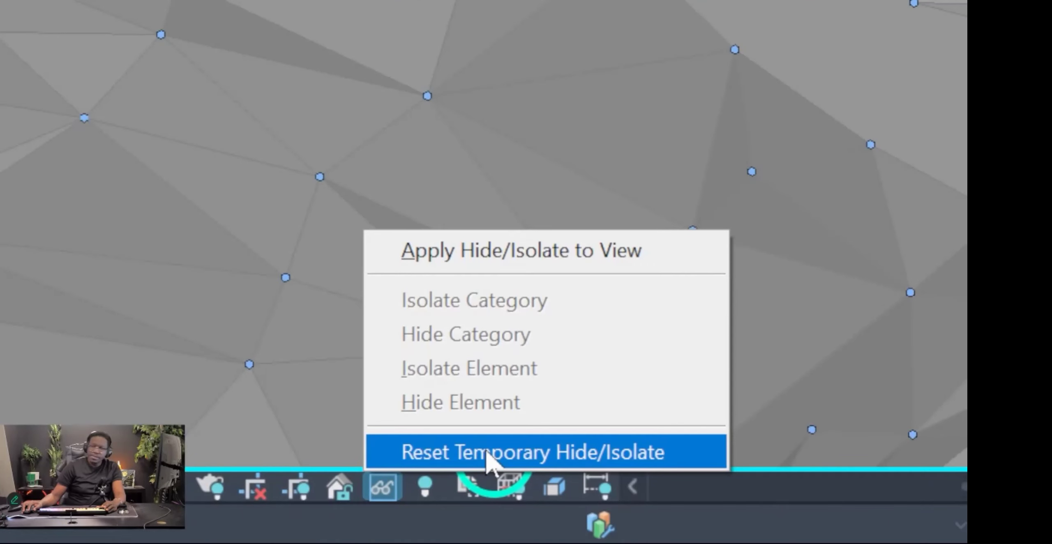
pyautogui.click(389, 513)
# Examine in 3D how the corrected terrain meets the pavilion's walls, lower floor and curved floor opening.
pyautogui.moveTo(465, 381)
pyautogui.keyDown('shift'); pyautogui.mouseDown(button='middle')
pyautogui.moveTo(425, 369)
pyautogui.moveTo(401, 336)
pyautogui.moveTo(465, 335)
pyautogui.moveTo(469, 349)
pyautogui.moveTo(416, 363)
pyautogui.mouseUp(button='middle'); pyautogui.keyUp('shift')
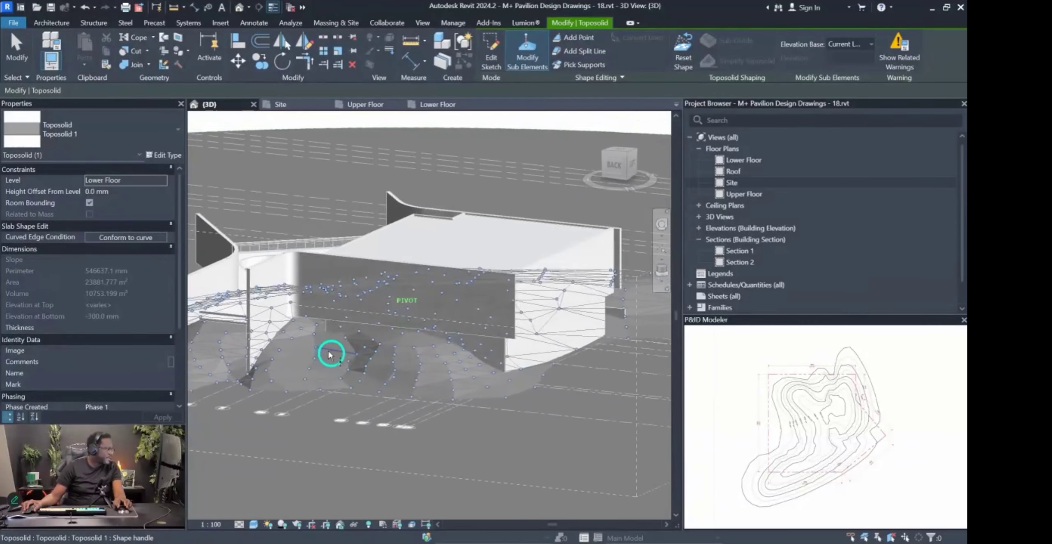
pyautogui.keyDown('shift'); pyautogui.moveTo(299, 374); pyautogui.dragTo(322, 368, button='middle'); pyautogui.keyUp('shift')
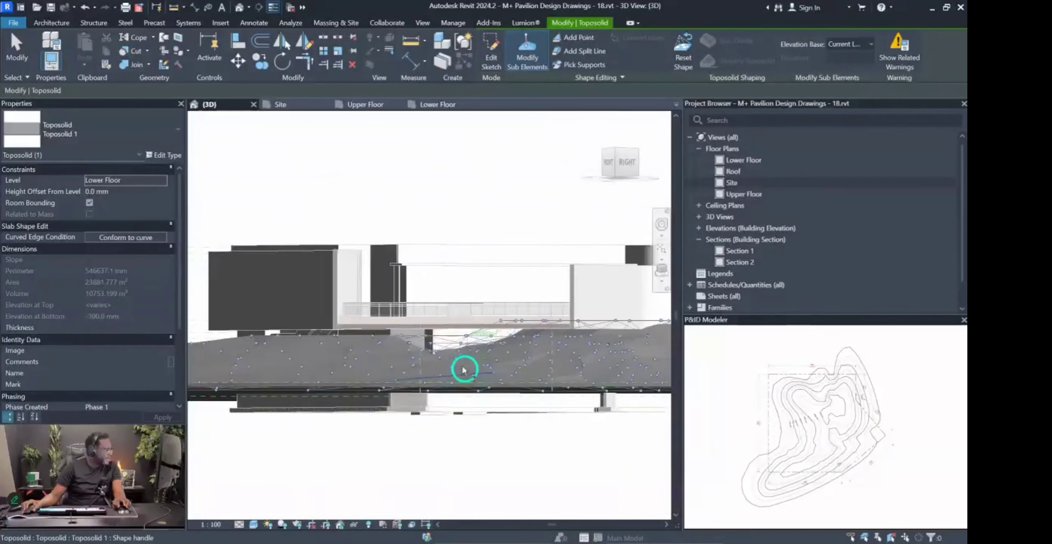
pyautogui.keyDown('shift'); pyautogui.moveTo(501, 416); pyautogui.dragTo(636, 382, button='middle'); pyautogui.keyUp('shift')
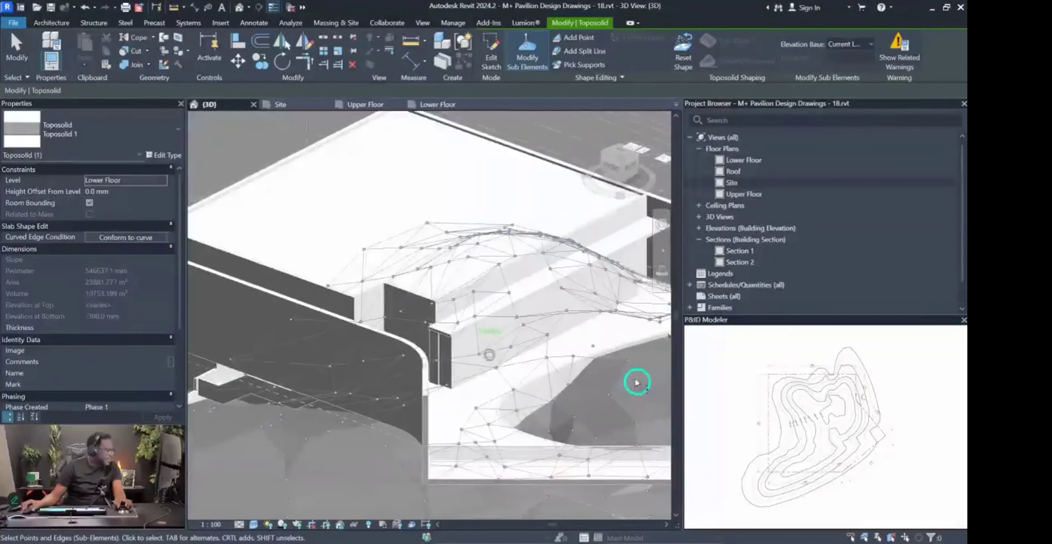
pyautogui.keyDown('shift'); pyautogui.moveTo(542, 348); pyautogui.dragTo(478, 328, button='middle'); pyautogui.keyUp('shift')
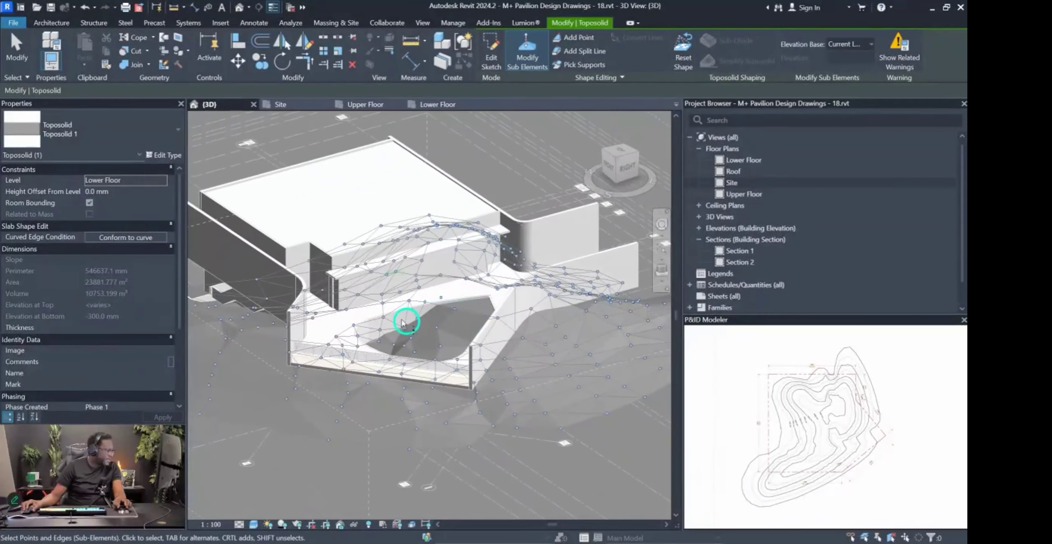
pyautogui.keyDown('shift'); pyautogui.moveTo(460, 441); pyautogui.dragTo(470, 303, button='middle'); pyautogui.keyUp('shift')
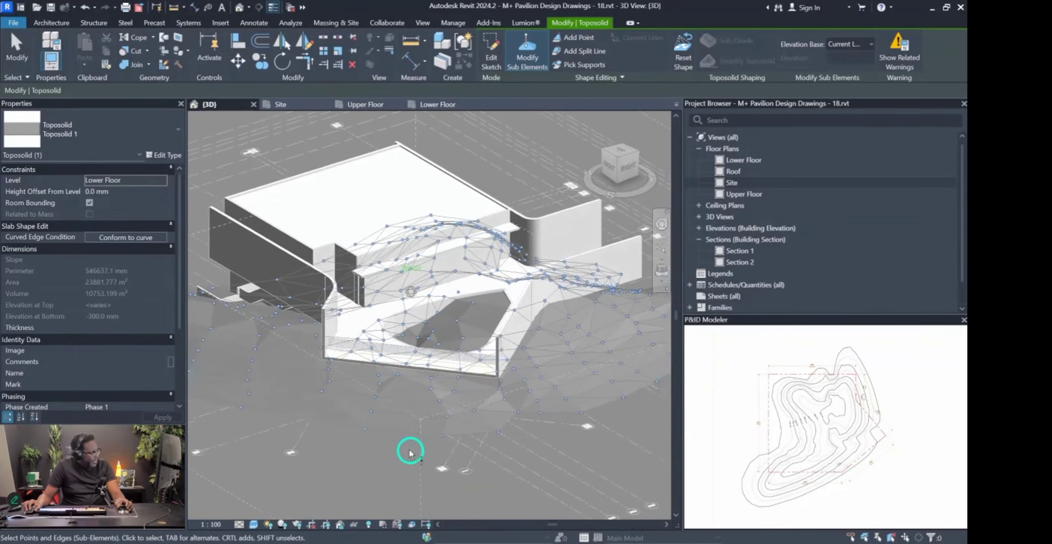
pyautogui.scroll(5, 462, 446)
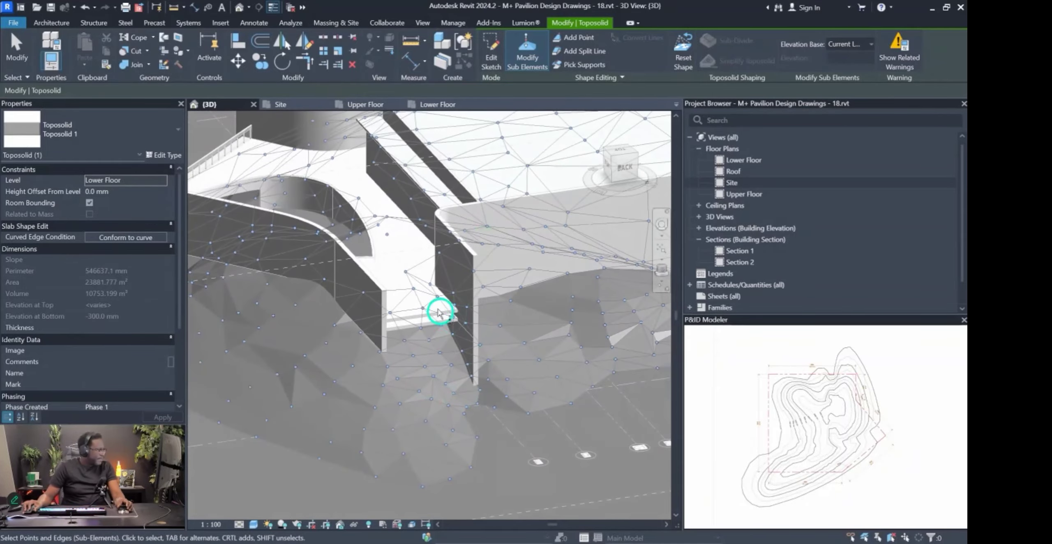
pyautogui.keyDown('shift'); pyautogui.moveTo(395, 413); pyautogui.dragTo(546, 308, button='middle'); pyautogui.keyUp('shift')
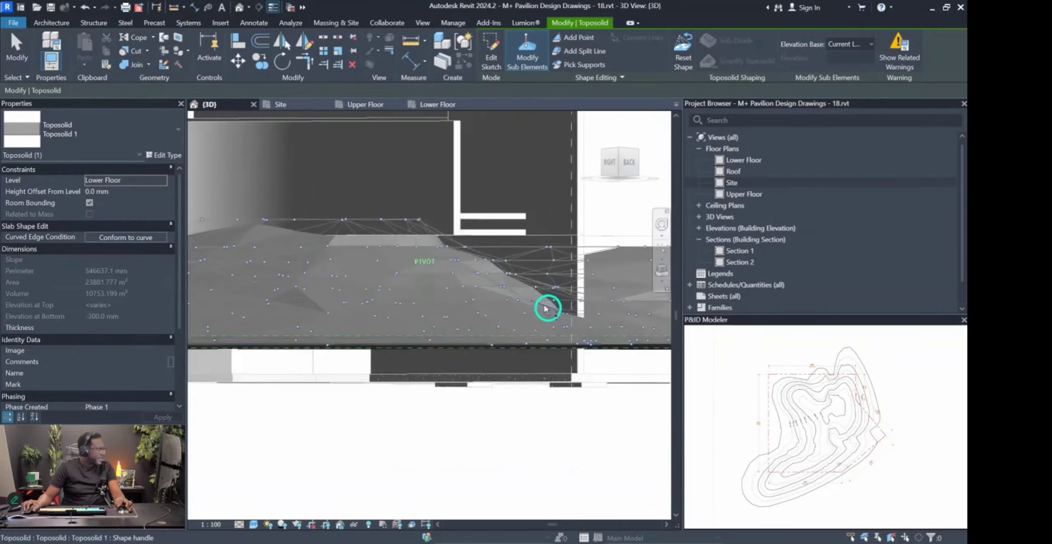
pyautogui.keyDown('shift'); pyautogui.moveTo(585, 266); pyautogui.dragTo(589, 287, button='middle'); pyautogui.keyUp('shift')
pyautogui.scroll(-5, 582, 291)
# Check the contour elevation labels around the former pit in the Site plan and compare them with the terrain in 3D.
pyautogui.click(306, 108)
pyautogui.scroll(-8, 489, 335)
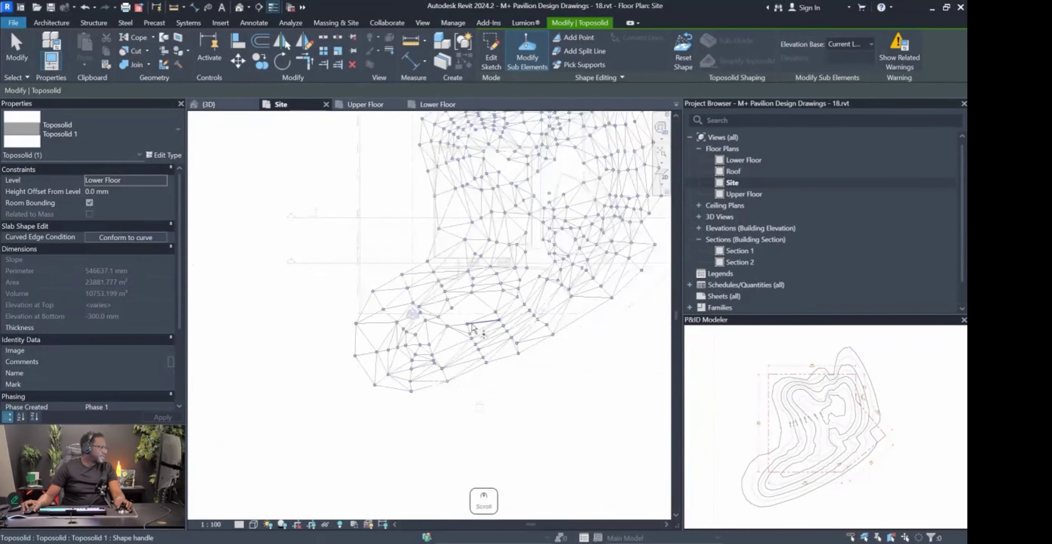
pyautogui.scroll(8, 337, 281)
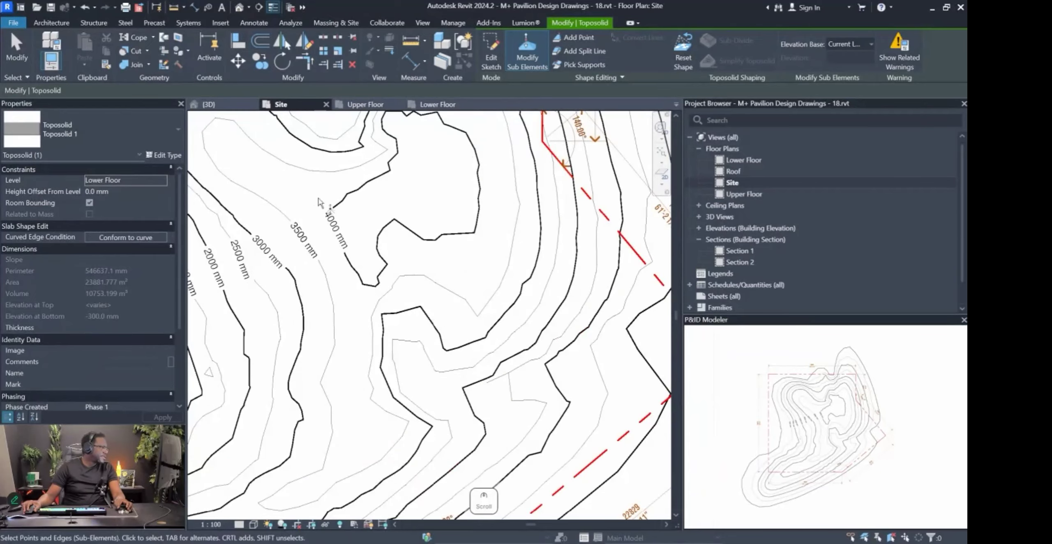
pyautogui.scroll(-8, 338, 222)
pyautogui.scroll(6, 511, 283)
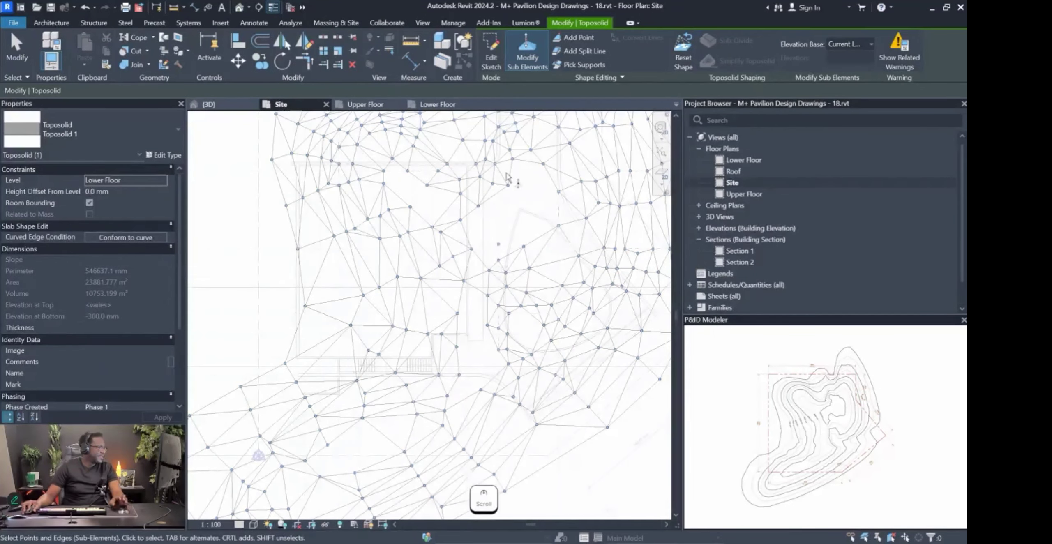
pyautogui.click(375, 106)
pyautogui.click(232, 106)
pyautogui.scroll(-2, 485, 267)
pyautogui.scroll(3, 485, 272)
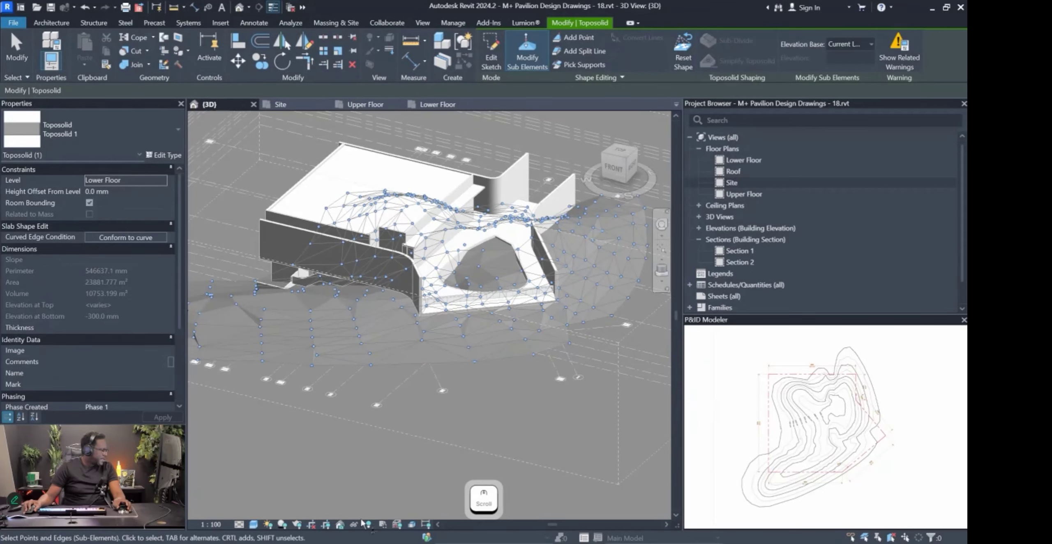
# Finish editing the toposolid's points and temporarily isolate the toposolid in the 3D view with Isolate Element.
pyautogui.press('Escape')
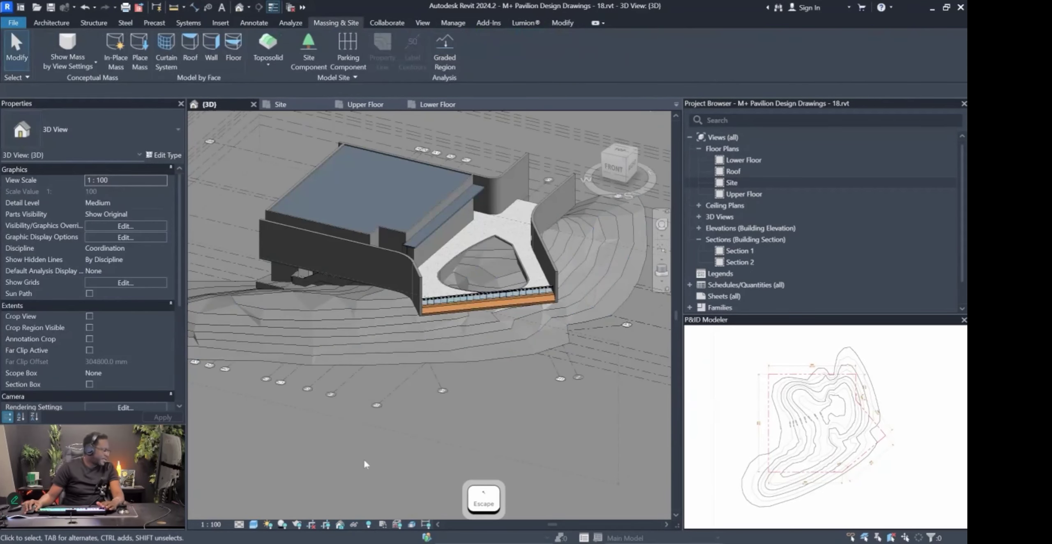
pyautogui.click(387, 359)
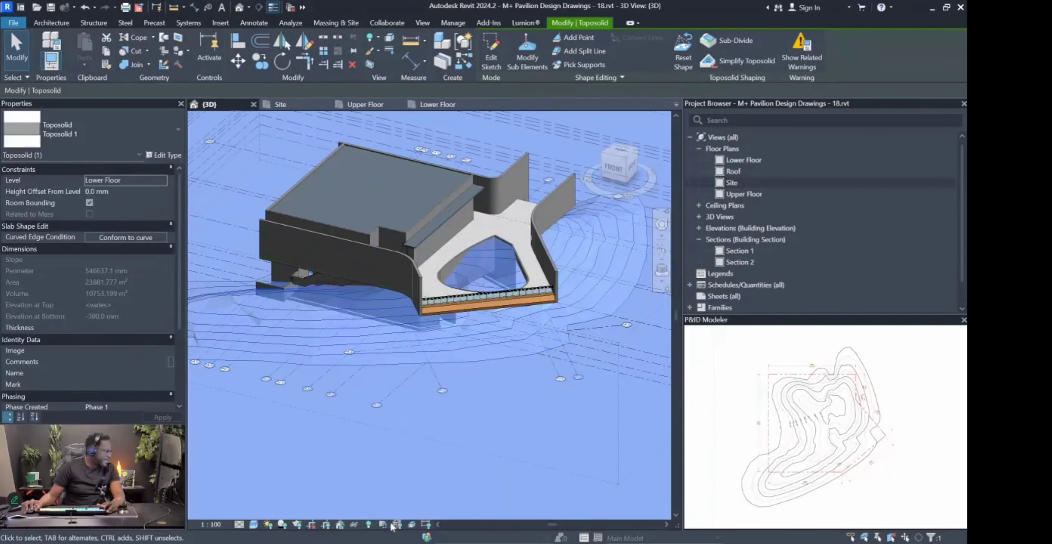
pyautogui.click(368, 526)
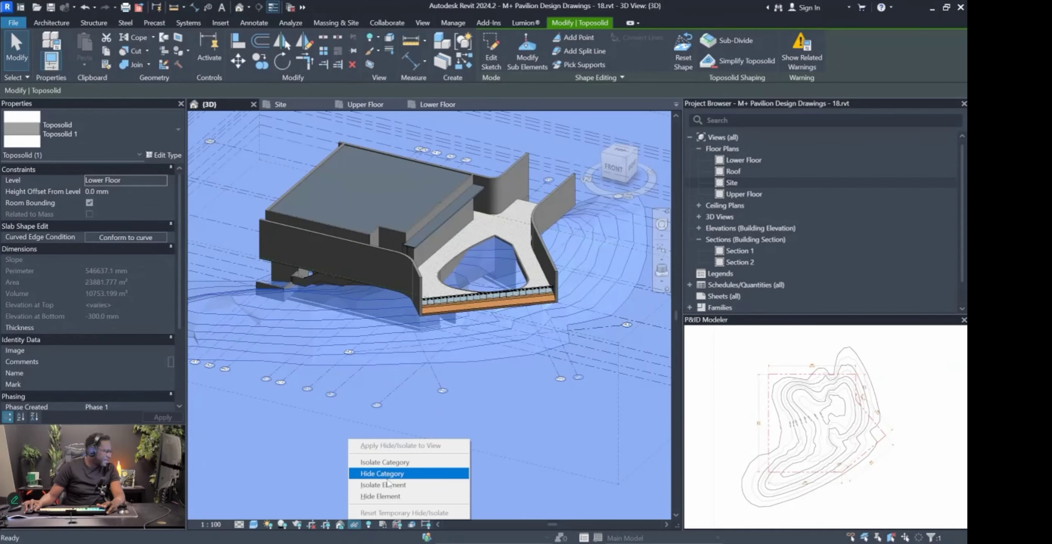
pyautogui.click(404, 485)
pyautogui.keyDown('shift'); pyautogui.moveTo(455, 226); pyautogui.dragTo(451, 248, button='middle'); pyautogui.keyUp('shift')
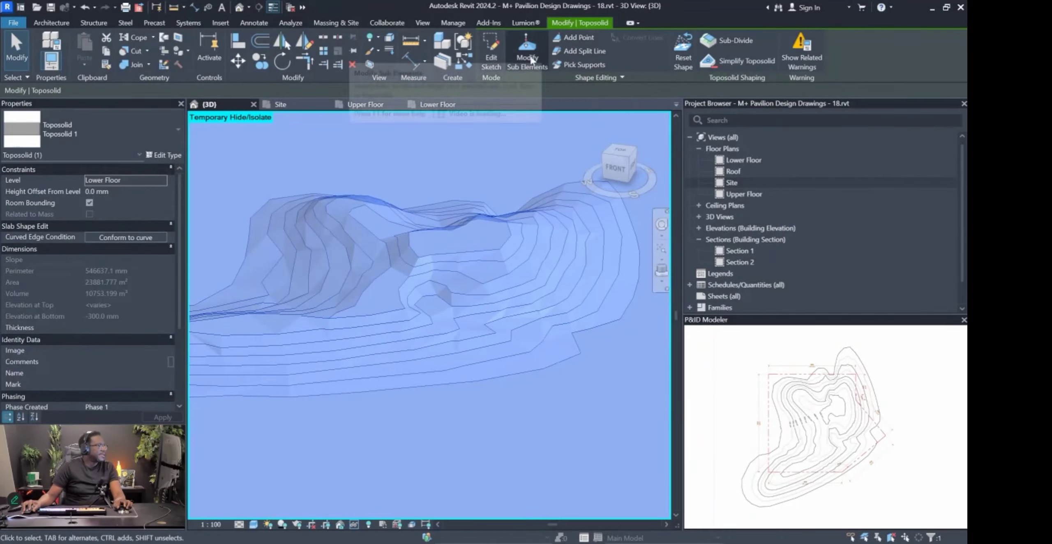
# Select the twelve 4500 mm points around the former terrain pit and set their elevation to 4000 mm.
pyautogui.click(527, 54)
pyautogui.moveTo(428, 296)
pyautogui.keyDown('shift'); pyautogui.mouseDown(button='middle')
pyautogui.moveTo(422, 311)
pyautogui.moveTo(368, 332)
pyautogui.mouseUp(button='middle'); pyautogui.keyUp('shift')
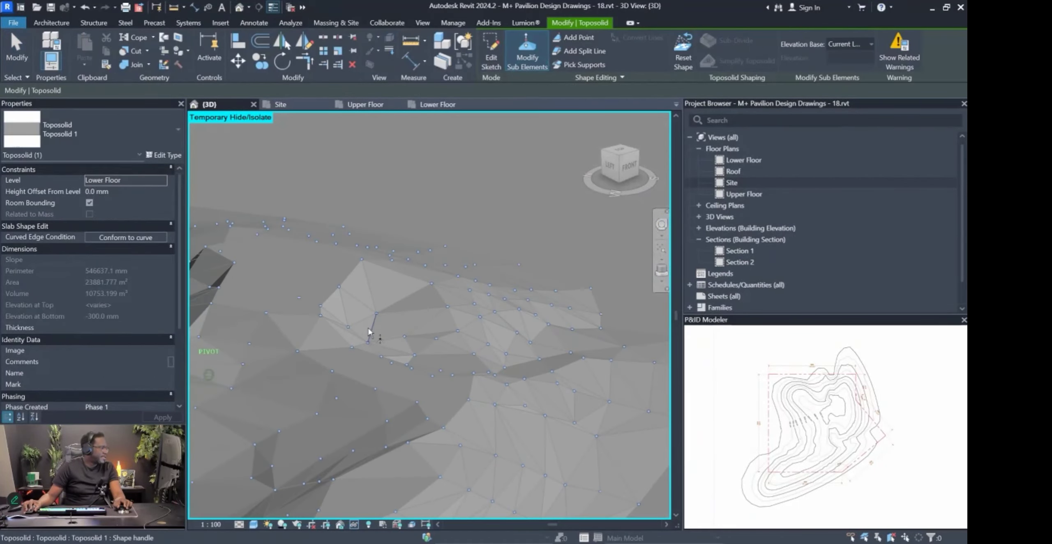
pyautogui.click(321, 308)
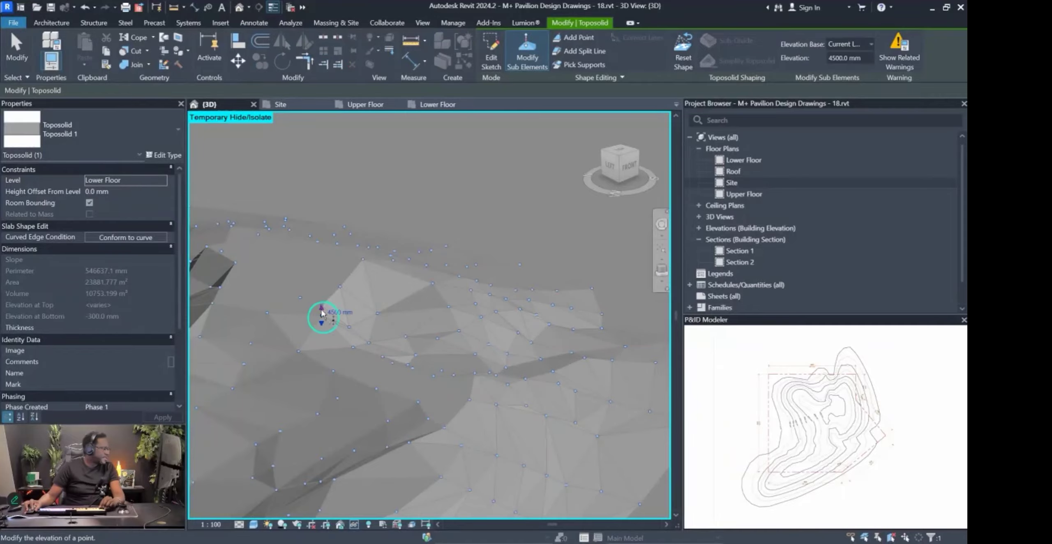
pyautogui.keyDown('ctrl'); pyautogui.click(267, 313); pyautogui.keyUp('ctrl')
pyautogui.keyDown('shift'); pyautogui.moveTo(286, 328); pyautogui.dragTo(553, 334, button='middle'); pyautogui.keyUp('shift')
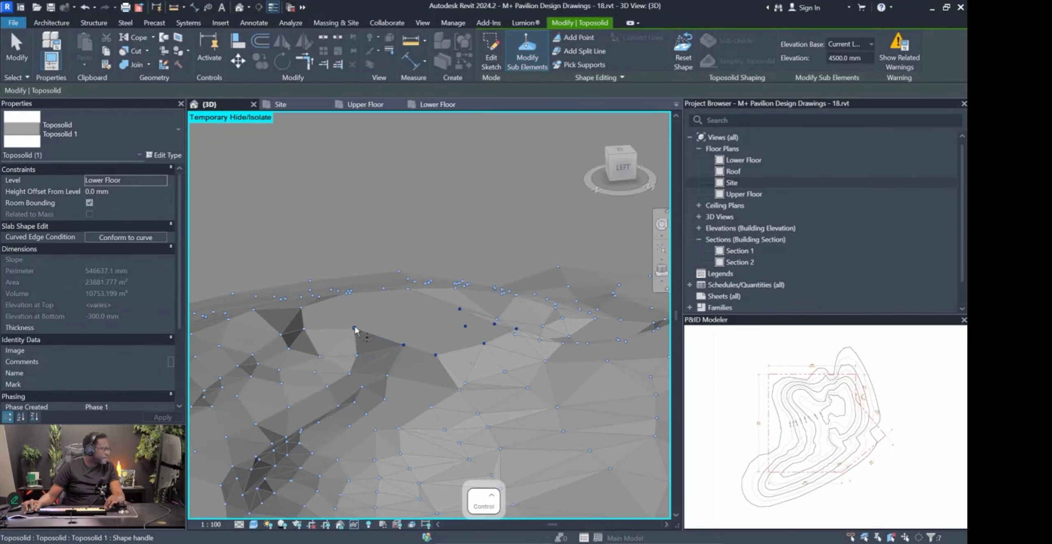
pyautogui.keyDown('shift'); pyautogui.moveTo(371, 359); pyautogui.dragTo(498, 408, button='middle'); pyautogui.keyUp('shift')
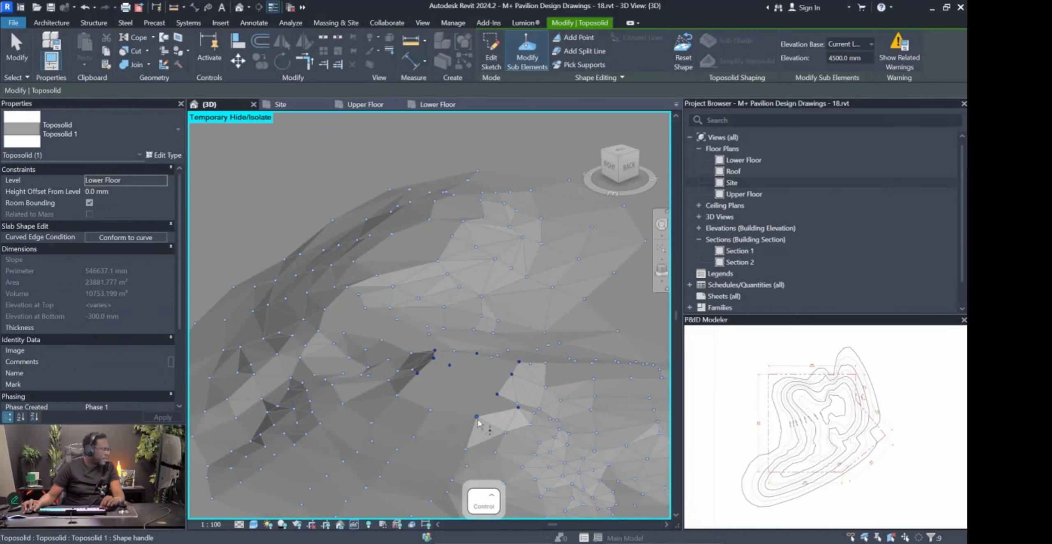
pyautogui.moveTo(396, 398)
pyautogui.keyDown('shift'); pyautogui.mouseDown(button='middle')
pyautogui.moveTo(442, 416)
pyautogui.moveTo(479, 408)
pyautogui.mouseUp(button='middle'); pyautogui.keyUp('shift')
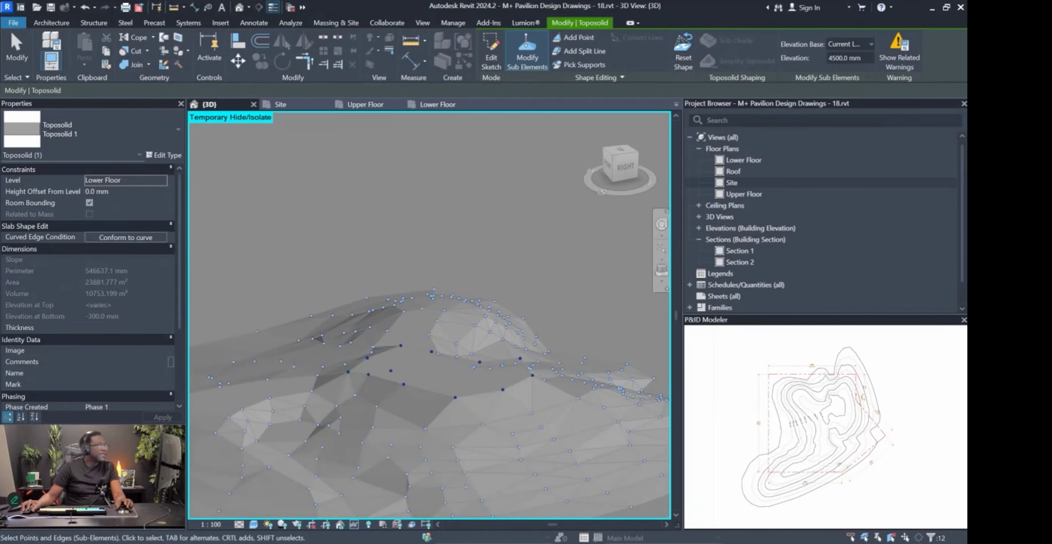
pyautogui.write('4000')
pyautogui.press('Return')
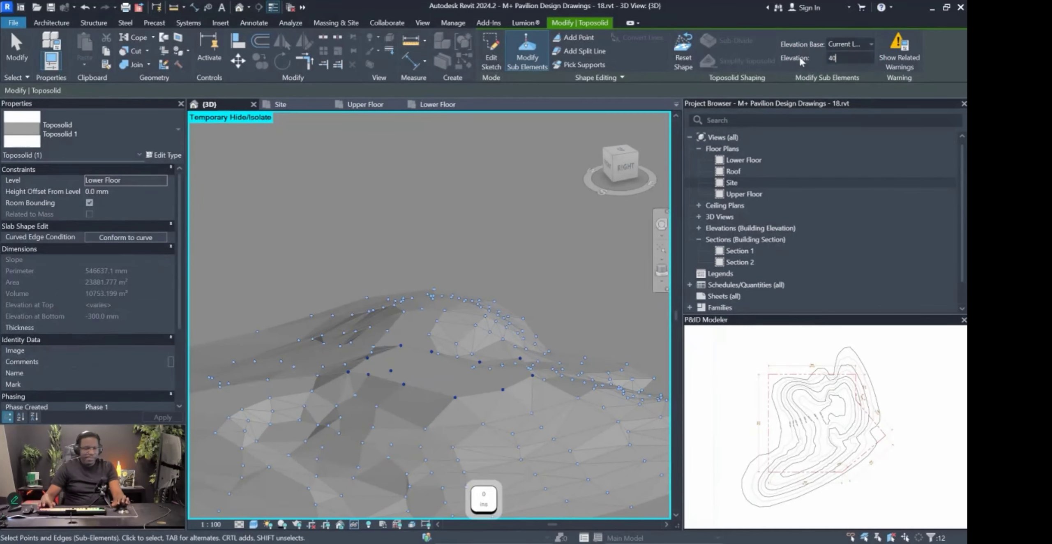
# Reset the temporary isolation to bring back the pavilion and finish editing the toposolid's points.
pyautogui.moveTo(370, 411)
pyautogui.keyDown('shift'); pyautogui.mouseDown(button='middle')
pyautogui.moveTo(387, 430)
pyautogui.moveTo(382, 465)
pyautogui.moveTo(397, 452)
pyautogui.moveTo(461, 275)
pyautogui.moveTo(493, 371)
pyautogui.moveTo(456, 476)
pyautogui.moveTo(332, 535)
pyautogui.mouseUp(button='middle'); pyautogui.keyUp('shift')
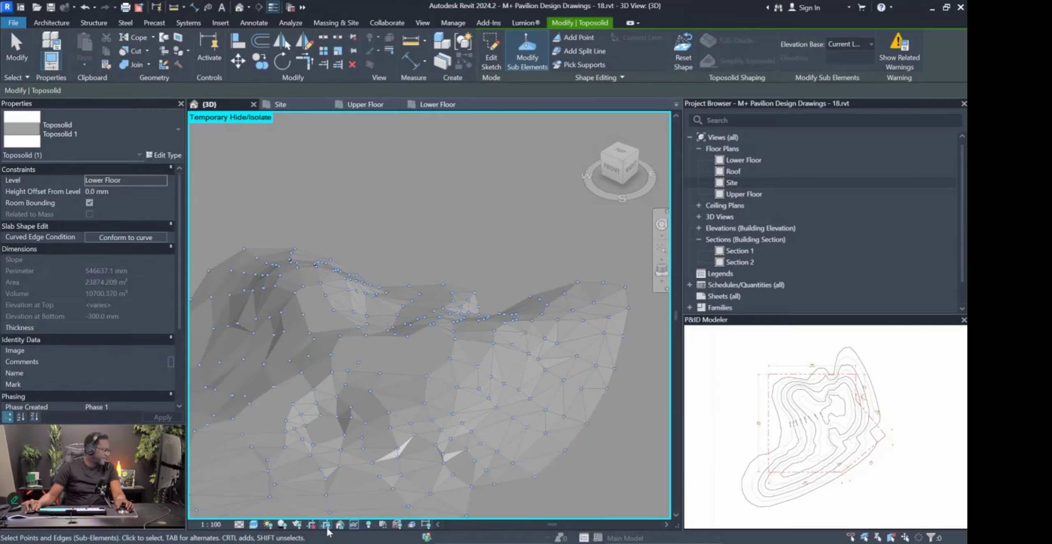
pyautogui.click(354, 525)
pyautogui.click(395, 513)
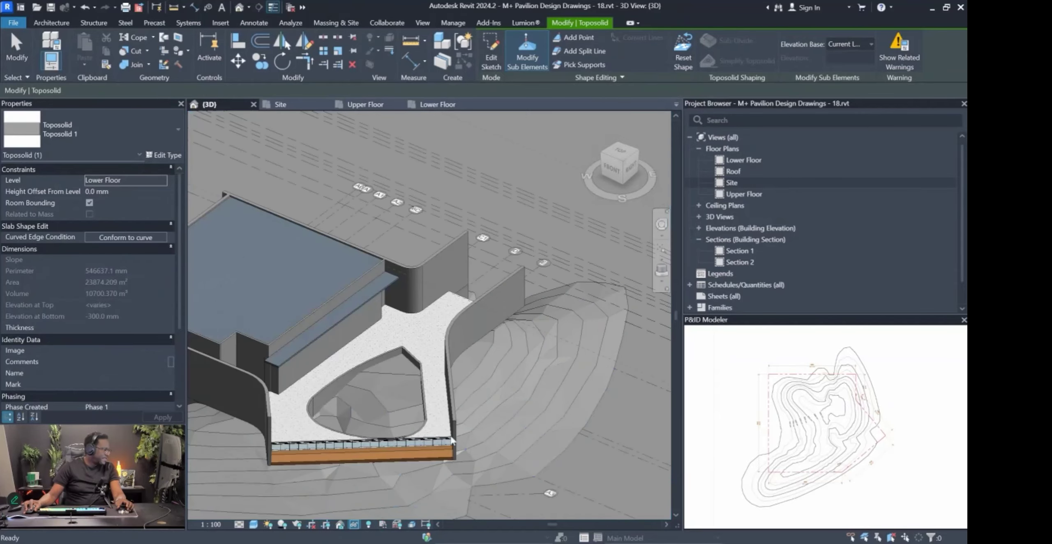
pyautogui.keyDown('shift'); pyautogui.moveTo(582, 295); pyautogui.dragTo(411, 469, button='middle'); pyautogui.keyUp('shift')
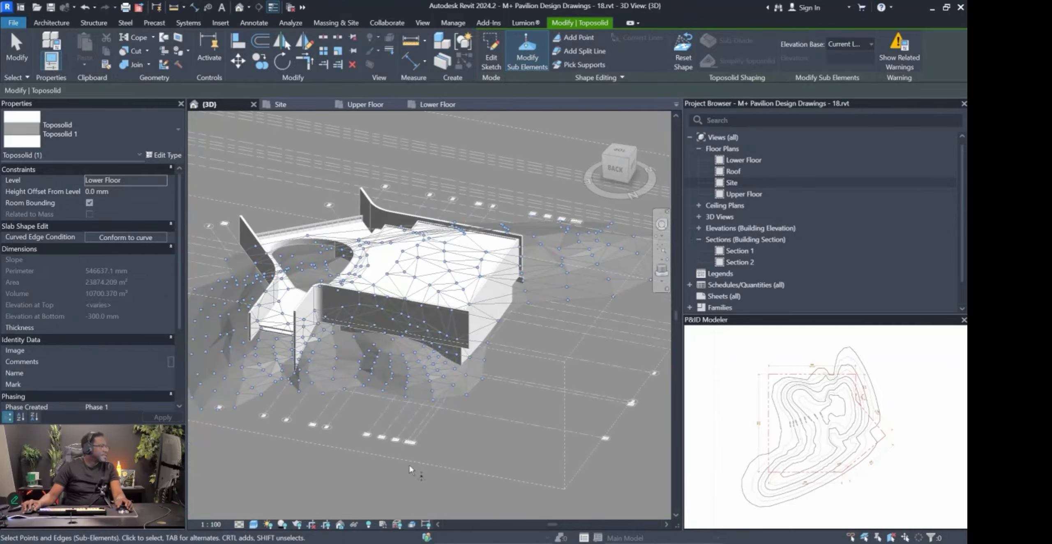
pyautogui.press('Escape')
pyautogui.press('Escape')
# Examine in 3D how the terrain meets the open narrow end of the floor slab between its two walls.
pyautogui.keyDown('shift'); pyautogui.moveTo(374, 386); pyautogui.dragTo(404, 378, button='middle'); pyautogui.keyUp('shift')
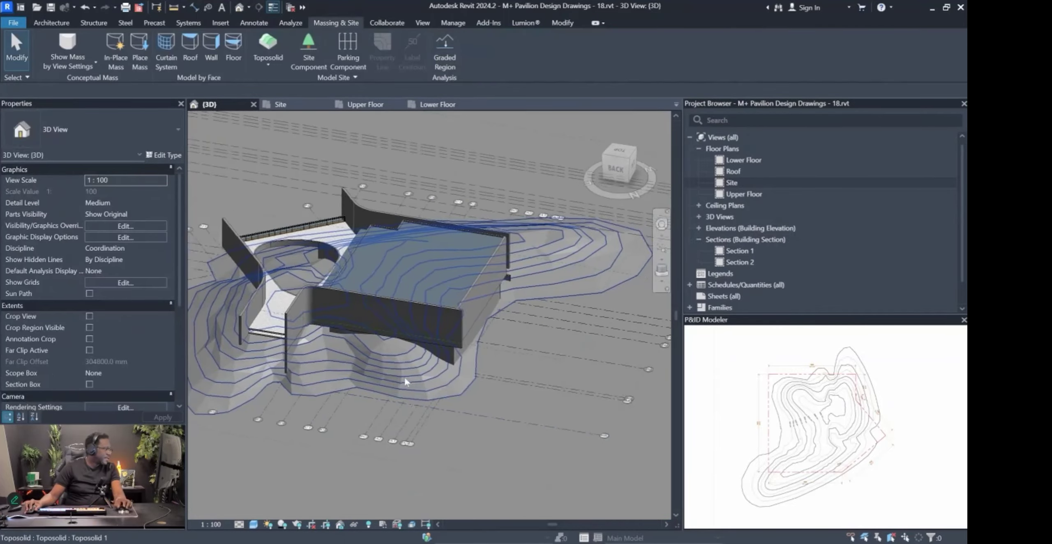
pyautogui.scroll(3, 406, 382)
pyautogui.press('Pause')
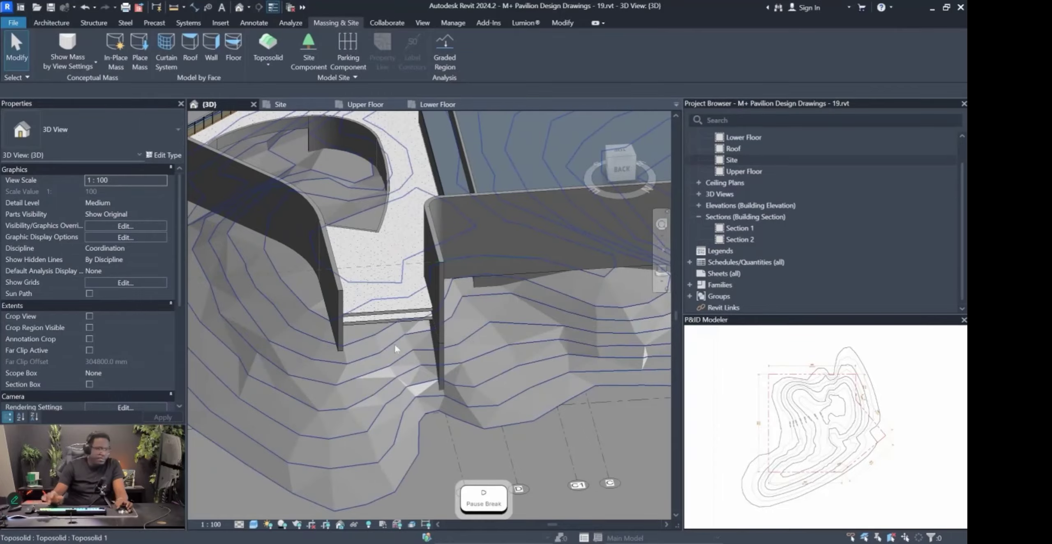
pyautogui.keyDown('shift'); pyautogui.moveTo(388, 347); pyautogui.dragTo(345, 287, button='middle'); pyautogui.keyUp('shift')
pyautogui.scroll(3, 363, 341)
pyautogui.keyDown('shift'); pyautogui.moveTo(379, 240); pyautogui.dragTo(398, 117, button='middle'); pyautogui.keyUp('shift')
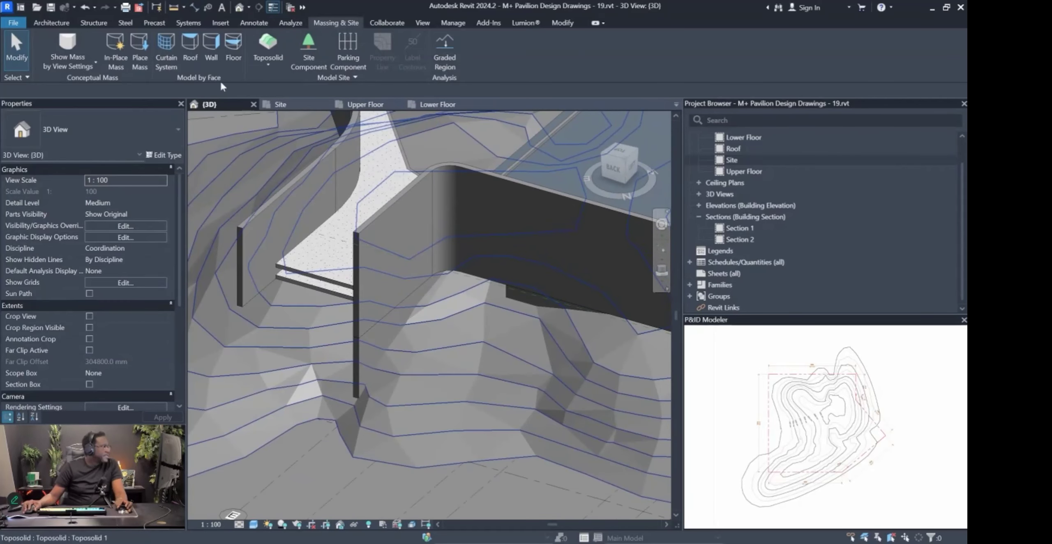
# Open the Upper Floor plan at the slab's narrow end between the two parallel walls and start the Wall command.
pyautogui.click(366, 104)
pyautogui.scroll(8, 434, 380)
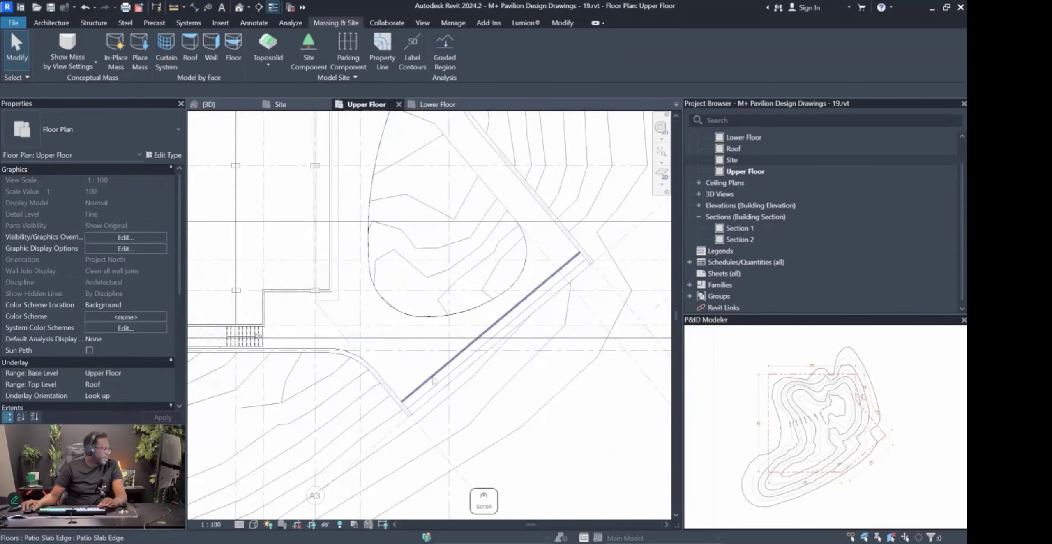
pyautogui.scroll(-4, 400, 311)
pyautogui.moveTo(478, 291); pyautogui.dragTo(521, 344, button='middle')
pyautogui.scroll(5, 520, 343)
pyautogui.scroll(-3, 520, 343)
pyautogui.scroll(1, 393, 161)
pyautogui.scroll(4, 395, 165)
pyautogui.click(51, 23)
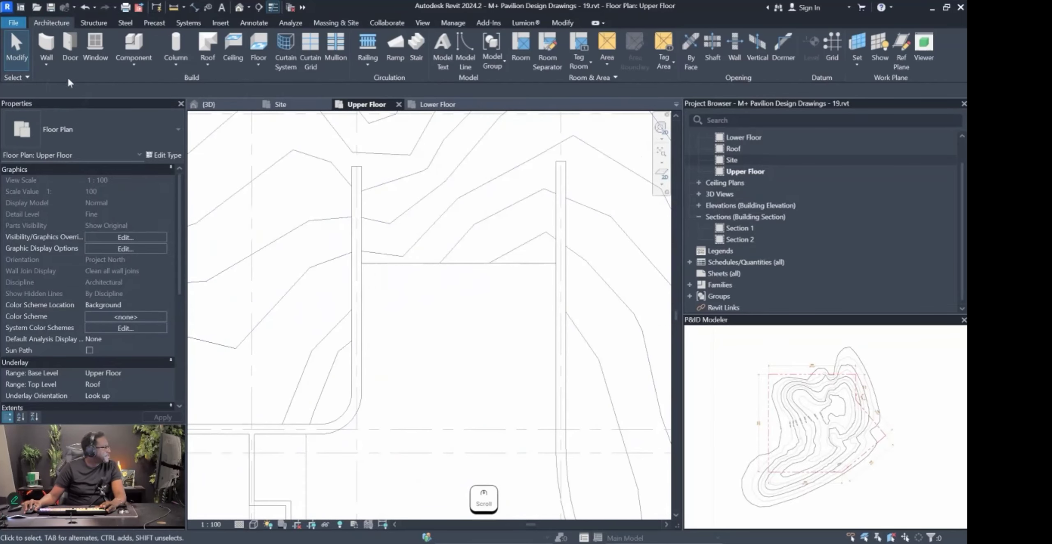
pyautogui.click(51, 65)
pyautogui.click(57, 26)
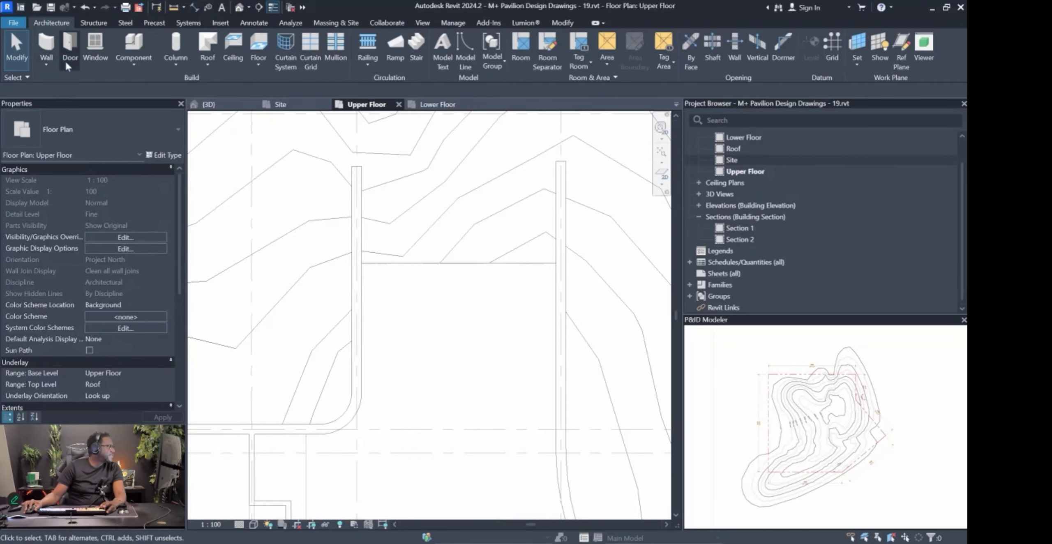
pyautogui.press('w')
pyautogui.press('a')
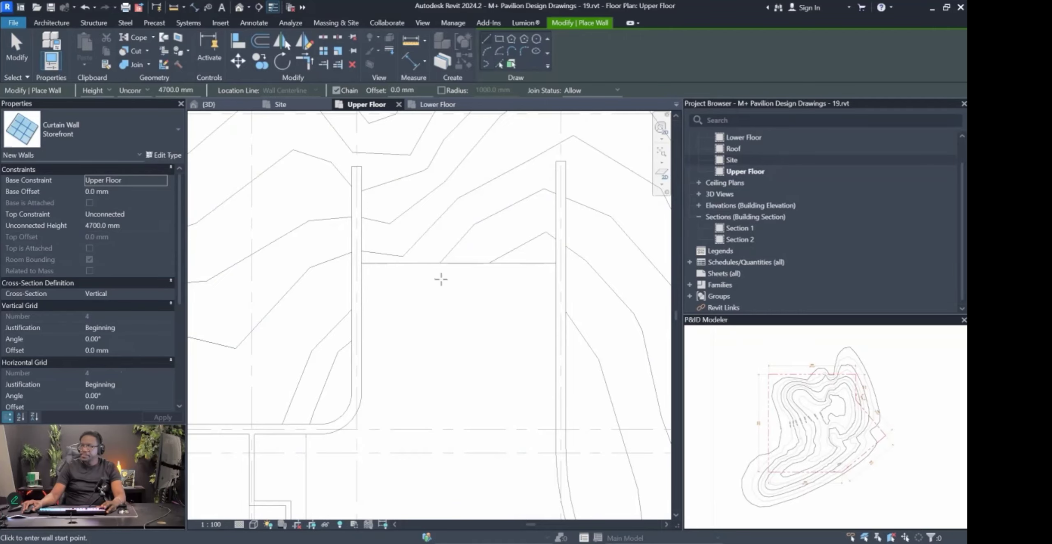
# Switch the drawing area to a dark background.
pyautogui.press('c')
pyautogui.press('a')
pyautogui.scroll(-3, 491, 277)
pyautogui.moveTo(457, 308); pyautogui.dragTo(389, 296, button='middle')
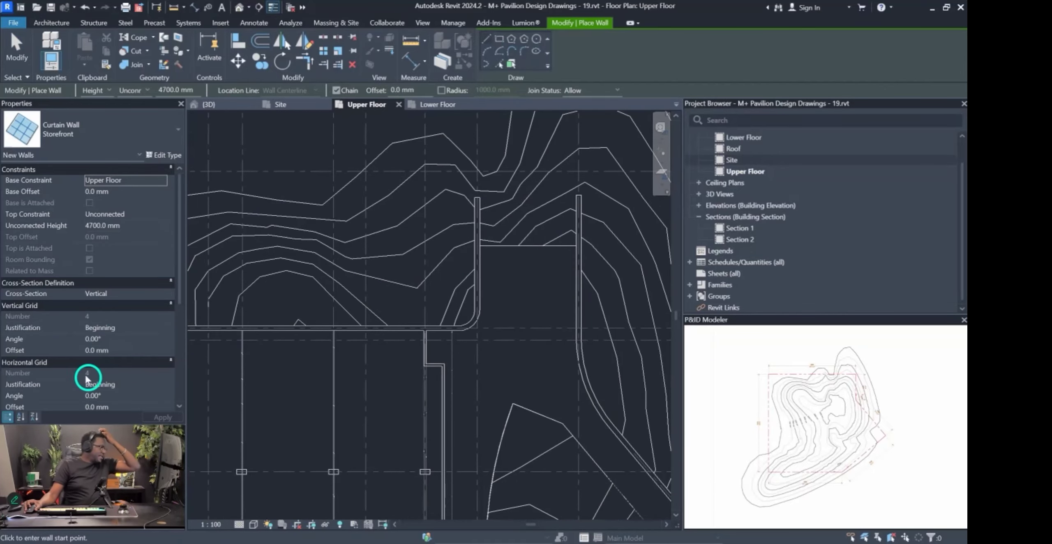
# Draw a Generic - 150mm wall along the slab's end edge, spanning between the inner faces of the two parallel walls.
pyautogui.click(106, 149)
pyautogui.scroll(8, 68, 376)
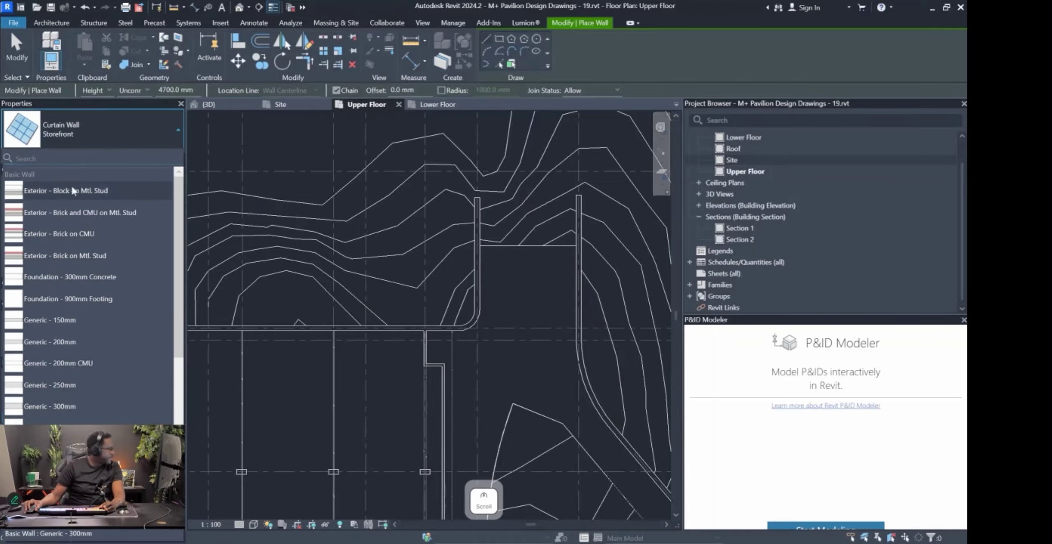
pyautogui.click(72, 324)
pyautogui.scroll(4, 425, 232)
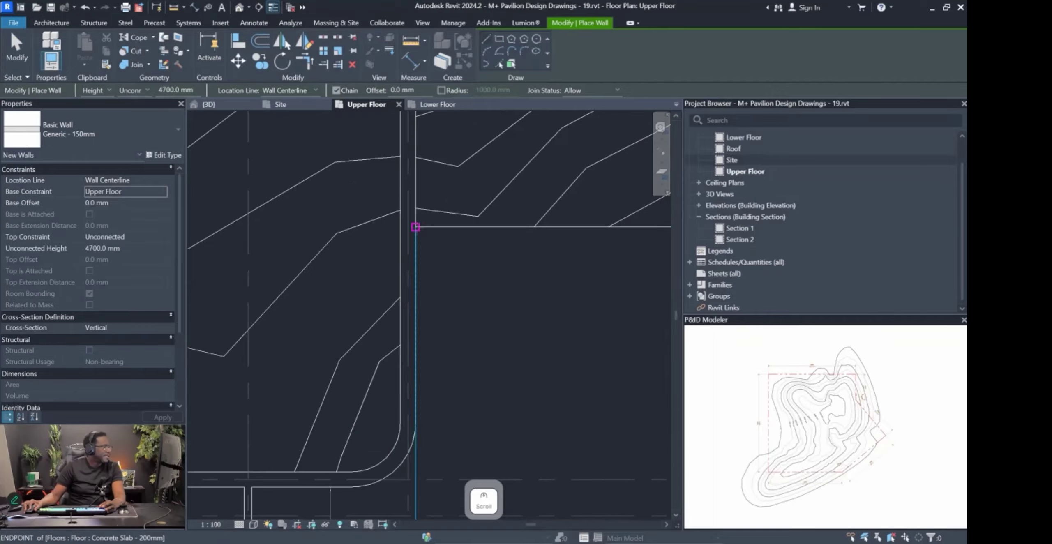
pyautogui.click(415, 227)
pyautogui.scroll(-3, 452, 227)
pyautogui.scroll(3, 600, 223)
pyautogui.click(600, 223)
pyautogui.press('Escape')
pyautogui.press('Escape')
# Move the new wall a short distance outward, clear of the slab's end edge.
pyautogui.click(233, 224)
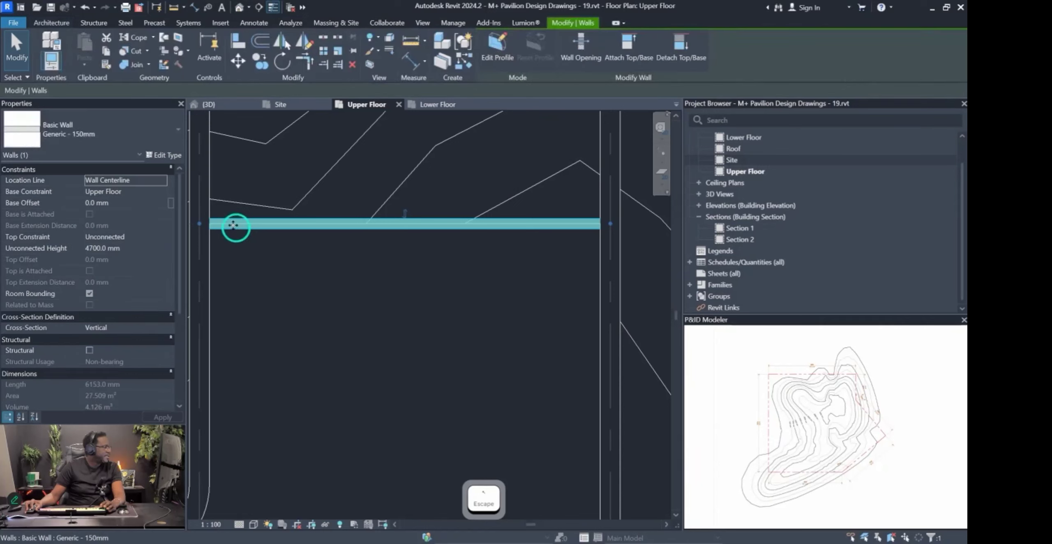
pyautogui.moveTo(240, 225); pyautogui.dragTo(247, 207)
pyautogui.scroll(2, 245, 224)
pyautogui.press('a')
pyautogui.press('l')
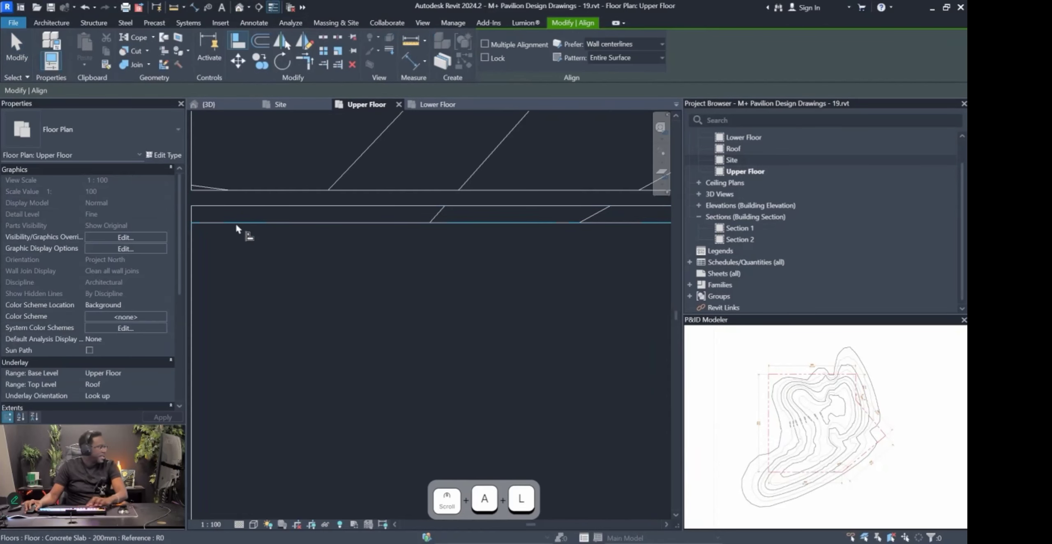
pyautogui.click(256, 226)
pyautogui.press('Escape')
pyautogui.press('Escape')
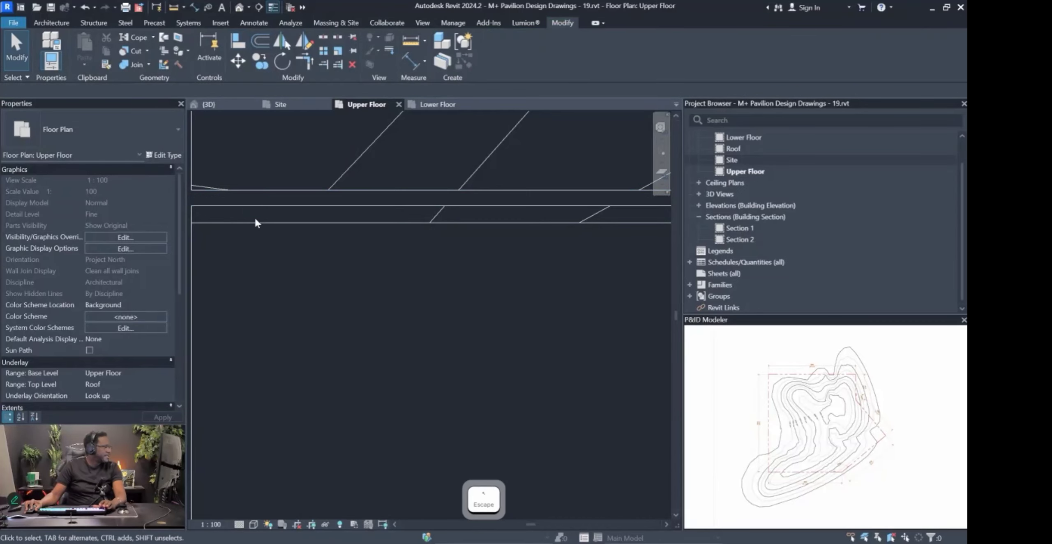
# Align the new wall's inner face with the slab's end edge.
pyautogui.press('a')
pyautogui.press('l')
pyautogui.click(277, 223)
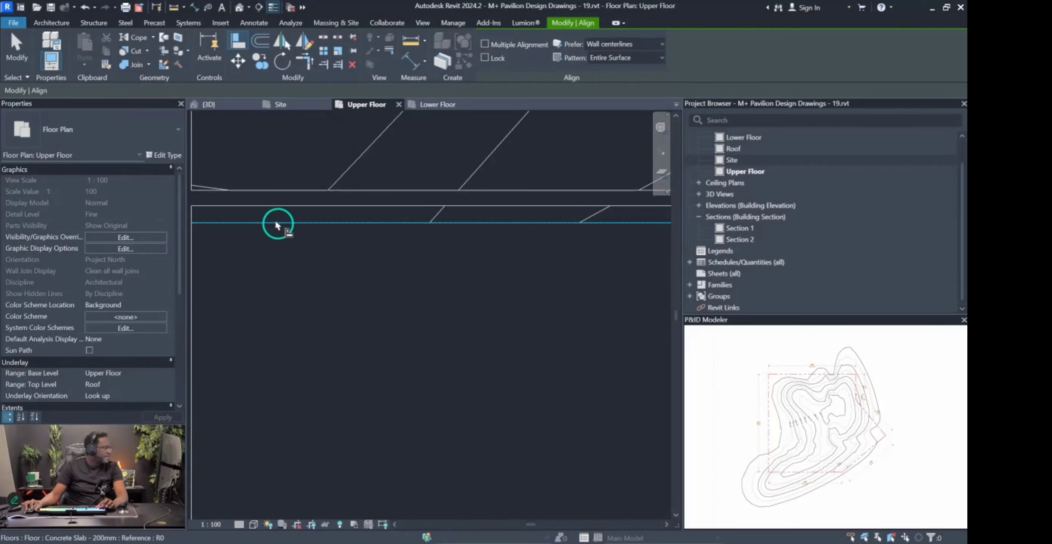
pyautogui.press('Tab')
pyautogui.click(284, 207)
pyautogui.scroll(-3, 288, 246)
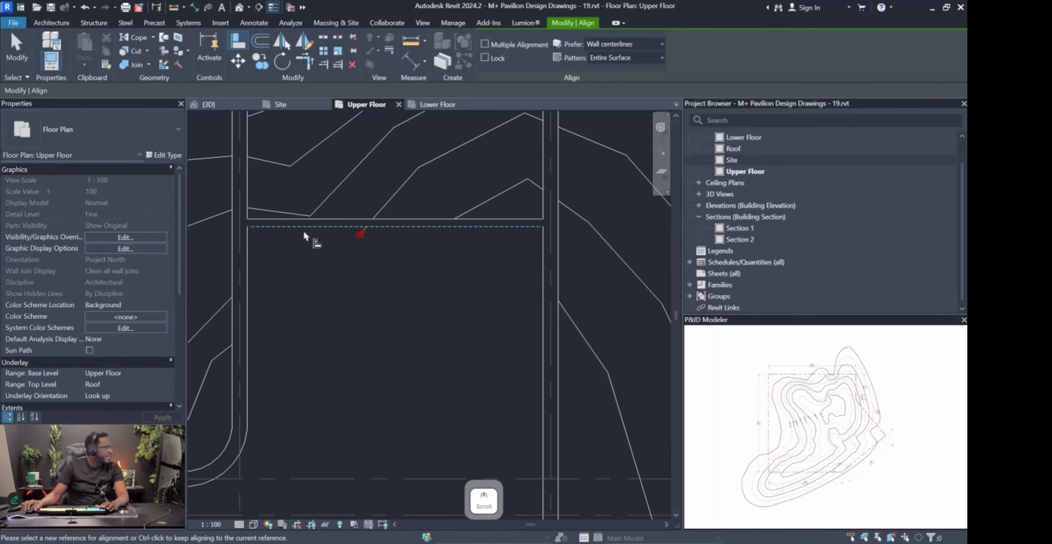
pyautogui.press('Escape')
pyautogui.press('Escape')
# Select the new wall at the slab's end and set its base constraint to the Cantilever level in the 3D view.
pyautogui.click(329, 222)
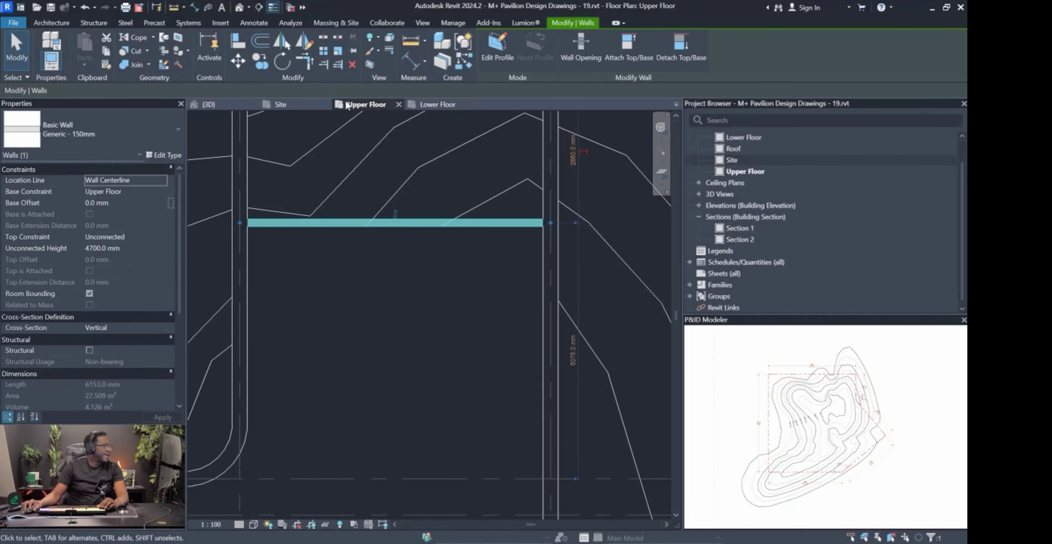
pyautogui.click(219, 106)
pyautogui.keyDown('shift'); pyautogui.moveTo(305, 272); pyautogui.dragTo(457, 364, button='middle'); pyautogui.keyUp('shift')
pyautogui.scroll(3, 458, 364)
pyautogui.scroll(-4, 451, 361)
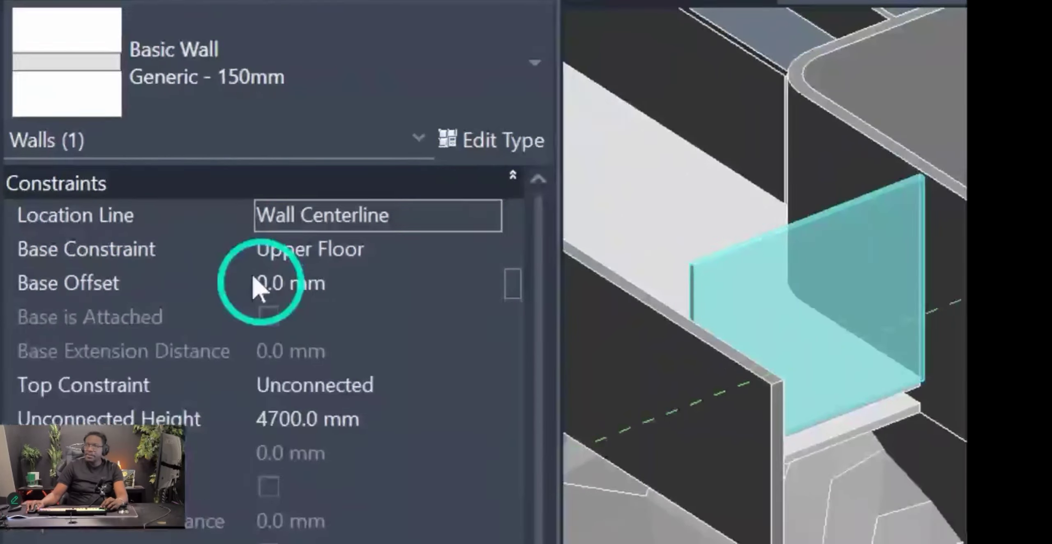
pyautogui.click(491, 258)
pyautogui.click(488, 256)
pyautogui.scroll(-1, 361, 415)
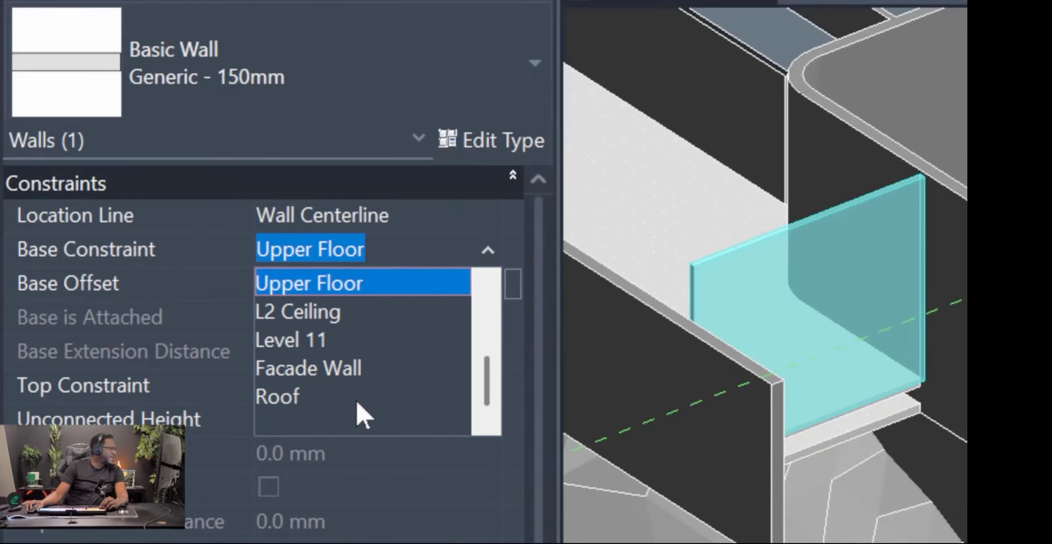
pyautogui.scroll(2, 362, 416)
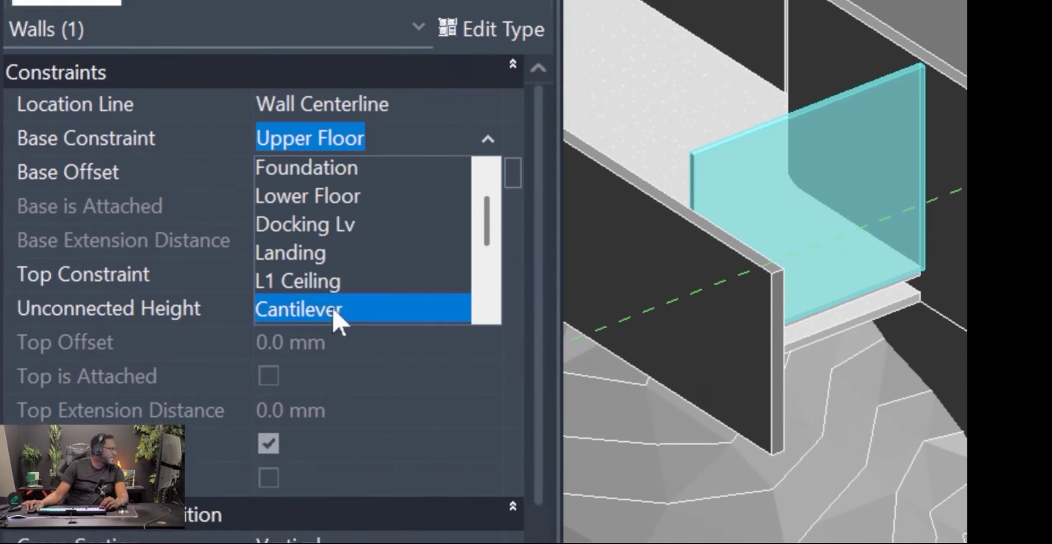
pyautogui.click(353, 425)
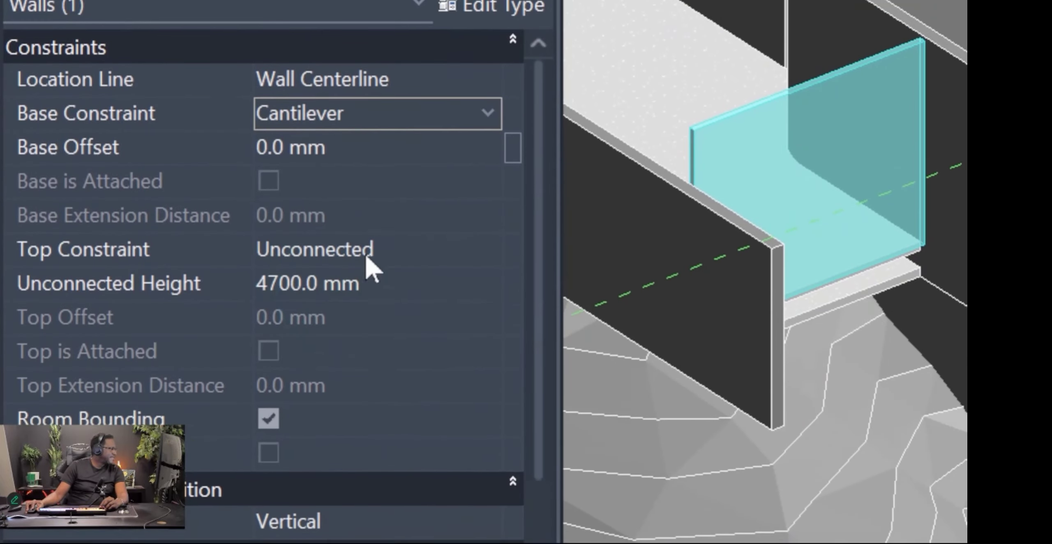
# Set the end wall's top constraint to Up to level: Upper Floor and check the closed slab end in 3D.
pyautogui.click(487, 259)
pyautogui.scroll(-4, 404, 340)
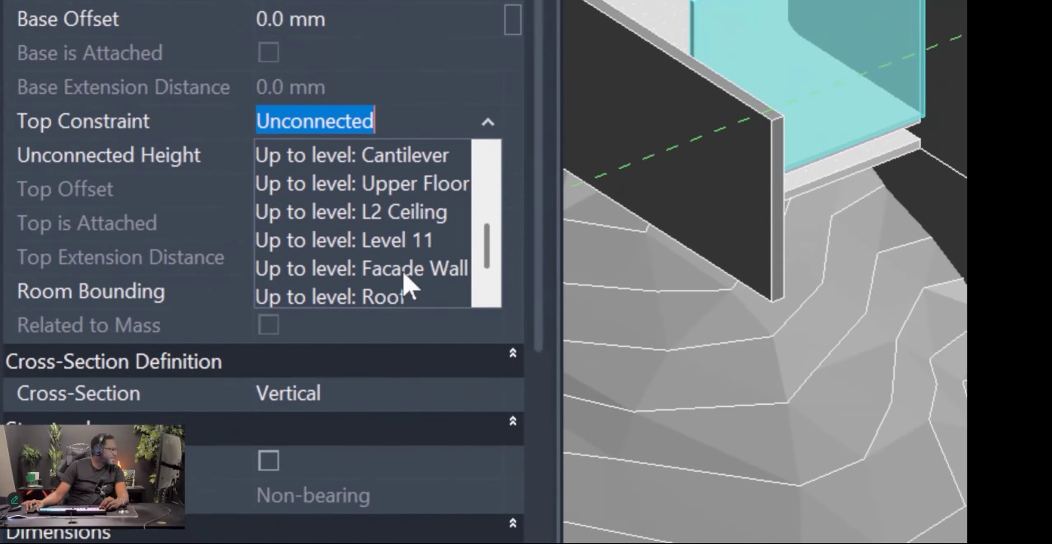
pyautogui.scroll(1, 407, 284)
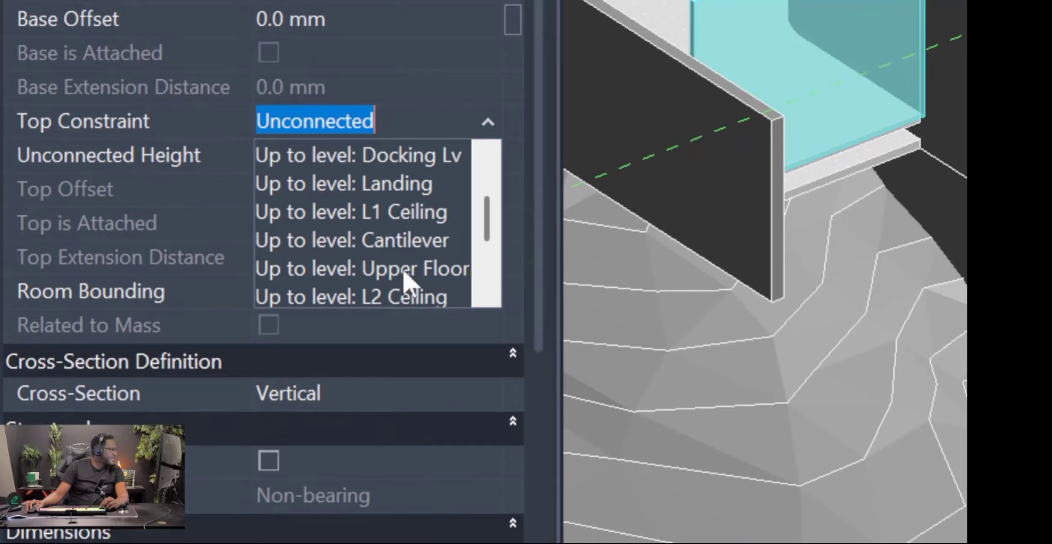
pyautogui.scroll(-1, 405, 281)
pyautogui.scroll(-1, 404, 267)
pyautogui.scroll(3, 409, 267)
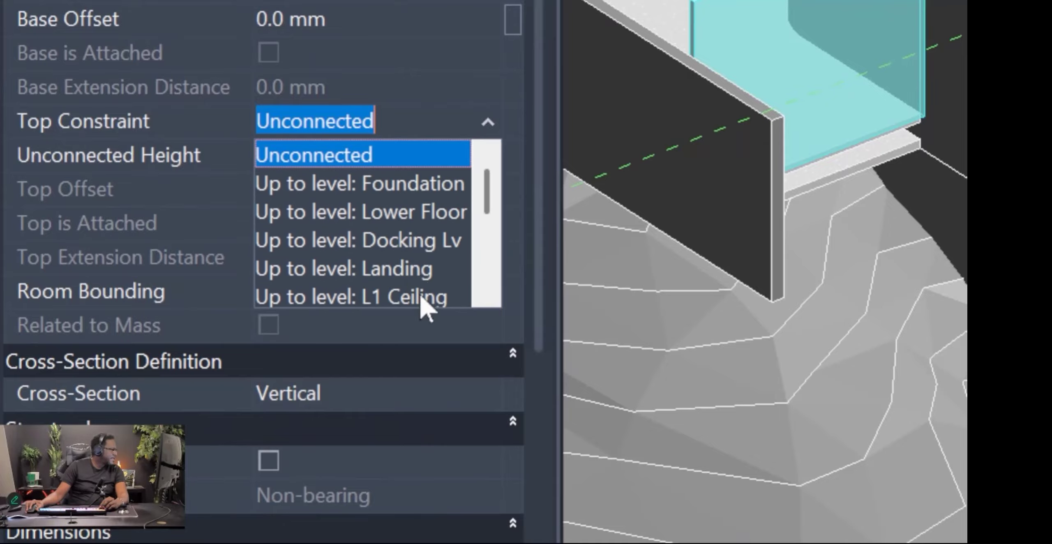
pyautogui.scroll(-1, 422, 298)
pyautogui.click(431, 274)
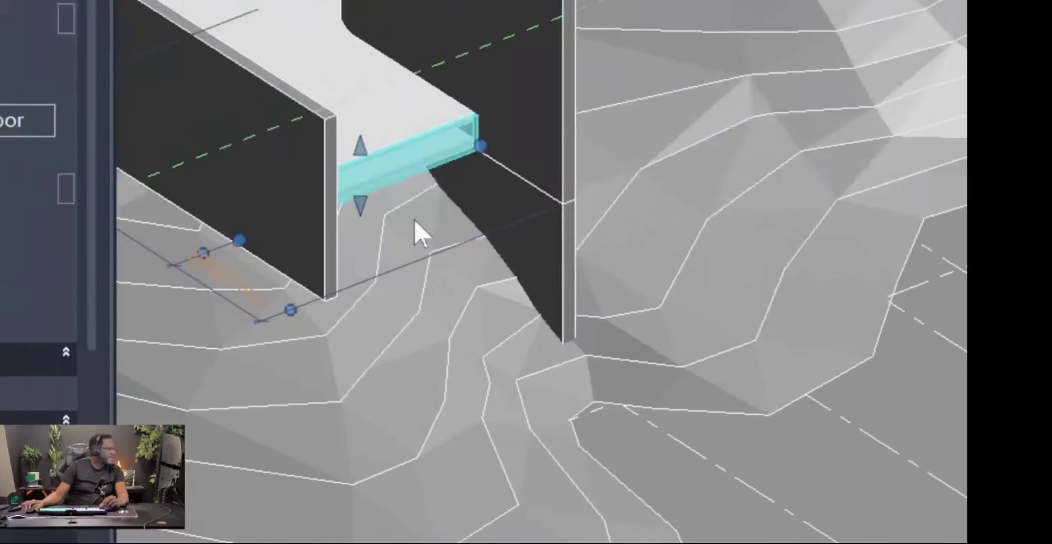
pyautogui.click(695, 274)
pyautogui.keyDown('shift'); pyautogui.moveTo(695, 275); pyautogui.dragTo(612, 252, button='middle'); pyautogui.keyUp('shift')
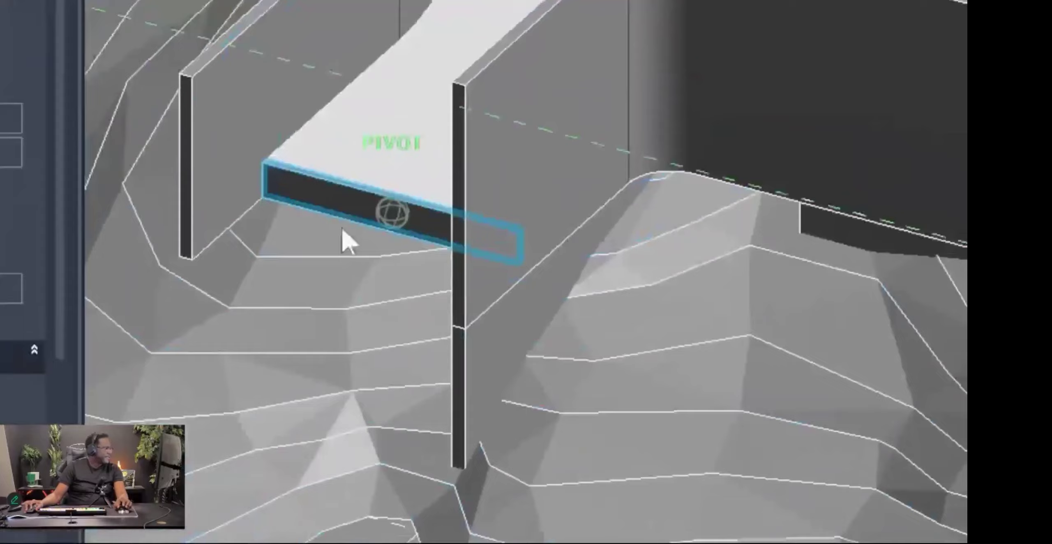
pyautogui.keyDown('shift'); pyautogui.moveTo(592, 288); pyautogui.dragTo(296, 265, button='middle'); pyautogui.keyUp('shift')
pyautogui.keyDown('shift'); pyautogui.moveTo(638, 266); pyautogui.dragTo(492, 279, button='middle'); pyautogui.keyUp('shift')
pyautogui.scroll(2, 490, 238)
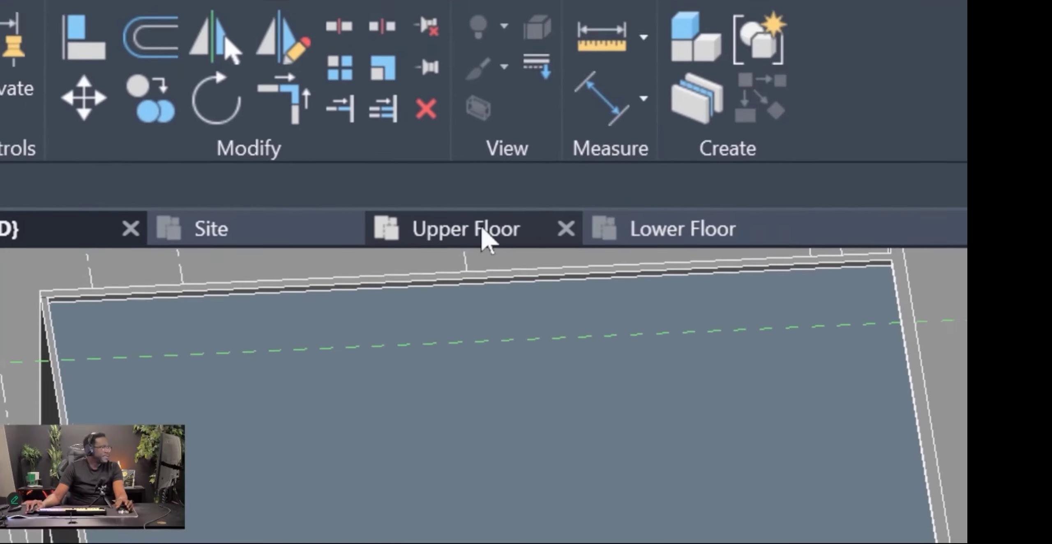
# Open the annotation visibility overrides of the Architectural Plan view template from the Upper Floor plan.
pyautogui.click(485, 232)
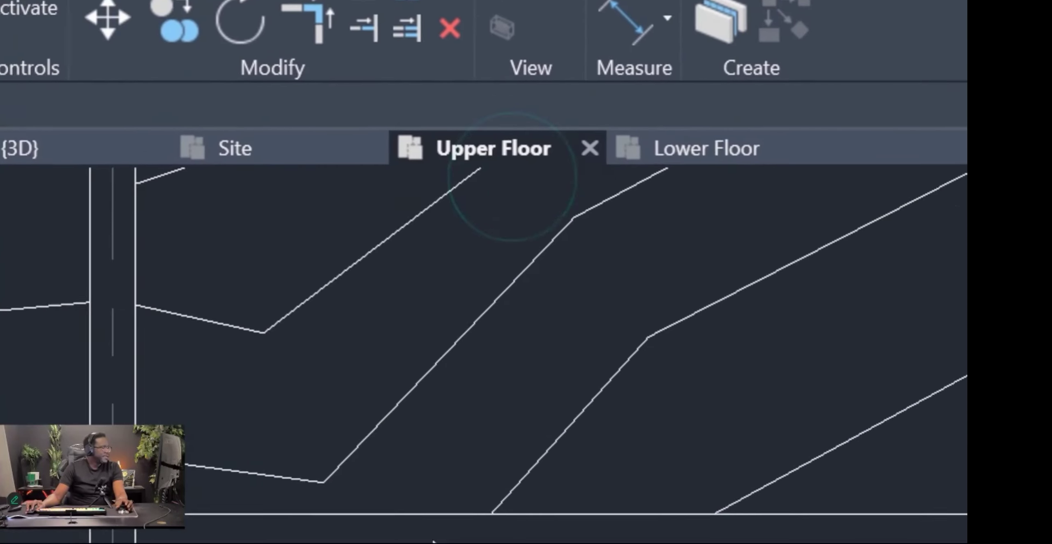
pyautogui.click(486, 407)
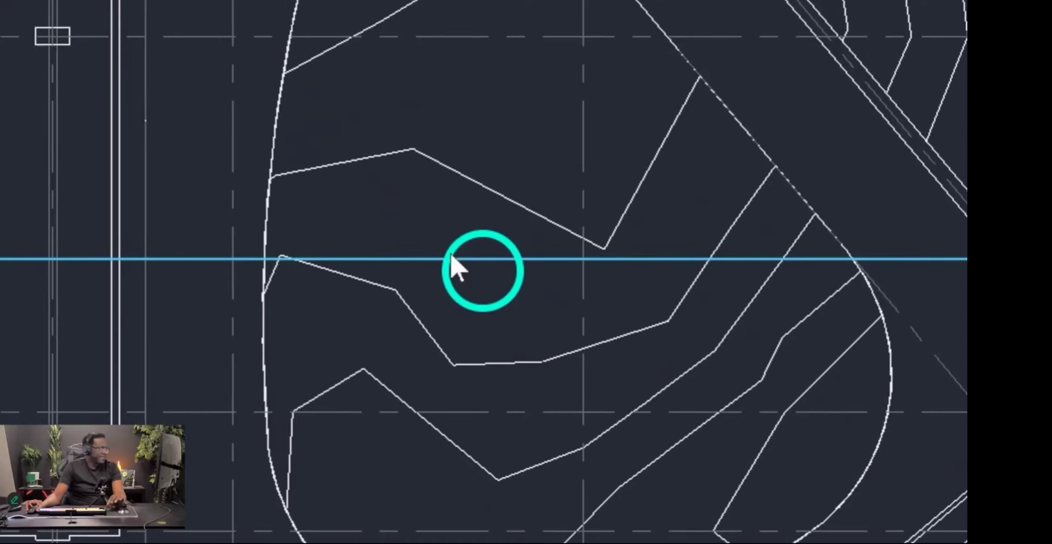
pyautogui.scroll(-1, 481, 335)
pyautogui.scroll(-3, 473, 288)
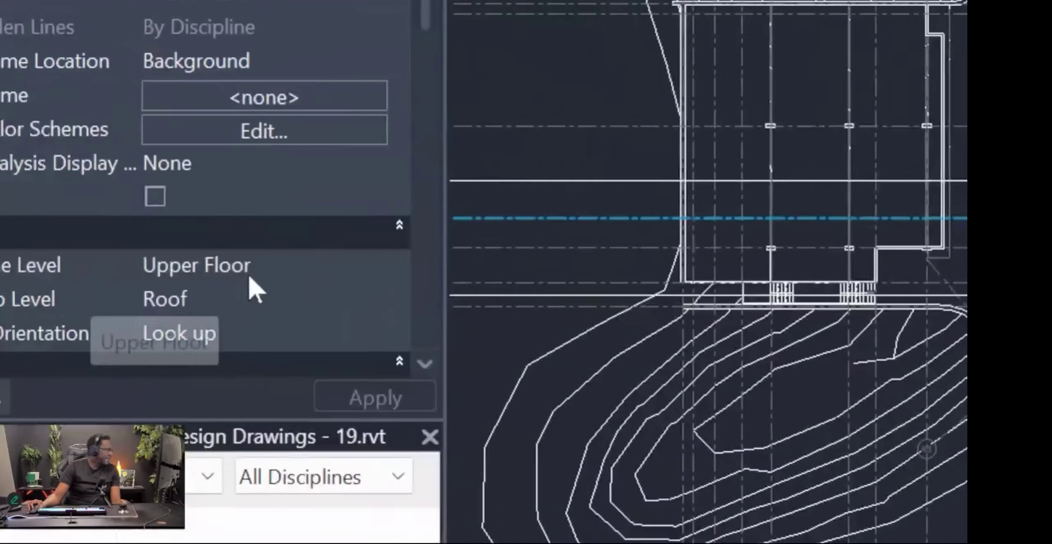
pyautogui.scroll(-5, 249, 284)
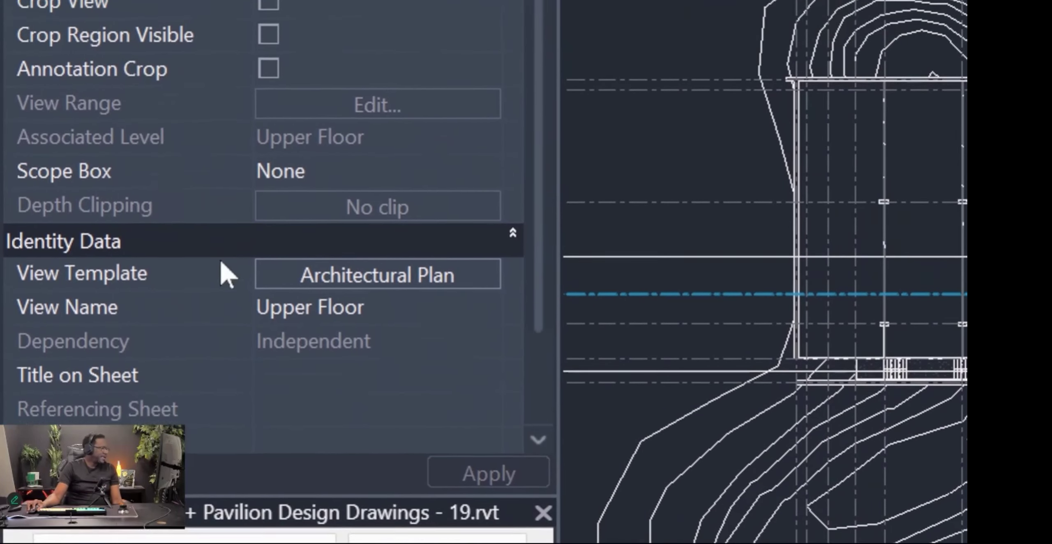
pyautogui.click(361, 283)
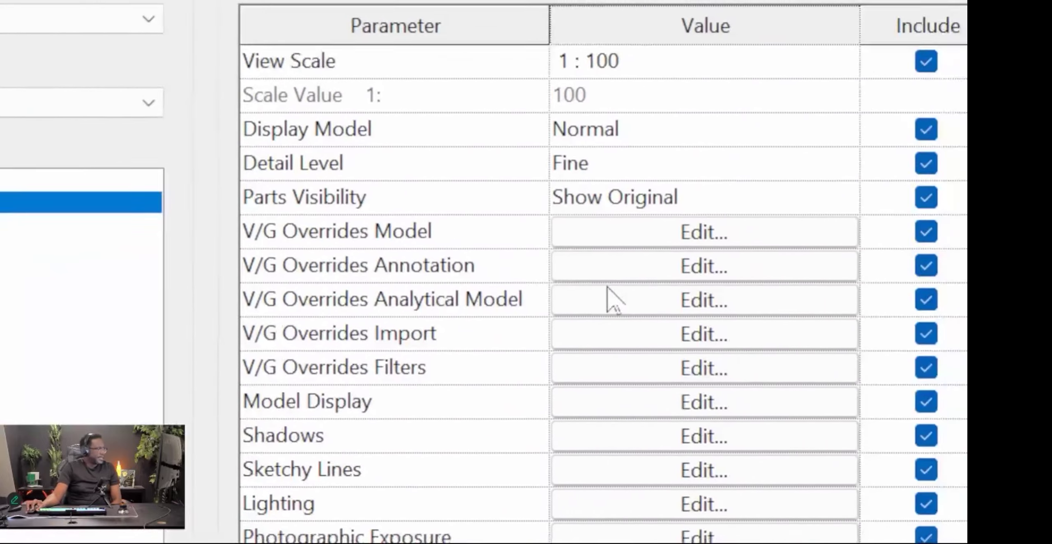
pyautogui.click(781, 277)
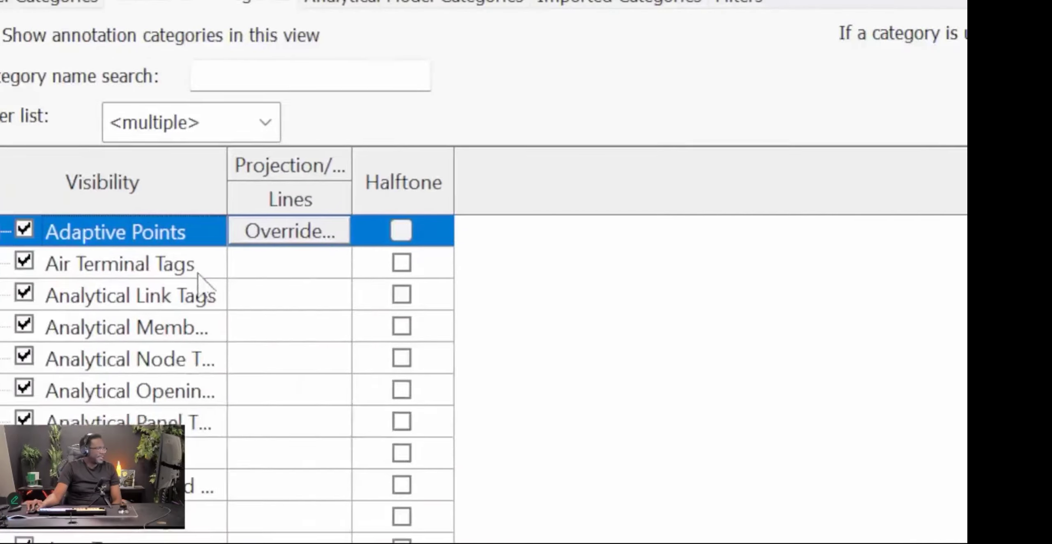
# Set the Sections annotation category to halftone and apply the view template change.
pyautogui.click(499, 337)
pyautogui.write('se')
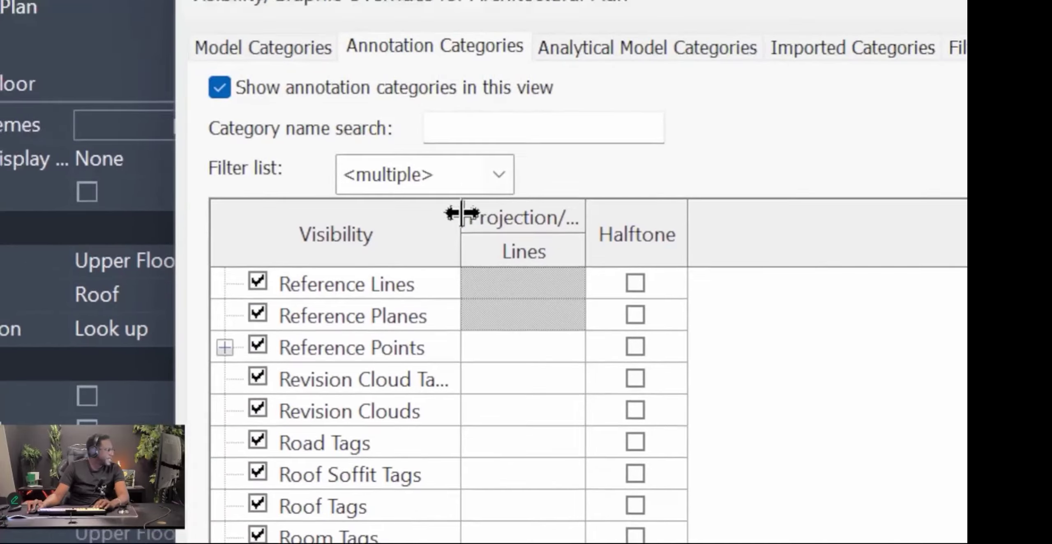
pyautogui.moveTo(462, 213); pyautogui.dragTo(603, 213)
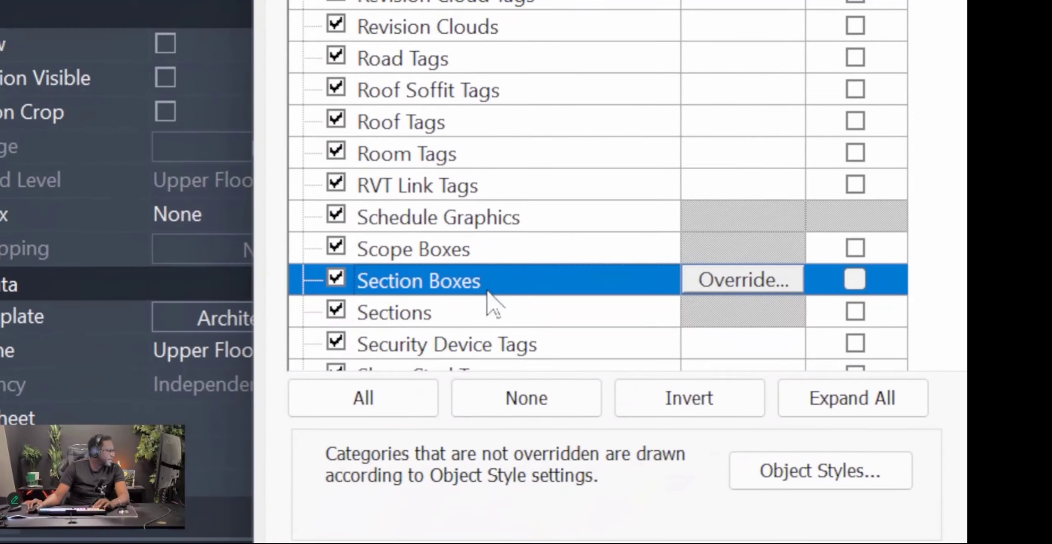
pyautogui.scroll(-1, 487, 291)
pyautogui.click(543, 279)
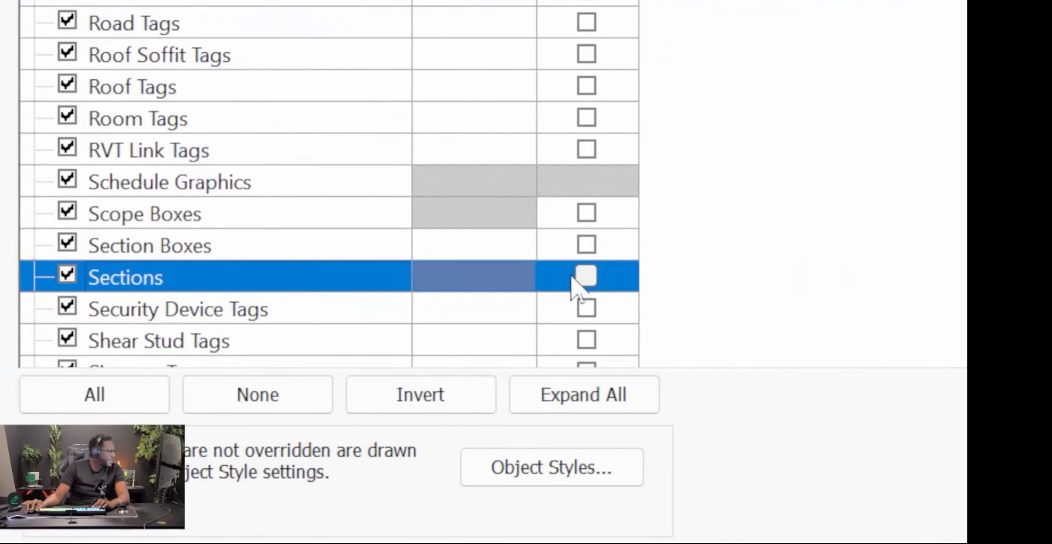
pyautogui.click(855, 278)
pyautogui.click(723, 540)
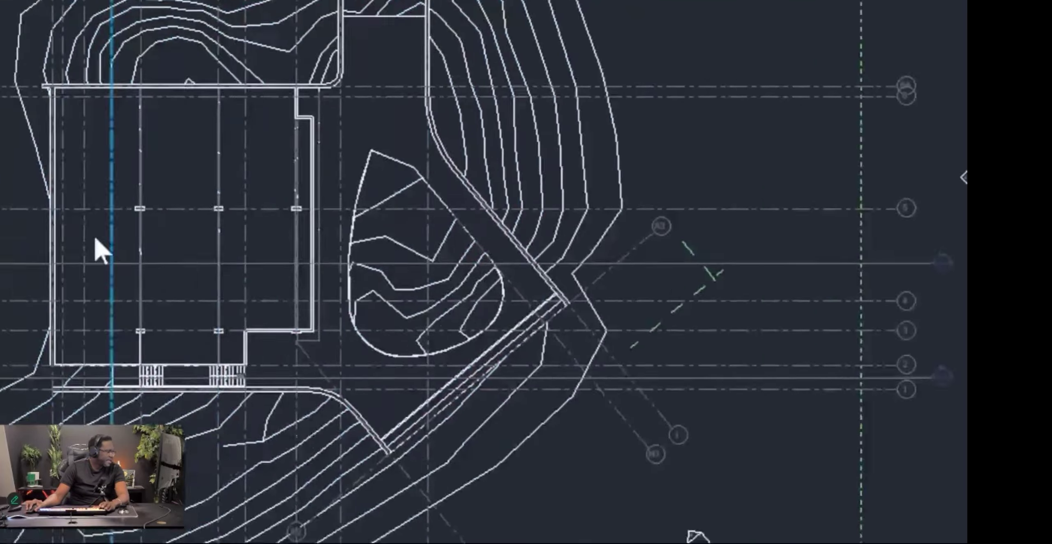
# Examine the curved terrain area between the main building and the angled walls in the Upper Floor plan.
pyautogui.scroll(3, 409, 277)
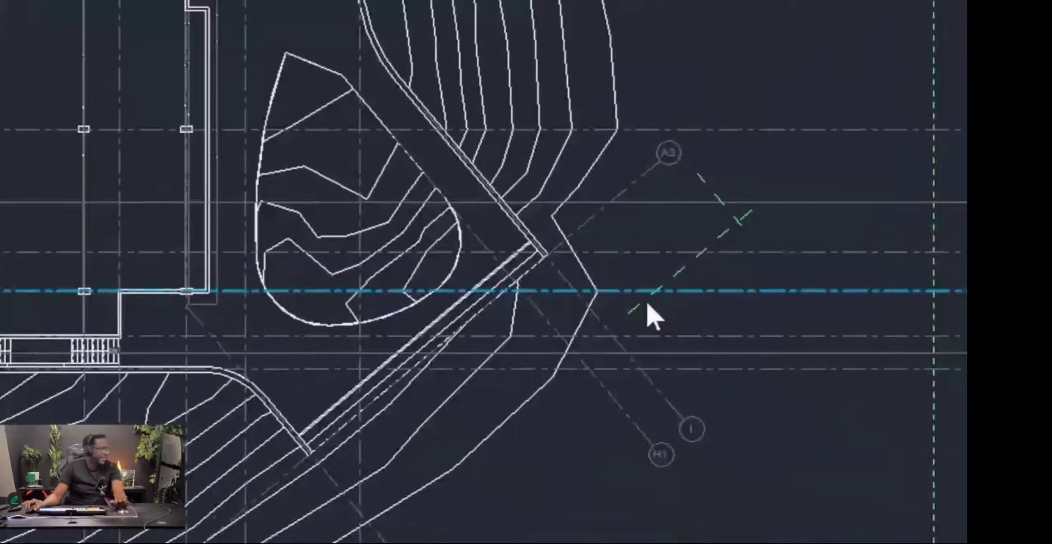
pyautogui.scroll(5, 95, 109)
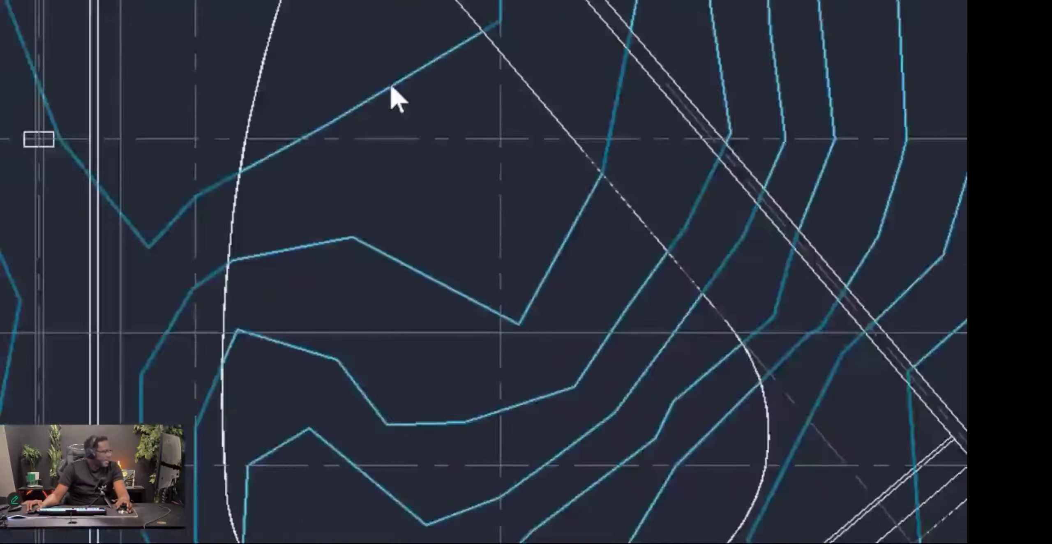
pyautogui.click(456, 330)
pyautogui.scroll(-4, 456, 330)
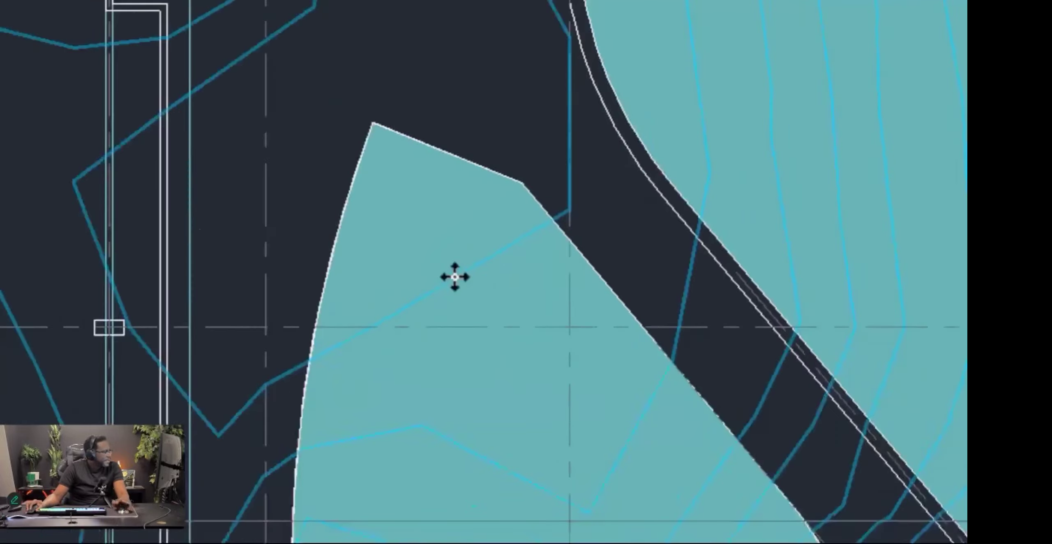
pyautogui.press('Escape')
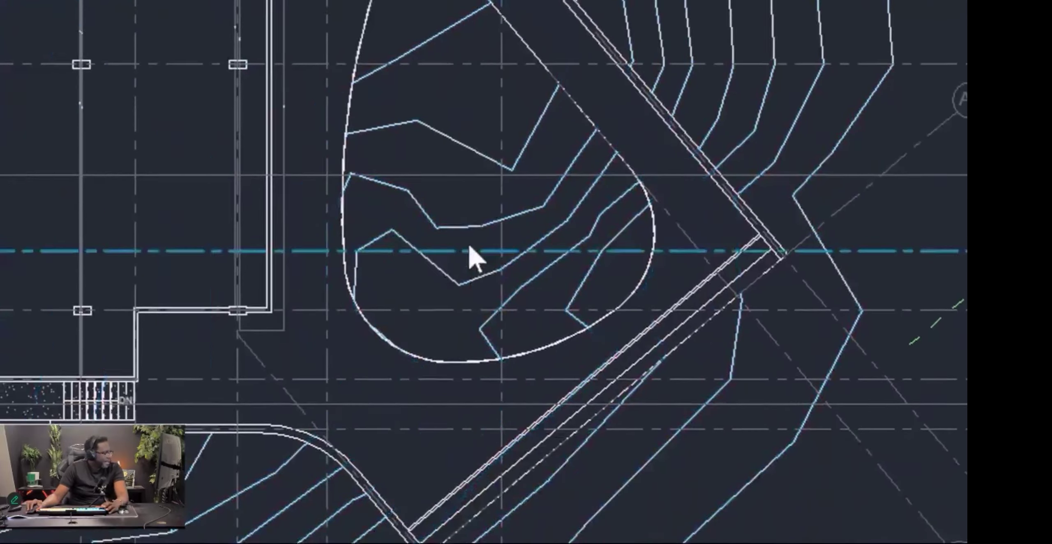
pyautogui.scroll(3, 328, 177)
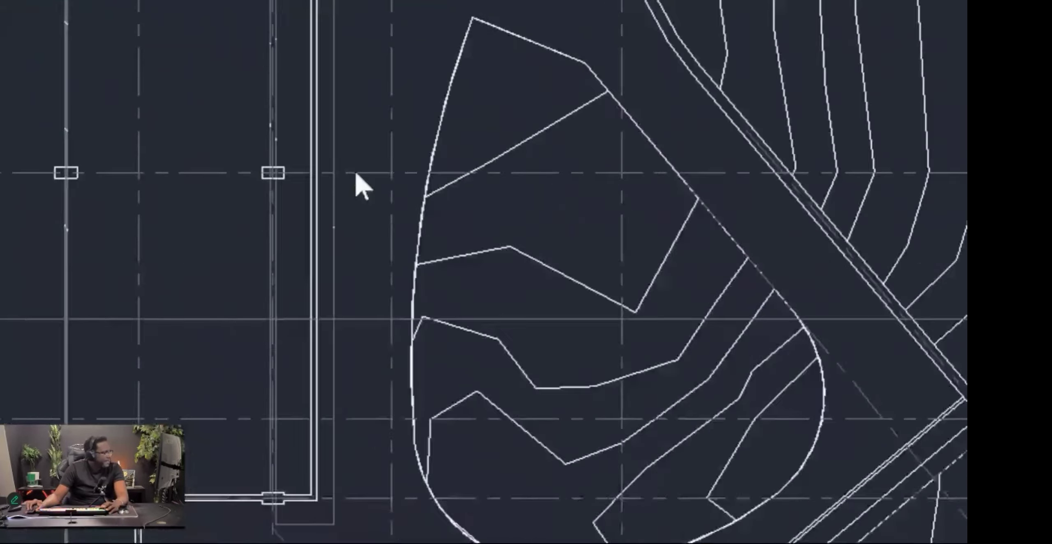
pyautogui.scroll(4, 505, 131)
pyautogui.scroll(-5, 506, 126)
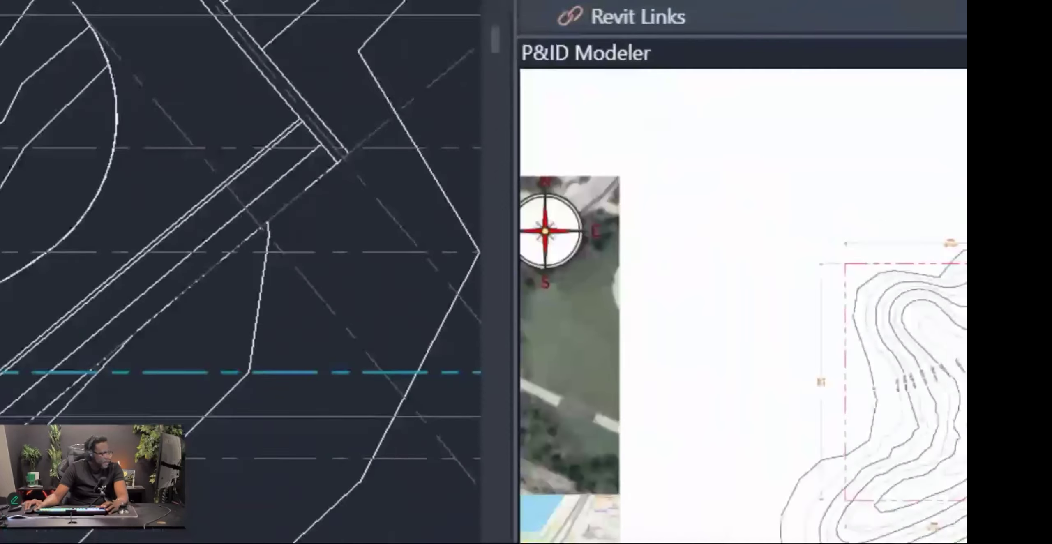
# Examine the curved stair around the courtyard and the stepped angled walkway on the Upper Floor reference drawing.
pyautogui.scroll(-6, 477, 394)
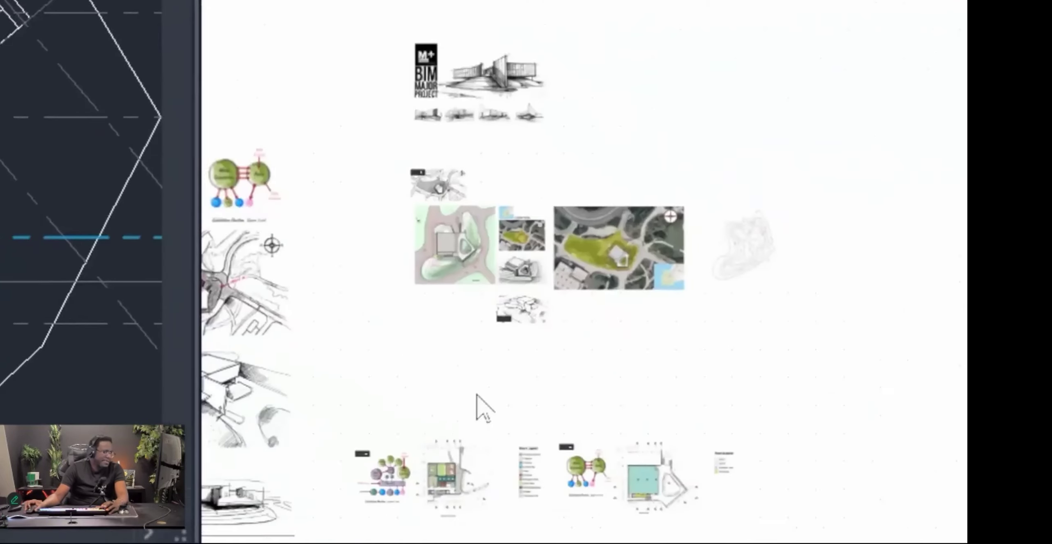
pyautogui.moveTo(617, 513); pyautogui.dragTo(685, 358, button='middle')
pyautogui.scroll(3, 748, 356)
pyautogui.moveTo(551, 13); pyautogui.dragTo(532, 212, button='middle')
pyautogui.scroll(9, 530, 197)
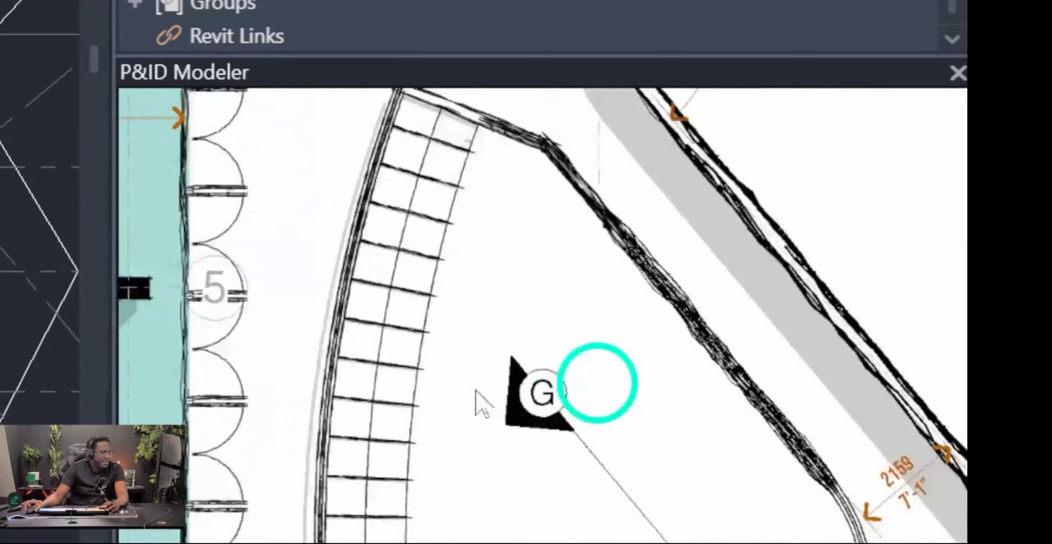
pyautogui.scroll(-2, 452, 374)
pyautogui.scroll(-2, 376, 169)
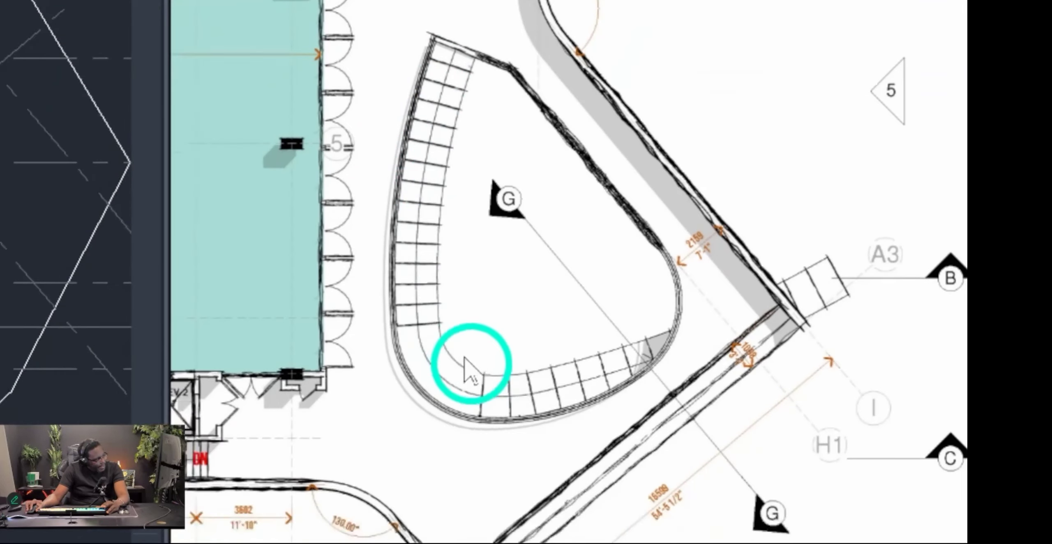
pyautogui.scroll(4, 465, 538)
pyautogui.scroll(-5, 460, 269)
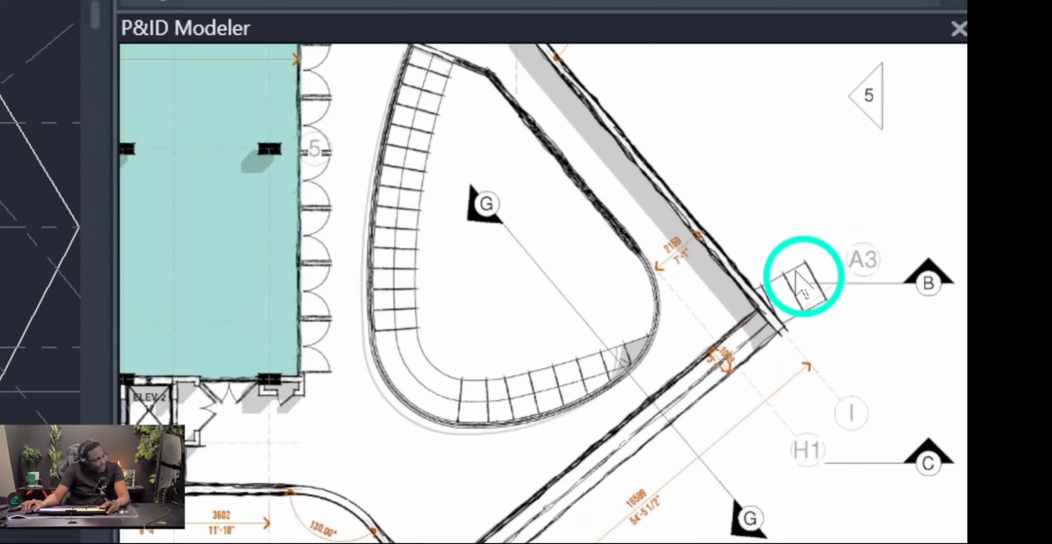
pyautogui.scroll(-6, 617, 213)
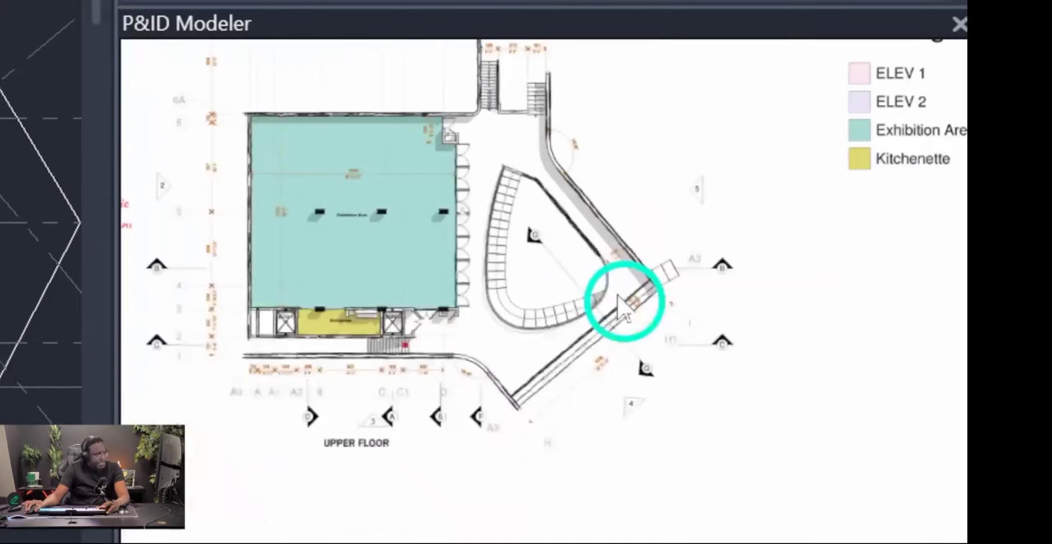
pyautogui.scroll(5, 641, 306)
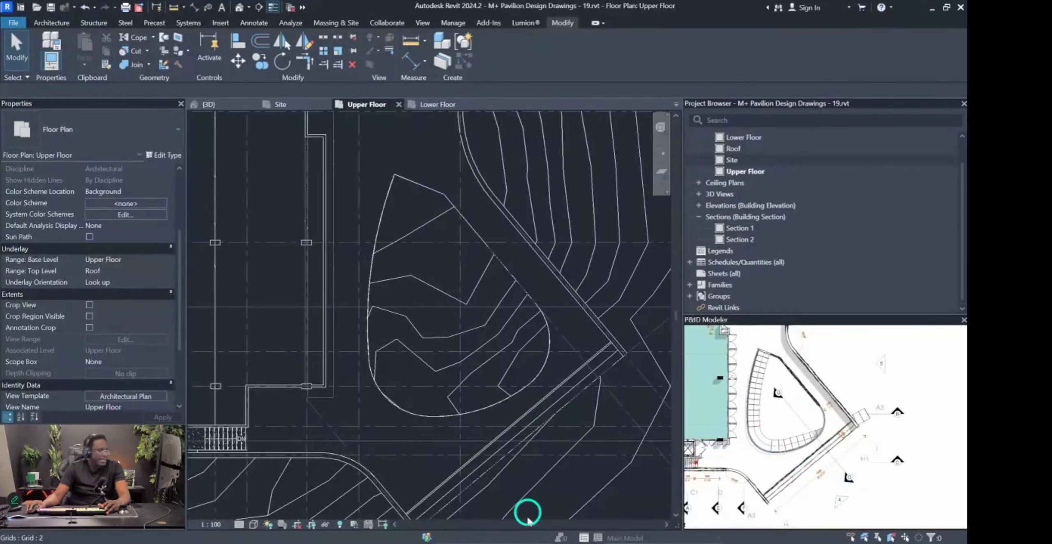
# Examine the numbered treads at the foot of the stair on the reference drawing.
pyautogui.scroll(-3, 796, 419)
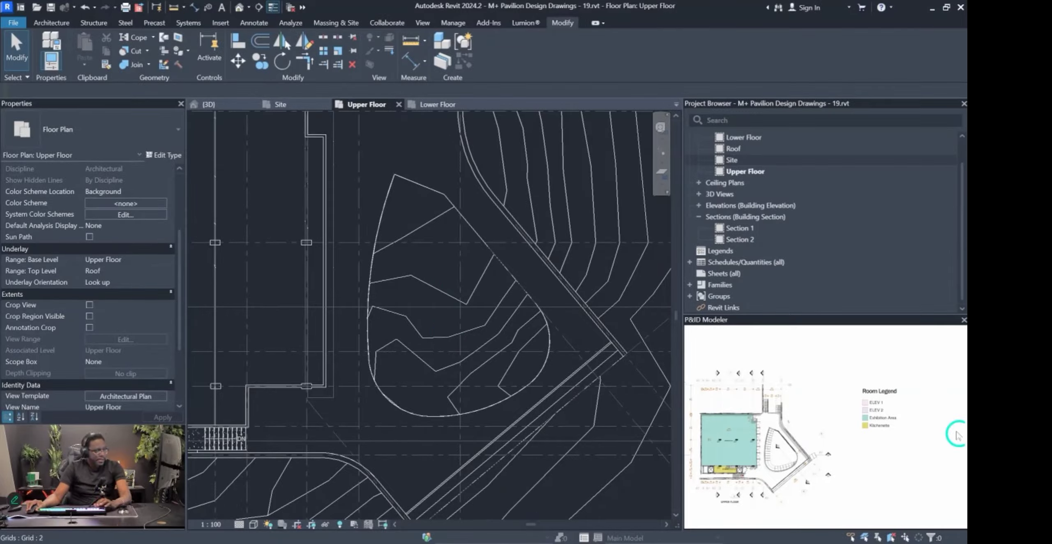
pyautogui.scroll(-2, 885, 398)
pyautogui.scroll(5, 810, 467)
pyautogui.scroll(5, 827, 425)
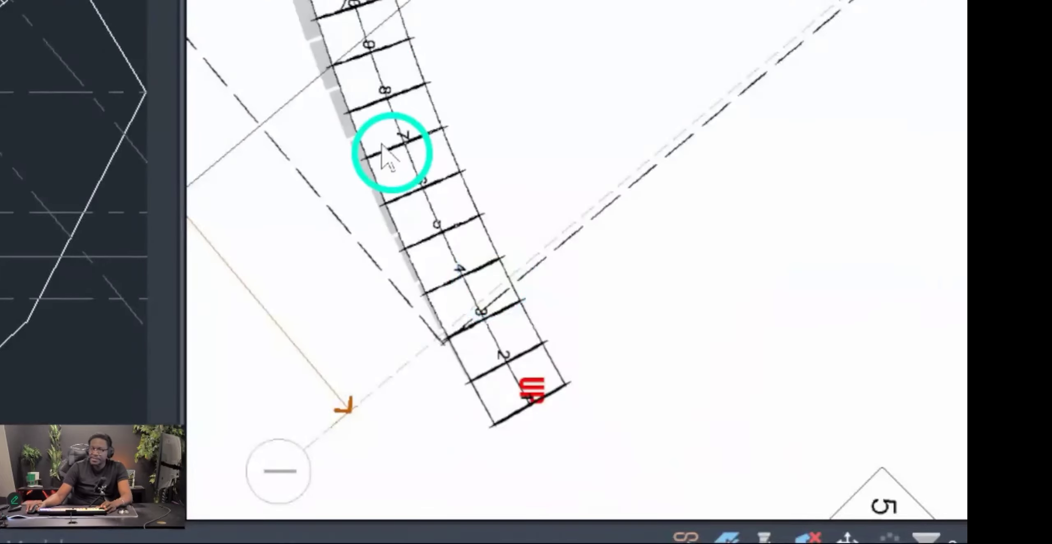
# Follow the numbered treads from the foot of the stair around the curve up to tread 31 on the reference drawing.
pyautogui.moveTo(475, 271); pyautogui.dragTo(504, 489, button='middle')
pyautogui.moveTo(610, 152); pyautogui.dragTo(488, 319, button='middle')
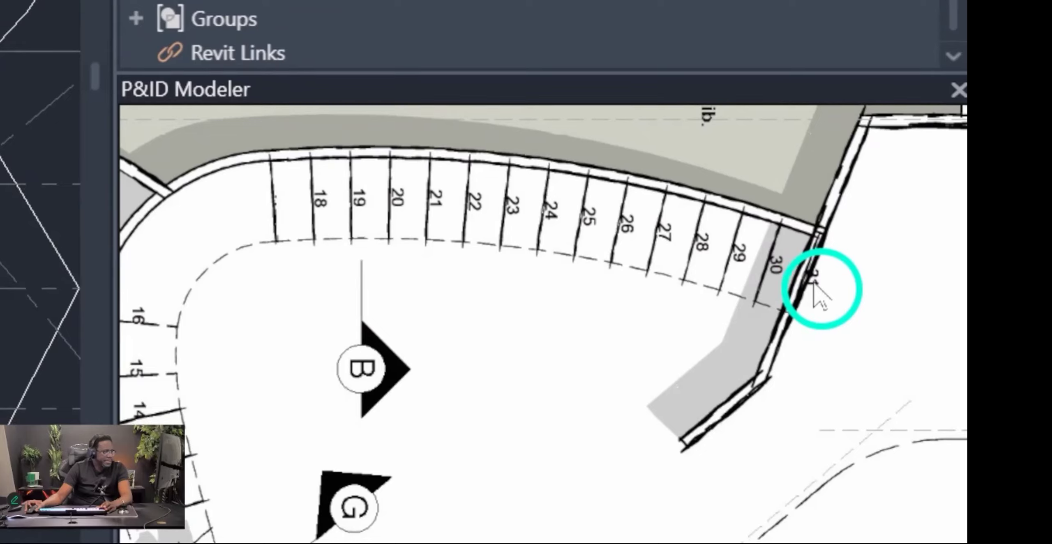
pyautogui.scroll(4, 900, 289)
pyautogui.scroll(-6, 789, 247)
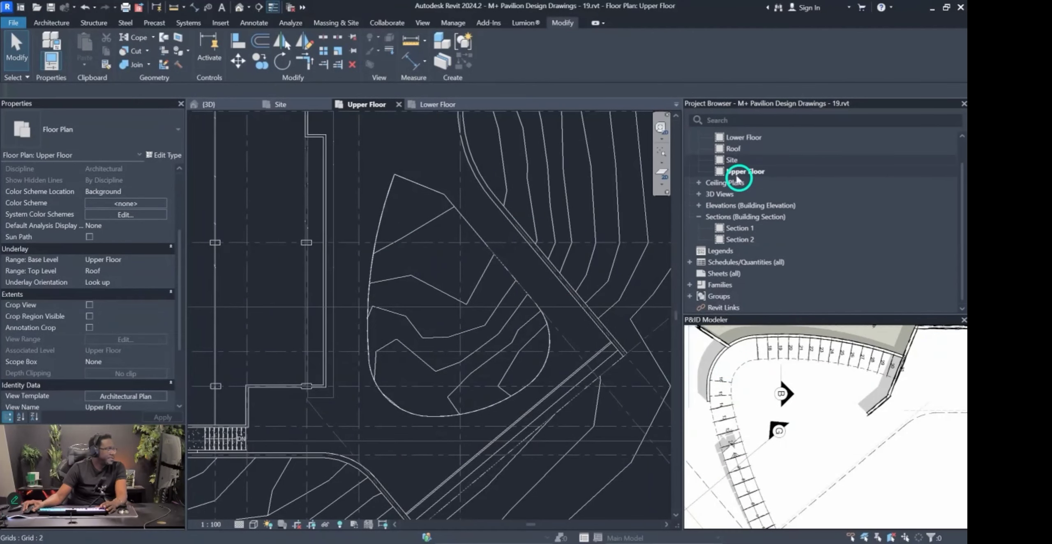
# Open the Lower Floor plan at the curved courtyard wall.
pyautogui.scroll(2, 744, 169)
pyautogui.doubleClick(745, 160)
pyautogui.scroll(5, 404, 341)
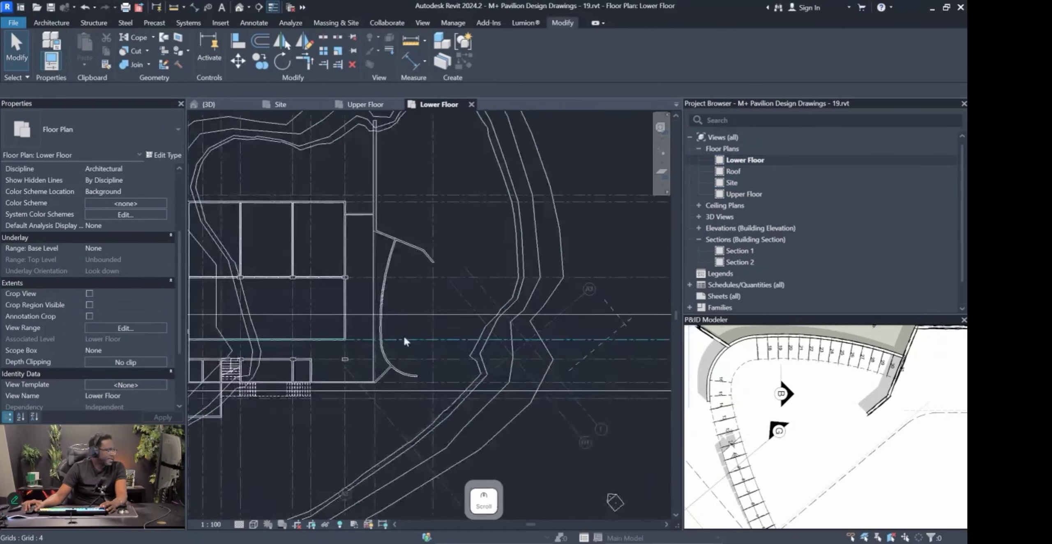
pyautogui.scroll(2, 404, 341)
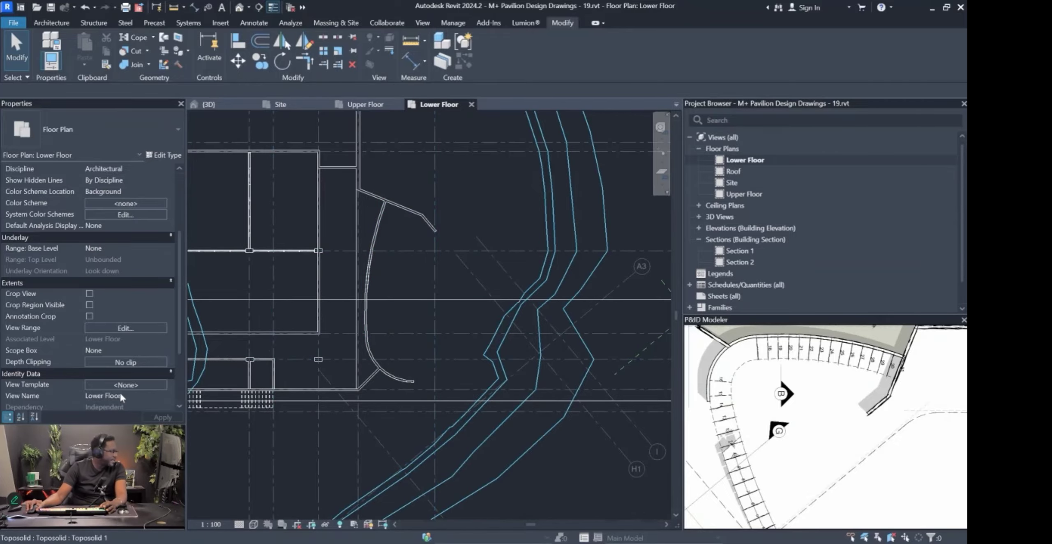
# Assign the Architectural Plan view template to the Lower Floor plan.
pyautogui.scroll(-2, 120, 392)
pyautogui.click(132, 351)
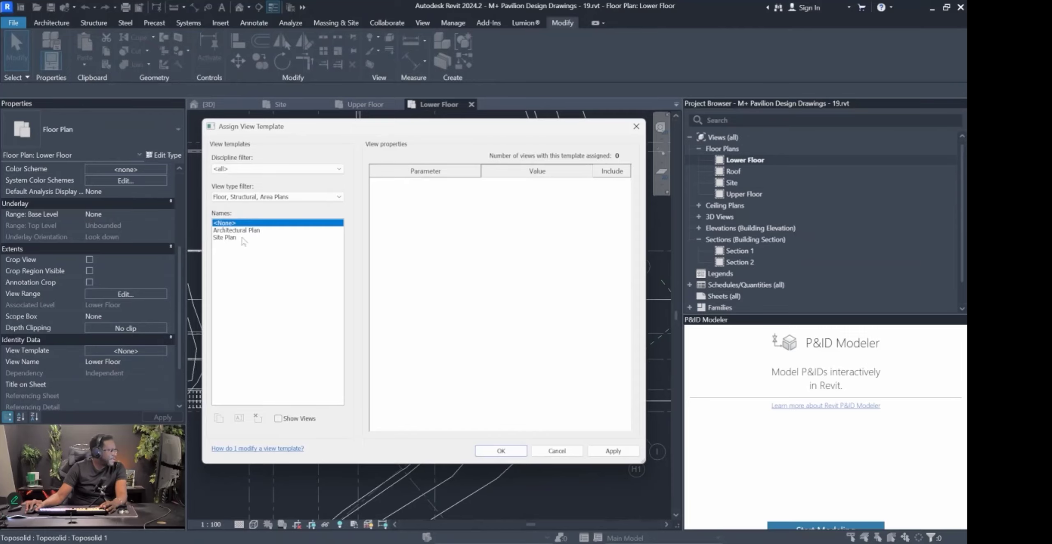
pyautogui.click(230, 230)
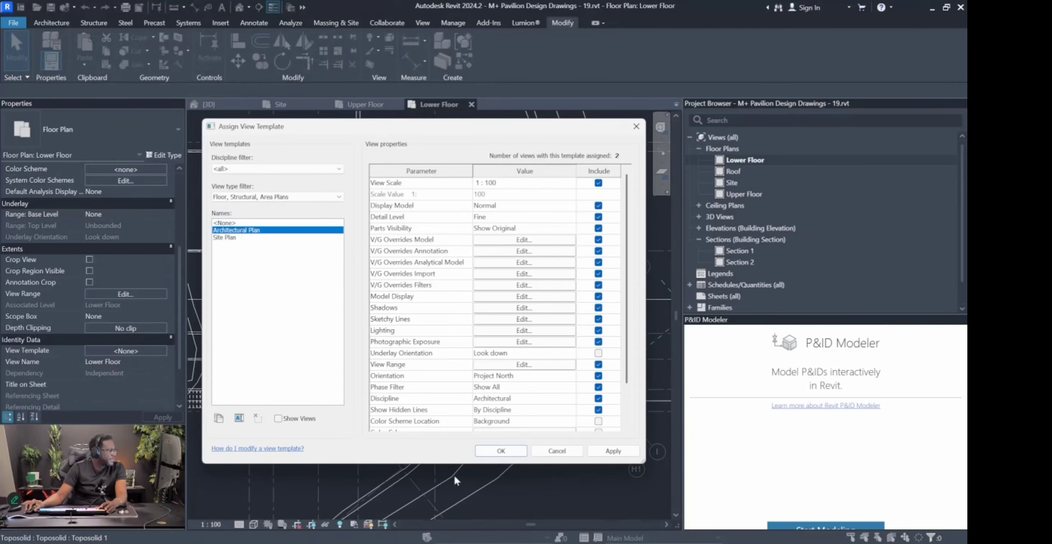
pyautogui.click(501, 450)
pyautogui.scroll(-2, 637, 481)
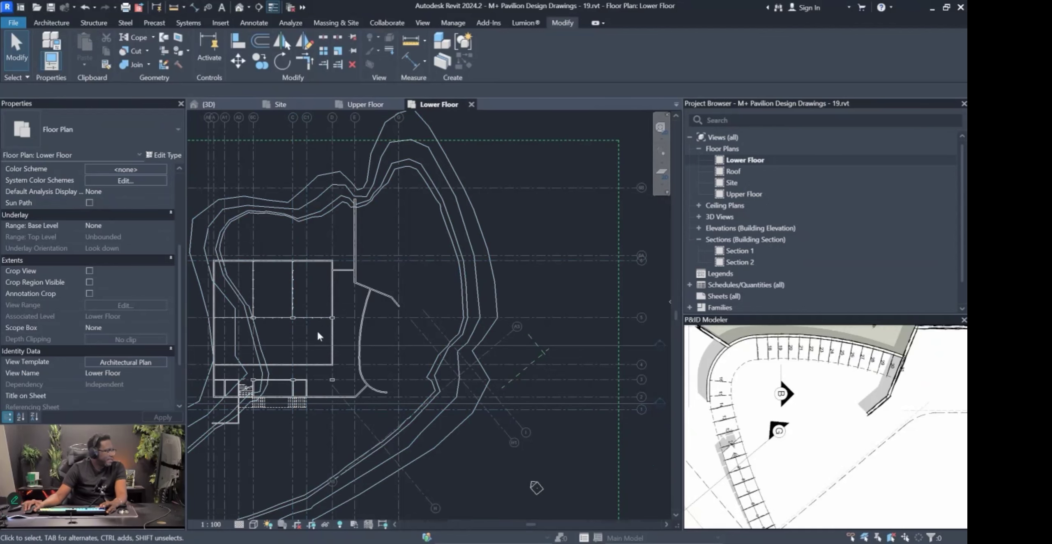
pyautogui.scroll(3, 396, 416)
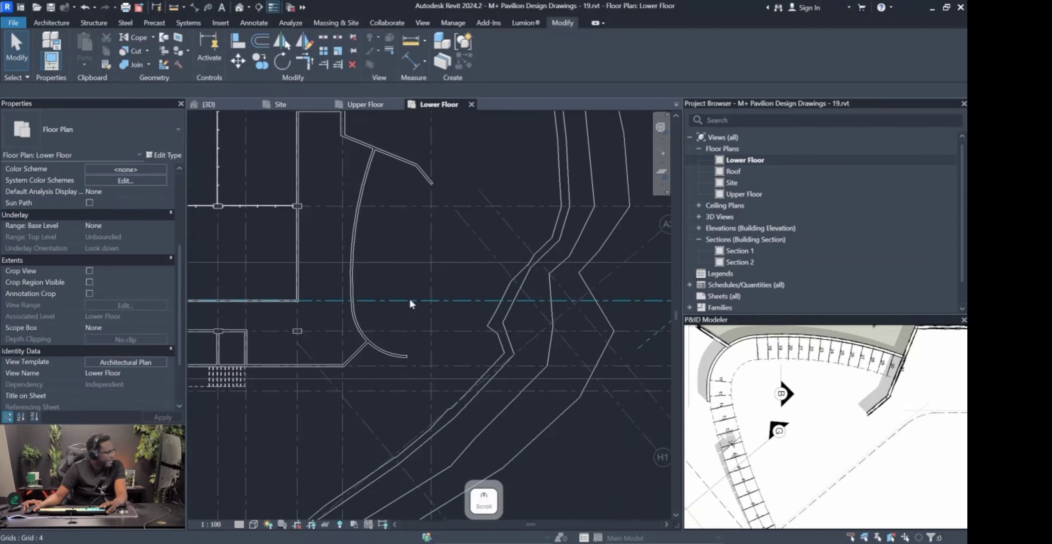
pyautogui.moveTo(411, 303); pyautogui.dragTo(404, 360, button='middle')
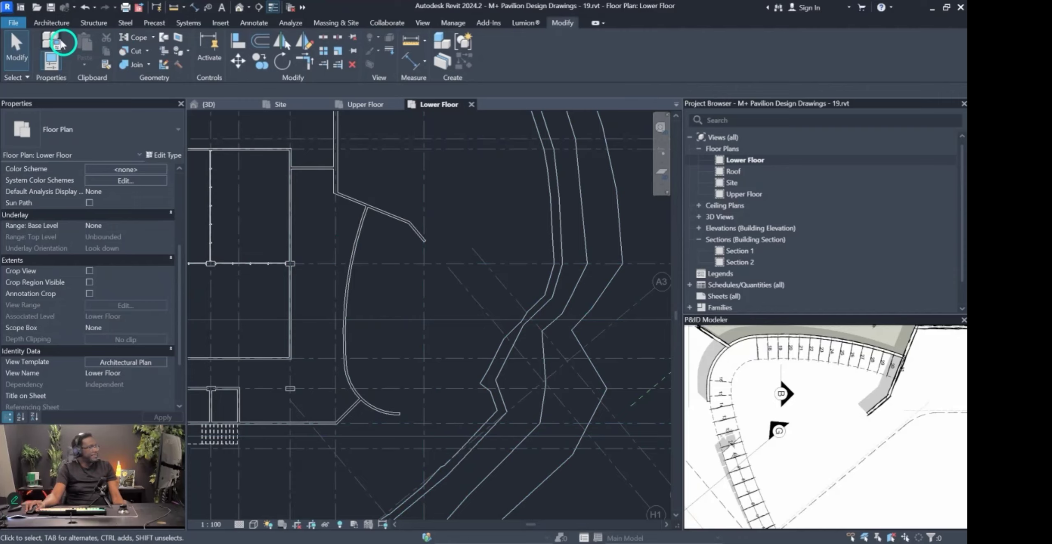
pyautogui.click(55, 24)
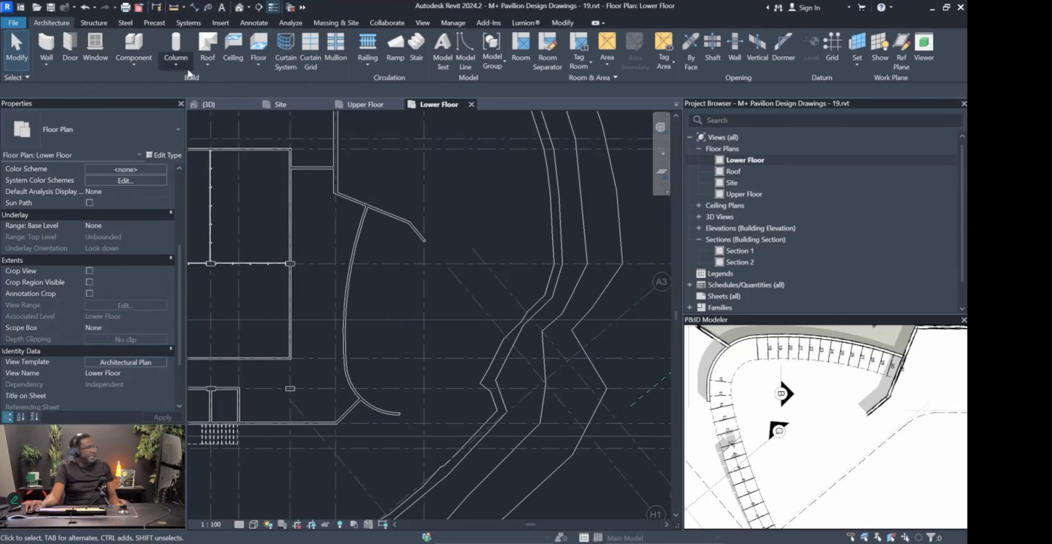
pyautogui.press('Pause')
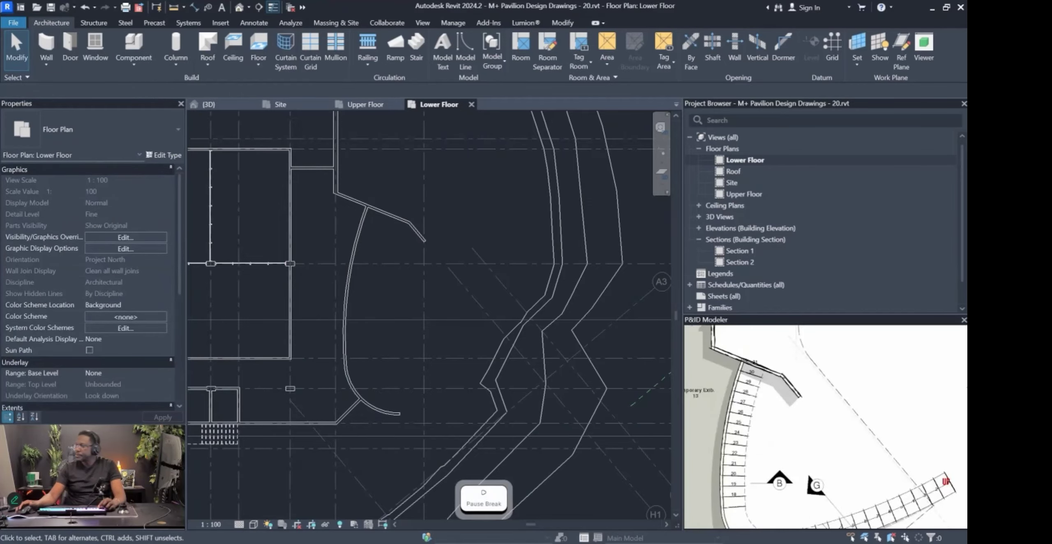
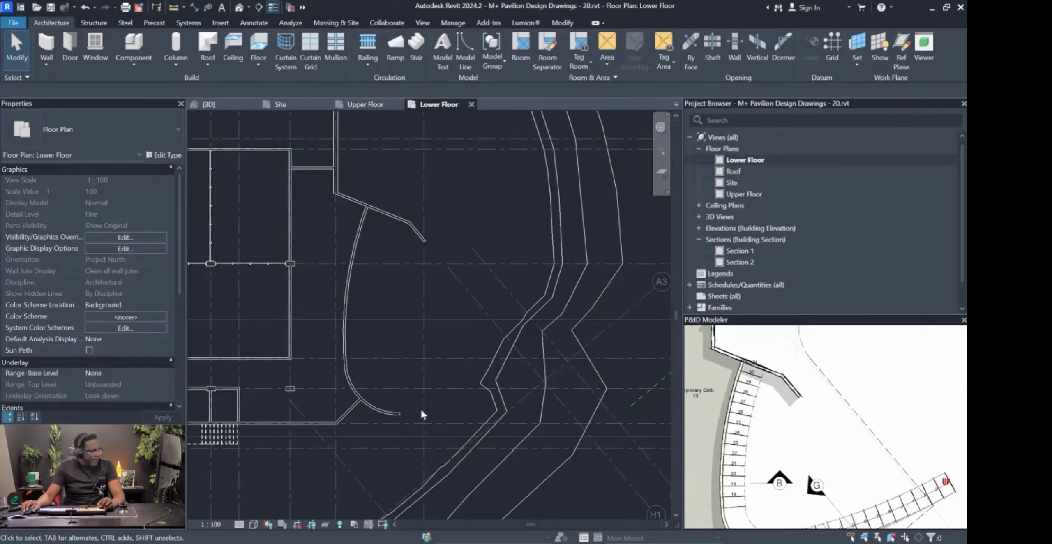
# Examine the full run of the curved courtyard stair on the reference floor plan.
pyautogui.scroll(-2, 805, 398)
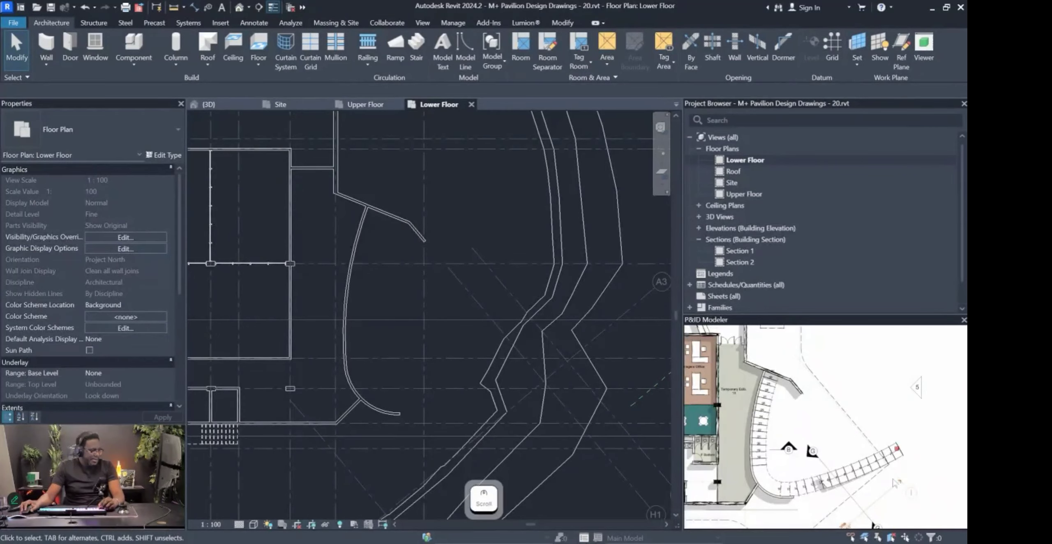
pyautogui.scroll(2, 850, 472)
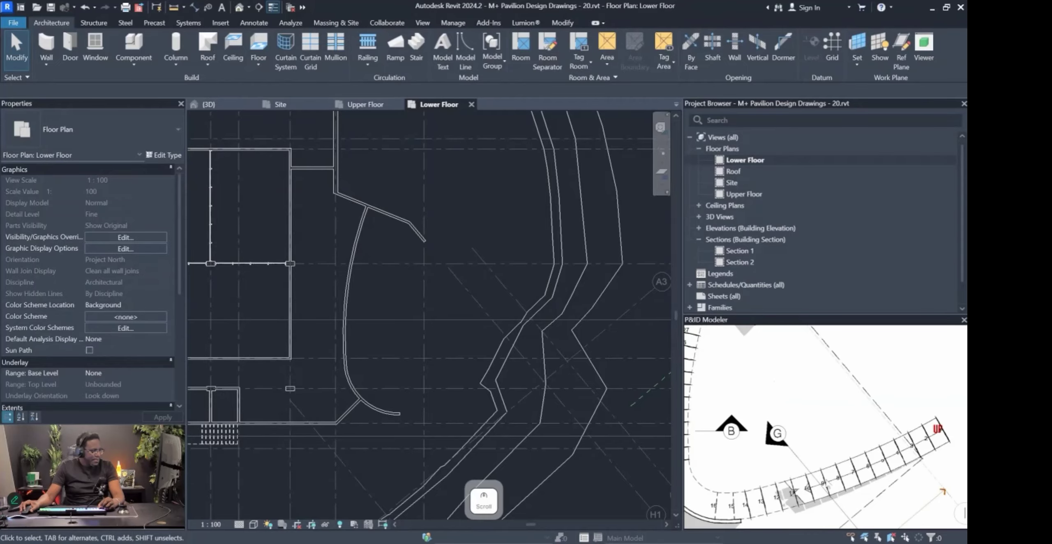
pyautogui.scroll(-1, 825, 427)
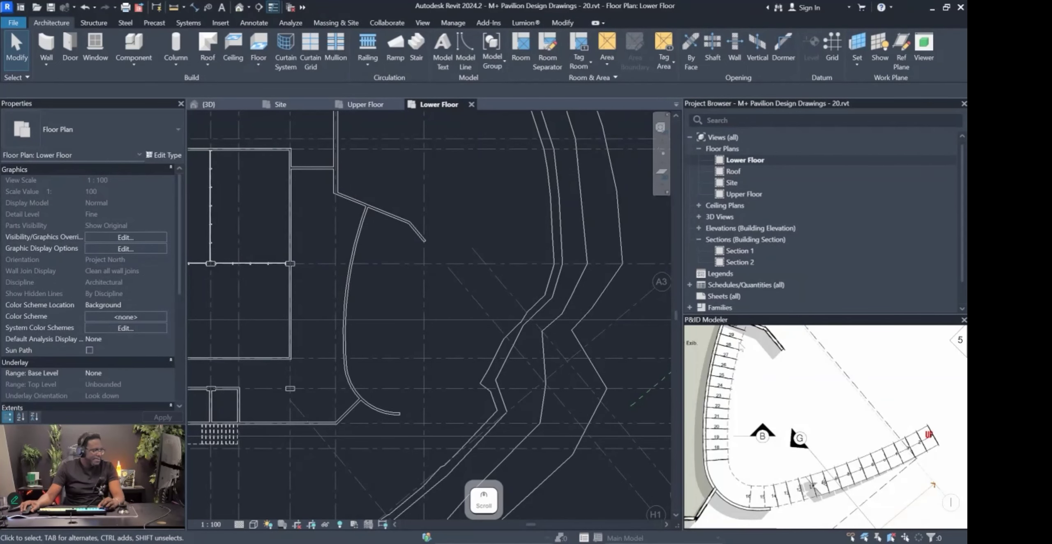
# Find the stair opening sketch in the reference drawings and examine the end of the stair beside grid A3.
pyautogui.scroll(-12, 803, 414)
pyautogui.moveTo(850, 495); pyautogui.dragTo(754, 417, button='middle')
pyautogui.moveTo(808, 475)
pyautogui.mouseDown(button='middle')
pyautogui.moveTo(794, 398)
pyautogui.moveTo(835, 356)
pyautogui.mouseUp(button='middle')
pyautogui.scroll(7, 756, 468)
pyautogui.scroll(3, 720, 401)
pyautogui.moveTo(721, 397); pyautogui.dragTo(725, 501, button='middle')
pyautogui.scroll(5, 924, 435)
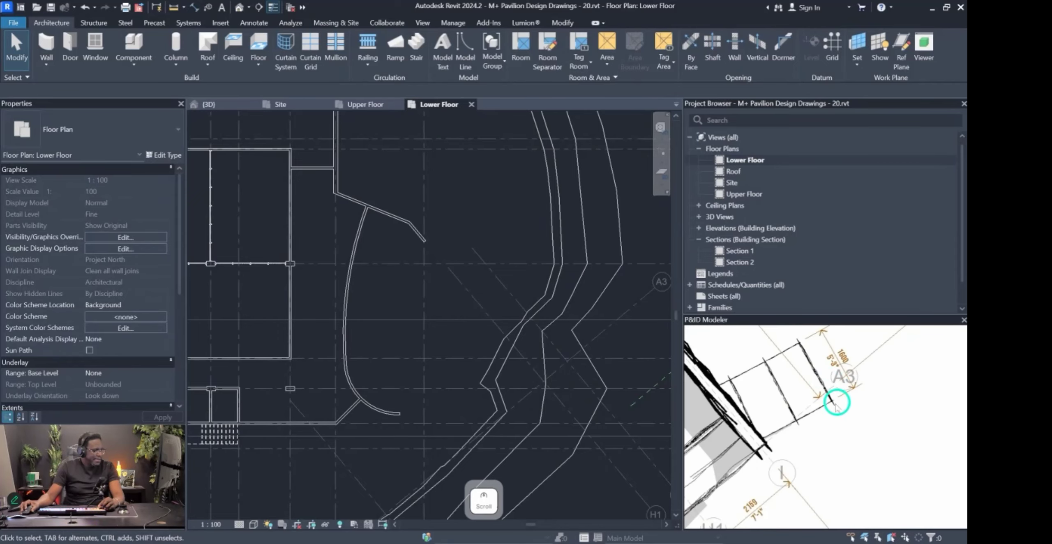
pyautogui.scroll(-5, 834, 419)
pyautogui.scroll(5, 763, 367)
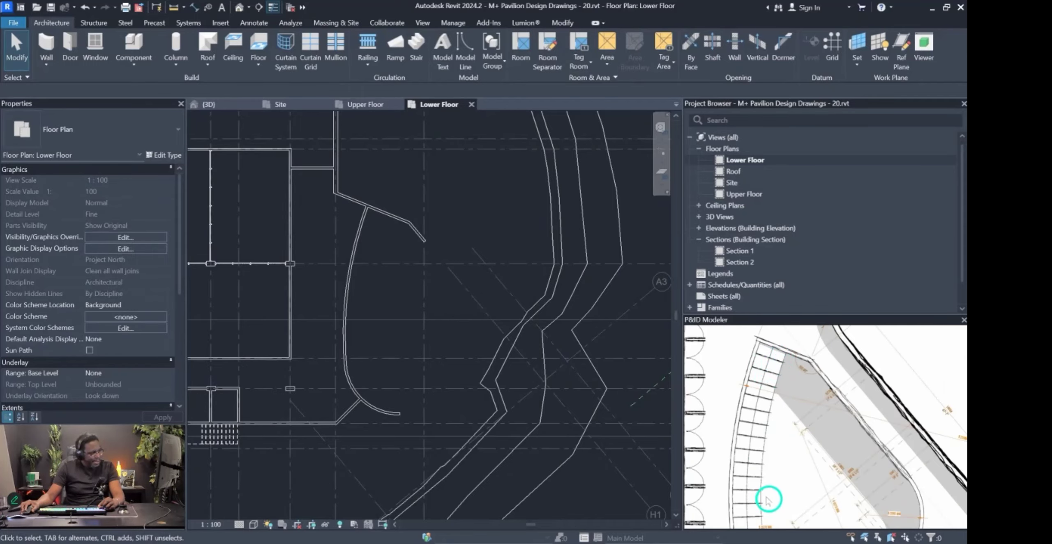
# Follow the stair's curve around the opening on the sketch and compare it with the curved wall in the Lower Floor plan.
pyautogui.moveTo(766, 500); pyautogui.dragTo(776, 447, button='middle')
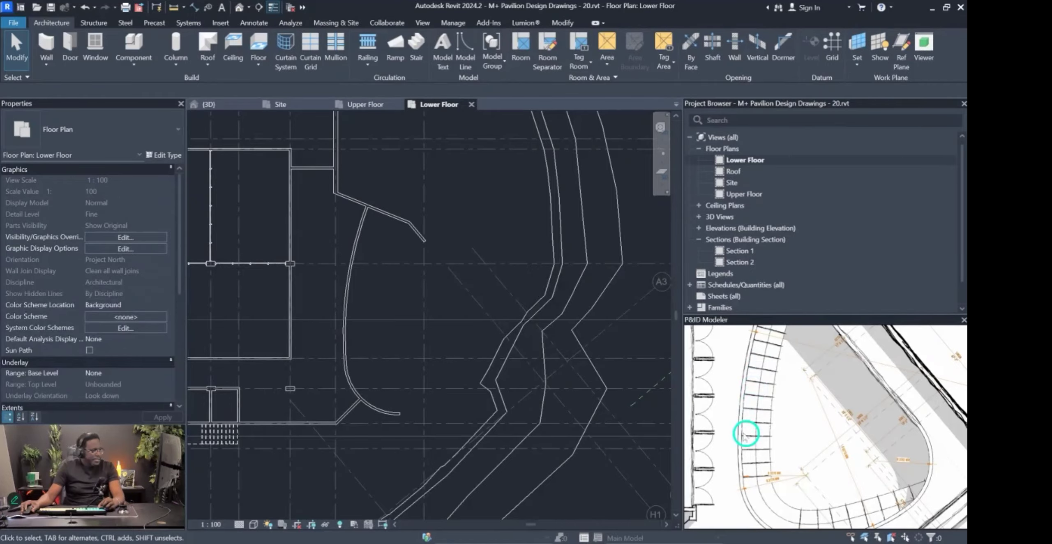
pyautogui.moveTo(804, 495); pyautogui.dragTo(757, 404, button='middle')
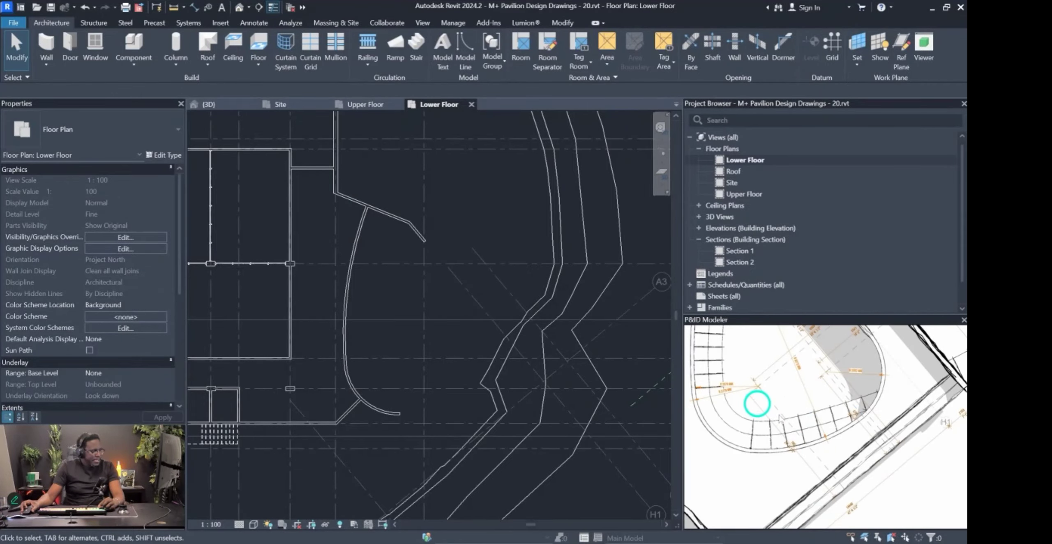
pyautogui.moveTo(847, 420); pyautogui.dragTo(760, 441, button='middle')
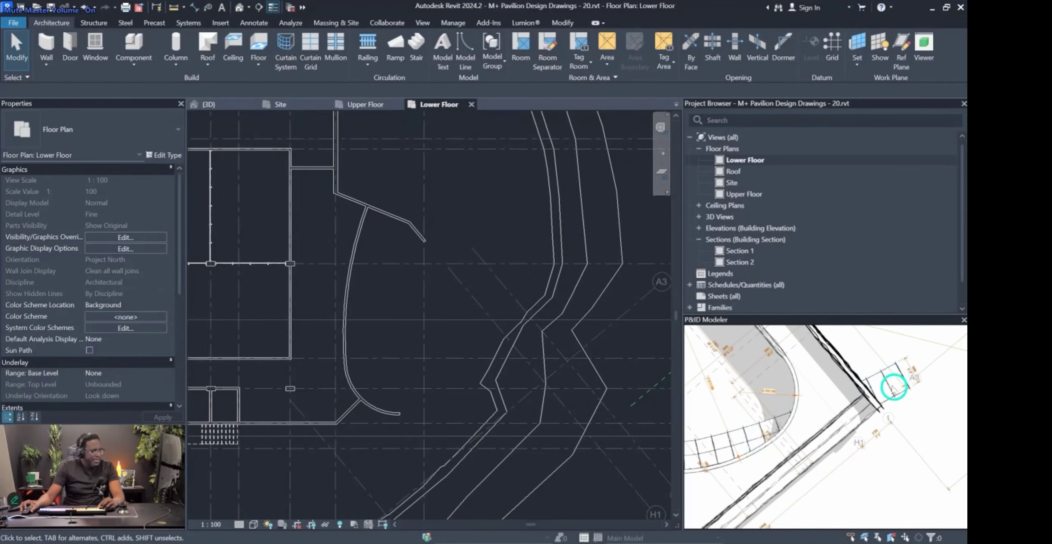
pyautogui.scroll(-3, 886, 414)
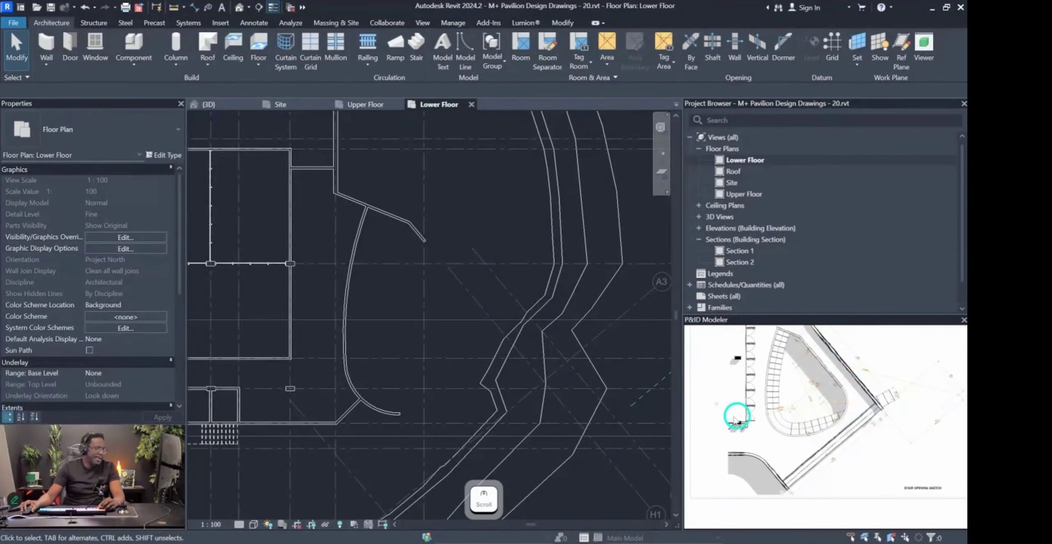
pyautogui.scroll(2, 371, 225)
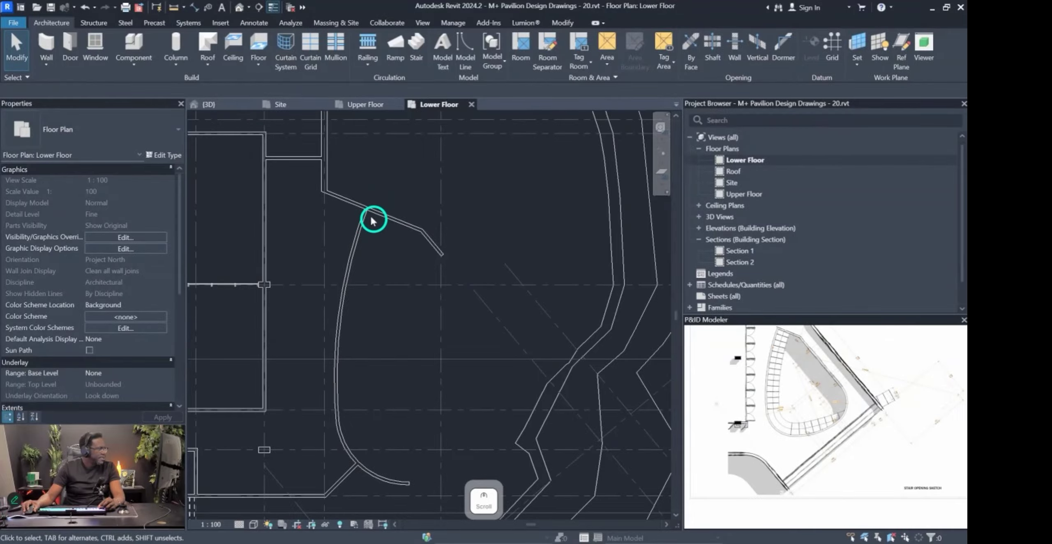
pyautogui.scroll(-1, 372, 220)
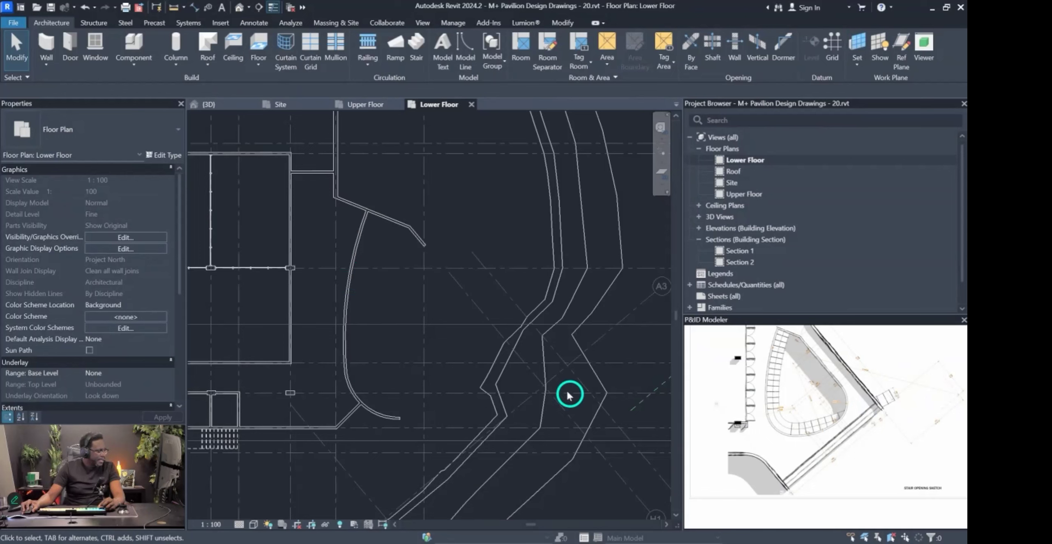
# Examine where the stair end meets the angled walls near grids A3, H1 and I, comparing the sketch with the Lower Floor plan.
pyautogui.scroll(3, 890, 398)
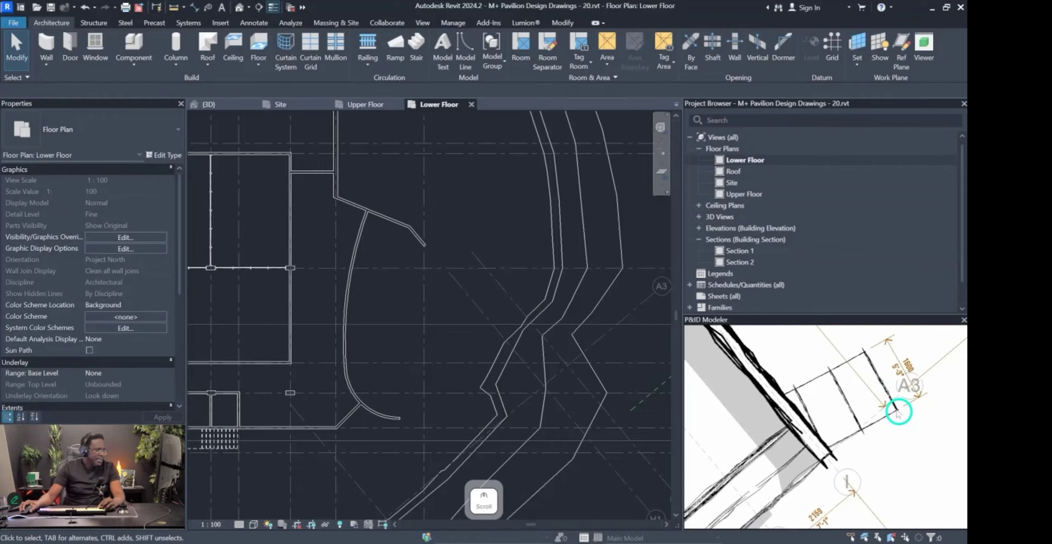
pyautogui.scroll(-3, 898, 414)
pyautogui.moveTo(833, 432); pyautogui.dragTo(792, 439, button='middle')
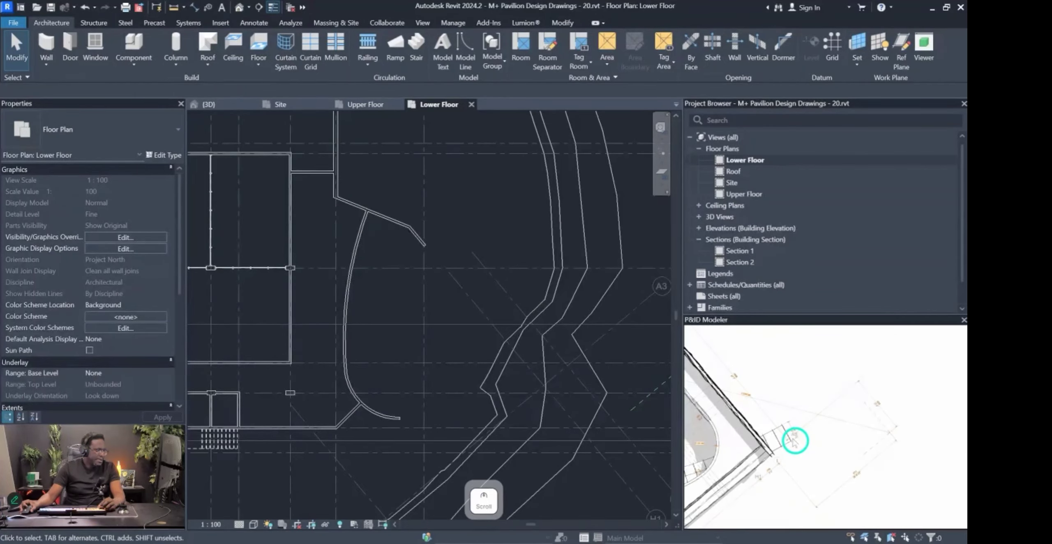
pyautogui.moveTo(769, 497); pyautogui.dragTo(909, 325, button='middle')
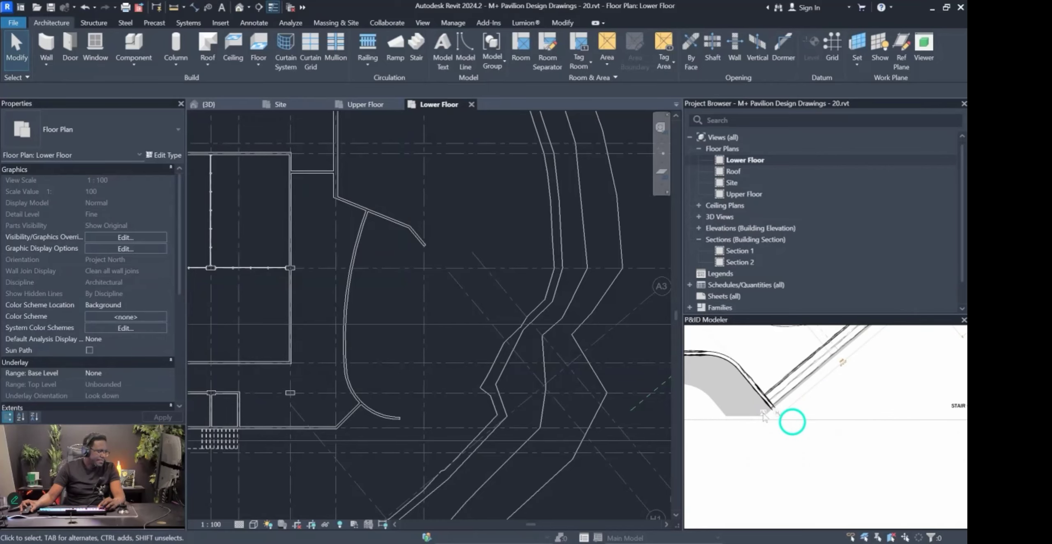
pyautogui.scroll(5, 774, 419)
pyautogui.scroll(-5, 771, 431)
pyautogui.scroll(-2, 547, 390)
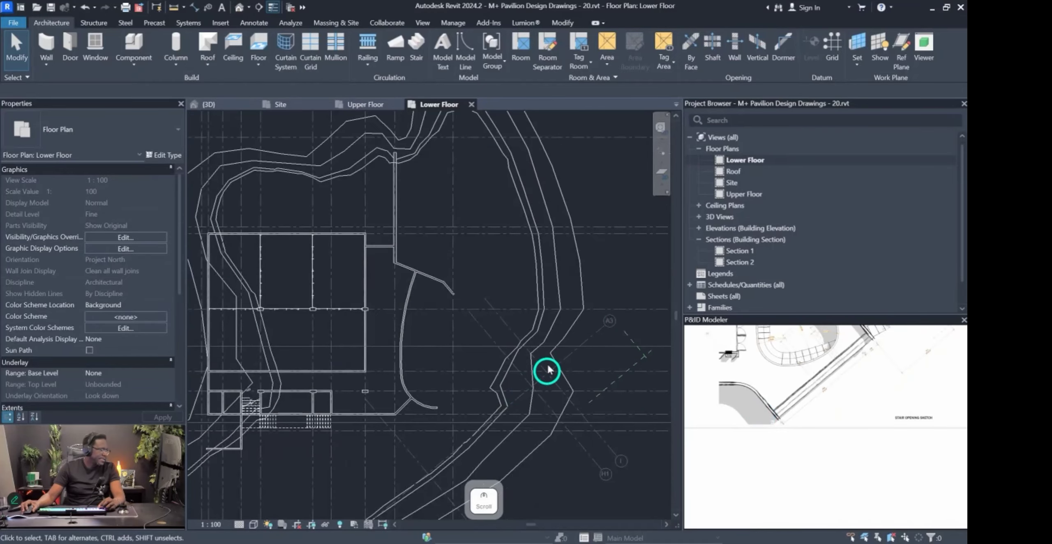
pyautogui.scroll(2, 500, 403)
pyautogui.scroll(3, 889, 335)
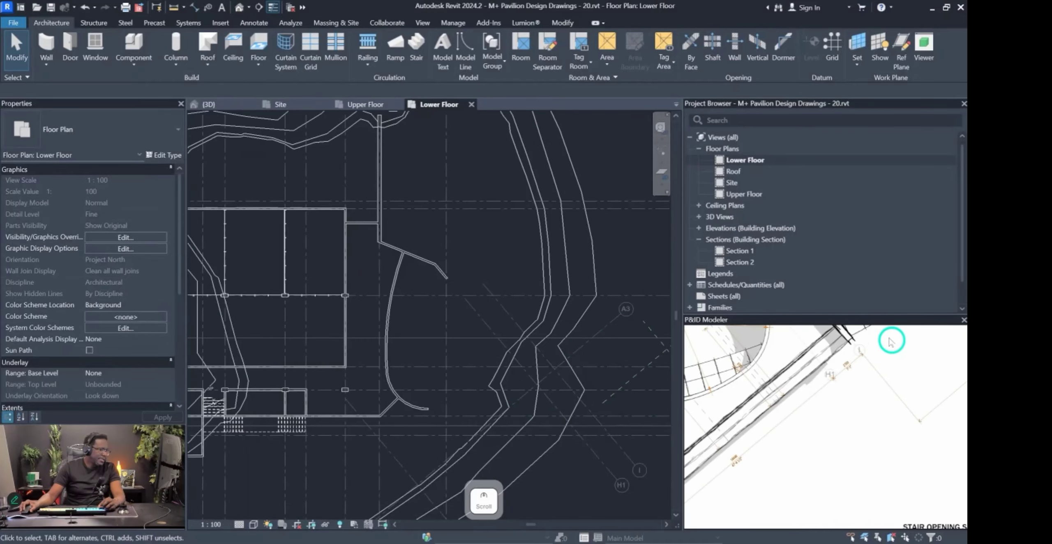
pyautogui.moveTo(890, 336); pyautogui.dragTo(842, 417, button='middle')
pyautogui.scroll(4, 842, 417)
pyautogui.scroll(-4, 812, 407)
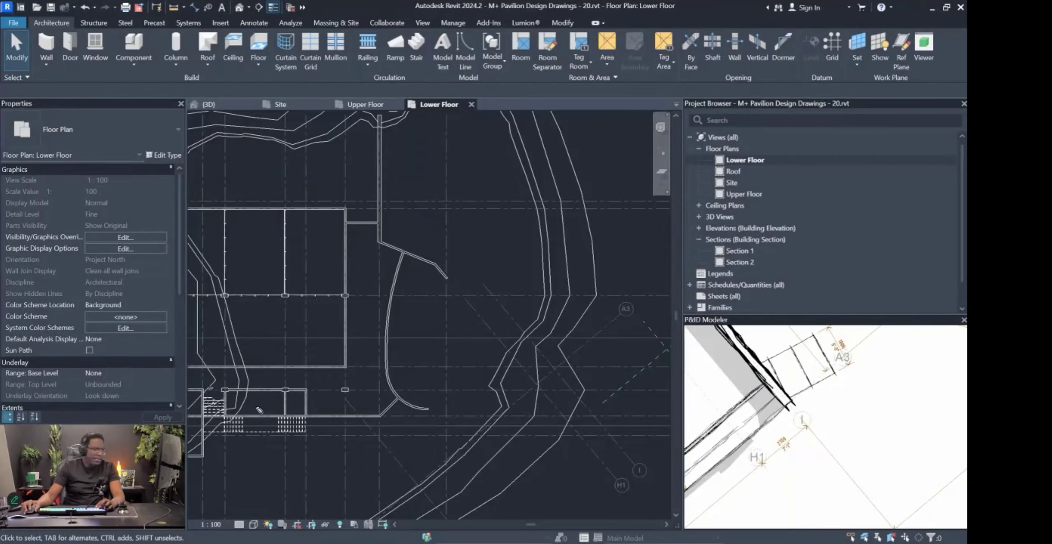
pyautogui.moveTo(555, 359); pyautogui.dragTo(568, 357)
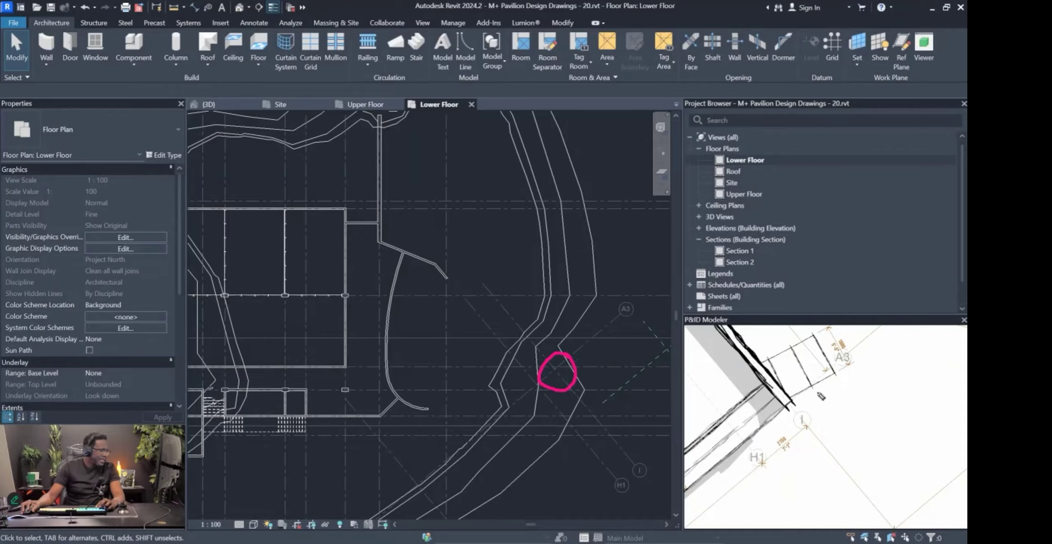
pyautogui.moveTo(799, 390); pyautogui.dragTo(792, 391)
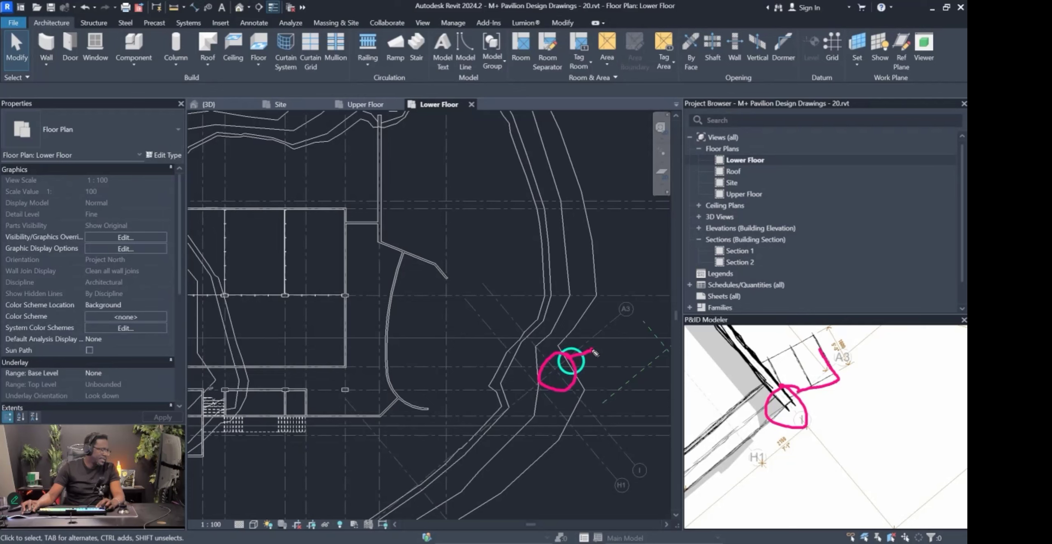
pyautogui.moveTo(513, 388); pyautogui.dragTo(435, 407)
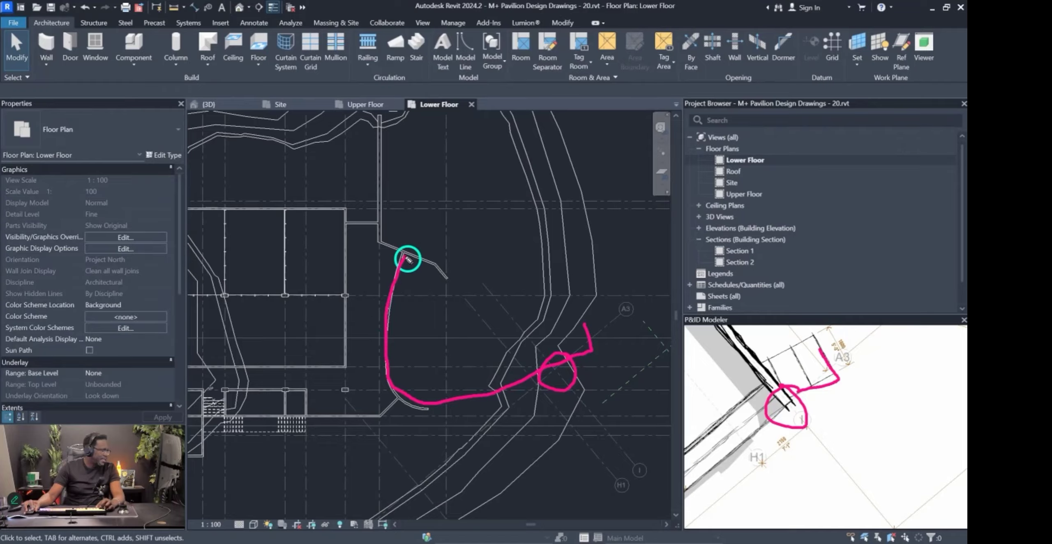
pyautogui.moveTo(409, 282)
pyautogui.mouseDown()
pyautogui.moveTo(400, 343)
pyautogui.moveTo(459, 389)
pyautogui.mouseUp()
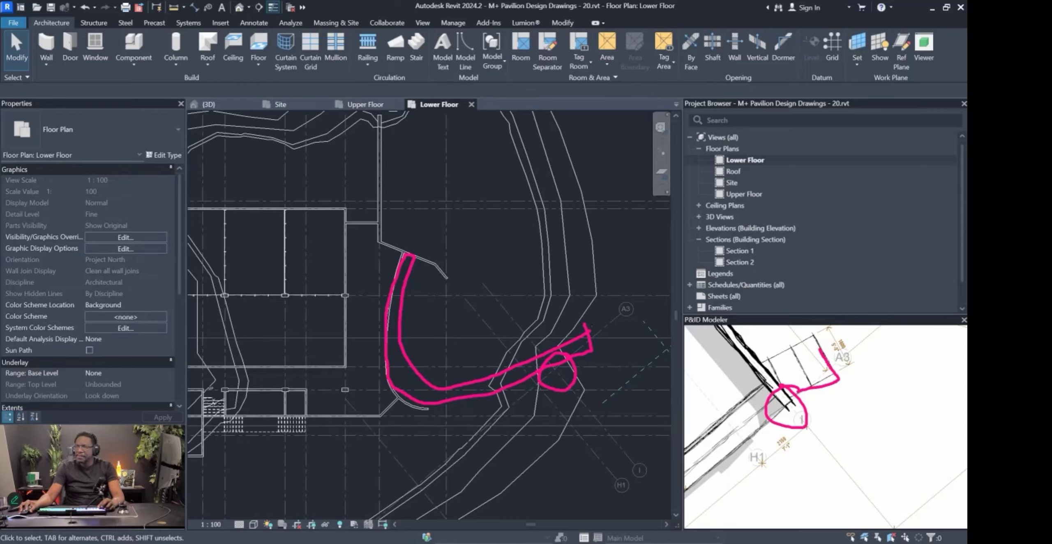
pyautogui.press('Escape')
pyautogui.press('Pause')
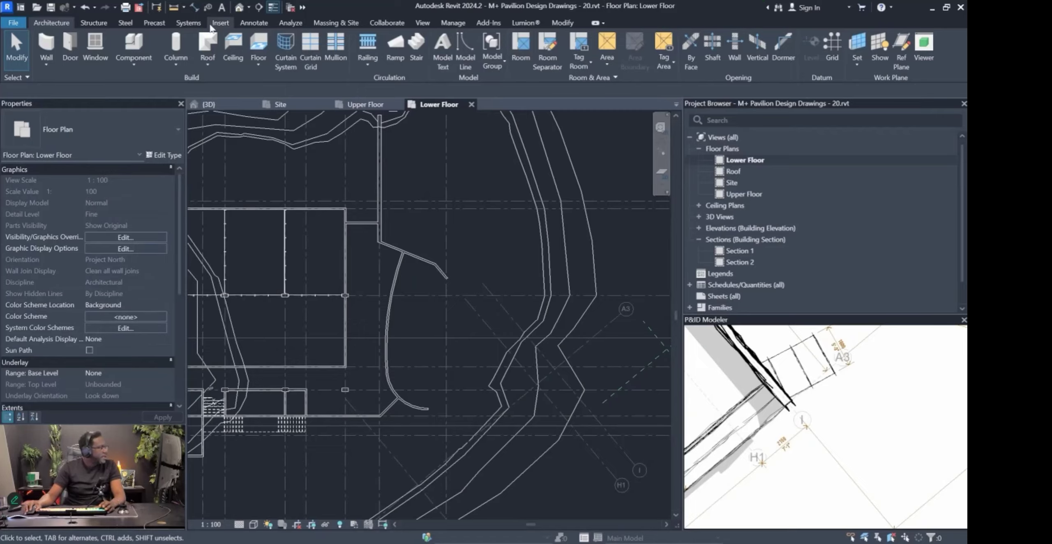
# Draw detail lines by picking both arcs of the curved courtyard wall, offset 1600 mm toward the outer side, to mark the stair width.
pyautogui.click(254, 24)
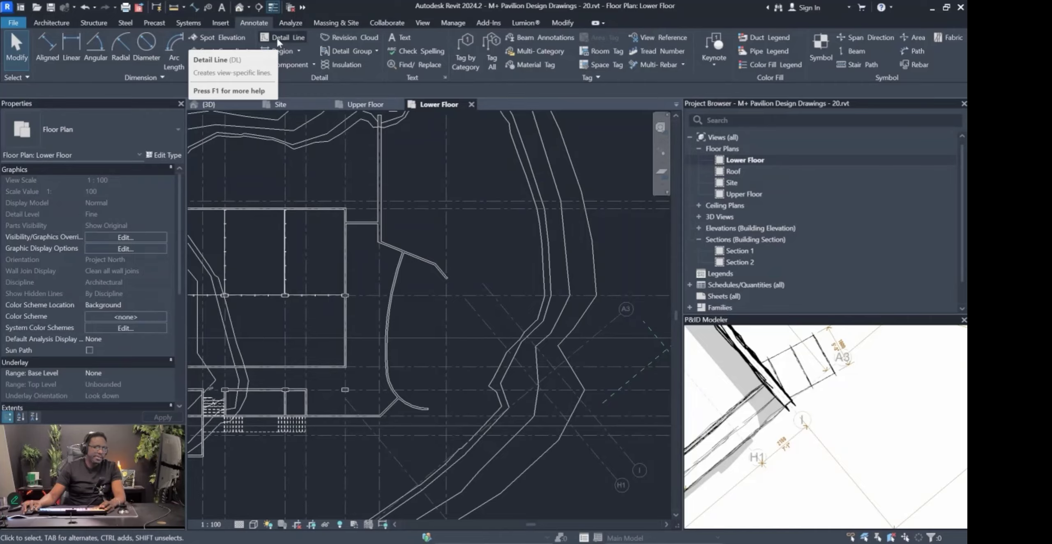
pyautogui.click(276, 37)
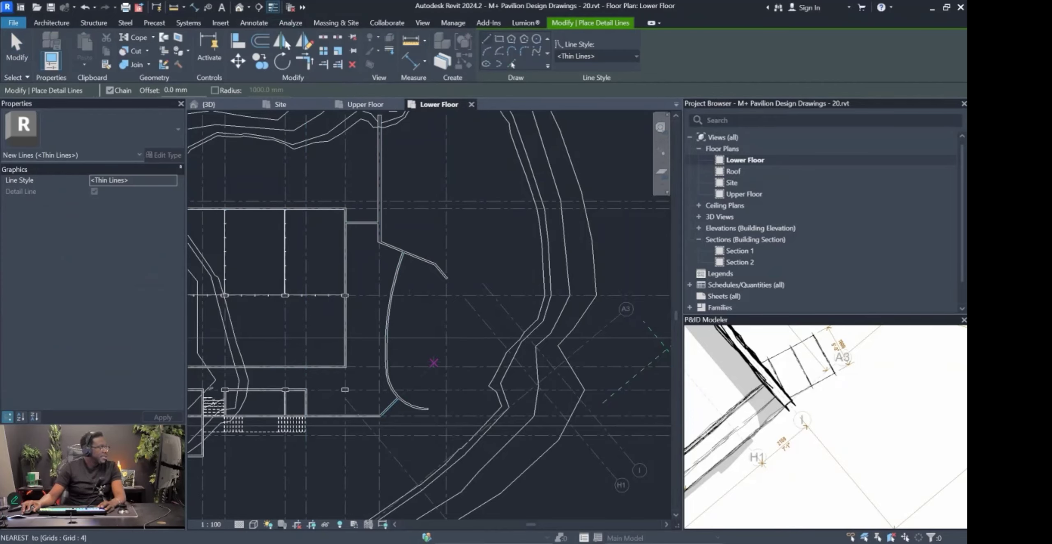
pyautogui.click(512, 64)
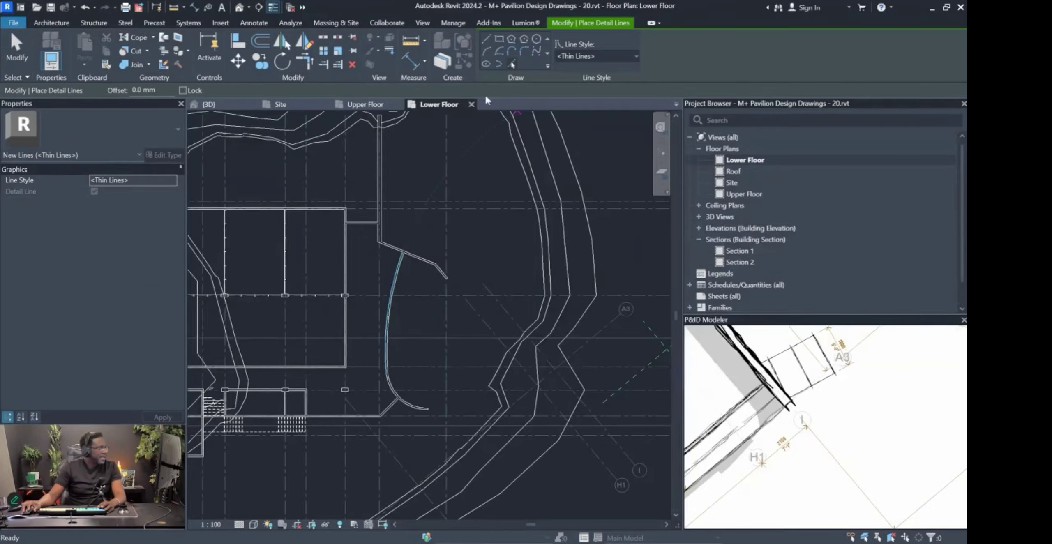
pyautogui.click(167, 93)
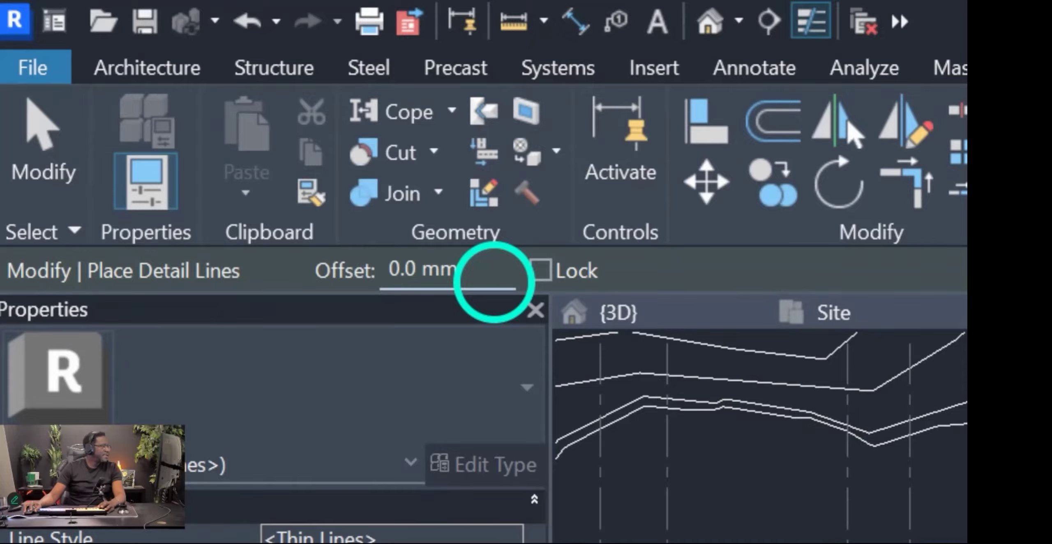
pyautogui.moveTo(493, 280); pyautogui.dragTo(349, 270)
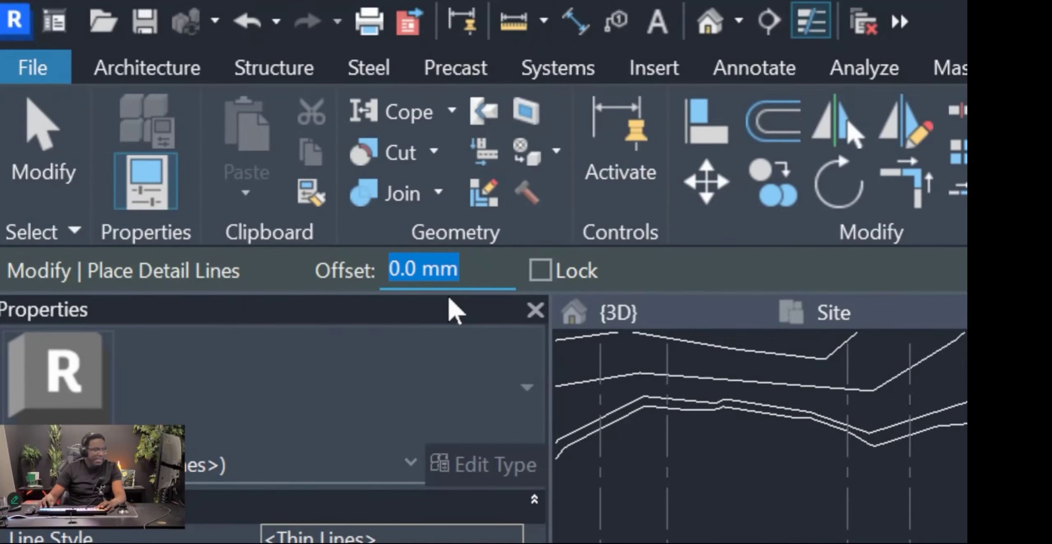
pyautogui.write('1600')
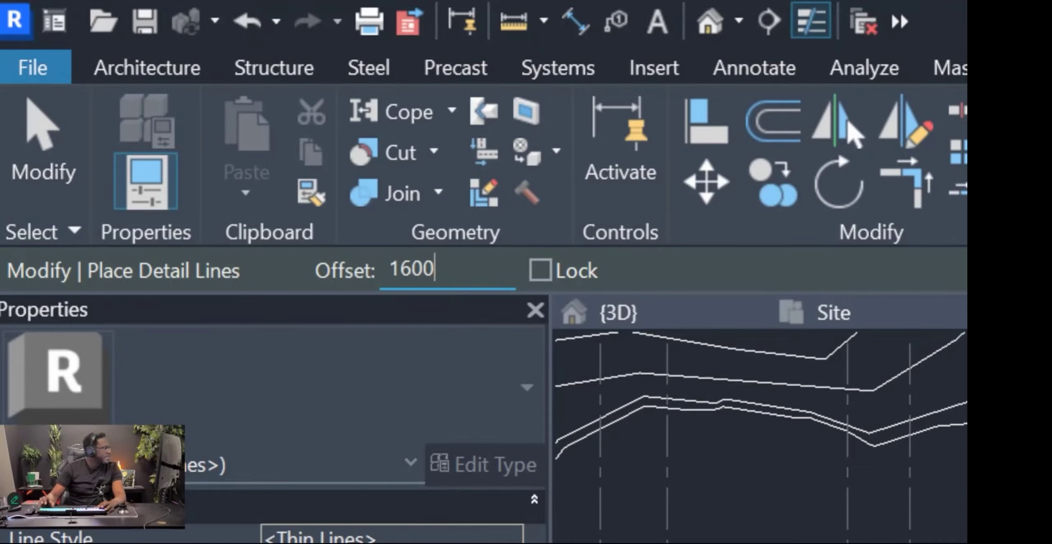
pyautogui.press('Return')
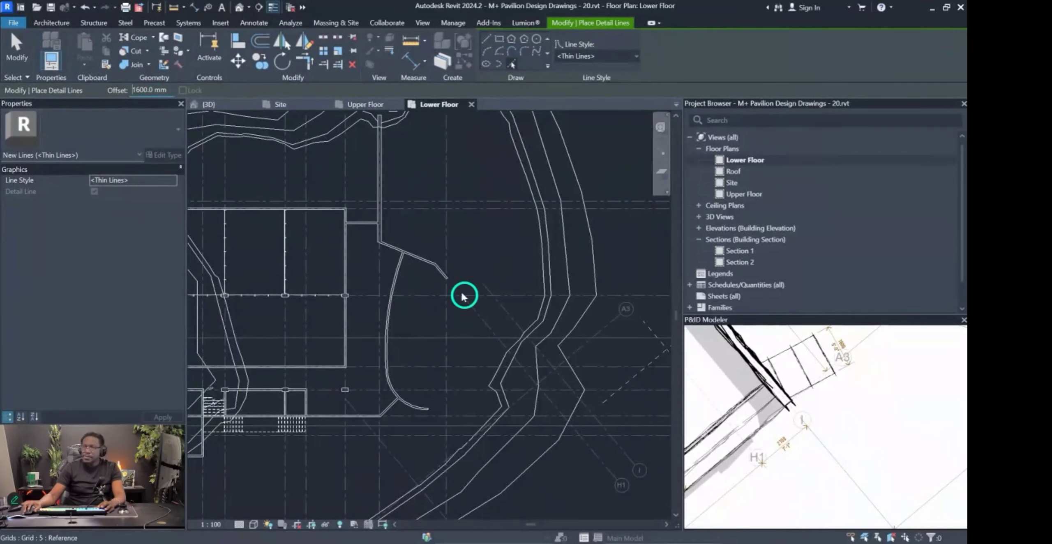
pyautogui.scroll(1, 393, 274)
pyautogui.scroll(1, 394, 275)
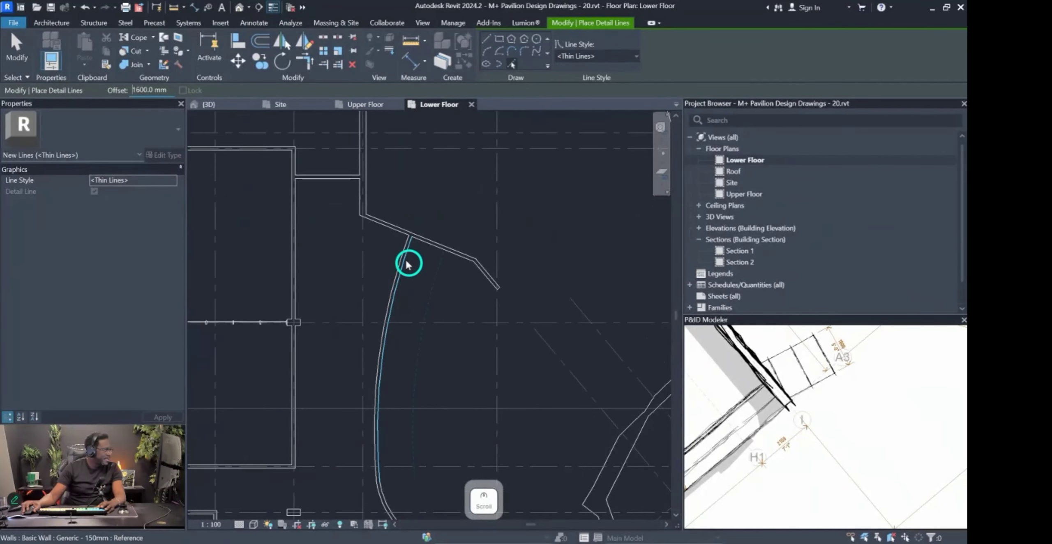
pyautogui.click(406, 265)
pyautogui.scroll(-3, 407, 266)
pyautogui.scroll(2, 412, 366)
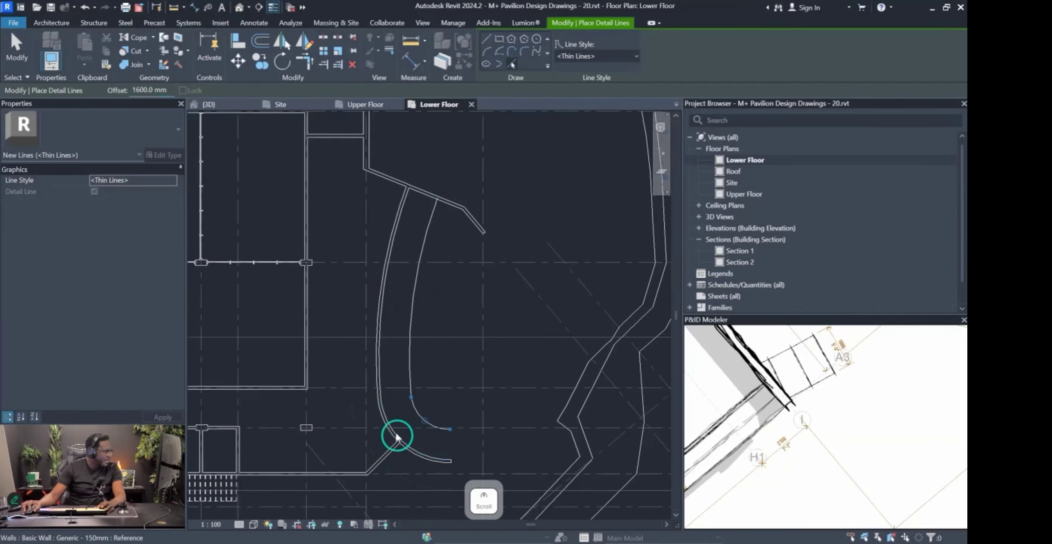
pyautogui.scroll(-3, 472, 408)
pyautogui.press('Escape')
# Assign the <Hidden> line style to both offset detail lines beside the curved wall.
pyautogui.click(444, 420)
pyautogui.keyDown('ctrl'); pyautogui.click(438, 378); pyautogui.keyUp('ctrl')
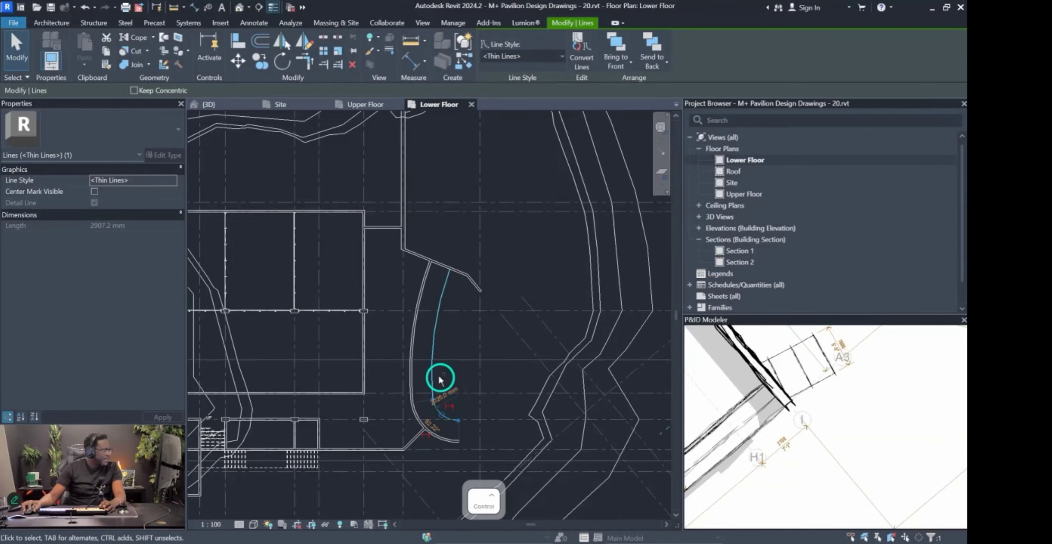
pyautogui.click(525, 55)
pyautogui.scroll(-1, 510, 196)
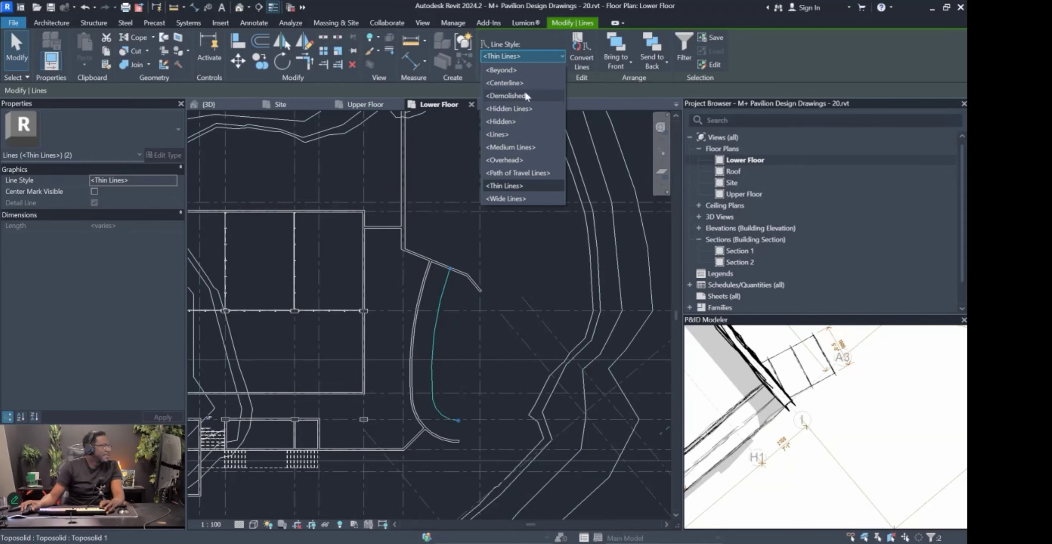
pyautogui.click(516, 122)
pyautogui.press('Escape')
# Set the line style of the two curved detail lines to <Hidden Lines>.
pyautogui.scroll(3, 428, 383)
pyautogui.scroll(-3, 432, 374)
pyautogui.keyDown('ctrl'); pyautogui.click(453, 421); pyautogui.keyUp('ctrl')
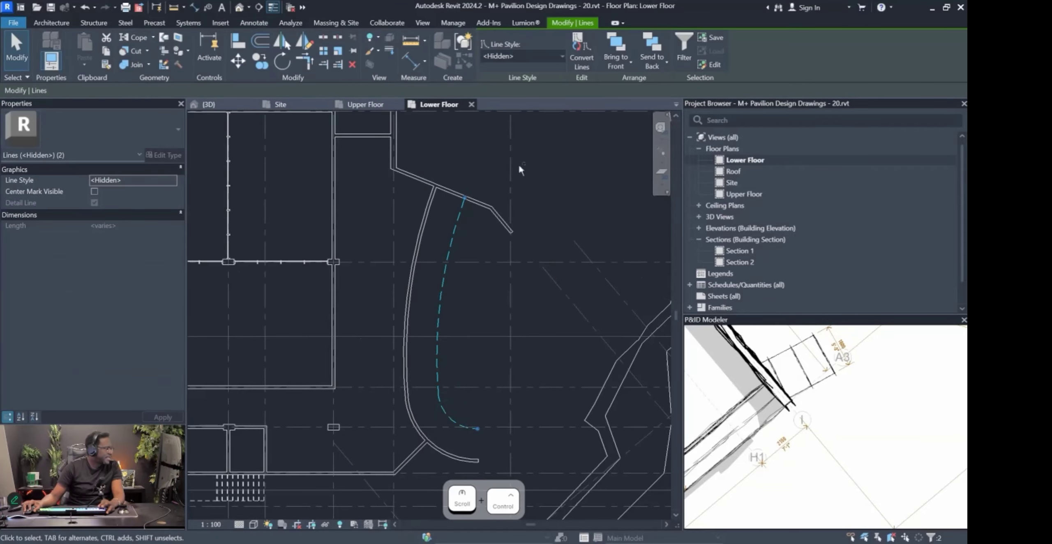
pyautogui.click(522, 56)
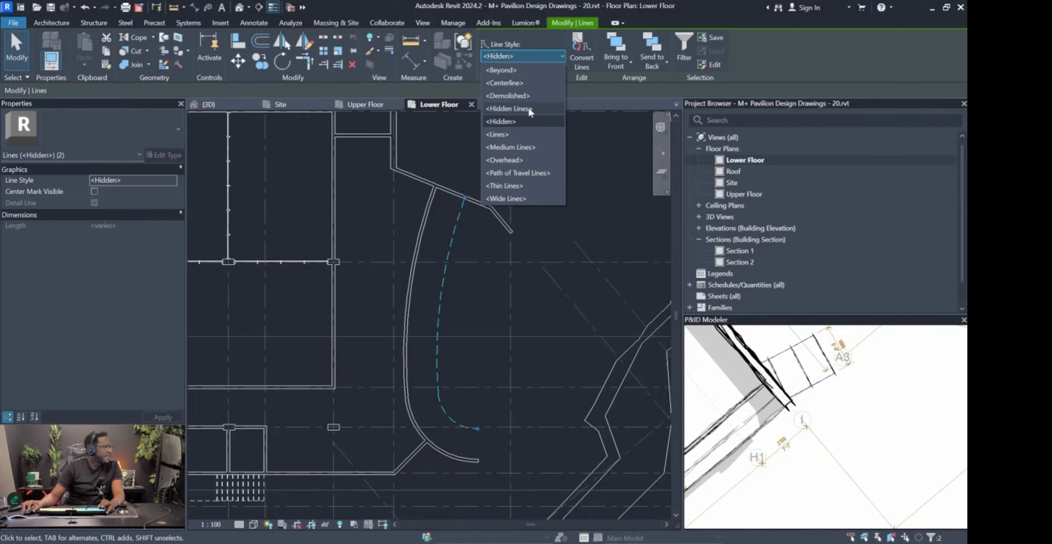
pyautogui.click(529, 109)
pyautogui.press('Escape')
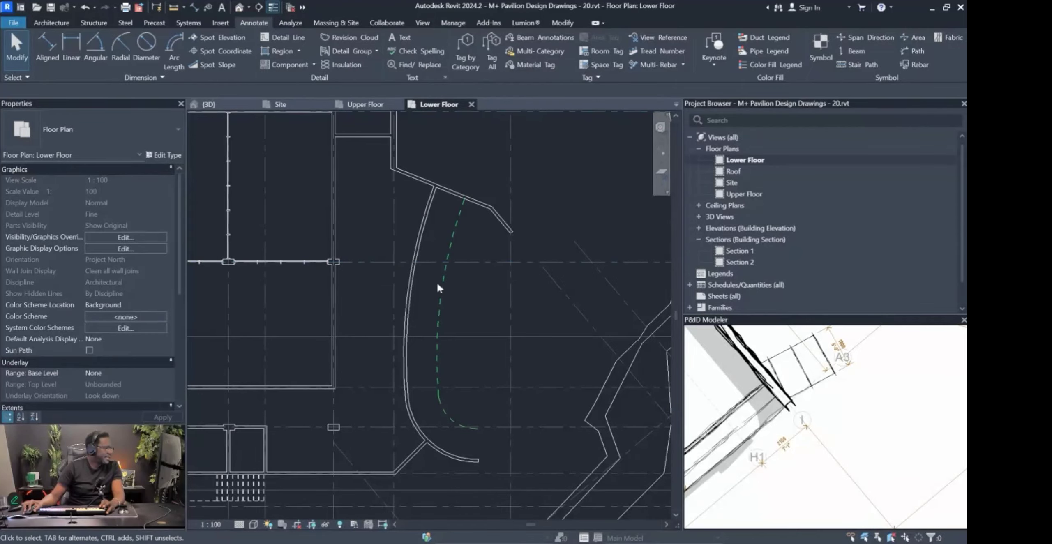
pyautogui.scroll(3, 478, 452)
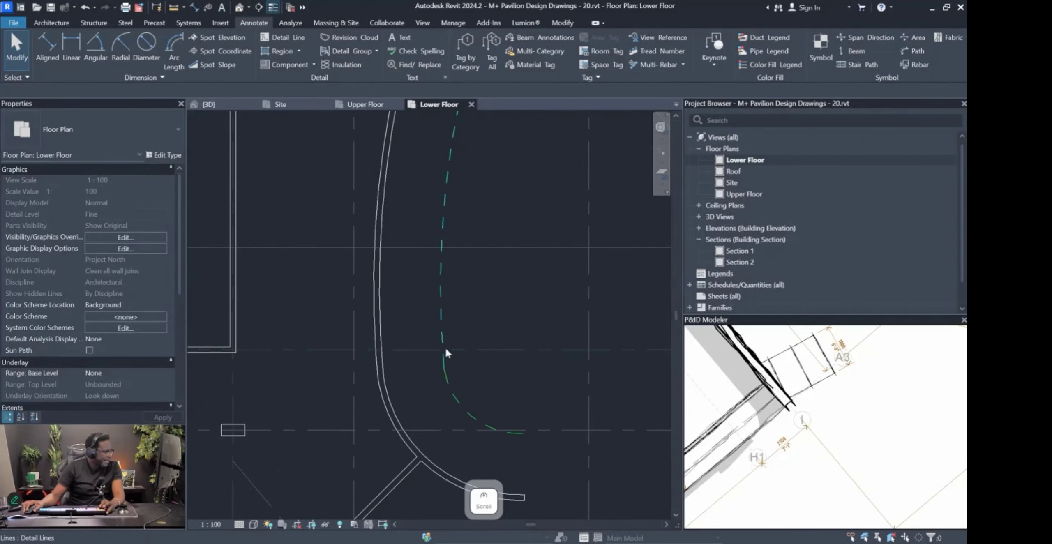
pyautogui.scroll(-4, 426, 397)
pyautogui.click(444, 263)
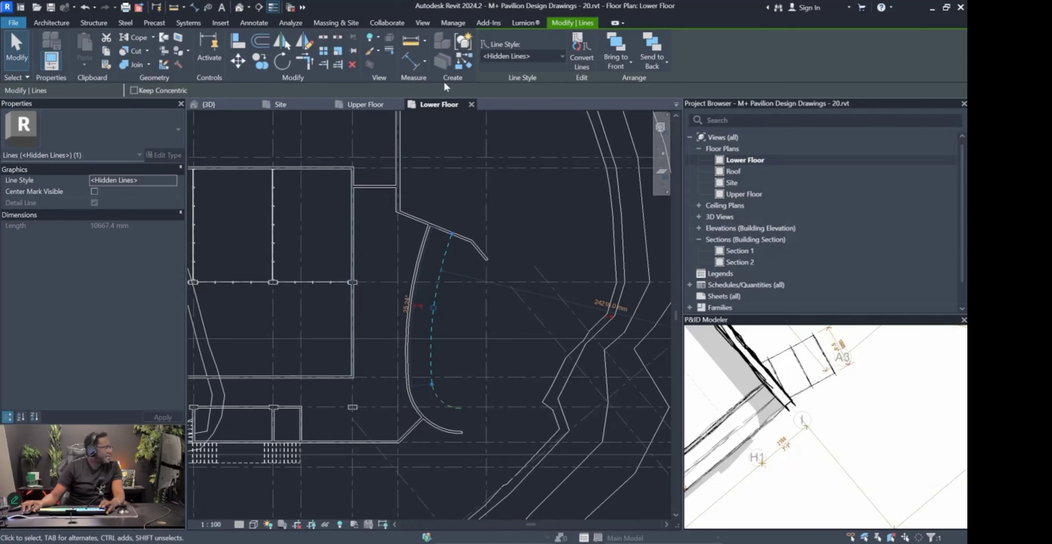
pyautogui.press('Escape')
pyautogui.click(263, 38)
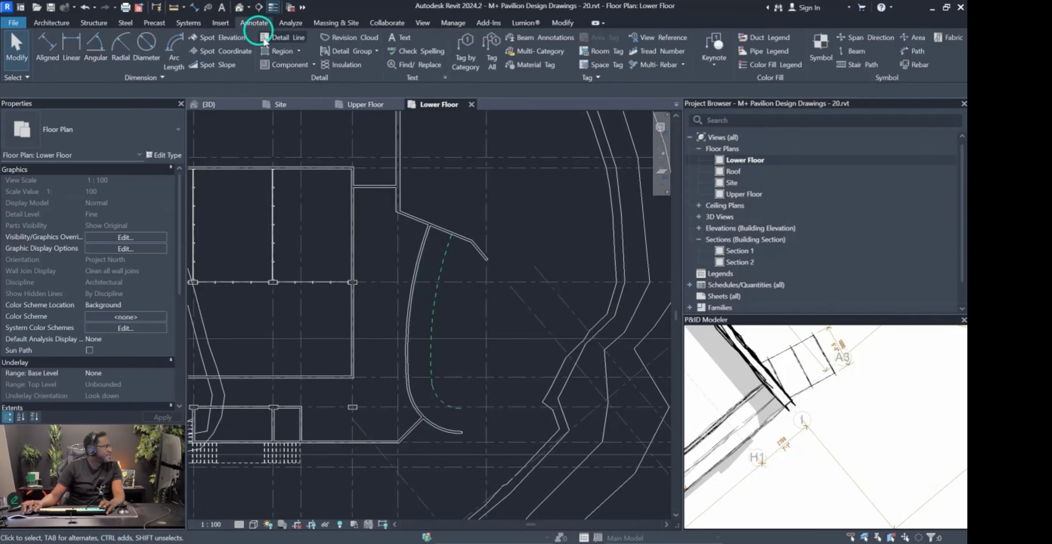
pyautogui.click(512, 65)
pyautogui.click(103, 92)
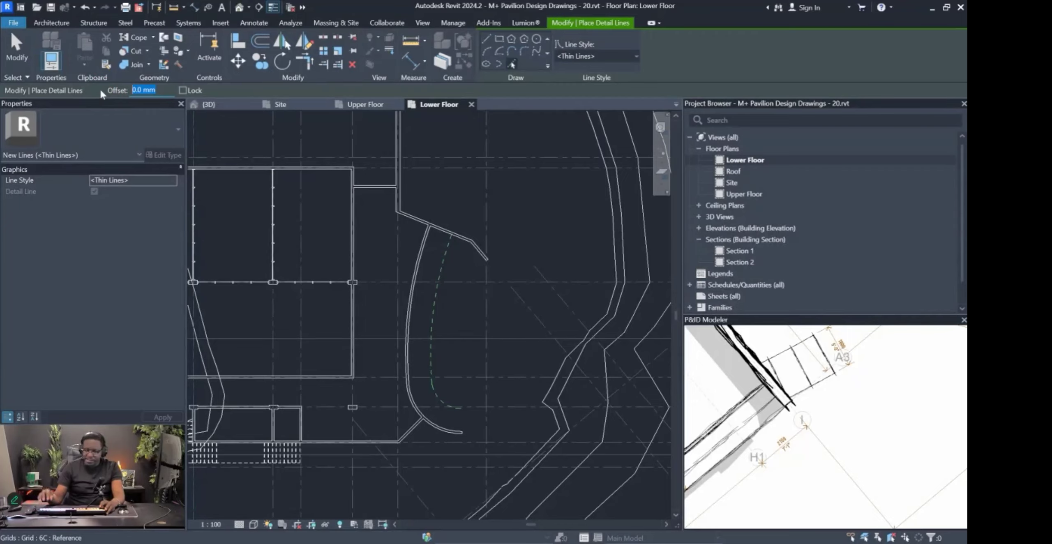
pyautogui.write('1600')
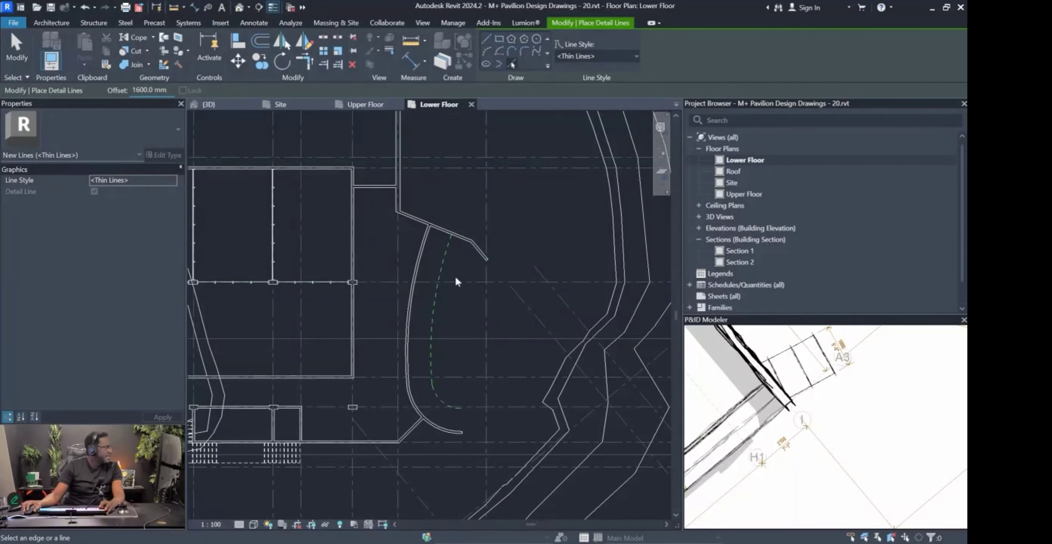
pyautogui.scroll(3, 429, 424)
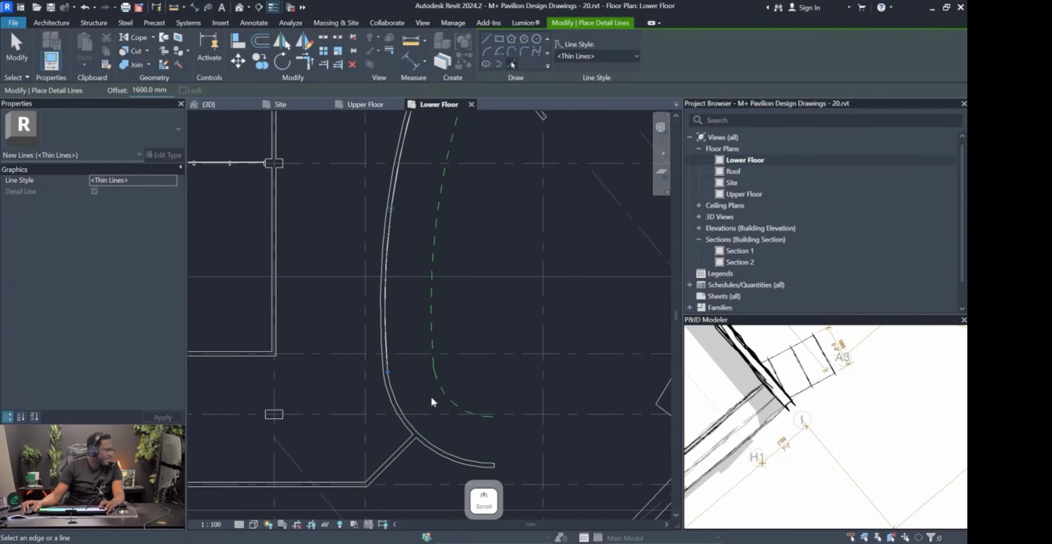
pyautogui.scroll(2, 456, 452)
pyautogui.scroll(1, 458, 447)
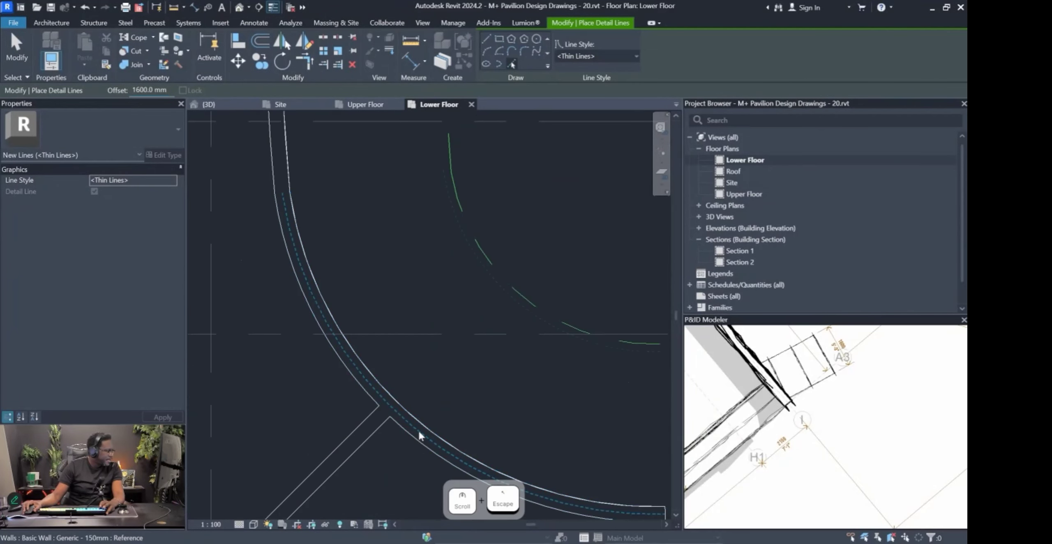
pyautogui.click(419, 429)
pyautogui.press('Escape')
pyautogui.press('Escape')
# Examine the thin detail line running along the inner face of the curved wall and where it ends.
pyautogui.click(378, 384)
pyautogui.scroll(-3, 377, 384)
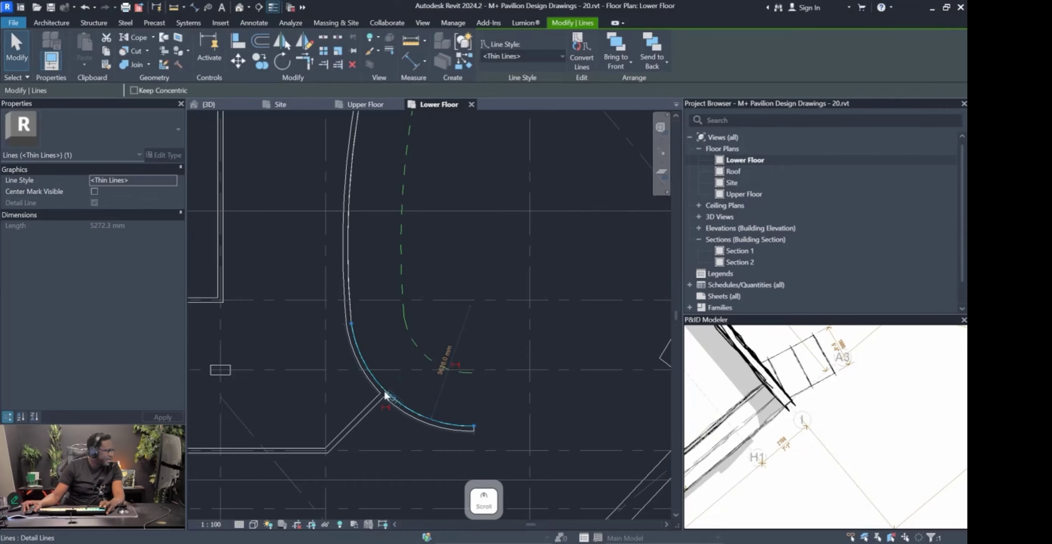
pyautogui.scroll(-2, 475, 432)
pyautogui.scroll(3, 476, 429)
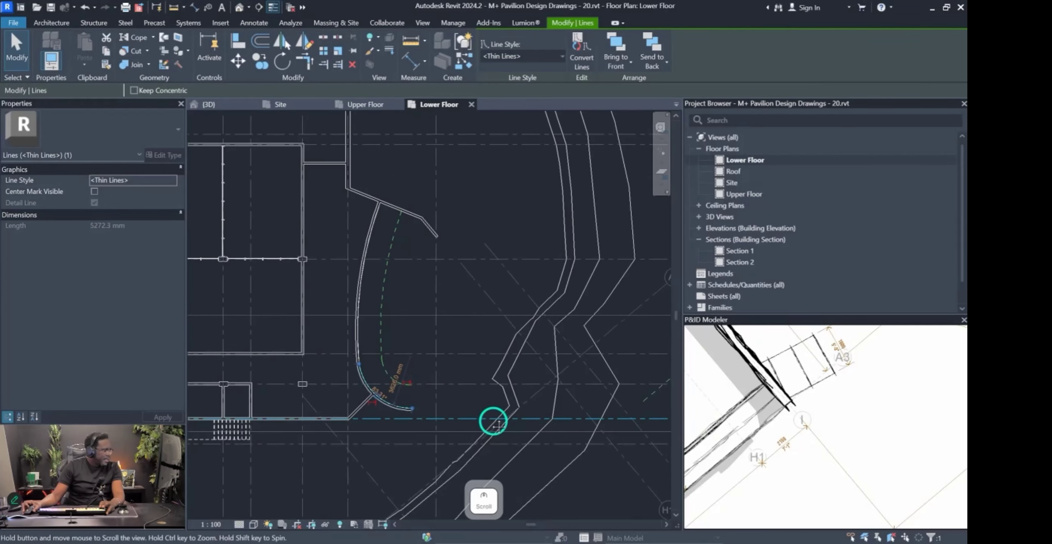
pyautogui.press('Escape')
pyautogui.scroll(1, 366, 383)
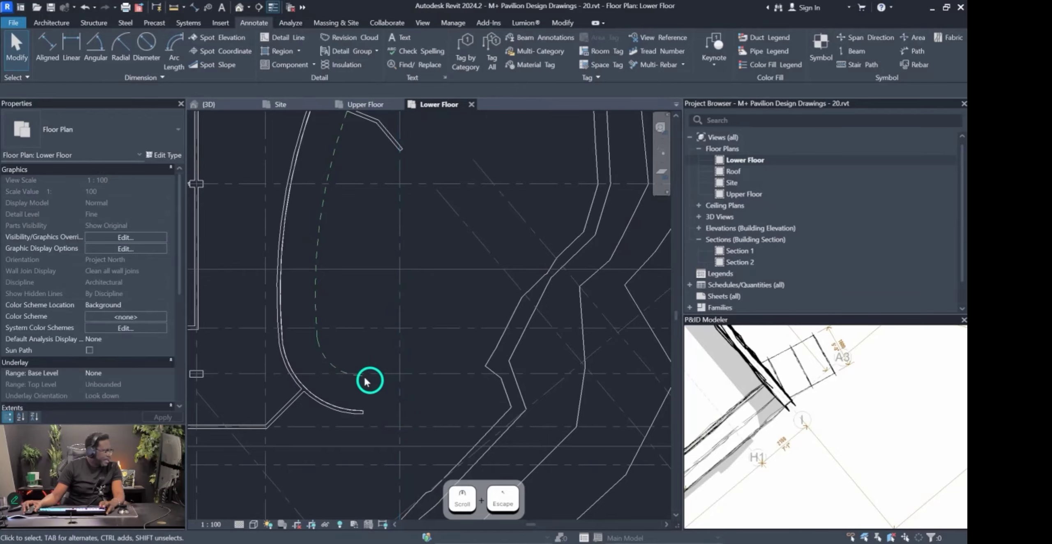
pyautogui.click(361, 411)
pyautogui.scroll(-1, 559, 371)
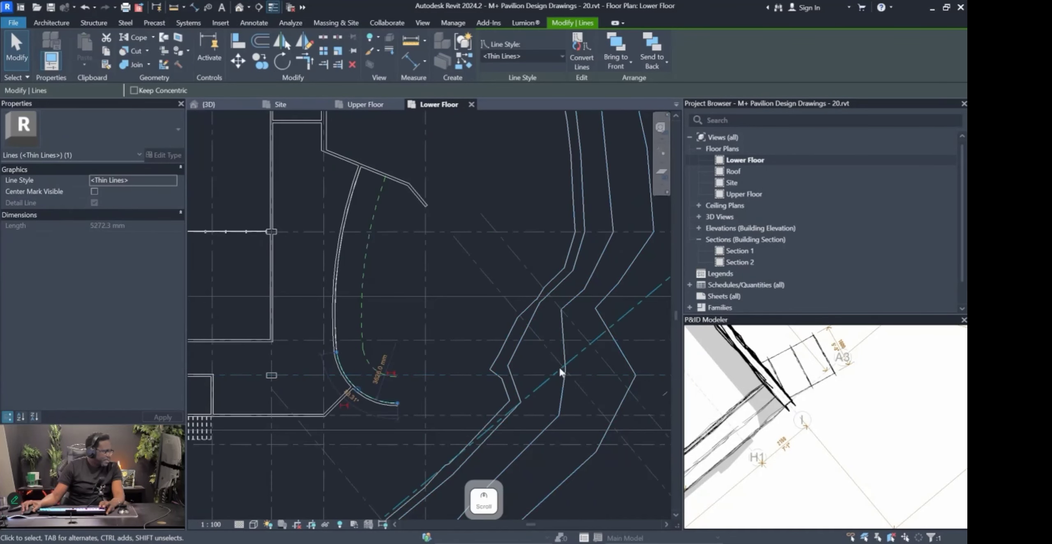
pyautogui.scroll(-1, 546, 378)
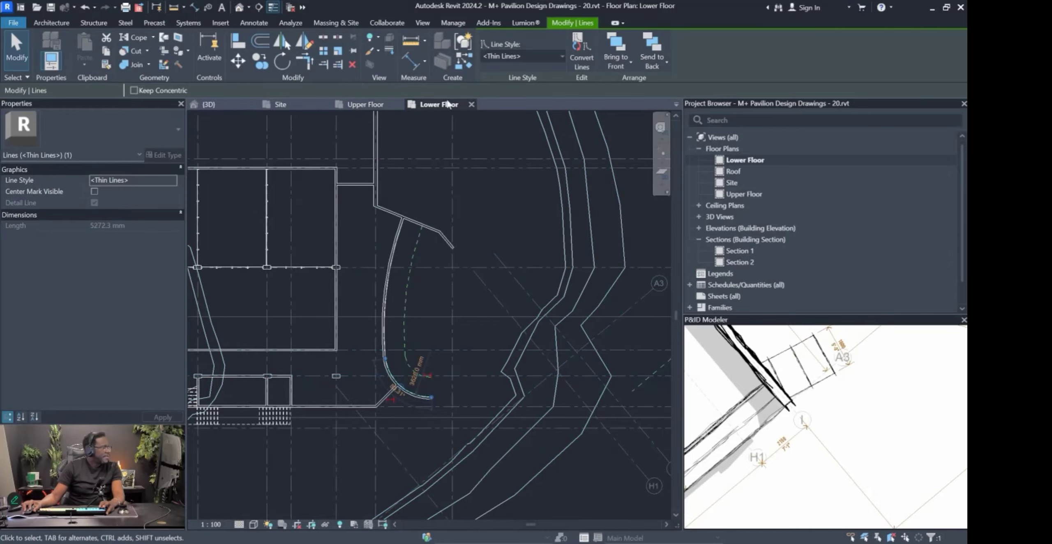
# Start a new detail line using the Tangent End Arc drawing method.
pyautogui.click(254, 23)
pyautogui.click(279, 35)
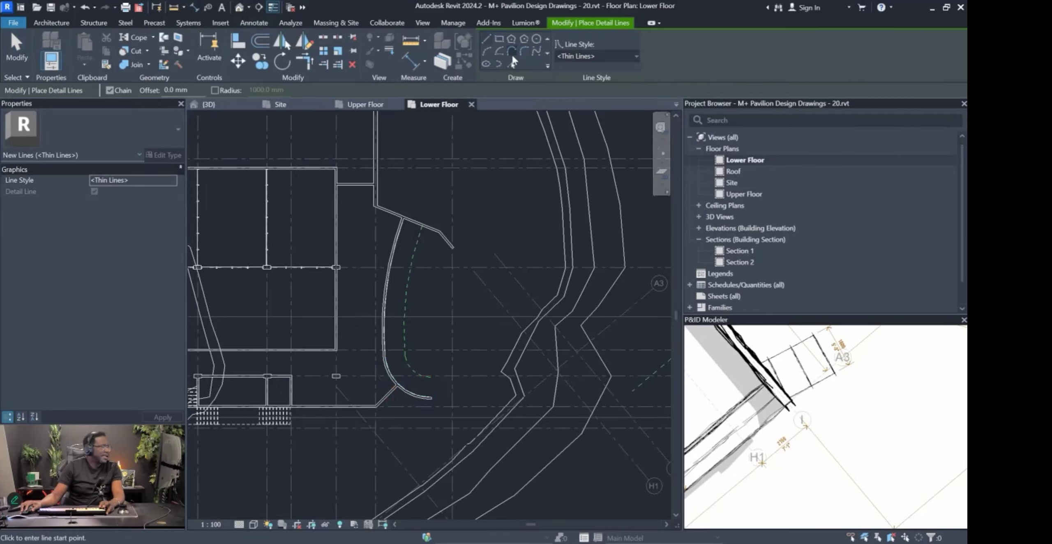
pyautogui.click(514, 50)
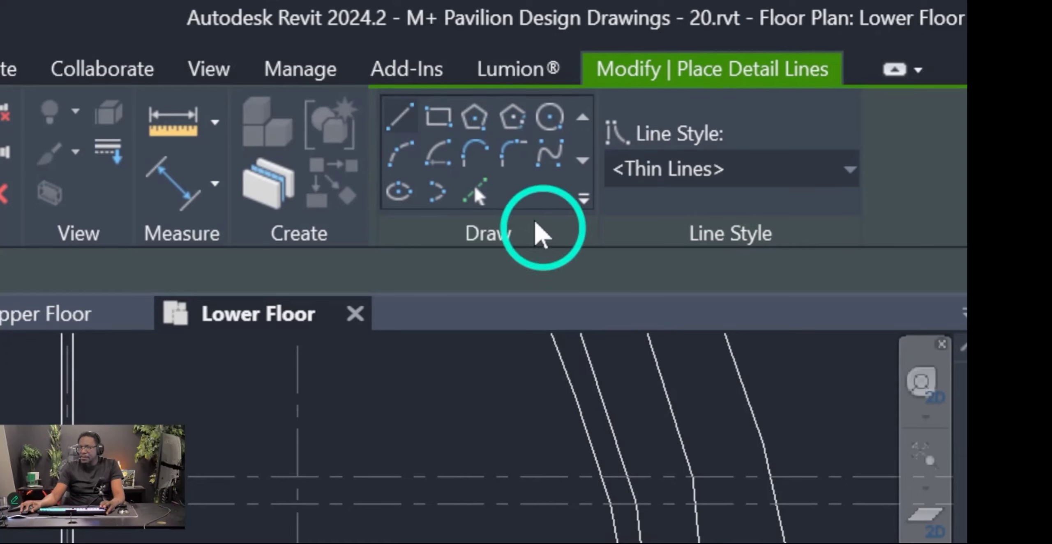
pyautogui.click(484, 157)
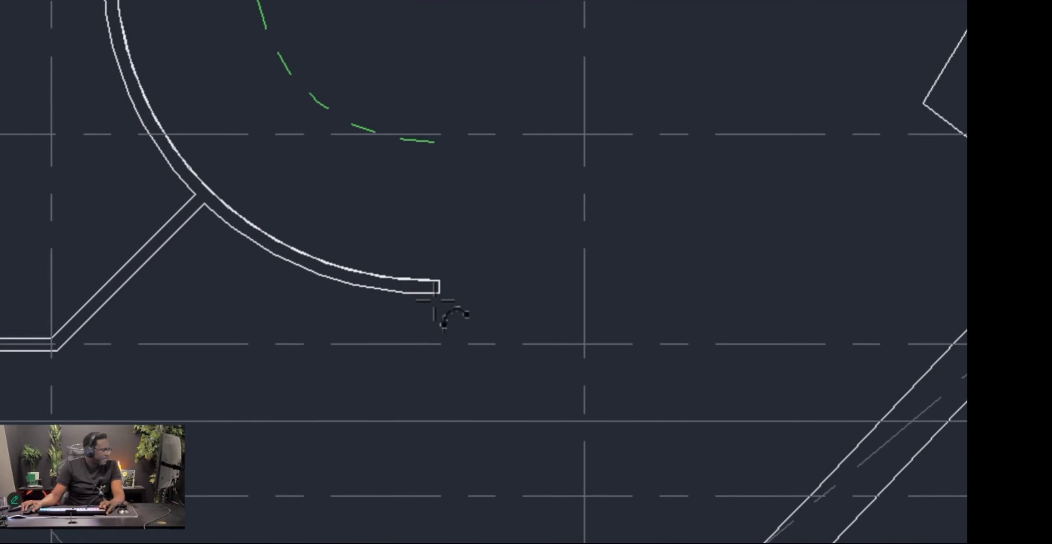
pyautogui.click(485, 274)
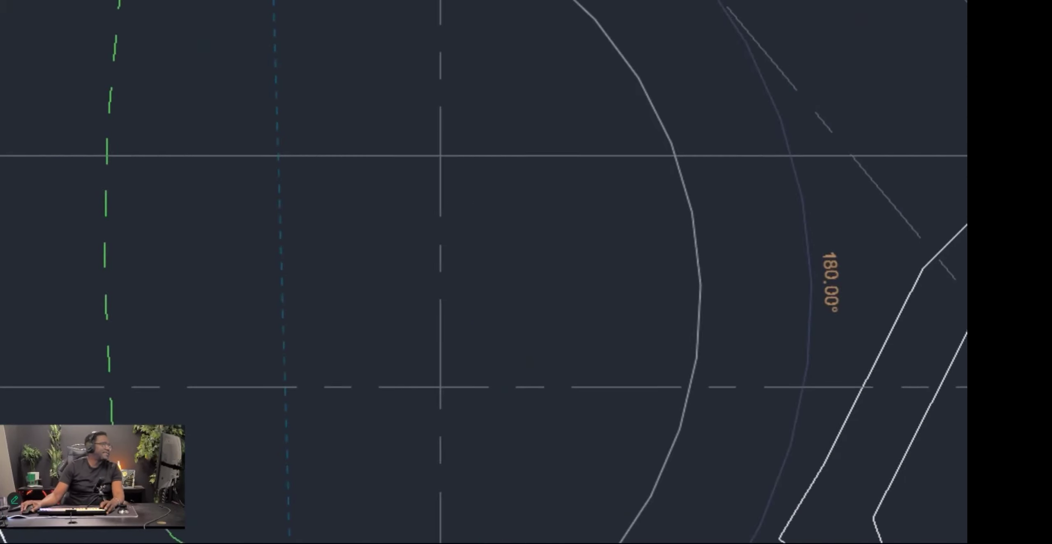
pyautogui.click(431, 214)
pyautogui.scroll(-1, 659, 319)
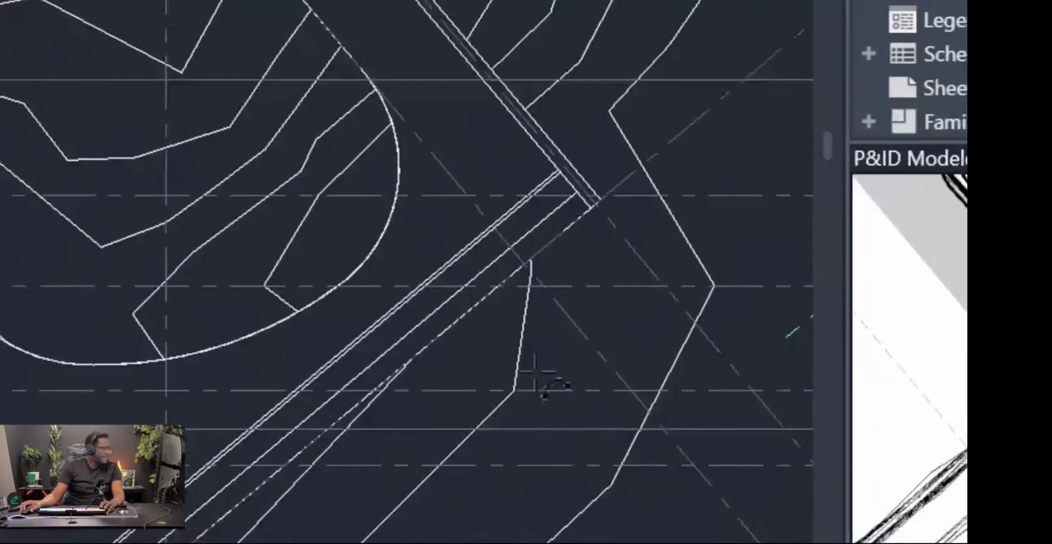
pyautogui.scroll(3, 615, 216)
pyautogui.scroll(-4, 375, 300)
pyautogui.scroll(3, 539, 268)
pyautogui.scroll(2, 493, 272)
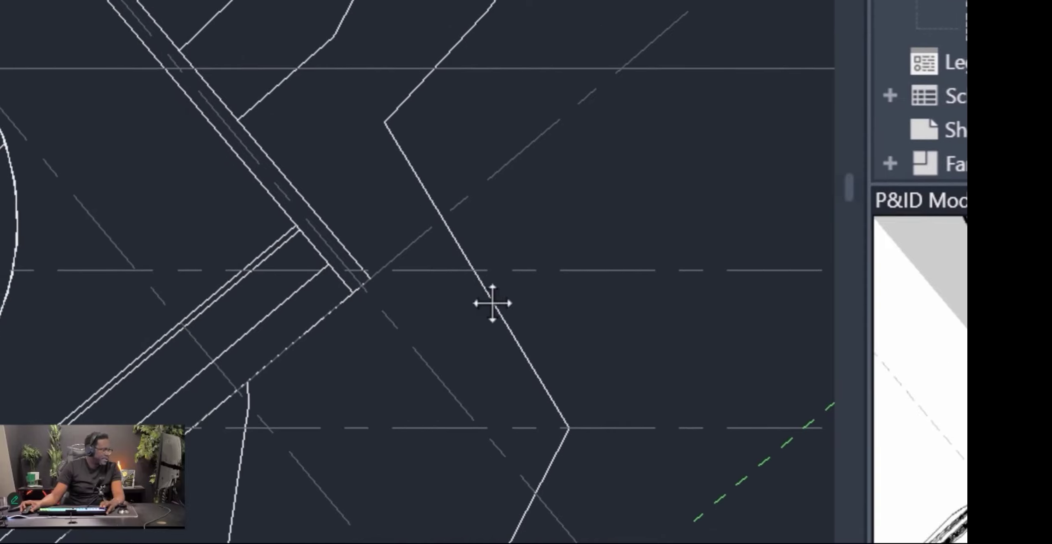
pyautogui.moveTo(491, 303); pyautogui.dragTo(387, 303, button='middle')
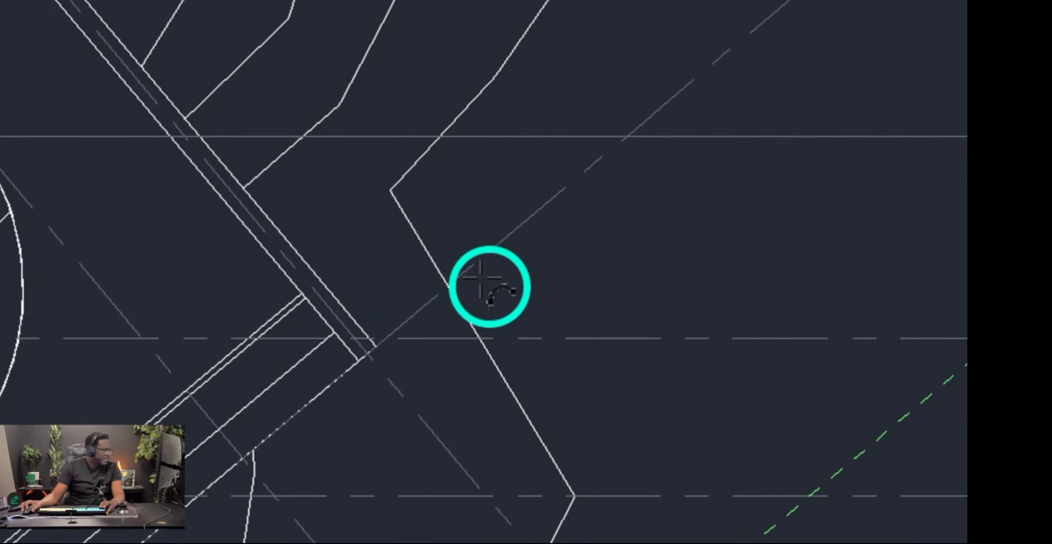
# Draw a tangent end arc from the curved wall's free end, sweeping across the contour lines to a point near the A3 grid line.
pyautogui.click(491, 169)
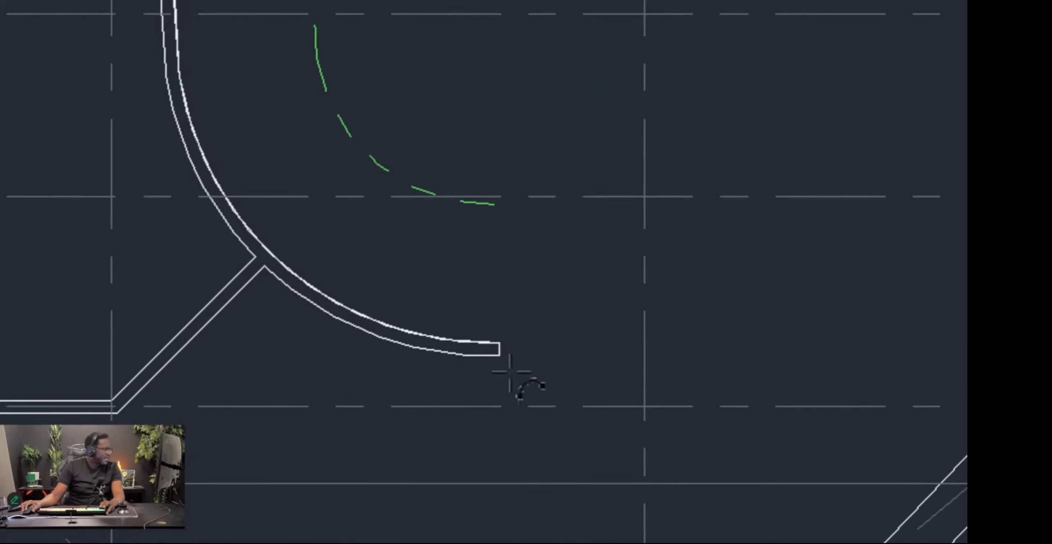
pyautogui.click(487, 281)
pyautogui.scroll(-3, 487, 281)
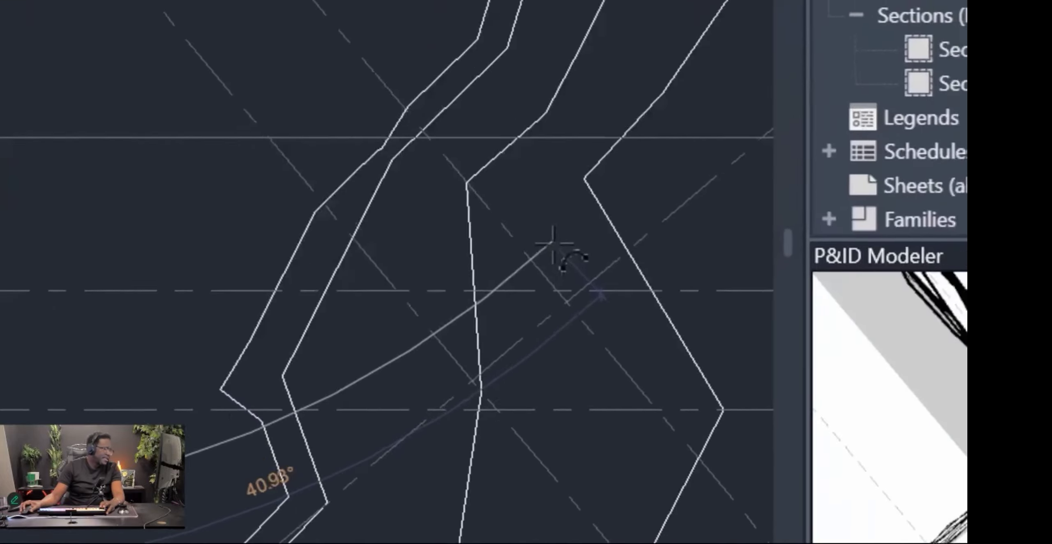
pyautogui.scroll(1, 513, 284)
pyautogui.moveTo(497, 331)
pyautogui.mouseDown(button='middle')
pyautogui.moveTo(145, 357)
pyautogui.moveTo(209, 291)
pyautogui.moveTo(484, 262)
pyautogui.mouseUp(button='middle')
pyautogui.scroll(-1, 618, 189)
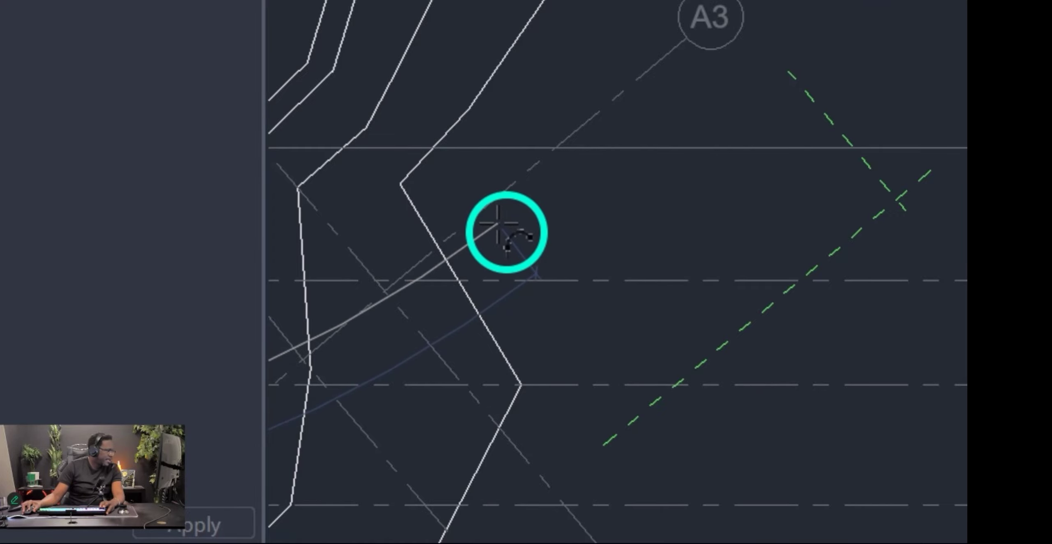
pyautogui.click(498, 224)
pyautogui.scroll(-3, 744, 331)
pyautogui.scroll(3, 745, 331)
pyautogui.press('Escape')
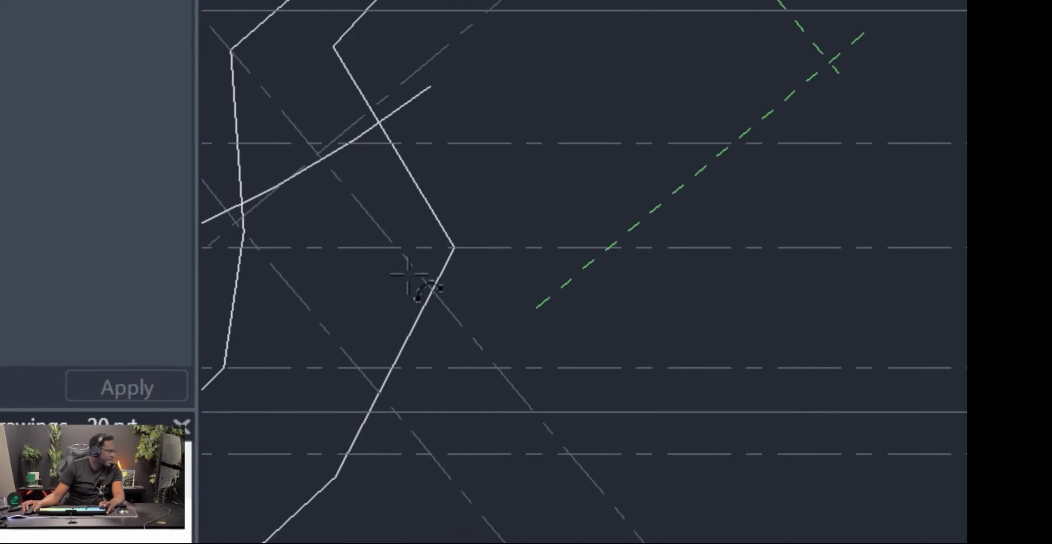
# Change the line style of the new arc extending from the curved wall's end to <Hidden Lines>.
pyautogui.moveTo(408, 274); pyautogui.dragTo(726, 170, button='middle')
pyautogui.scroll(-5, 727, 170)
pyautogui.scroll(6, 467, 192)
pyautogui.moveTo(467, 192); pyautogui.dragTo(699, 192, button='middle')
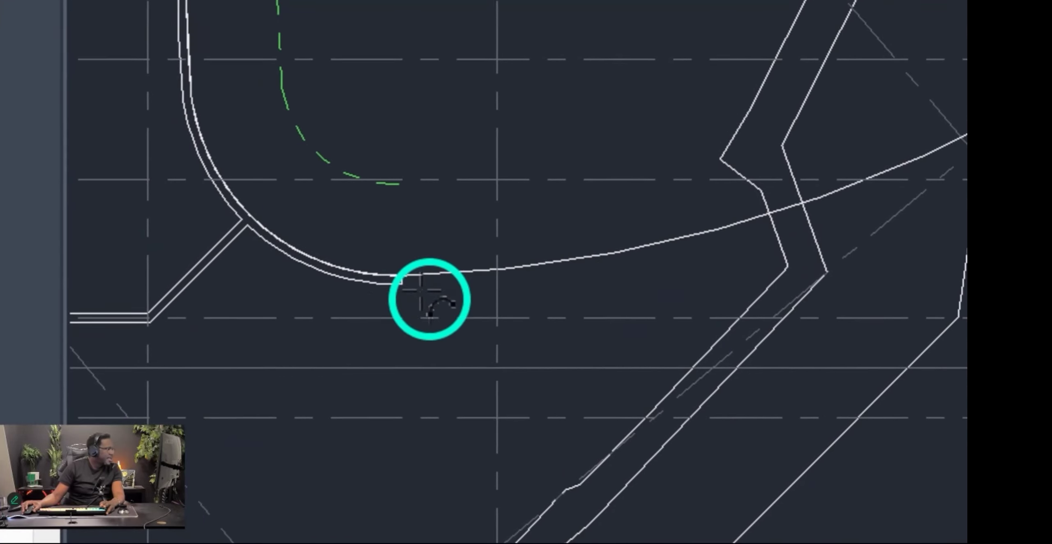
pyautogui.press('Escape')
pyautogui.click(454, 272)
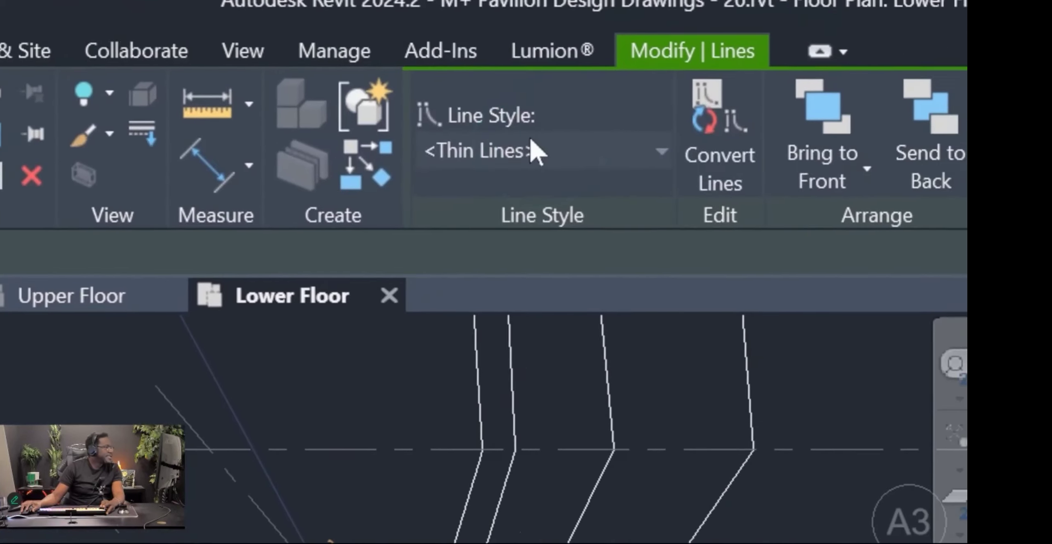
pyautogui.click(534, 152)
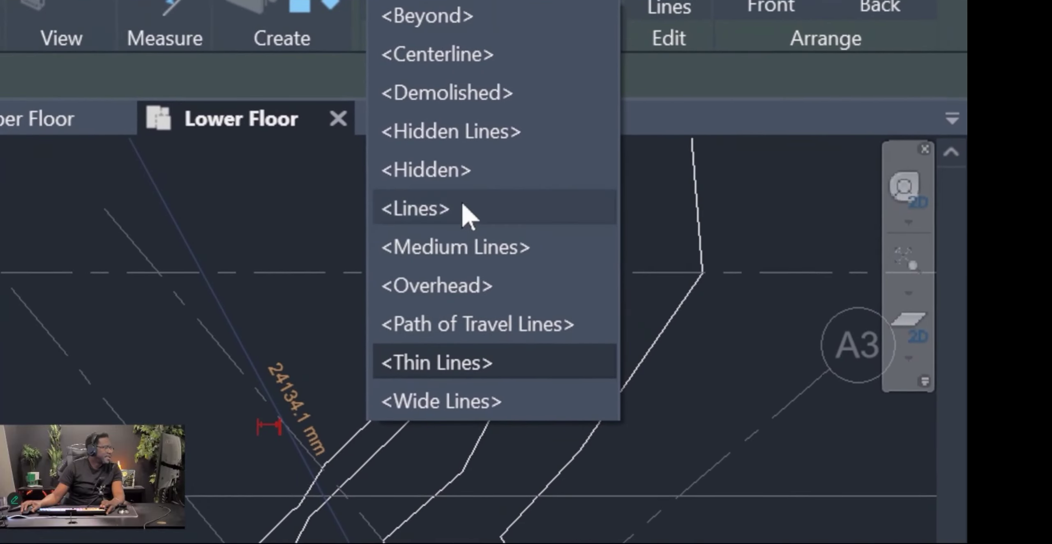
pyautogui.click(456, 172)
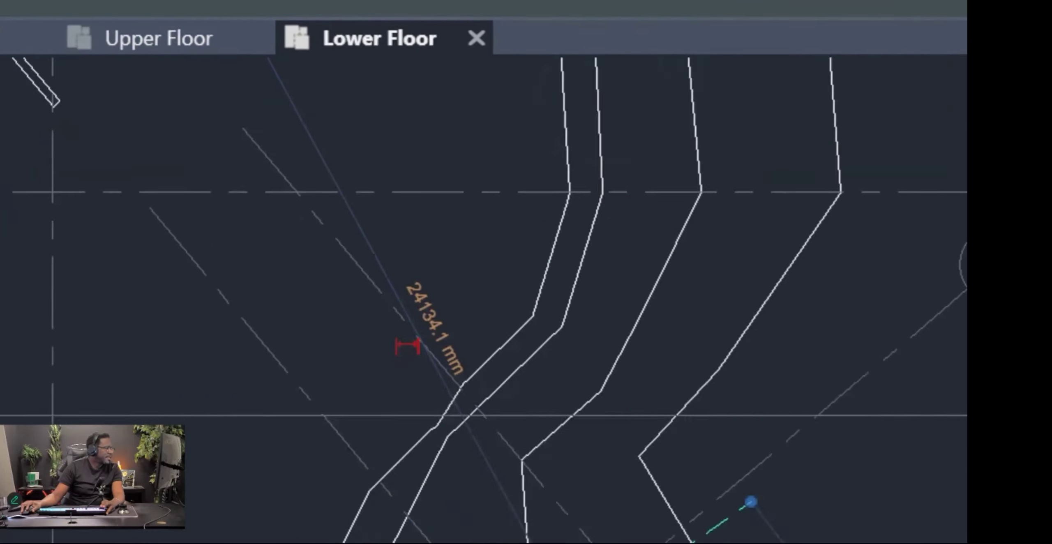
pyautogui.click(424, 370)
pyautogui.click(488, 276)
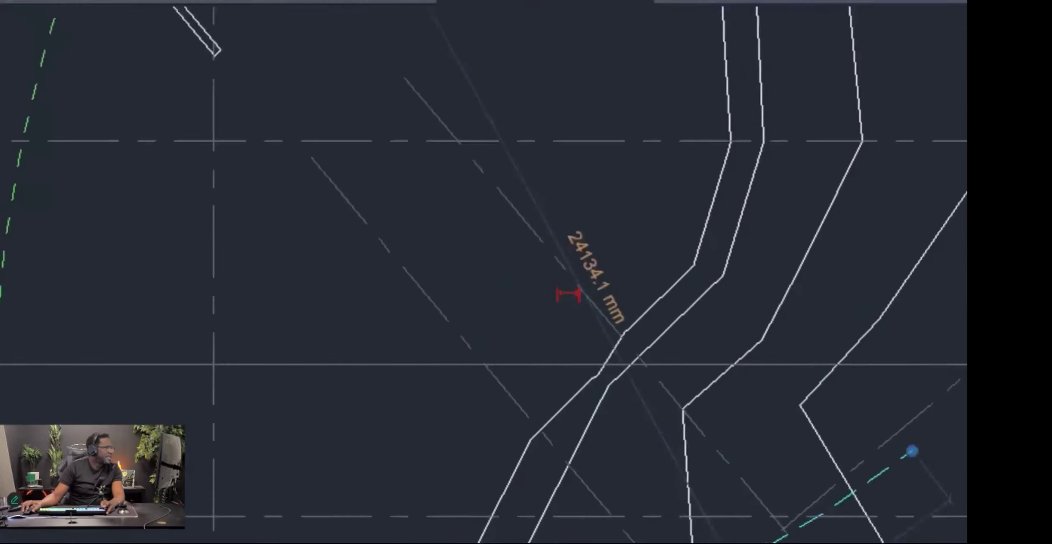
pyautogui.click(587, 115)
pyautogui.click(587, 274)
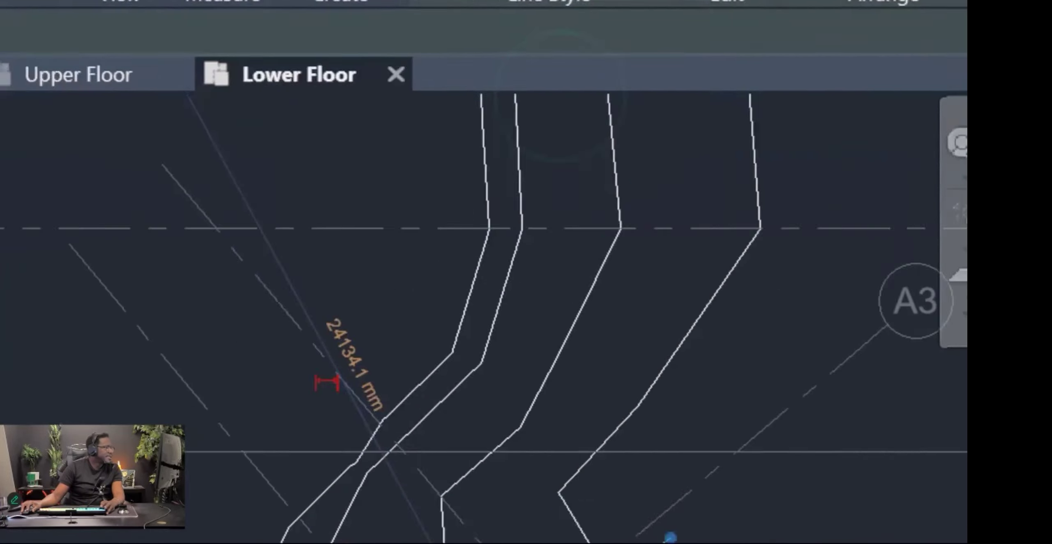
# Create a <Hidden Lines> detail line by picking the new arc with a 1600 mm offset toward the existing dashed curve.
pyautogui.click(368, 177)
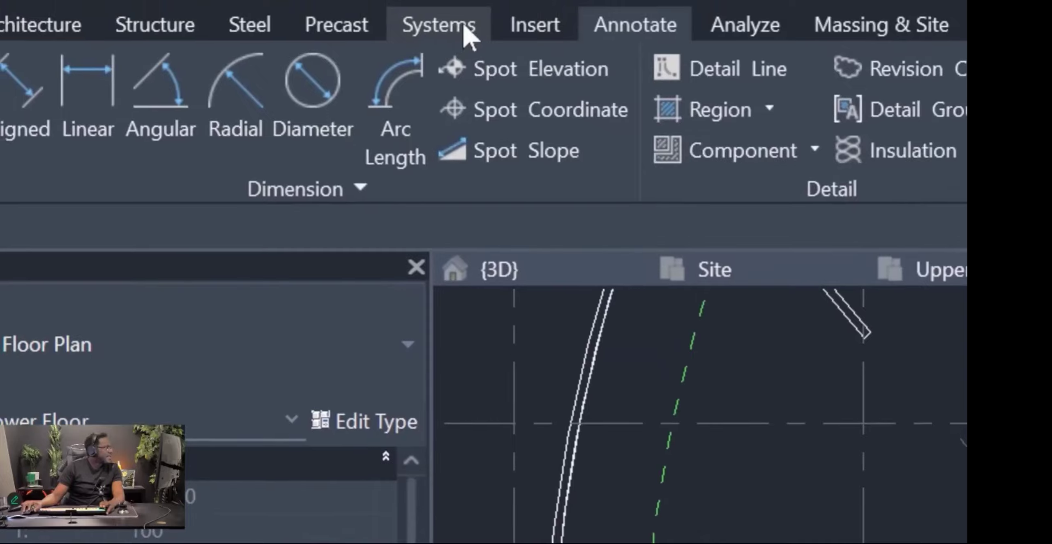
pyautogui.click(740, 62)
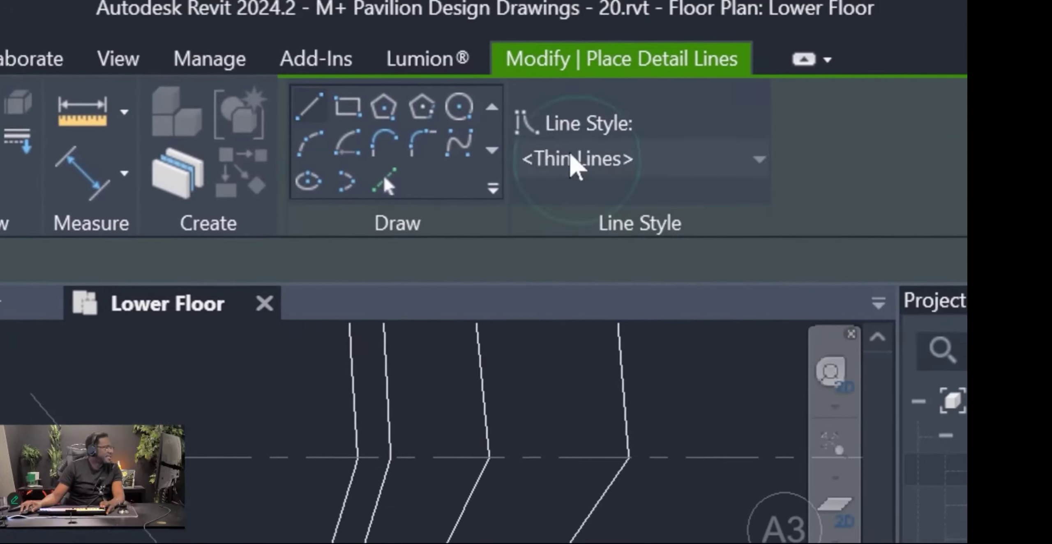
pyautogui.click(571, 157)
pyautogui.click(630, 320)
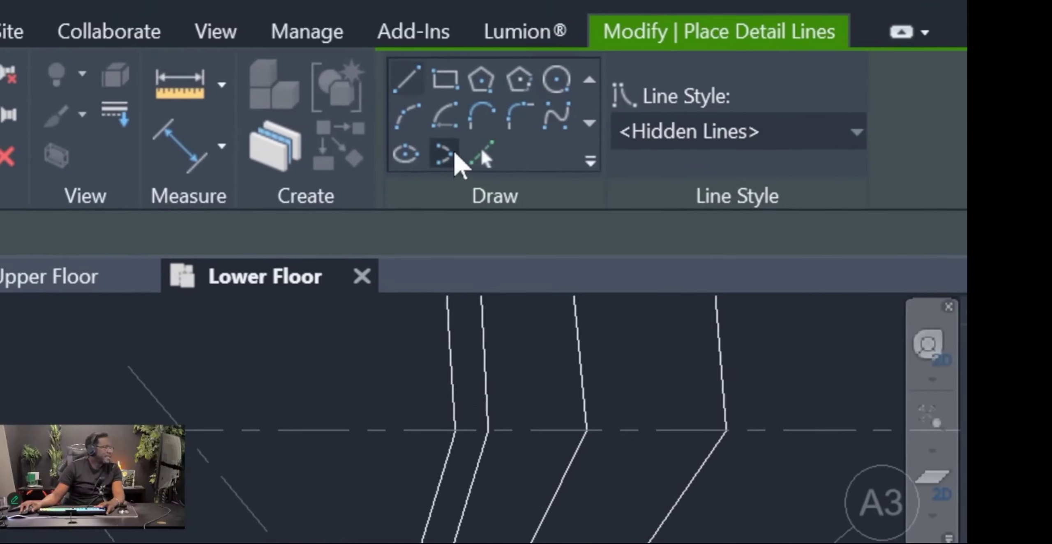
pyautogui.click(488, 154)
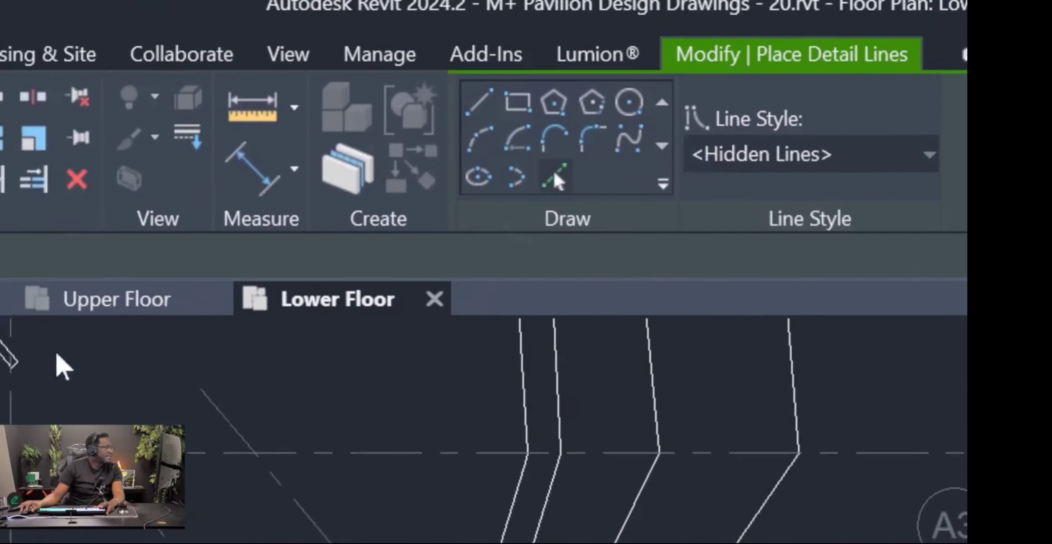
pyautogui.click(406, 270)
pyautogui.write('16')
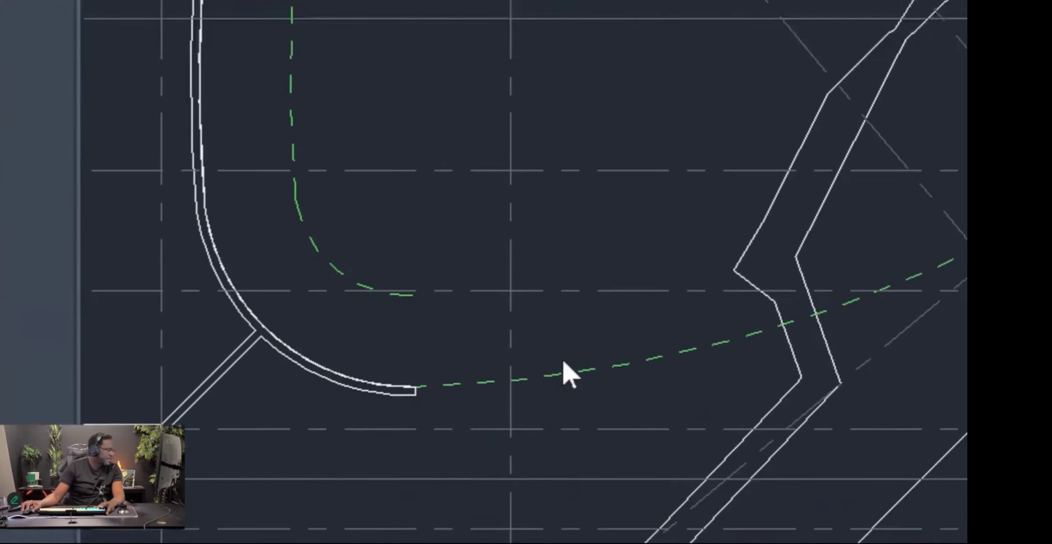
pyautogui.click(564, 364)
# Try to draw straight <Hidden Lines> detail lines between the free ends of the inner and outer dashed arcs.
pyautogui.scroll(-3, 489, 275)
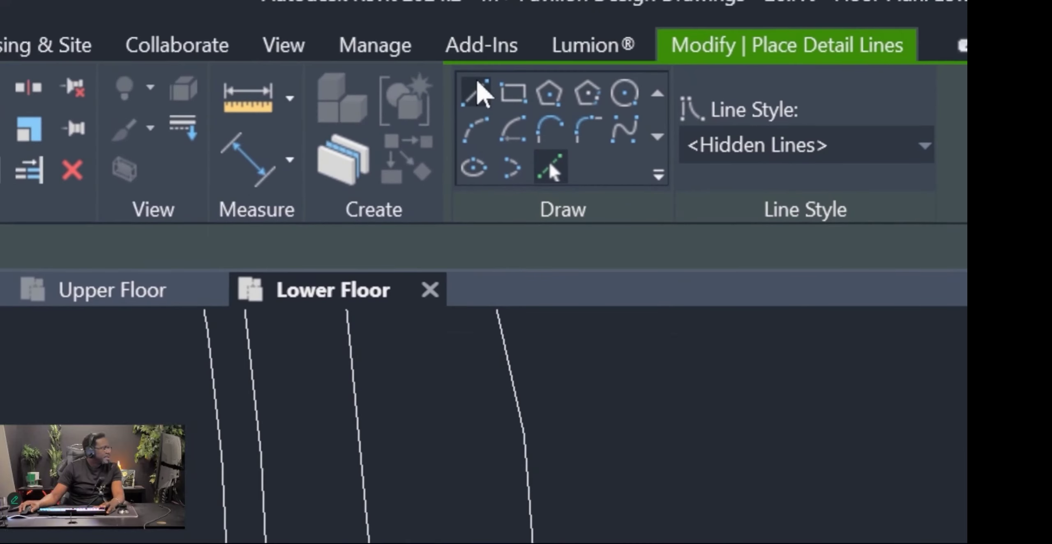
pyautogui.click(478, 83)
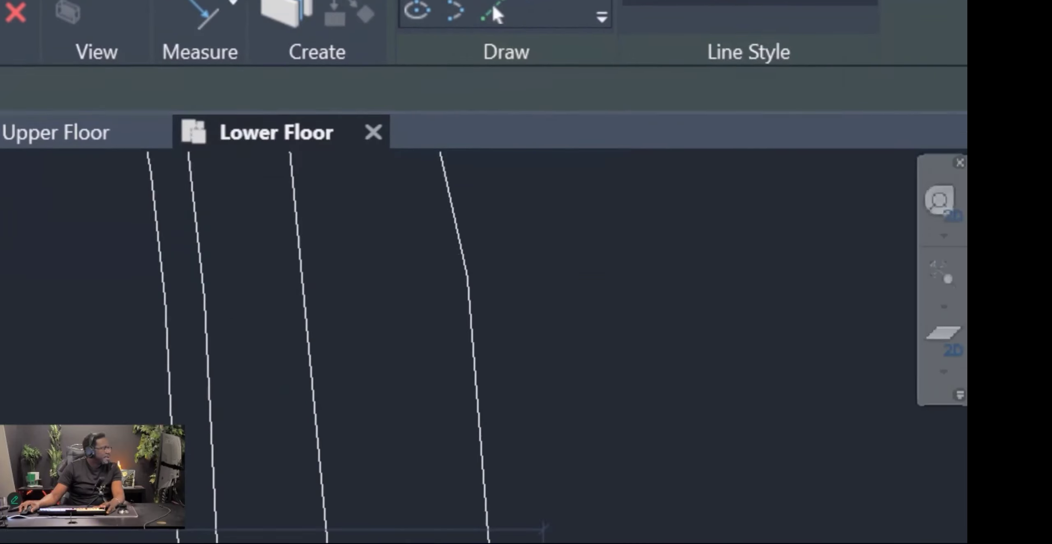
pyautogui.click(533, 320)
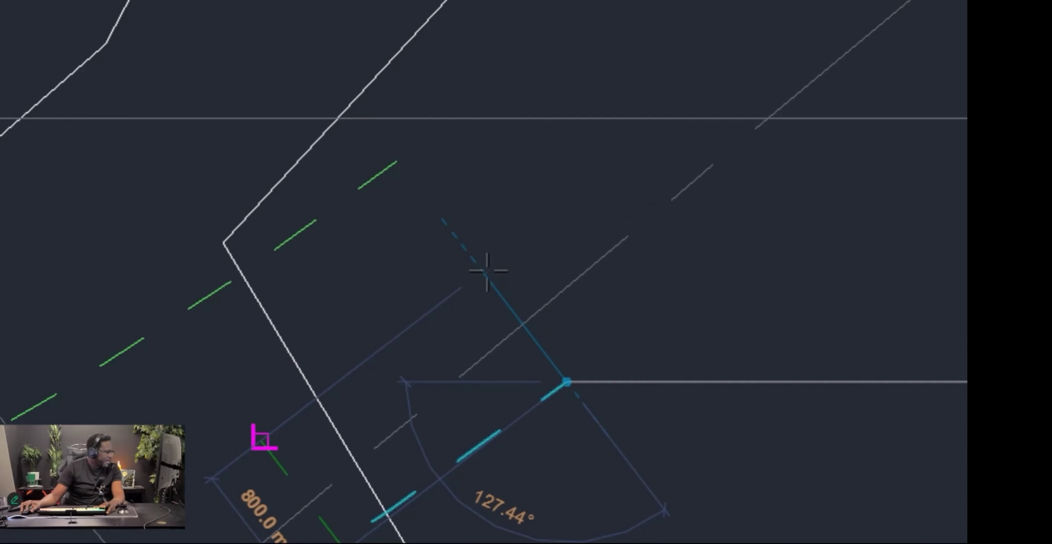
pyautogui.scroll(1, 487, 271)
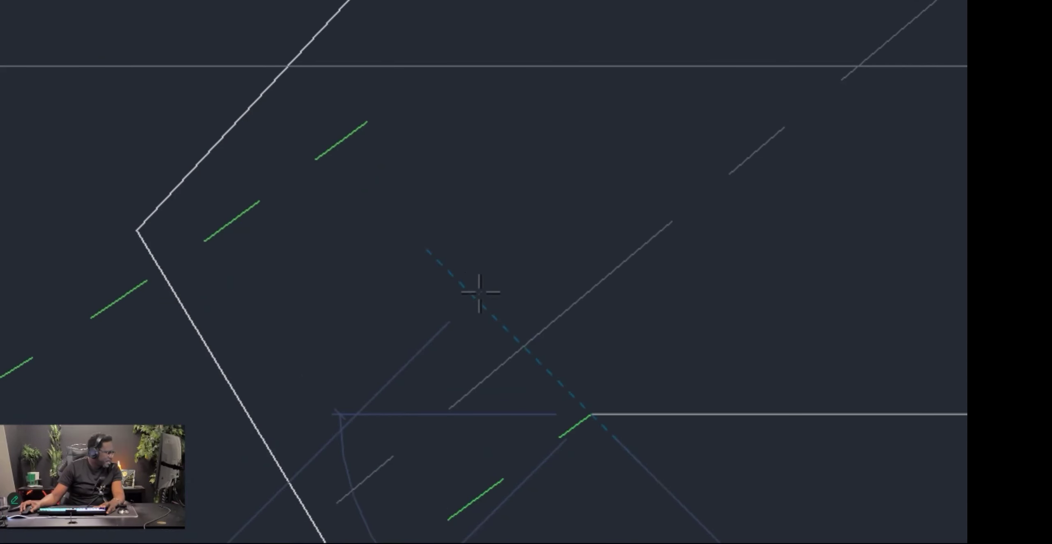
pyautogui.click(443, 242)
pyautogui.scroll(-1, 486, 276)
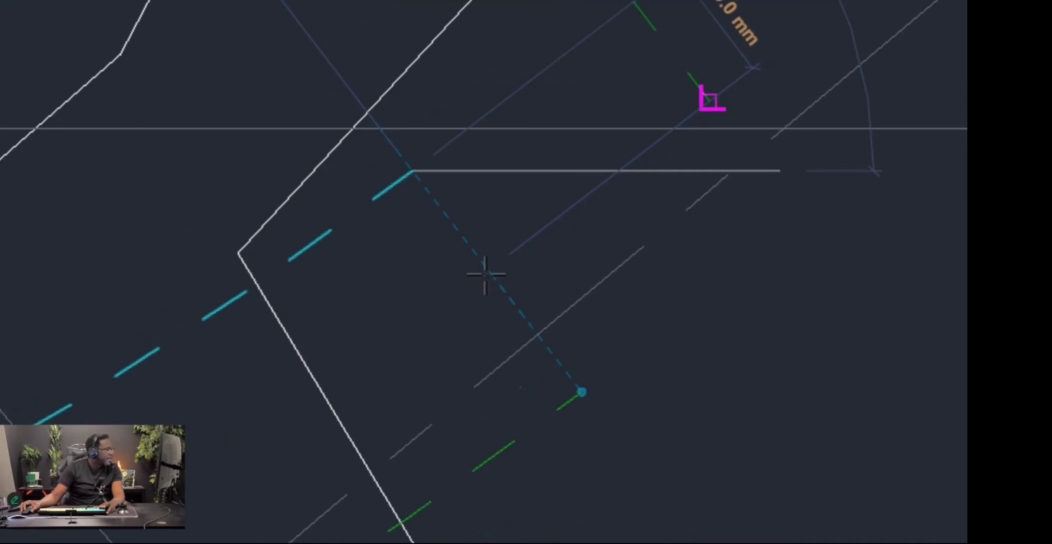
pyautogui.scroll(-2, 563, 268)
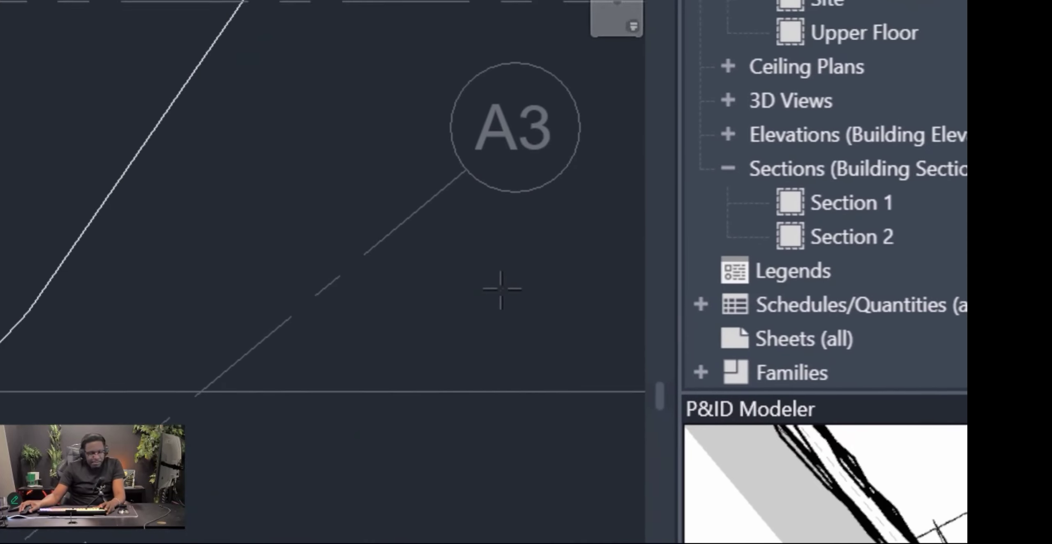
pyautogui.scroll(-1, 556, 276)
pyautogui.scroll(1, 329, 290)
pyautogui.click(474, 263)
pyautogui.scroll(2, 542, 361)
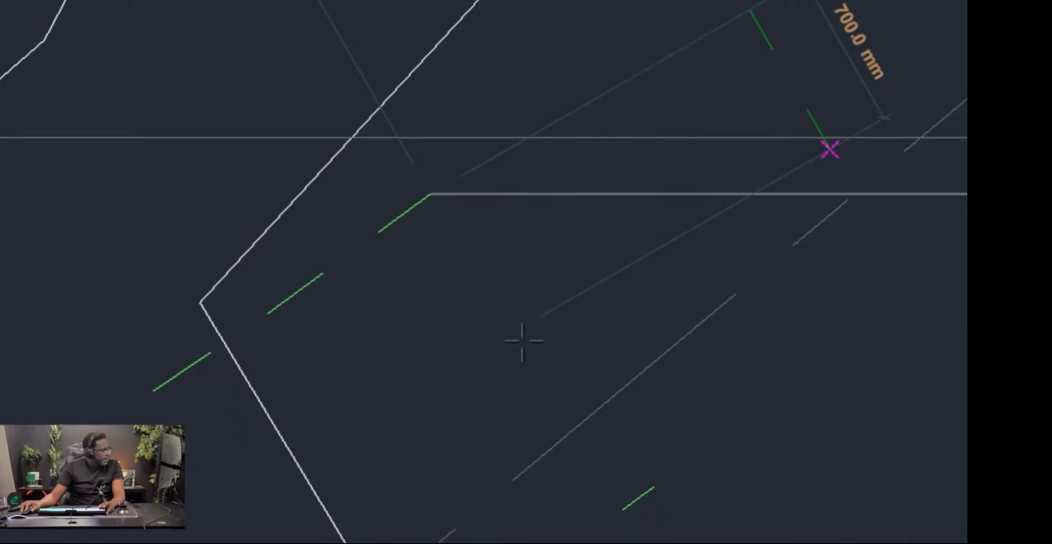
pyautogui.click(600, 399)
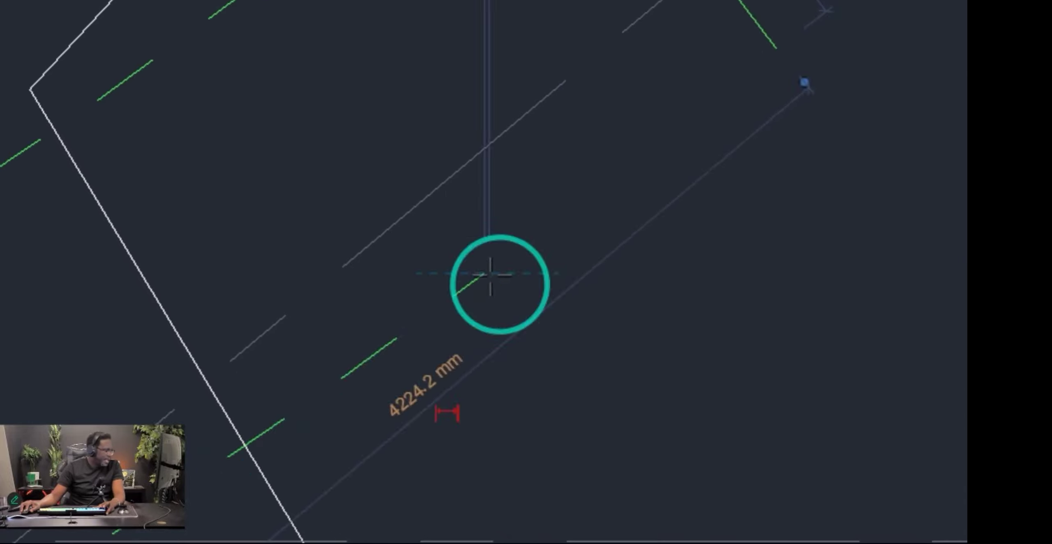
# Delete the misplaced straight dashed lines that run crosswise beyond the two arcs' free ends.
pyautogui.click(378, 158)
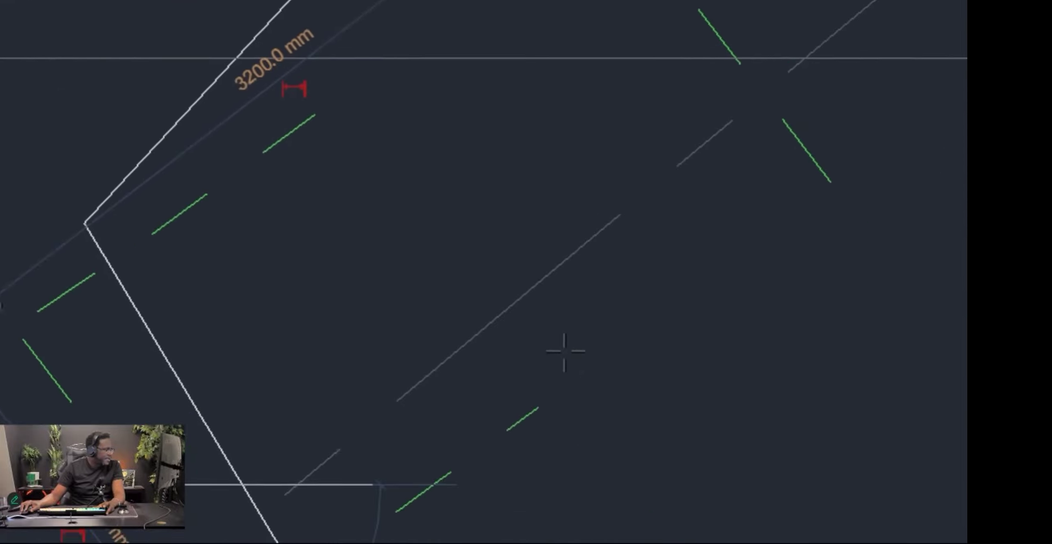
pyautogui.click(617, 94)
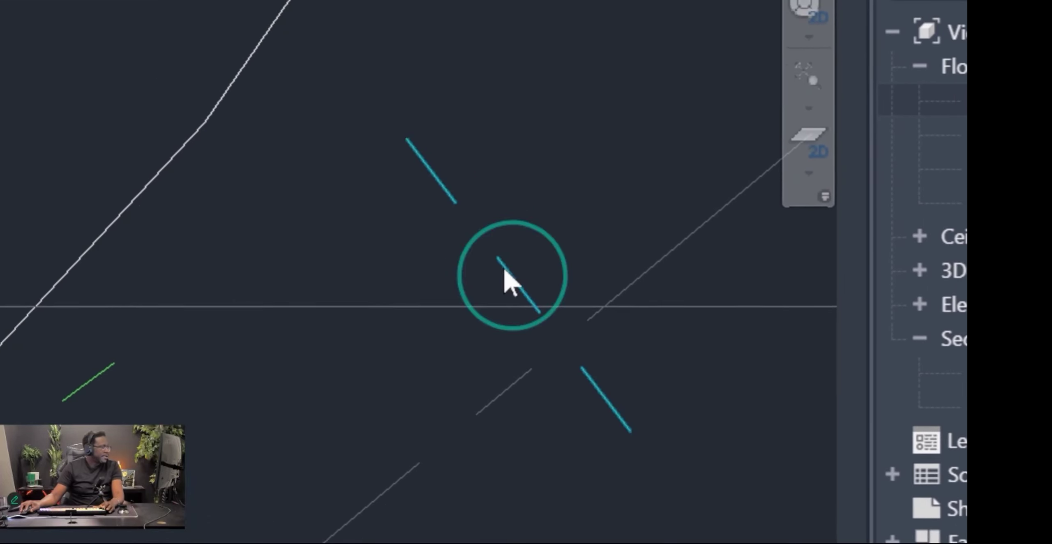
pyautogui.press('Delete')
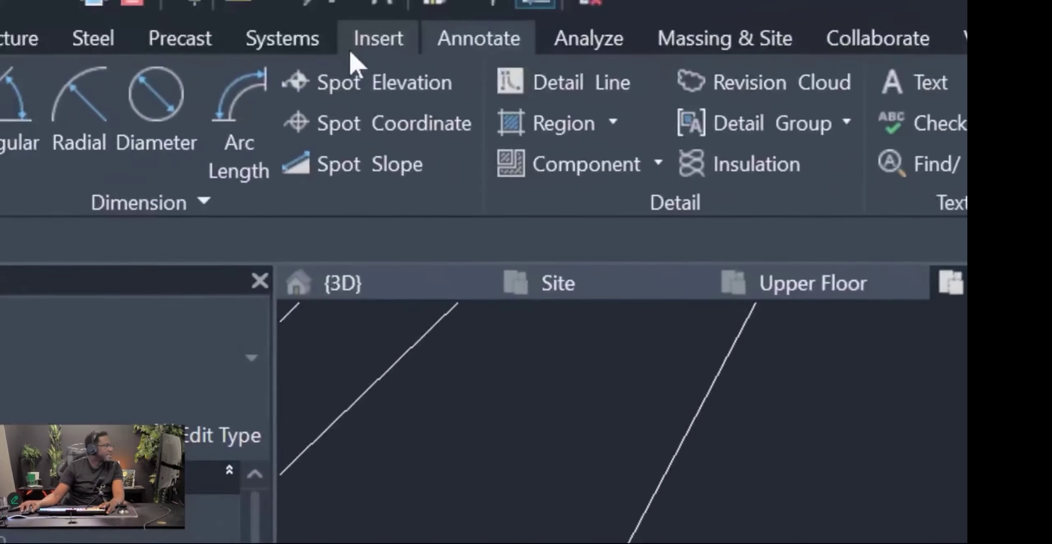
# Draw a straight detail line about 1540 mm long from the inner arc's free end toward the outer arc's end and remove it.
pyautogui.click(501, 72)
pyautogui.click(599, 119)
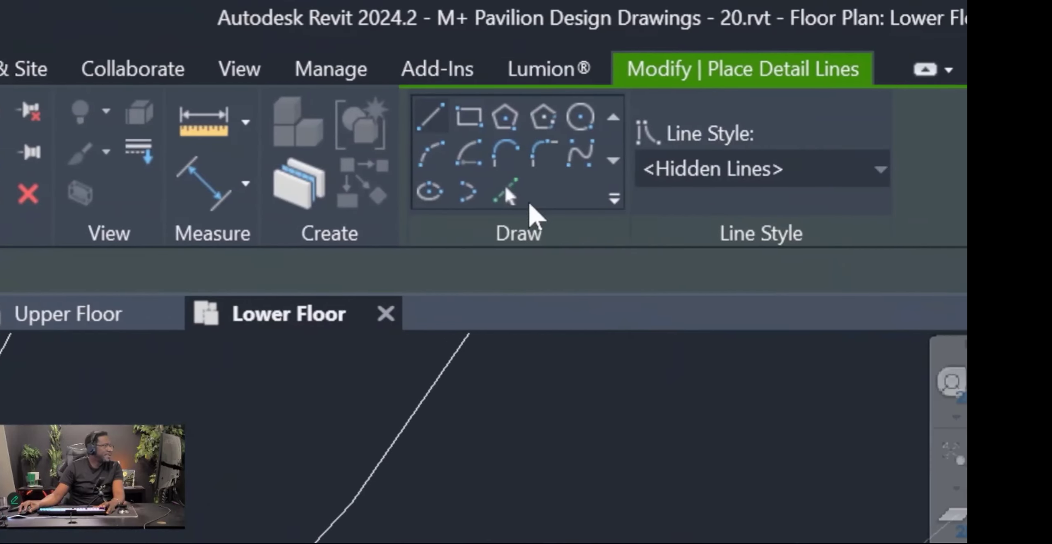
pyautogui.click(406, 117)
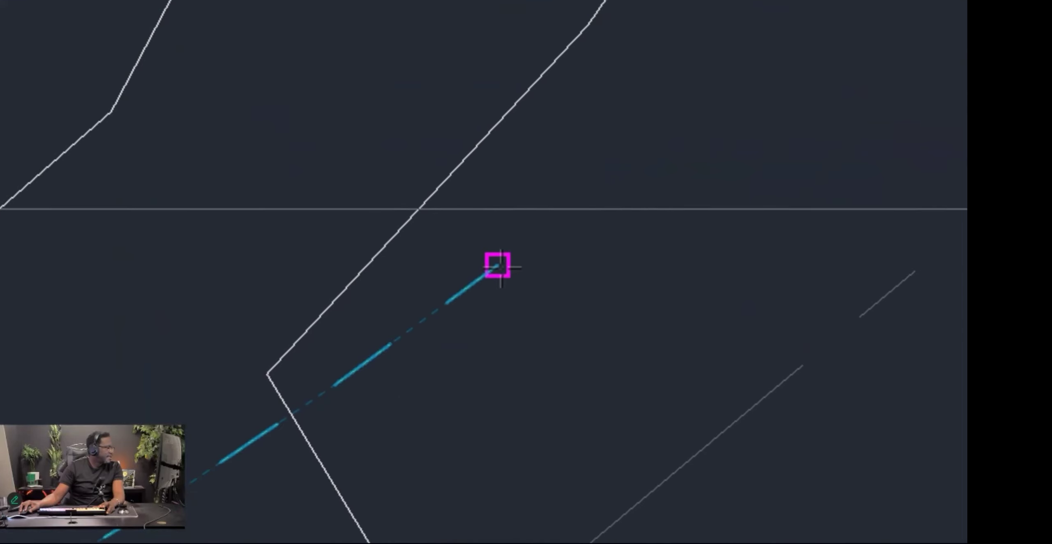
pyautogui.click(498, 267)
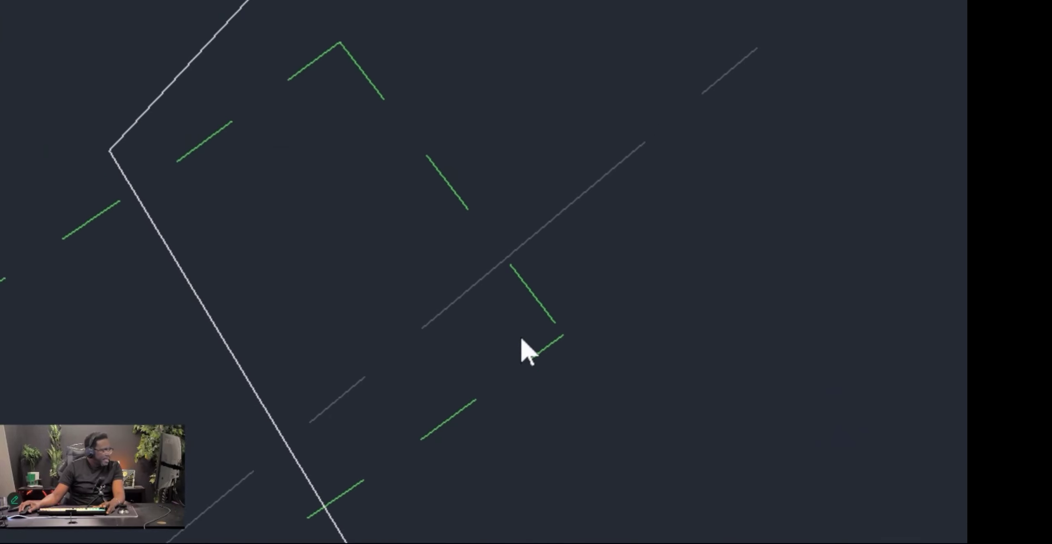
pyautogui.click(499, 253)
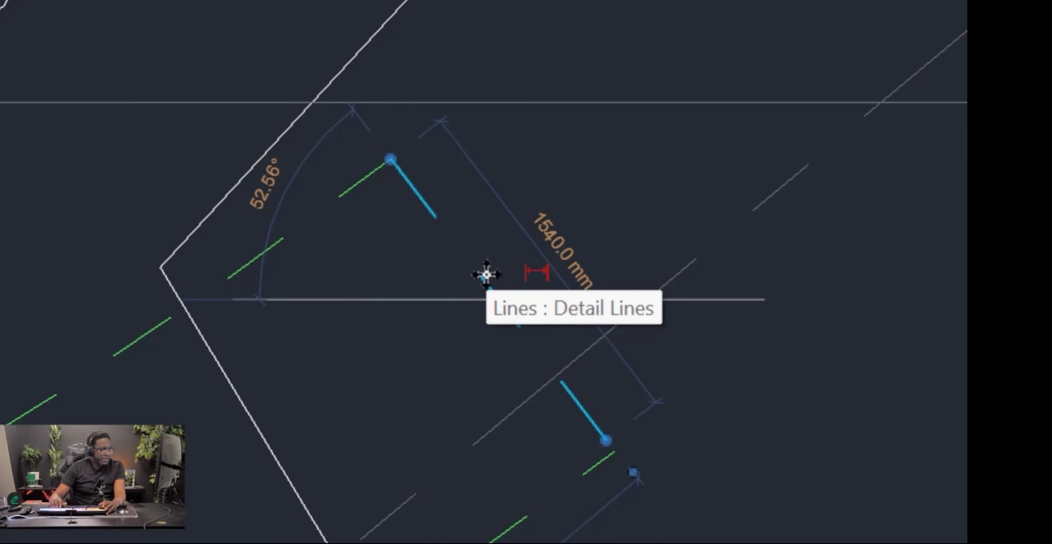
# Examine the inner dashed arc's radius and trace its temporary dimension to the arc's centre.
pyautogui.scroll(-3, 603, 404)
pyautogui.scroll(-1, 407, 296)
pyautogui.click(416, 282)
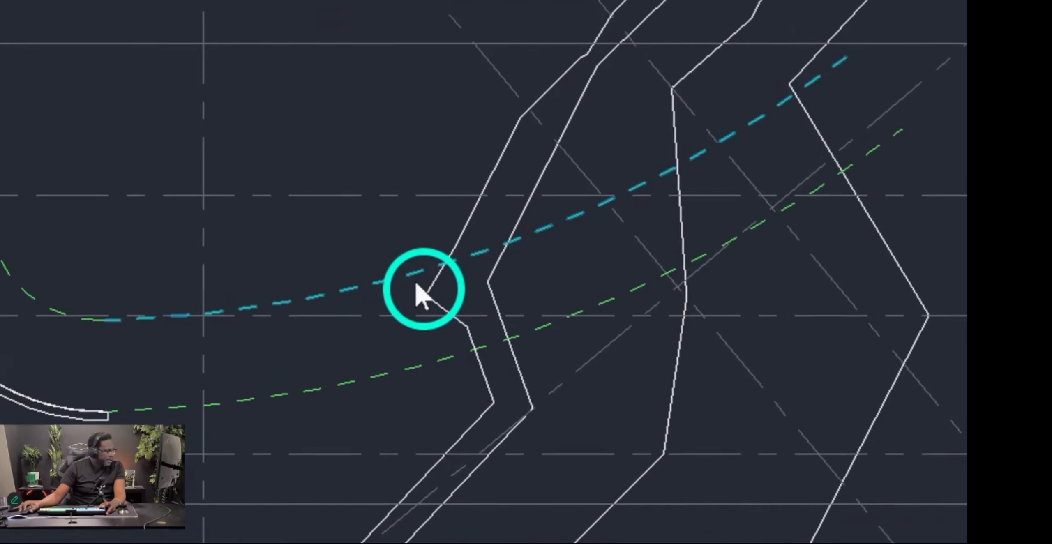
pyautogui.scroll(-4, 416, 283)
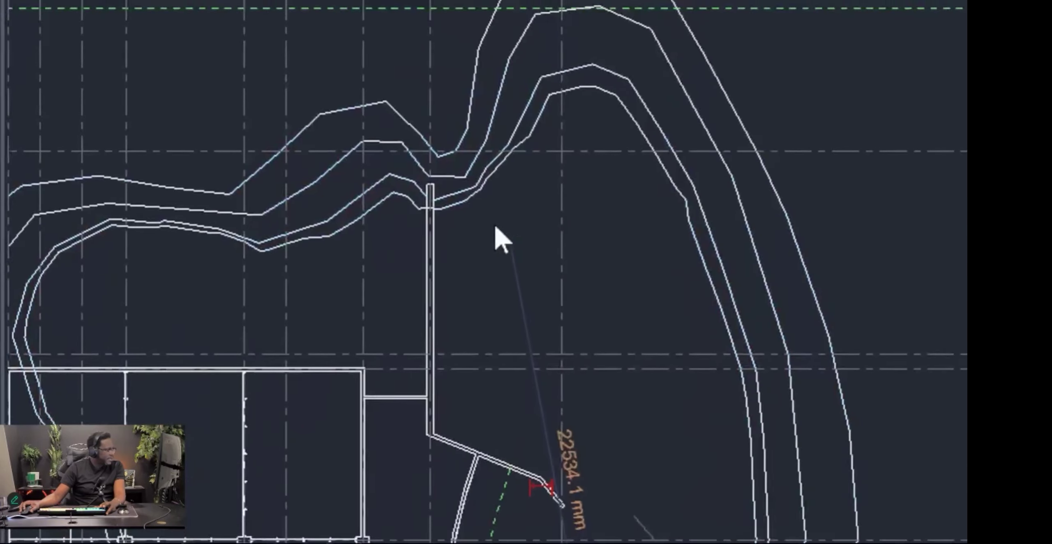
pyautogui.scroll(2, 519, 332)
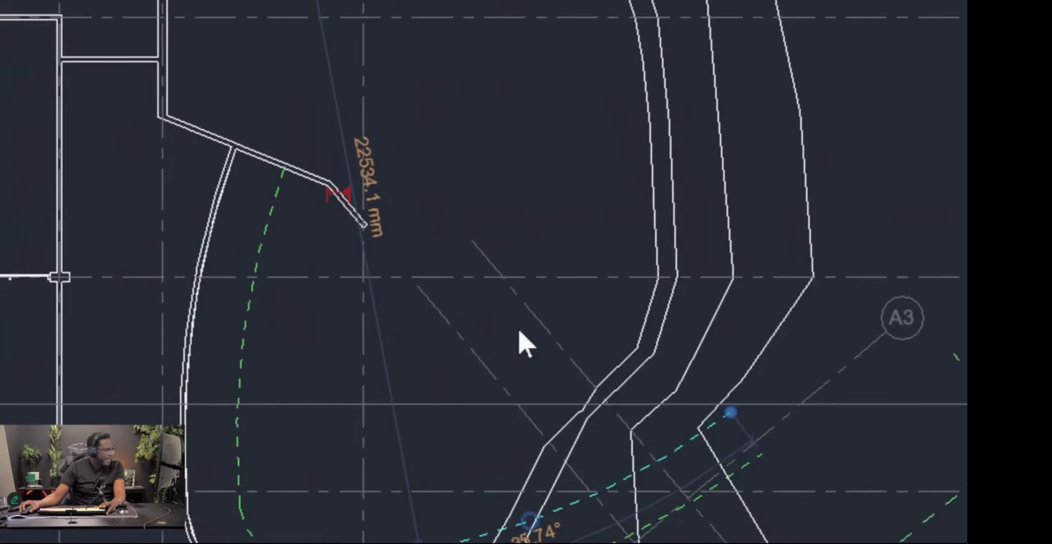
pyautogui.scroll(2, 595, 338)
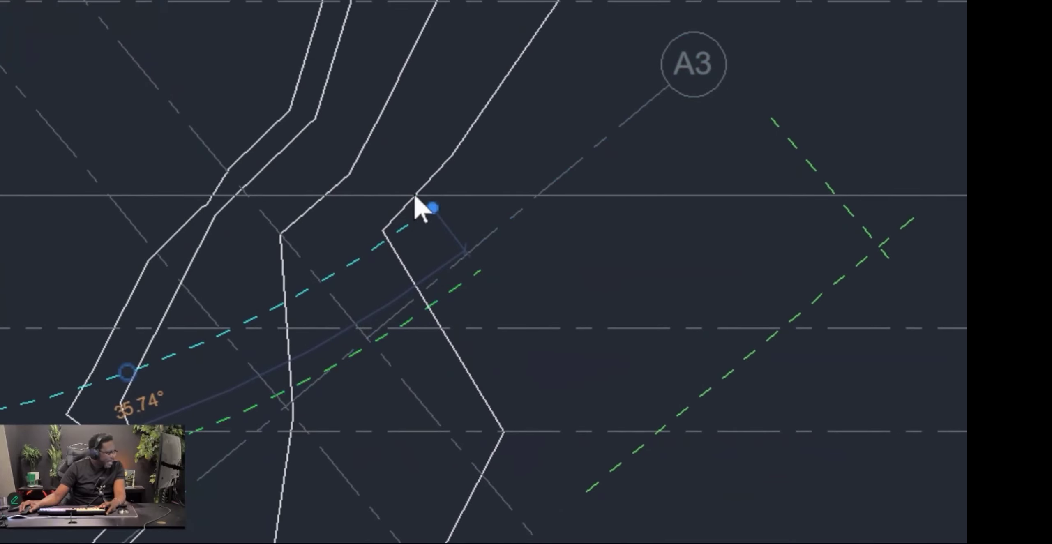
pyautogui.scroll(-2, 470, 267)
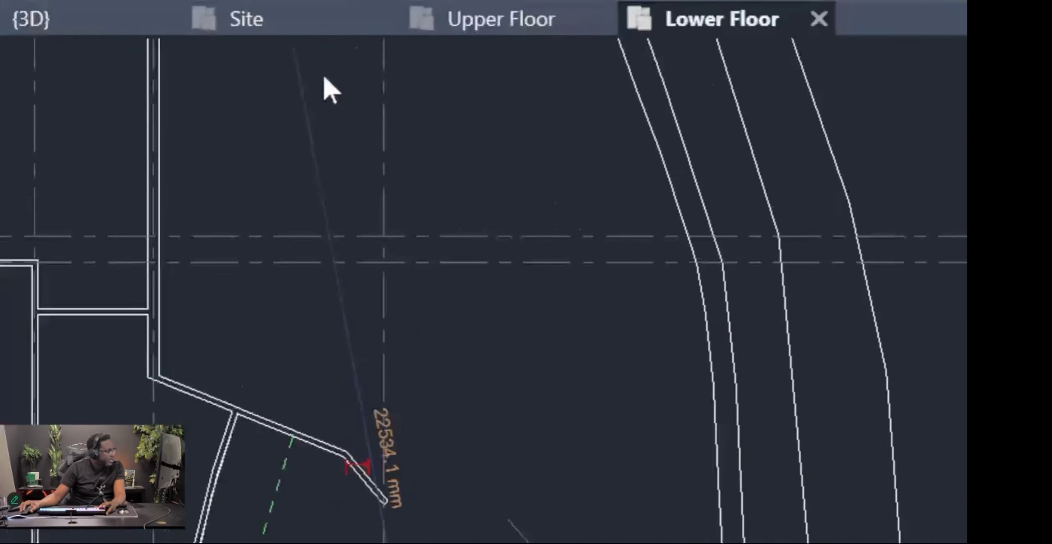
pyautogui.scroll(4, 597, 441)
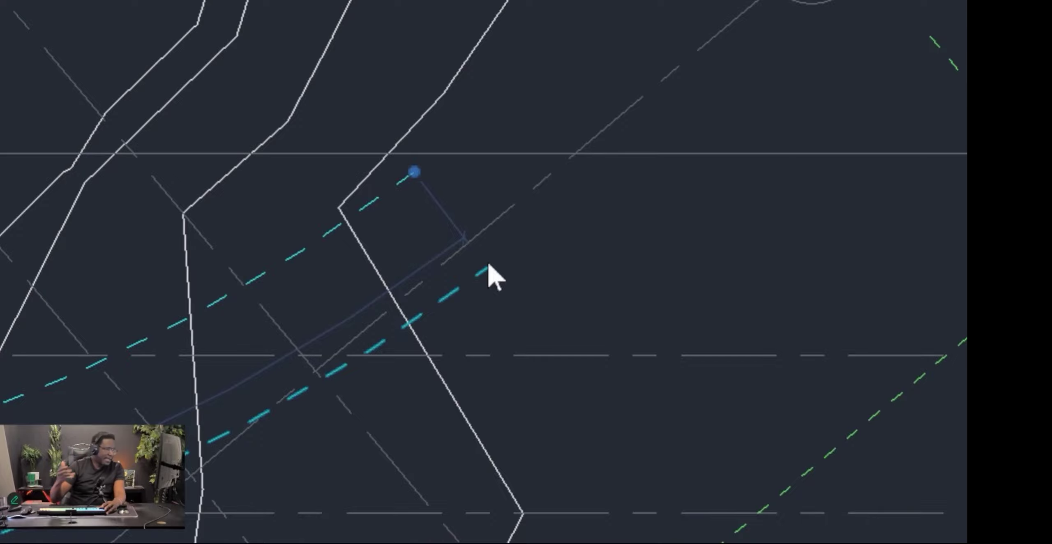
# Make the outer dashed arc's temporary radius dimension permanent so that it marks the arc's centre.
pyautogui.scroll(-6, 500, 259)
pyautogui.moveTo(336, 107); pyautogui.dragTo(459, 228, button='middle')
pyautogui.press('Escape')
pyautogui.moveTo(535, 366); pyautogui.dragTo(474, 263, button='middle')
pyautogui.click(494, 286)
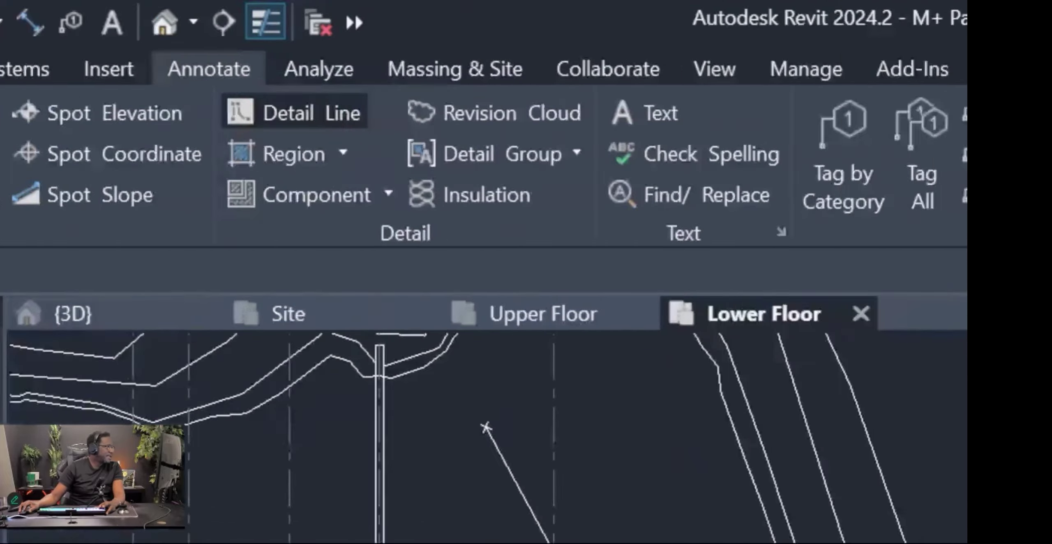
# Draw a <Hidden Lines> detail circle with a 1000 mm radius centred on the outer dashed arc's centre mark.
pyautogui.click(294, 112)
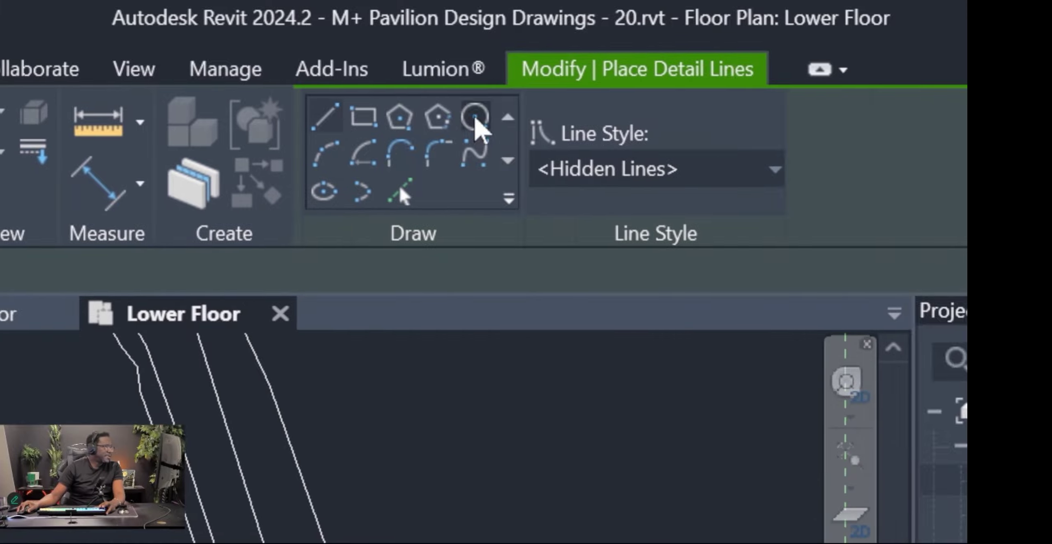
pyautogui.click(476, 124)
pyautogui.click(493, 284)
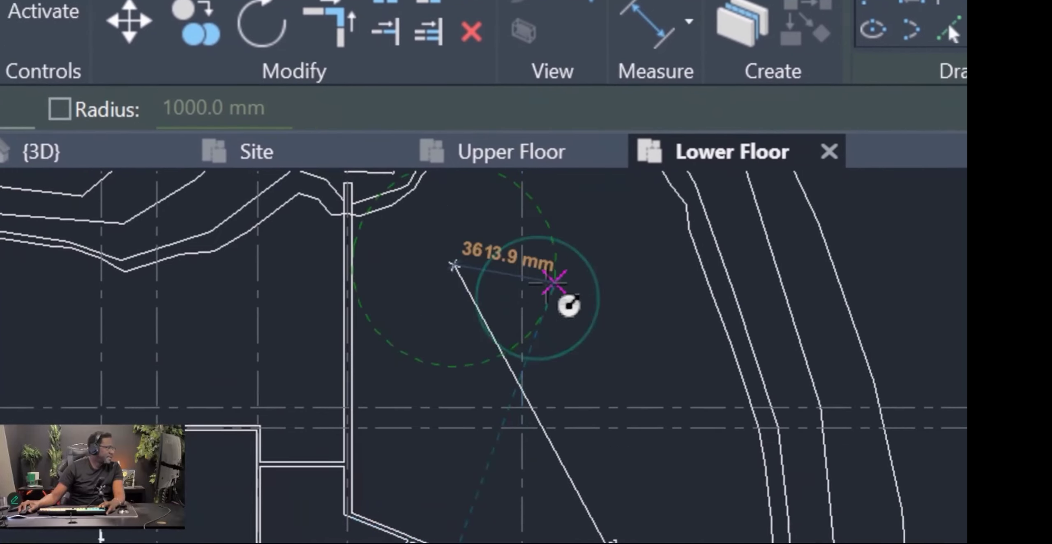
pyautogui.scroll(1, 462, 274)
pyautogui.press('Escape')
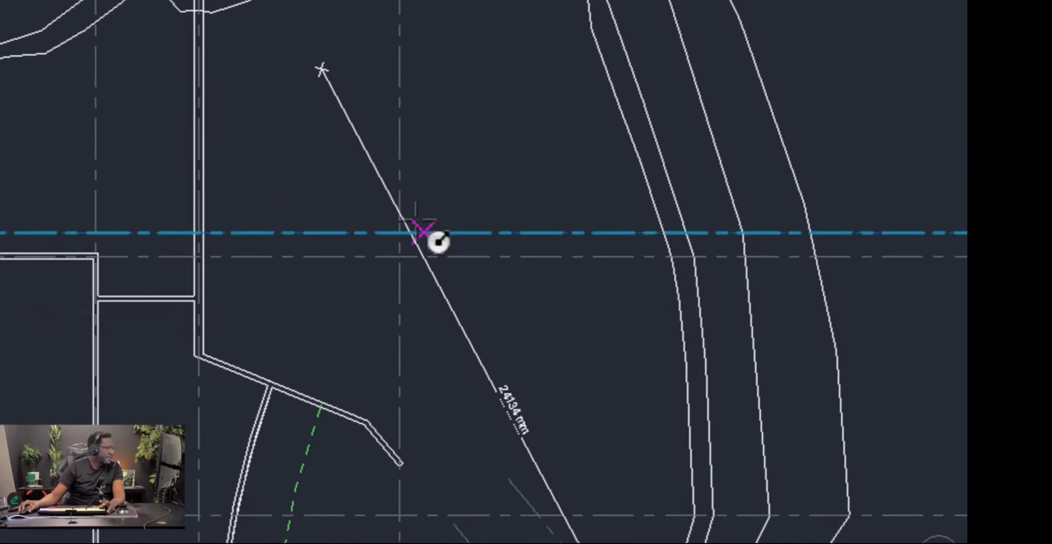
pyautogui.click(321, 69)
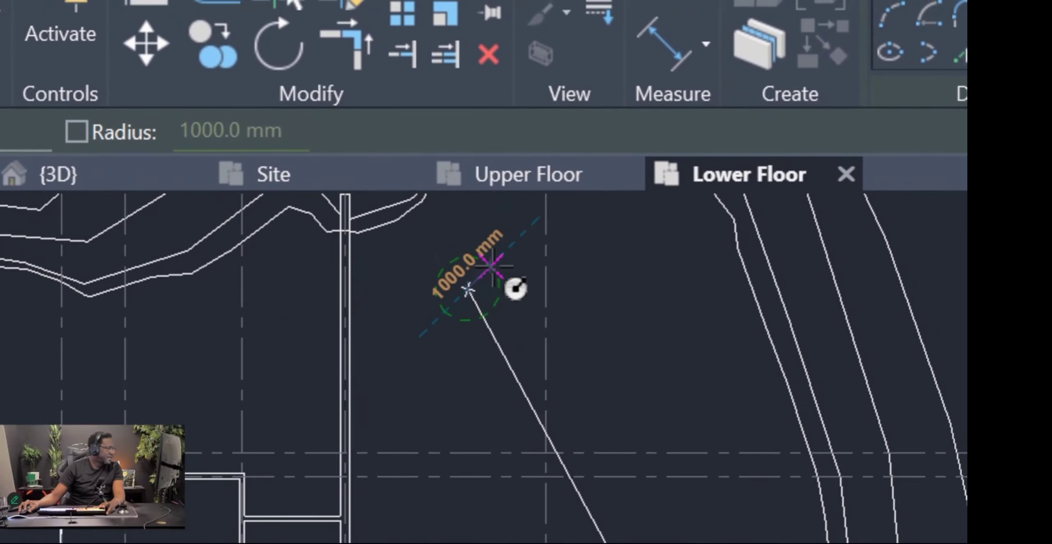
pyautogui.click(492, 266)
pyautogui.press('Escape')
pyautogui.press('Escape')
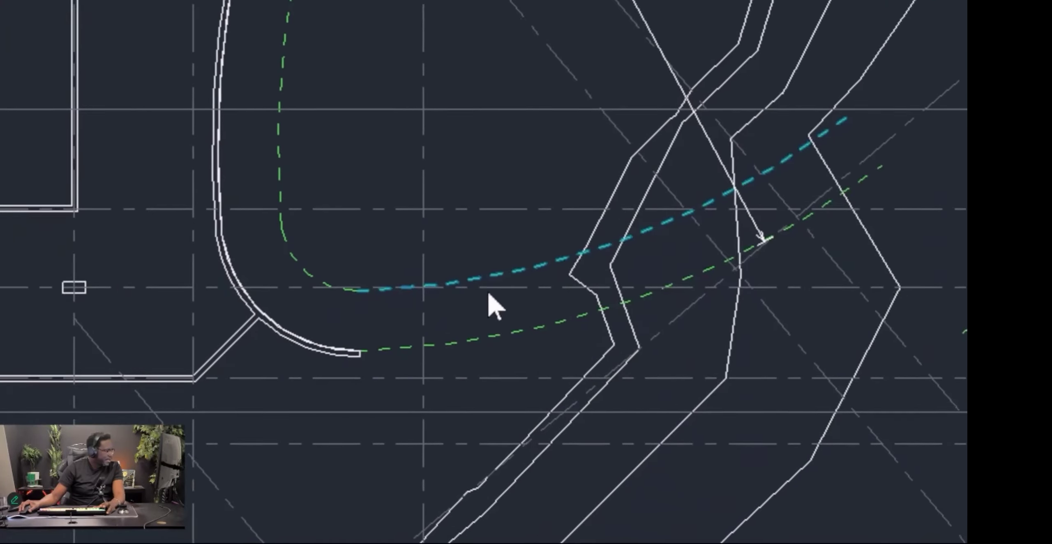
# Select the long arc of the curved wall and make its temporary radius dimension permanent.
pyautogui.click(498, 293)
pyautogui.moveTo(597, 196); pyautogui.dragTo(340, 244, button='middle')
pyautogui.click(430, 243)
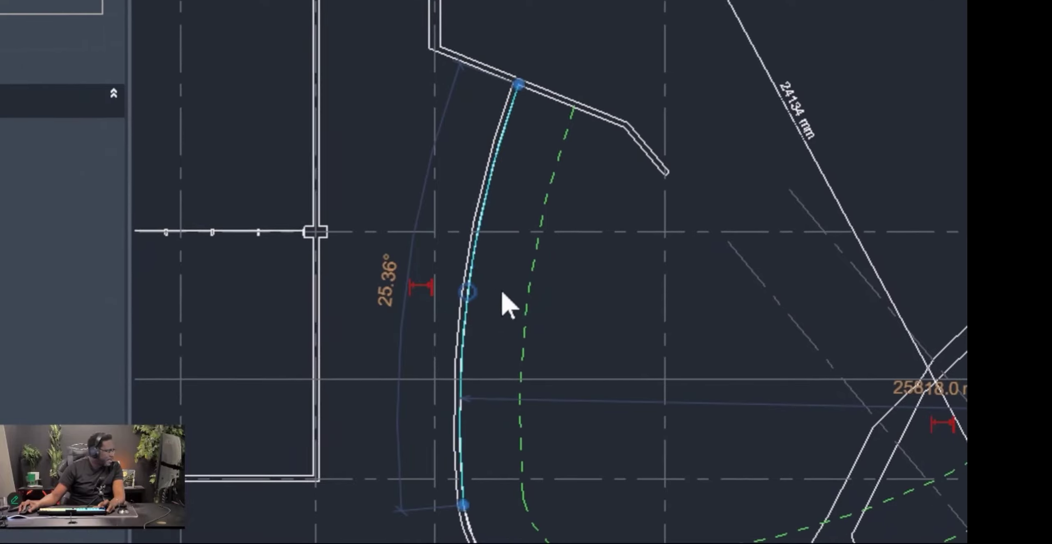
pyautogui.scroll(-4, 718, 338)
pyautogui.scroll(4, 343, 306)
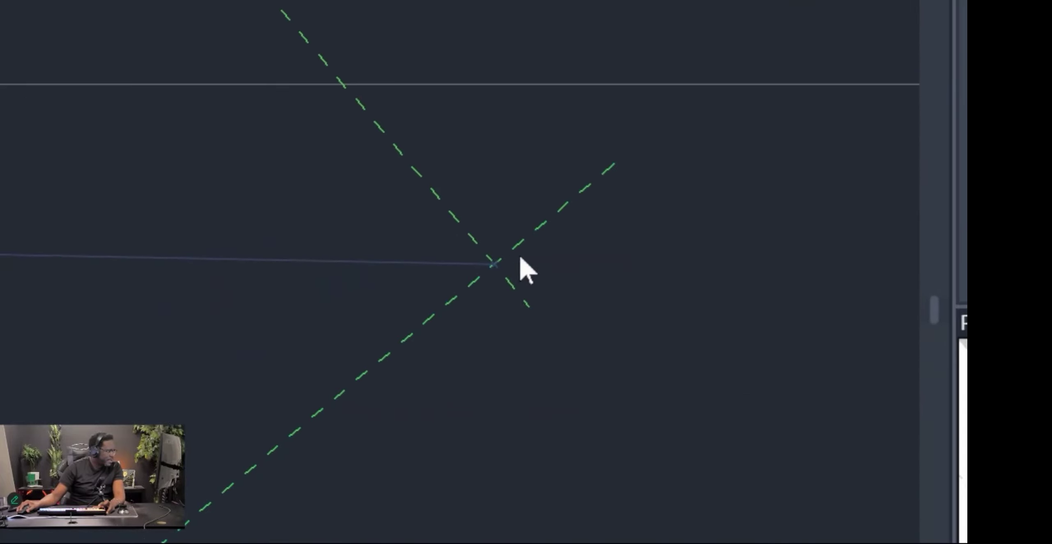
pyautogui.scroll(-2, 538, 287)
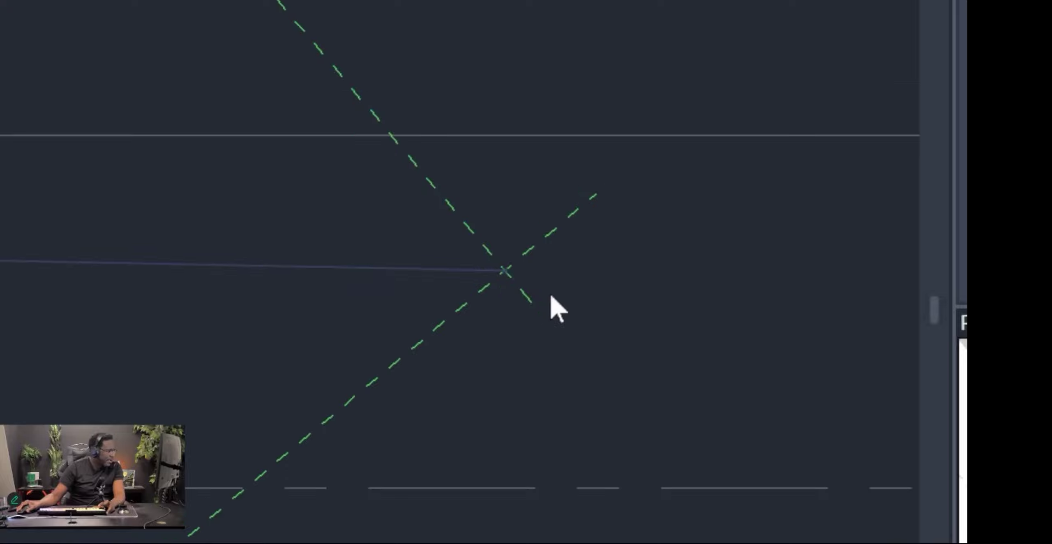
pyautogui.click(420, 279)
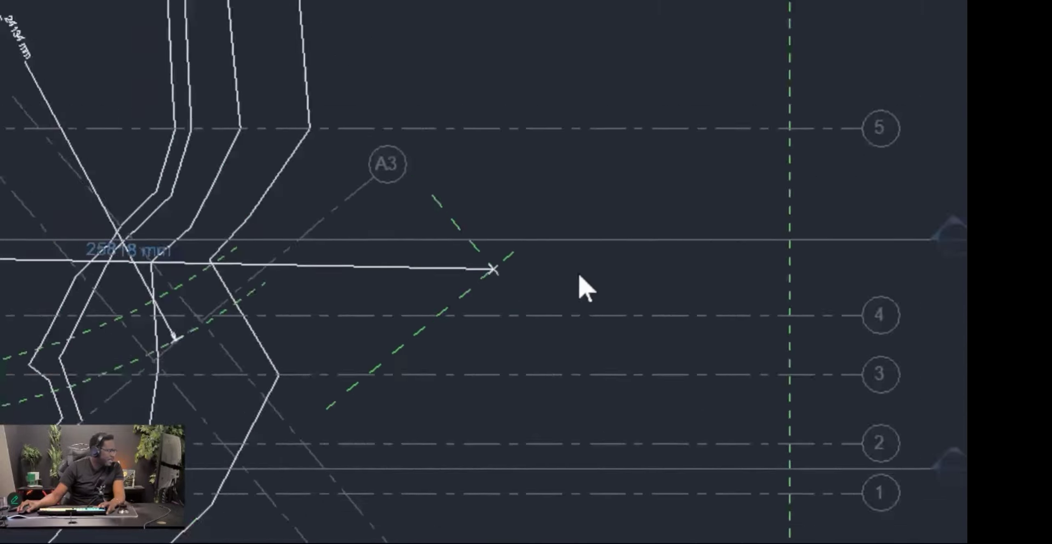
# Delete the two dashed lines that cross at the centre of the curved wall's long arc.
pyautogui.scroll(3, 476, 289)
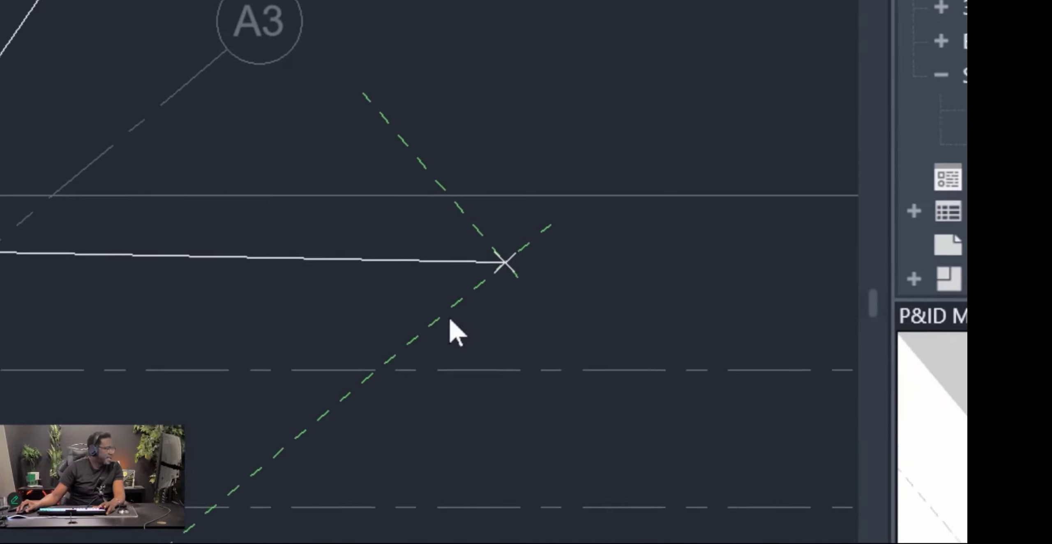
pyautogui.click(448, 314)
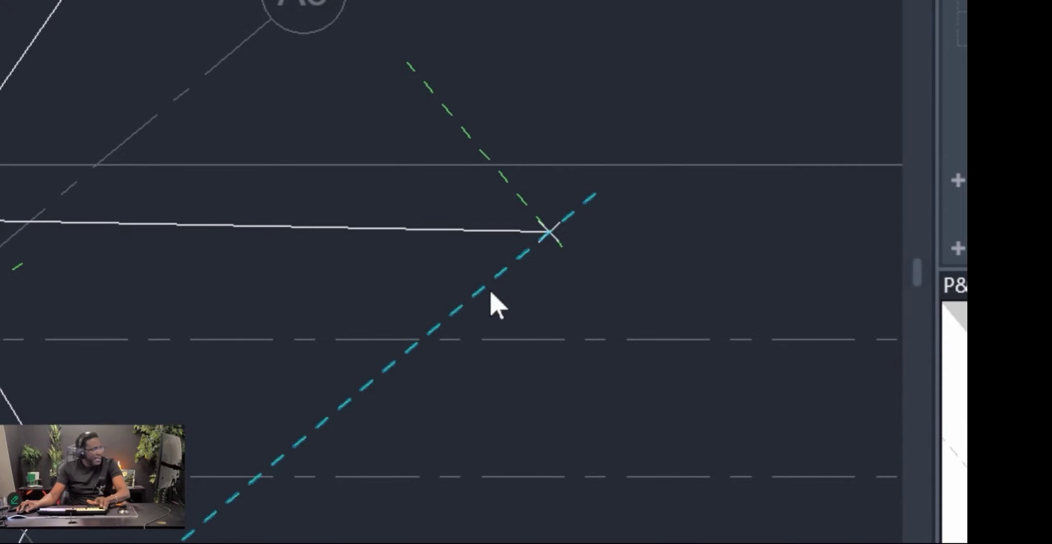
pyautogui.click(443, 108)
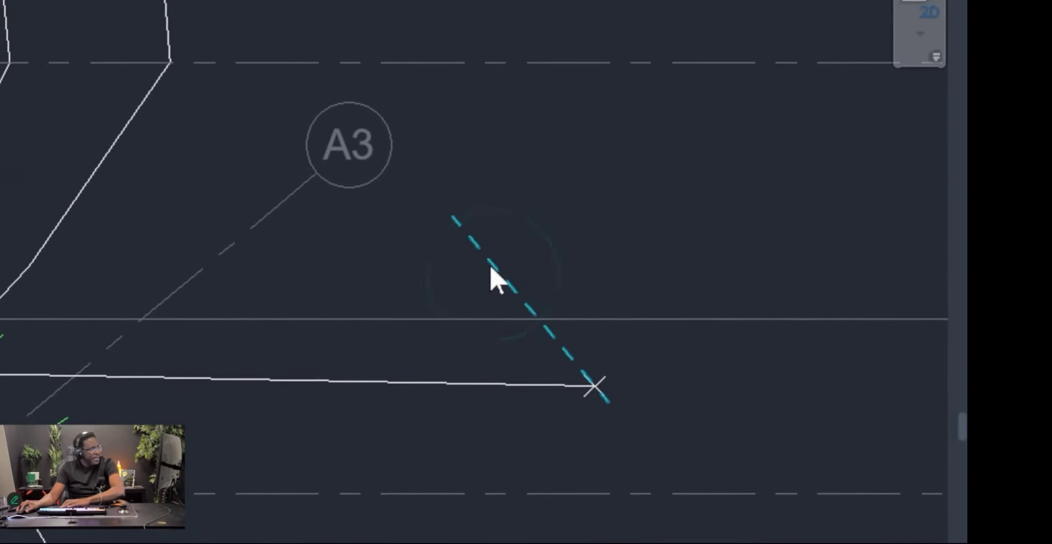
pyautogui.press('Delete')
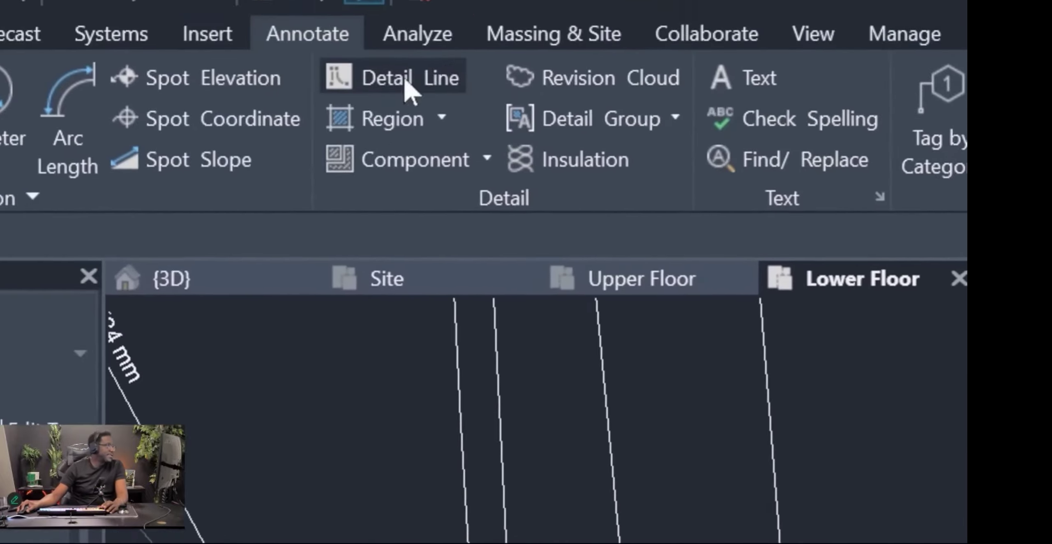
# Draw a <Hidden Lines> detail circle centred on the centre mark of the curved wall's long arc.
pyautogui.click(411, 89)
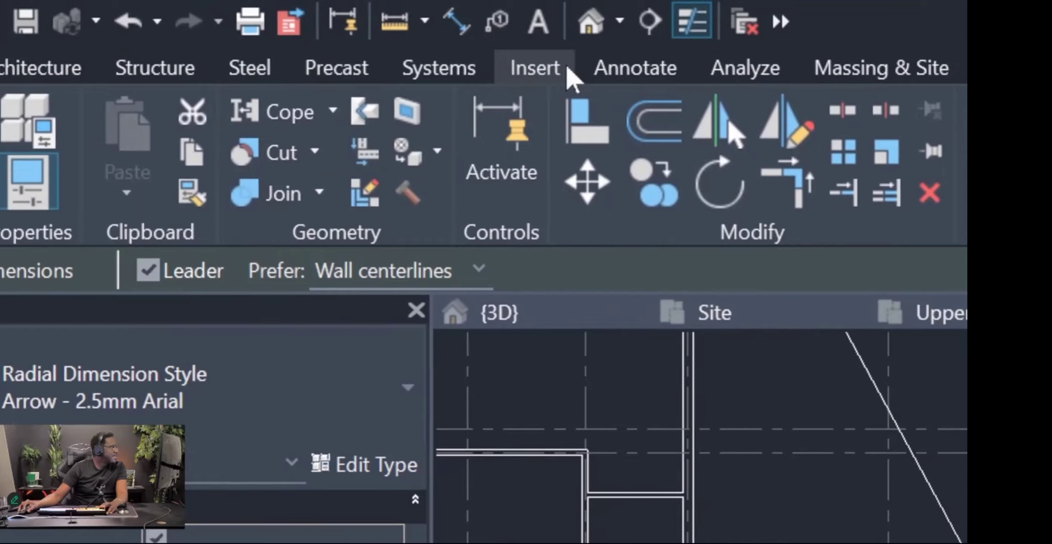
pyautogui.click(633, 68)
pyautogui.click(271, 115)
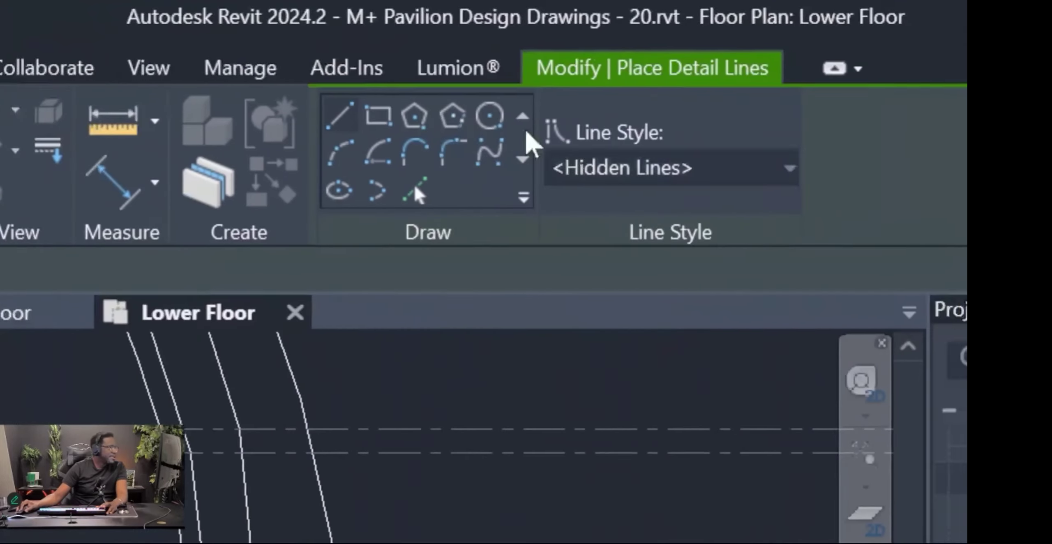
pyautogui.click(505, 117)
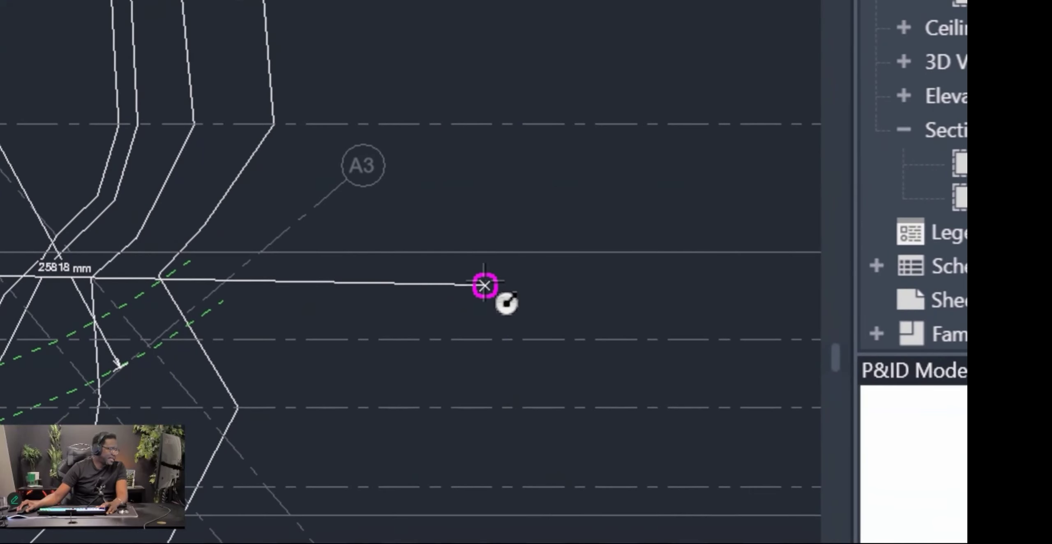
pyautogui.click(479, 281)
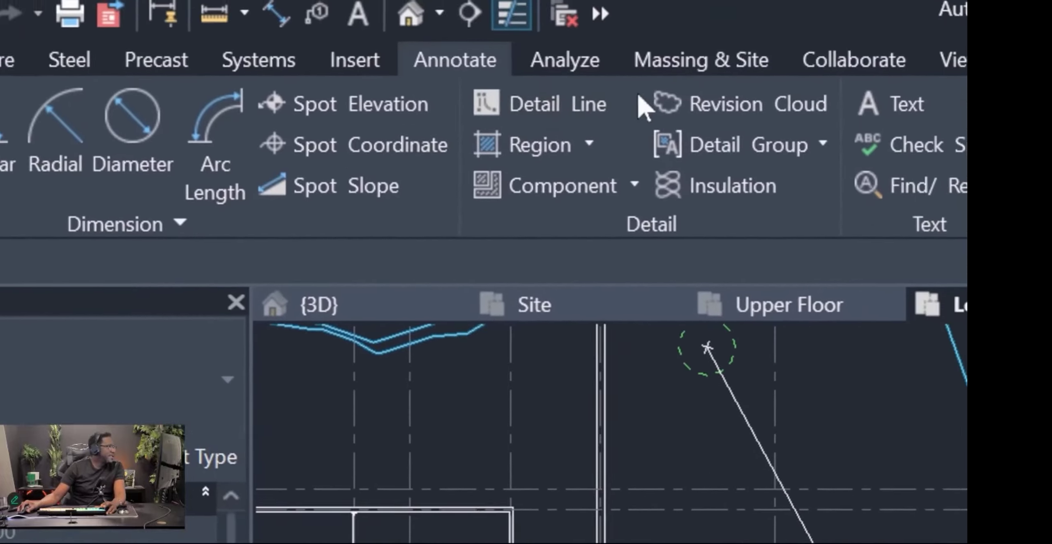
# Draw a <Hidden Lines> detail line between the long arc's centre and the upper end of the curved wall's long arc.
pyautogui.click(451, 113)
pyautogui.click(518, 120)
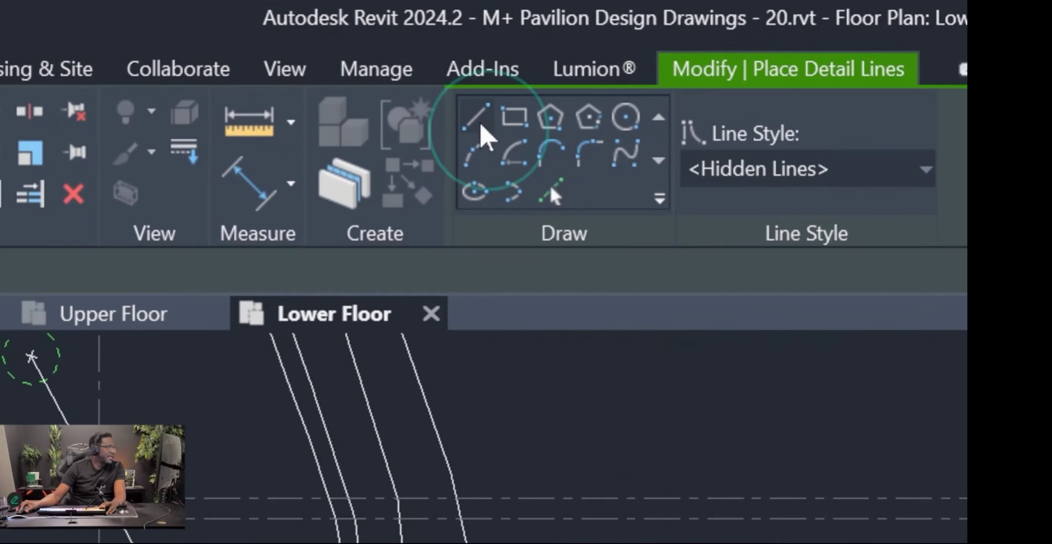
pyautogui.scroll(1, 485, 328)
pyautogui.click(480, 271)
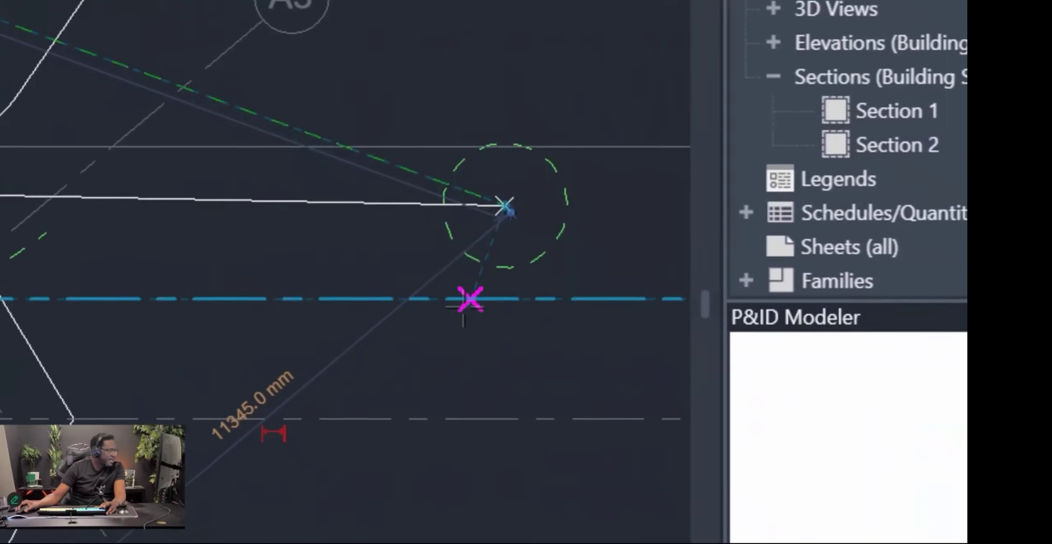
# Draw a second <Hidden Lines> detail line from the same centre to the lower end of the wall's long arc, on its inner face.
pyautogui.click(474, 251)
pyautogui.scroll(-3, 489, 357)
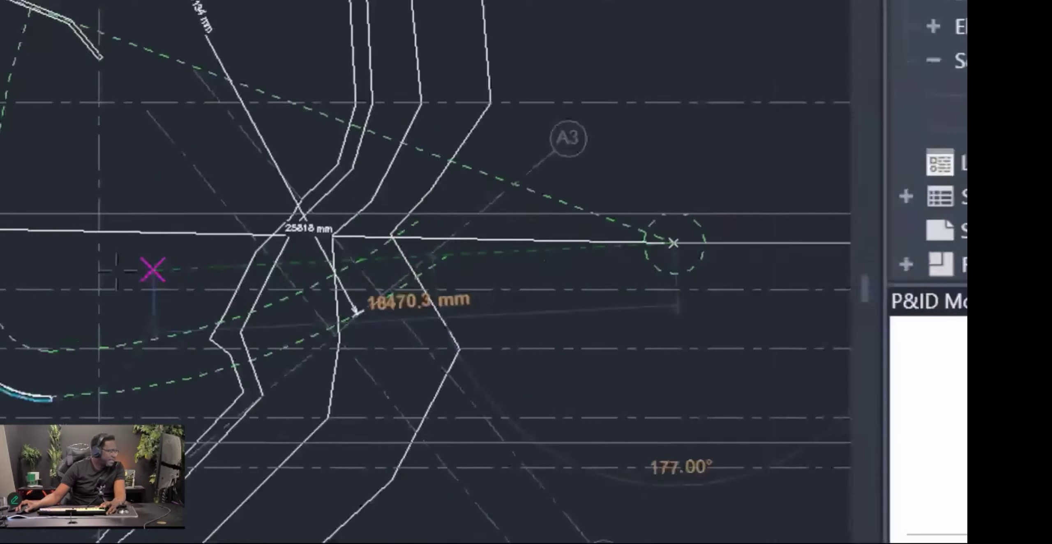
pyautogui.scroll(3, 410, 294)
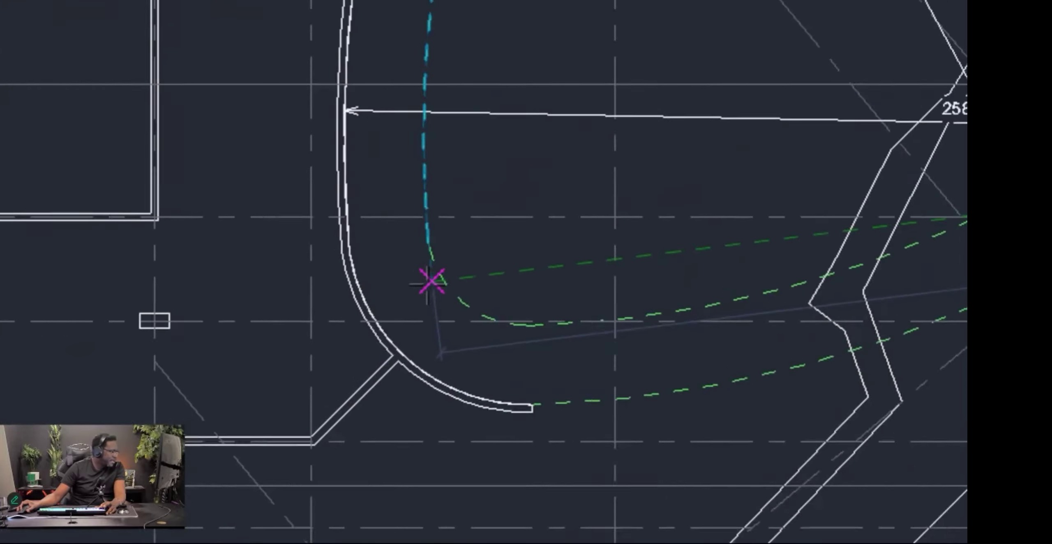
pyautogui.scroll(5, 429, 282)
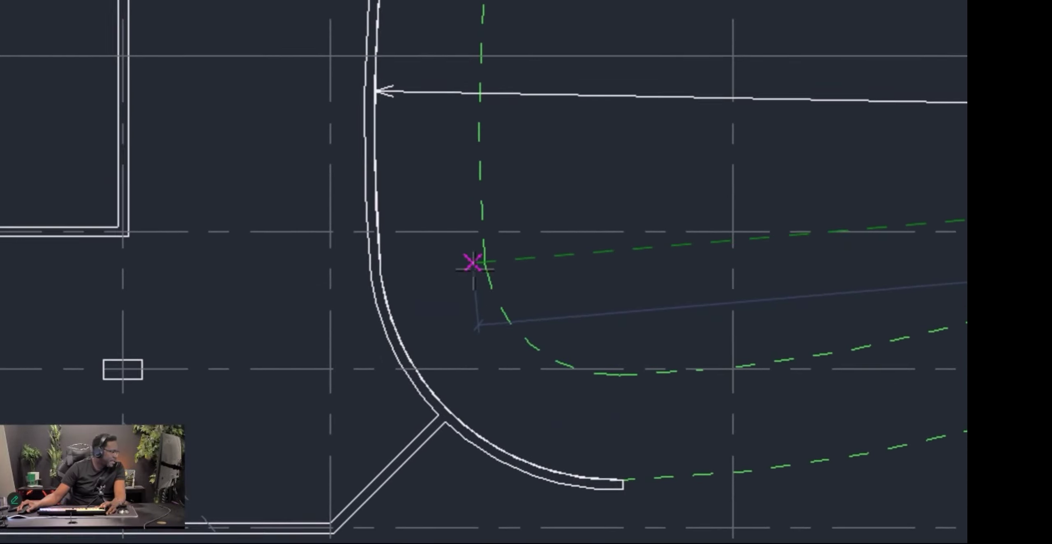
pyautogui.click(467, 300)
pyautogui.scroll(-2, 575, 341)
pyautogui.scroll(-5, 394, 231)
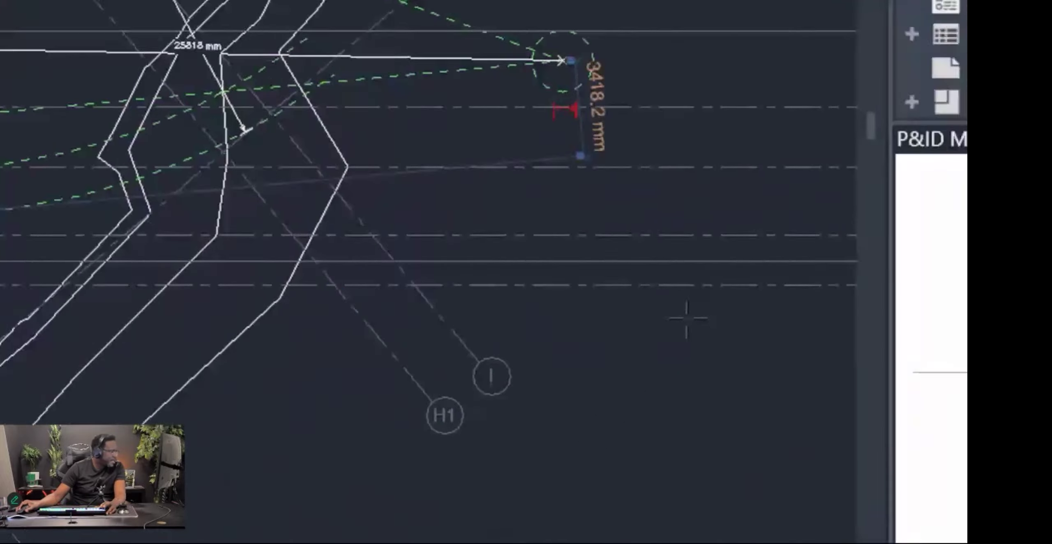
pyautogui.scroll(1, 363, 263)
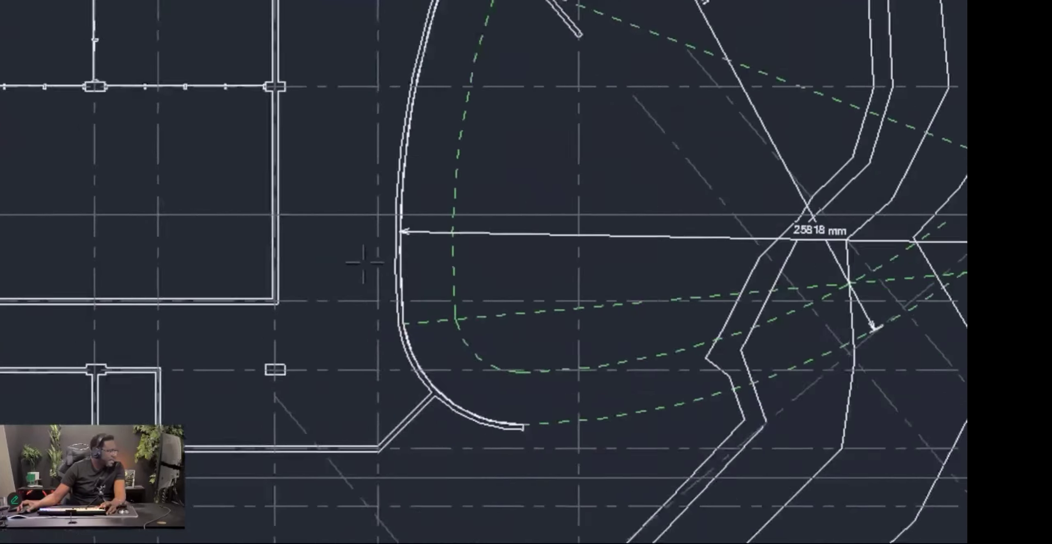
# Trim the upper radial line to a corner with the long dashed offset arc, keeping the piece beside the wall.
pyautogui.scroll(4, 523, 215)
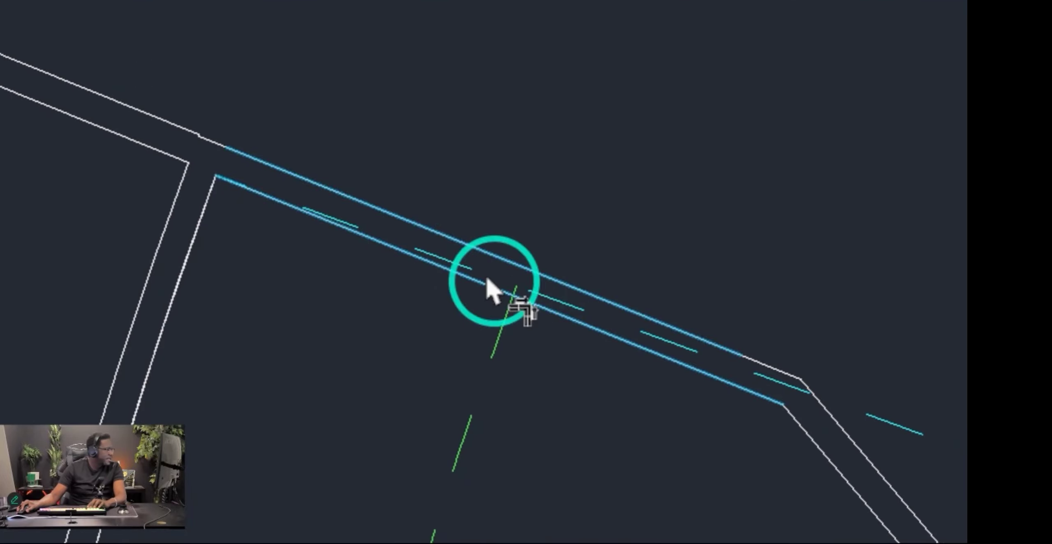
pyautogui.scroll(-5, 502, 329)
pyautogui.scroll(5, 448, 251)
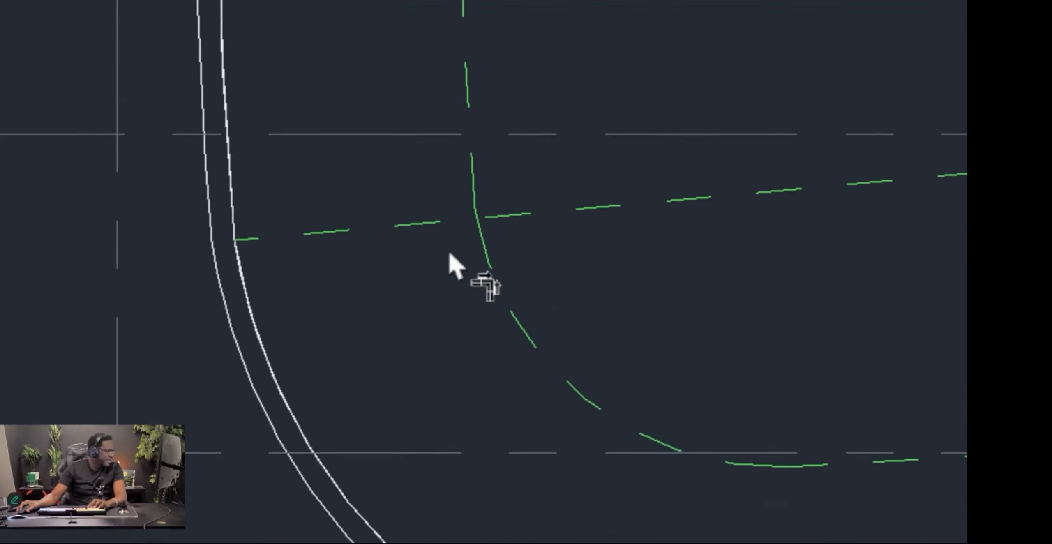
# Trim the lower radial line to a corner with the long dashed offset arc, keeping only the piece between the arc and the wall.
pyautogui.click(473, 267)
pyautogui.click(511, 205)
pyautogui.scroll(5, 499, 255)
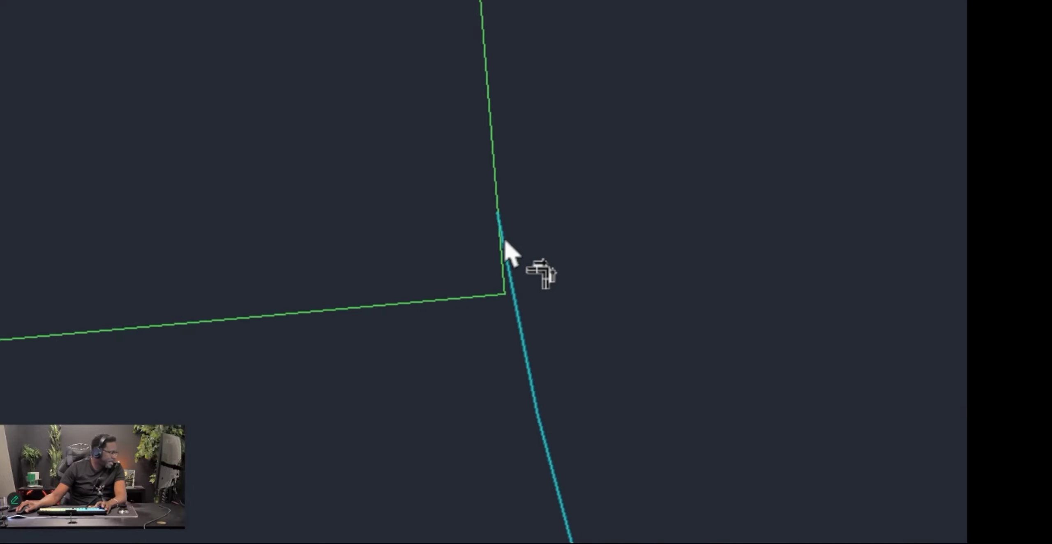
pyautogui.scroll(-3, 488, 269)
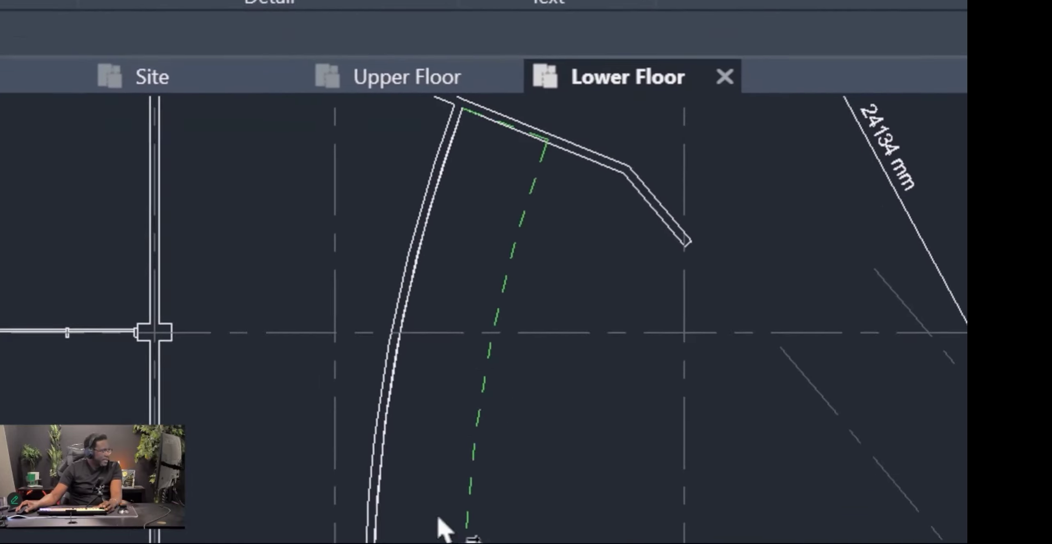
pyautogui.scroll(4, 462, 368)
pyautogui.scroll(-4, 469, 283)
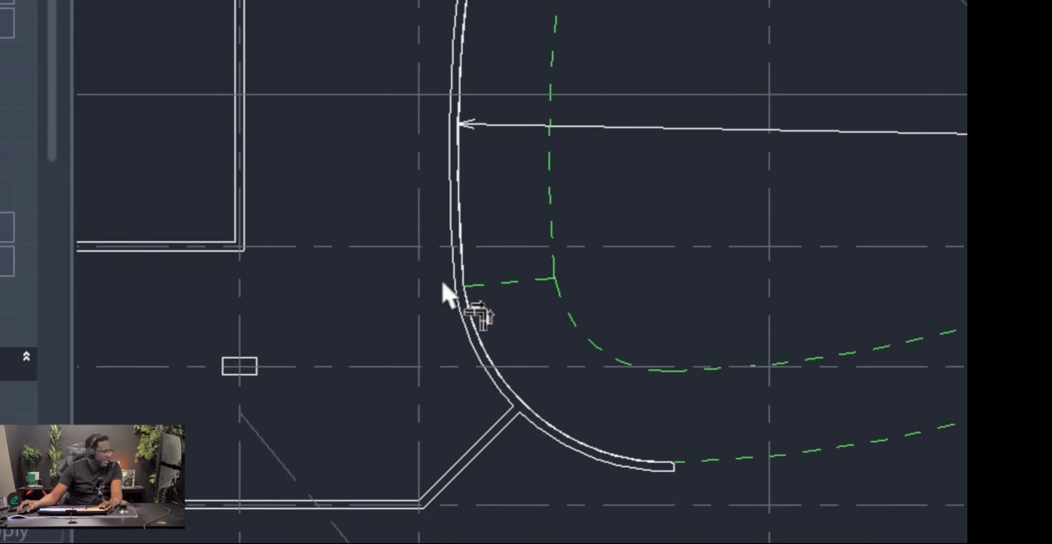
pyautogui.scroll(-1, 444, 284)
pyautogui.scroll(-2, 540, 282)
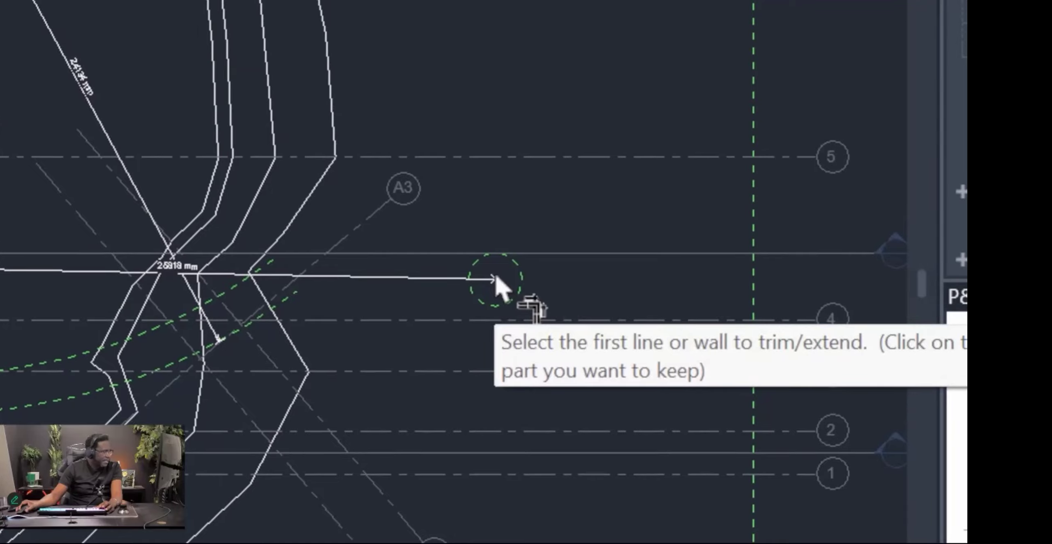
pyautogui.scroll(3, 134, 369)
pyautogui.press('Escape')
# Draw <Hidden Lines> detail lines from the outer dashed arc's far end to its centre and from there to the curved wall's free end.
pyautogui.click(58, 360)
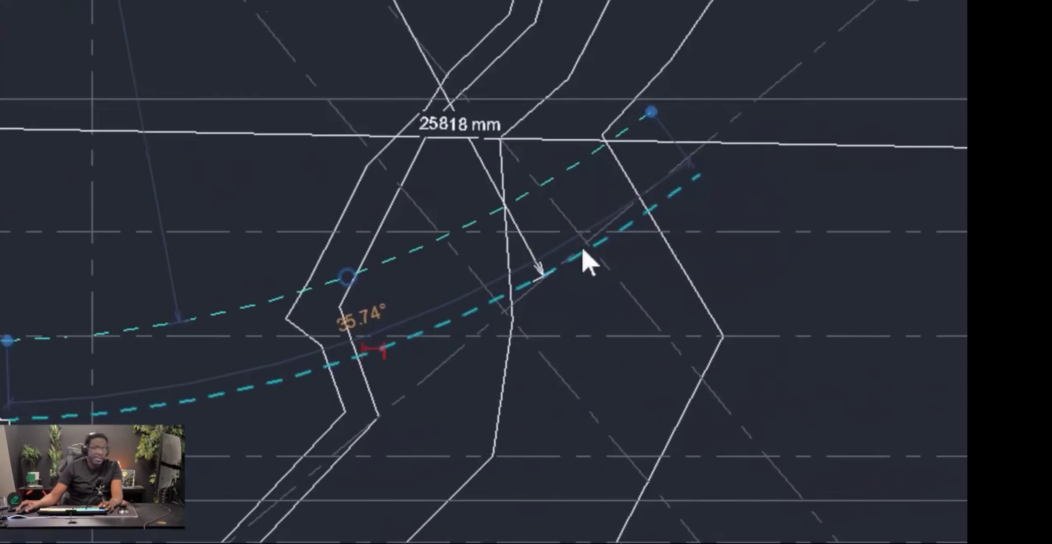
pyautogui.scroll(-2, 461, 292)
pyautogui.moveTo(312, 82); pyautogui.dragTo(415, 386, button='middle')
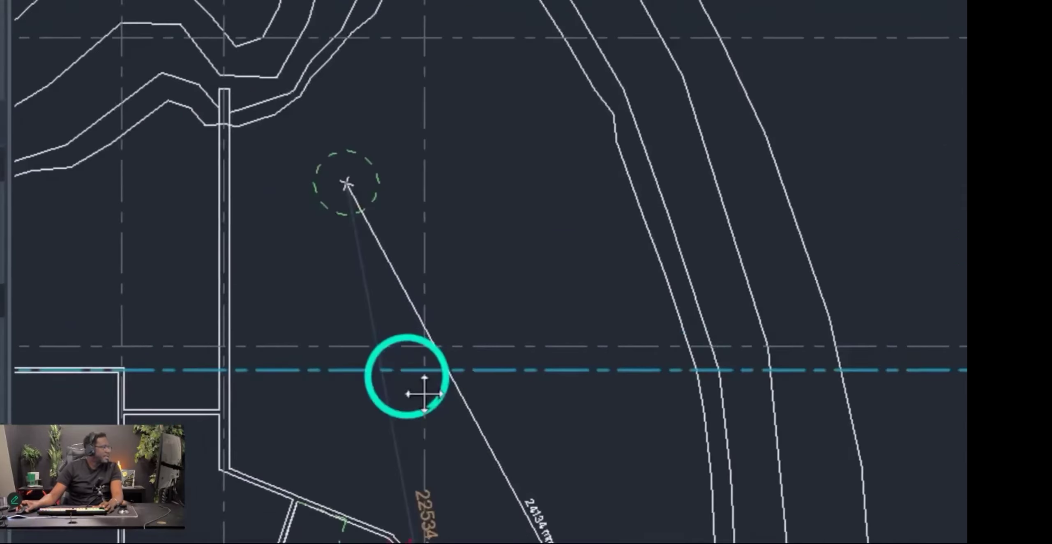
pyautogui.press('Escape')
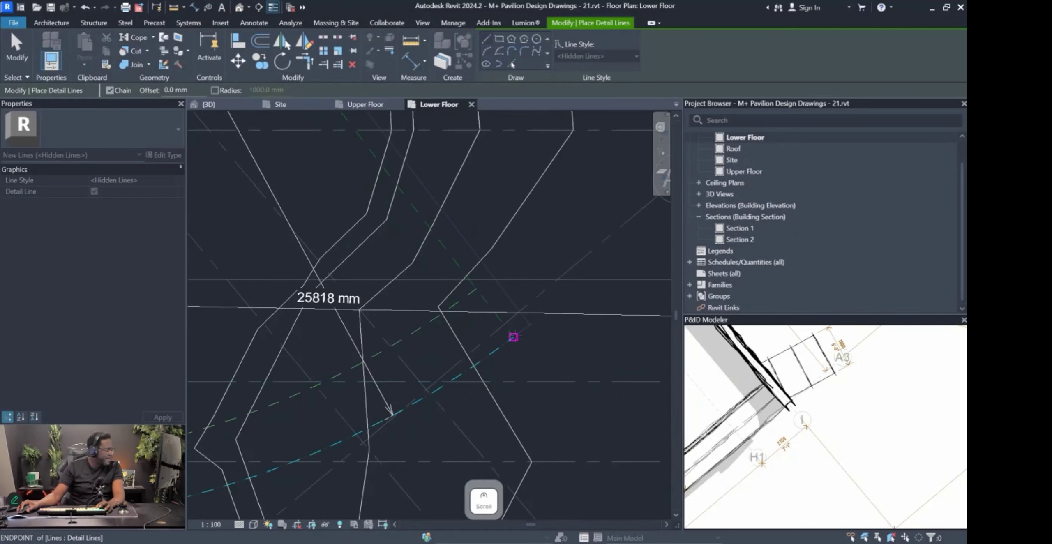
pyautogui.scroll(-5, 575, 350)
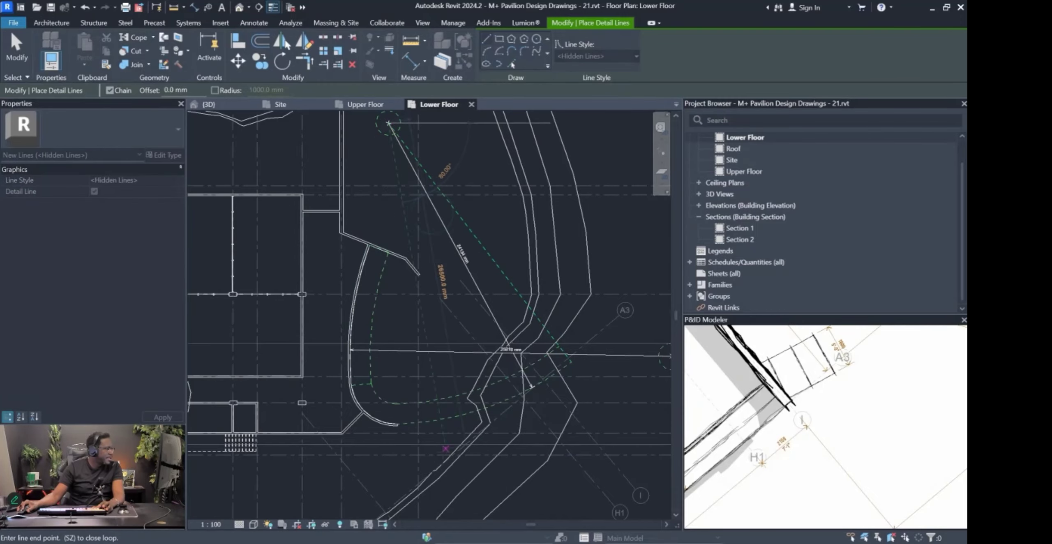
pyautogui.scroll(5, 401, 427)
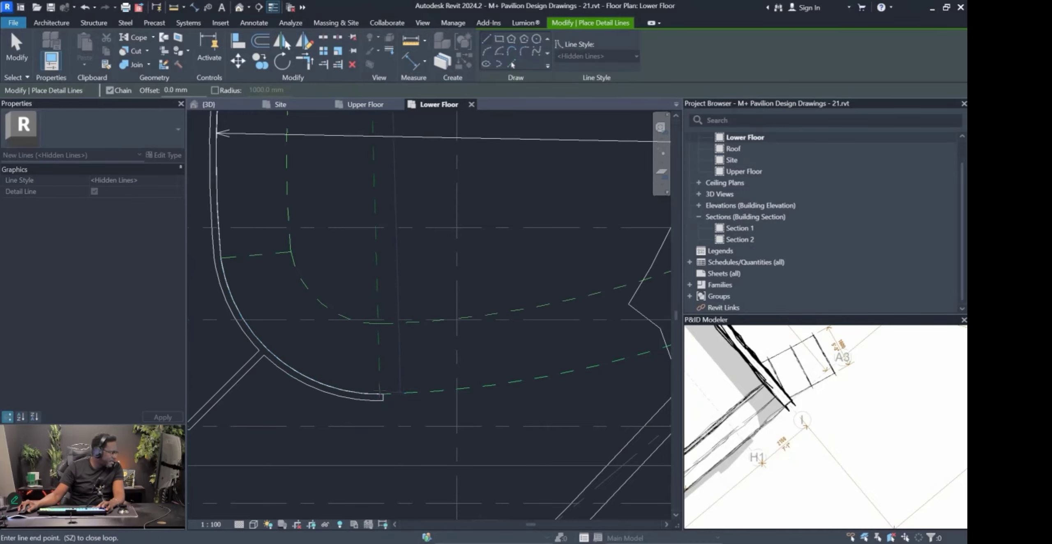
pyautogui.press('Escape')
# Trim both new radial lines at the inner dashed arc, keeping only the short pieces that join the inner and outer arcs.
pyautogui.scroll(-2, 395, 363)
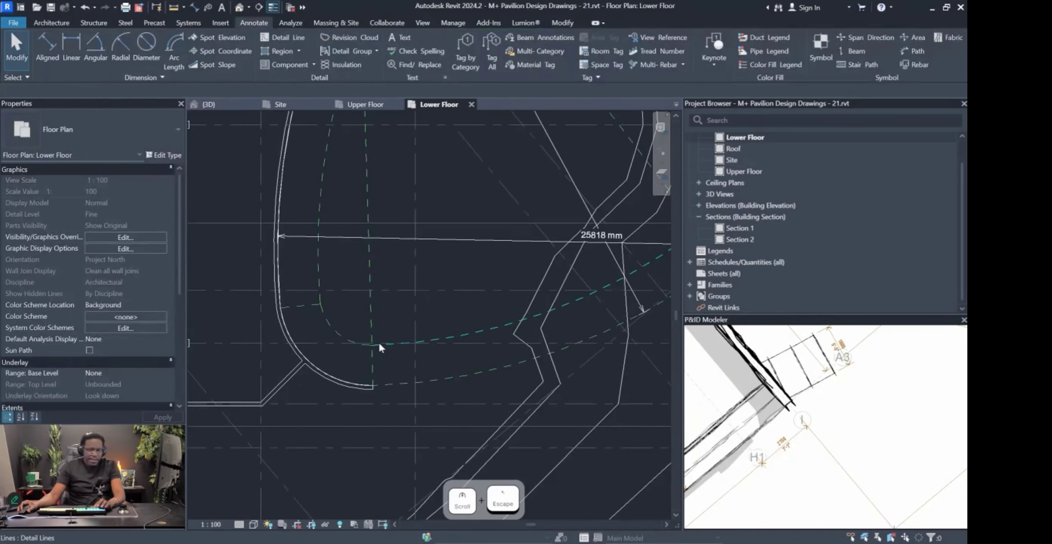
pyautogui.scroll(2, 379, 348)
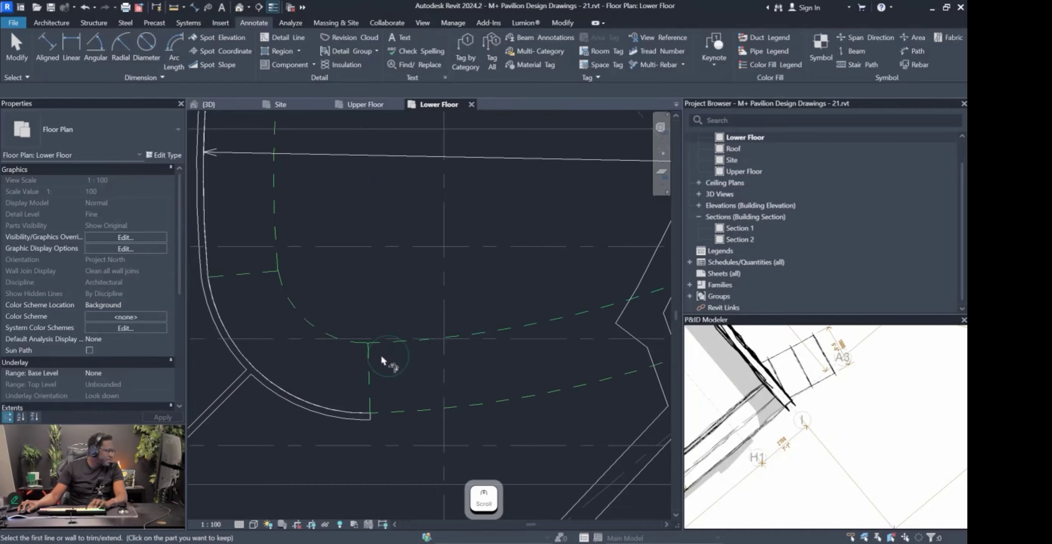
pyautogui.scroll(-3, 310, 361)
pyautogui.scroll(4, 509, 332)
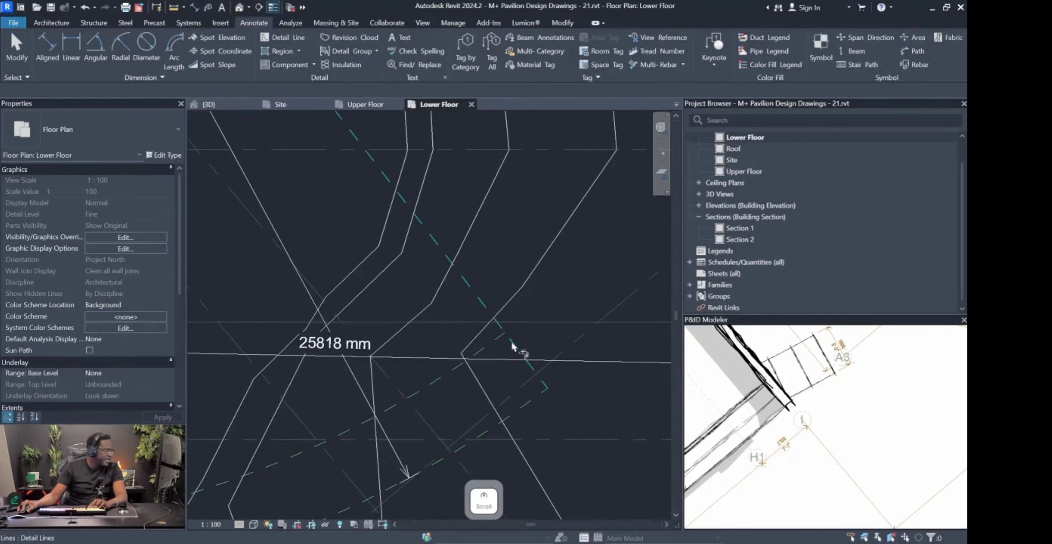
pyautogui.scroll(-3, 498, 344)
pyautogui.press('Escape')
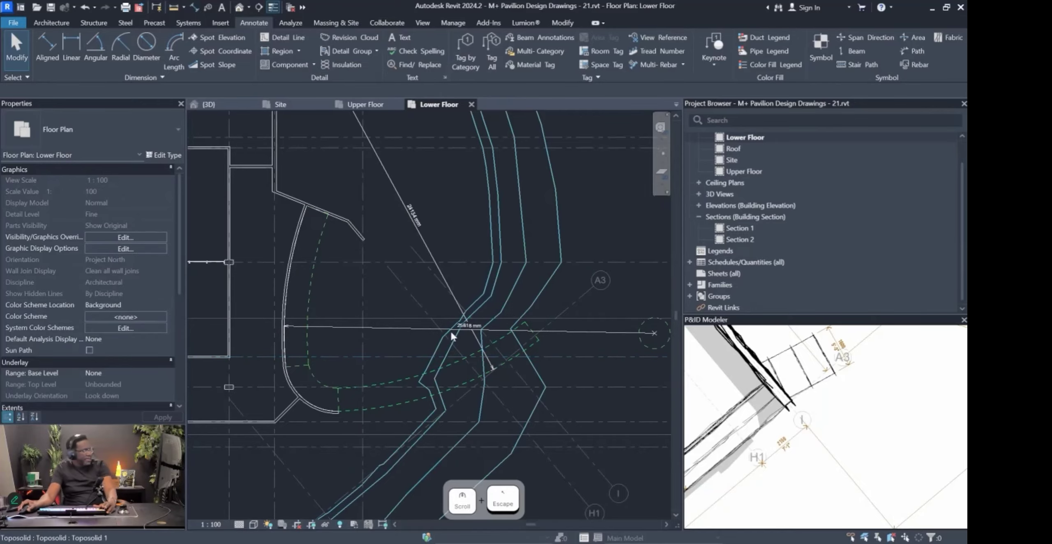
# Examine the dashed outline along the curved wall, including its far end cap and the short radial lines between the arcs.
pyautogui.scroll(2, 390, 389)
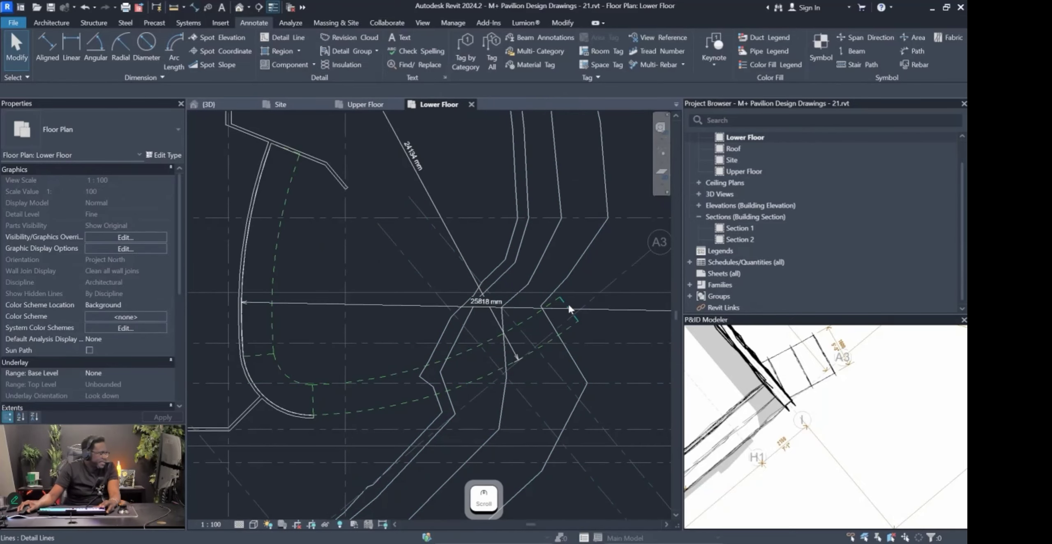
pyautogui.scroll(5, 313, 399)
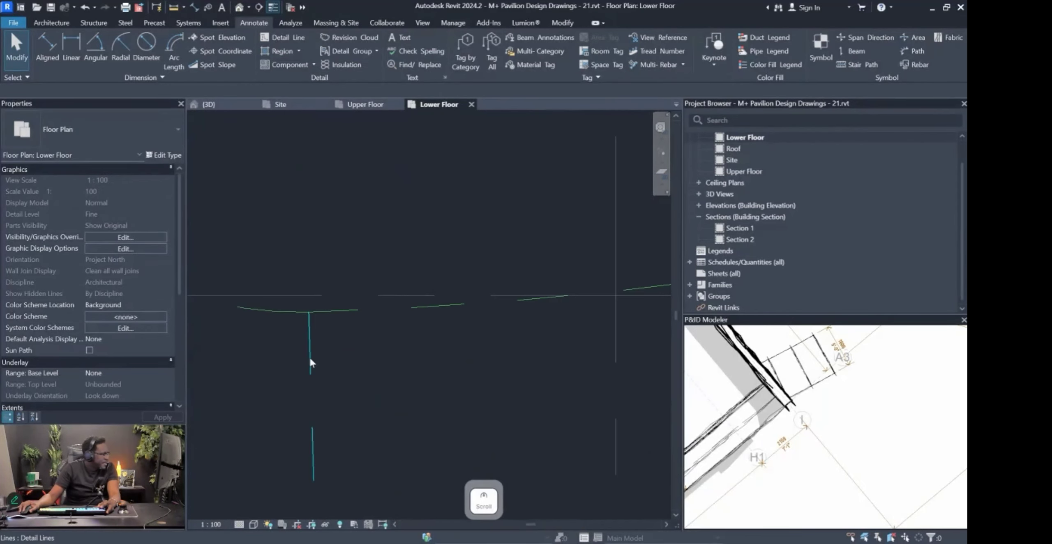
pyautogui.scroll(-3, 324, 363)
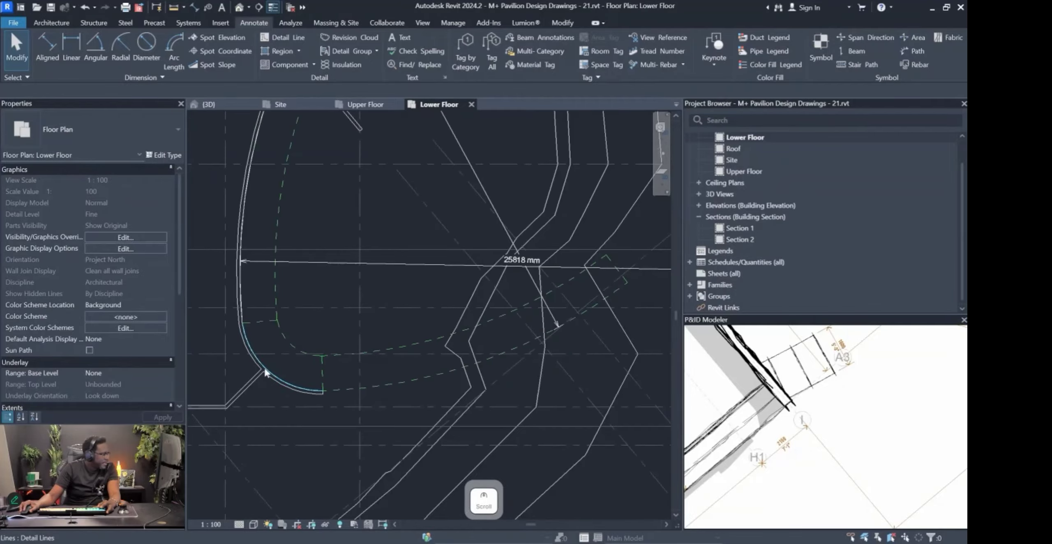
pyautogui.scroll(-1, 248, 320)
pyautogui.scroll(1, 288, 159)
pyautogui.moveTo(284, 165); pyautogui.dragTo(328, 199, button='middle')
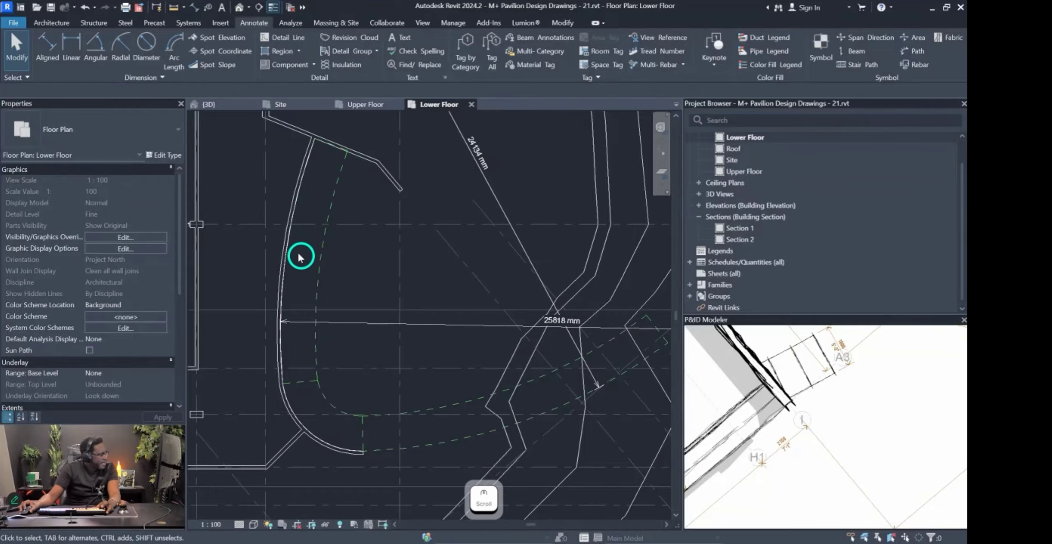
pyautogui.scroll(-2, 337, 172)
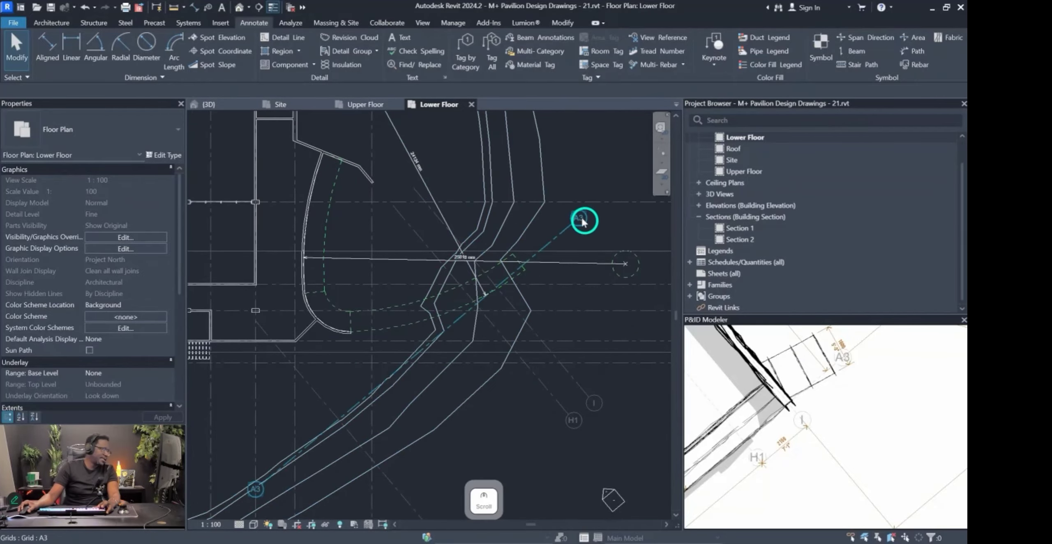
# Delete the two radial dimensions of the curved wall's long arc and the outer dashed arc.
pyautogui.click(406, 265)
pyautogui.scroll(-2, 388, 281)
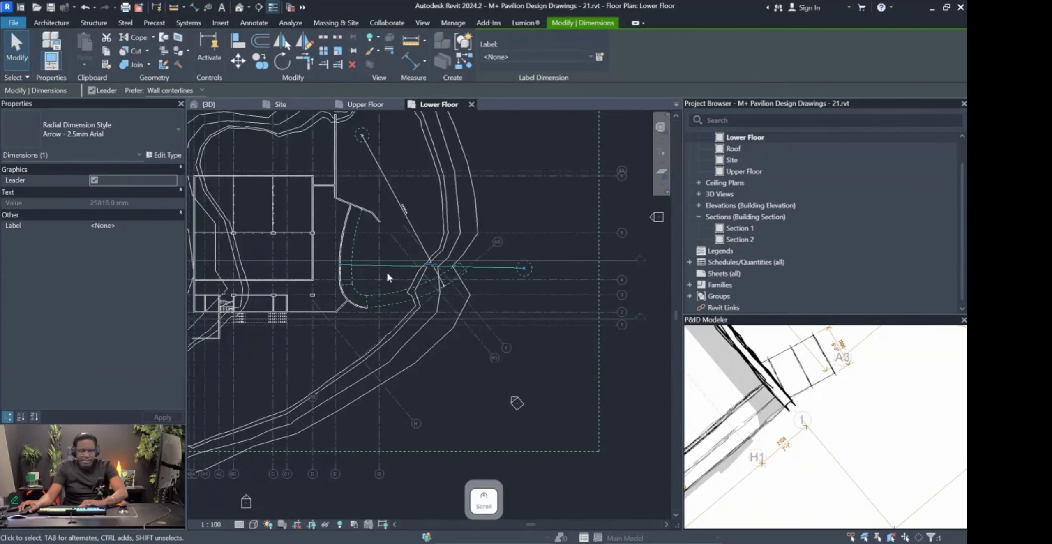
pyautogui.press('Delete')
pyautogui.click(395, 190)
pyautogui.press('Delete')
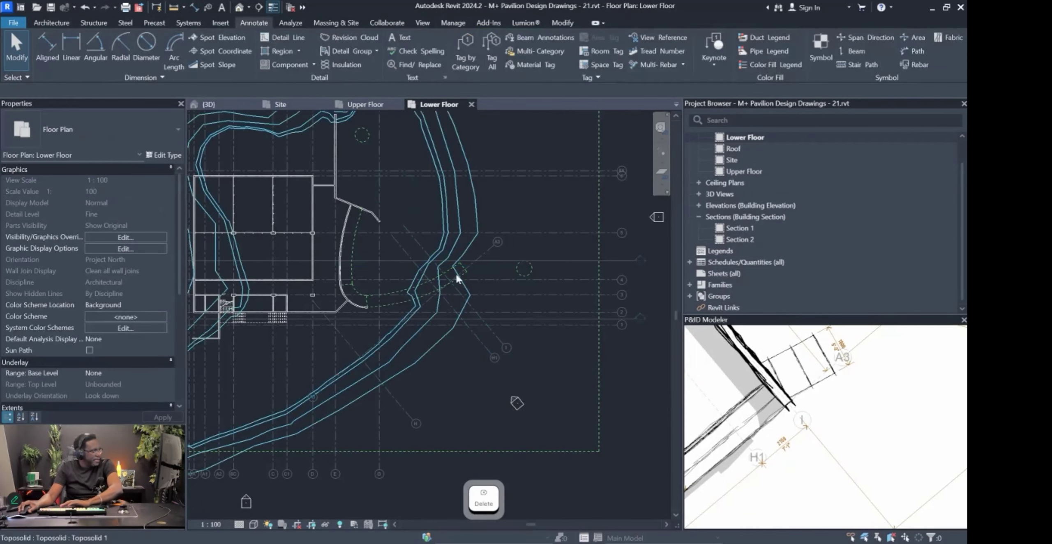
pyautogui.scroll(2, 386, 274)
pyautogui.scroll(-1, 472, 374)
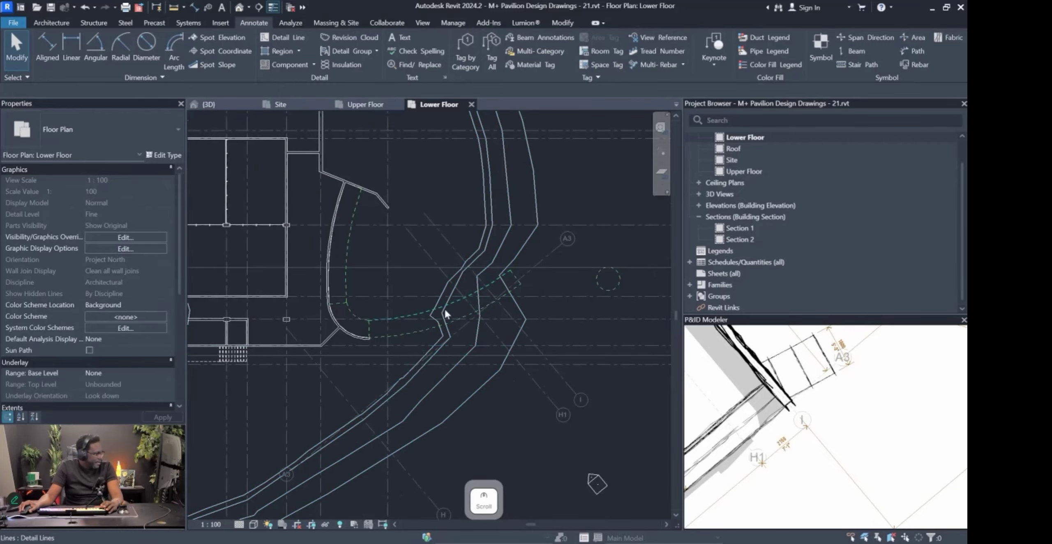
pyautogui.scroll(-3, 465, 384)
pyautogui.scroll(1, 442, 323)
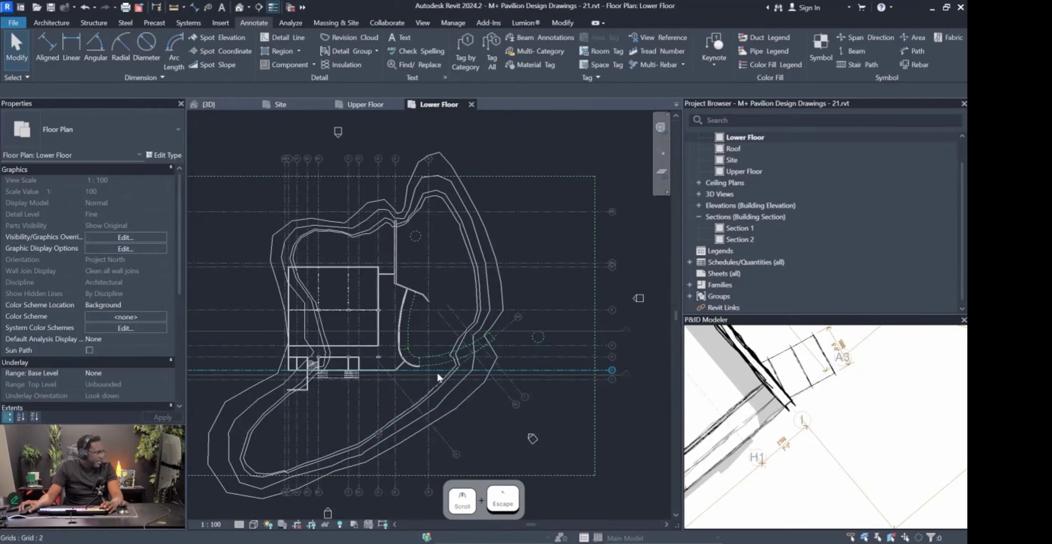
# In the Architectural Plan view template's model overrides, set the Toposolid projection line pattern to Dash 2.5mm.
pyautogui.click(481, 297)
pyautogui.press('Escape')
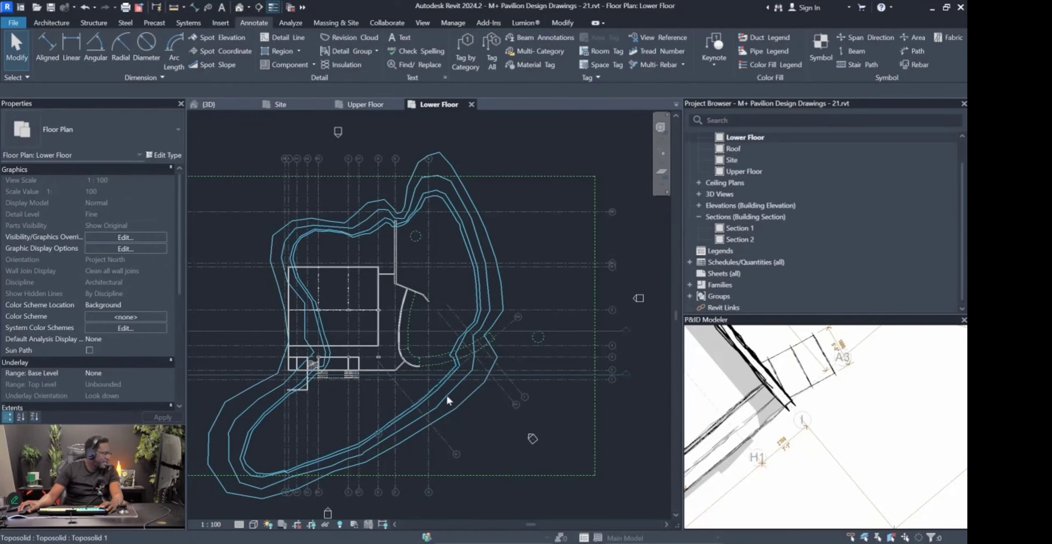
pyautogui.scroll(-1, 185, 372)
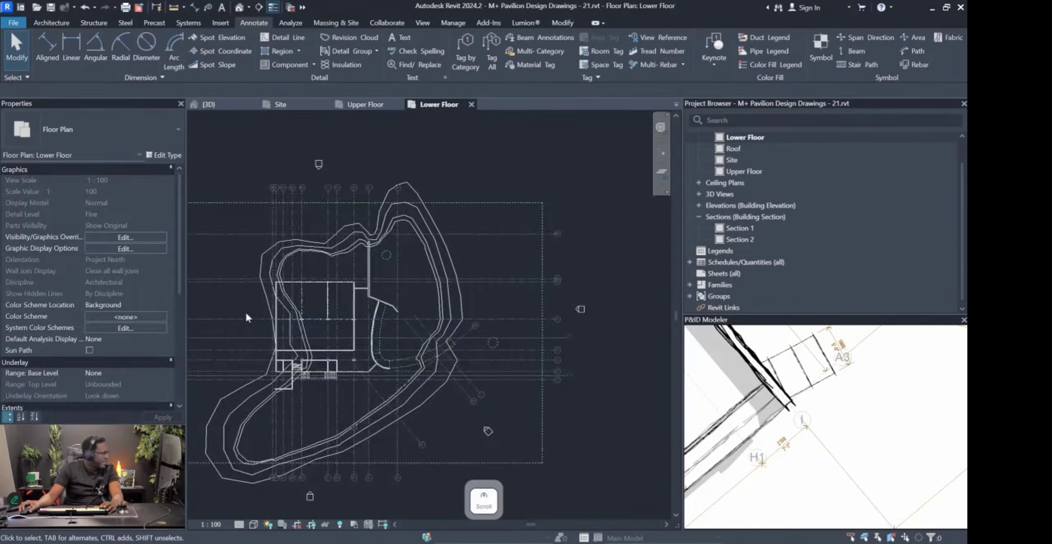
pyautogui.scroll(-5, 123, 296)
pyautogui.click(125, 294)
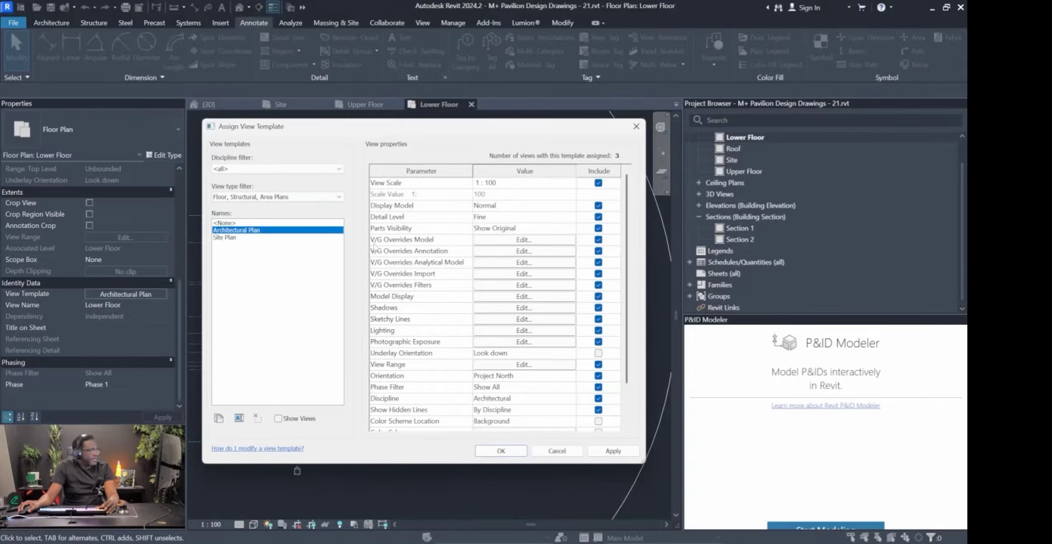
pyautogui.click(496, 242)
pyautogui.scroll(-15, 213, 353)
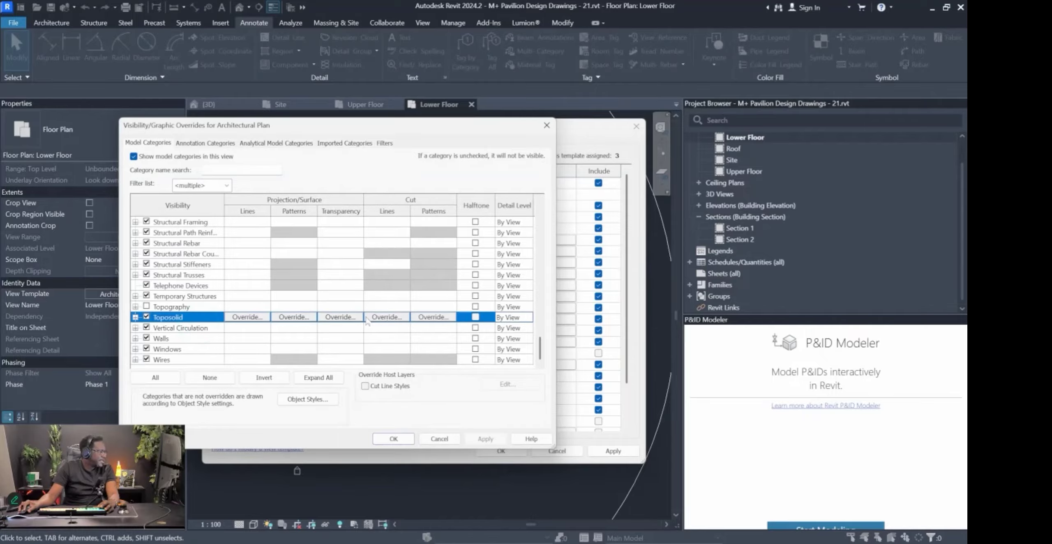
pyautogui.click(248, 317)
pyautogui.click(387, 266)
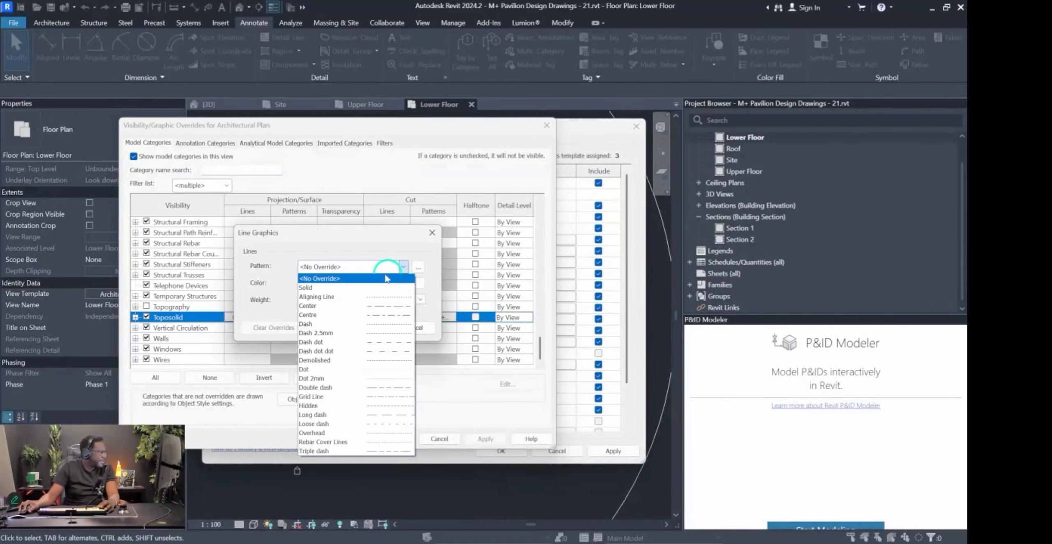
pyautogui.click(389, 334)
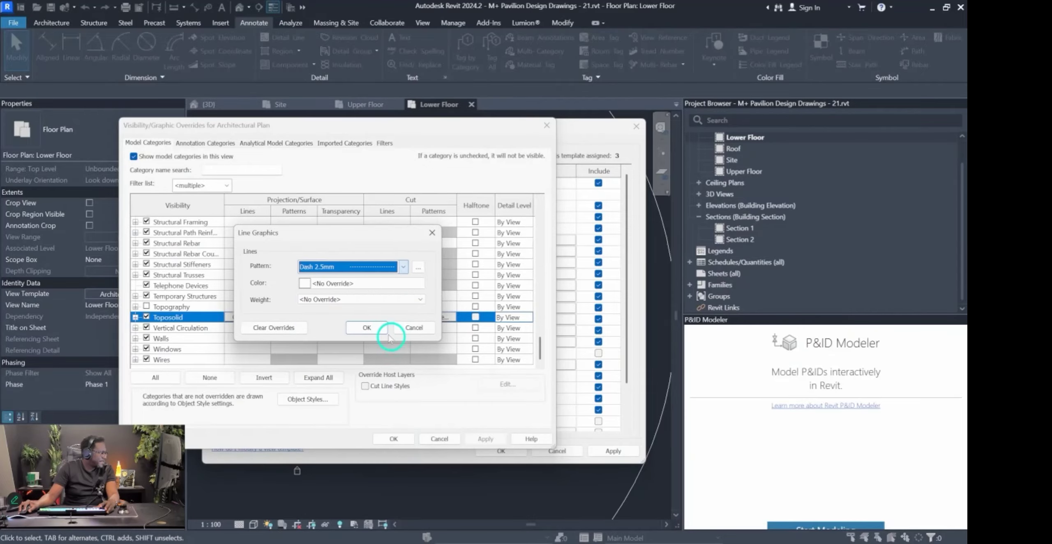
# Set the Toposolid projection line colour to RGB 000-128-000 and apply the overrides to the view template.
pyautogui.click(359, 283)
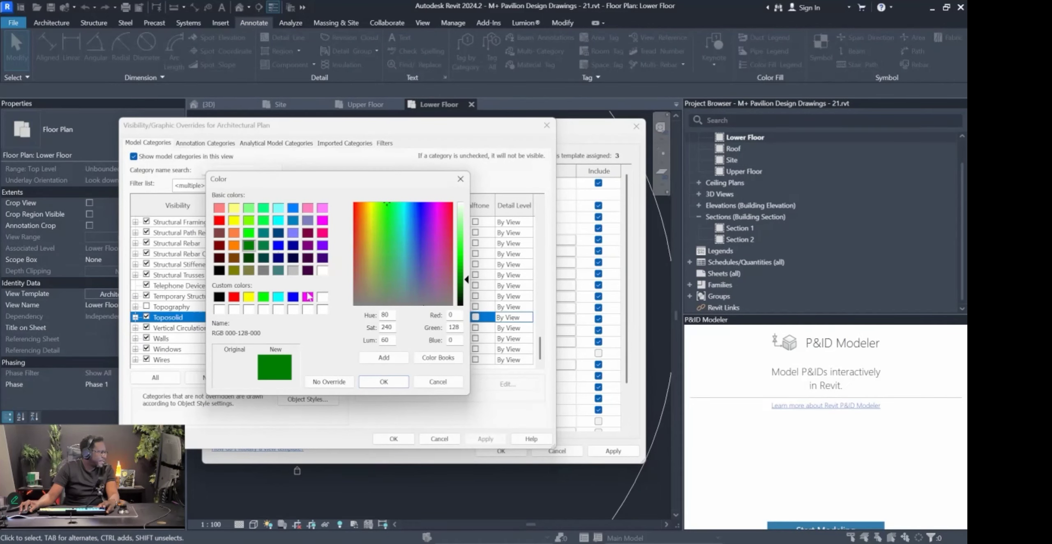
pyautogui.click(392, 386)
pyautogui.click(366, 327)
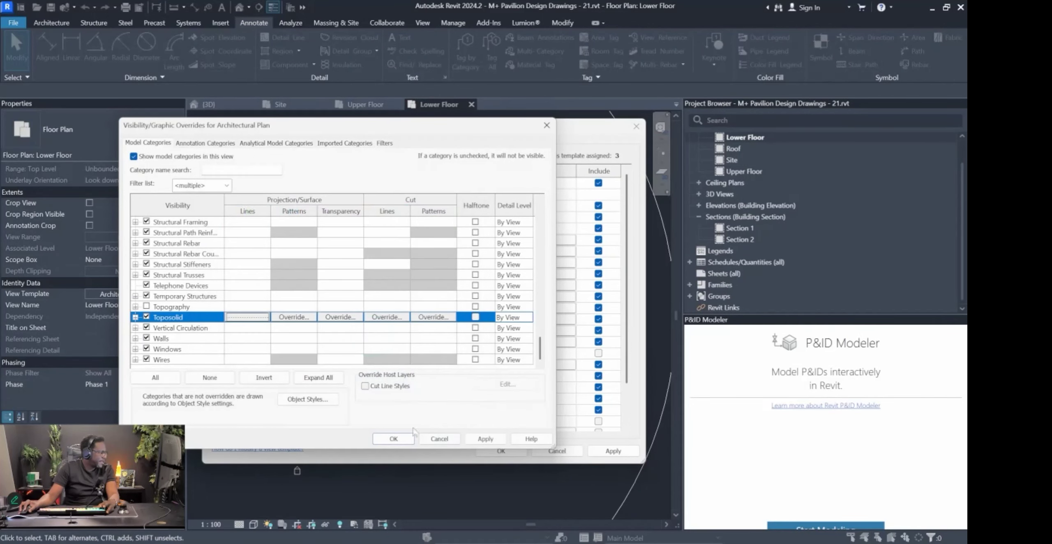
pyautogui.click(393, 438)
pyautogui.click(501, 450)
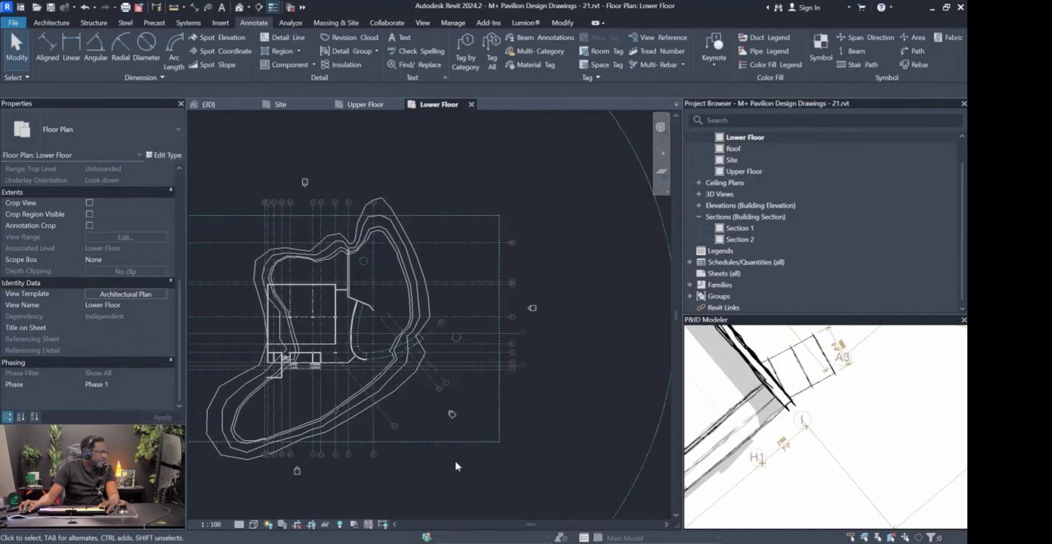
# Check the Toposolid line override in the Architectural Plan template and examine the toposolid's boundary and contours in the plan.
pyautogui.click(378, 386)
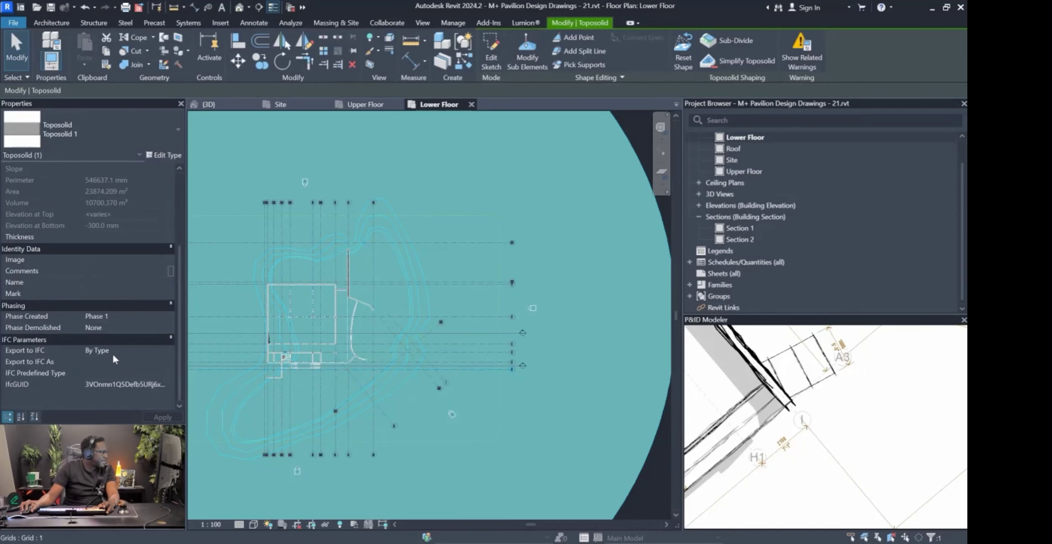
pyautogui.press('Escape')
pyautogui.click(125, 396)
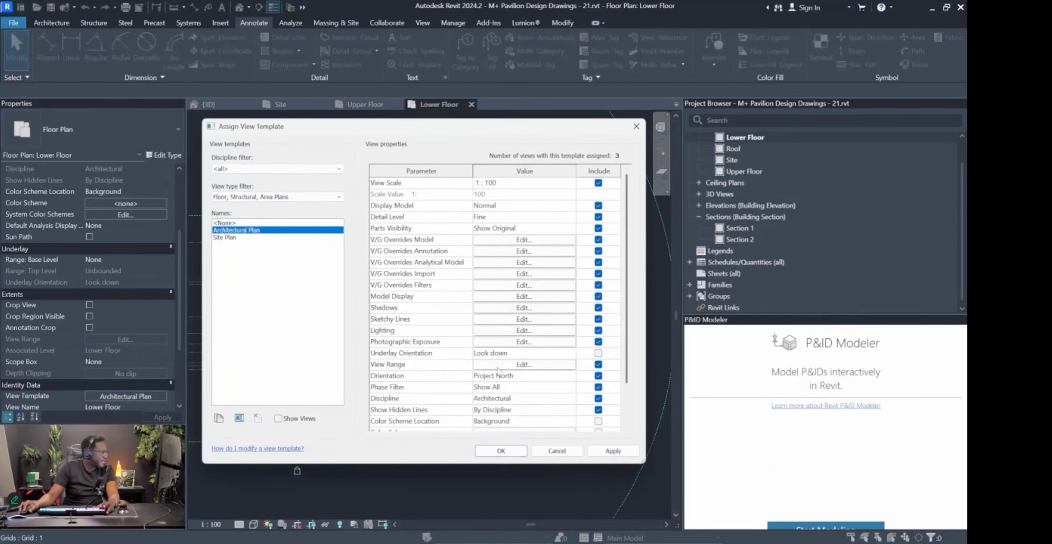
pyautogui.click(525, 244)
pyautogui.scroll(-15, 338, 352)
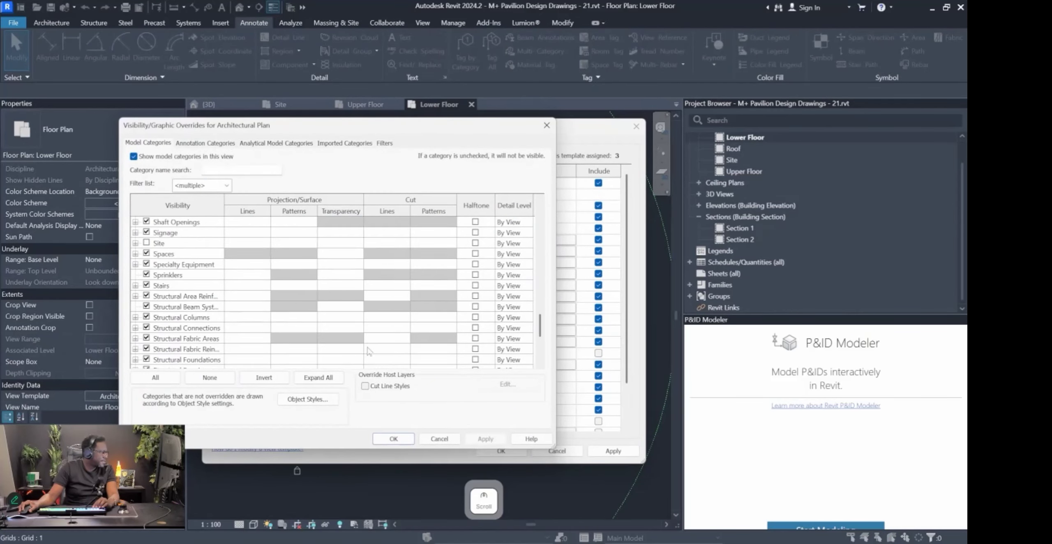
pyautogui.scroll(-1, 338, 352)
pyautogui.click(204, 328)
pyautogui.press('t')
pyautogui.press('o')
pyautogui.press('p')
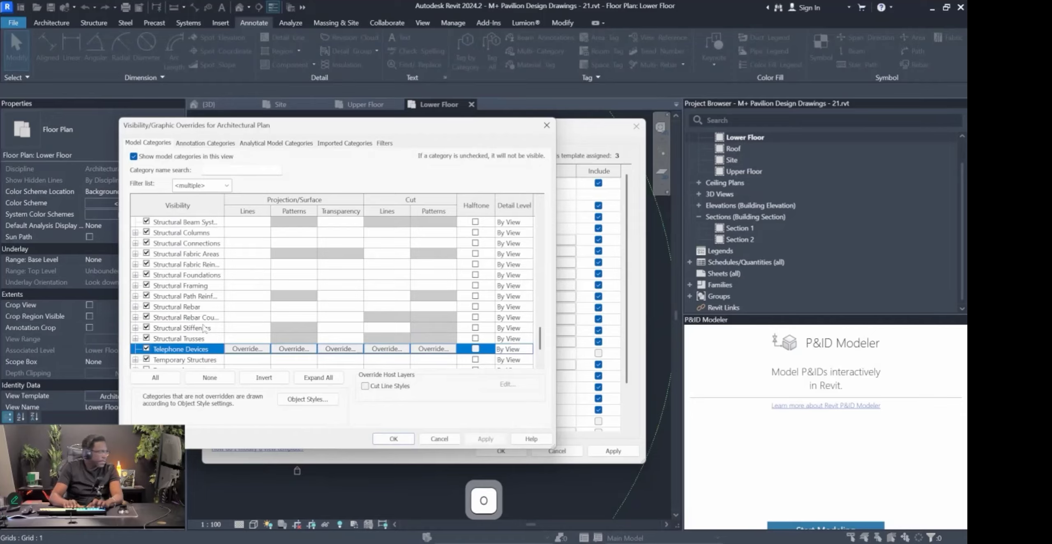
pyautogui.scroll(-1, 202, 331)
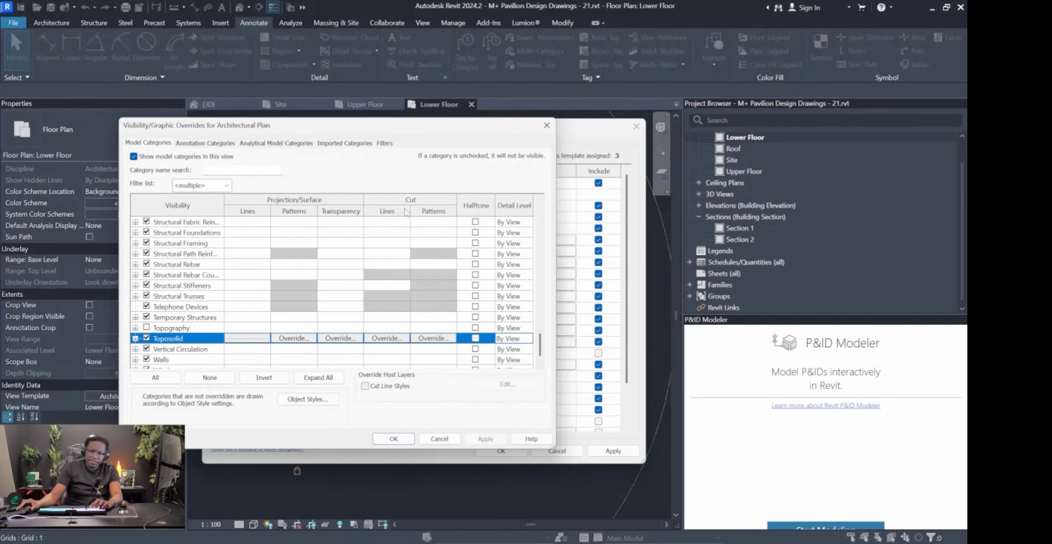
pyautogui.press('Return')
pyautogui.press('Return')
pyautogui.scroll(-2, 399, 383)
pyautogui.scroll(-2, 406, 401)
pyautogui.moveTo(420, 384); pyautogui.dragTo(483, 346, button='middle')
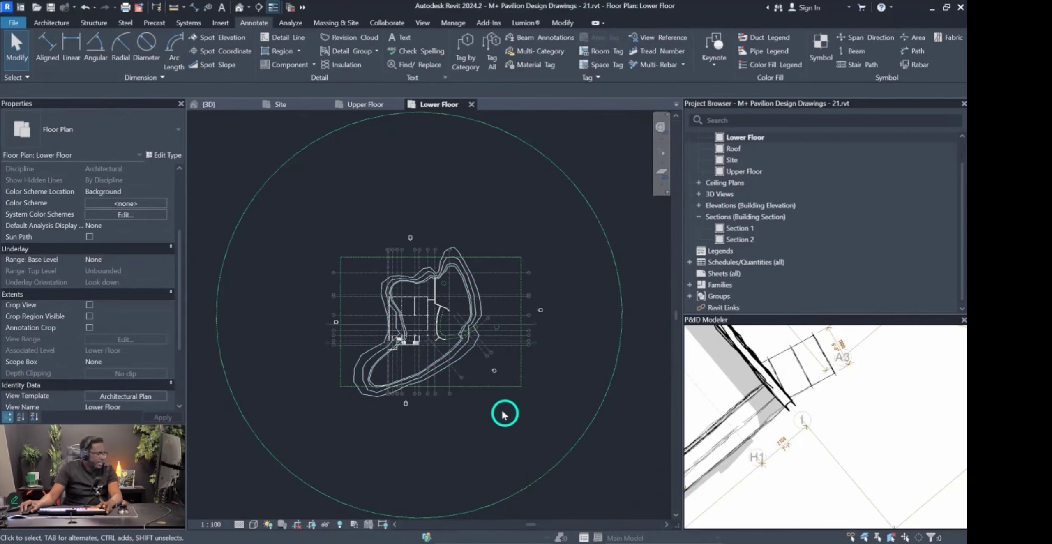
pyautogui.scroll(5, 504, 415)
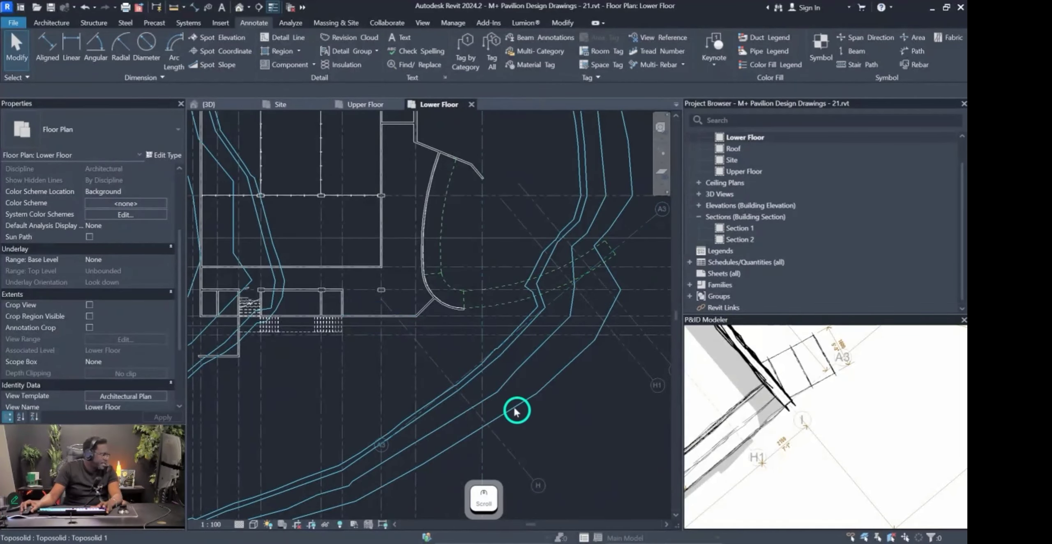
# Expand the Toposolid subcategories in the model category overrides of the Architectural Plan view template.
pyautogui.click(172, 393)
pyautogui.moveTo(325, 80); pyautogui.dragTo(526, 140)
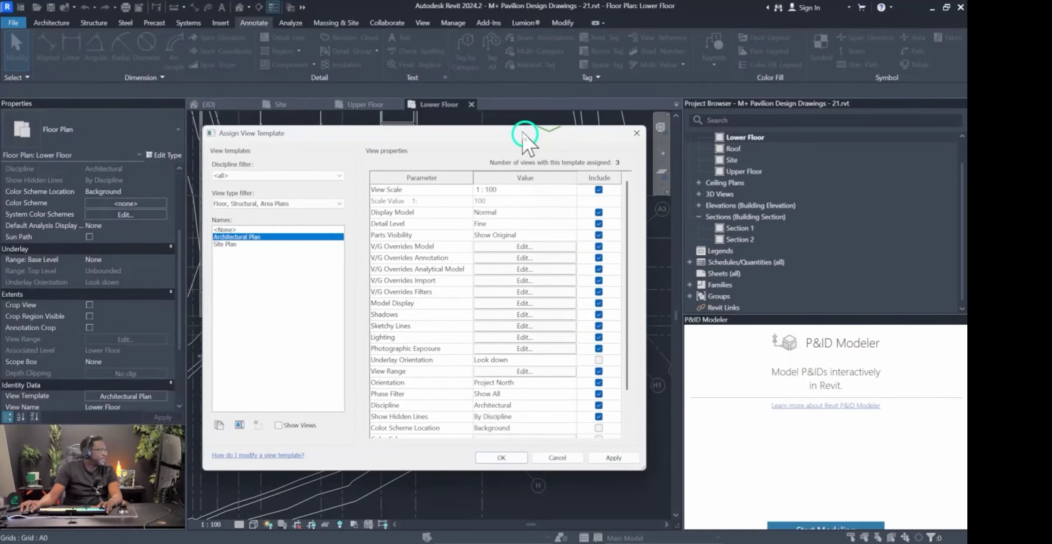
pyautogui.click(514, 265)
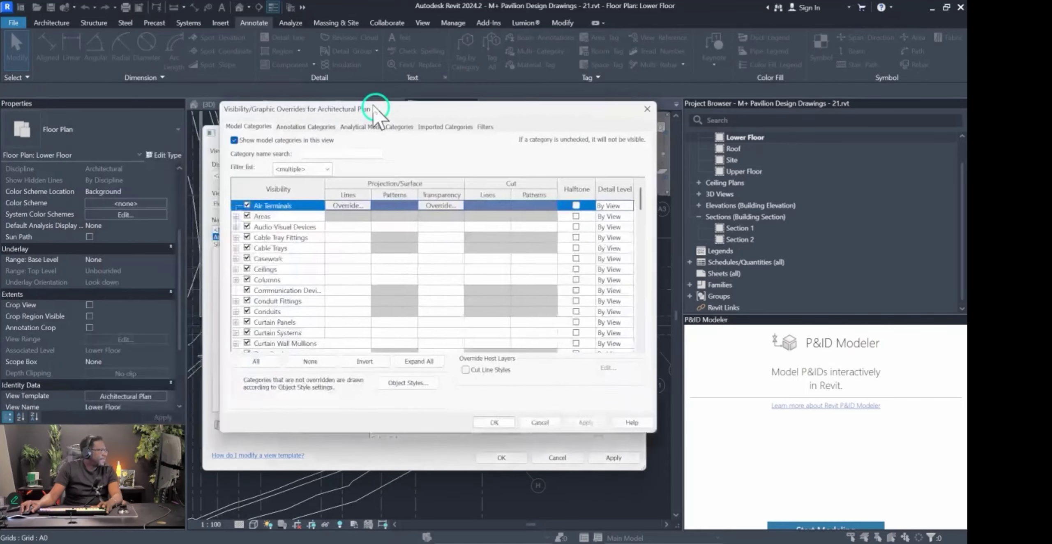
pyautogui.moveTo(376, 106); pyautogui.dragTo(498, 126)
pyautogui.scroll(-15, 419, 333)
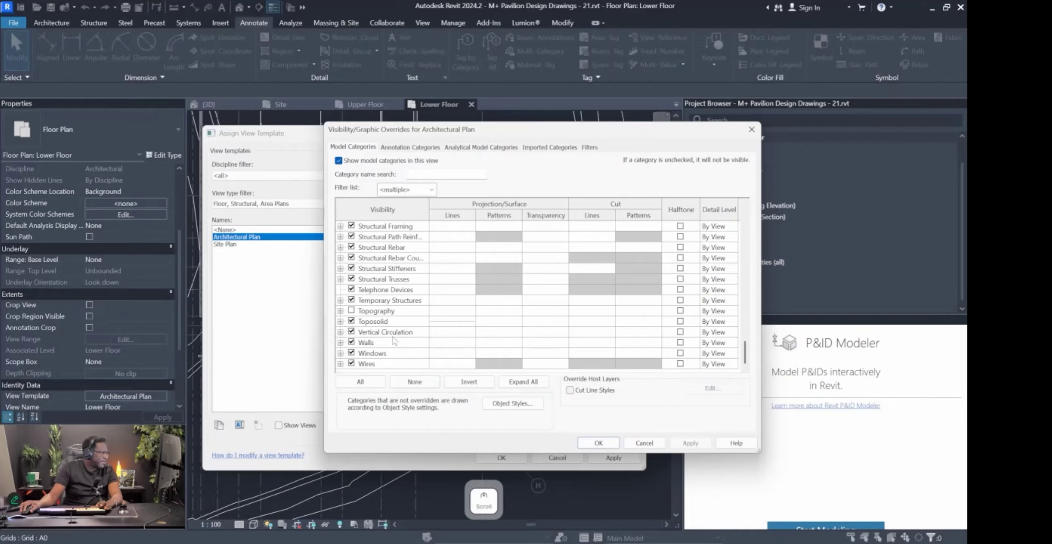
pyautogui.click(340, 321)
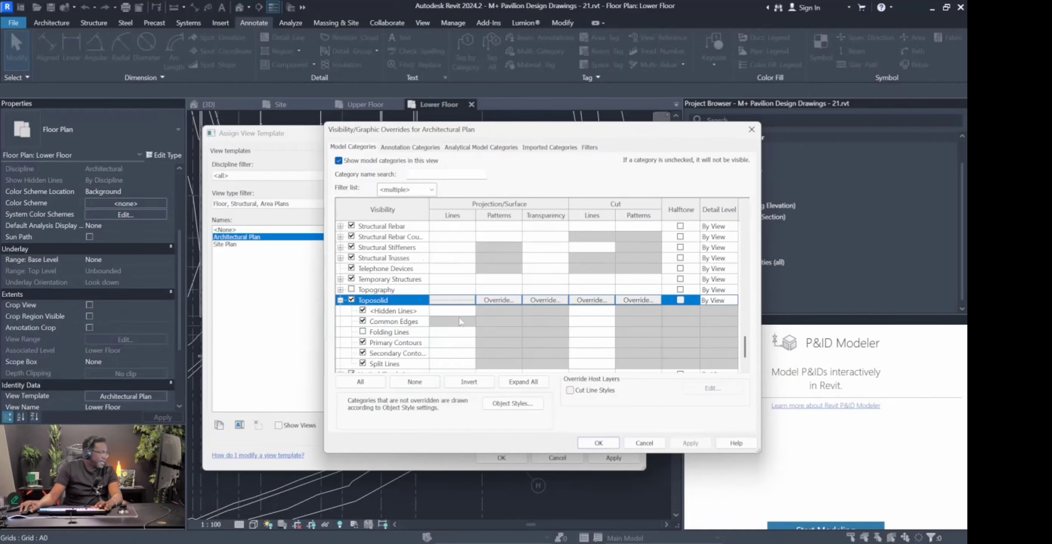
pyautogui.click(435, 321)
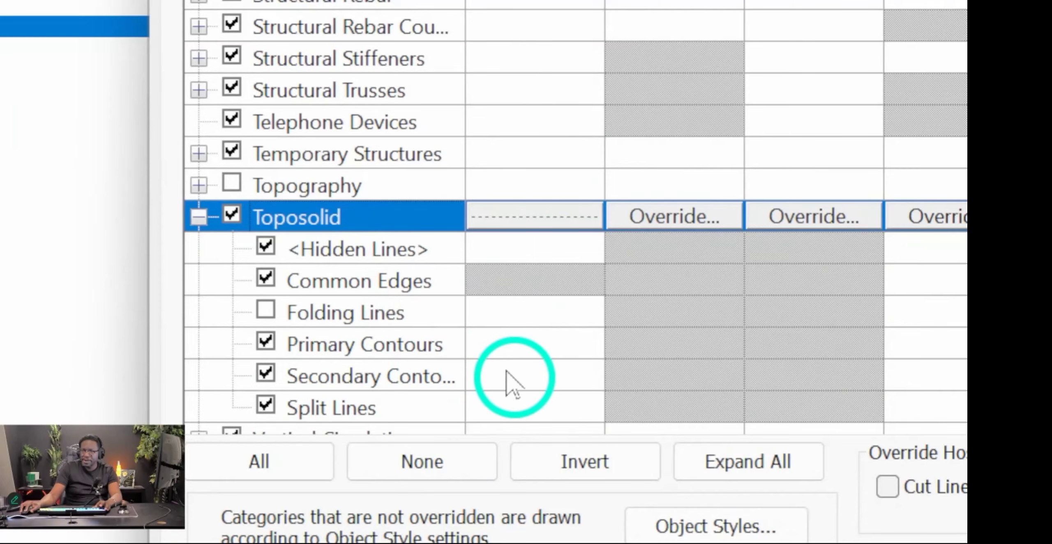
# Override the Toposolid Primary Contours projection lines with the Dash 2.5mm pattern and colour RGB 000-128-000.
pyautogui.click(523, 346)
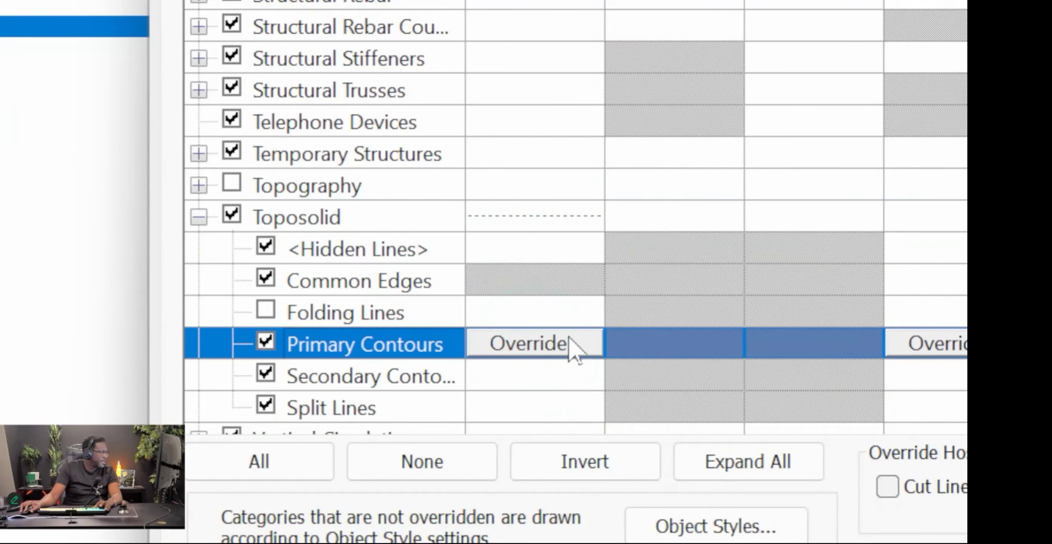
pyautogui.click(541, 356)
pyautogui.click(930, 129)
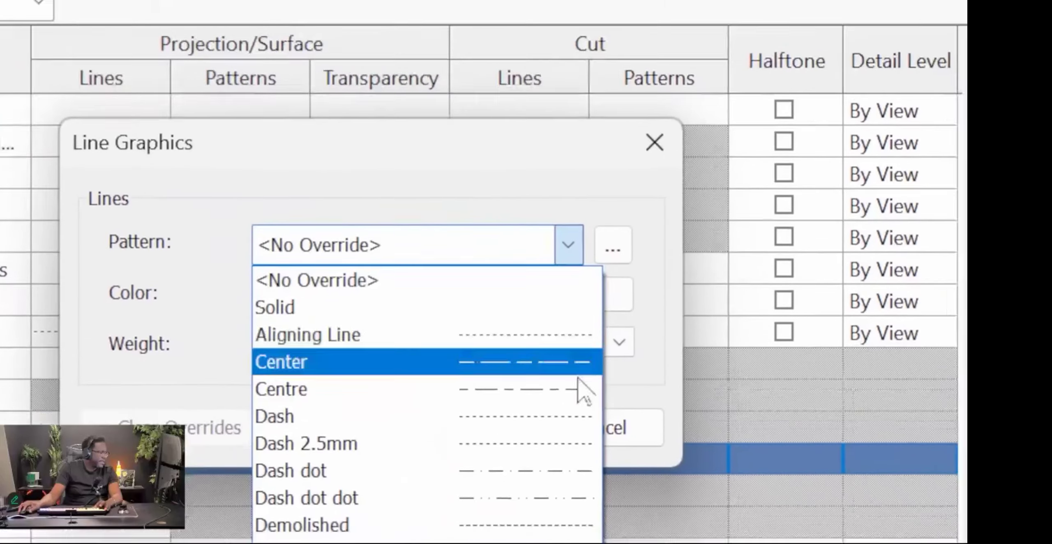
pyautogui.click(434, 381)
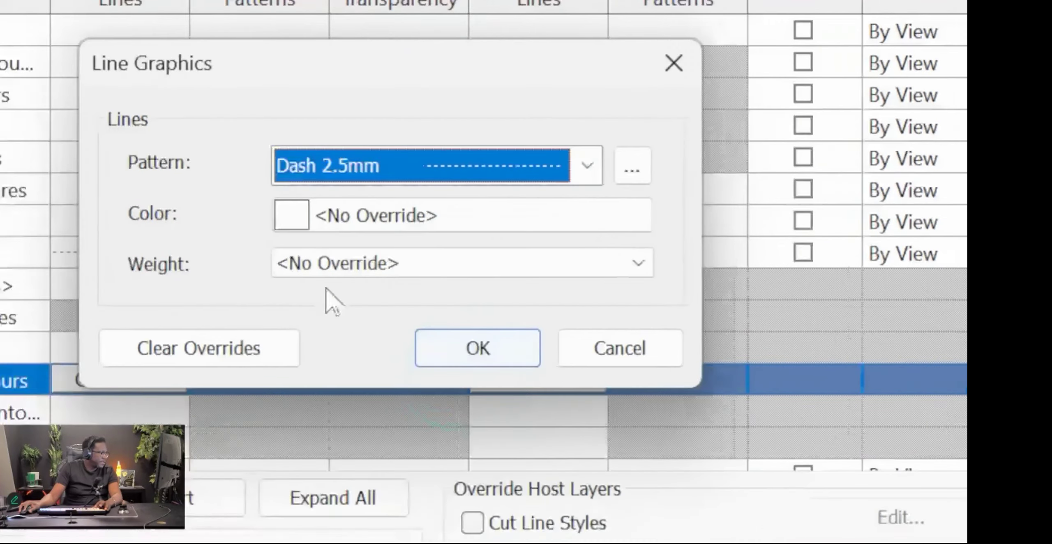
pyautogui.click(359, 237)
pyautogui.click(180, 147)
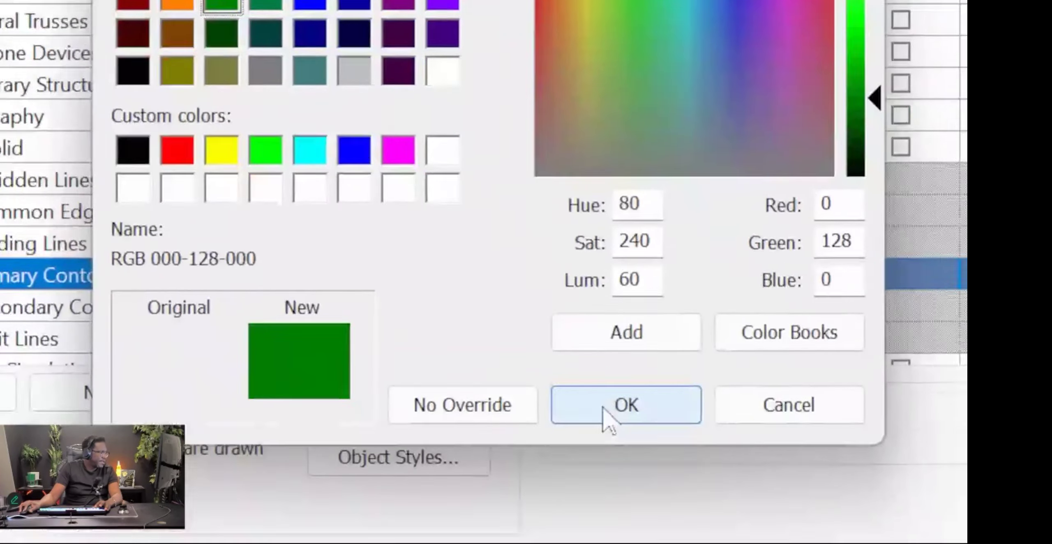
pyautogui.click(559, 529)
pyautogui.click(514, 129)
# Override the Secondary Contours projection lines with the Dash 2.5mm pattern and colour RGB 000-128-064, and apply the template changes.
pyautogui.doubleClick(180, 194)
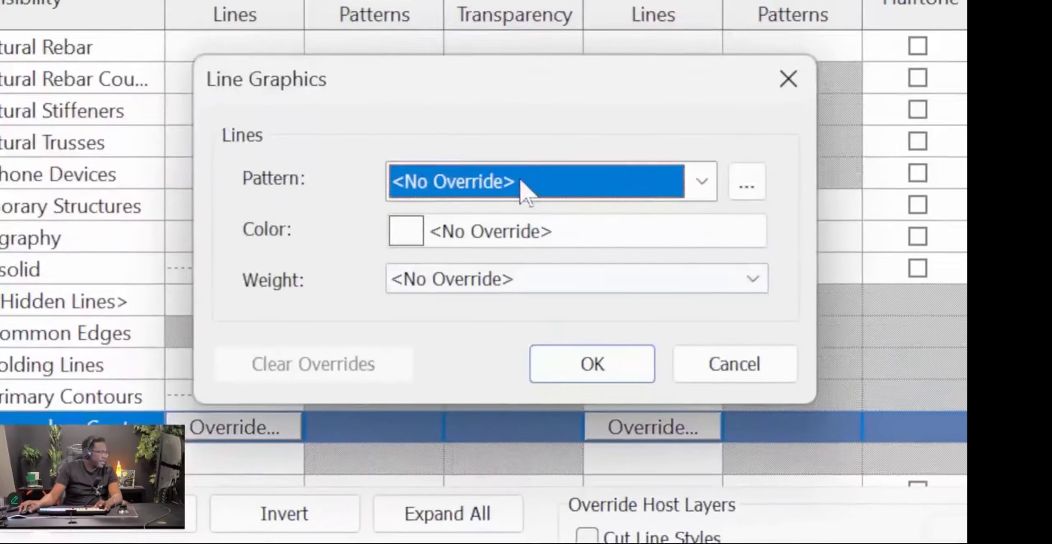
pyautogui.click(716, 8)
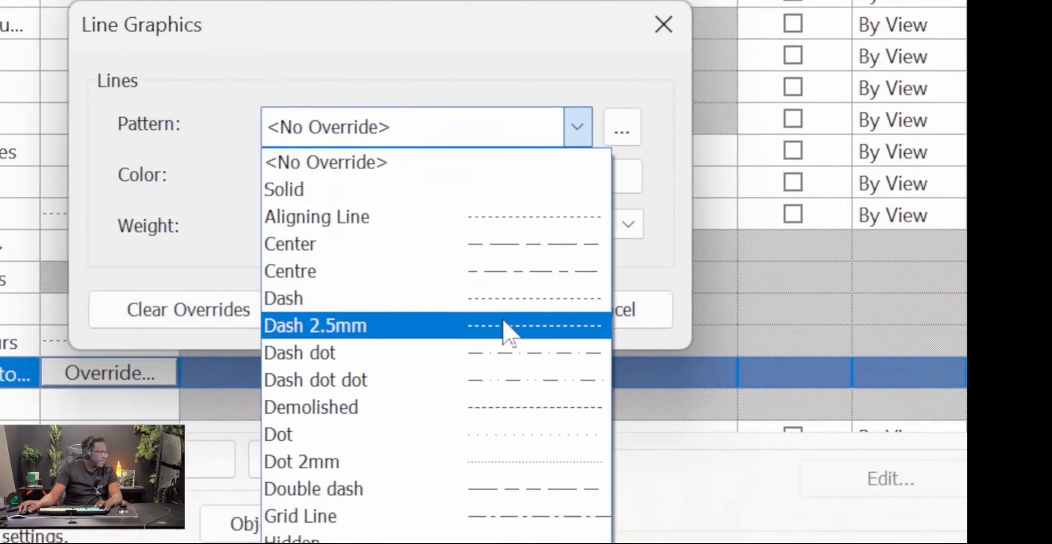
pyautogui.click(818, 190)
pyautogui.click(542, 199)
pyautogui.click(353, 476)
pyautogui.click(320, 243)
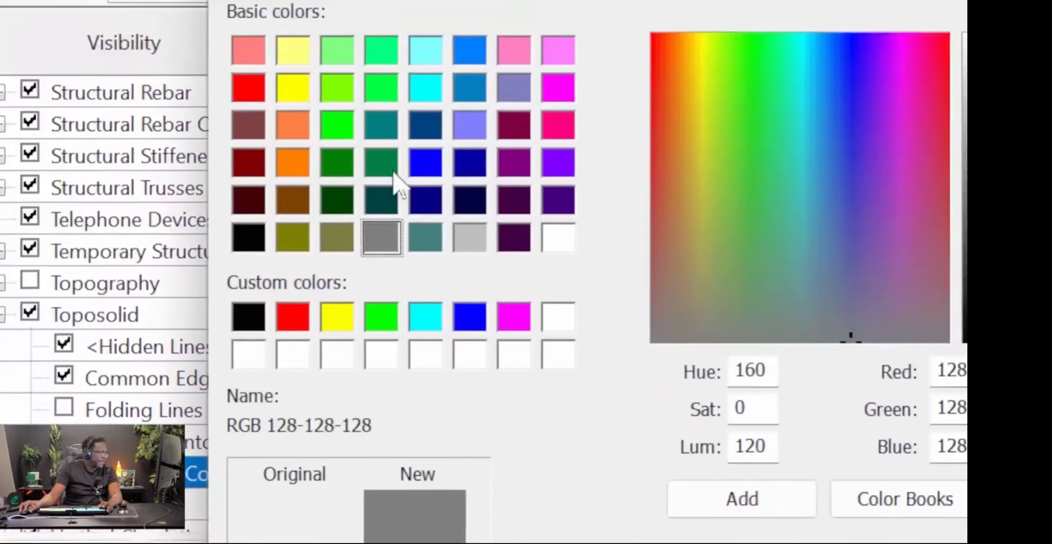
pyautogui.click(386, 167)
pyautogui.click(336, 163)
pyautogui.click(381, 164)
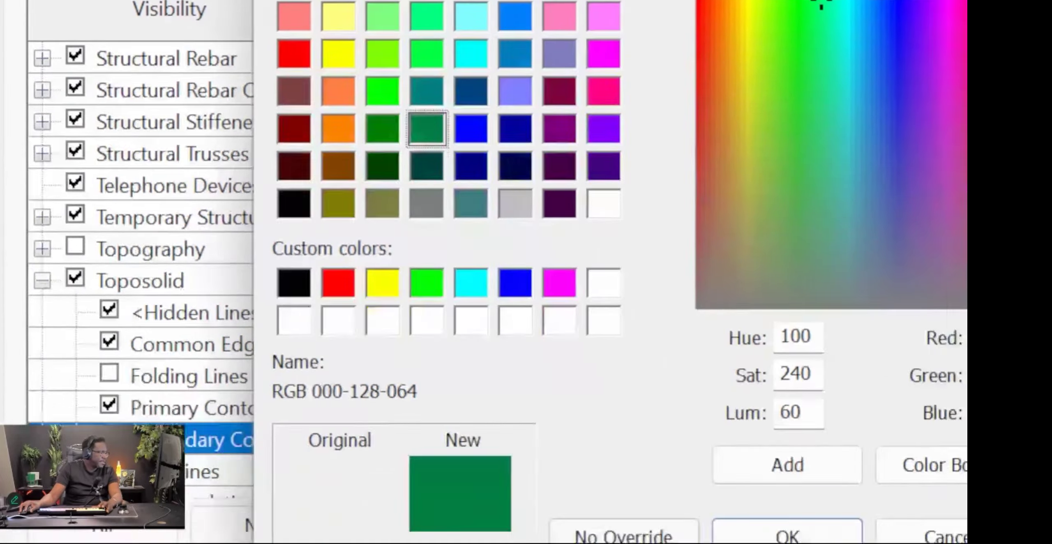
pyautogui.click(736, 543)
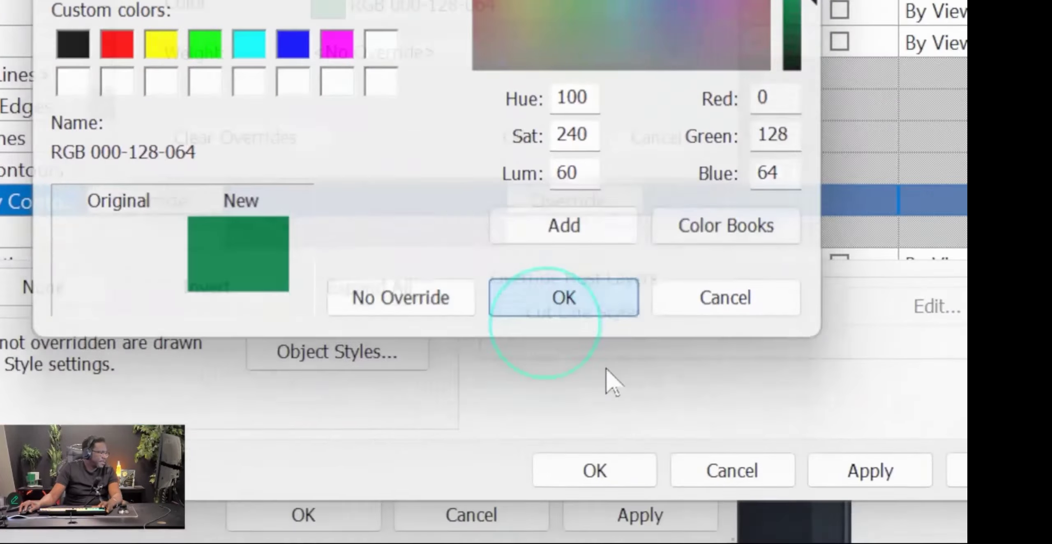
pyautogui.click(512, 135)
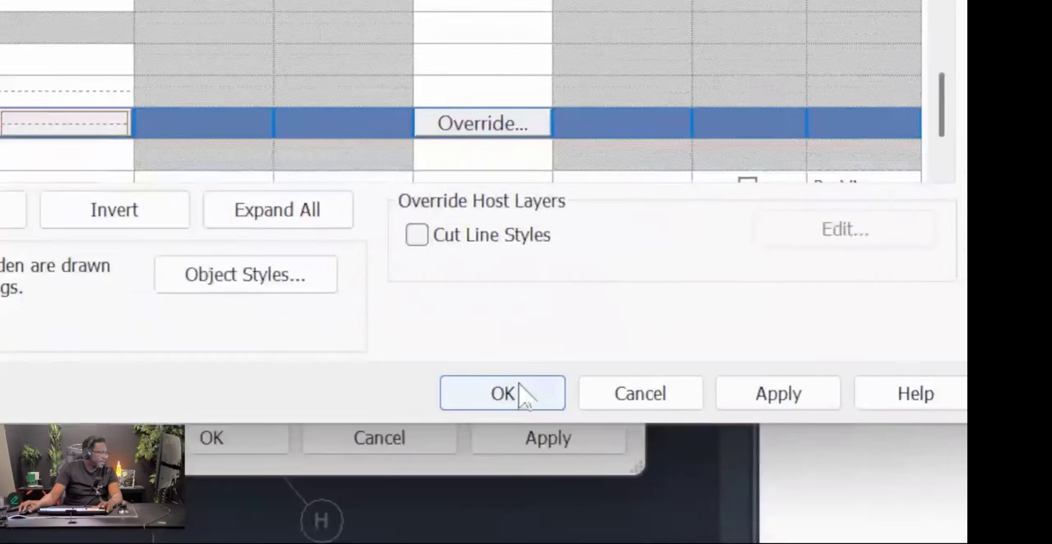
pyautogui.click(595, 471)
pyautogui.click(124, 323)
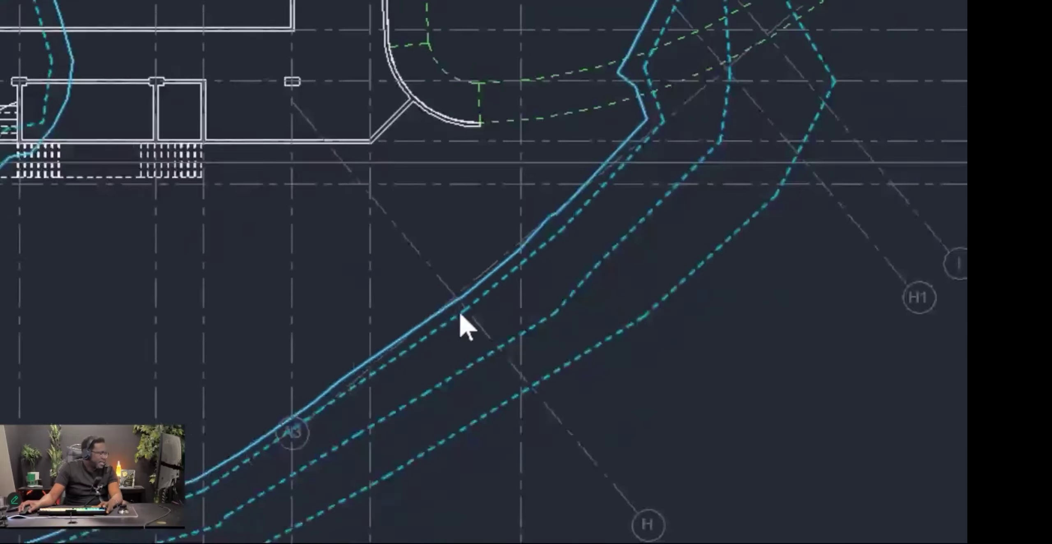
# Check the toposolid boundary in the plan and reopen the view template's model category overrides at the Toposolid category.
pyautogui.click(476, 171)
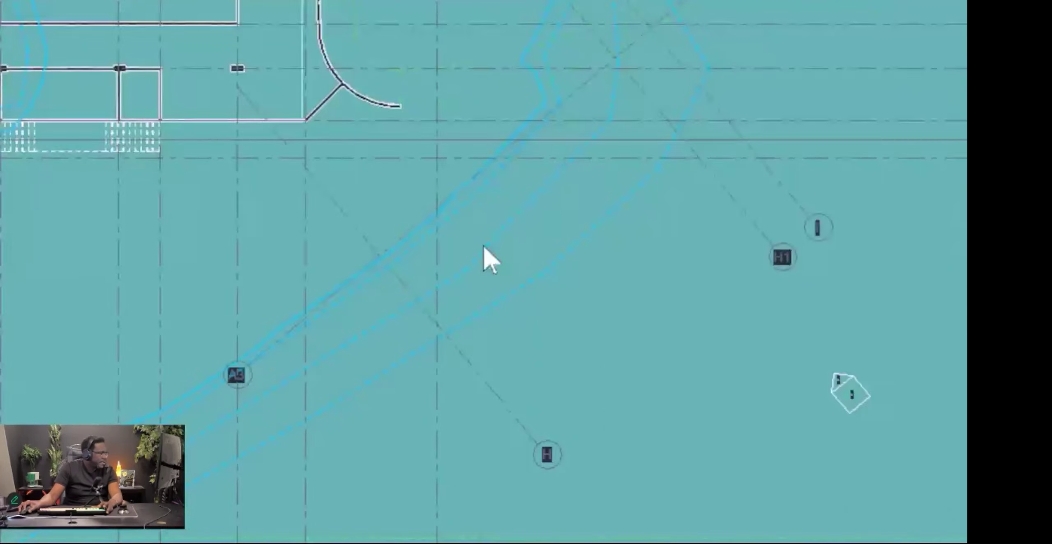
pyautogui.press('Escape')
pyautogui.click(242, 404)
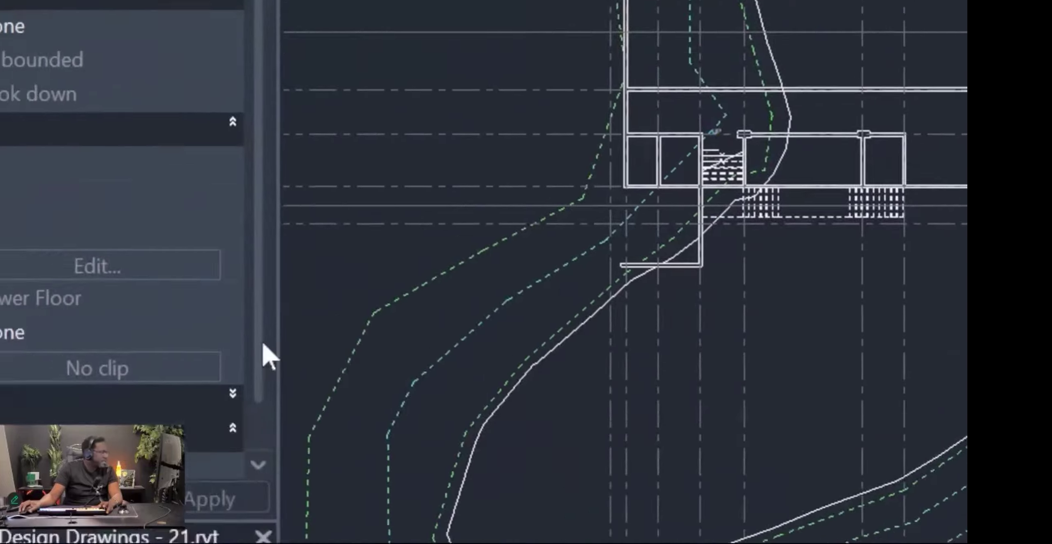
pyautogui.click(242, 403)
pyautogui.click(409, 162)
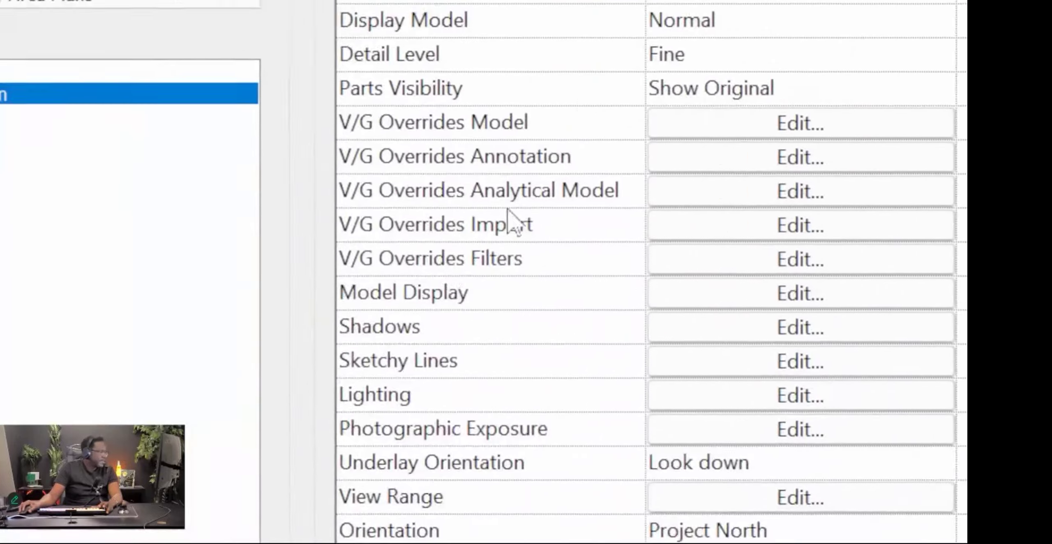
pyautogui.click(731, 123)
pyautogui.scroll(-2, 500, 293)
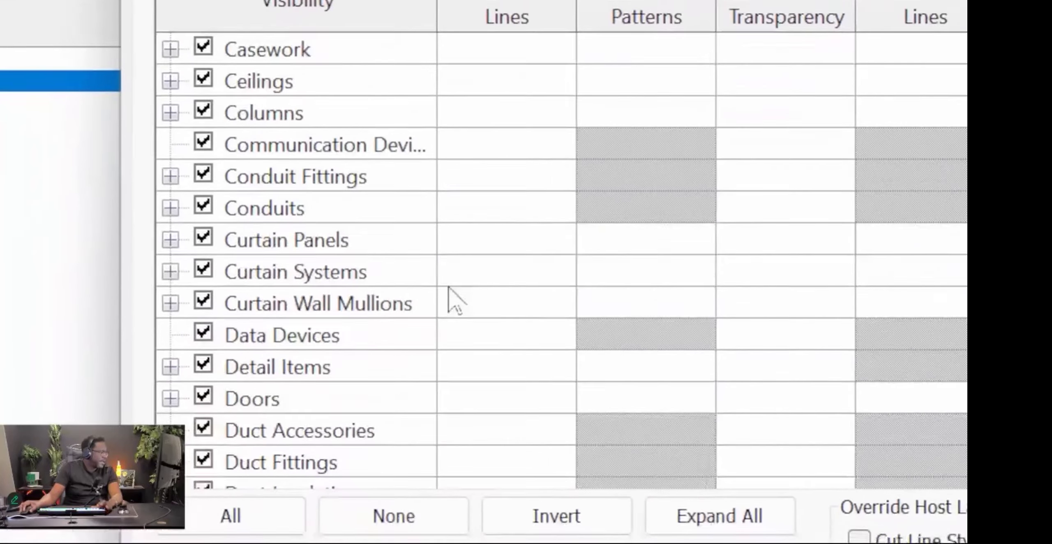
pyautogui.click(473, 280)
pyautogui.write('to')
pyautogui.scroll(-3, 445, 375)
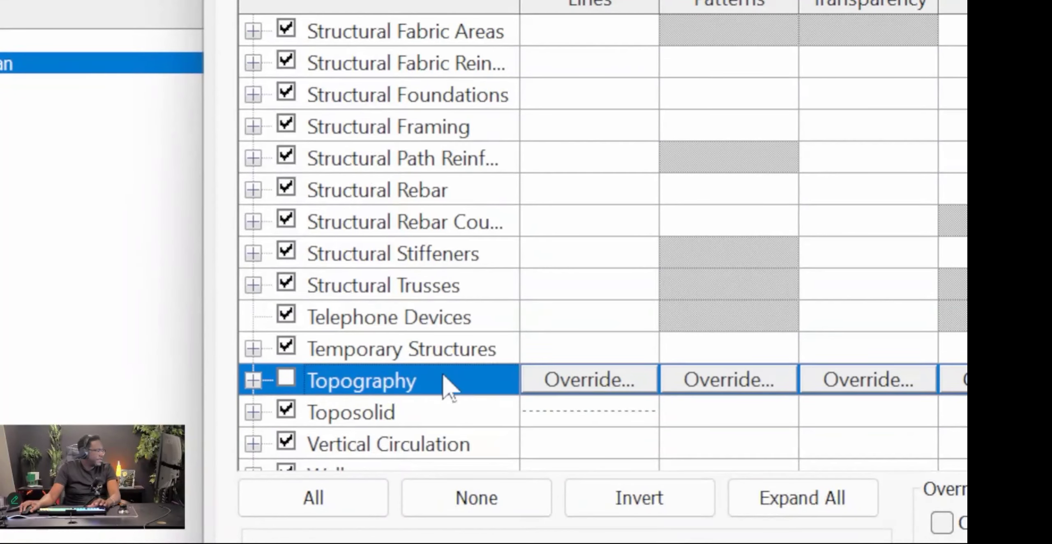
pyautogui.click(389, 356)
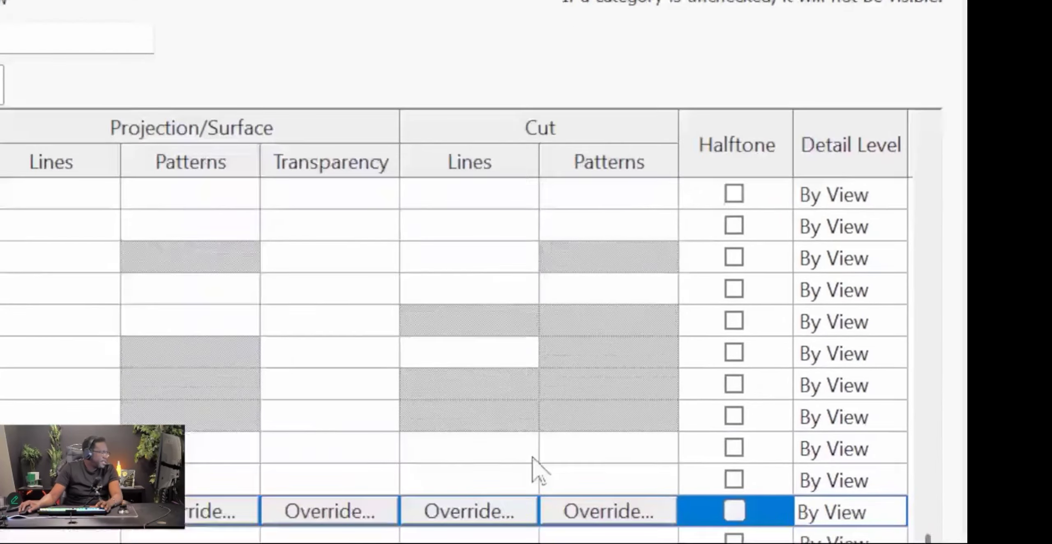
pyautogui.click(469, 518)
pyautogui.click(497, 375)
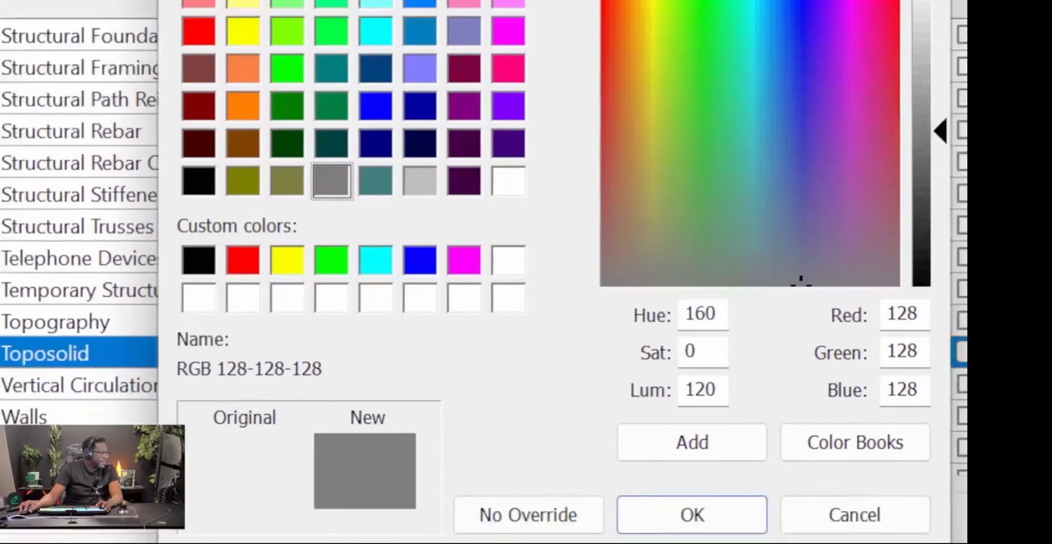
pyautogui.click(854, 514)
pyautogui.click(593, 303)
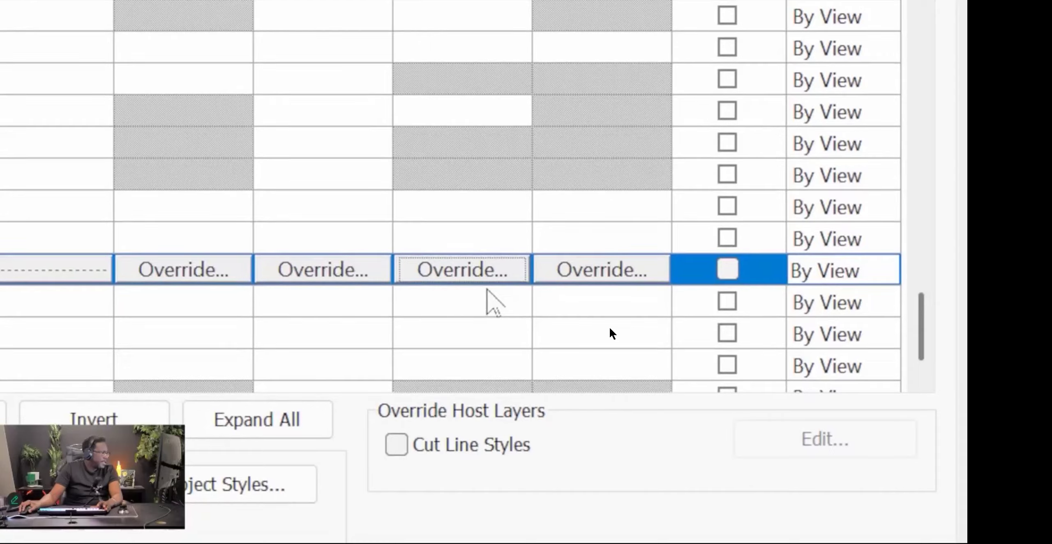
# Override the Toposolid cut lines with a dashed pattern and a green contour colour, and apply the template changes.
pyautogui.click(517, 305)
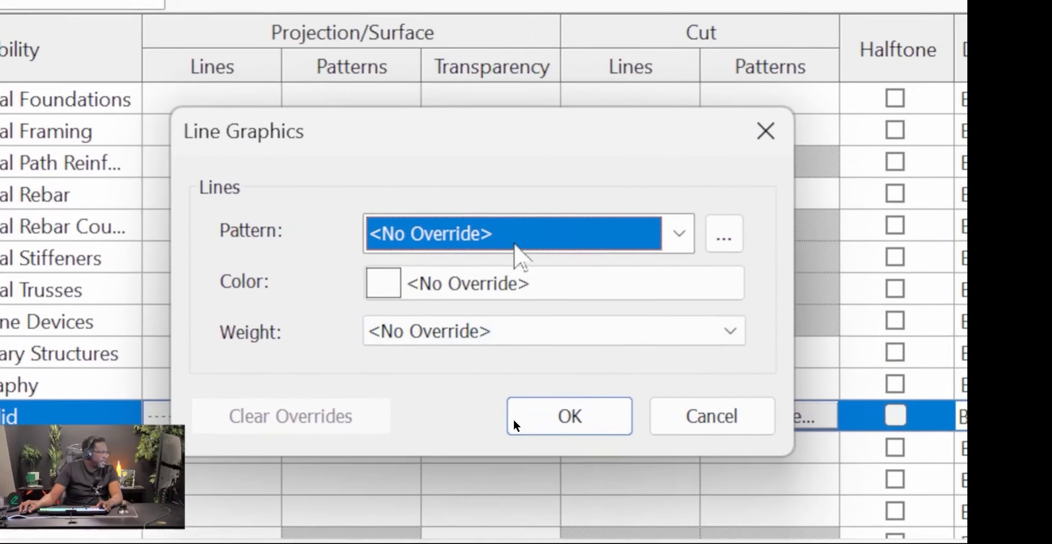
pyautogui.click(345, 82)
pyautogui.click(446, 283)
pyautogui.click(373, 132)
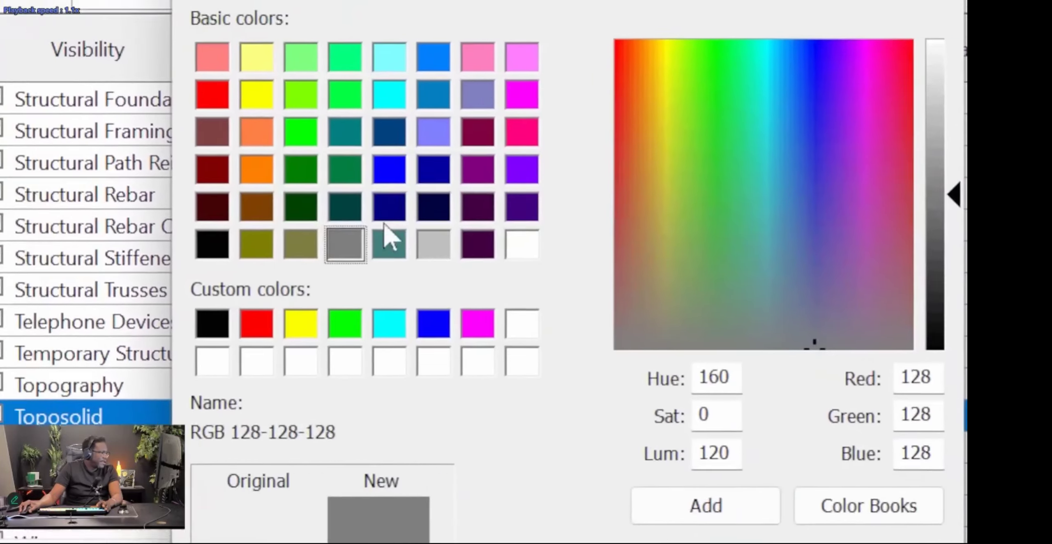
pyautogui.click(444, 251)
pyautogui.click(745, 513)
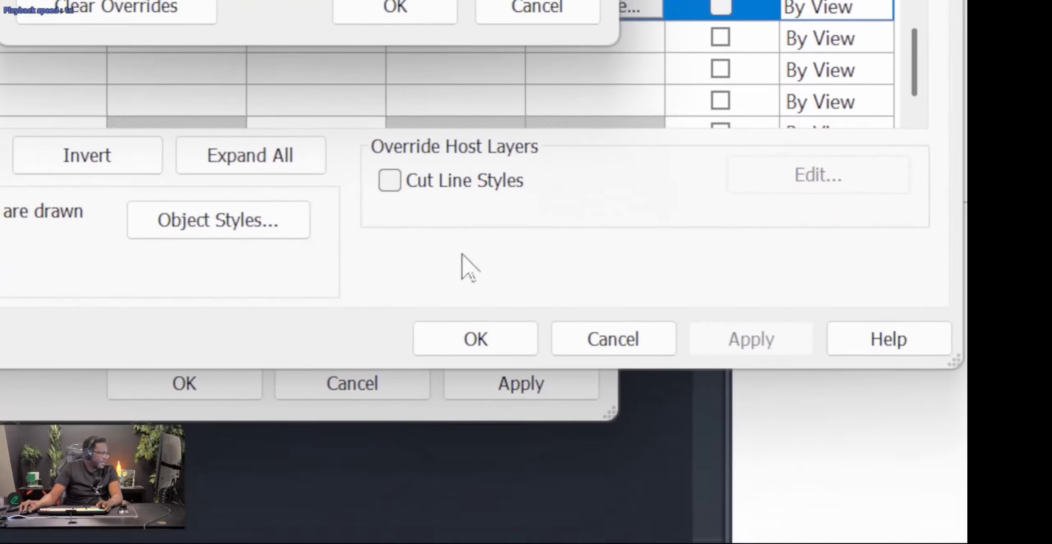
pyautogui.click(469, 207)
pyautogui.click(485, 386)
pyautogui.click(191, 449)
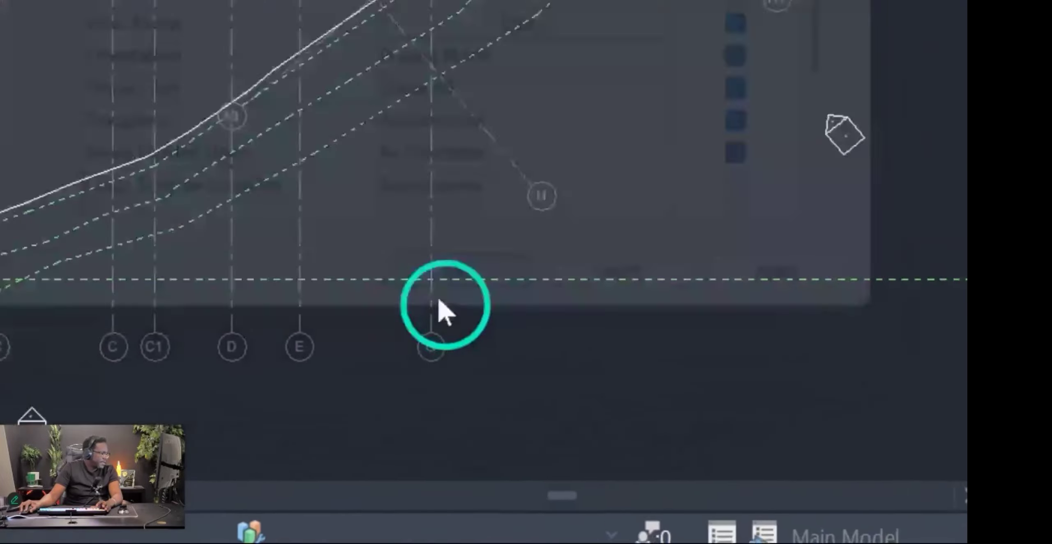
pyautogui.press('Escape')
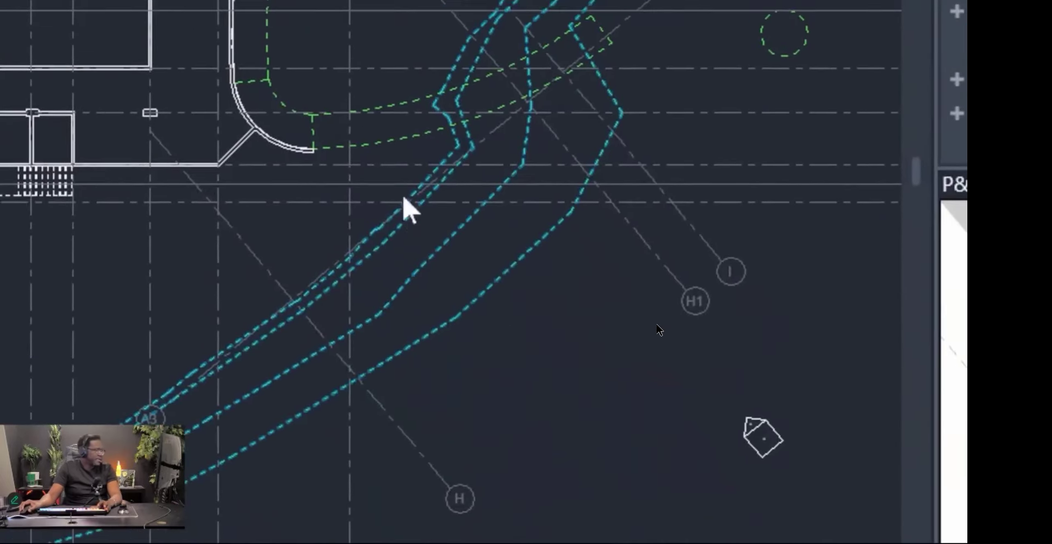
# Examine the dashed outline beside the curved wall, from its lower bend to where it meets the angled upper wall.
pyautogui.scroll(3, 274, 131)
pyautogui.moveTo(516, 220); pyautogui.dragTo(431, 385, button='middle')
pyautogui.moveTo(185, 340); pyautogui.dragTo(441, 438, button='middle')
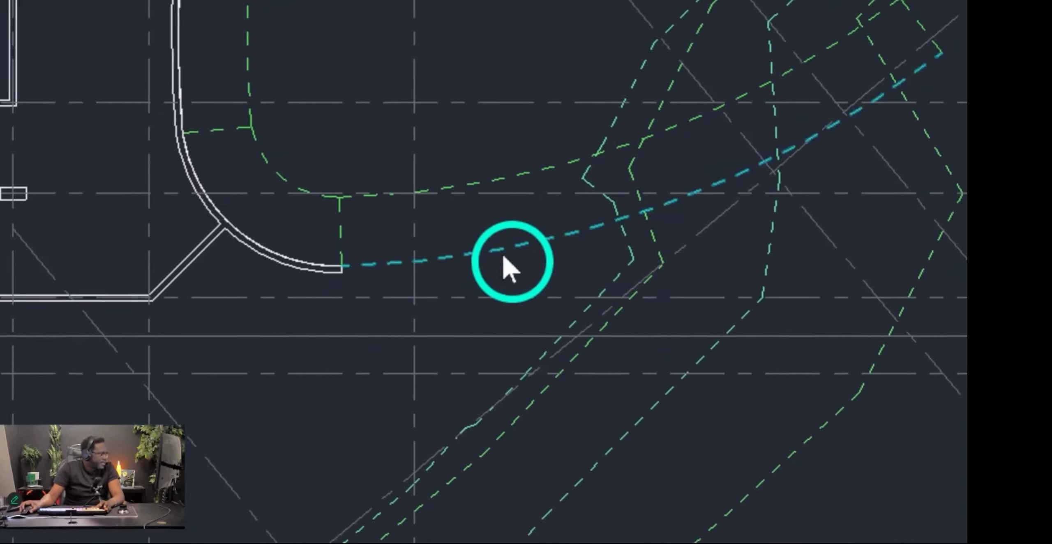
pyautogui.scroll(3, 477, 282)
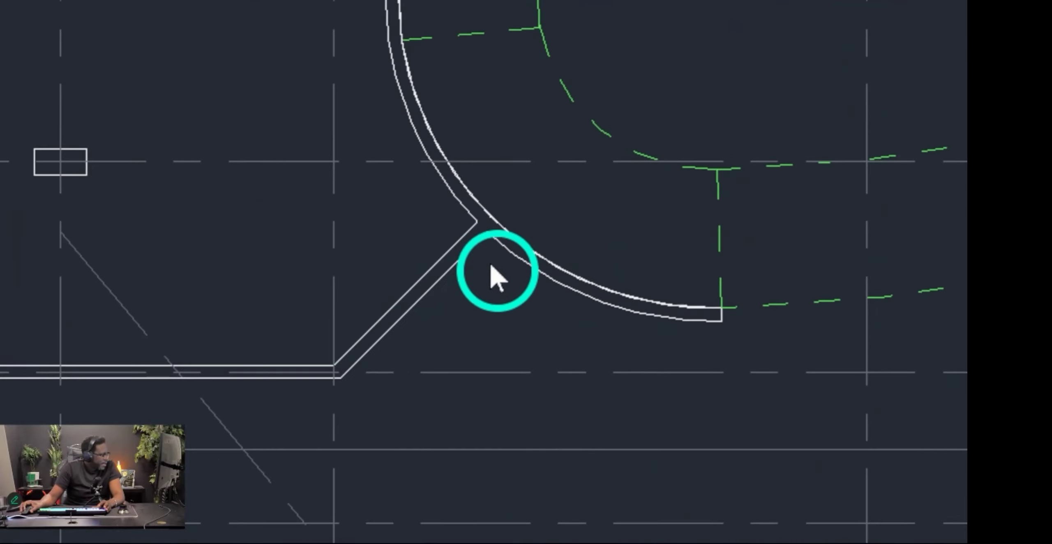
pyautogui.scroll(-4, 693, 372)
pyautogui.moveTo(526, 74); pyautogui.dragTo(442, 294, button='middle')
pyautogui.scroll(5, 354, 136)
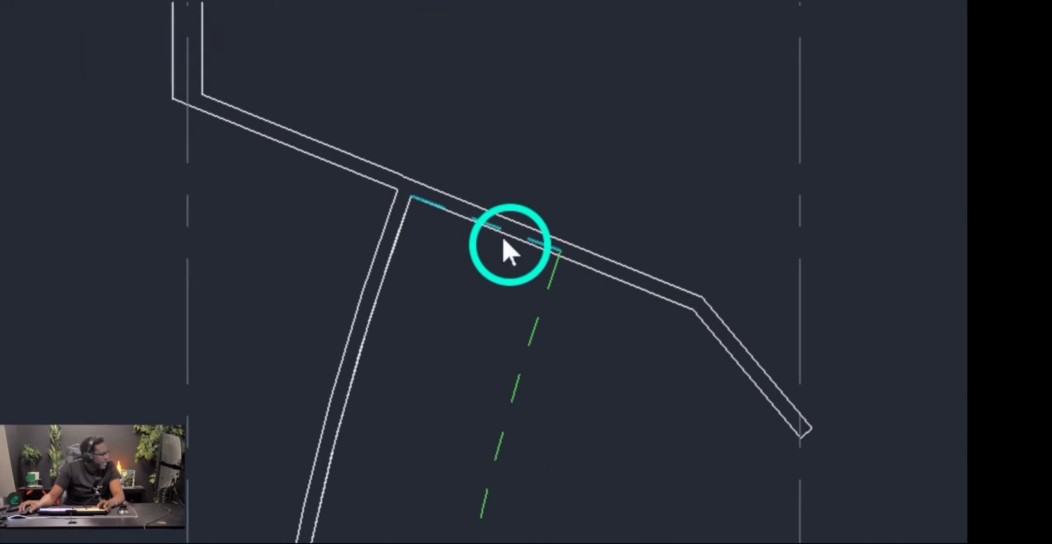
pyautogui.scroll(-2, 450, 493)
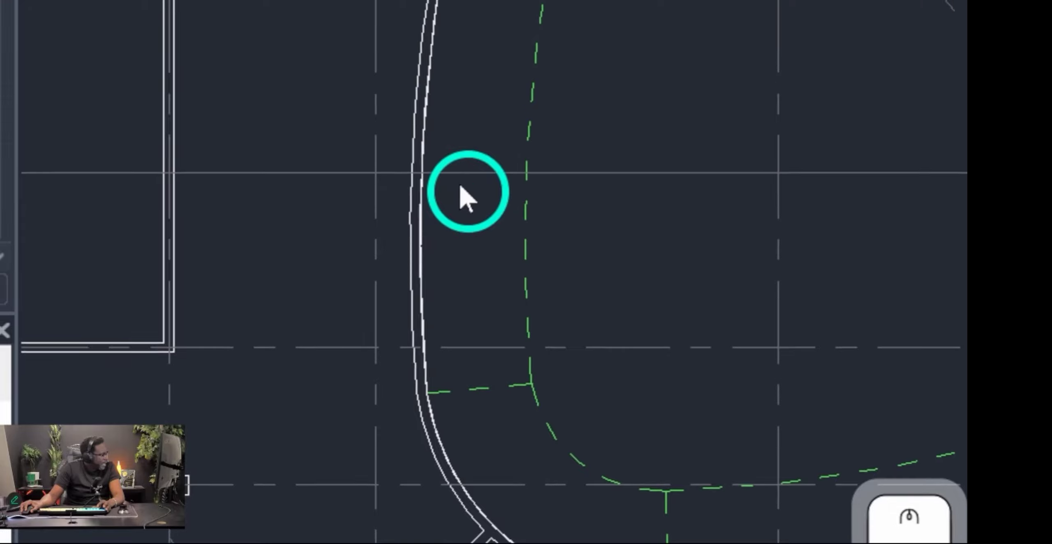
# Look over the stair opening sketch and the surrounding drawings on the reference board.
pyautogui.scroll(-5, 394, 273)
pyautogui.scroll(4, 402, 267)
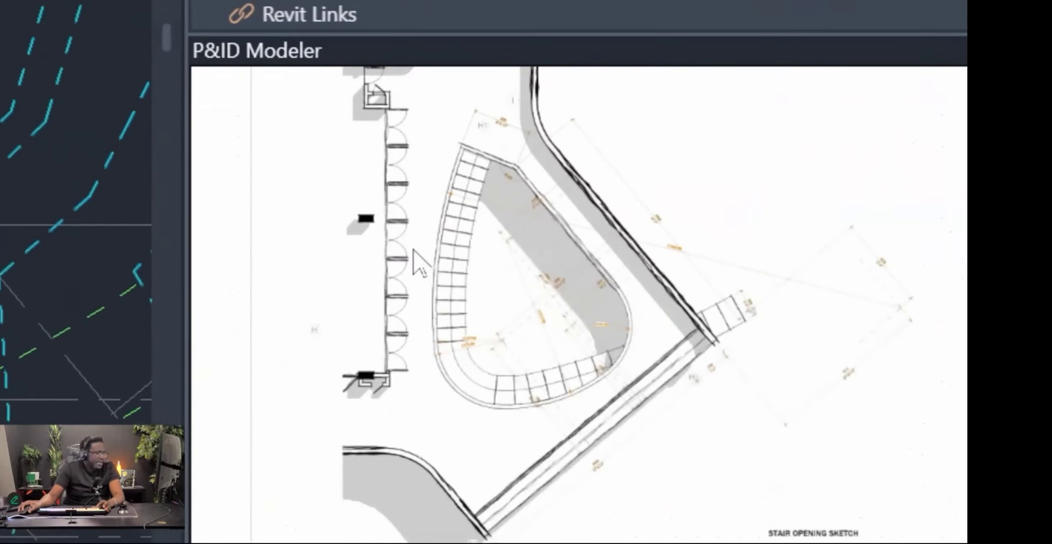
pyautogui.moveTo(495, 224); pyautogui.dragTo(461, 284, button='middle')
pyautogui.scroll(-5, 464, 287)
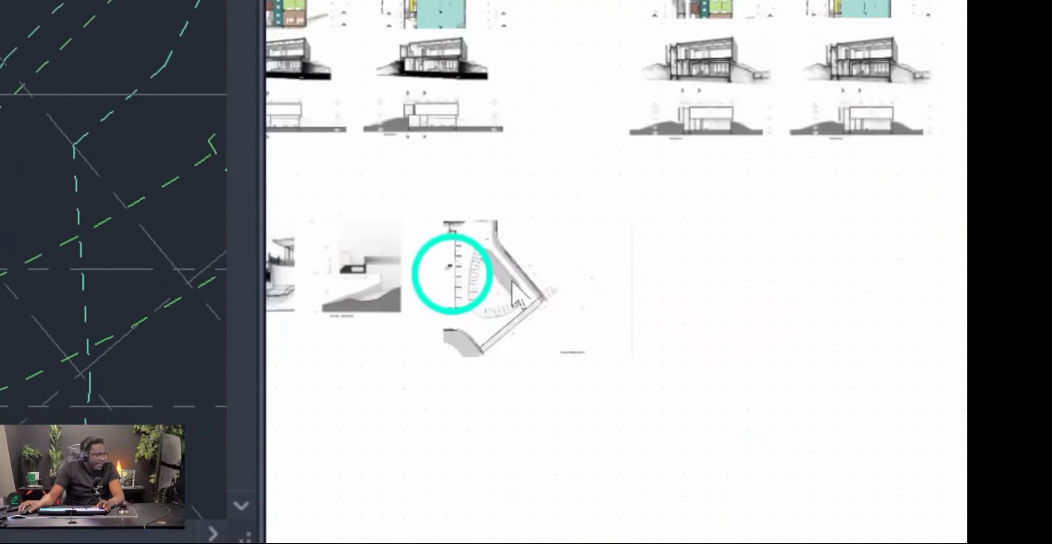
pyautogui.scroll(5, 500, 231)
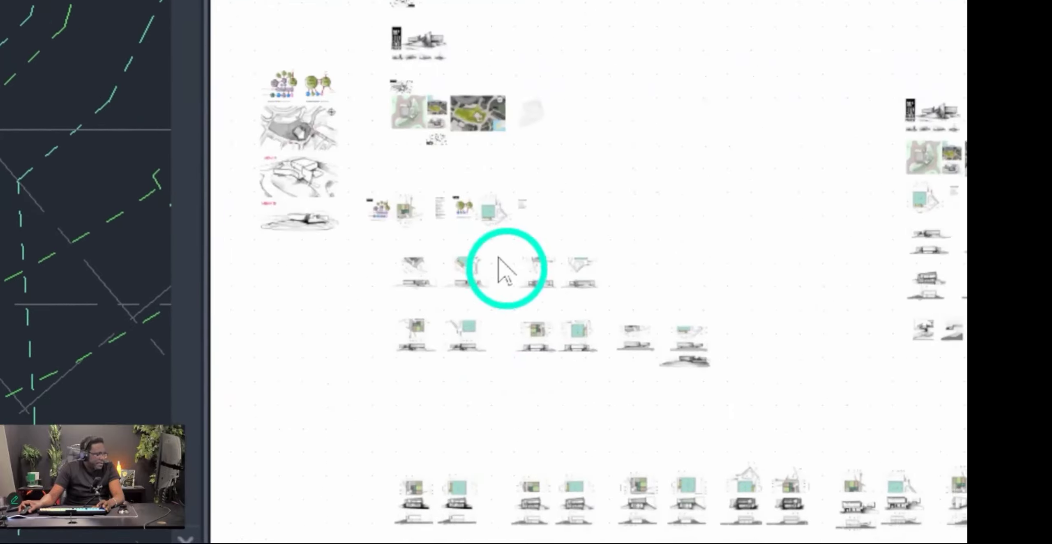
pyautogui.scroll(6, 430, 293)
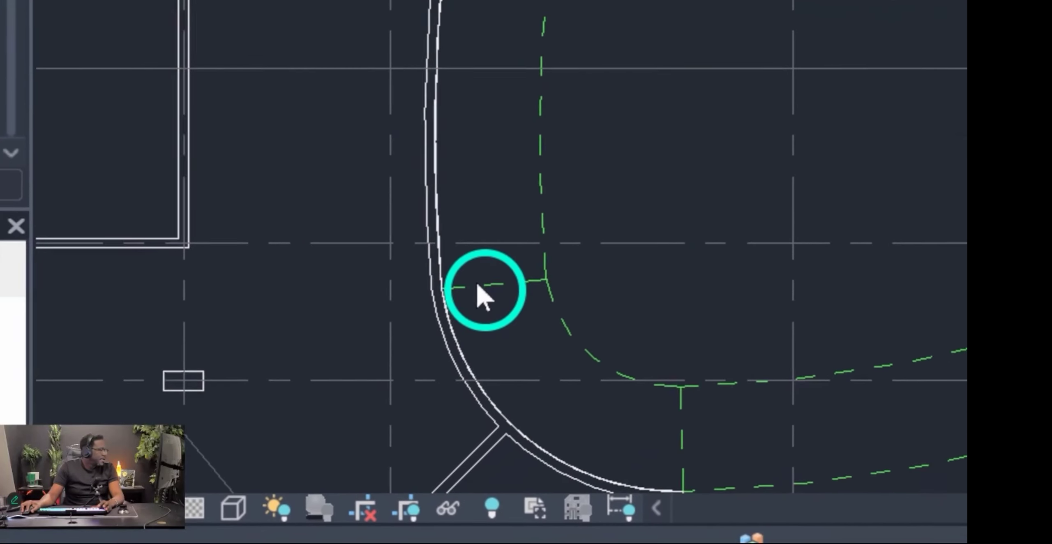
pyautogui.click(477, 285)
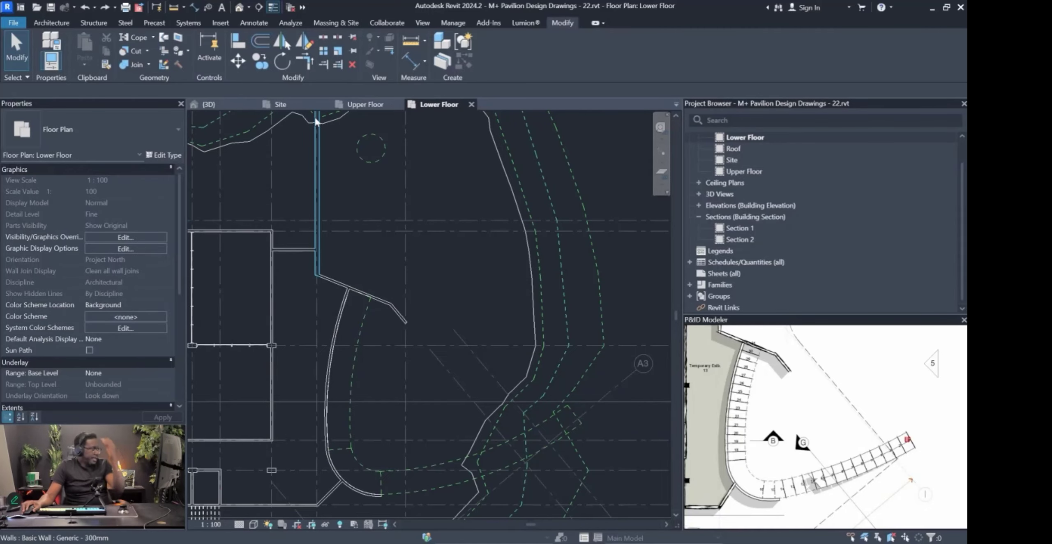
pyautogui.click(341, 449)
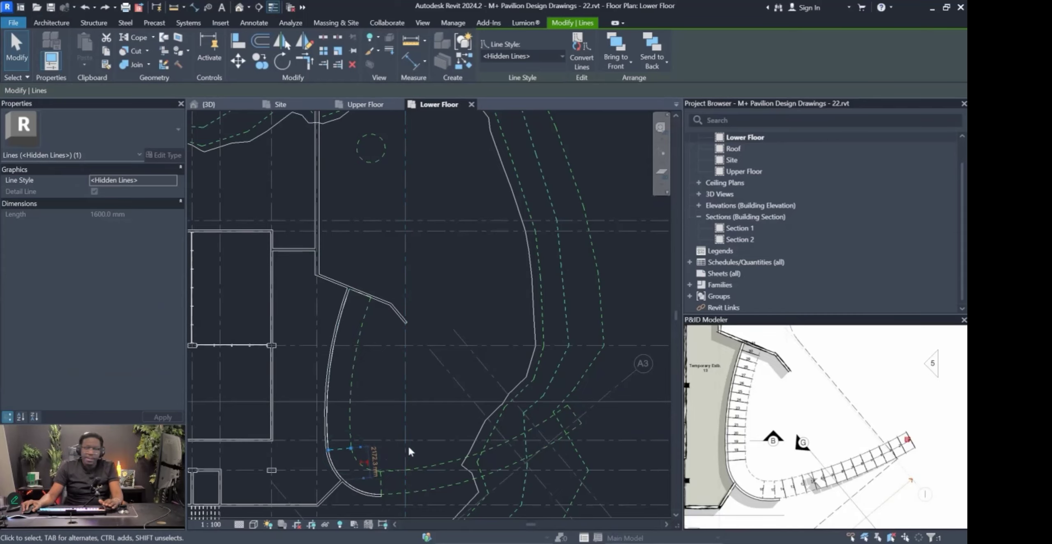
pyautogui.press('Escape')
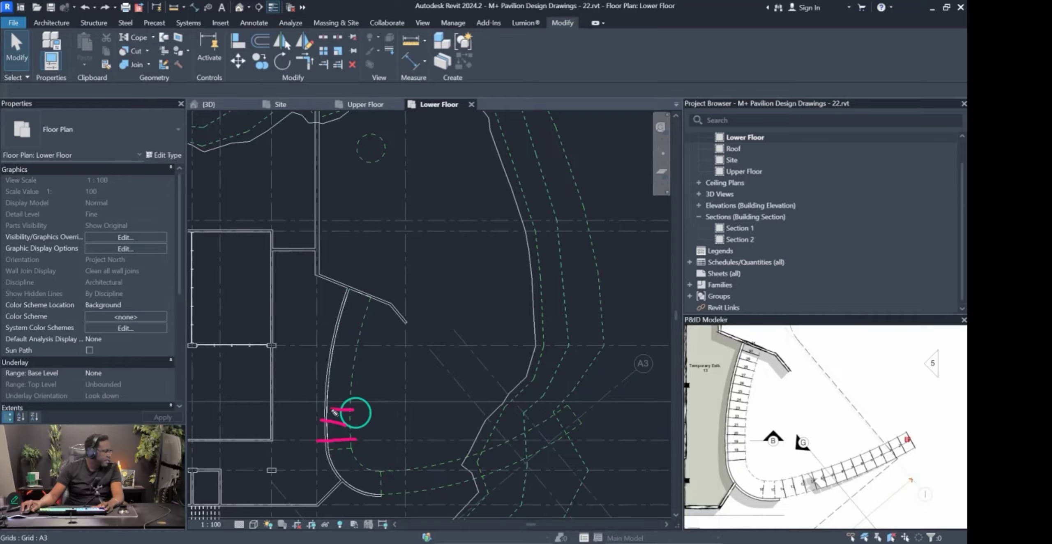
pyautogui.moveTo(313, 392); pyautogui.dragTo(354, 394)
pyautogui.moveTo(317, 366); pyautogui.dragTo(356, 376)
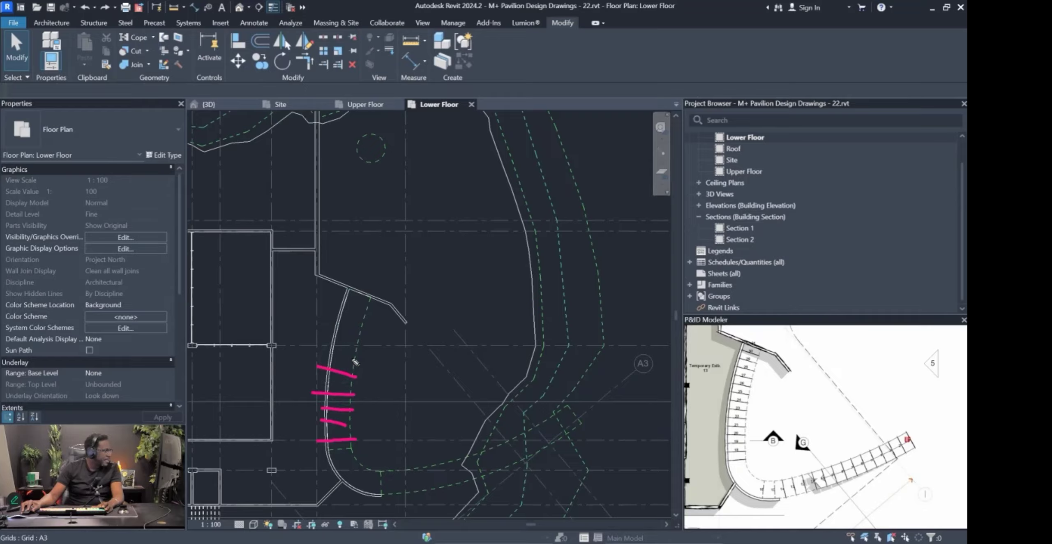
pyautogui.moveTo(366, 342); pyautogui.dragTo(313, 334)
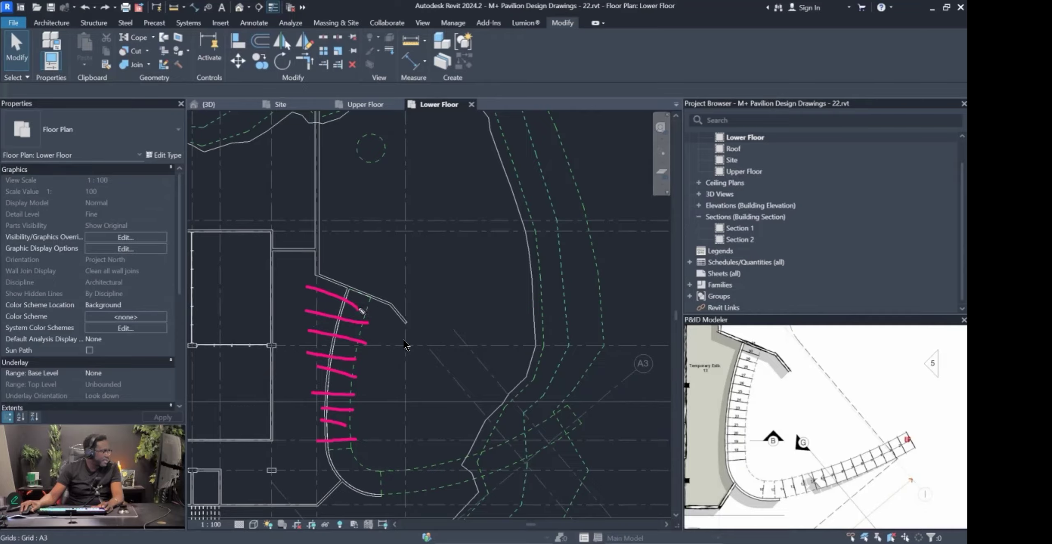
pyautogui.moveTo(361, 311)
pyautogui.mouseDown()
pyautogui.moveTo(609, 386)
pyautogui.moveTo(368, 336)
pyautogui.mouseUp()
pyautogui.moveTo(613, 393); pyautogui.dragTo(373, 380)
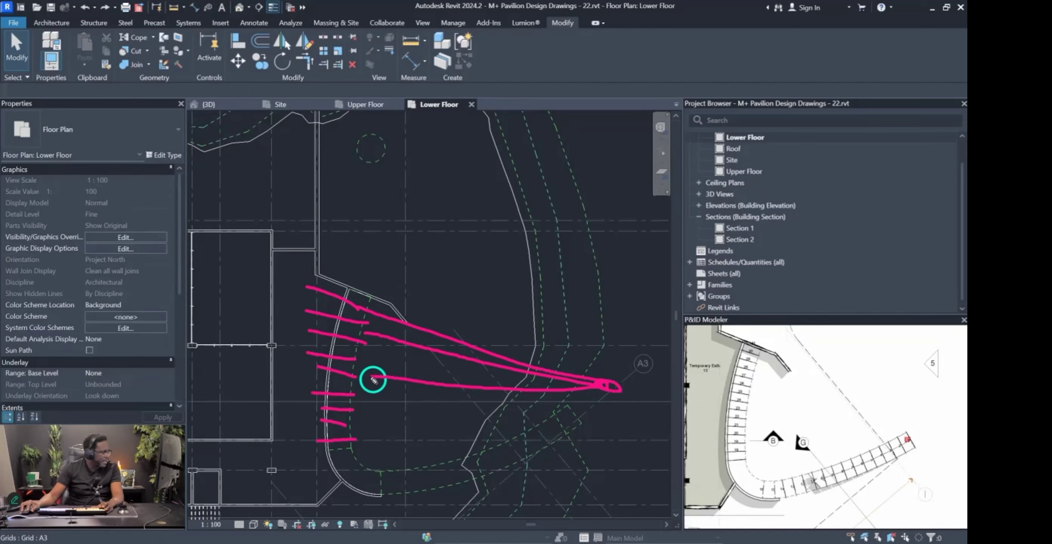
pyautogui.moveTo(596, 392); pyautogui.dragTo(373, 397)
pyautogui.moveTo(591, 393)
pyautogui.mouseDown()
pyautogui.moveTo(352, 412)
pyautogui.moveTo(430, 425)
pyautogui.moveTo(367, 432)
pyautogui.mouseUp()
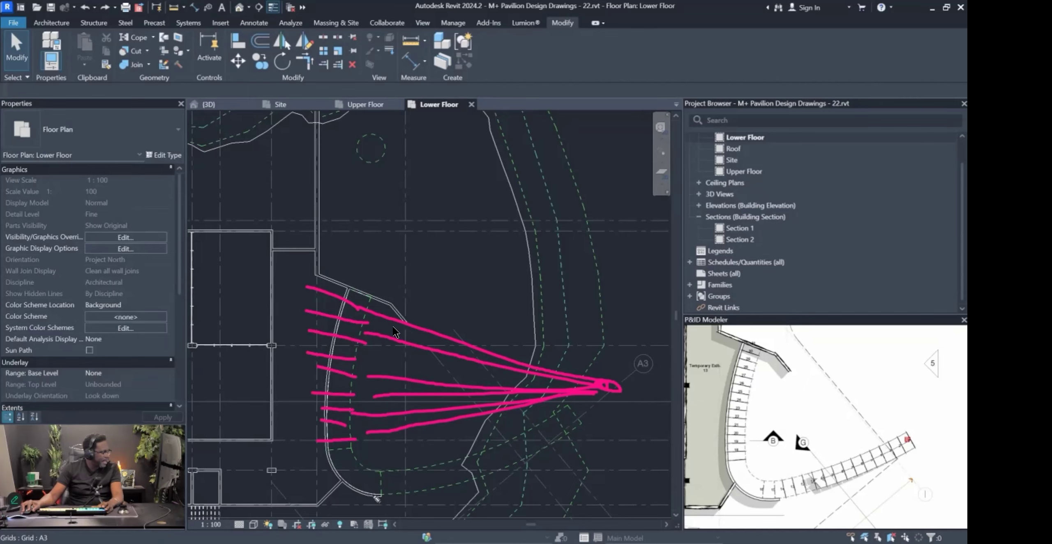
pyautogui.moveTo(314, 472)
pyautogui.mouseDown()
pyautogui.moveTo(290, 383)
pyautogui.moveTo(302, 298)
pyautogui.mouseUp()
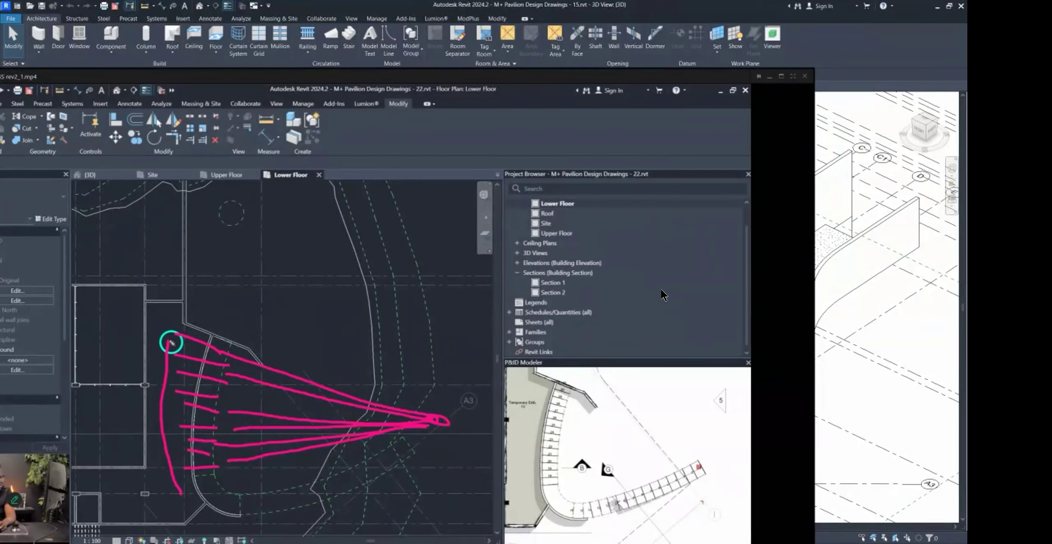
pyautogui.click(793, 76)
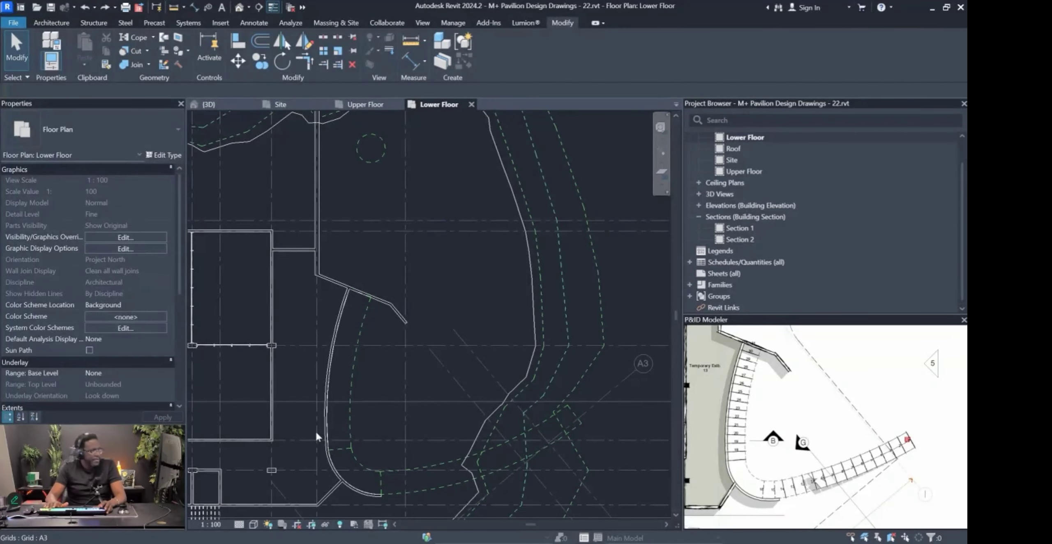
pyautogui.doubleClick(605, 234)
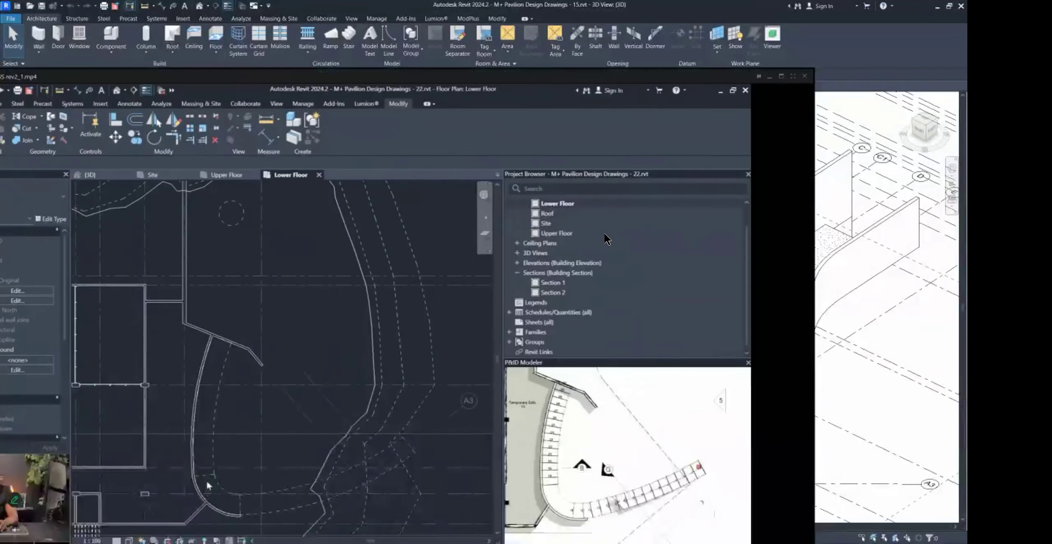
pyautogui.doubleClick(575, 231)
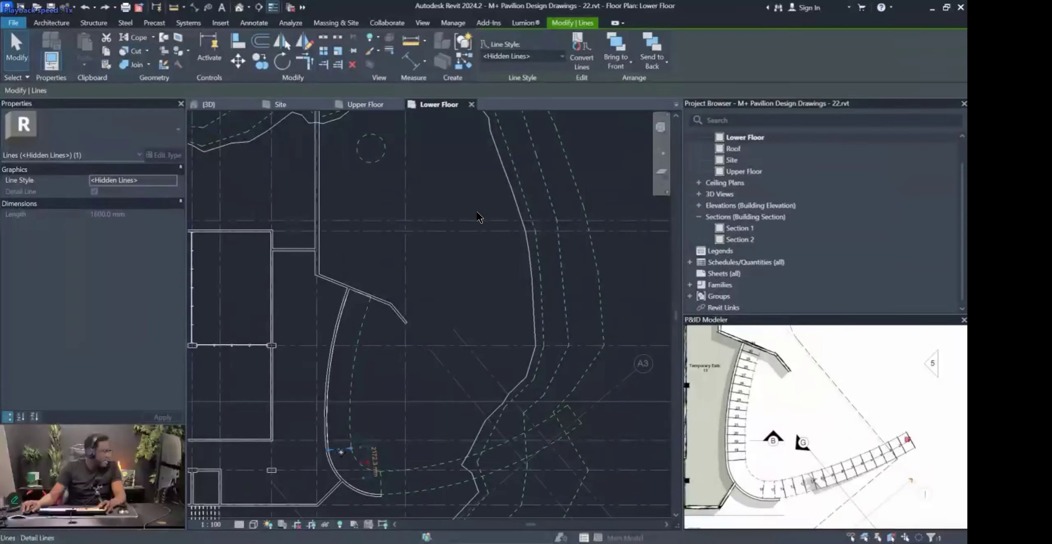
# Start a radial array of 14 for the short dashed tread line, with its rotation centre at the curved wall's arc centre.
pyautogui.press('c')
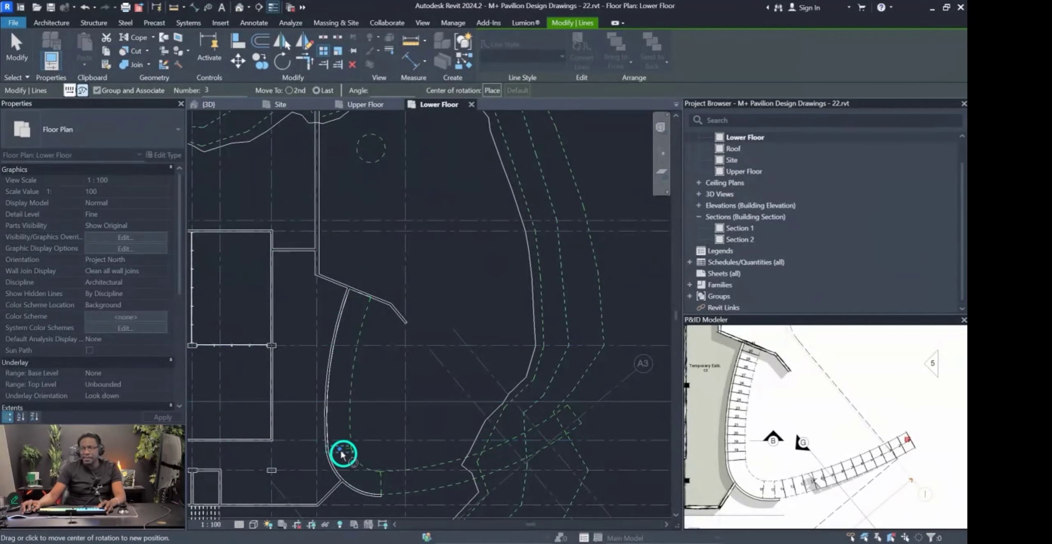
pyautogui.moveTo(341, 452); pyautogui.dragTo(294, 200)
pyautogui.scroll(4, 369, 298)
pyautogui.scroll(-4, 304, 267)
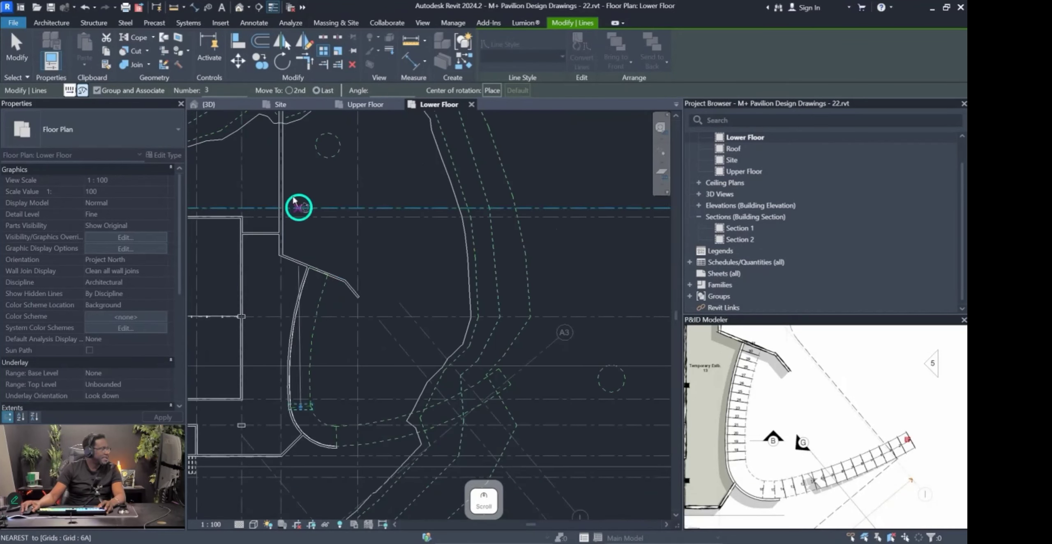
pyautogui.moveTo(217, 91); pyautogui.dragTo(172, 93)
pyautogui.write('14')
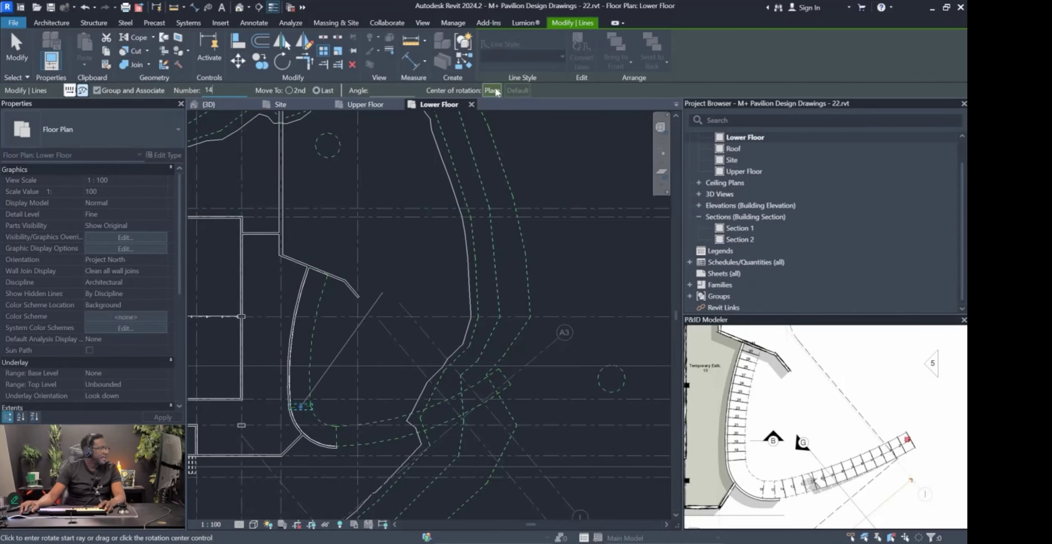
pyautogui.click(495, 91)
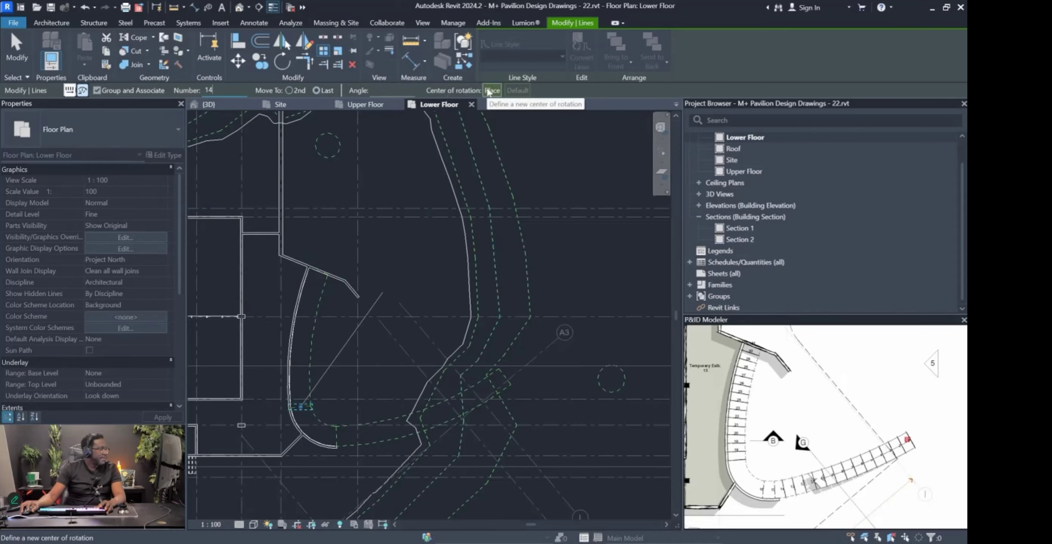
pyautogui.click(610, 378)
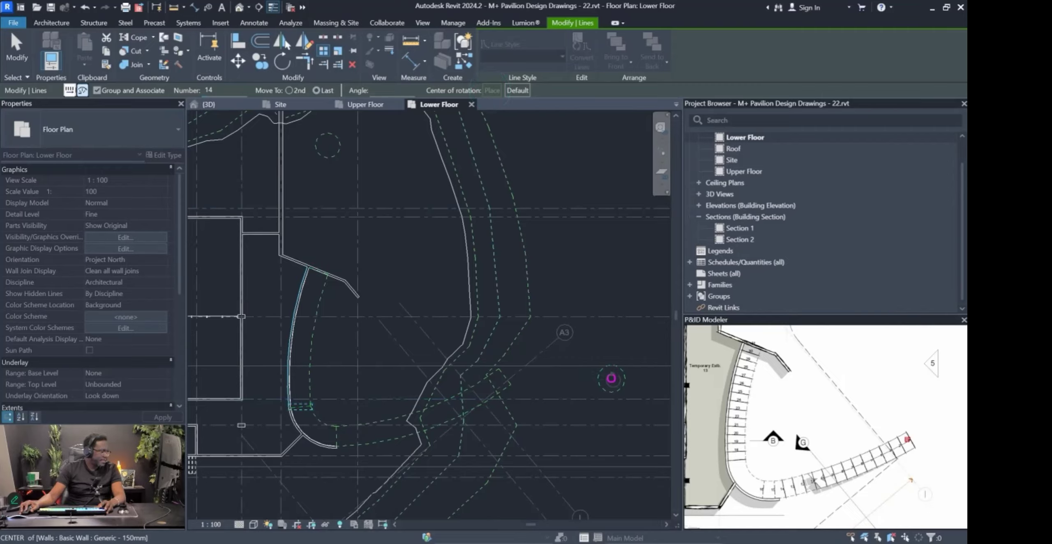
pyautogui.click(610, 378)
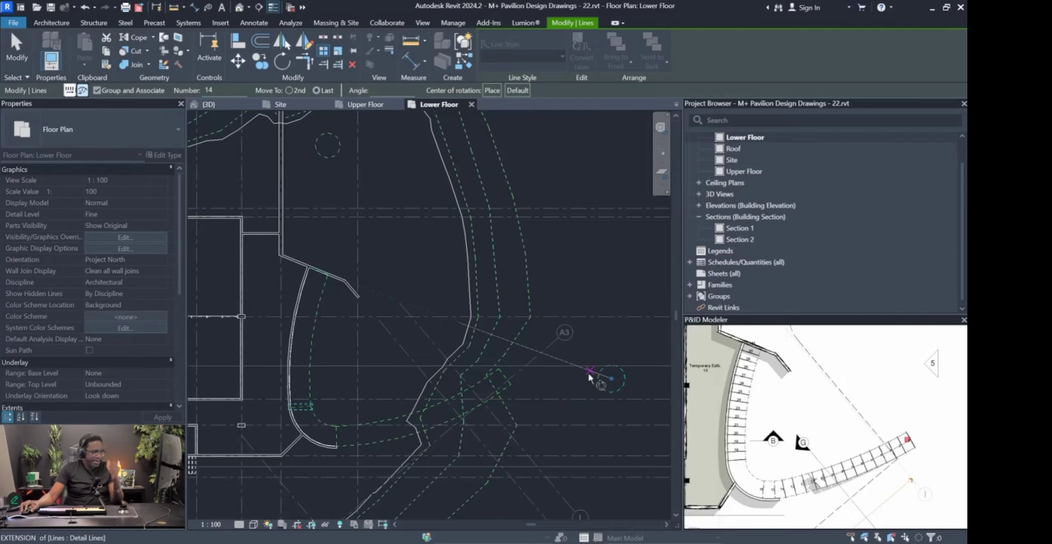
# Sweep the 14-line array from the tread line's inner endpoint to where the dashed outline meets the angled upper wall.
pyautogui.scroll(5, 309, 404)
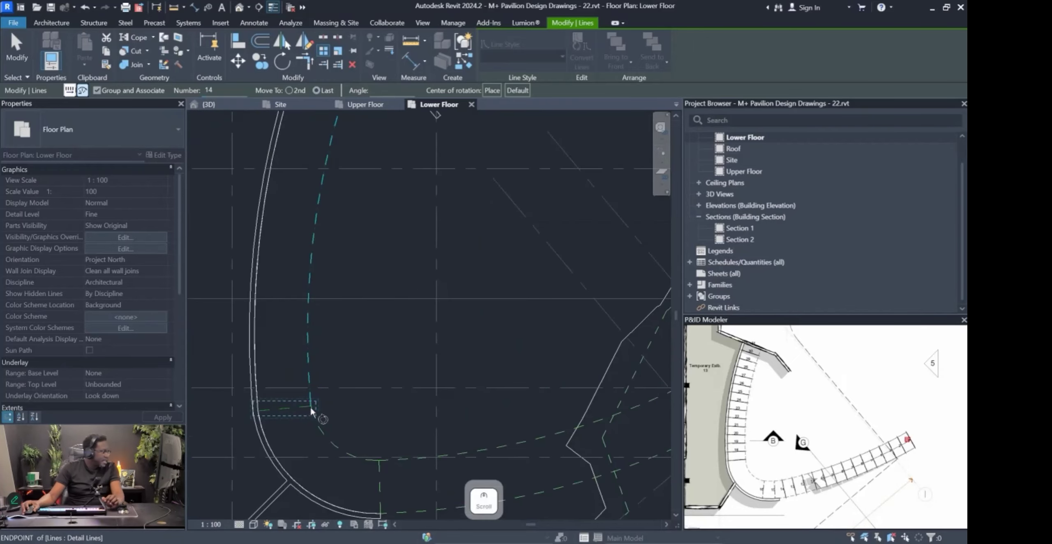
pyautogui.scroll(5, 311, 401)
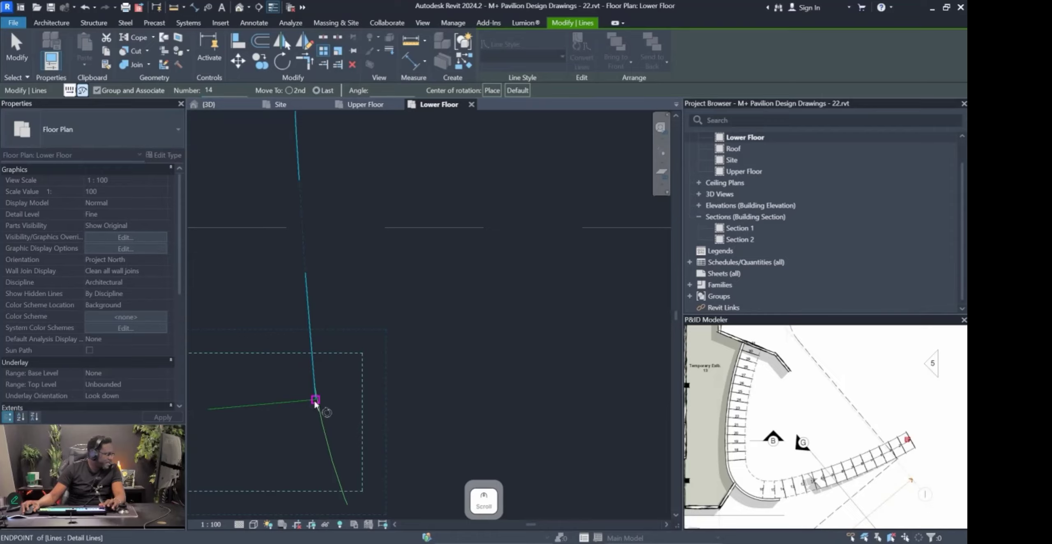
pyautogui.click(315, 400)
pyautogui.scroll(-5, 314, 401)
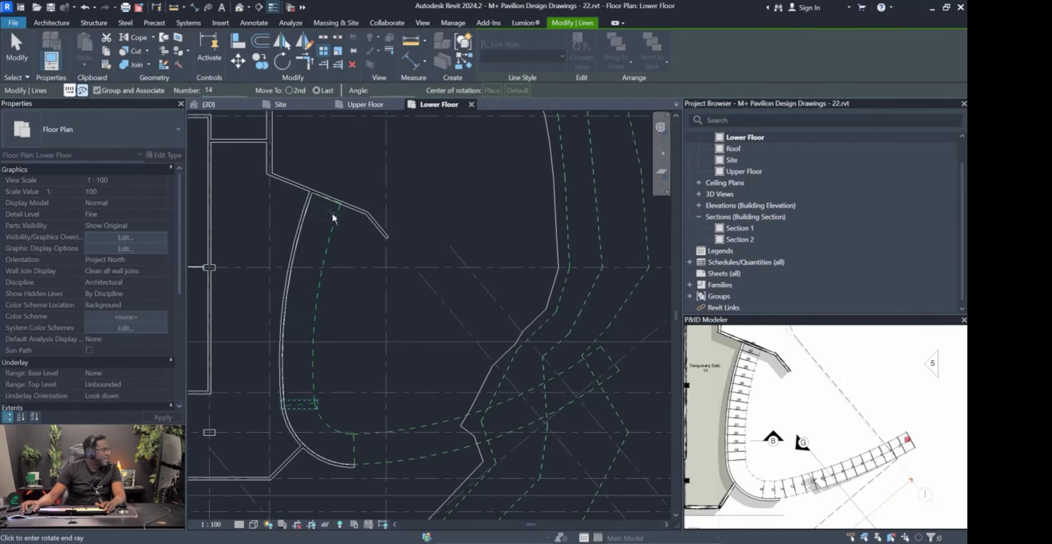
pyautogui.scroll(5, 336, 211)
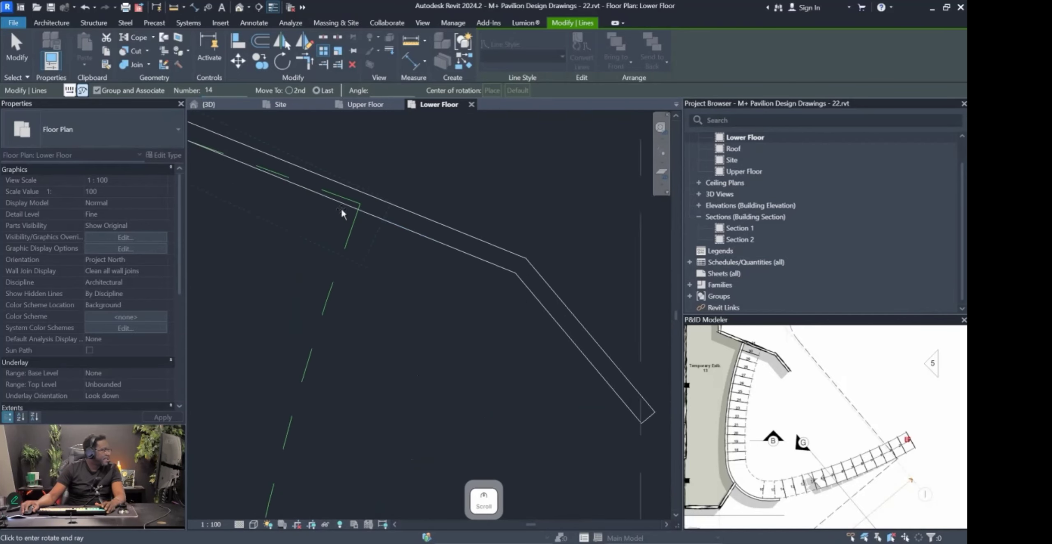
pyautogui.click(369, 203)
pyautogui.scroll(-5, 355, 253)
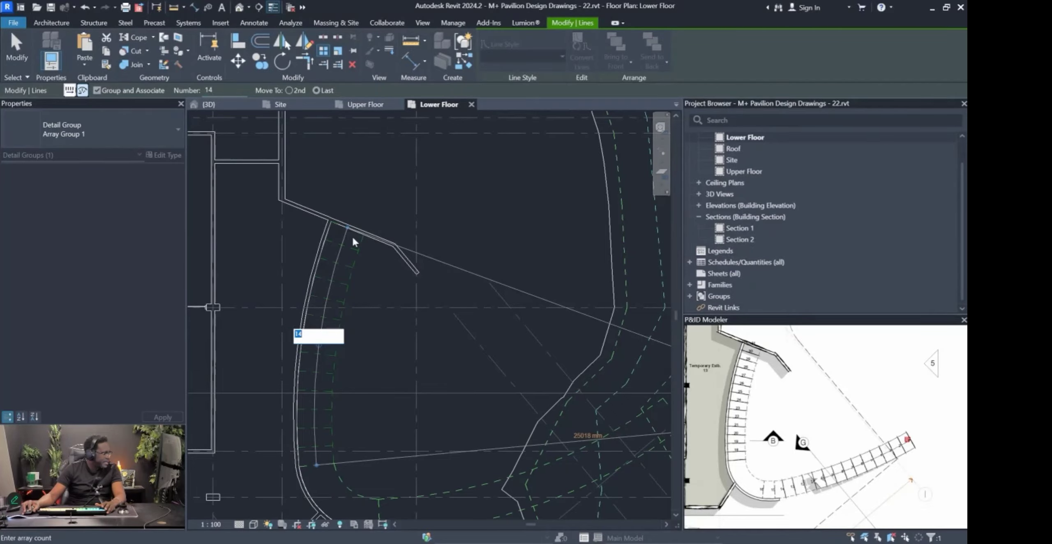
pyautogui.press('Return')
pyautogui.scroll(-3, 292, 269)
pyautogui.scroll(3, 313, 329)
pyautogui.scroll(-2, 287, 322)
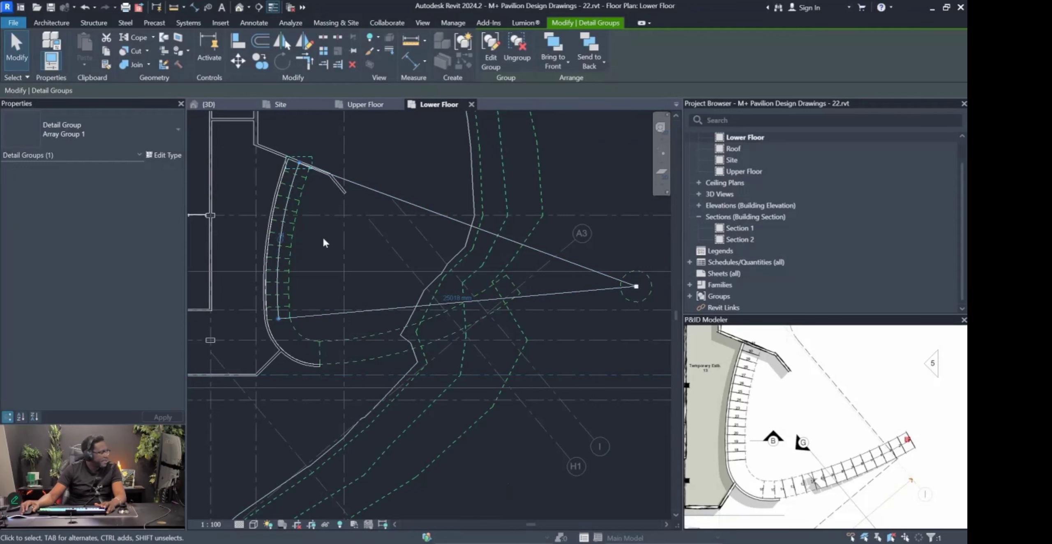
pyautogui.click(403, 172)
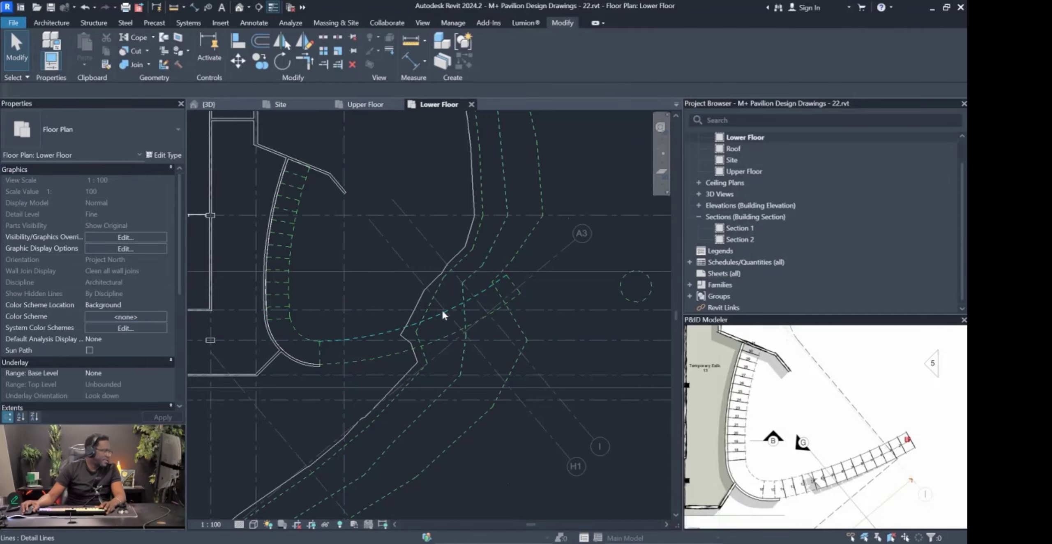
# Start a radial array of 16 for the outer end line of the dashed stair outline, centred on the upper dashed circle.
pyautogui.scroll(-2, 367, 349)
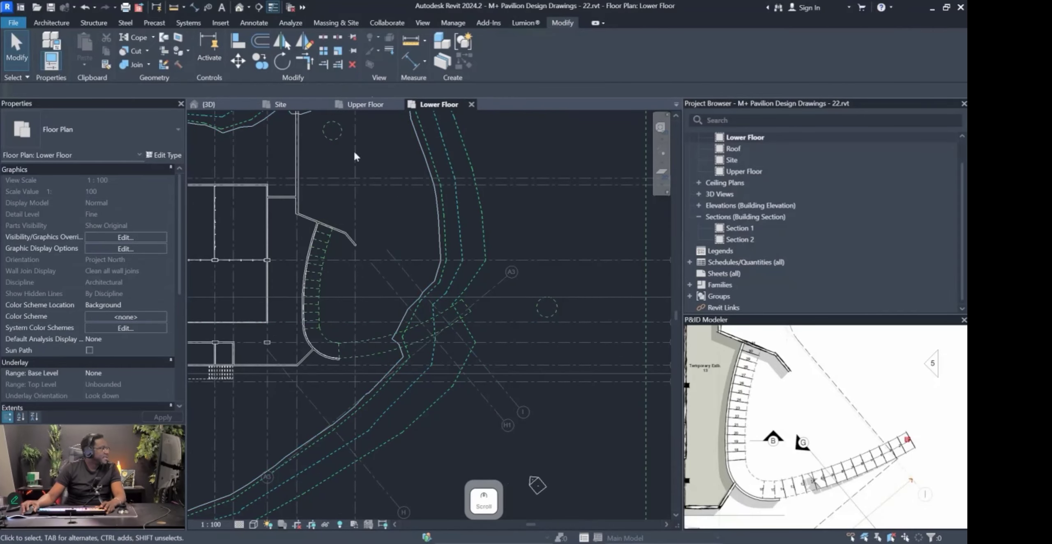
pyautogui.scroll(2, 458, 310)
pyautogui.click(421, 360)
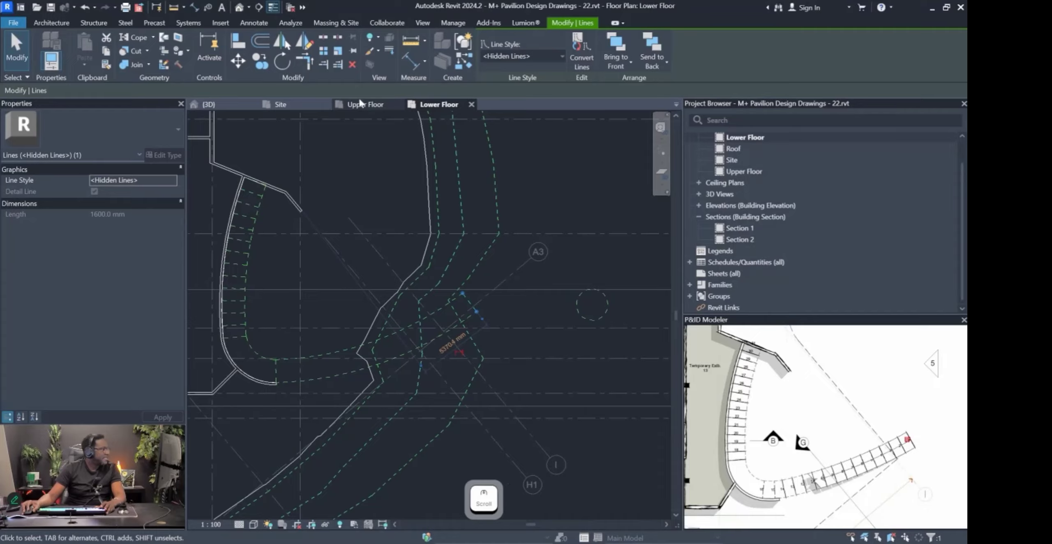
pyautogui.click(325, 52)
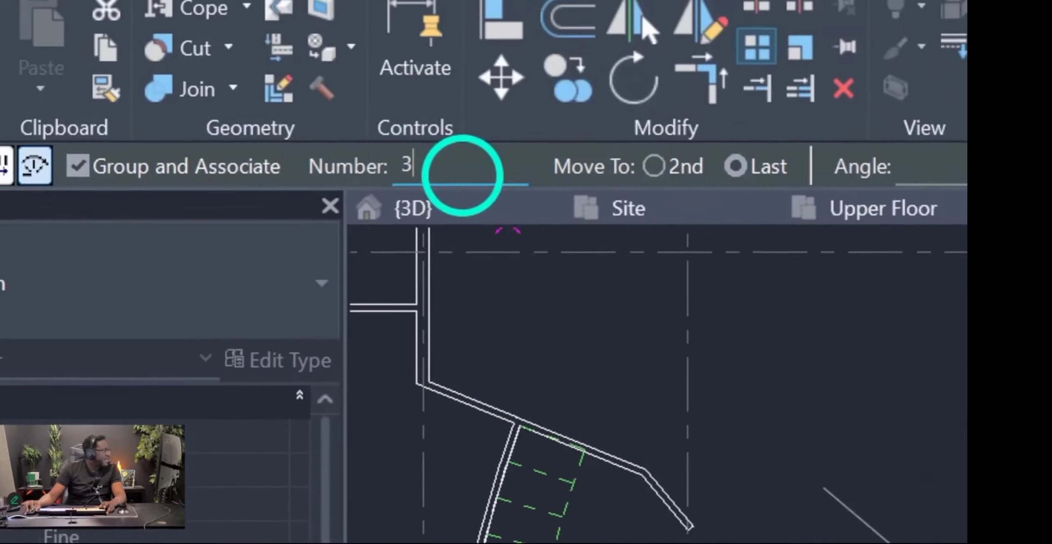
pyautogui.moveTo(462, 176); pyautogui.dragTo(460, 251)
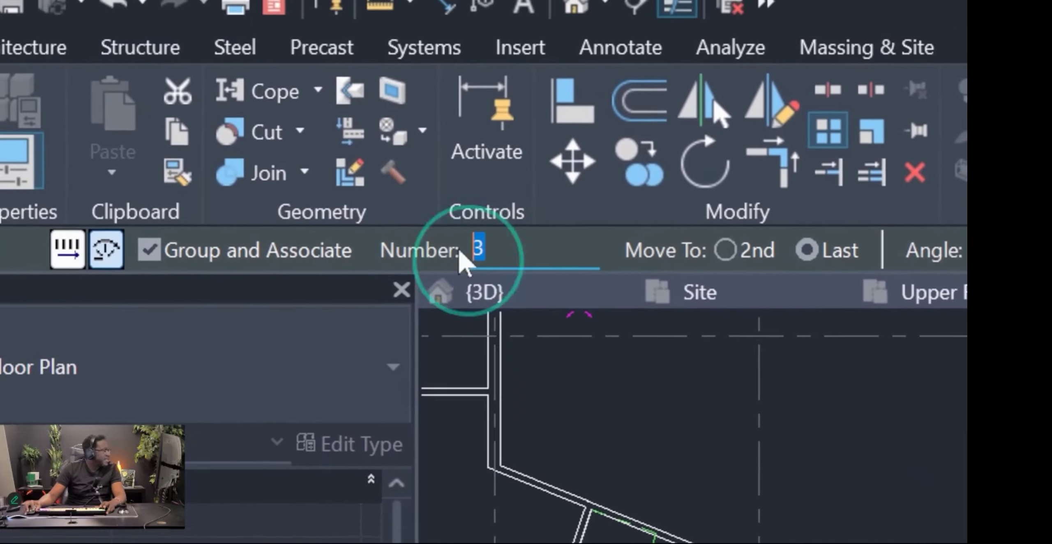
pyautogui.write('16')
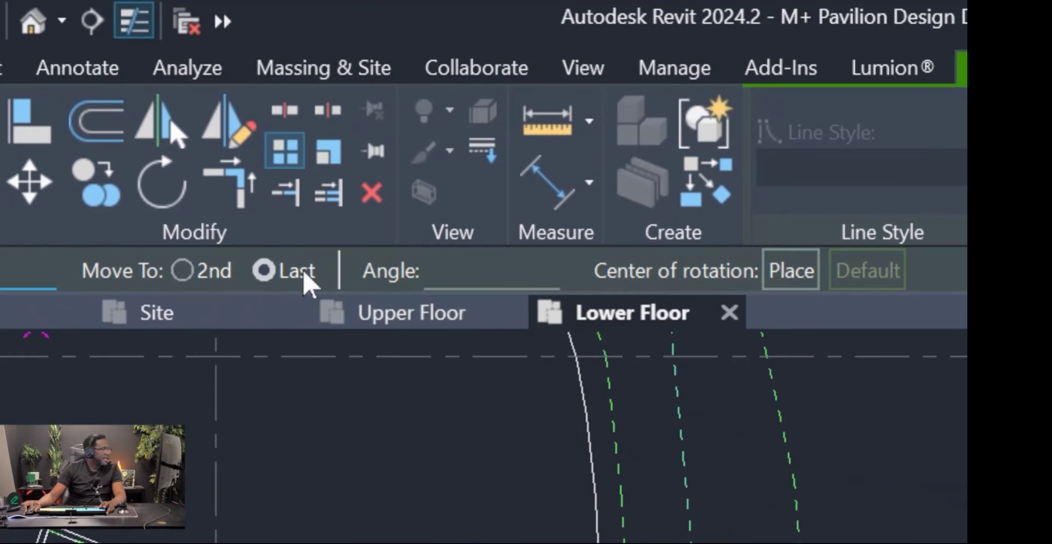
pyautogui.click(522, 271)
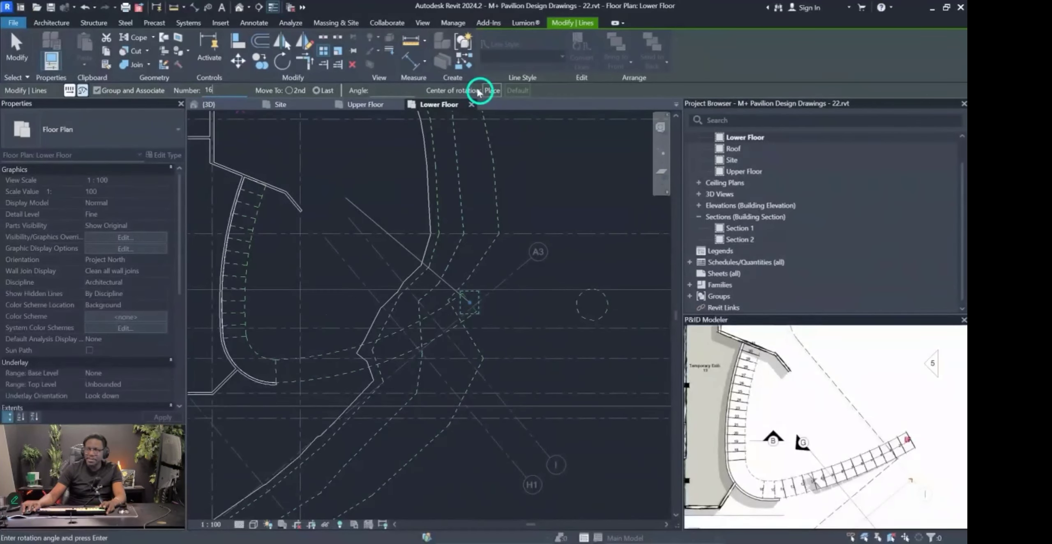
pyautogui.click(510, 194)
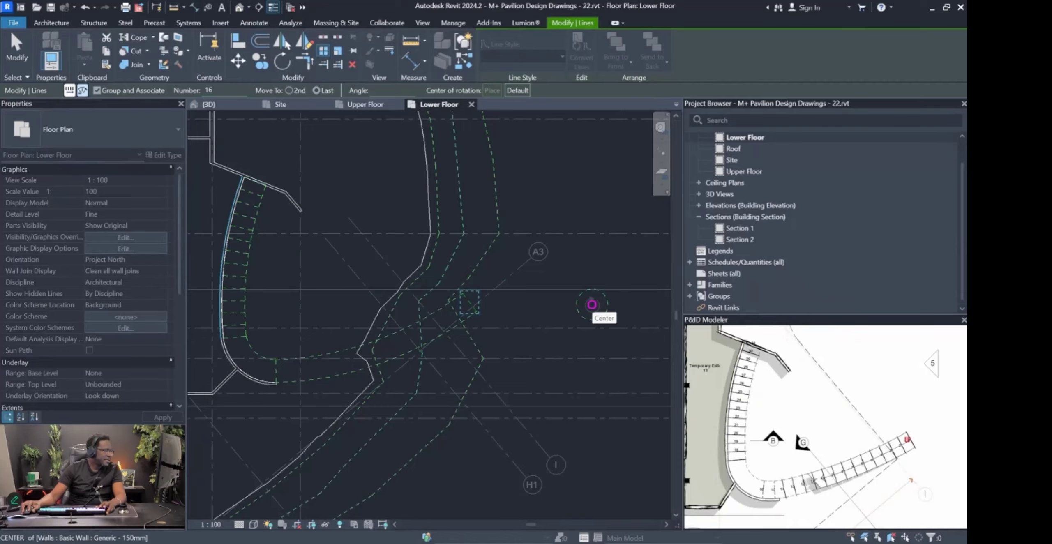
pyautogui.scroll(-3, 477, 320)
pyautogui.scroll(3, 347, 170)
pyautogui.click(347, 178)
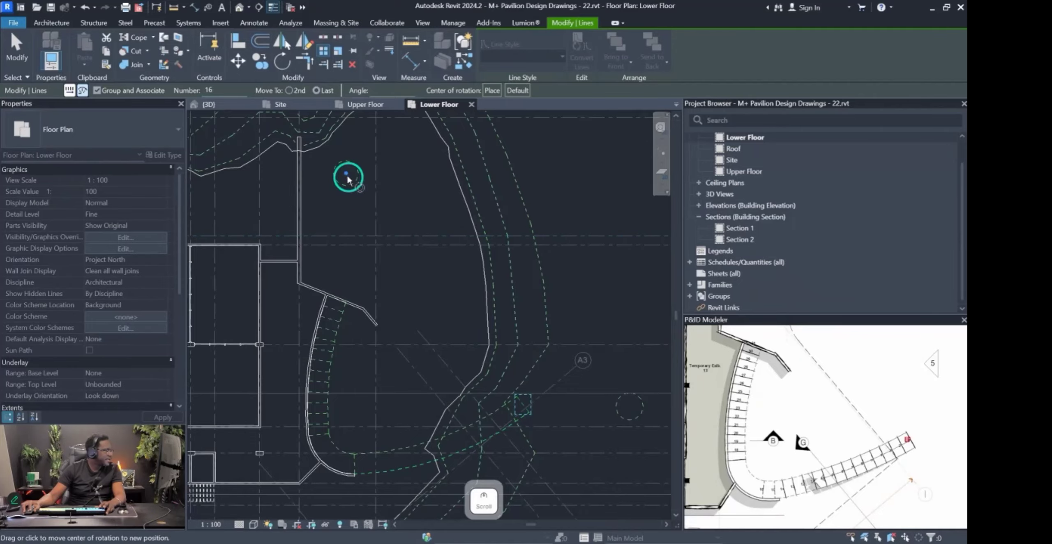
# Sweep the 16-line array from the stair outline's outer end to the dashed cross line by the curved wall's lower end.
pyautogui.scroll(4, 530, 444)
pyautogui.click(551, 372)
pyautogui.scroll(-3, 436, 443)
pyautogui.scroll(5, 290, 479)
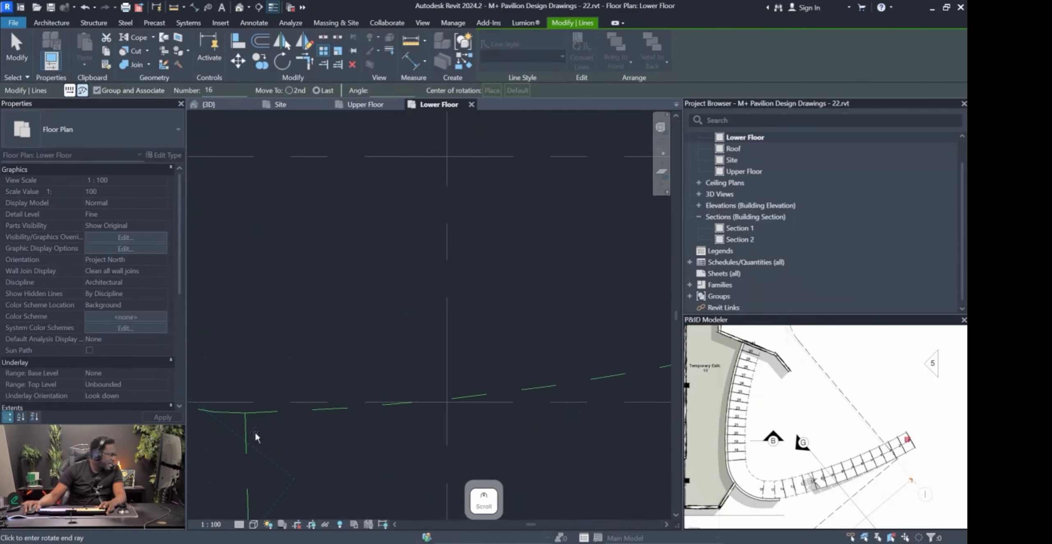
pyautogui.click(243, 414)
pyautogui.scroll(-4, 345, 347)
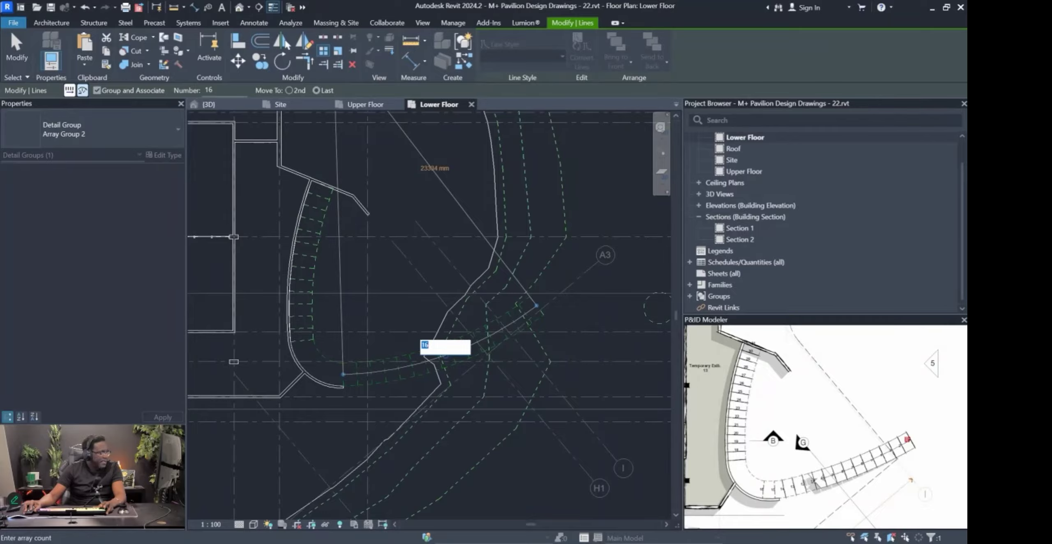
pyautogui.press('Return')
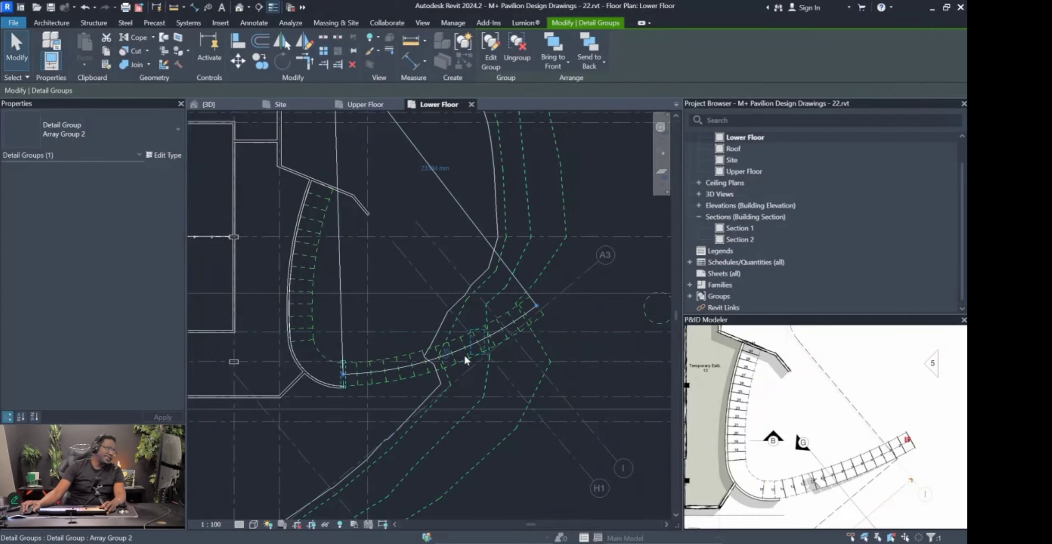
# Try a count of 18 for the outer tread array, and set it back to 16.
pyautogui.scroll(3, 445, 355)
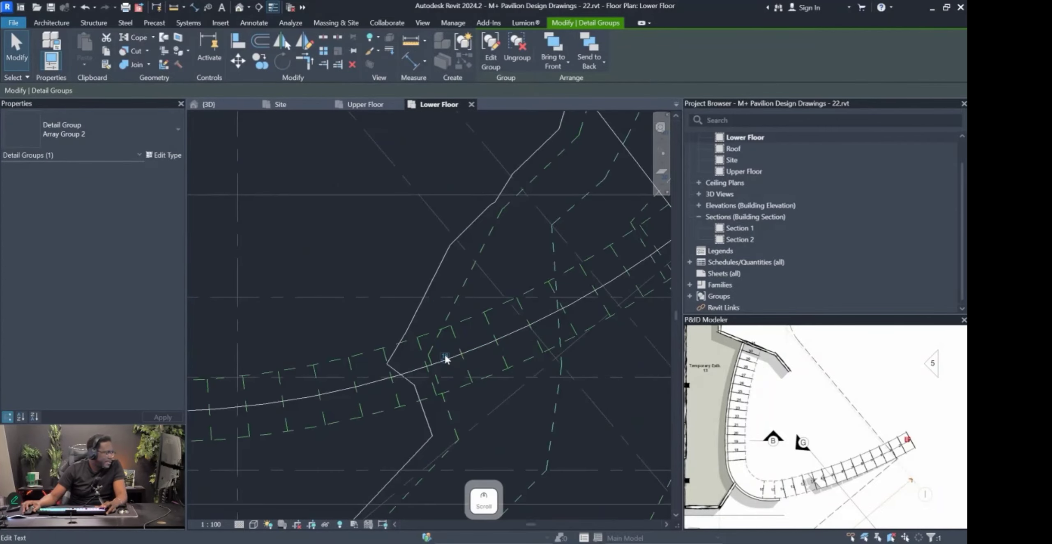
pyautogui.click(445, 356)
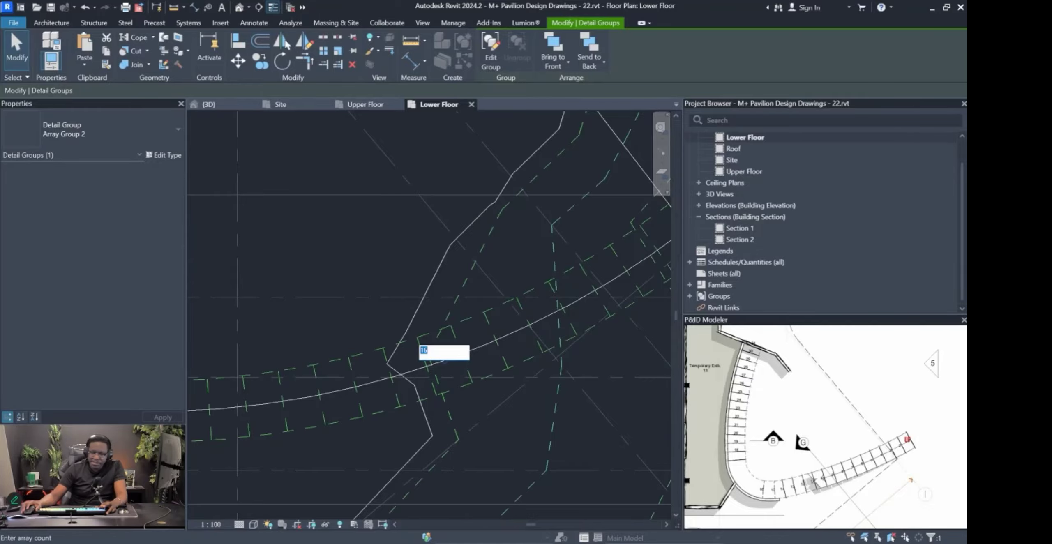
pyautogui.write('18')
pyautogui.press('Return')
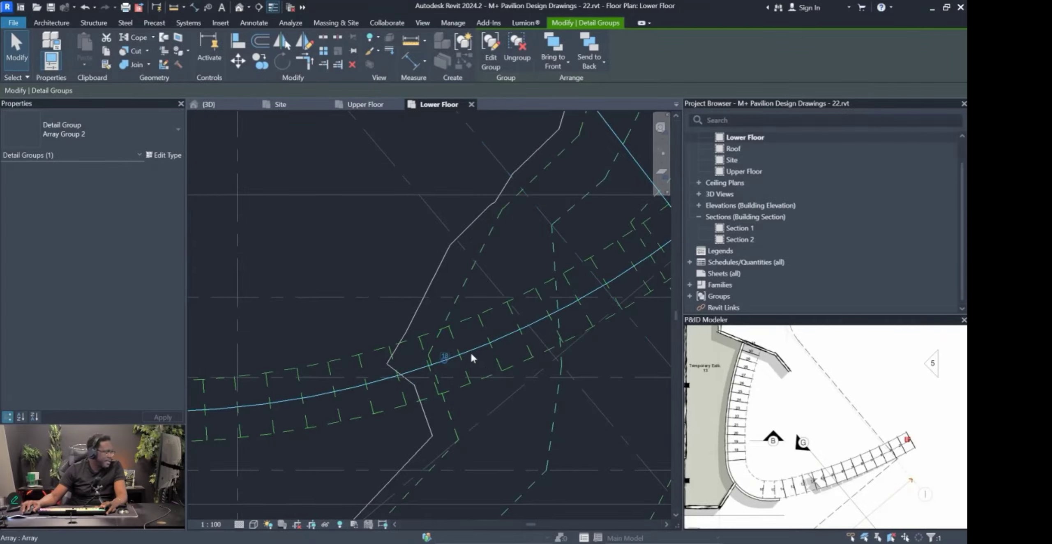
pyautogui.click(445, 356)
pyautogui.write('16')
pyautogui.press('Return')
pyautogui.scroll(-5, 449, 354)
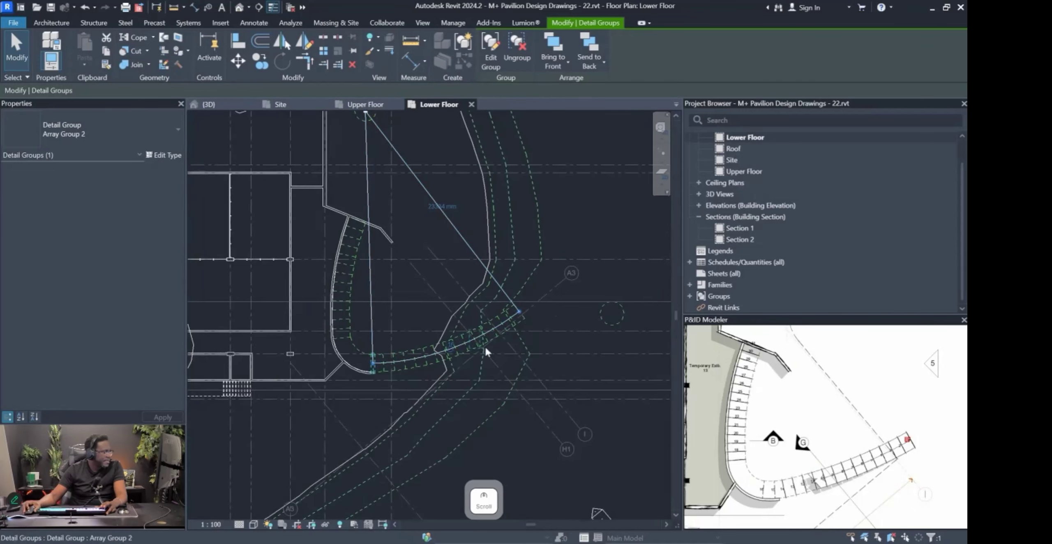
# Deselect the outer tread array and save the project.
pyautogui.press('Escape')
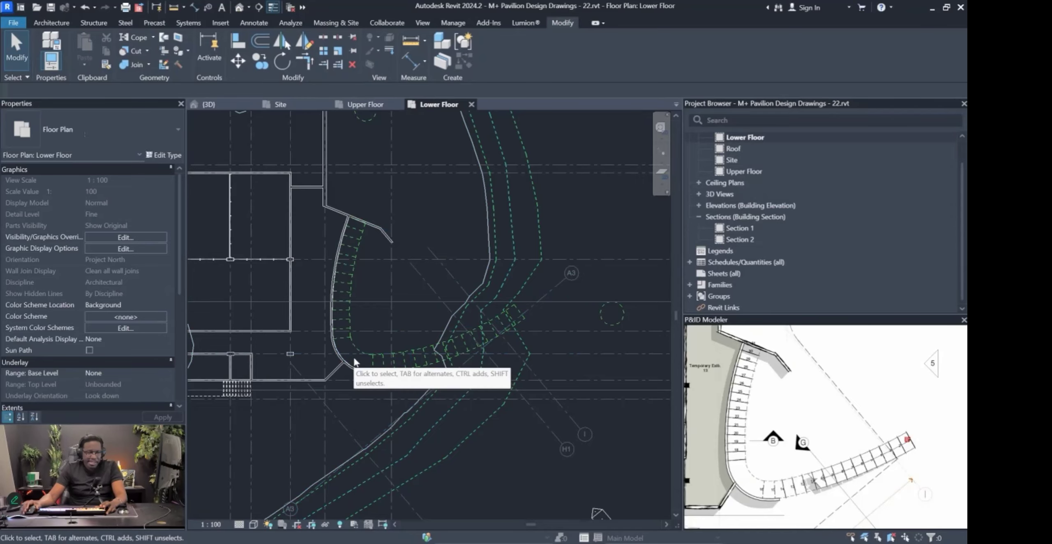
pyautogui.scroll(-2, 366, 335)
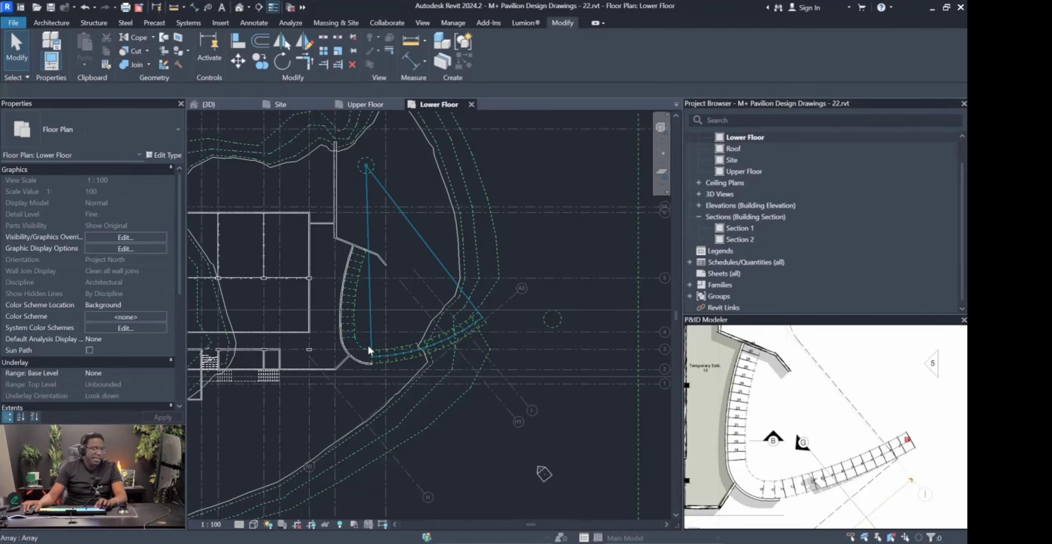
pyautogui.hotkey('ctrl', 's')
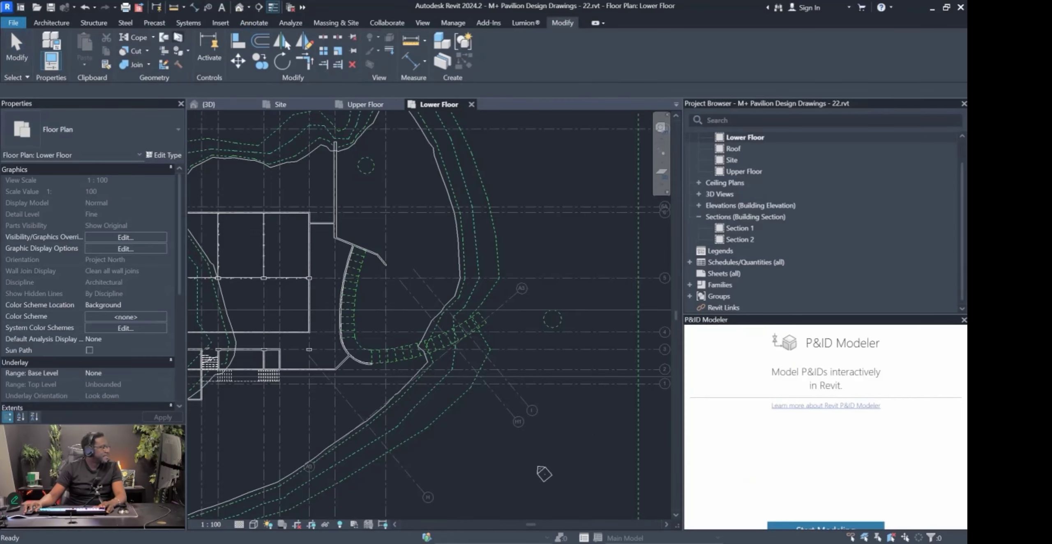
pyautogui.click(51, 22)
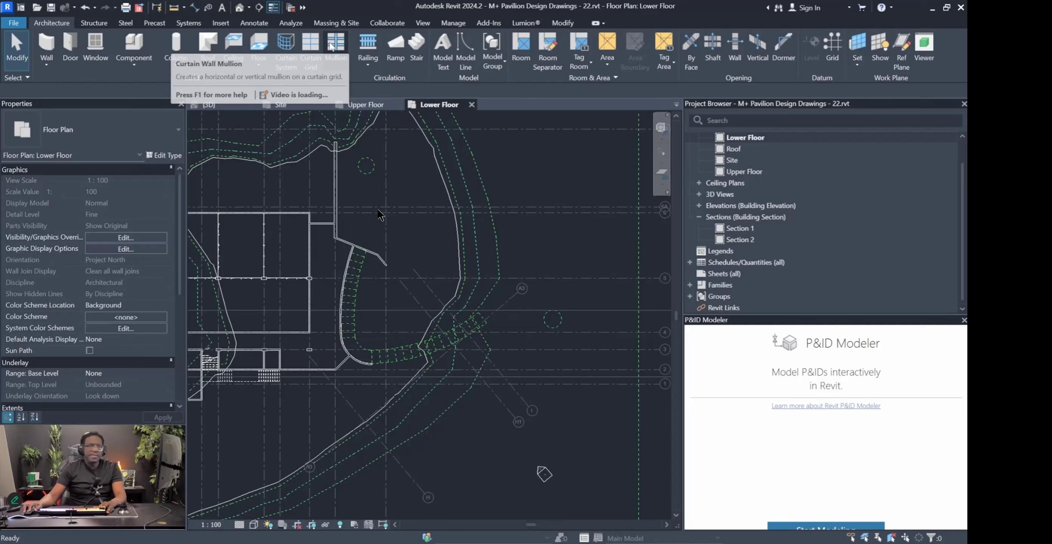
pyautogui.rightClick(598, 209)
pyautogui.click(530, 217)
pyautogui.rightClick(326, 463)
pyautogui.click(337, 411)
pyautogui.rightClick(337, 408)
pyautogui.click(380, 402)
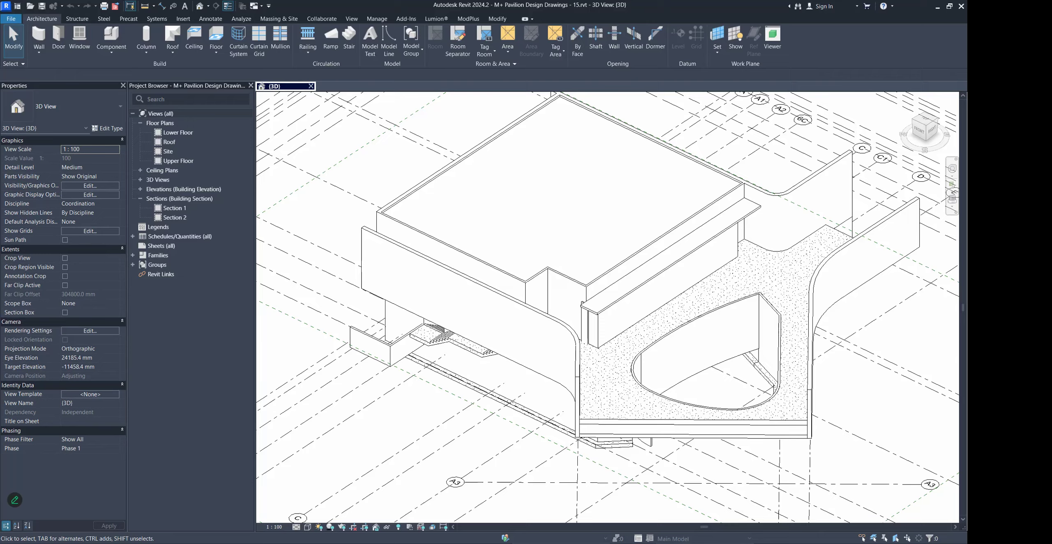
pyautogui.moveTo(1051, 180); pyautogui.dragTo(489, 89)
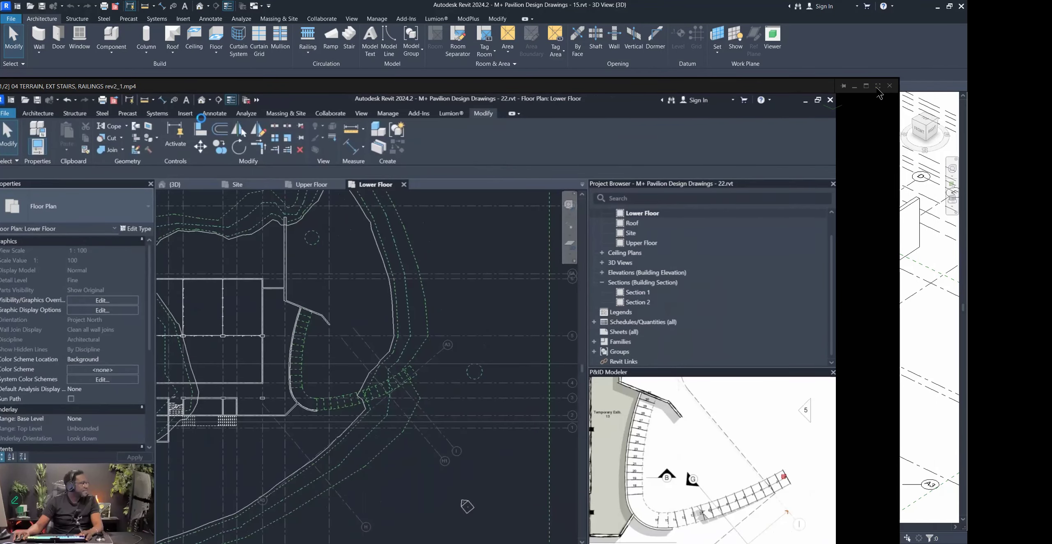
pyautogui.click(878, 85)
pyautogui.click(489, 266)
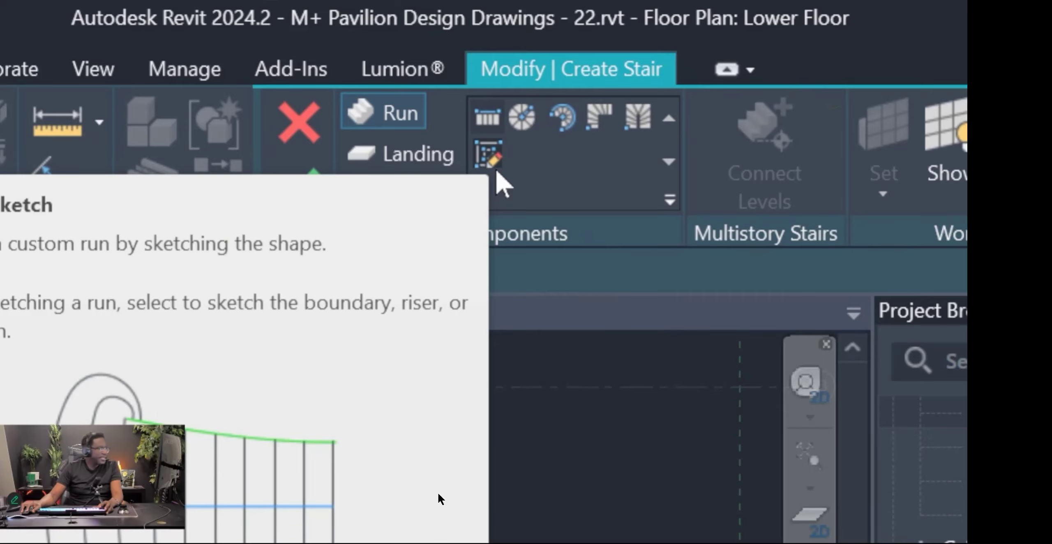
pyautogui.press('x')
pyautogui.press('d')
pyautogui.press('d')
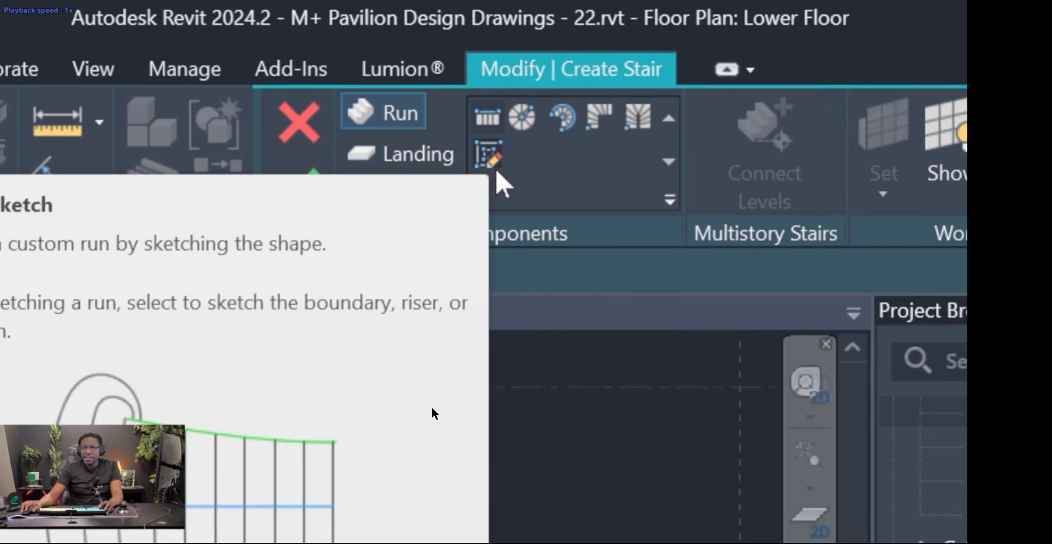
pyautogui.press('d')
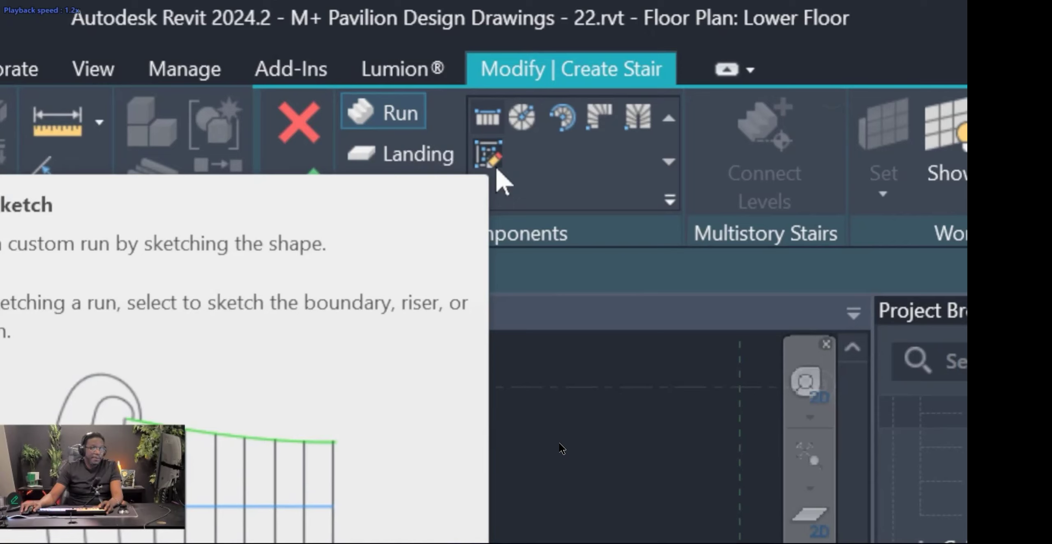
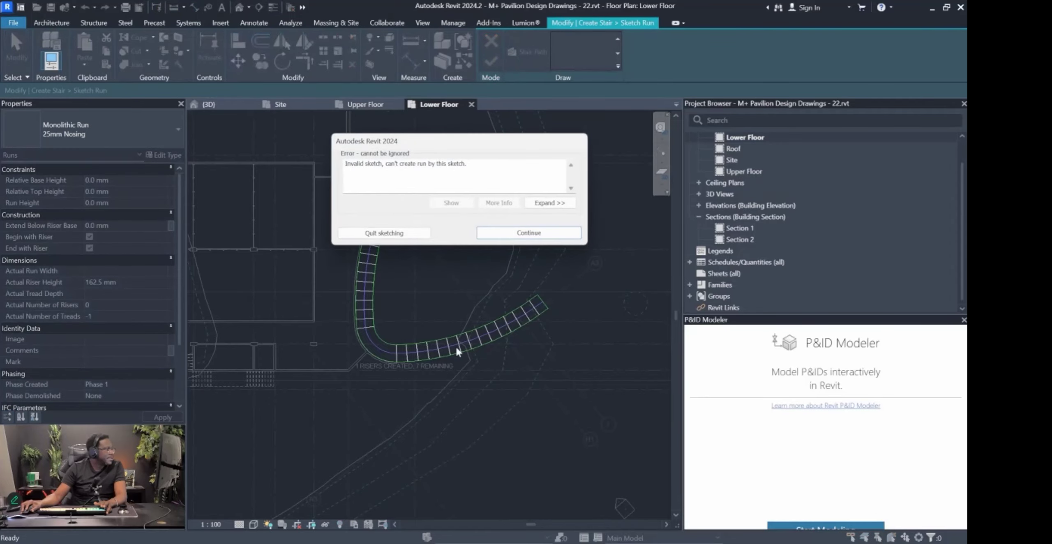
# Dismiss the invalid sketch error and examine the run sketch's risers, curved corner, upper end by the wall and outer end.
pyautogui.click(521, 233)
pyautogui.scroll(6, 535, 305)
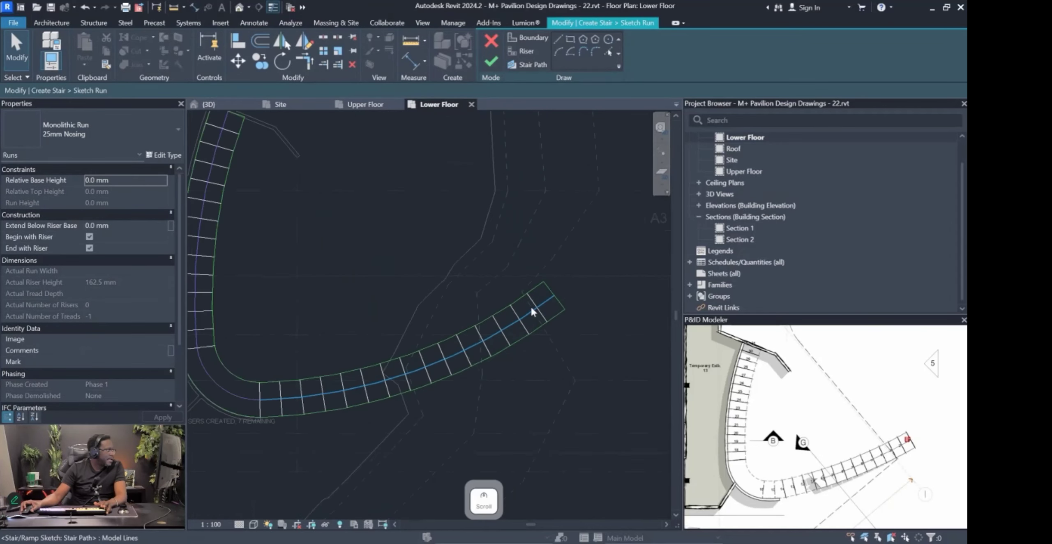
pyautogui.scroll(-3, 566, 328)
pyautogui.moveTo(427, 214); pyautogui.dragTo(498, 255, button='middle')
pyautogui.scroll(2, 440, 269)
pyautogui.moveTo(368, 365); pyautogui.dragTo(402, 222, button='middle')
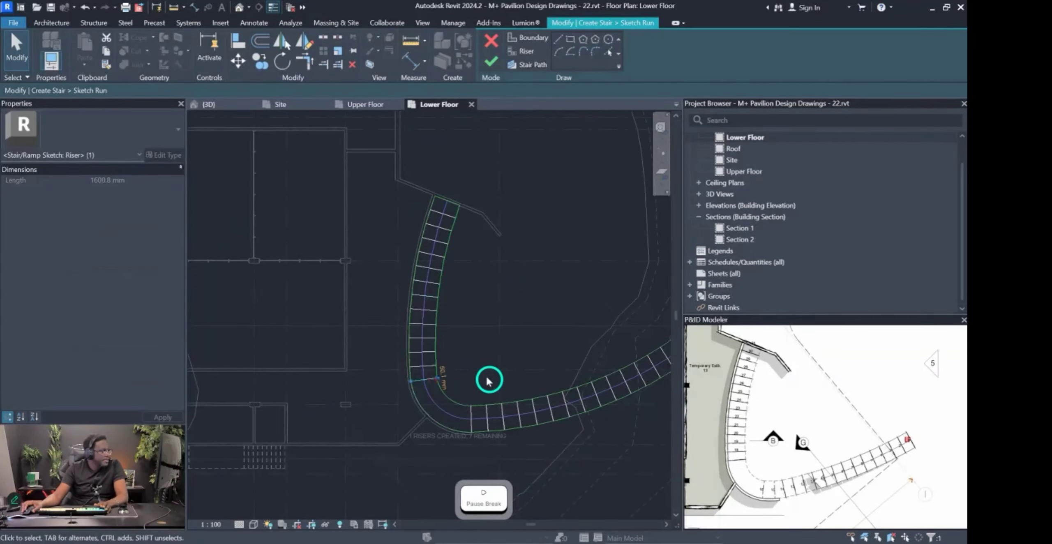
pyautogui.moveTo(520, 387); pyautogui.dragTo(399, 398, button='middle')
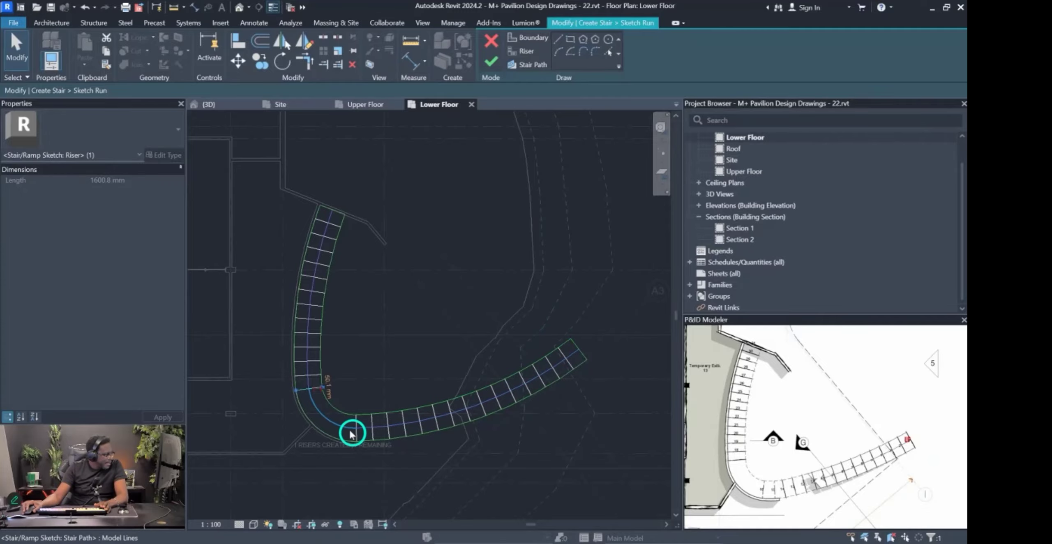
pyautogui.scroll(4, 319, 172)
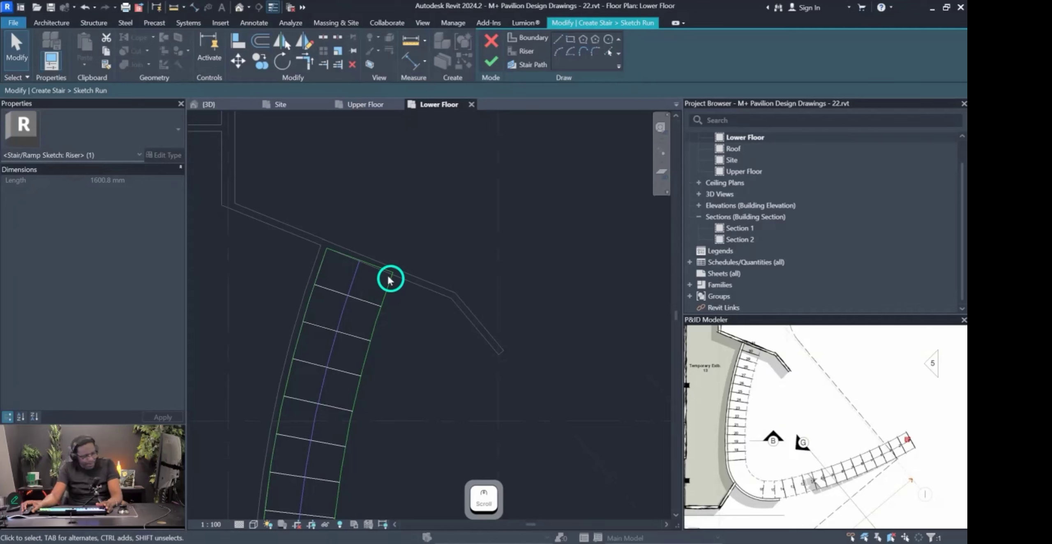
pyautogui.scroll(5, 329, 252)
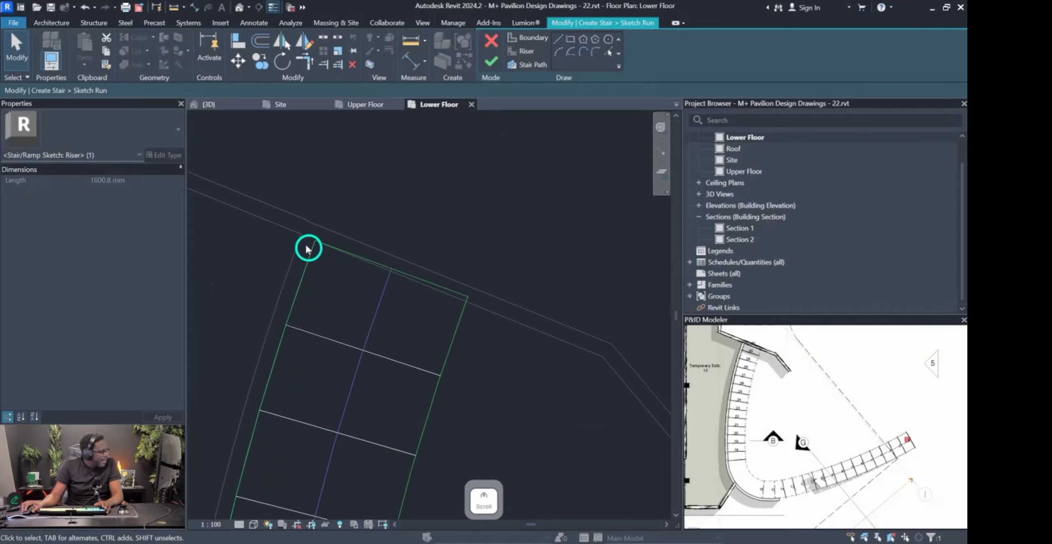
pyautogui.scroll(-2, 319, 246)
pyautogui.scroll(-2, 417, 279)
pyautogui.scroll(-2, 416, 279)
pyautogui.scroll(4, 530, 329)
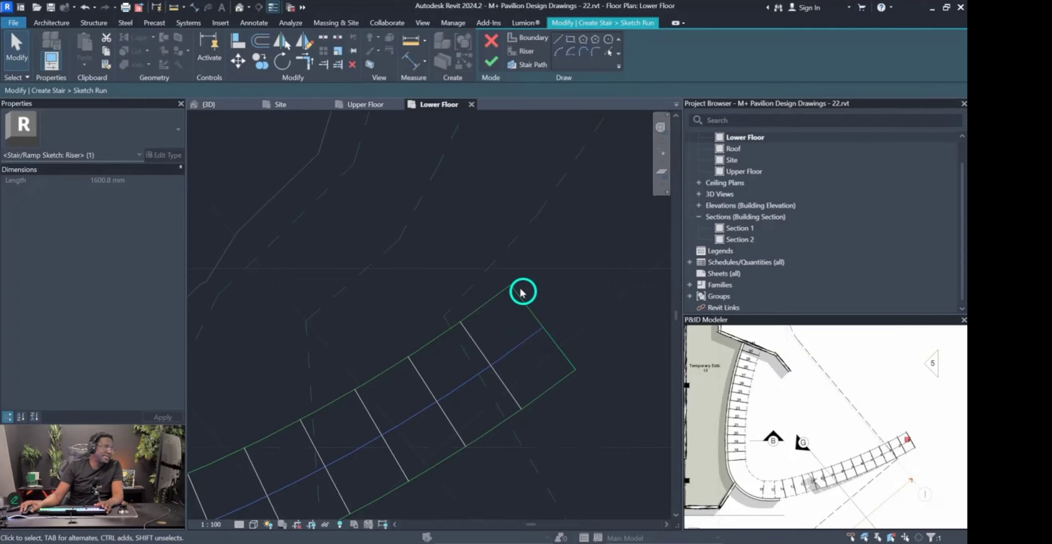
# Delete the boundary line closing the run's outer end and pick that edge as a riser line instead.
pyautogui.press('Escape')
pyautogui.click(526, 303)
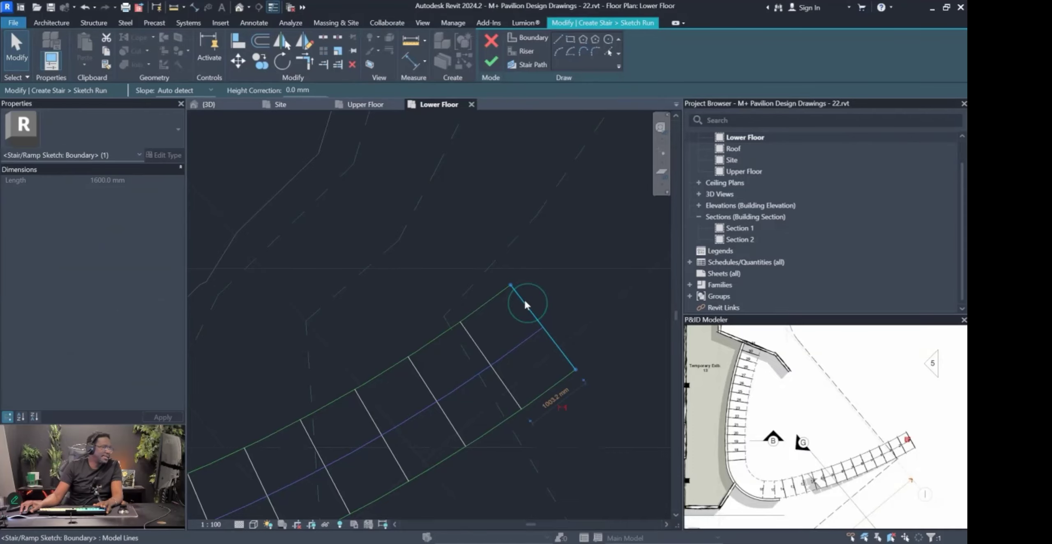
pyautogui.press('Escape')
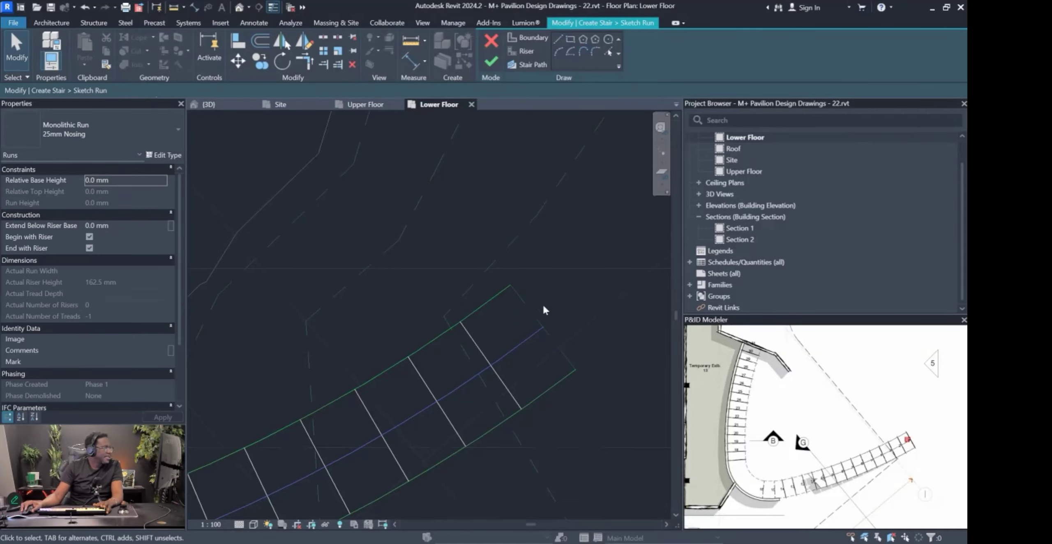
pyautogui.click(611, 53)
pyautogui.click(528, 51)
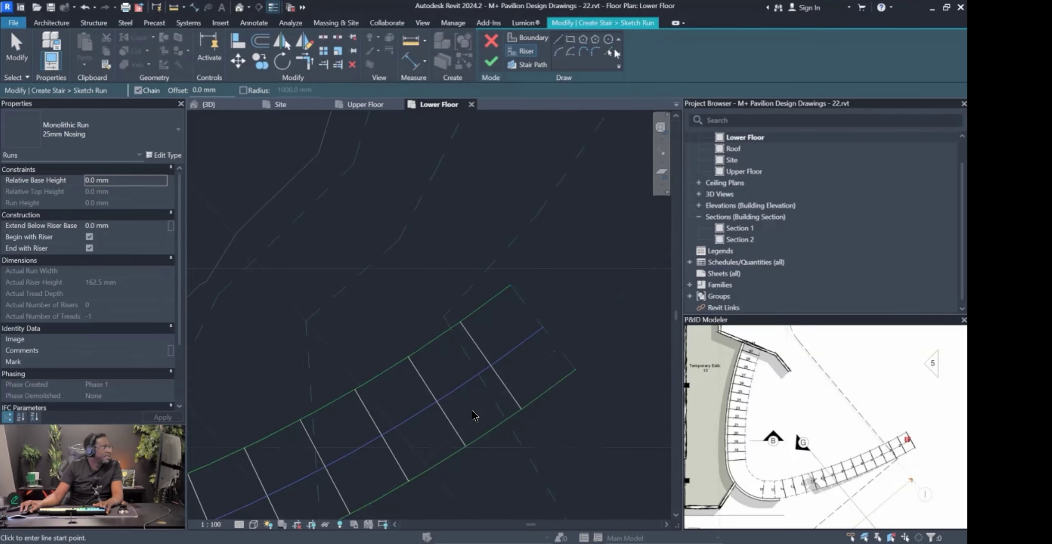
pyautogui.click(612, 52)
pyautogui.click(569, 366)
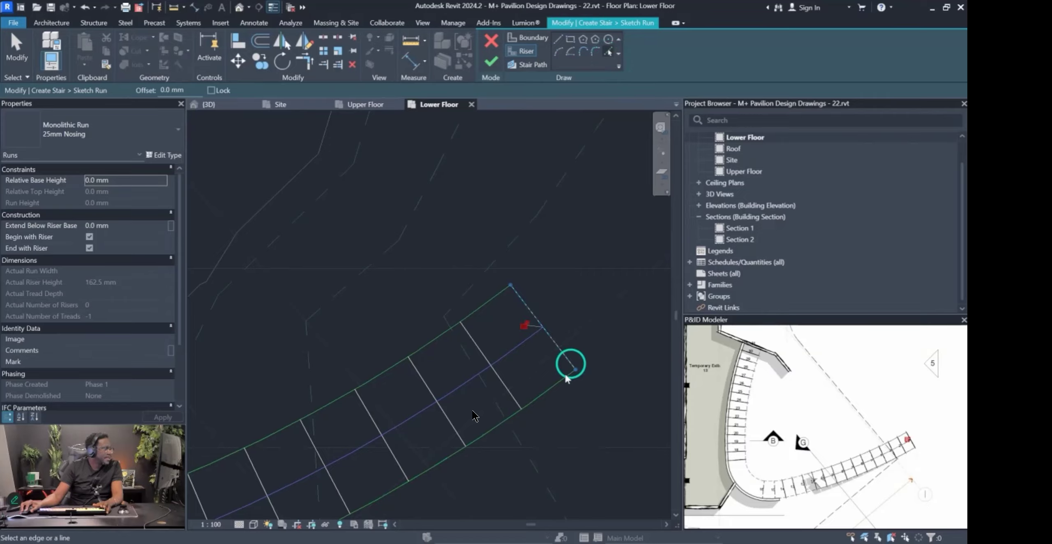
# Replace the boundary line across the run's upper end by the wall with a picked riser line.
pyautogui.scroll(-5, 575, 382)
pyautogui.scroll(8, 448, 388)
pyautogui.press('Tab')
pyautogui.click(609, 343)
pyautogui.scroll(-4, 474, 355)
pyautogui.press('Escape')
pyautogui.scroll(4, 498, 368)
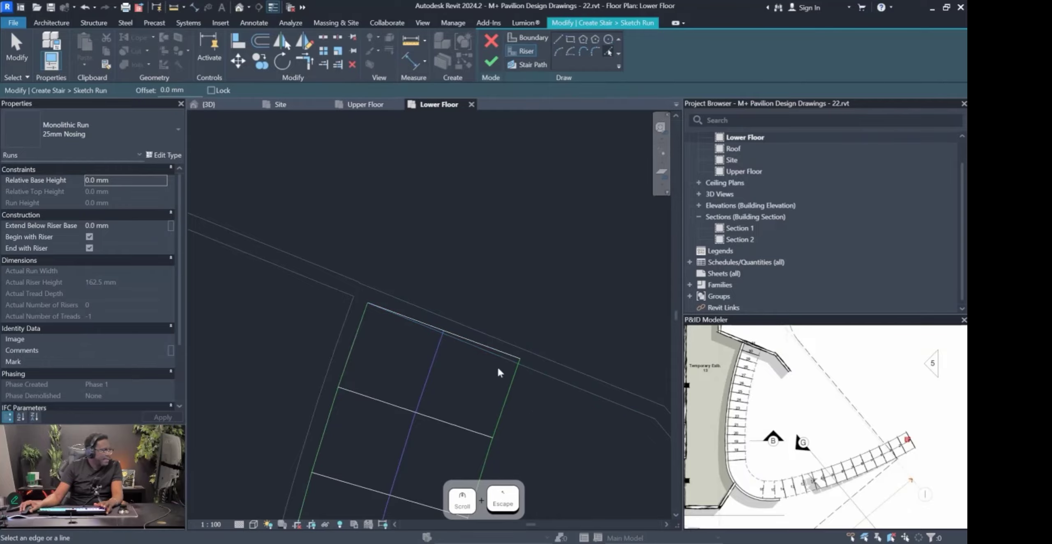
# Delete the riser line across the upper end of the run sketch, keeping the reference detail line beneath it.
pyautogui.press('Escape')
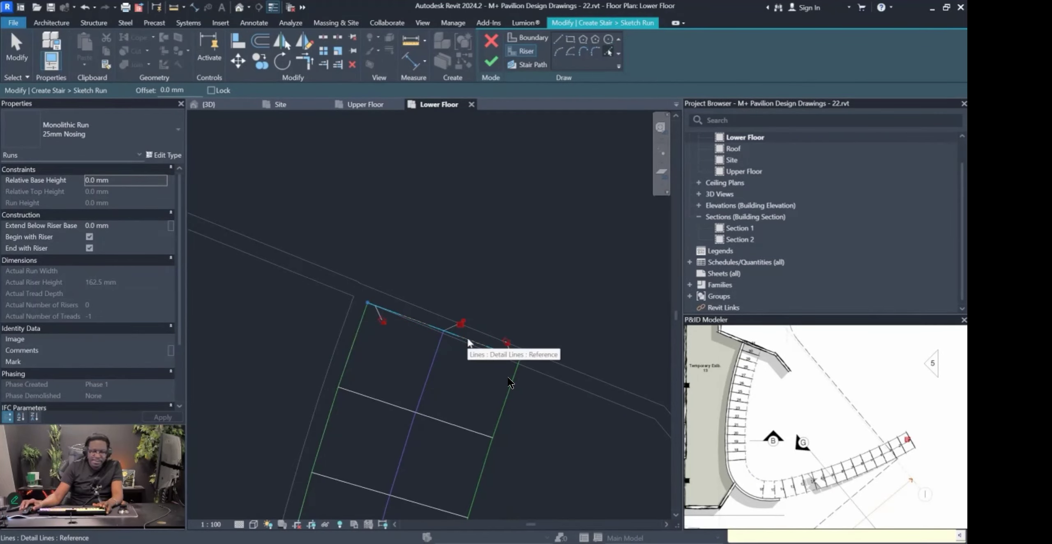
pyautogui.click(469, 341)
pyautogui.press('Escape')
pyautogui.press('Escape')
pyautogui.click(468, 339)
pyautogui.press('Escape')
pyautogui.click(495, 350)
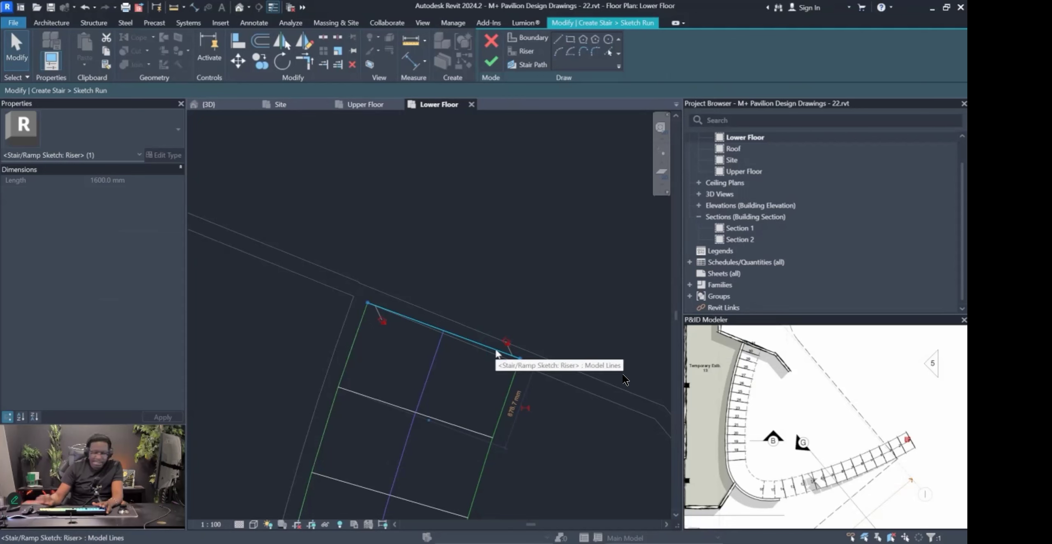
pyautogui.press('Escape')
pyautogui.click(495, 351)
pyautogui.press('Delete')
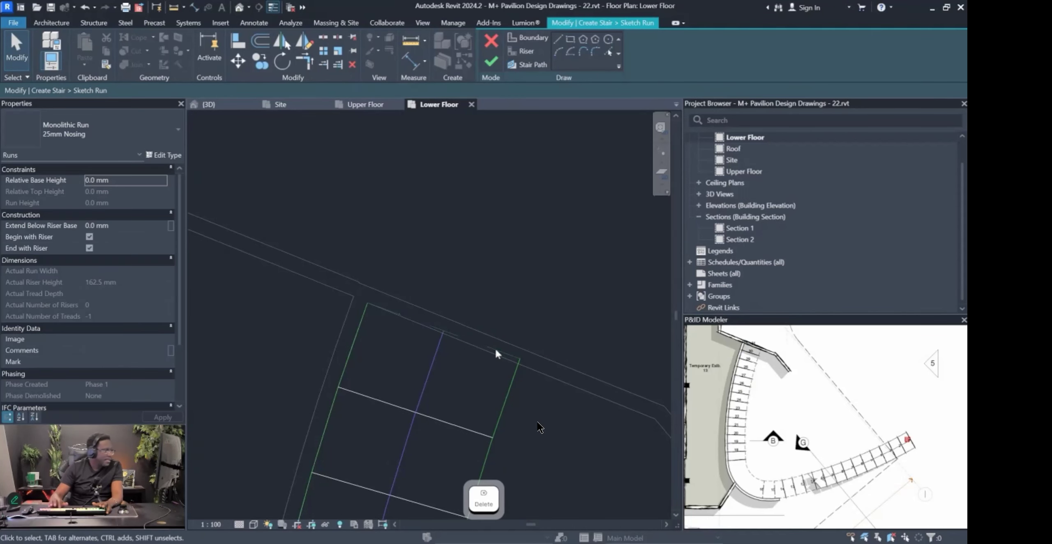
# Pick a new riser line across the run's upper end beside the wall.
pyautogui.click(516, 52)
pyautogui.click(608, 52)
pyautogui.scroll(-5, 458, 389)
pyautogui.press('Escape')
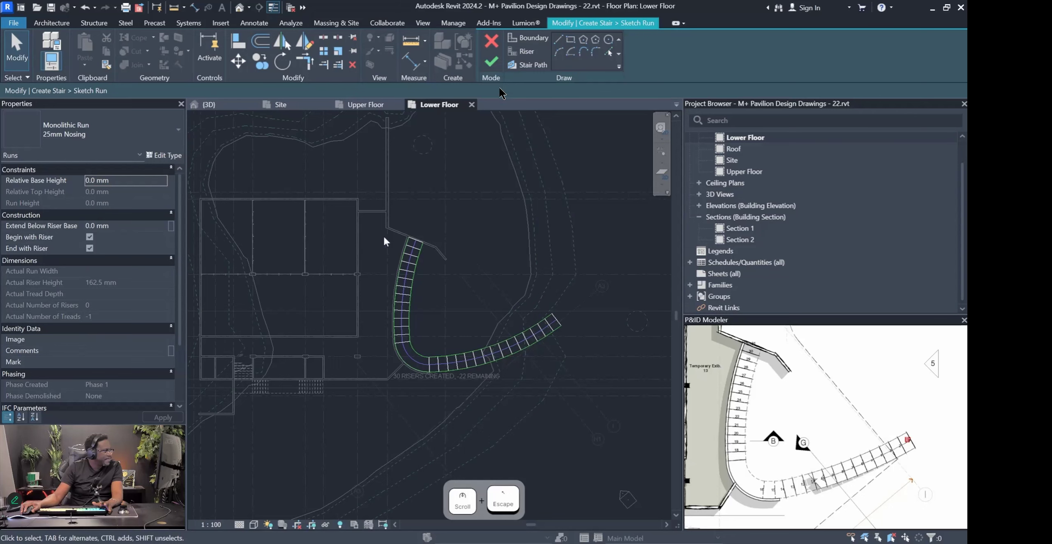
# Try to finish the run sketch with riser lines closing both ends, and return to editing it.
pyautogui.scroll(4, 532, 331)
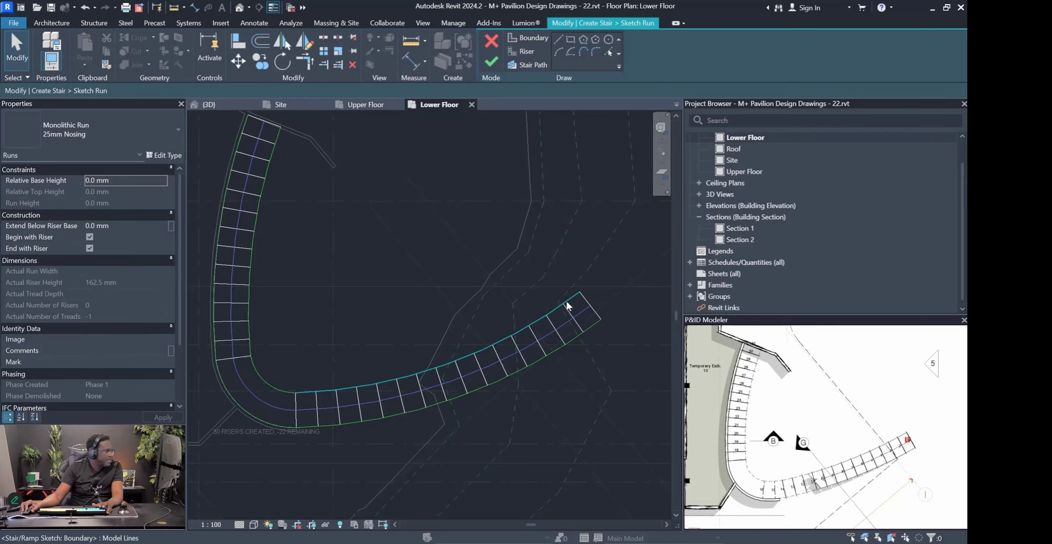
pyautogui.moveTo(299, 127); pyautogui.dragTo(314, 145, button='middle')
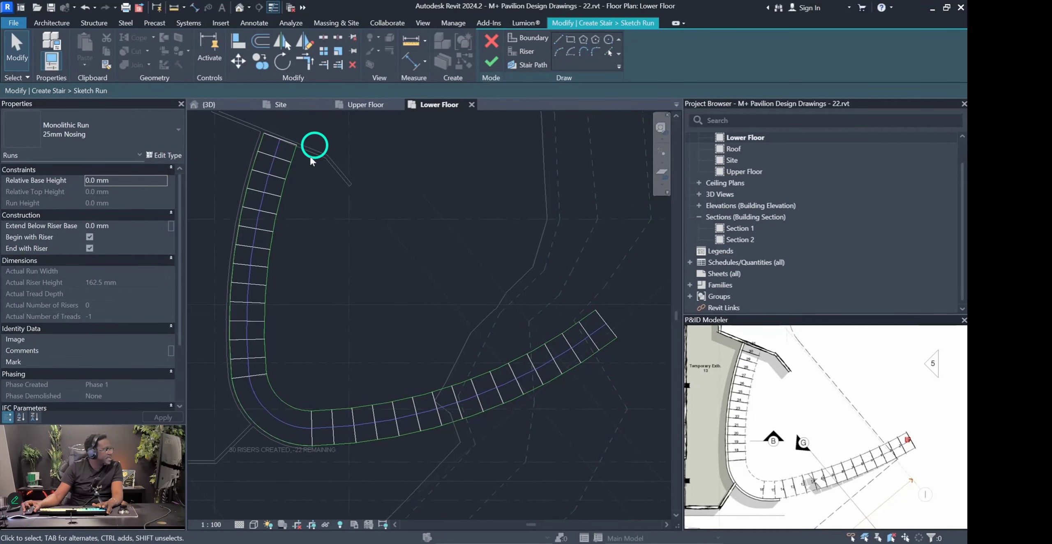
pyautogui.click(493, 64)
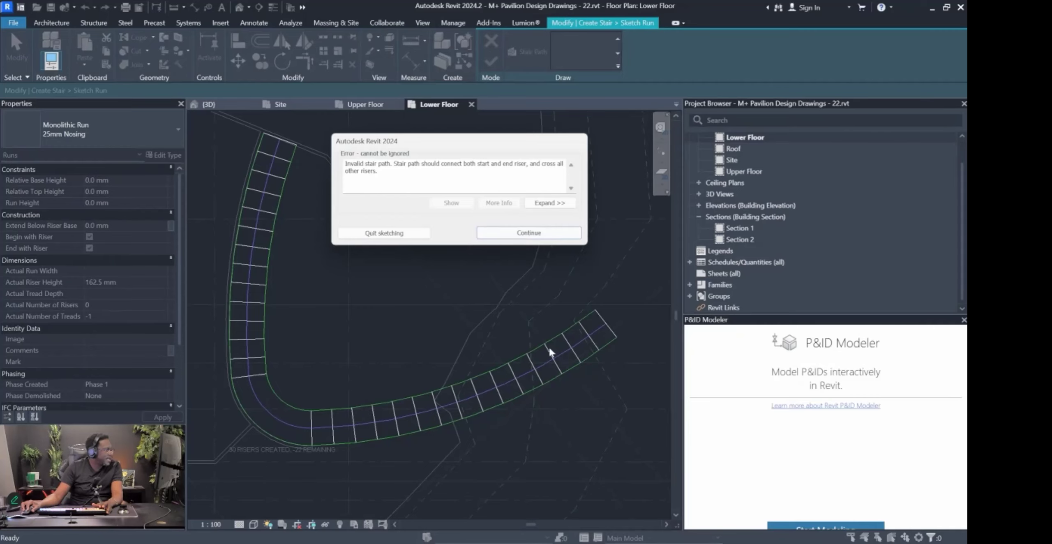
pyautogui.click(517, 232)
# Examine where the stair path meets the end risers and where its segments join at both ends of the curved corner.
pyautogui.scroll(10, 618, 337)
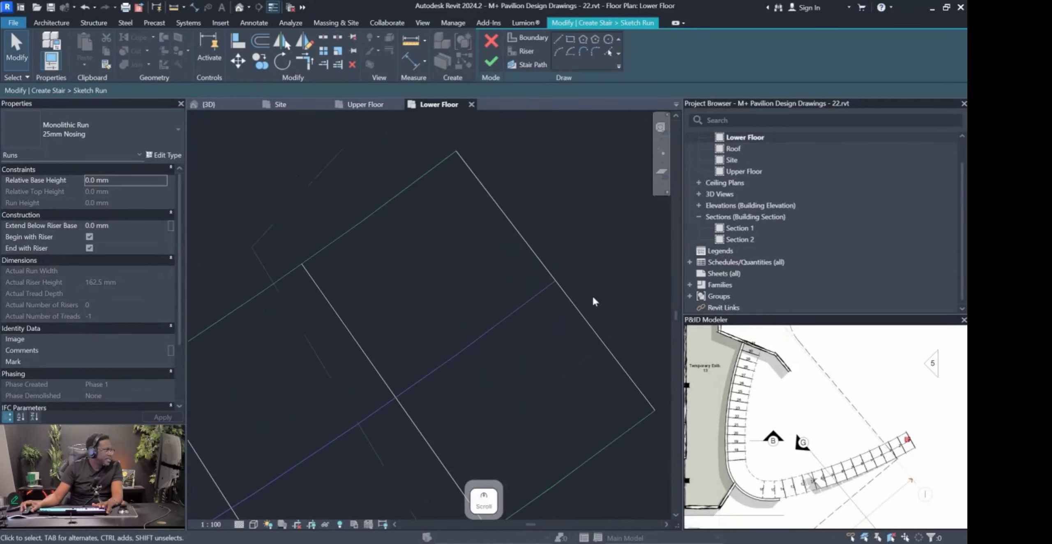
pyautogui.scroll(-10, 576, 304)
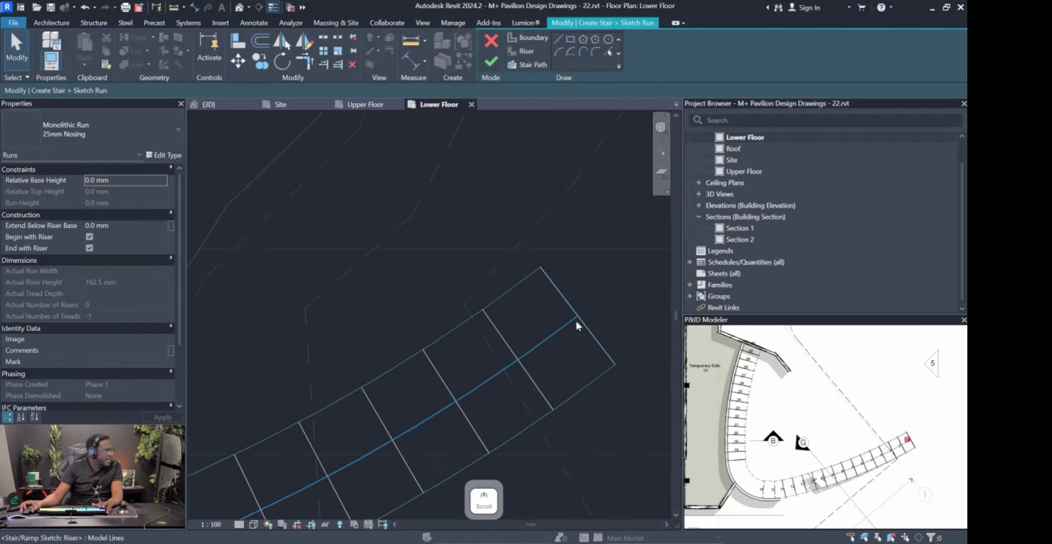
pyautogui.scroll(8, 458, 253)
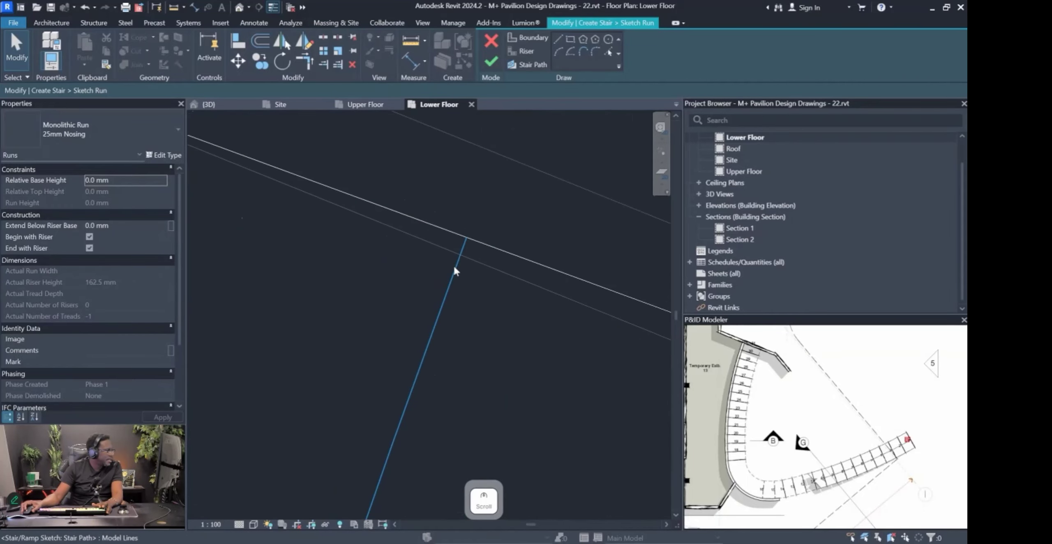
pyautogui.click(472, 237)
pyautogui.scroll(-3, 472, 234)
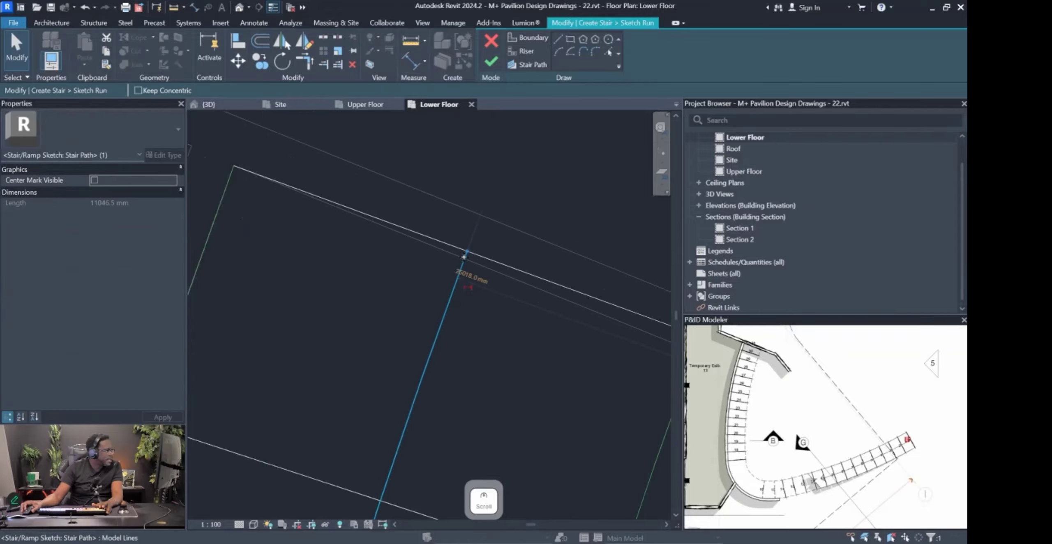
pyautogui.scroll(-3, 463, 263)
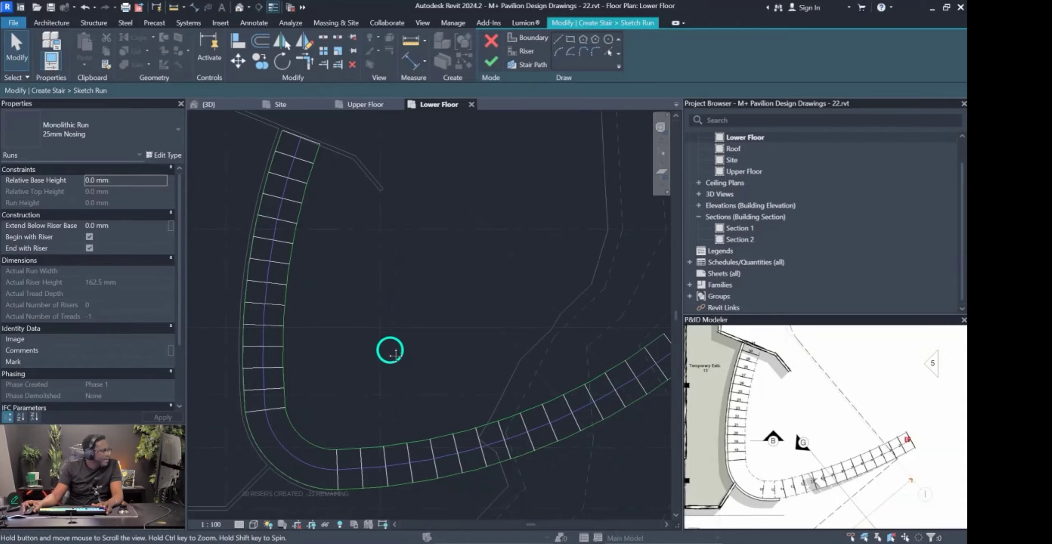
pyautogui.scroll(5, 339, 479)
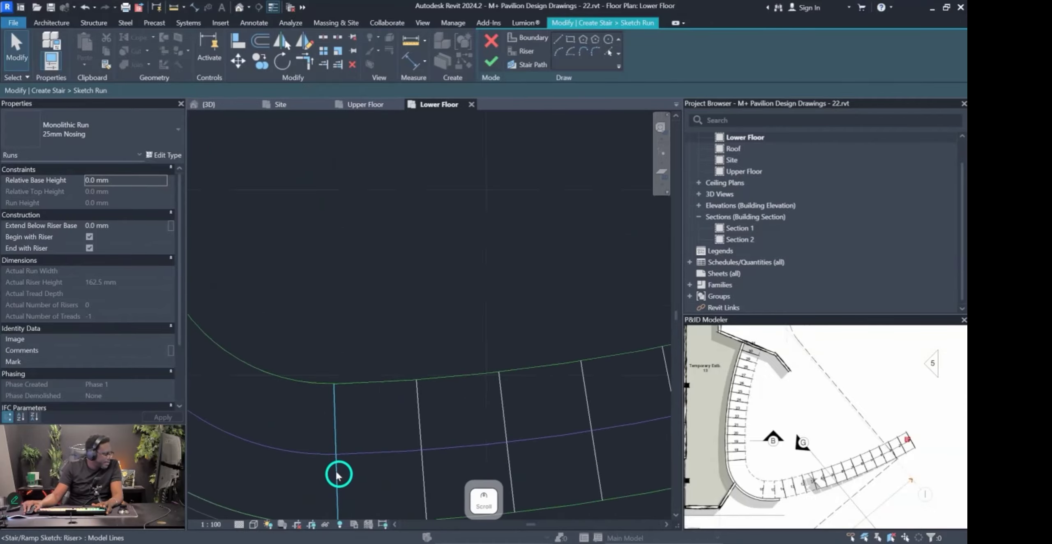
pyautogui.scroll(-4, 337, 423)
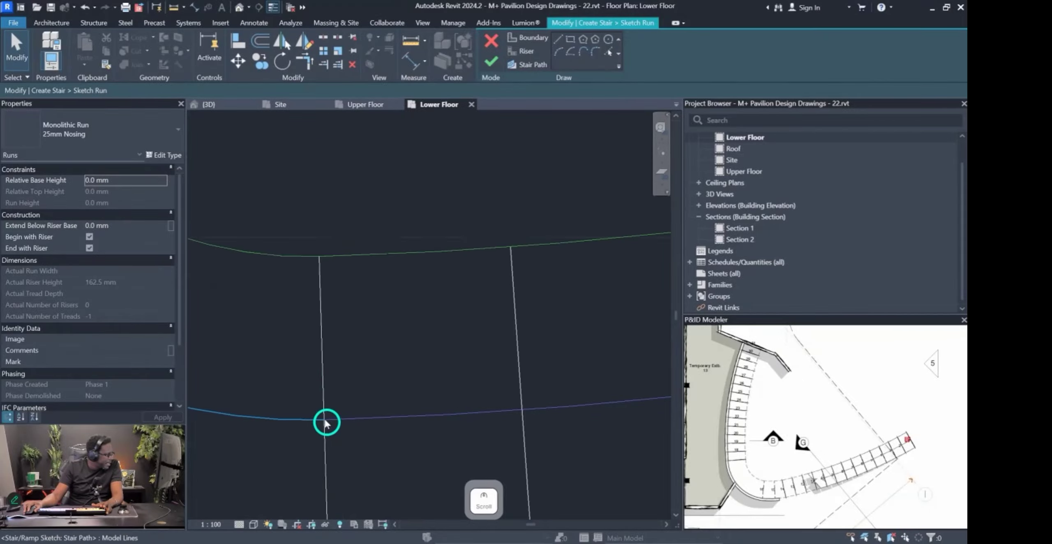
pyautogui.scroll(4, 303, 305)
pyautogui.scroll(3, 347, 327)
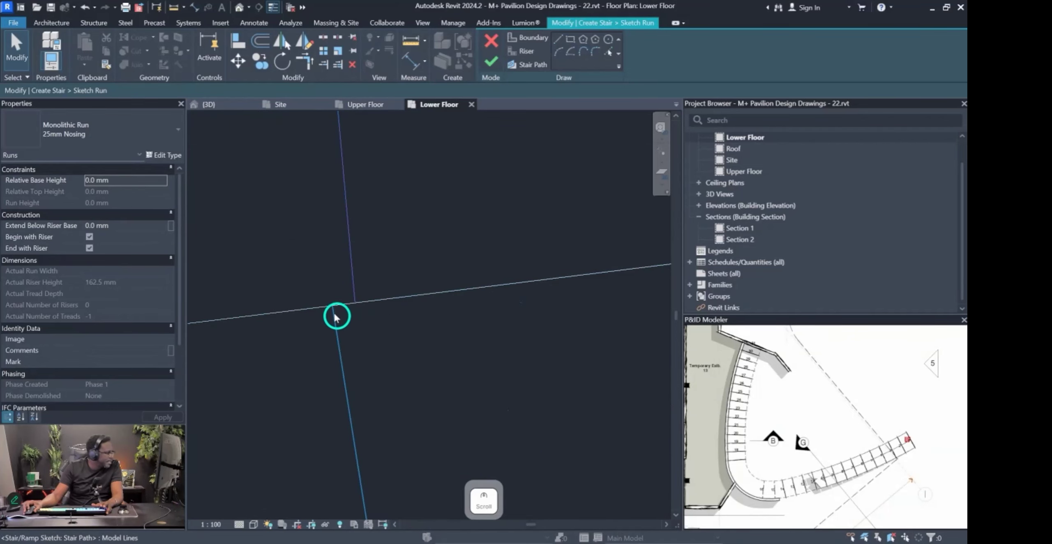
# Delete the stair path arc that runs through the curved corner landing of the run sketch.
pyautogui.click(336, 329)
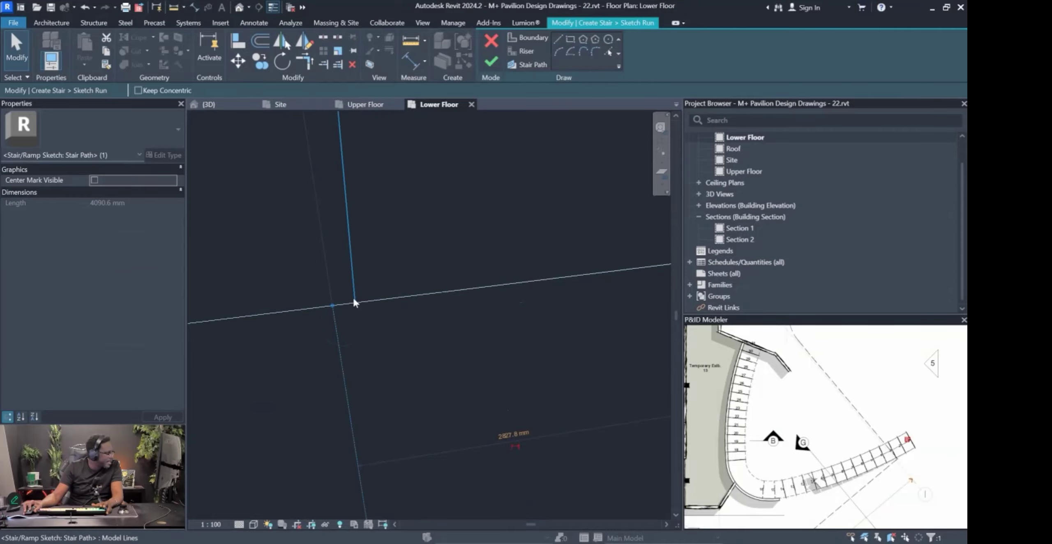
pyautogui.scroll(-5, 348, 312)
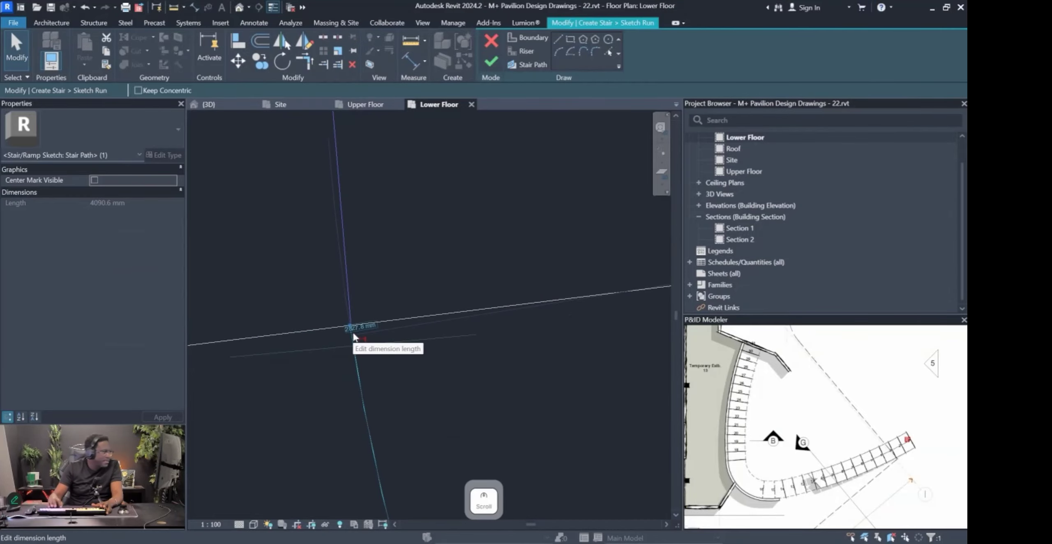
pyautogui.press('Delete')
pyautogui.scroll(-5, 376, 242)
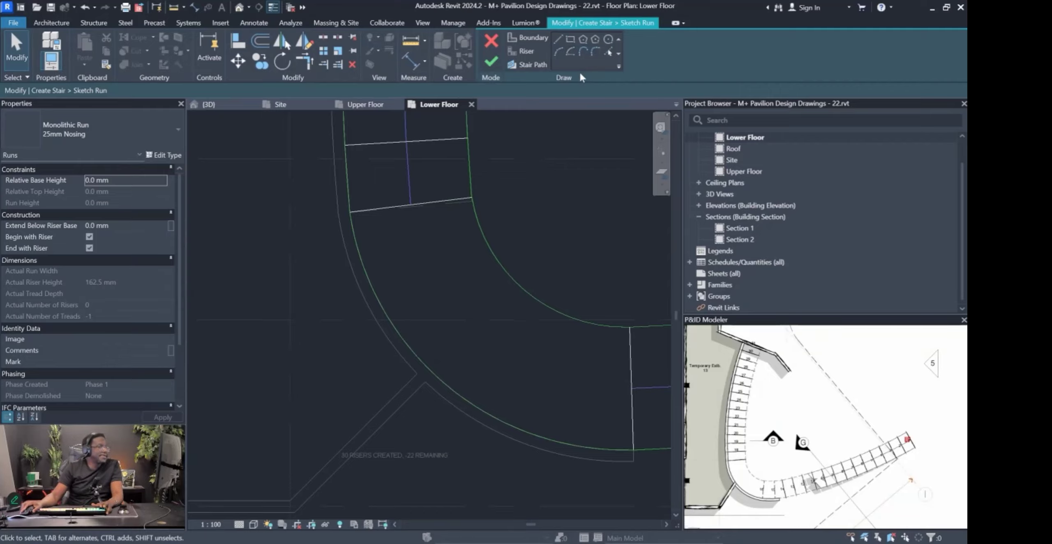
pyautogui.click(586, 52)
pyautogui.scroll(1, 621, 396)
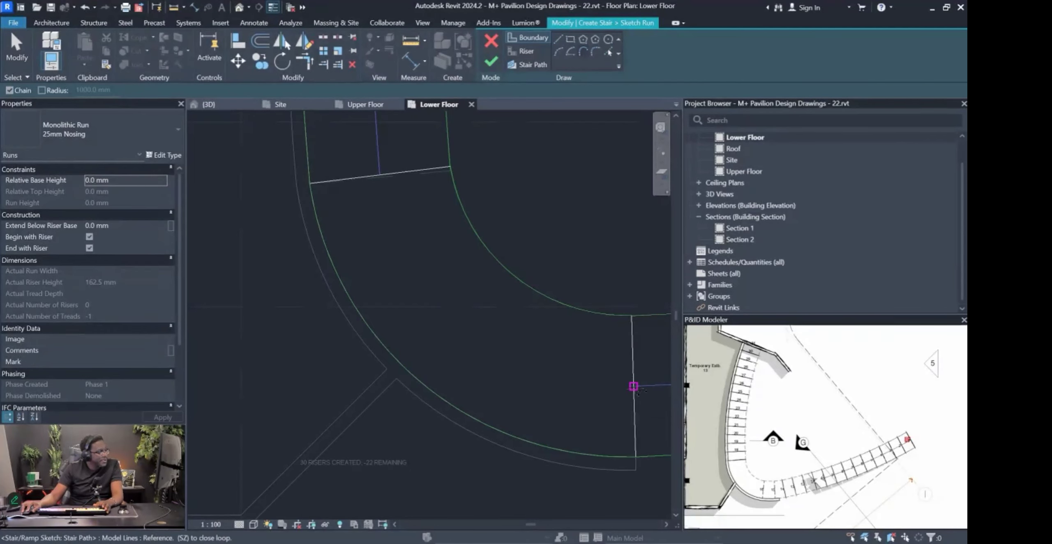
pyautogui.click(632, 386)
pyautogui.scroll(-2, 479, 318)
pyautogui.press('Escape')
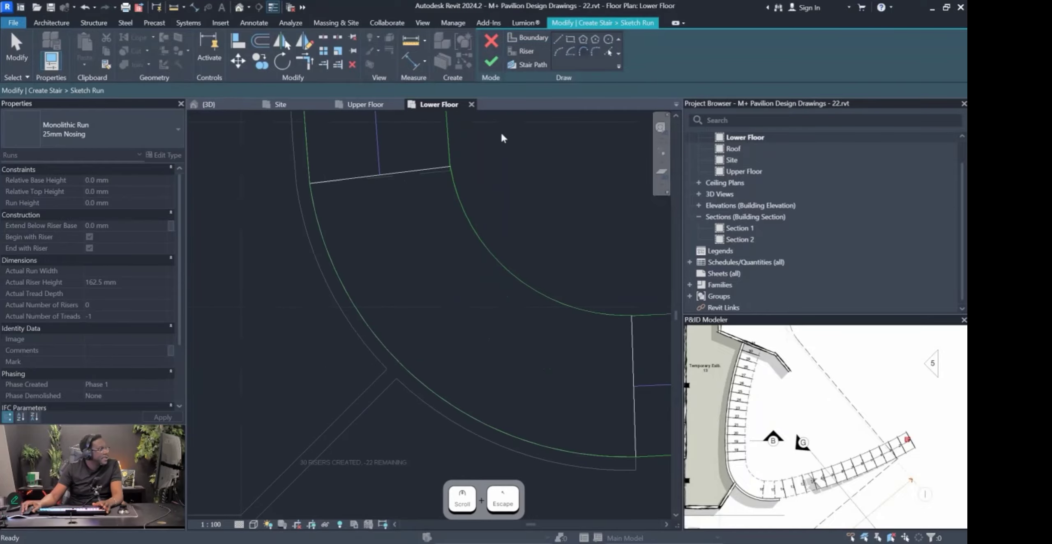
# Redraw the stair path through the curved corner as a tangent end arc between both open path ends, and finish the run sketch.
pyautogui.scroll(-3, 508, 396)
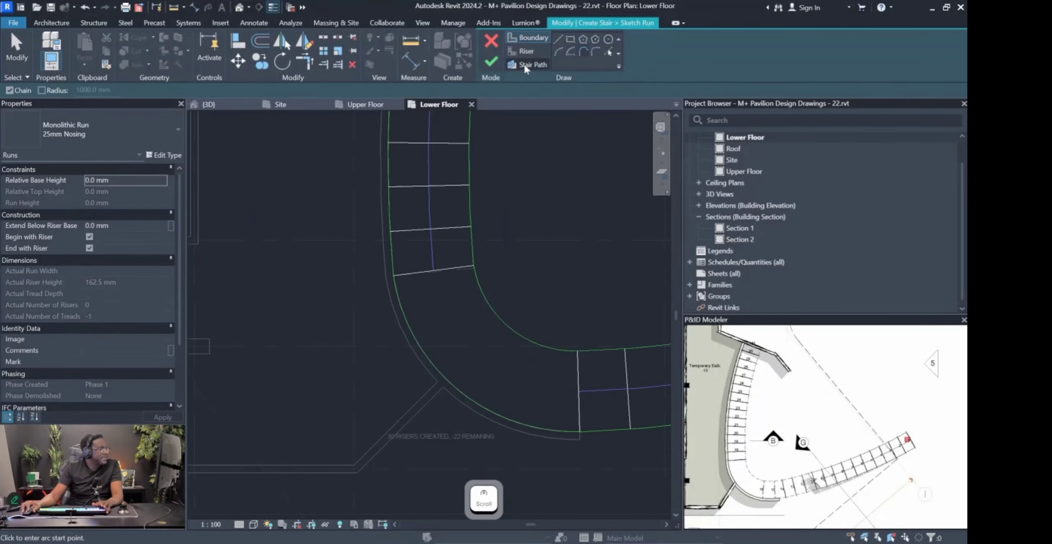
pyautogui.press('Escape')
pyautogui.click(583, 51)
pyautogui.click(583, 392)
pyautogui.scroll(6, 448, 310)
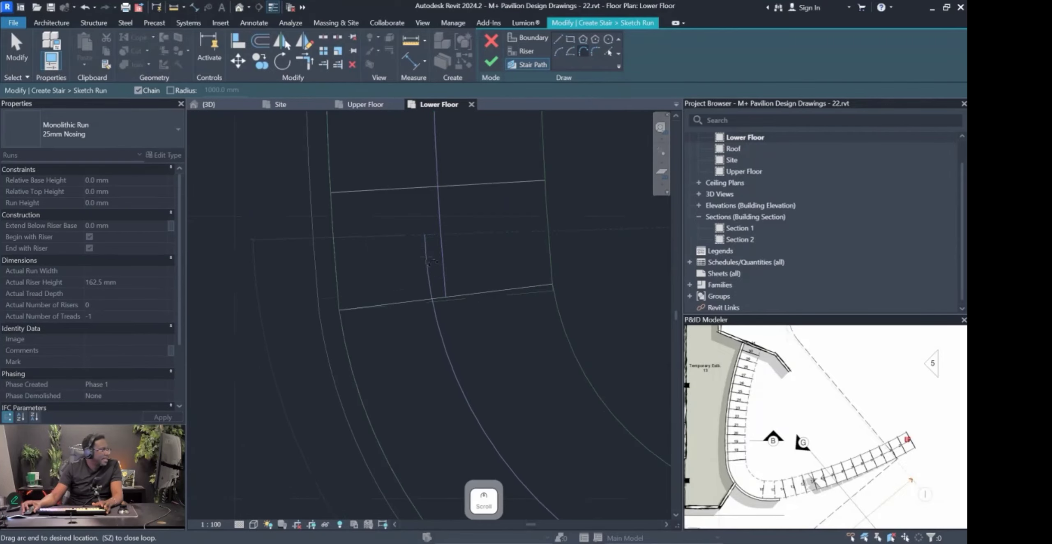
pyautogui.scroll(2, 447, 310)
pyautogui.click(424, 274)
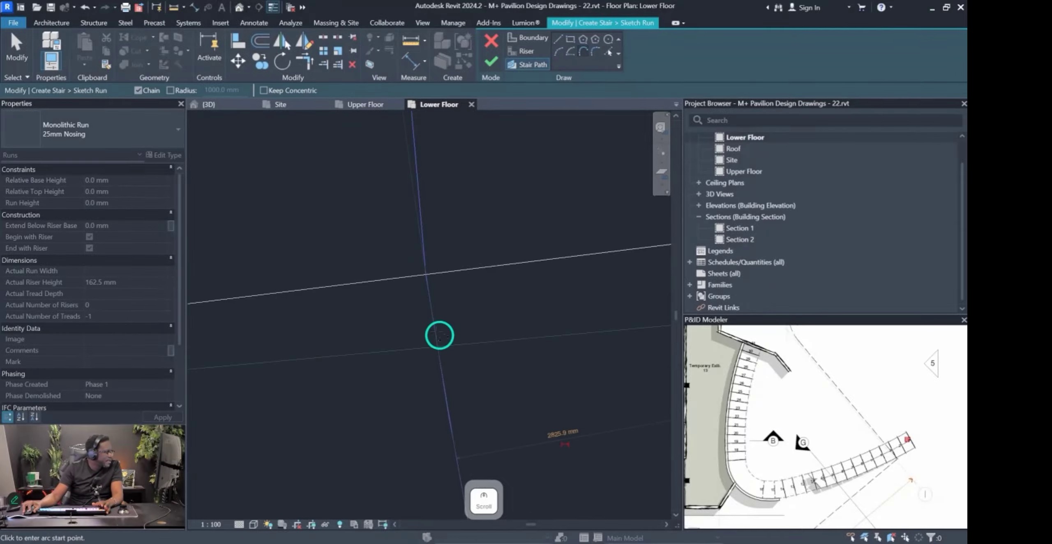
pyautogui.press('Escape')
pyautogui.press('Escape')
pyautogui.scroll(-4, 398, 303)
pyautogui.scroll(-5, 400, 304)
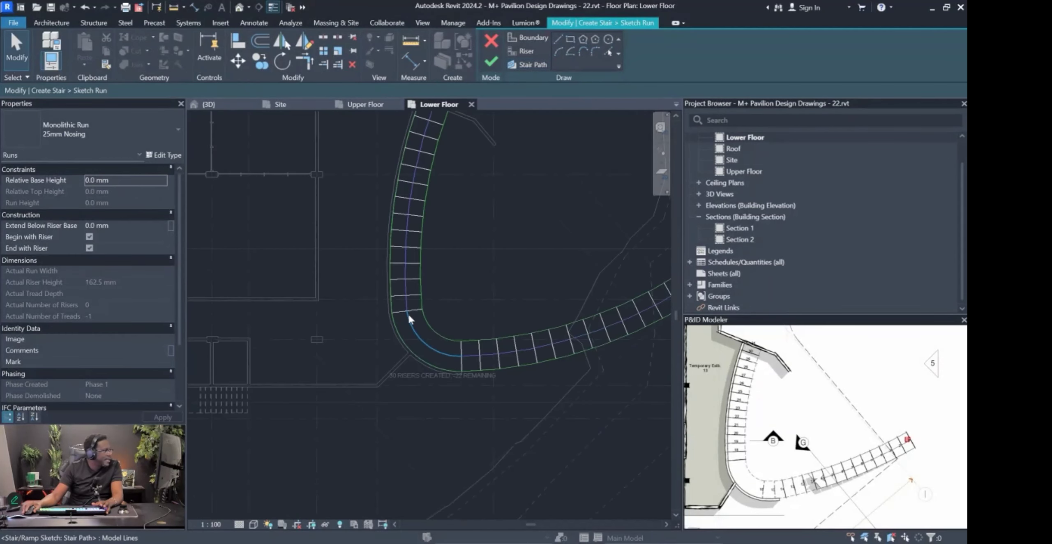
pyautogui.click(491, 61)
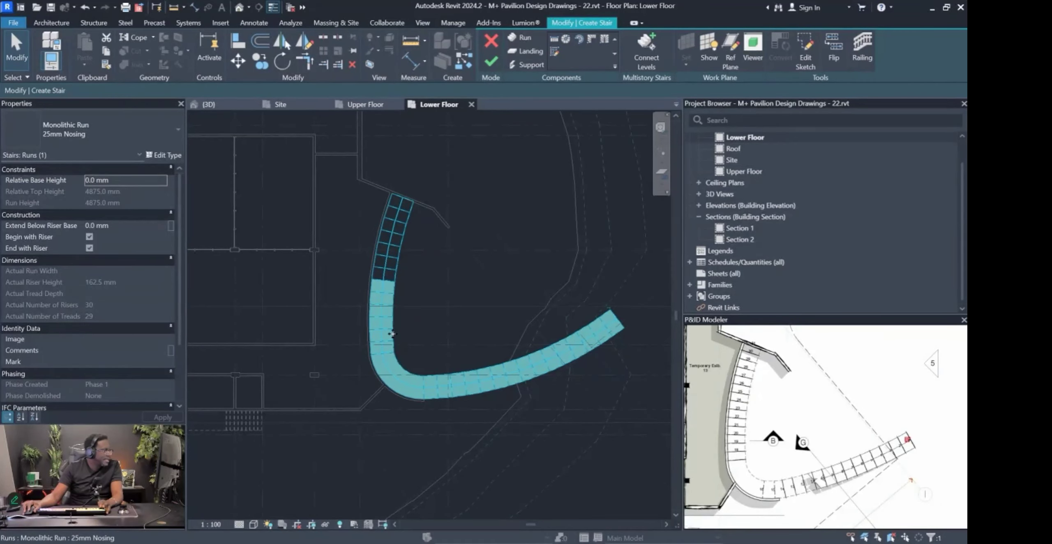
# Open the 3D view and try to flip the direction of the monolithic stair.
pyautogui.scroll(-2, 486, 347)
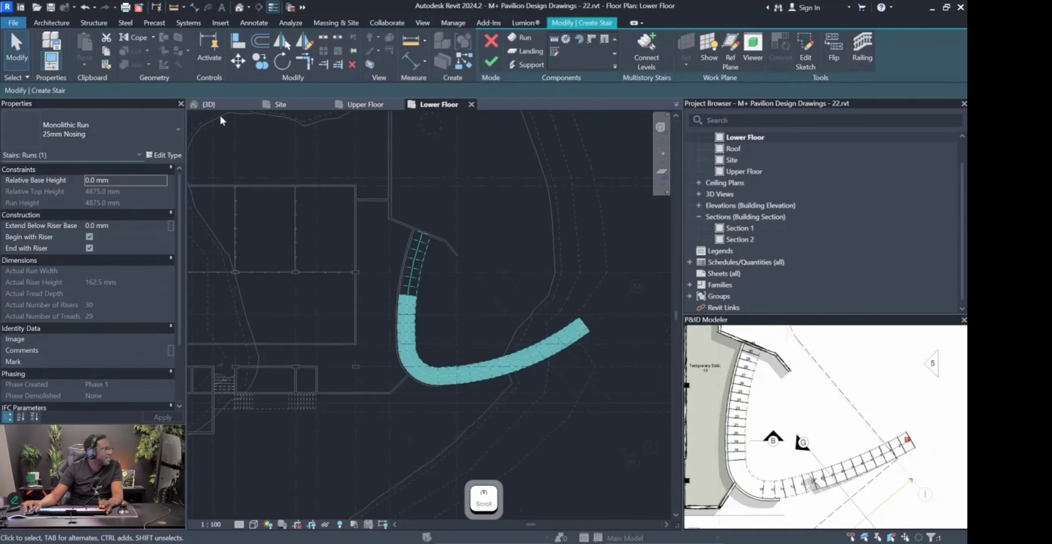
pyautogui.click(225, 104)
pyautogui.scroll(-3, 375, 406)
pyautogui.scroll(5, 364, 411)
pyautogui.keyDown('shift'); pyautogui.moveTo(363, 411); pyautogui.dragTo(332, 311, button='middle'); pyautogui.keyUp('shift')
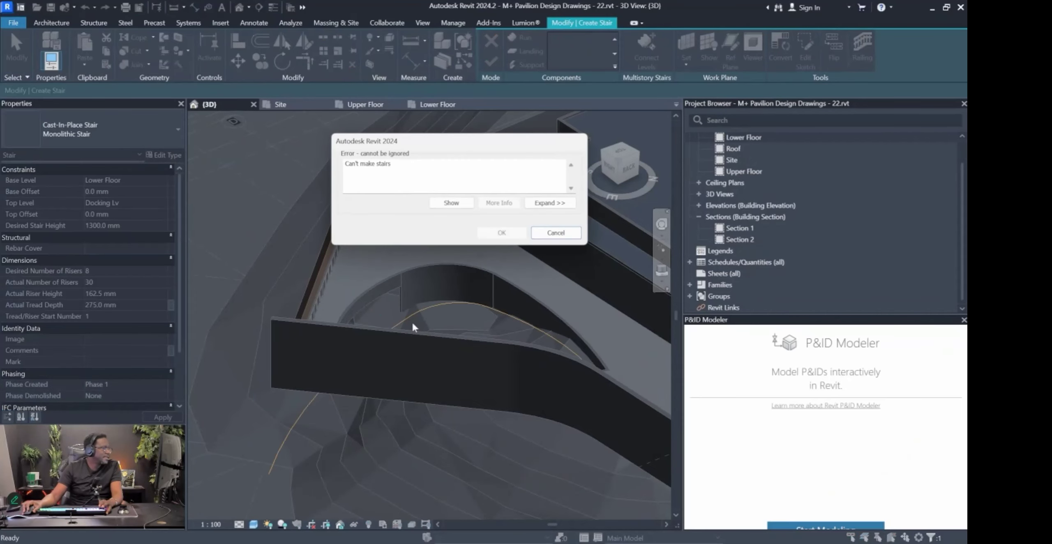
pyautogui.keyDown('shift'); pyautogui.moveTo(507, 274); pyautogui.dragTo(603, 384, button='middle'); pyautogui.keyUp('shift')
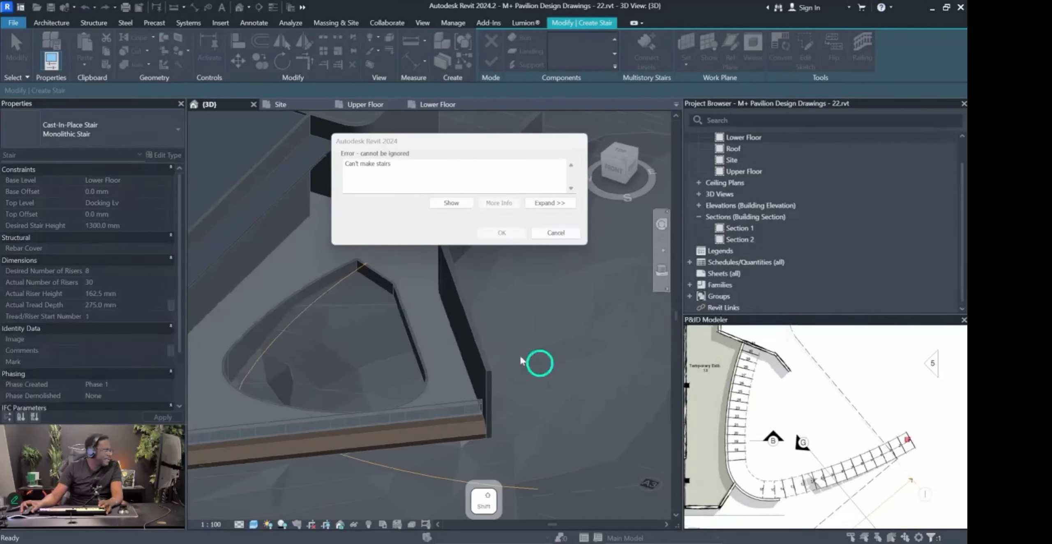
pyautogui.press('Escape')
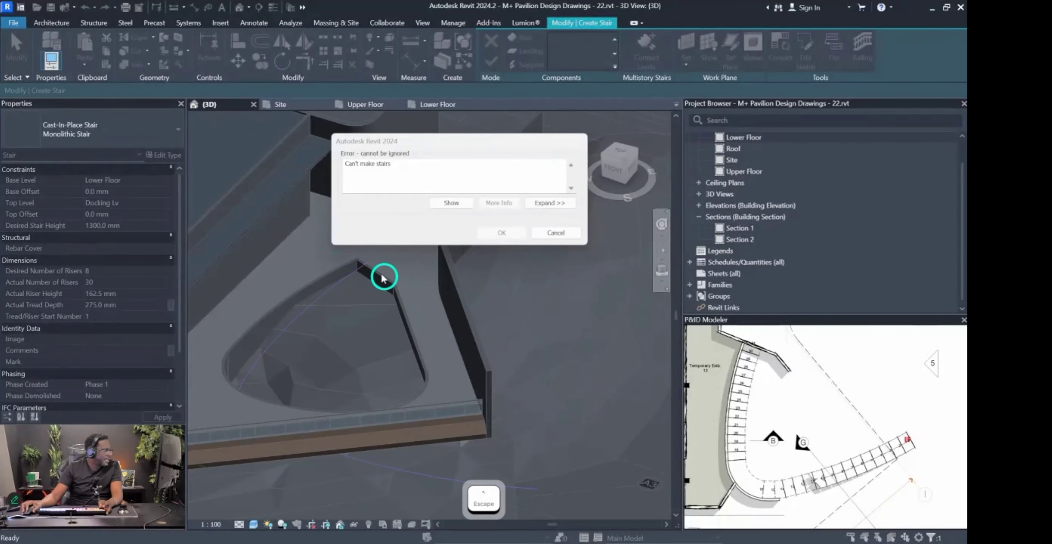
pyautogui.click(554, 234)
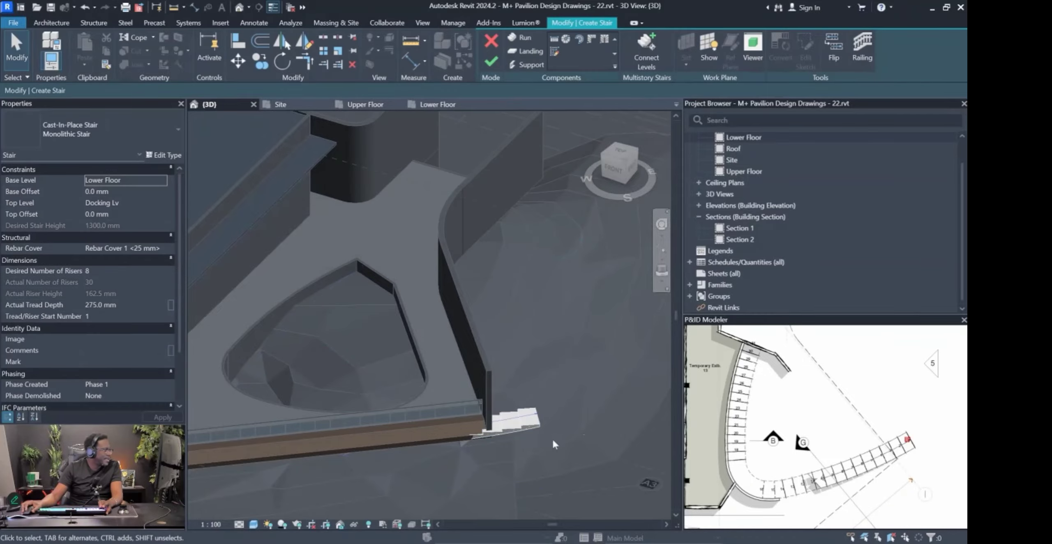
# Try again to flip the stair's direction, this time with its run selected.
pyautogui.click(530, 425)
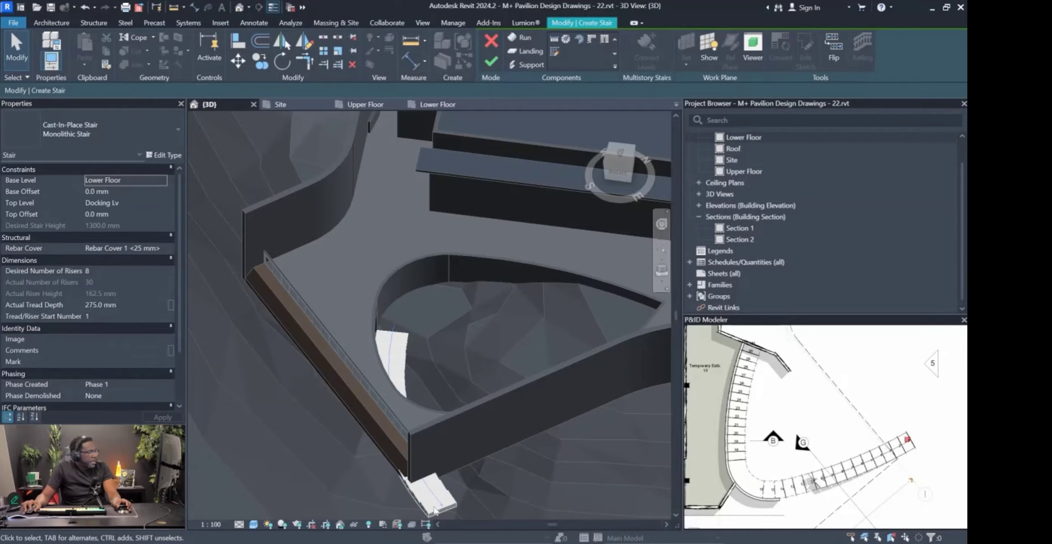
pyautogui.click(436, 509)
pyautogui.moveTo(442, 460)
pyautogui.keyDown('shift'); pyautogui.mouseDown(button='middle')
pyautogui.moveTo(449, 383)
pyautogui.moveTo(332, 371)
pyautogui.moveTo(425, 369)
pyautogui.moveTo(462, 348)
pyautogui.mouseUp(button='middle'); pyautogui.keyUp('shift')
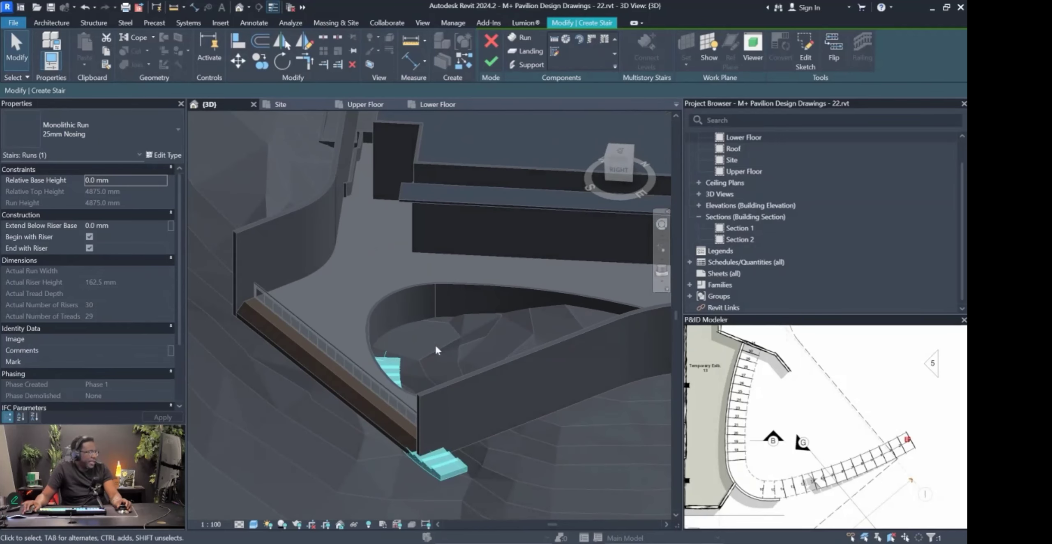
pyautogui.click(816, 40)
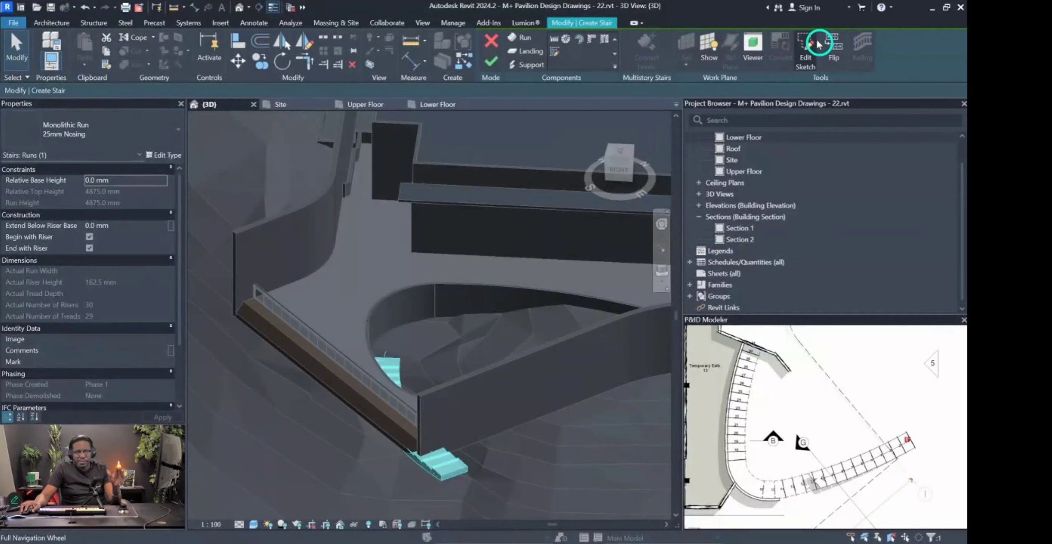
pyautogui.click(834, 60)
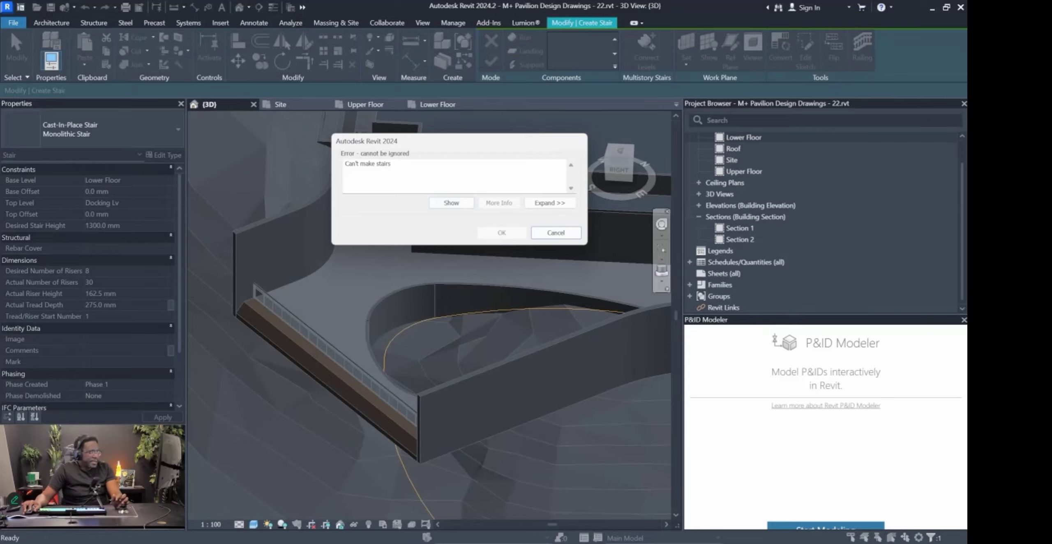
pyautogui.click(268, 155)
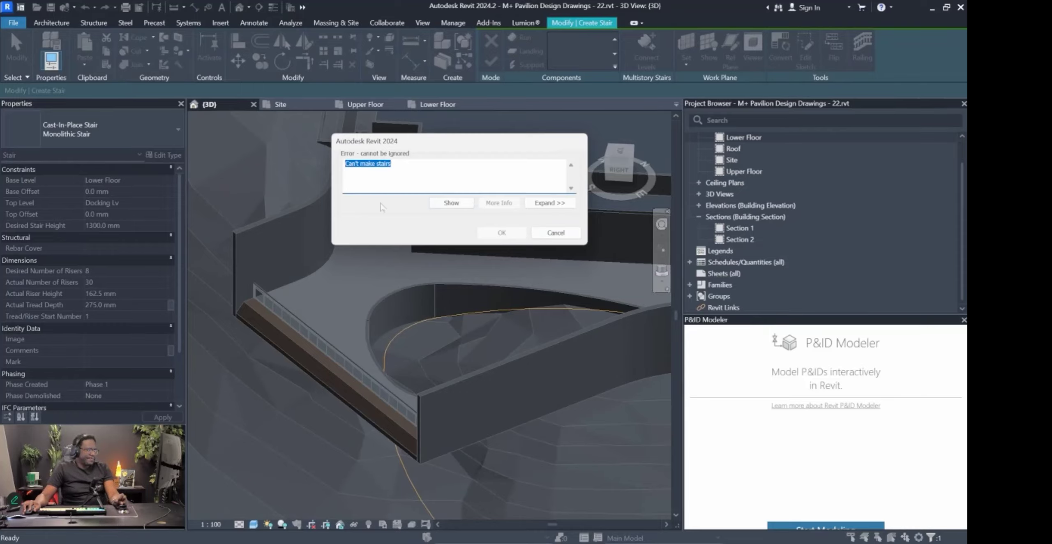
pyautogui.click(556, 232)
# Examine the selected run in 3D from several sides, checking how it rises beside the wall and through the slab opening.
pyautogui.click(432, 467)
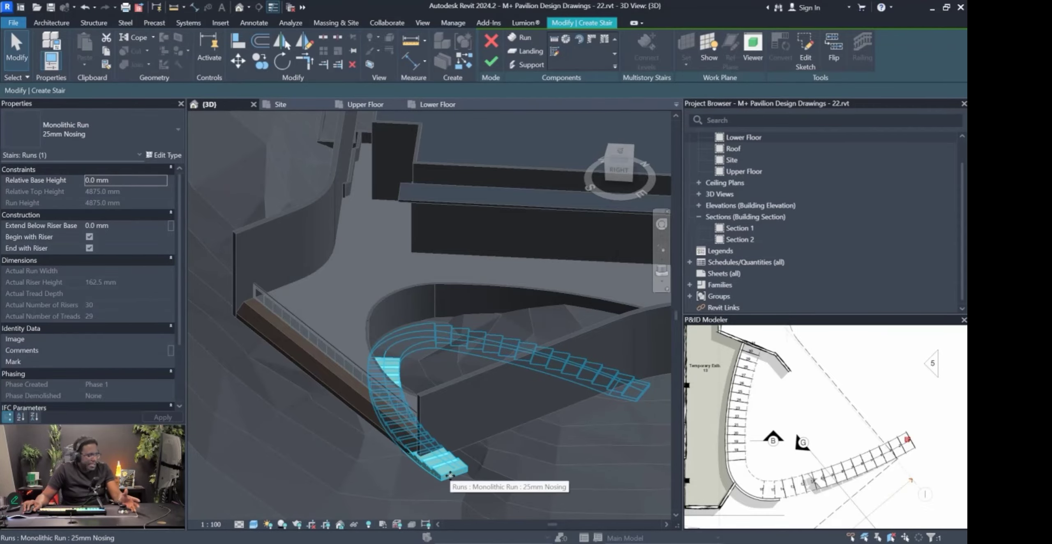
pyautogui.moveTo(445, 465)
pyautogui.keyDown('shift'); pyautogui.mouseDown(button='middle')
pyautogui.moveTo(422, 448)
pyautogui.moveTo(432, 394)
pyautogui.moveTo(481, 359)
pyautogui.moveTo(556, 361)
pyautogui.moveTo(647, 441)
pyautogui.moveTo(639, 429)
pyautogui.mouseUp(button='middle'); pyautogui.keyUp('shift')
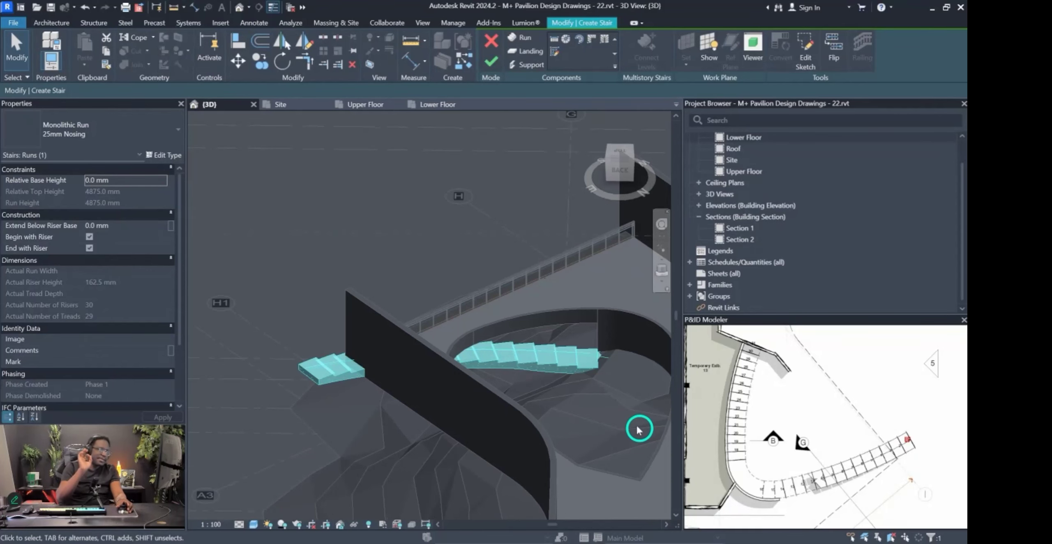
pyautogui.moveTo(638, 429)
pyautogui.keyDown('shift'); pyautogui.mouseDown(button='middle')
pyautogui.moveTo(643, 395)
pyautogui.moveTo(601, 366)
pyautogui.moveTo(389, 351)
pyautogui.mouseUp(button='middle'); pyautogui.keyUp('shift')
pyautogui.moveTo(423, 392)
pyautogui.keyDown('shift'); pyautogui.mouseDown(button='middle')
pyautogui.moveTo(470, 347)
pyautogui.moveTo(541, 360)
pyautogui.mouseUp(button='middle'); pyautogui.keyUp('shift')
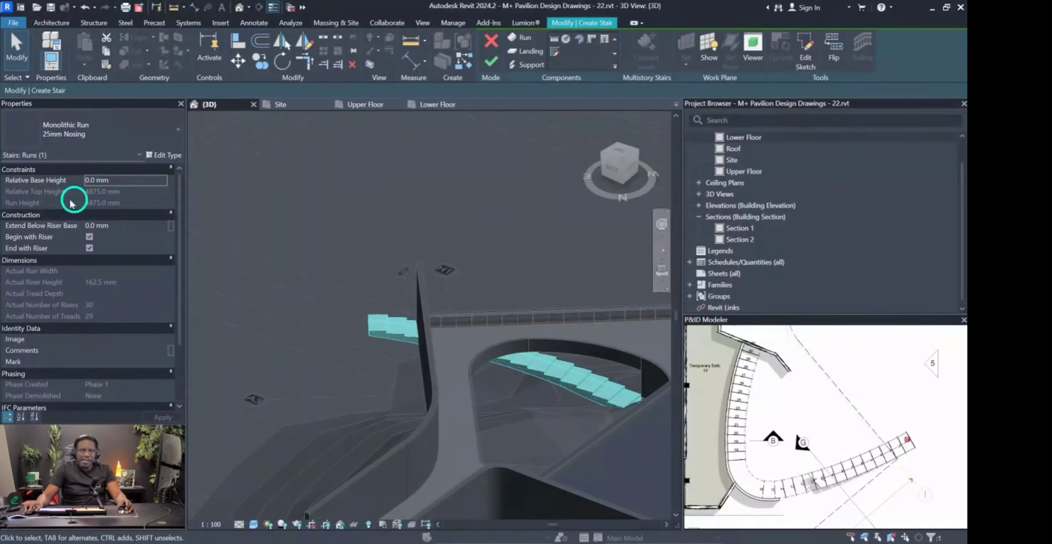
pyautogui.moveTo(399, 336)
pyautogui.keyDown('shift'); pyautogui.mouseDown(button='middle')
pyautogui.moveTo(348, 387)
pyautogui.moveTo(463, 350)
pyautogui.moveTo(421, 424)
pyautogui.moveTo(488, 436)
pyautogui.moveTo(481, 418)
pyautogui.moveTo(336, 437)
pyautogui.moveTo(350, 395)
pyautogui.mouseUp(button='middle'); pyautogui.keyUp('shift')
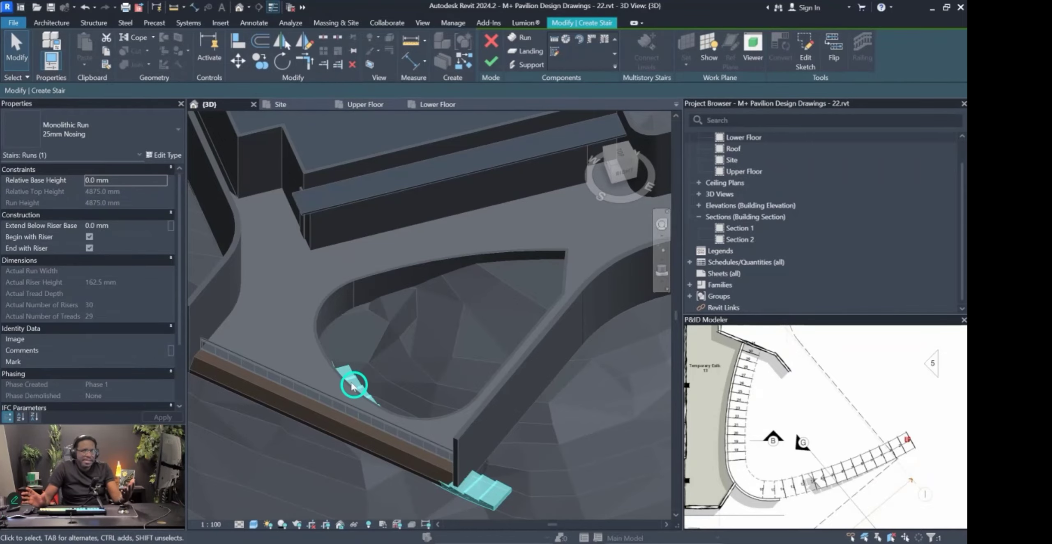
pyautogui.moveTo(712, 538)
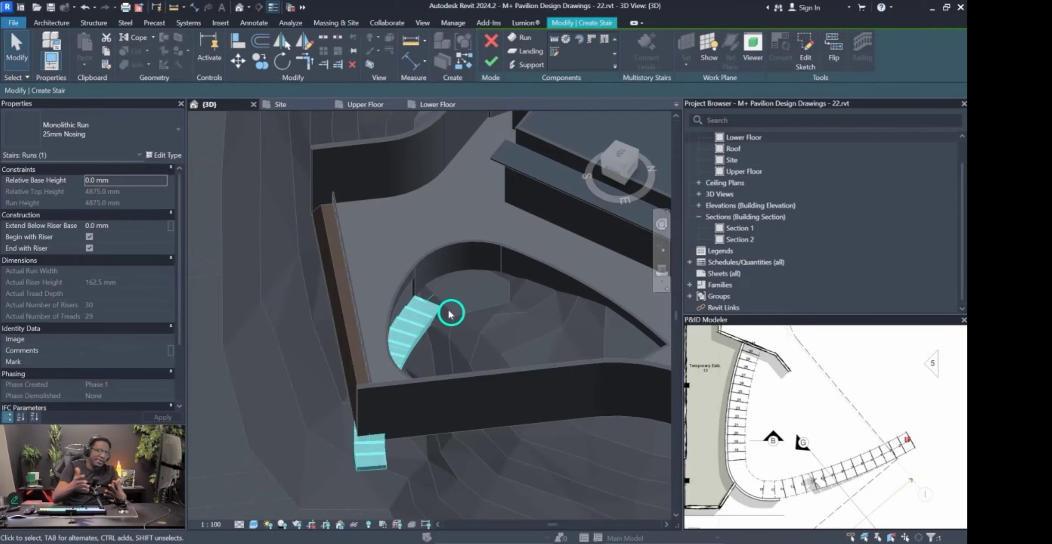
# Finish the stair and delete the glass panel railings along both of its sides.
pyautogui.click(491, 61)
pyautogui.moveTo(461, 300)
pyautogui.keyDown('shift'); pyautogui.mouseDown(button='middle')
pyautogui.moveTo(459, 415)
pyautogui.moveTo(502, 425)
pyautogui.moveTo(508, 415)
pyautogui.mouseUp(button='middle'); pyautogui.keyUp('shift')
pyautogui.keyDown('shift'); pyautogui.moveTo(415, 417); pyautogui.dragTo(500, 383, button='middle'); pyautogui.keyUp('shift')
pyautogui.click(499, 382)
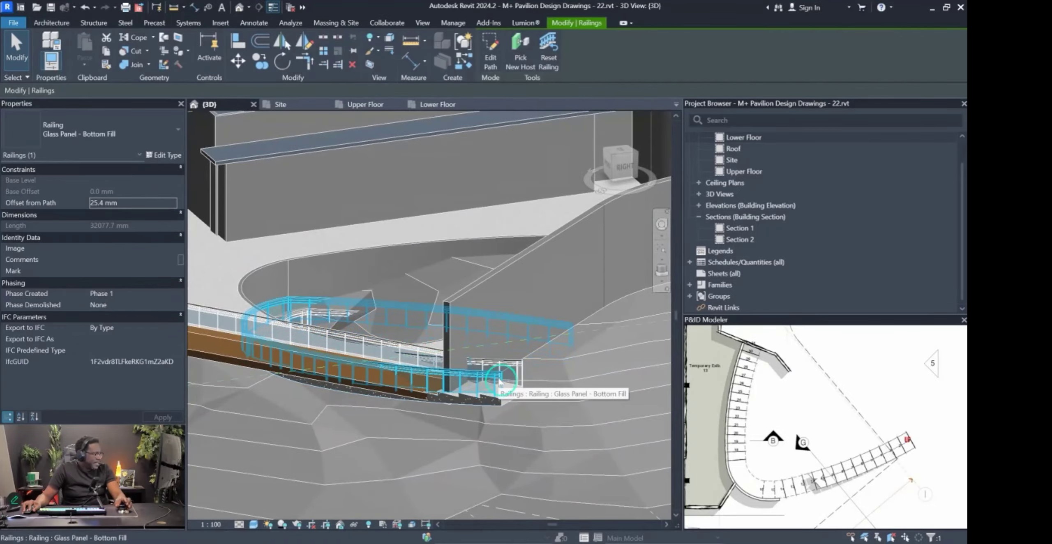
pyautogui.press('Escape')
pyautogui.click(512, 368)
pyautogui.click(519, 375)
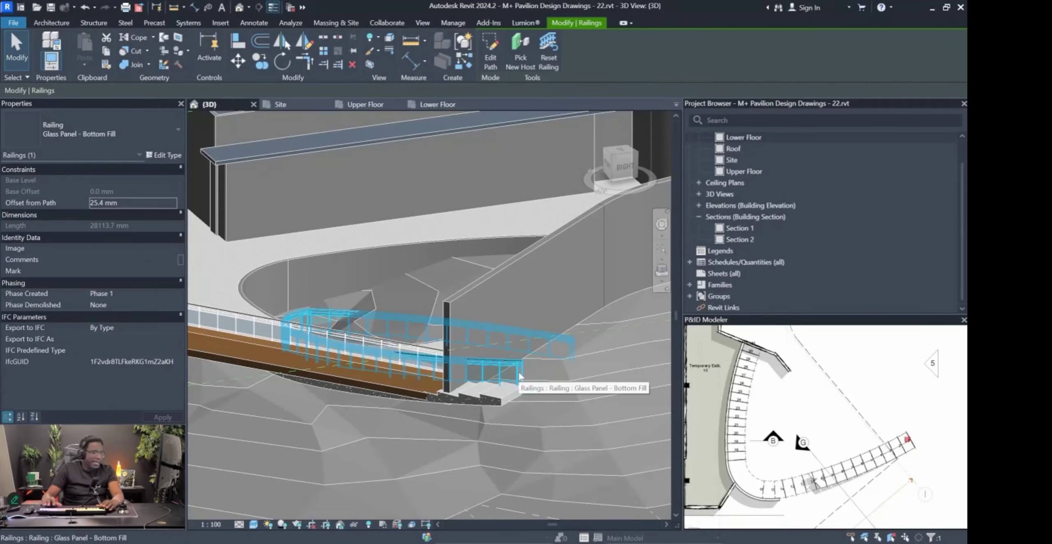
pyautogui.press('Escape')
# Change the stair's type to Precast Stair and inspect its underside.
pyautogui.keyDown('shift'); pyautogui.moveTo(517, 371); pyautogui.dragTo(289, 389, button='middle'); pyautogui.keyUp('shift')
pyautogui.click(373, 388)
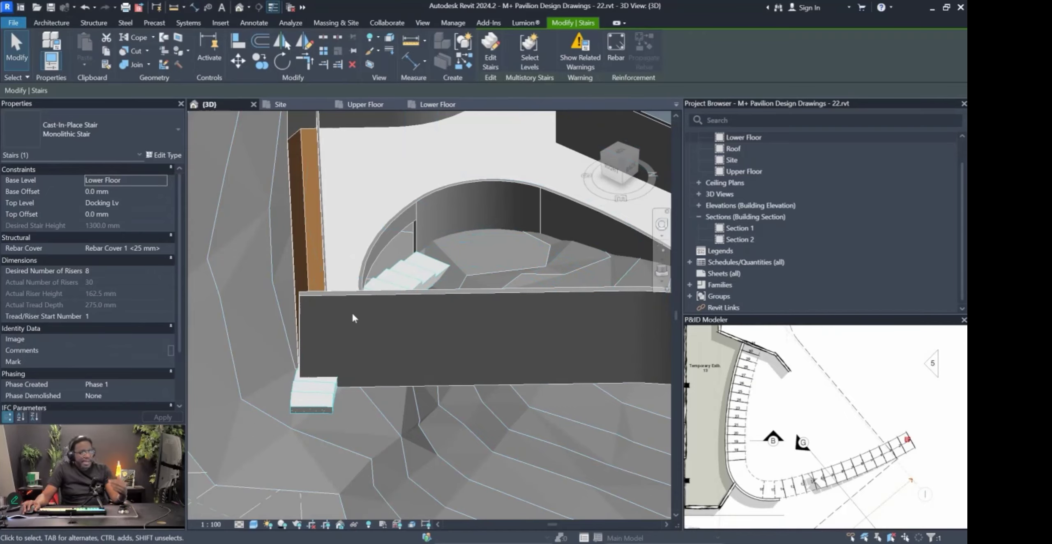
pyautogui.click(98, 123)
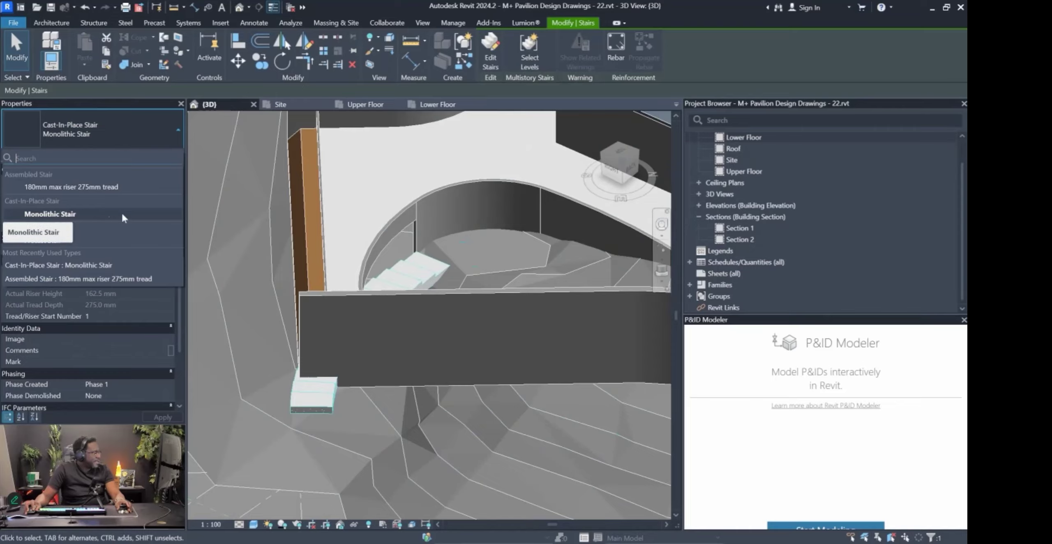
pyautogui.click(73, 241)
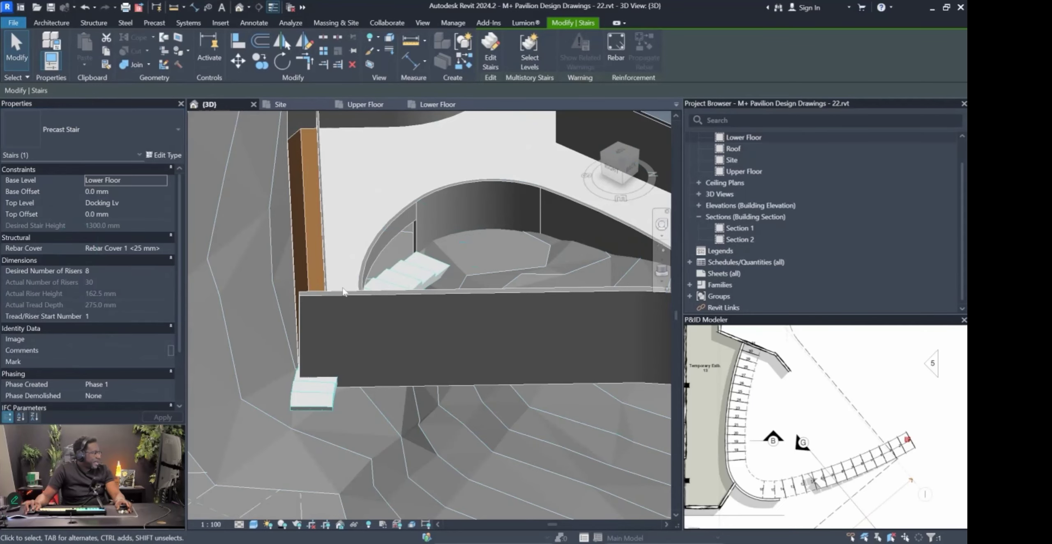
pyautogui.moveTo(417, 312)
pyautogui.keyDown('shift'); pyautogui.mouseDown(button='middle')
pyautogui.moveTo(590, 353)
pyautogui.moveTo(475, 359)
pyautogui.mouseUp(button='middle'); pyautogui.keyUp('shift')
pyautogui.scroll(5, 332, 392)
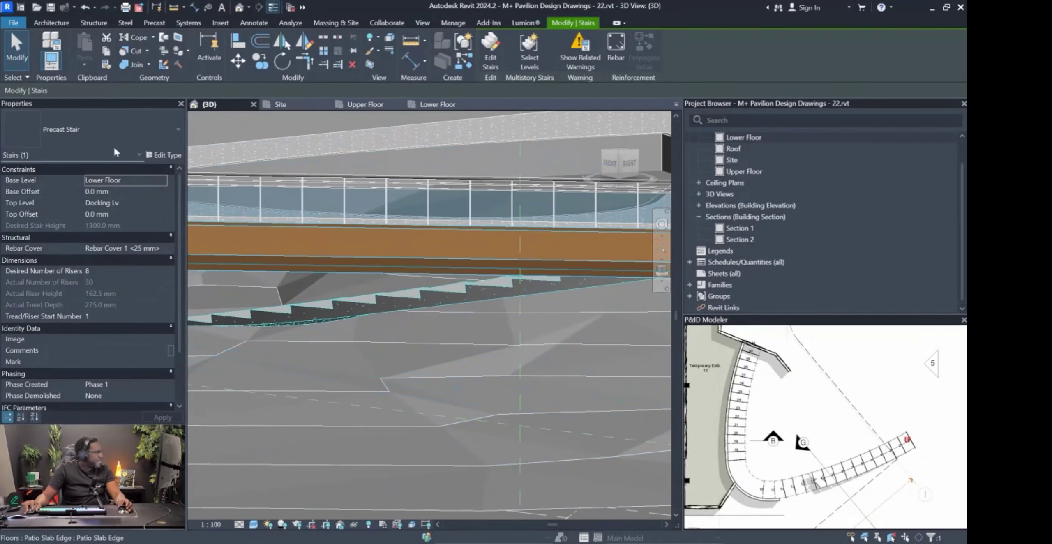
# Change the stair's type to Assembled Stair 180mm max riser 275mm tread.
pyautogui.click(116, 131)
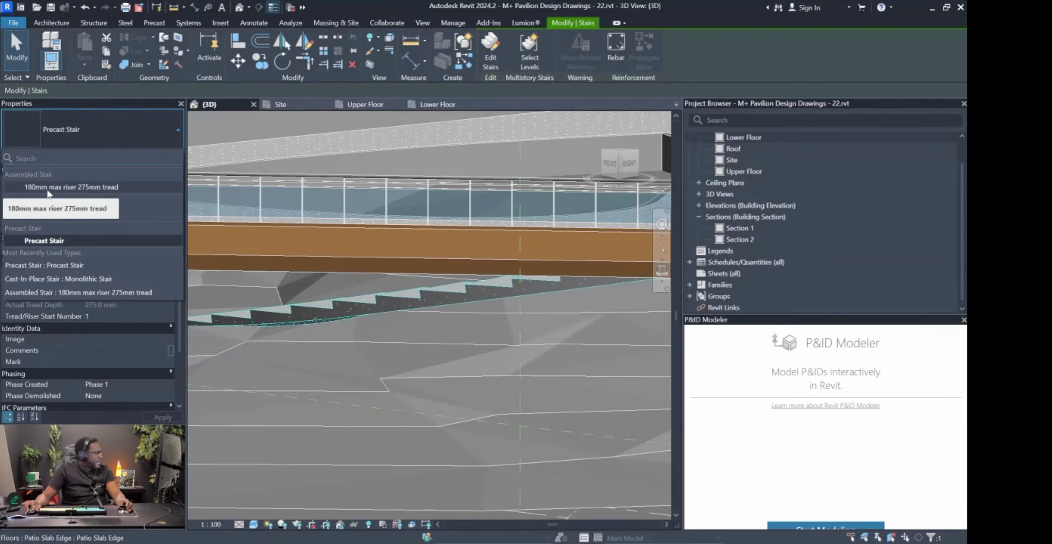
pyautogui.click(69, 187)
pyautogui.keyDown('shift'); pyautogui.moveTo(446, 301); pyautogui.dragTo(500, 314, button='middle'); pyautogui.keyUp('shift')
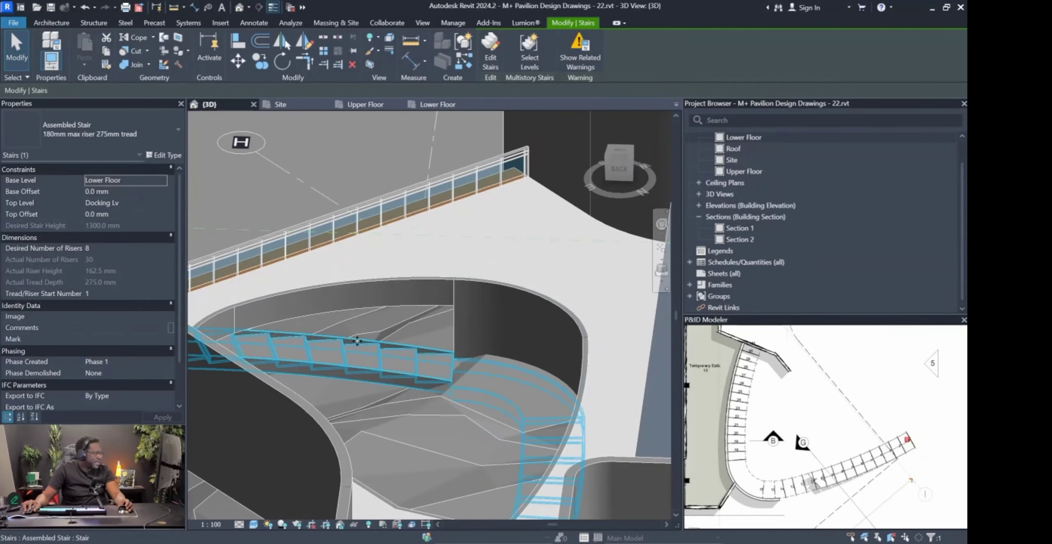
pyautogui.keyDown('shift'); pyautogui.moveTo(423, 383); pyautogui.dragTo(526, 327, button='middle'); pyautogui.keyUp('shift')
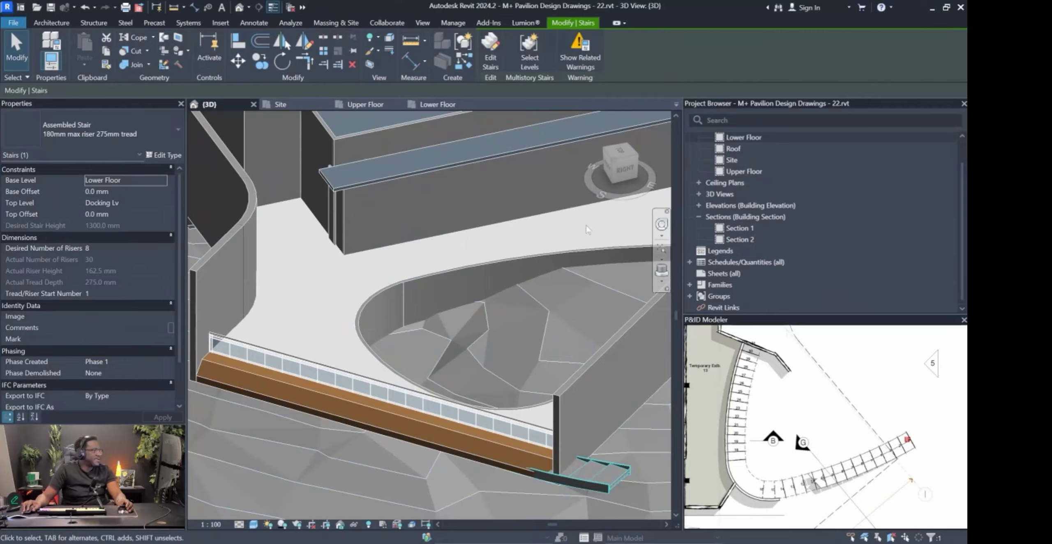
# Edit the assembled stair to flip its direction, then finish the edit and dismiss the save reminder without saving.
pyautogui.click(497, 48)
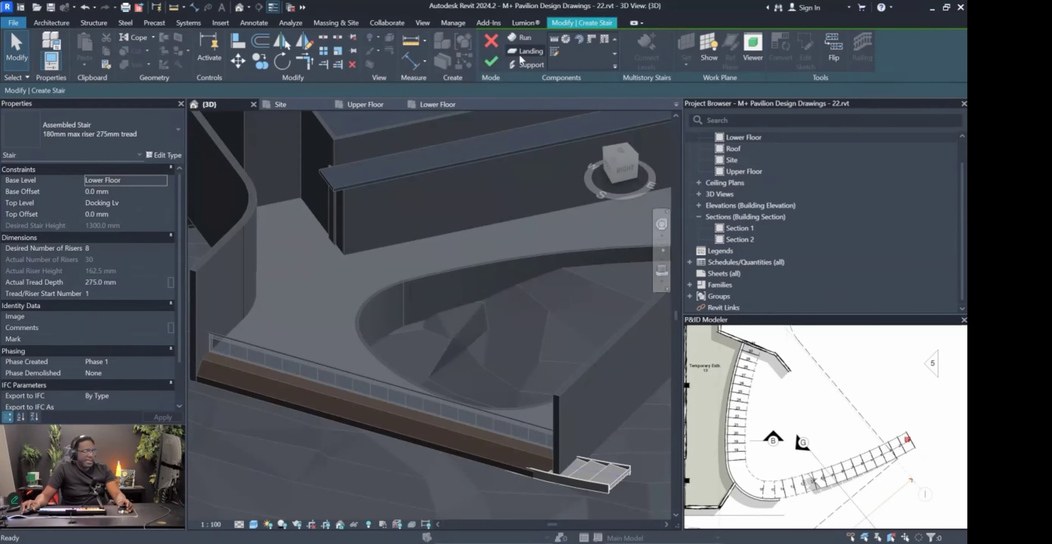
pyautogui.click(839, 53)
pyautogui.keyDown('shift'); pyautogui.moveTo(669, 147); pyautogui.dragTo(668, 147, button='middle'); pyautogui.keyUp('shift')
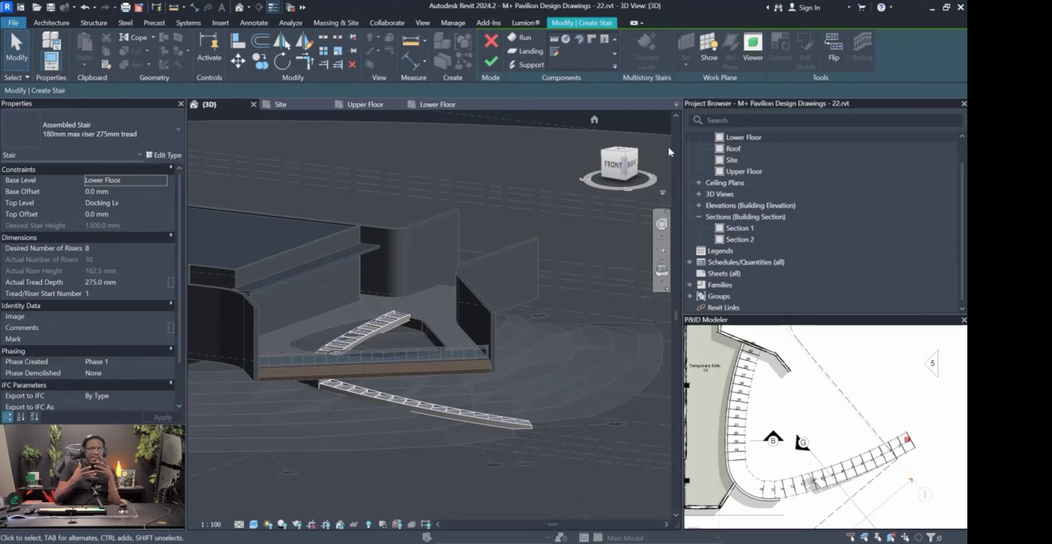
pyautogui.keyDown('shift'); pyautogui.moveTo(423, 337); pyautogui.dragTo(290, 357, button='middle'); pyautogui.keyUp('shift')
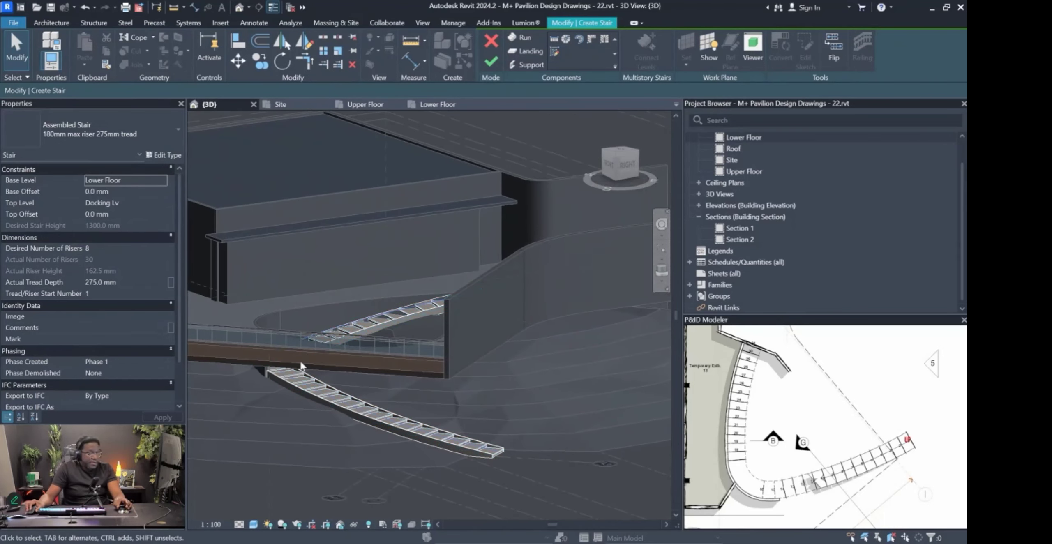
pyautogui.keyDown('shift'); pyautogui.moveTo(291, 318); pyautogui.dragTo(356, 327, button='middle'); pyautogui.keyUp('shift')
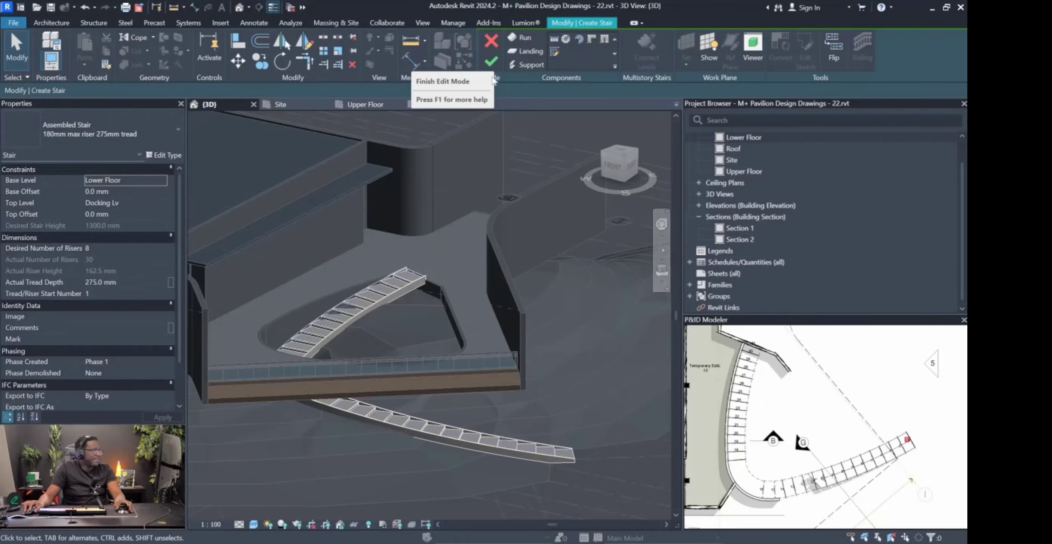
pyautogui.click(492, 63)
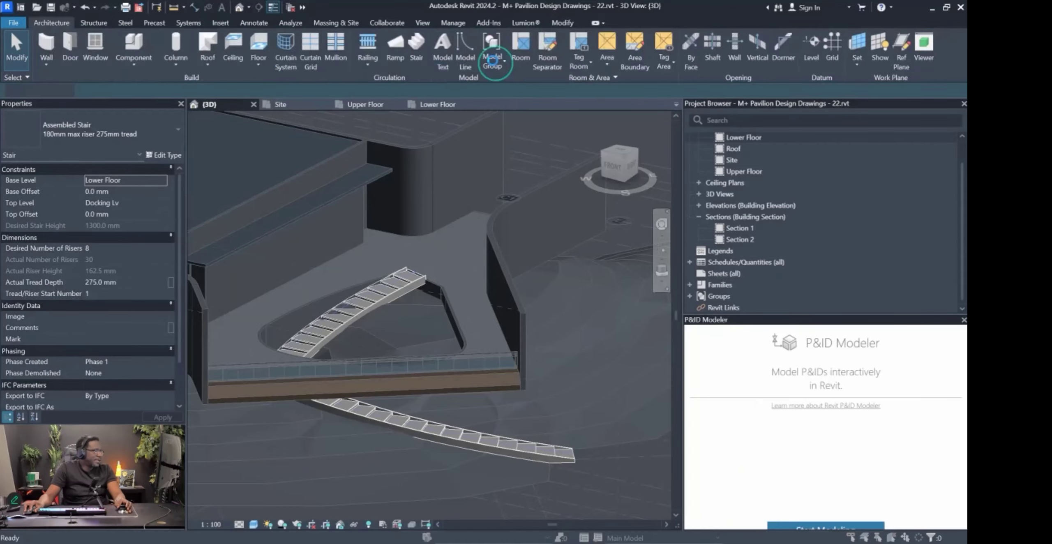
pyautogui.click(556, 325)
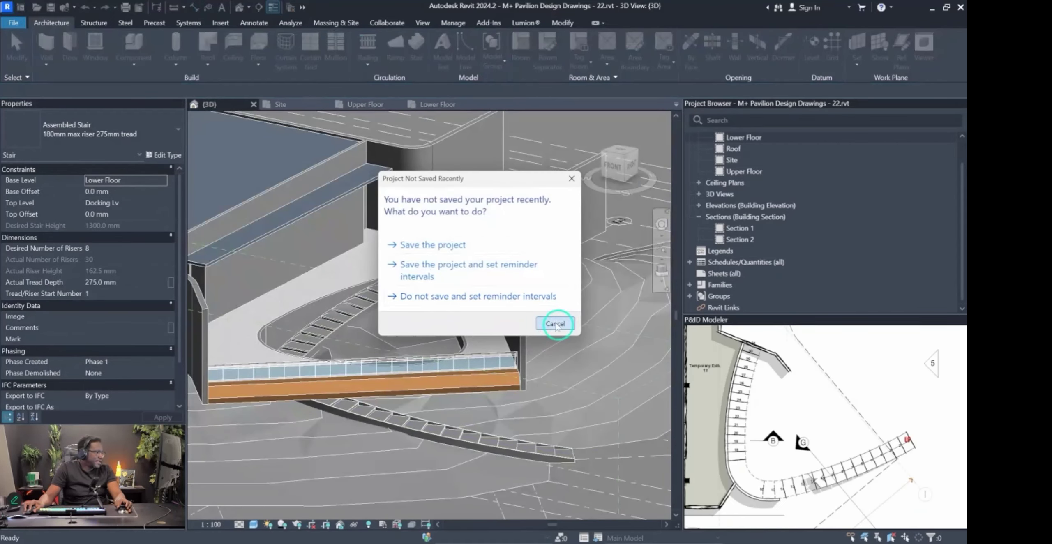
# Try to change the assembled stair's type to Cast-In-Place Monolithic Stair.
pyautogui.keyDown('shift'); pyautogui.moveTo(499, 316); pyautogui.dragTo(447, 308, button='middle'); pyautogui.keyUp('shift')
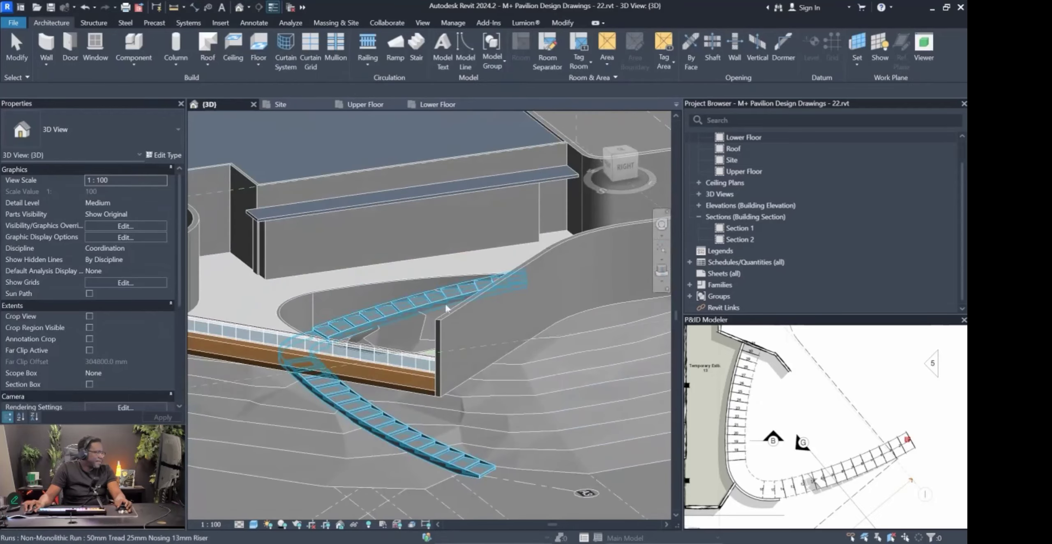
pyautogui.click(401, 306)
pyautogui.click(106, 135)
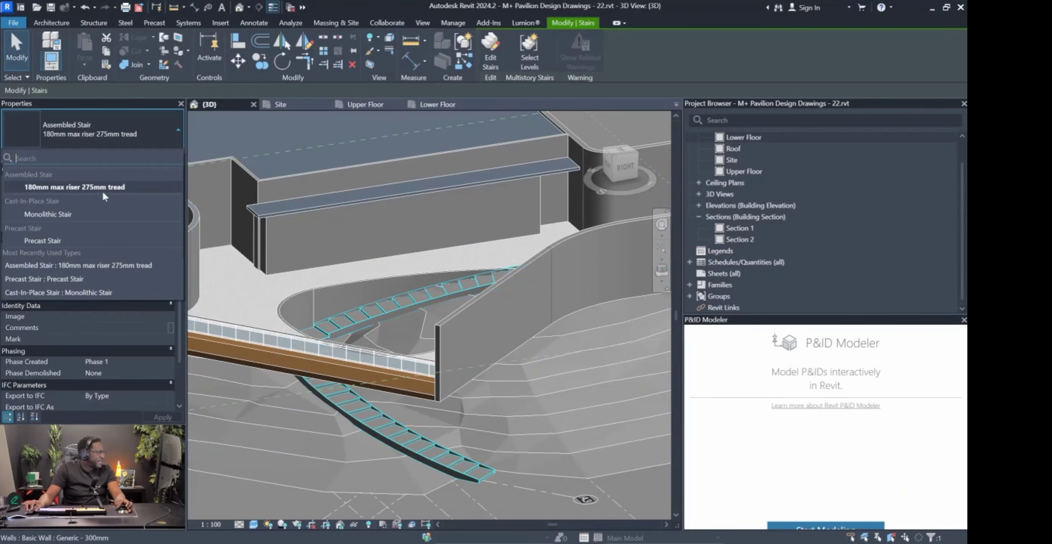
pyautogui.click(70, 210)
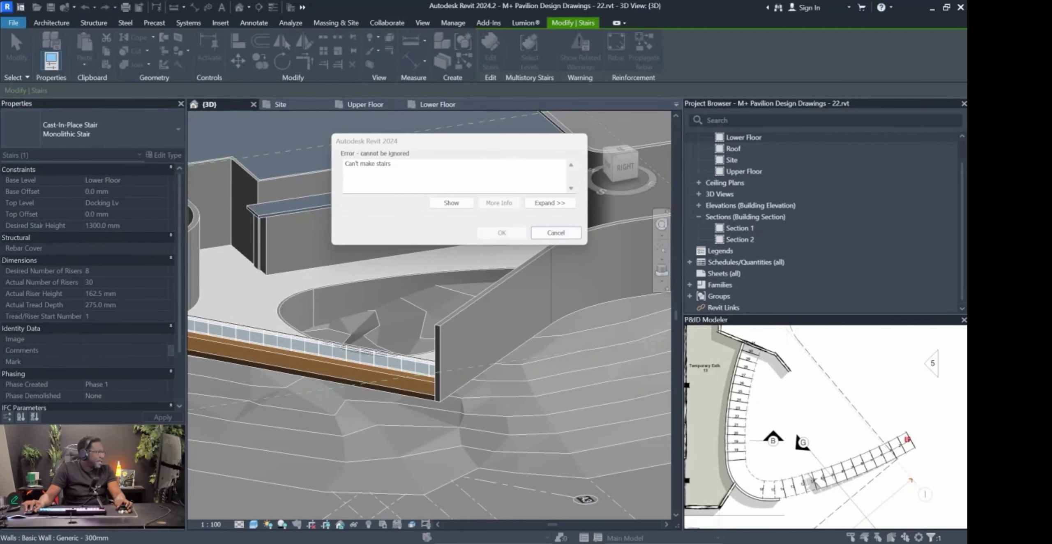
pyautogui.click(551, 237)
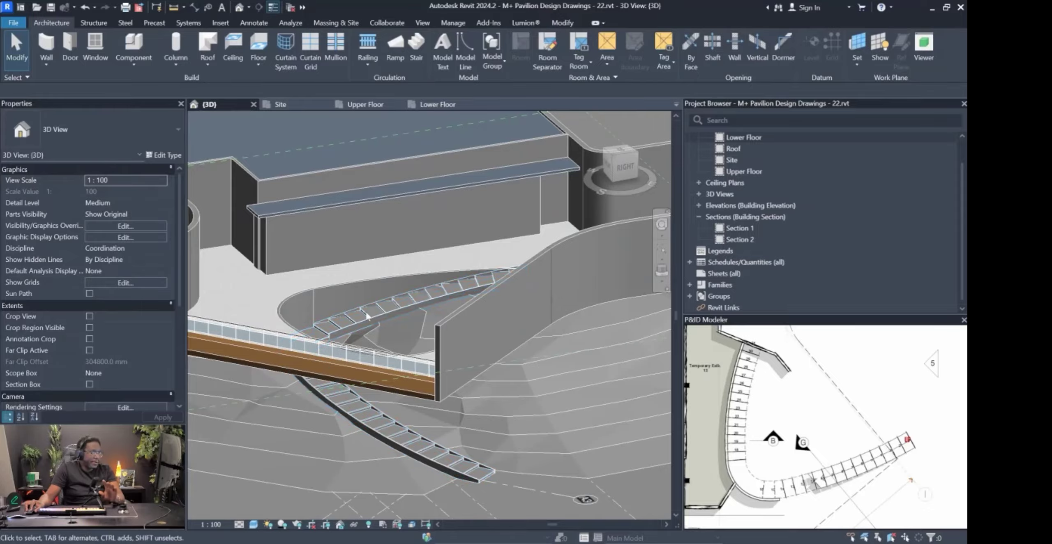
pyautogui.click(341, 316)
pyautogui.click(131, 140)
pyautogui.click(69, 210)
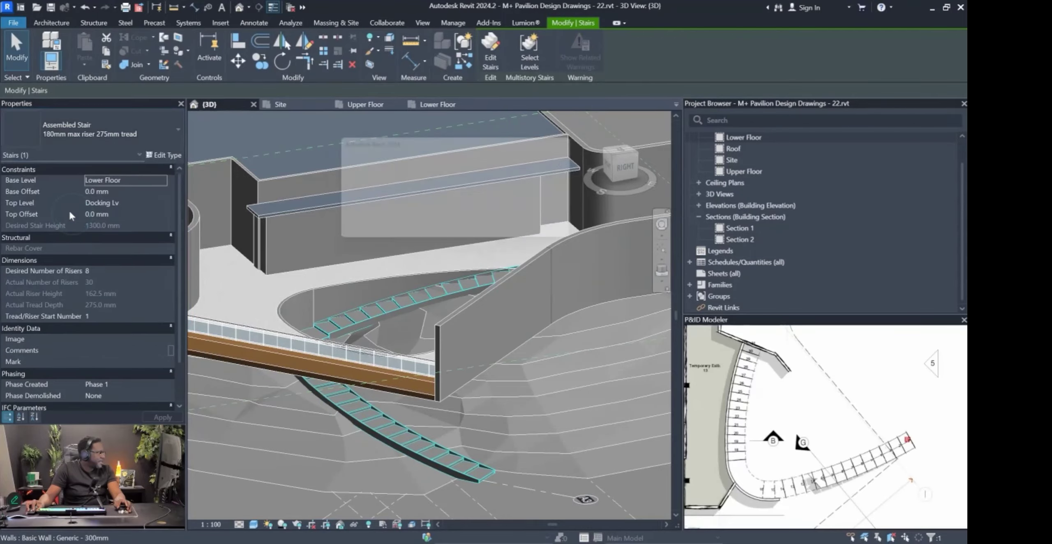
pyautogui.press('Escape')
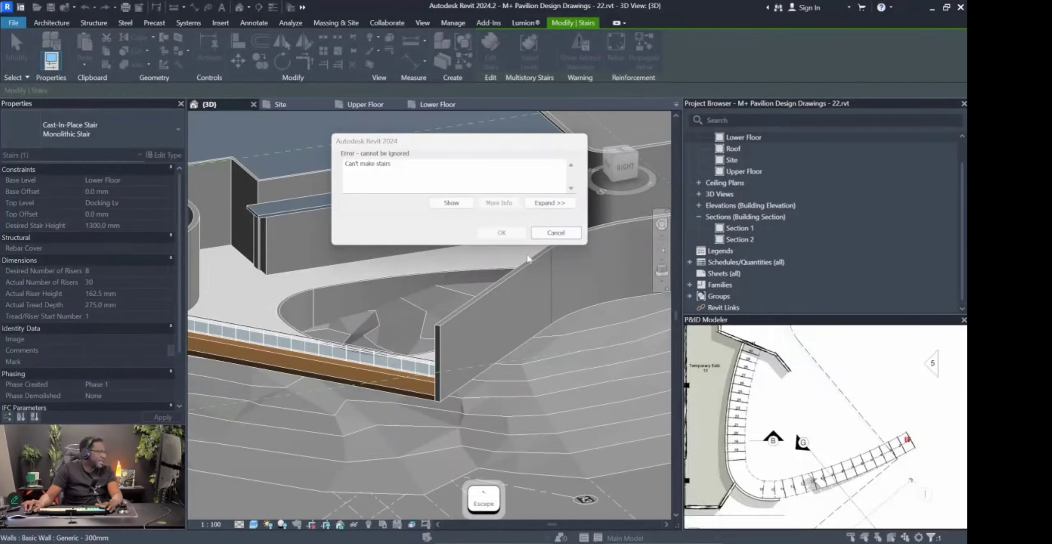
pyautogui.click(555, 233)
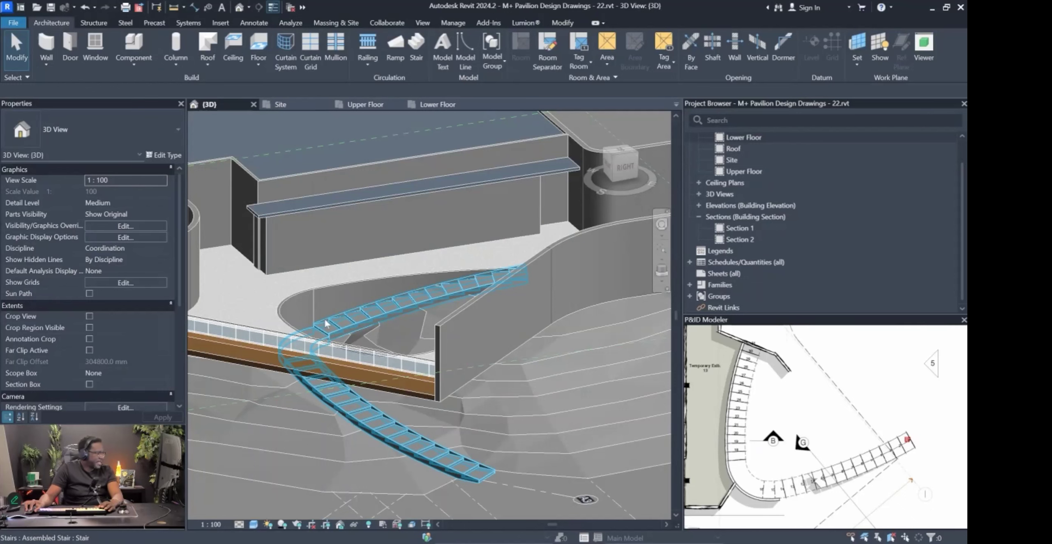
# Undo the stair's direction flip and its change to the assembled type, and select the restored precast stair.
pyautogui.hotkey('ctrl', 'z')
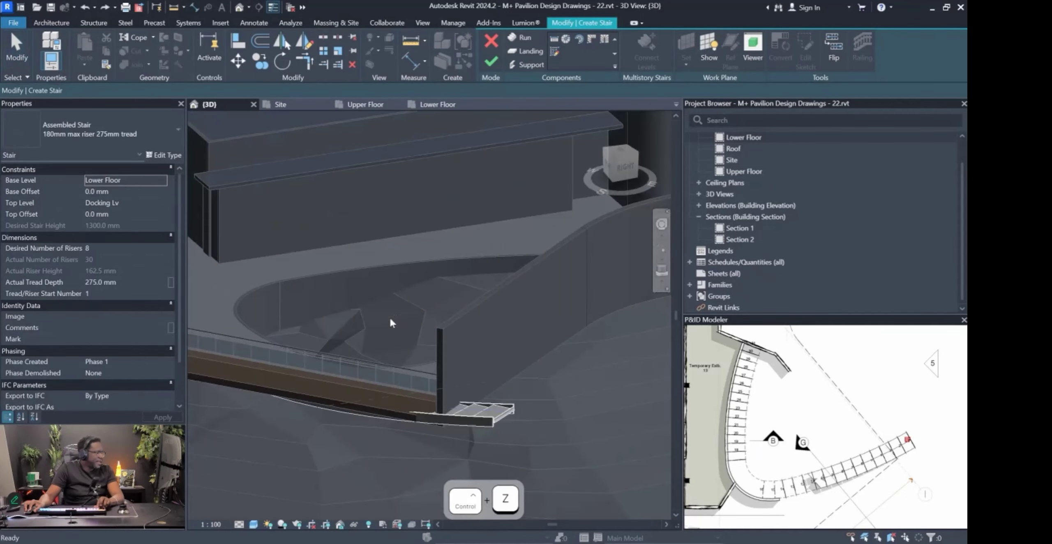
pyautogui.click(492, 421)
pyautogui.keyDown('shift'); pyautogui.moveTo(492, 422); pyautogui.dragTo(320, 356, button='middle'); pyautogui.keyUp('shift')
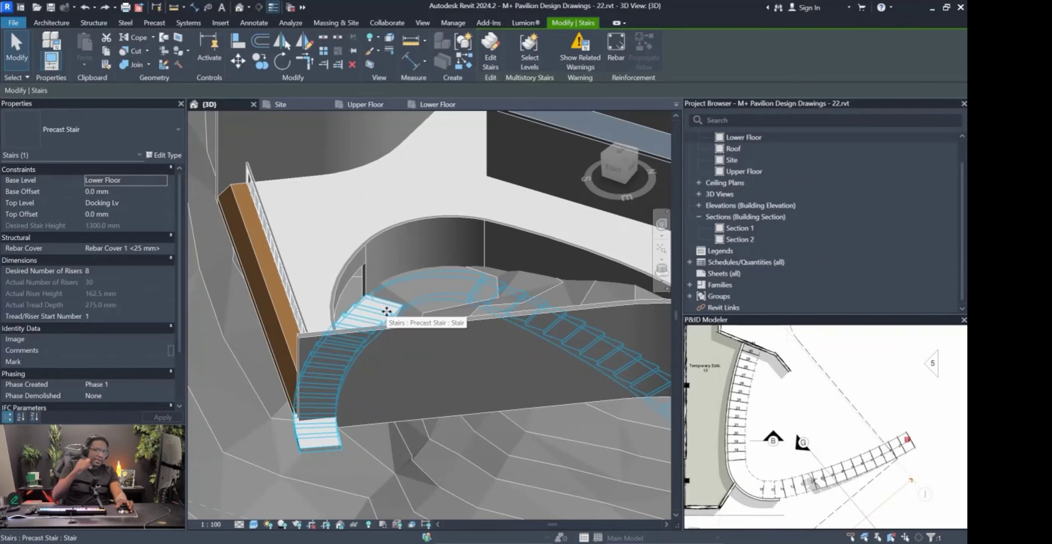
# Review the Precast Stair type's run and landing properties, then close them without changes.
pyautogui.keyDown('shift'); pyautogui.moveTo(386, 311); pyautogui.dragTo(359, 284, button='middle'); pyautogui.keyUp('shift')
pyautogui.click(165, 155)
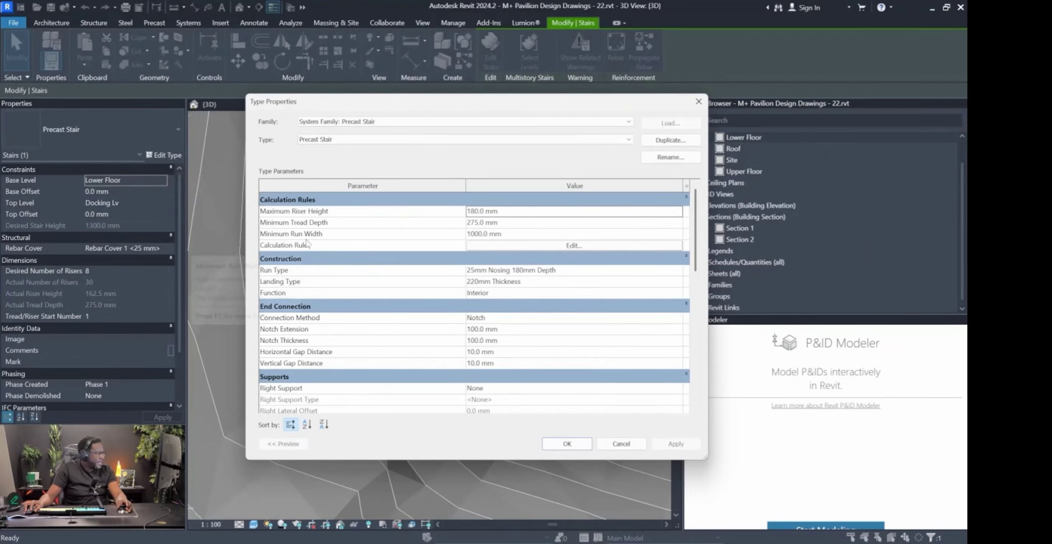
pyautogui.click(499, 235)
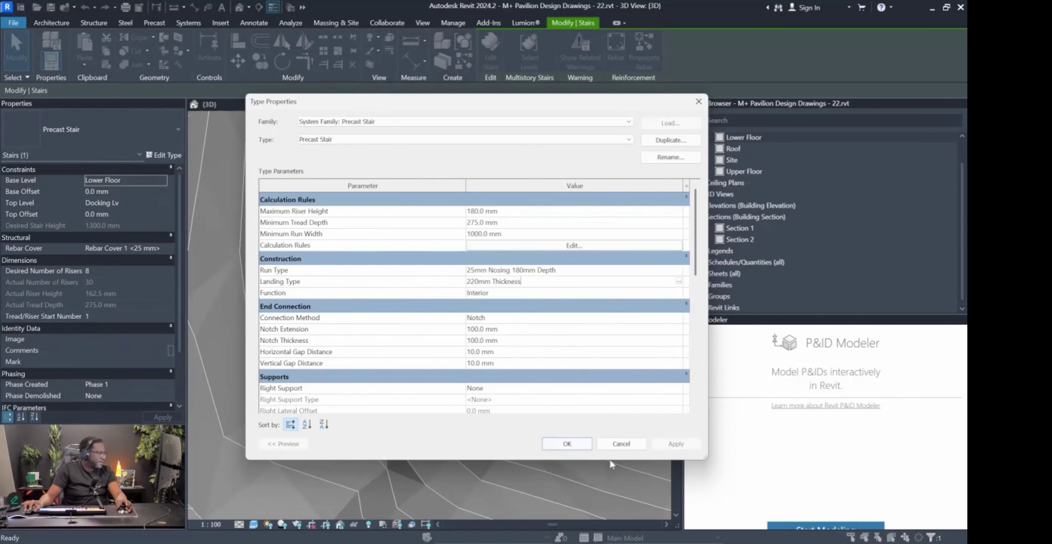
pyautogui.click(613, 446)
# Change the selected stair's type from Precast Stair to Cast-In-Place Monolithic Stair.
pyautogui.scroll(5, 286, 382)
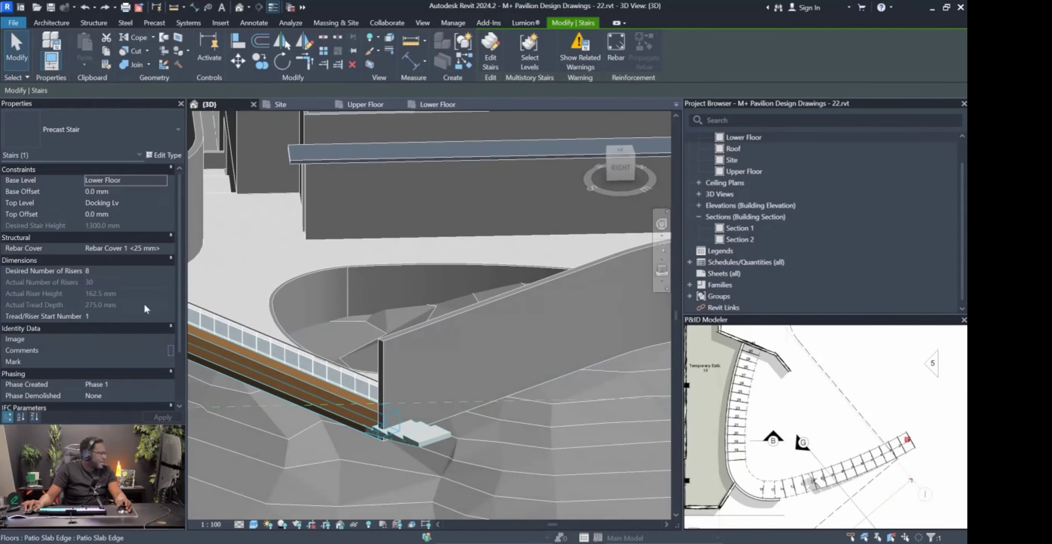
pyautogui.click(74, 130)
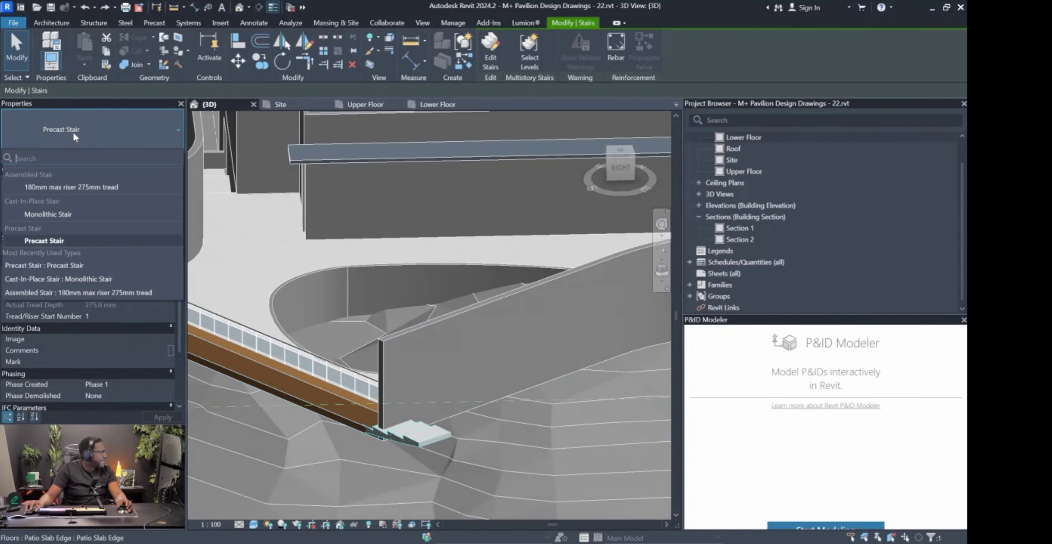
pyautogui.click(61, 214)
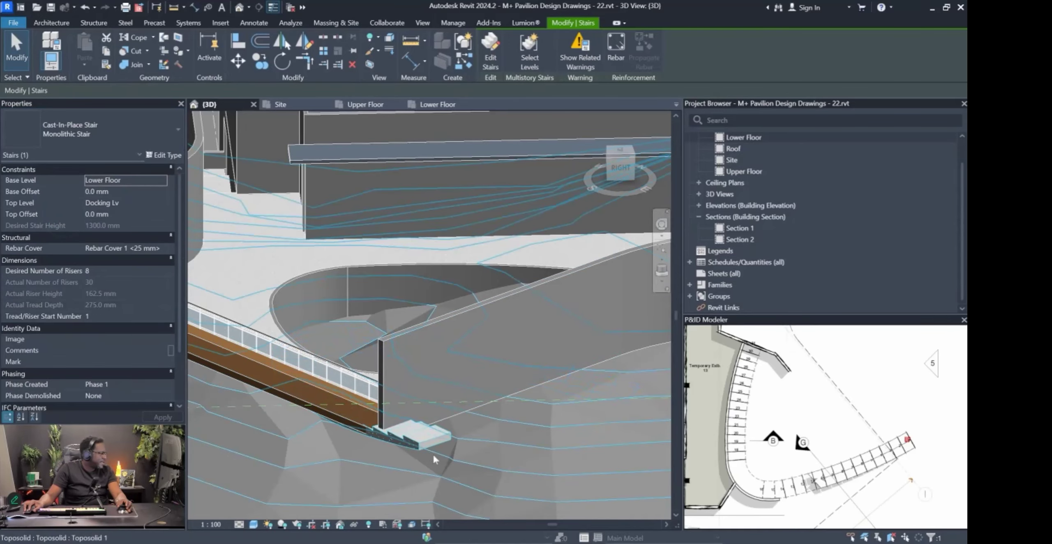
# Check the Monolithic Stair type's landing and run types without changing them, and inspect the step nosings from the side.
pyautogui.click(163, 156)
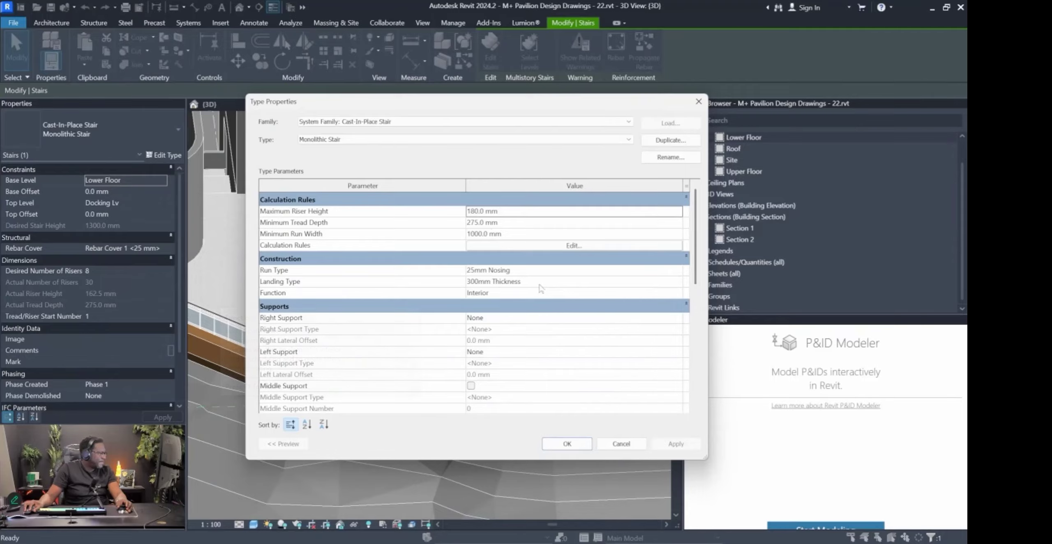
pyautogui.click(493, 281)
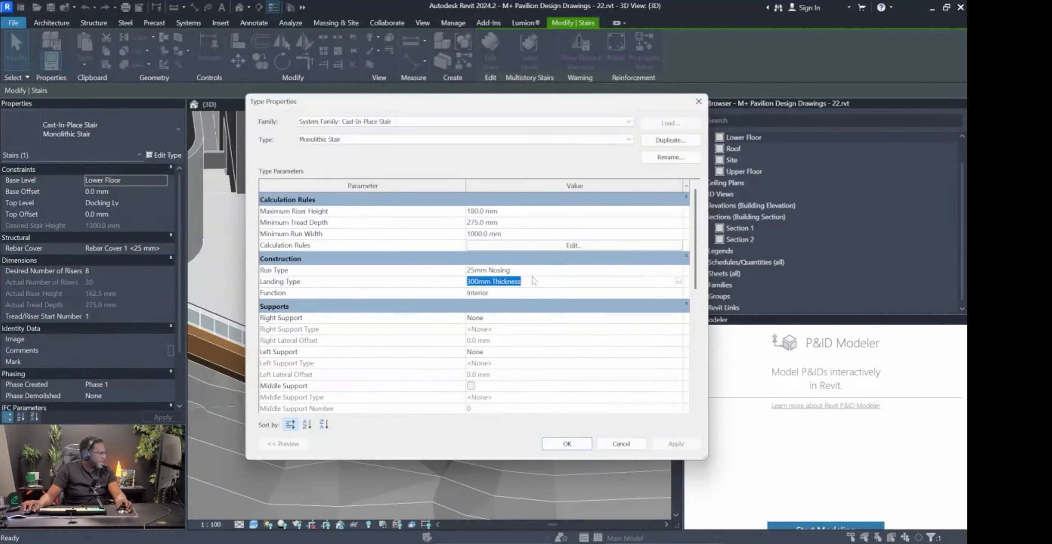
pyautogui.click(276, 271)
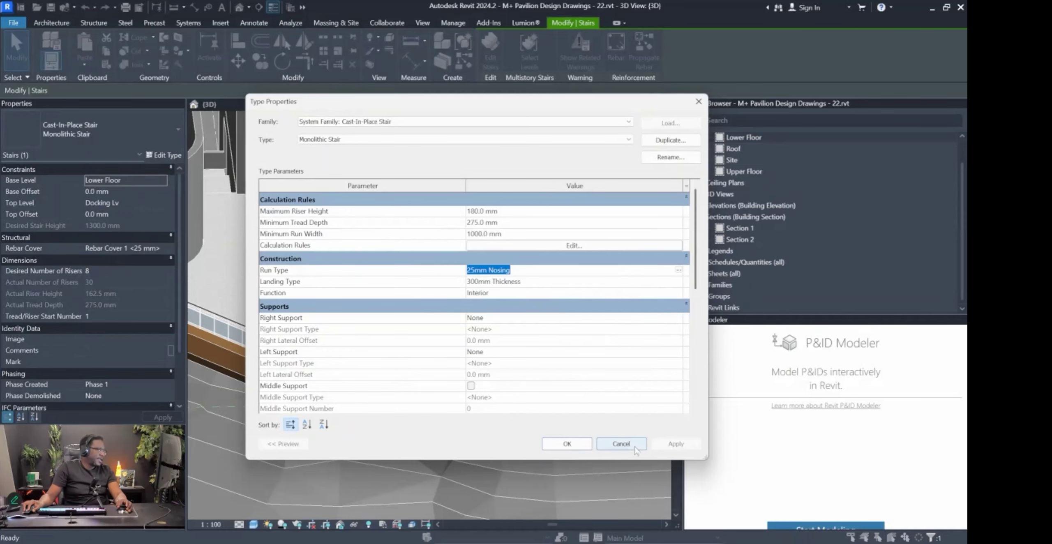
pyautogui.click(621, 444)
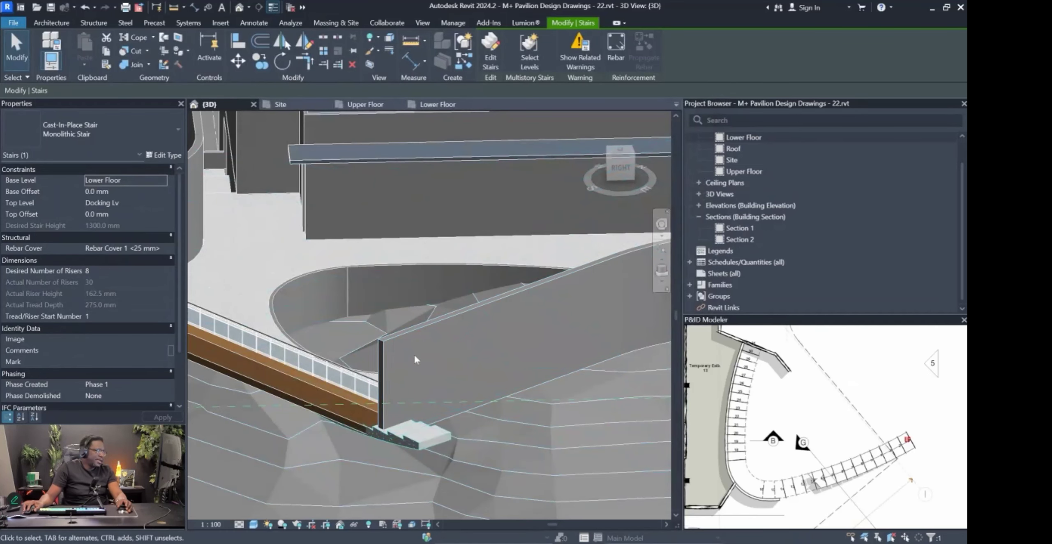
pyautogui.scroll(10, 539, 443)
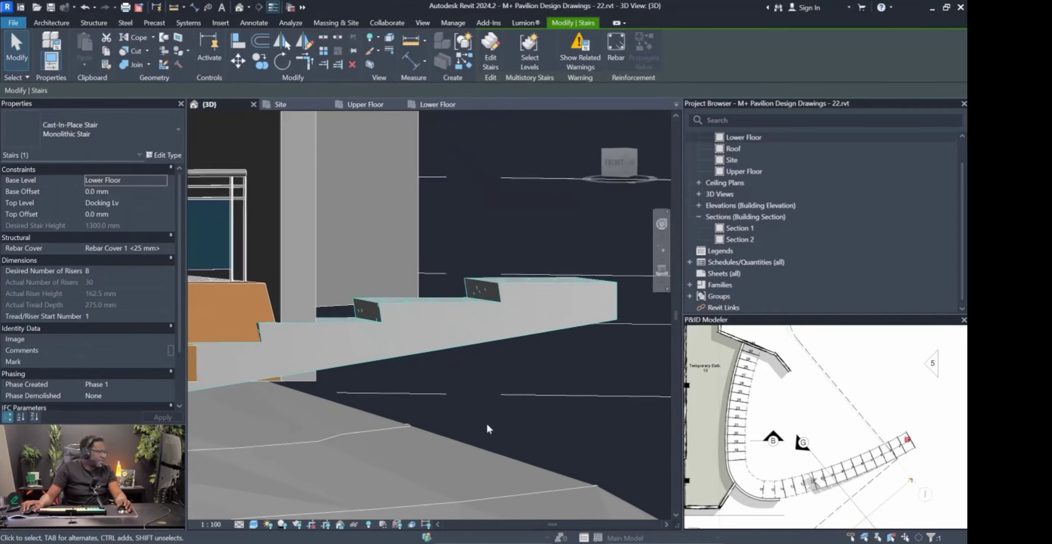
pyautogui.keyDown('shift'); pyautogui.moveTo(451, 342); pyautogui.dragTo(575, 307, button='middle'); pyautogui.keyUp('shift')
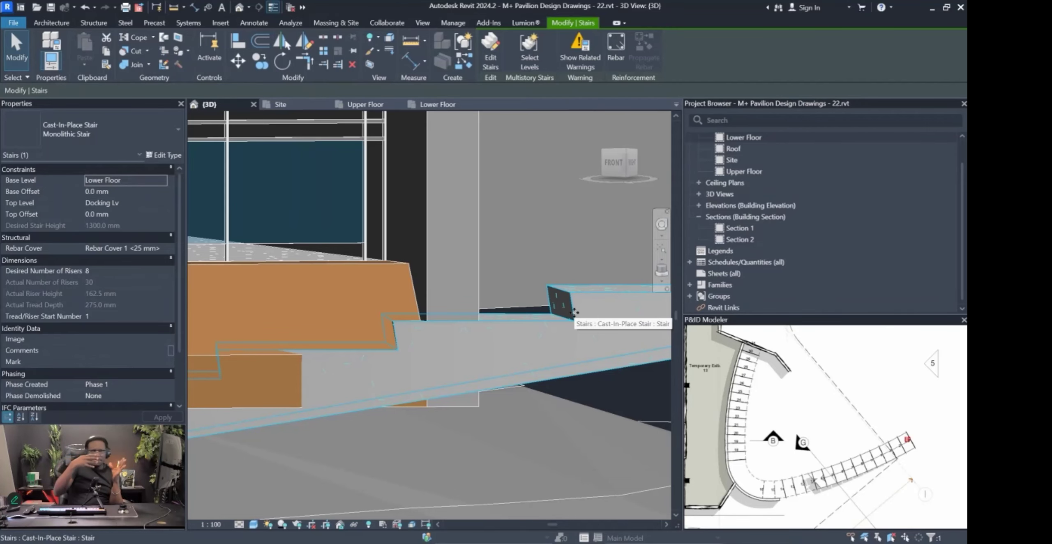
# Reopen the Monolithic Stair type properties and look through the calculation and construction parameters for the nosing setting.
pyautogui.click(159, 156)
pyautogui.click(533, 272)
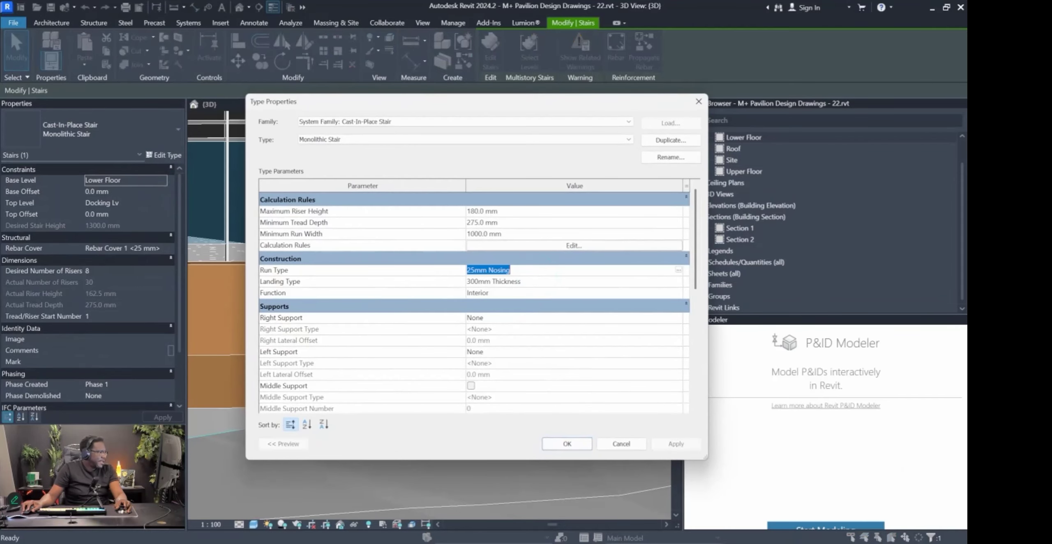
pyautogui.click(532, 273)
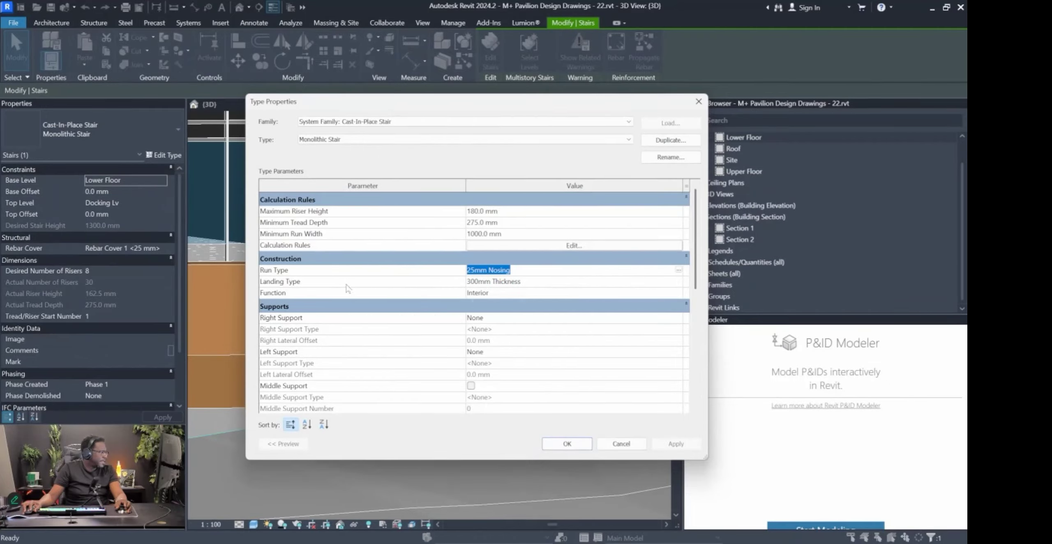
pyautogui.click(423, 281)
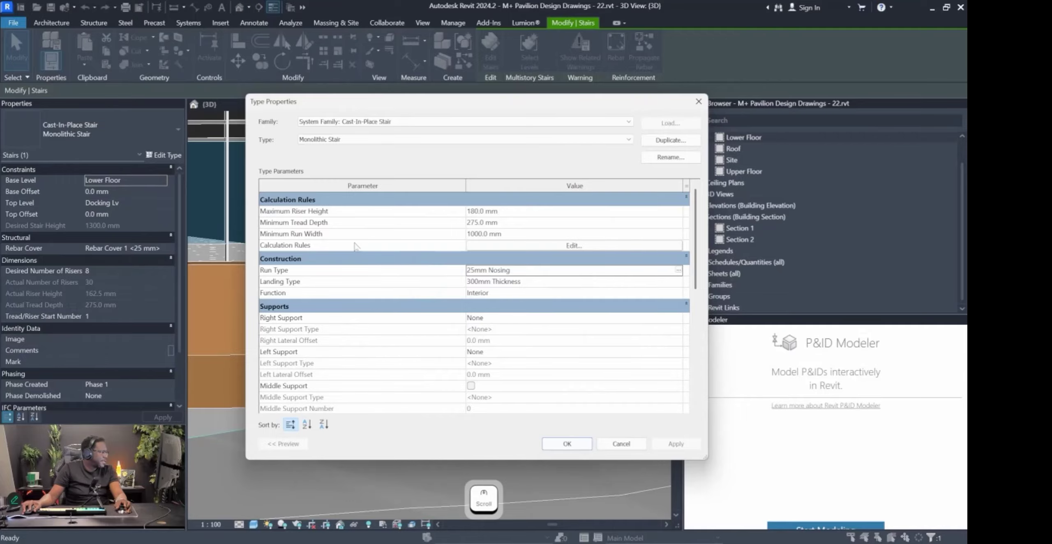
pyautogui.click(381, 274)
pyautogui.click(506, 273)
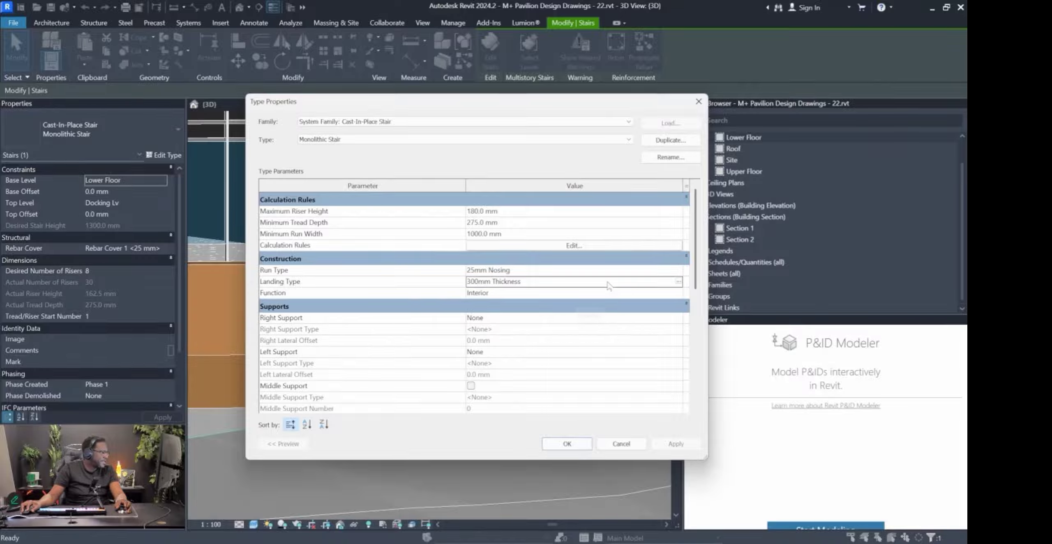
pyautogui.scroll(1, 446, 259)
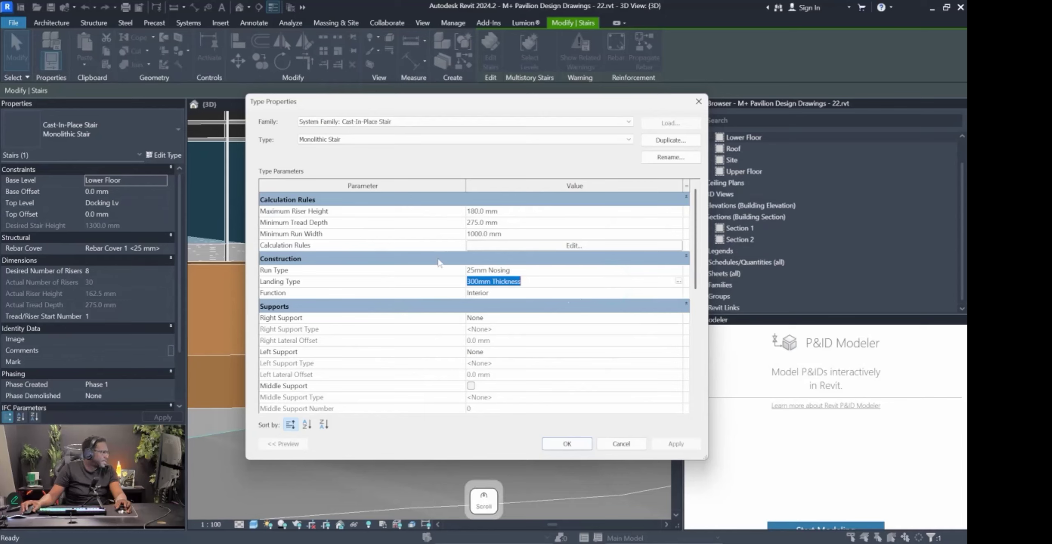
pyautogui.click(394, 245)
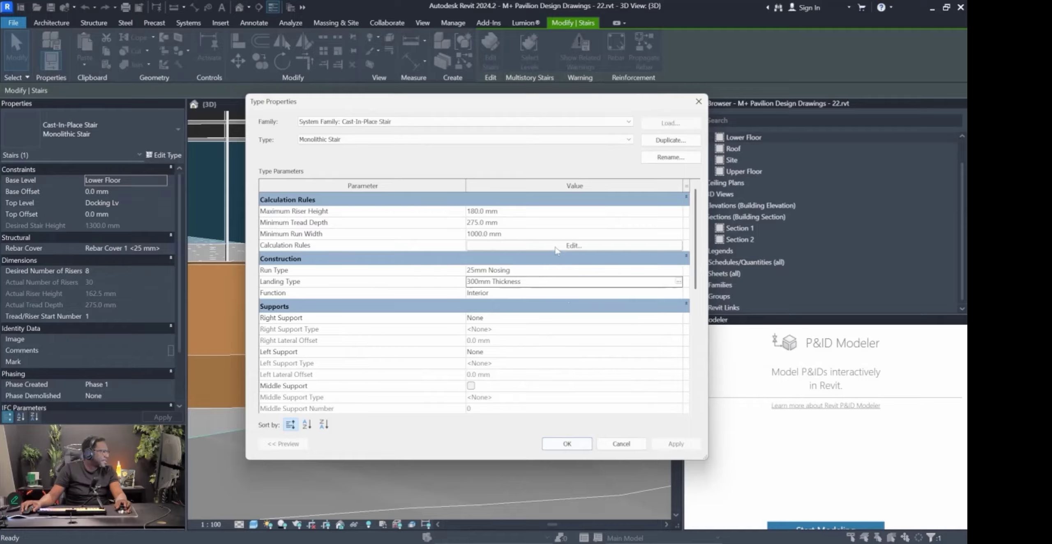
pyautogui.click(535, 270)
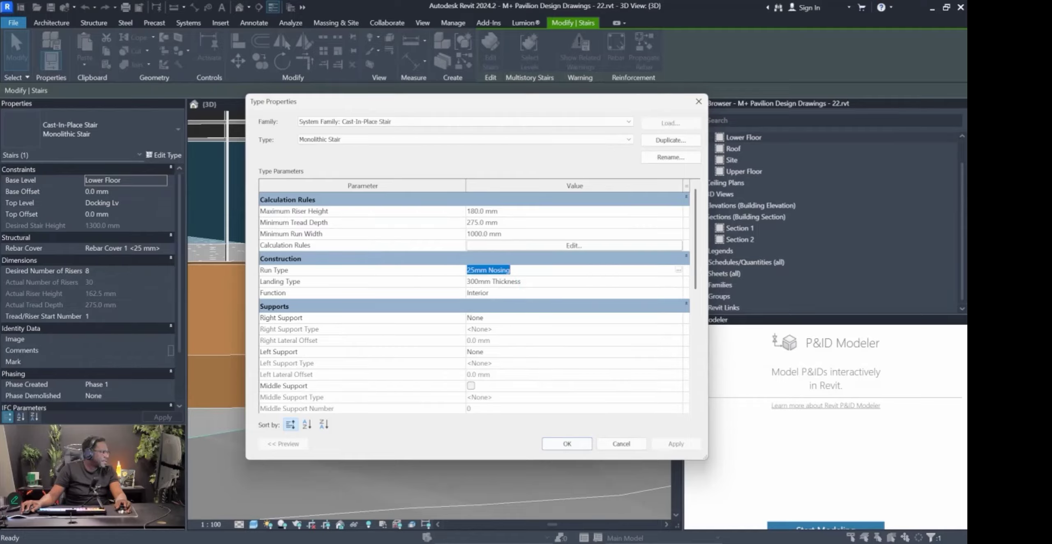
pyautogui.press('Pause')
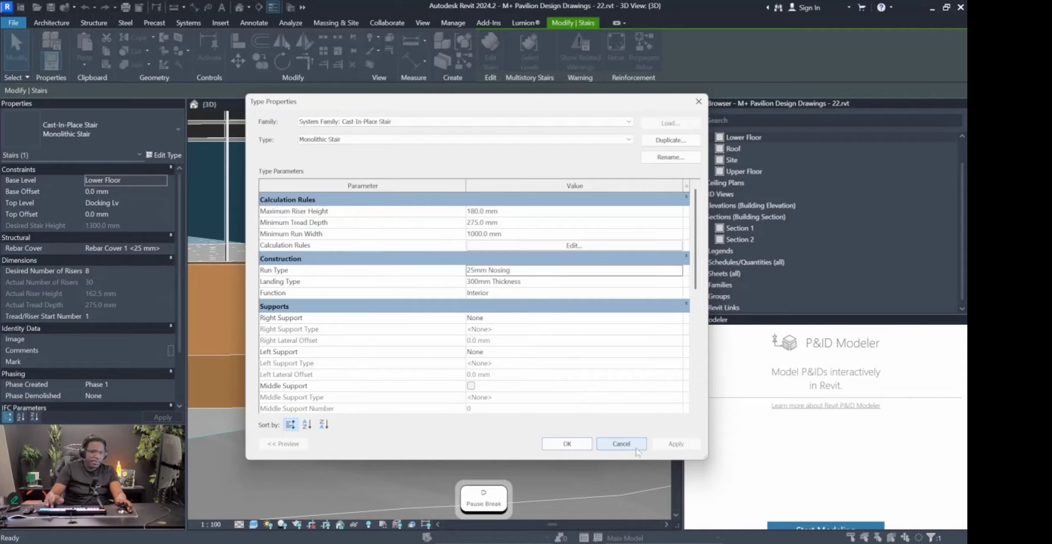
# Set the nosing length to 0 in the Monolithic Stair's 25mm Nosing run type and apply both sets of type properties.
pyautogui.click(551, 272)
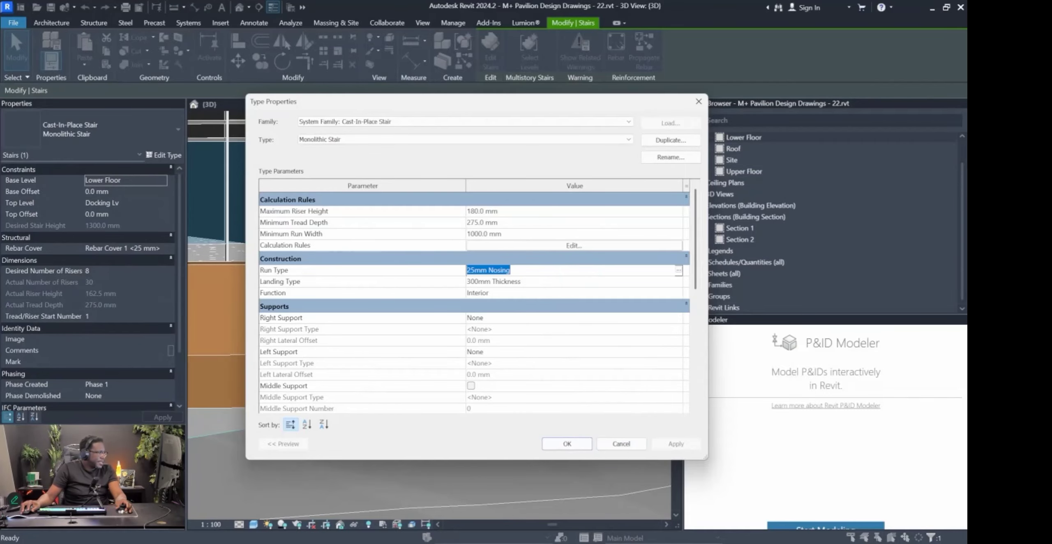
pyautogui.click(678, 271)
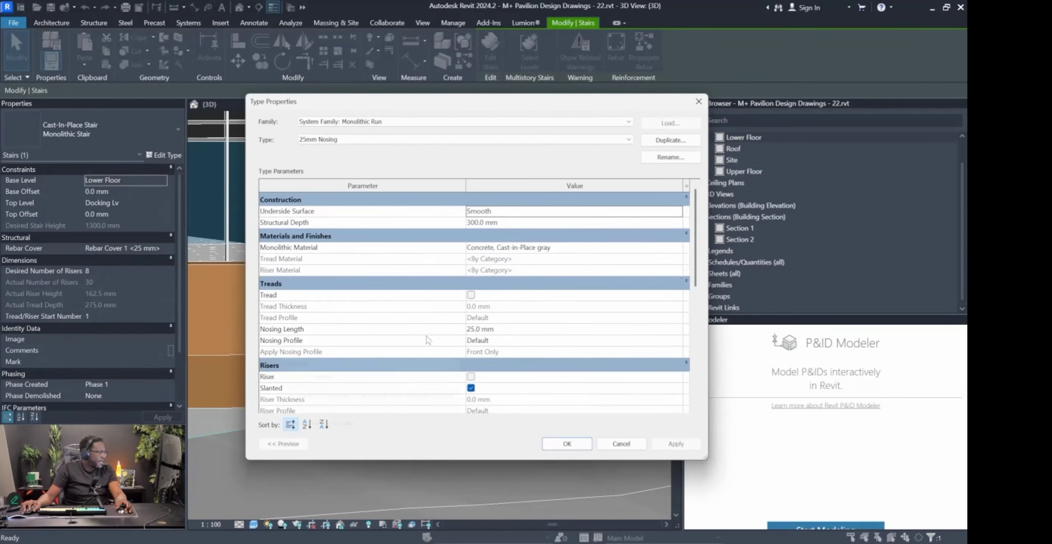
pyautogui.click(522, 330)
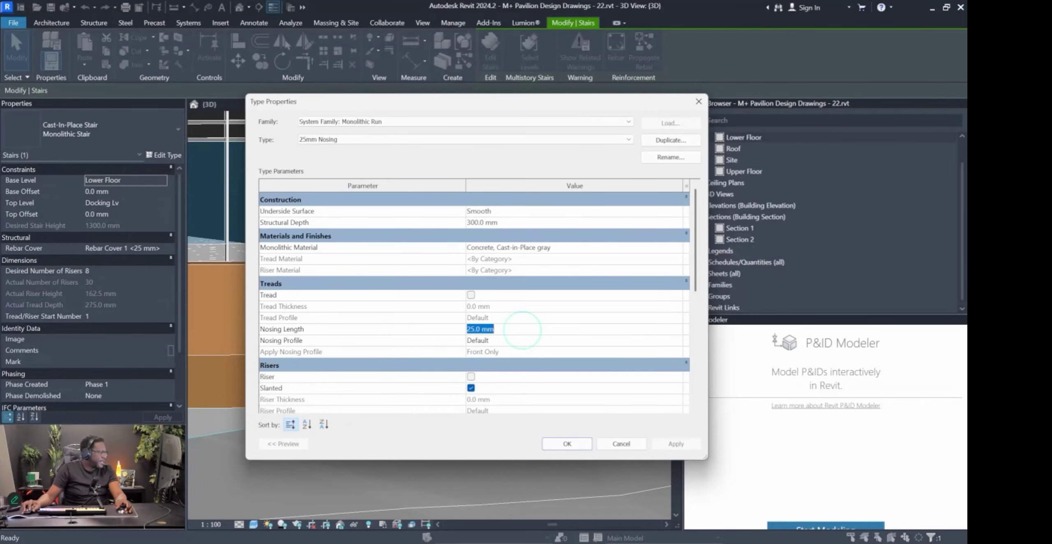
pyautogui.write('0')
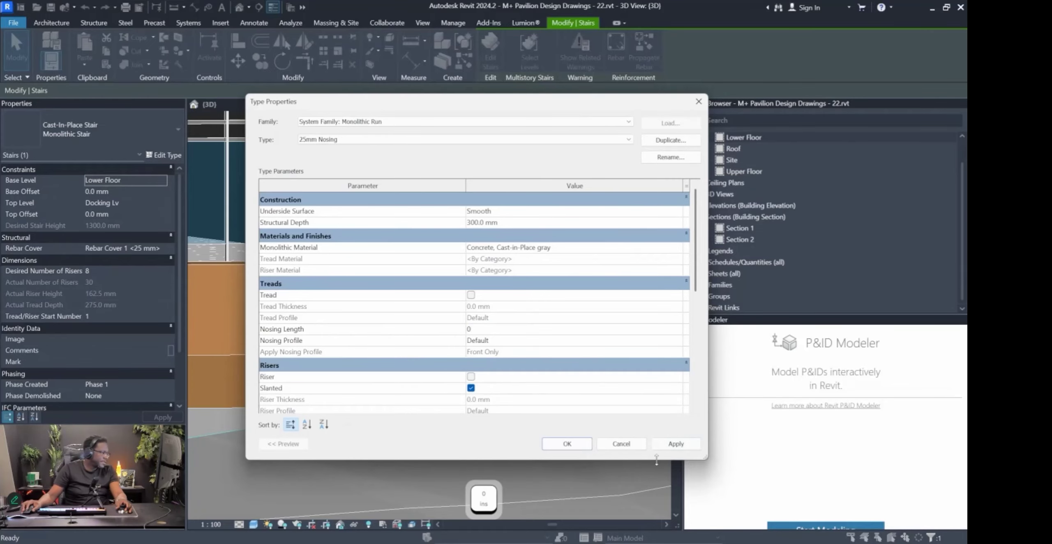
pyautogui.click(572, 447)
pyautogui.click(566, 447)
# Reopen the monolithic stair for editing and flip its direction.
pyautogui.keyDown('shift'); pyautogui.moveTo(519, 328); pyautogui.dragTo(497, 358, button='middle'); pyautogui.keyUp('shift')
pyautogui.scroll(-5, 486, 352)
pyautogui.click(490, 53)
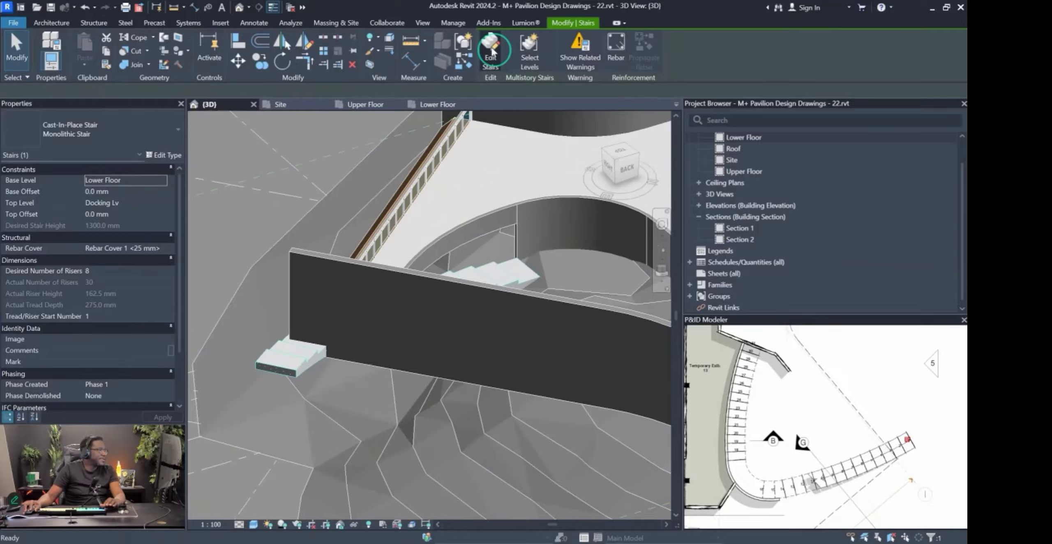
pyautogui.keyDown('shift'); pyautogui.moveTo(500, 171); pyautogui.dragTo(785, 81, button='middle'); pyautogui.keyUp('shift')
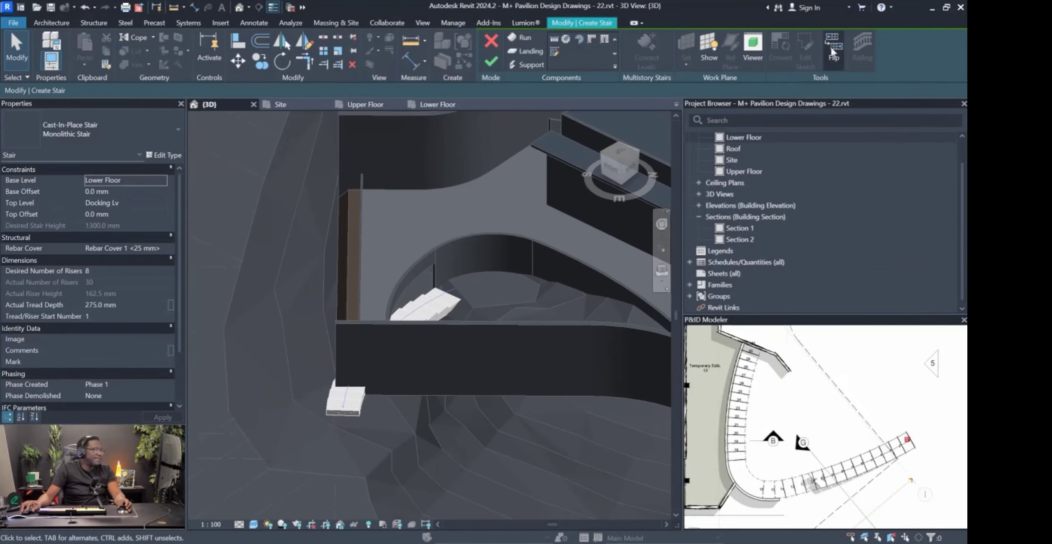
pyautogui.click(834, 51)
pyautogui.keyDown('shift'); pyautogui.moveTo(654, 204); pyautogui.dragTo(630, 211, button='middle'); pyautogui.keyUp('shift')
pyautogui.scroll(3, 631, 211)
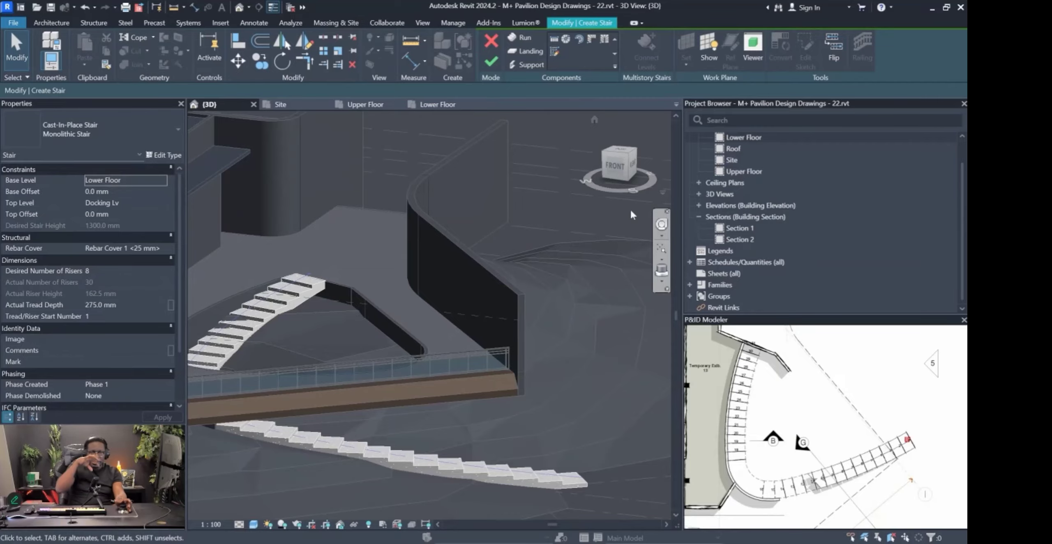
# Check the flipped stair's steps from several angles and finish editing the stair.
pyautogui.keyDown('shift'); pyautogui.moveTo(629, 209); pyautogui.dragTo(608, 213, button='middle'); pyautogui.keyUp('shift')
pyautogui.moveTo(439, 338)
pyautogui.keyDown('shift'); pyautogui.mouseDown(button='middle')
pyautogui.moveTo(516, 296)
pyautogui.moveTo(519, 369)
pyautogui.moveTo(503, 393)
pyautogui.moveTo(381, 388)
pyautogui.moveTo(362, 428)
pyautogui.moveTo(339, 393)
pyautogui.moveTo(396, 367)
pyautogui.moveTo(346, 373)
pyautogui.moveTo(421, 391)
pyautogui.moveTo(469, 339)
pyautogui.moveTo(538, 370)
pyautogui.moveTo(506, 394)
pyautogui.moveTo(504, 375)
pyautogui.moveTo(425, 384)
pyautogui.moveTo(467, 452)
pyautogui.mouseUp(button='middle'); pyautogui.keyUp('shift')
pyautogui.scroll(-1, 517, 296)
pyautogui.scroll(3, 503, 395)
pyautogui.scroll(2, 335, 408)
pyautogui.moveTo(460, 406)
pyautogui.keyDown('shift'); pyautogui.mouseDown(button='middle')
pyautogui.moveTo(560, 397)
pyautogui.moveTo(452, 407)
pyautogui.moveTo(555, 378)
pyautogui.moveTo(406, 403)
pyautogui.moveTo(418, 386)
pyautogui.moveTo(515, 354)
pyautogui.moveTo(420, 356)
pyautogui.moveTo(519, 363)
pyautogui.moveTo(486, 356)
pyautogui.mouseUp(button='middle'); pyautogui.keyUp('shift')
pyautogui.click(491, 61)
# Select the toposolid showing through the curved stair and start modifying its sub-elements.
pyautogui.scroll(-5, 495, 401)
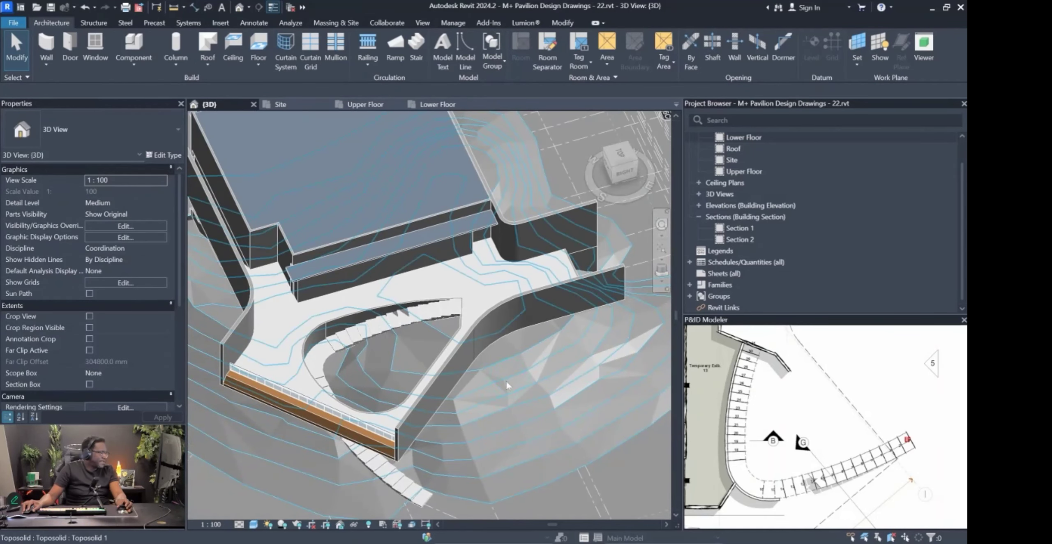
pyautogui.click(500, 397)
pyautogui.keyDown('shift'); pyautogui.moveTo(500, 397); pyautogui.dragTo(454, 326, button='middle'); pyautogui.keyUp('shift')
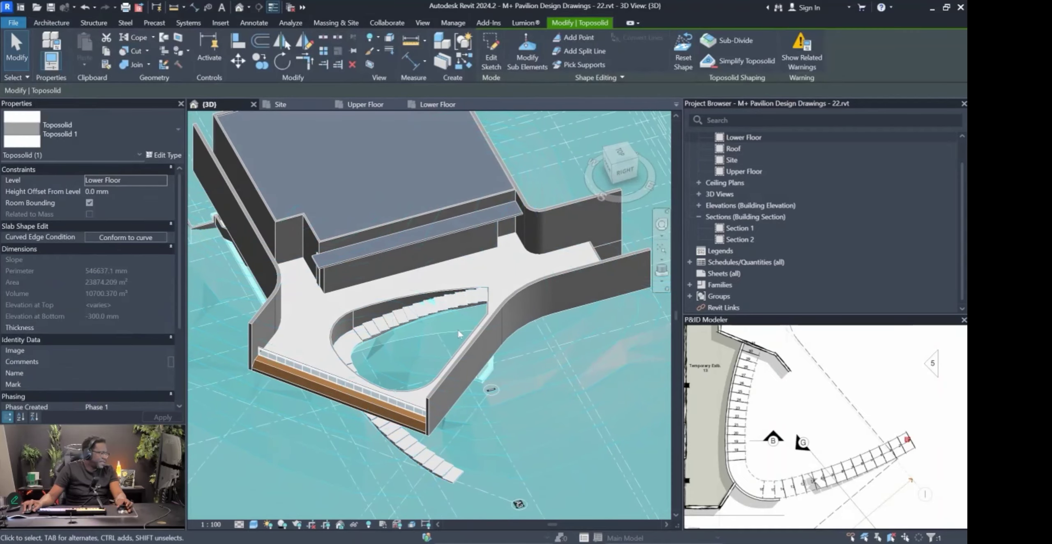
pyautogui.scroll(5, 454, 327)
pyautogui.keyDown('shift'); pyautogui.moveTo(553, 310); pyautogui.dragTo(591, 268, button='middle'); pyautogui.keyUp('shift')
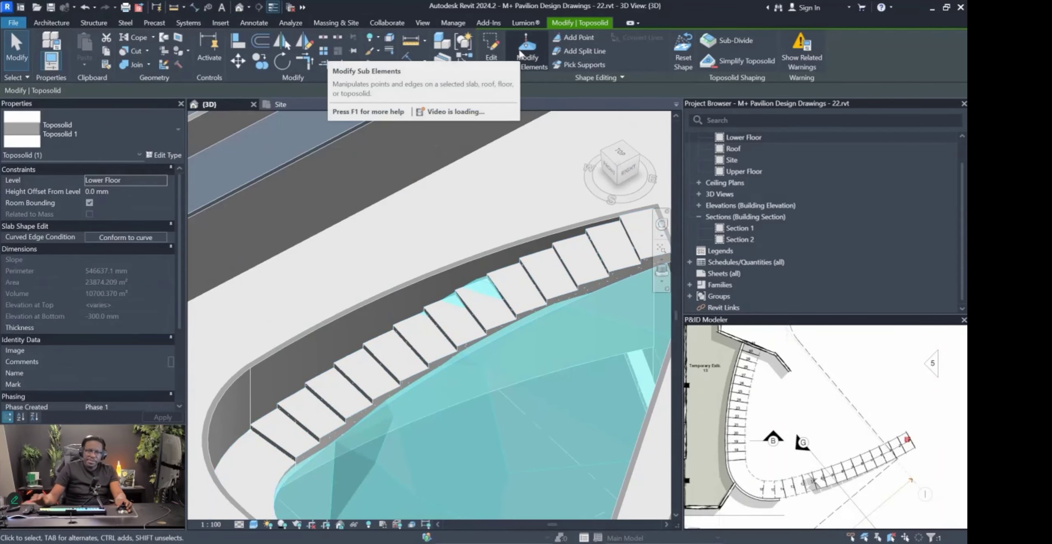
pyautogui.press('Pause')
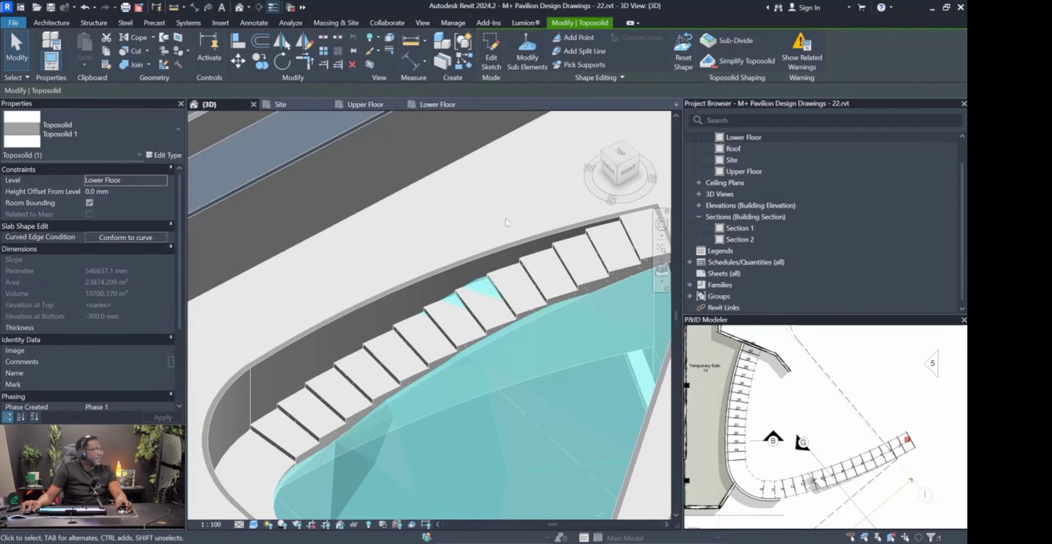
pyautogui.click(527, 58)
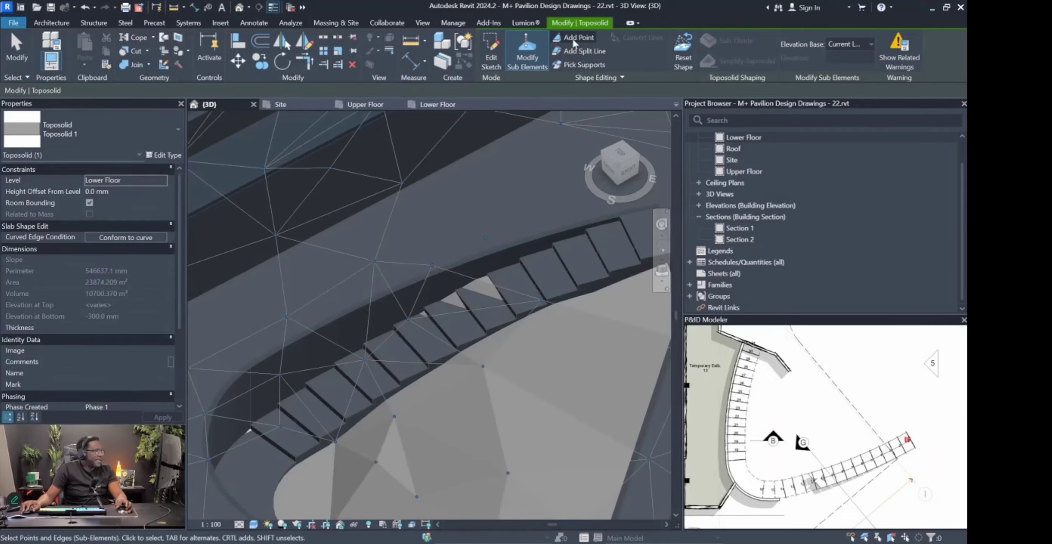
# Try to add toposolid points beside the curved stair, and undo the additions.
pyautogui.click(576, 40)
pyautogui.moveTo(472, 222)
pyautogui.keyDown('shift'); pyautogui.mouseDown(button='middle')
pyautogui.moveTo(538, 242)
pyautogui.moveTo(508, 248)
pyautogui.moveTo(437, 316)
pyautogui.moveTo(389, 271)
pyautogui.moveTo(417, 358)
pyautogui.moveTo(485, 335)
pyautogui.moveTo(453, 348)
pyautogui.mouseUp(button='middle'); pyautogui.keyUp('shift')
pyautogui.keyDown('shift'); pyautogui.moveTo(490, 306); pyautogui.dragTo(490, 304, button='middle'); pyautogui.keyUp('shift')
pyautogui.click(490, 305)
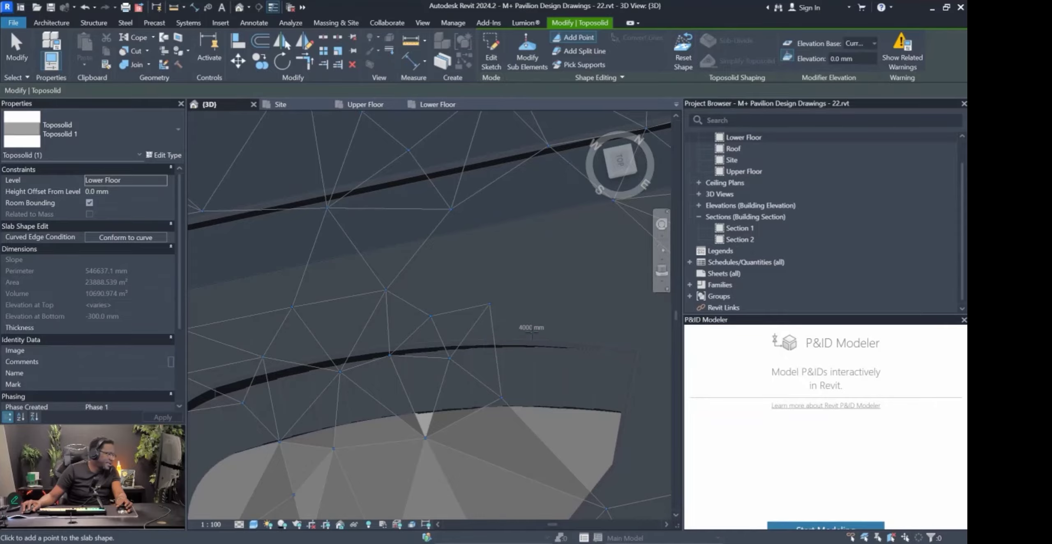
pyautogui.click(534, 330)
pyautogui.keyDown('shift'); pyautogui.moveTo(534, 331); pyautogui.dragTo(603, 328, button='middle'); pyautogui.keyUp('shift')
pyautogui.hotkey('ctrl', 'z')
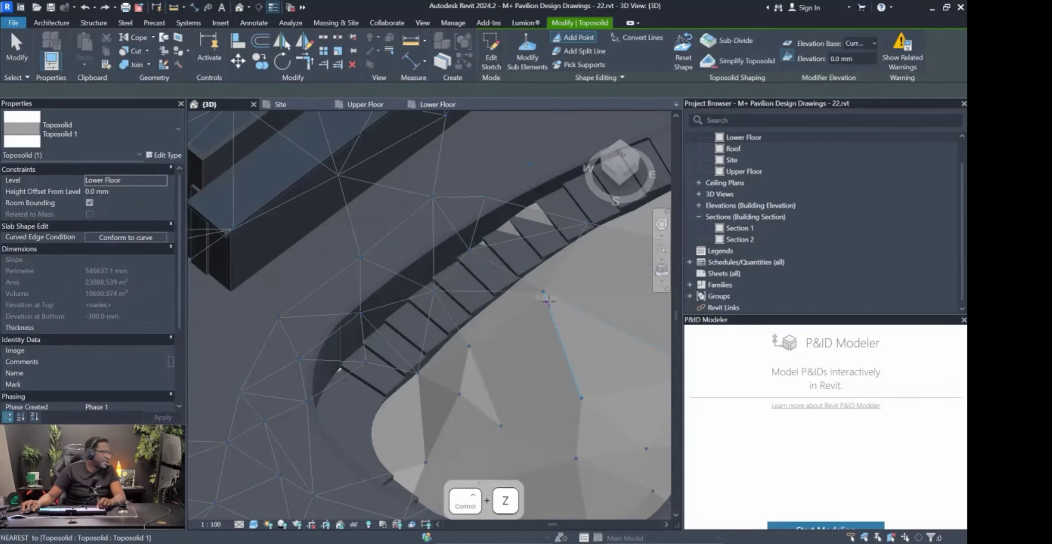
pyautogui.keyDown('shift'); pyautogui.moveTo(460, 321); pyautogui.dragTo(392, 306, button='middle'); pyautogui.keyUp('shift')
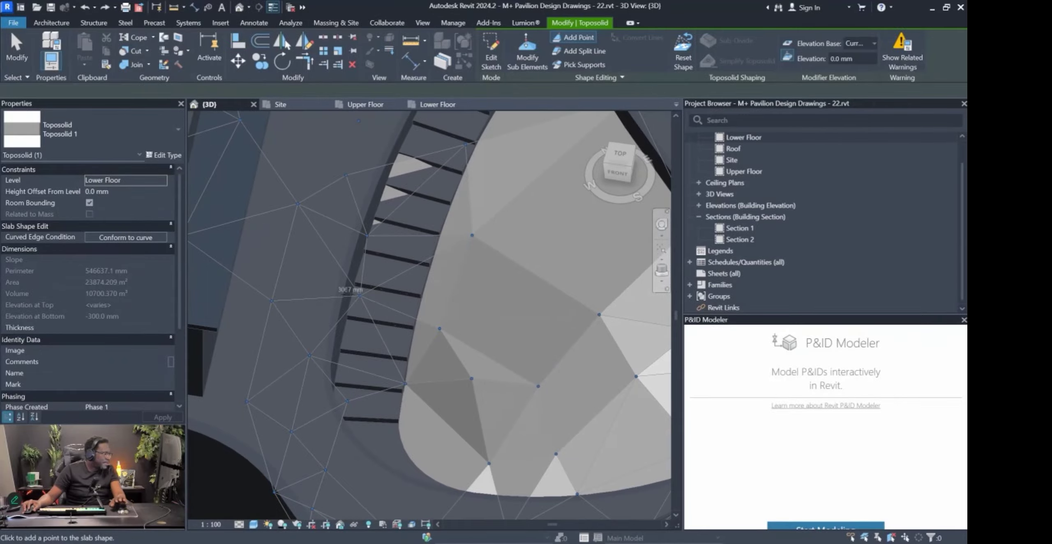
pyautogui.moveTo(386, 250)
pyautogui.keyDown('shift'); pyautogui.mouseDown(button='middle')
pyautogui.moveTo(354, 247)
pyautogui.moveTo(370, 250)
pyautogui.mouseUp(button='middle'); pyautogui.keyUp('shift')
pyautogui.moveTo(414, 193); pyautogui.dragTo(418, 222, button='middle')
pyautogui.press('Escape')
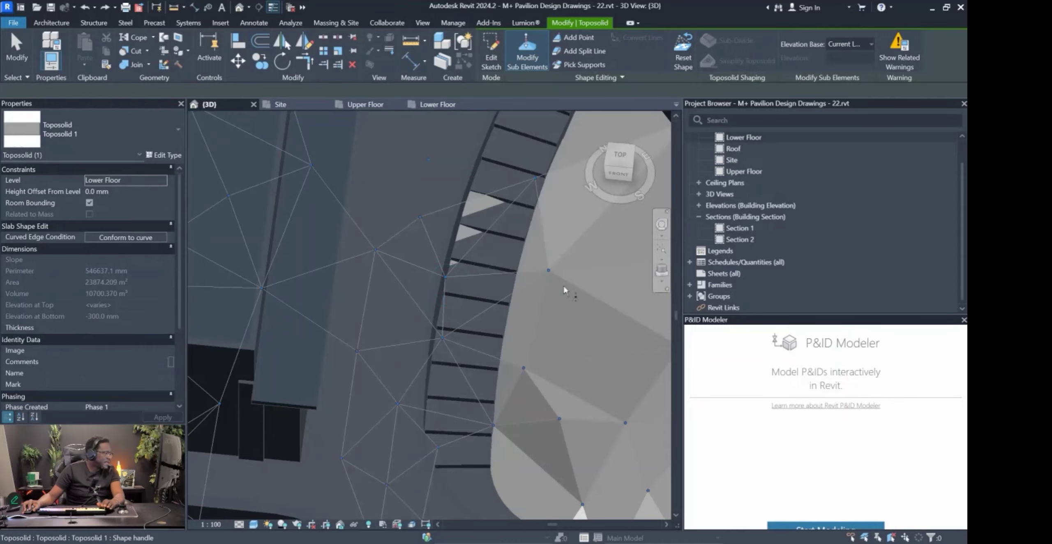
# Check the toposolid point just inside the curved stair and switch the 3D view to Wireframe.
pyautogui.click(549, 274)
pyautogui.moveTo(549, 275)
pyautogui.keyDown('shift'); pyautogui.mouseDown(button='middle')
pyautogui.moveTo(531, 277)
pyautogui.moveTo(526, 329)
pyautogui.moveTo(511, 341)
pyautogui.mouseUp(button='middle'); pyautogui.keyUp('shift')
pyautogui.scroll(2, 486, 300)
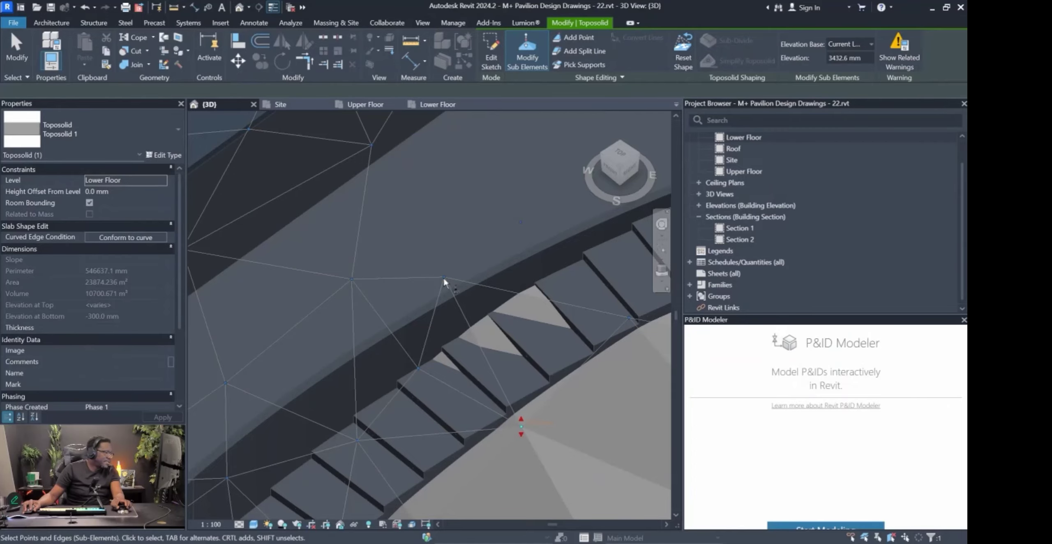
pyautogui.press('Escape')
pyautogui.keyDown('shift'); pyautogui.moveTo(444, 280); pyautogui.dragTo(532, 212, button='middle'); pyautogui.keyUp('shift')
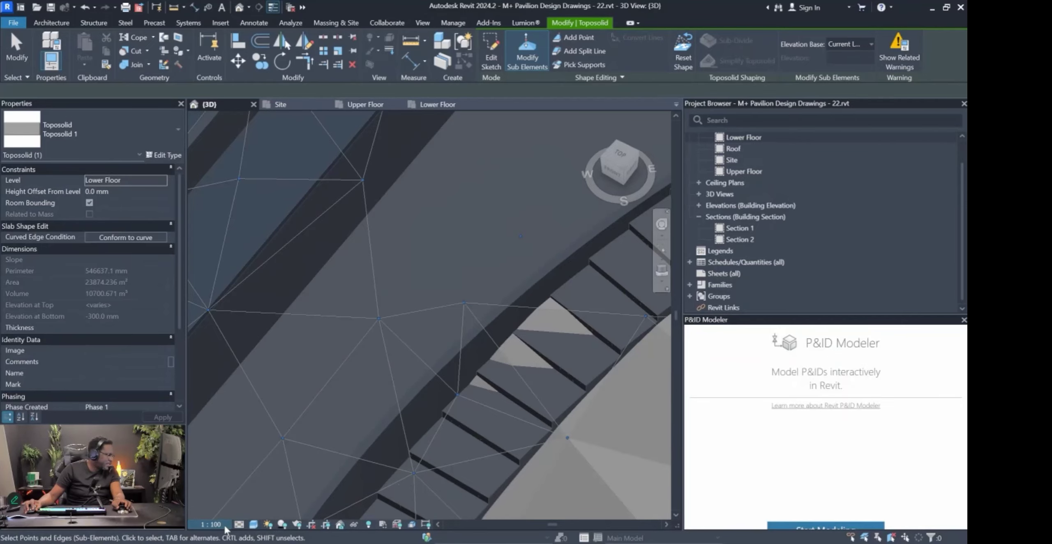
pyautogui.click(253, 524)
pyautogui.click(283, 452)
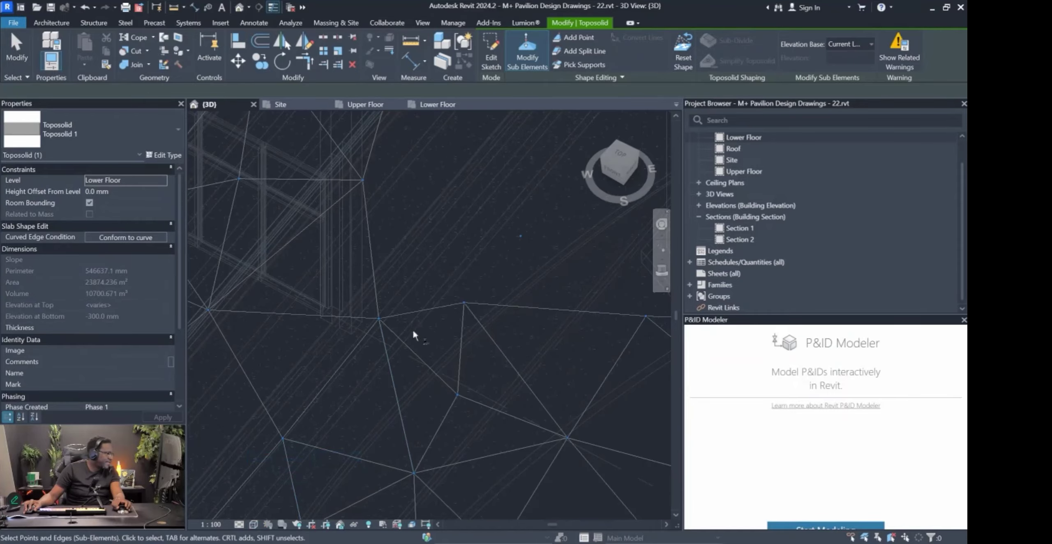
# Raise the 4000 mm toposolid point near the stair's outer edge to about 4222 mm.
pyautogui.keyDown('shift'); pyautogui.moveTo(489, 313); pyautogui.dragTo(484, 312, button='middle'); pyautogui.keyUp('shift')
pyautogui.click(457, 303)
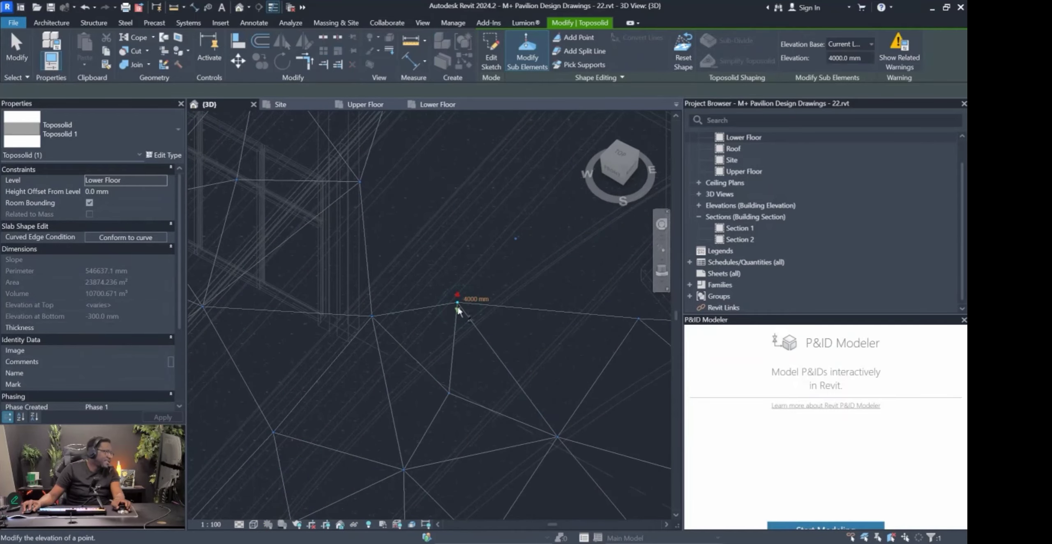
pyautogui.moveTo(458, 307); pyautogui.dragTo(498, 285)
pyautogui.keyDown('shift'); pyautogui.moveTo(499, 285); pyautogui.dragTo(496, 312, button='middle'); pyautogui.keyUp('shift')
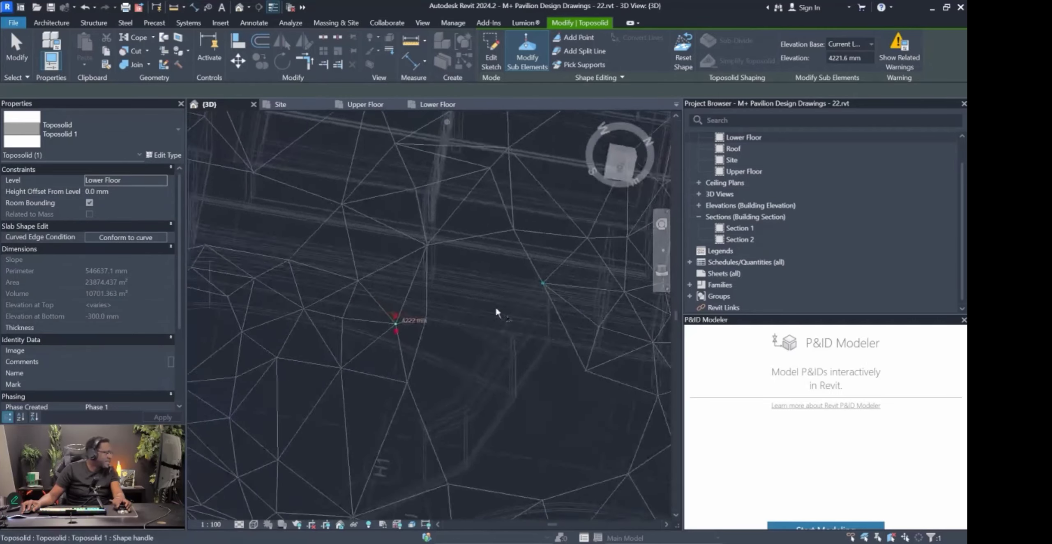
# Show the model from the top, frame the stair area and set the visual style to Hidden Line.
pyautogui.click(619, 159)
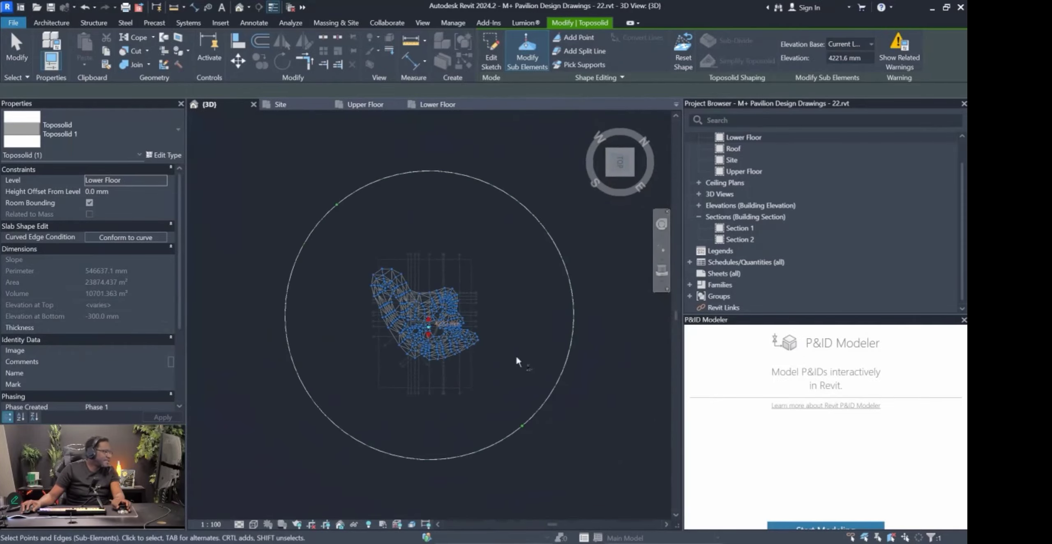
pyautogui.scroll(10, 439, 331)
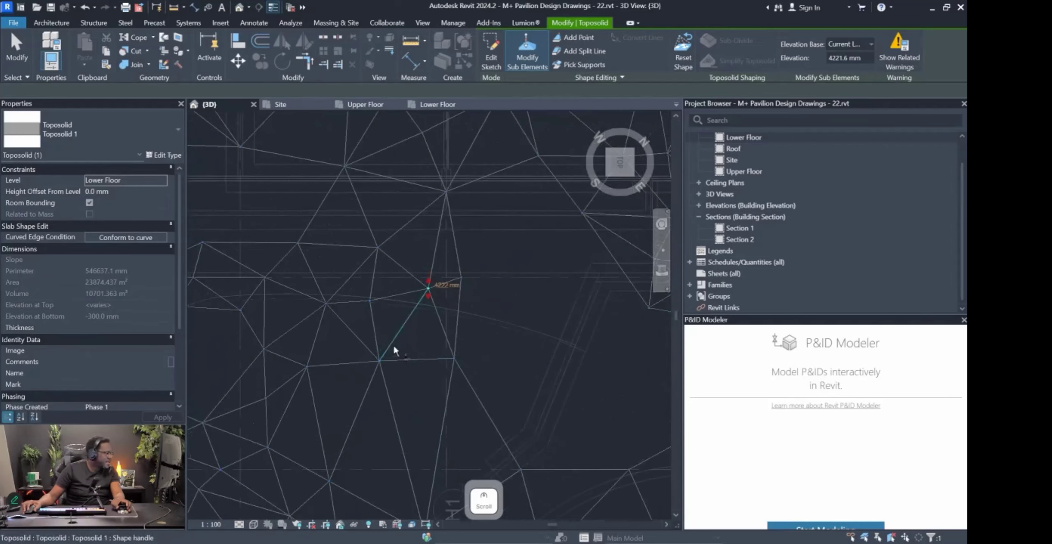
pyautogui.scroll(-3, 530, 311)
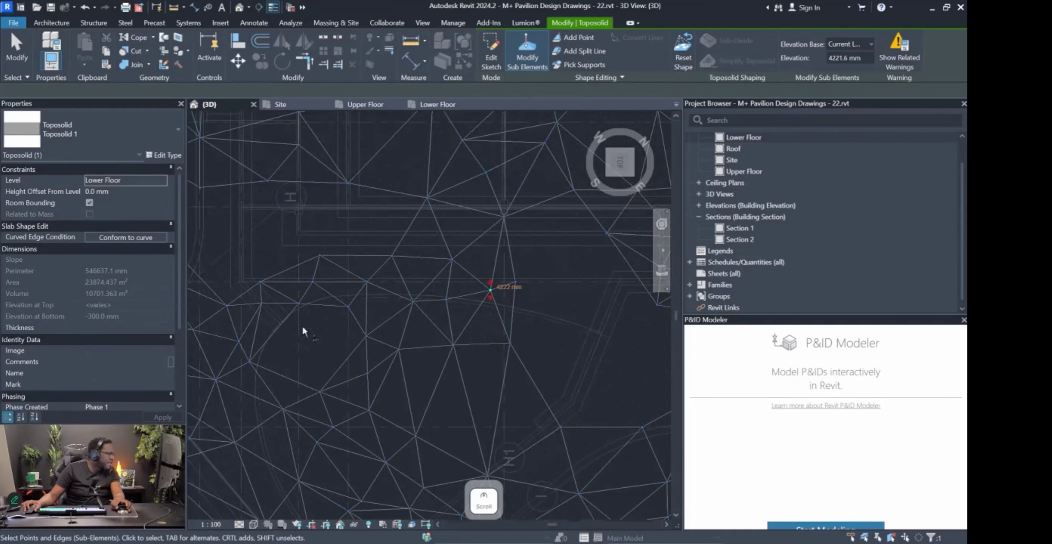
pyautogui.scroll(-3, 396, 314)
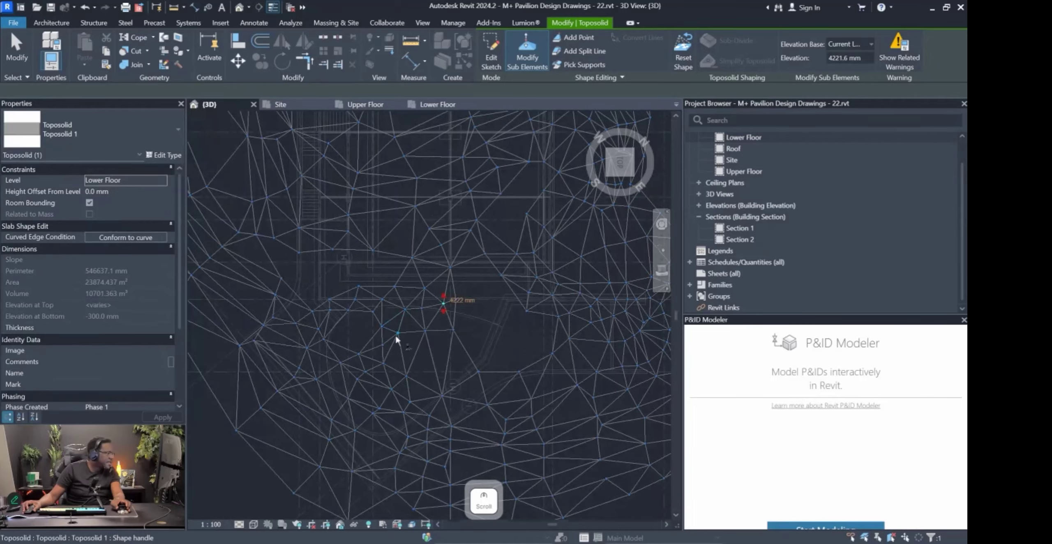
pyautogui.scroll(2, 321, 431)
pyautogui.click(253, 524)
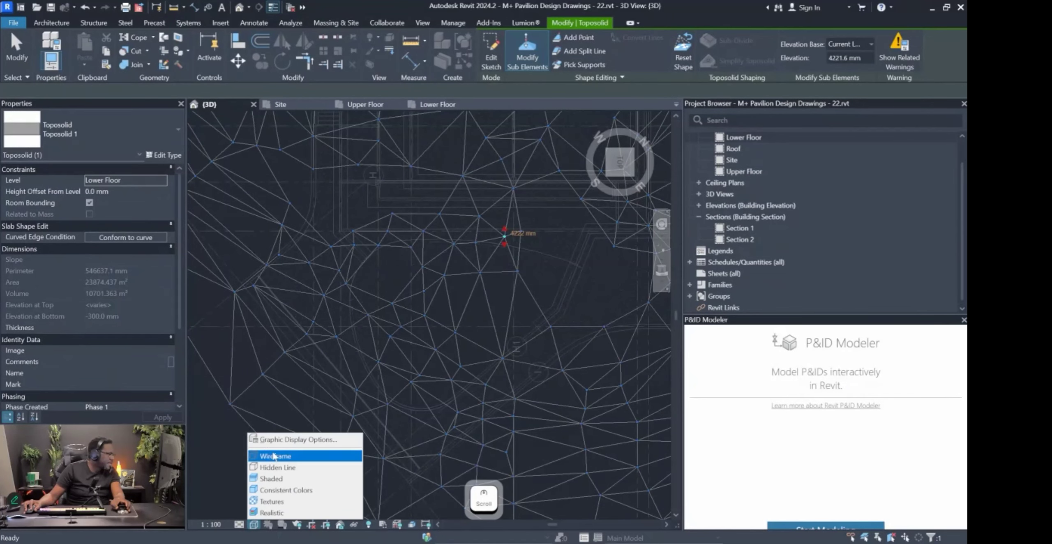
pyautogui.click(278, 478)
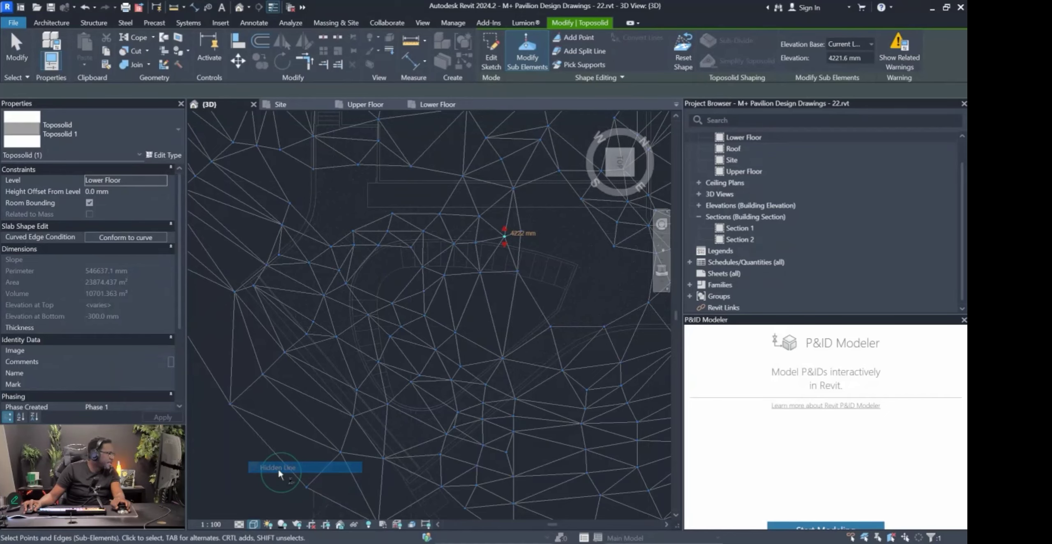
# Deselect the raised point and move the 3500 mm toposolid point off the stair, just beyond its outer edge.
pyautogui.scroll(3, 486, 214)
pyautogui.scroll(2, 536, 266)
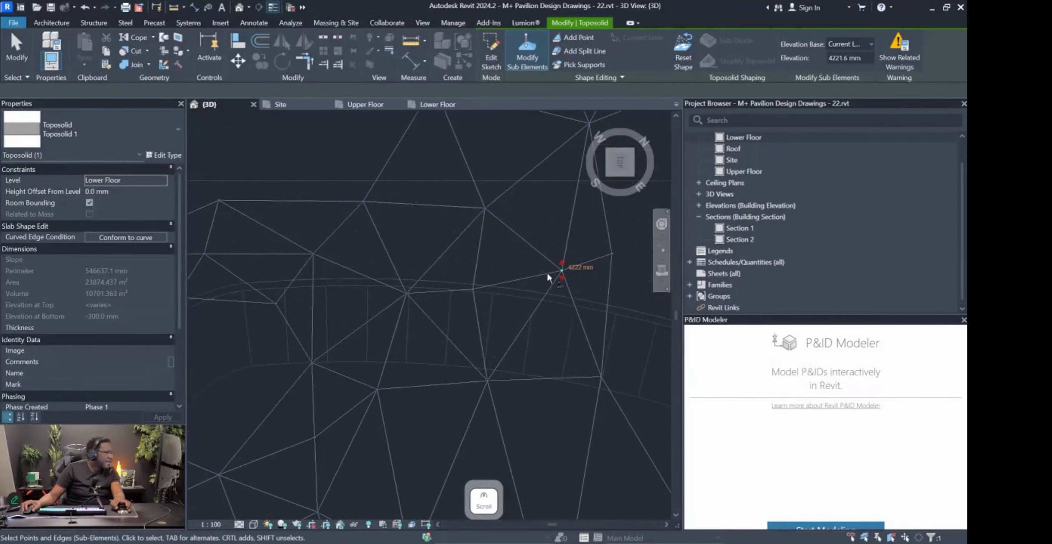
pyautogui.click(571, 268)
pyautogui.press('Escape')
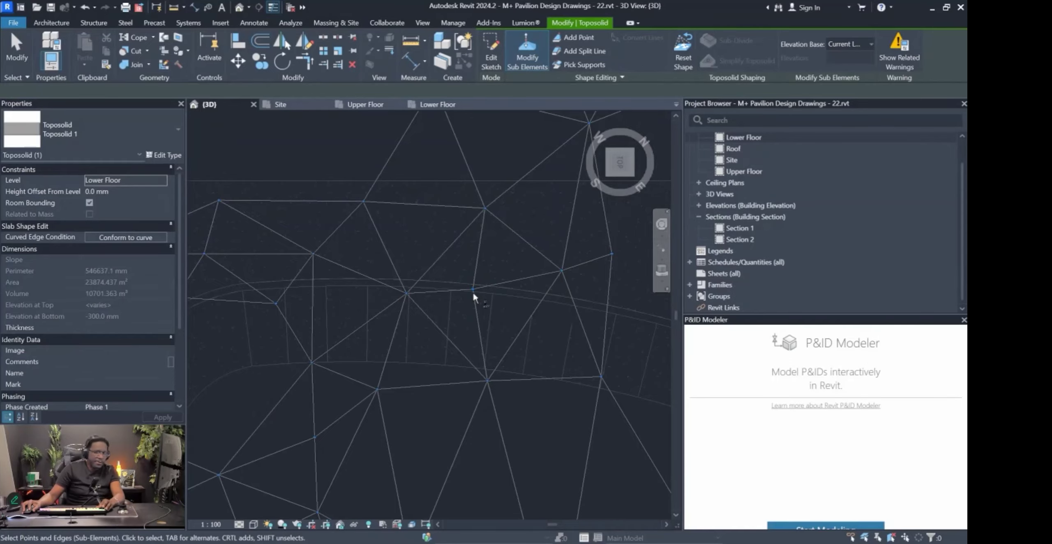
pyautogui.press('Tab')
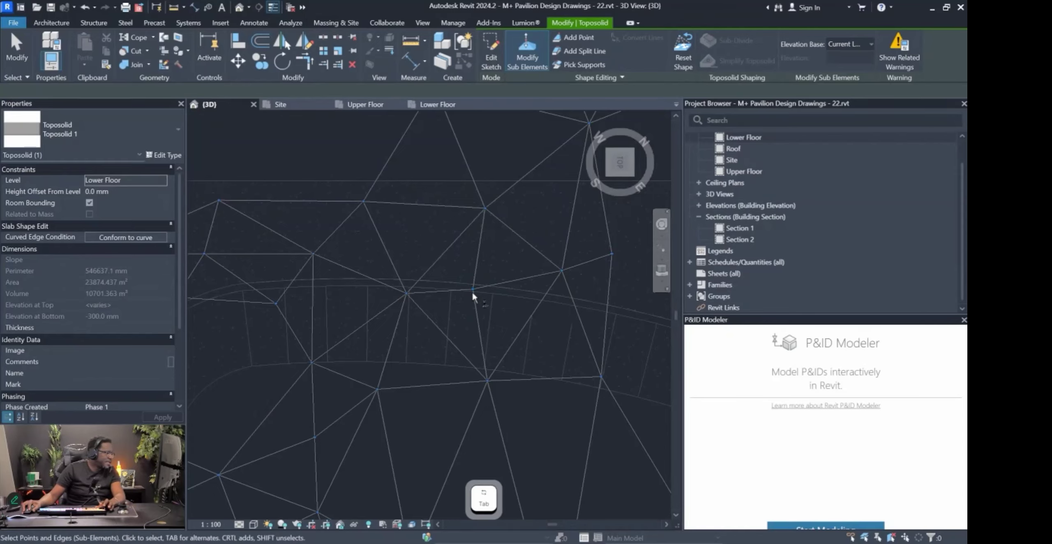
pyautogui.moveTo(473, 291); pyautogui.dragTo(475, 292)
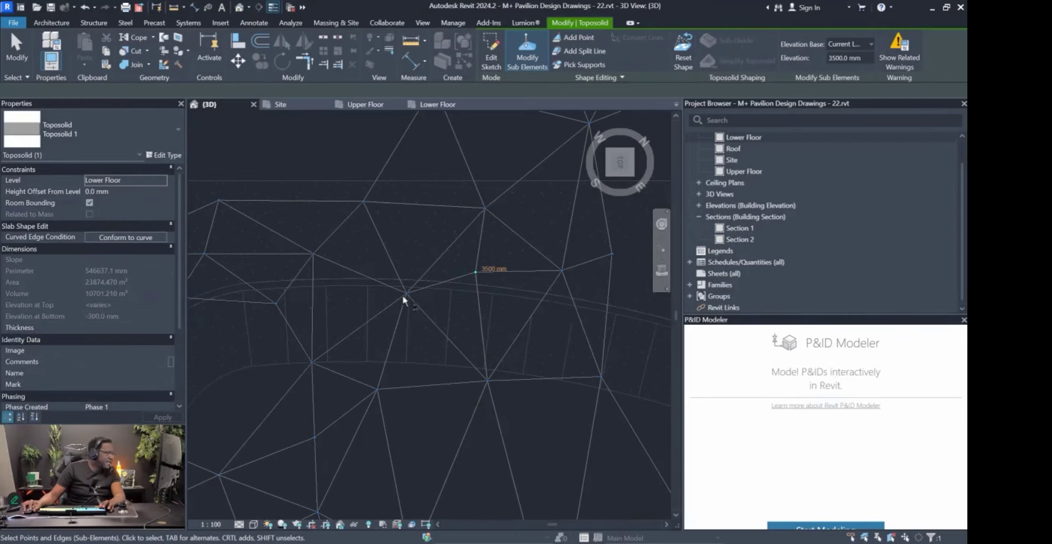
# Try to move the 3000 mm toposolid point lying on the stair's outer edge.
pyautogui.press('Tab')
pyautogui.click(405, 294)
pyautogui.moveTo(407, 297); pyautogui.dragTo(355, 303)
pyautogui.click(407, 296)
pyautogui.click(408, 297)
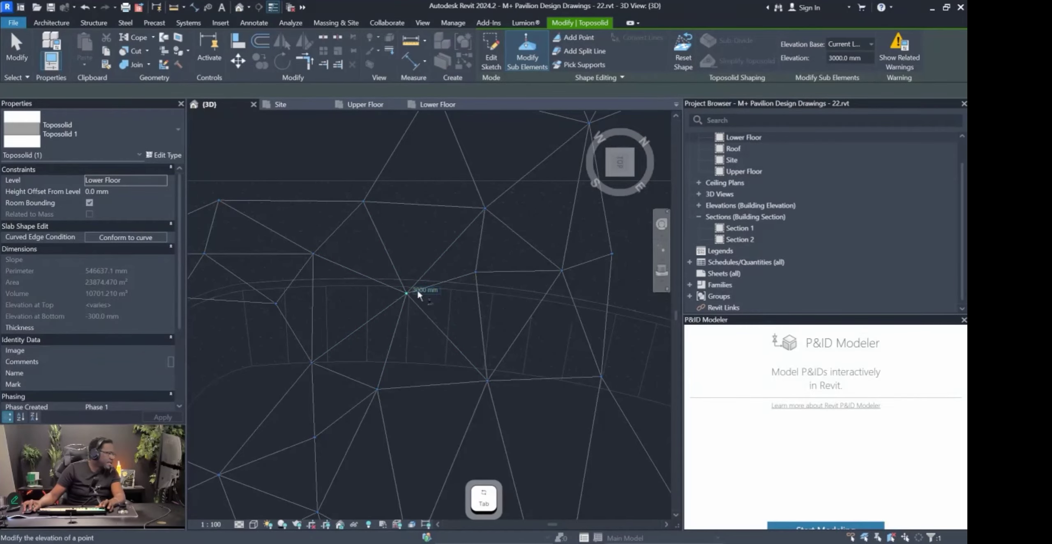
# Move the 2500 mm and 3000 mm toposolid points near the stair's inner edge closer to that edge.
pyautogui.moveTo(311, 363); pyautogui.dragTo(310, 373)
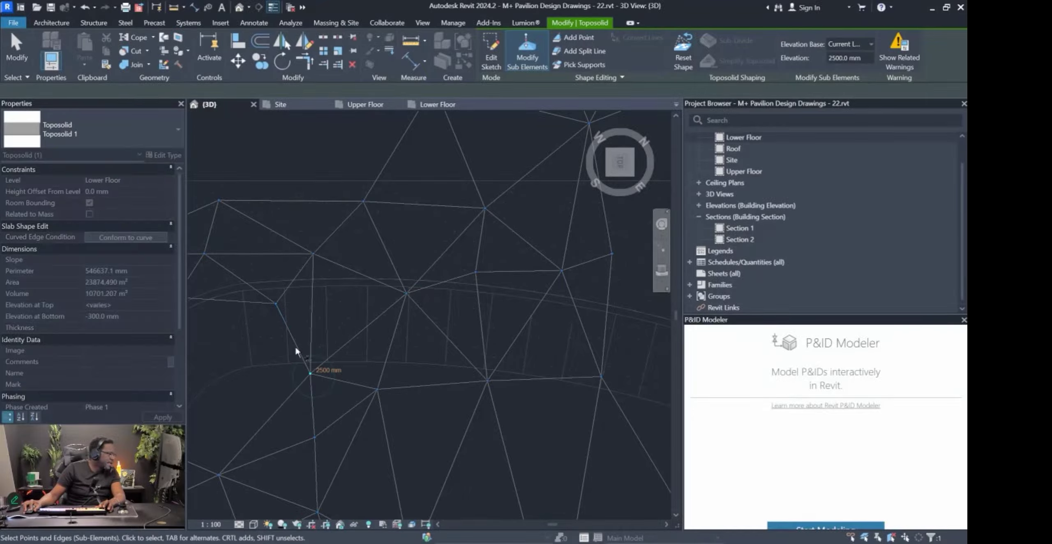
pyautogui.press('Tab')
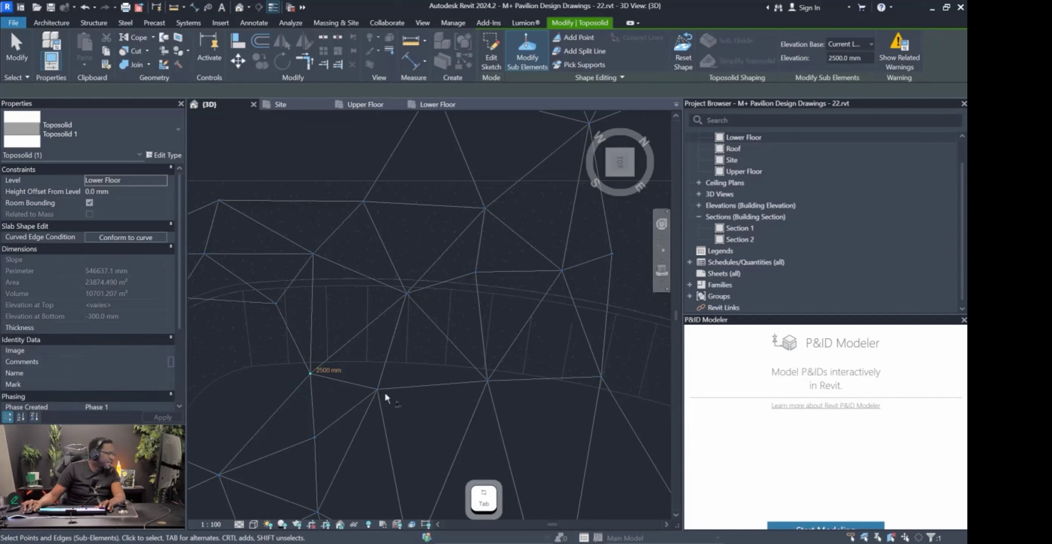
pyautogui.moveTo(378, 387); pyautogui.dragTo(397, 372)
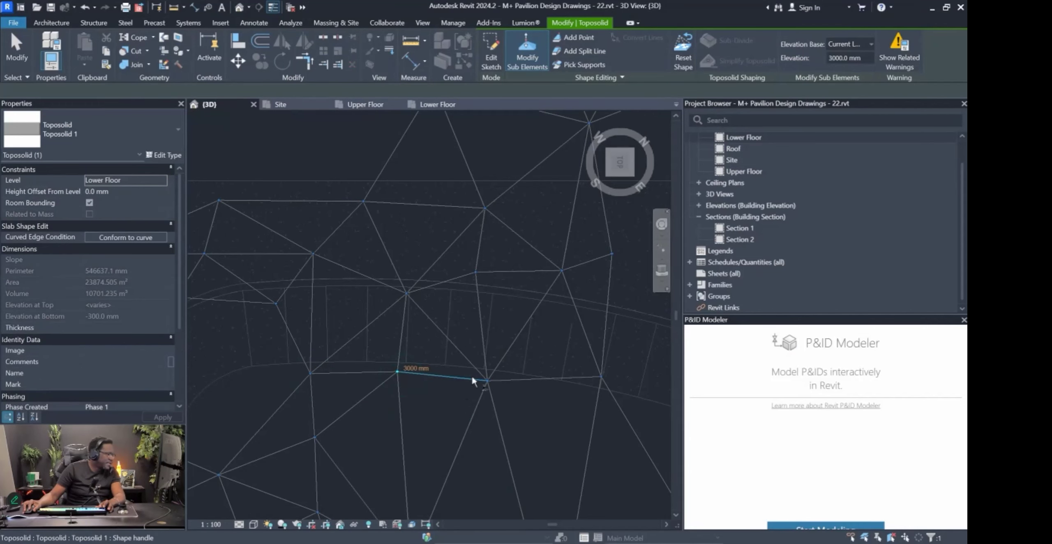
pyautogui.press('Escape')
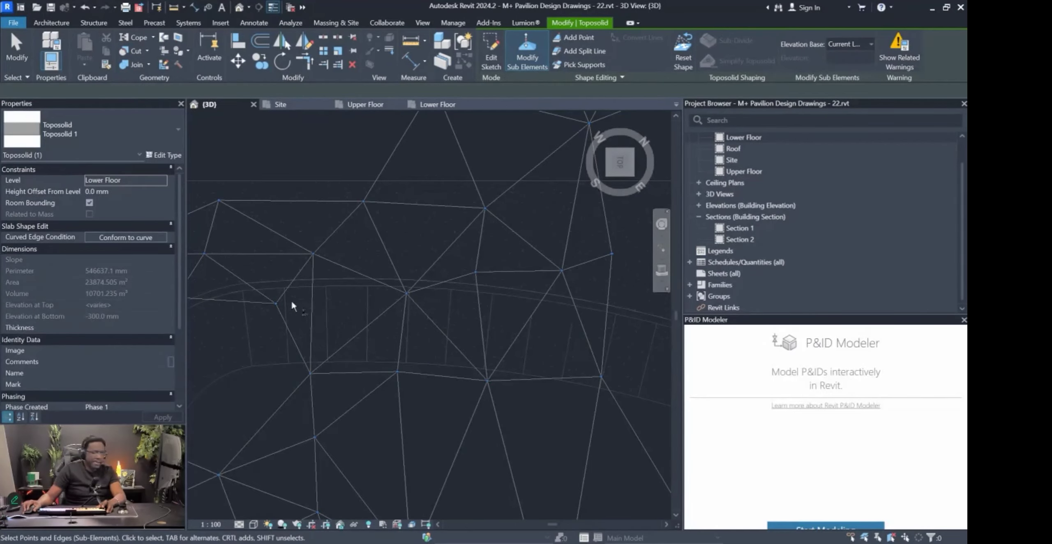
# Switch the view to Wireframe and move the 3000 mm toposolid point beyond the stair's outer edge.
pyautogui.click(253, 524)
pyautogui.click(266, 456)
pyautogui.click(406, 294)
pyautogui.moveTo(406, 294); pyautogui.dragTo(404, 272)
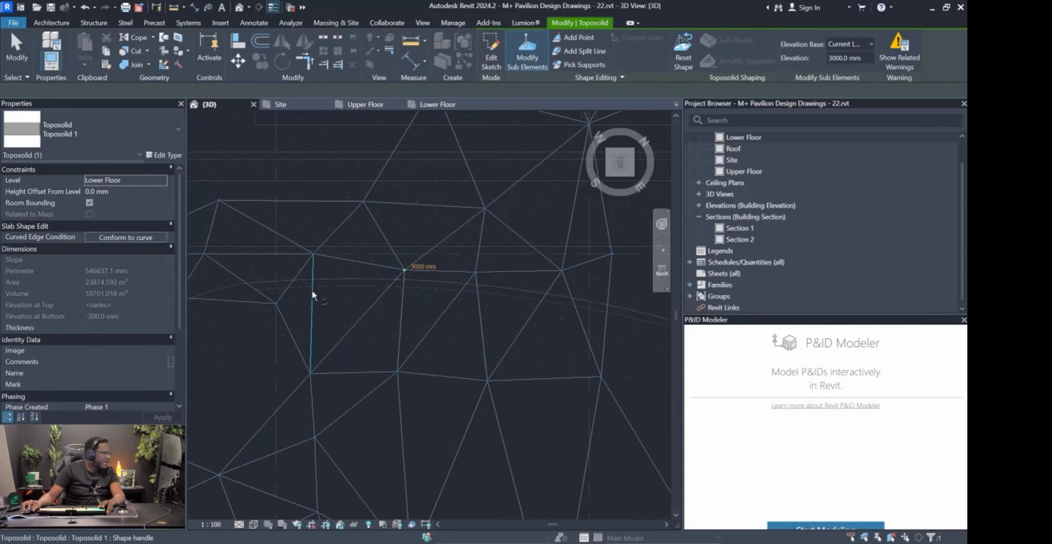
# Reposition the toposolid points farther along the stair, beyond the ones already moved.
pyautogui.scroll(-2, 383, 285)
pyautogui.scroll(2, 493, 283)
pyautogui.moveTo(486, 267); pyautogui.dragTo(504, 292)
pyautogui.moveTo(553, 244); pyautogui.dragTo(594, 305)
pyautogui.moveTo(539, 407); pyautogui.dragTo(544, 438)
# Move the toposolid point within the stair's width, near the 2500 mm inner-edge point, out to the stair's outer edge.
pyautogui.scroll(-3, 550, 411)
pyautogui.scroll(2, 448, 384)
pyautogui.click(455, 364)
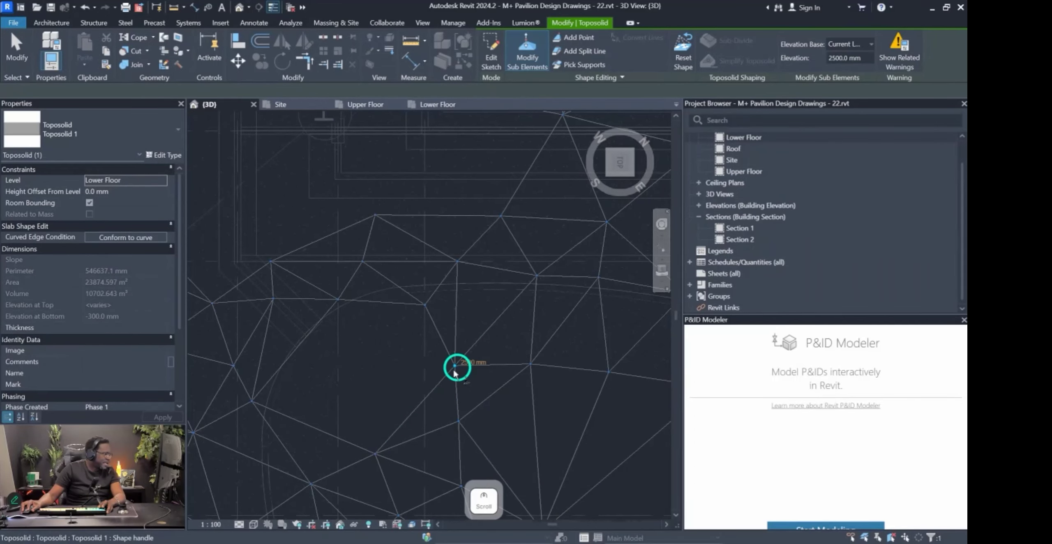
pyautogui.moveTo(425, 306); pyautogui.dragTo(398, 277)
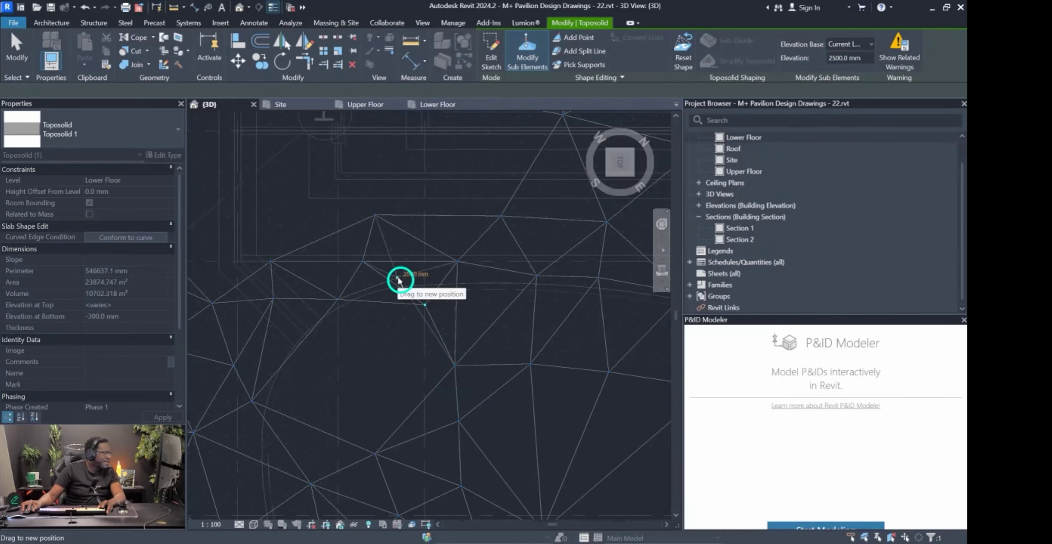
# Move the 2500 mm toposolid point just outside the curved stair's outer edge and reposition the 2000 mm point inside the curve.
pyautogui.moveTo(338, 300); pyautogui.dragTo(306, 310)
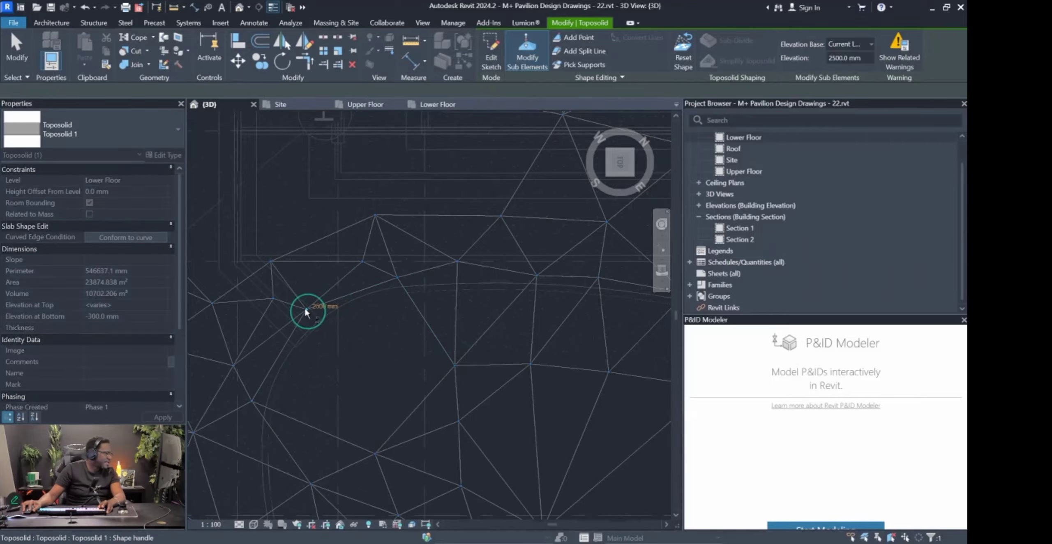
pyautogui.scroll(-4, 362, 267)
pyautogui.scroll(3, 345, 373)
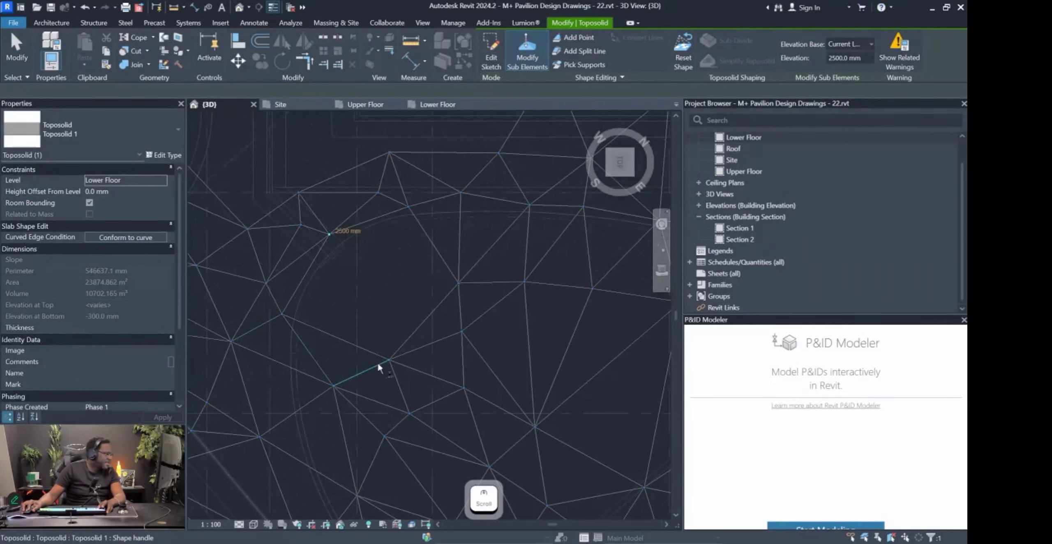
pyautogui.moveTo(389, 360); pyautogui.dragTo(366, 400)
pyautogui.scroll(2, 395, 319)
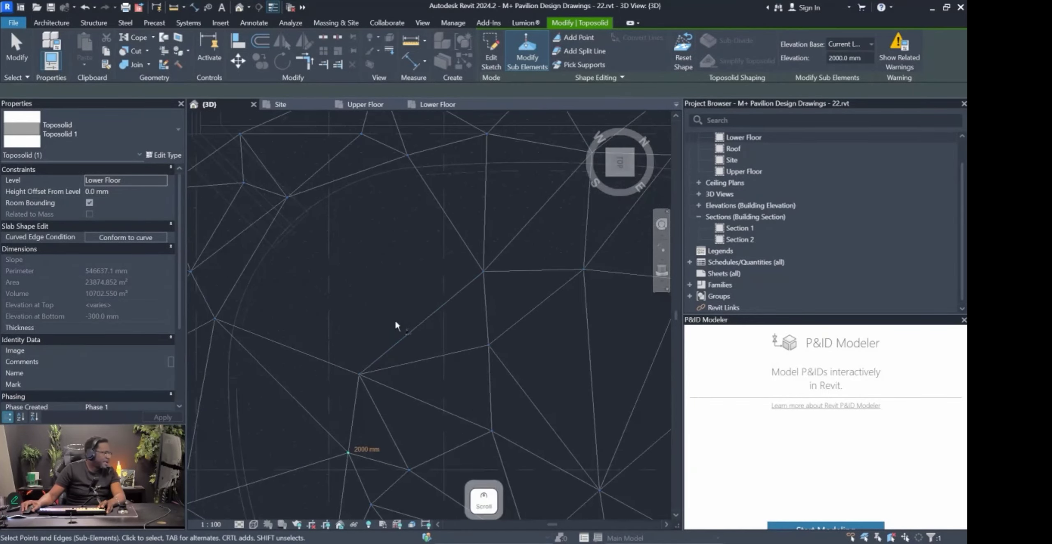
# Add a toposolid point at an absolute elevation of 2500 mm inside the curve of the stair.
pyautogui.click(483, 272)
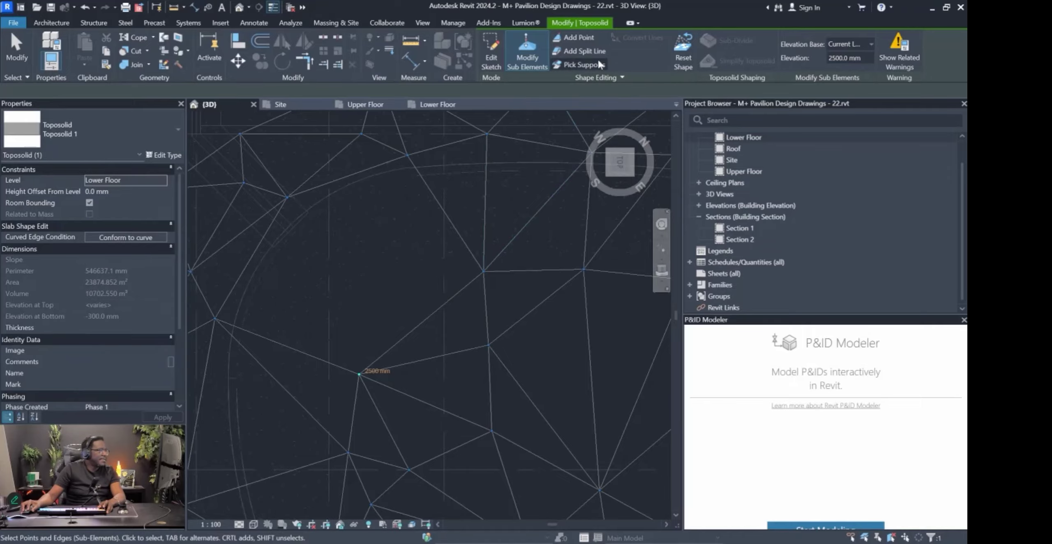
pyautogui.click(563, 37)
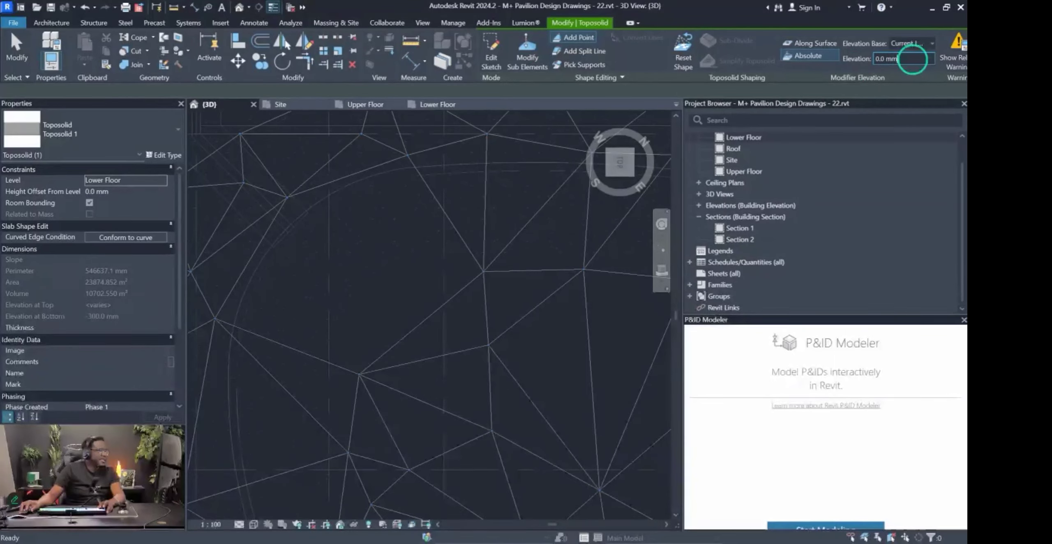
pyautogui.write('2500')
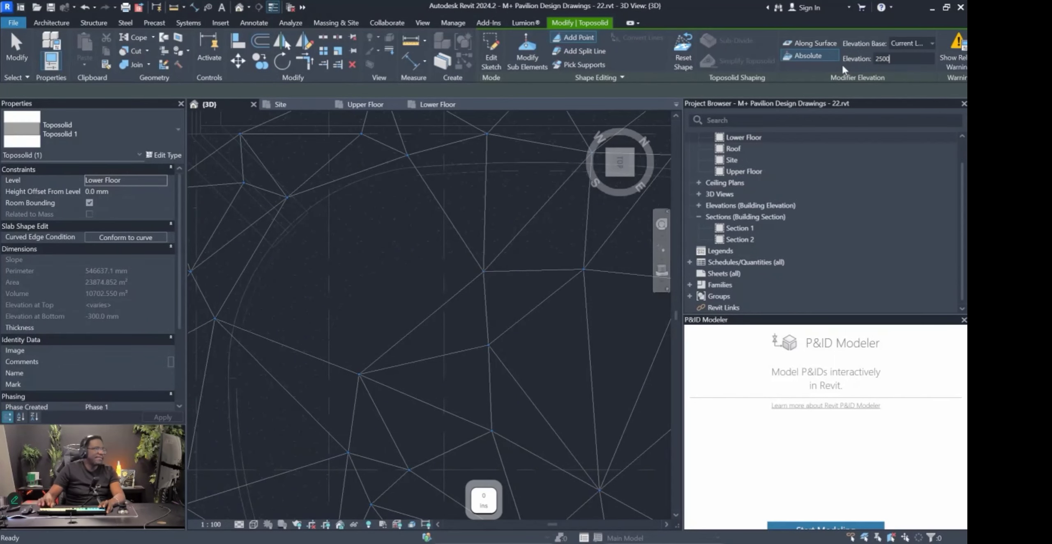
pyautogui.press('Return')
pyautogui.click(394, 318)
pyautogui.scroll(-2, 294, 225)
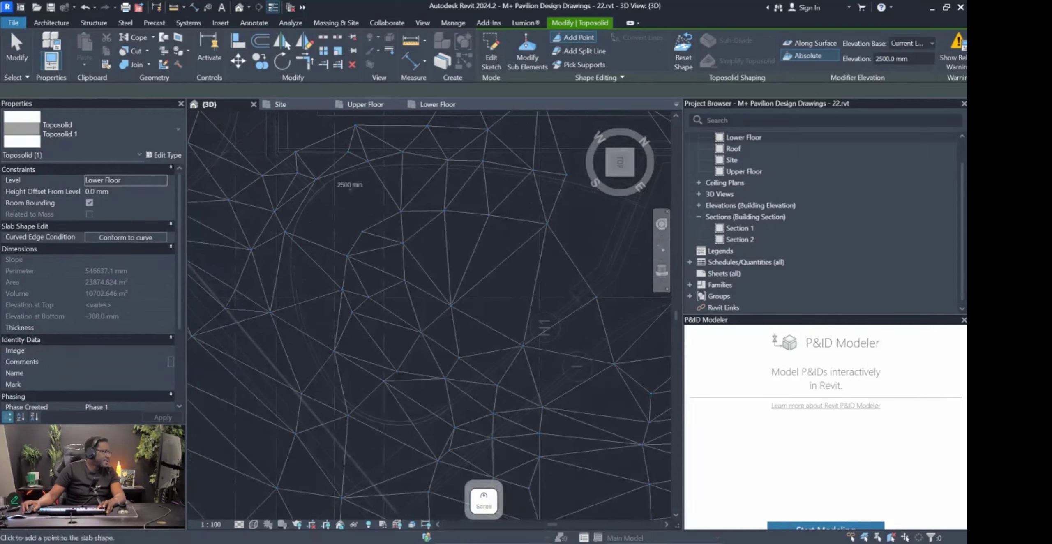
pyautogui.press('Escape')
# Move two 2000 mm toposolid points and one 1500 mm point clear of the curved stair's lower run.
pyautogui.scroll(3, 317, 323)
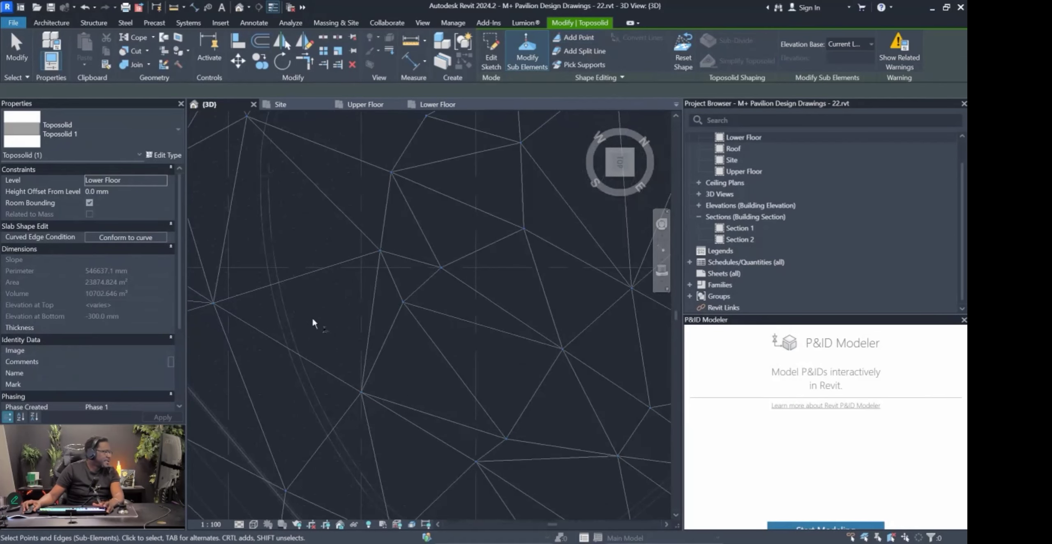
pyautogui.moveTo(340, 279); pyautogui.dragTo(379, 330)
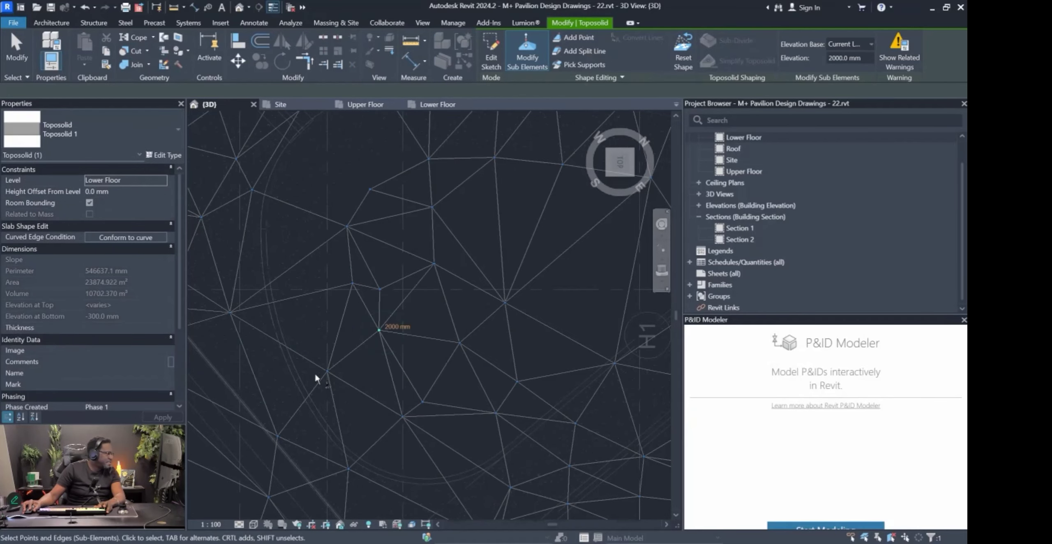
pyautogui.moveTo(230, 313); pyautogui.dragTo(253, 309)
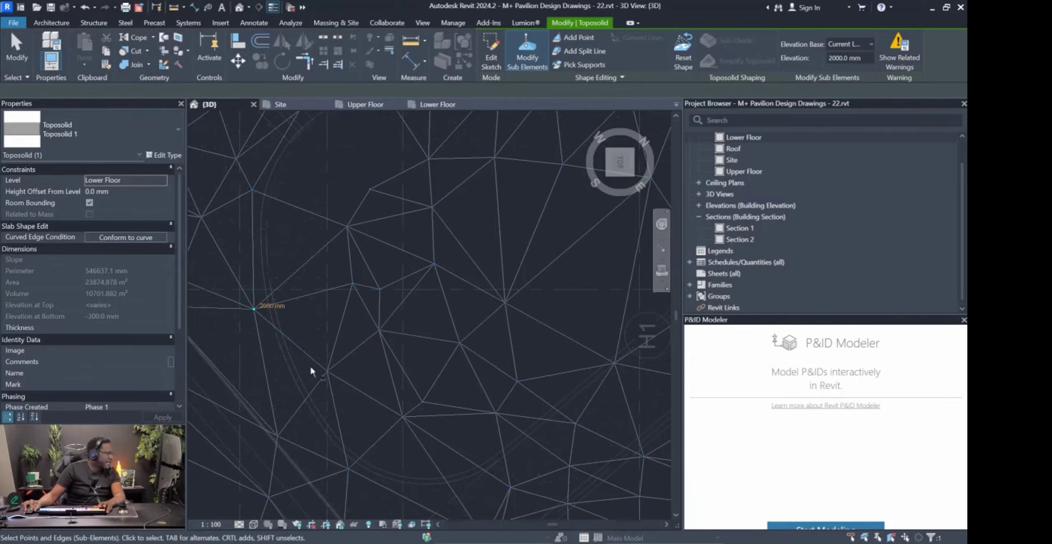
pyautogui.moveTo(327, 371); pyautogui.dragTo(290, 397)
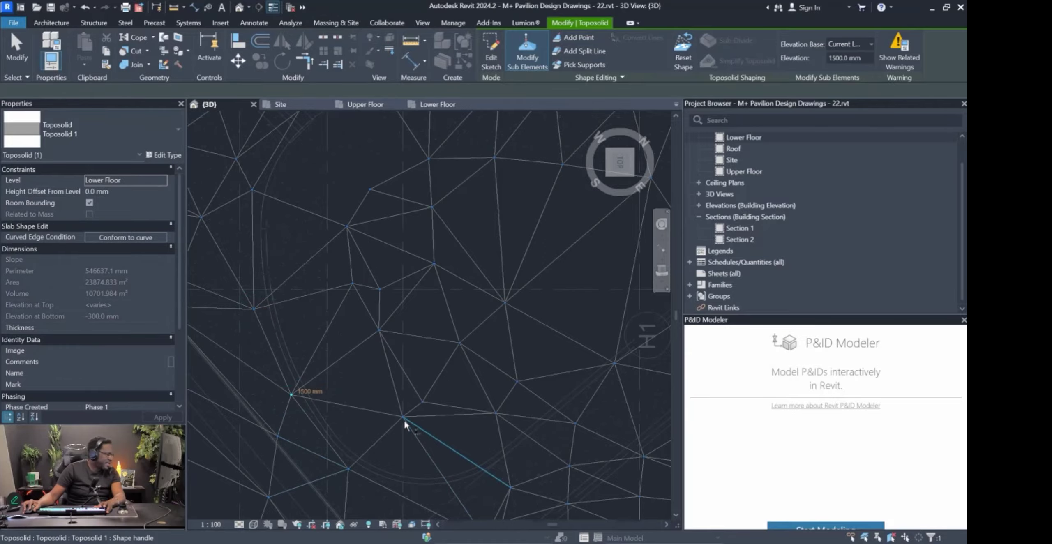
pyautogui.scroll(-2, 404, 416)
pyautogui.scroll(-1, 376, 354)
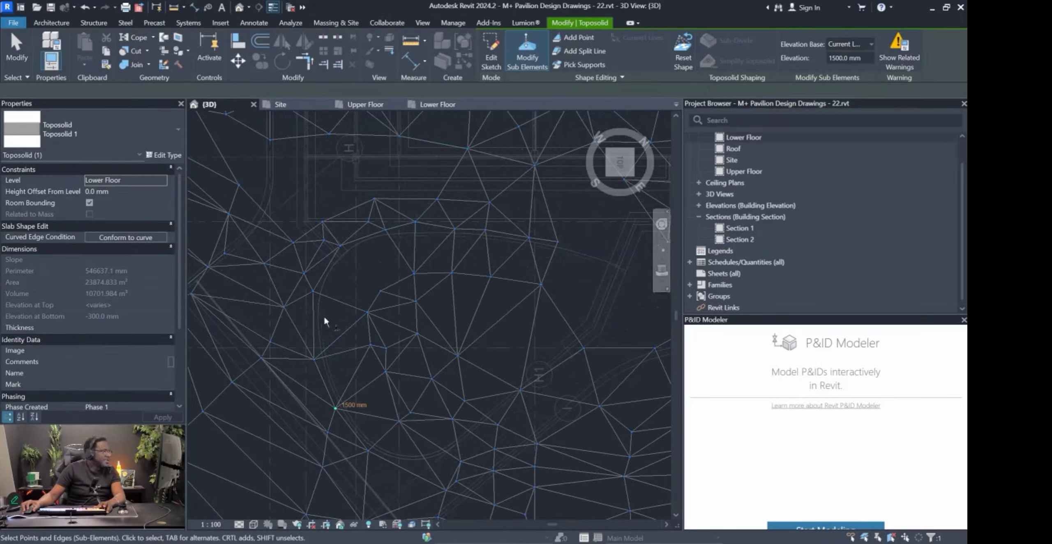
# Display the 3D view as Hidden Line and select the toposolid point beside the curved stair's treads.
pyautogui.click(254, 525)
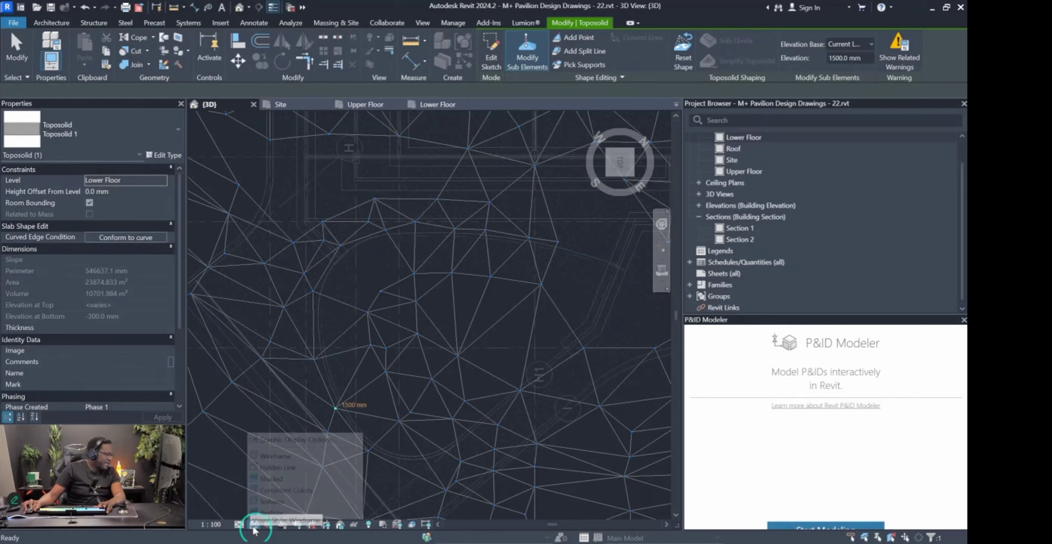
pyautogui.click(277, 467)
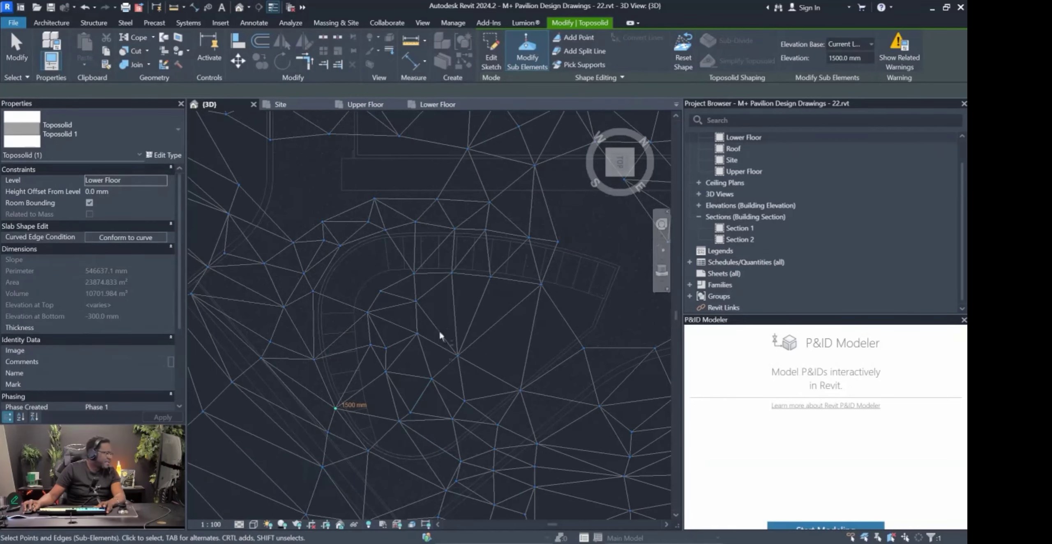
pyautogui.scroll(2, 427, 250)
pyautogui.scroll(3, 429, 271)
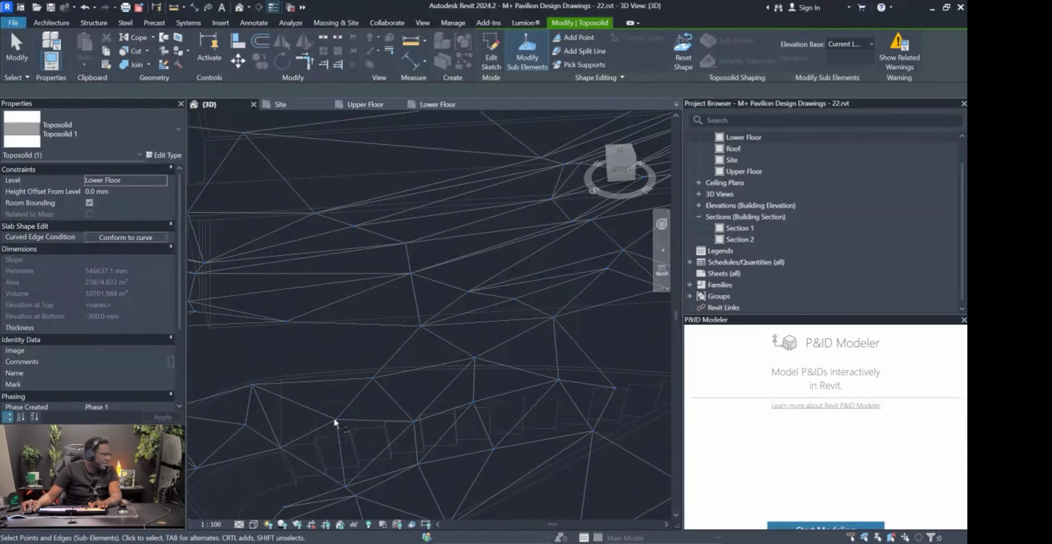
pyautogui.moveTo(361, 425)
pyautogui.keyDown('shift'); pyautogui.mouseDown(button='middle')
pyautogui.moveTo(417, 423)
pyautogui.moveTo(438, 368)
pyautogui.moveTo(411, 358)
pyautogui.mouseUp(button='middle'); pyautogui.keyUp('shift')
pyautogui.click(418, 351)
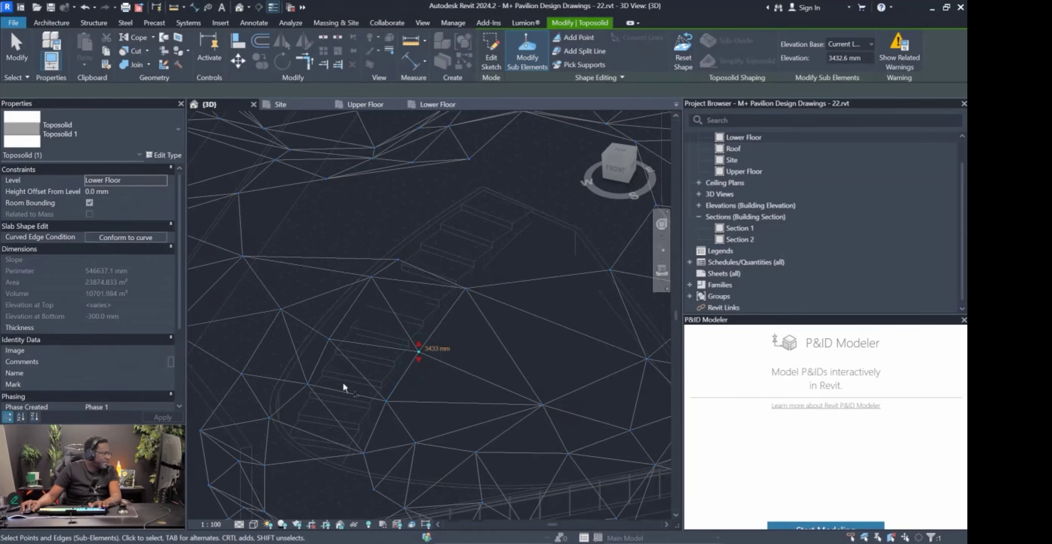
# Set the 3D view's visual style to Shaded and clear the point selection.
pyautogui.click(254, 524)
pyautogui.click(276, 481)
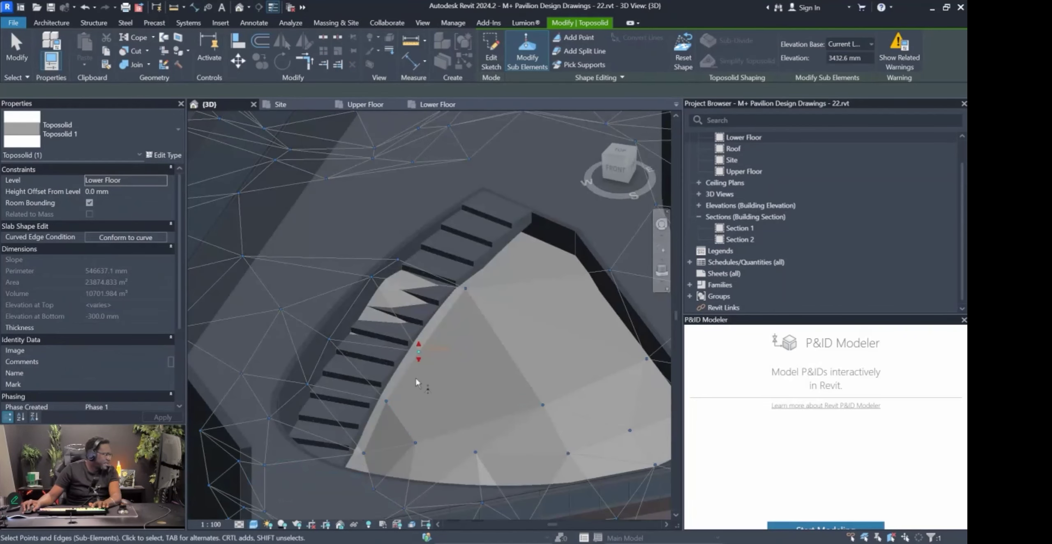
pyautogui.keyDown('shift'); pyautogui.moveTo(410, 396); pyautogui.dragTo(315, 378, button='middle'); pyautogui.keyUp('shift')
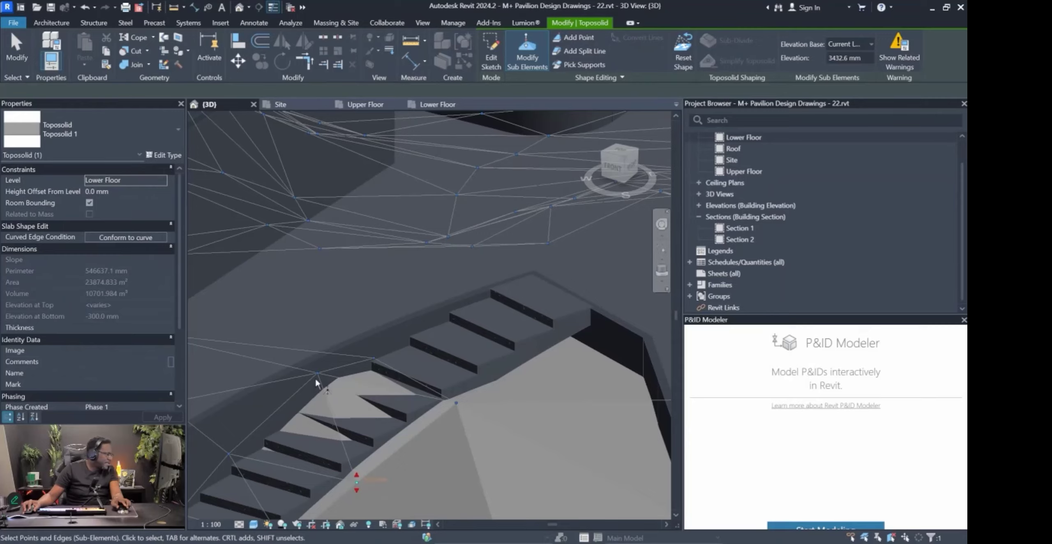
pyautogui.press('Escape')
# Adjust the toposolid point where the terrain pokes through the curved stair's treads.
pyautogui.moveTo(289, 355); pyautogui.dragTo(317, 398)
pyautogui.click(321, 384)
pyautogui.click(377, 366)
pyautogui.click(374, 366)
pyautogui.moveTo(460, 418)
pyautogui.keyDown('shift'); pyautogui.mouseDown(button='middle')
pyautogui.moveTo(341, 437)
pyautogui.moveTo(353, 410)
pyautogui.moveTo(418, 452)
pyautogui.mouseUp(button='middle'); pyautogui.keyUp('shift')
# Lower the toposolid point under the curved stair's inner edge to 2000 mm.
pyautogui.click(414, 431)
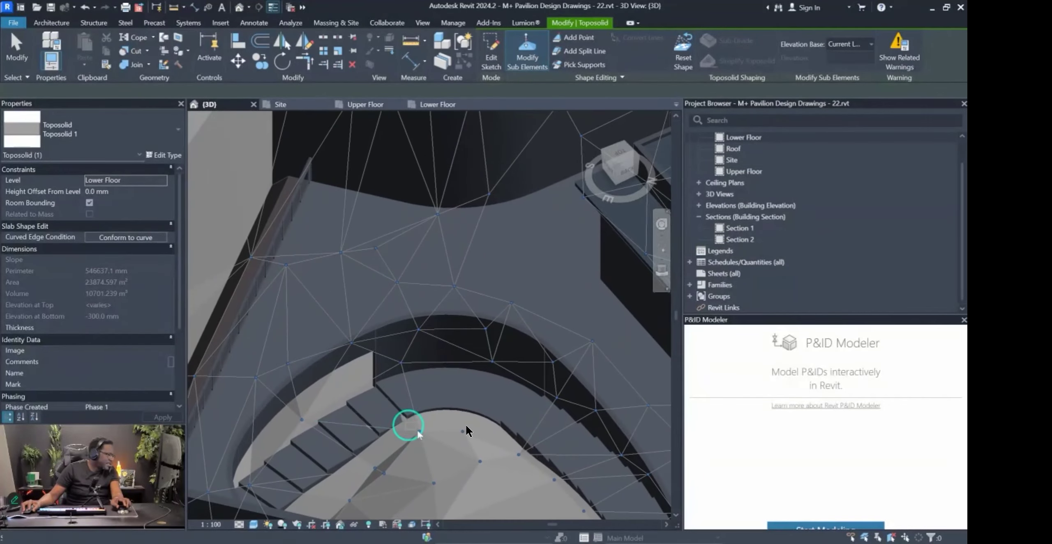
pyautogui.click(420, 453)
pyautogui.press('space')
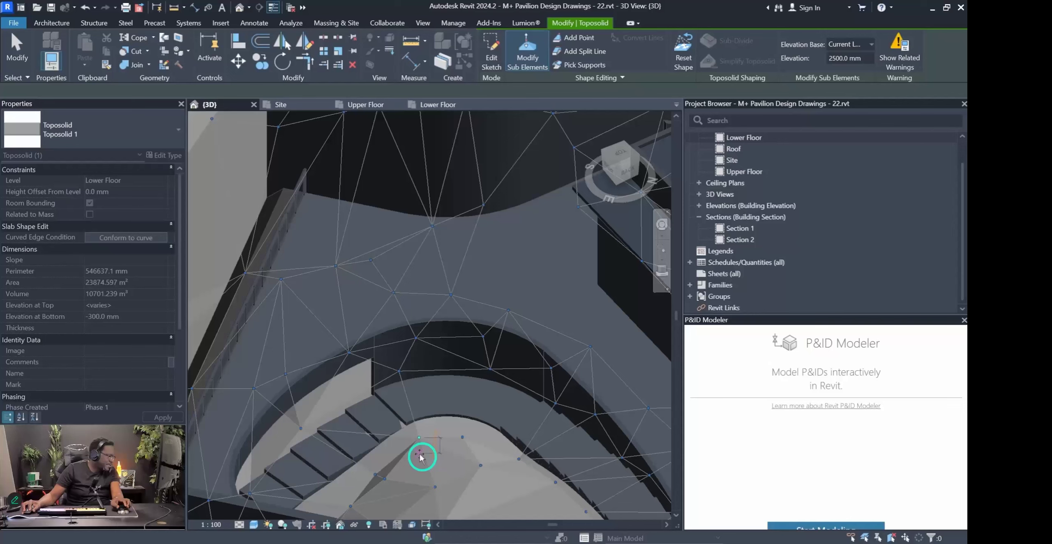
pyautogui.moveTo(419, 454)
pyautogui.mouseDown()
pyautogui.moveTo(419, 432)
pyautogui.moveTo(419, 457)
pyautogui.mouseUp()
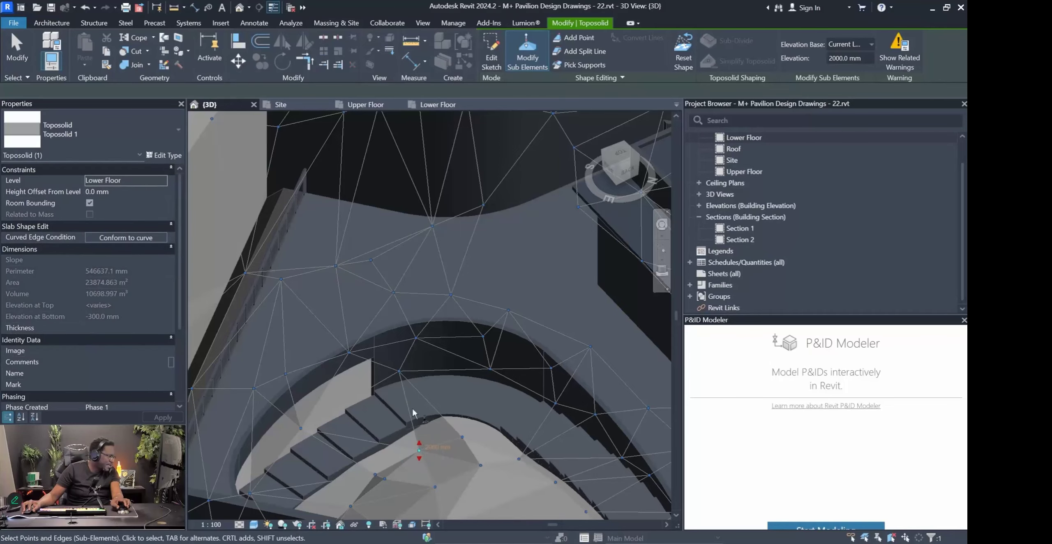
pyautogui.keyDown('shift'); pyautogui.moveTo(418, 421); pyautogui.dragTo(394, 310, button='middle'); pyautogui.keyUp('shift')
pyautogui.click(418, 352)
pyautogui.moveTo(428, 357)
pyautogui.keyDown('shift'); pyautogui.mouseDown(button='middle')
pyautogui.moveTo(476, 275)
pyautogui.moveTo(396, 380)
pyautogui.moveTo(497, 458)
pyautogui.moveTo(395, 405)
pyautogui.moveTo(364, 376)
pyautogui.mouseUp(button='middle'); pyautogui.keyUp('shift')
pyautogui.click(394, 400)
pyautogui.hotkey('ctrl', 'z')
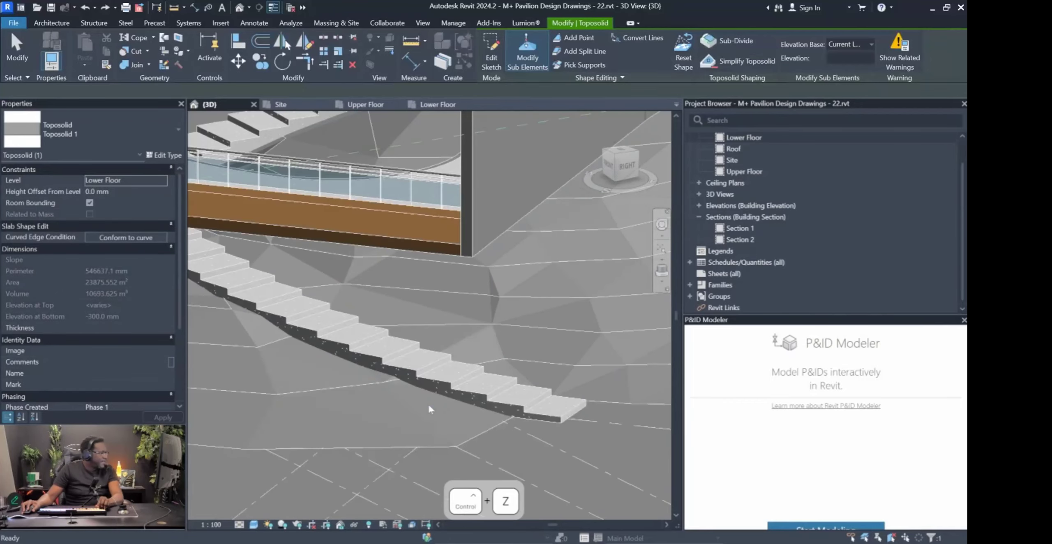
# Raise the toposolid point at the curved stair's lower run to 1137.5 mm and finish editing the terrain's shape.
pyautogui.click(382, 390)
pyautogui.keyDown('shift'); pyautogui.moveTo(384, 392); pyautogui.dragTo(468, 363, button='middle'); pyautogui.keyUp('shift')
pyautogui.click(536, 443)
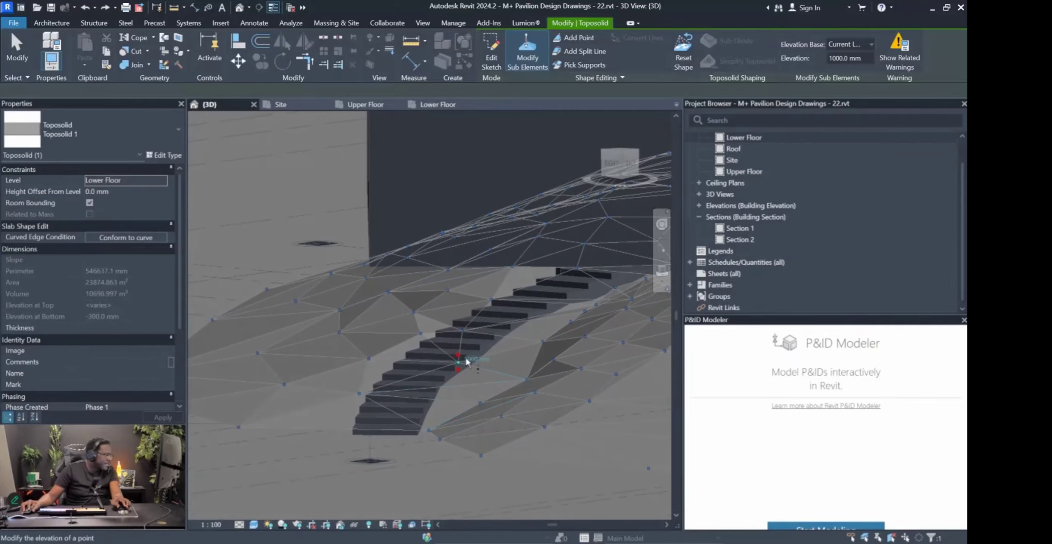
pyautogui.moveTo(457, 358); pyautogui.dragTo(458, 367)
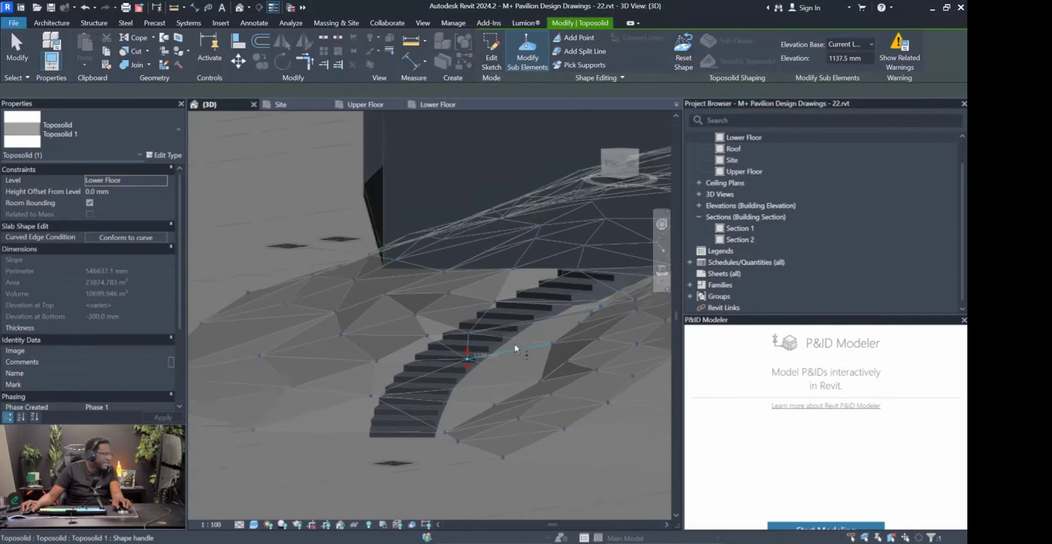
pyautogui.scroll(6, 514, 342)
pyautogui.scroll(-8, 514, 342)
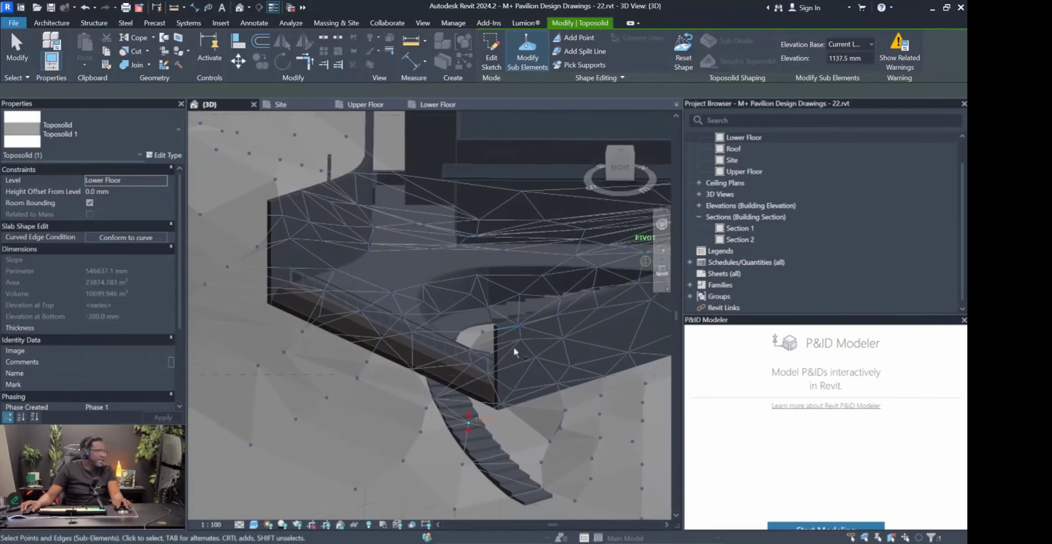
pyautogui.keyDown('shift'); pyautogui.moveTo(479, 337); pyautogui.dragTo(533, 352, button='middle'); pyautogui.keyUp('shift')
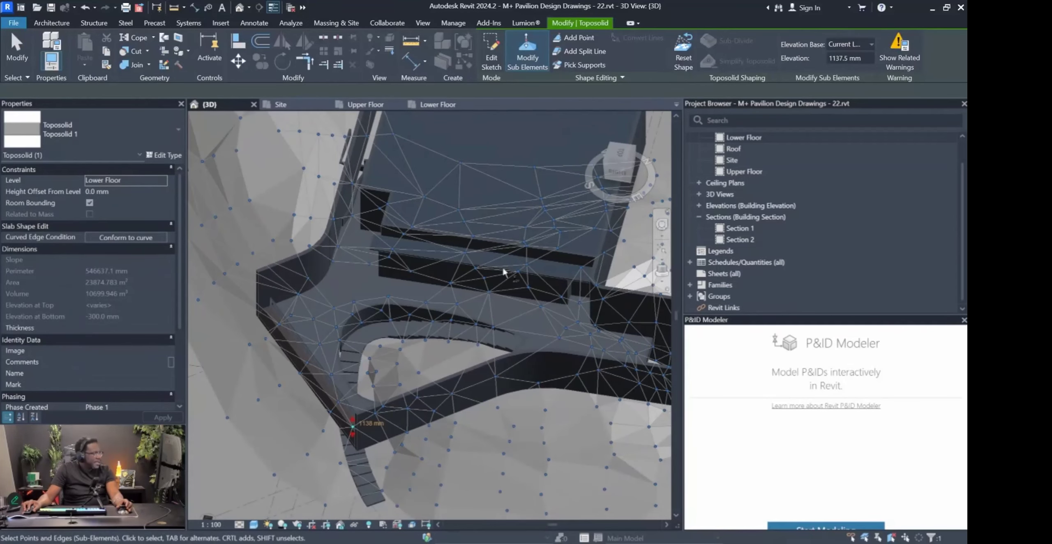
pyautogui.press('Escape')
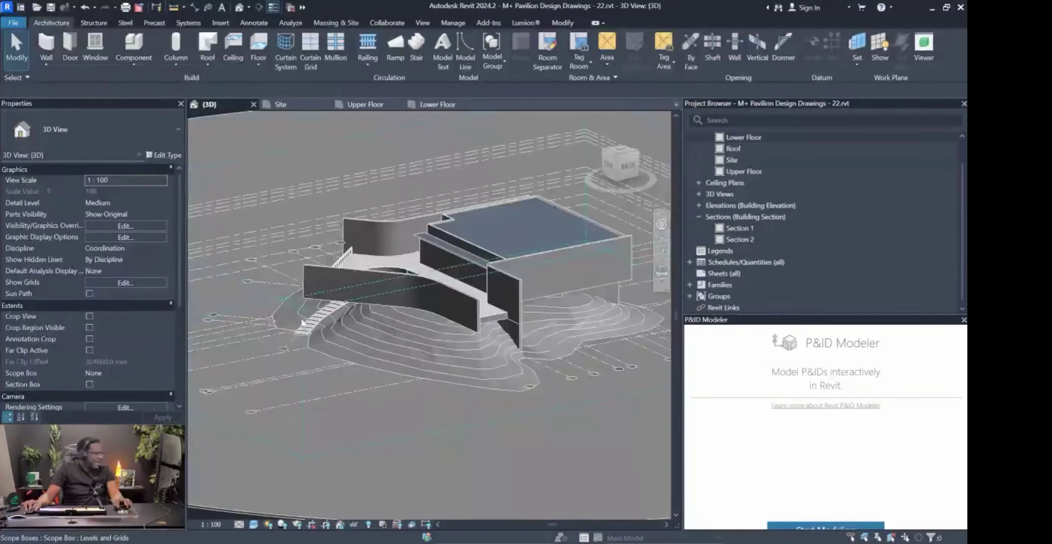
pyautogui.keyDown('shift'); pyautogui.moveTo(481, 275); pyautogui.dragTo(373, 407, button='middle'); pyautogui.keyUp('shift')
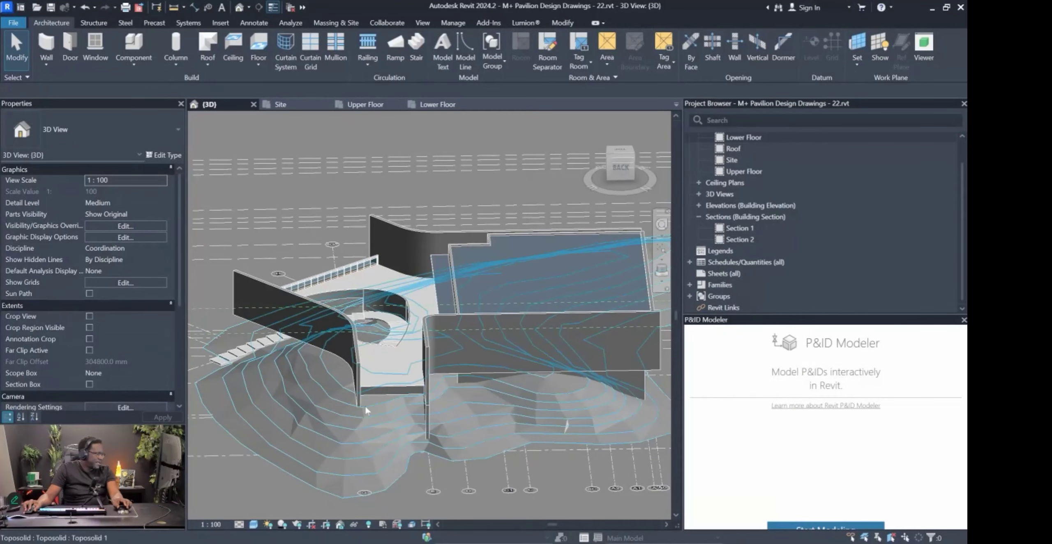
pyautogui.keyDown('shift'); pyautogui.moveTo(365, 469); pyautogui.dragTo(409, 382, button='middle'); pyautogui.keyUp('shift')
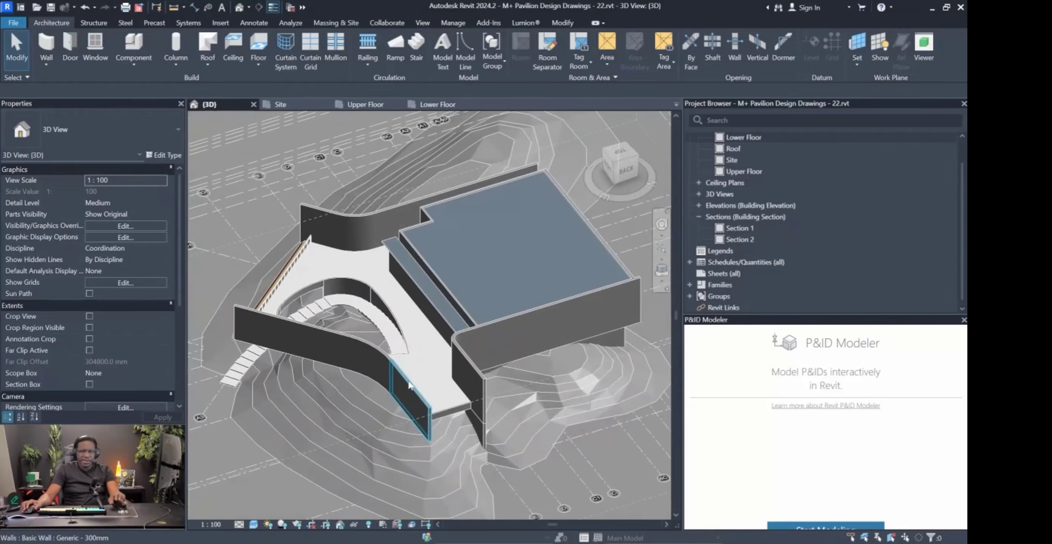
# Examine the reference floor plans for the position and riser numbering of the straight stairs near grids E and G.
pyautogui.press('Pause')
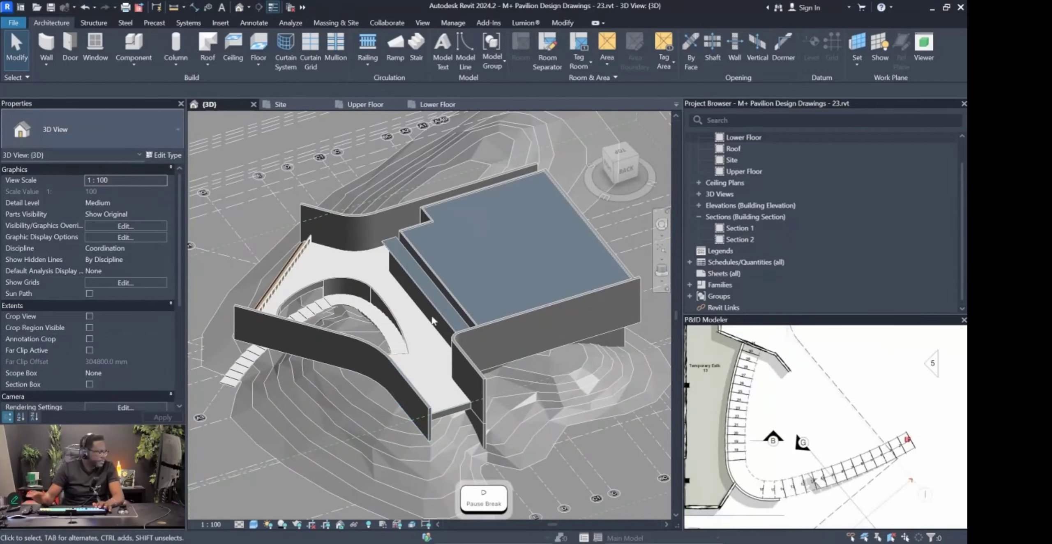
pyautogui.scroll(-5, 772, 427)
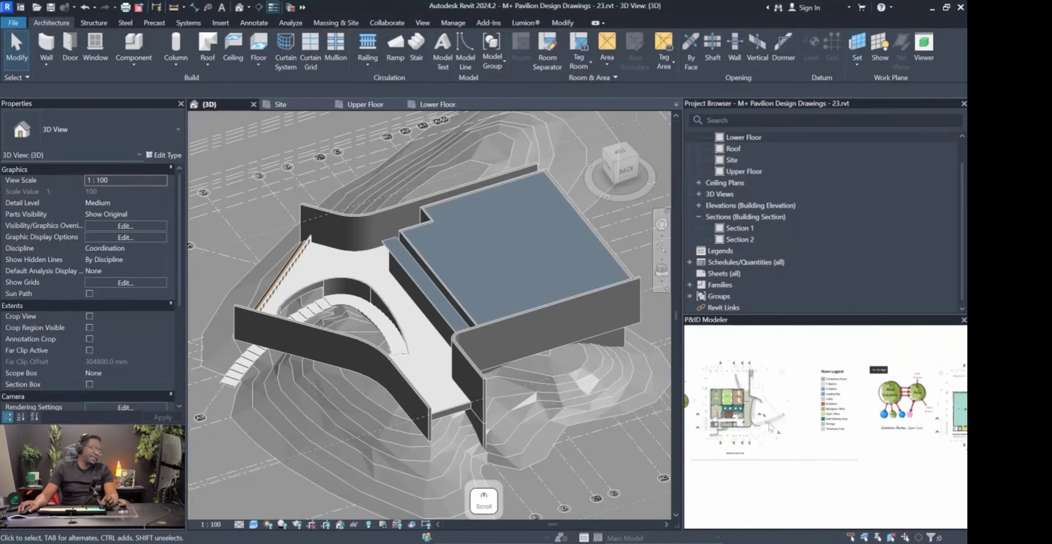
pyautogui.scroll(-3, 781, 427)
pyautogui.moveTo(900, 498); pyautogui.dragTo(845, 452, button='middle')
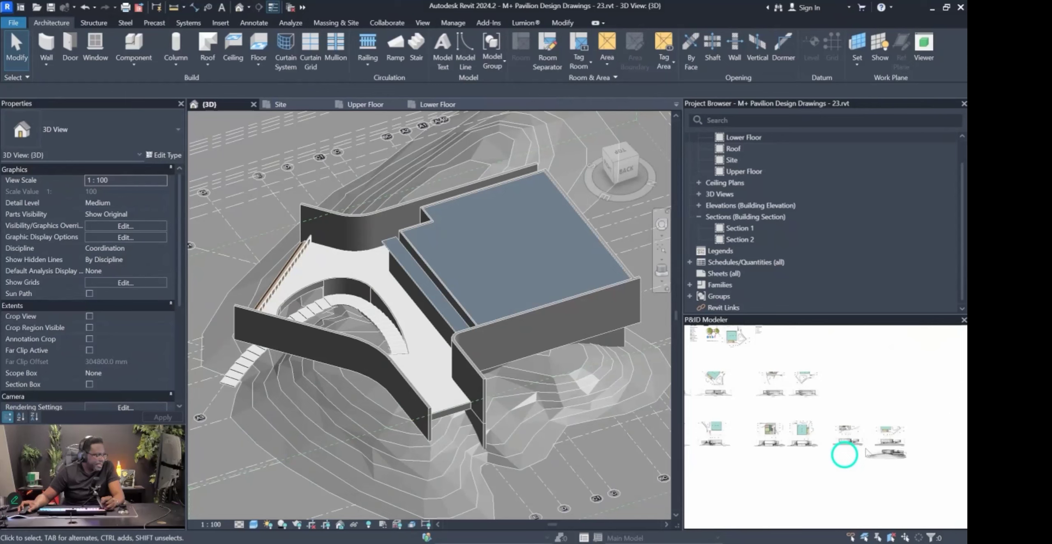
pyautogui.scroll(5, 863, 452)
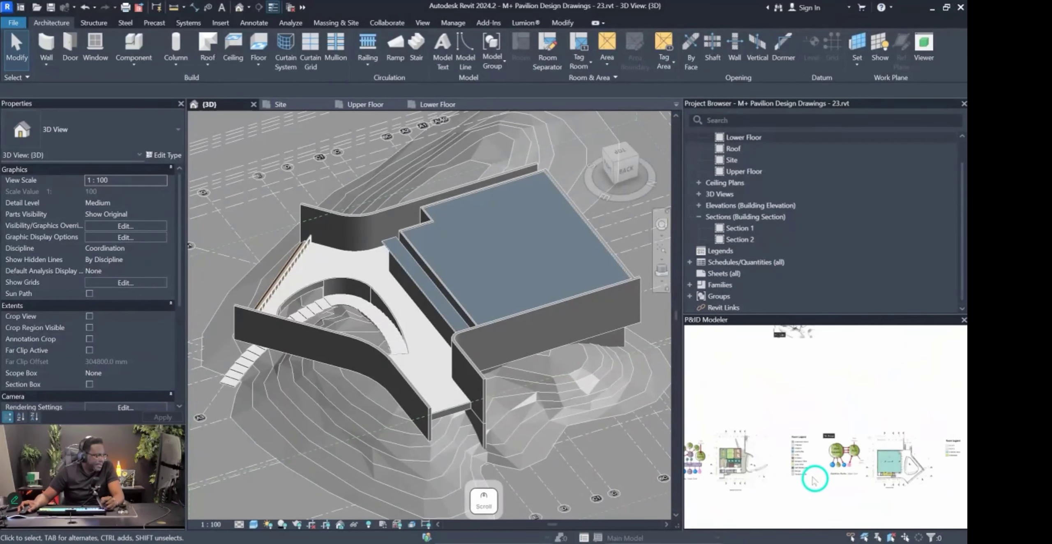
pyautogui.scroll(6, 888, 452)
pyautogui.scroll(5, 806, 481)
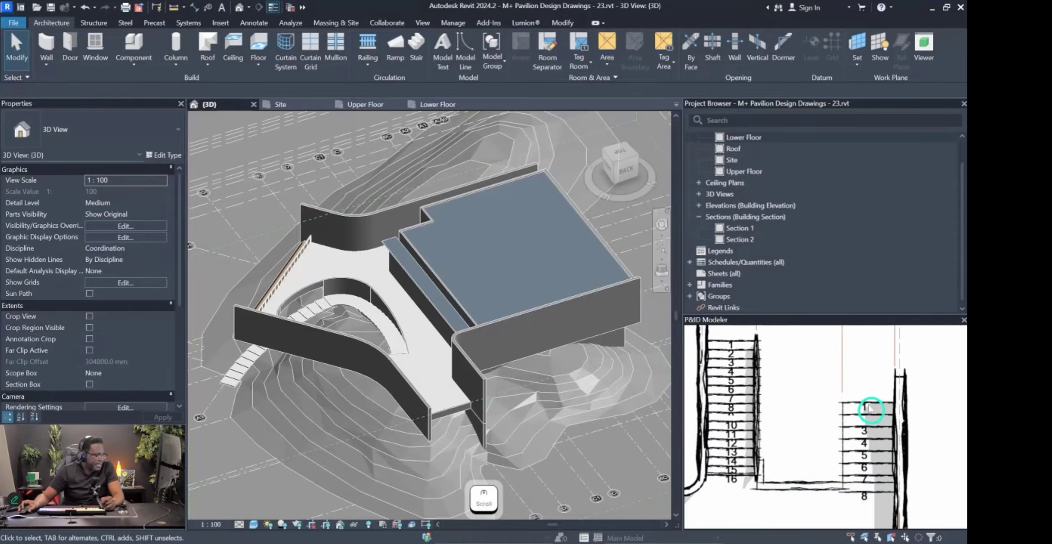
pyautogui.scroll(-4, 875, 504)
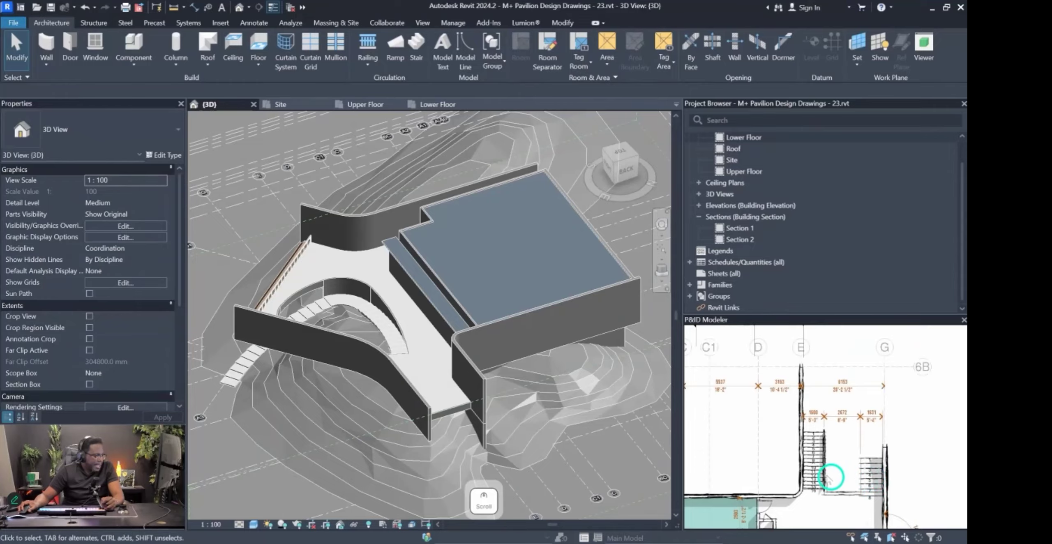
# Examine the dimensions and riser counts of the two straight stairs between grids E and G on the reference floor plan.
pyautogui.scroll(3, 804, 506)
pyautogui.scroll(-2, 812, 446)
pyautogui.moveTo(862, 445); pyautogui.dragTo(787, 519, button='middle')
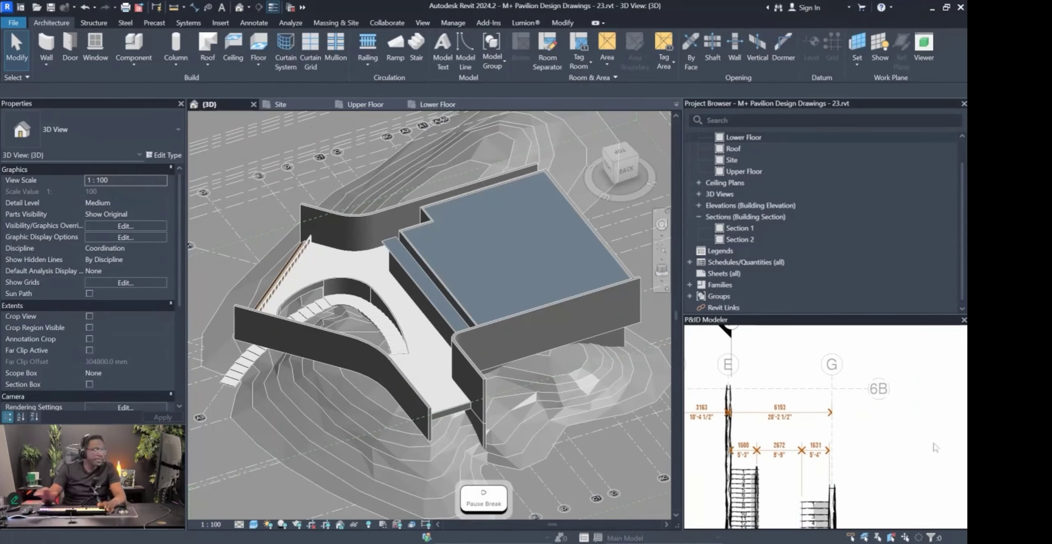
pyautogui.scroll(-2, 752, 447)
pyautogui.scroll(3, 756, 524)
pyautogui.scroll(2, 760, 509)
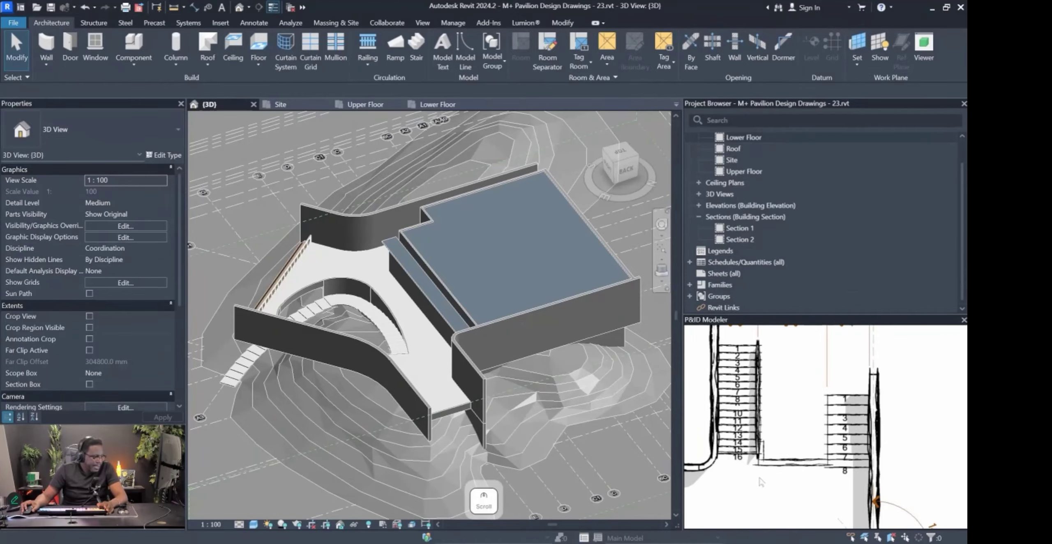
pyautogui.scroll(-6, 862, 462)
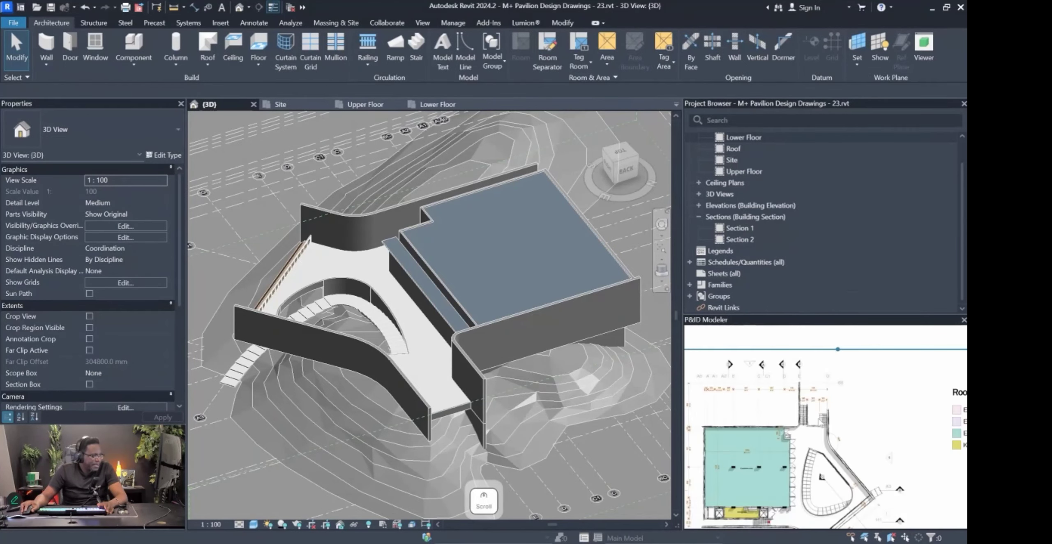
# Examine on the reference site plan how the two straight stairs near grids E and G meet the contours and site boundary.
pyautogui.scroll(-5, 861, 429)
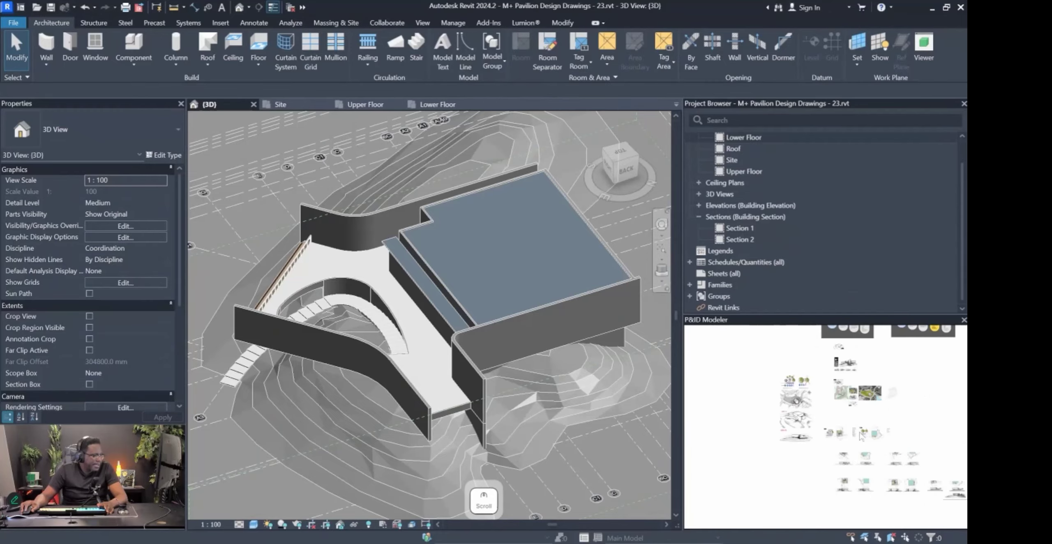
pyautogui.scroll(8, 895, 384)
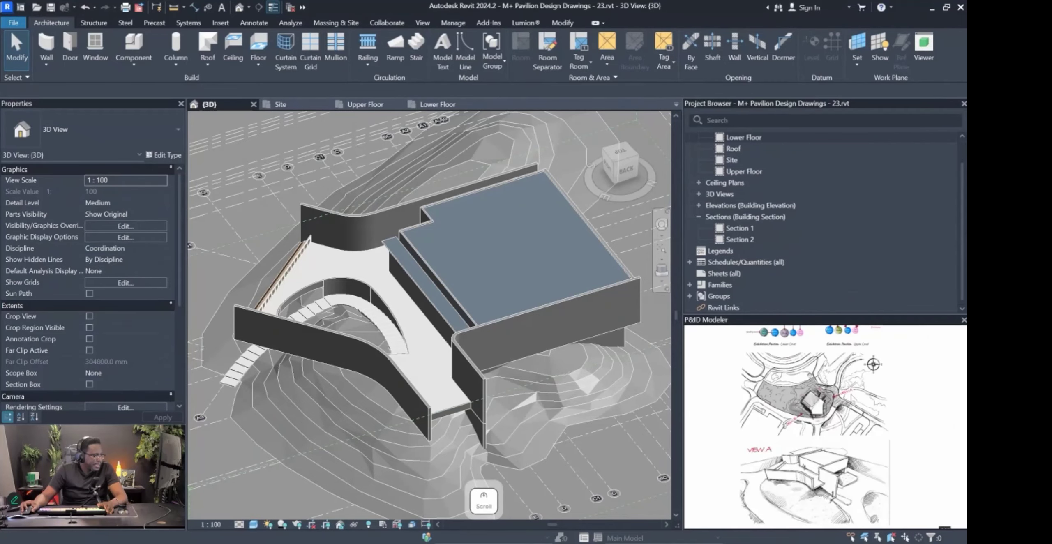
pyautogui.scroll(-3, 752, 442)
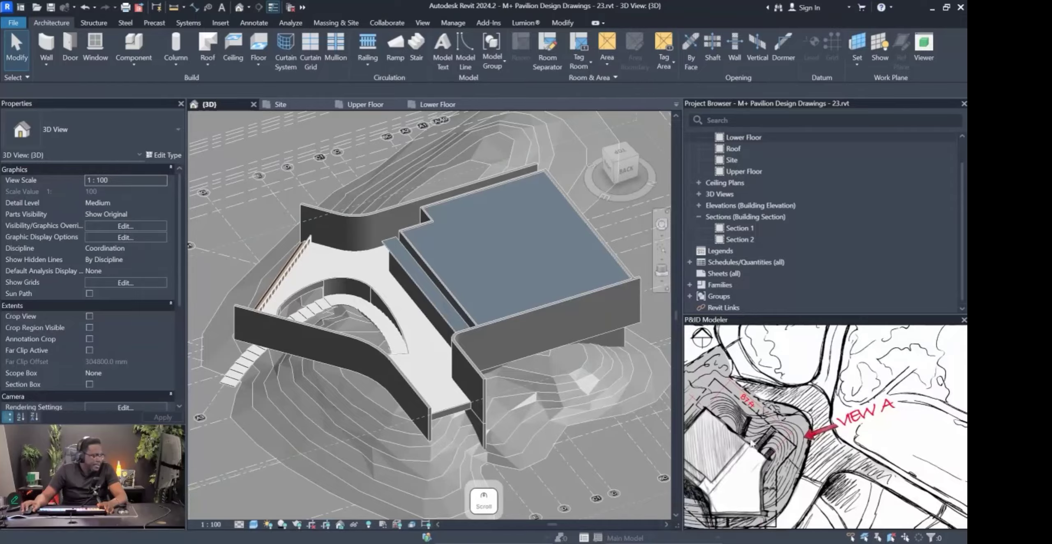
pyautogui.scroll(-5, 780, 431)
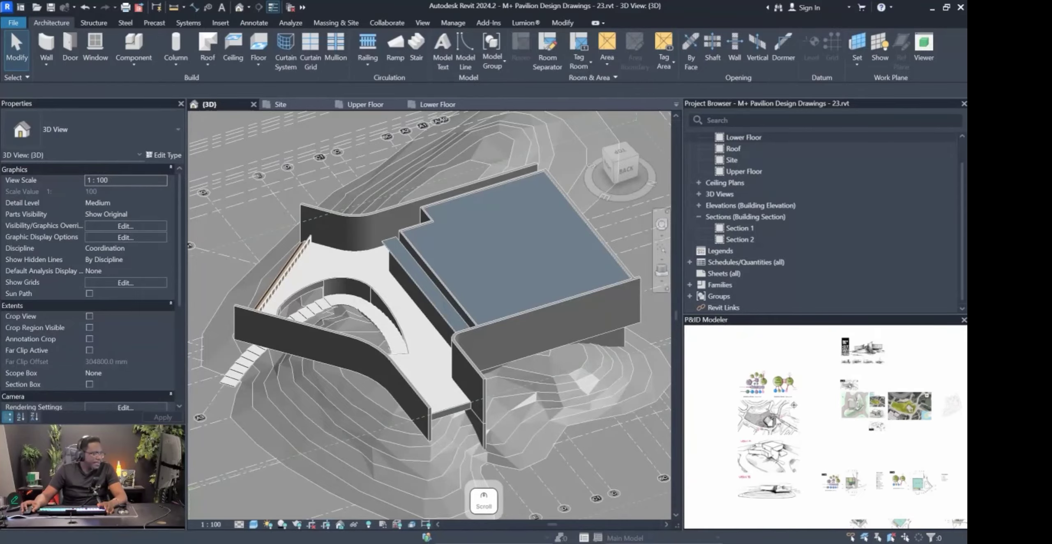
pyautogui.scroll(10, 894, 413)
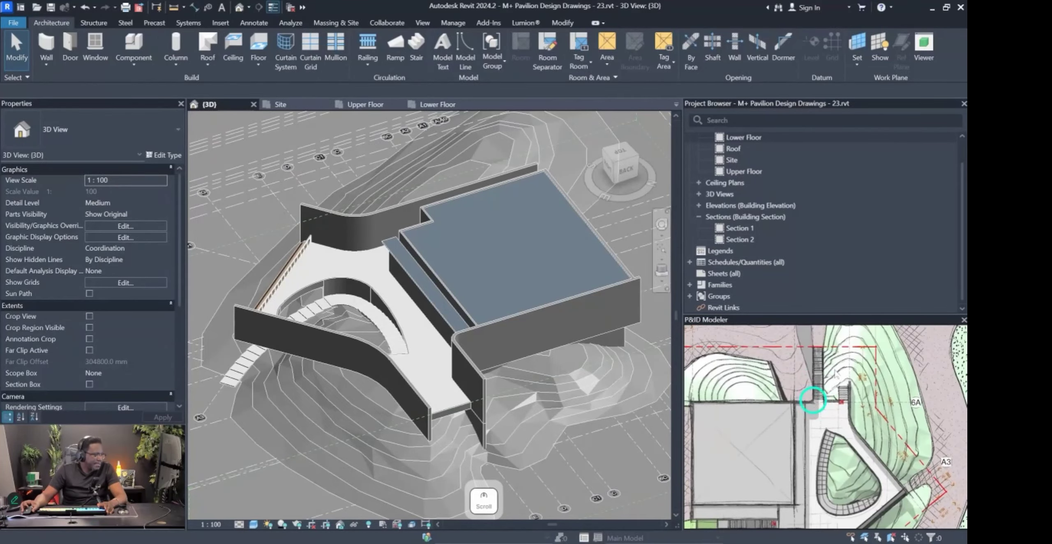
pyautogui.moveTo(819, 373); pyautogui.dragTo(825, 431)
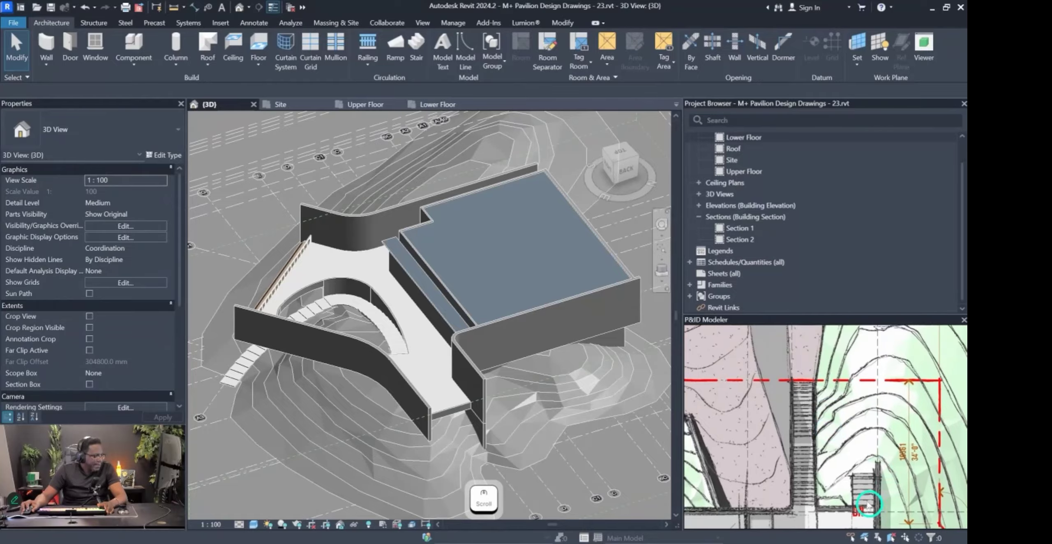
pyautogui.scroll(-2, 838, 466)
pyautogui.scroll(-2, 851, 493)
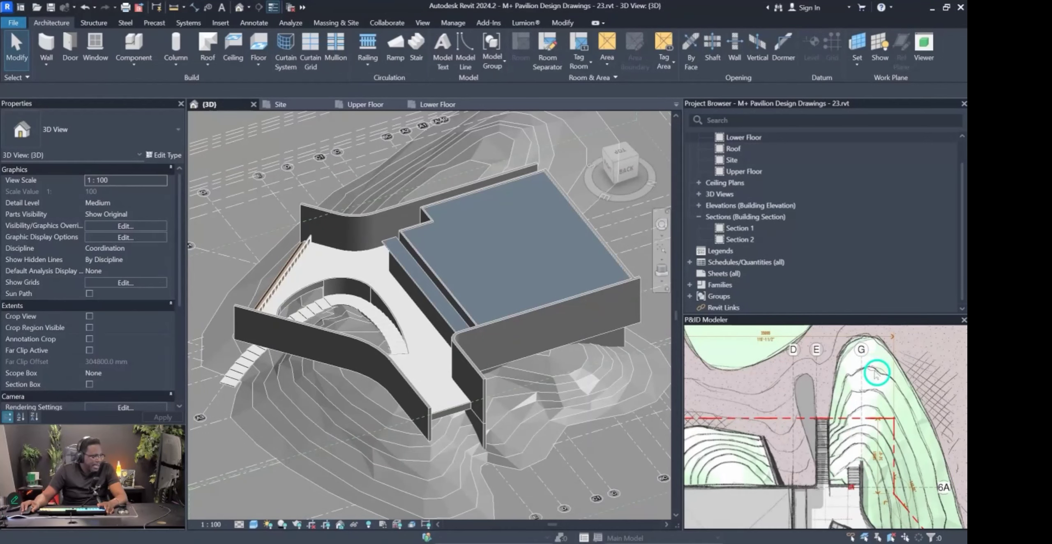
pyautogui.scroll(2, 867, 358)
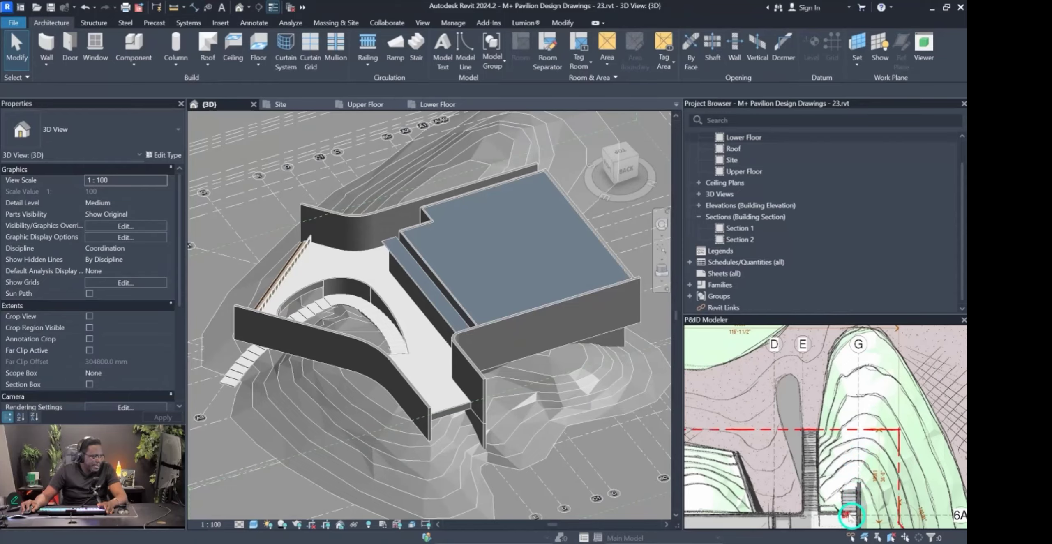
pyautogui.moveTo(827, 425); pyautogui.dragTo(855, 404, button='middle')
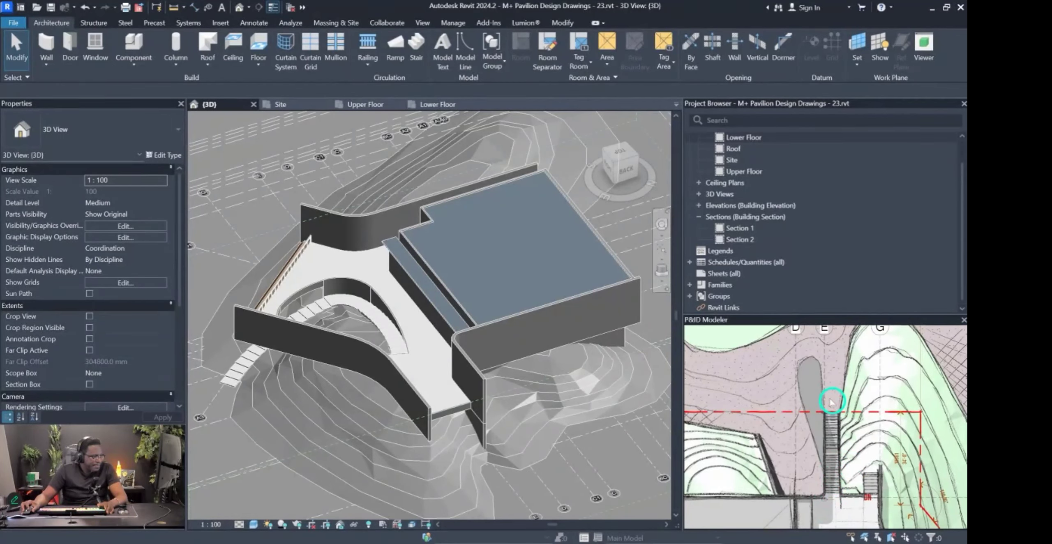
pyautogui.scroll(-3, 763, 439)
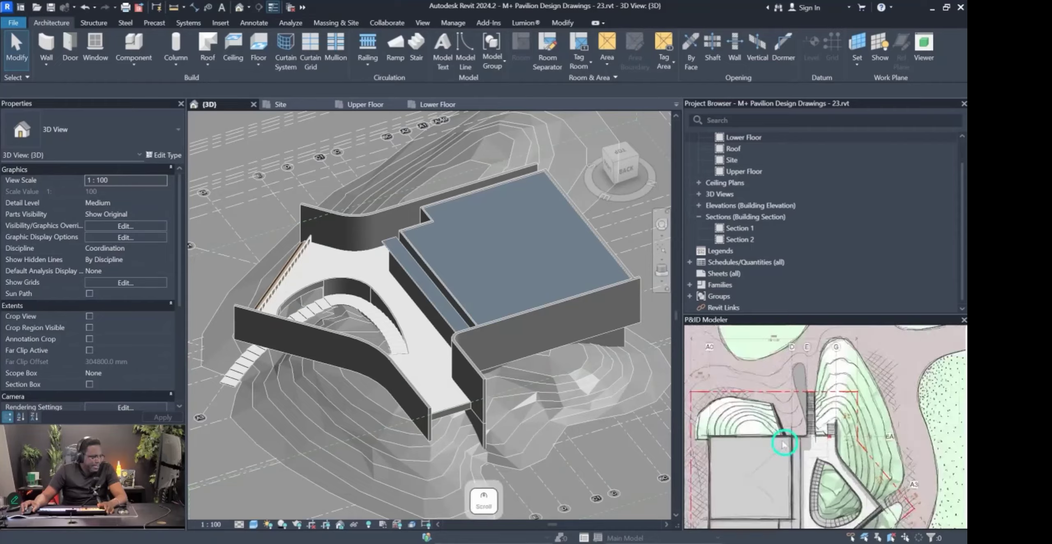
# Study the reference perspective sketches for the lower entrance, its sloping side walls and the adjoining stairs.
pyautogui.scroll(-3, 790, 427)
pyautogui.scroll(5, 776, 421)
pyautogui.scroll(2, 760, 405)
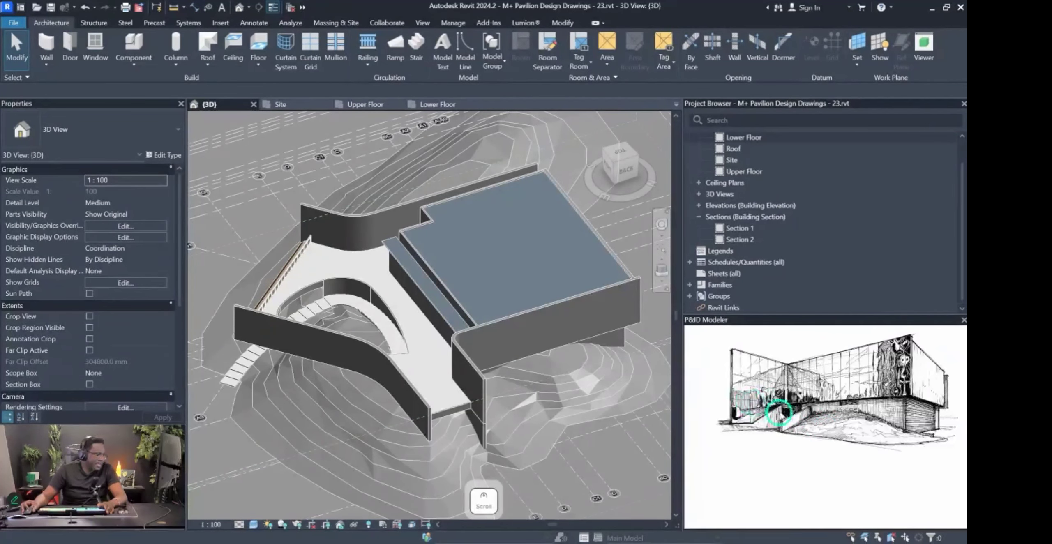
pyautogui.scroll(-3, 755, 431)
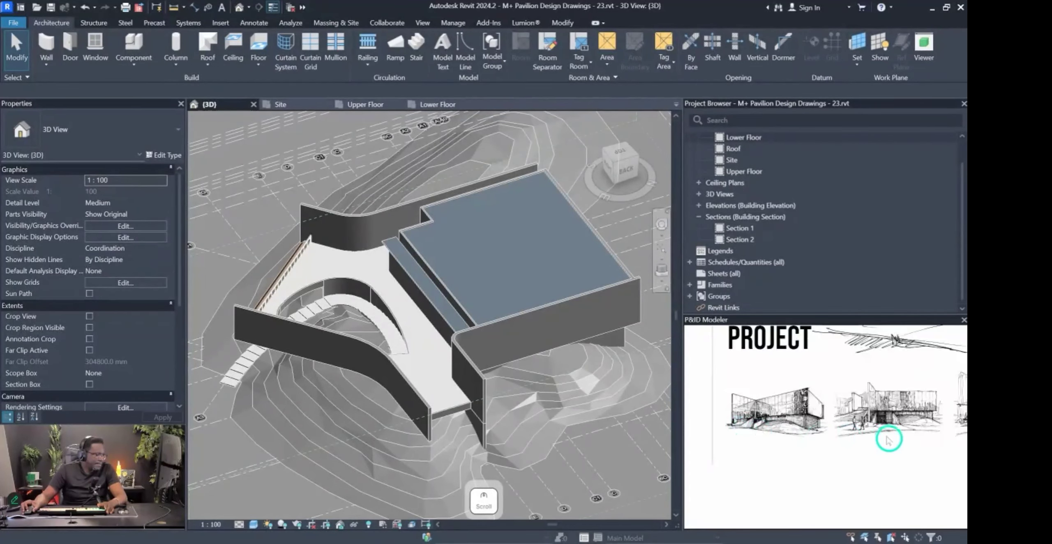
pyautogui.scroll(4, 873, 431)
pyautogui.scroll(-2, 808, 407)
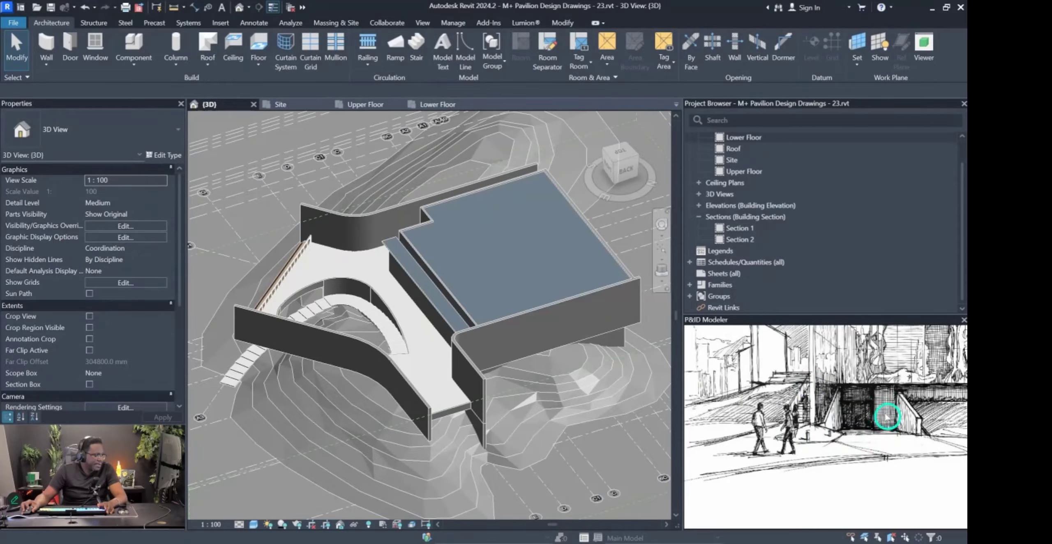
pyautogui.scroll(-3, 846, 433)
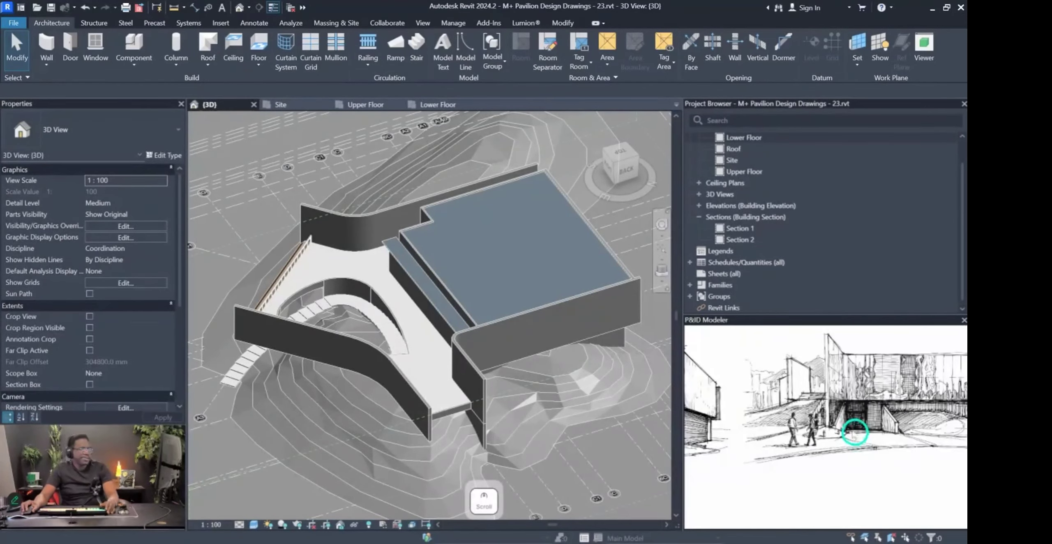
pyautogui.scroll(-2, 848, 387)
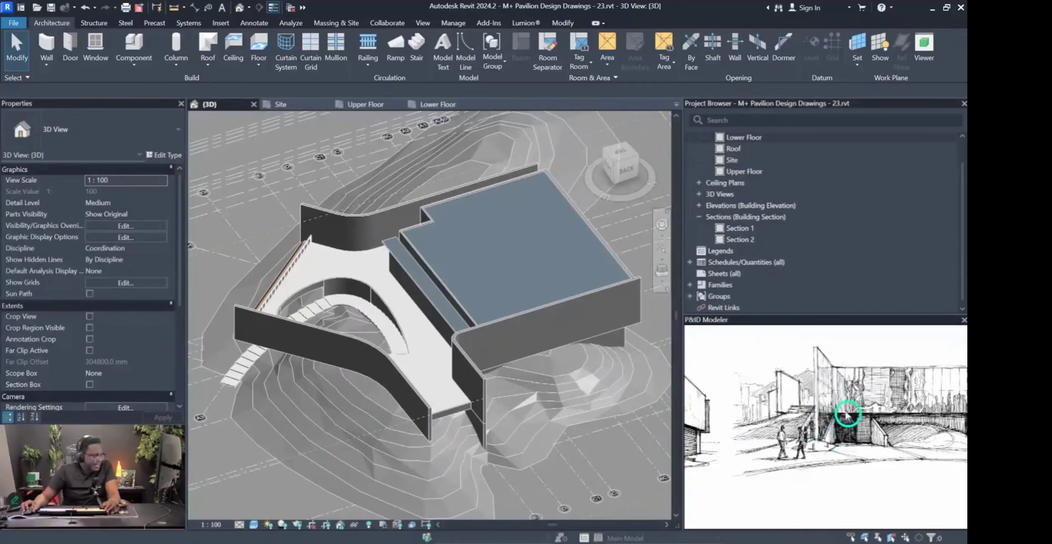
pyautogui.scroll(5, 849, 435)
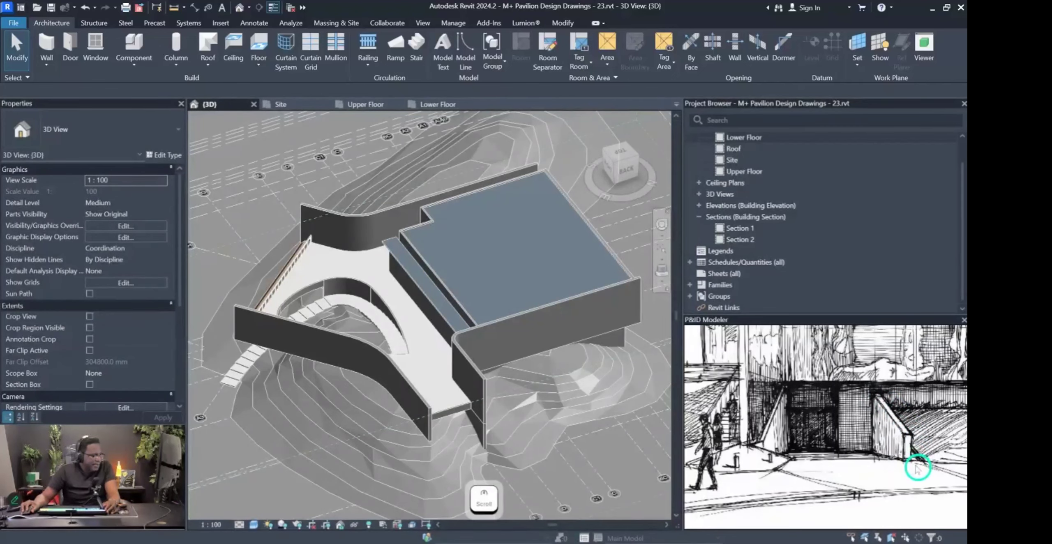
pyautogui.scroll(-5, 832, 432)
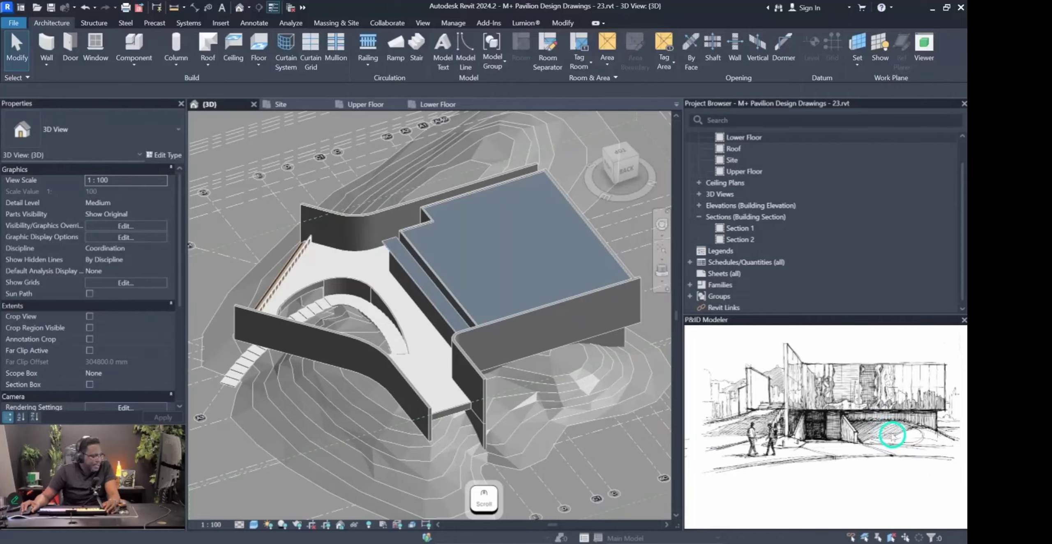
pyautogui.scroll(-5, 854, 422)
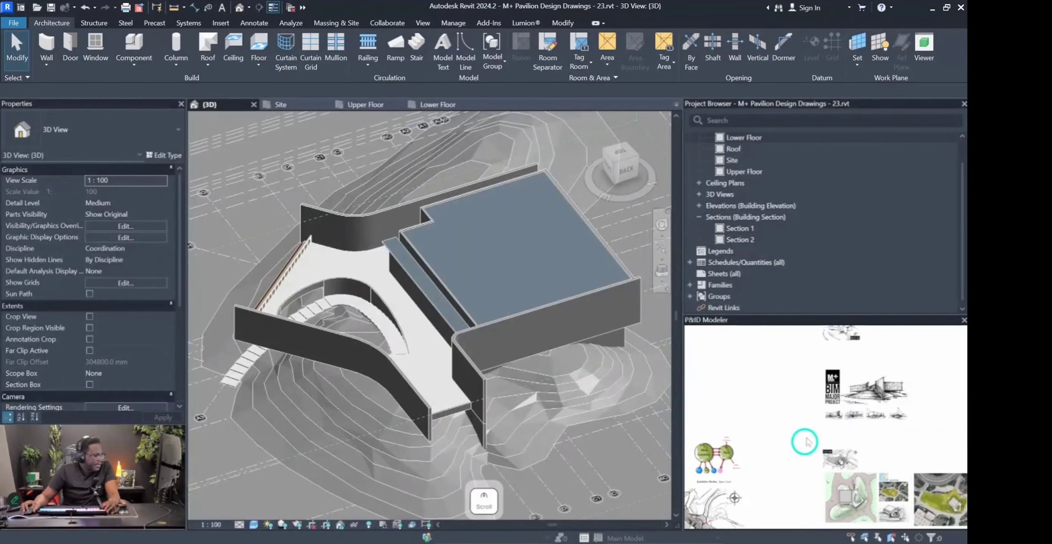
pyautogui.scroll(5, 782, 444)
pyautogui.moveTo(778, 438); pyautogui.dragTo(894, 463, button='middle')
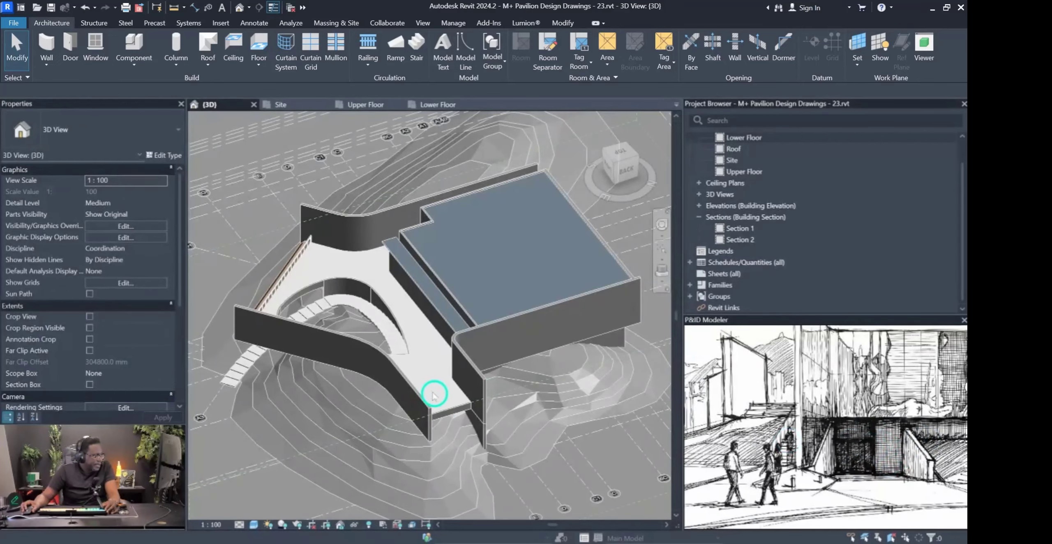
# Inspect the 3D model's walls and terrain at the straight-stair location against the site plan, and select the lower 300 mm wall there.
pyautogui.keyDown('shift'); pyautogui.moveTo(493, 415); pyautogui.dragTo(406, 381, button='middle'); pyautogui.keyUp('shift')
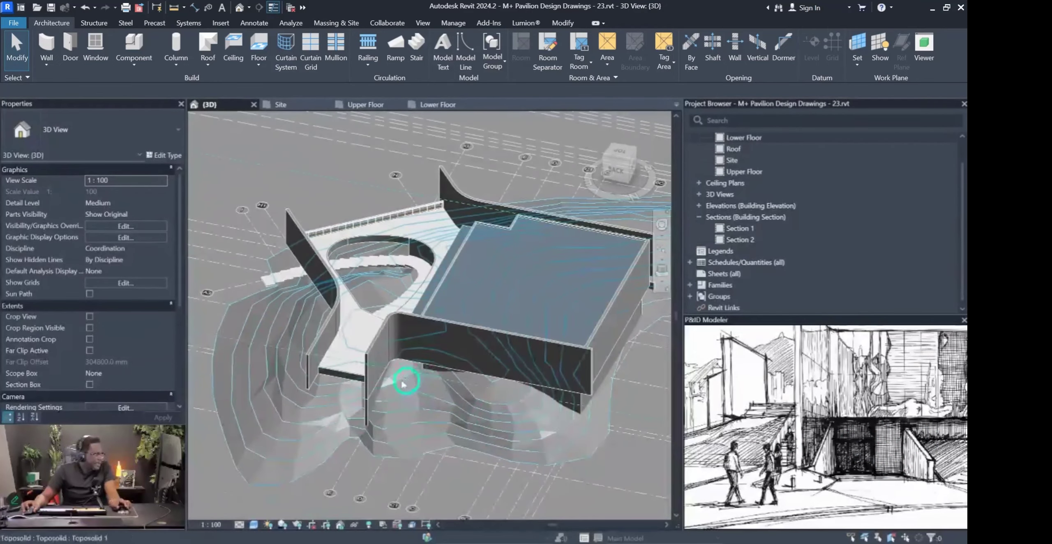
pyautogui.keyDown('shift'); pyautogui.moveTo(415, 427); pyautogui.dragTo(329, 448, button='middle'); pyautogui.keyUp('shift')
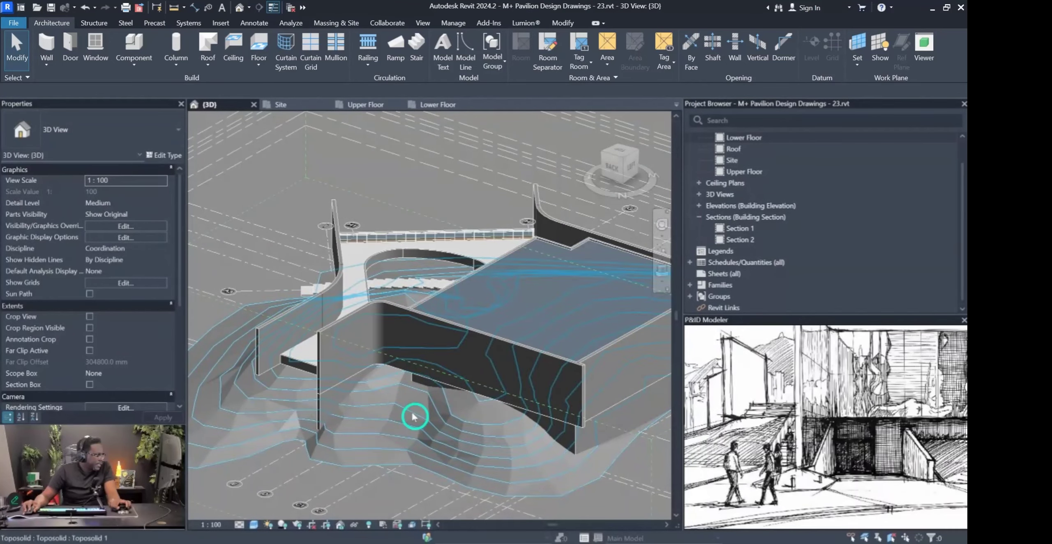
pyautogui.moveTo(340, 431)
pyautogui.keyDown('shift'); pyautogui.mouseDown(button='middle')
pyautogui.moveTo(500, 449)
pyautogui.moveTo(486, 417)
pyautogui.moveTo(481, 328)
pyautogui.moveTo(437, 260)
pyautogui.mouseUp(button='middle'); pyautogui.keyUp('shift')
pyautogui.keyDown('shift'); pyautogui.moveTo(463, 314); pyautogui.dragTo(551, 313, button='middle'); pyautogui.keyUp('shift')
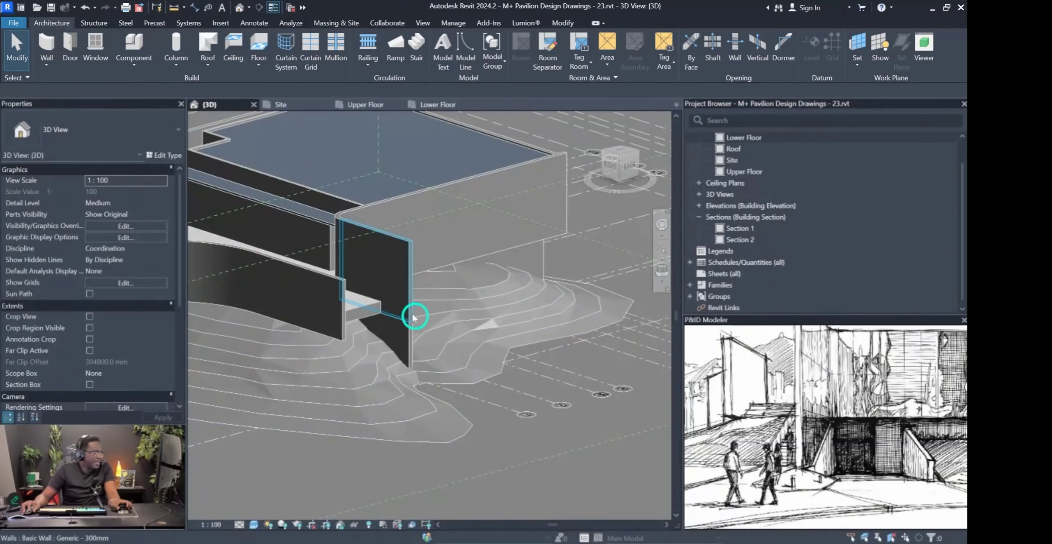
pyautogui.scroll(-5, 825, 441)
pyautogui.scroll(5, 818, 415)
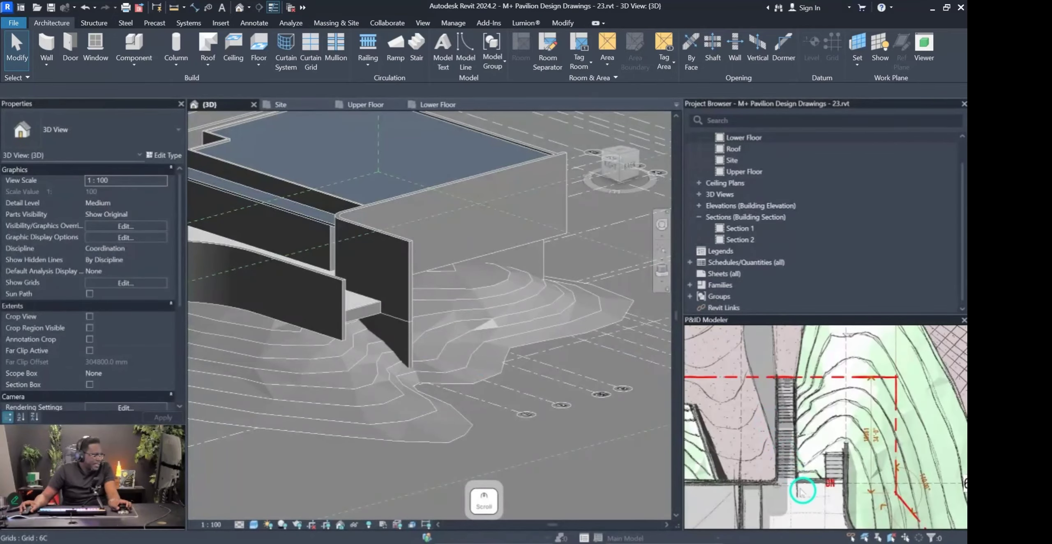
pyautogui.scroll(-1, 801, 487)
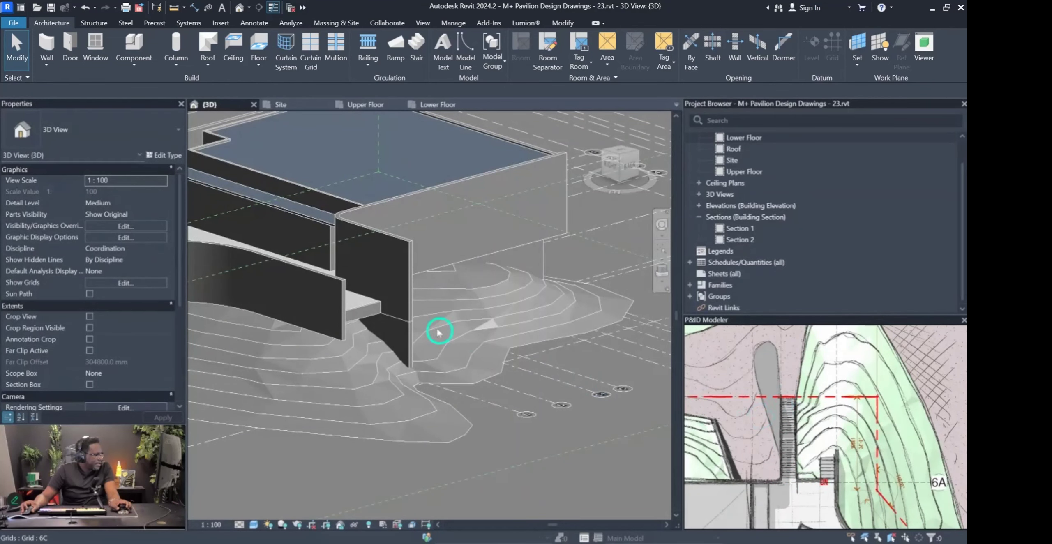
pyautogui.click(405, 338)
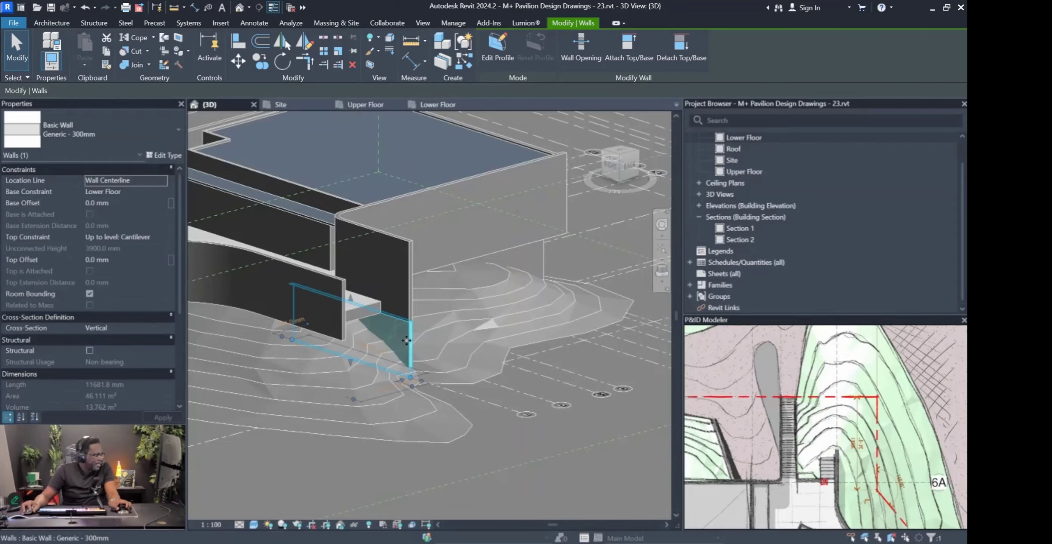
pyautogui.scroll(-5, 420, 392)
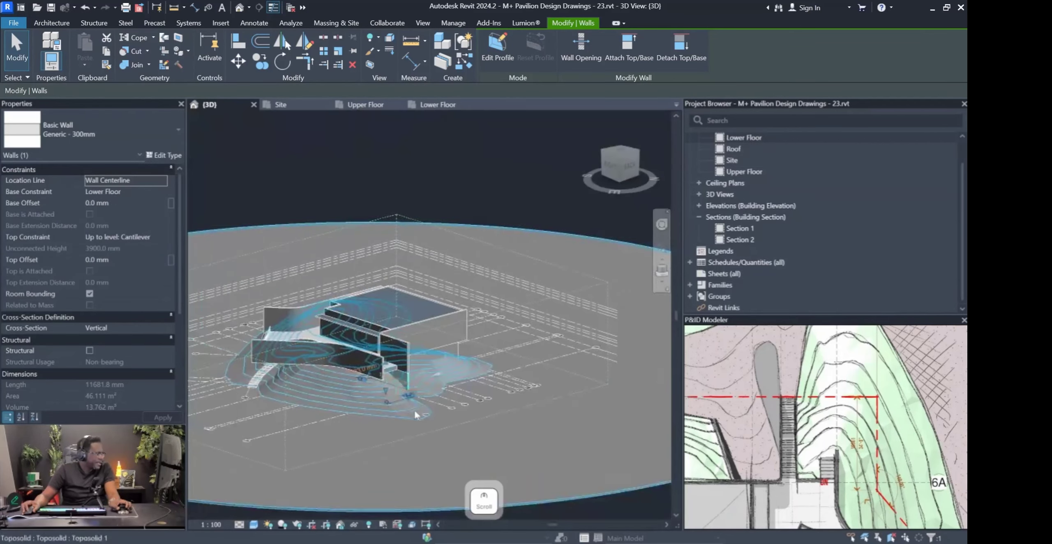
# Compare the ends of the walls on grids E and G relative to grid 6B on the Upper Floor plan and the reference floor plan.
pyautogui.click(377, 108)
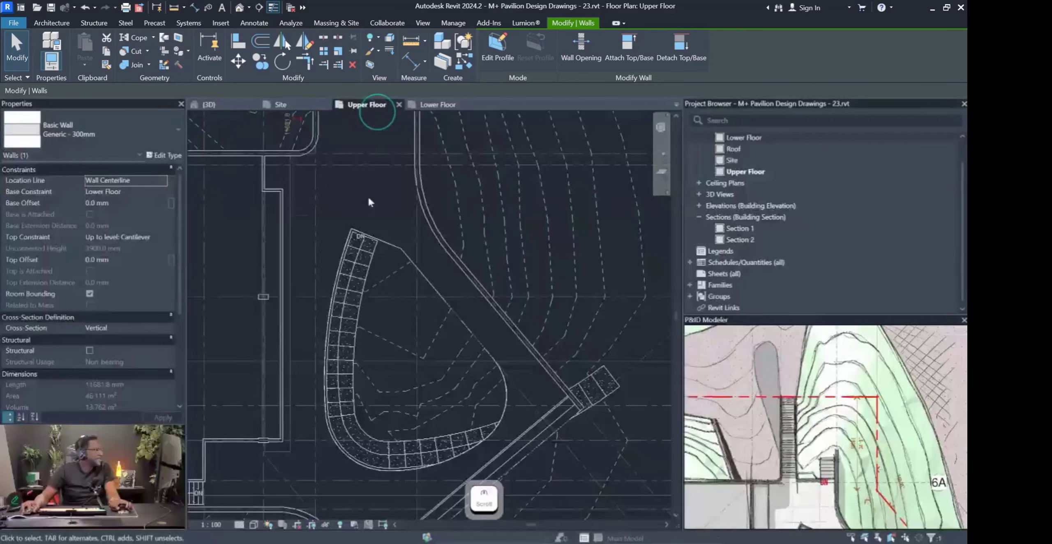
pyautogui.scroll(-2, 493, 291)
pyautogui.scroll(5, 514, 284)
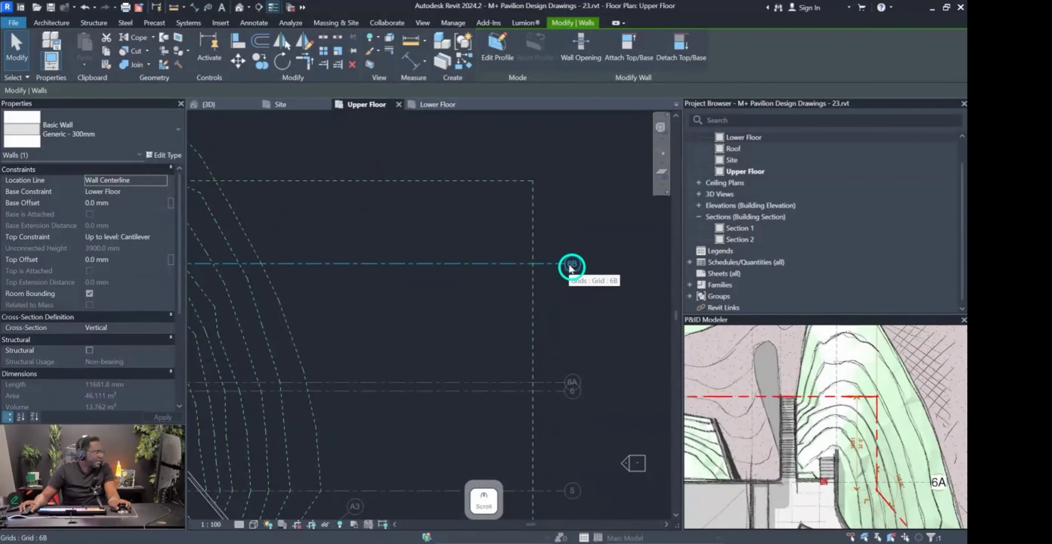
pyautogui.scroll(-8, 824, 401)
pyautogui.scroll(7, 787, 421)
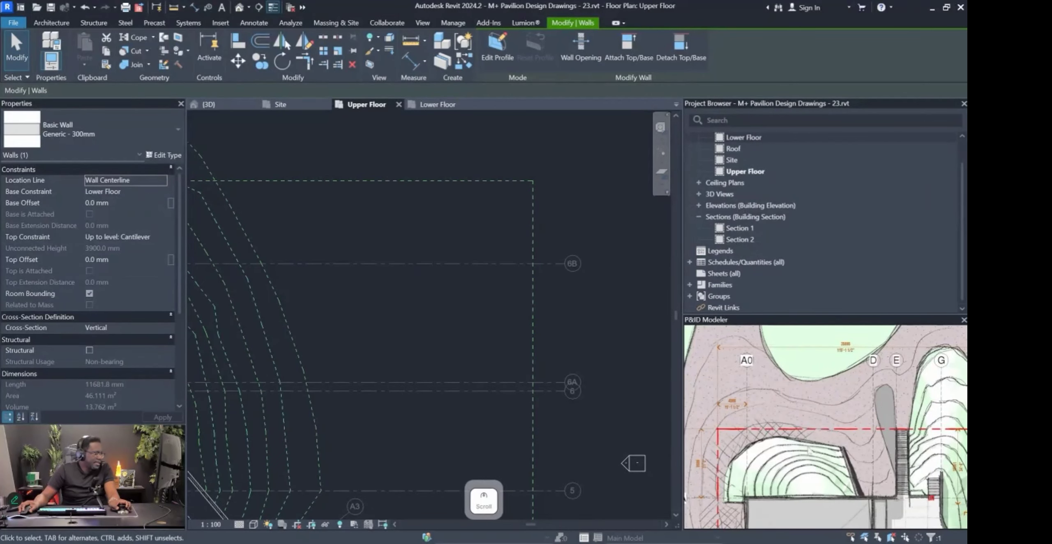
pyautogui.moveTo(768, 438); pyautogui.dragTo(712, 415)
pyautogui.scroll(-3, 820, 416)
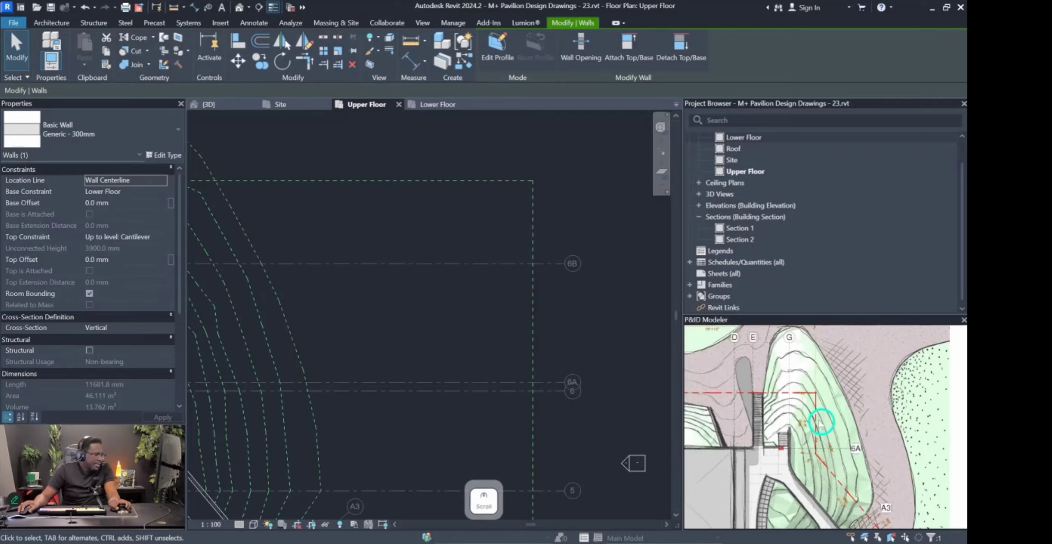
pyautogui.scroll(-5, 766, 389)
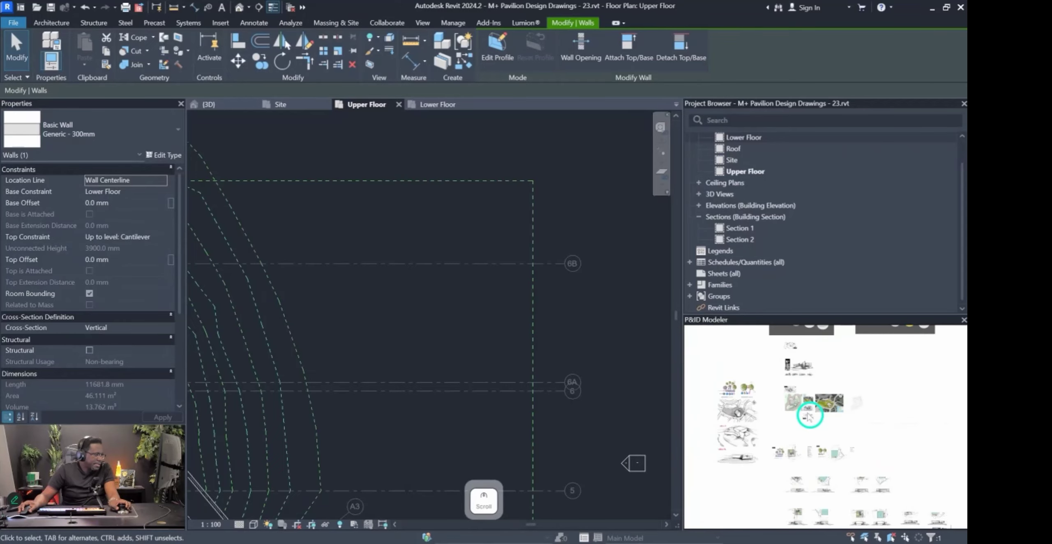
pyautogui.scroll(6, 841, 439)
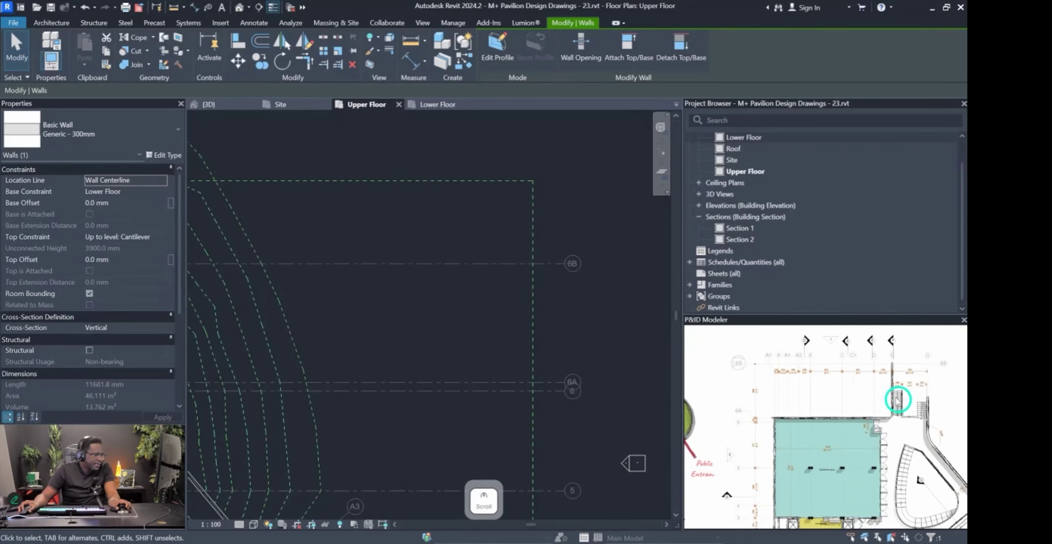
pyautogui.scroll(4, 903, 386)
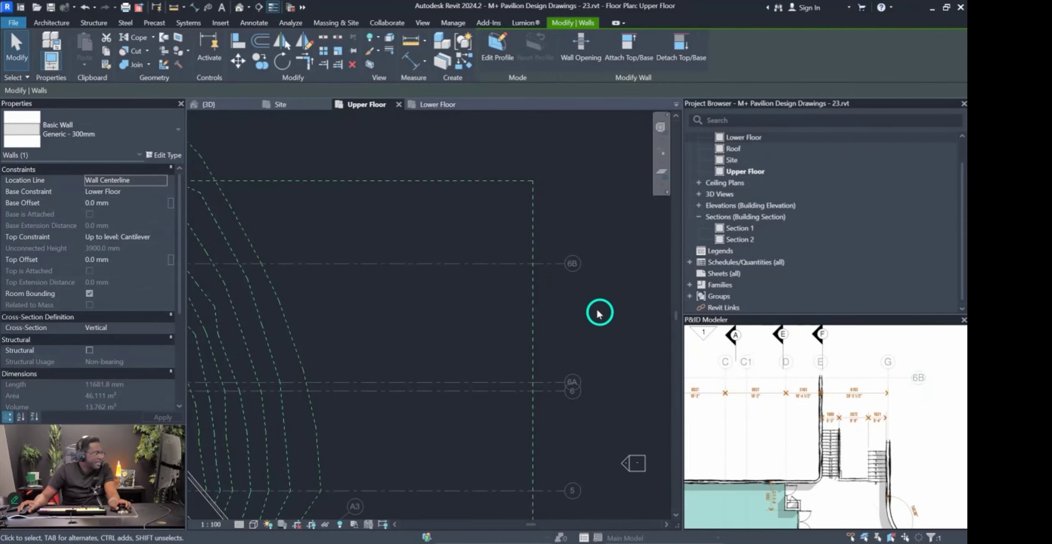
pyautogui.scroll(-4, 486, 345)
pyautogui.scroll(7, 446, 291)
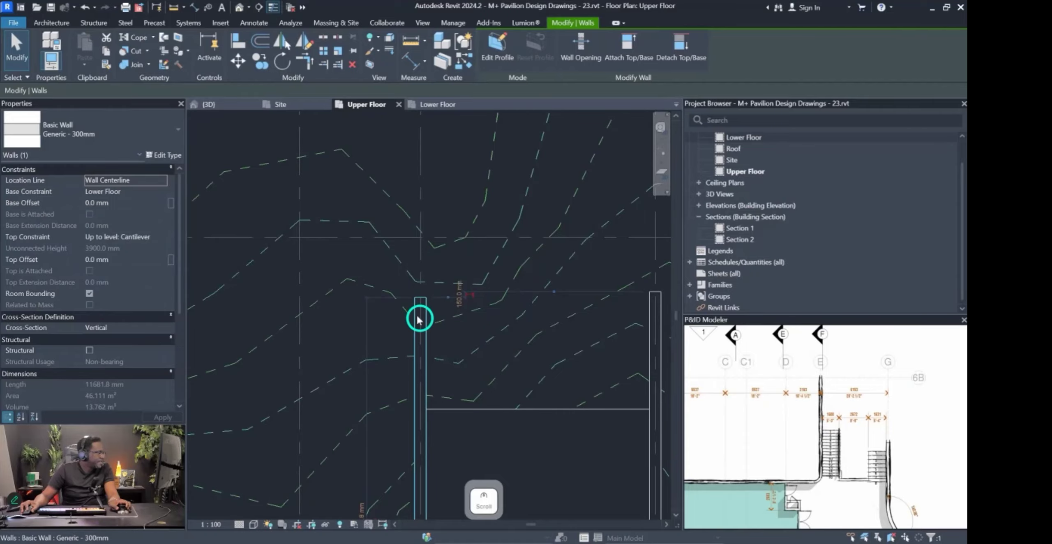
# Extend the wall on grid E in the Upper Floor plan so its free end meets grid 6B.
pyautogui.doubleClick(417, 319)
pyautogui.press('Escape')
pyautogui.moveTo(420, 299); pyautogui.dragTo(420, 240)
pyautogui.scroll(-2, 399, 283)
pyautogui.press('Escape')
# Shorten the wall on grid G so its free end sits just beyond the floor edge, following the reference plan.
pyautogui.click(544, 294)
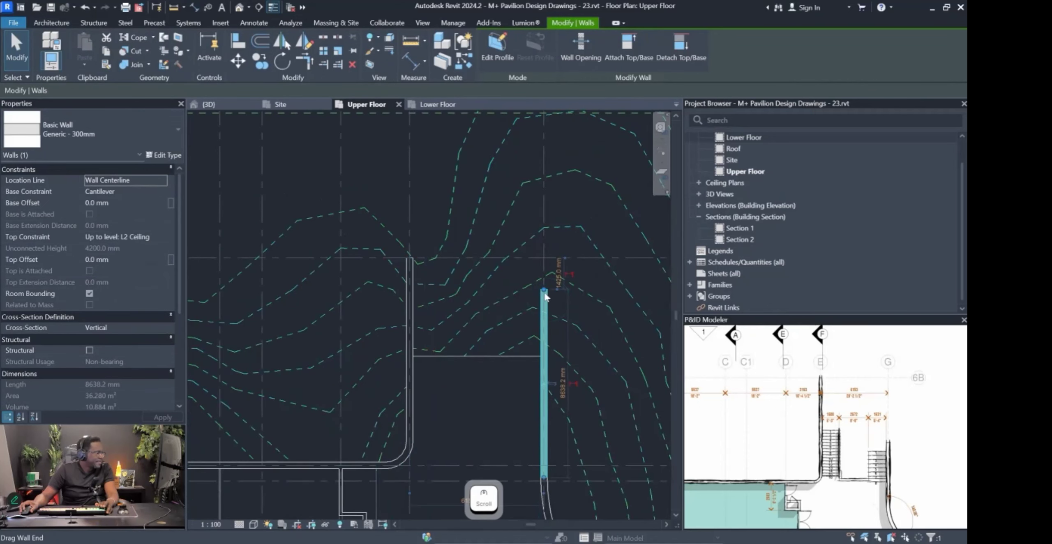
pyautogui.scroll(-3, 896, 449)
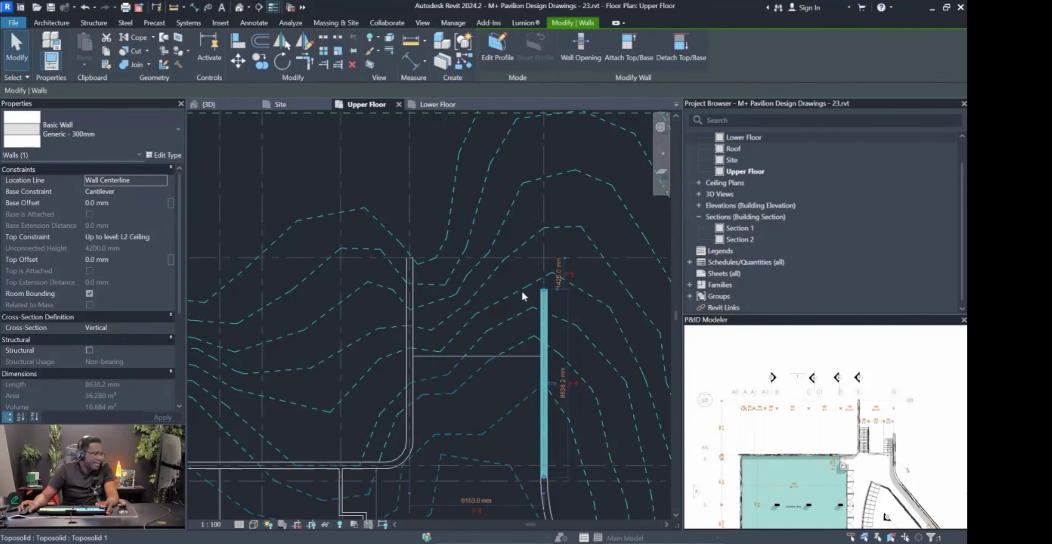
pyautogui.scroll(3, 522, 297)
pyautogui.moveTo(557, 291); pyautogui.dragTo(558, 374)
pyautogui.scroll(-3, 532, 384)
pyautogui.press('Escape')
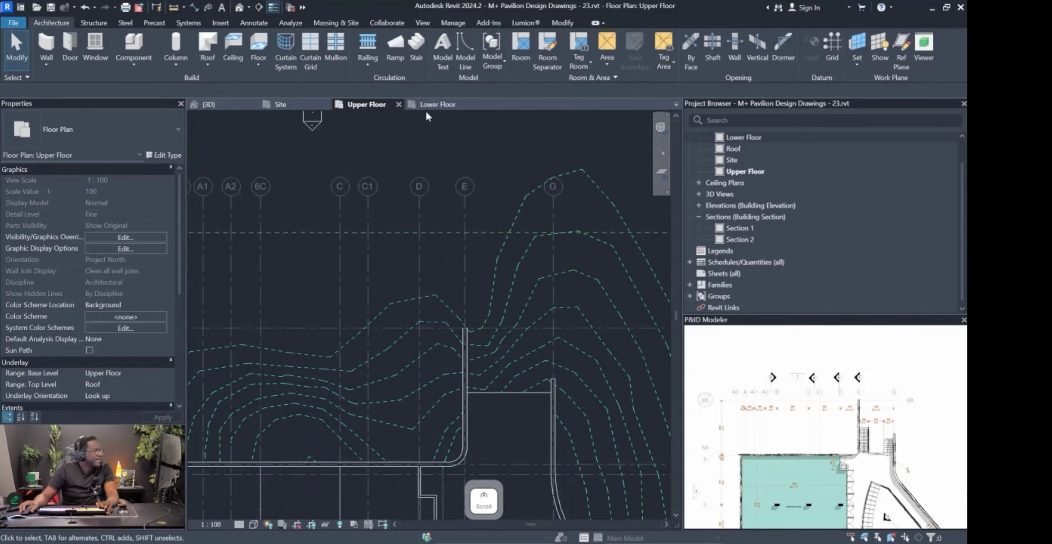
# In the Lower Floor plan, extend the lower wall on grid E so its free end meets grid 6B.
pyautogui.click(451, 104)
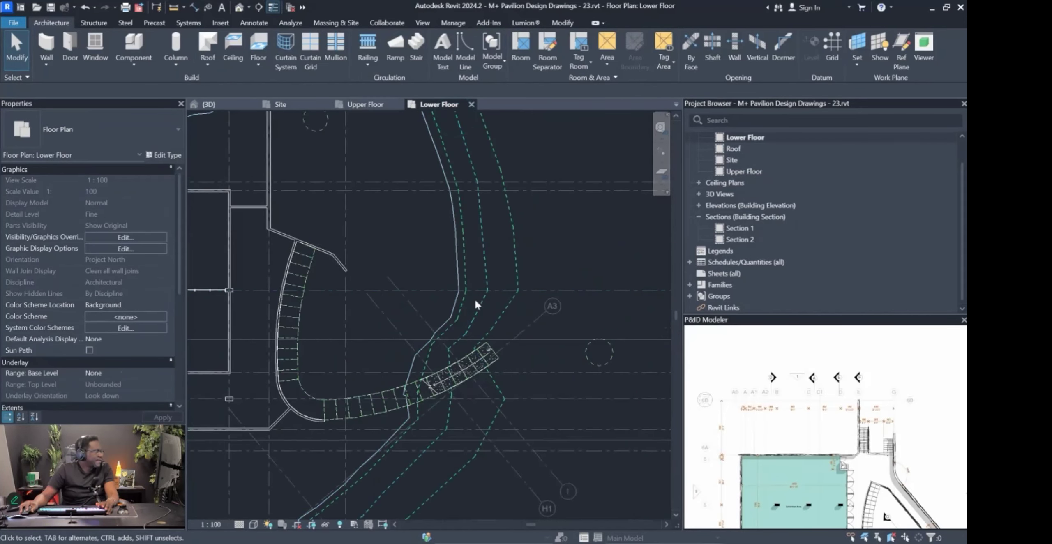
pyautogui.scroll(-2, 408, 307)
pyautogui.scroll(3, 358, 222)
pyautogui.scroll(2, 365, 246)
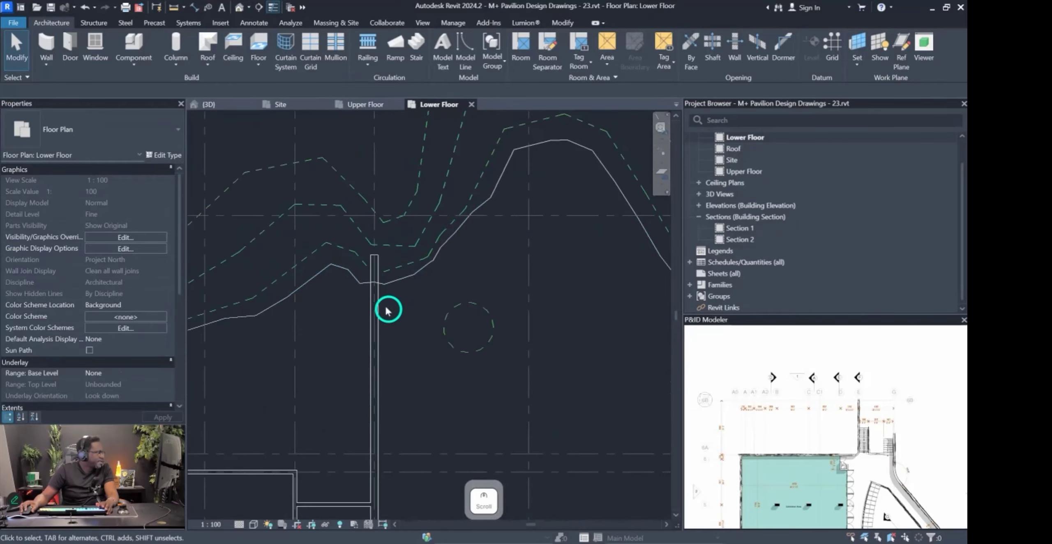
pyautogui.click(374, 271)
pyautogui.moveTo(373, 254); pyautogui.dragTo(375, 216)
pyautogui.press('Escape')
pyautogui.scroll(-4, 382, 262)
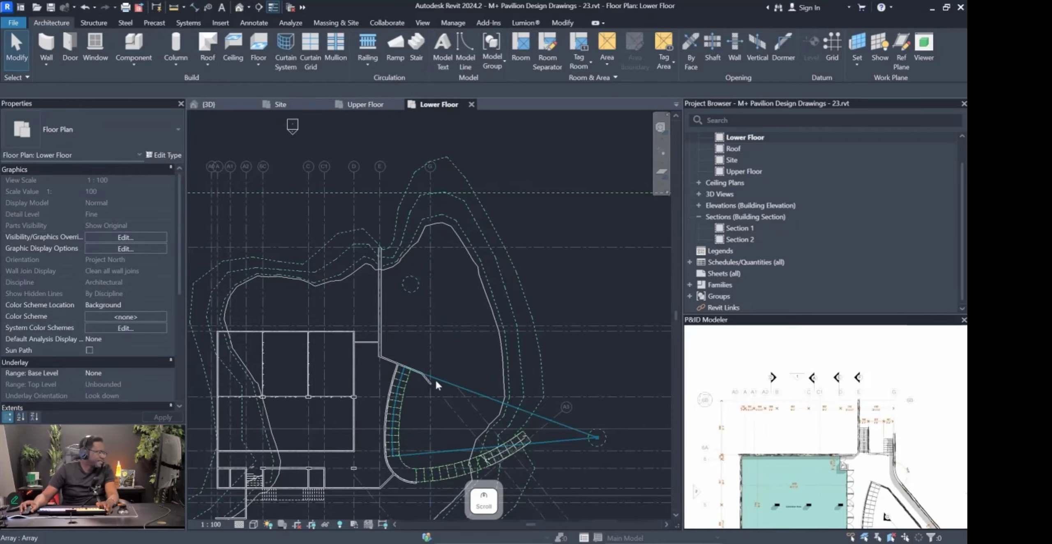
pyautogui.scroll(-3, 505, 402)
pyautogui.moveTo(474, 473); pyautogui.dragTo(505, 419, button='middle')
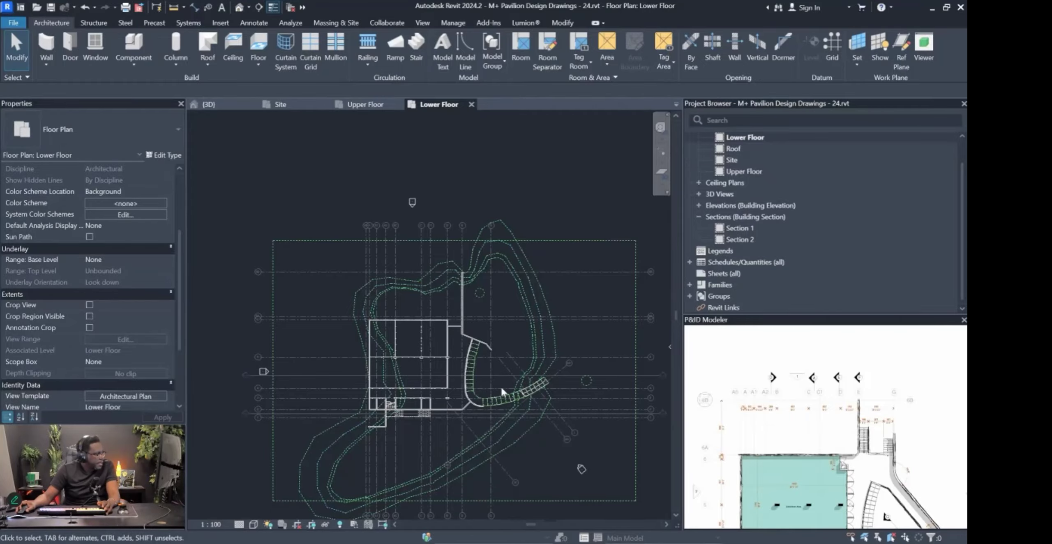
# Select the curved cast-in-place stair beneath the curved wall in the 3D view.
pyautogui.scroll(4, 518, 386)
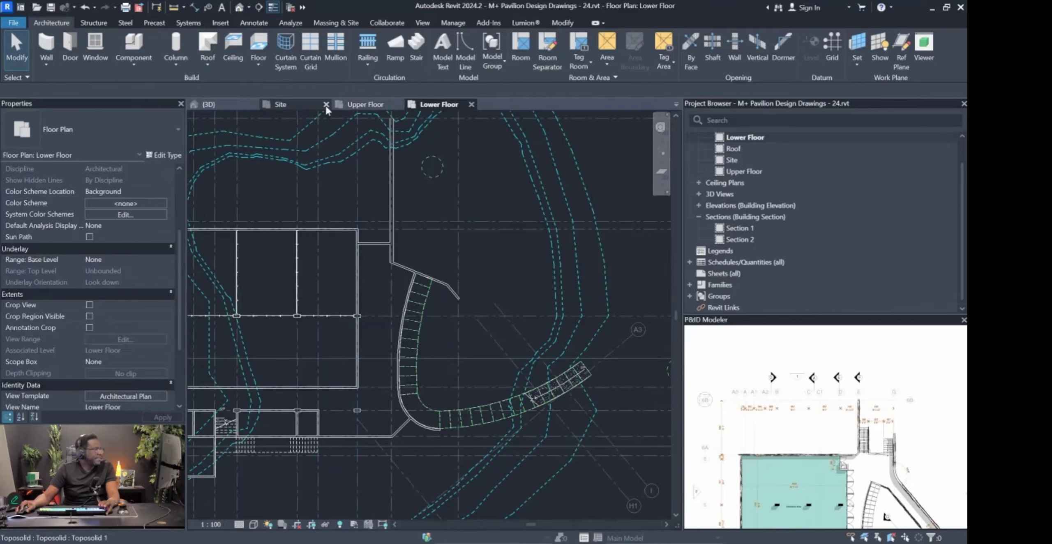
pyautogui.click(231, 107)
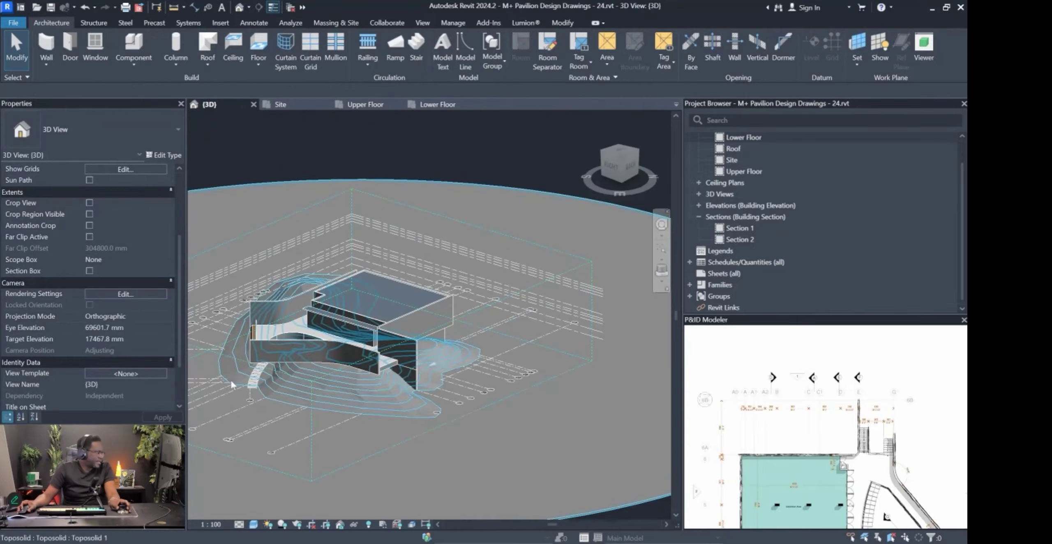
pyautogui.scroll(4, 241, 373)
pyautogui.click(273, 368)
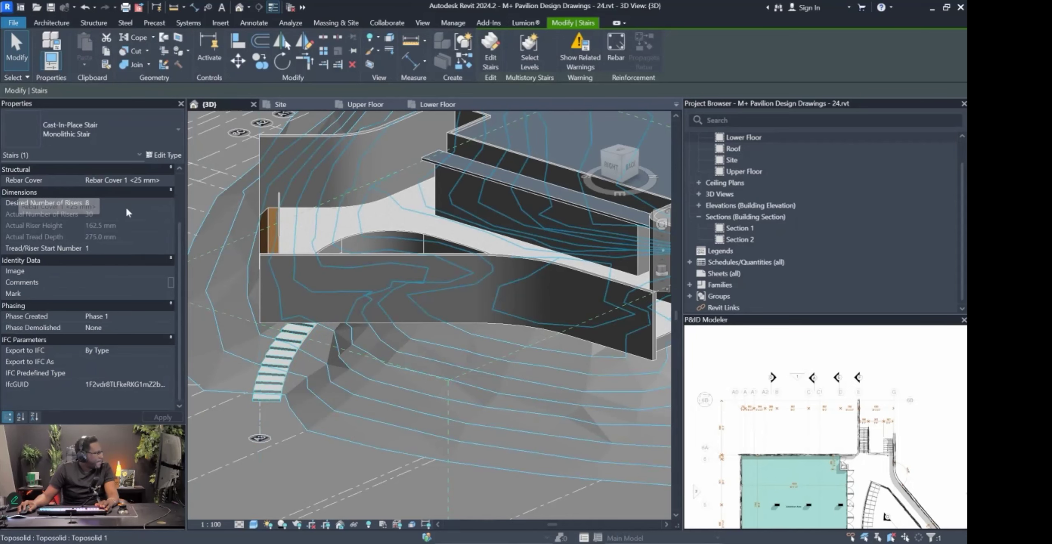
pyautogui.click(483, 62)
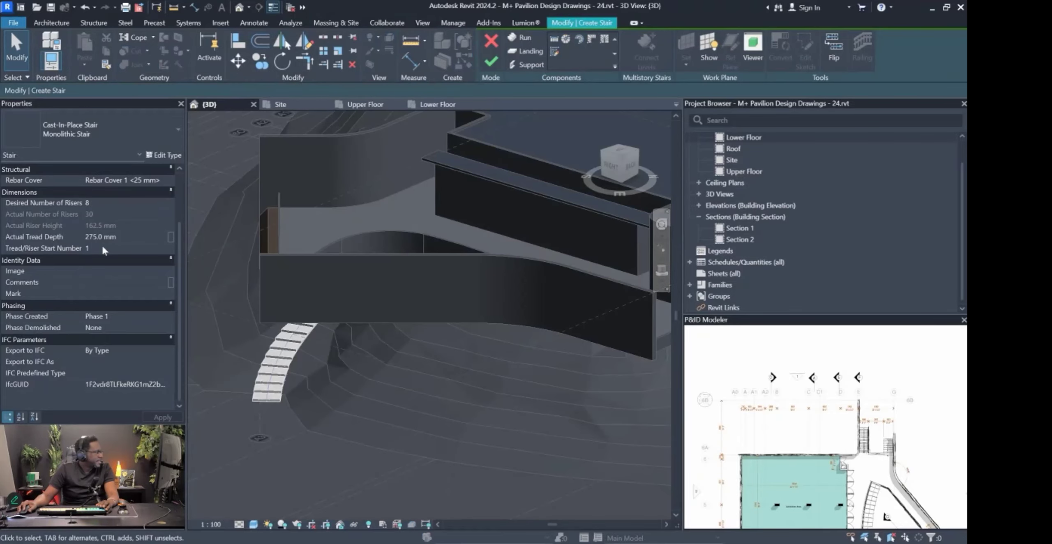
pyautogui.press('Escape')
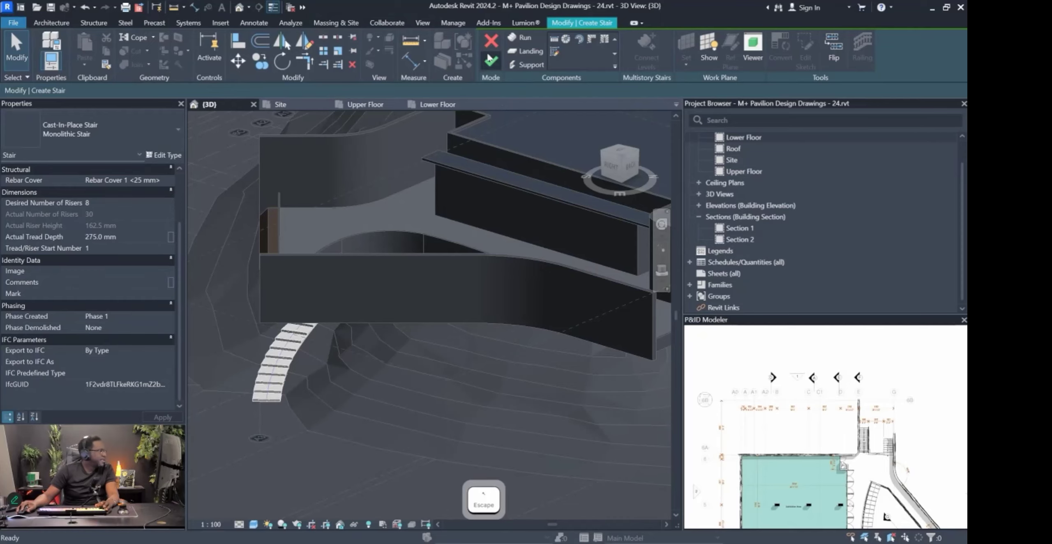
pyautogui.click(489, 24)
pyautogui.click(562, 24)
pyautogui.click(490, 56)
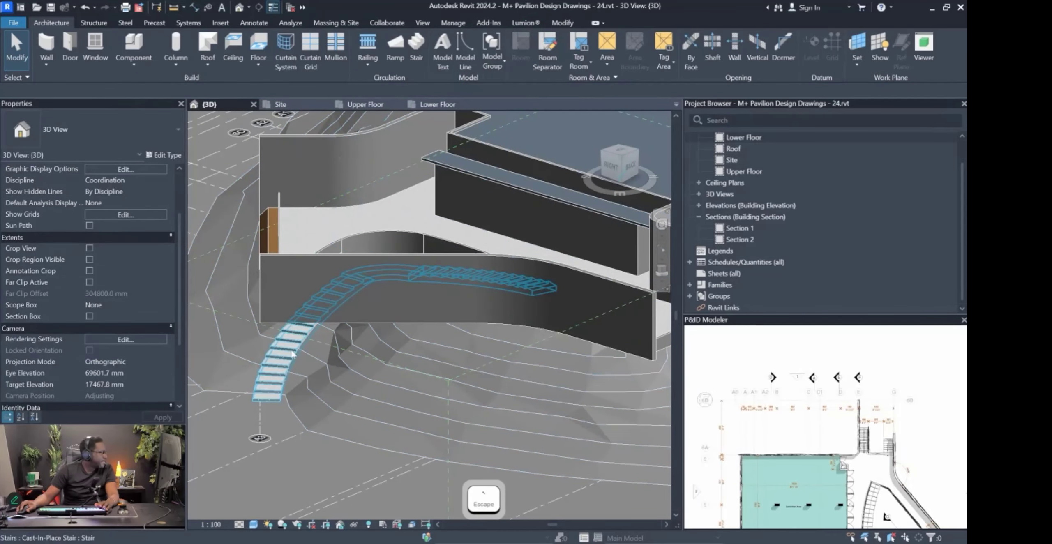
# Set the curved cast-in-place stair's top level to Upper Floor.
pyautogui.click(272, 382)
pyautogui.scroll(3, 112, 292)
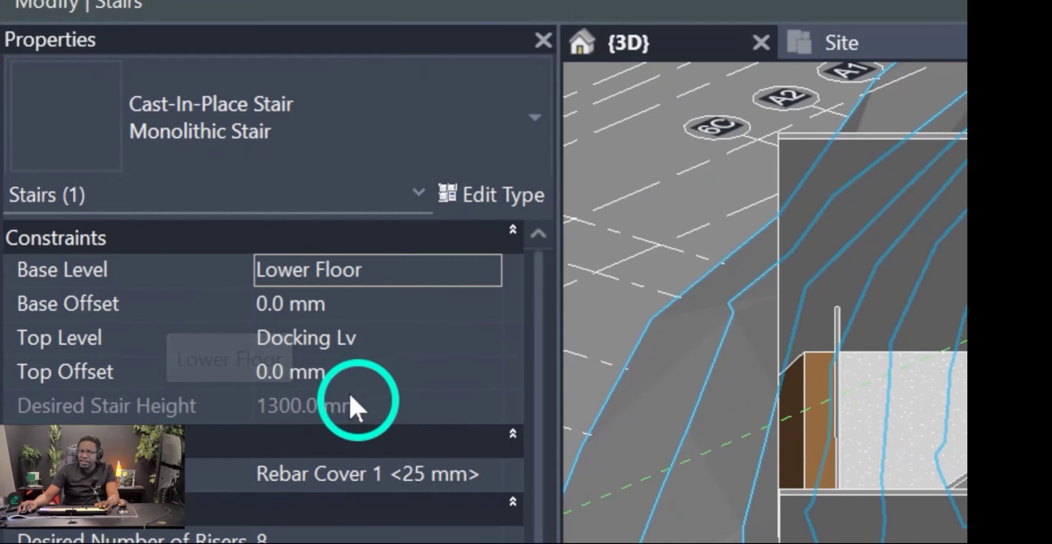
pyautogui.click(480, 345)
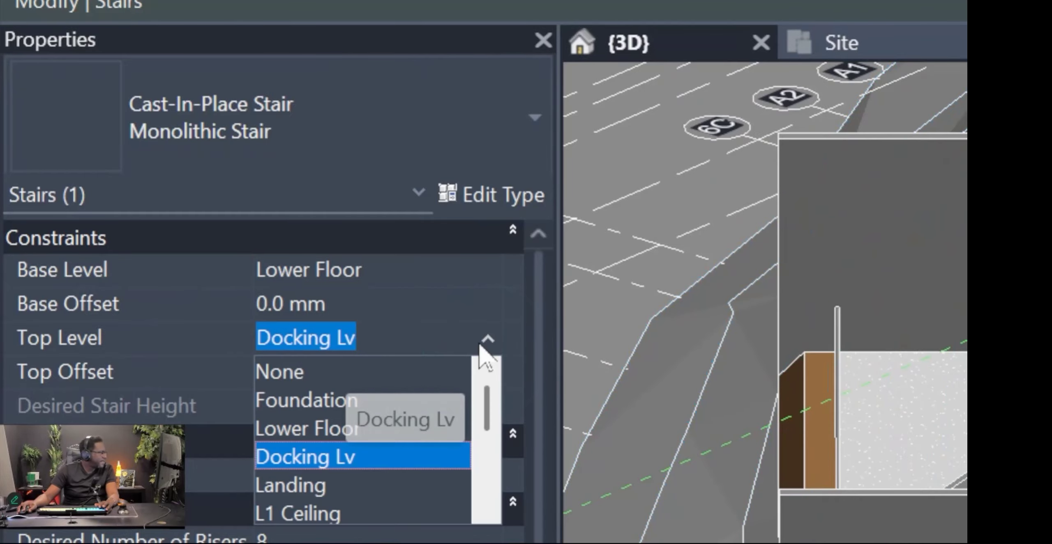
pyautogui.scroll(-1, 367, 485)
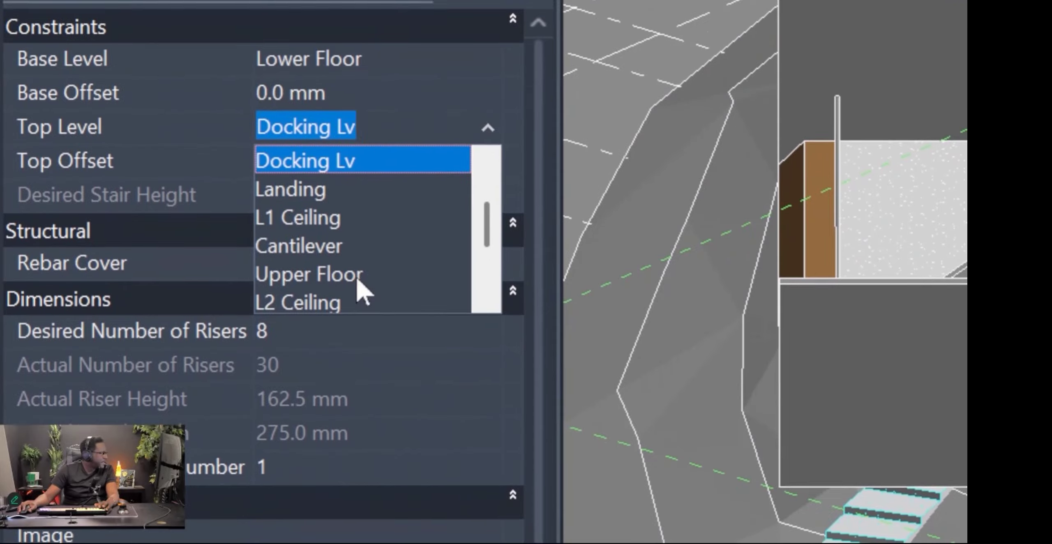
pyautogui.click(362, 314)
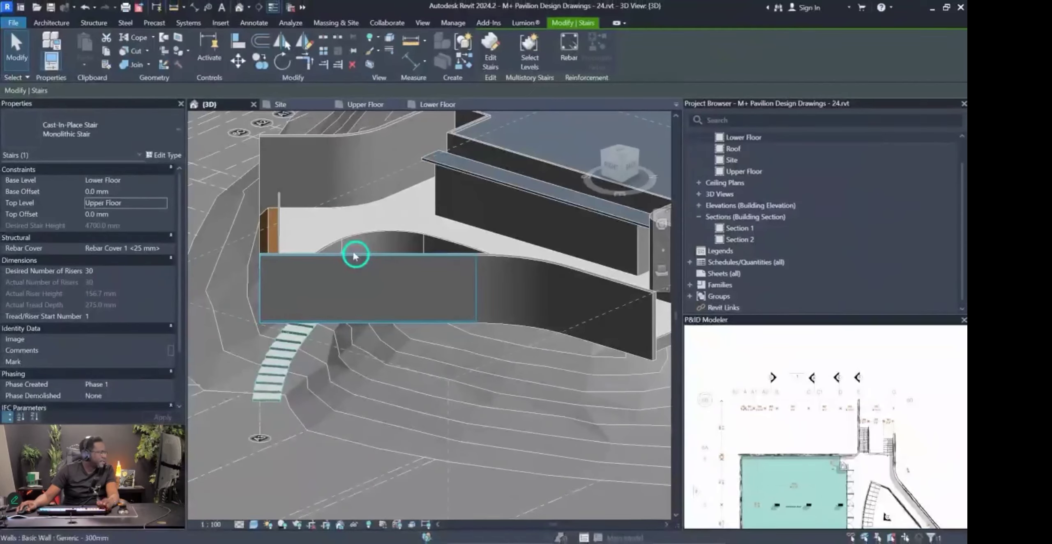
# Set the curved stair's top offset to 200 mm above the Upper Floor level.
pyautogui.moveTo(354, 255)
pyautogui.keyDown('shift'); pyautogui.mouseDown(button='middle')
pyautogui.moveTo(394, 286)
pyautogui.moveTo(342, 314)
pyautogui.moveTo(409, 310)
pyautogui.moveTo(423, 286)
pyautogui.moveTo(485, 301)
pyautogui.moveTo(439, 306)
pyautogui.moveTo(467, 307)
pyautogui.moveTo(429, 327)
pyautogui.moveTo(442, 296)
pyautogui.moveTo(463, 298)
pyautogui.moveTo(378, 371)
pyautogui.moveTo(469, 290)
pyautogui.mouseUp(button='middle'); pyautogui.keyUp('shift')
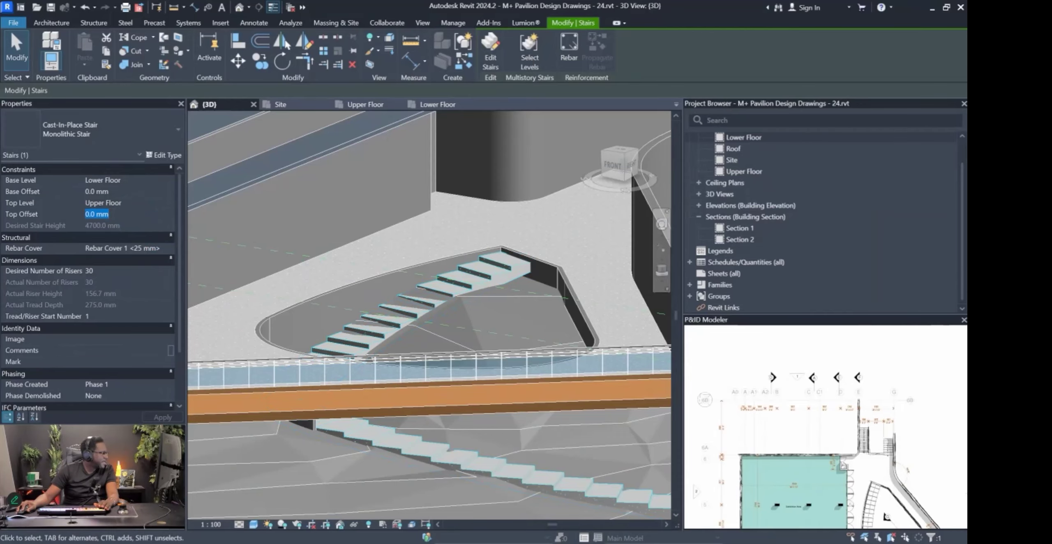
pyautogui.press('Pause')
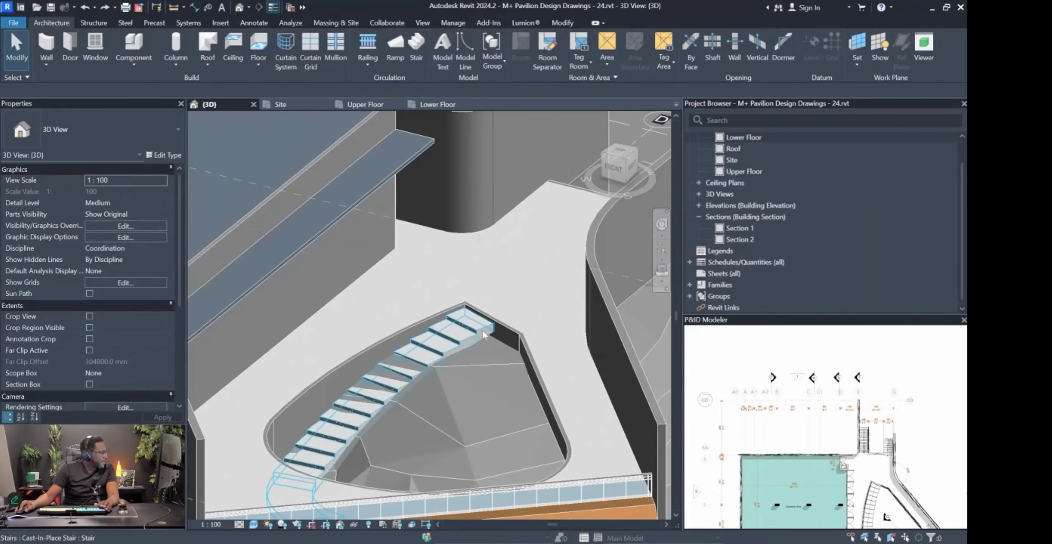
pyautogui.click(460, 330)
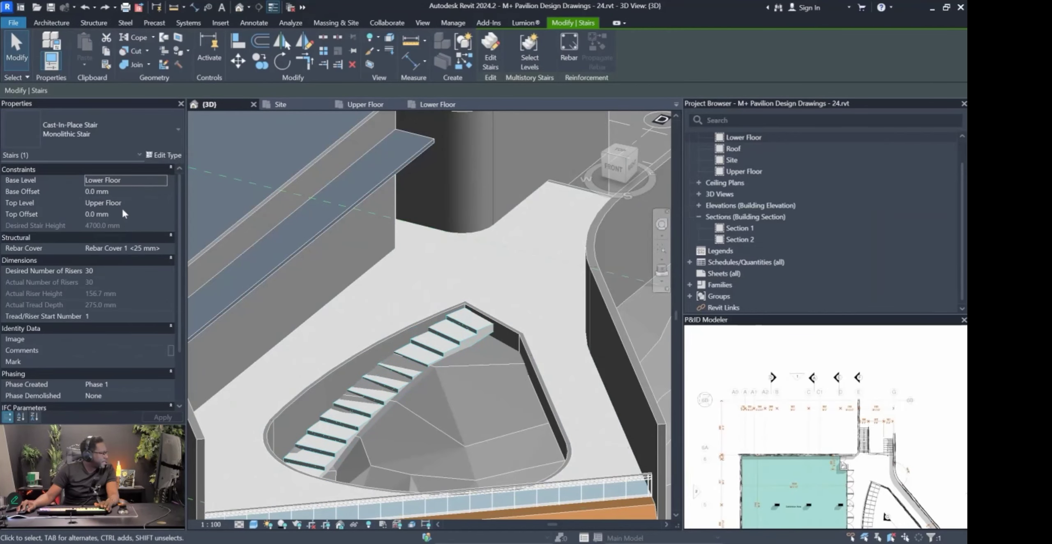
pyautogui.click(111, 214)
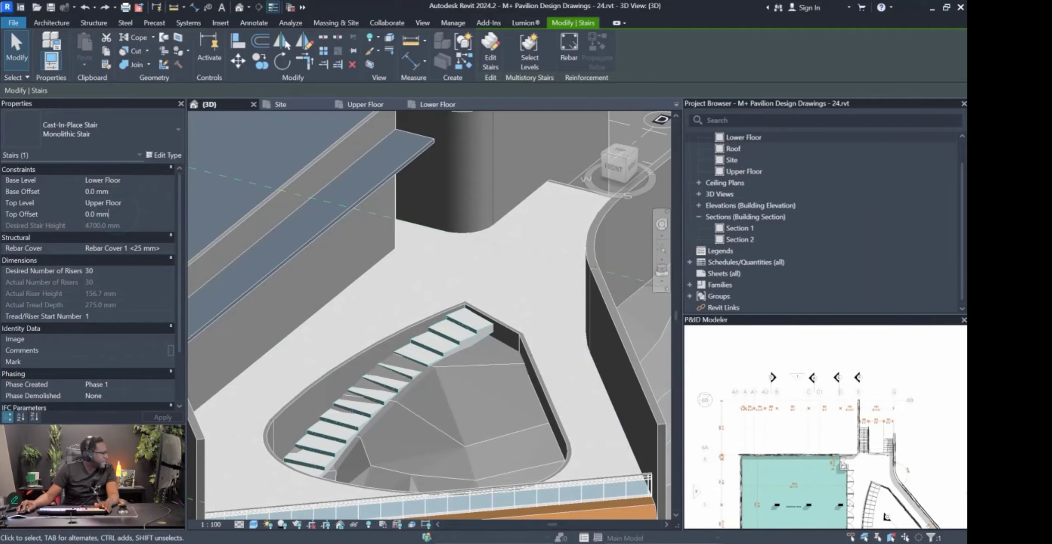
pyautogui.write('200')
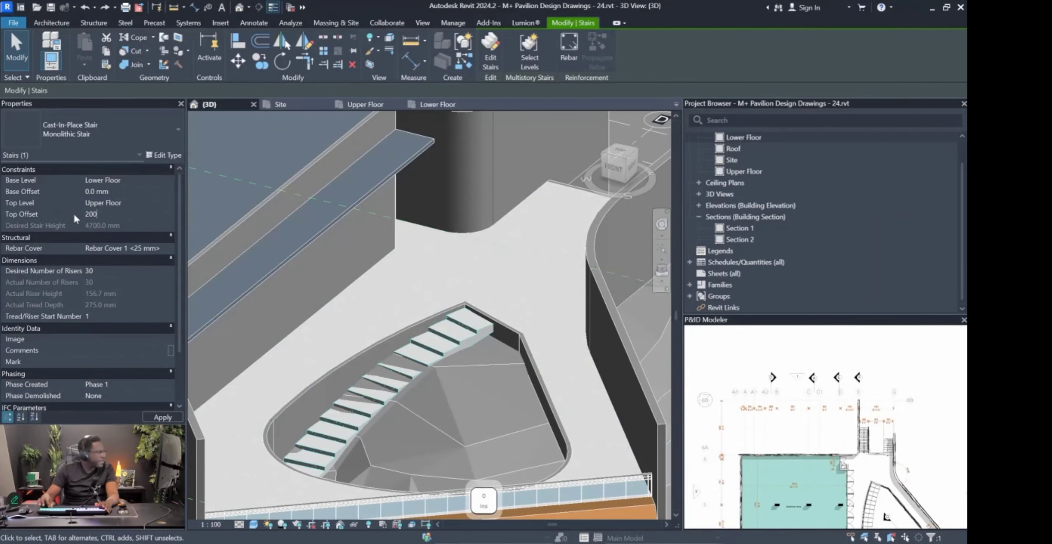
pyautogui.press('Return')
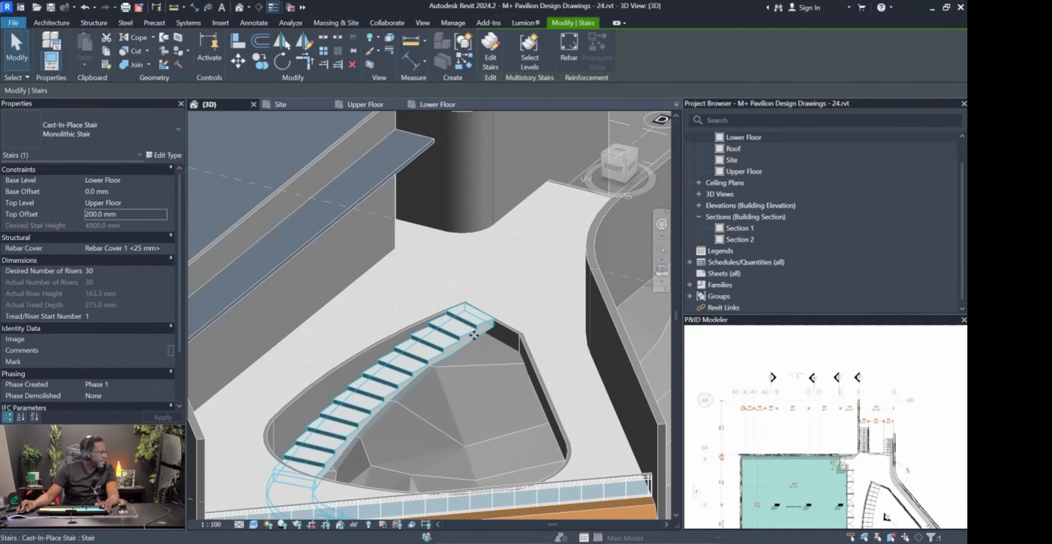
pyautogui.press('Escape')
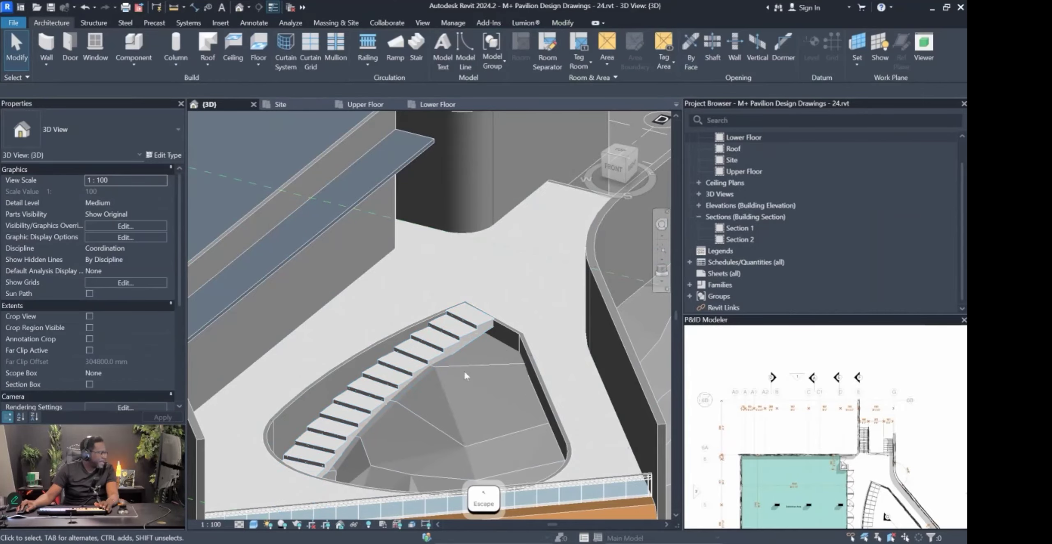
# Examine the curved stair and adjoining walls in 3D, and compare the Upper Floor plan between grids E and G with the reference plan.
pyautogui.click(475, 329)
pyautogui.keyDown('shift'); pyautogui.moveTo(475, 329); pyautogui.dragTo(587, 411, button='middle'); pyautogui.keyUp('shift')
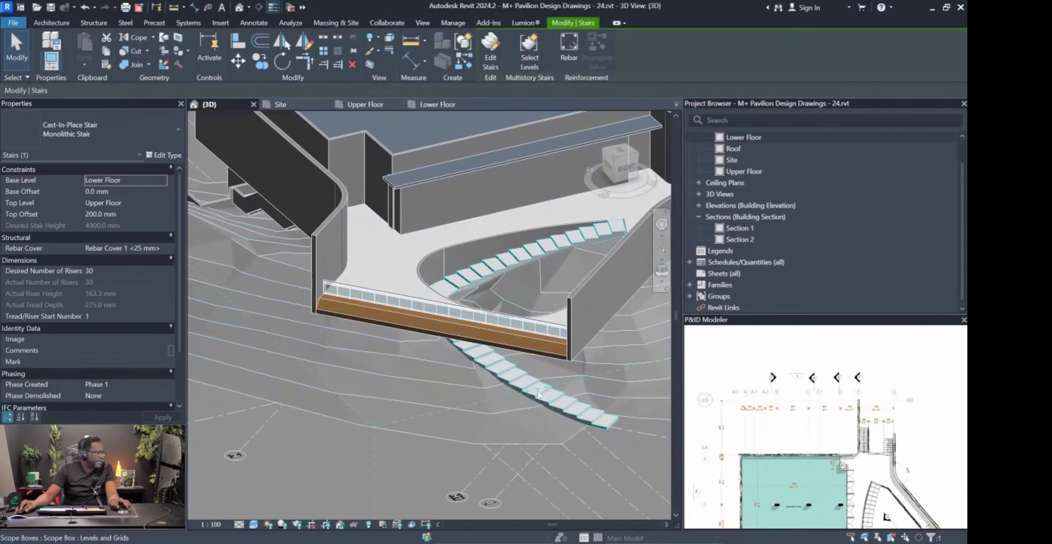
pyautogui.click(558, 252)
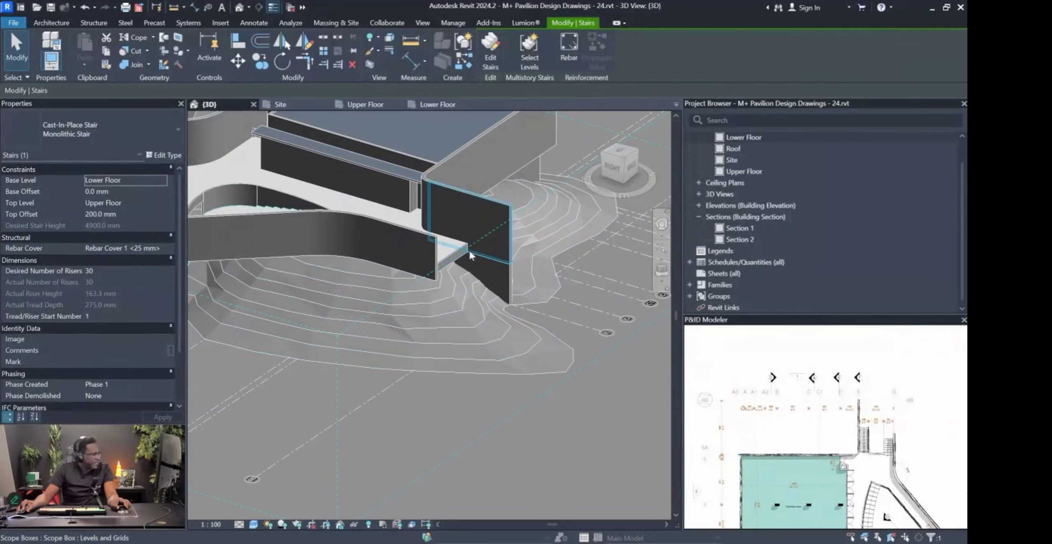
pyautogui.click(368, 105)
pyautogui.moveTo(554, 435); pyautogui.dragTo(502, 346, button='middle')
pyautogui.scroll(-3, 773, 416)
pyautogui.scroll(6, 834, 447)
pyautogui.scroll(3, 798, 430)
pyautogui.scroll(-7, 802, 426)
pyautogui.scroll(3, 801, 426)
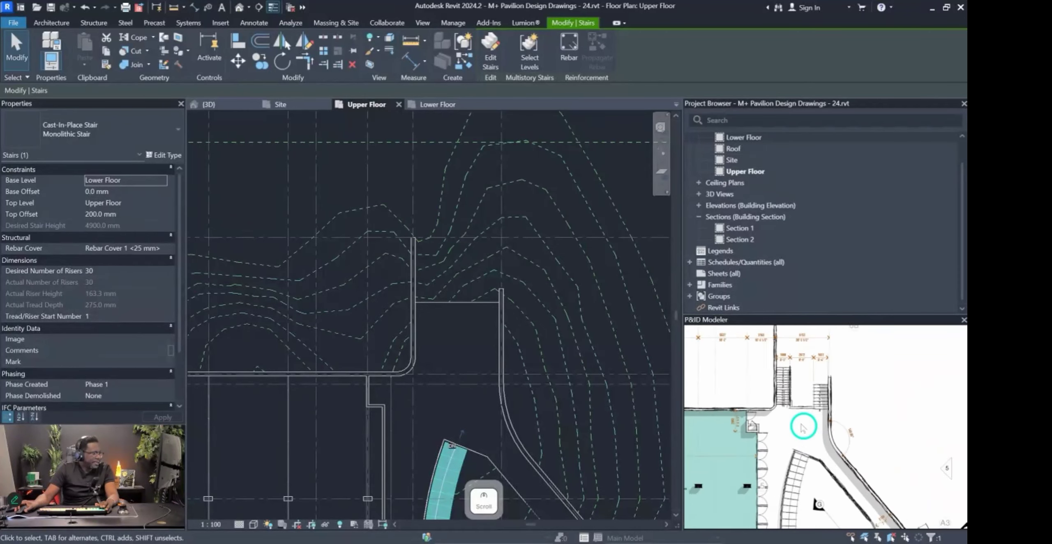
# Compare the reference plan's walls and straight stairs near the rounded corner with the Upper Floor plan around grid E.
pyautogui.scroll(3, 795, 416)
pyautogui.scroll(2, 760, 410)
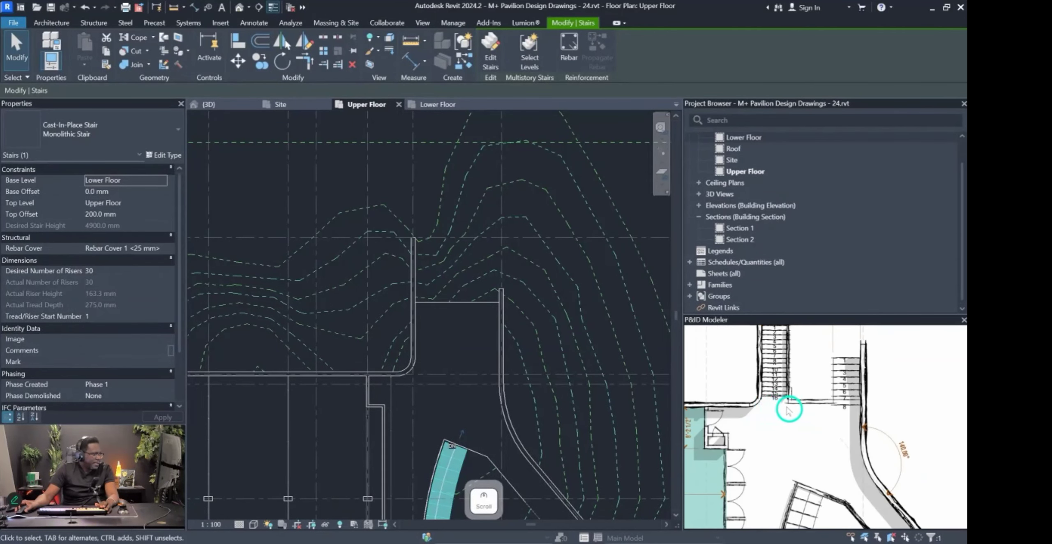
pyautogui.scroll(2, 387, 308)
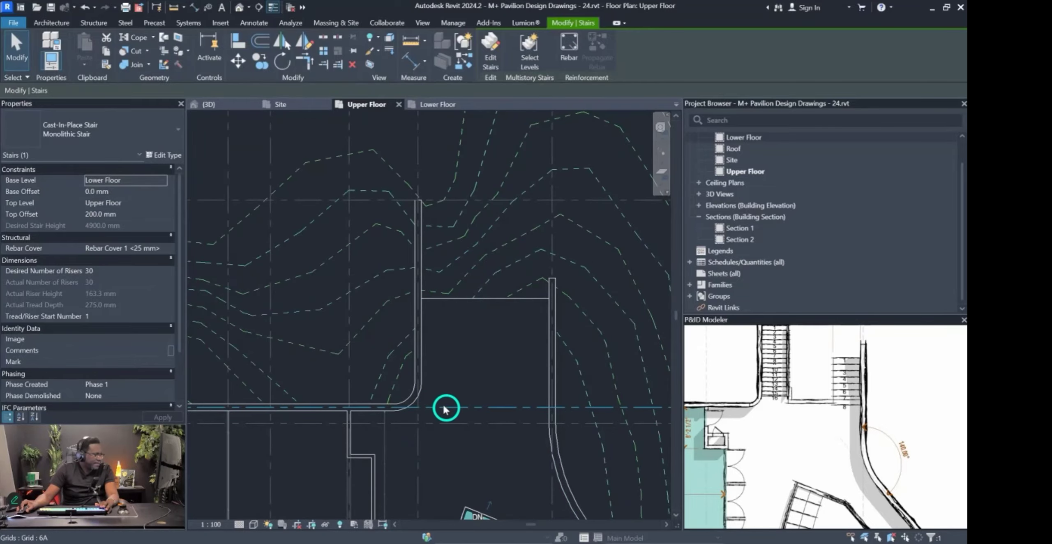
pyautogui.scroll(-3, 884, 396)
pyautogui.scroll(3, 756, 404)
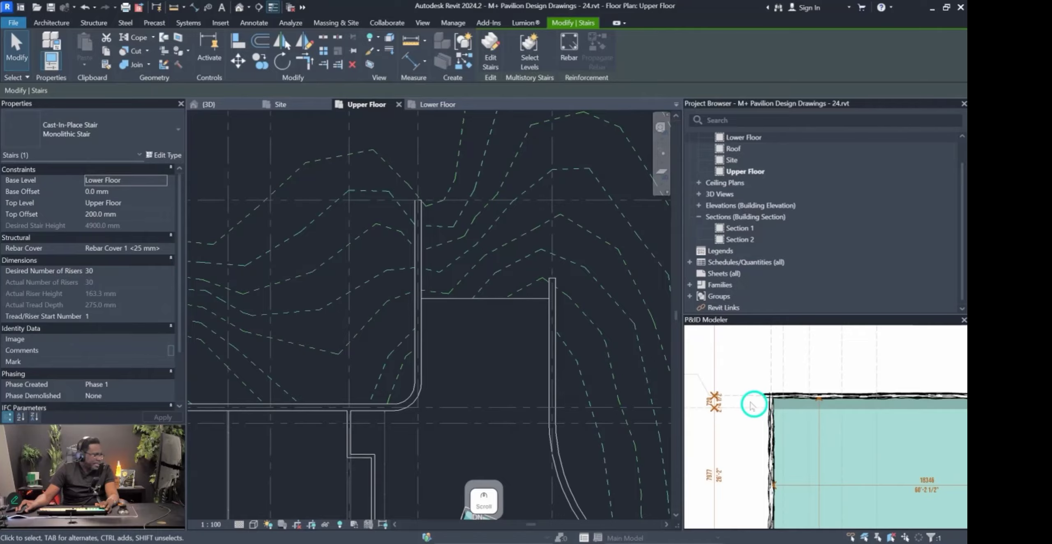
pyautogui.moveTo(736, 404); pyautogui.dragTo(664, 410, button='middle')
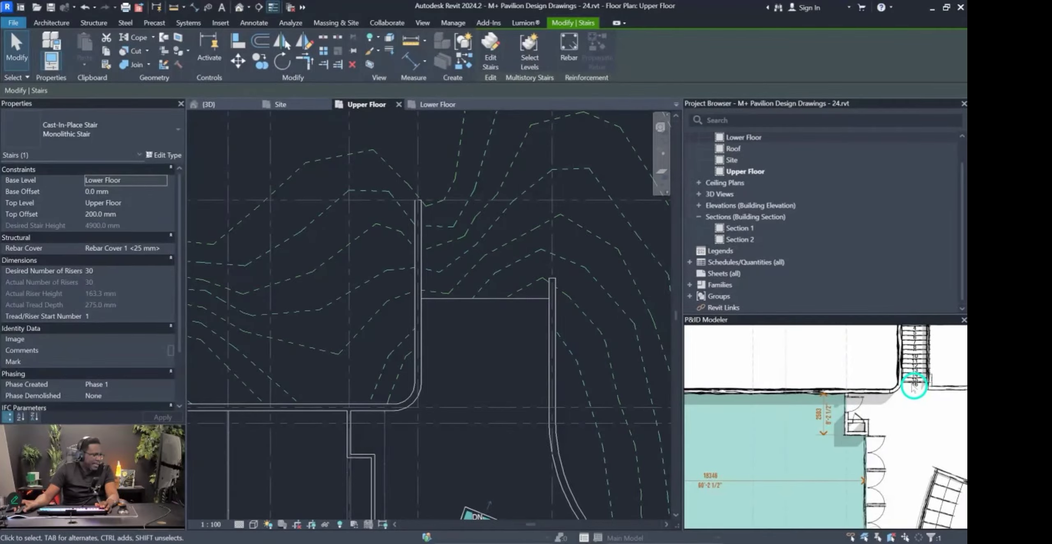
pyautogui.scroll(-4, 519, 366)
pyautogui.moveTo(223, 377); pyautogui.dragTo(430, 374, button='middle')
pyautogui.moveTo(563, 388); pyautogui.dragTo(337, 382, button='middle')
pyautogui.scroll(4, 432, 374)
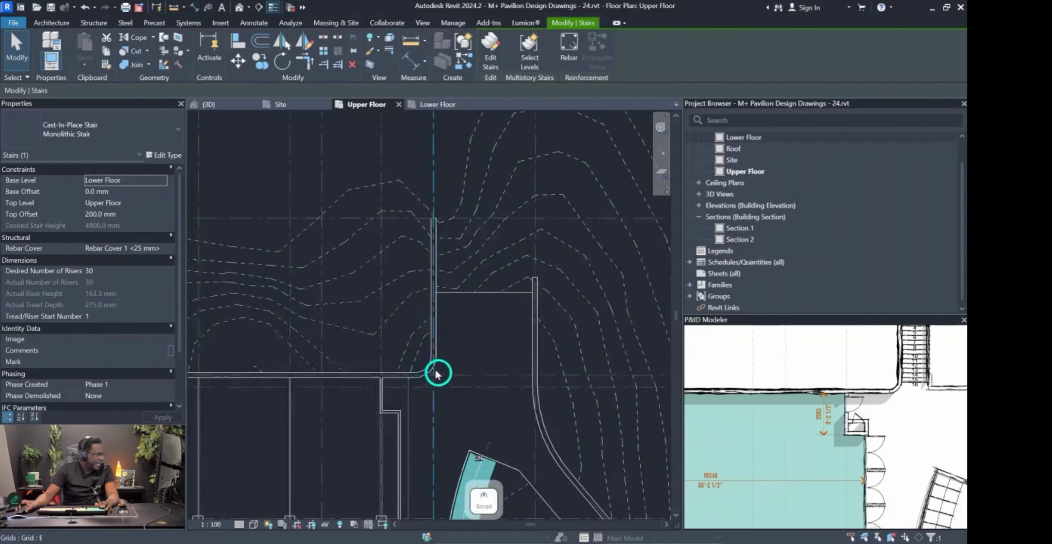
# Pull the upper slab's outer edge between grids E and G back to the rounded wall corner, leaving the walls unattached.
pyautogui.click(472, 270)
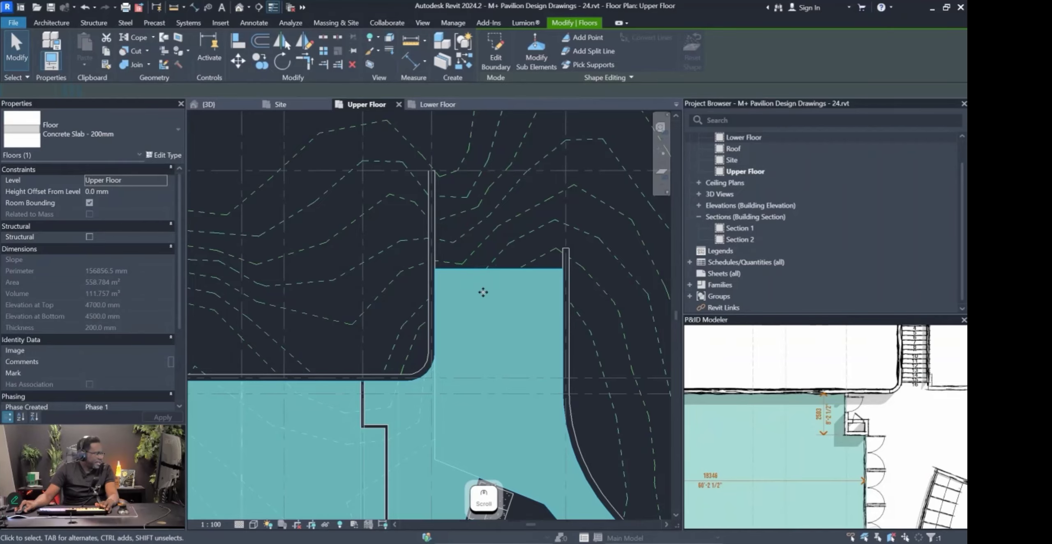
pyautogui.doubleClick(480, 270)
pyautogui.click(489, 269)
pyautogui.moveTo(488, 272); pyautogui.dragTo(486, 371)
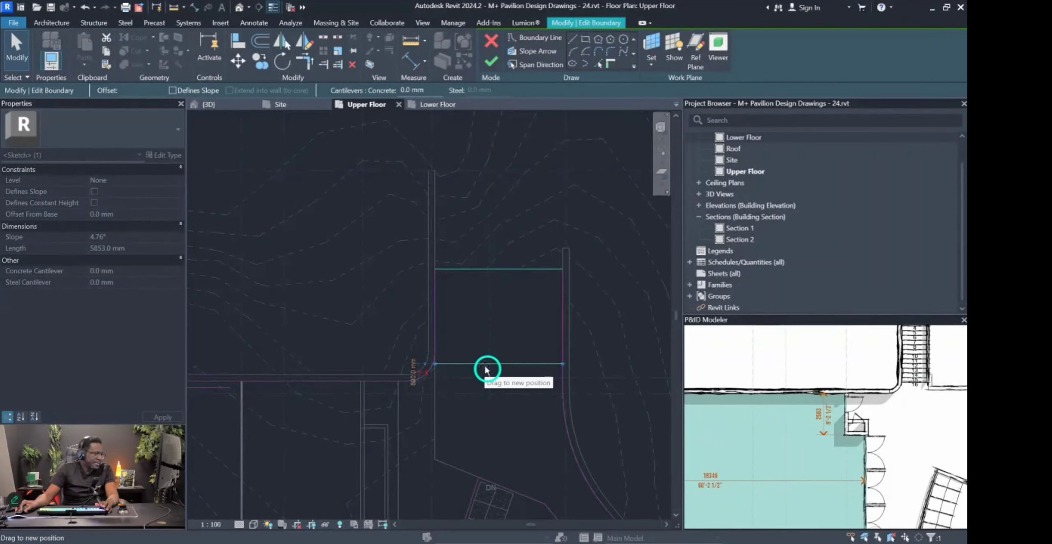
pyautogui.moveTo(487, 361); pyautogui.dragTo(486, 362)
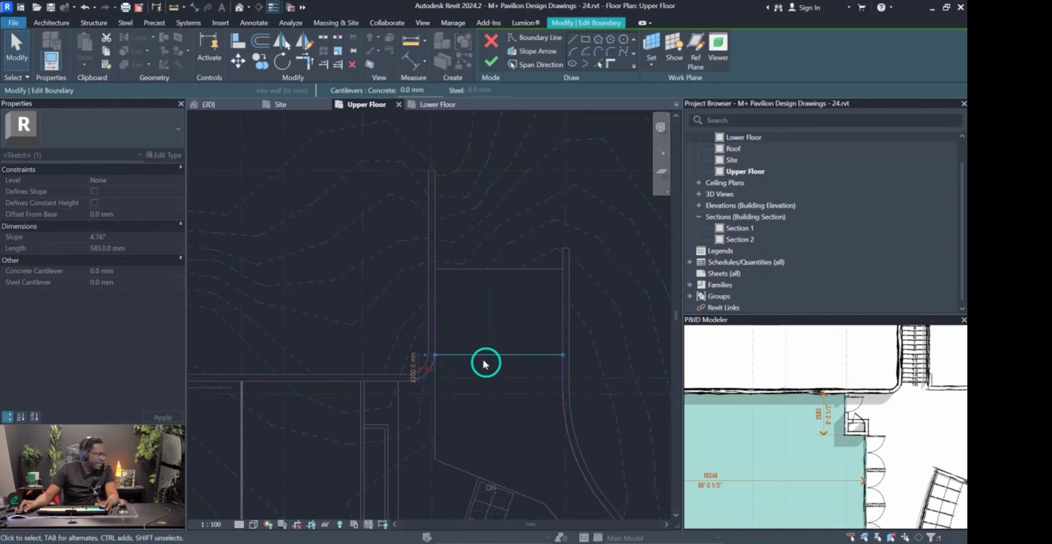
pyautogui.scroll(3, 453, 358)
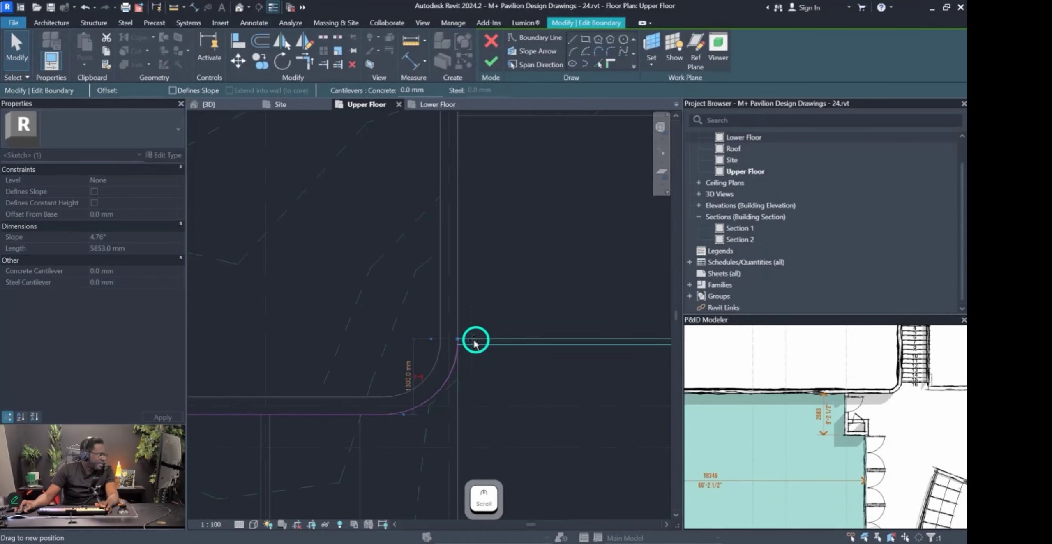
pyautogui.scroll(-3, 457, 335)
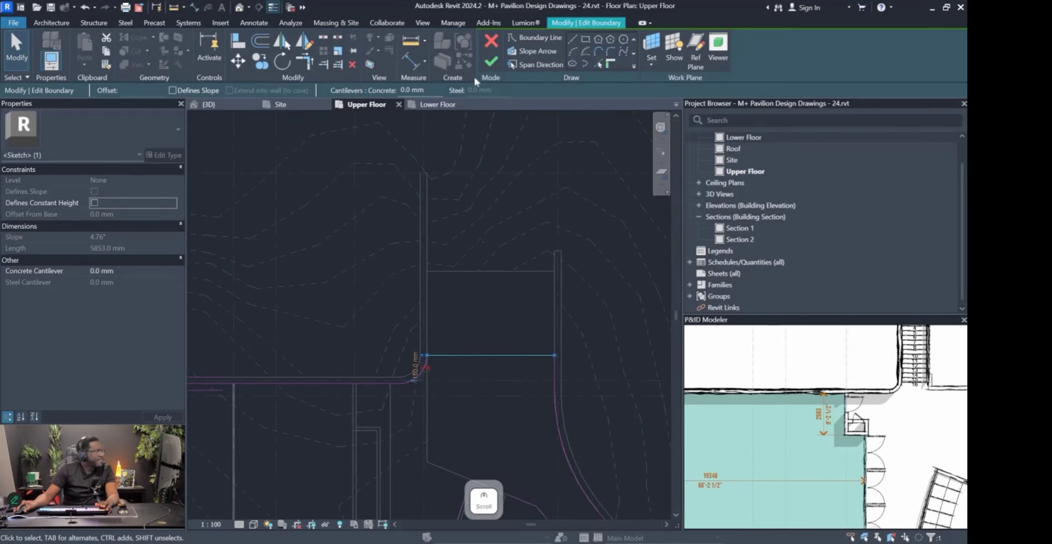
pyautogui.click(490, 63)
pyautogui.click(577, 285)
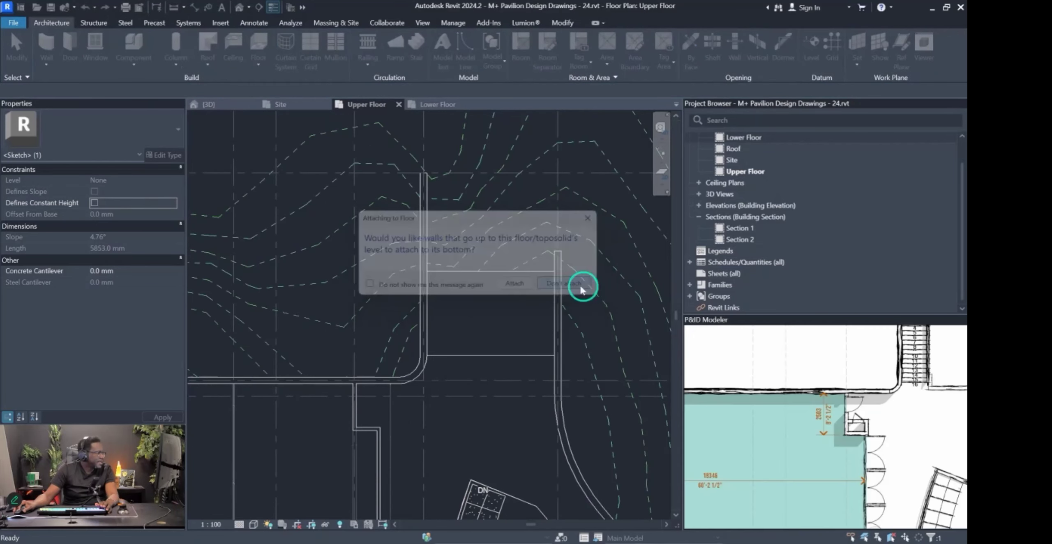
# Pull the Cantilever-level slab's edge between the same walls back to the shortened upper slab edge, leaving the walls unattached.
pyautogui.doubleClick(526, 274)
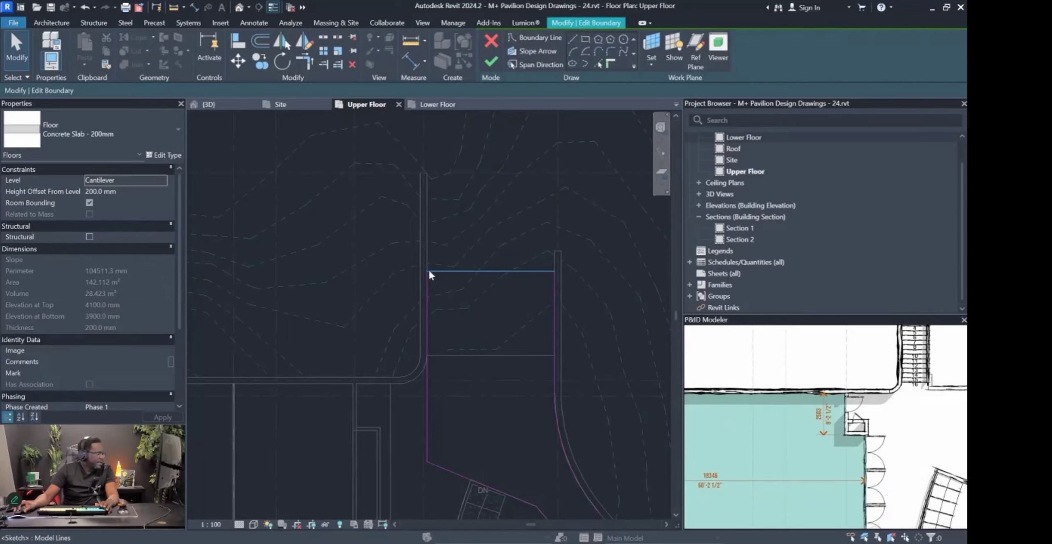
pyautogui.moveTo(475, 272); pyautogui.dragTo(476, 382)
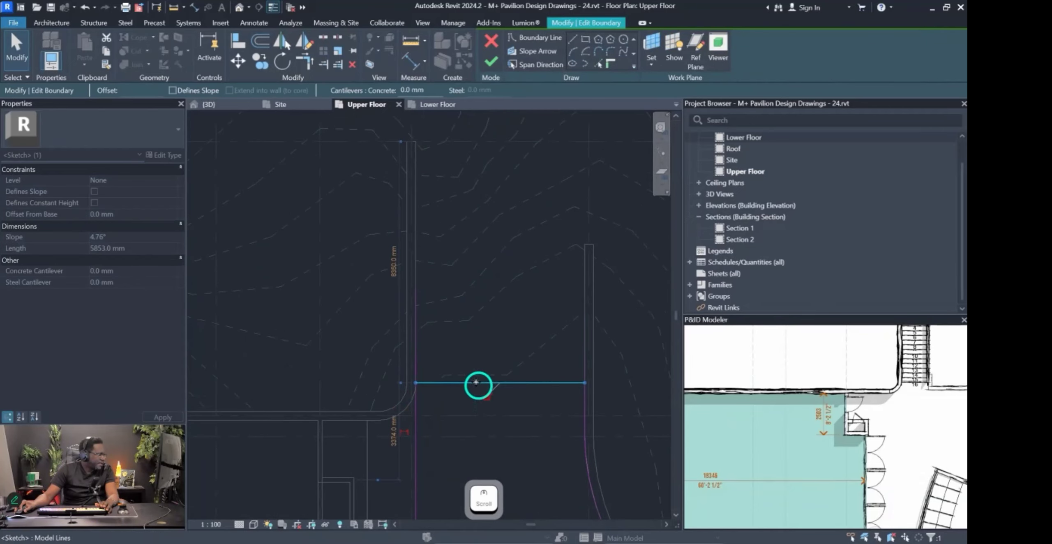
pyautogui.click(490, 62)
pyautogui.click(574, 284)
pyautogui.press('Escape')
# Align the low cross wall between the two long walls with the shortened slab's edge in the 3D view.
pyautogui.click(441, 105)
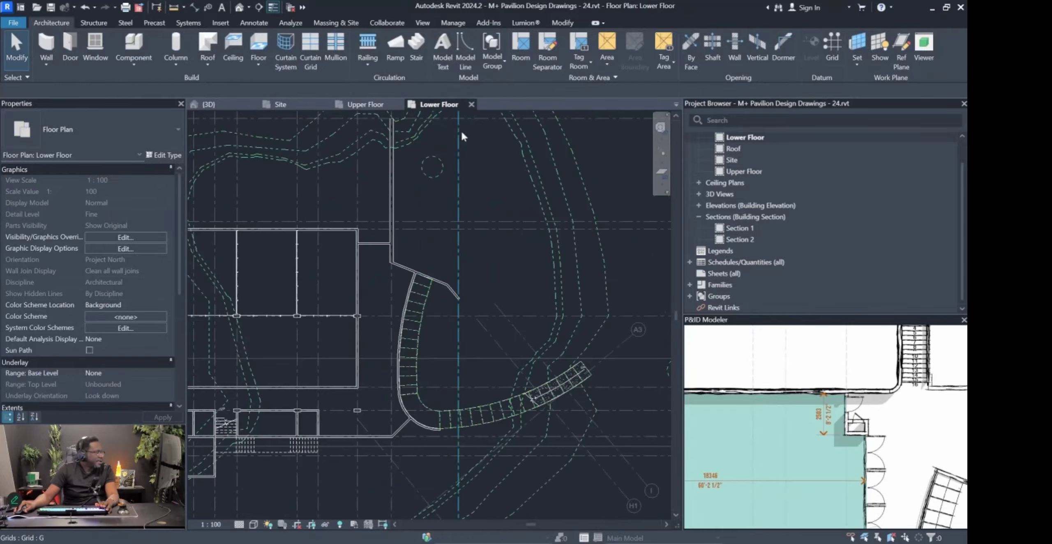
pyautogui.click(227, 102)
pyautogui.scroll(10, 461, 275)
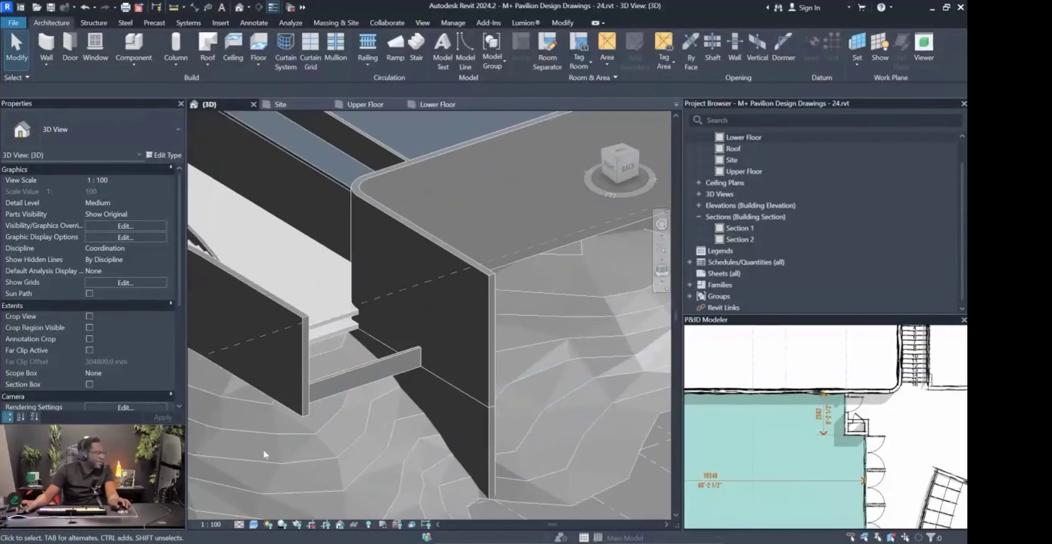
pyautogui.press('a')
pyautogui.press('l')
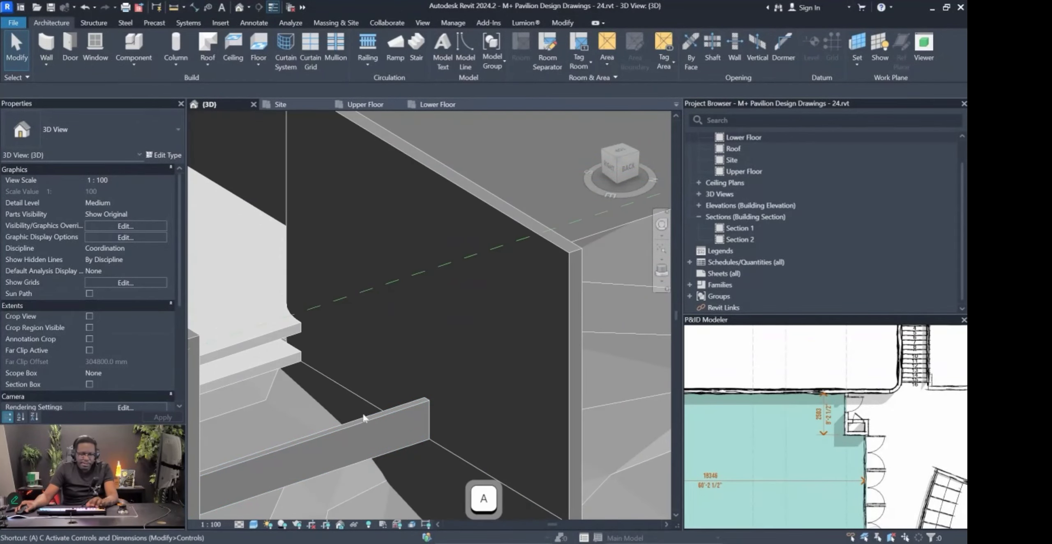
pyautogui.click(271, 341)
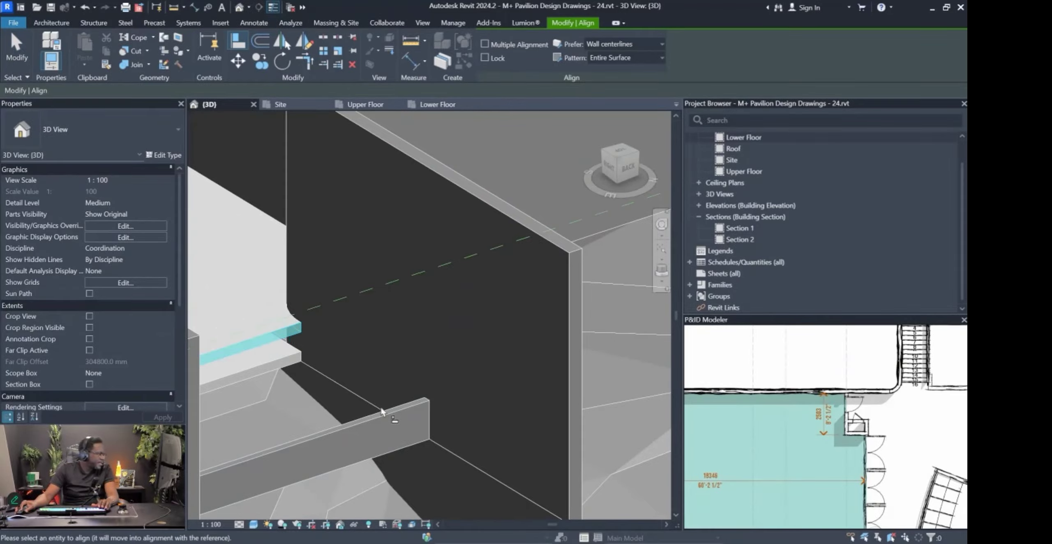
pyautogui.press('Tab')
pyautogui.click(383, 414)
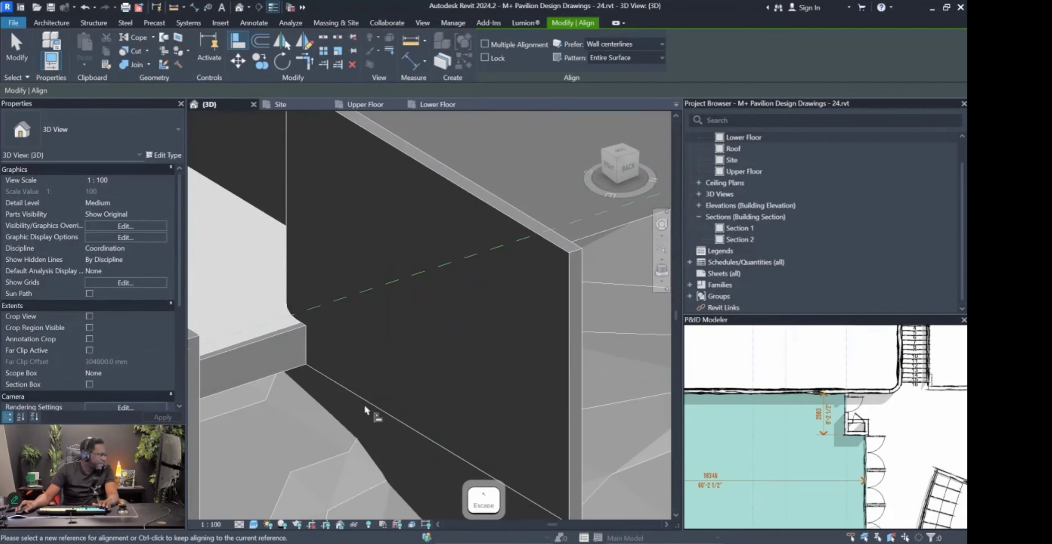
pyautogui.press('Escape')
# Select the realigned low cross wall in 3D and look for it in the Upper Floor plan, including among the hidden elements.
pyautogui.scroll(-5, 352, 383)
pyautogui.click(365, 104)
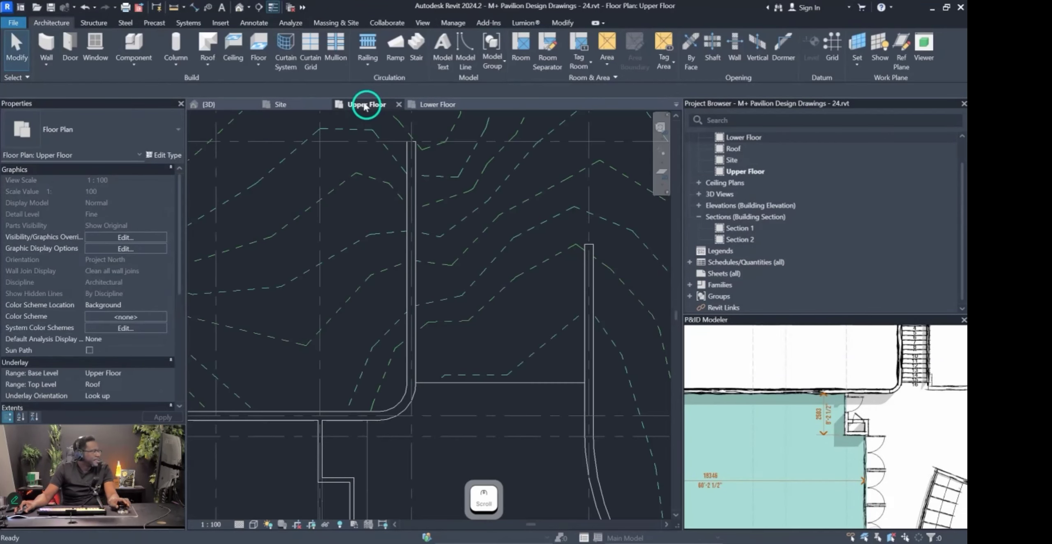
pyautogui.scroll(-2, 427, 329)
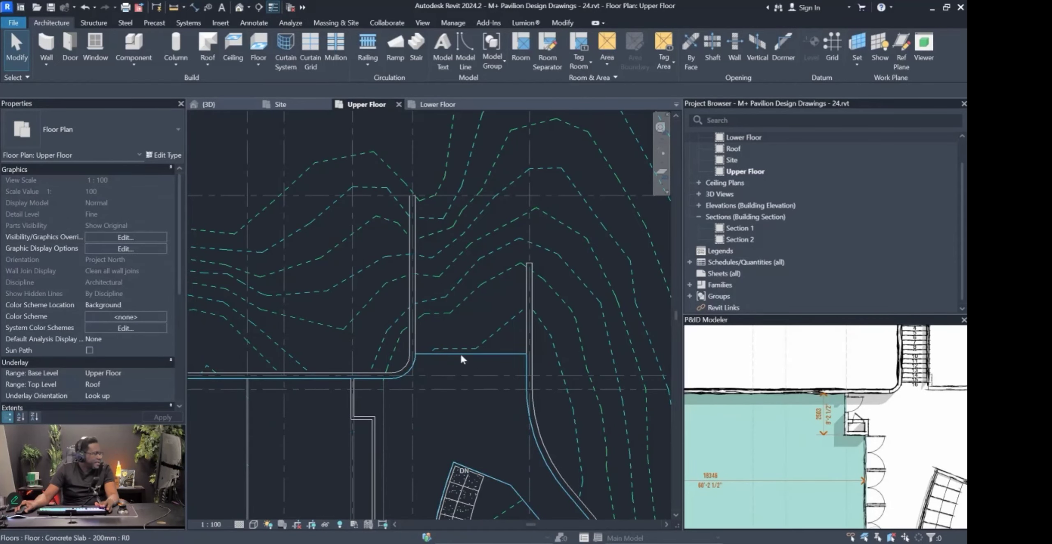
pyautogui.scroll(3, 420, 365)
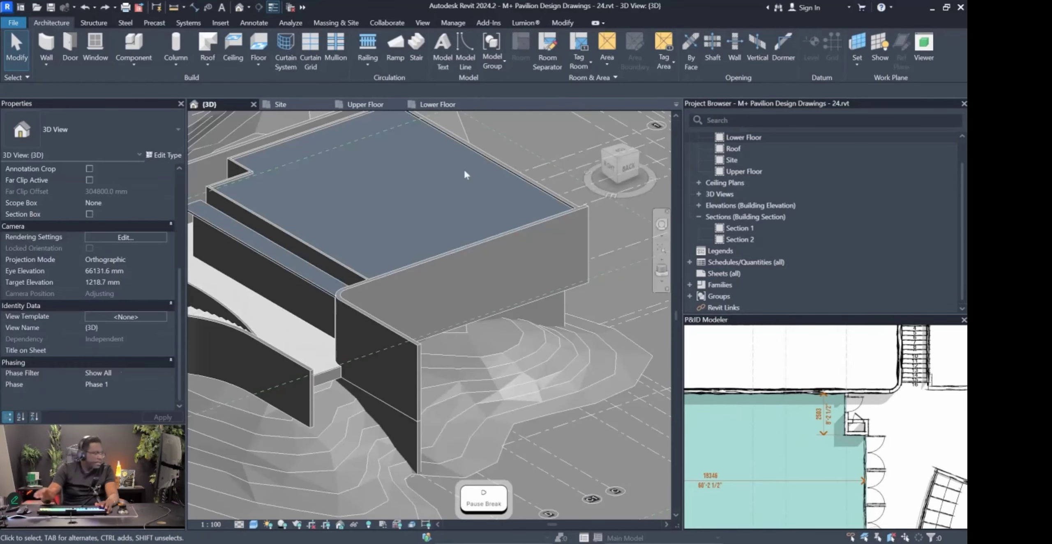
pyautogui.moveTo(384, 375)
pyautogui.keyDown('shift'); pyautogui.mouseDown(button='middle')
pyautogui.moveTo(462, 406)
pyautogui.moveTo(501, 335)
pyautogui.moveTo(488, 380)
pyautogui.moveTo(495, 347)
pyautogui.mouseUp(button='middle'); pyautogui.keyUp('shift')
pyautogui.scroll(5, 463, 406)
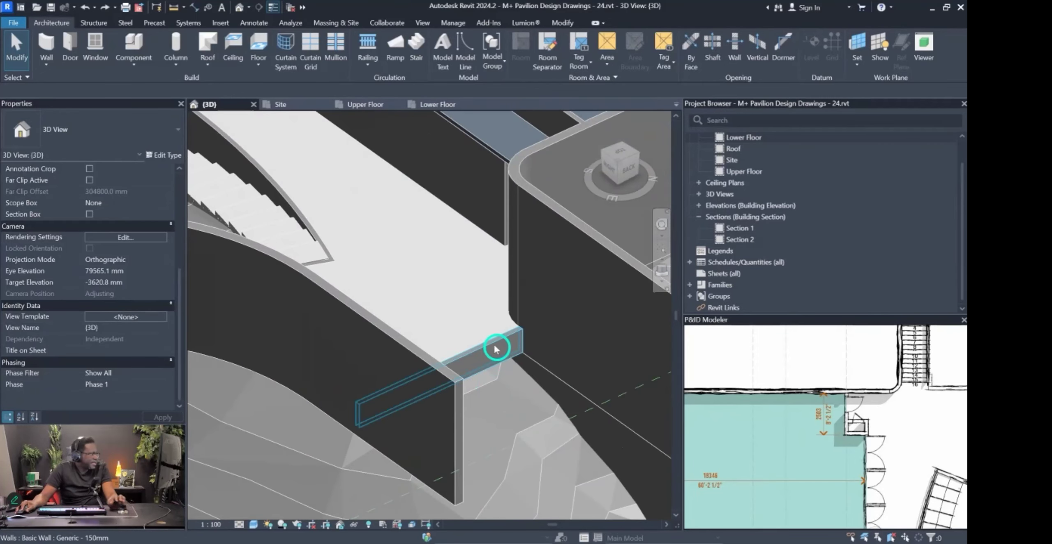
pyautogui.click(495, 343)
pyautogui.click(364, 105)
pyautogui.scroll(-2, 263, 294)
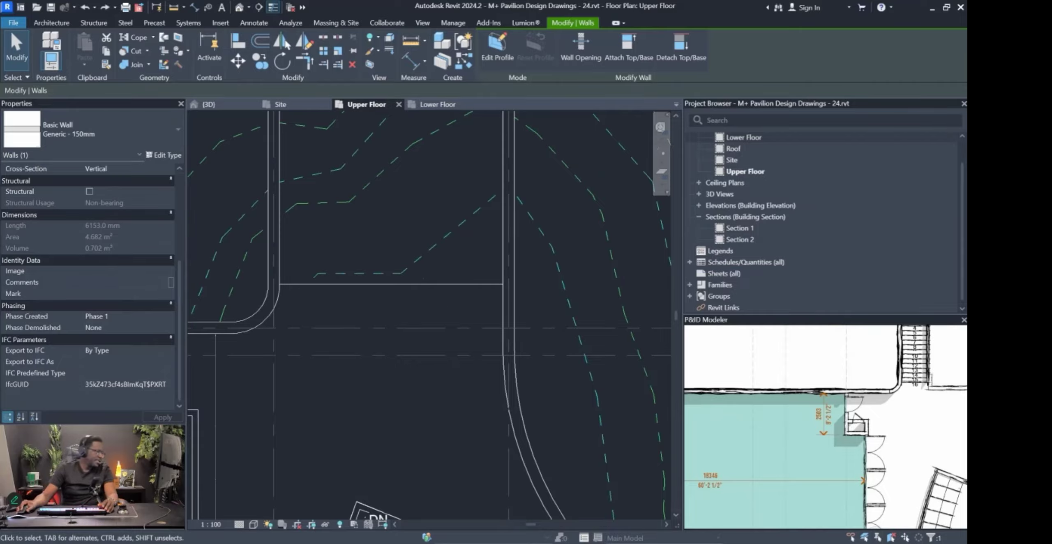
pyautogui.click(339, 526)
pyautogui.click(339, 526)
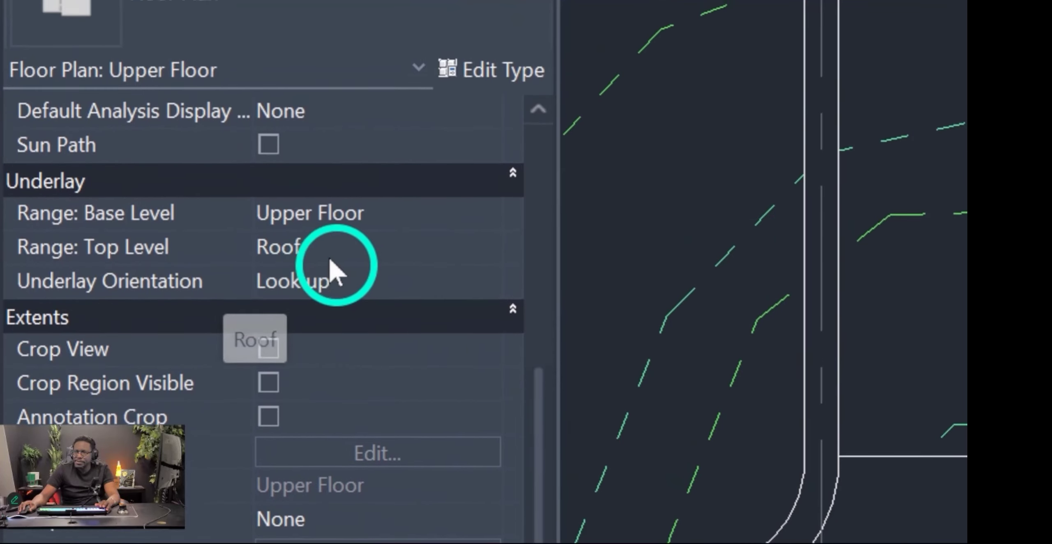
# Exclude View Range from the Architectural Plan view template so that each floor plan can control its own range.
pyautogui.click(346, 226)
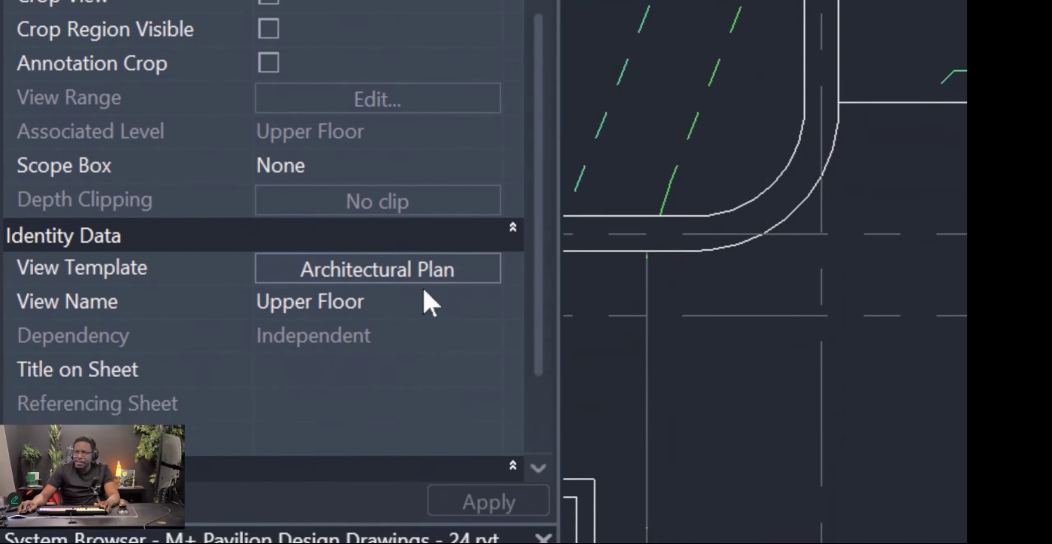
pyautogui.click(343, 197)
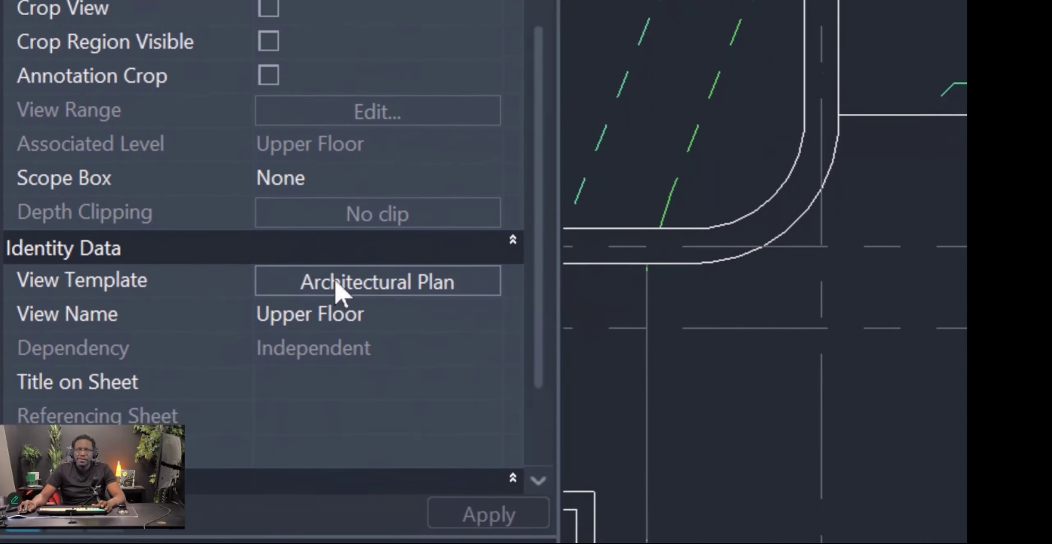
pyautogui.click(343, 291)
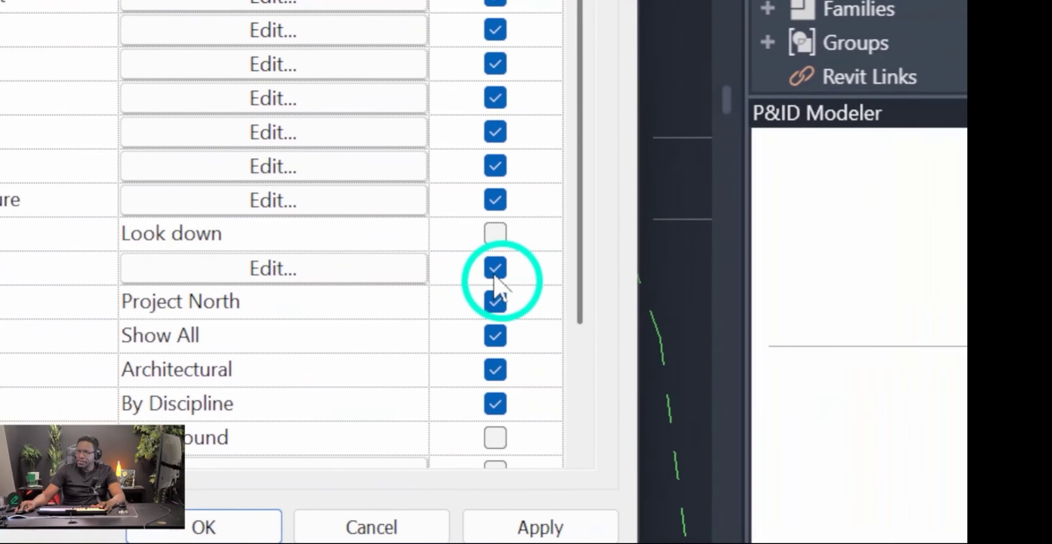
pyautogui.click(495, 269)
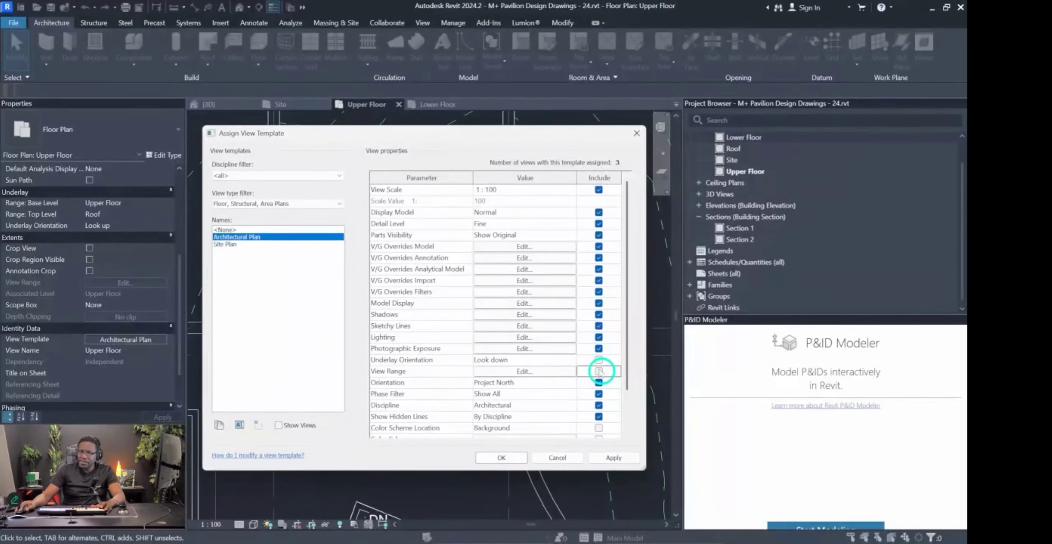
pyautogui.click(502, 457)
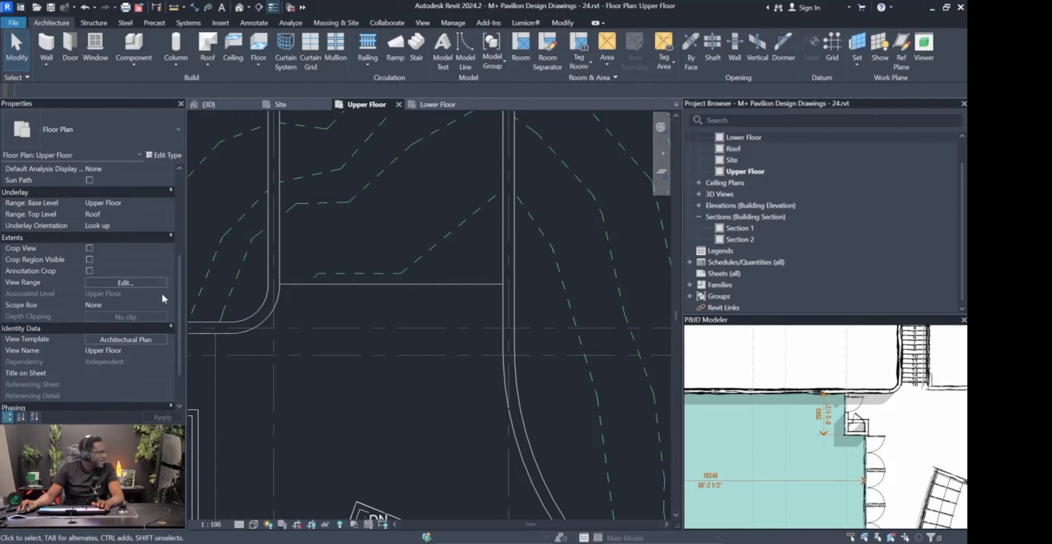
# Review the Upper Floor plan's view range settings against the sample view range diagram, and close them without changes.
pyautogui.click(123, 282)
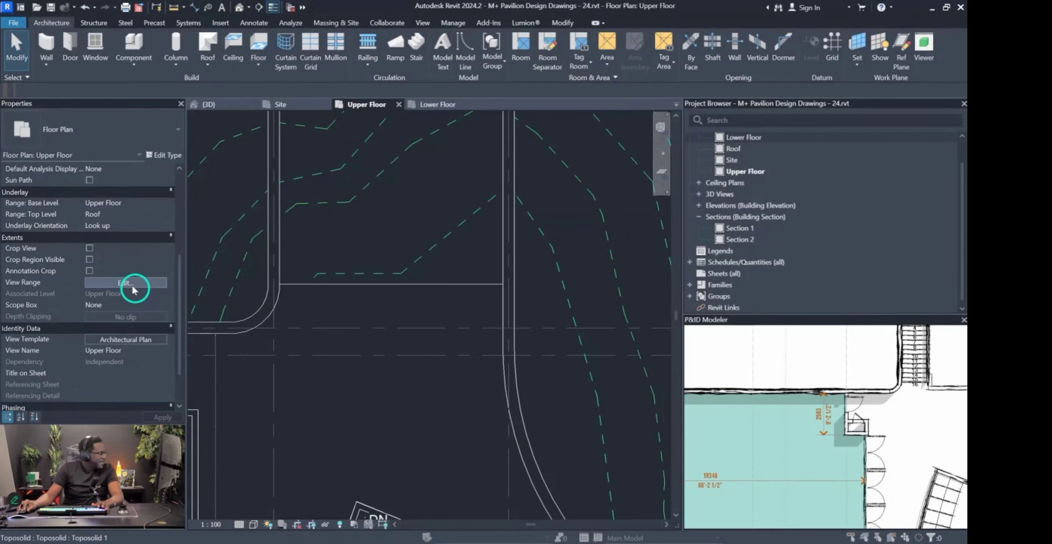
pyautogui.moveTo(662, 201); pyautogui.dragTo(487, 166)
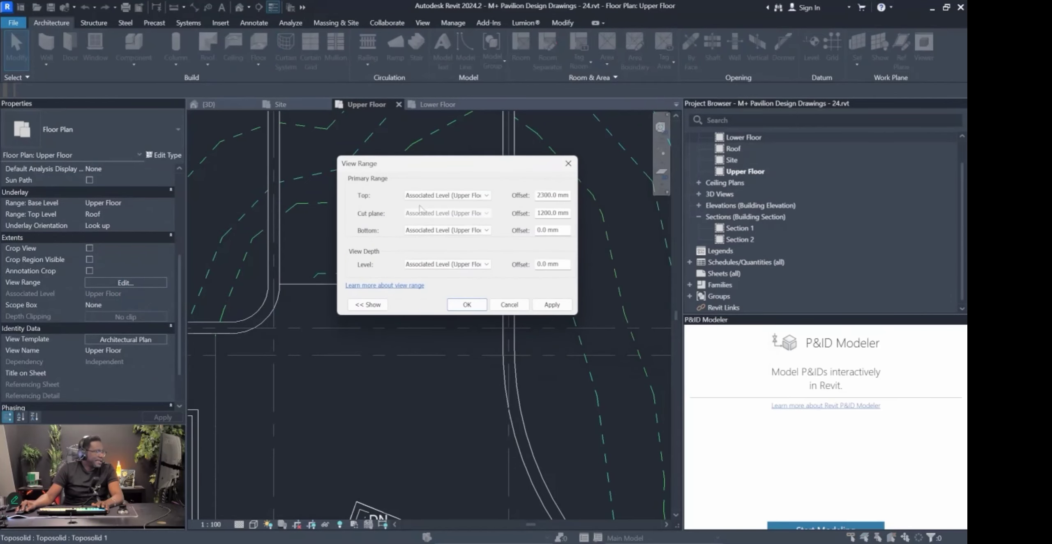
pyautogui.click(367, 304)
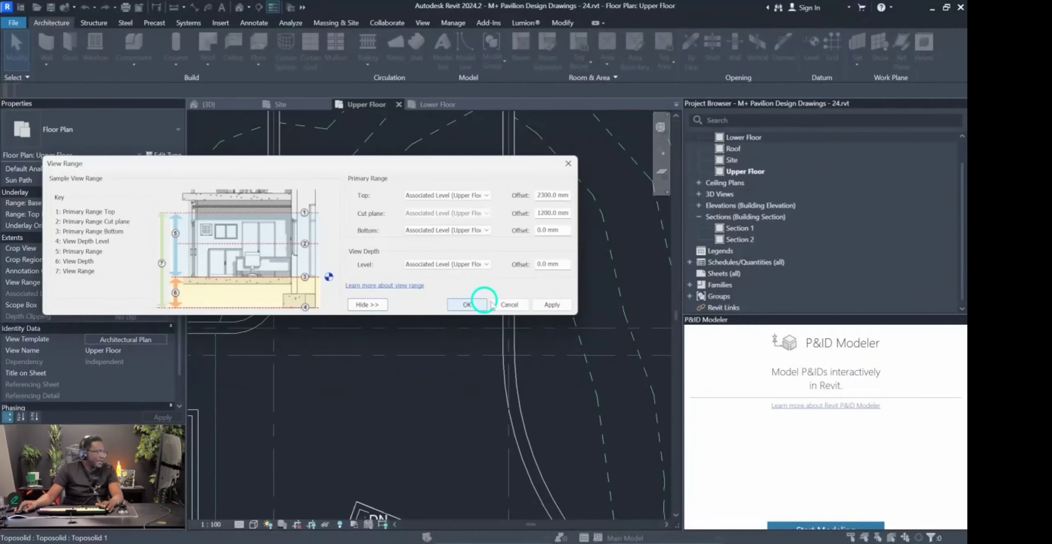
pyautogui.click(504, 288)
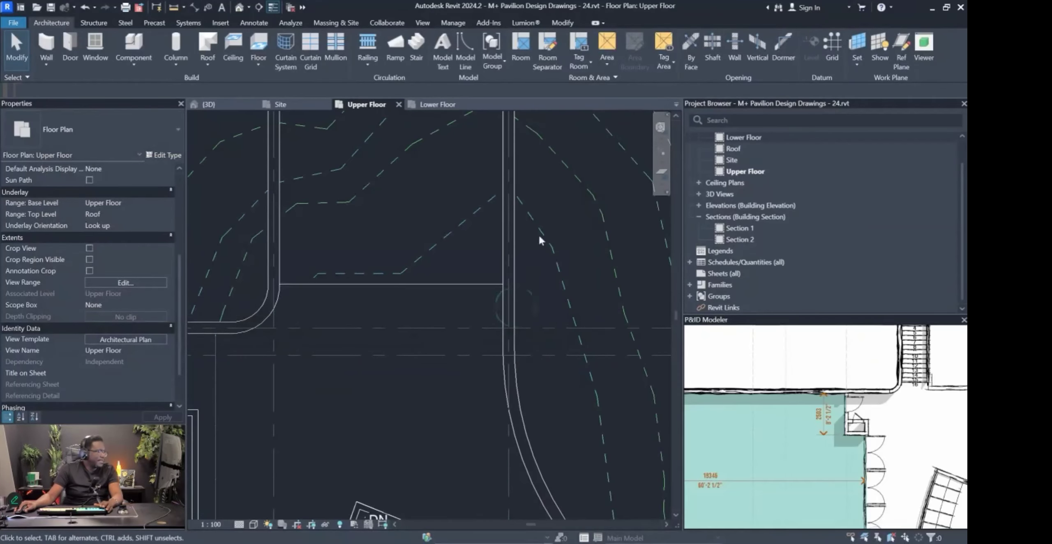
# Examine the shortened slabs, low cross wall and adjoining long walls in the 3D view.
pyautogui.click(444, 105)
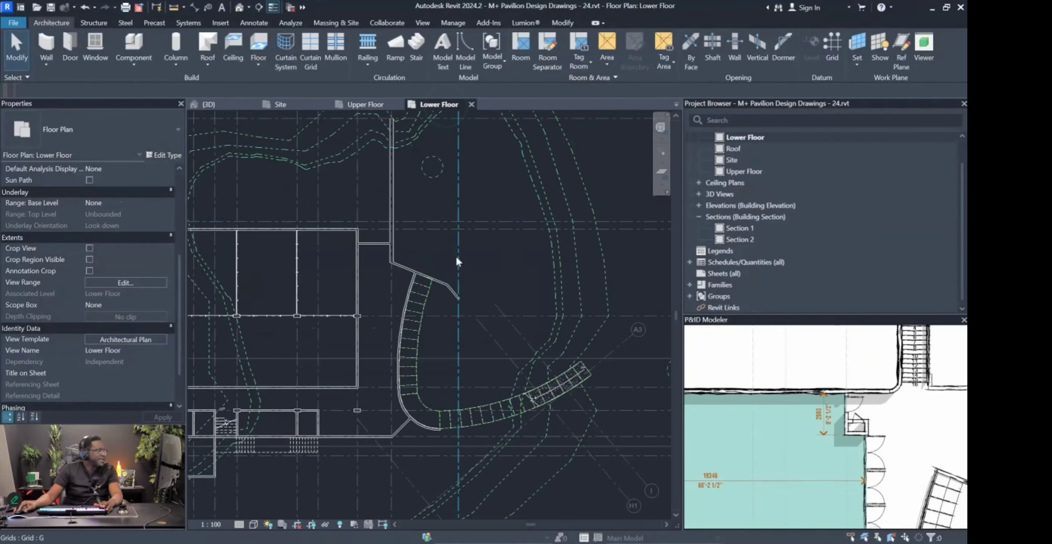
pyautogui.click(234, 105)
pyautogui.scroll(2, 491, 339)
pyautogui.keyDown('shift'); pyautogui.moveTo(521, 339); pyautogui.dragTo(475, 312, button='middle'); pyautogui.keyUp('shift')
pyautogui.scroll(-2, 526, 330)
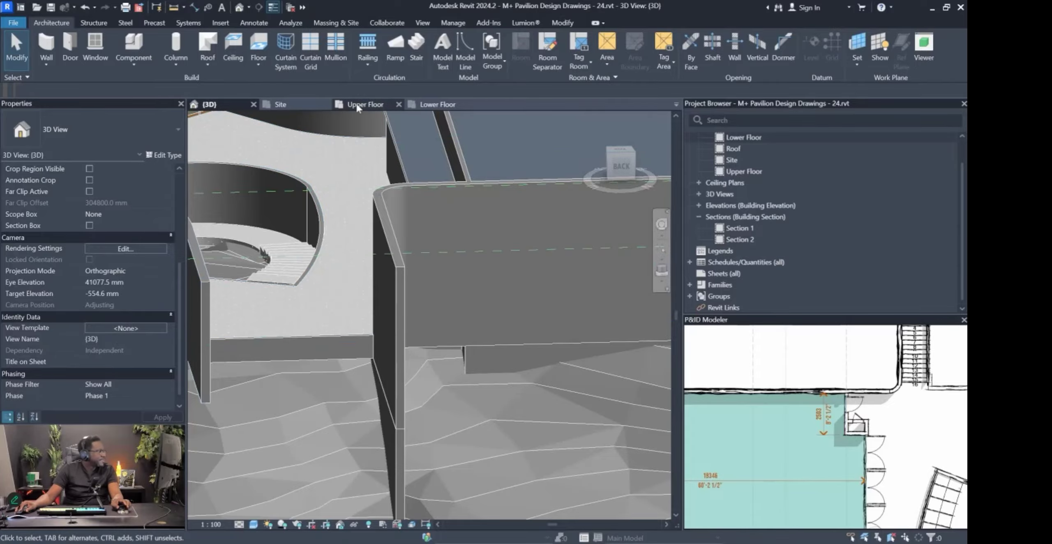
# Undock the 3D view, resize it beside the floor plan views, and activate the Upper Floor plan.
pyautogui.moveTo(228, 105); pyautogui.dragTo(535, 95)
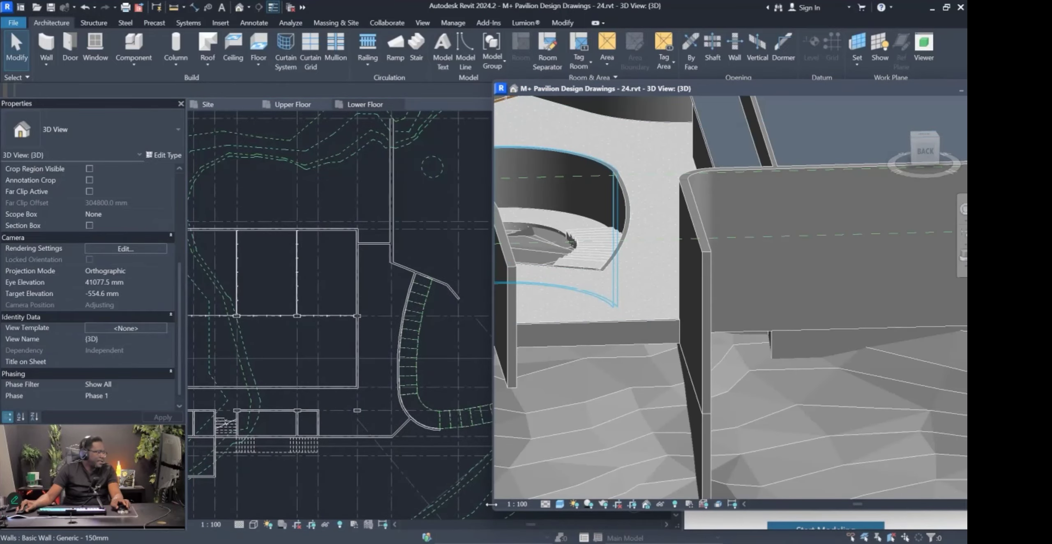
pyautogui.moveTo(492, 509); pyautogui.dragTo(598, 528)
pyautogui.moveTo(701, 346); pyautogui.dragTo(783, 342, button='middle')
pyautogui.click(299, 273)
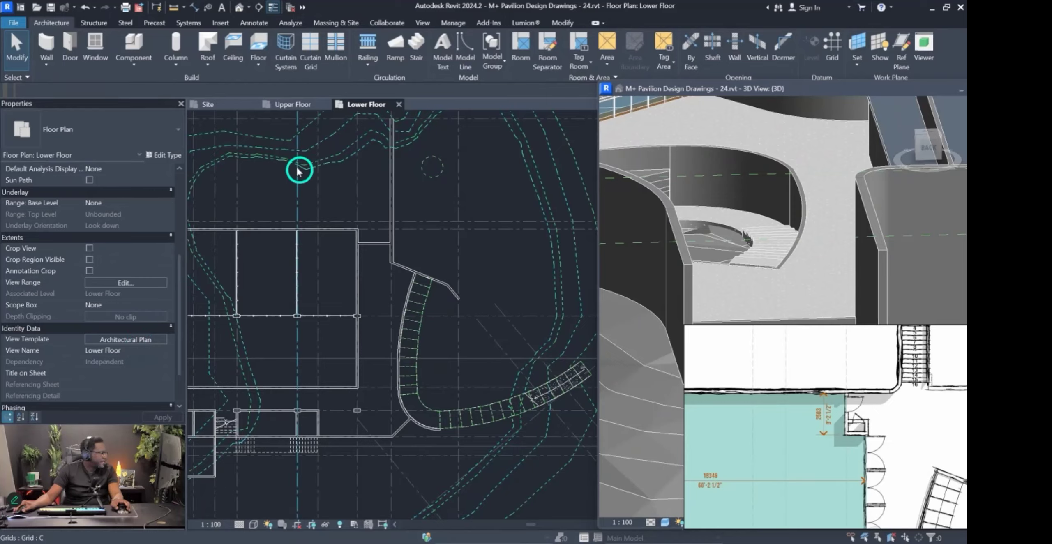
pyautogui.click(294, 105)
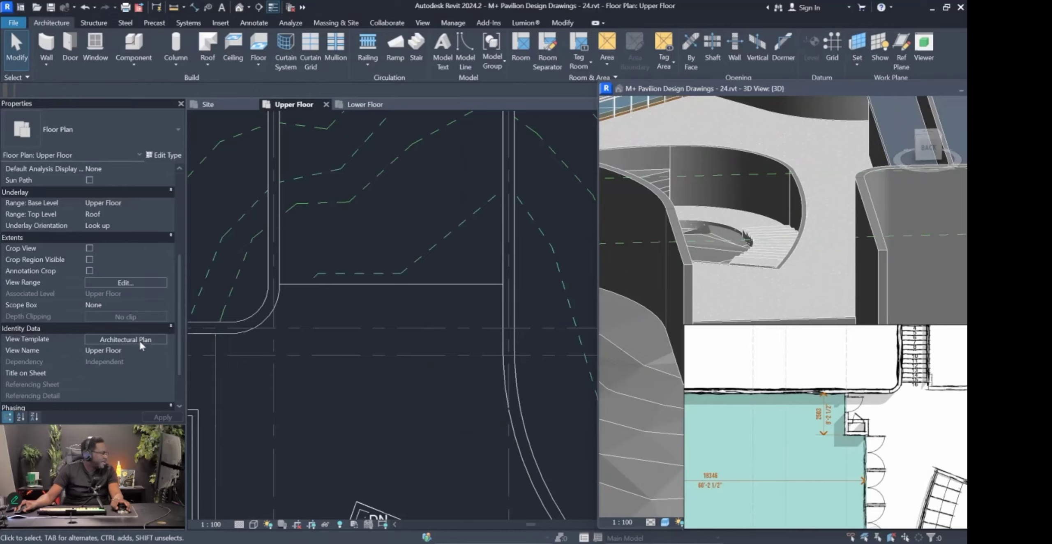
# Open the Upper Floor plan's view range settings with the sample diagram shown, keeping the cross wall visible in plan and 3D.
pyautogui.click(139, 283)
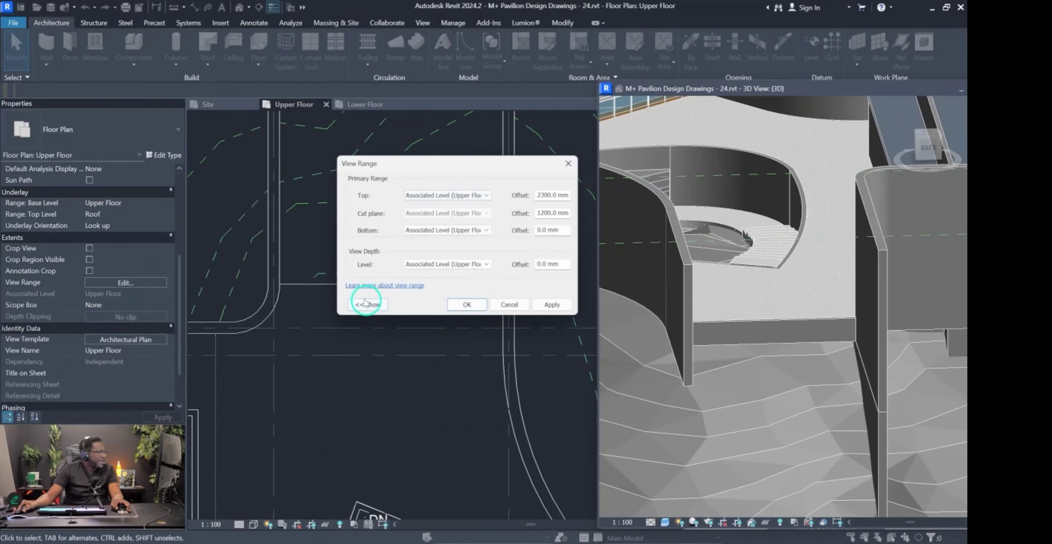
pyautogui.click(366, 304)
pyautogui.moveTo(407, 176); pyautogui.dragTo(418, 171)
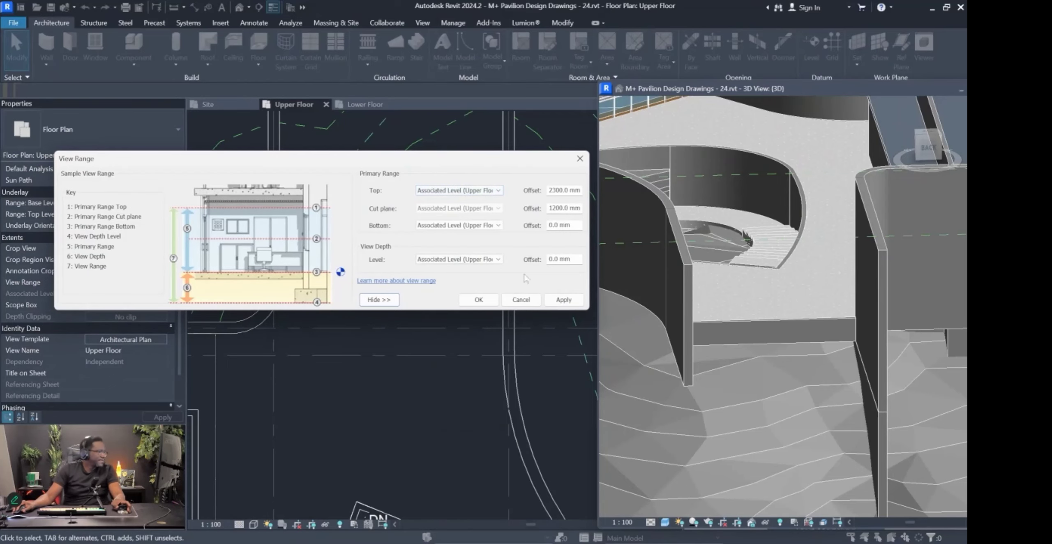
pyautogui.moveTo(377, 161); pyautogui.dragTo(364, 341)
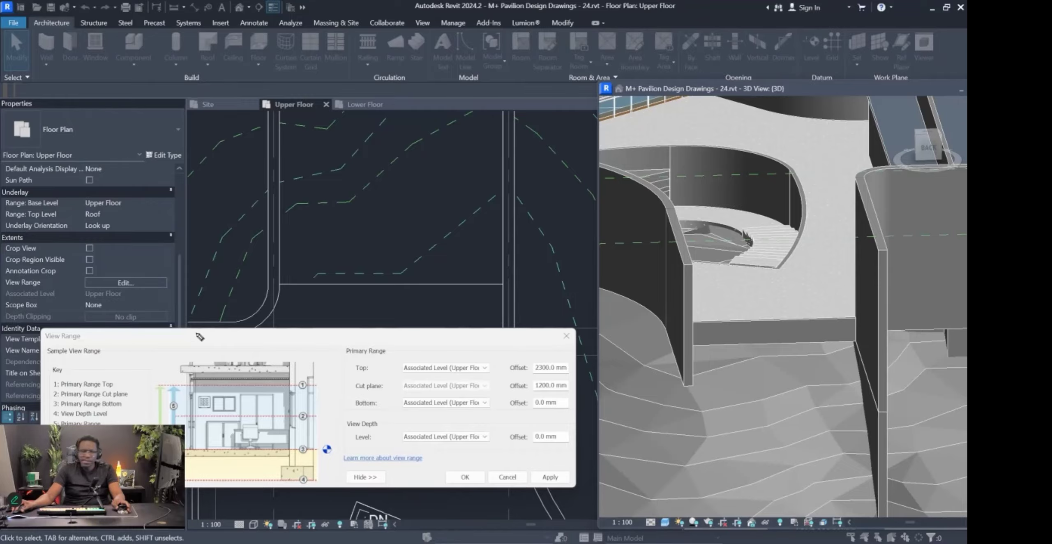
pyautogui.moveTo(845, 317)
pyautogui.mouseDown()
pyautogui.moveTo(674, 313)
pyautogui.moveTo(676, 356)
pyautogui.moveTo(876, 358)
pyautogui.moveTo(808, 313)
pyautogui.mouseUp()
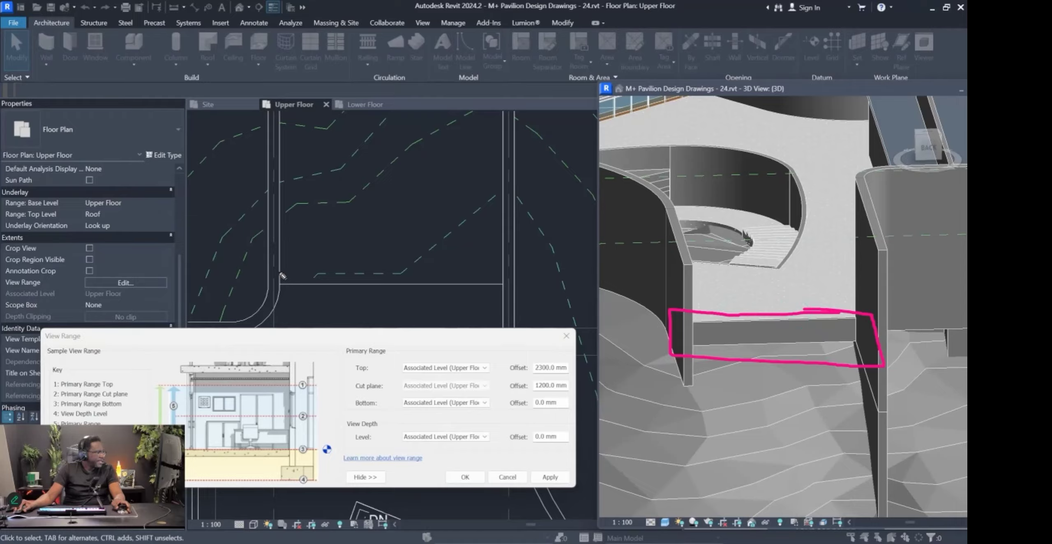
pyautogui.moveTo(279, 283)
pyautogui.mouseDown()
pyautogui.moveTo(505, 290)
pyautogui.moveTo(503, 281)
pyautogui.moveTo(297, 272)
pyautogui.mouseUp()
pyautogui.moveTo(682, 328)
pyautogui.mouseDown()
pyautogui.moveTo(529, 281)
pyautogui.moveTo(539, 299)
pyautogui.mouseUp()
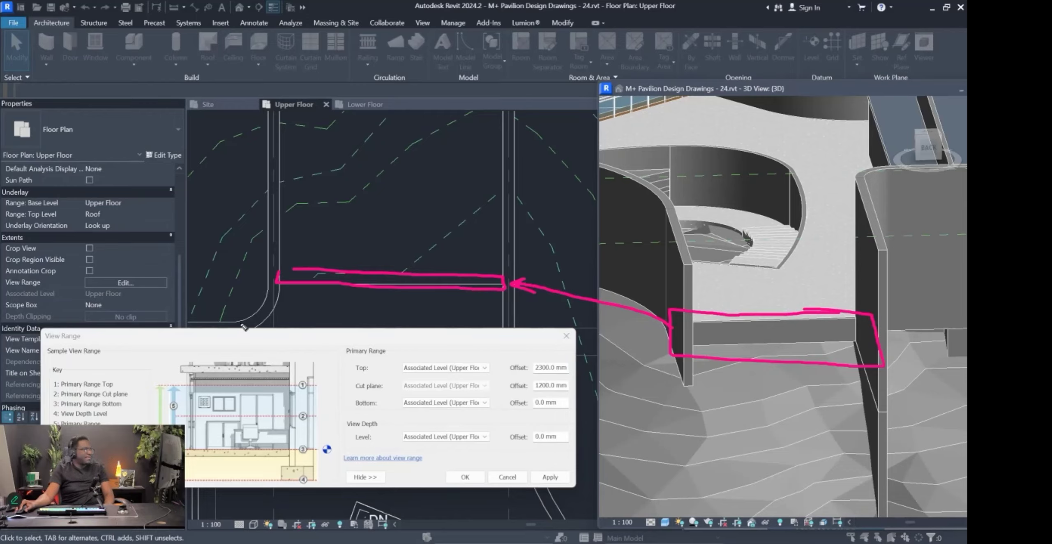
pyautogui.moveTo(95, 315)
pyautogui.mouseDown()
pyautogui.moveTo(20, 325)
pyautogui.moveTo(40, 345)
pyautogui.mouseUp()
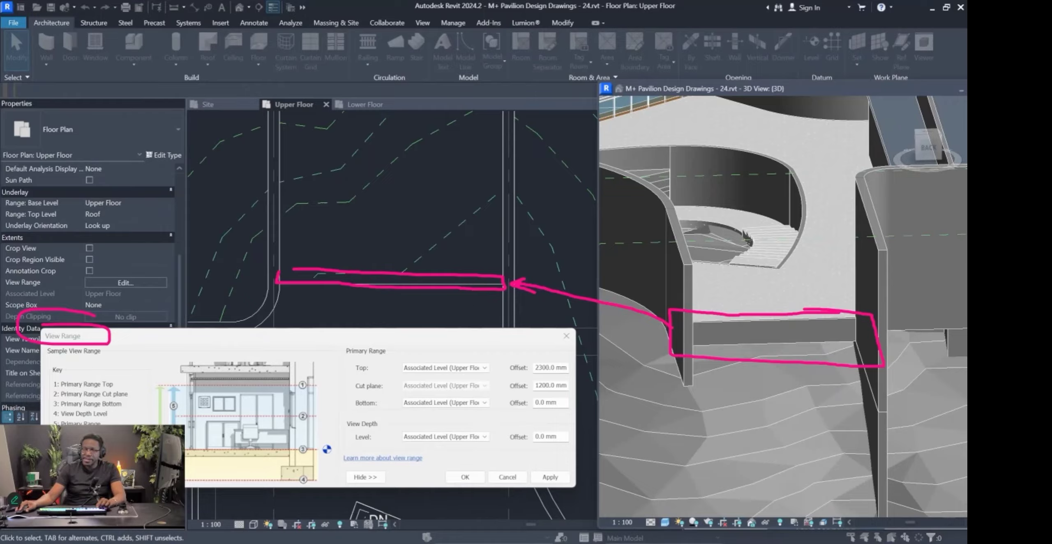
pyautogui.hotkey('ctrl', 'shift', '5')
pyautogui.moveTo(88, 309); pyautogui.dragTo(93, 357)
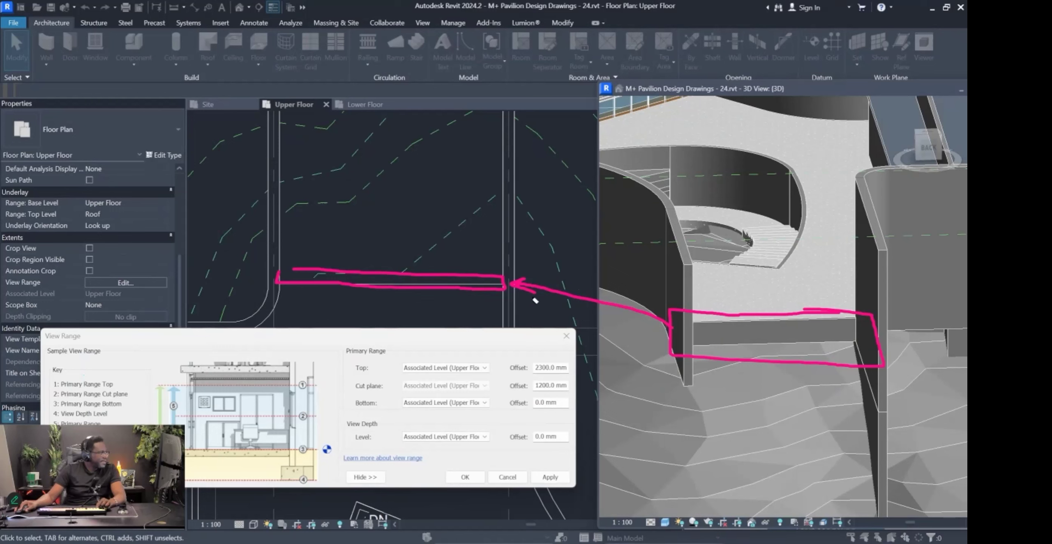
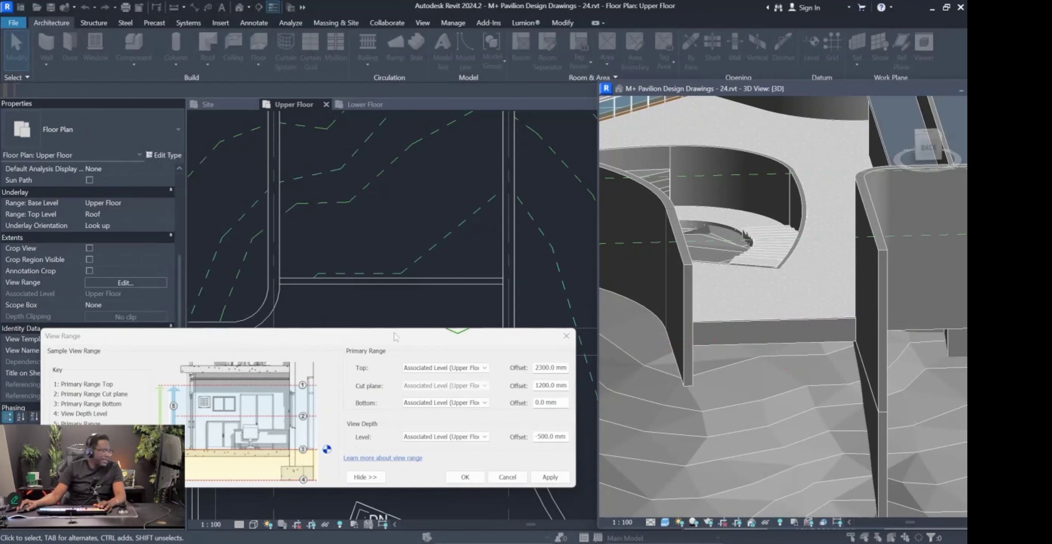
# Apply a view depth offset of -500 mm to the Upper Floor plan and dock the 3D view back among the other views.
pyautogui.click(465, 477)
pyautogui.click(460, 281)
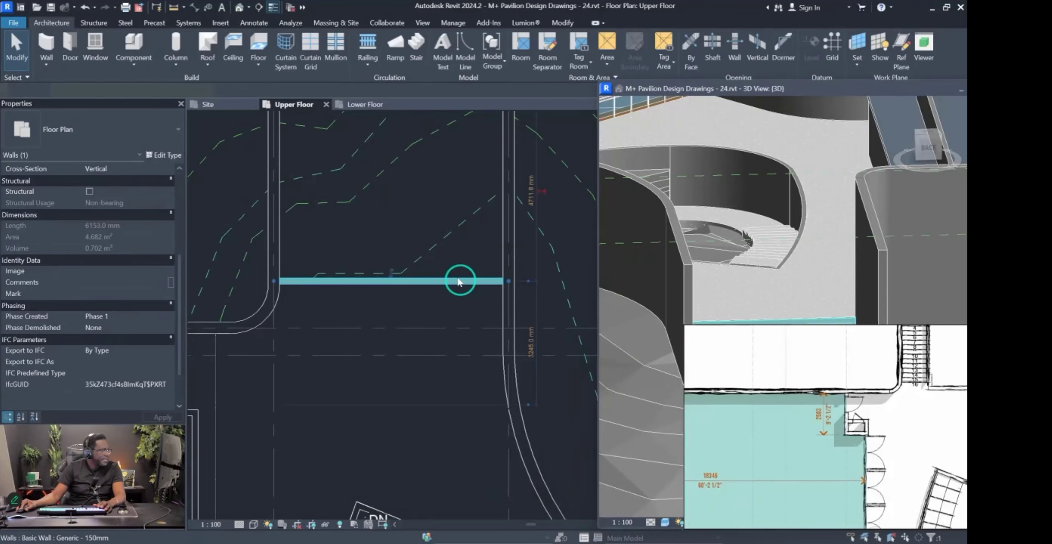
pyautogui.hotkey('ctrl', 'z')
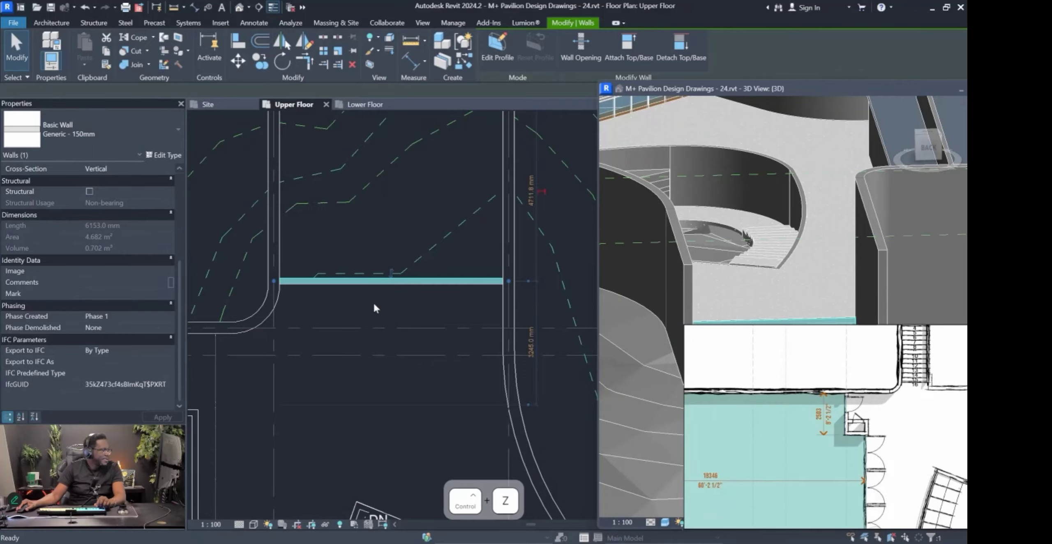
pyautogui.hotkey('ctrl', 'y')
pyautogui.click(425, 308)
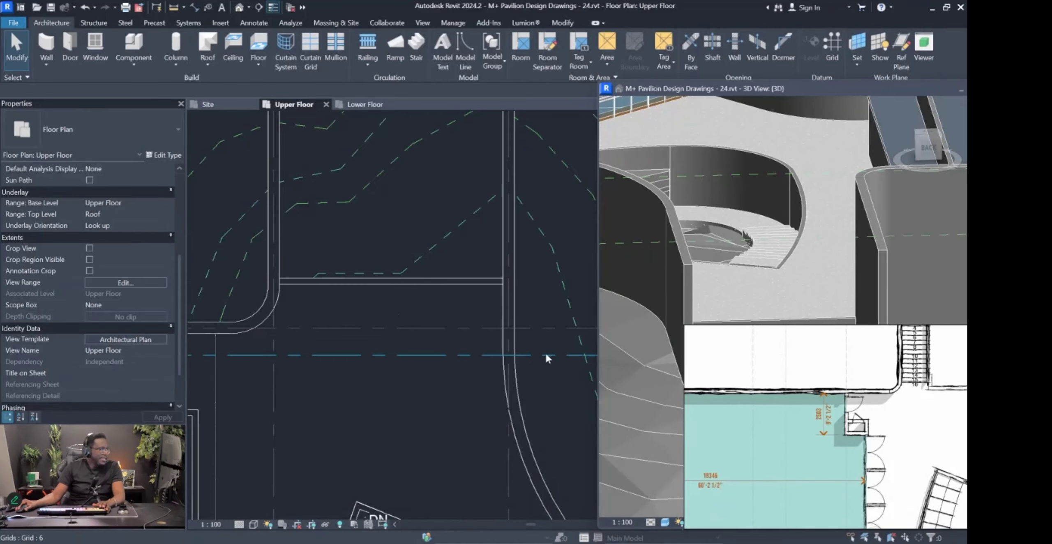
pyautogui.moveTo(809, 89); pyautogui.dragTo(457, 107)
# Examine the numbered risers and positions of the straight stairs between grids E and G in the reference floor plans.
pyautogui.scroll(-3, 834, 388)
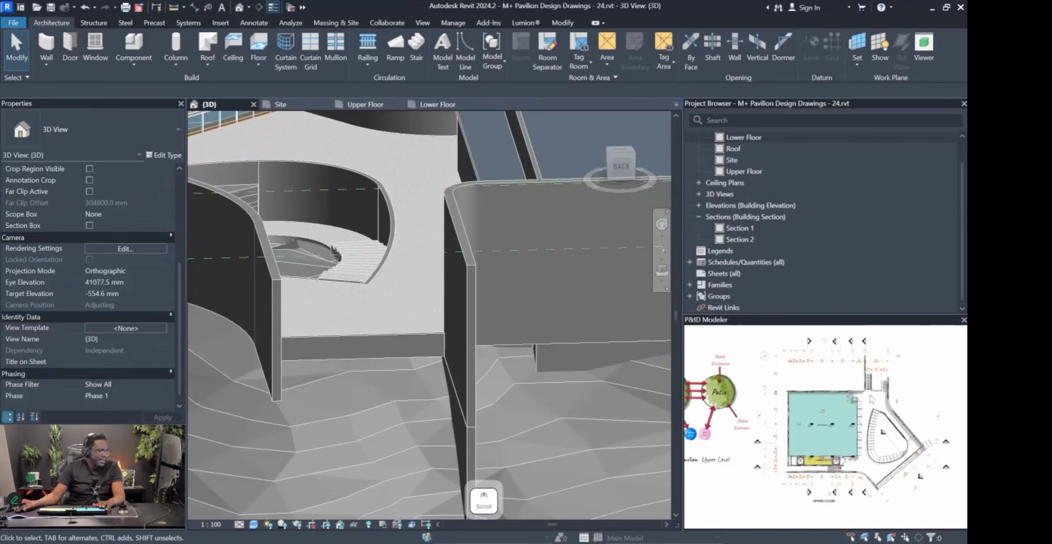
pyautogui.scroll(3, 869, 396)
pyautogui.scroll(-6, 861, 371)
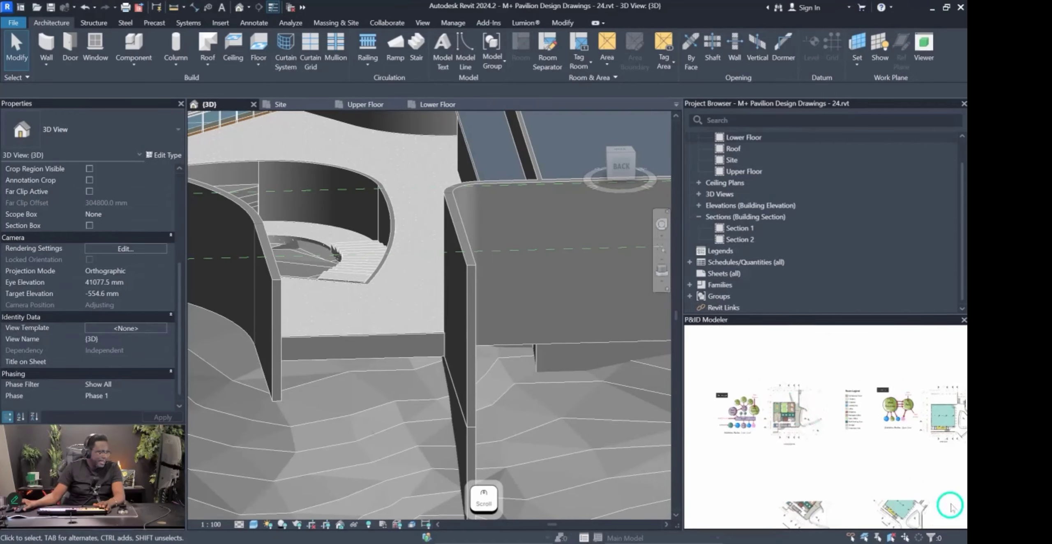
pyautogui.scroll(3, 746, 404)
pyautogui.scroll(4, 805, 413)
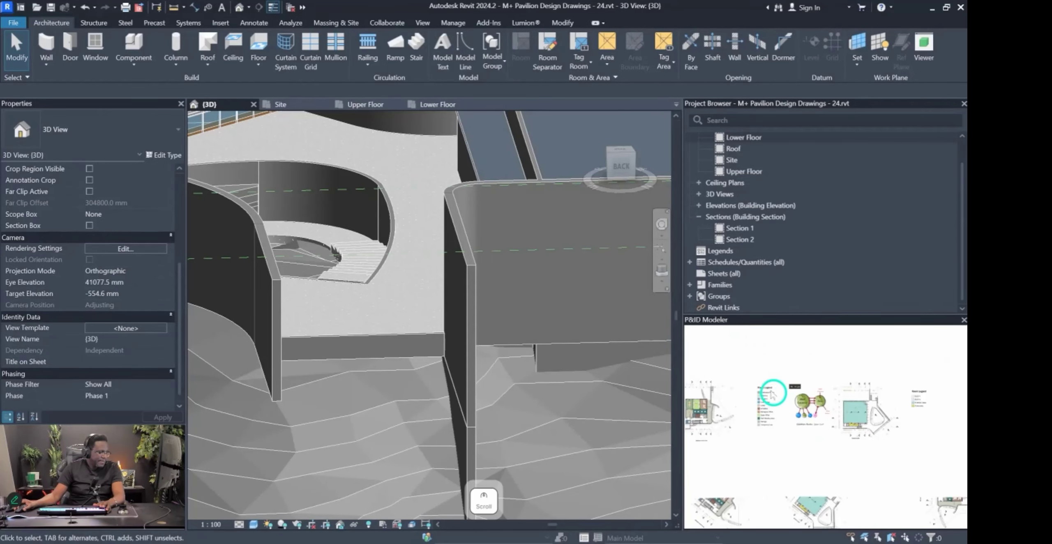
pyautogui.scroll(6, 786, 425)
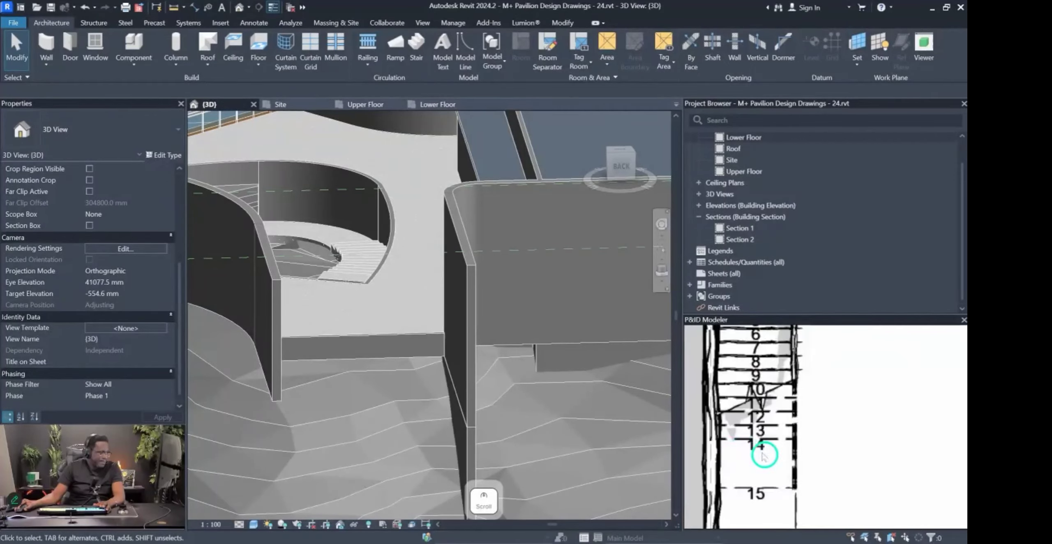
pyautogui.scroll(-4, 772, 349)
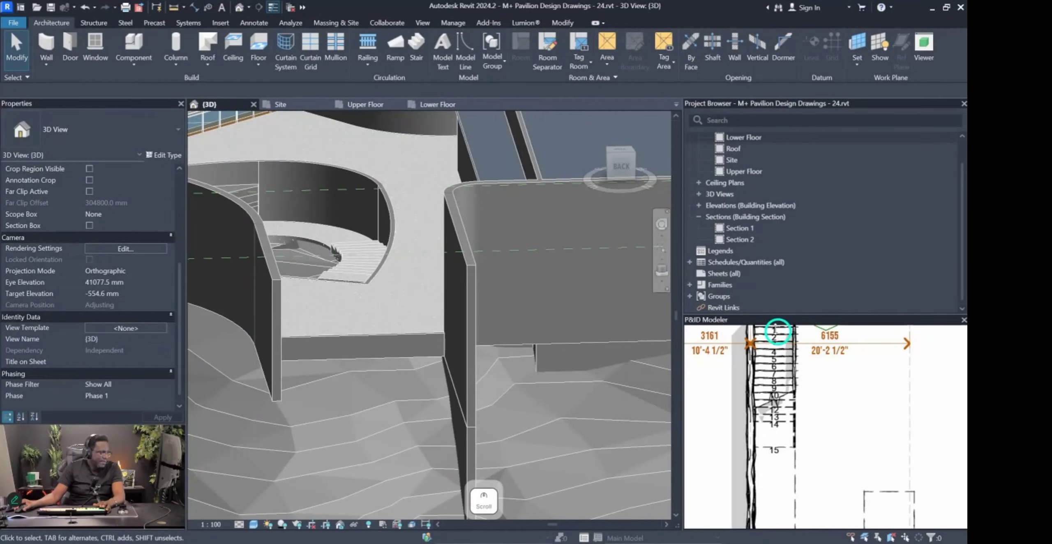
pyautogui.scroll(-3, 777, 336)
pyautogui.scroll(-5, 779, 410)
pyautogui.scroll(3, 838, 423)
pyautogui.scroll(5, 838, 423)
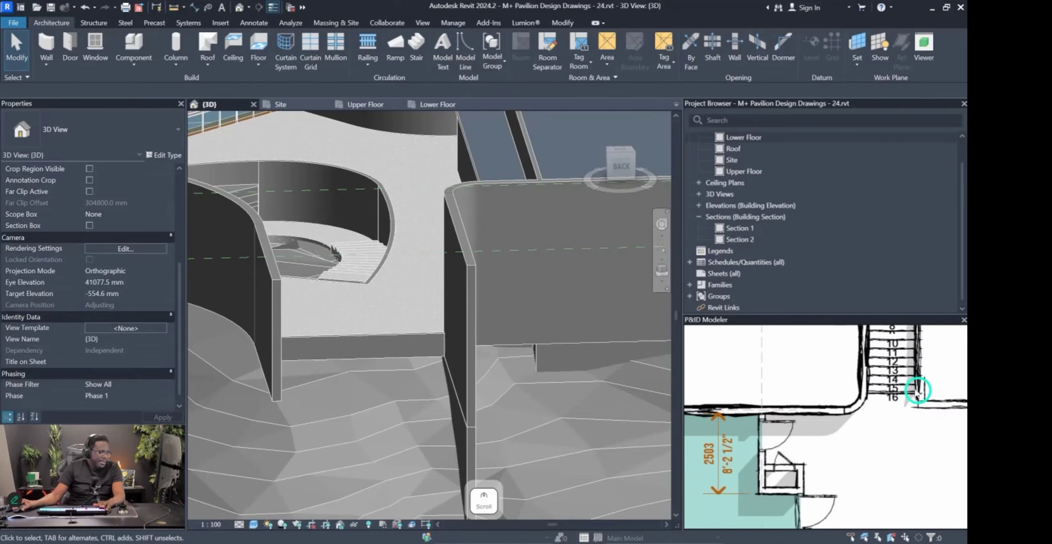
pyautogui.scroll(-2, 876, 415)
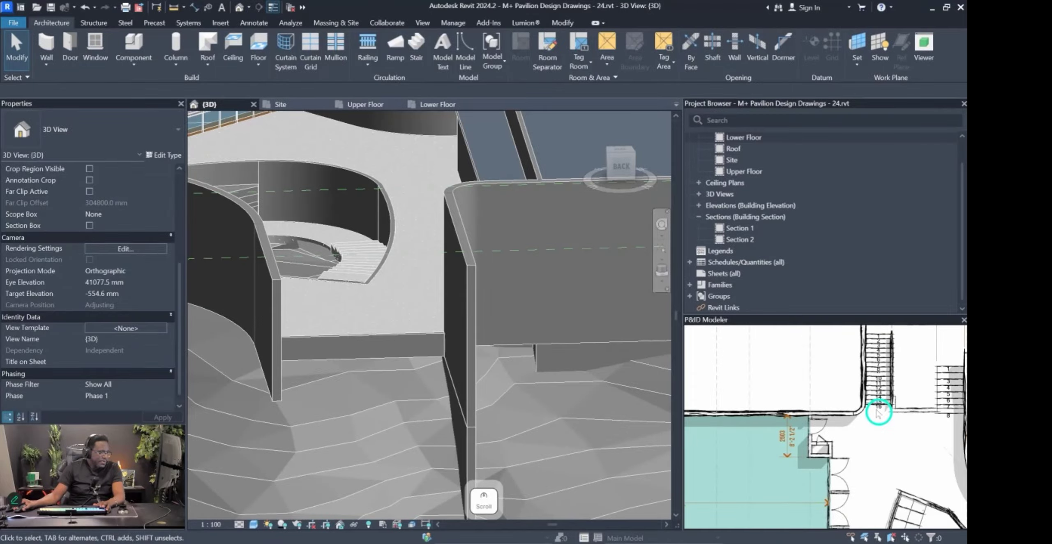
pyautogui.scroll(2, 880, 345)
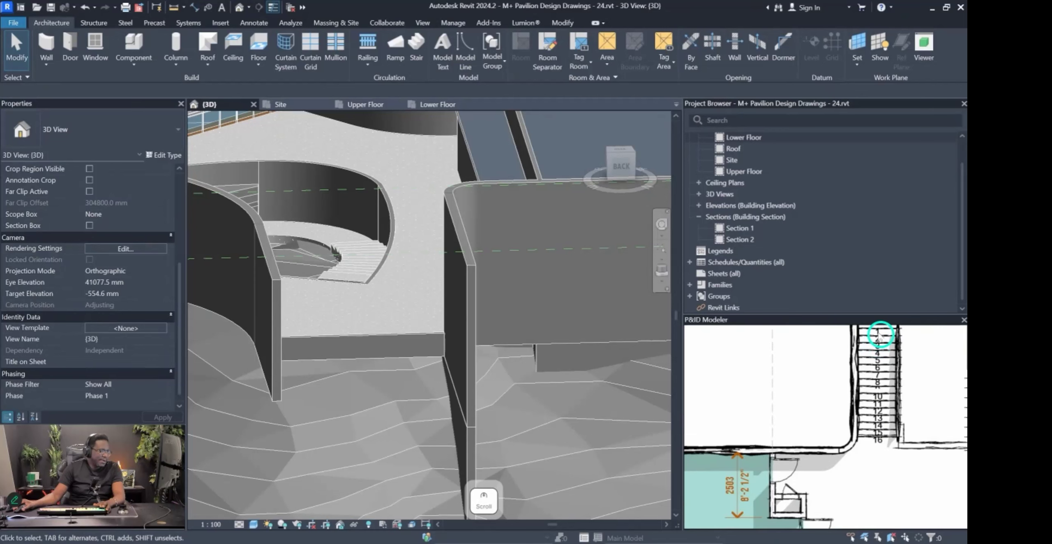
pyautogui.scroll(-5, 878, 451)
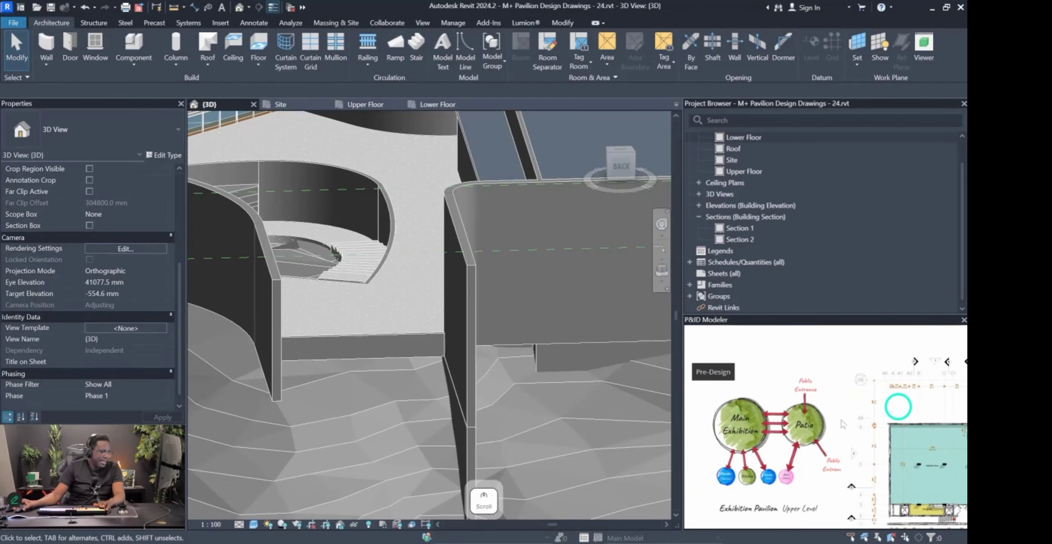
pyautogui.moveTo(702, 417); pyautogui.dragTo(843, 422, button='middle')
pyautogui.scroll(-5, 803, 423)
pyautogui.scroll(5, 780, 405)
pyautogui.scroll(5, 780, 405)
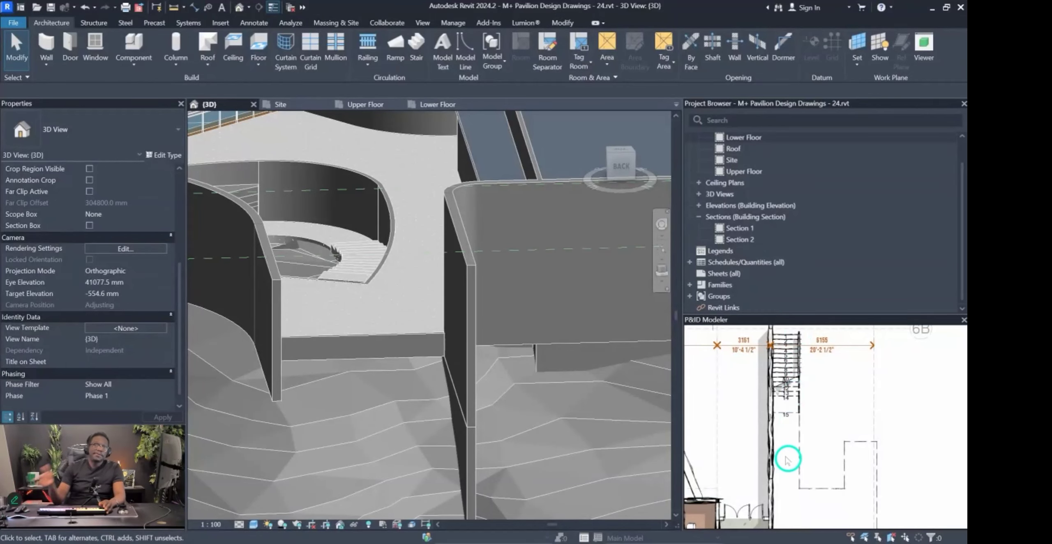
# Compare the terrain around the long walls in 3D with the stairs and contours on the reference site plan.
pyautogui.scroll(-5, 362, 411)
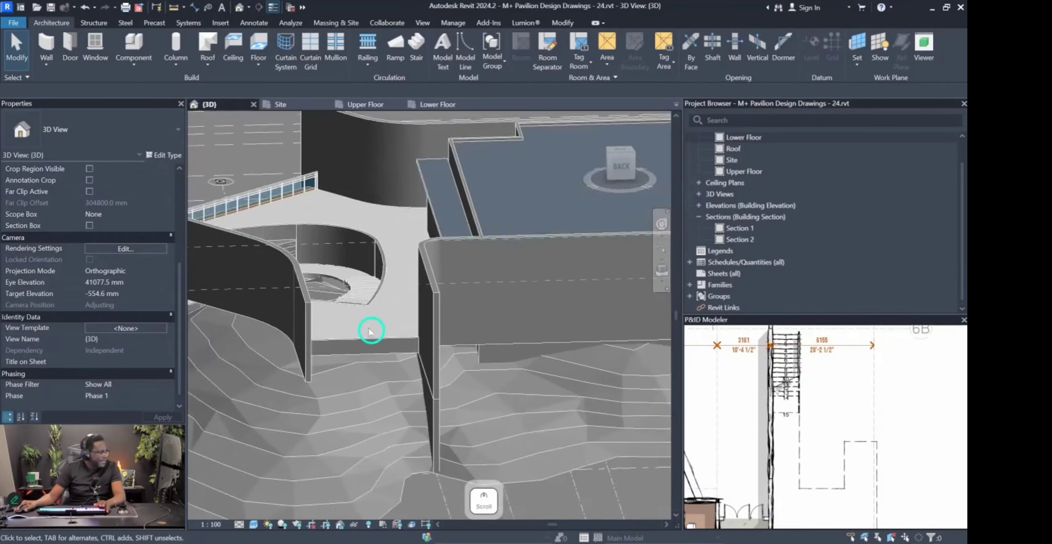
pyautogui.scroll(-5, 863, 410)
pyautogui.scroll(3, 866, 462)
pyautogui.scroll(-3, 752, 422)
pyautogui.scroll(6, 826, 370)
pyautogui.scroll(-10, 784, 508)
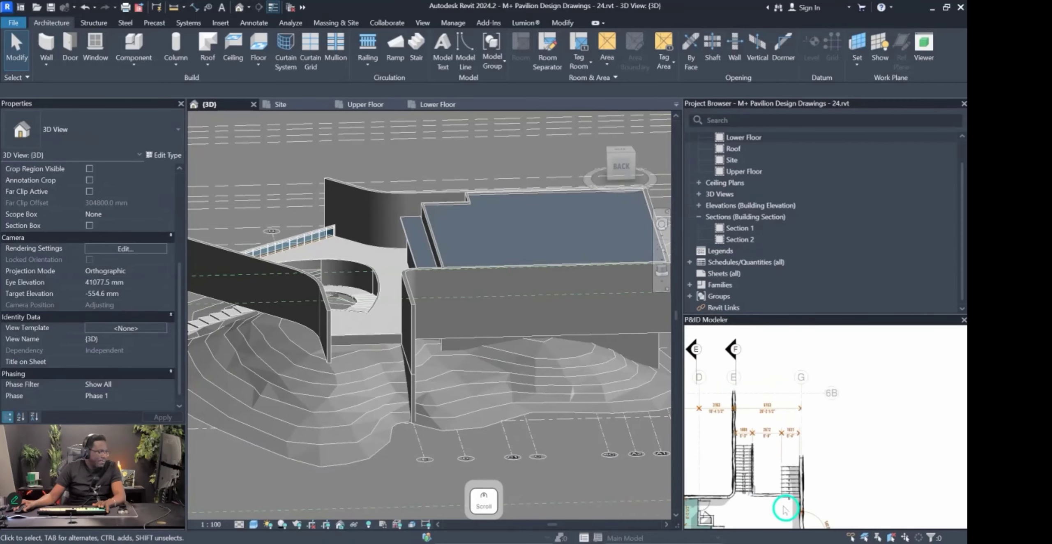
pyautogui.moveTo(766, 480); pyautogui.dragTo(869, 526, button='middle')
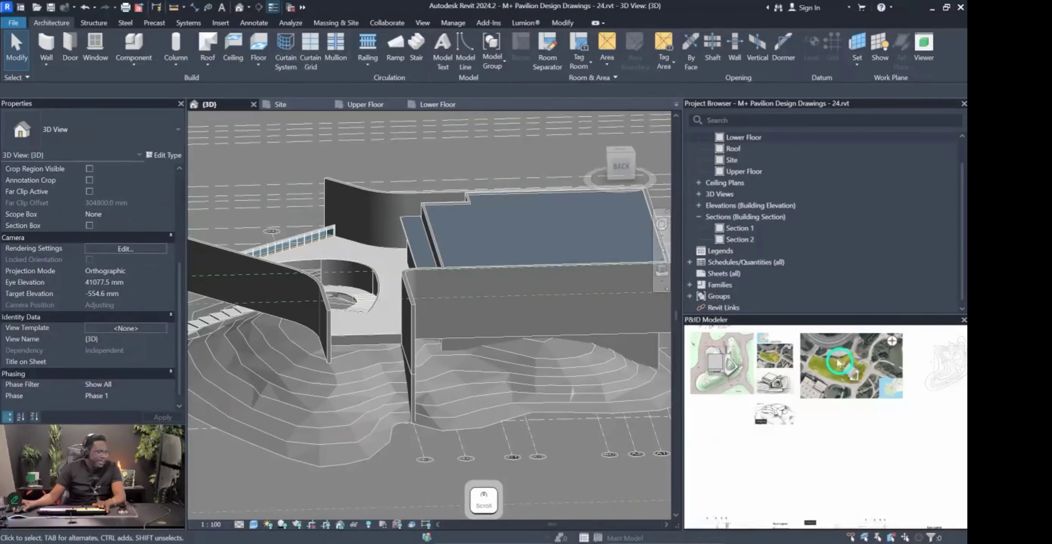
pyautogui.scroll(8, 838, 364)
pyautogui.scroll(1, 765, 461)
pyautogui.scroll(-1, 790, 459)
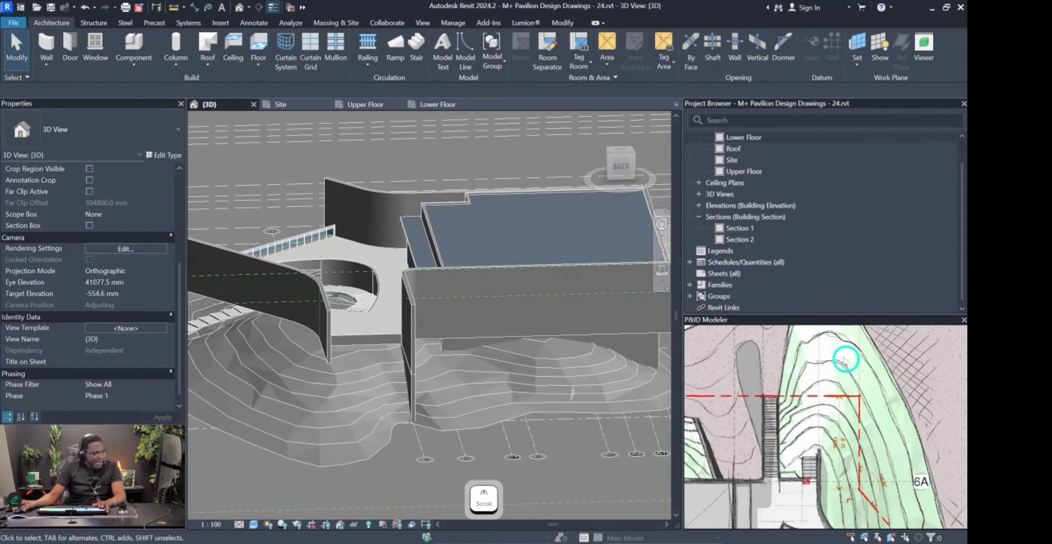
pyautogui.moveTo(832, 371); pyautogui.dragTo(821, 403, button='middle')
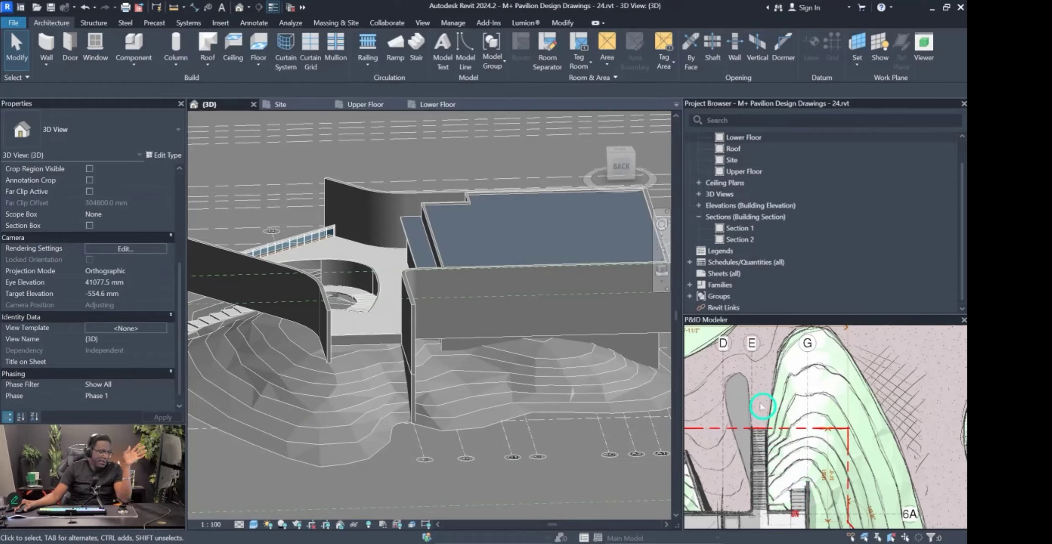
pyautogui.moveTo(758, 524); pyautogui.dragTo(780, 458)
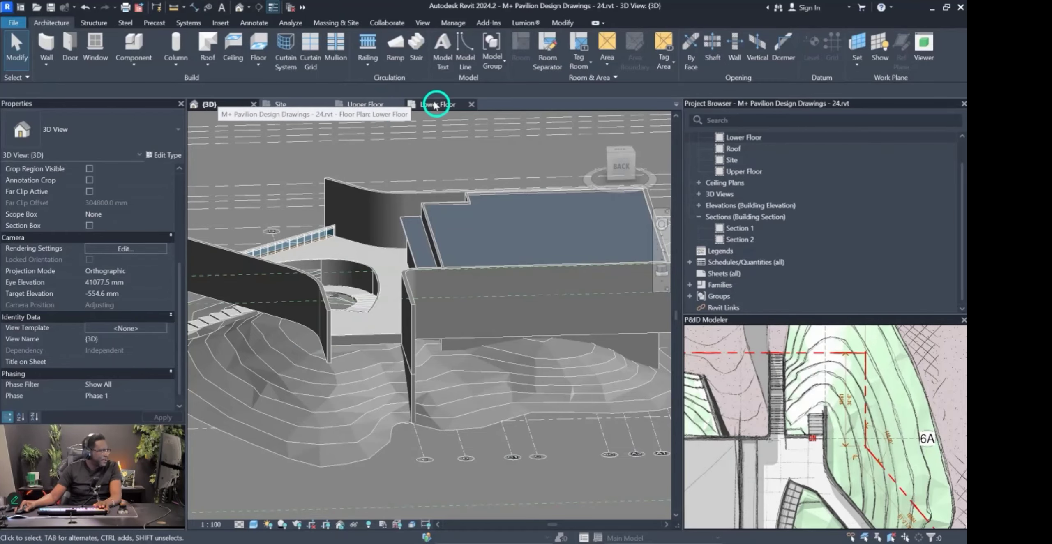
# Start a Cast-In-Place Monolithic Stair in the Upper Floor plan at the walls between grids E and G.
pyautogui.click(385, 108)
pyautogui.scroll(-4, 439, 334)
pyautogui.moveTo(404, 263); pyautogui.dragTo(454, 332, button='middle')
pyautogui.scroll(3, 431, 369)
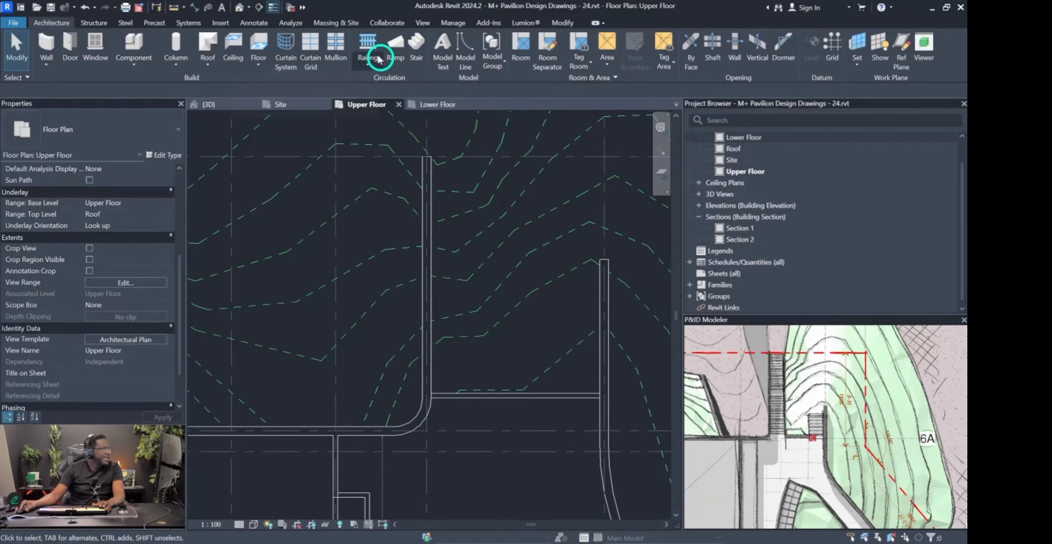
pyautogui.click(416, 43)
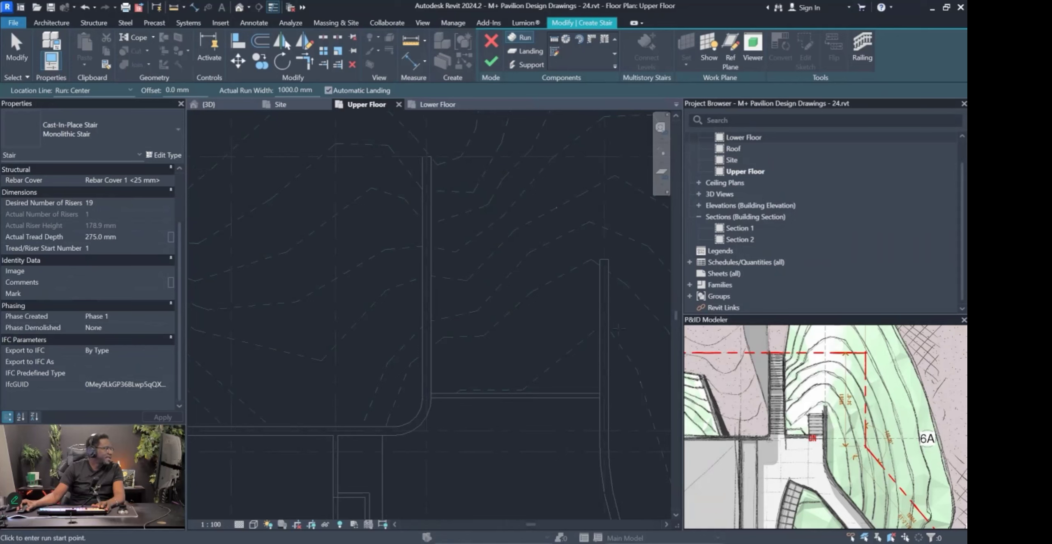
# Examine the straight stair's riser numbering alongside grid E in the reference drawings.
pyautogui.scroll(-5, 792, 402)
pyautogui.moveTo(731, 459); pyautogui.dragTo(781, 378, button='middle')
pyautogui.moveTo(805, 460); pyautogui.dragTo(798, 423, button='middle')
pyautogui.scroll(3, 799, 423)
pyautogui.moveTo(840, 489); pyautogui.dragTo(799, 418, button='middle')
pyautogui.scroll(3, 820, 421)
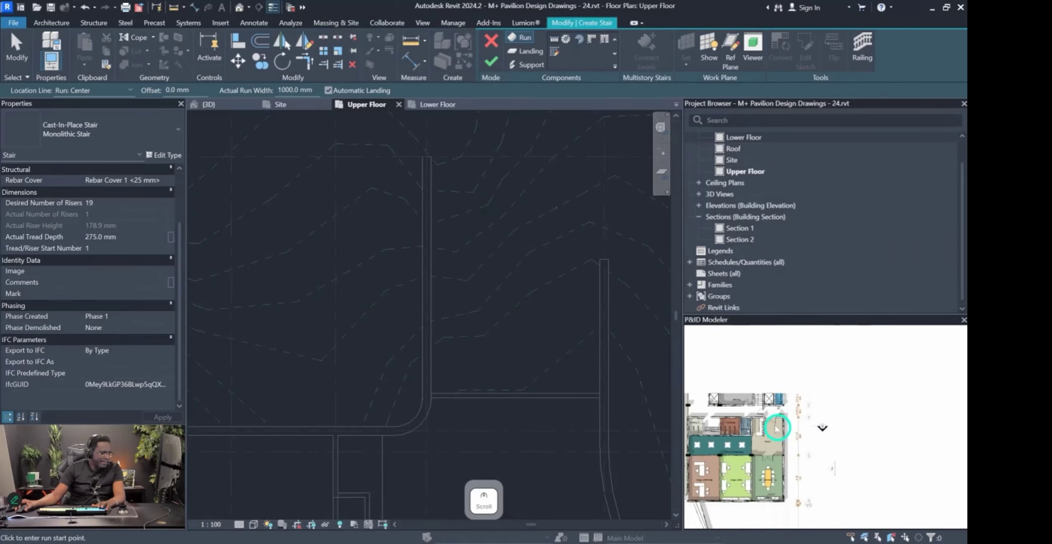
pyautogui.scroll(-6, 863, 434)
pyautogui.moveTo(902, 405); pyautogui.dragTo(803, 475, button='middle')
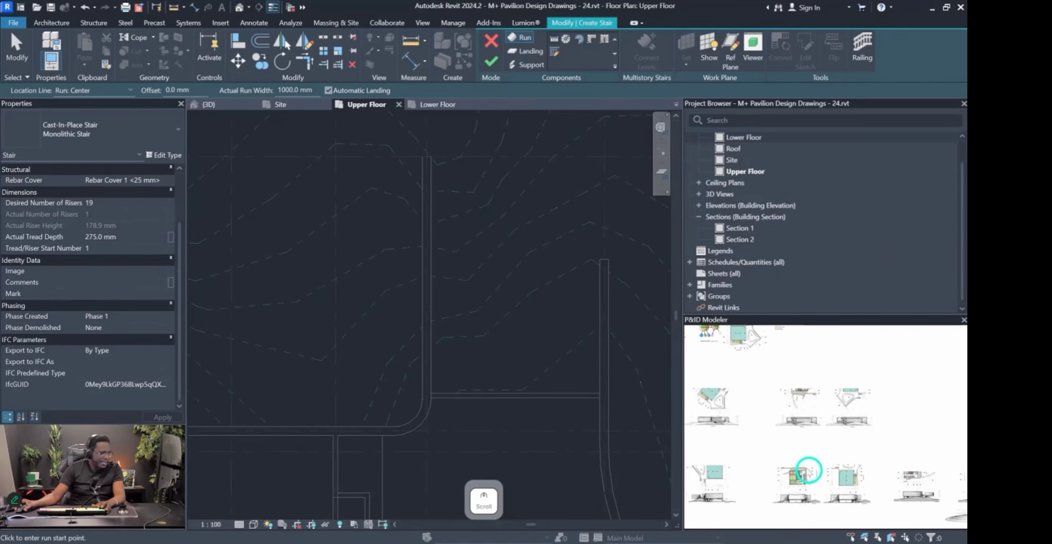
pyautogui.scroll(5, 816, 440)
pyautogui.scroll(2, 875, 424)
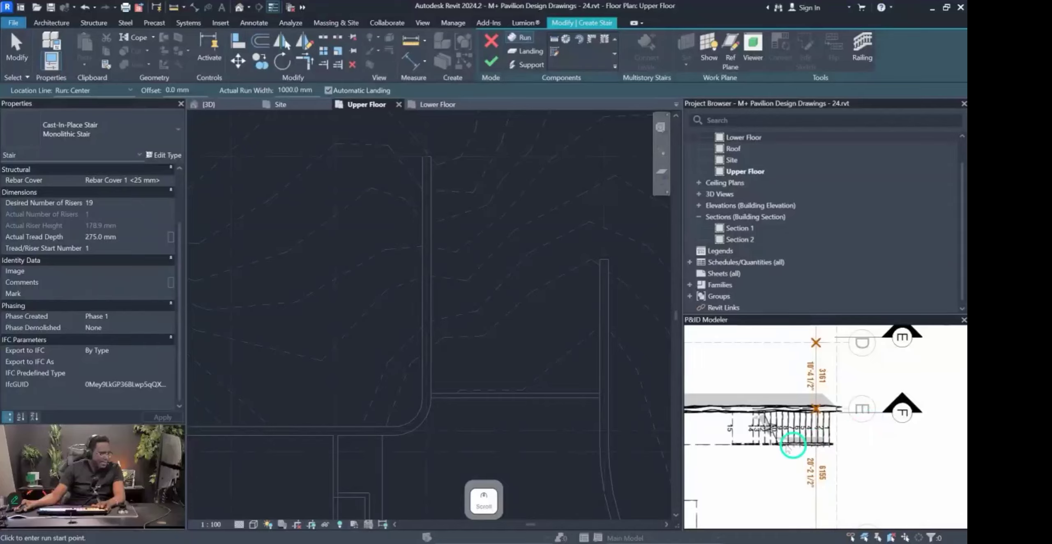
# Examine the straight stair's width dimension and riser numbering between the walls in the reference floor plans.
pyautogui.scroll(-6, 828, 434)
pyautogui.scroll(-1, 828, 433)
pyautogui.moveTo(747, 389); pyautogui.dragTo(819, 387, button='middle')
pyautogui.scroll(1, 812, 459)
pyautogui.moveTo(772, 334); pyautogui.dragTo(782, 364, button='middle')
pyautogui.scroll(5, 781, 365)
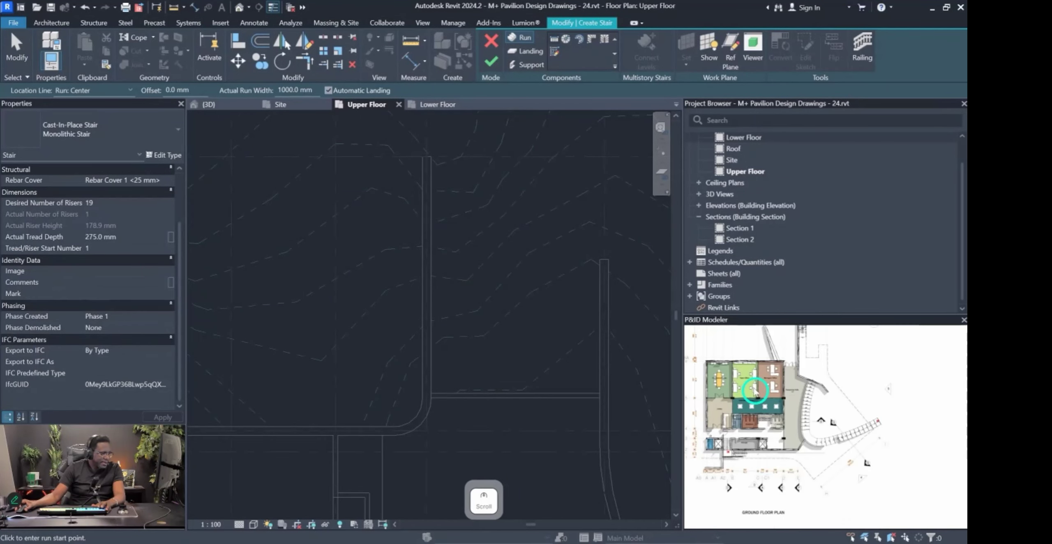
pyautogui.scroll(-2, 787, 365)
pyautogui.scroll(3, 793, 365)
pyautogui.scroll(-5, 740, 387)
pyautogui.scroll(4, 846, 404)
pyautogui.scroll(10, 855, 407)
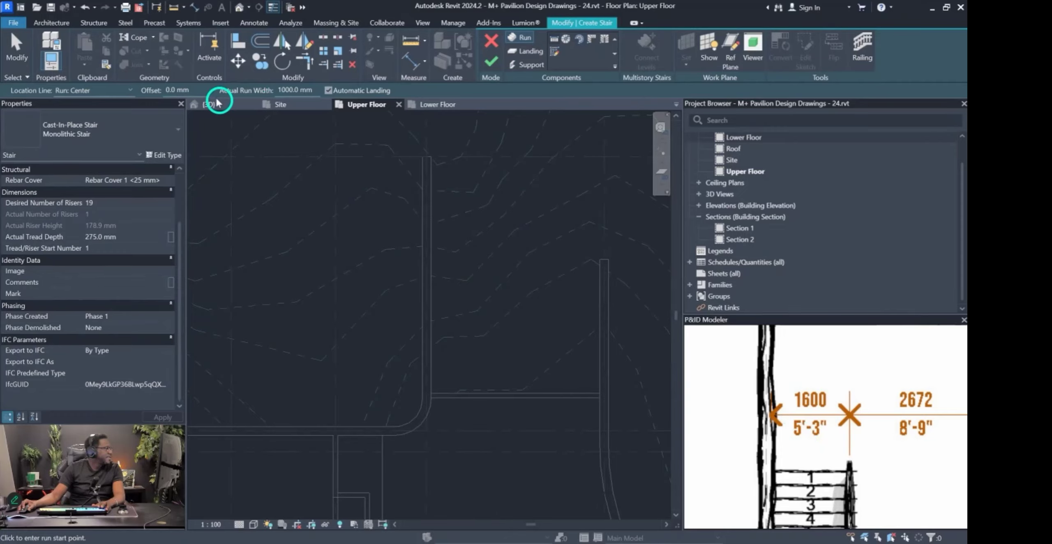
# Set the stair's actual run width to 1600 mm and its location line to Run: Left.
pyautogui.click(284, 90)
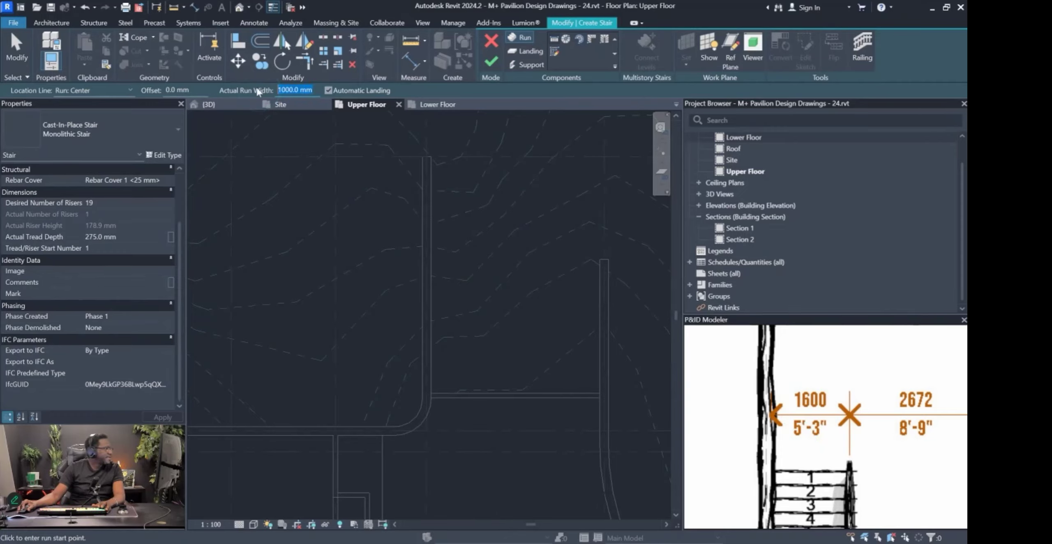
pyautogui.write('1600')
pyautogui.press('Return')
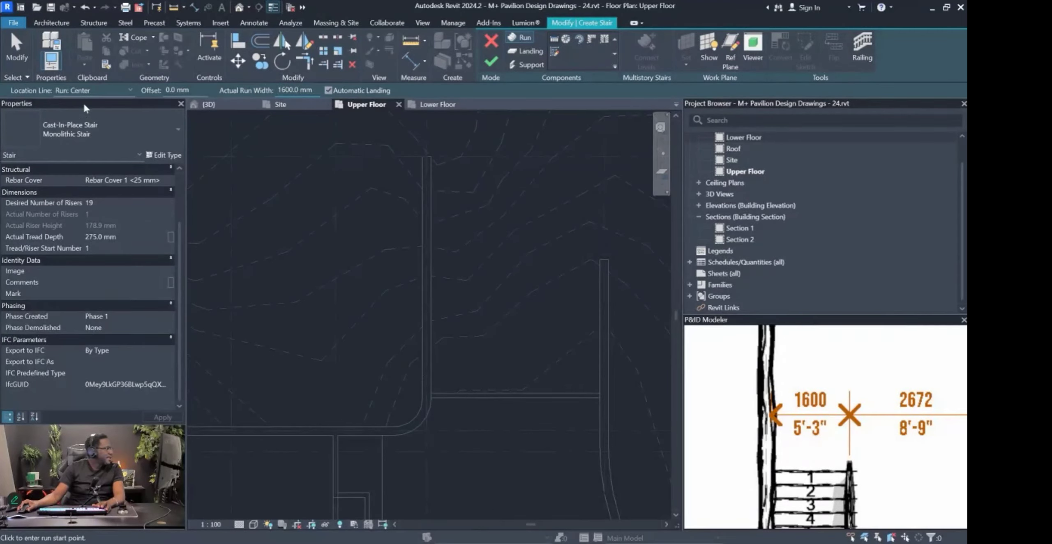
pyautogui.click(106, 90)
pyautogui.click(97, 109)
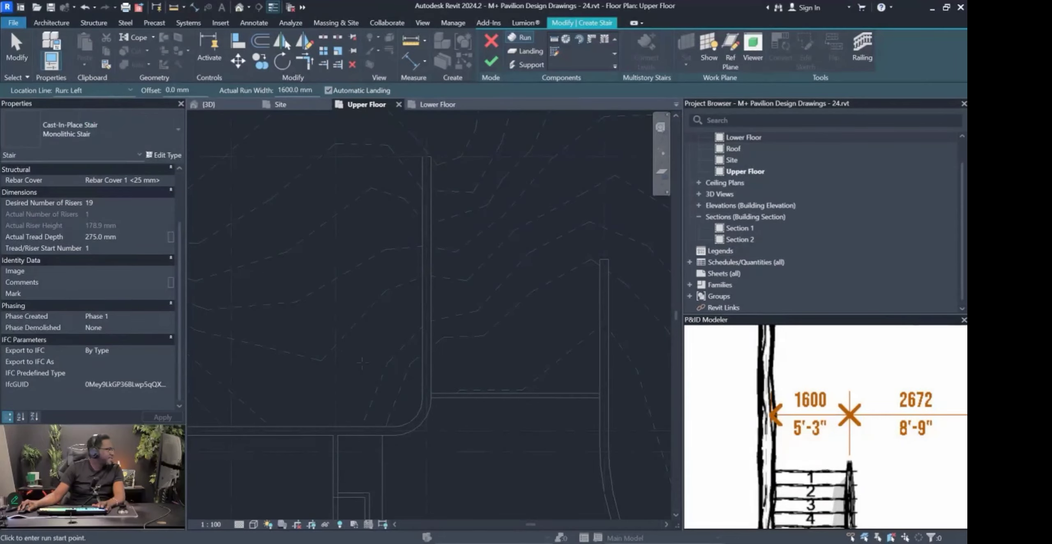
pyautogui.scroll(3, 440, 389)
pyautogui.scroll(2, 441, 390)
pyautogui.click(411, 402)
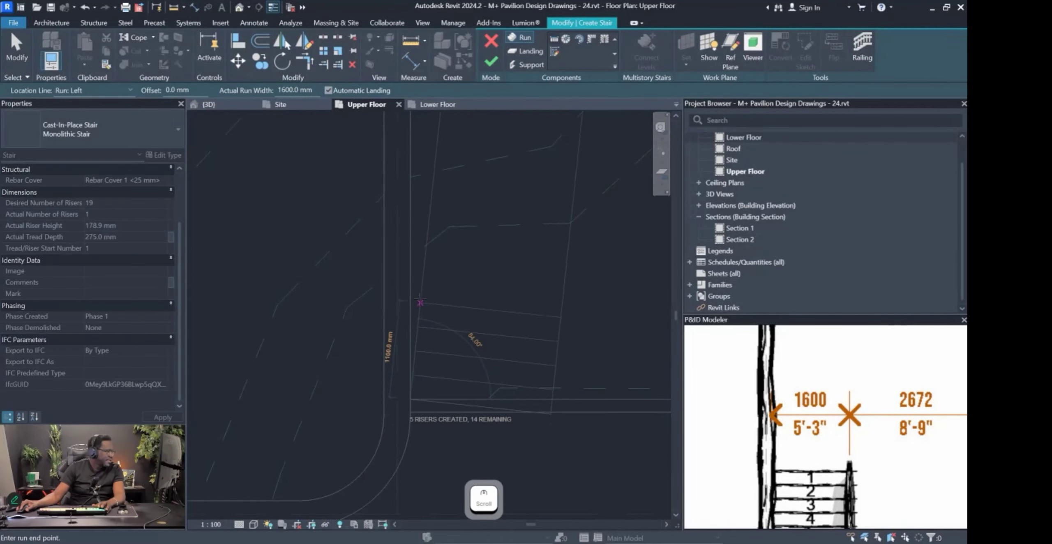
pyautogui.scroll(-2, 414, 351)
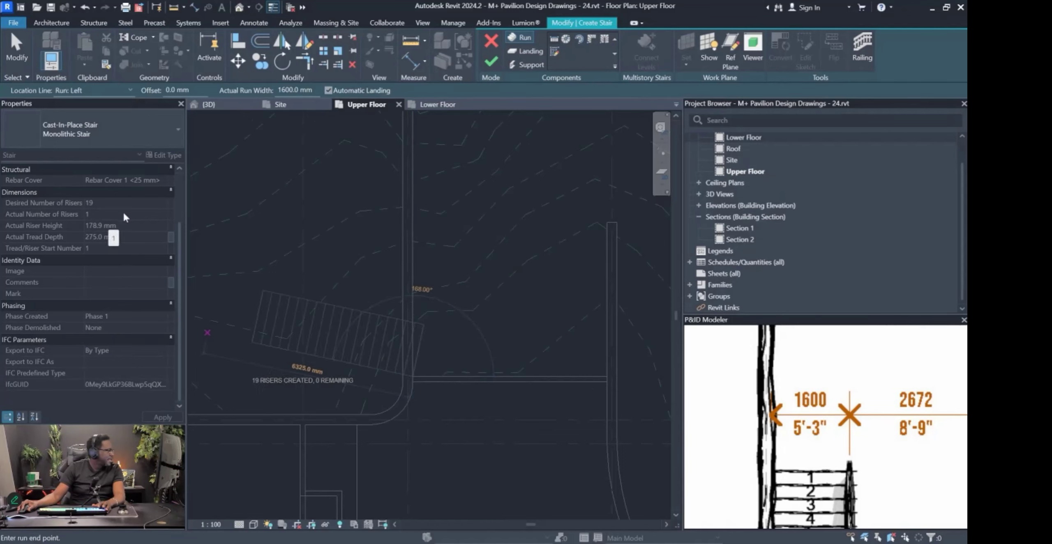
pyautogui.press('Escape')
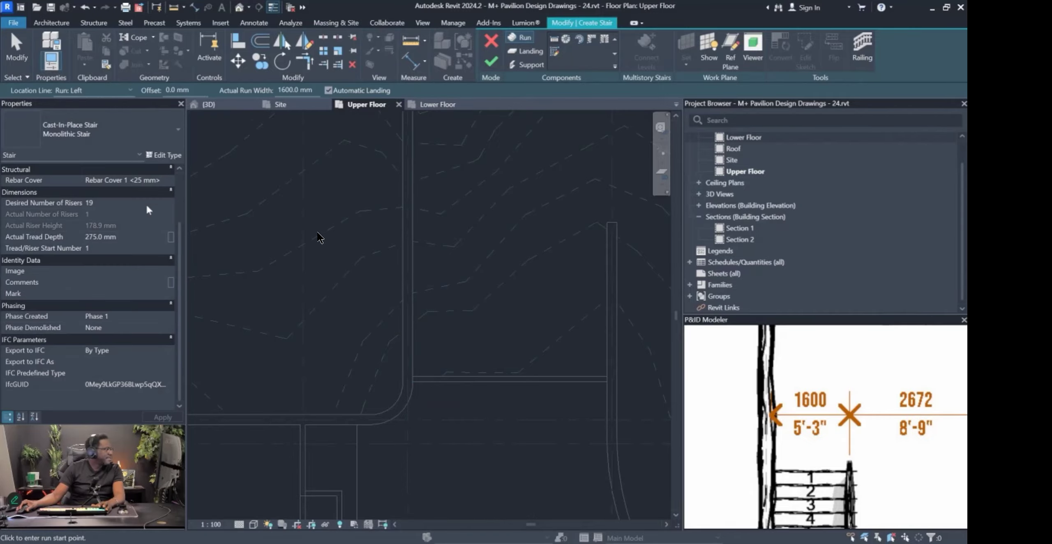
# Set the stair's base level to Lower Floor and its top level to Upper Floor.
pyautogui.scroll(1, 114, 169)
pyautogui.scroll(1, 115, 185)
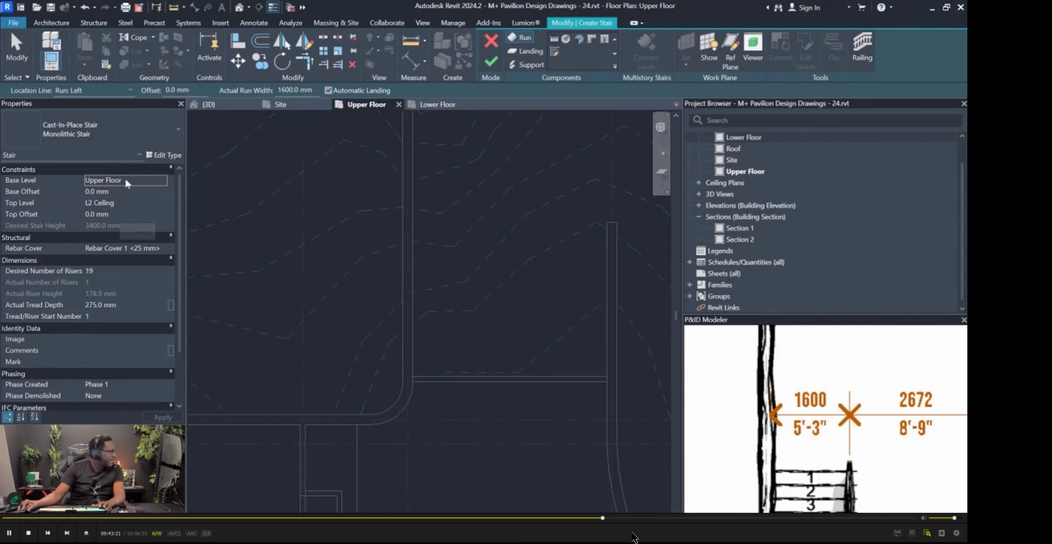
pyautogui.click(162, 181)
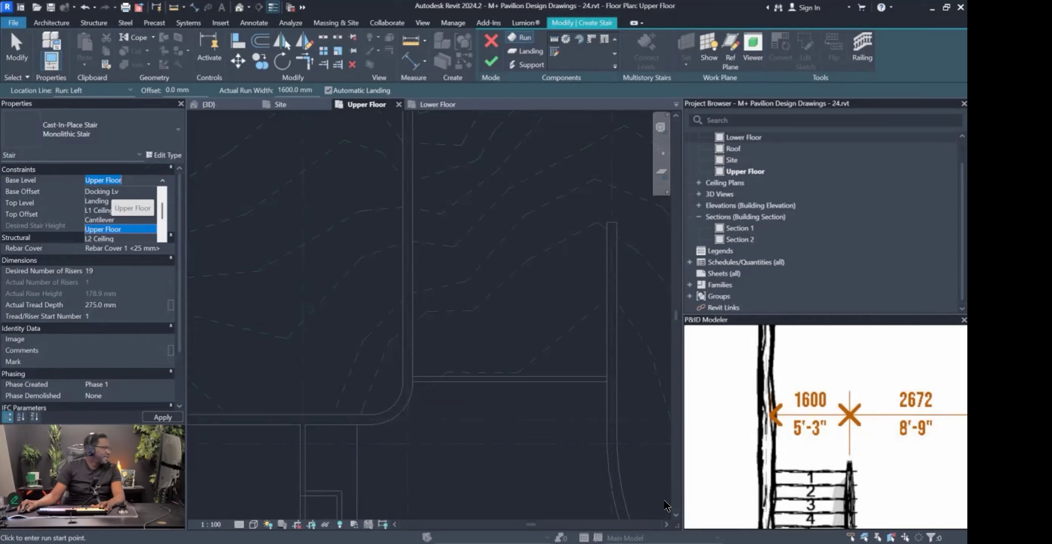
pyautogui.scroll(2, 113, 230)
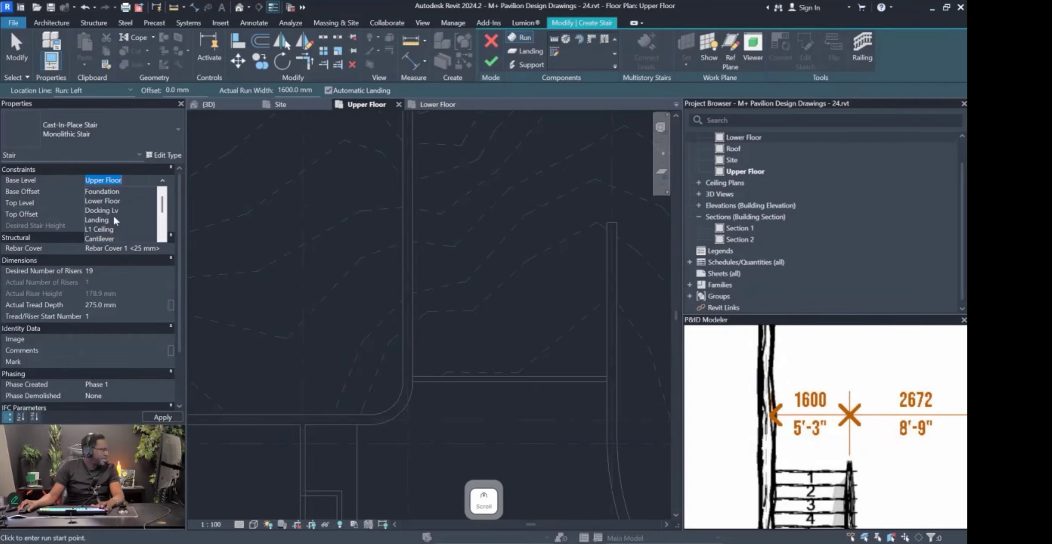
pyautogui.click(111, 198)
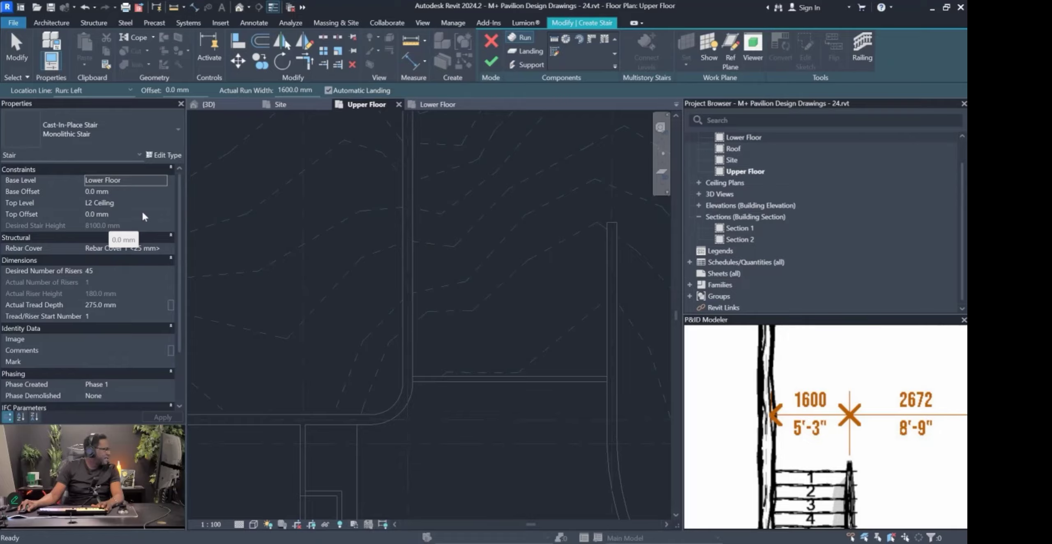
pyautogui.click(158, 206)
pyautogui.scroll(2, 122, 235)
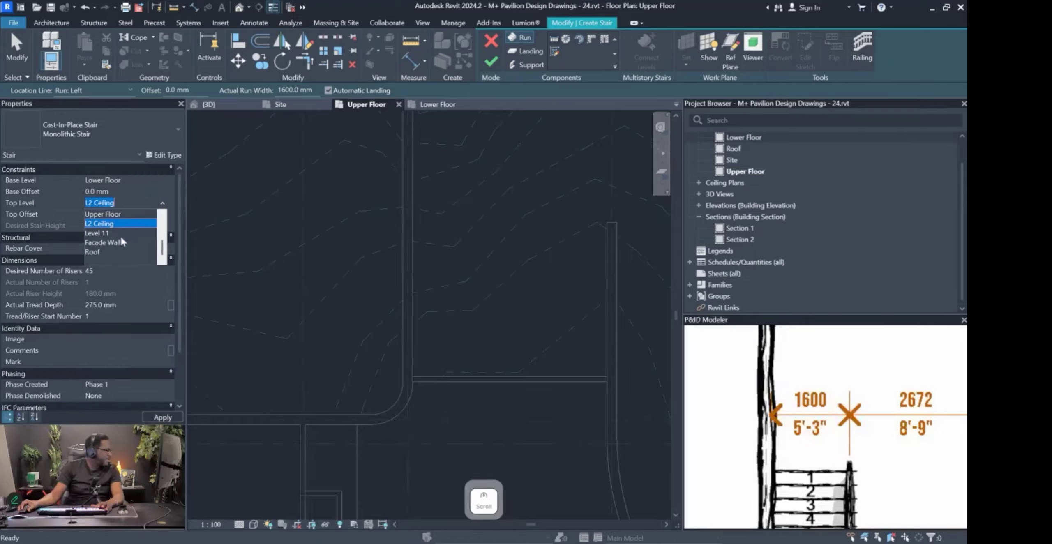
pyautogui.click(102, 242)
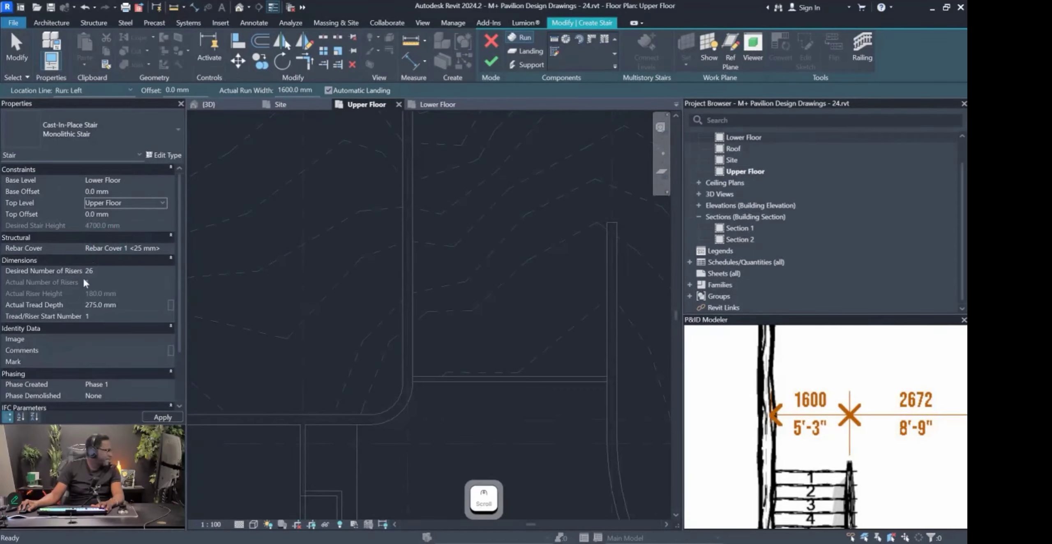
# Draw a first 13-riser run, 3300 mm long, along the long wall's inner face from the corner with the low cross wall.
pyautogui.scroll(2, 411, 375)
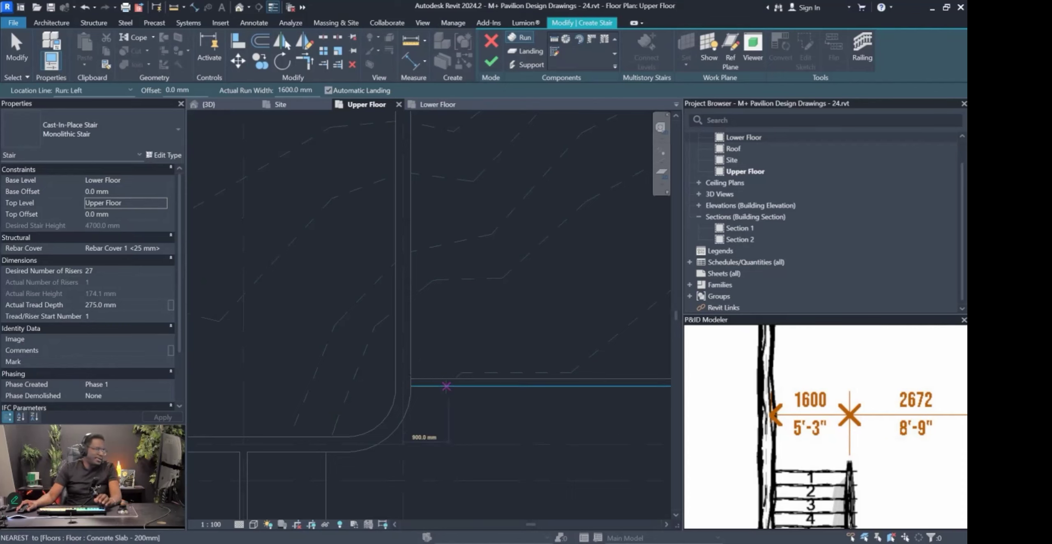
pyautogui.scroll(1, 419, 380)
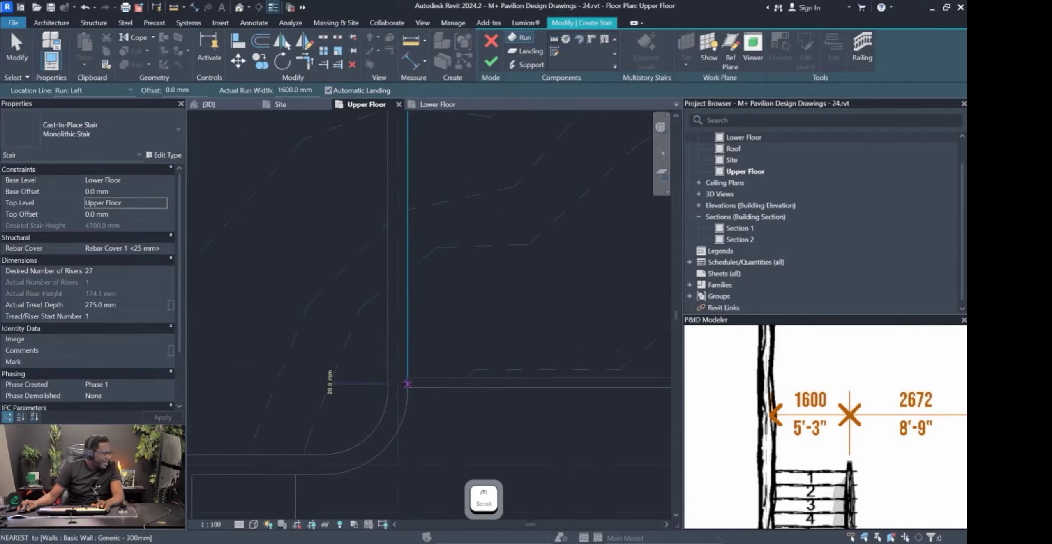
pyautogui.scroll(2, 414, 392)
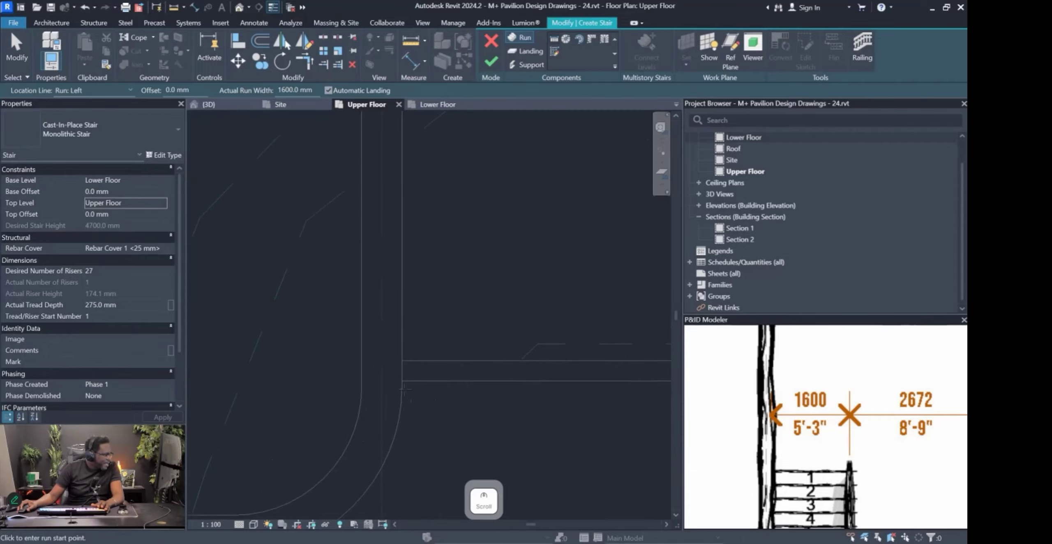
pyautogui.scroll(-1, 404, 381)
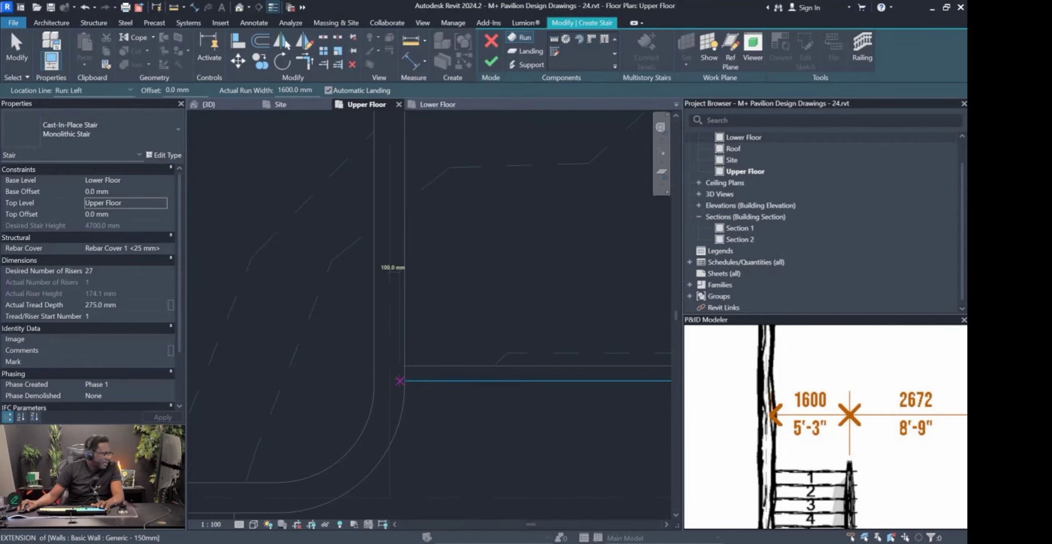
pyautogui.click(405, 381)
pyautogui.scroll(-2, 402, 247)
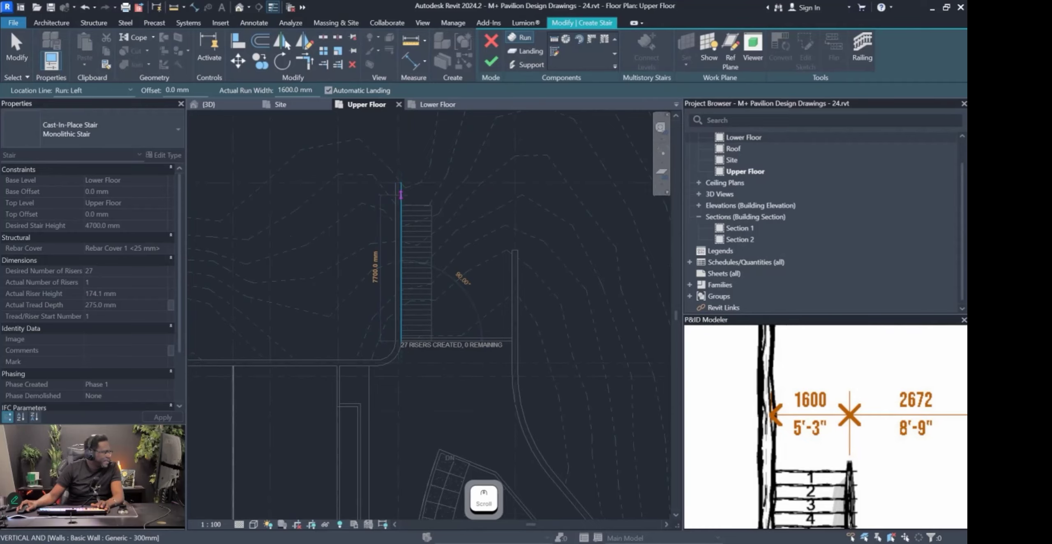
pyautogui.scroll(3, 399, 279)
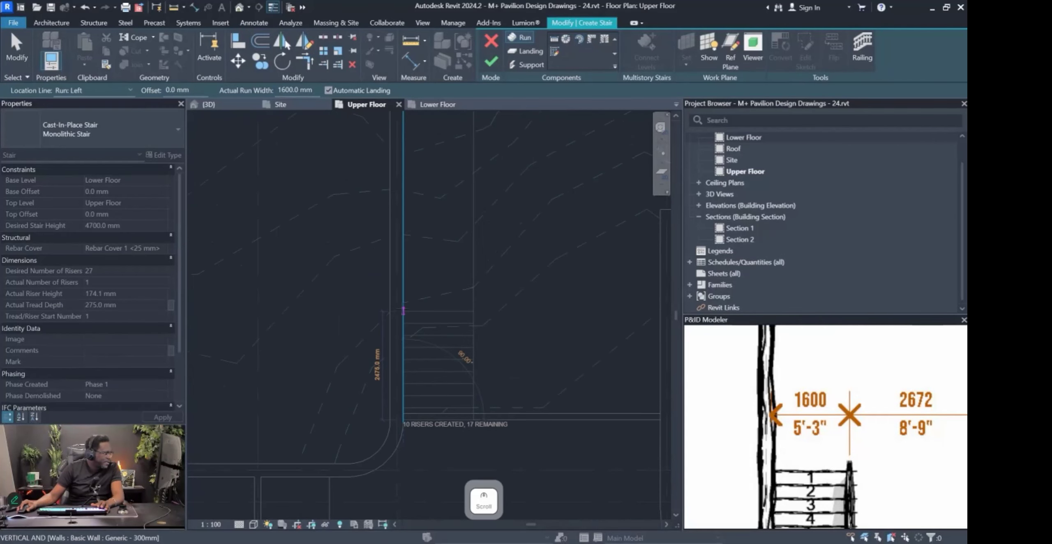
pyautogui.scroll(-2, 403, 263)
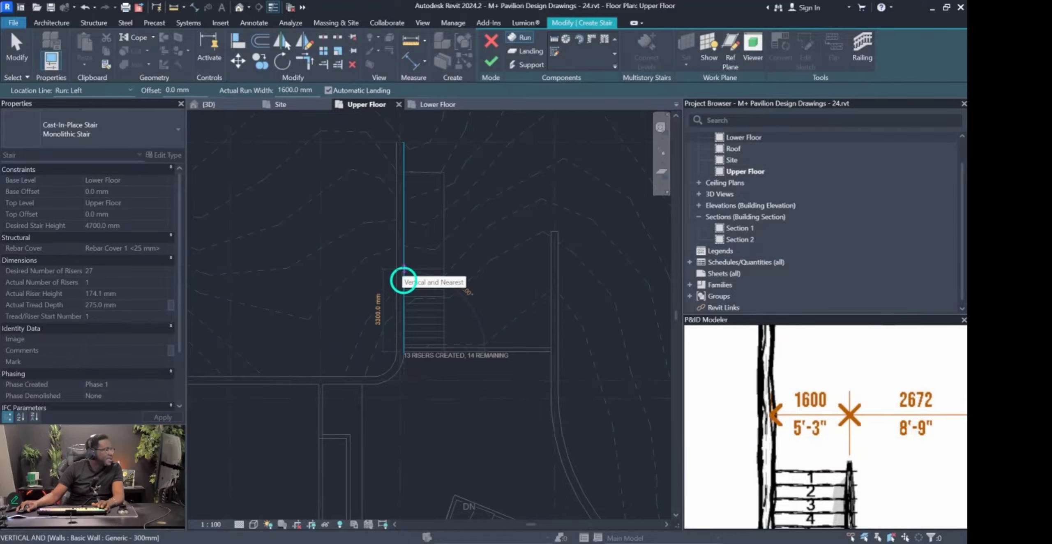
pyautogui.click(404, 281)
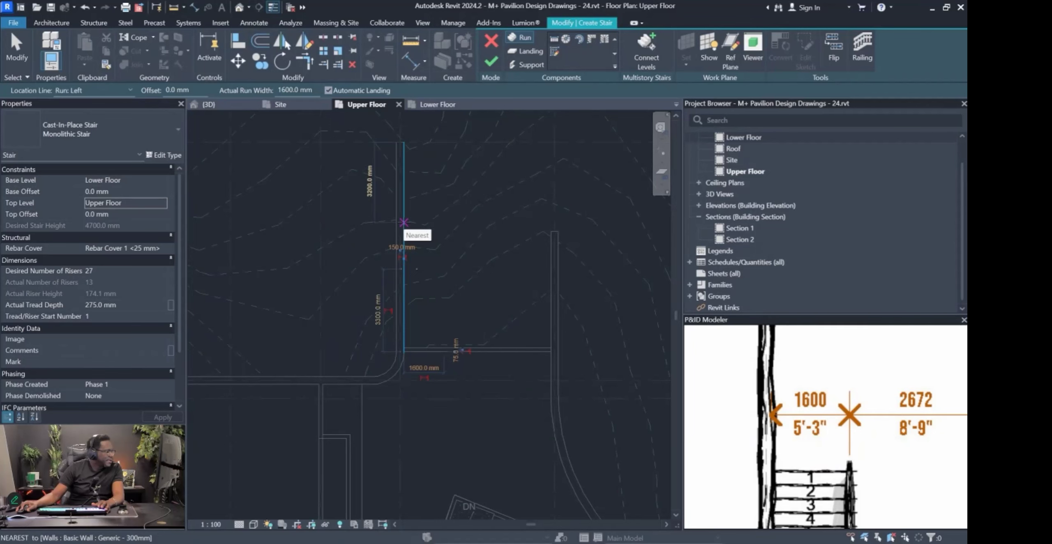
# Leave a gap for an automatic landing, draw the remaining 14 risers along the same wall, and finish the stair.
pyautogui.click(403, 222)
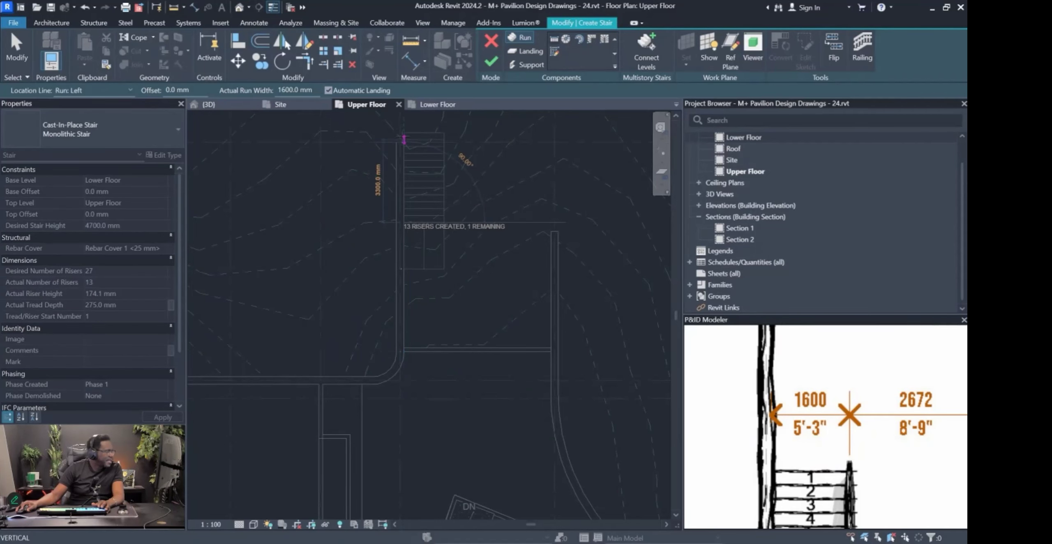
pyautogui.click(404, 125)
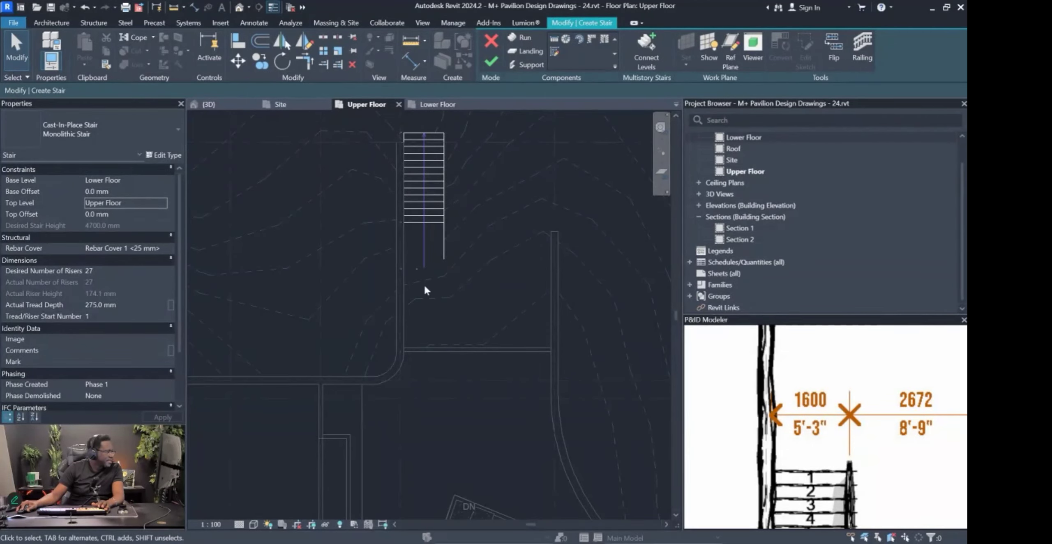
pyautogui.click(492, 63)
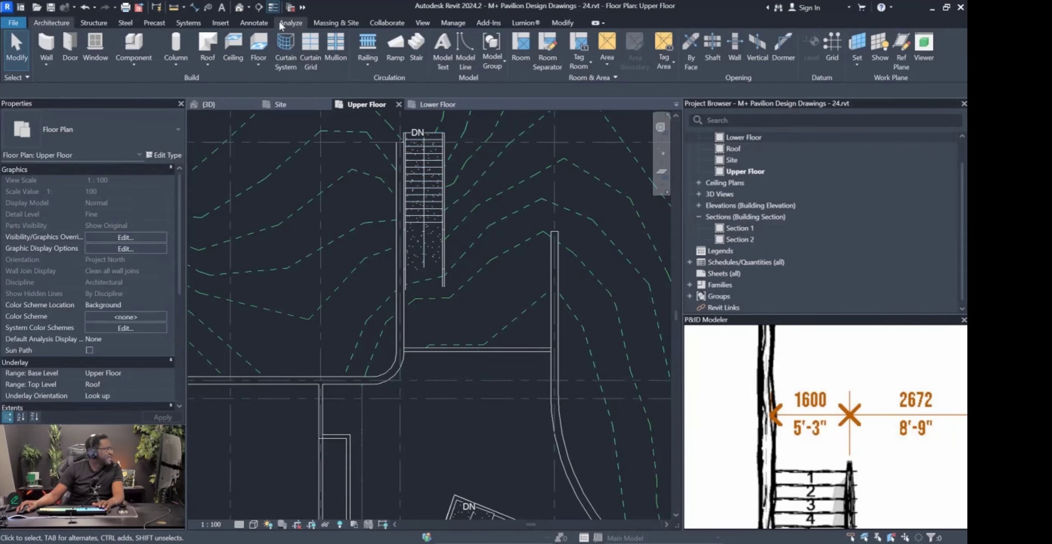
# Inspect the new stair against the long wall and terrain in the 3D view.
pyautogui.click(240, 8)
pyautogui.keyDown('shift'); pyautogui.moveTo(425, 335); pyautogui.dragTo(528, 311, button='middle'); pyautogui.keyUp('shift')
pyautogui.scroll(5, 470, 340)
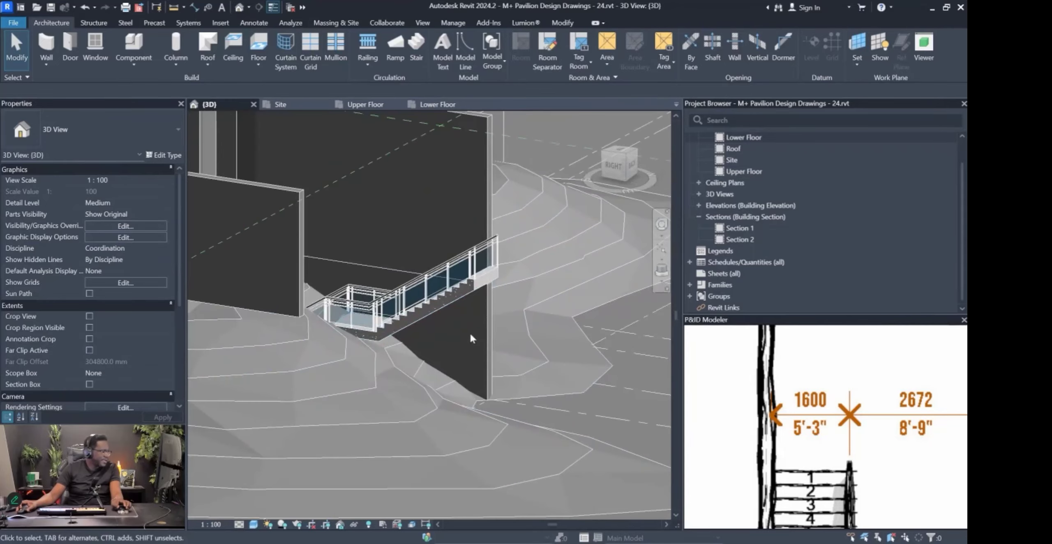
pyautogui.click(483, 288)
pyautogui.click(488, 266)
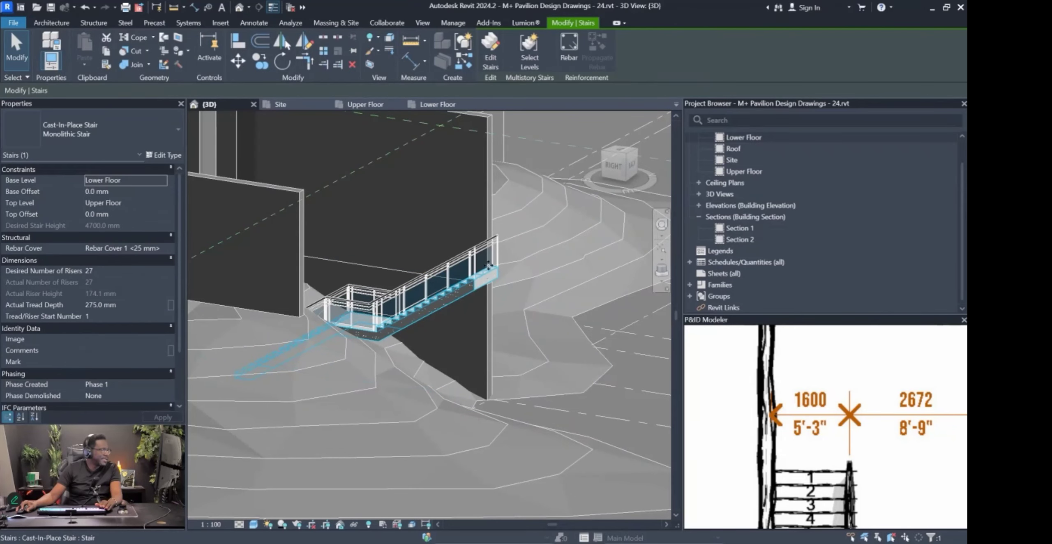
pyautogui.press('Escape')
# Edit the straight stair to flip its direction so it climbs toward the upper floor slab, and finish the edit.
pyautogui.click(488, 268)
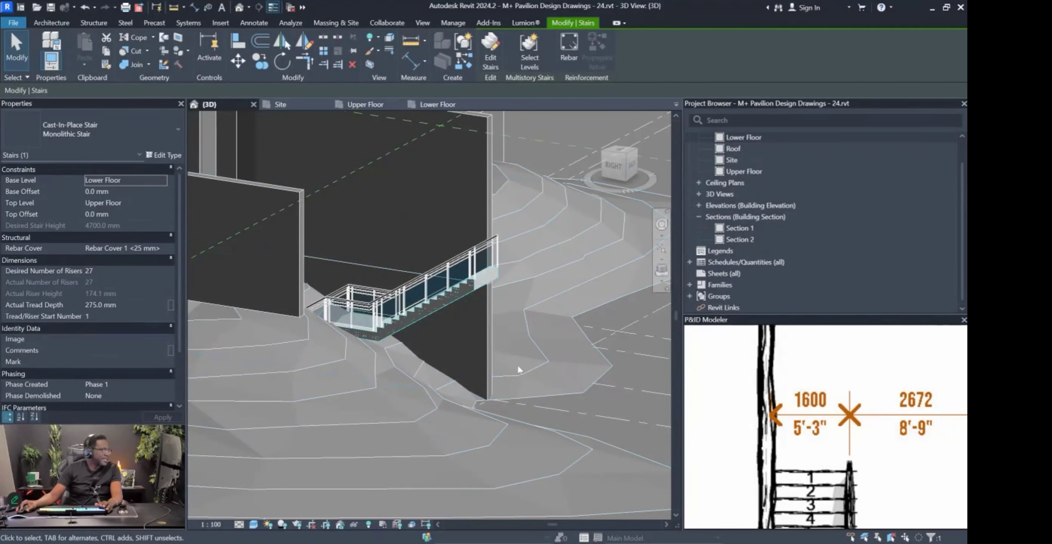
pyautogui.keyDown('shift'); pyautogui.moveTo(562, 340); pyautogui.dragTo(471, 334, button='middle'); pyautogui.keyUp('shift')
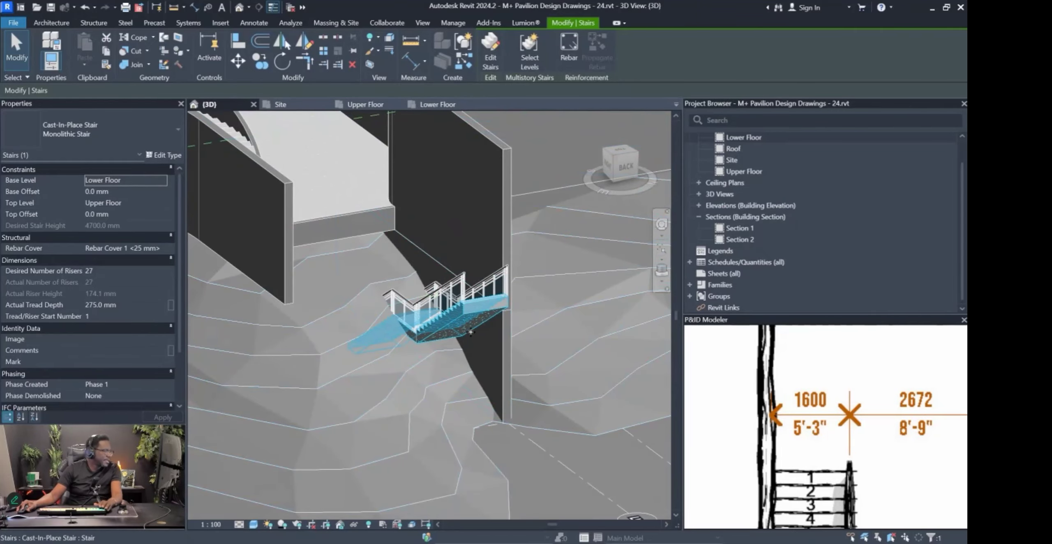
pyautogui.click(490, 58)
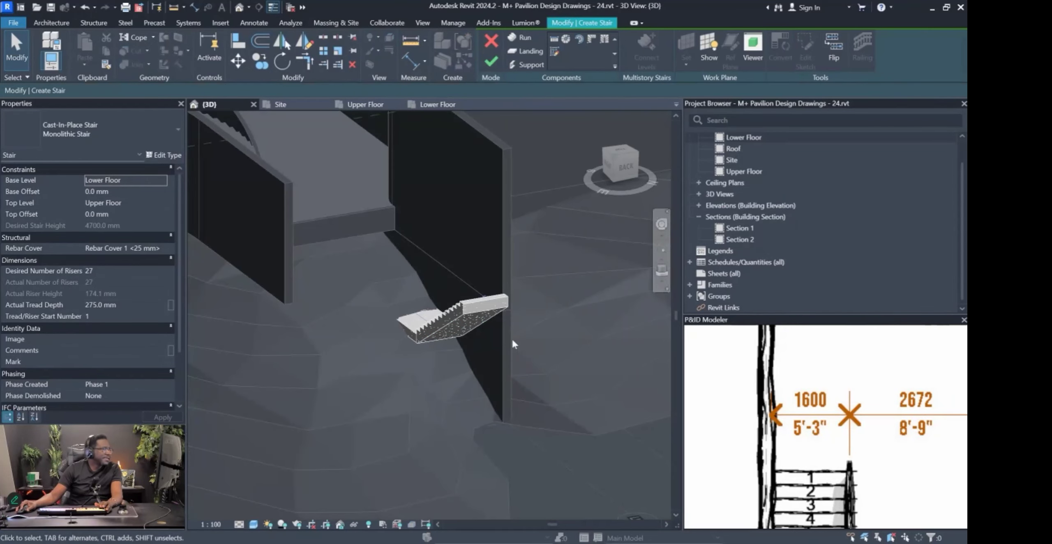
pyautogui.click(830, 53)
pyautogui.keyDown('shift'); pyautogui.moveTo(402, 464); pyautogui.dragTo(437, 407, button='middle'); pyautogui.keyUp('shift')
pyautogui.scroll(5, 436, 406)
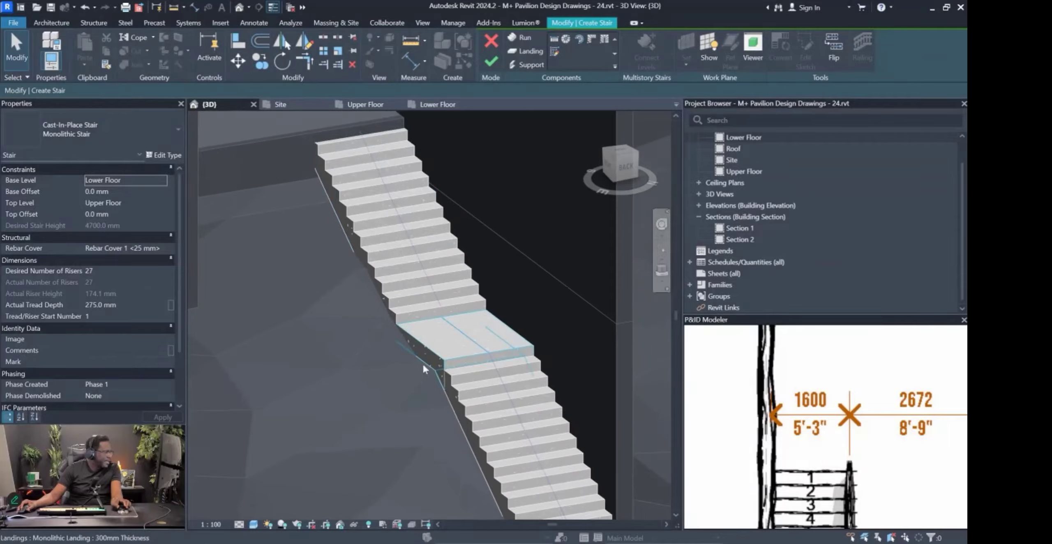
pyautogui.keyDown('shift'); pyautogui.moveTo(345, 245); pyautogui.dragTo(468, 317, button='middle'); pyautogui.keyUp('shift')
pyautogui.press('Escape')
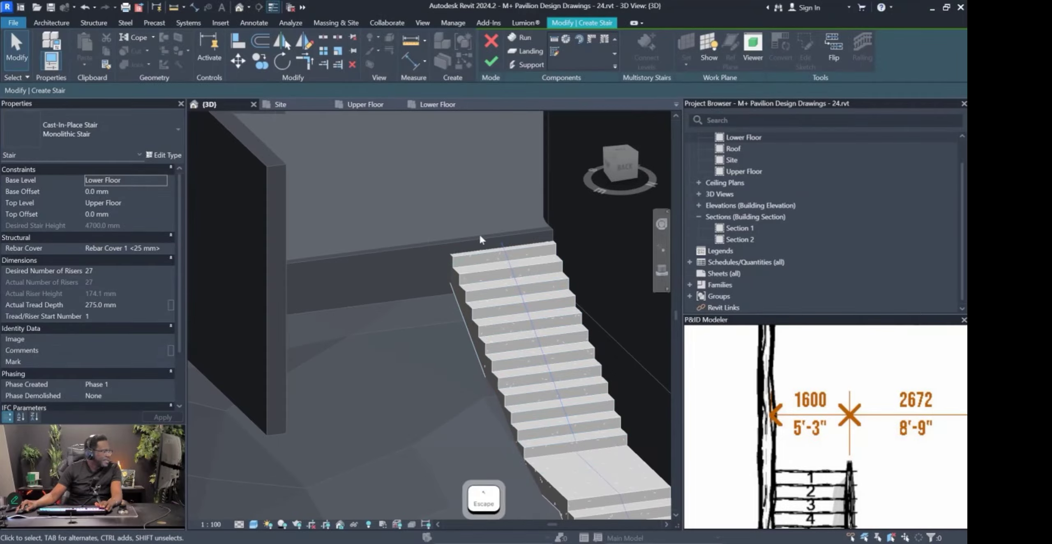
pyautogui.click(491, 62)
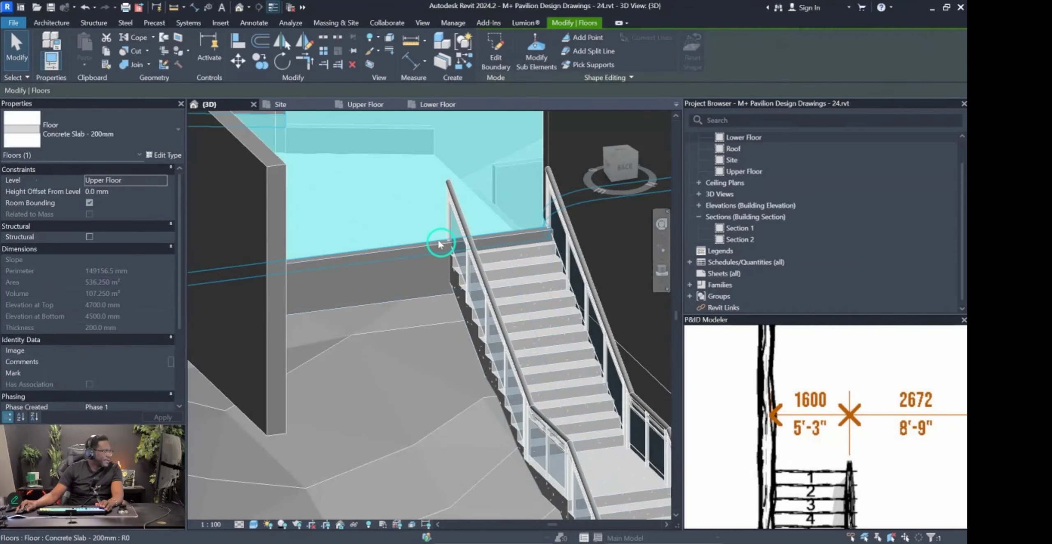
# Pull the low cross wall's end back from the stair and align it with the stair's outer side.
pyautogui.click(435, 249)
pyautogui.keyDown('shift'); pyautogui.moveTo(443, 278); pyautogui.dragTo(428, 291, button='middle'); pyautogui.keyUp('shift')
pyautogui.press('l')
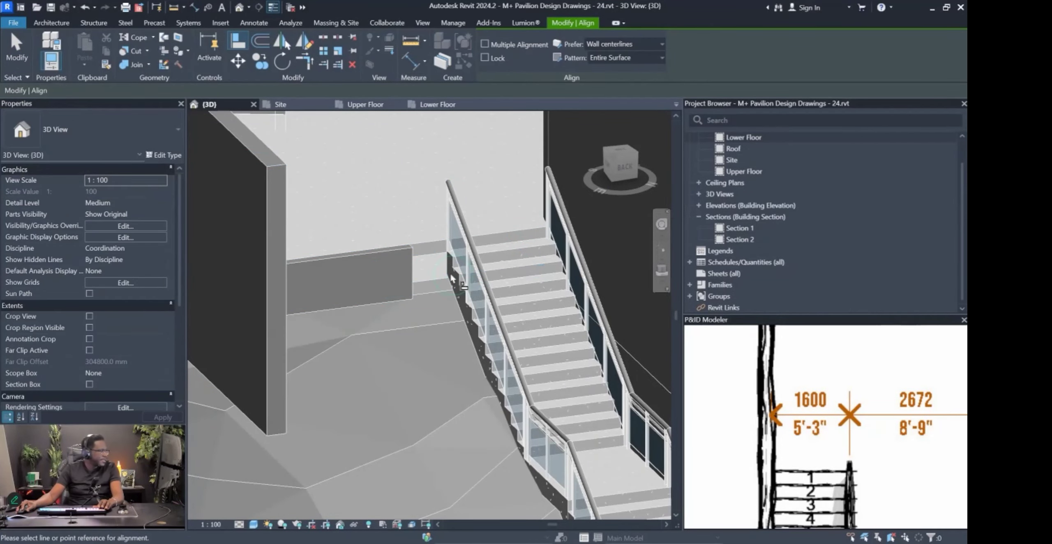
pyautogui.click(417, 259)
pyautogui.keyDown('shift'); pyautogui.moveTo(427, 279); pyautogui.dragTo(471, 337, button='middle'); pyautogui.keyUp('shift')
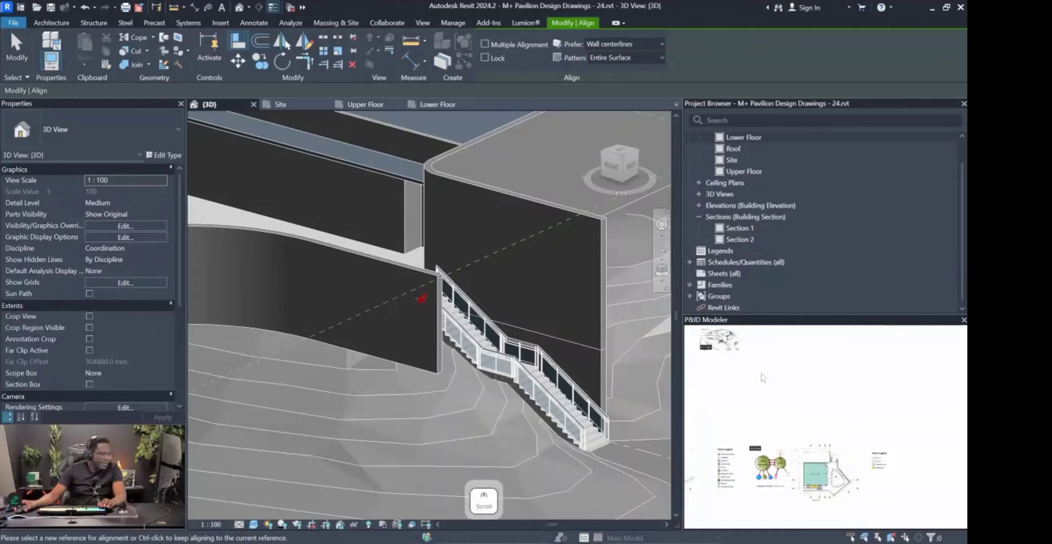
# Examine the reference perspective sketches for how the straight stair and its railings meet the long wall and mound.
pyautogui.moveTo(813, 432)
pyautogui.mouseDown(button='middle')
pyautogui.moveTo(695, 460)
pyautogui.moveTo(791, 428)
pyautogui.moveTo(806, 439)
pyautogui.mouseUp(button='middle')
pyautogui.scroll(-6, 801, 438)
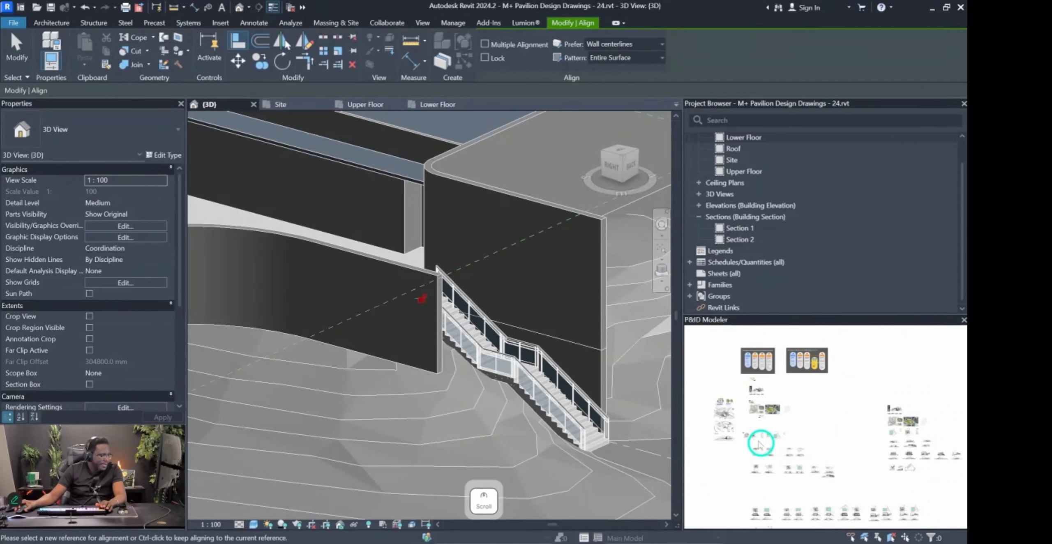
pyautogui.scroll(8, 753, 396)
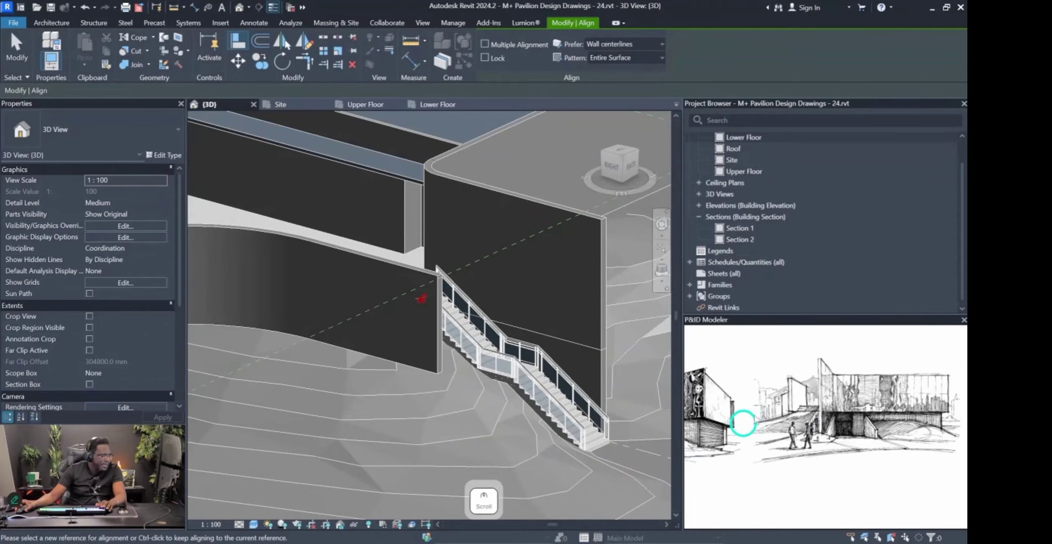
pyautogui.scroll(5, 817, 413)
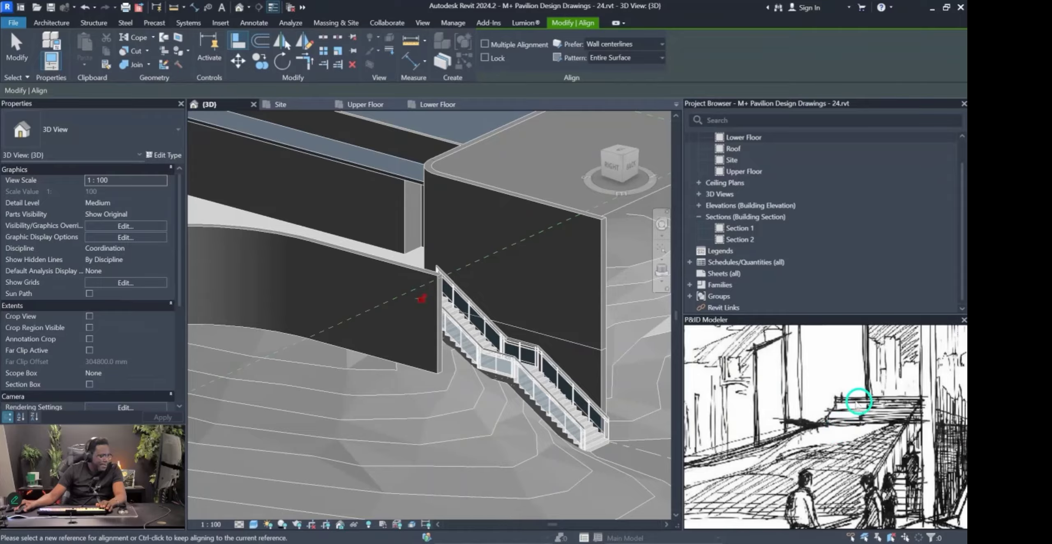
pyautogui.scroll(-10, 851, 401)
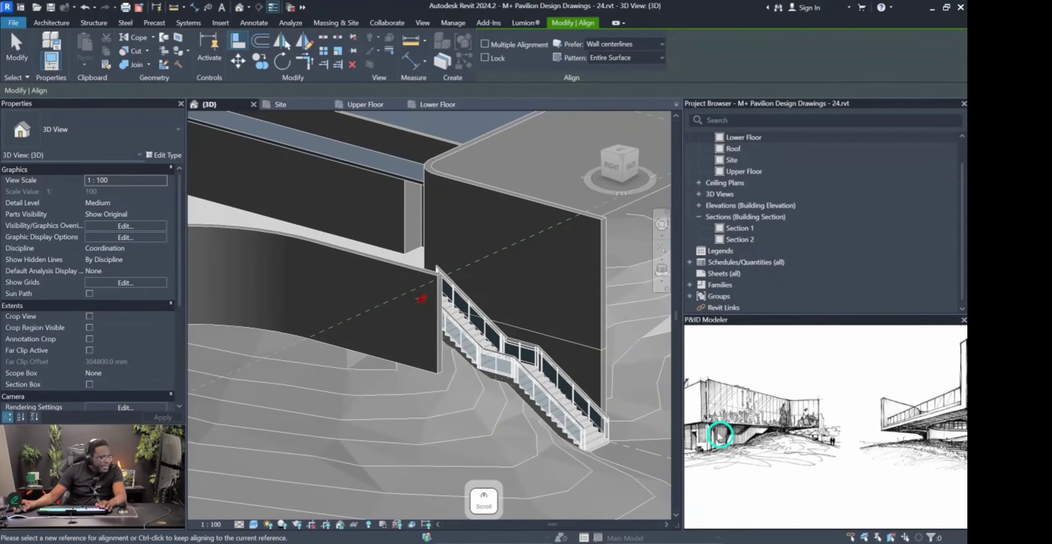
pyautogui.moveTo(871, 445)
pyautogui.mouseDown(button='middle')
pyautogui.moveTo(749, 444)
pyautogui.moveTo(792, 399)
pyautogui.mouseUp(button='middle')
pyautogui.scroll(-8, 883, 423)
pyautogui.scroll(8, 811, 407)
pyautogui.scroll(2, 805, 403)
pyautogui.scroll(-6, 740, 435)
pyautogui.scroll(10, 859, 375)
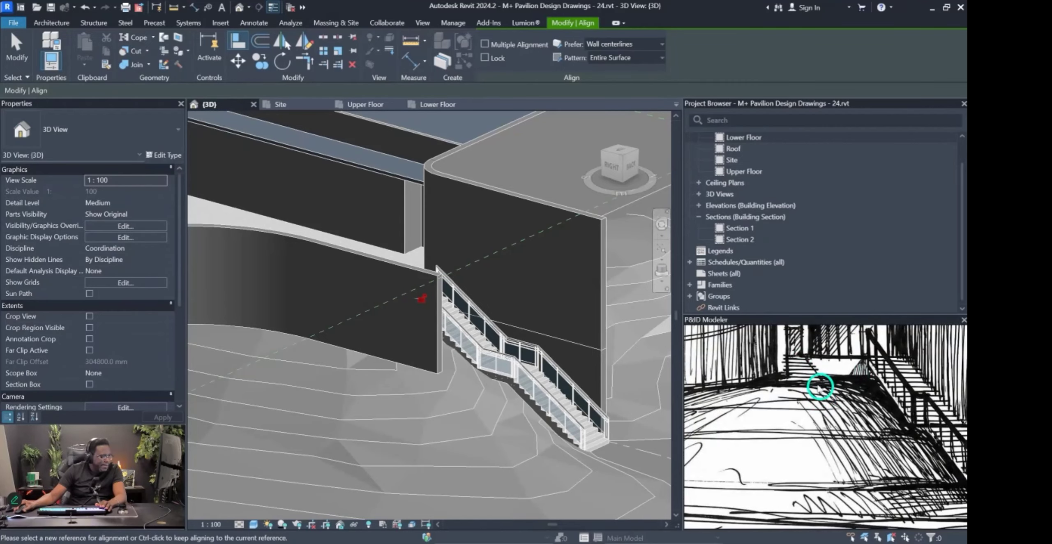
pyautogui.scroll(-3, 817, 384)
pyautogui.moveTo(480, 369)
pyautogui.keyDown('shift'); pyautogui.mouseDown(button='middle')
pyautogui.moveTo(505, 423)
pyautogui.moveTo(530, 421)
pyautogui.moveTo(495, 346)
pyautogui.mouseUp(button='middle'); pyautogui.keyUp('shift')
pyautogui.scroll(5, 895, 436)
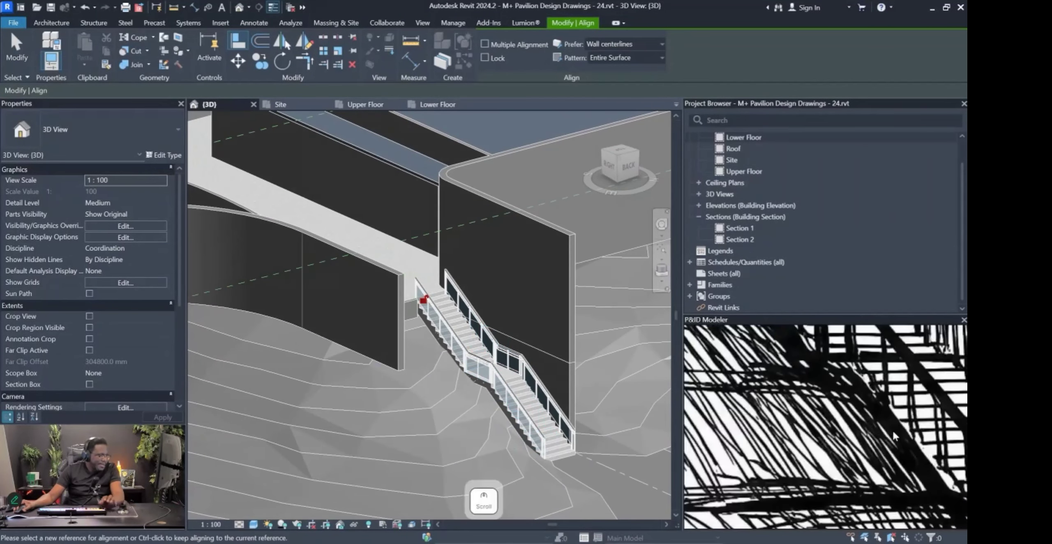
pyautogui.scroll(-4, 895, 436)
pyautogui.scroll(-3, 822, 334)
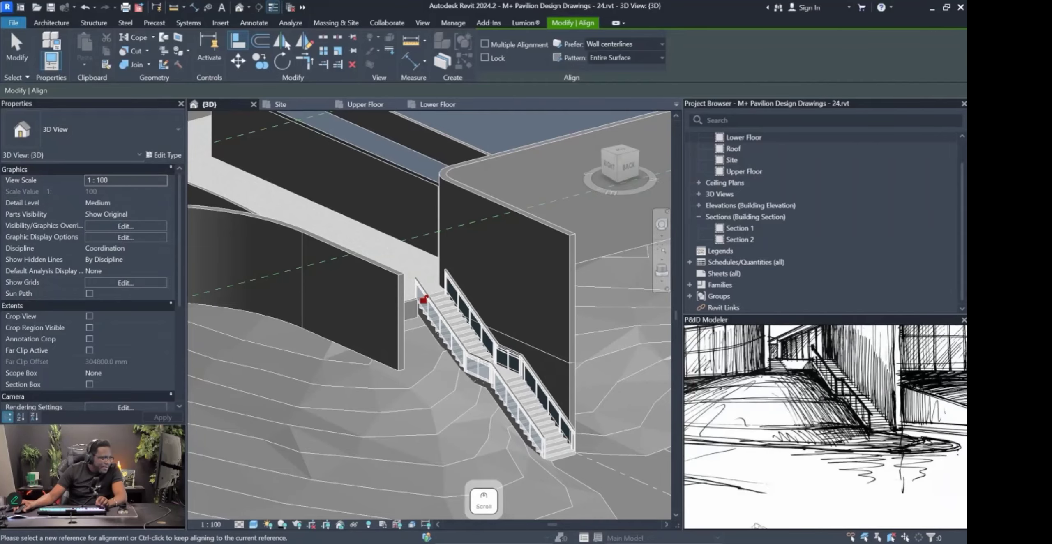
pyautogui.scroll(1, 830, 377)
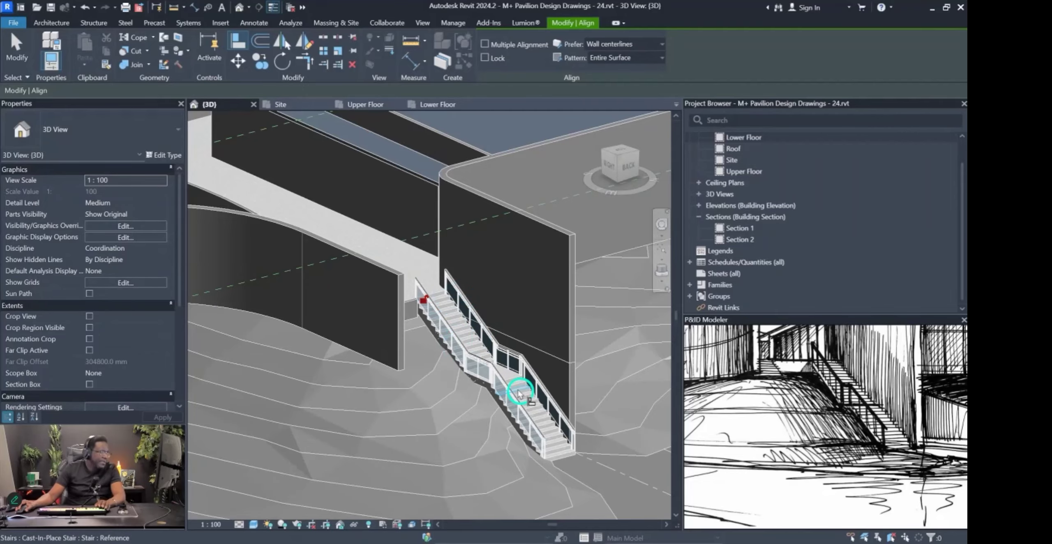
# Delete both glass panel railings from the straight stair beside the long wall.
pyautogui.moveTo(528, 376)
pyautogui.keyDown('shift'); pyautogui.mouseDown(button='middle')
pyautogui.moveTo(484, 376)
pyautogui.moveTo(502, 371)
pyautogui.mouseUp(button='middle'); pyautogui.keyUp('shift')
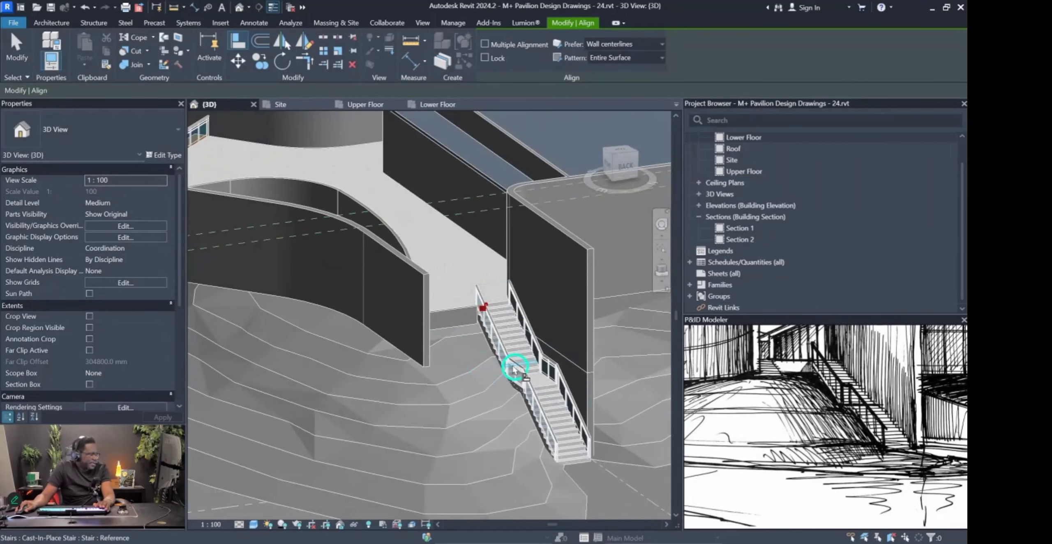
pyautogui.press('Escape')
pyautogui.click(516, 370)
pyautogui.press('Delete')
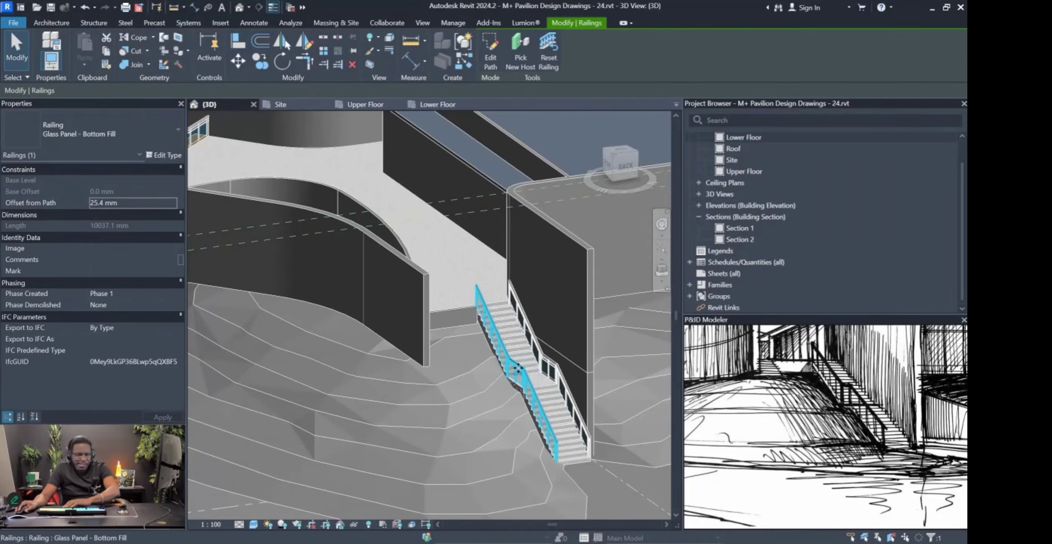
pyautogui.click(543, 365)
pyautogui.press('Delete')
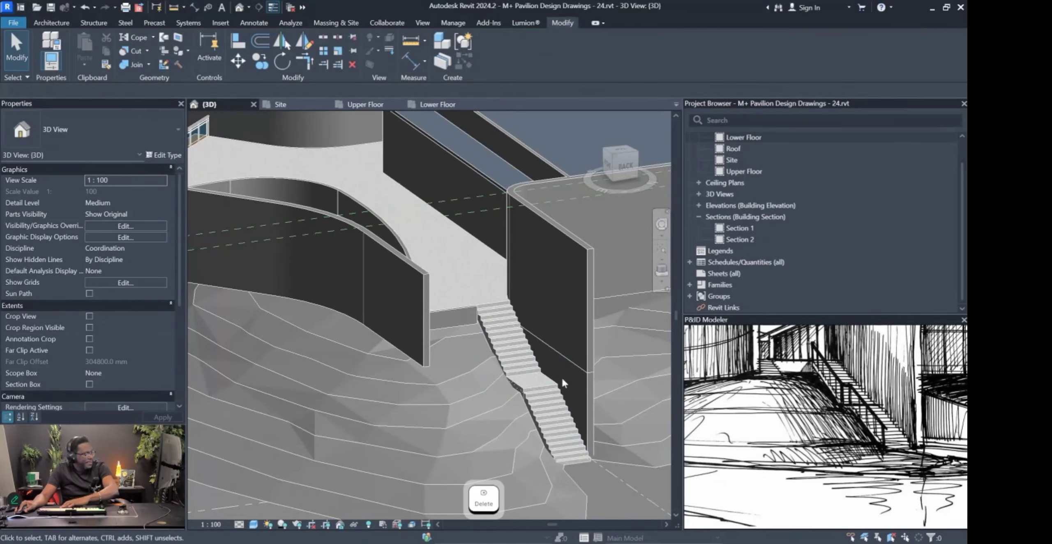
# Inspect the straight stair, slab edge and surrounding terrain in the 3D view from several angles.
pyautogui.scroll(2, 545, 388)
pyautogui.moveTo(545, 388)
pyautogui.keyDown('shift'); pyautogui.mouseDown(button='middle')
pyautogui.moveTo(473, 375)
pyautogui.moveTo(422, 333)
pyautogui.moveTo(400, 348)
pyautogui.moveTo(449, 355)
pyautogui.moveTo(492, 317)
pyautogui.mouseUp(button='middle'); pyautogui.keyUp('shift')
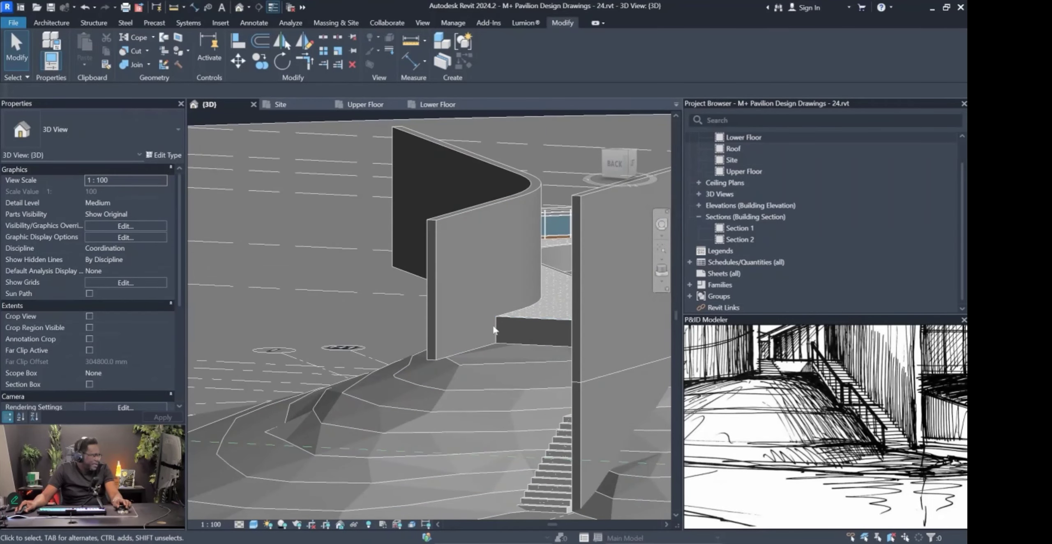
pyautogui.moveTo(471, 361)
pyautogui.keyDown('shift'); pyautogui.mouseDown(button='middle')
pyautogui.moveTo(454, 393)
pyautogui.moveTo(563, 397)
pyautogui.moveTo(452, 447)
pyautogui.moveTo(553, 431)
pyautogui.moveTo(406, 424)
pyautogui.moveTo(417, 449)
pyautogui.moveTo(452, 450)
pyautogui.mouseUp(button='middle'); pyautogui.keyUp('shift')
pyautogui.scroll(-5, 559, 431)
pyautogui.scroll(4, 417, 449)
pyautogui.keyDown('shift'); pyautogui.moveTo(550, 427); pyautogui.dragTo(561, 354, button='middle'); pyautogui.keyUp('shift')
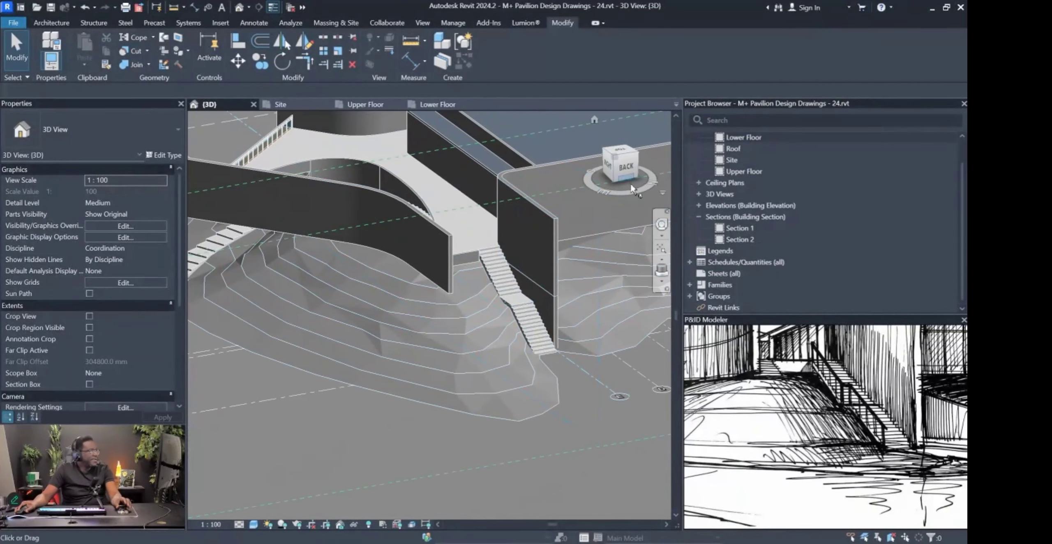
# Examine Section 2 for the level names and heights and how the stairs and slab relate to the terrain.
pyautogui.click(735, 239)
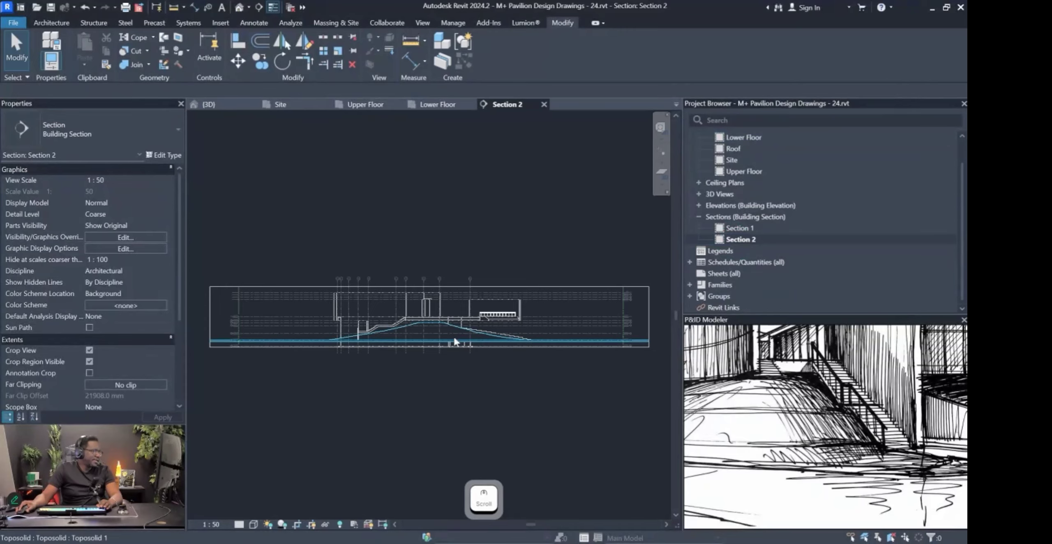
pyautogui.scroll(5, 339, 355)
pyautogui.scroll(2, 362, 322)
pyautogui.scroll(-2, 423, 305)
pyautogui.moveTo(241, 310); pyautogui.dragTo(510, 317, button='middle')
pyautogui.scroll(4, 375, 326)
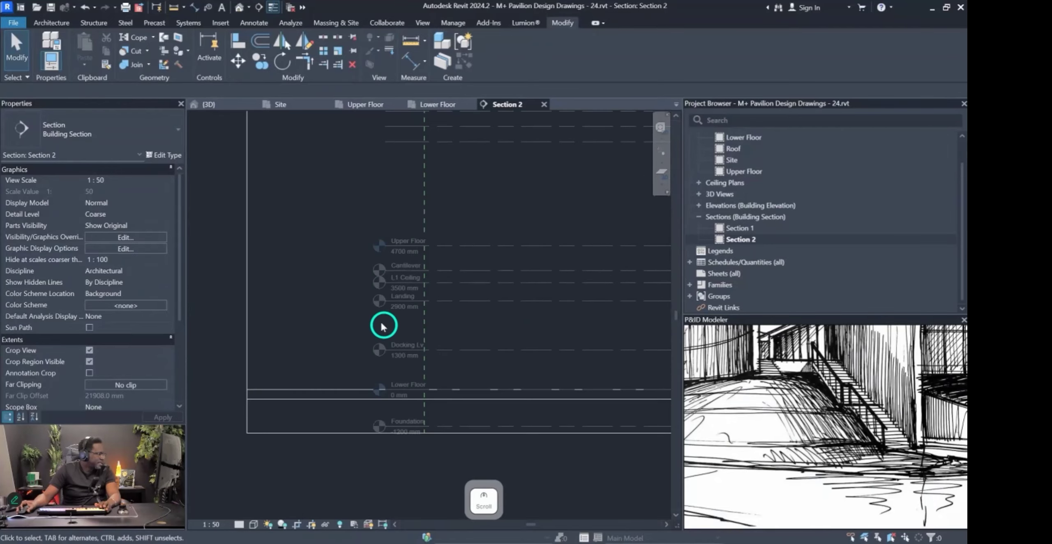
pyautogui.scroll(-4, 391, 291)
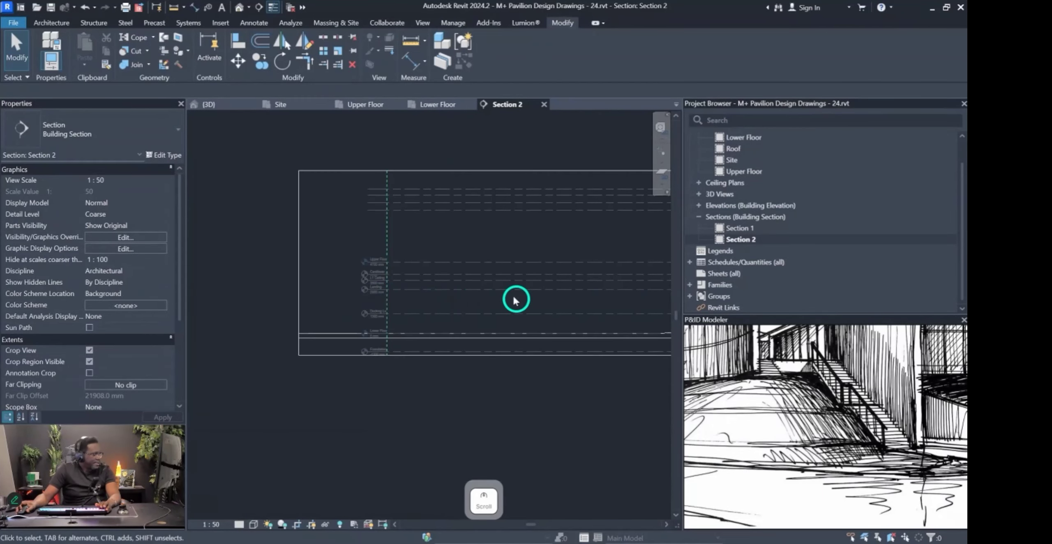
pyautogui.moveTo(542, 301); pyautogui.dragTo(288, 298, button='middle')
pyautogui.moveTo(513, 300); pyautogui.dragTo(366, 309, button='middle')
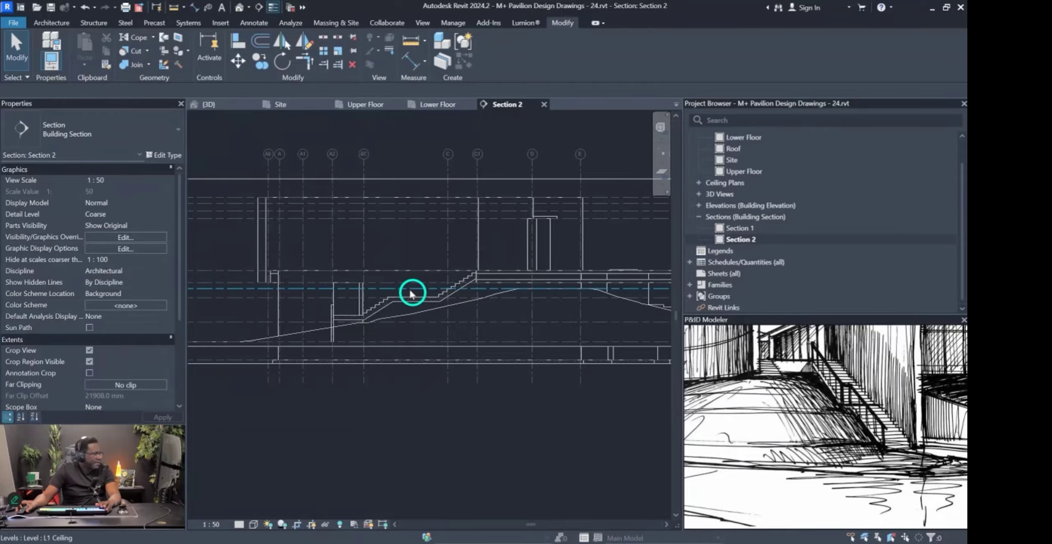
pyautogui.scroll(-4, 393, 296)
pyautogui.moveTo(545, 287); pyautogui.dragTo(474, 295, button='middle')
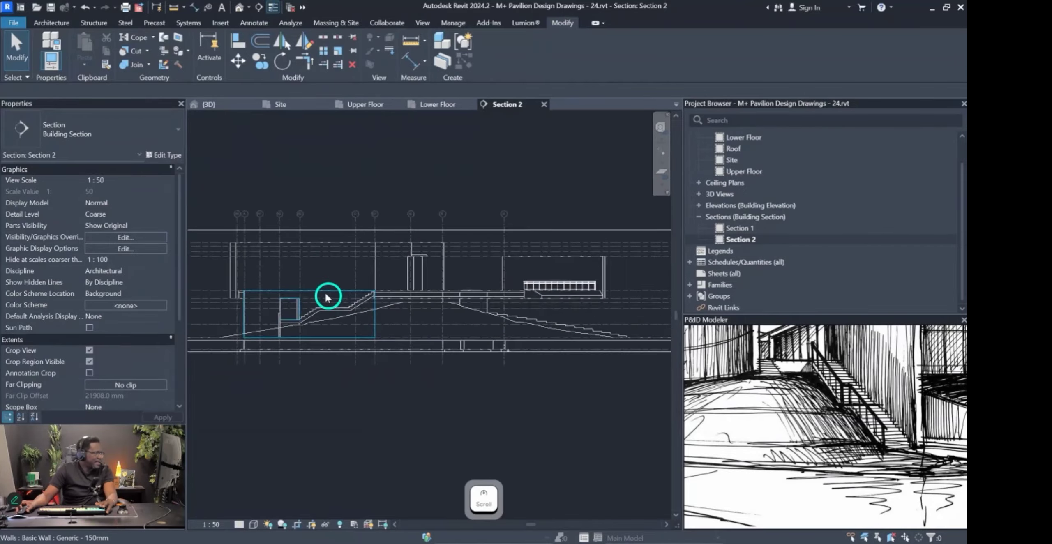
pyautogui.scroll(3, 328, 297)
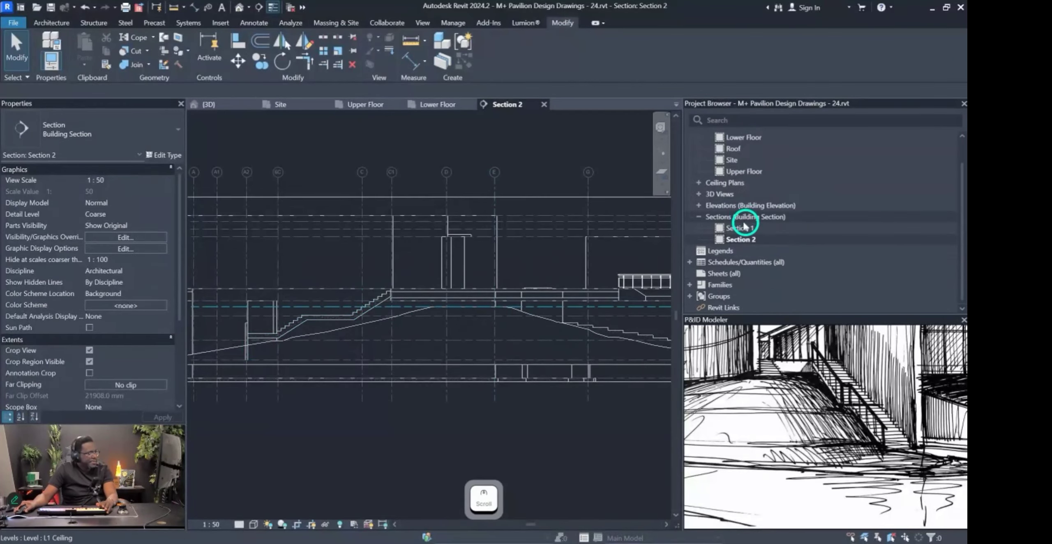
pyautogui.scroll(1, 751, 201)
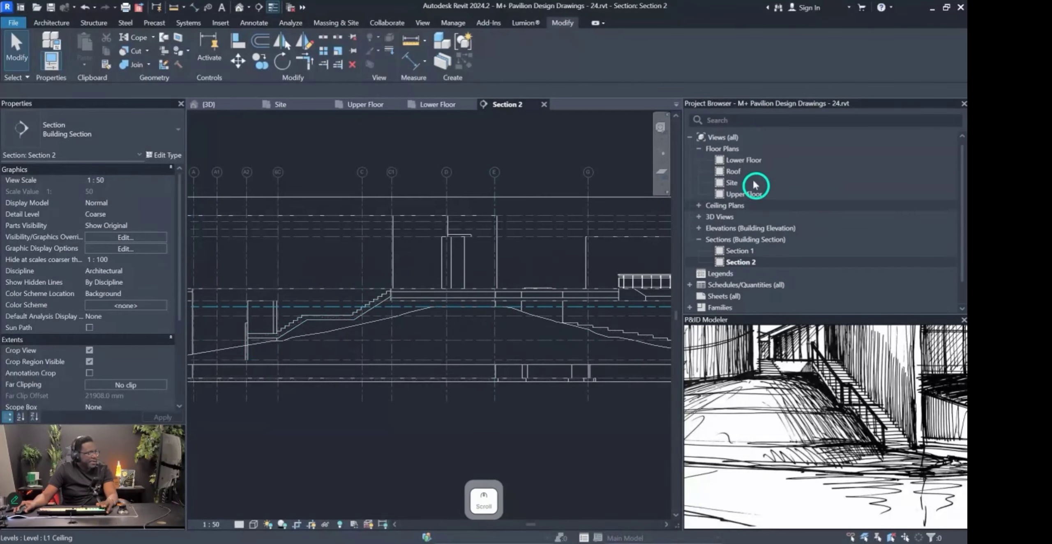
# Start a new cast-in-place stair in the Upper Floor plan with its location line set to Run: Right.
pyautogui.doubleClick(739, 197)
pyautogui.scroll(3, 450, 357)
pyautogui.scroll(1, 493, 360)
pyautogui.click(344, 249)
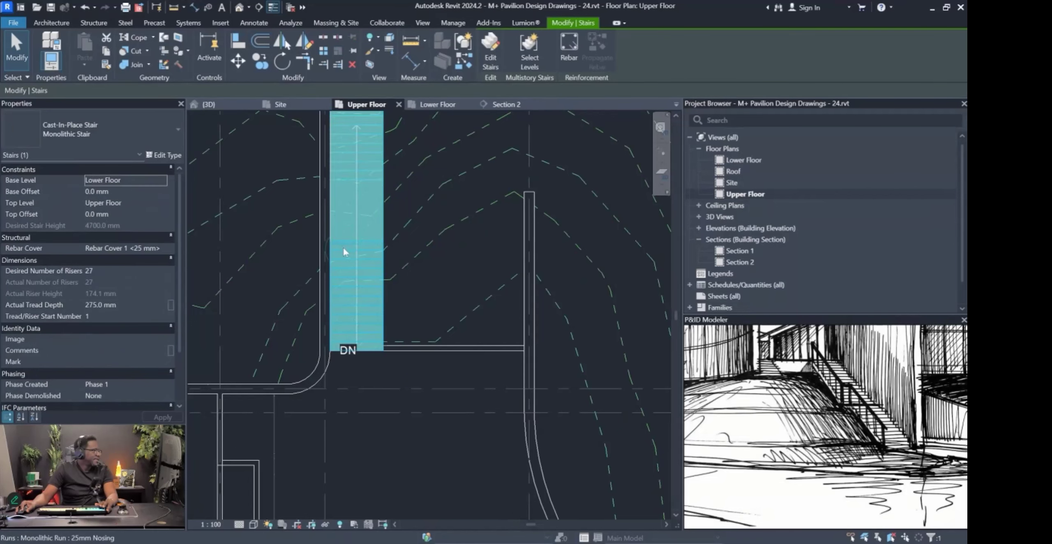
pyautogui.press('Escape')
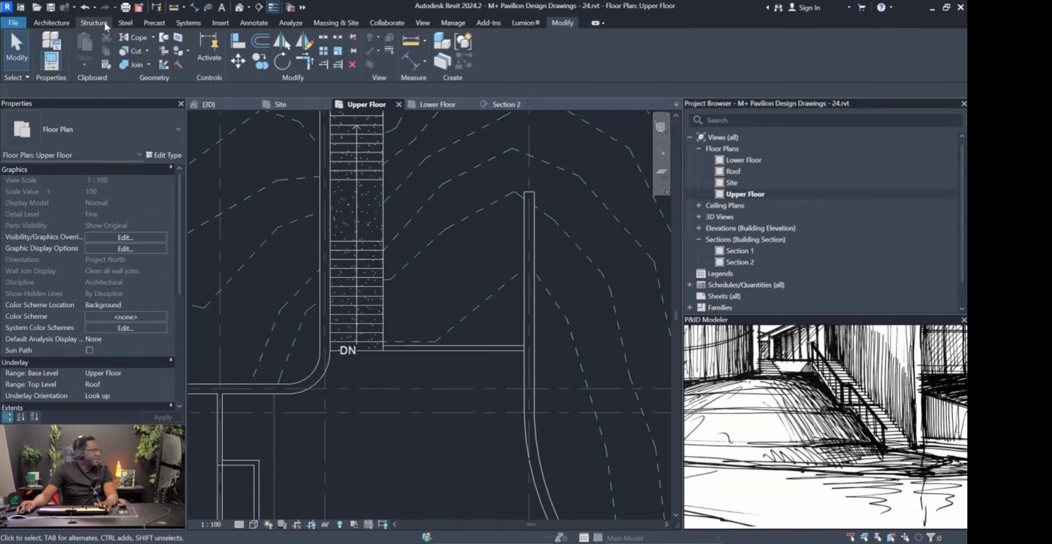
pyautogui.click(59, 26)
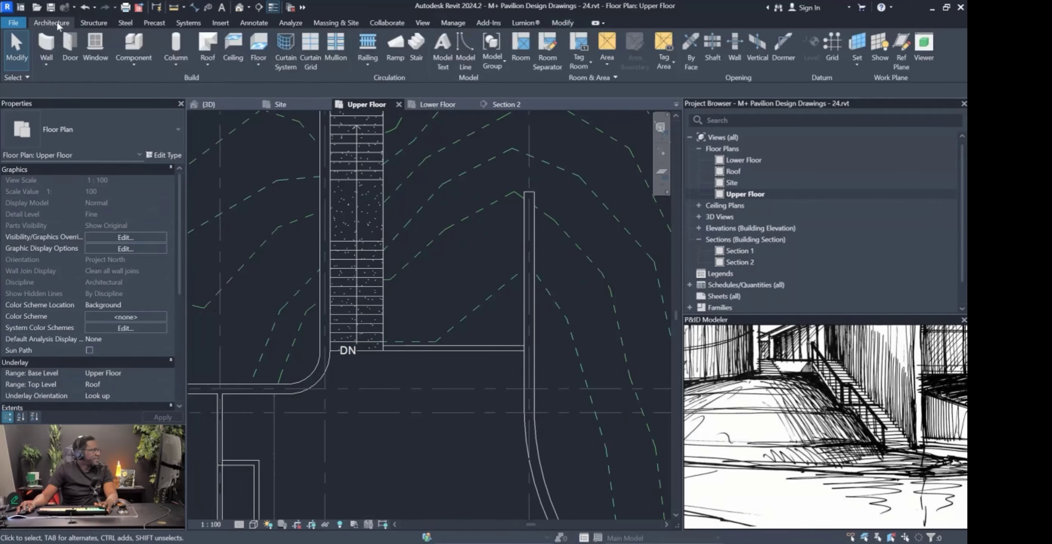
pyautogui.click(416, 48)
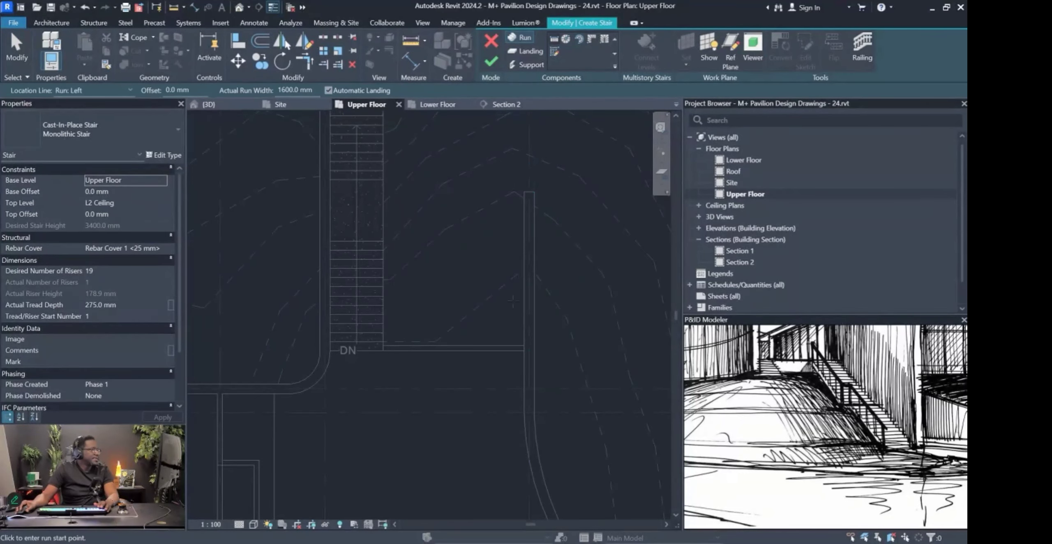
pyautogui.scroll(3, 534, 354)
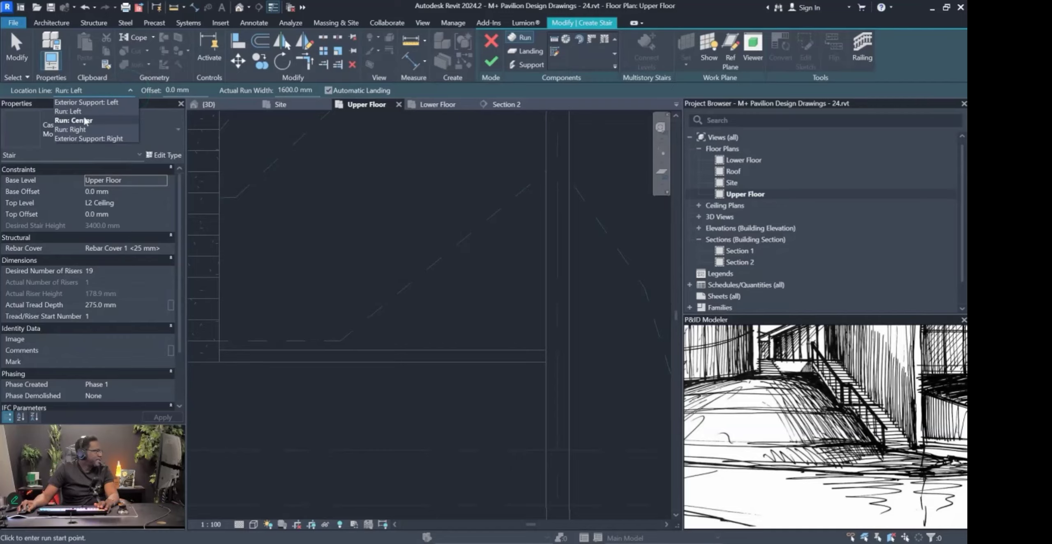
pyautogui.click(83, 130)
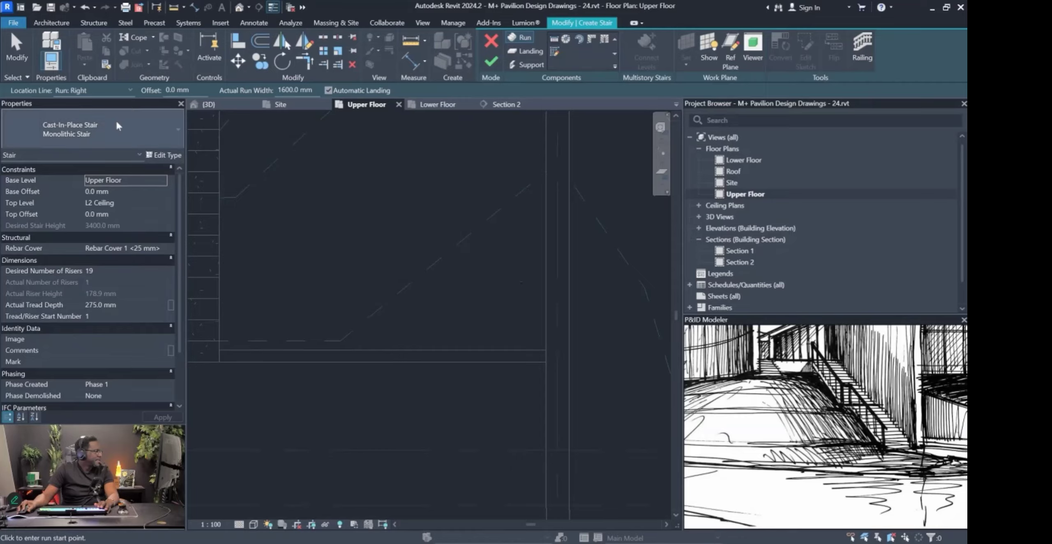
# Set the new stair's base level to Landing.
pyautogui.click(161, 203)
pyautogui.click(163, 206)
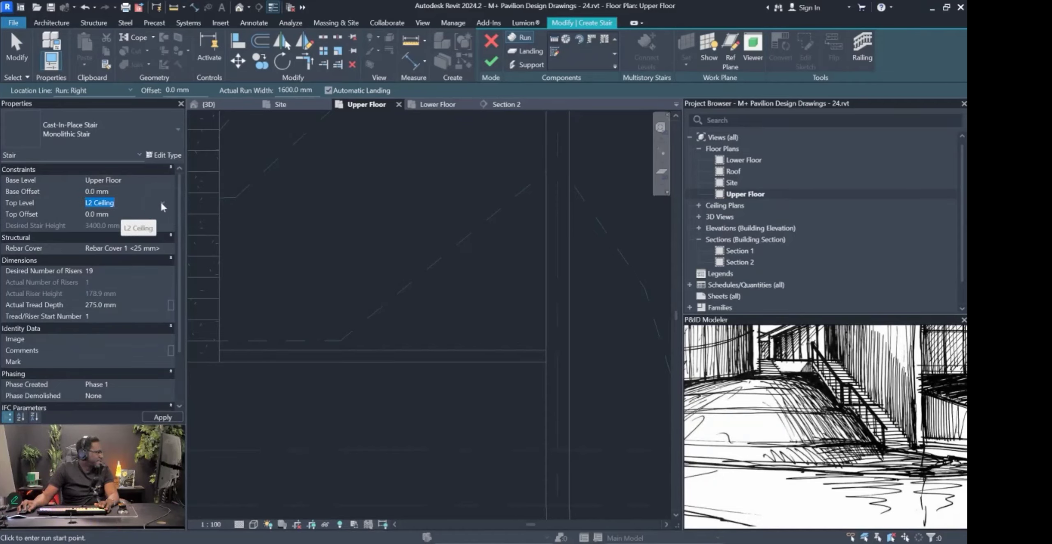
pyautogui.click(162, 181)
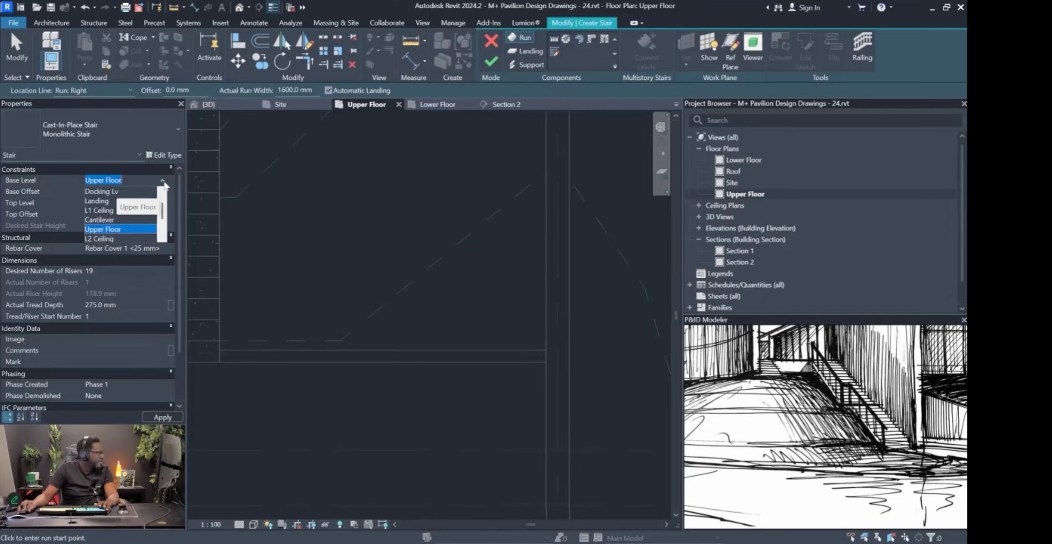
pyautogui.click(105, 201)
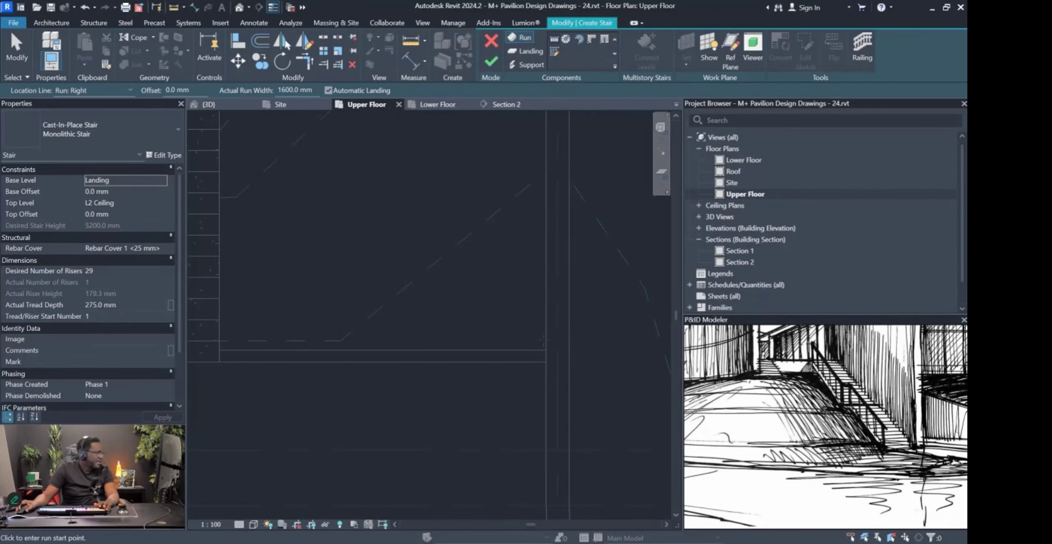
pyautogui.click(546, 352)
pyautogui.scroll(2, 545, 283)
pyautogui.scroll(-4, 546, 214)
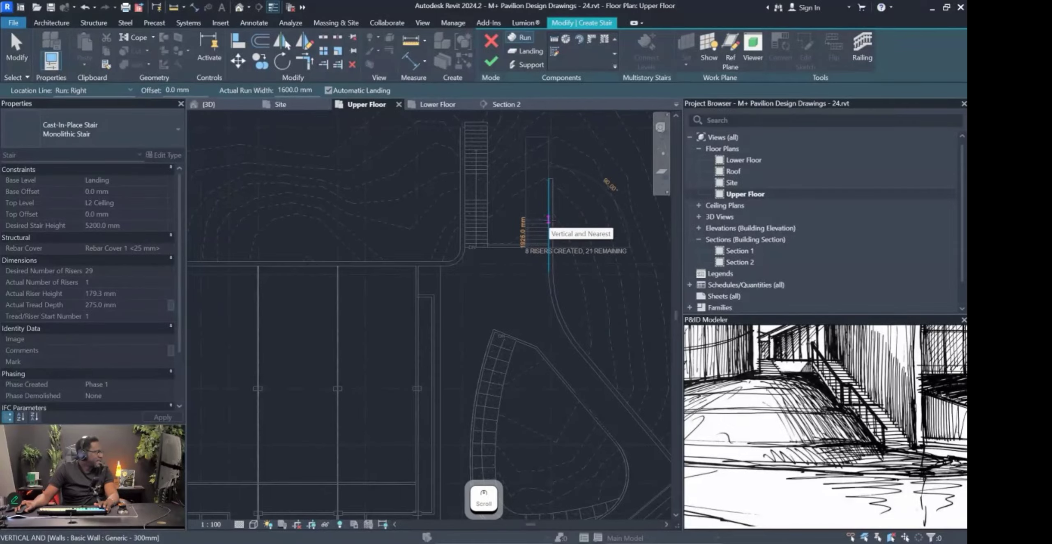
pyautogui.press('Escape')
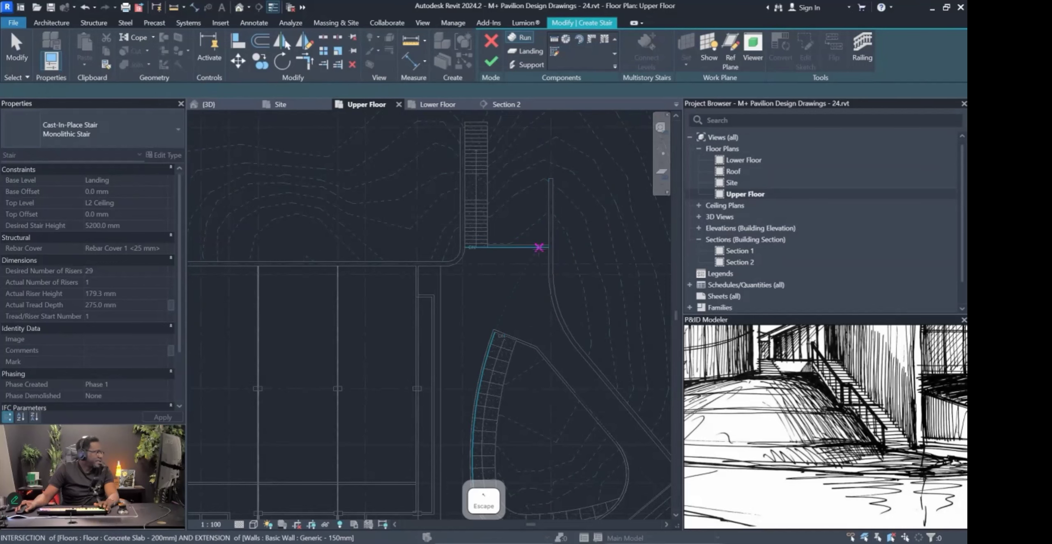
# Set the new stair's top level to Upper Floor.
pyautogui.click(156, 202)
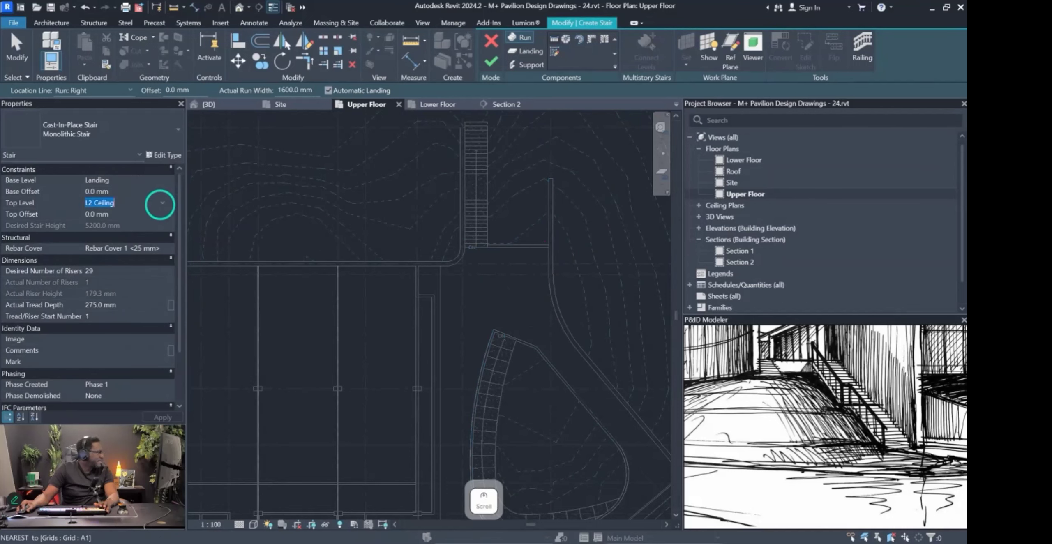
pyautogui.click(161, 203)
pyautogui.scroll(-3, 117, 232)
pyautogui.click(119, 214)
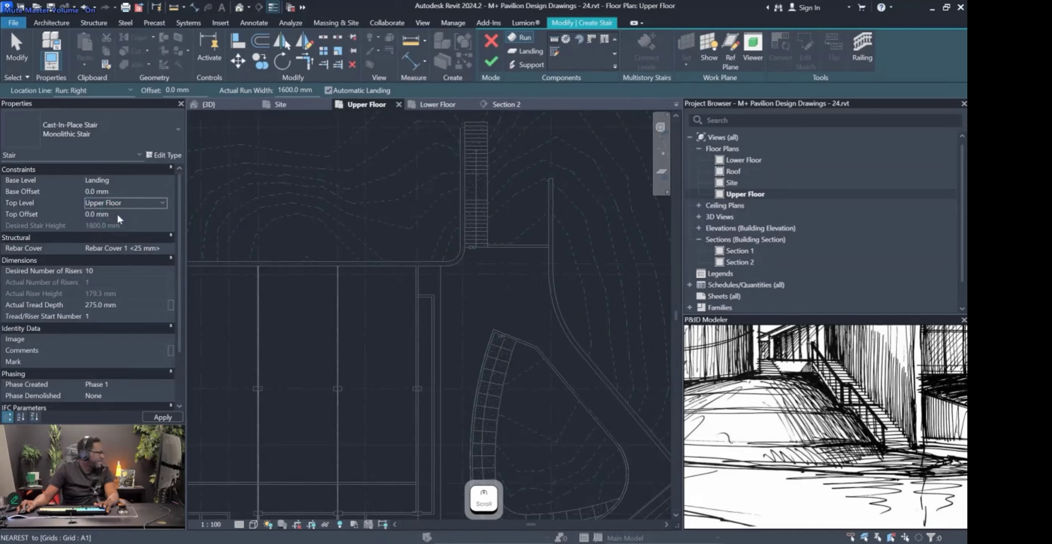
# Draw the ten-riser stair run along the inner face of the 300 mm wall, starting at the slab edge.
pyautogui.scroll(3, 538, 235)
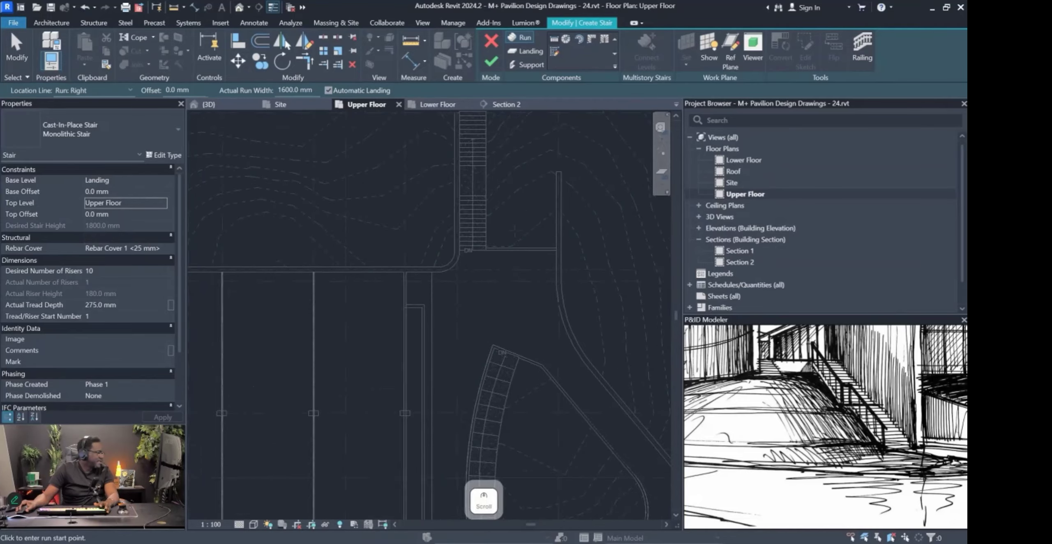
pyautogui.click(569, 266)
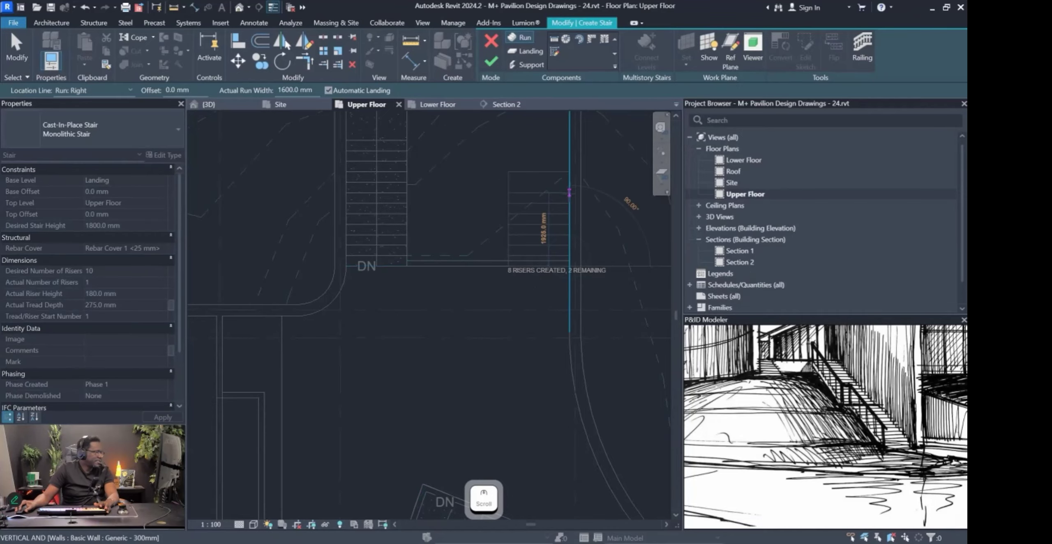
pyautogui.click(569, 173)
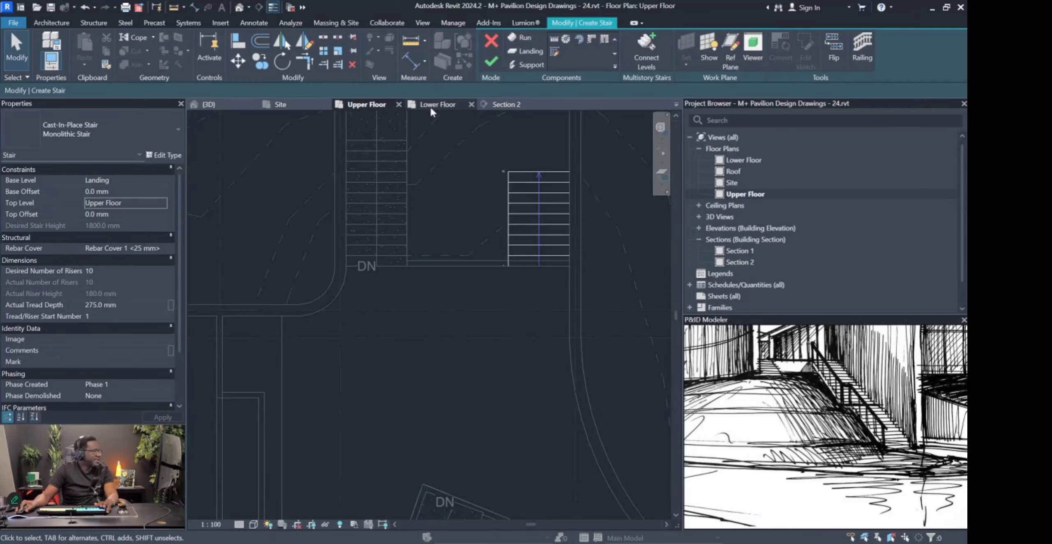
# Check the run in the 3D view, flip it so it climbs to the slab, and finish the stair.
pyautogui.click(230, 106)
pyautogui.keyDown('shift'); pyautogui.moveTo(528, 287); pyautogui.dragTo(477, 303, button='middle'); pyautogui.keyUp('shift')
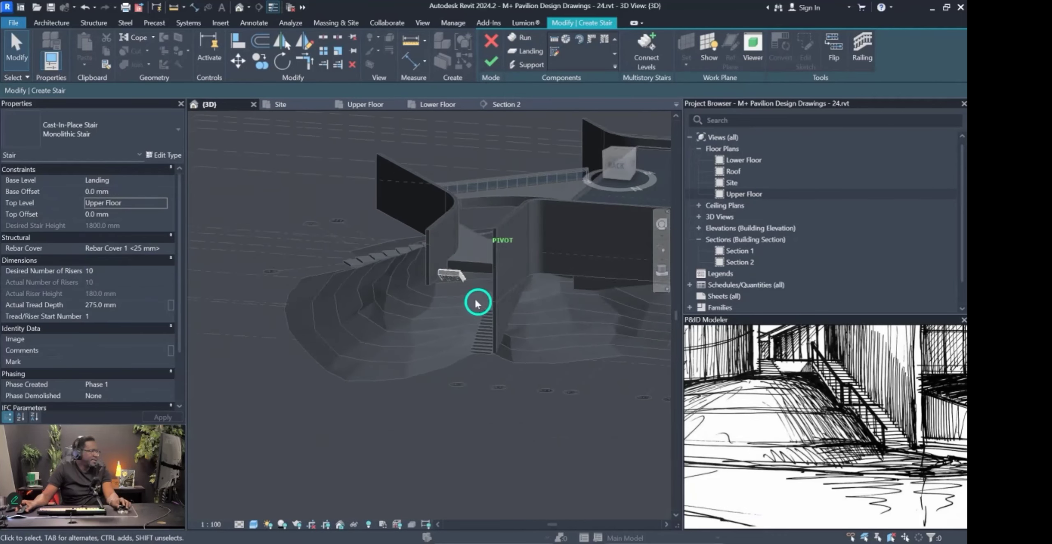
pyautogui.scroll(4, 477, 303)
pyautogui.click(458, 364)
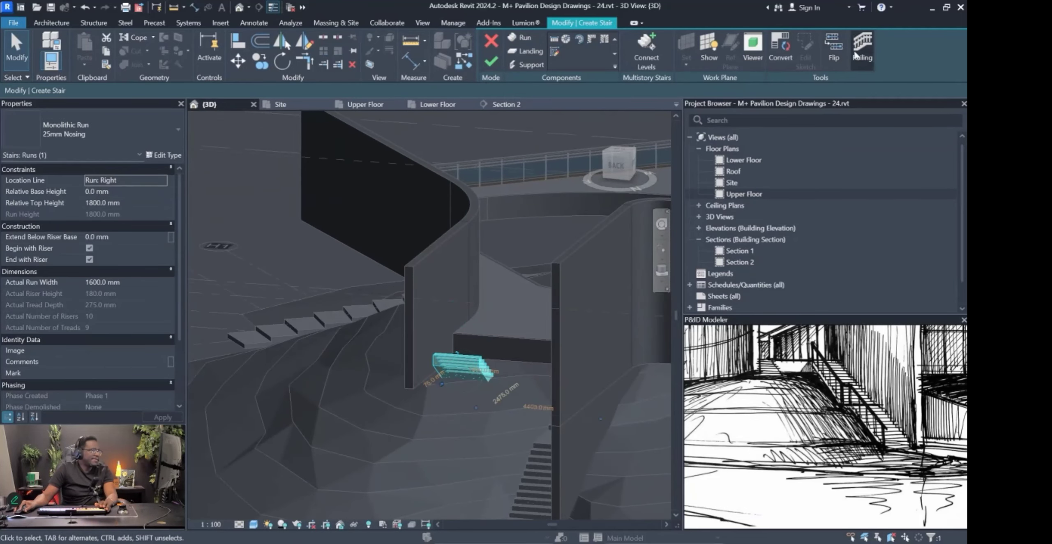
pyautogui.press('Escape')
pyautogui.keyDown('shift'); pyautogui.moveTo(447, 383); pyautogui.dragTo(456, 347, button='middle'); pyautogui.keyUp('shift')
pyautogui.click(491, 63)
# Shorten the 150 mm wall under the slab by moving its end clear of the new stair.
pyautogui.scroll(2, 440, 347)
pyautogui.click(464, 333)
pyautogui.scroll(3, 382, 347)
pyautogui.moveTo(349, 390); pyautogui.dragTo(543, 401)
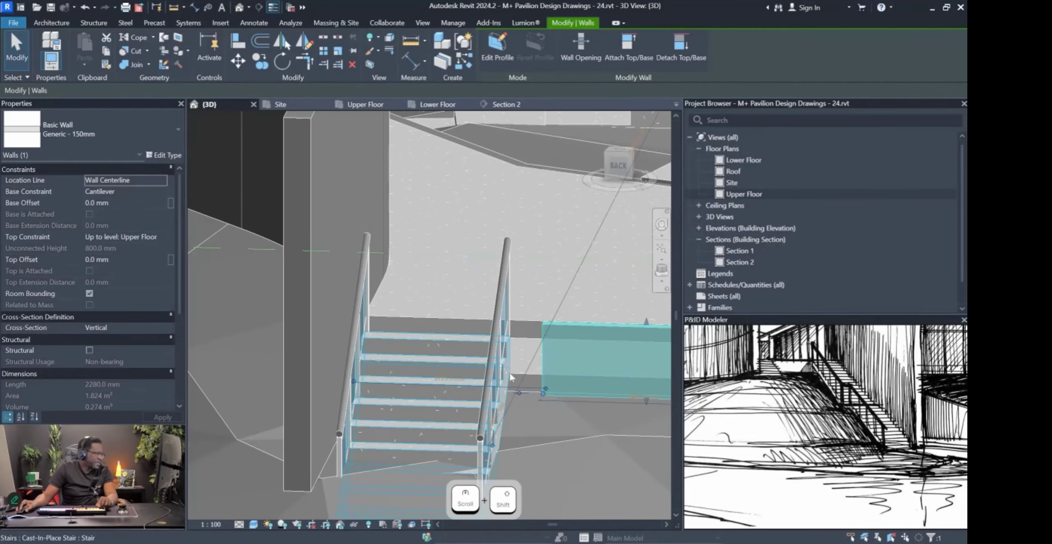
# Delete both railings of the new stair.
pyautogui.click(494, 346)
pyautogui.press('Delete')
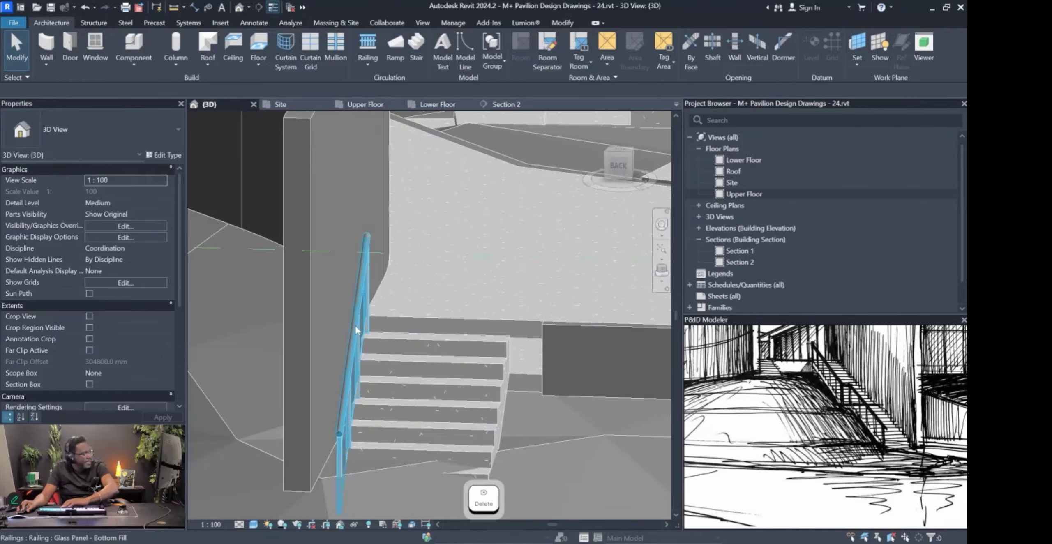
pyautogui.click(350, 319)
pyautogui.press('Delete')
# Align the end of the 150 mm wall with the side face of the new stair.
pyautogui.click(554, 331)
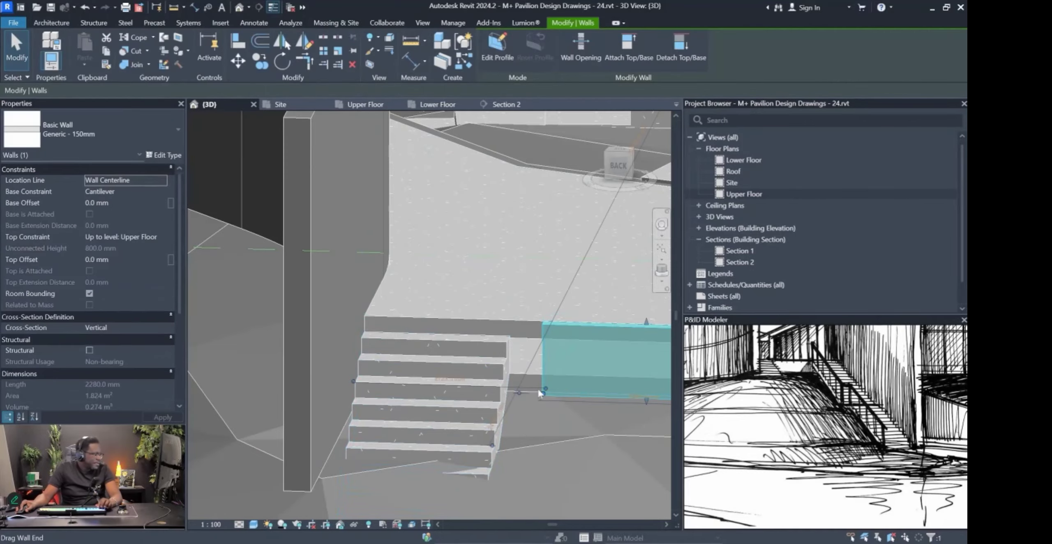
pyautogui.press('l')
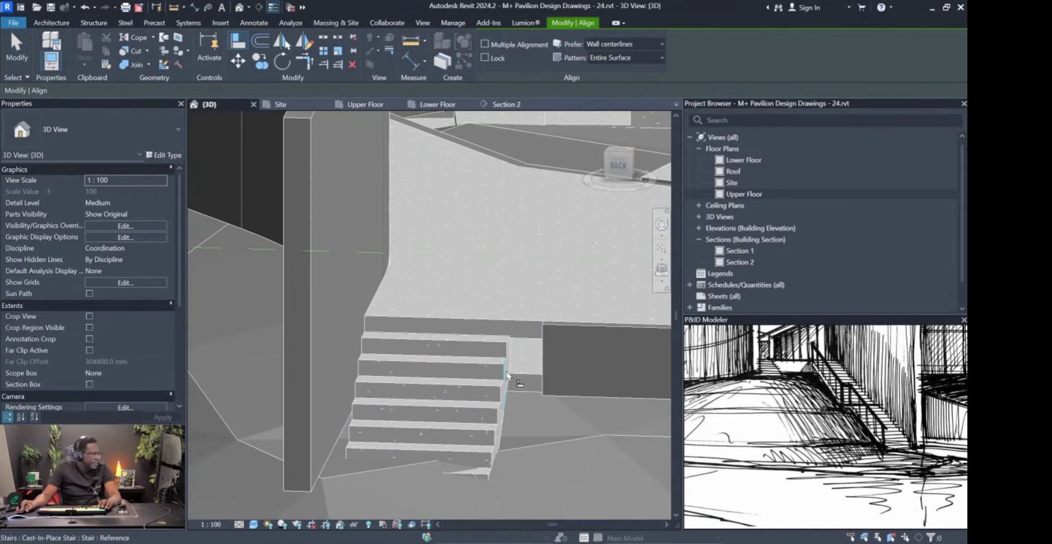
pyautogui.press('Escape')
pyautogui.scroll(-5, 493, 341)
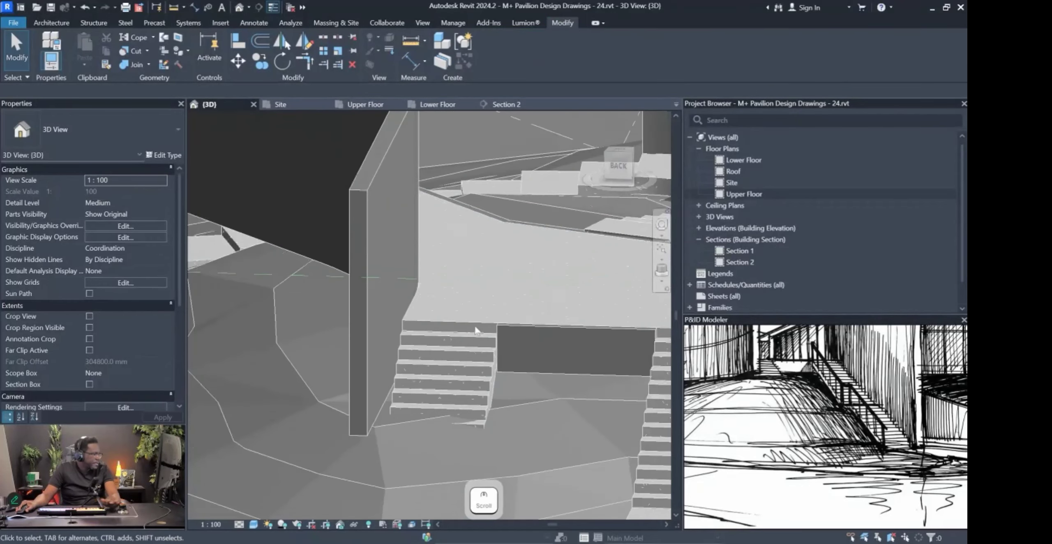
# Compare the terrain beside the long stair with the reference sketch of the lower entrance and its sloping side walls.
pyautogui.keyDown('shift'); pyautogui.moveTo(474, 324); pyautogui.dragTo(483, 390, button='middle'); pyautogui.keyUp('shift')
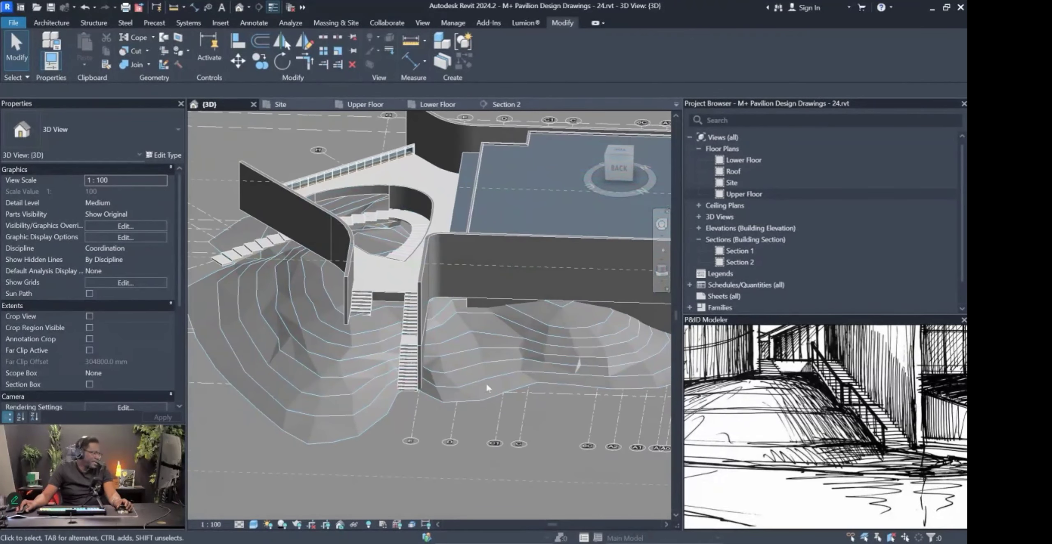
pyautogui.keyDown('shift'); pyautogui.moveTo(464, 342); pyautogui.dragTo(452, 317, button='middle'); pyautogui.keyUp('shift')
pyautogui.scroll(-5, 809, 414)
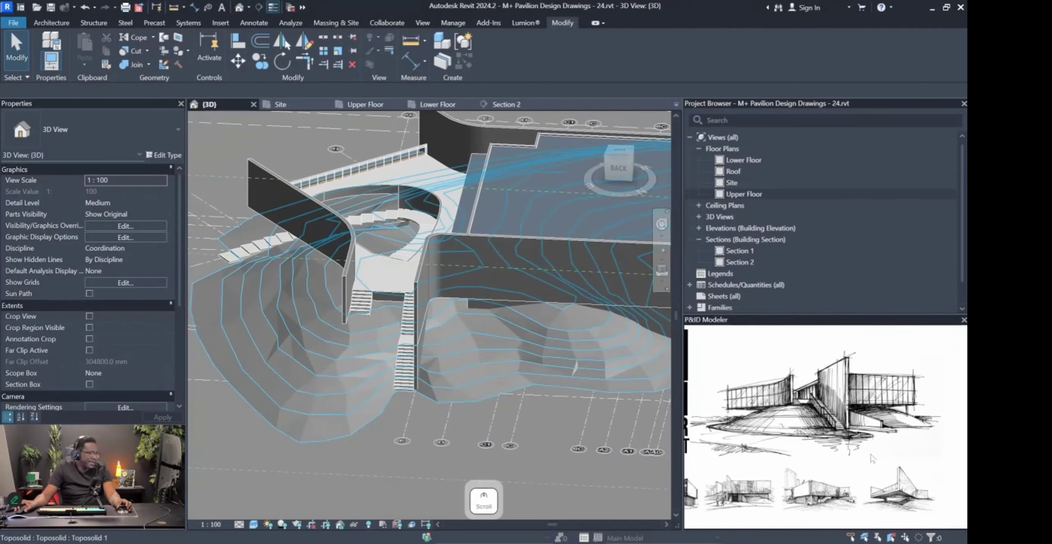
pyautogui.moveTo(746, 493); pyautogui.dragTo(791, 439)
pyautogui.scroll(8, 790, 442)
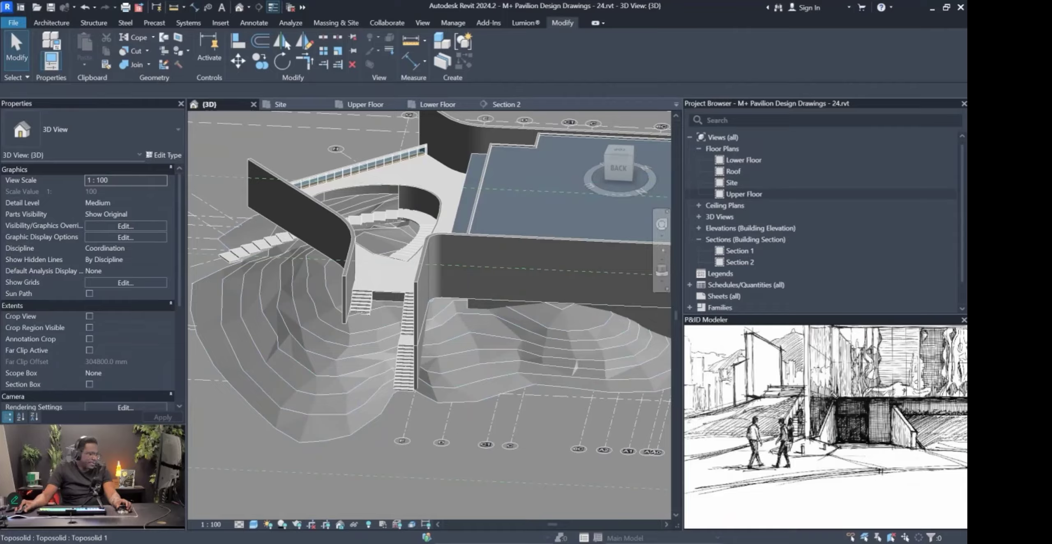
pyautogui.moveTo(874, 384)
pyautogui.mouseDown()
pyautogui.moveTo(932, 455)
pyautogui.moveTo(819, 456)
pyautogui.mouseUp()
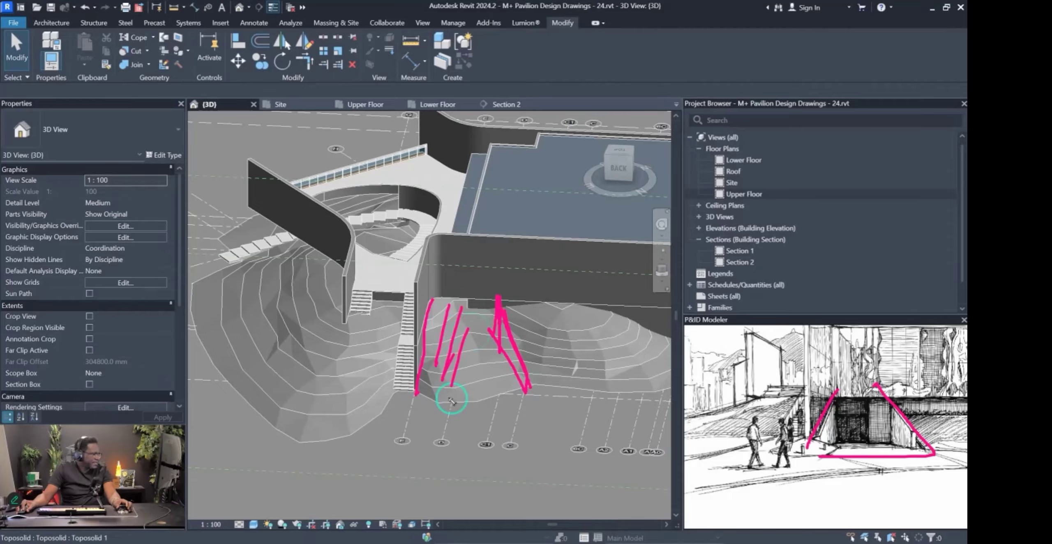
pyautogui.moveTo(485, 359); pyautogui.dragTo(479, 412)
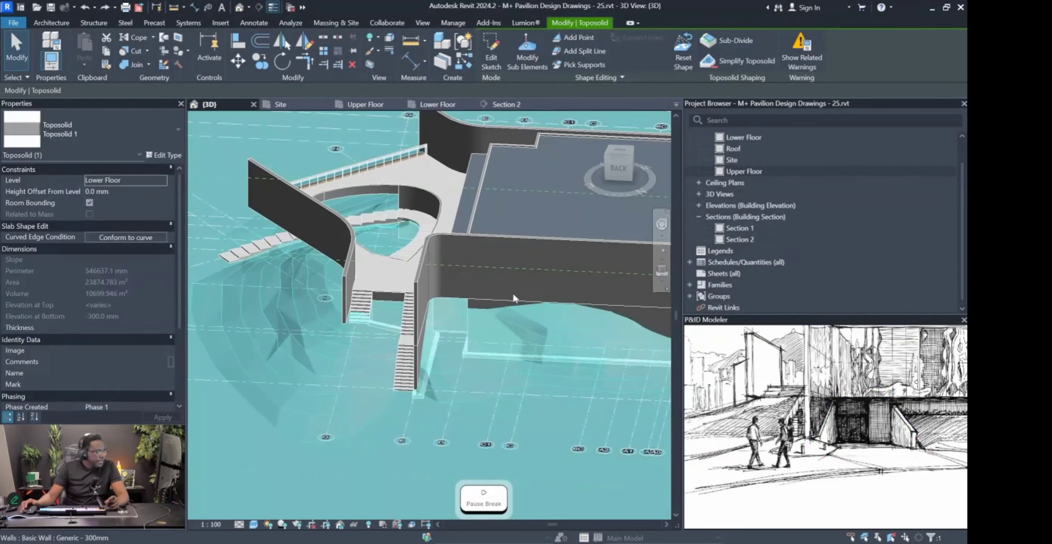
# Inspect the toposolid around the building in wireframe from several sides, and restore the shaded display.
pyautogui.moveTo(531, 319)
pyautogui.keyDown('shift'); pyautogui.mouseDown(button='middle')
pyautogui.moveTo(480, 319)
pyautogui.moveTo(581, 393)
pyautogui.moveTo(601, 386)
pyautogui.moveTo(479, 393)
pyautogui.moveTo(502, 402)
pyautogui.moveTo(421, 310)
pyautogui.moveTo(471, 307)
pyautogui.moveTo(512, 347)
pyautogui.moveTo(490, 386)
pyautogui.moveTo(318, 466)
pyautogui.mouseUp(button='middle'); pyautogui.keyUp('shift')
pyautogui.click(254, 524)
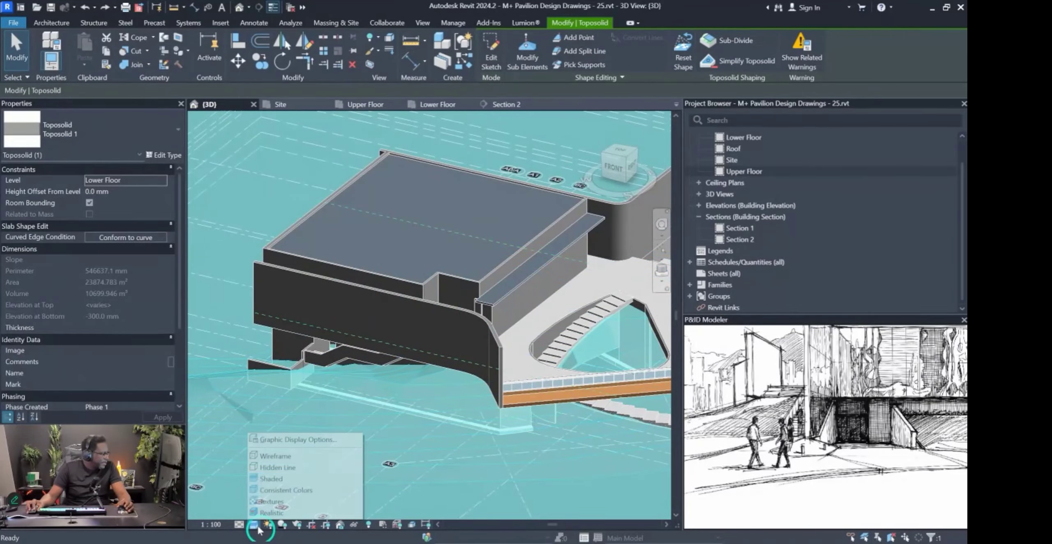
pyautogui.click(276, 457)
pyautogui.keyDown('shift'); pyautogui.moveTo(275, 457); pyautogui.dragTo(602, 471, button='middle'); pyautogui.keyUp('shift')
pyautogui.scroll(-2, 570, 333)
pyautogui.moveTo(552, 448); pyautogui.dragTo(547, 344, button='middle')
pyautogui.moveTo(546, 267); pyautogui.dragTo(544, 344, button='middle')
pyautogui.moveTo(426, 288)
pyautogui.keyDown('shift'); pyautogui.mouseDown(button='middle')
pyautogui.moveTo(399, 341)
pyautogui.moveTo(417, 304)
pyautogui.moveTo(409, 380)
pyautogui.moveTo(460, 443)
pyautogui.moveTo(229, 290)
pyautogui.mouseUp(button='middle'); pyautogui.keyUp('shift')
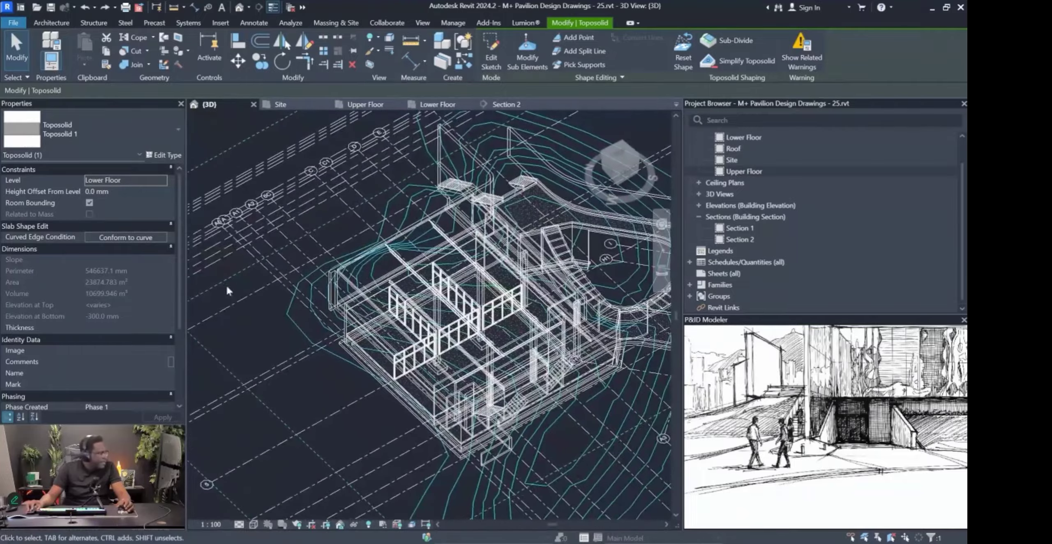
pyautogui.click(254, 527)
pyautogui.click(304, 477)
pyautogui.moveTo(531, 434)
pyautogui.keyDown('shift'); pyautogui.mouseDown(button='middle')
pyautogui.moveTo(482, 337)
pyautogui.moveTo(385, 345)
pyautogui.moveTo(515, 380)
pyautogui.mouseUp(button='middle'); pyautogui.keyUp('shift')
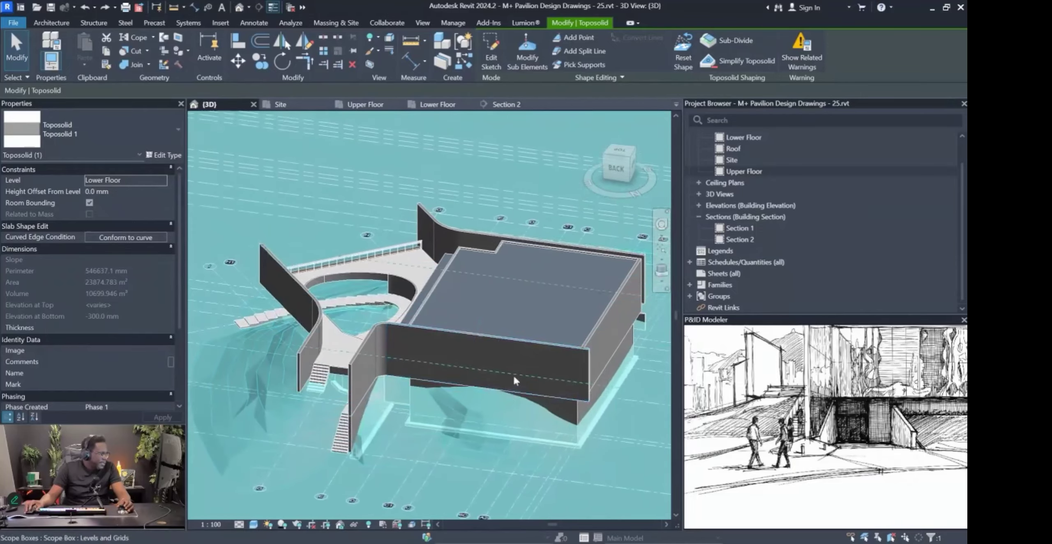
# Examine where the toposolid meets the building and the entrance passage, and clear the selection.
pyautogui.scroll(2, 388, 423)
pyautogui.moveTo(388, 442); pyautogui.dragTo(427, 317, button='middle')
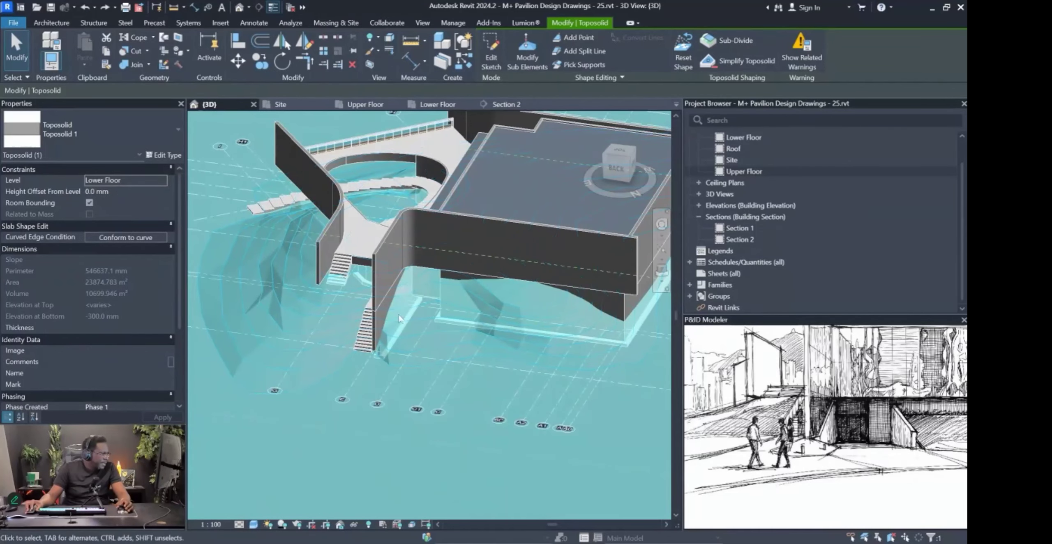
pyautogui.keyDown('shift'); pyautogui.moveTo(412, 365); pyautogui.dragTo(466, 266, button='middle'); pyautogui.keyUp('shift')
pyautogui.keyDown('shift'); pyautogui.moveTo(526, 342); pyautogui.dragTo(513, 333, button='middle'); pyautogui.keyUp('shift')
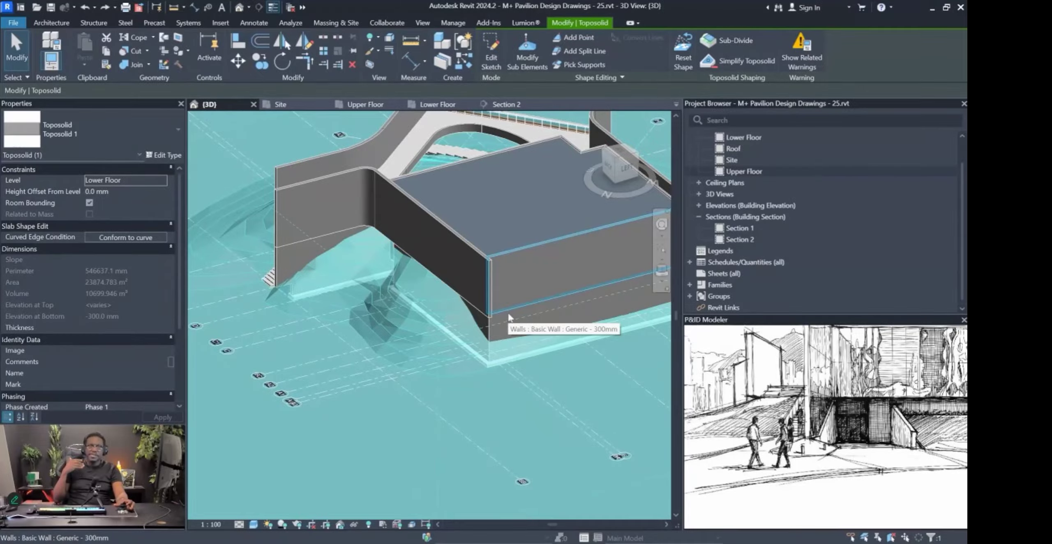
pyautogui.moveTo(509, 318)
pyautogui.keyDown('shift'); pyautogui.mouseDown(button='middle')
pyautogui.moveTo(540, 369)
pyautogui.moveTo(557, 364)
pyautogui.moveTo(518, 396)
pyautogui.moveTo(486, 460)
pyautogui.mouseUp(button='middle'); pyautogui.keyUp('shift')
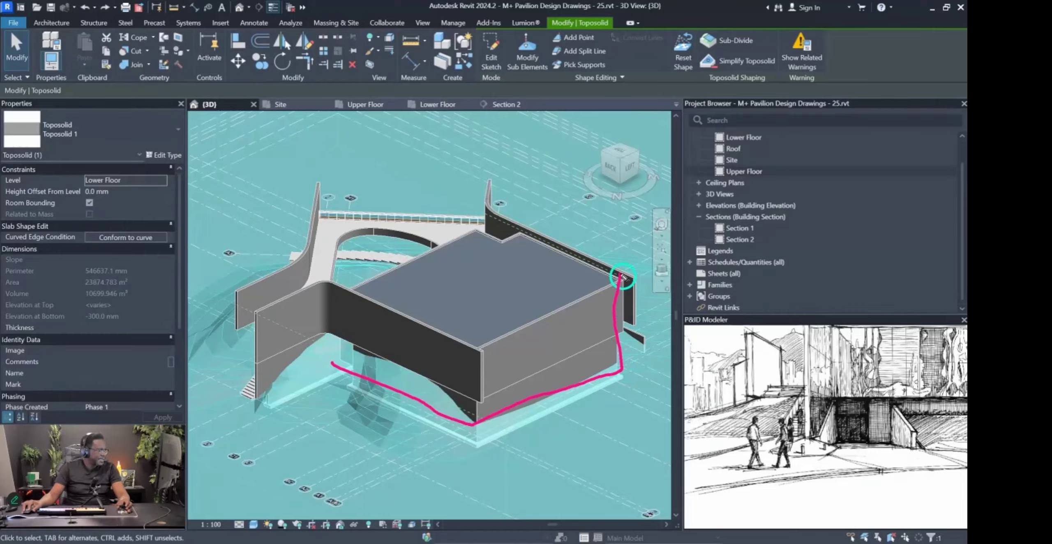
pyautogui.moveTo(479, 339); pyautogui.dragTo(482, 439)
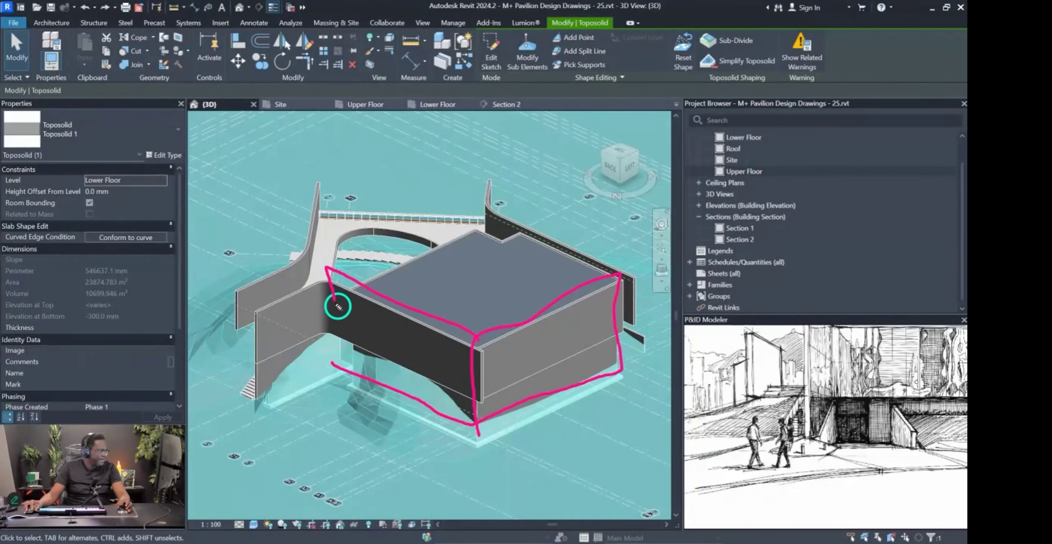
pyautogui.moveTo(332, 284); pyautogui.dragTo(483, 215)
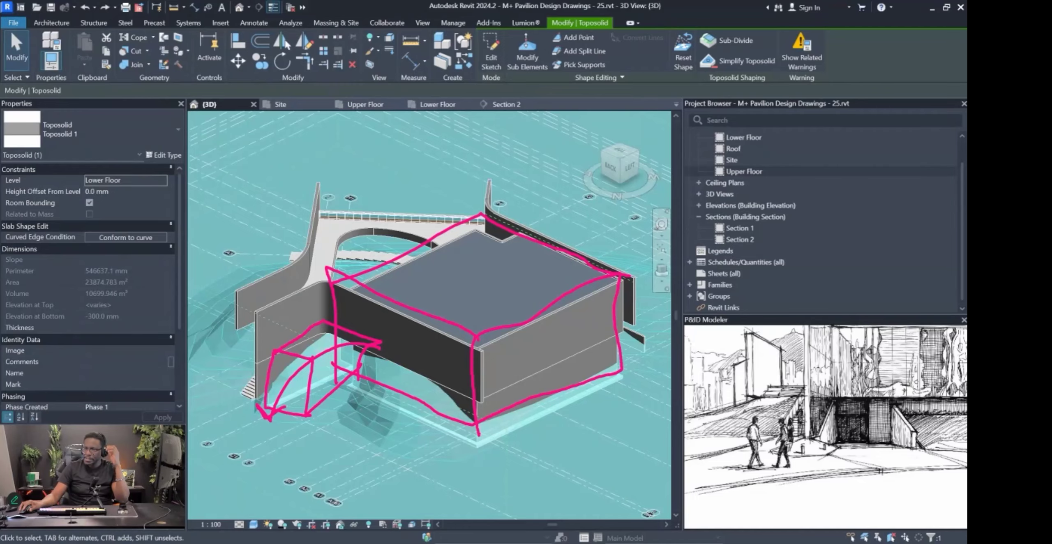
pyautogui.press('Escape')
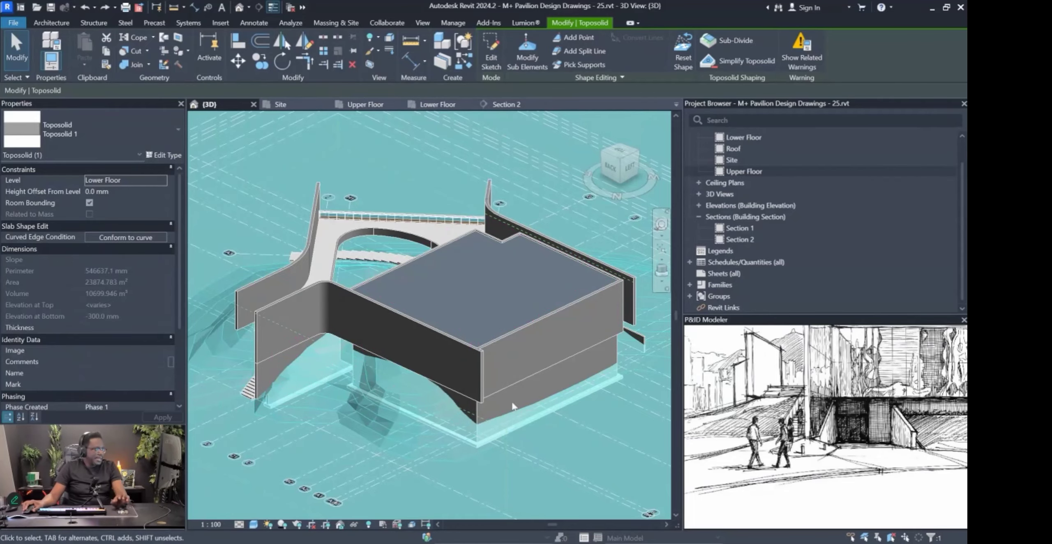
pyautogui.keyDown('shift'); pyautogui.moveTo(502, 404); pyautogui.dragTo(446, 428, button='middle'); pyautogui.keyUp('shift')
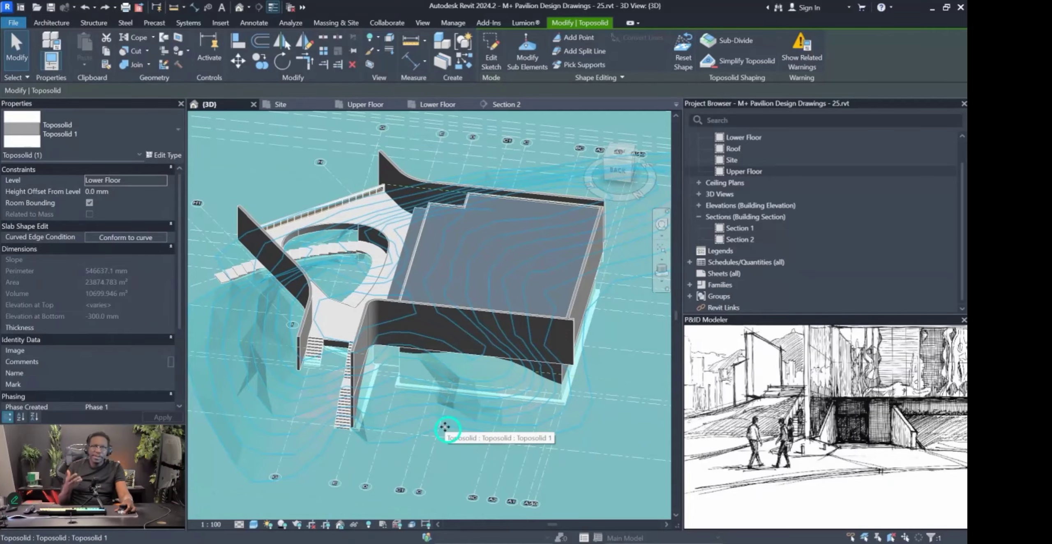
pyautogui.keyDown('shift'); pyautogui.moveTo(445, 427); pyautogui.dragTo(507, 318, button='middle'); pyautogui.keyUp('shift')
pyautogui.press('Escape')
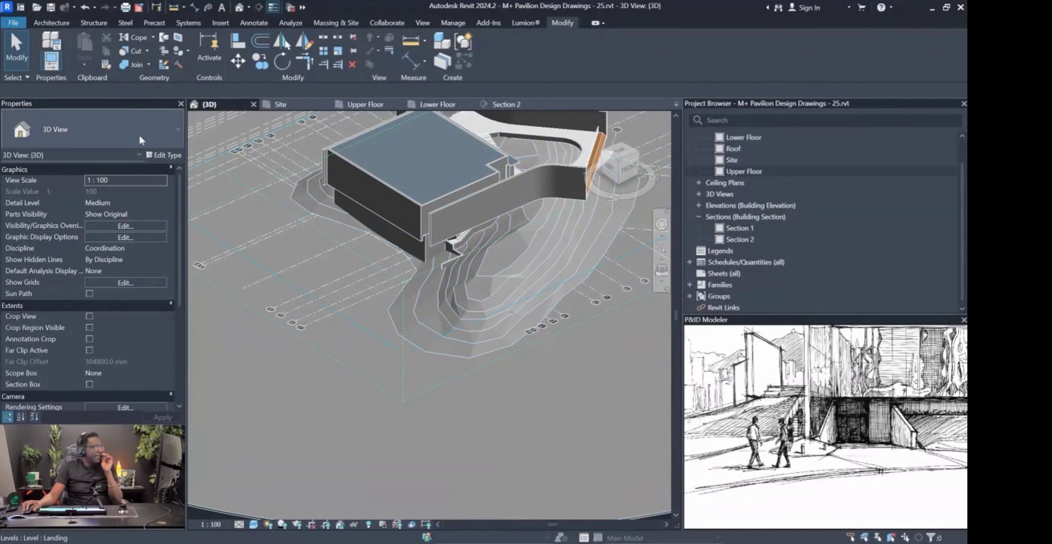
# Create a Concrete Slab - 200mm floor on the Lower Floor level from a rectangle about 11.3 by 14 m over the terrain beside the building.
pyautogui.click(51, 23)
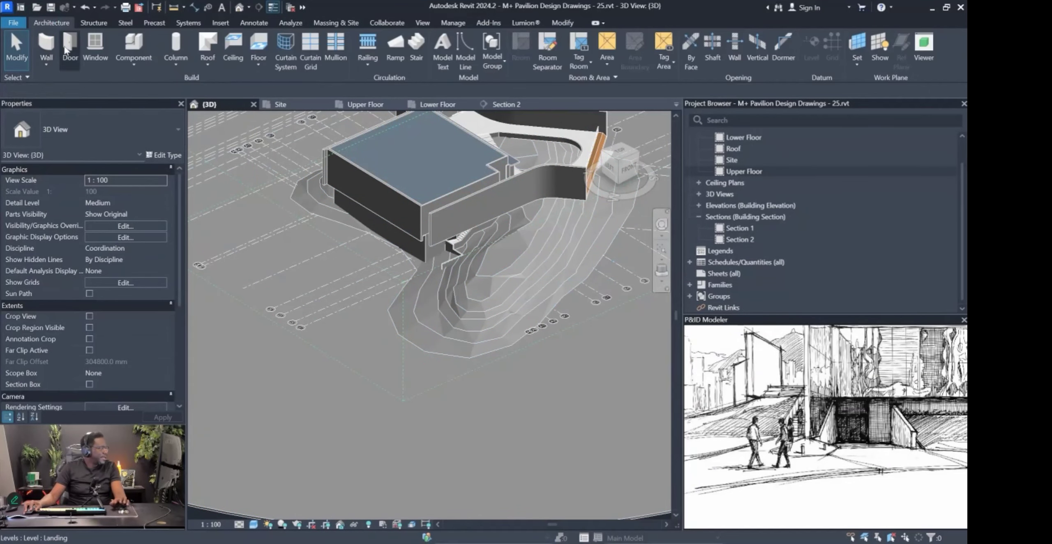
pyautogui.click(259, 49)
pyautogui.click(585, 40)
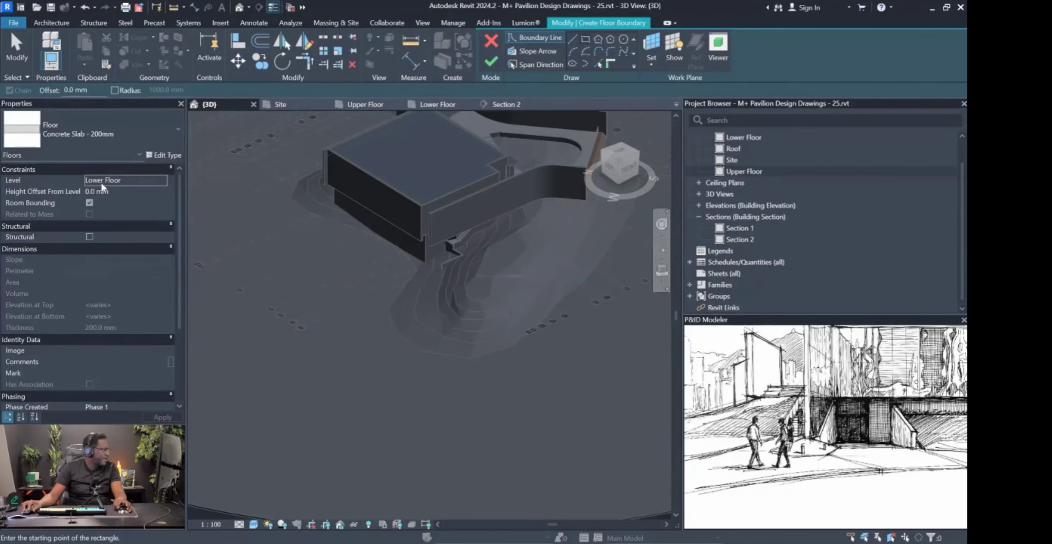
pyautogui.click(321, 303)
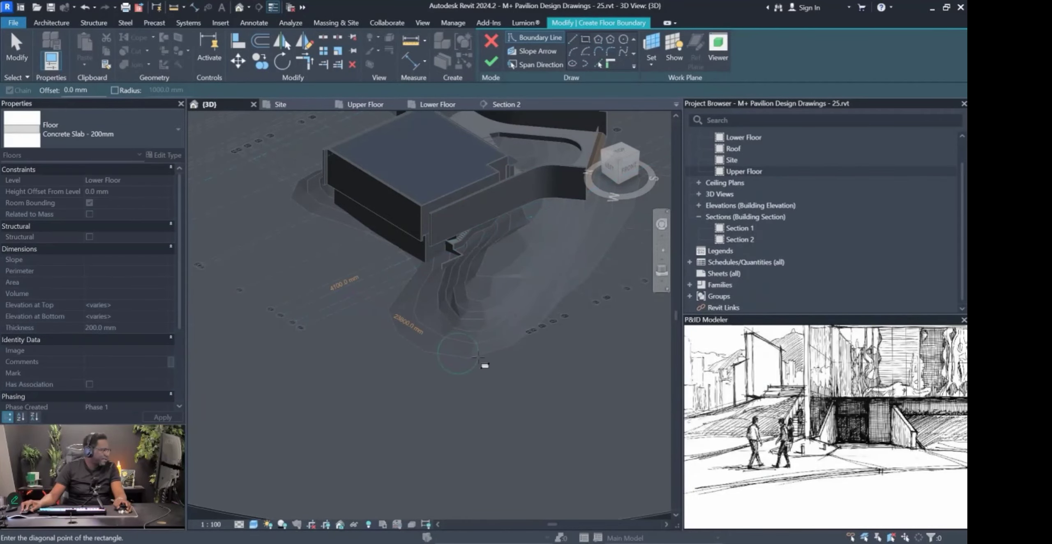
pyautogui.click(468, 311)
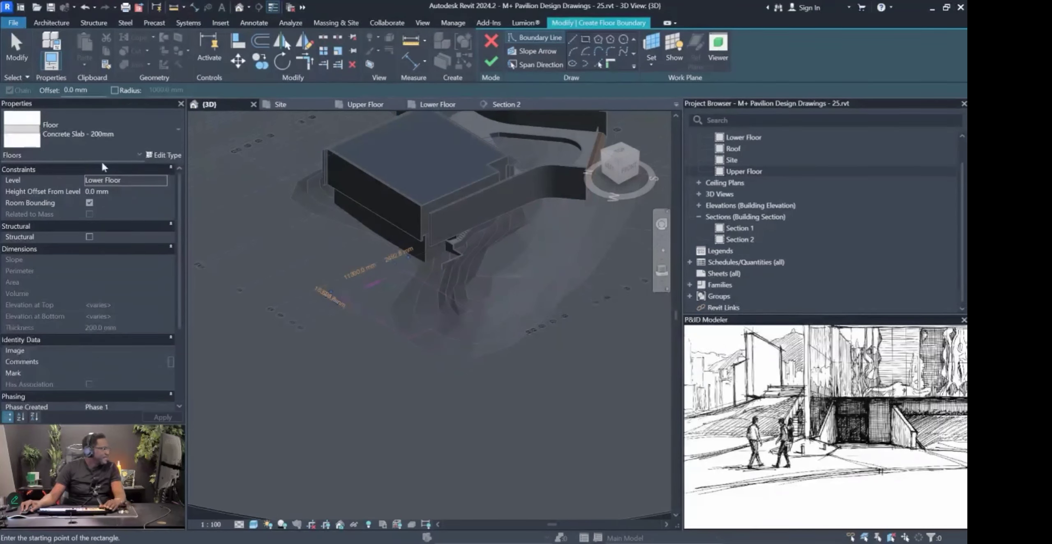
pyautogui.click(136, 123)
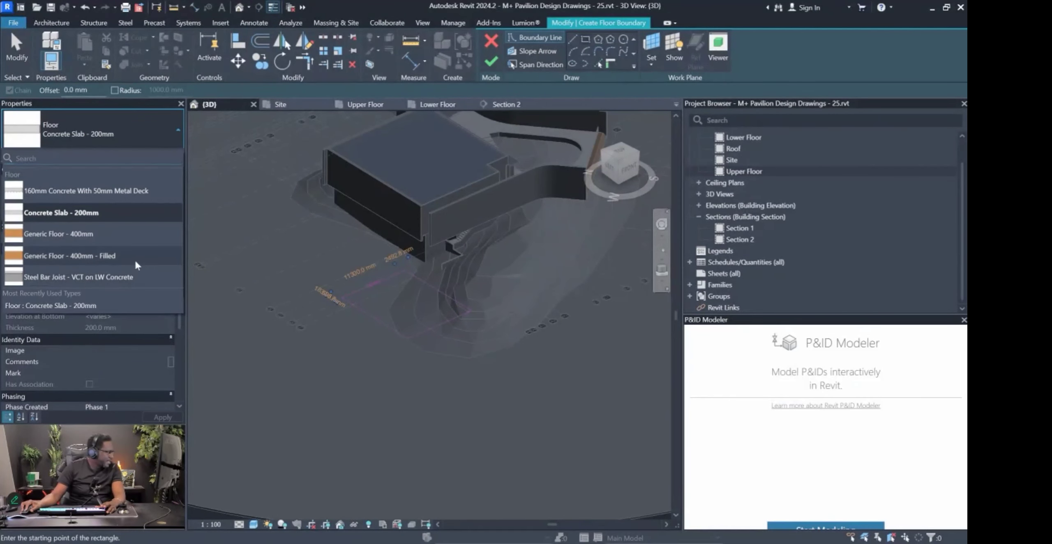
pyautogui.scroll(-1, 128, 270)
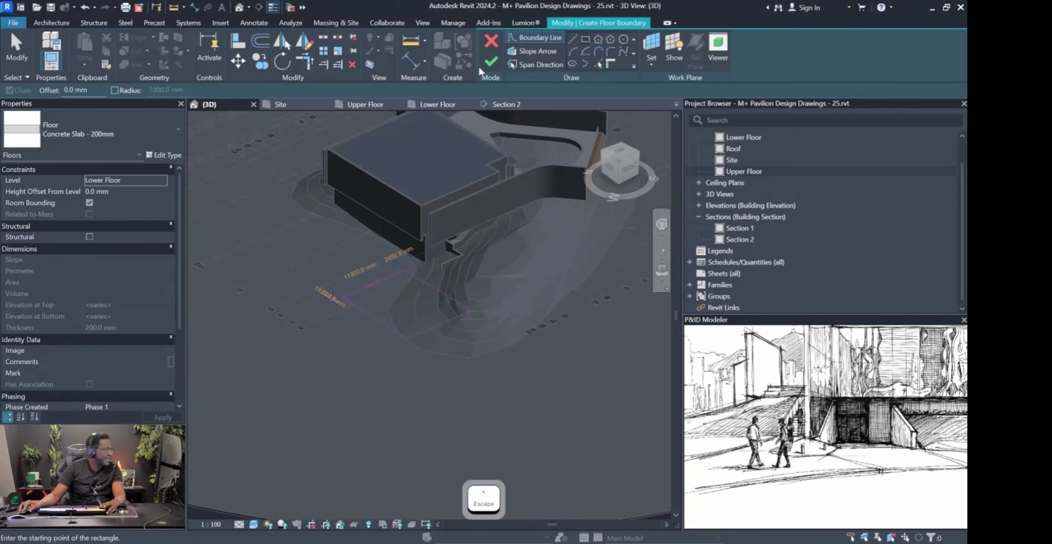
pyautogui.click(491, 62)
pyautogui.press('Escape')
# Select the rectangular floor beside the building and duplicate its type under the name test.
pyautogui.keyDown('shift'); pyautogui.moveTo(391, 304); pyautogui.dragTo(392, 329, button='middle'); pyautogui.keyUp('shift')
pyautogui.scroll(3, 391, 330)
pyautogui.moveTo(329, 473); pyautogui.dragTo(446, 390, button='middle')
pyautogui.scroll(1, 445, 390)
pyautogui.click(419, 402)
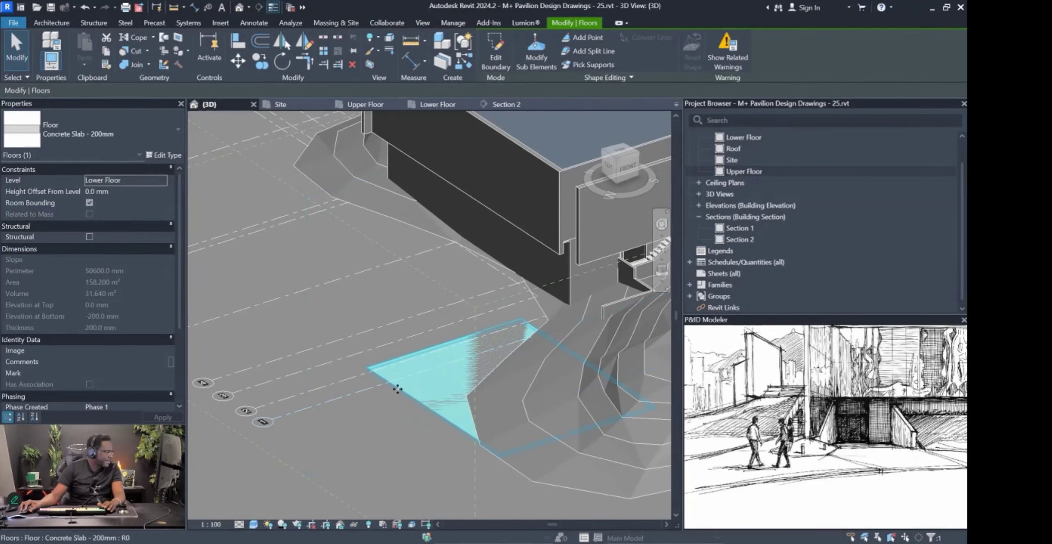
pyautogui.click(165, 156)
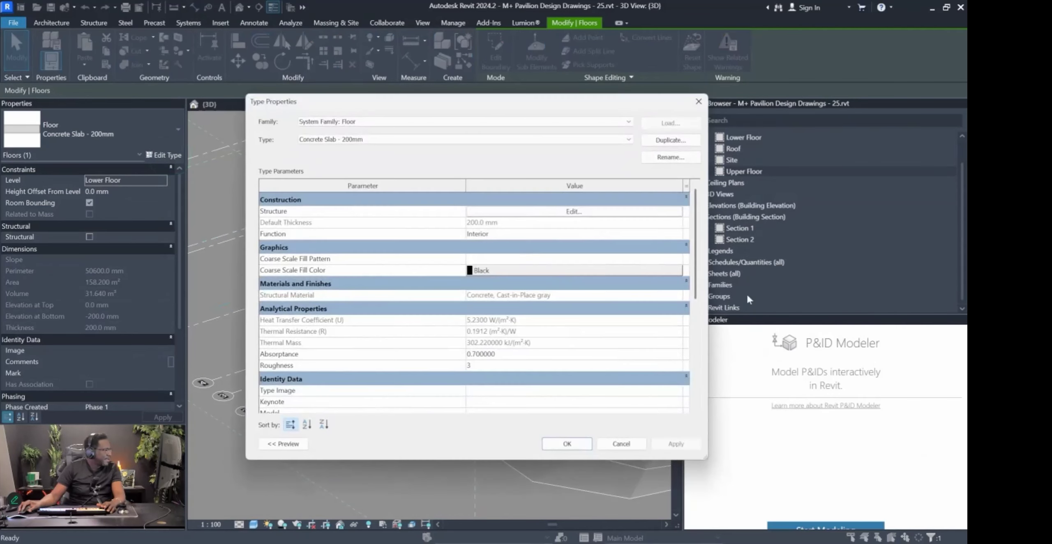
pyautogui.click(670, 140)
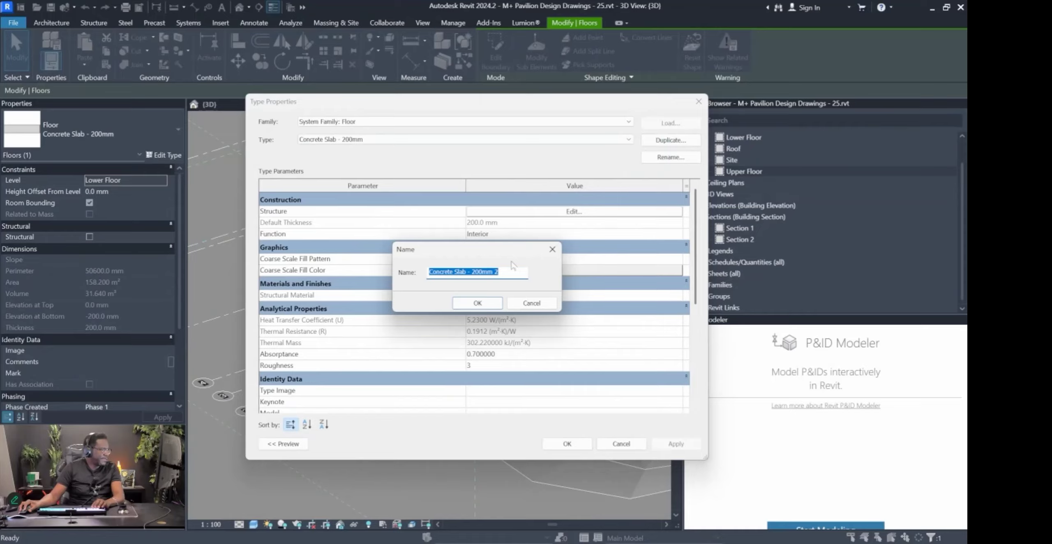
pyautogui.write('test')
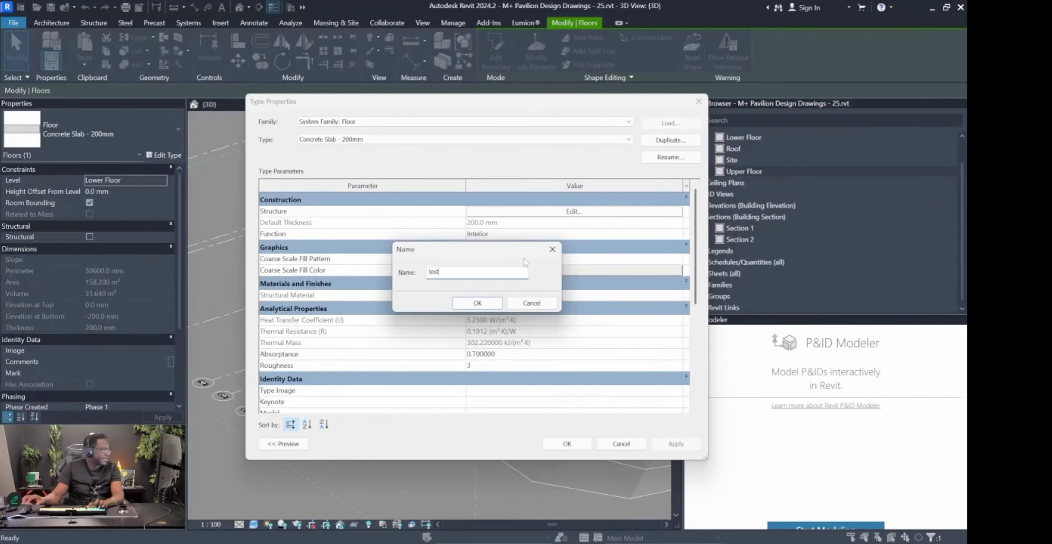
pyautogui.click(479, 303)
# Set the structure layer thickness of the test floor type to 5000 mm.
pyautogui.click(528, 212)
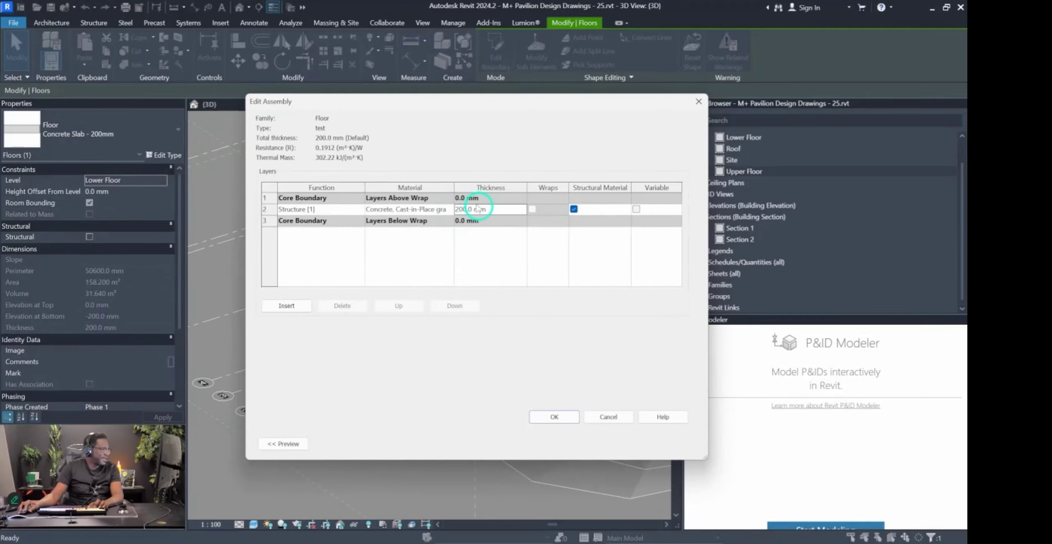
pyautogui.doubleClick(478, 212)
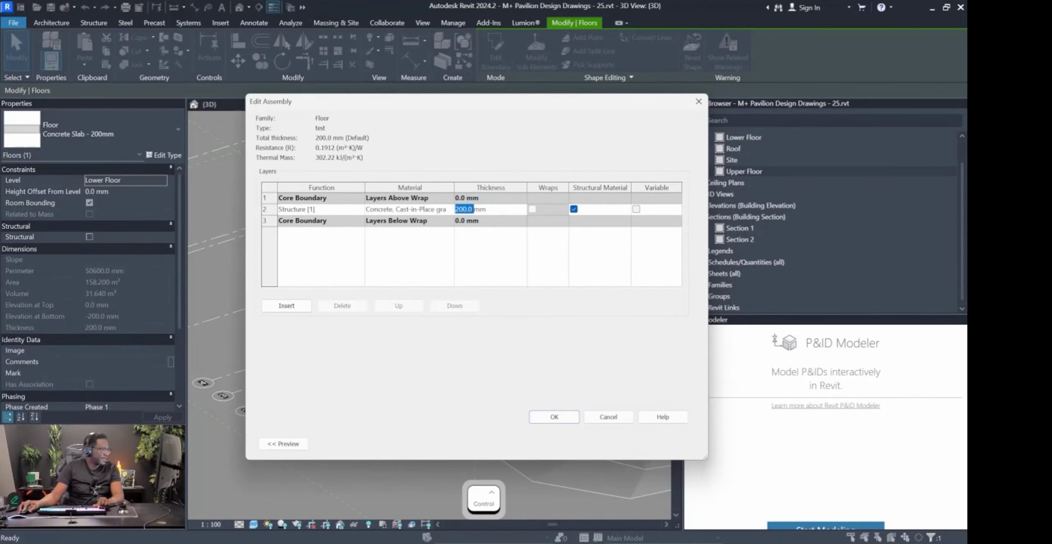
pyautogui.write('5000')
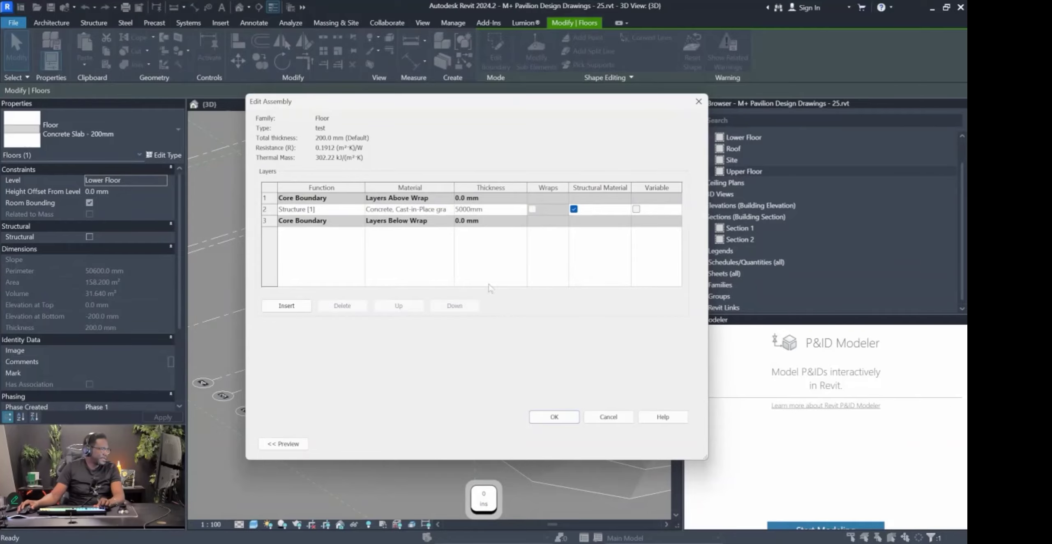
pyautogui.click(554, 416)
pyautogui.click(569, 443)
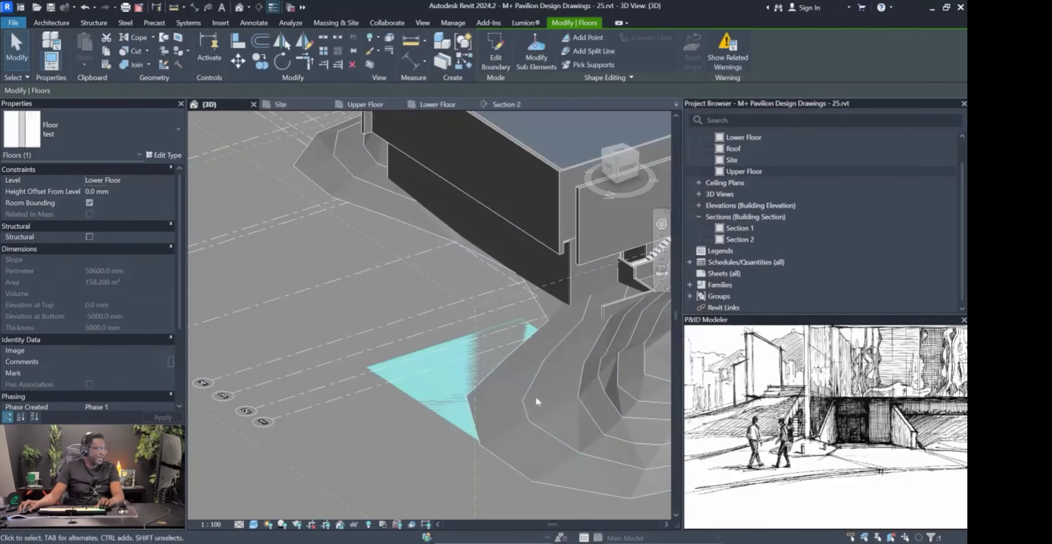
# Set the test floor's height offset from the Lower Floor level to -5000 mm.
pyautogui.click(137, 192)
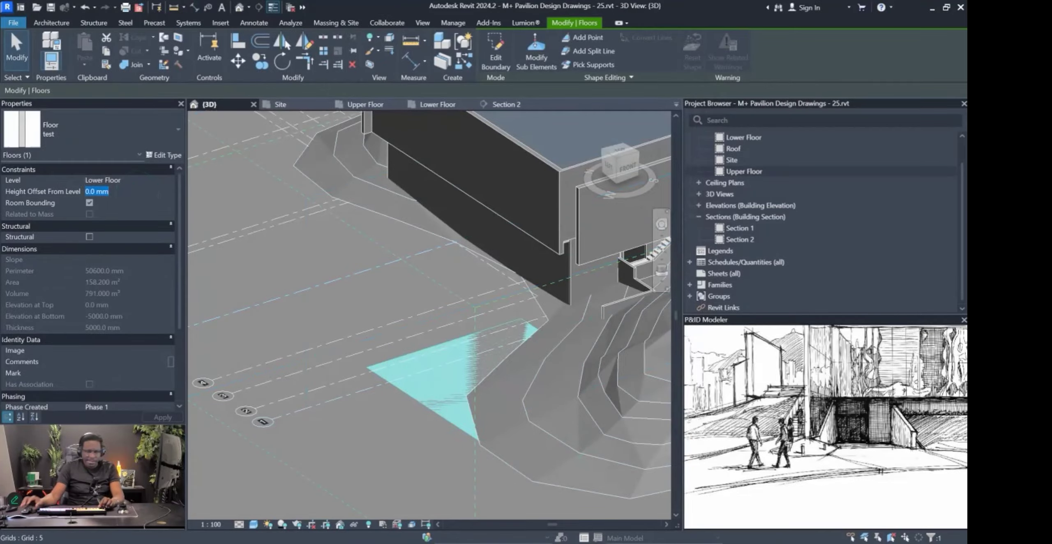
pyautogui.write('-5000')
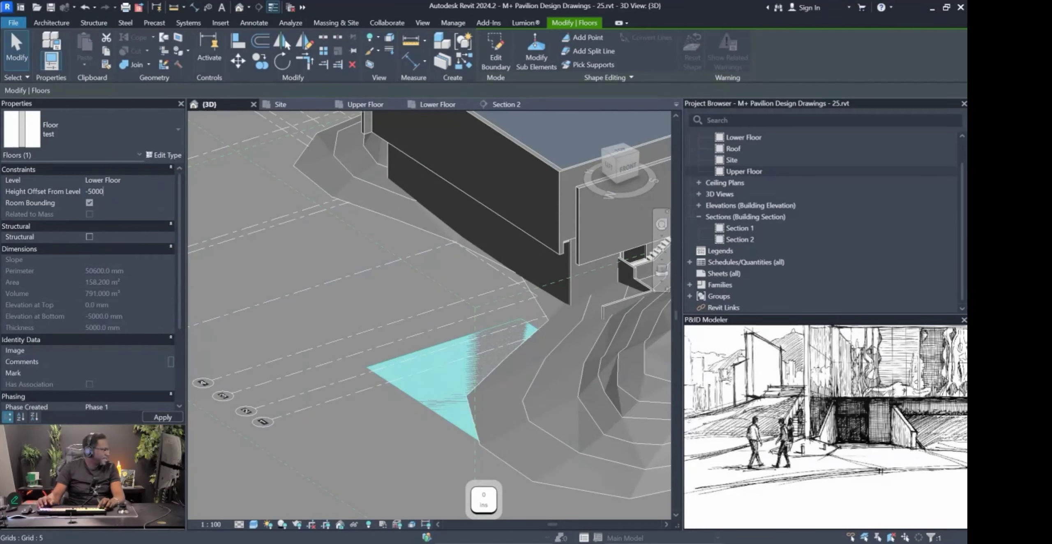
pyautogui.press('Return')
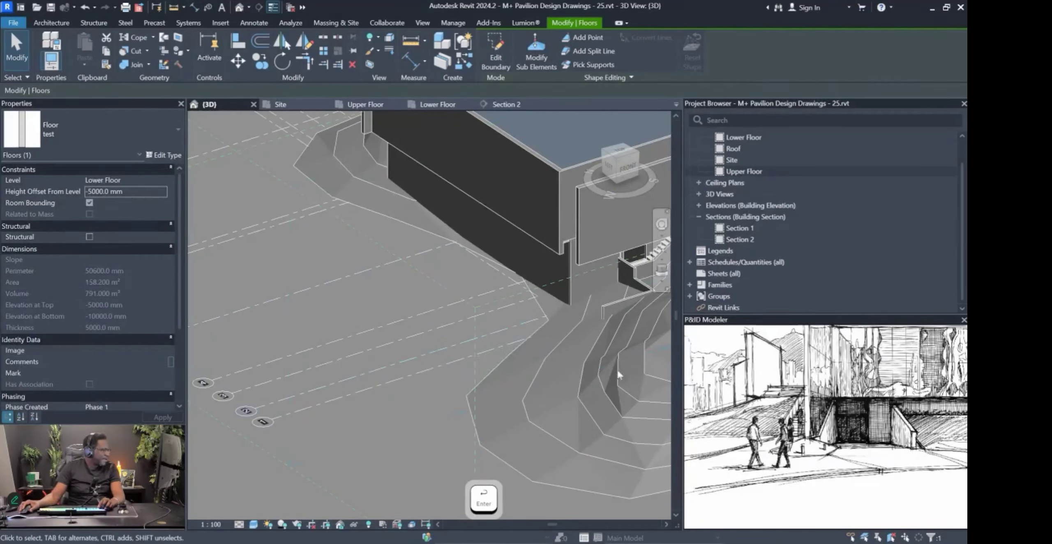
# Set the test floor's height offset from the Lower Floor level to 5000 mm and accept its overlap with the terrain.
pyautogui.click(156, 194)
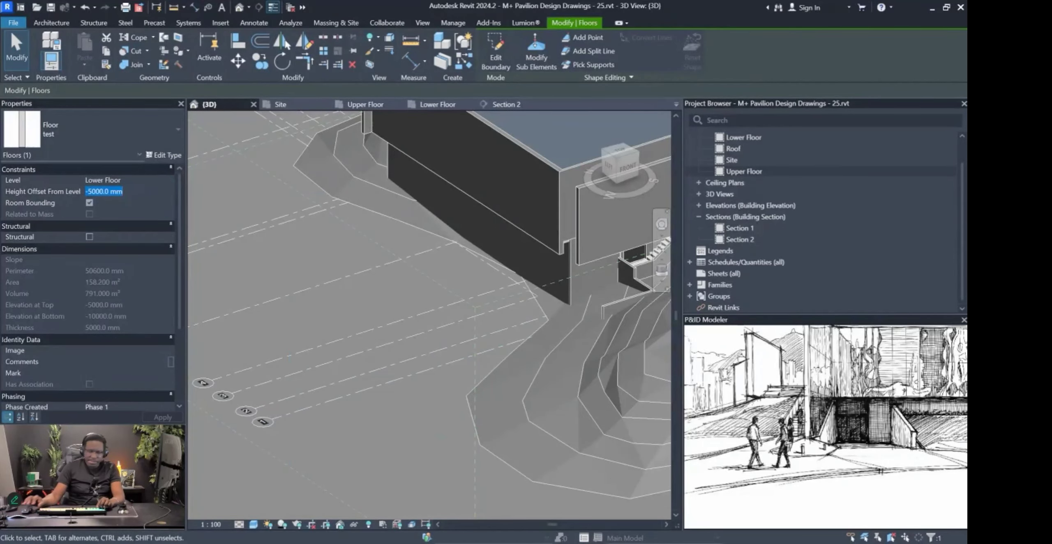
pyautogui.write('5000')
pyautogui.press('Return')
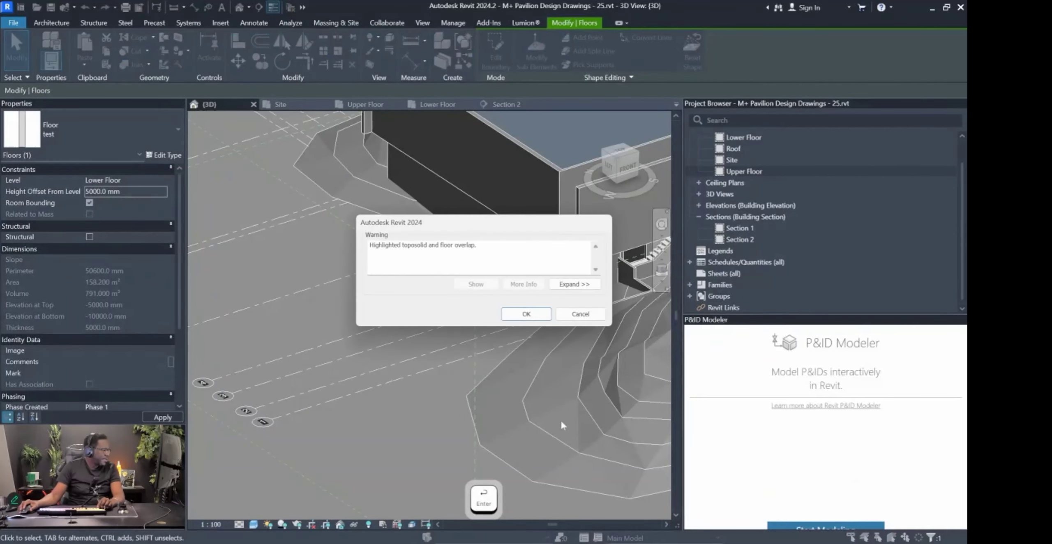
pyautogui.click(514, 313)
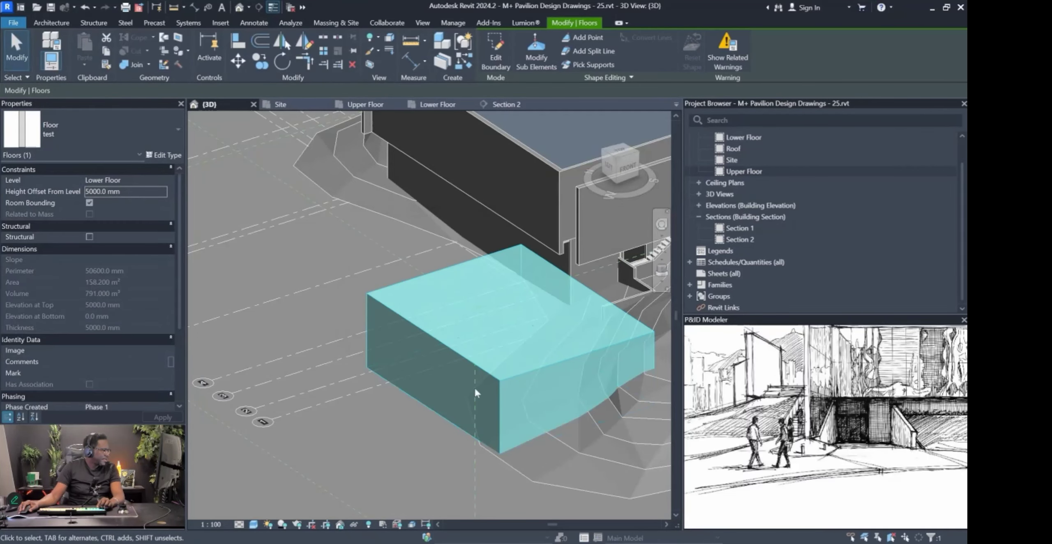
# Cut the toposolid with the thick test floor using Cut Geometry, and leave the command.
pyautogui.keyDown('shift'); pyautogui.moveTo(482, 406); pyautogui.dragTo(576, 300, button='middle'); pyautogui.keyUp('shift')
pyautogui.press('Escape')
pyautogui.click(509, 281)
pyautogui.click(583, 289)
pyautogui.press('Escape')
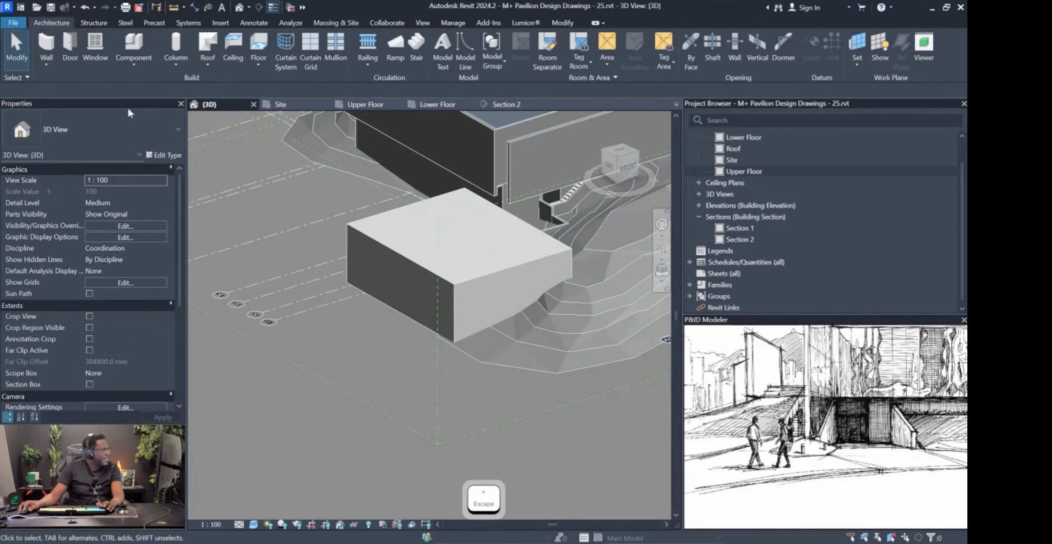
pyautogui.click(563, 24)
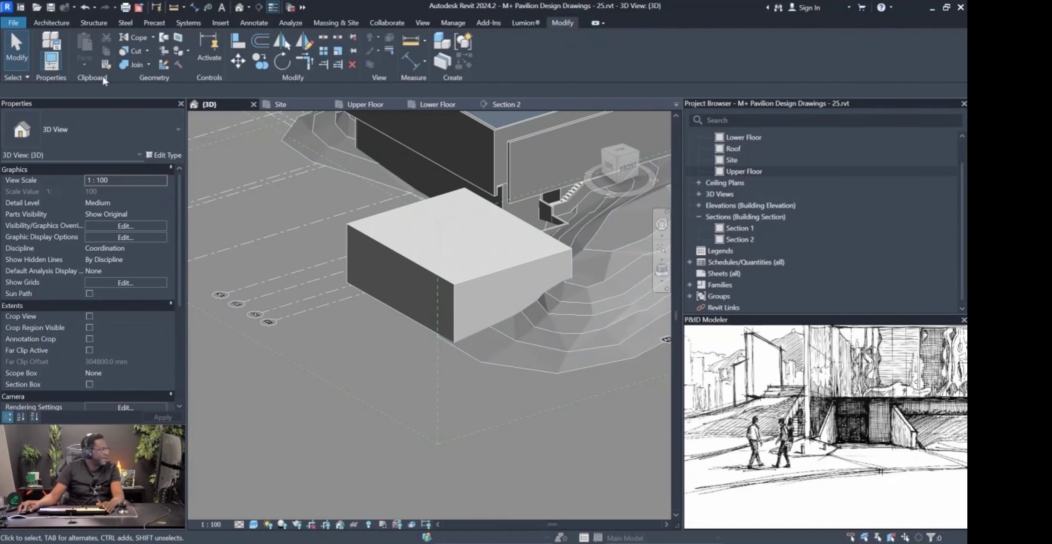
pyautogui.click(128, 53)
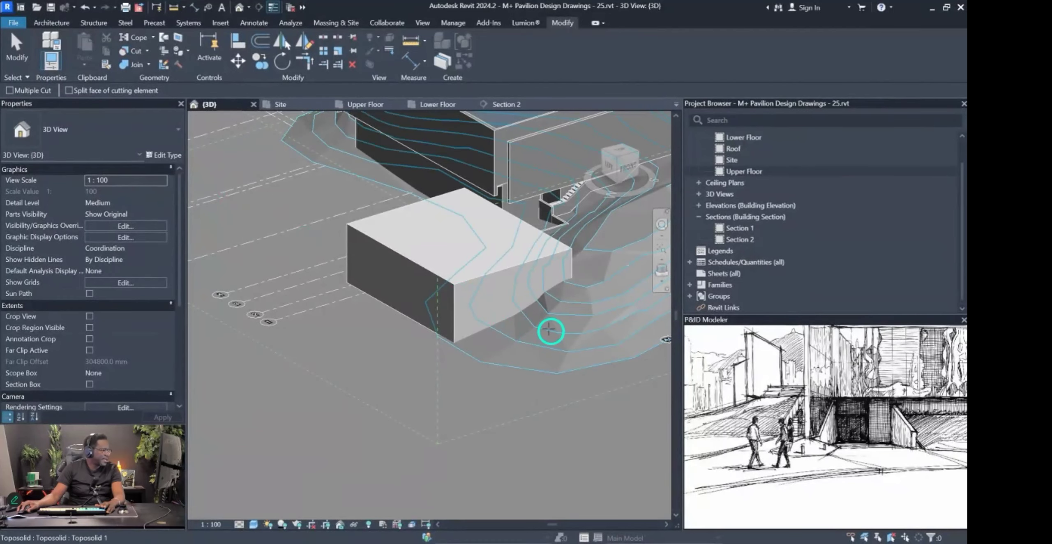
pyautogui.click(549, 330)
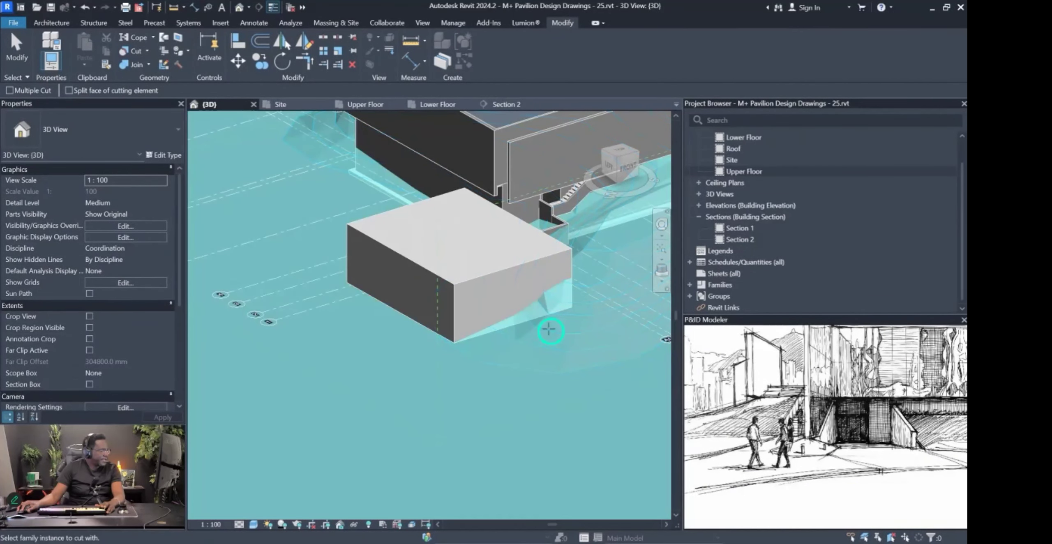
pyautogui.click(493, 281)
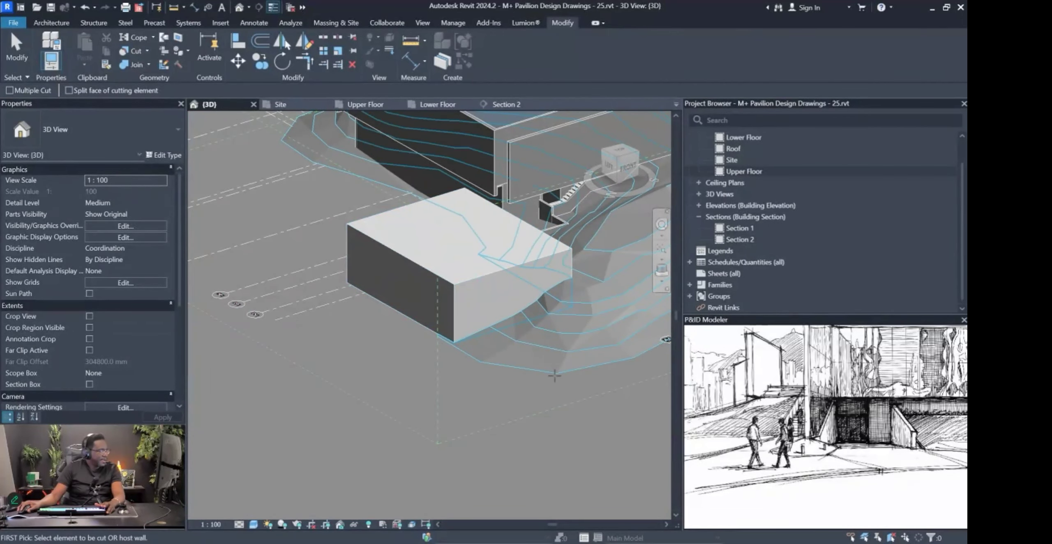
pyautogui.press('Escape')
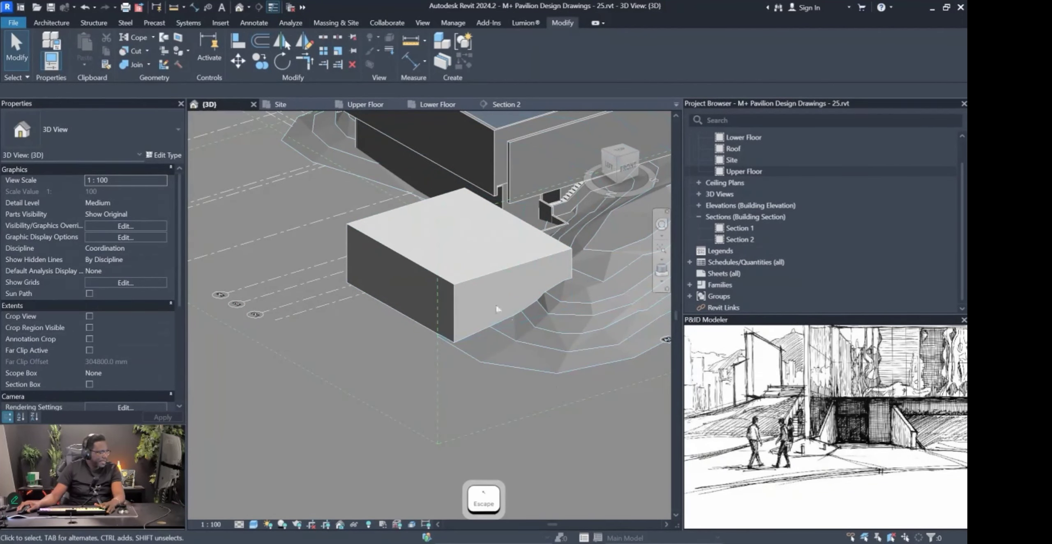
# Move the test floor further into the sloping terrain beside the lower entrance, and clear the selection.
pyautogui.click(478, 277)
pyautogui.moveTo(478, 279); pyautogui.dragTo(423, 273)
pyautogui.scroll(5, 465, 275)
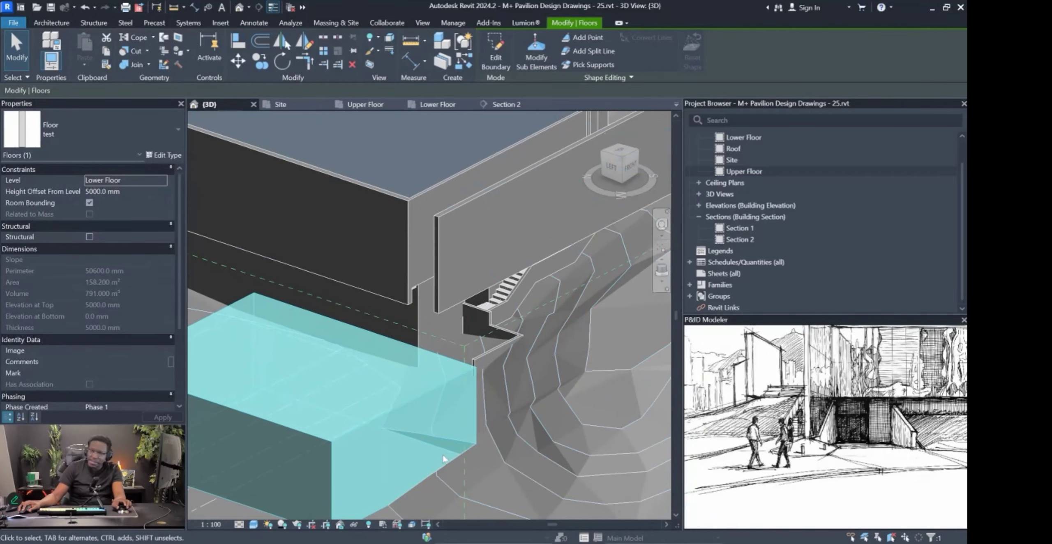
pyautogui.moveTo(443, 465); pyautogui.dragTo(442, 453, button='middle')
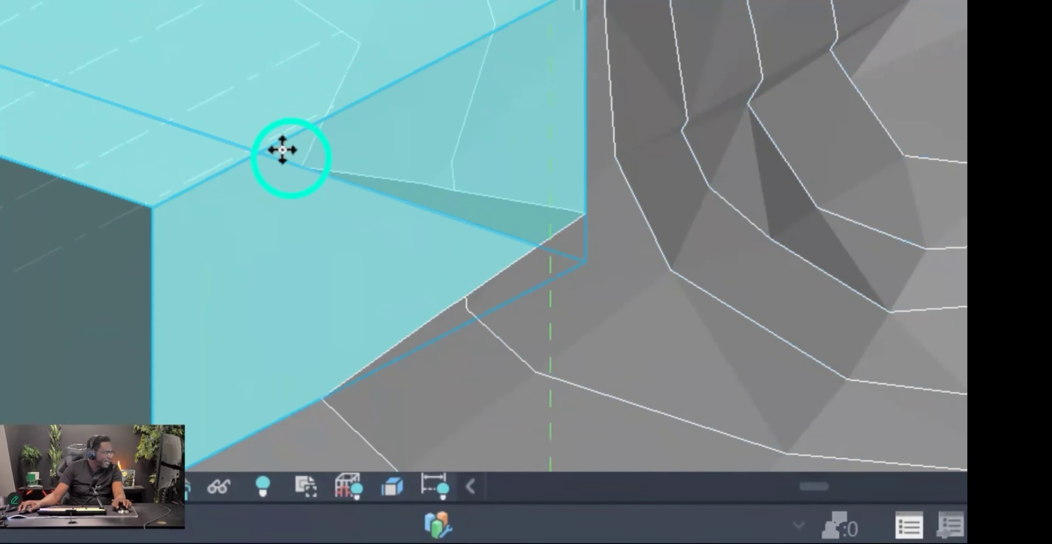
pyautogui.moveTo(284, 152); pyautogui.dragTo(645, 140)
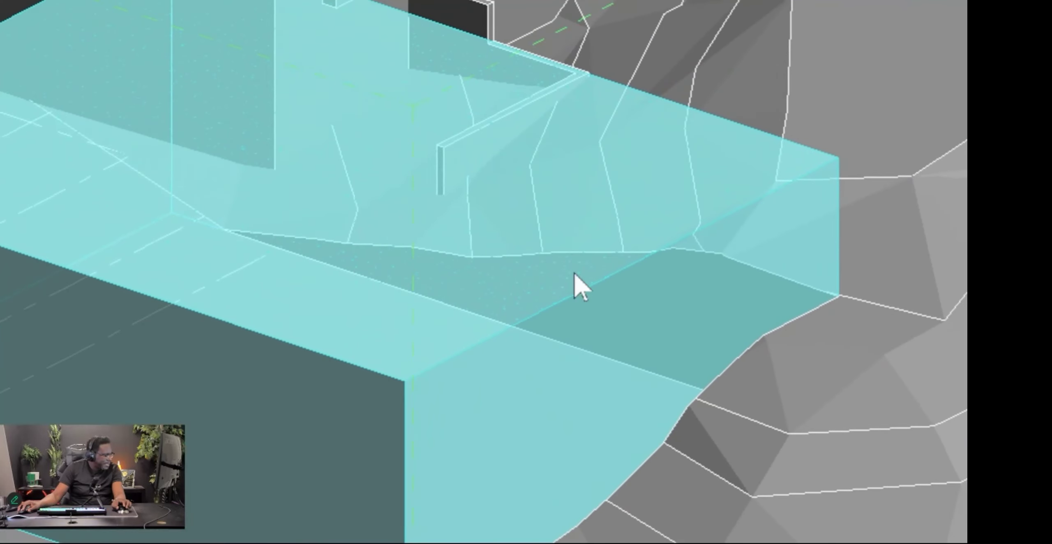
pyautogui.scroll(-5, 364, 245)
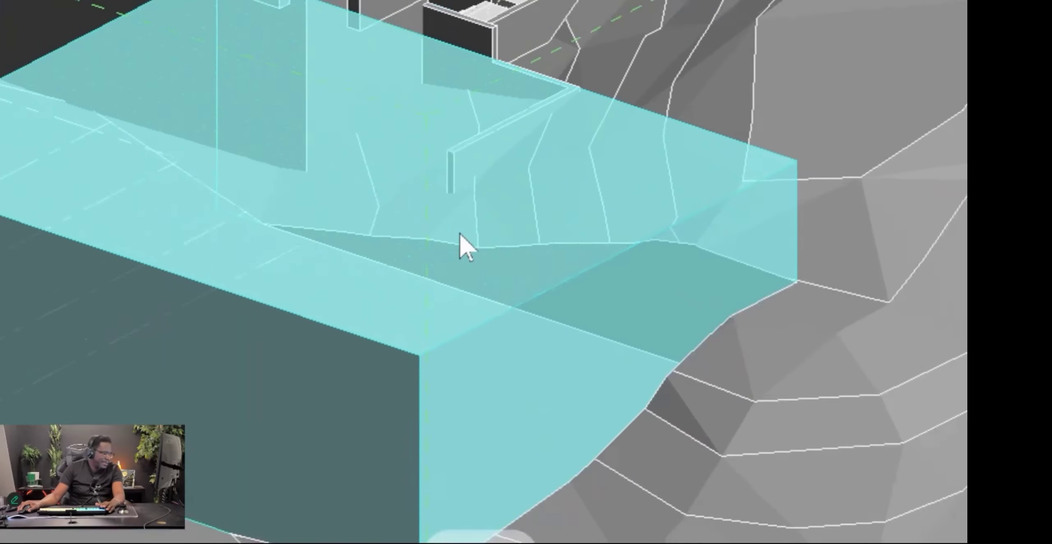
pyautogui.press('Escape')
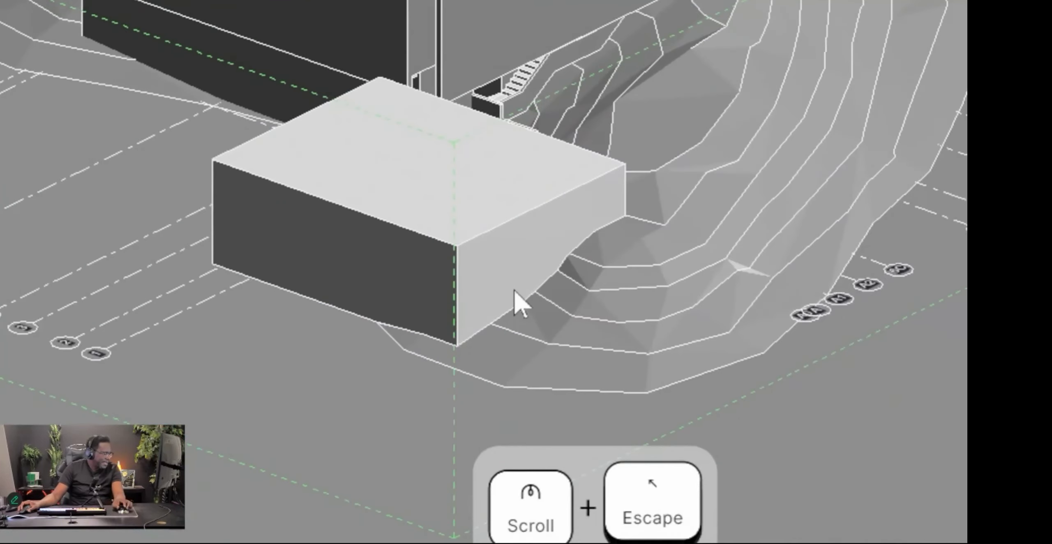
# Hide the test floor in the 3D view and inspect the recess it cuts into the terrain from several angles.
pyautogui.keyDown('shift'); pyautogui.moveTo(514, 290); pyautogui.dragTo(604, 315, button='middle'); pyautogui.keyUp('shift')
pyautogui.click(505, 273)
pyautogui.rightClick(505, 272)
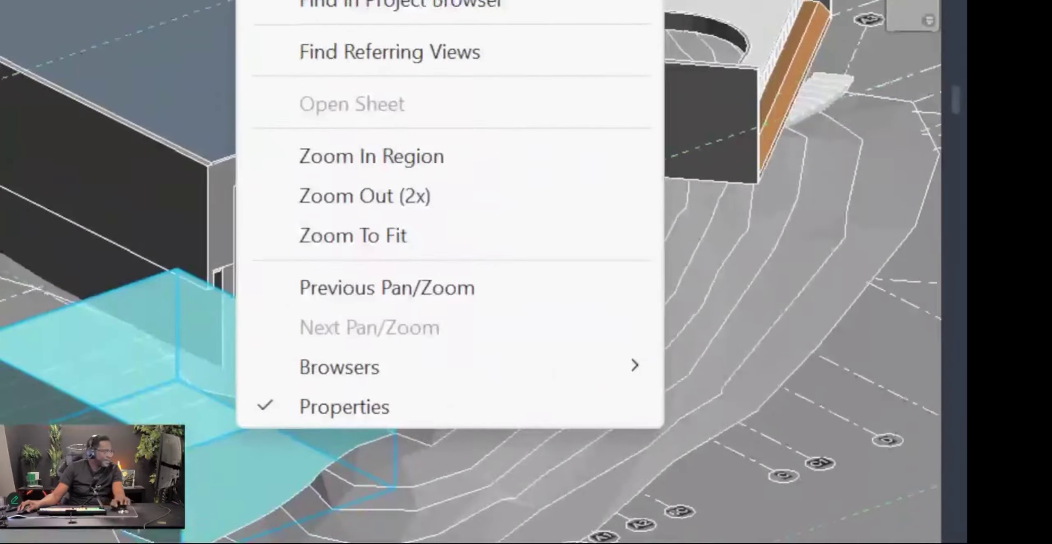
pyautogui.moveTo(473, 123)
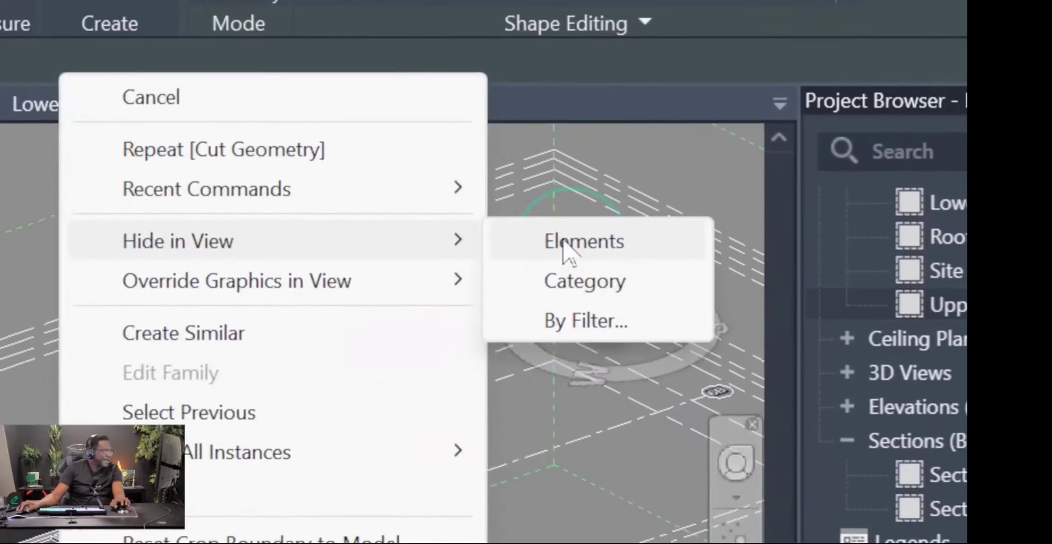
pyautogui.click(805, 122)
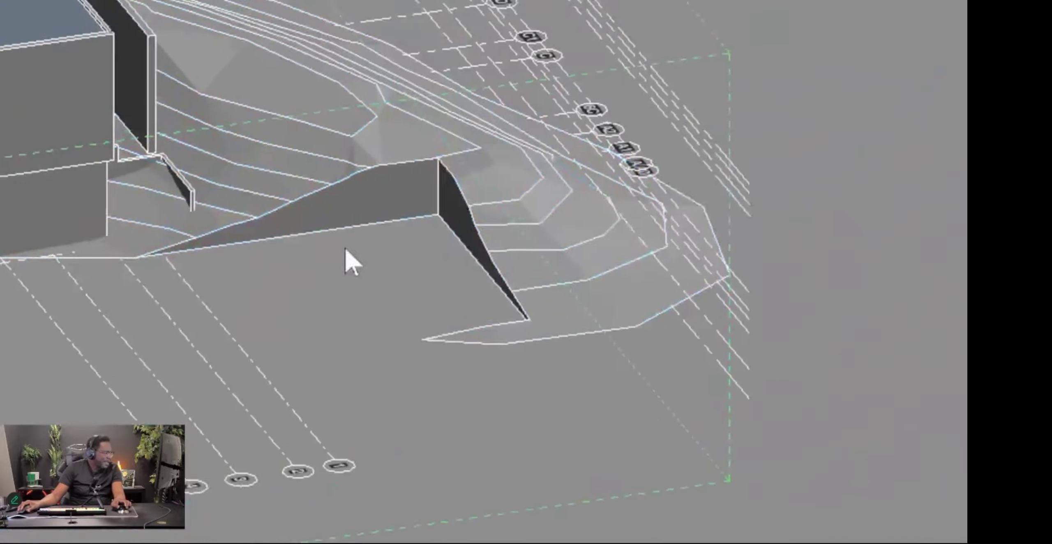
pyautogui.moveTo(436, 288)
pyautogui.keyDown('shift'); pyautogui.mouseDown(button='middle')
pyautogui.moveTo(491, 282)
pyautogui.moveTo(487, 272)
pyautogui.mouseUp(button='middle'); pyautogui.keyUp('shift')
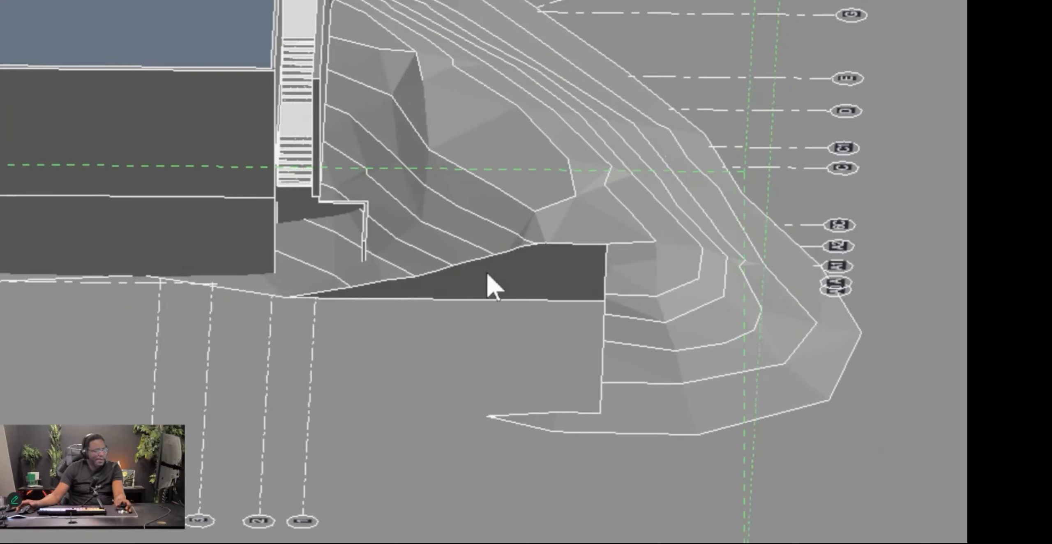
pyautogui.keyDown('shift'); pyautogui.moveTo(486, 272); pyautogui.dragTo(481, 227, button='middle'); pyautogui.keyUp('shift')
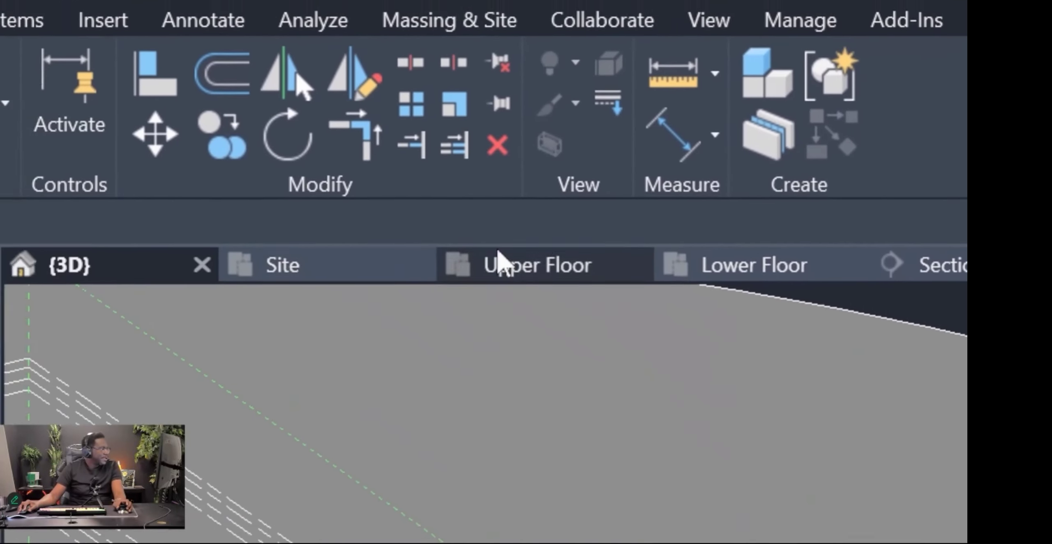
# Check the test floor's footprint in the Upper Floor and Lower Floor plans, and return to the 3D view.
pyautogui.click(449, 208)
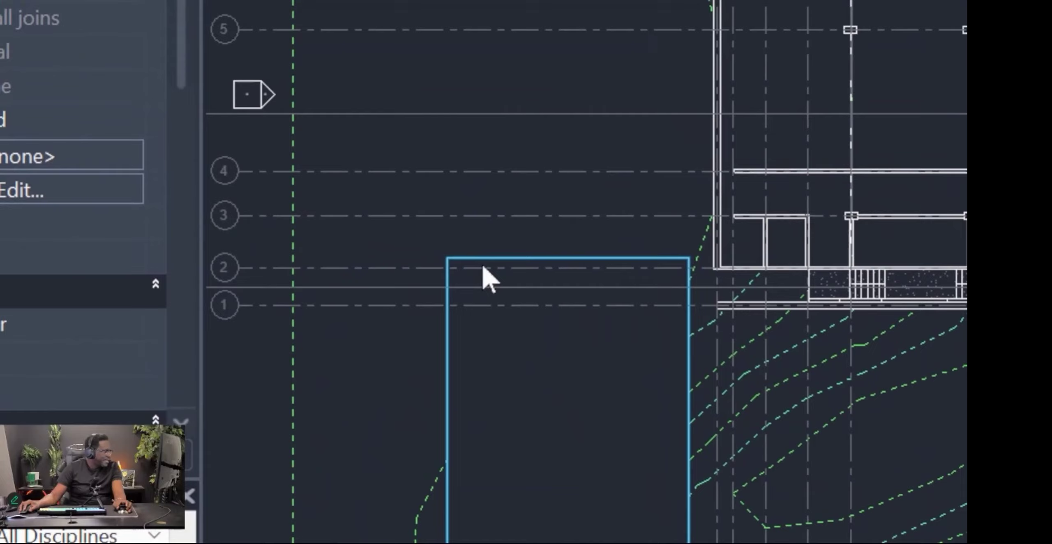
pyautogui.click(483, 266)
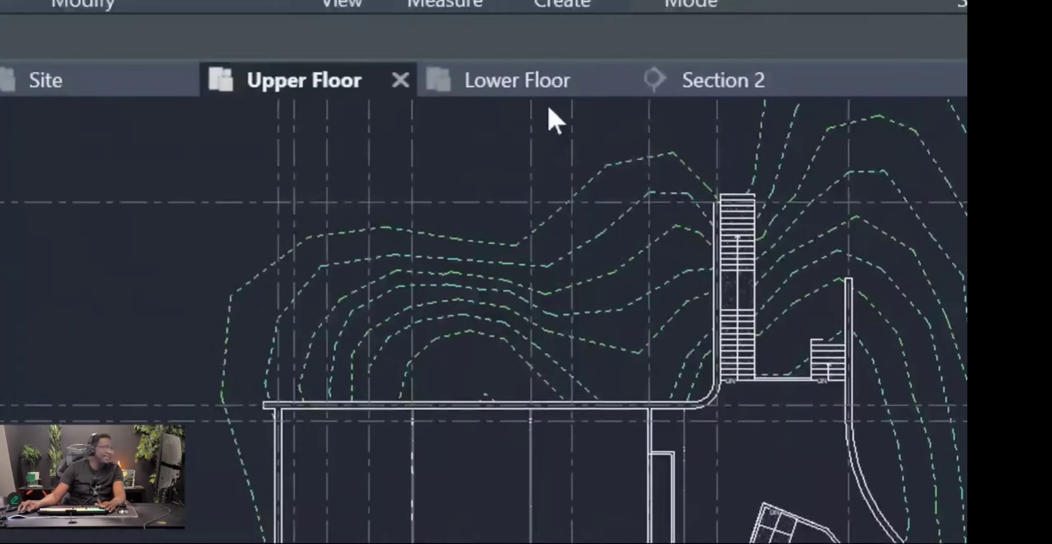
pyautogui.click(550, 90)
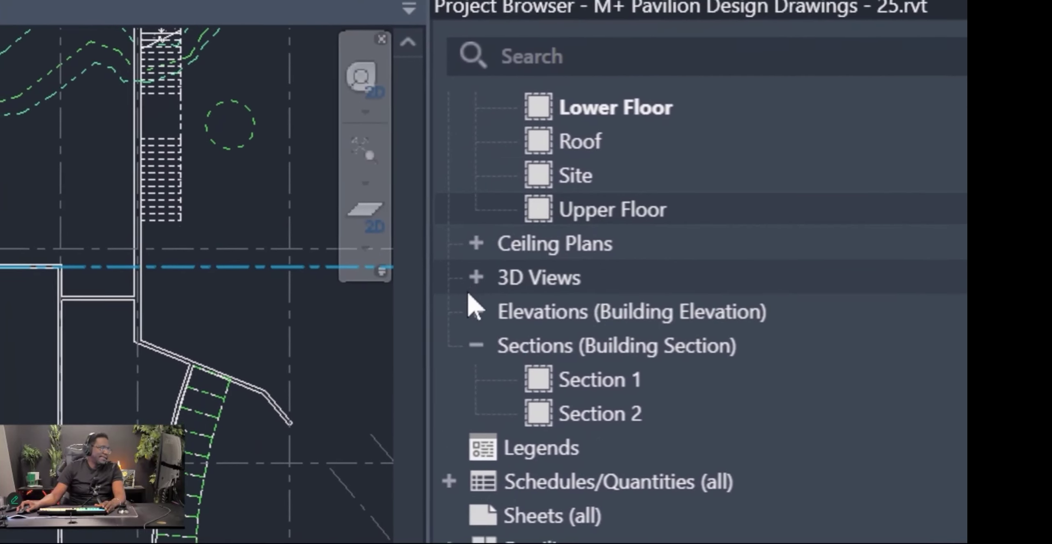
pyautogui.click(420, 212)
pyautogui.doubleClick(509, 310)
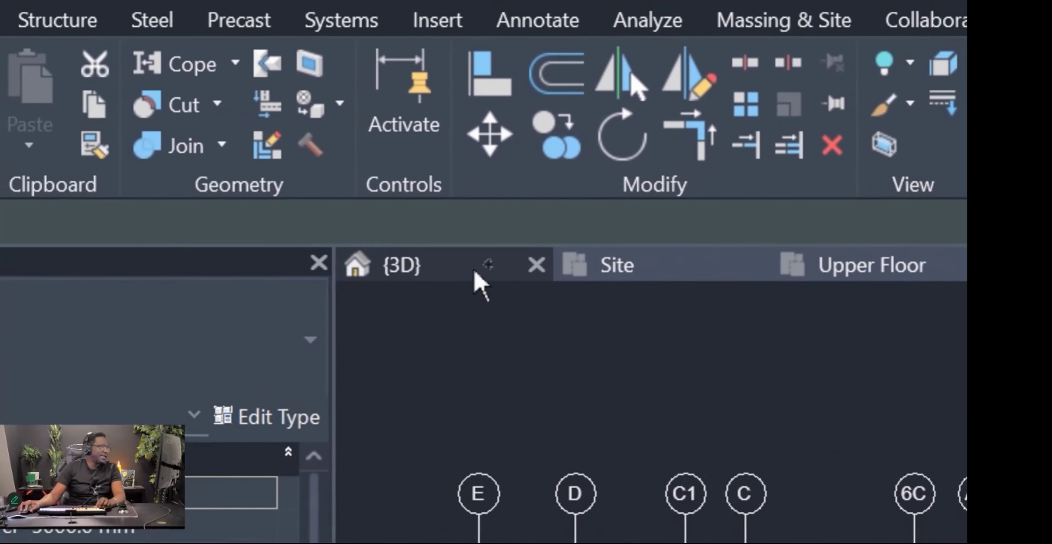
pyautogui.click(420, 262)
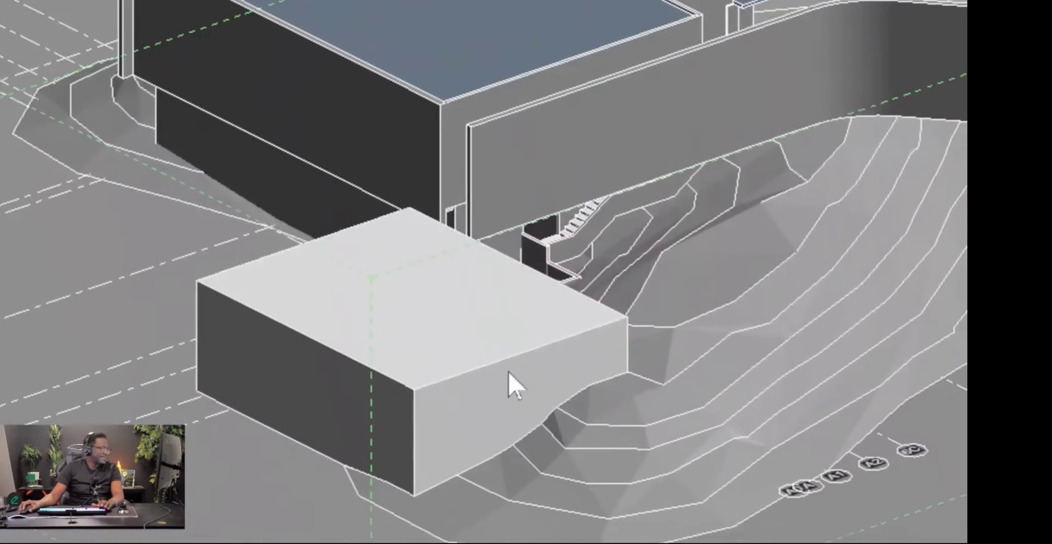
# Move the test floor out of the sloping terrain, away from the pavilion's lower entrance.
pyautogui.press('Escape')
pyautogui.click(486, 307)
pyautogui.scroll(4, 489, 306)
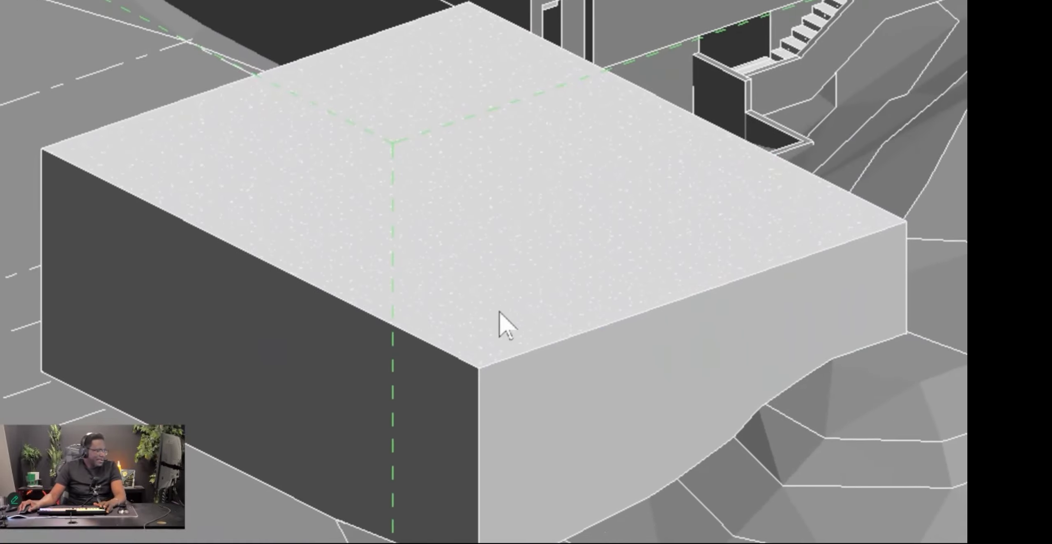
pyautogui.moveTo(460, 372); pyautogui.dragTo(231, 414)
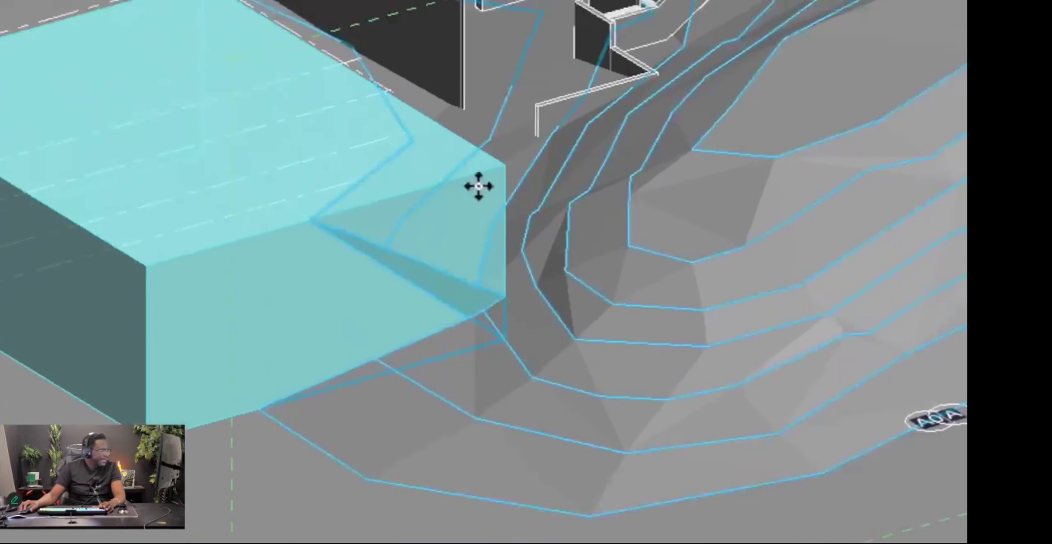
pyautogui.press('Escape')
pyautogui.click(214, 320)
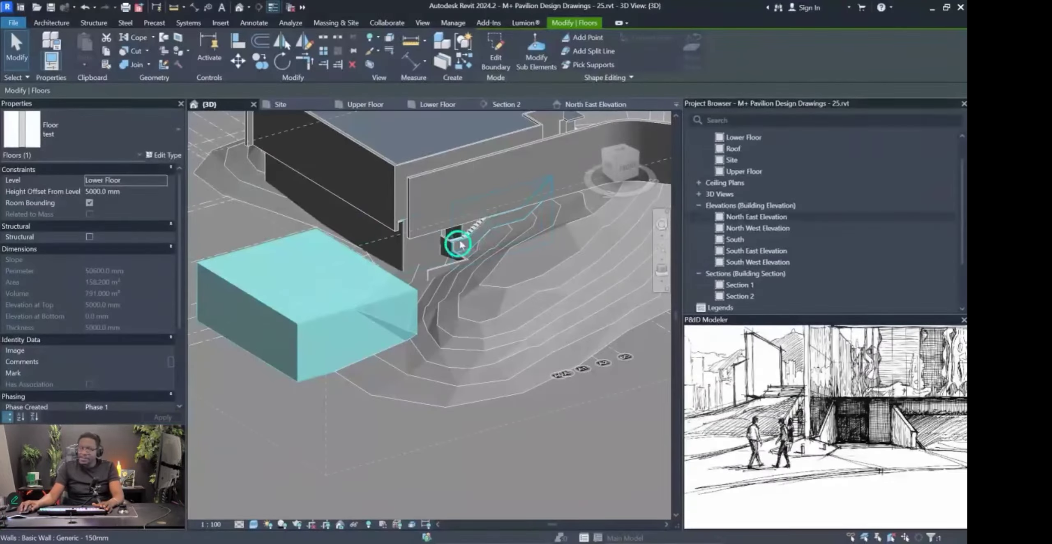
# Create an in-place model in the Generic Models category and name it "test cut".
pyautogui.click(51, 22)
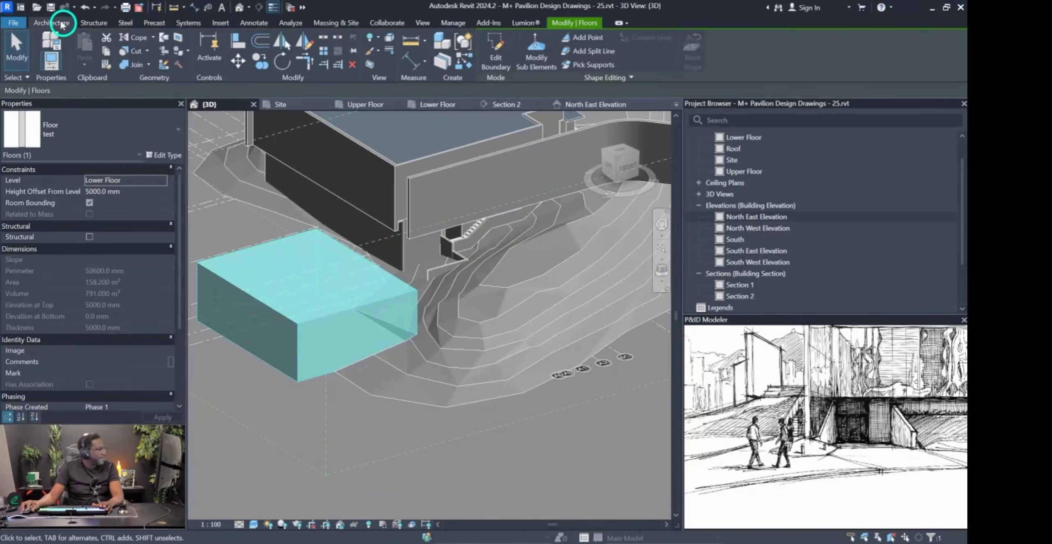
pyautogui.click(133, 65)
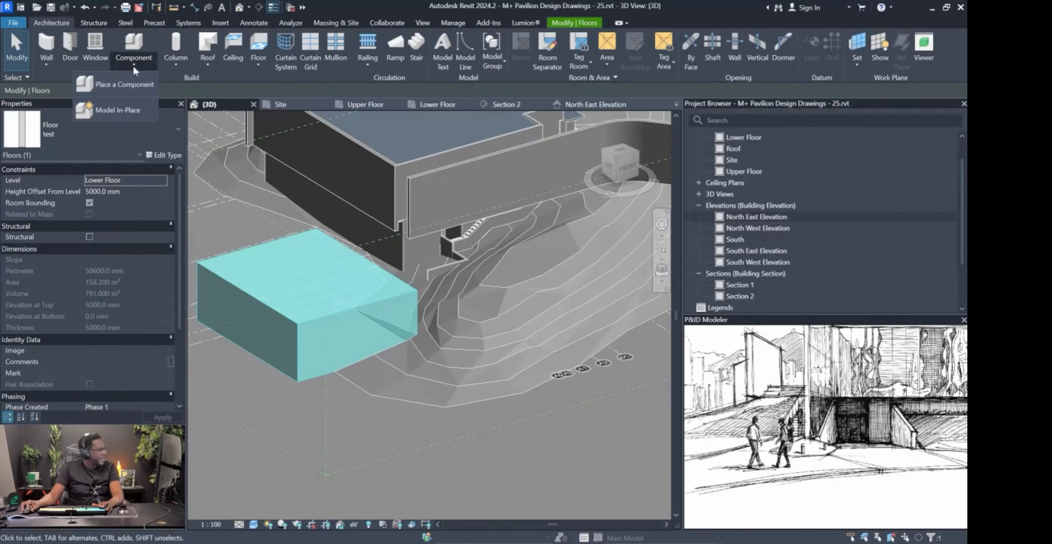
pyautogui.click(116, 112)
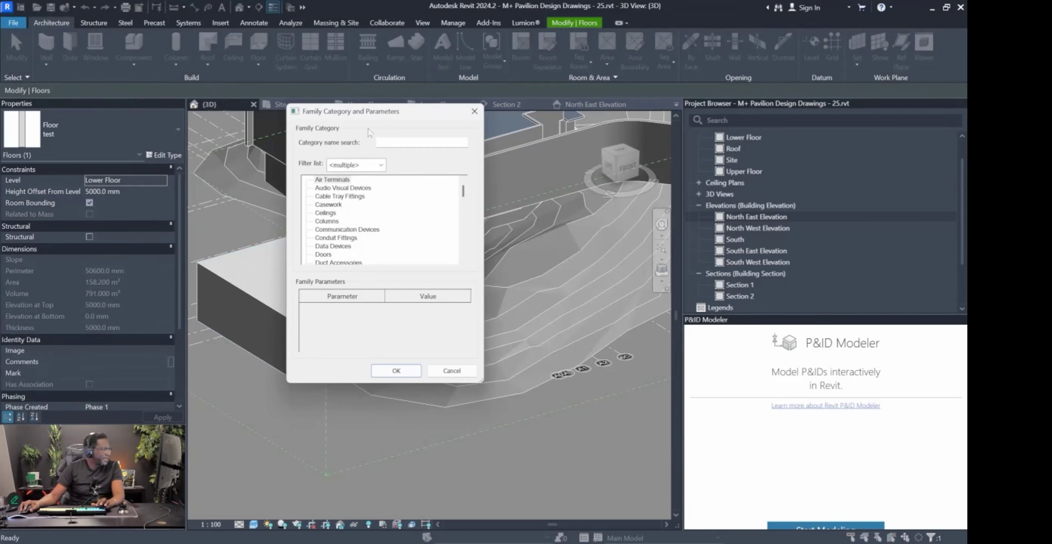
pyautogui.moveTo(371, 120); pyautogui.dragTo(642, 151)
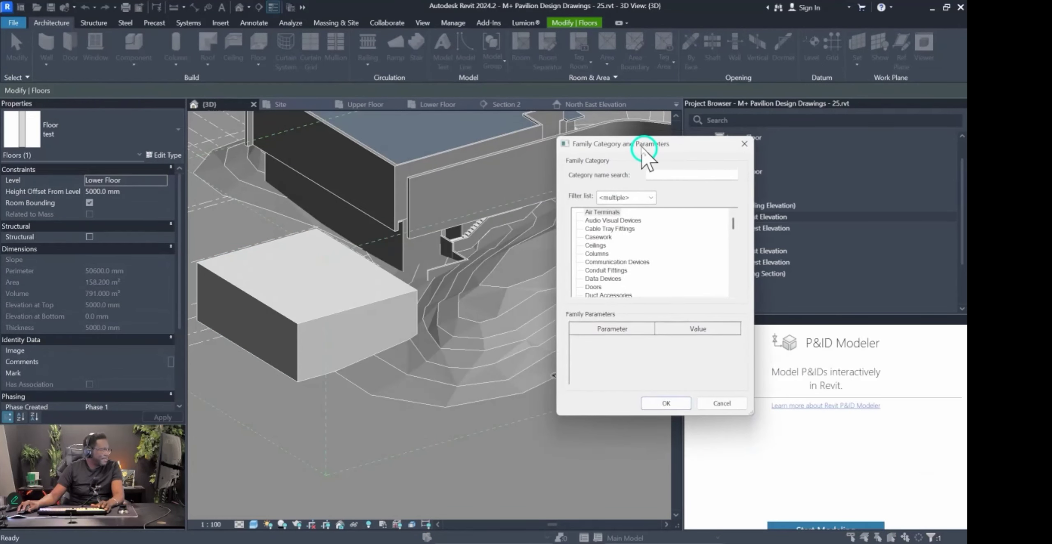
pyautogui.scroll(-1, 632, 272)
pyautogui.scroll(-2, 630, 270)
pyautogui.click(608, 265)
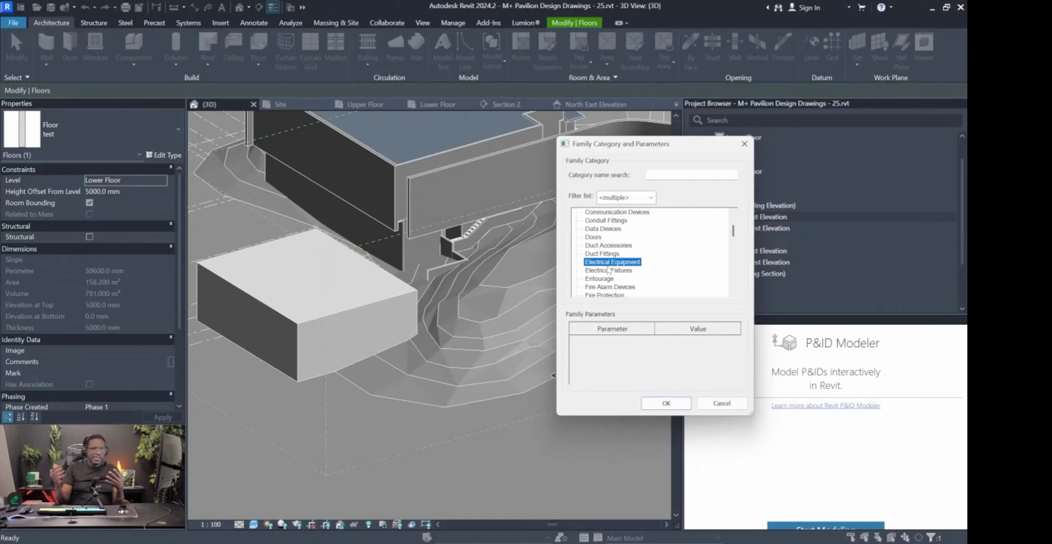
pyautogui.press('Down')
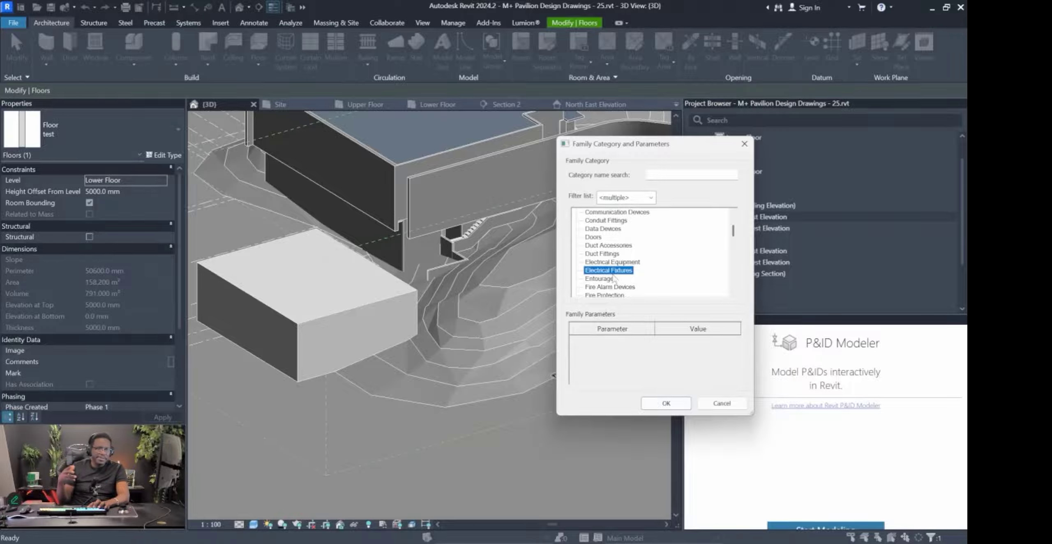
pyautogui.press('g')
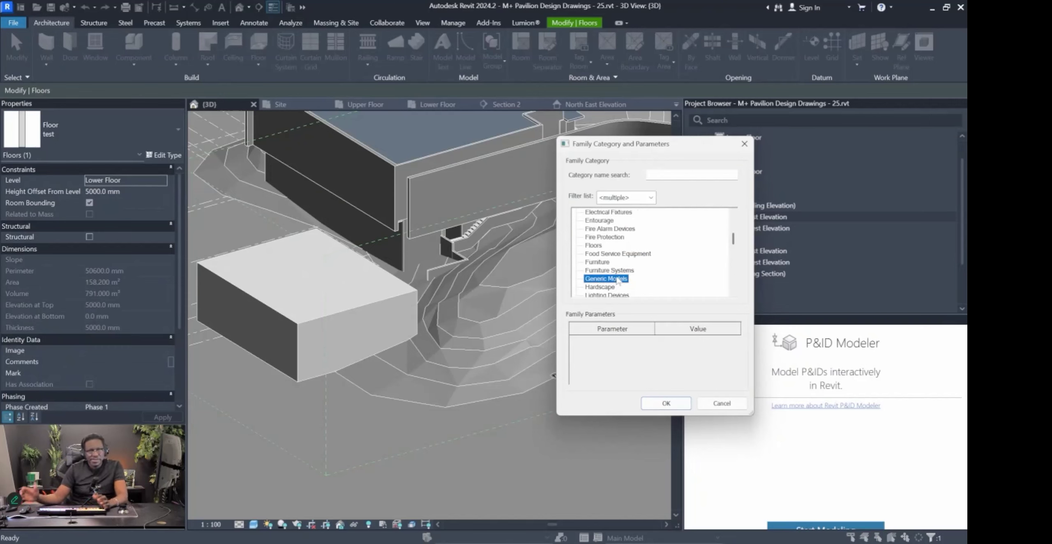
pyautogui.click(664, 403)
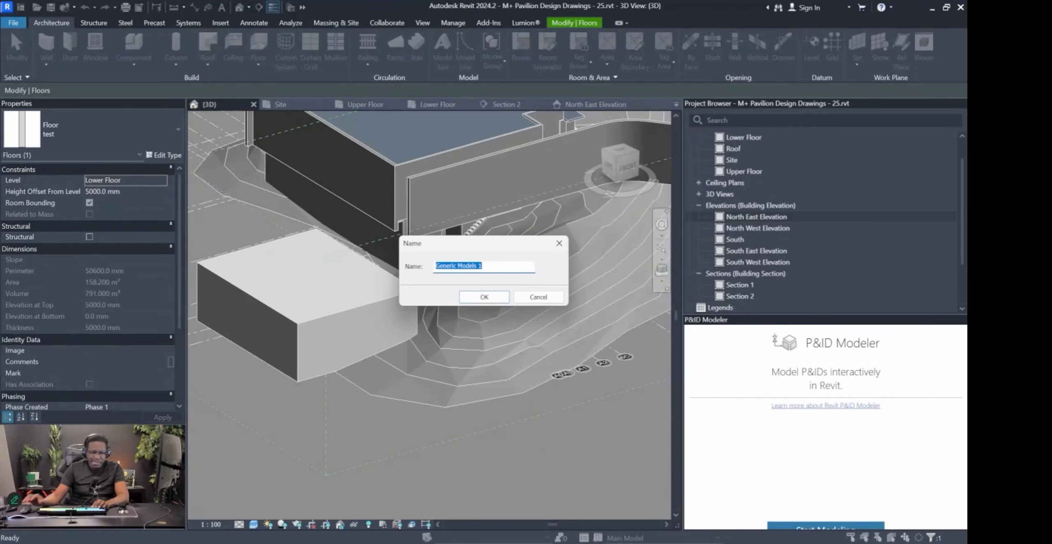
pyautogui.write('test cu')
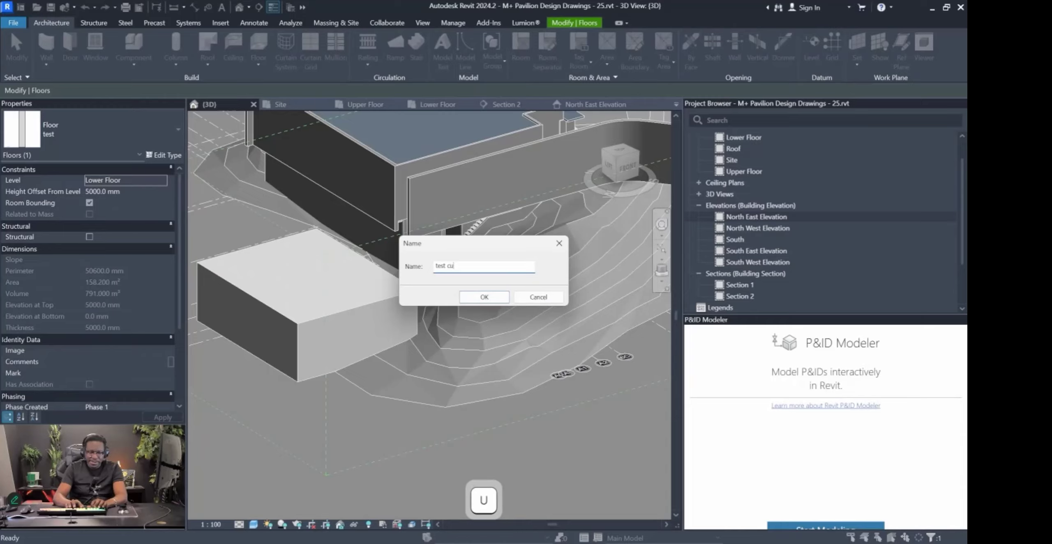
pyautogui.press('Return')
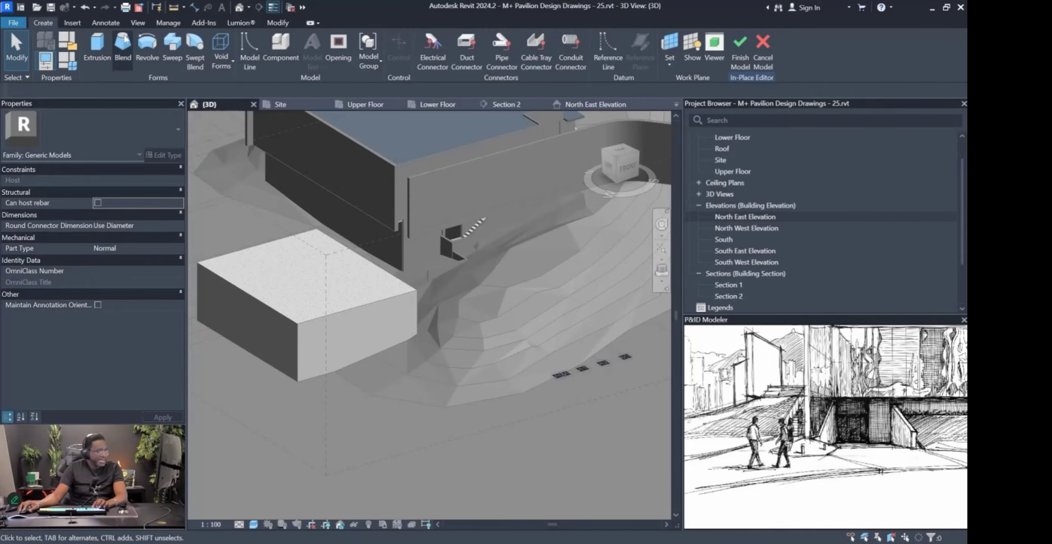
# Create a void extrusion from a rectangle sketched across the lower end of the slope beside the test floor.
pyautogui.scroll(-5, 319, 325)
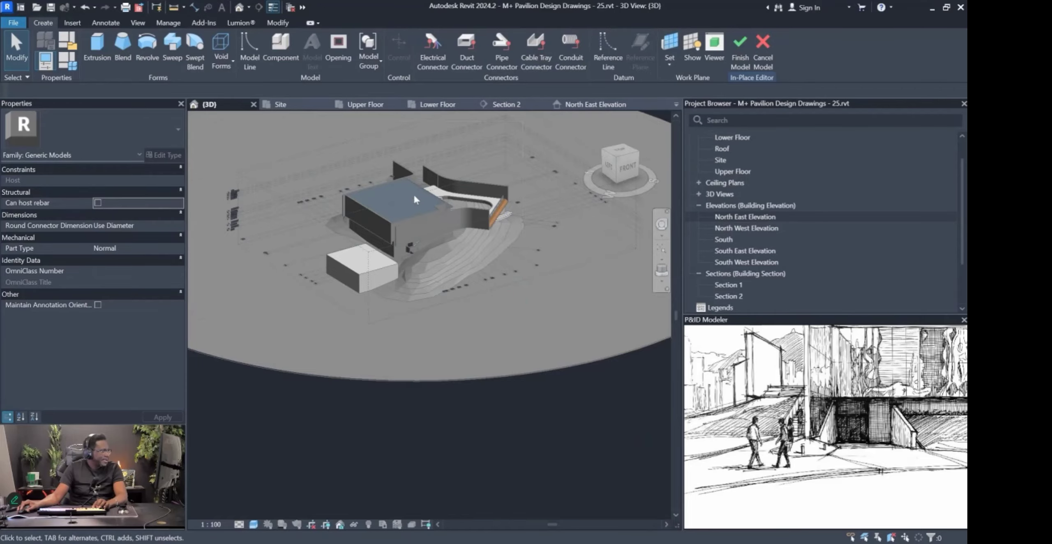
pyautogui.scroll(5, 363, 346)
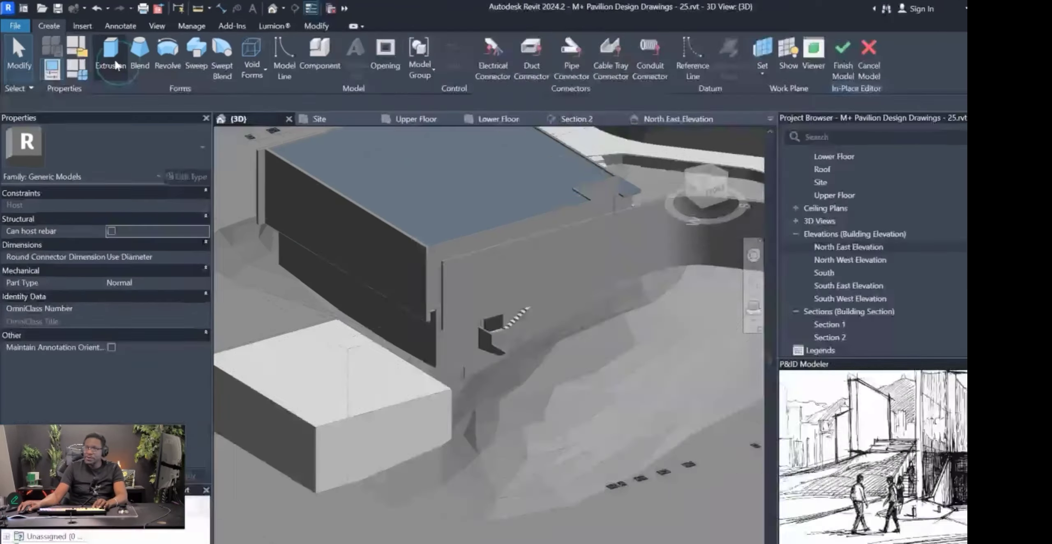
pyautogui.click(102, 58)
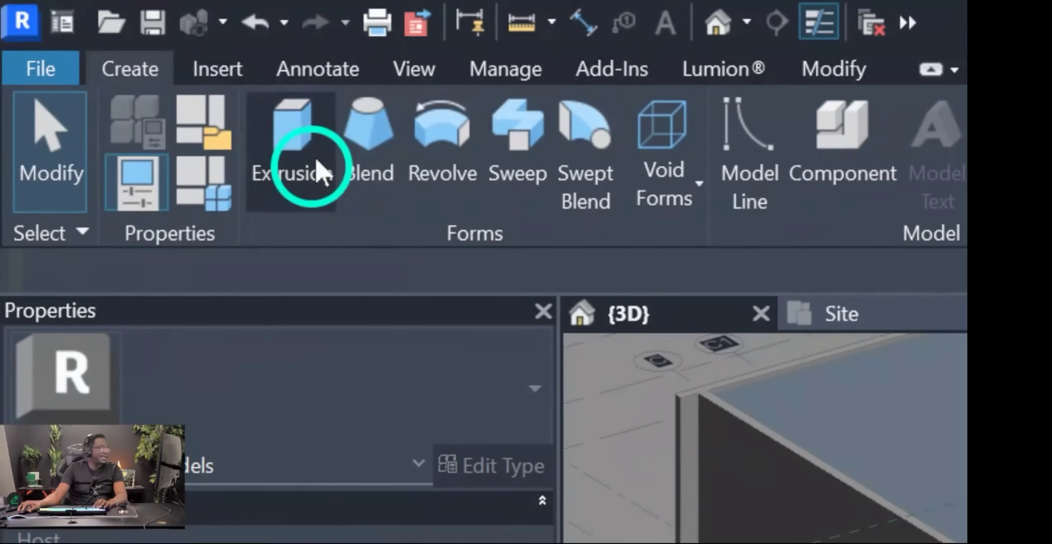
pyautogui.click(493, 164)
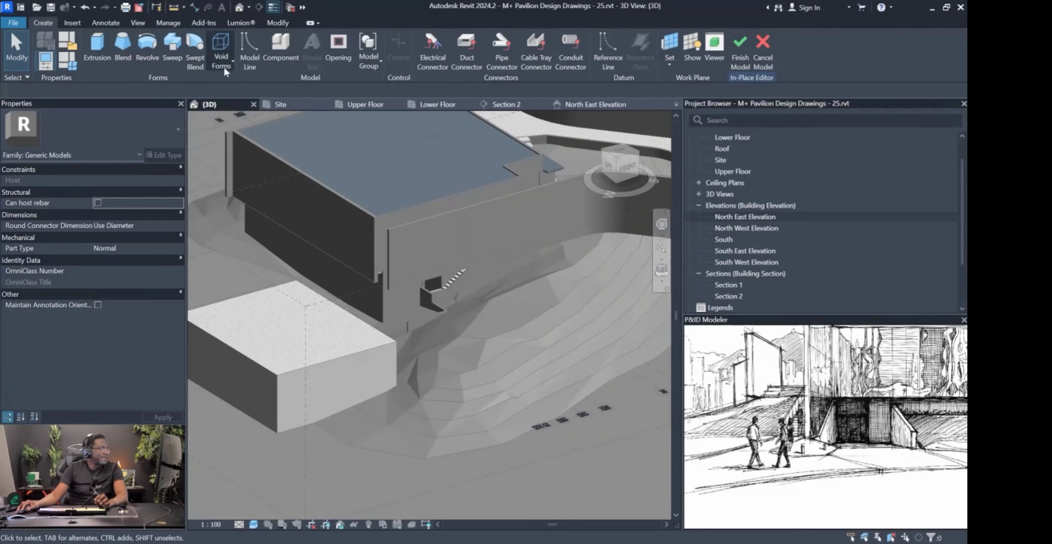
pyautogui.click(228, 45)
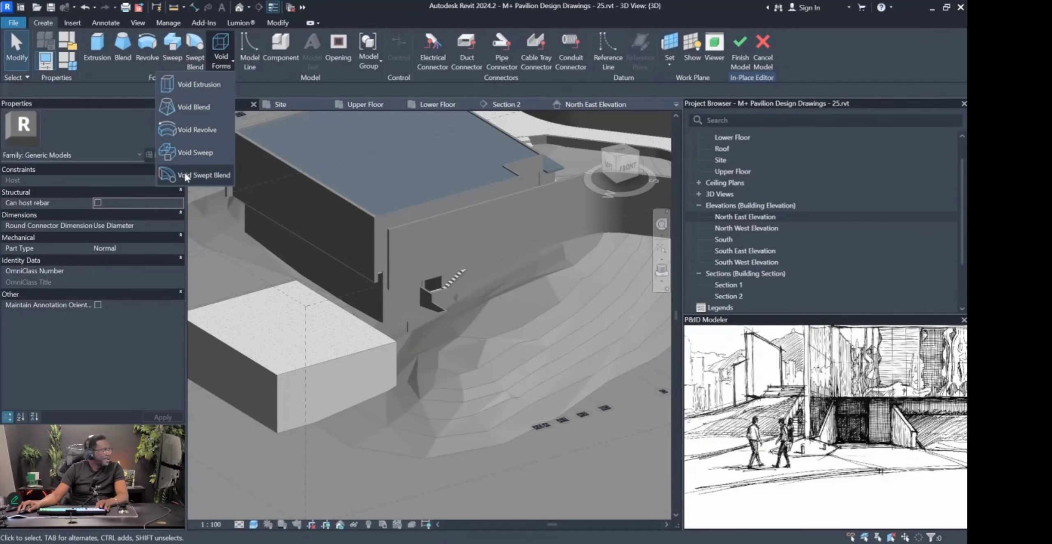
pyautogui.click(173, 84)
pyautogui.click(459, 39)
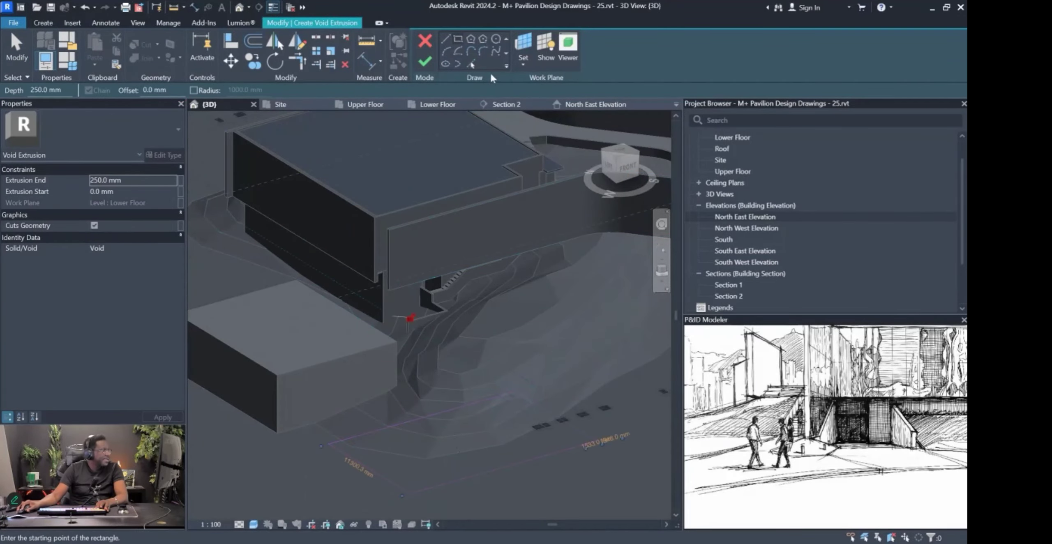
pyautogui.click(425, 62)
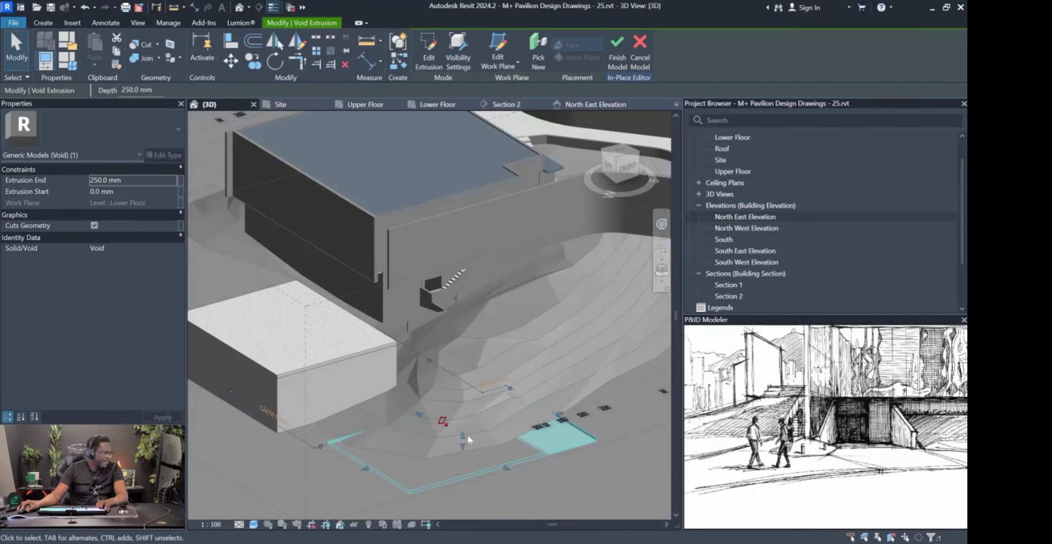
# Stretch the void extrusion upward through the terrain to a depth of 5700 mm.
pyautogui.moveTo(463, 430); pyautogui.dragTo(477, 380)
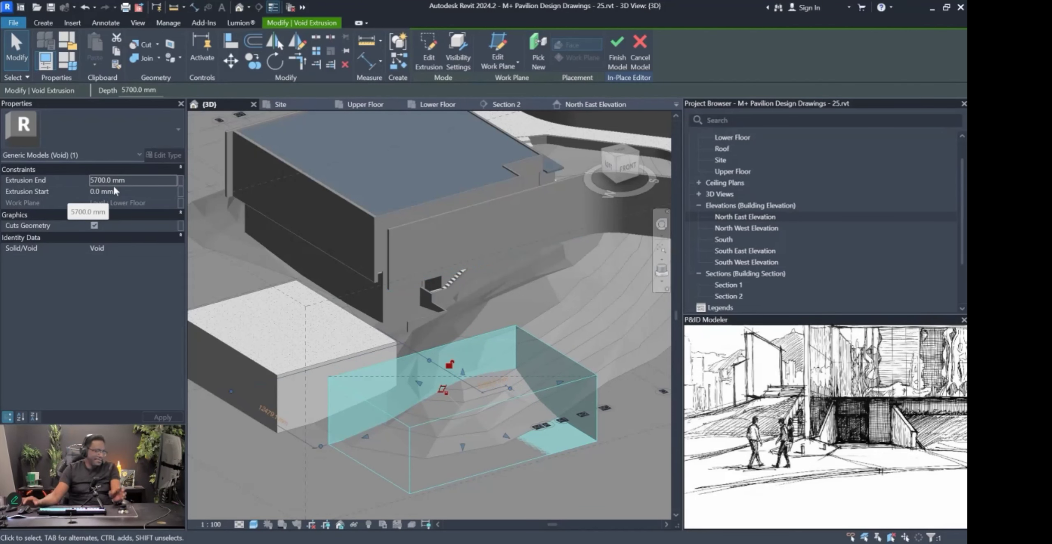
pyautogui.keyDown('shift'); pyautogui.moveTo(479, 400); pyautogui.dragTo(510, 381, button='middle'); pyautogui.keyUp('shift')
pyautogui.scroll(1, 577, 310)
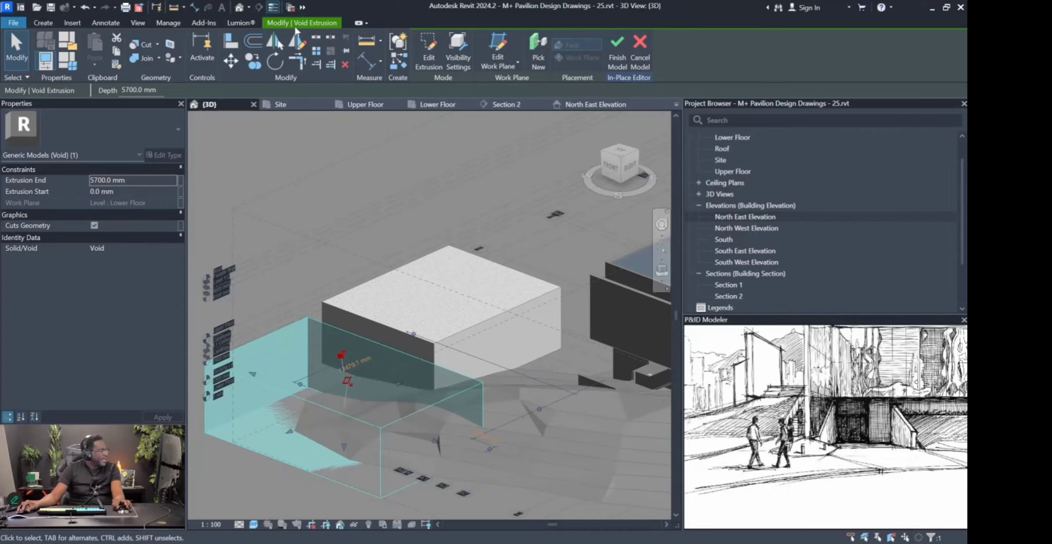
# Cut the toposolid with the void extrusion using Cut Geometry, and finish the in-place model.
pyautogui.click(617, 50)
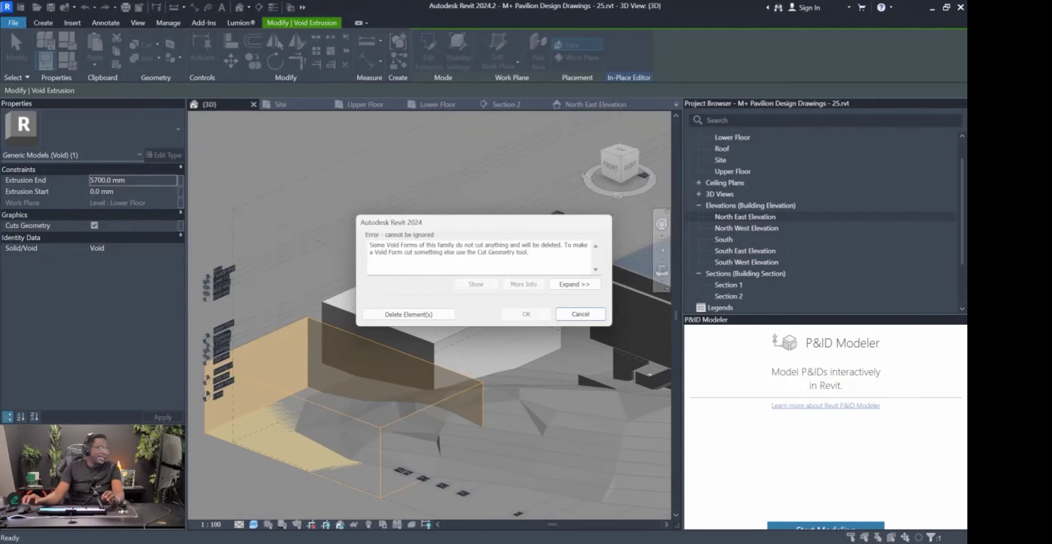
pyautogui.click(409, 315)
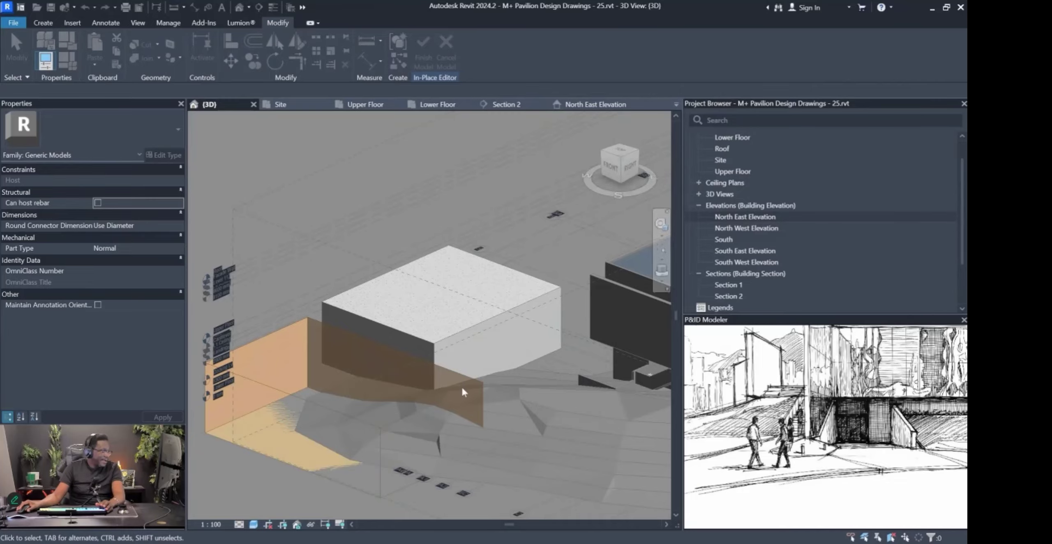
pyautogui.click(145, 46)
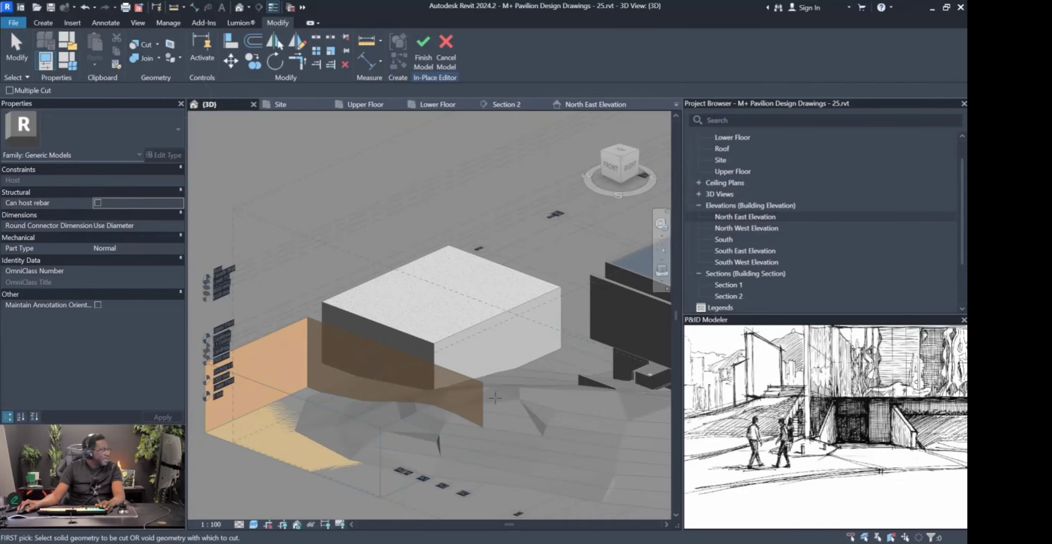
pyautogui.click(454, 419)
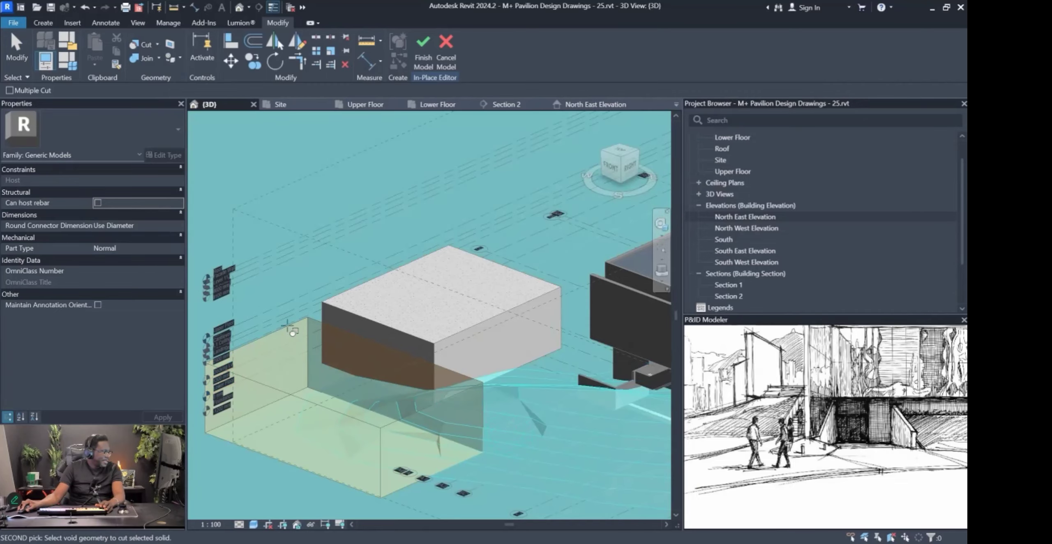
pyautogui.click(283, 391)
pyautogui.keyDown('shift'); pyautogui.moveTo(463, 348); pyautogui.dragTo(530, 349, button='middle'); pyautogui.keyUp('shift')
pyautogui.click(421, 49)
# Inspect the new cut in the terrain, selecting the test cut model and the toposolid in turn at its edges.
pyautogui.keyDown('shift'); pyautogui.moveTo(508, 401); pyautogui.dragTo(544, 368, button='middle'); pyautogui.keyUp('shift')
pyautogui.scroll(-2, 544, 368)
pyautogui.keyDown('shift'); pyautogui.moveTo(422, 219); pyautogui.dragTo(445, 226, button='middle'); pyautogui.keyUp('shift')
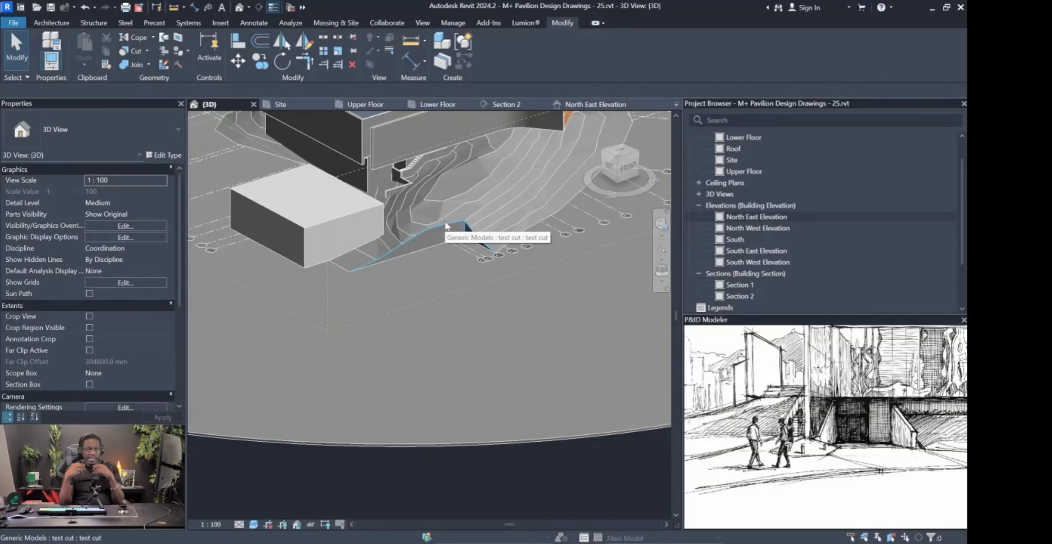
pyautogui.moveTo(445, 226)
pyautogui.keyDown('shift'); pyautogui.mouseDown(button='middle')
pyautogui.moveTo(439, 271)
pyautogui.moveTo(413, 274)
pyautogui.moveTo(441, 250)
pyautogui.moveTo(467, 258)
pyautogui.moveTo(509, 239)
pyautogui.moveTo(443, 227)
pyautogui.mouseUp(button='middle'); pyautogui.keyUp('shift')
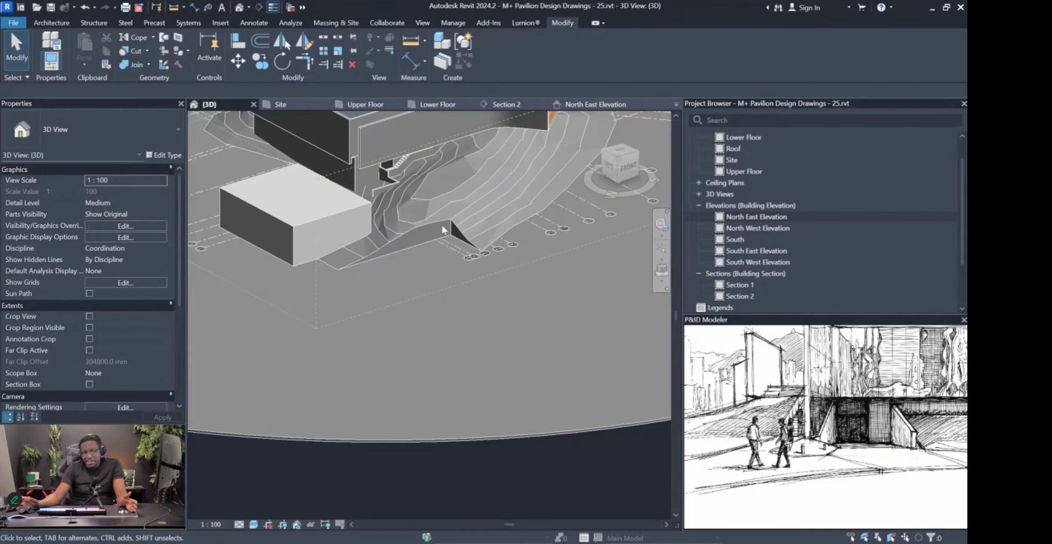
pyautogui.click(441, 225)
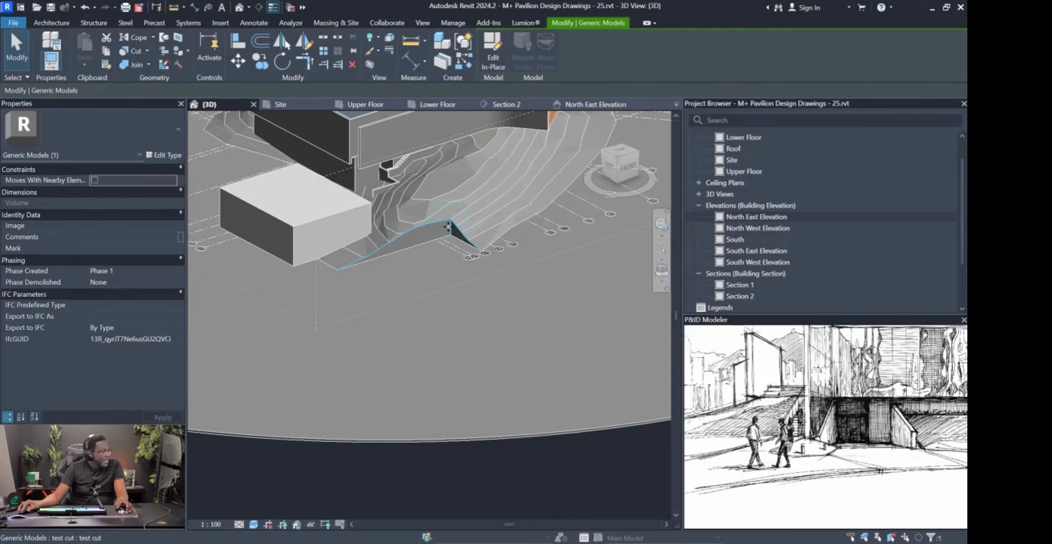
pyautogui.press('Escape')
pyautogui.press('Tab')
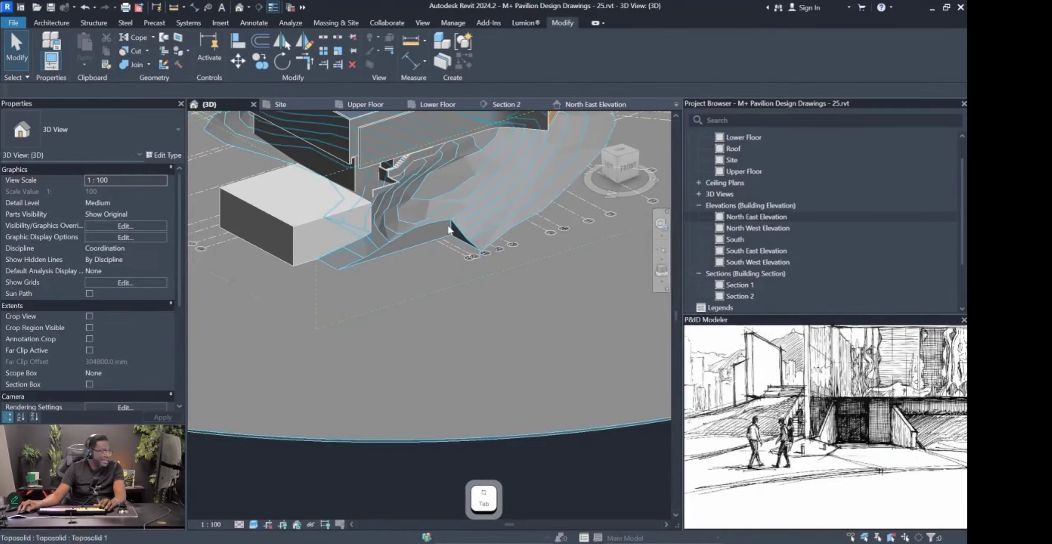
pyautogui.click(457, 229)
pyautogui.press('Escape')
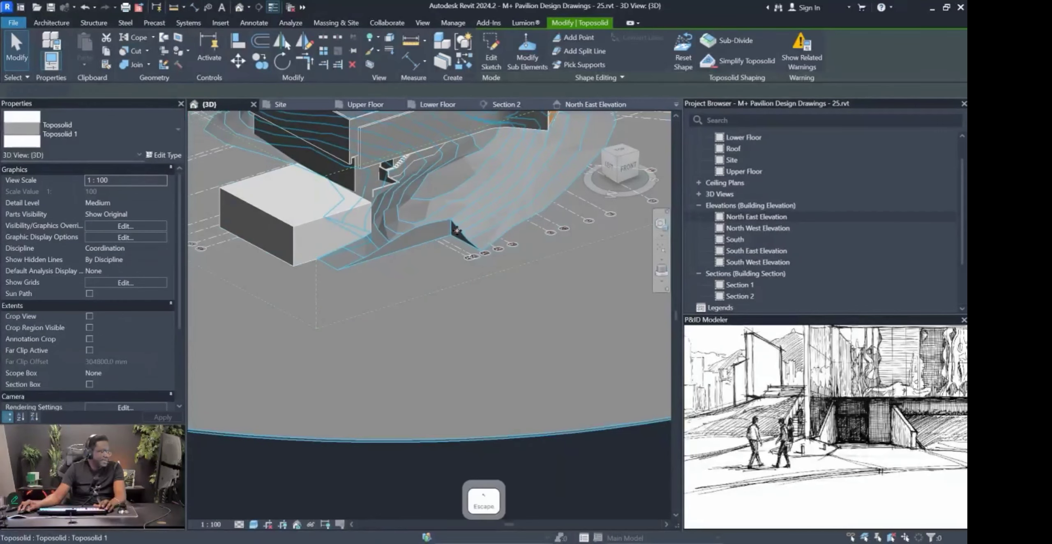
pyautogui.click(459, 233)
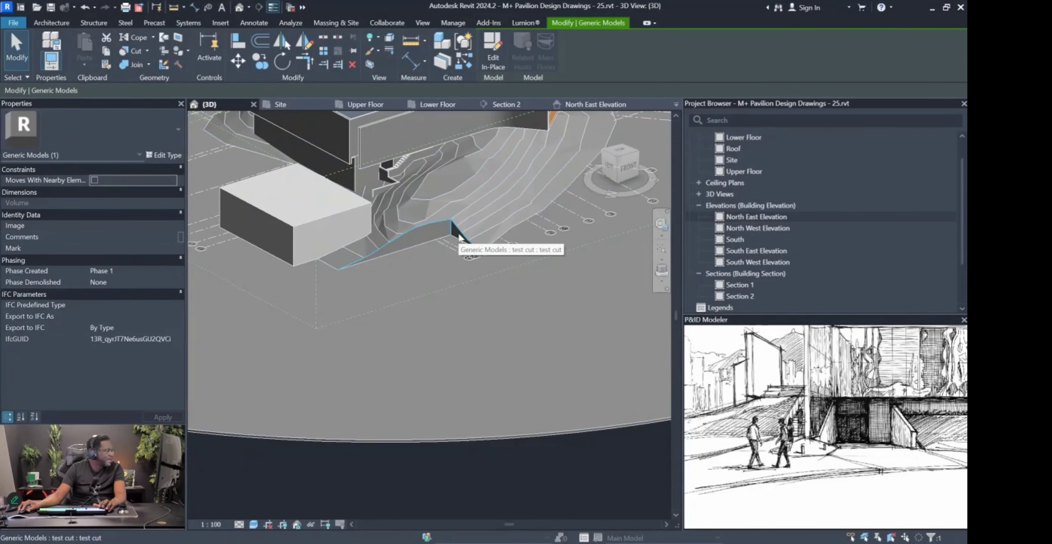
pyautogui.press('Escape')
pyautogui.scroll(3, 449, 230)
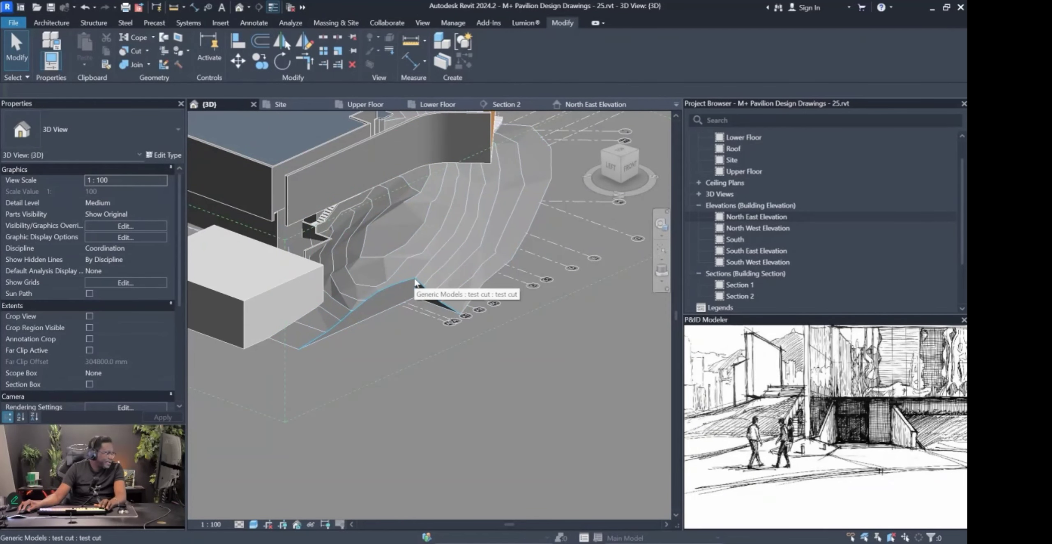
pyautogui.press('Tab')
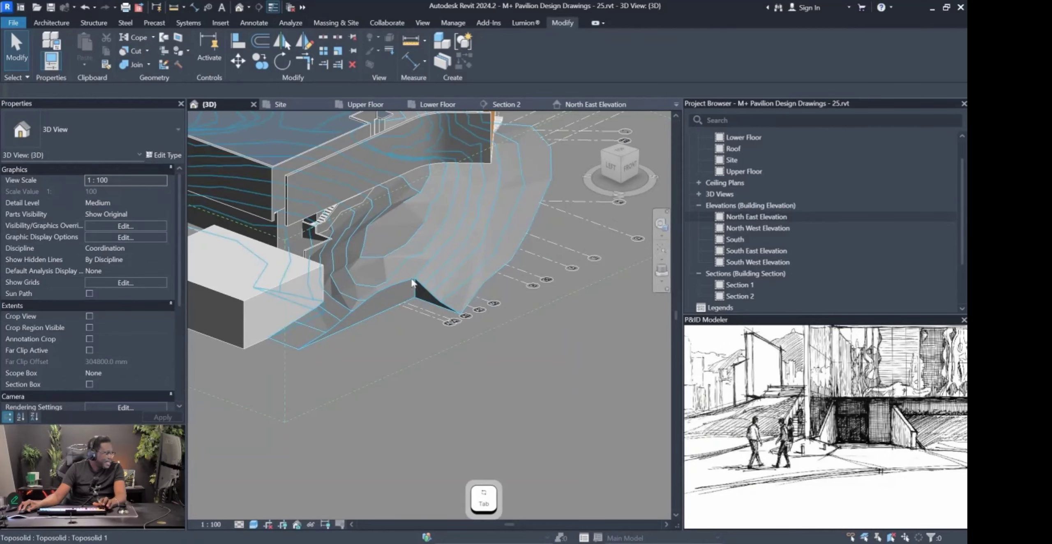
pyautogui.click(413, 283)
pyautogui.press('Escape')
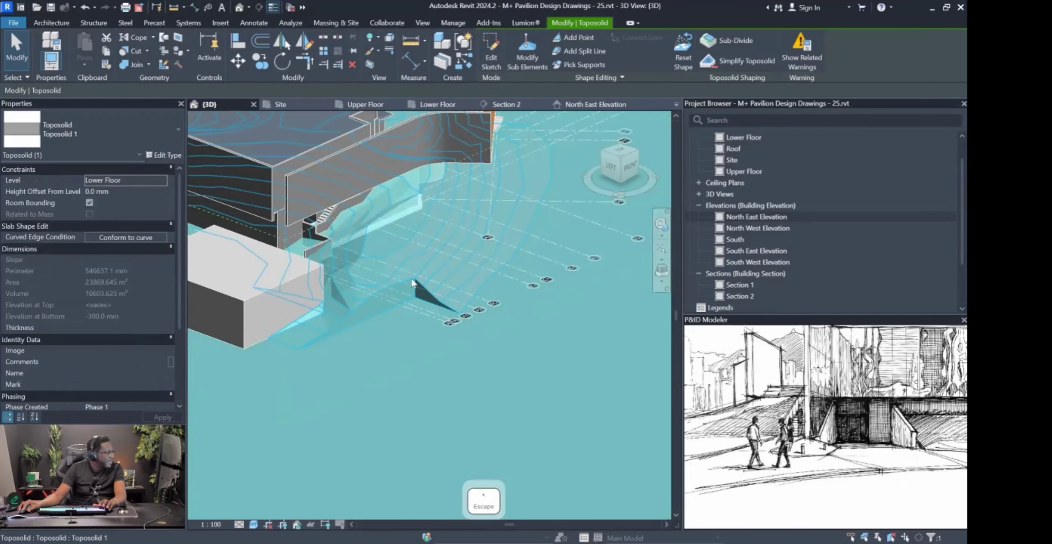
# Examine the void extrusion inside the test cut generic model using in-place editing, and finish the model.
pyautogui.press('Tab')
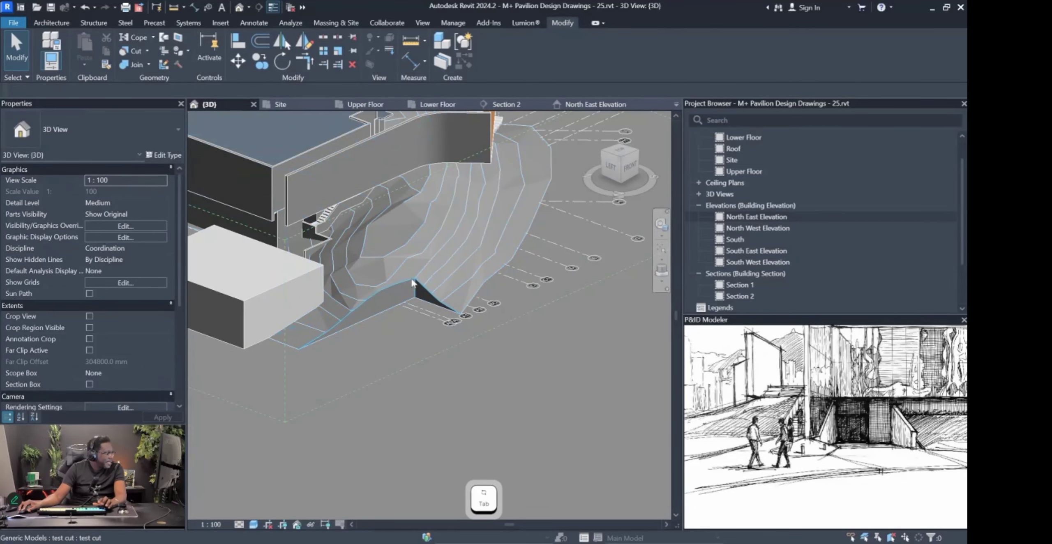
pyautogui.click(413, 283)
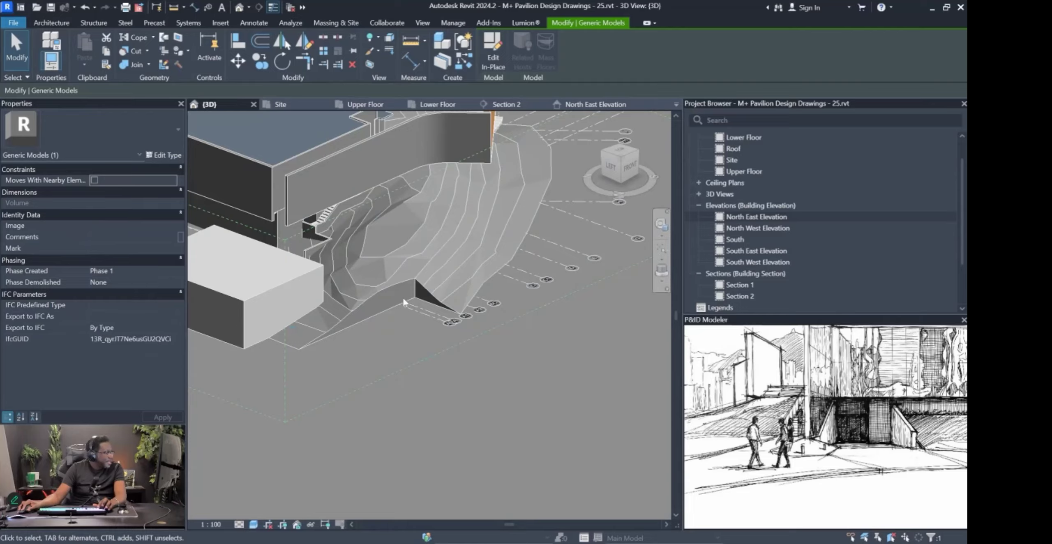
pyautogui.click(493, 58)
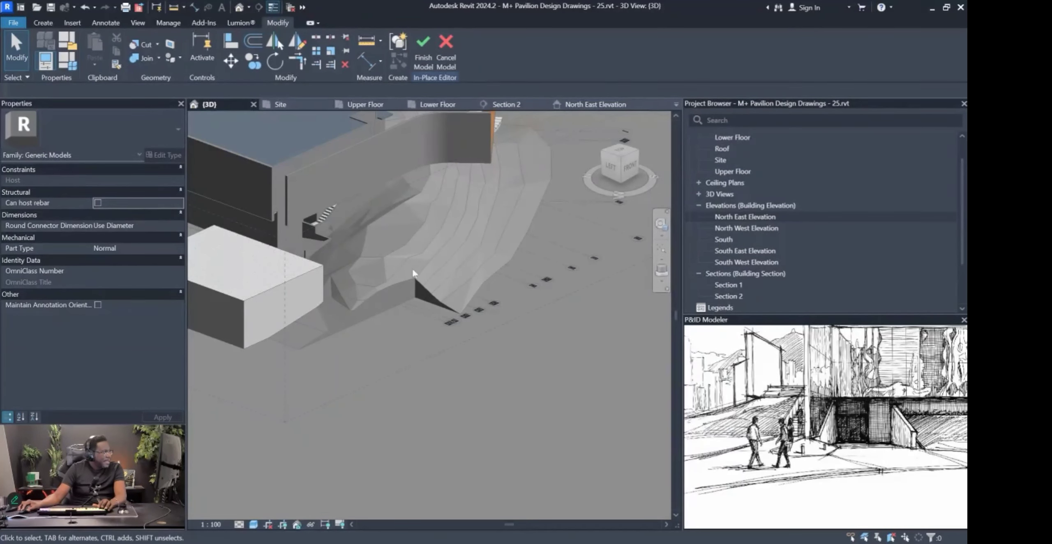
pyautogui.click(413, 291)
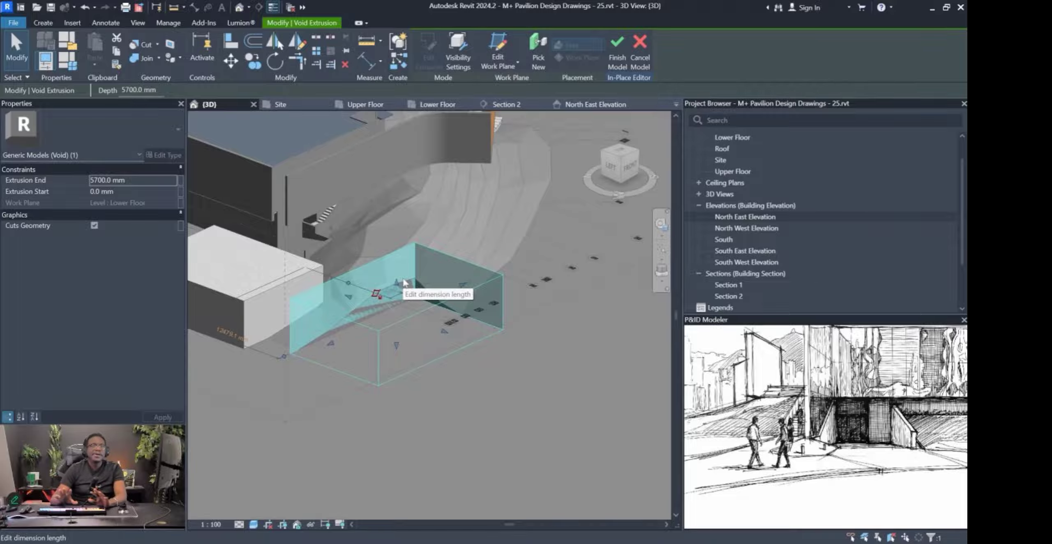
pyautogui.click(617, 47)
# Delete the test cut generic model and the test floor block beside the building.
pyautogui.click(418, 282)
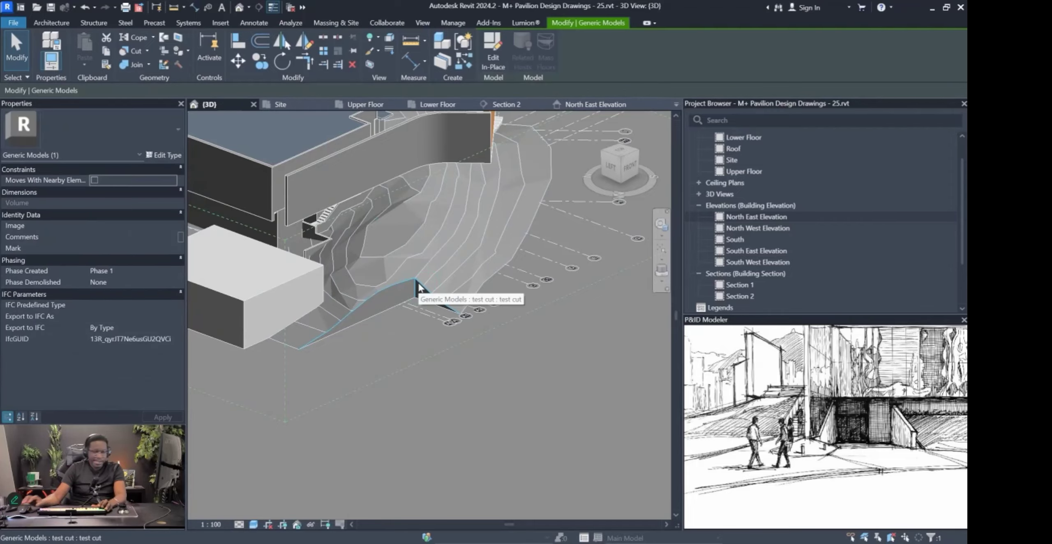
pyautogui.press('Delete')
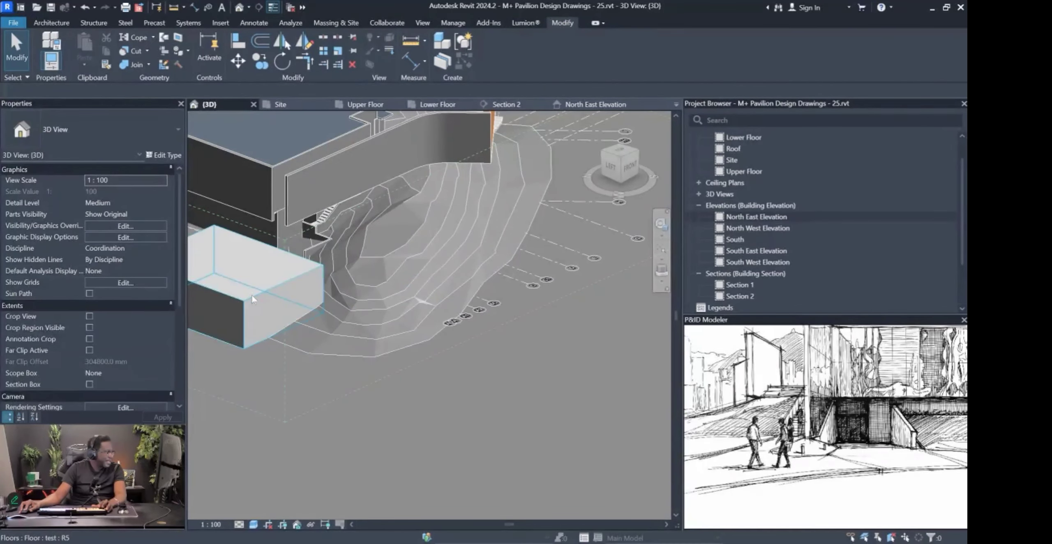
pyautogui.click(252, 299)
pyautogui.press('Delete')
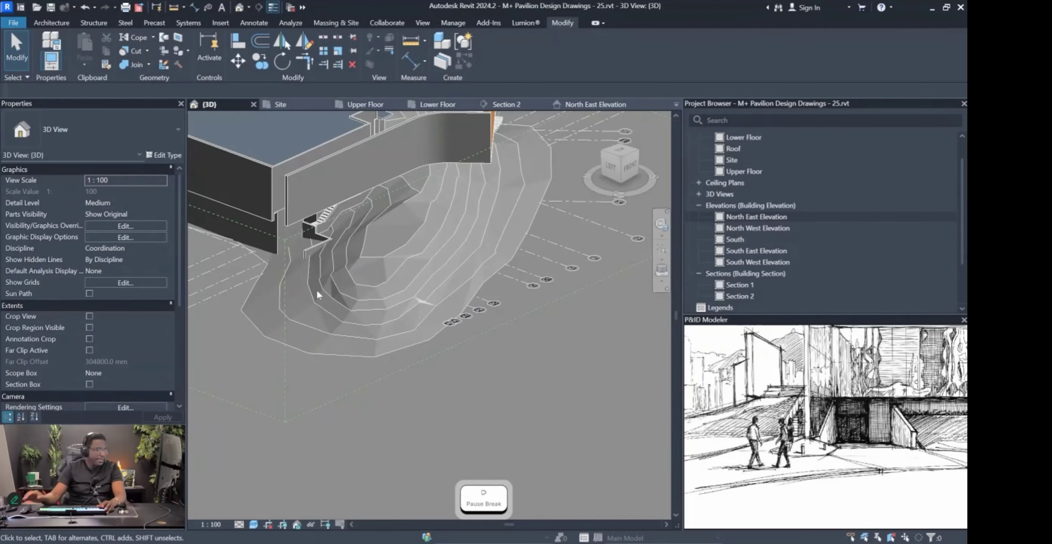
# Open the Lower Floor plan with the building footprint and curved stair in view.
pyautogui.click(352, 292)
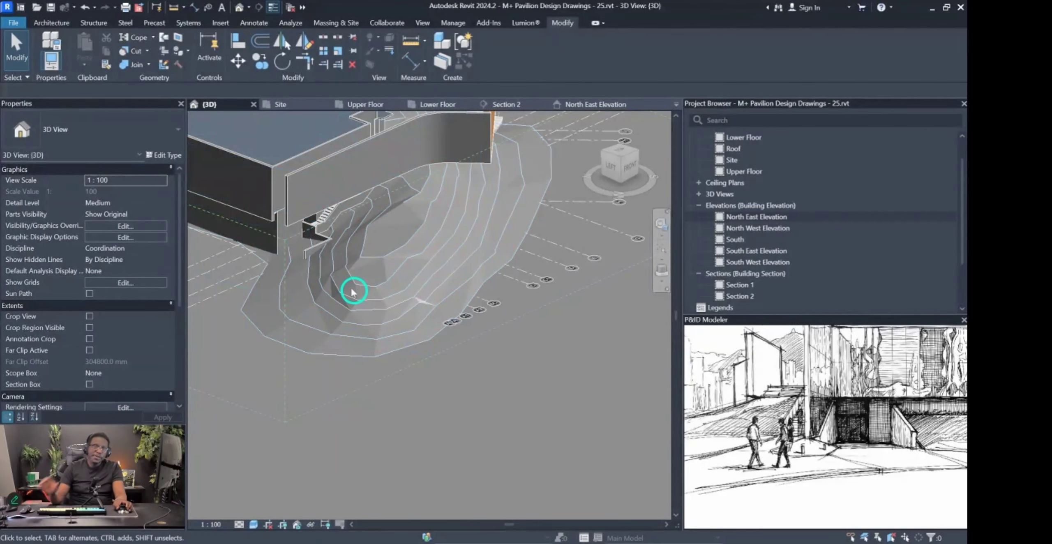
pyautogui.moveTo(352, 292)
pyautogui.keyDown('shift'); pyautogui.mouseDown(button='middle')
pyautogui.moveTo(874, 327)
pyautogui.moveTo(446, 216)
pyautogui.moveTo(458, 157)
pyautogui.moveTo(606, 246)
pyautogui.moveTo(255, 141)
pyautogui.mouseUp(button='middle'); pyautogui.keyUp('shift')
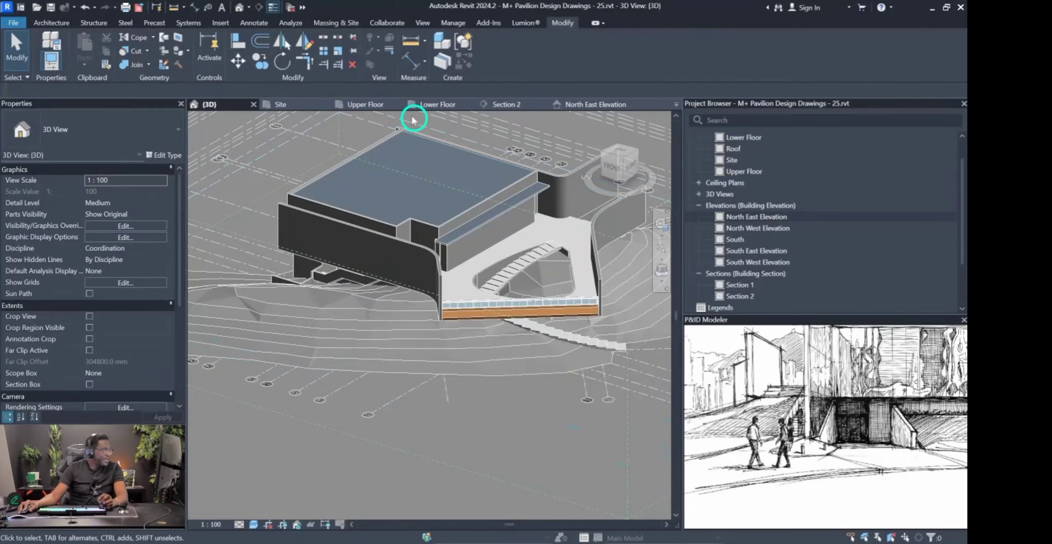
pyautogui.click(437, 105)
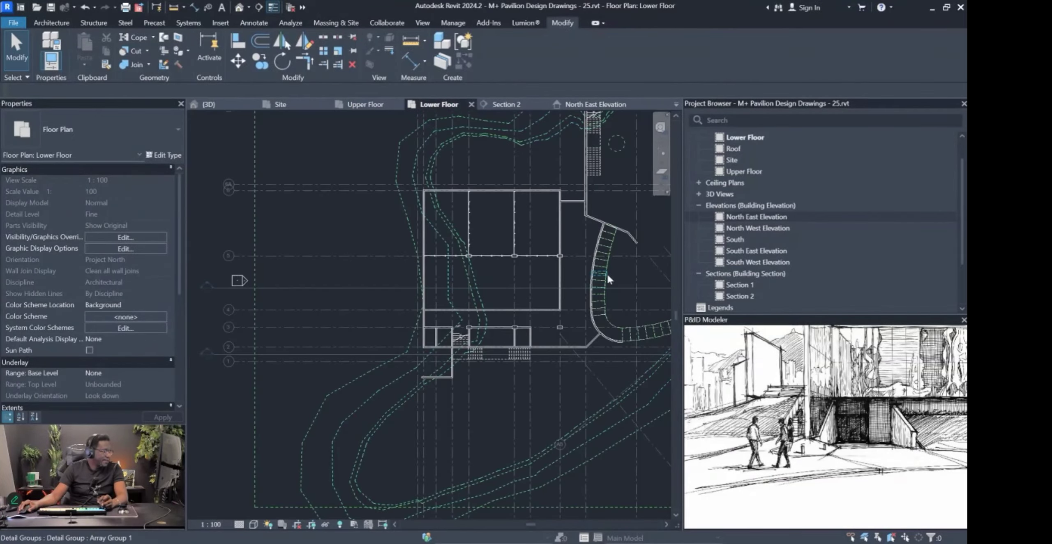
pyautogui.scroll(-1, 580, 267)
pyautogui.moveTo(581, 265); pyautogui.dragTo(506, 284, button='middle')
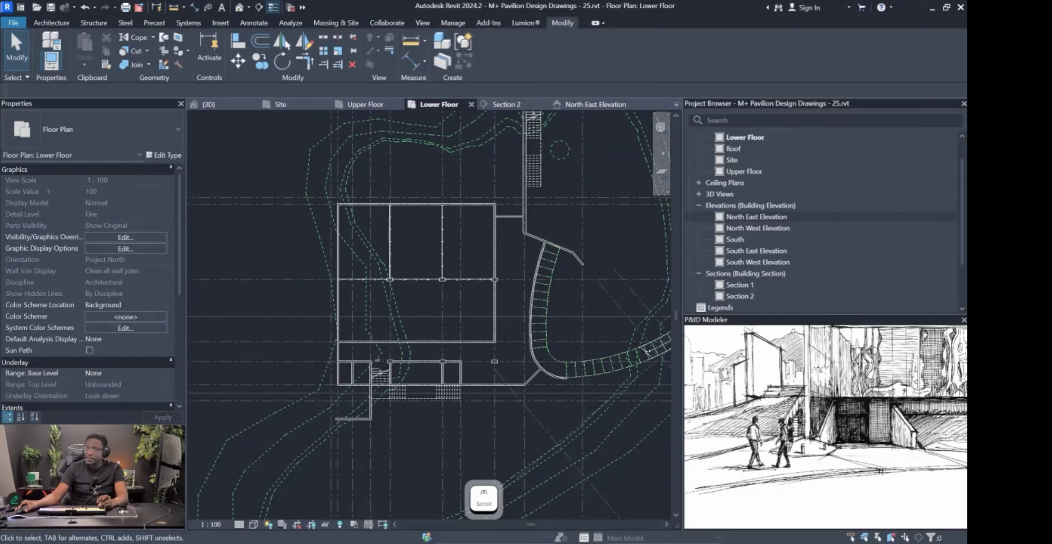
pyautogui.moveTo(335, 199)
pyautogui.mouseDown()
pyautogui.moveTo(346, 388)
pyautogui.moveTo(495, 389)
pyautogui.moveTo(543, 372)
pyautogui.moveTo(528, 335)
pyautogui.moveTo(546, 243)
pyautogui.moveTo(529, 235)
pyautogui.moveTo(520, 124)
pyautogui.moveTo(460, 127)
pyautogui.moveTo(494, 211)
pyautogui.moveTo(320, 197)
pyautogui.moveTo(349, 304)
pyautogui.moveTo(335, 337)
pyautogui.mouseUp()
pyautogui.moveTo(412, 224); pyautogui.dragTo(342, 384)
pyautogui.moveTo(471, 201); pyautogui.dragTo(404, 388)
pyautogui.moveTo(485, 257)
pyautogui.mouseDown()
pyautogui.moveTo(446, 411)
pyautogui.moveTo(467, 371)
pyautogui.mouseUp()
pyautogui.moveTo(523, 291); pyautogui.dragTo(476, 408)
pyautogui.moveTo(537, 242); pyautogui.dragTo(493, 327)
pyautogui.moveTo(509, 223); pyautogui.dragTo(490, 270)
pyautogui.moveTo(522, 189); pyautogui.dragTo(492, 231)
pyautogui.moveTo(520, 144); pyautogui.dragTo(488, 185)
pyautogui.moveTo(511, 117); pyautogui.dragTo(478, 161)
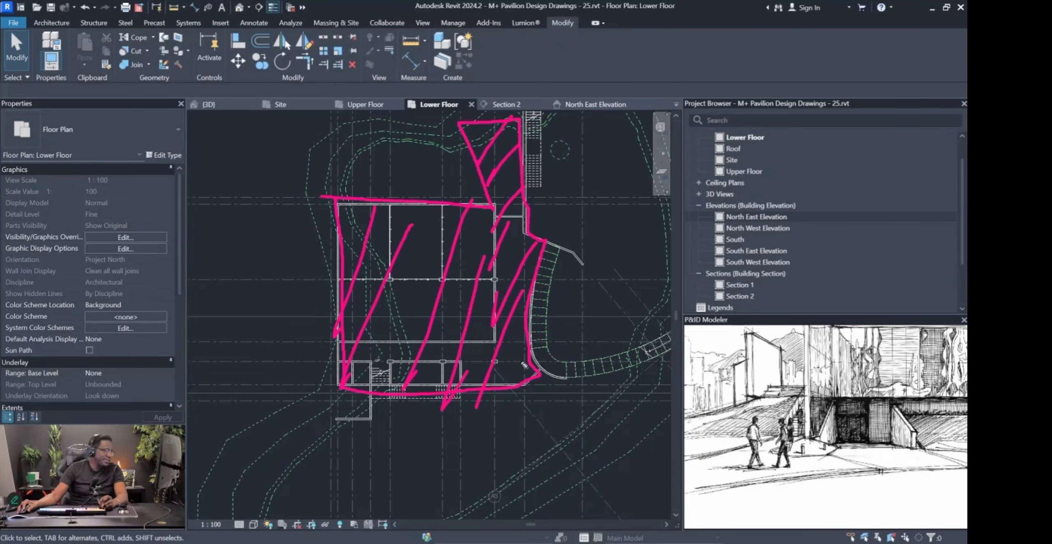
pyautogui.click(368, 386)
pyautogui.moveTo(368, 386)
pyautogui.mouseDown()
pyautogui.moveTo(336, 418)
pyautogui.moveTo(336, 377)
pyautogui.moveTo(360, 374)
pyautogui.moveTo(364, 402)
pyautogui.mouseUp()
pyautogui.moveTo(229, 375); pyautogui.dragTo(327, 375)
pyautogui.moveTo(306, 366); pyautogui.dragTo(311, 384)
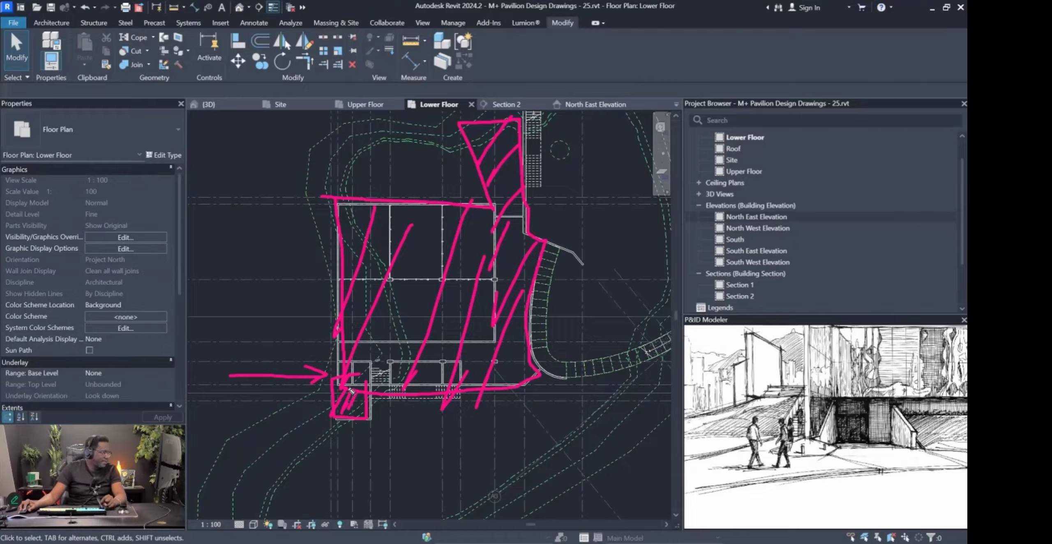
pyautogui.moveTo(338, 205)
pyautogui.mouseDown()
pyautogui.moveTo(312, 202)
pyautogui.moveTo(306, 234)
pyautogui.moveTo(317, 377)
pyautogui.mouseUp()
pyautogui.moveTo(324, 211); pyautogui.dragTo(305, 224)
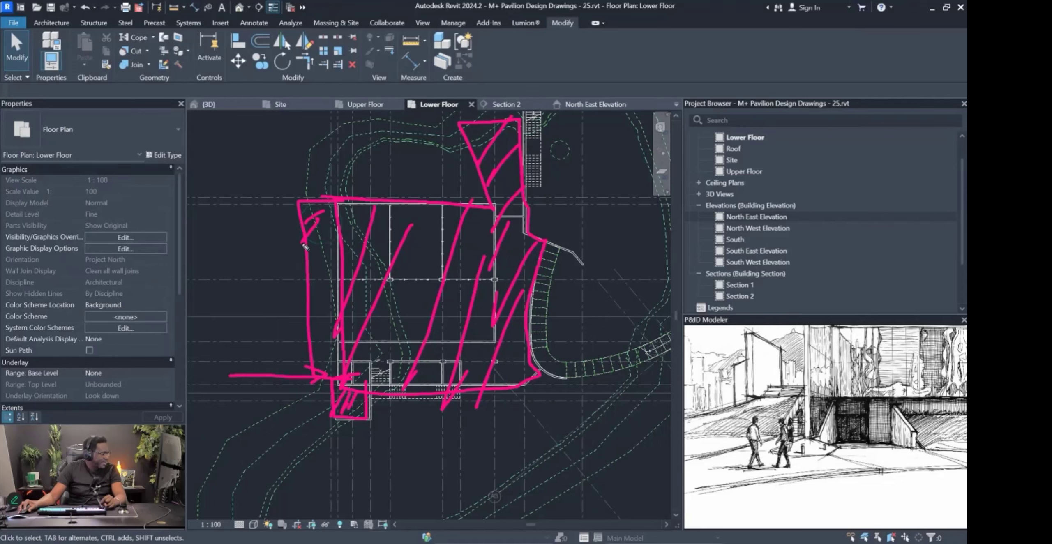
pyautogui.moveTo(340, 252); pyautogui.dragTo(323, 280)
pyautogui.moveTo(340, 282)
pyautogui.mouseDown()
pyautogui.moveTo(316, 309)
pyautogui.moveTo(316, 336)
pyautogui.mouseUp()
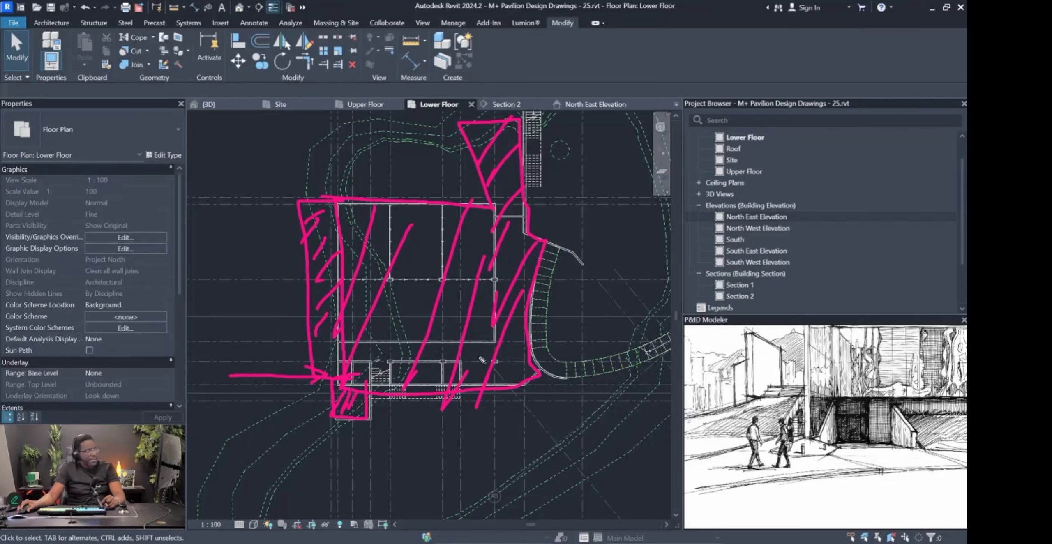
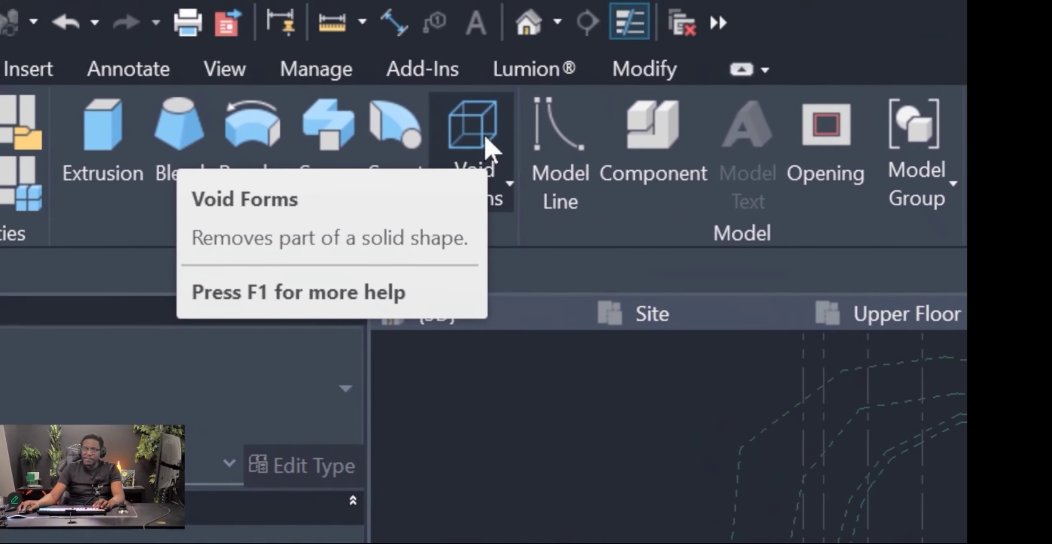
# Start a void extrusion and pick the rooms' outer wall edges and the curved stair's inner edge as boundary lines.
pyautogui.click(488, 147)
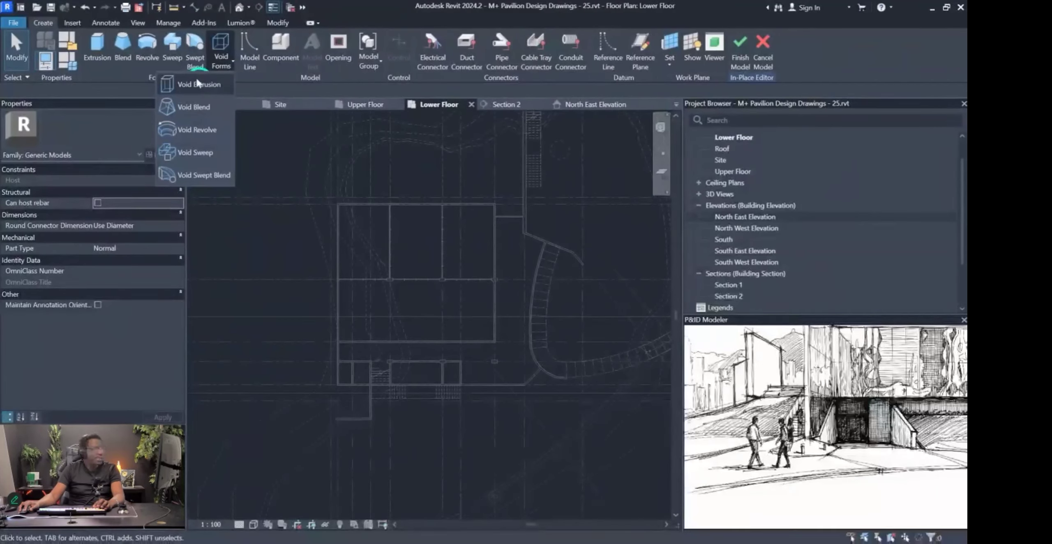
pyautogui.click(405, 253)
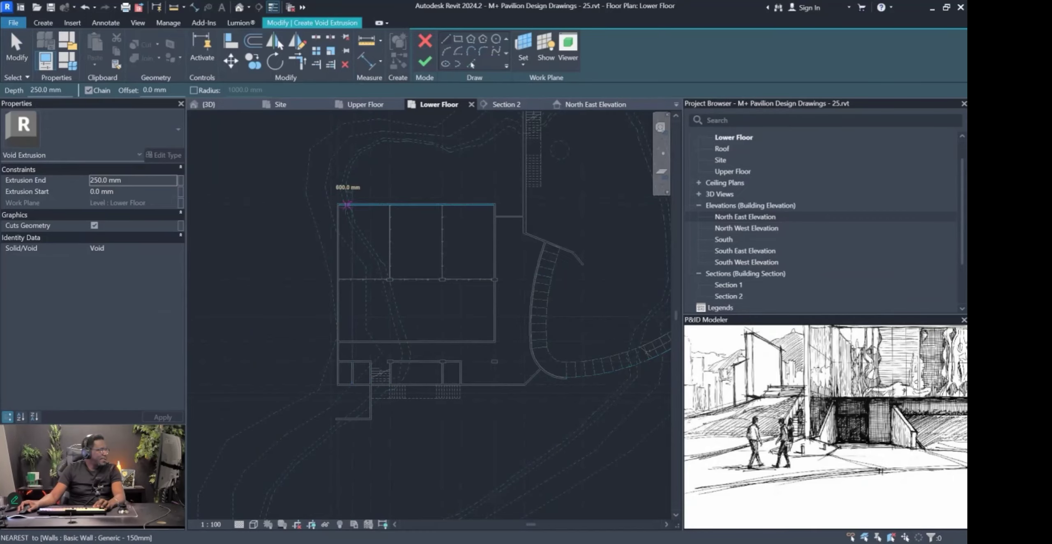
pyautogui.scroll(1, 363, 199)
pyautogui.click(473, 64)
pyautogui.scroll(3, 357, 193)
pyautogui.scroll(-4, 358, 193)
pyautogui.scroll(3, 346, 335)
pyautogui.scroll(-2, 345, 333)
pyautogui.moveTo(518, 165); pyautogui.dragTo(421, 267, button='middle')
pyautogui.scroll(4, 489, 356)
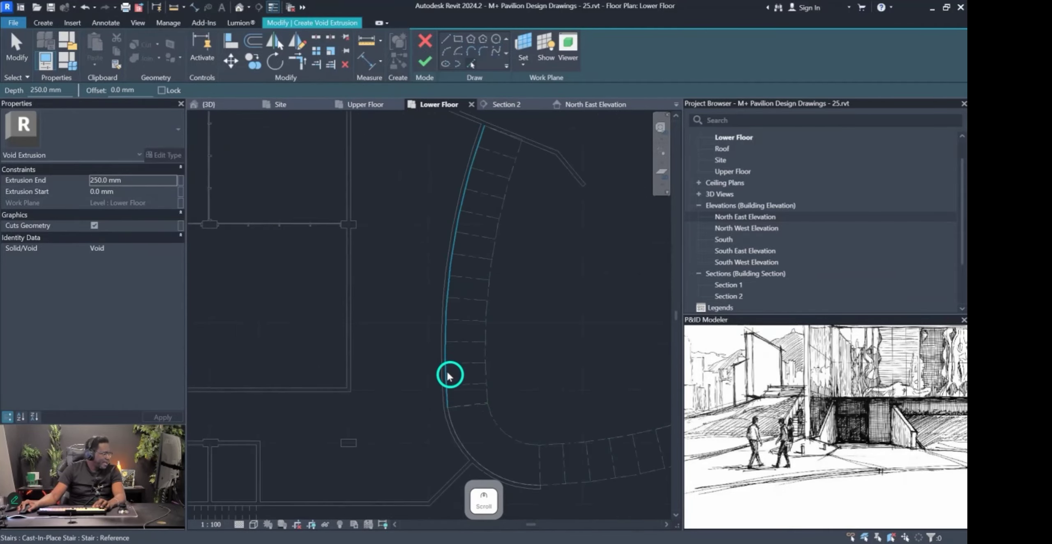
pyautogui.scroll(-3, 492, 416)
pyautogui.scroll(2, 456, 439)
pyautogui.scroll(2, 470, 297)
pyautogui.scroll(2, 469, 304)
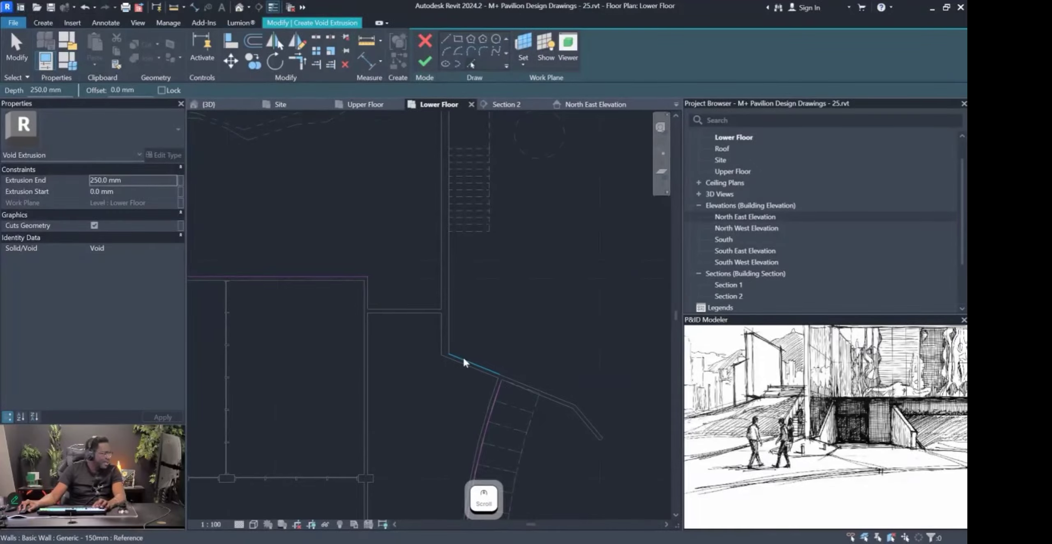
# Pick the edges of the short angled wall, the short connecting wall and the long straight wall as void boundary lines.
pyautogui.scroll(-3, 468, 350)
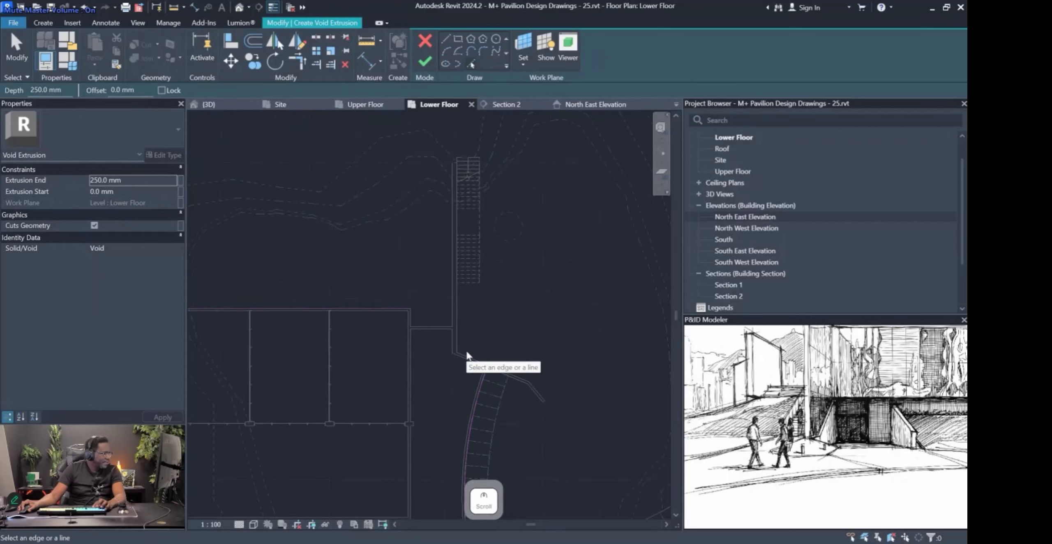
pyautogui.scroll(2, 466, 348)
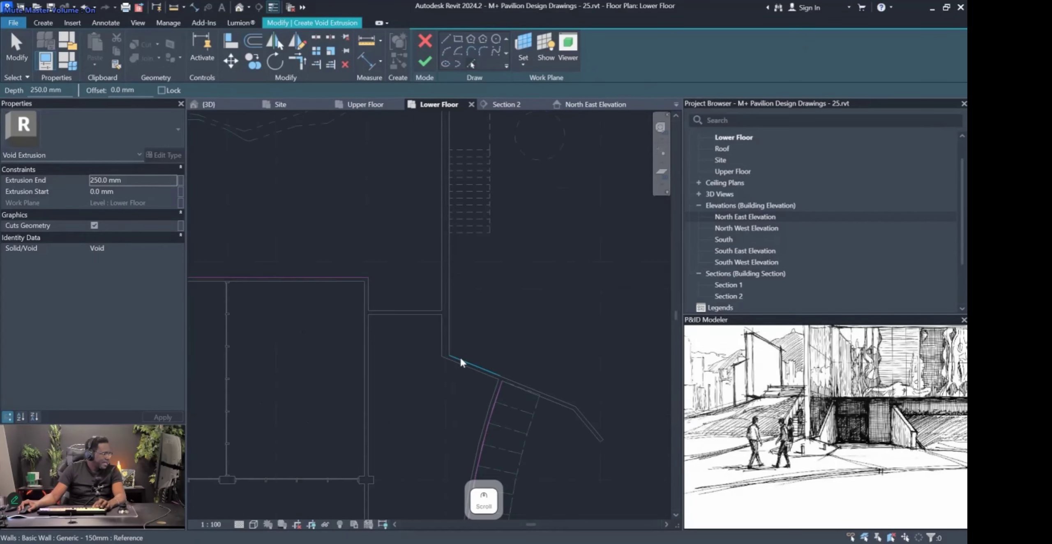
pyautogui.scroll(1, 457, 360)
pyautogui.click(475, 367)
pyautogui.click(429, 293)
pyautogui.click(436, 268)
pyautogui.scroll(-3, 459, 341)
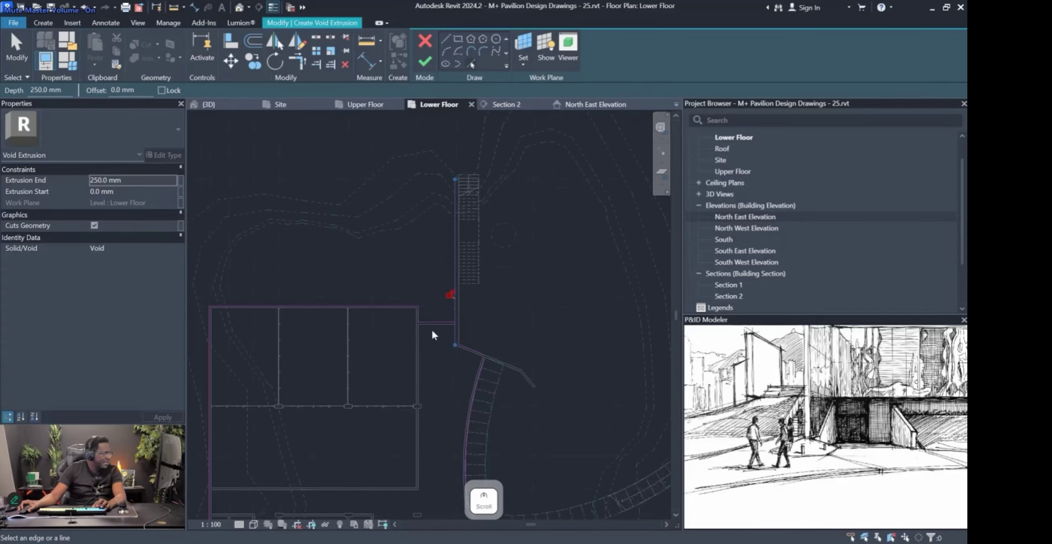
# Extend the sketch line along the long straight wall past the straight stair's far end, to about 18200 mm long.
pyautogui.click(447, 36)
pyautogui.scroll(3, 455, 205)
pyautogui.scroll(-4, 455, 203)
pyautogui.press('Escape')
pyautogui.click(455, 194)
pyautogui.moveTo(455, 180); pyautogui.dragTo(458, 128)
pyautogui.scroll(-1, 470, 212)
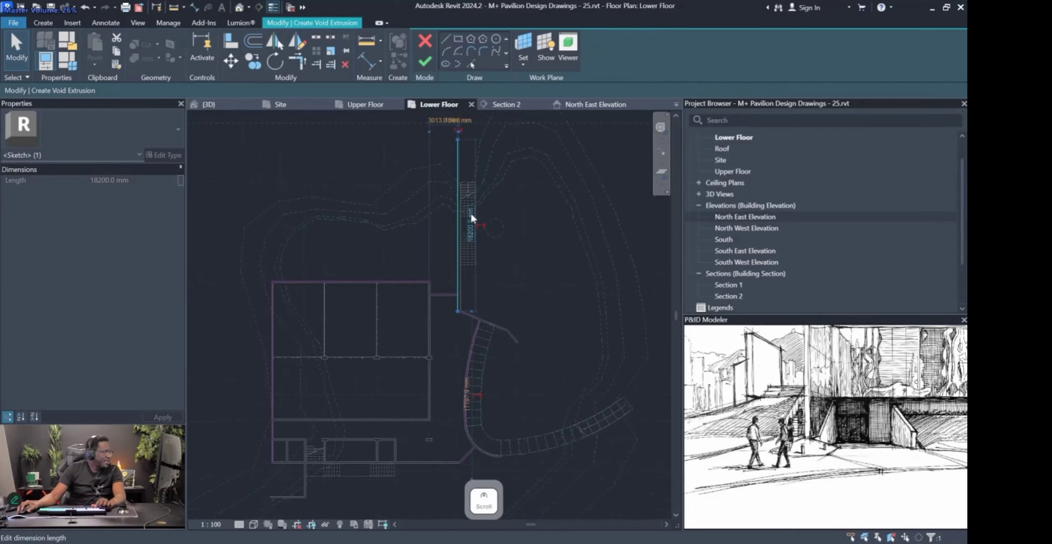
# Draw boundary lines from the rooms' corner obliquely outward and across to the extended end of the long wall line.
pyautogui.scroll(2, 432, 196)
pyautogui.click(443, 39)
pyautogui.scroll(2, 436, 338)
pyautogui.click(436, 337)
pyautogui.scroll(-2, 437, 335)
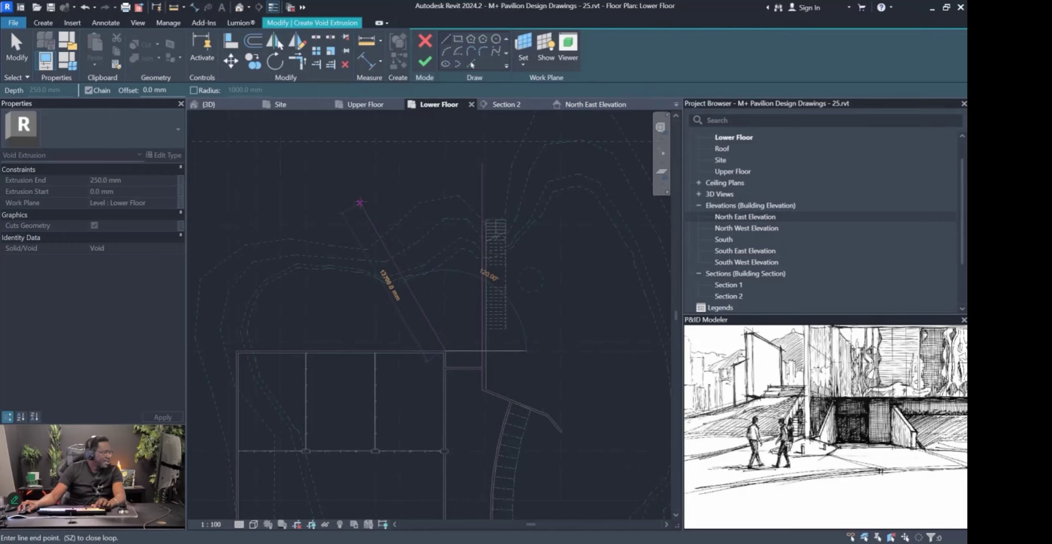
pyautogui.click(386, 169)
pyautogui.click(482, 163)
pyautogui.click(482, 368)
pyautogui.press('Escape')
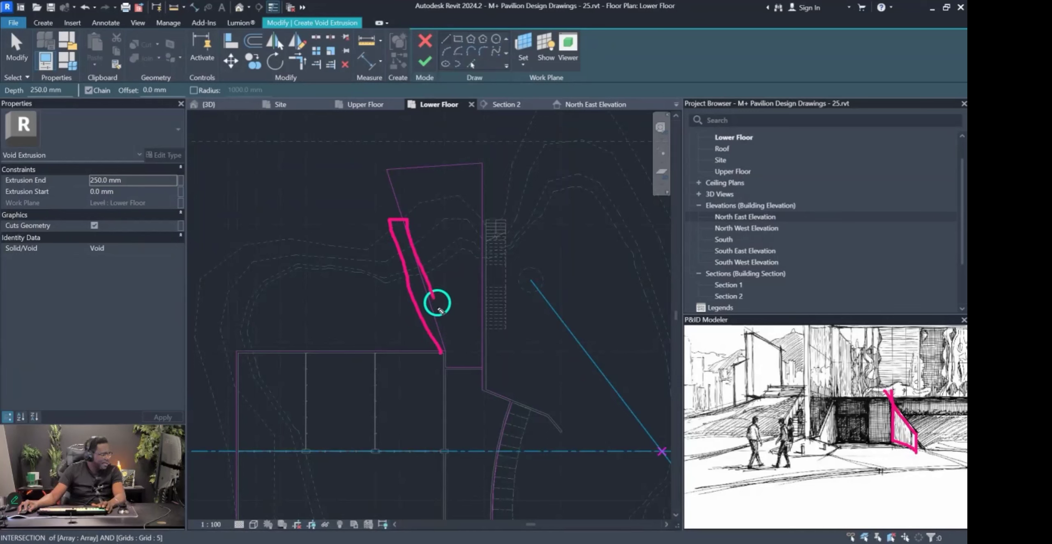
pyautogui.moveTo(431, 311)
pyautogui.mouseDown()
pyautogui.moveTo(693, 297)
pyautogui.moveTo(854, 397)
pyautogui.mouseUp()
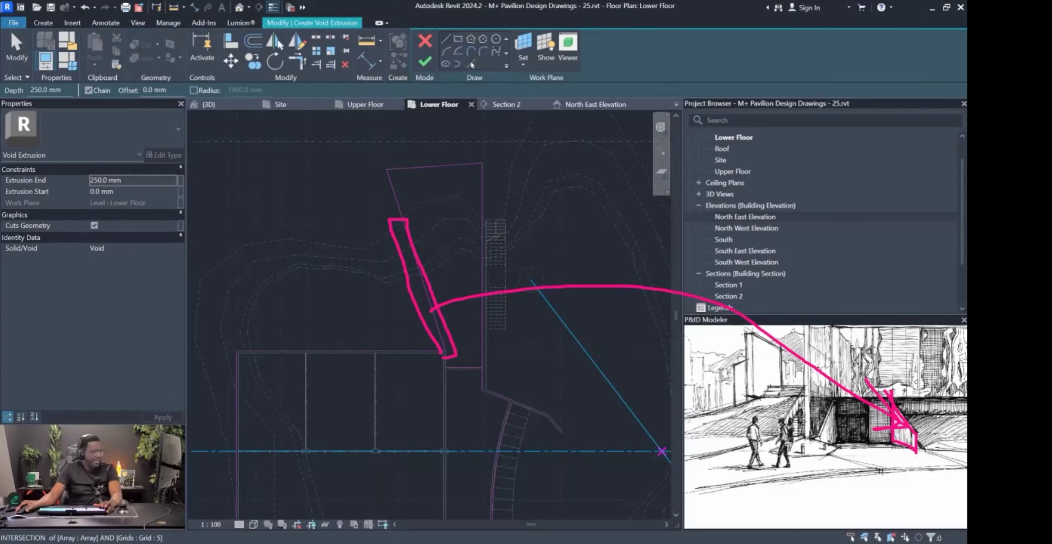
pyautogui.press('Escape')
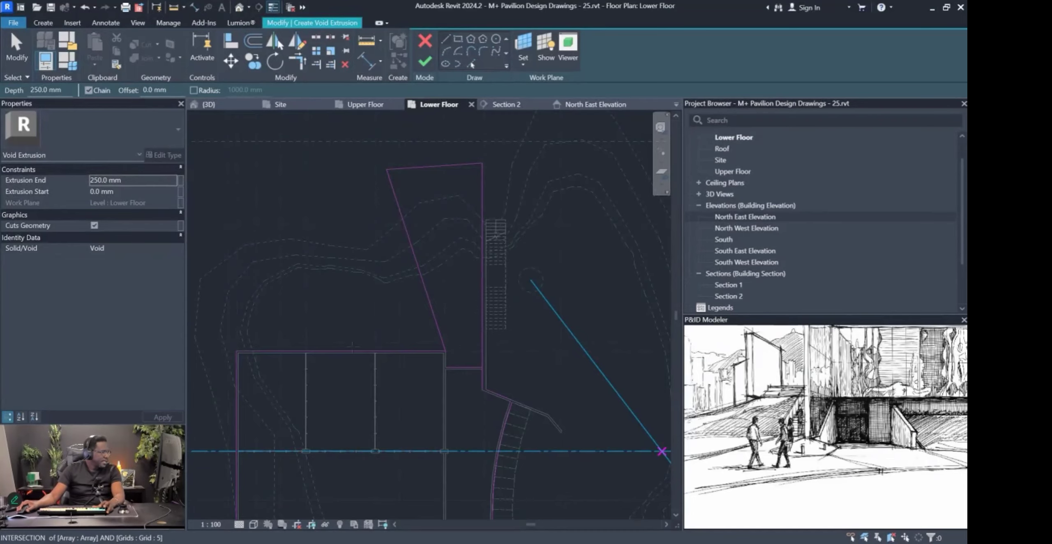
# Trim the void sketch lines to a corner where the curved stair edge meets the short angled wall.
pyautogui.scroll(5, 507, 430)
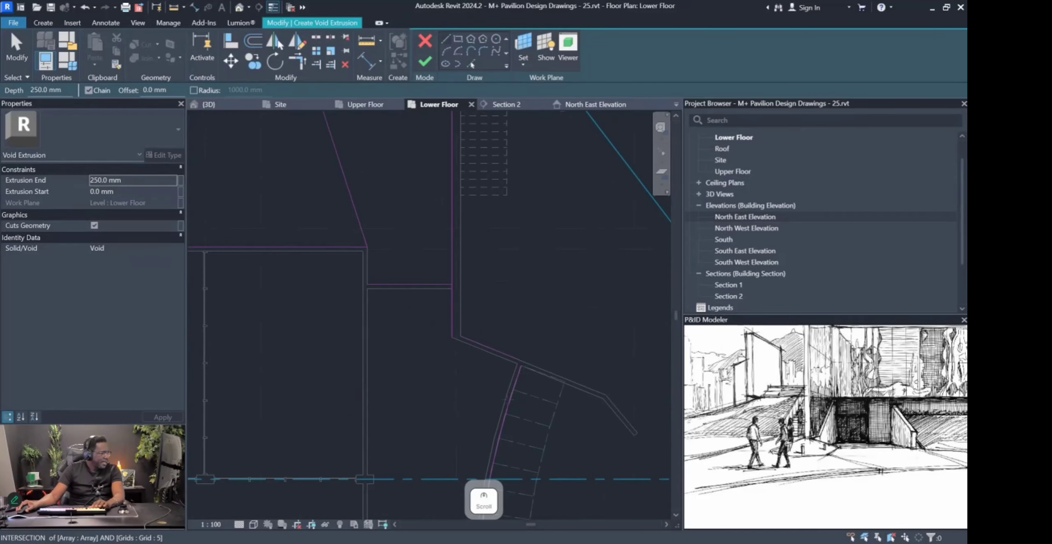
pyautogui.press('t')
pyautogui.press('r')
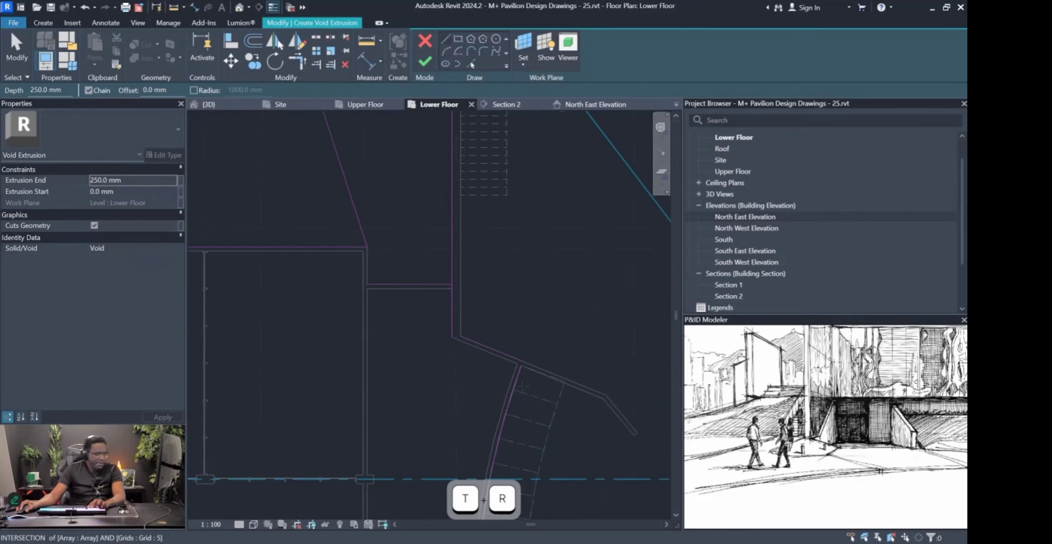
pyautogui.press('t')
pyautogui.press('r')
pyautogui.scroll(1, 522, 395)
pyautogui.press('Escape')
pyautogui.press('t')
pyautogui.press('r')
pyautogui.press('e')
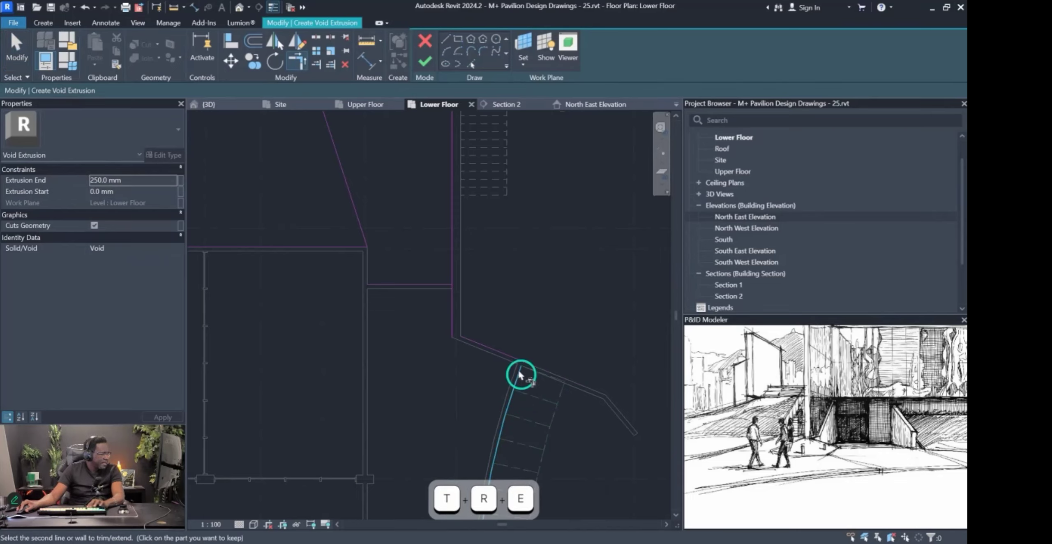
pyautogui.scroll(2, 458, 331)
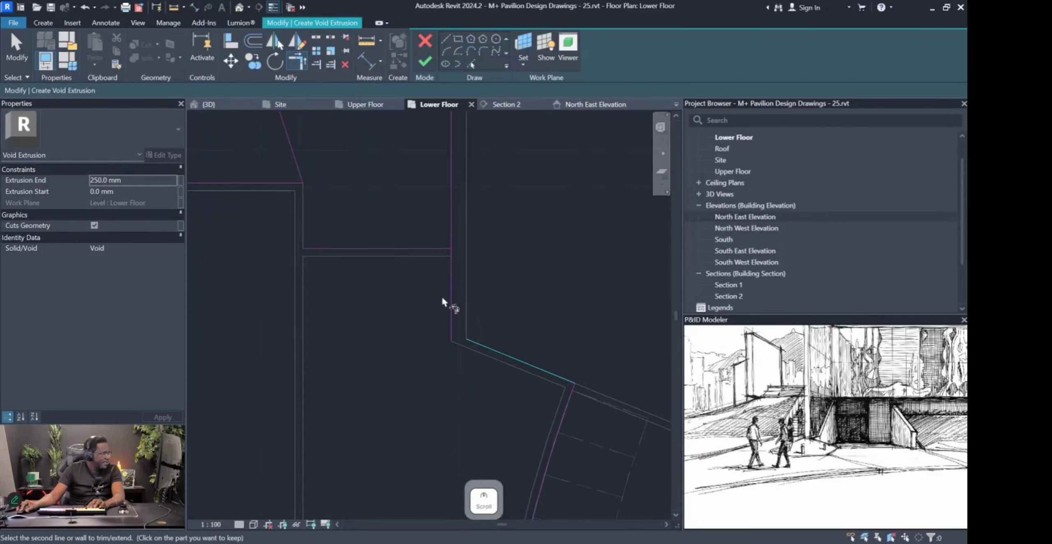
pyautogui.scroll(-2, 473, 336)
pyautogui.press('Escape')
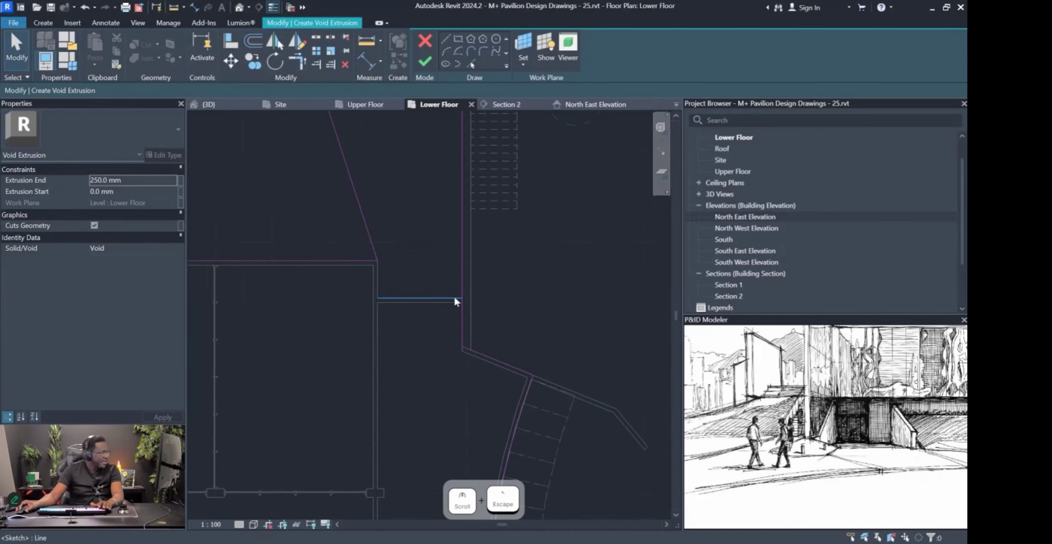
# Delete the sketch line along the short connecting wall from the void boundary.
pyautogui.click(454, 299)
pyautogui.press('Escape')
pyautogui.scroll(-3, 494, 332)
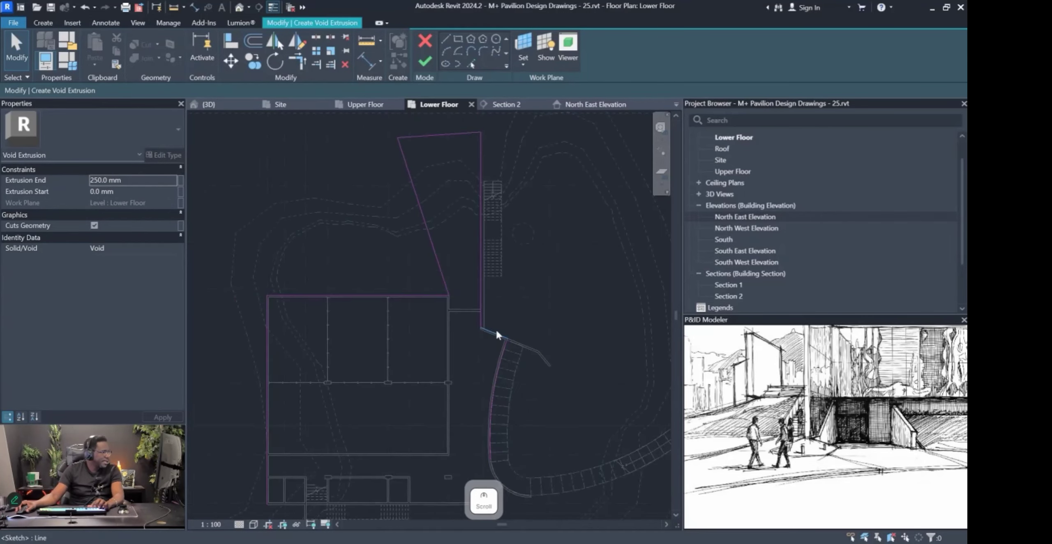
# Move the boundary line on the rooms' outer side wall about 4900 mm outward from the wall.
pyautogui.scroll(3, 338, 310)
pyautogui.click(430, 296)
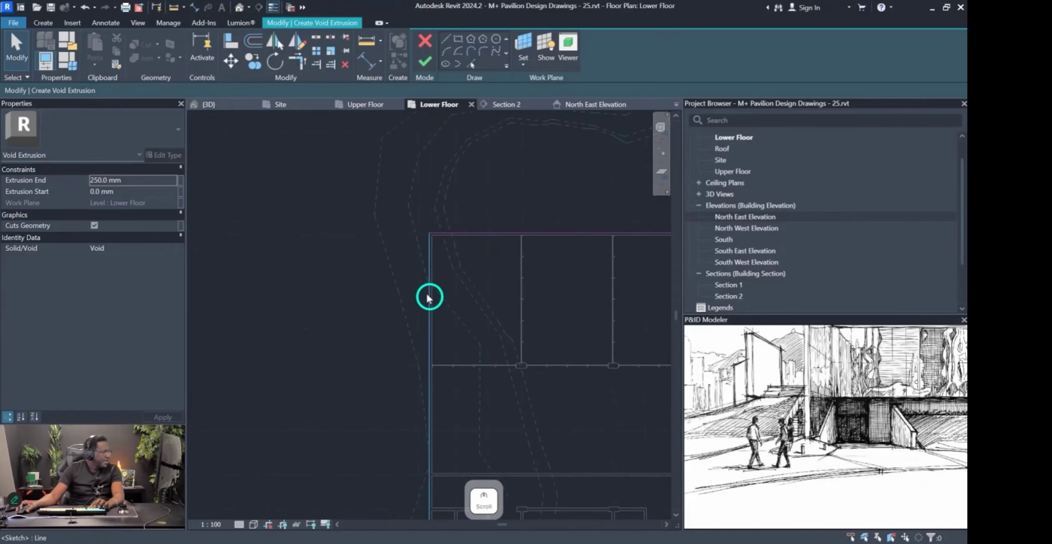
pyautogui.moveTo(430, 297); pyautogui.dragTo(350, 300)
pyautogui.scroll(2, 391, 237)
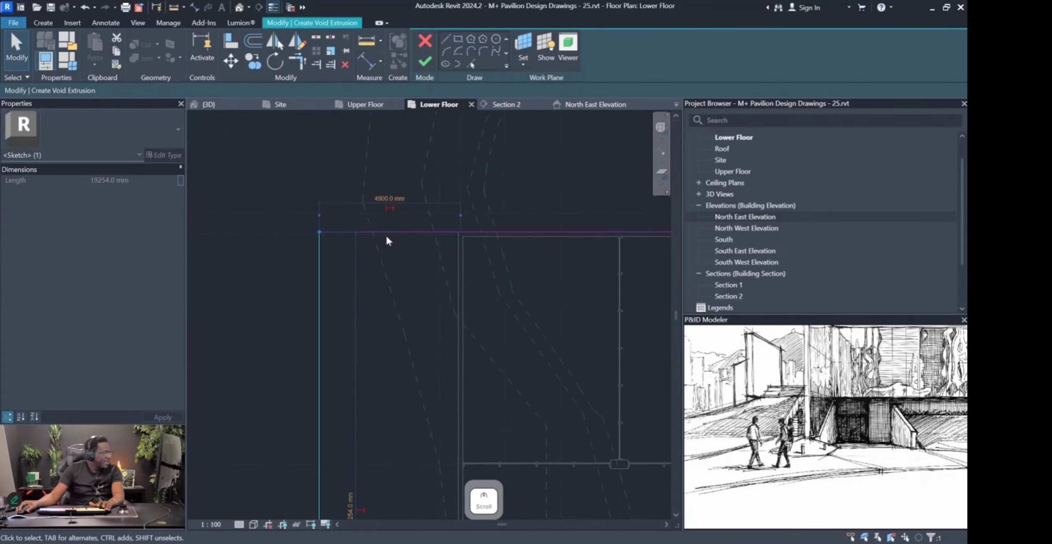
pyautogui.scroll(-2, 369, 169)
pyautogui.moveTo(371, 172); pyautogui.dragTo(367, 213, button='middle')
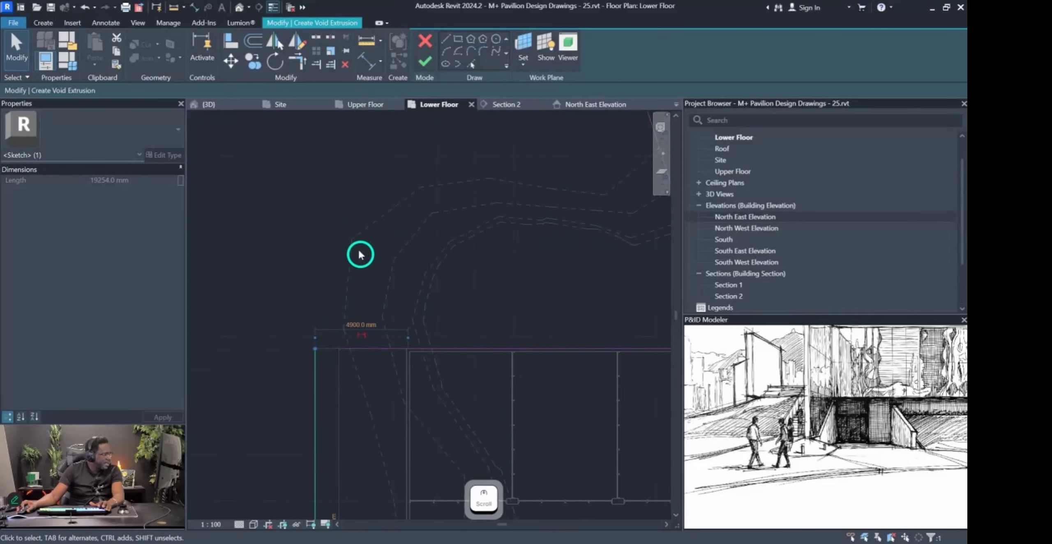
pyautogui.scroll(-3, 425, 392)
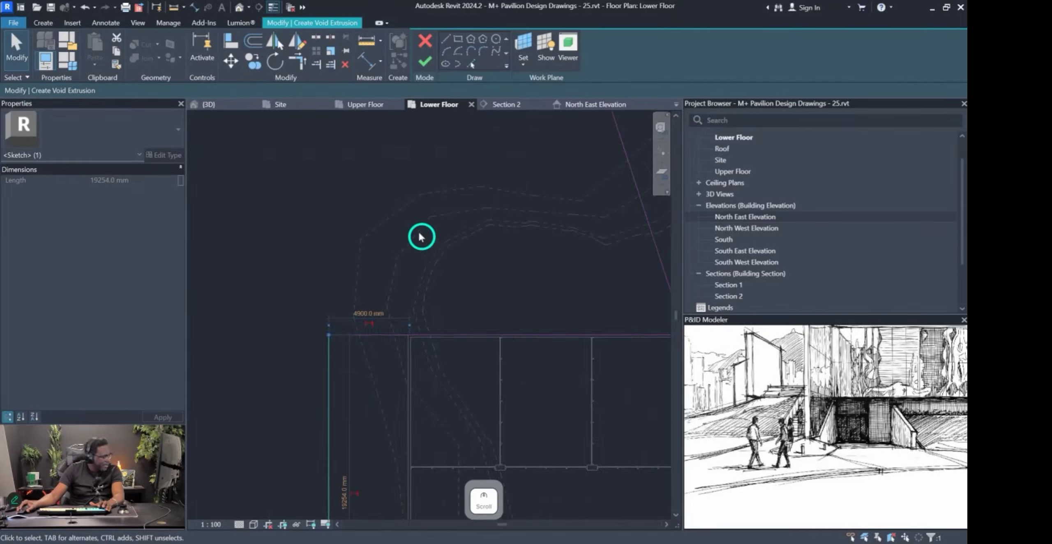
pyautogui.scroll(1, 415, 390)
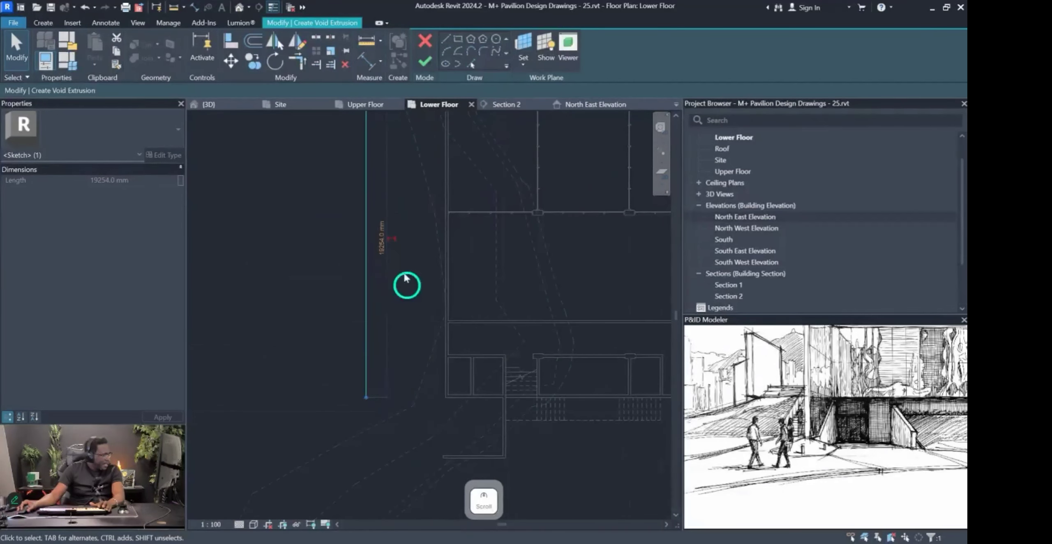
# Draw a straight boundary line along the outer face of the short wing wall, continuing past its free end.
pyautogui.click(446, 39)
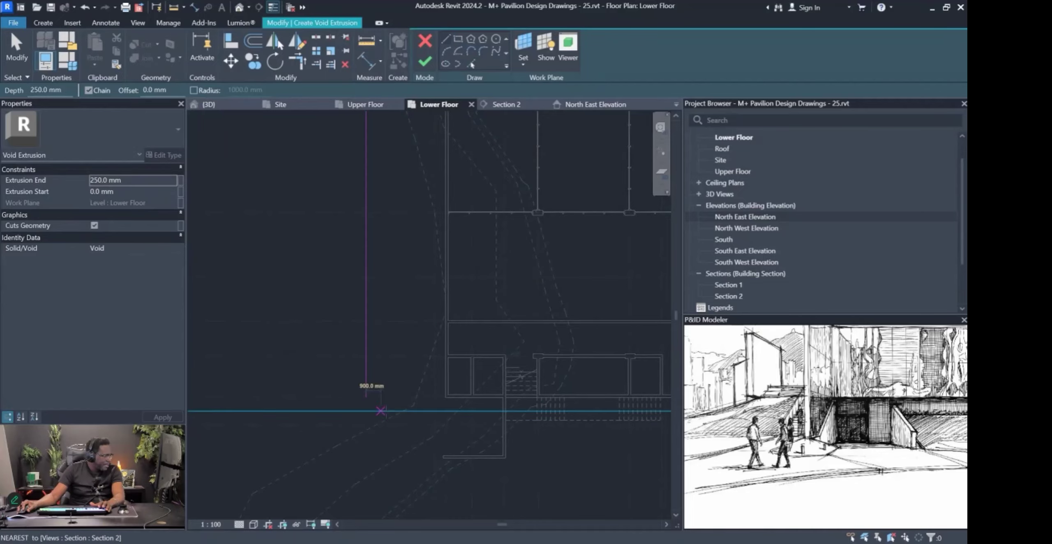
pyautogui.click(504, 455)
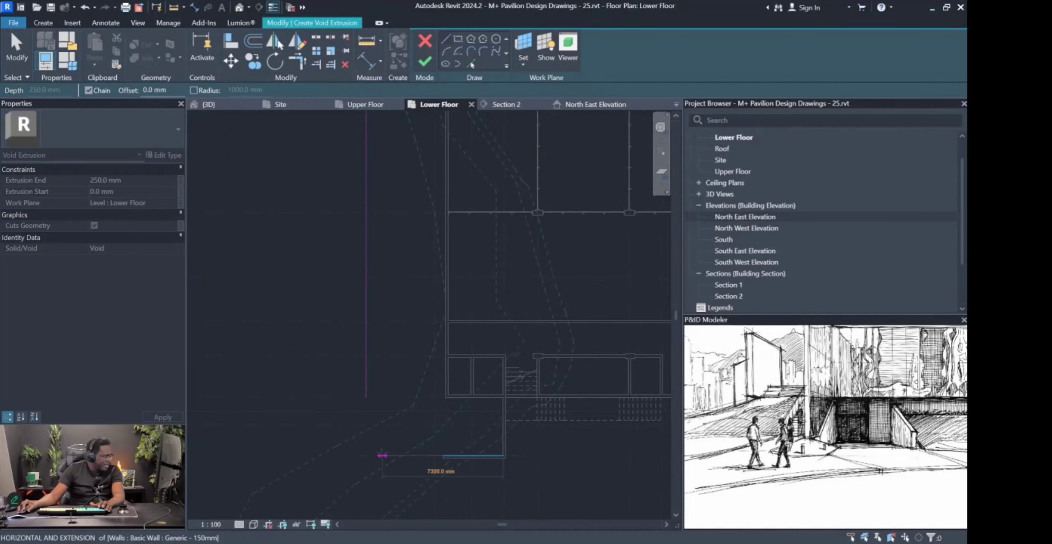
pyautogui.scroll(2, 384, 455)
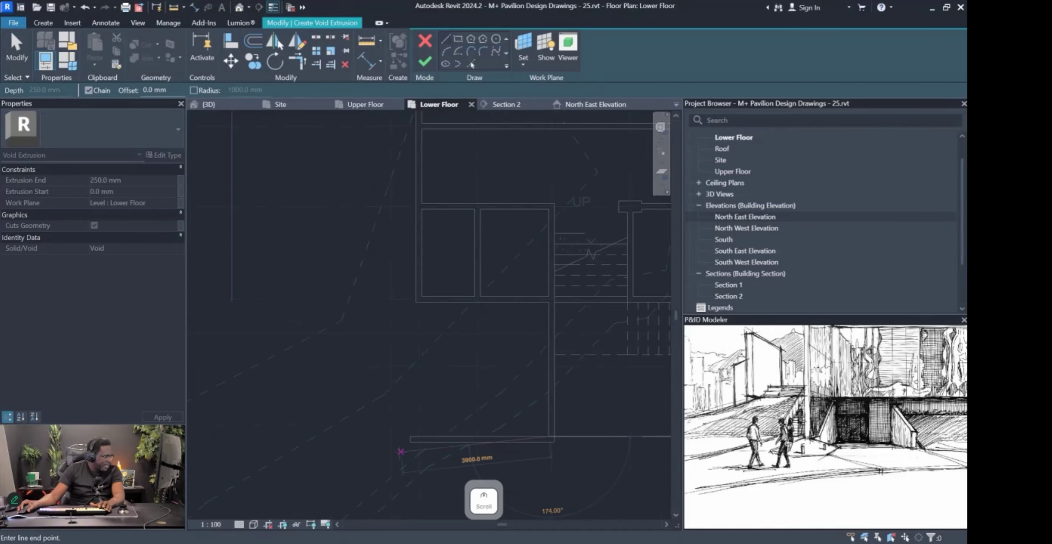
pyautogui.press('Escape')
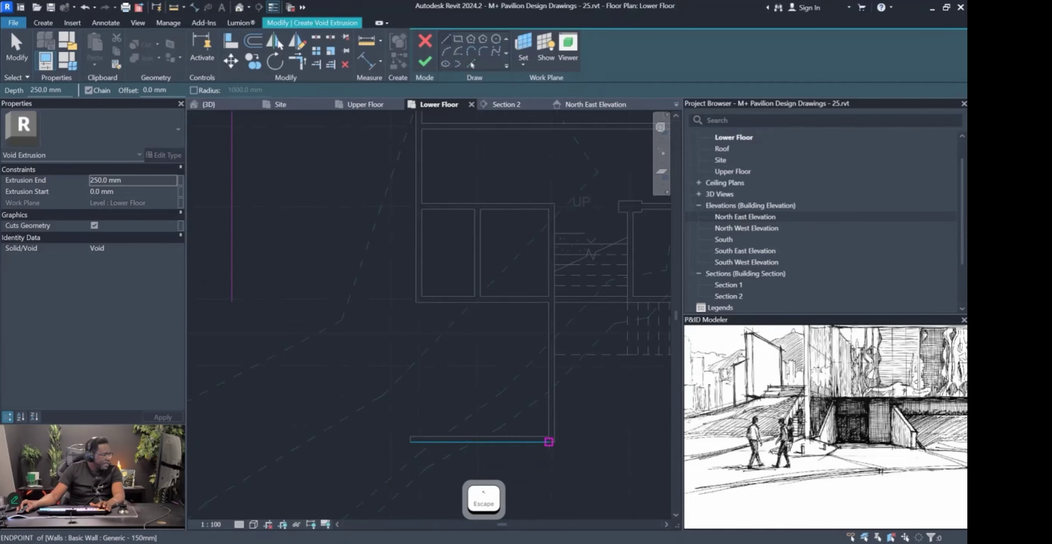
pyautogui.click(555, 442)
pyautogui.click(288, 441)
pyautogui.press('Escape')
# Trim the offset side boundary line and the wing wall line to a corner.
pyautogui.press('t')
pyautogui.press('r')
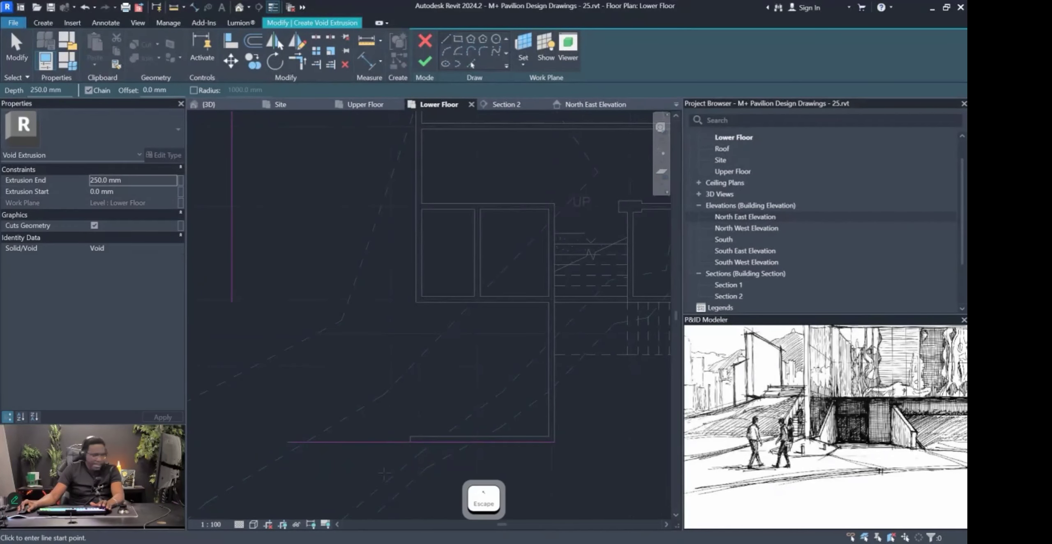
pyautogui.click(232, 296)
pyautogui.click(290, 441)
# Move the side boundary line of the void farther outward from the rooms' outer wall.
pyautogui.scroll(-4, 318, 437)
pyautogui.moveTo(260, 439); pyautogui.dragTo(411, 454, button='middle')
pyautogui.scroll(-3, 412, 453)
pyautogui.press('Escape')
pyautogui.moveTo(416, 397); pyautogui.dragTo(366, 400)
pyautogui.press('Escape')
# Examine how the terrain meets the lower walls and stair in the reference sketch.
pyautogui.scroll(5, 369, 399)
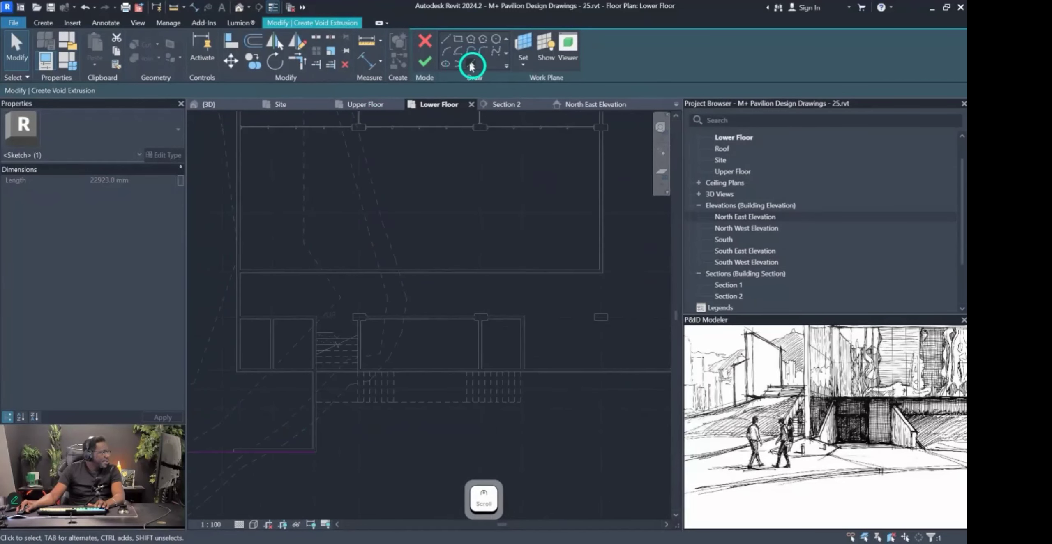
pyautogui.click(472, 65)
pyautogui.scroll(-3, 537, 376)
pyautogui.scroll(2, 328, 415)
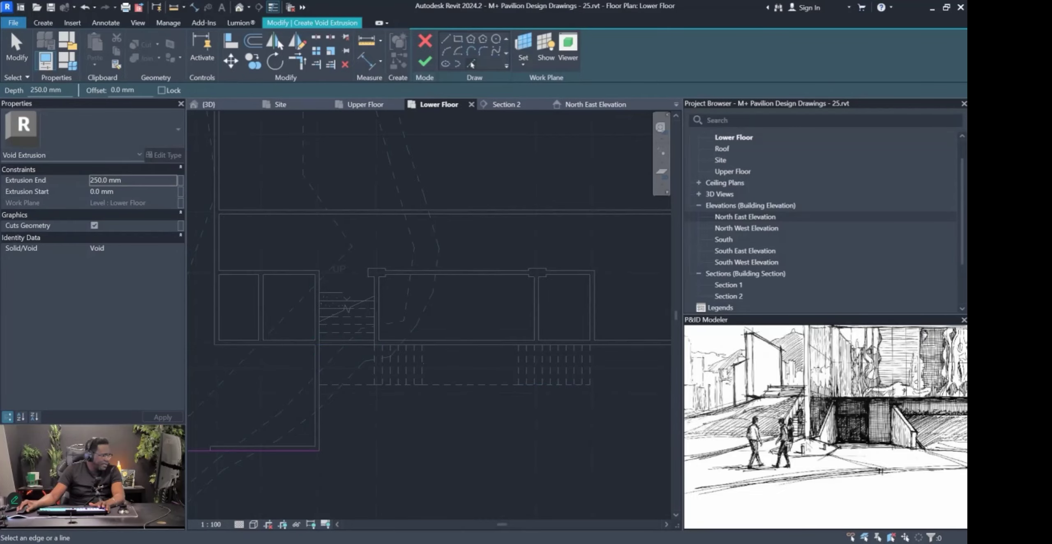
pyautogui.scroll(-5, 804, 432)
pyautogui.moveTo(946, 434); pyautogui.dragTo(802, 433, button='middle')
pyautogui.scroll(6, 896, 399)
pyautogui.scroll(-3, 914, 409)
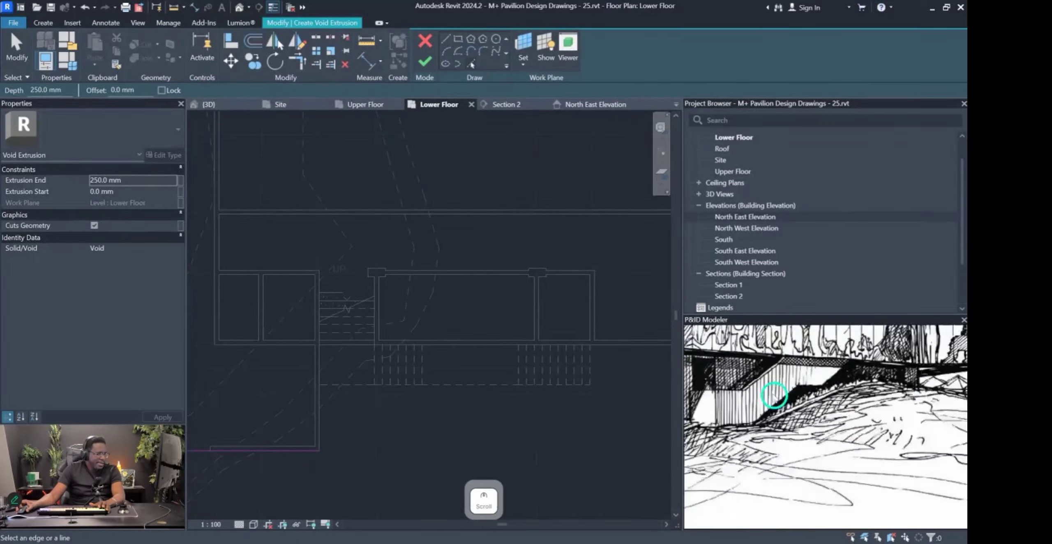
pyautogui.scroll(3, 851, 394)
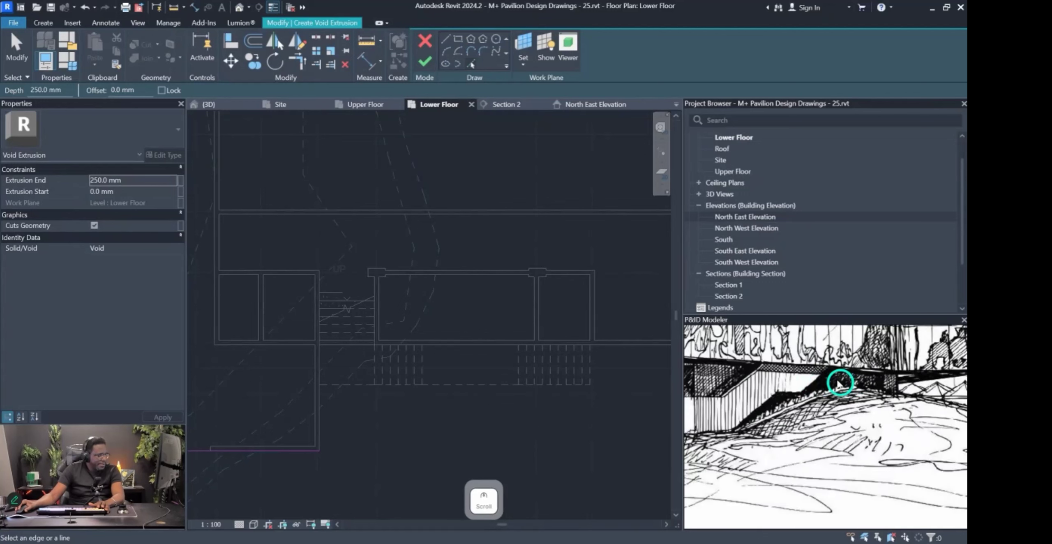
pyautogui.moveTo(737, 425)
pyautogui.mouseDown(button='middle')
pyautogui.moveTo(806, 401)
pyautogui.moveTo(829, 413)
pyautogui.moveTo(846, 402)
pyautogui.mouseUp(button='middle')
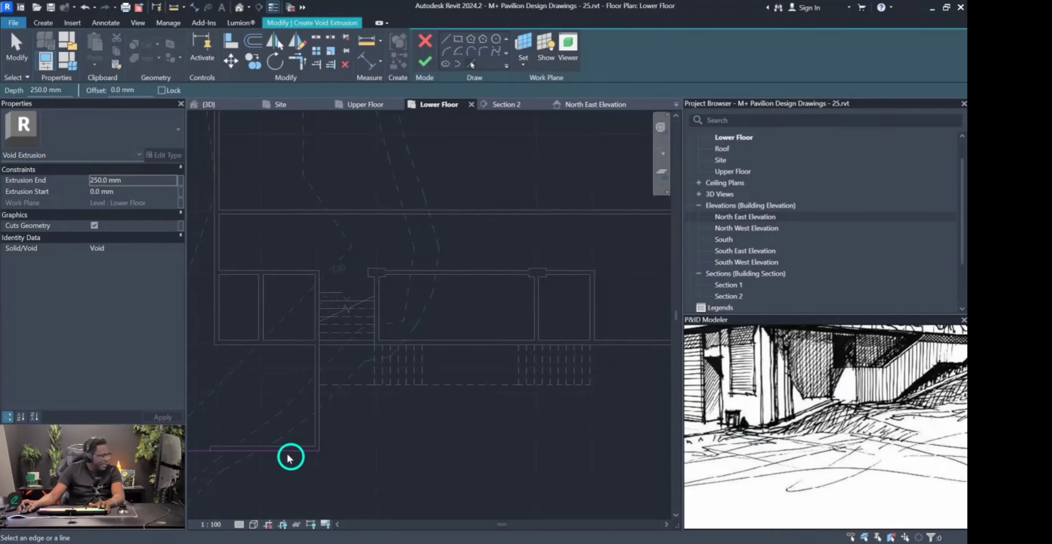
pyautogui.scroll(-3, 346, 406)
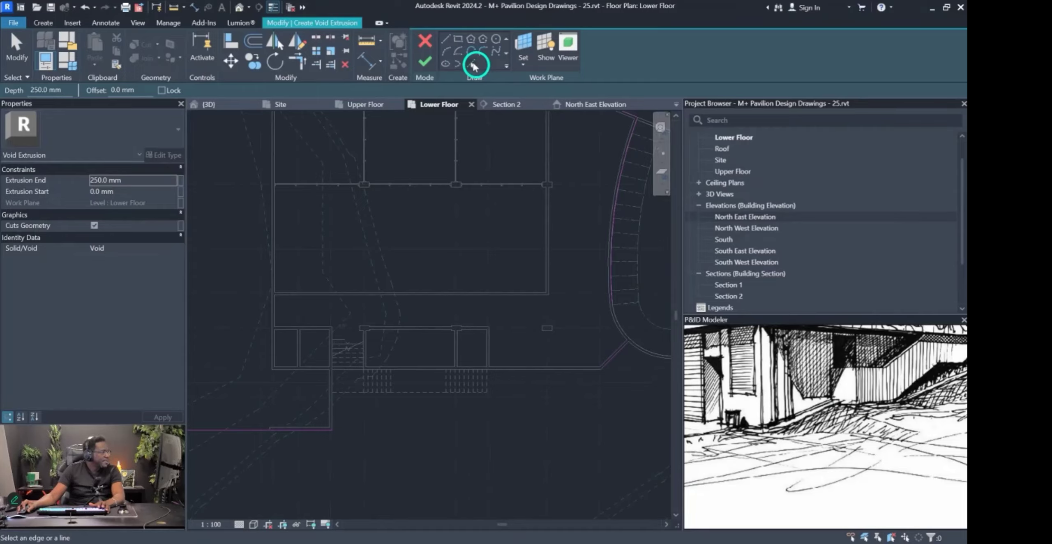
# Add a boundary line along the outer face of the long front wall.
pyautogui.scroll(2, 515, 370)
pyautogui.press('Escape')
pyautogui.press('Escape')
pyautogui.press('t')
pyautogui.press('r')
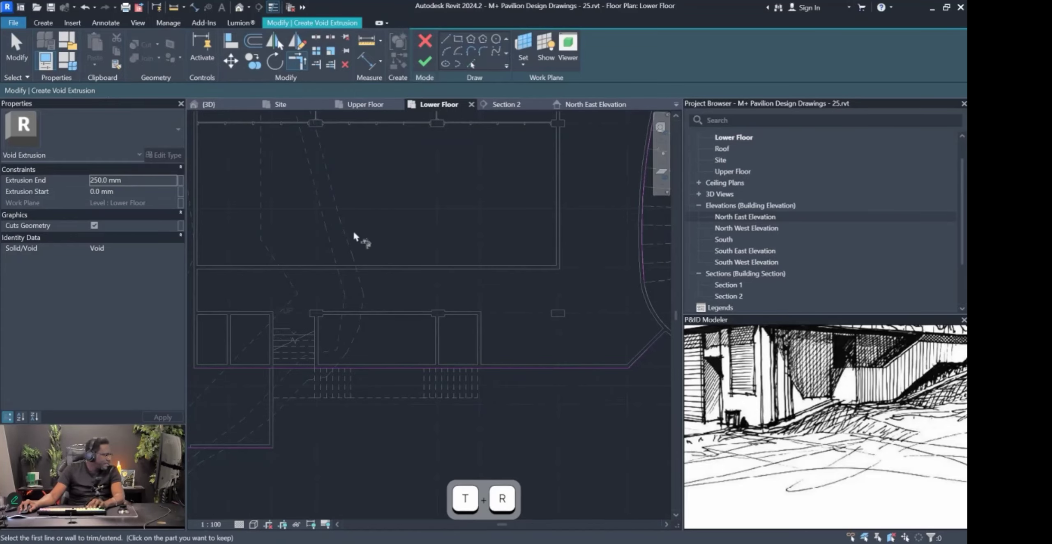
# Add a boundary line along the short wall projecting from the front and trim it into corners with the adjoining lines.
pyautogui.click(472, 64)
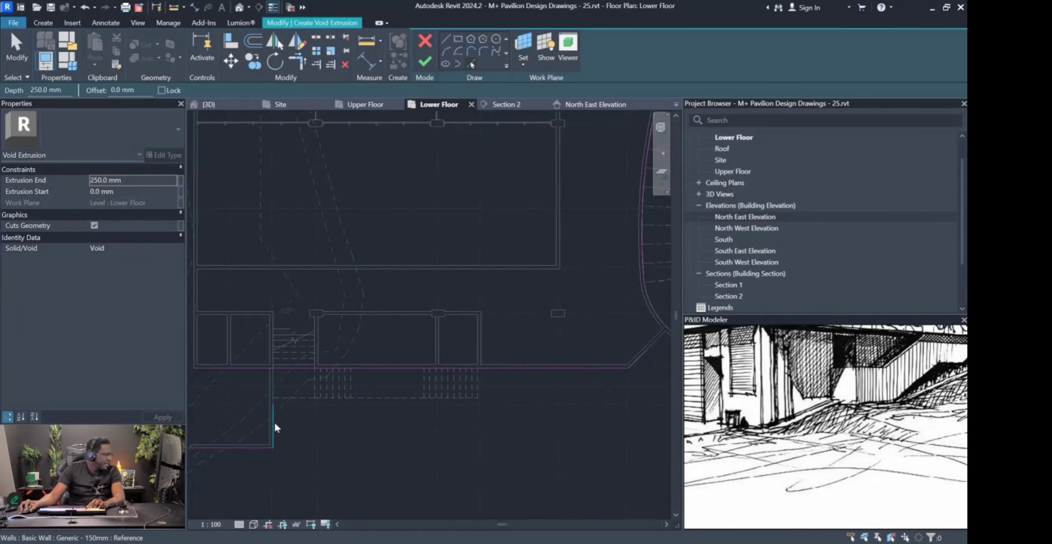
pyautogui.press('Escape')
pyautogui.press('Escape')
pyautogui.press('t')
pyautogui.press('r')
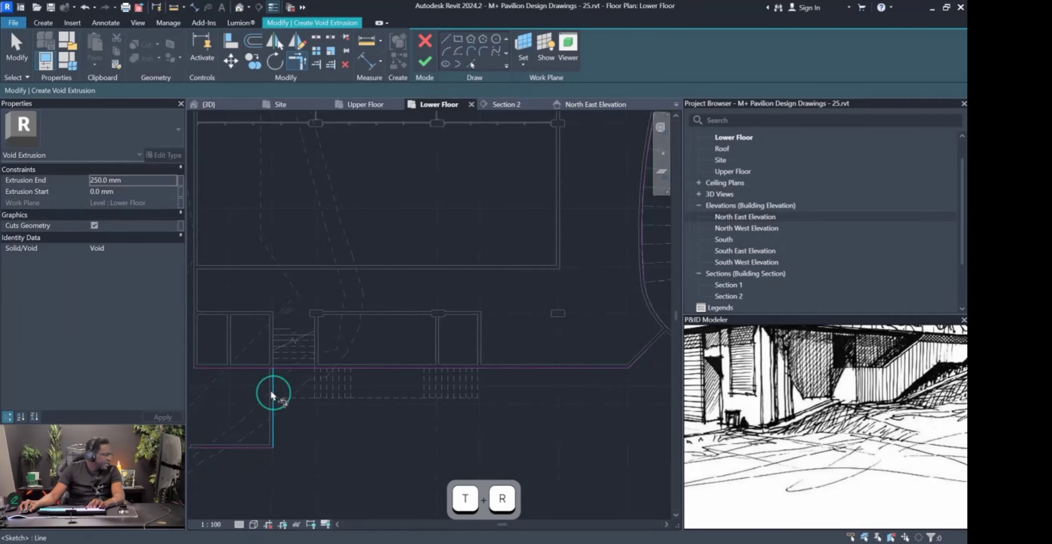
# Add boundary lines along the diagonal wall and the curved stair wall, and trim them into corners to close the void outline.
pyautogui.scroll(-2, 614, 329)
pyautogui.scroll(3, 615, 327)
pyautogui.scroll(2, 615, 343)
pyautogui.click(473, 64)
pyautogui.press('Escape')
pyautogui.press('t')
pyautogui.press('r')
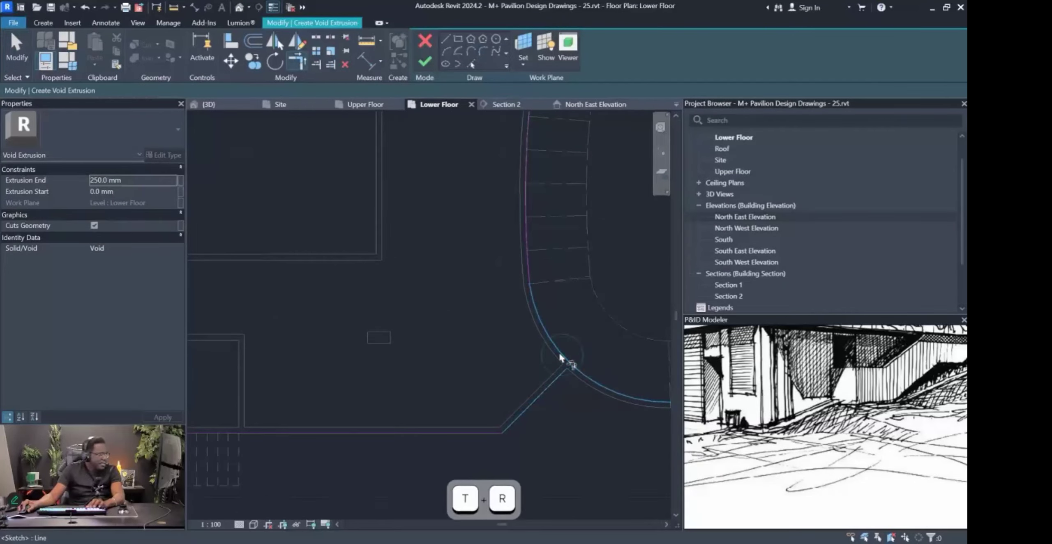
pyautogui.scroll(-4, 560, 356)
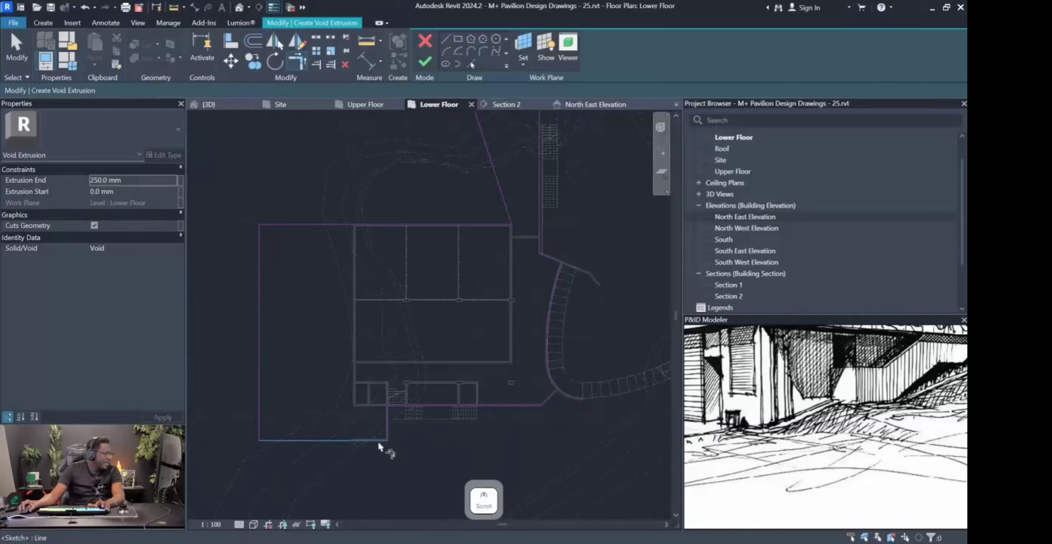
pyautogui.scroll(-3, 482, 248)
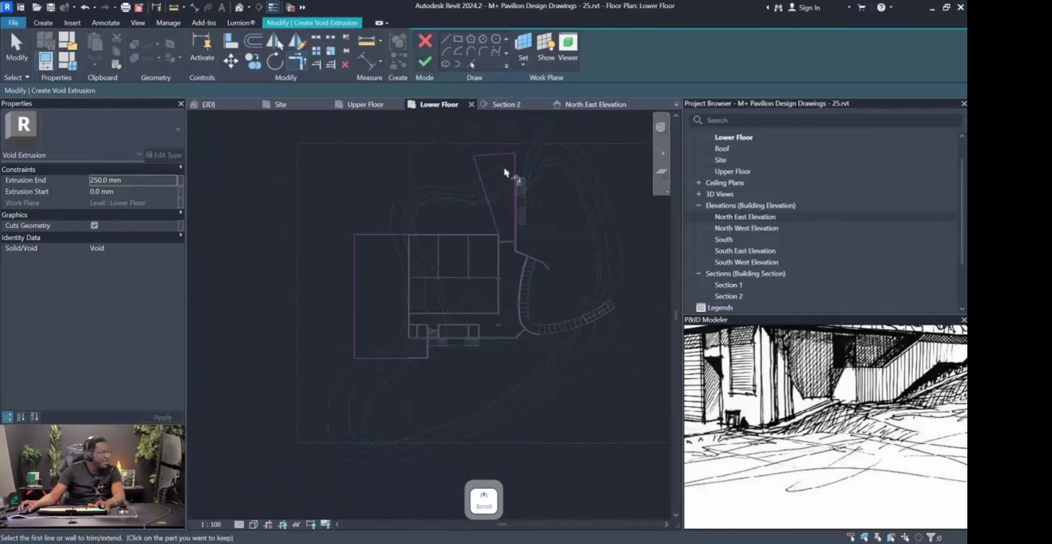
# Show the model in the 3D view and finish the void extrusion sketch.
pyautogui.click(235, 105)
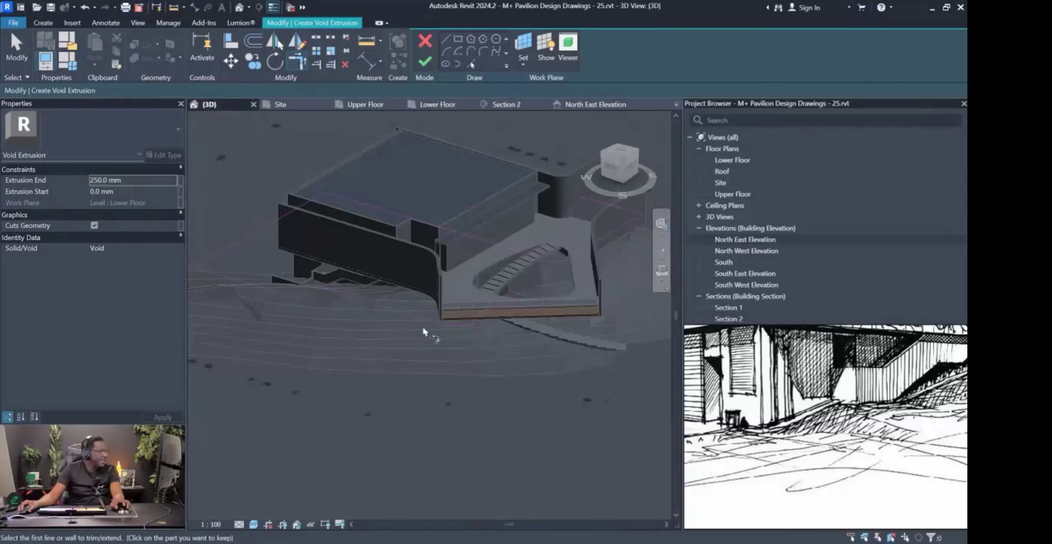
pyautogui.moveTo(464, 287)
pyautogui.keyDown('shift'); pyautogui.mouseDown(button='middle')
pyautogui.moveTo(472, 269)
pyautogui.moveTo(465, 285)
pyautogui.mouseUp(button='middle'); pyautogui.keyUp('shift')
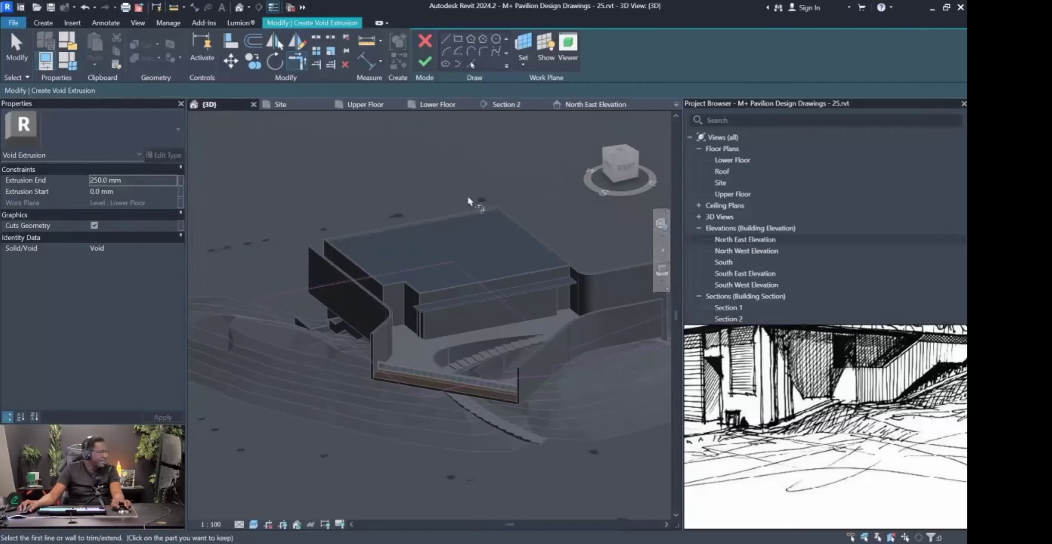
pyautogui.click(425, 62)
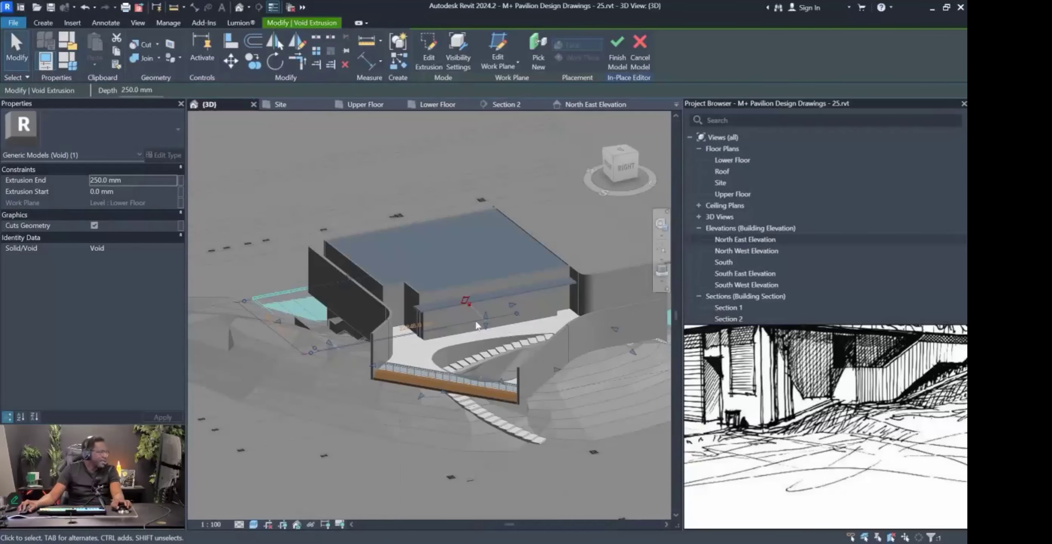
# Stretch the void extrusion upward to about 13213 mm and cut the toposolid with it.
pyautogui.moveTo(485, 315); pyautogui.dragTo(498, 208)
pyautogui.moveTo(472, 314)
pyautogui.keyDown('shift'); pyautogui.mouseDown(button='middle')
pyautogui.moveTo(463, 341)
pyautogui.moveTo(555, 365)
pyautogui.moveTo(441, 347)
pyautogui.moveTo(387, 312)
pyautogui.moveTo(321, 317)
pyautogui.moveTo(314, 350)
pyautogui.moveTo(378, 358)
pyautogui.moveTo(397, 339)
pyautogui.moveTo(233, 51)
pyautogui.mouseUp(button='middle'); pyautogui.keyUp('shift')
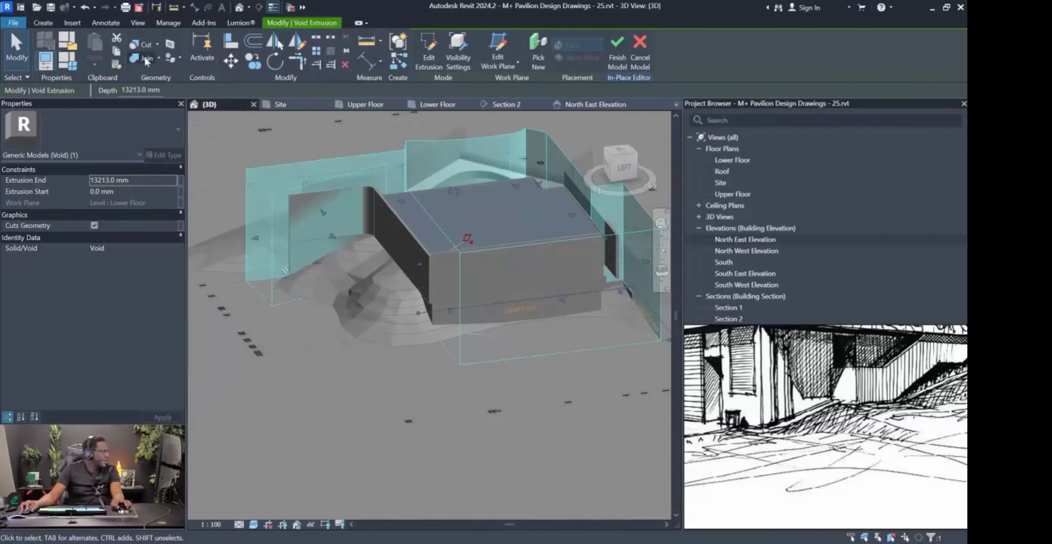
pyautogui.click(141, 45)
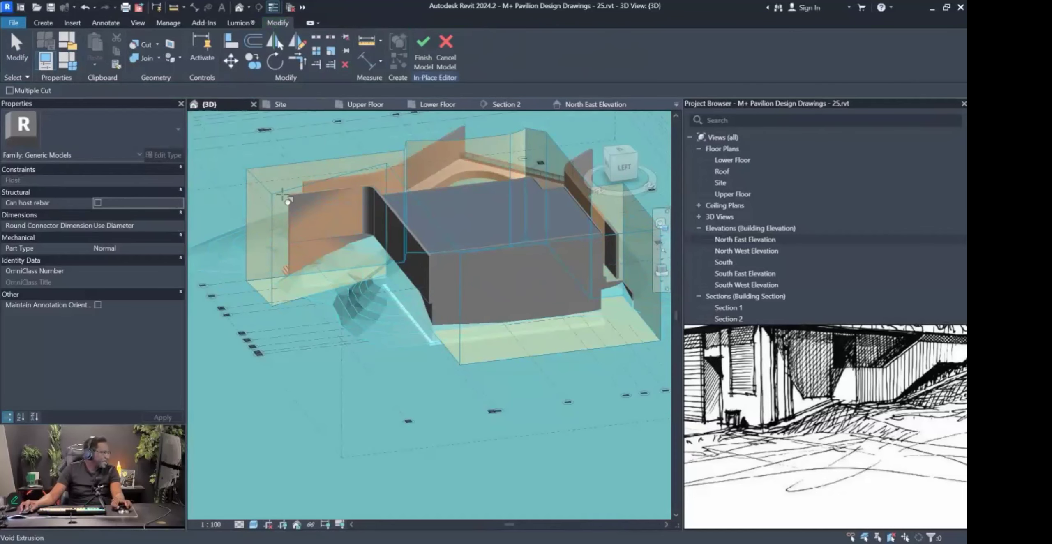
pyautogui.moveTo(447, 410)
pyautogui.keyDown('shift'); pyautogui.mouseDown(button='middle')
pyautogui.moveTo(341, 297)
pyautogui.moveTo(586, 408)
pyautogui.moveTo(581, 331)
pyautogui.moveTo(611, 389)
pyautogui.moveTo(495, 244)
pyautogui.mouseUp(button='middle'); pyautogui.keyUp('shift')
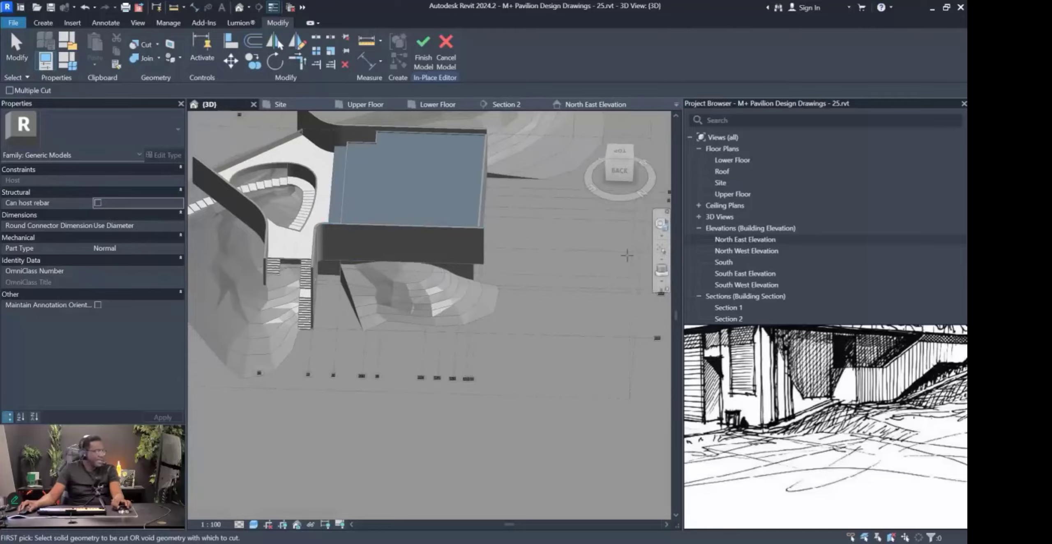
# Open Section 1 and finish the in-place void model.
pyautogui.click(726, 308)
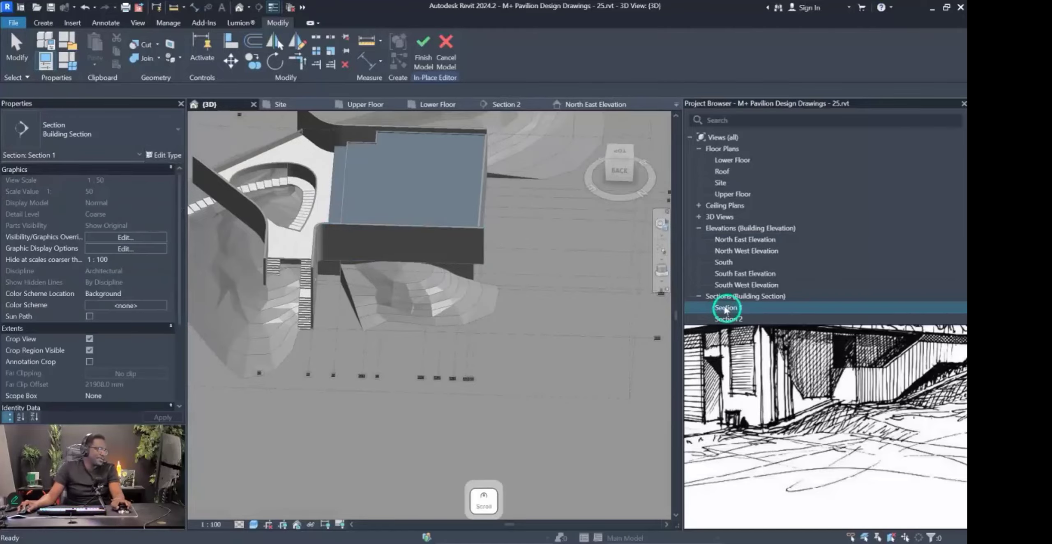
pyautogui.doubleClick(725, 308)
pyautogui.scroll(3, 409, 330)
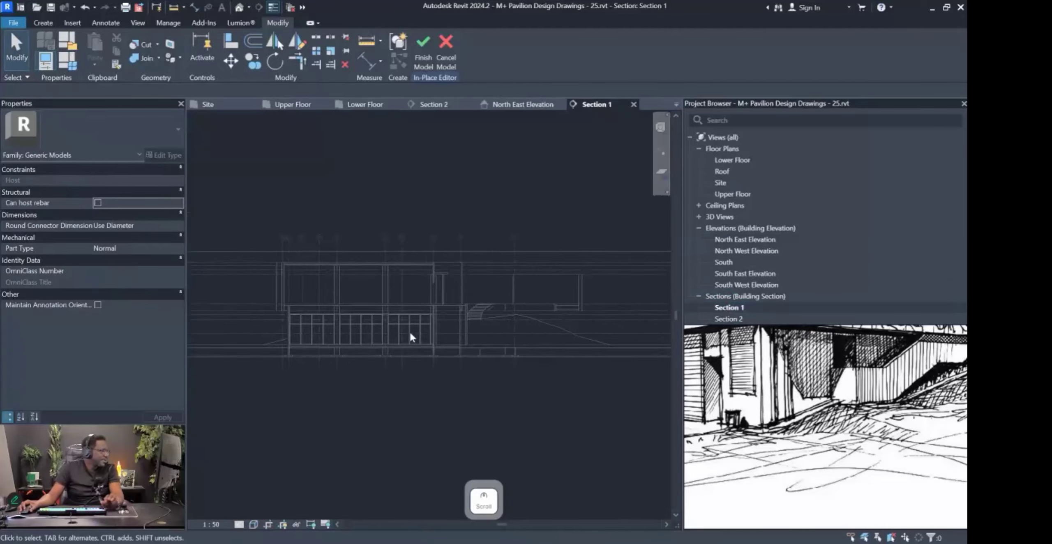
pyautogui.scroll(-2, 366, 357)
pyautogui.doubleClick(733, 318)
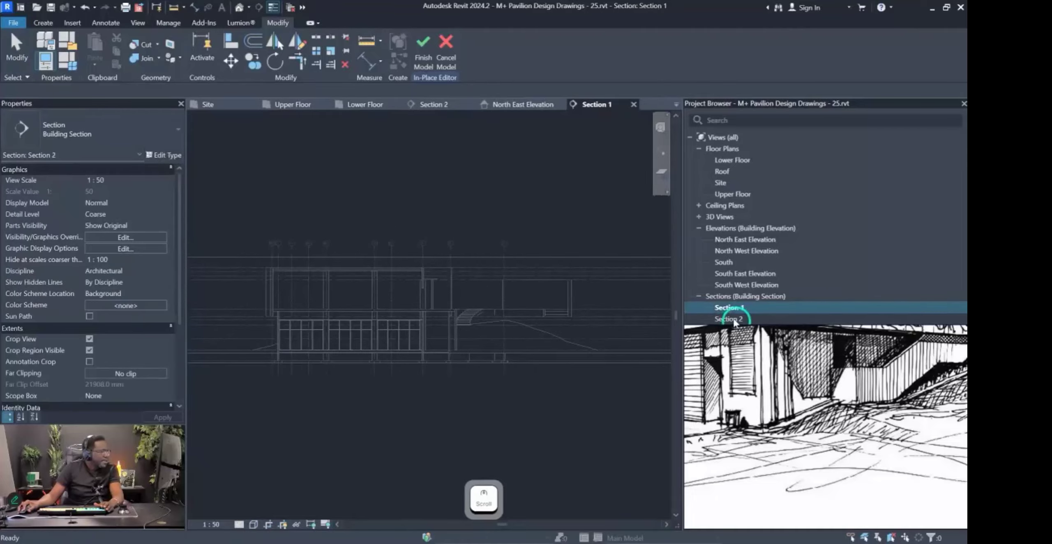
pyautogui.click(738, 311)
pyautogui.doubleClick(739, 311)
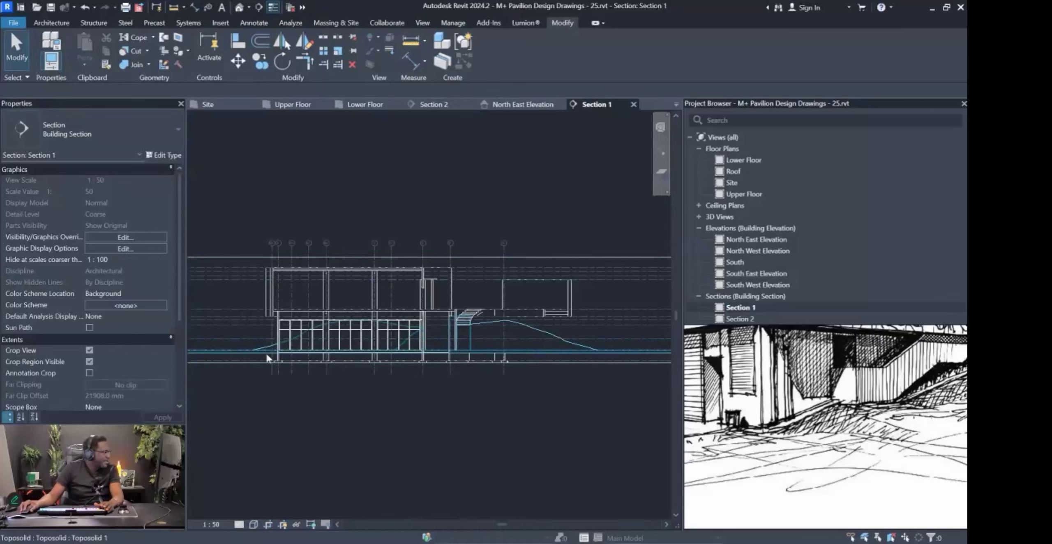
# Exclude Model Display from the Architectural Section view template assigned to Section 1.
pyautogui.scroll(-2, 296, 359)
pyautogui.press('Escape')
pyautogui.click(254, 525)
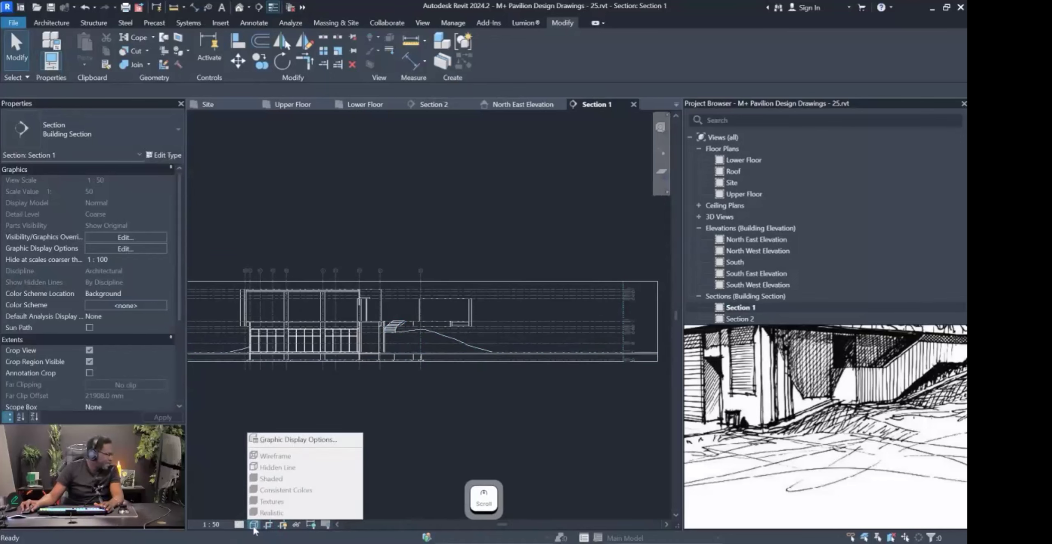
pyautogui.press('Escape')
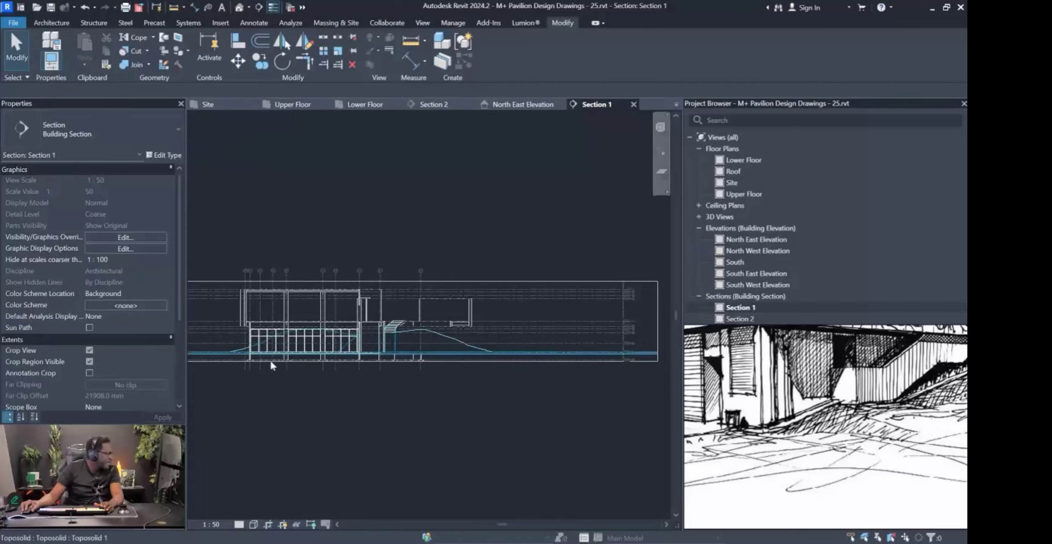
pyautogui.scroll(-1, 304, 386)
pyautogui.scroll(-3, 115, 327)
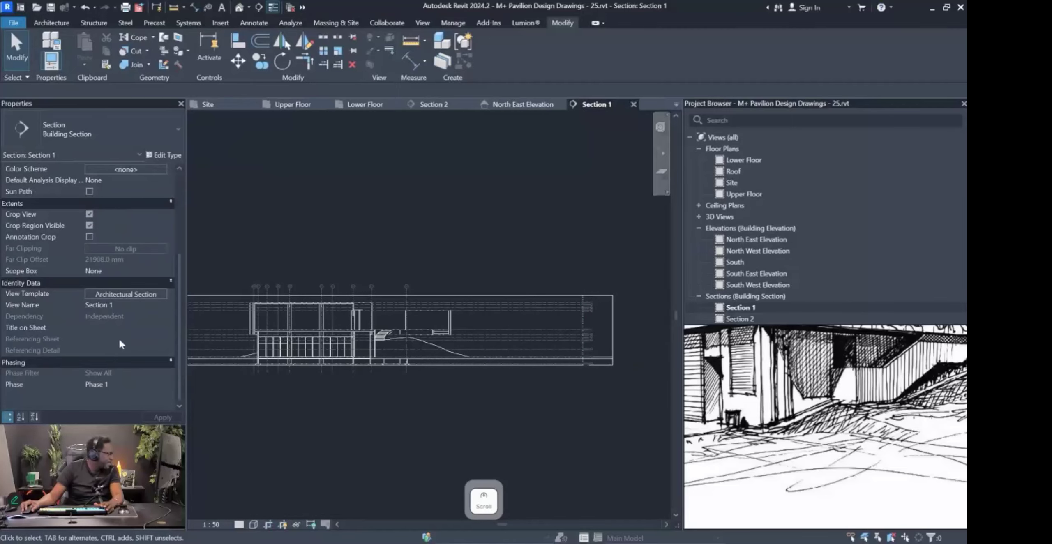
pyautogui.click(116, 296)
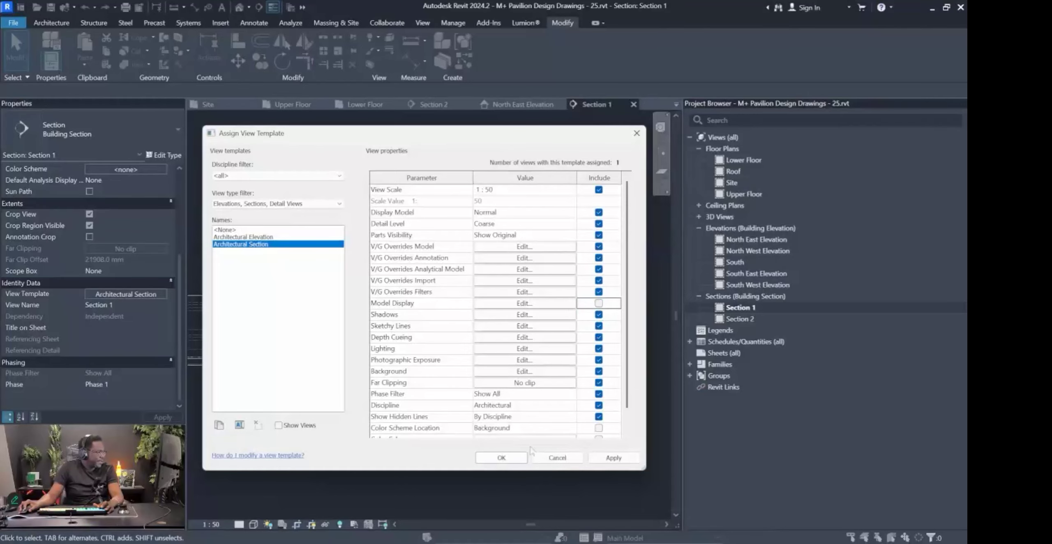
pyautogui.click(504, 459)
# Set the visual style of Section 1 to Shaded.
pyautogui.click(239, 525)
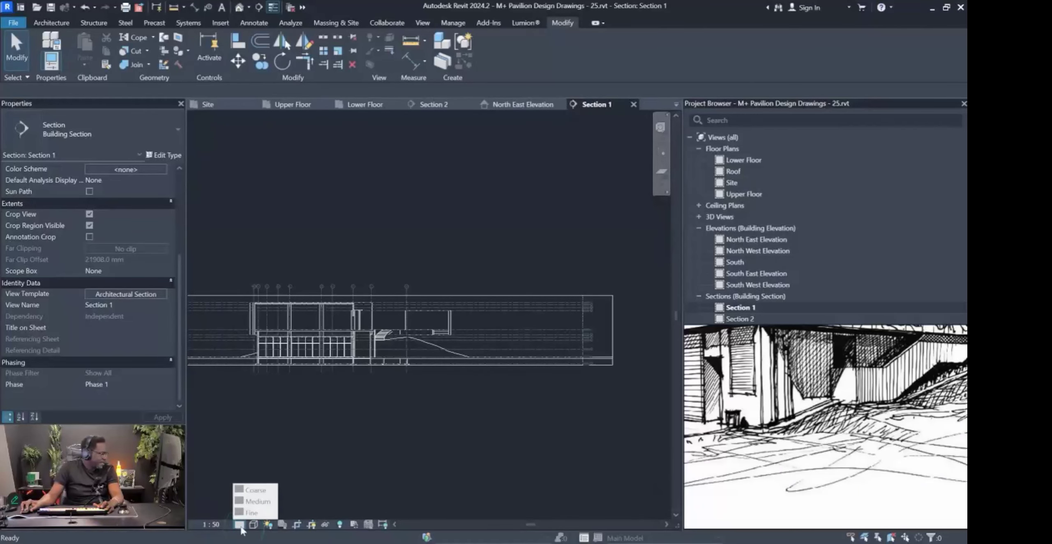
pyautogui.click(254, 524)
pyautogui.click(280, 483)
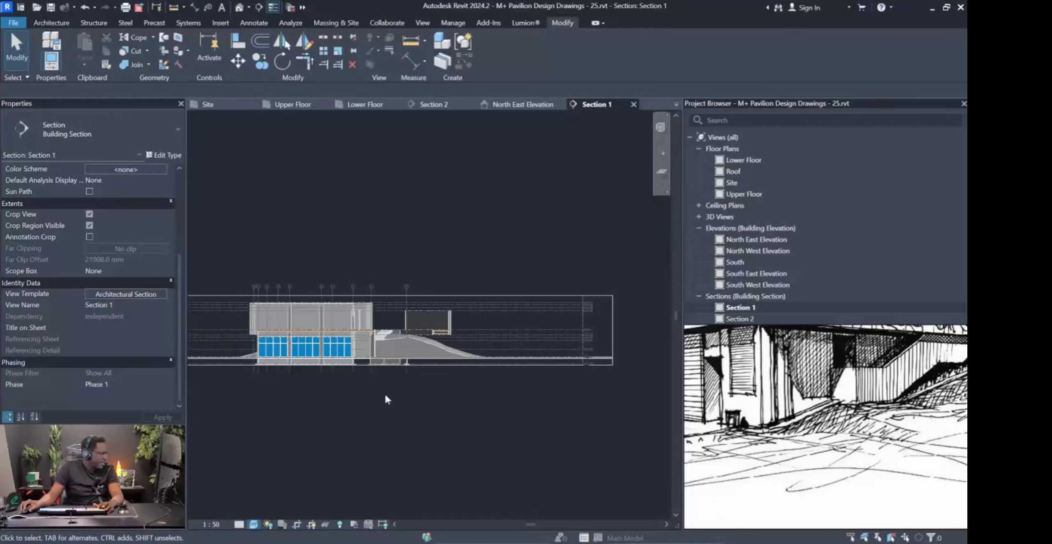
# Examine the toposolid cut in Section 1 around the glazed Lower Floor rooms and the curved stair.
pyautogui.scroll(3, 382, 378)
pyautogui.click(379, 363)
pyautogui.scroll(2, 243, 343)
pyautogui.scroll(-3, 469, 333)
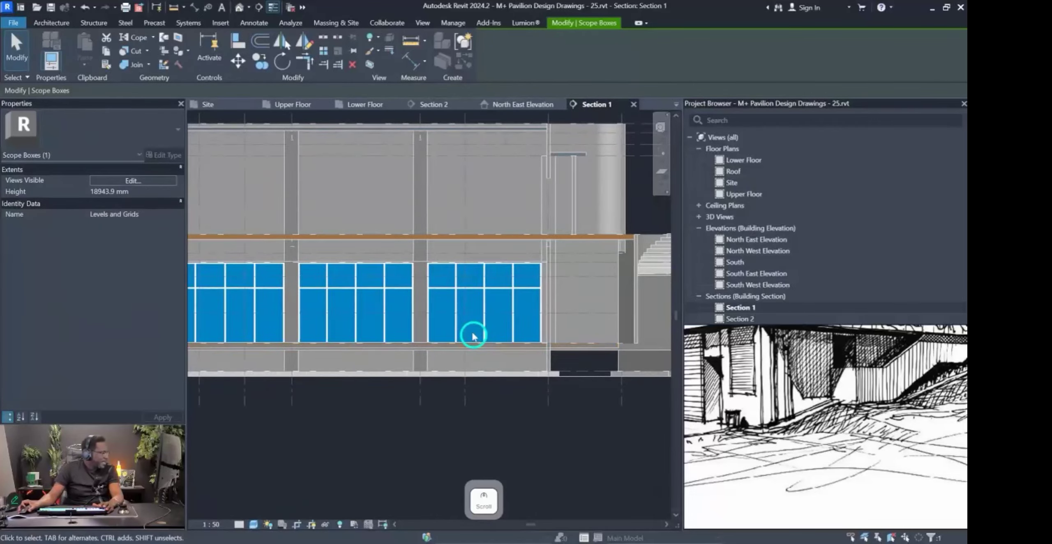
pyautogui.scroll(2, 299, 335)
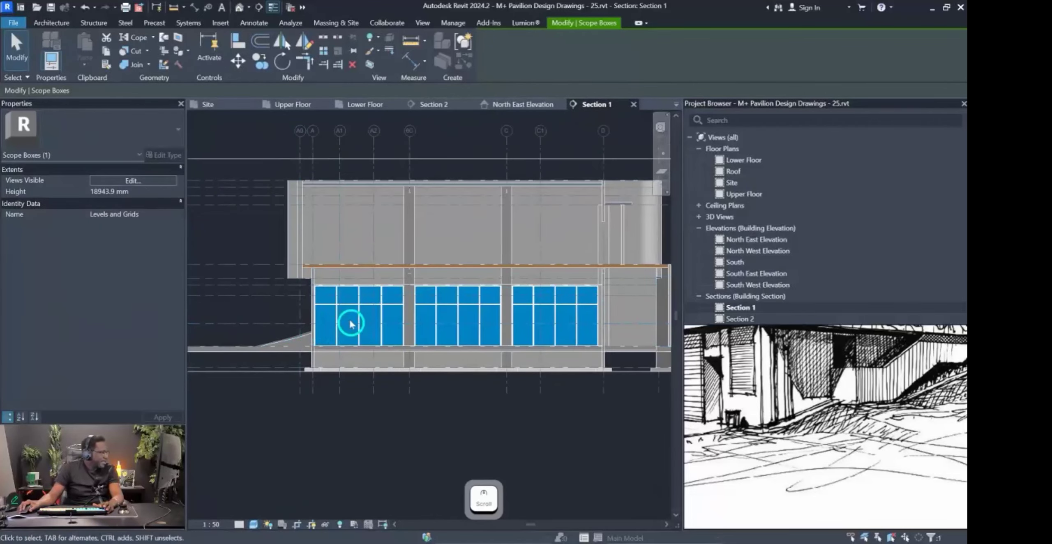
pyautogui.scroll(-1, 386, 308)
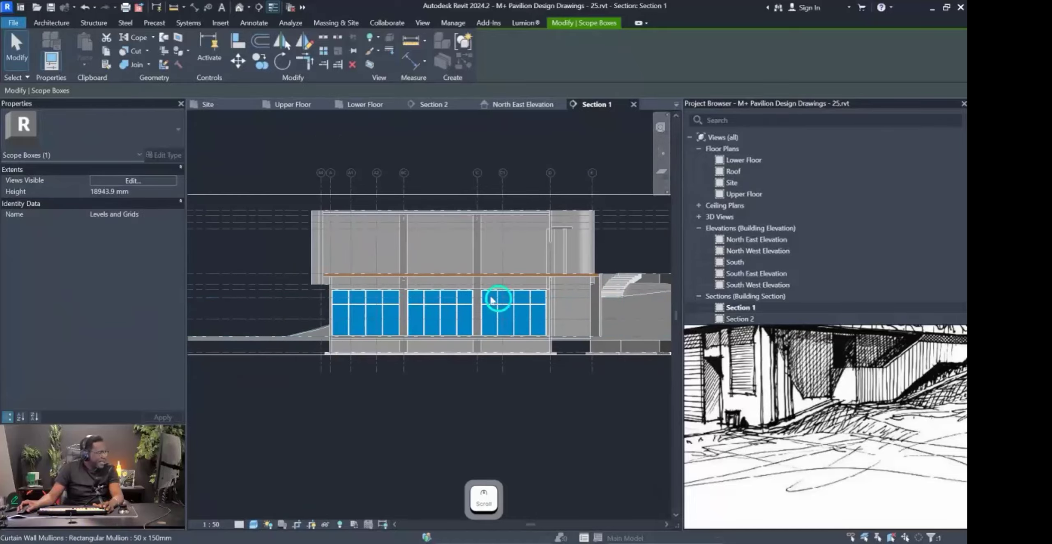
pyautogui.moveTo(493, 312); pyautogui.dragTo(351, 318, button='middle')
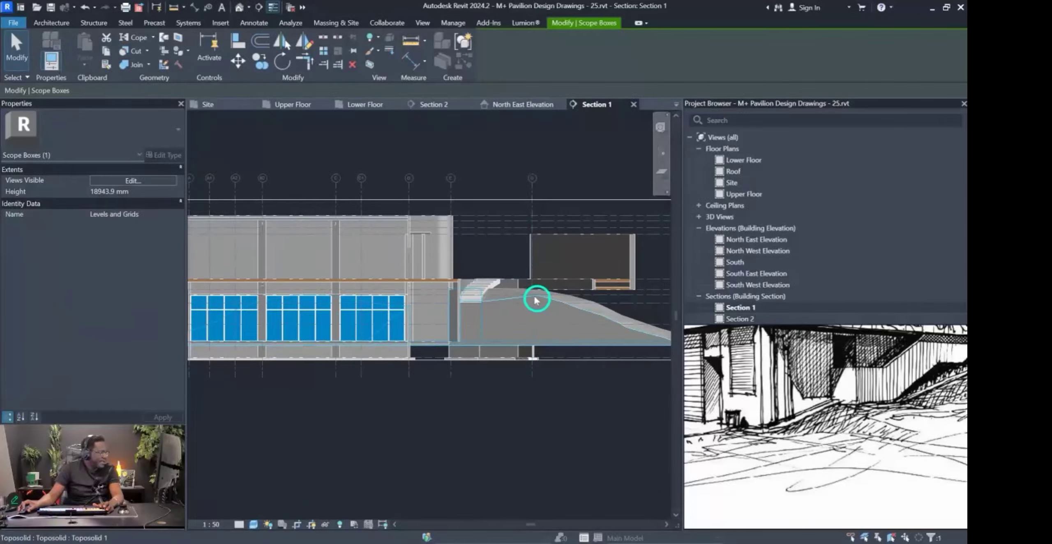
pyautogui.click(535, 300)
pyautogui.scroll(2, 447, 293)
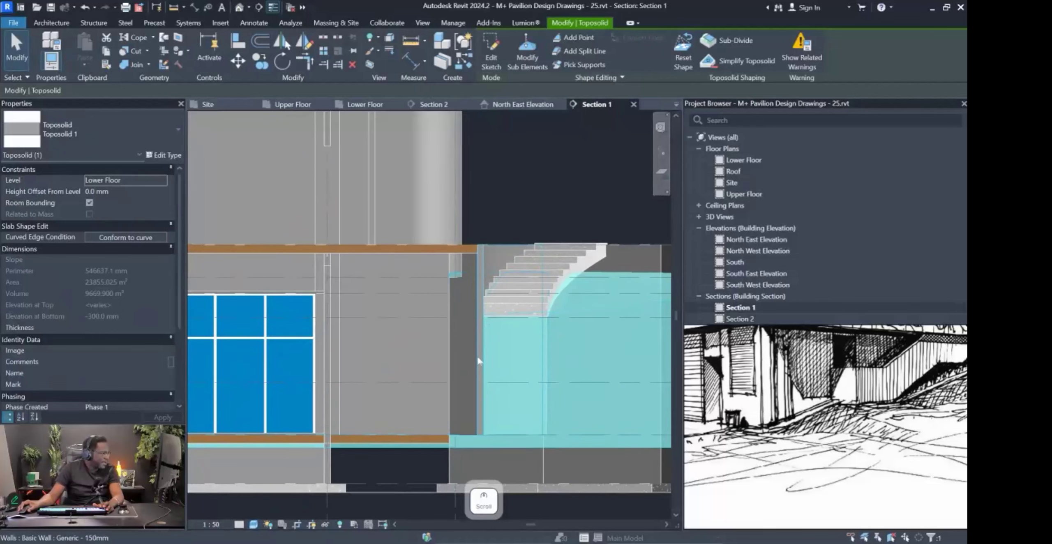
pyautogui.scroll(-1, 475, 421)
pyautogui.press('Escape')
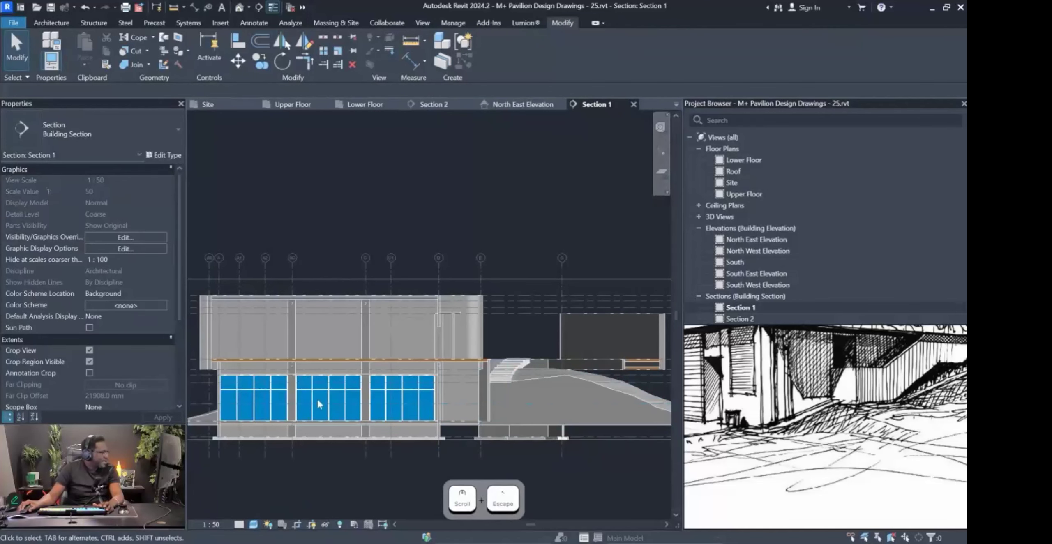
pyautogui.scroll(-1, 279, 401)
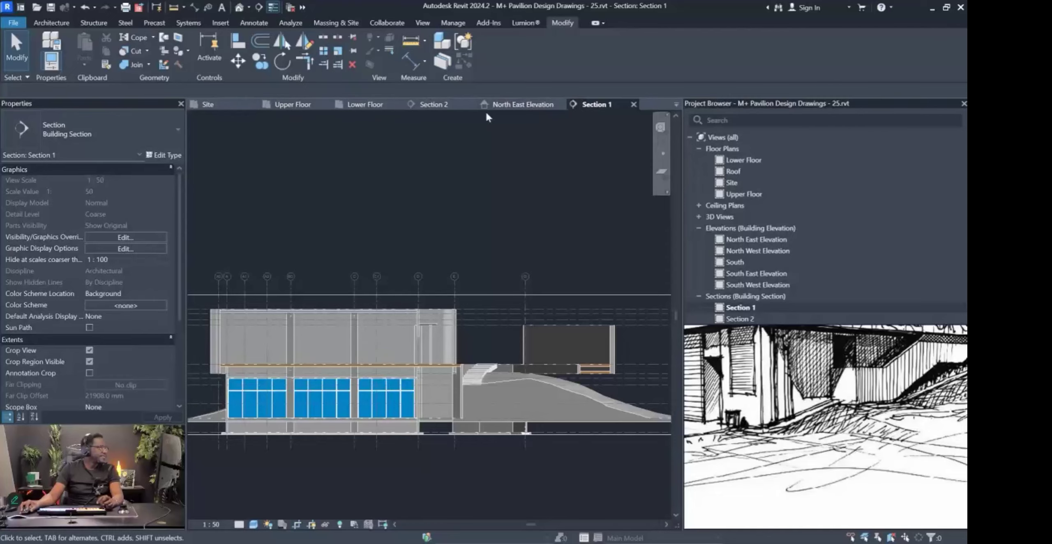
# Open the default 3D view and examine the cut toposolid edges beside the straight stair and the slanted opening.
pyautogui.click(239, 8)
pyautogui.moveTo(455, 305)
pyautogui.keyDown('shift'); pyautogui.mouseDown(button='middle')
pyautogui.moveTo(411, 329)
pyautogui.moveTo(366, 322)
pyautogui.moveTo(546, 339)
pyautogui.moveTo(526, 387)
pyautogui.mouseUp(button='middle'); pyautogui.keyUp('shift')
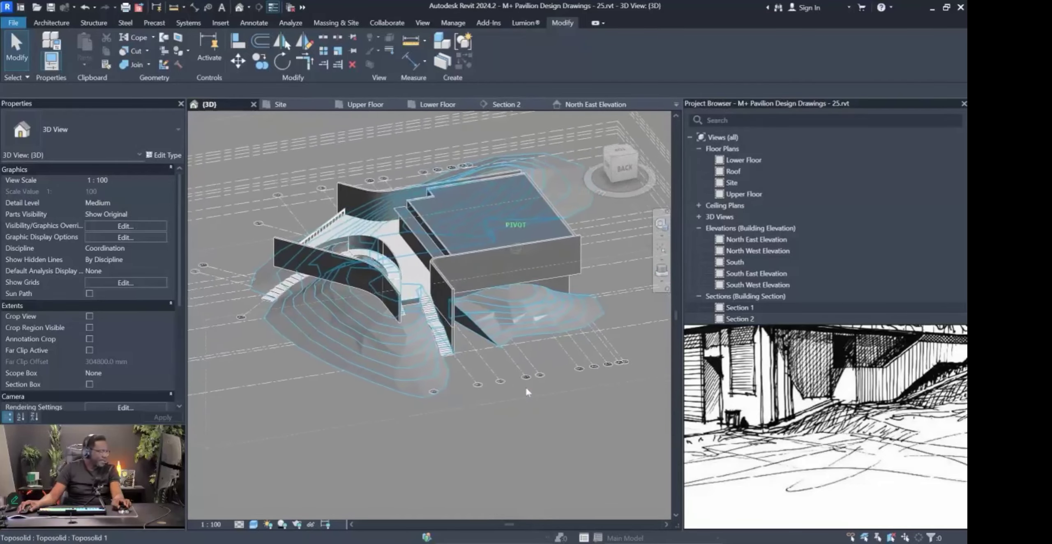
pyautogui.press('Pause')
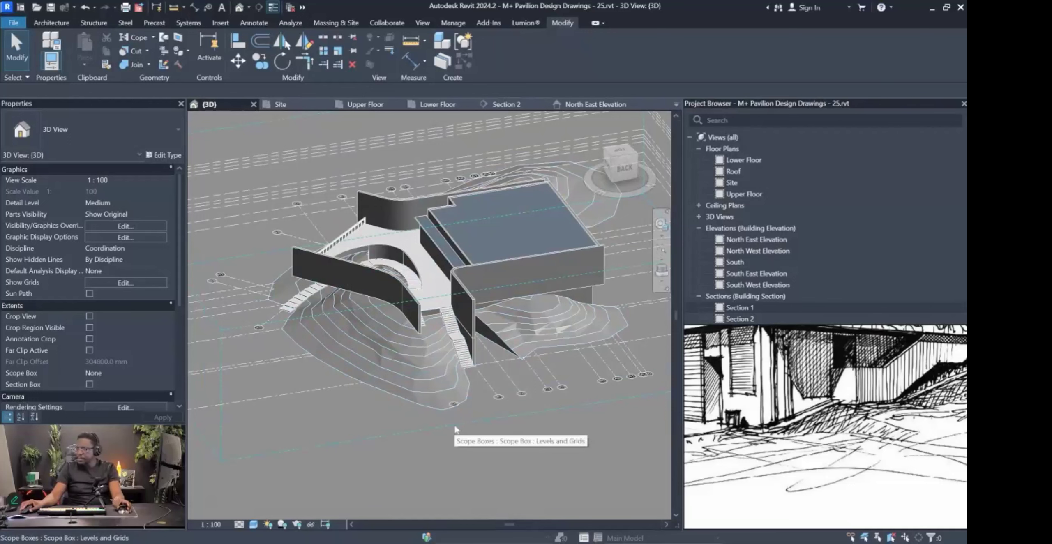
pyautogui.scroll(5, 452, 300)
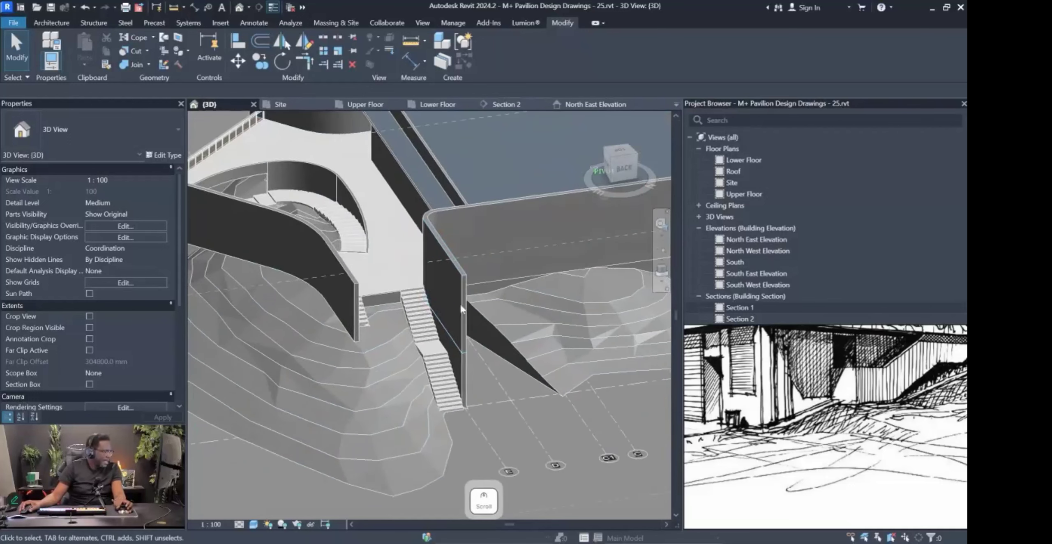
pyautogui.keyDown('shift'); pyautogui.moveTo(450, 293); pyautogui.dragTo(447, 279, button='middle'); pyautogui.keyUp('shift')
# Examine the slanted wall outside the Managers Office in the reference floor plan, including its position relative to grids C and C1.
pyautogui.scroll(-6, 771, 403)
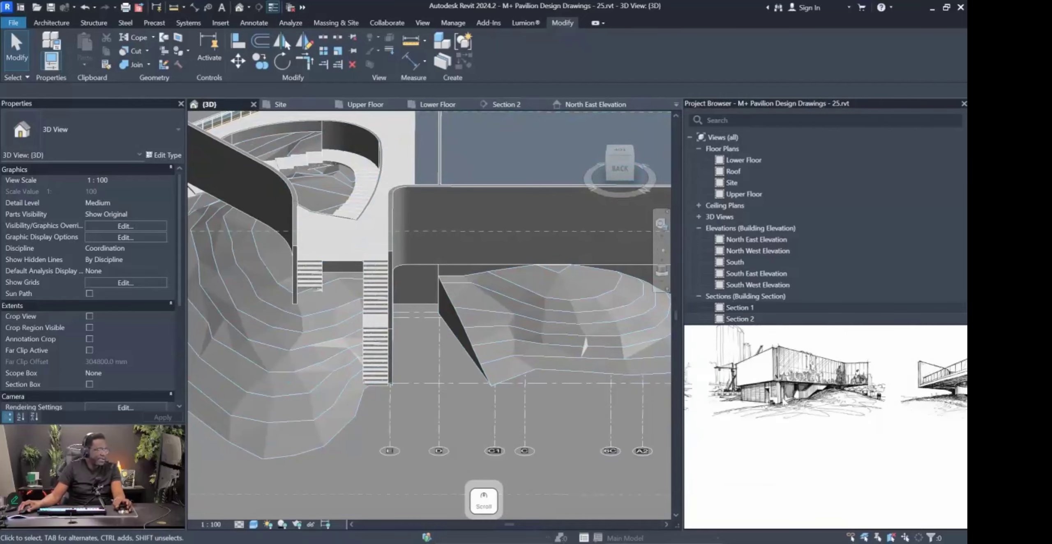
pyautogui.moveTo(759, 422); pyautogui.dragTo(779, 431, button='middle')
pyautogui.scroll(-5, 825, 420)
pyautogui.scroll(5, 838, 498)
pyautogui.scroll(10, 779, 431)
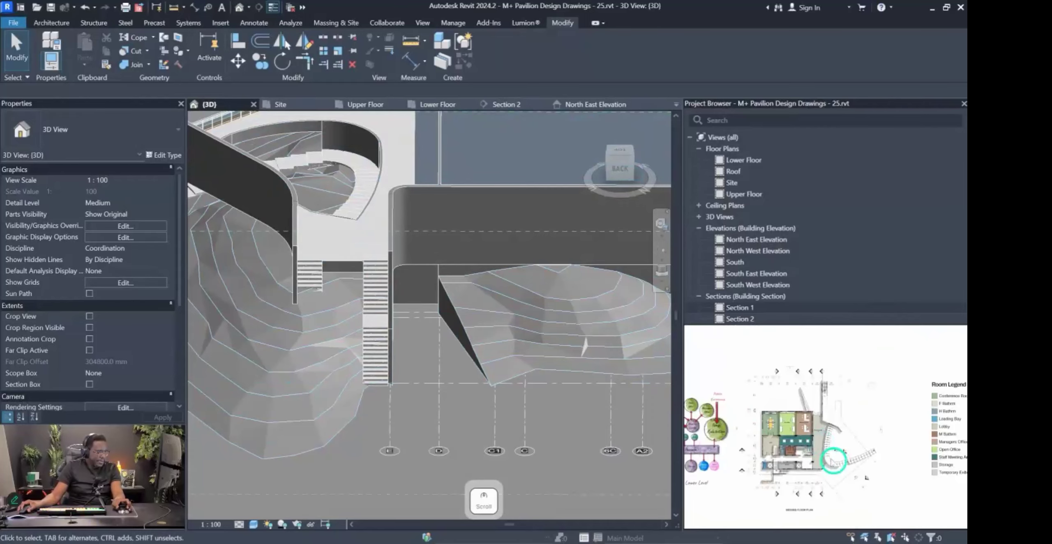
pyautogui.scroll(3, 792, 457)
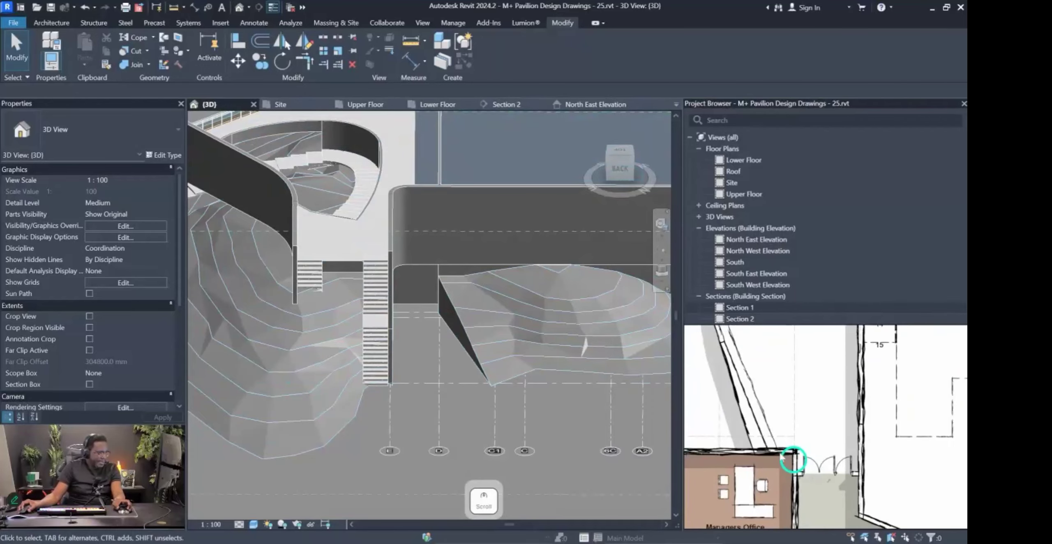
pyautogui.scroll(-4, 792, 460)
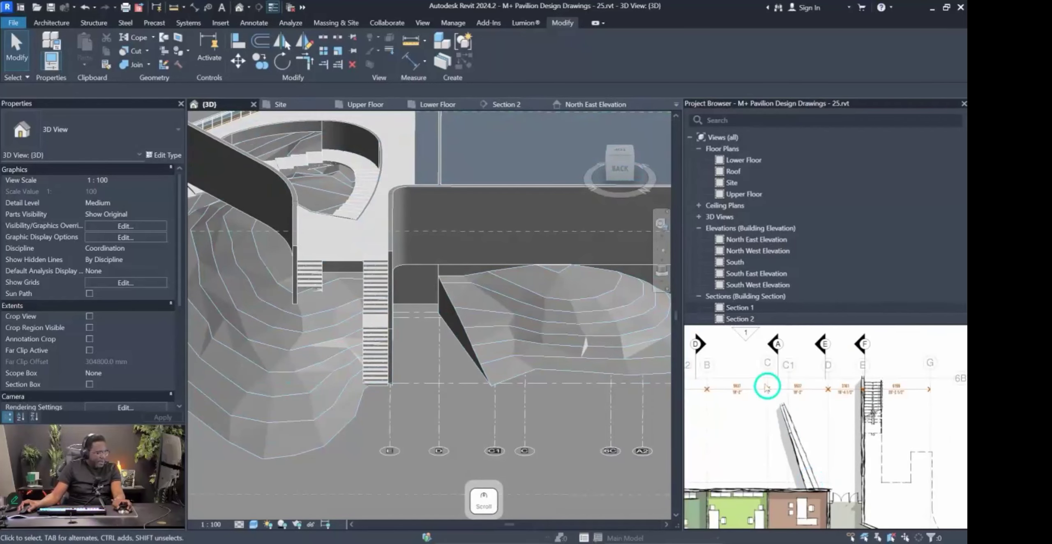
pyautogui.scroll(2, 807, 479)
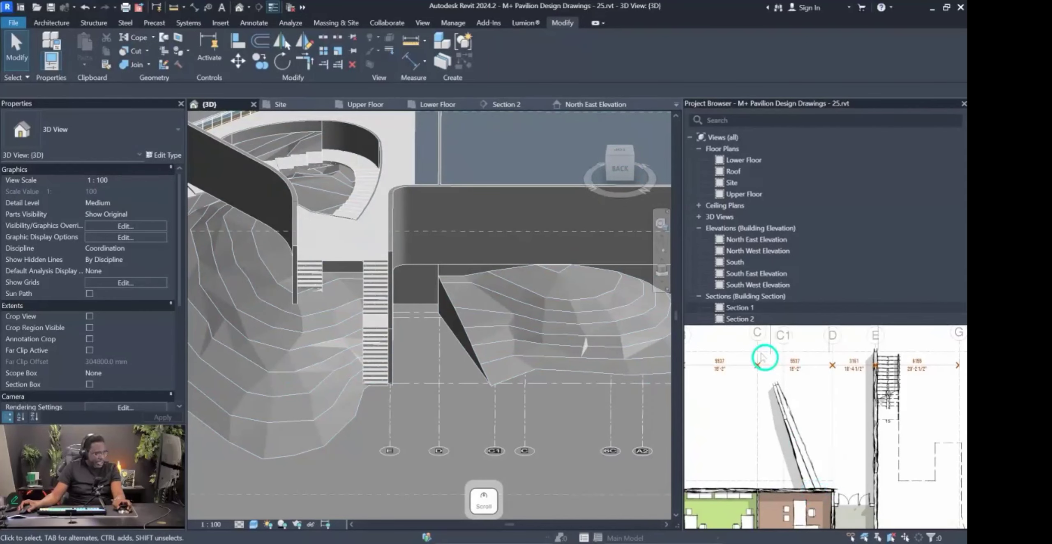
pyautogui.scroll(-1, 809, 382)
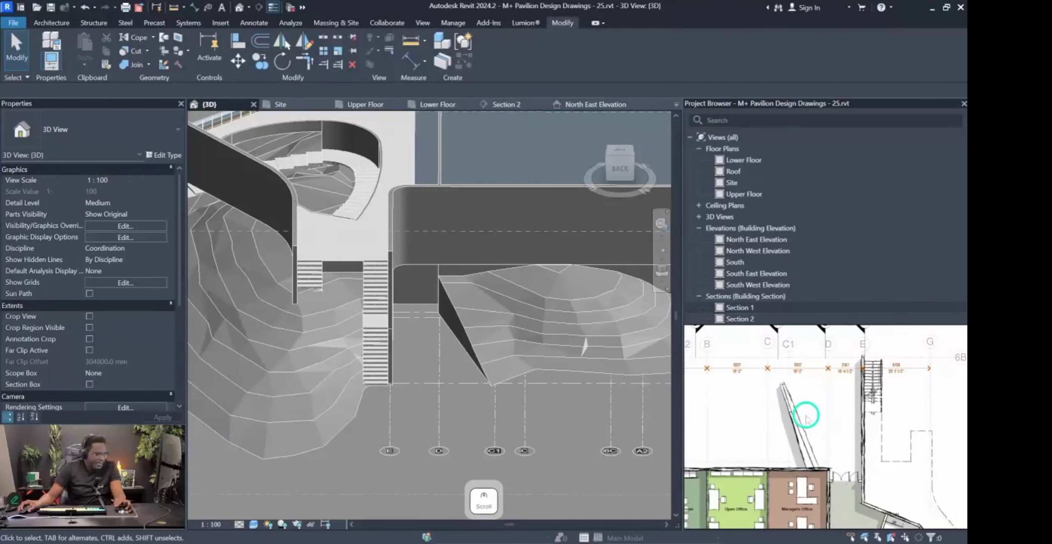
pyautogui.scroll(3, 815, 470)
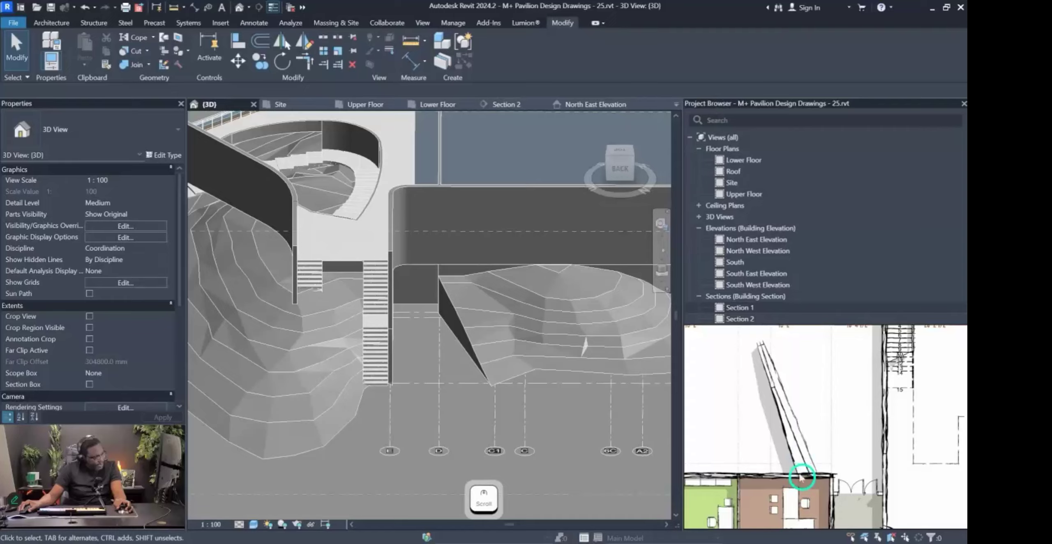
# Open the Lower Floor plan and choose the Generic - 300mm Masonry type for a new wall.
pyautogui.click(431, 109)
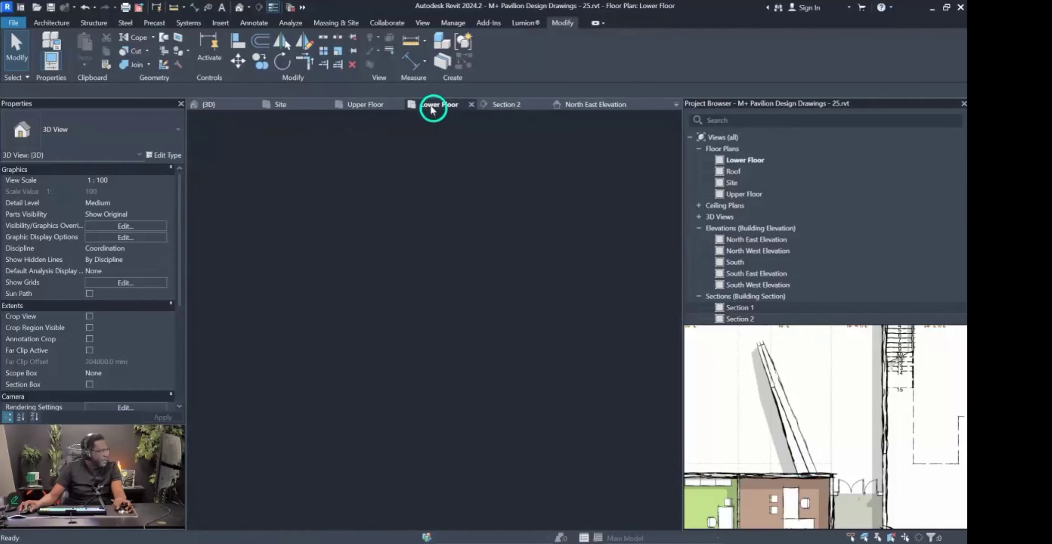
pyautogui.scroll(4, 500, 220)
pyautogui.moveTo(488, 251); pyautogui.dragTo(474, 322, button='middle')
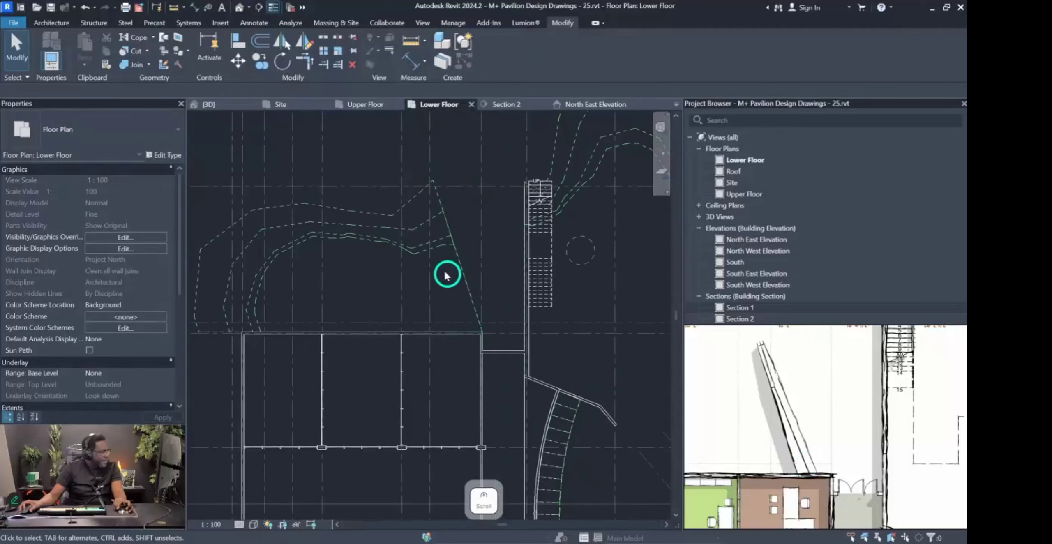
pyautogui.scroll(1, 444, 239)
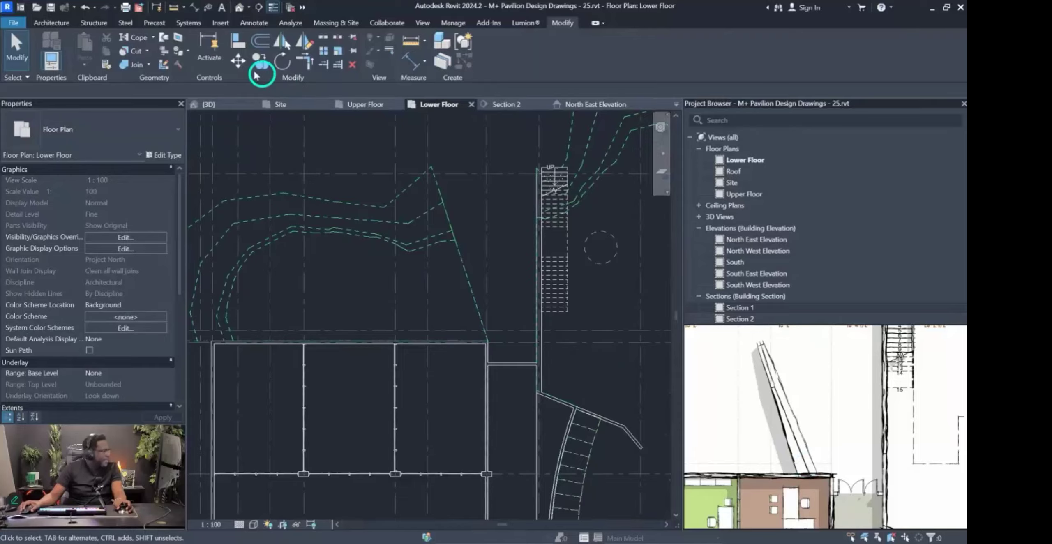
pyautogui.click(51, 23)
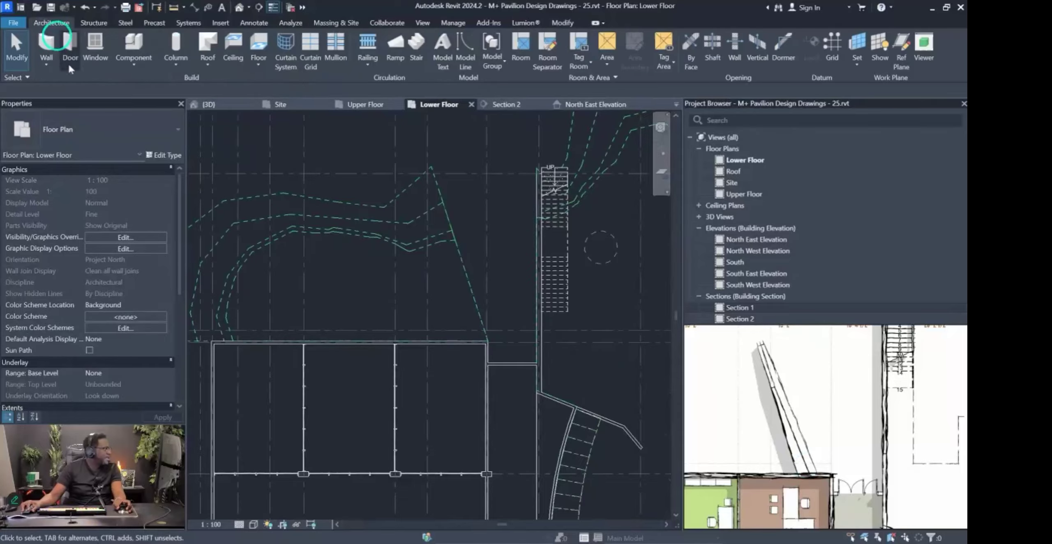
pyautogui.click(48, 52)
pyautogui.click(105, 141)
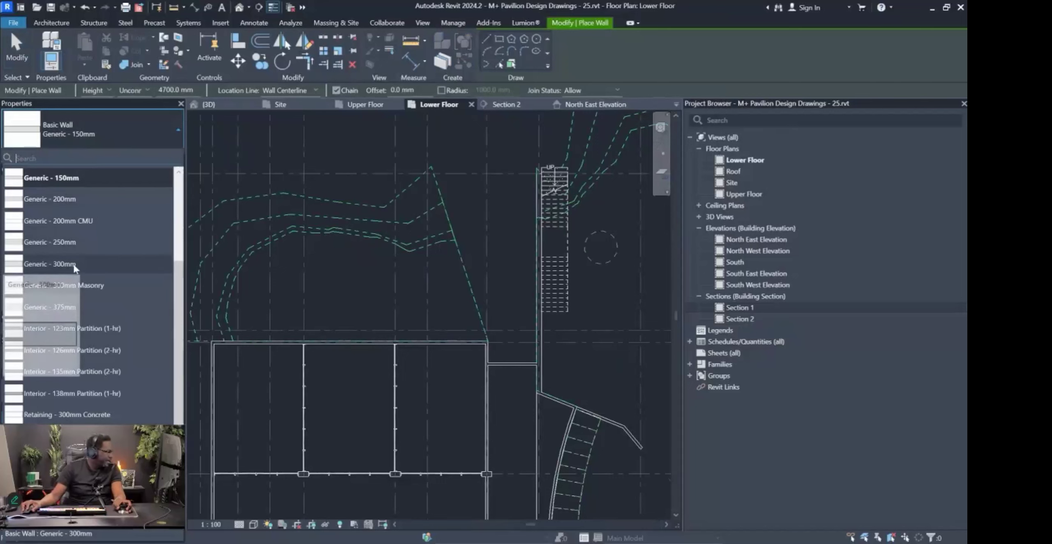
pyautogui.click(64, 284)
# Draw the 300 mm masonry wall about 8980 mm long, slanting outward from the Lower Floor exterior wall near the corner beside the cut terrain.
pyautogui.scroll(1, 483, 341)
pyautogui.scroll(1, 480, 341)
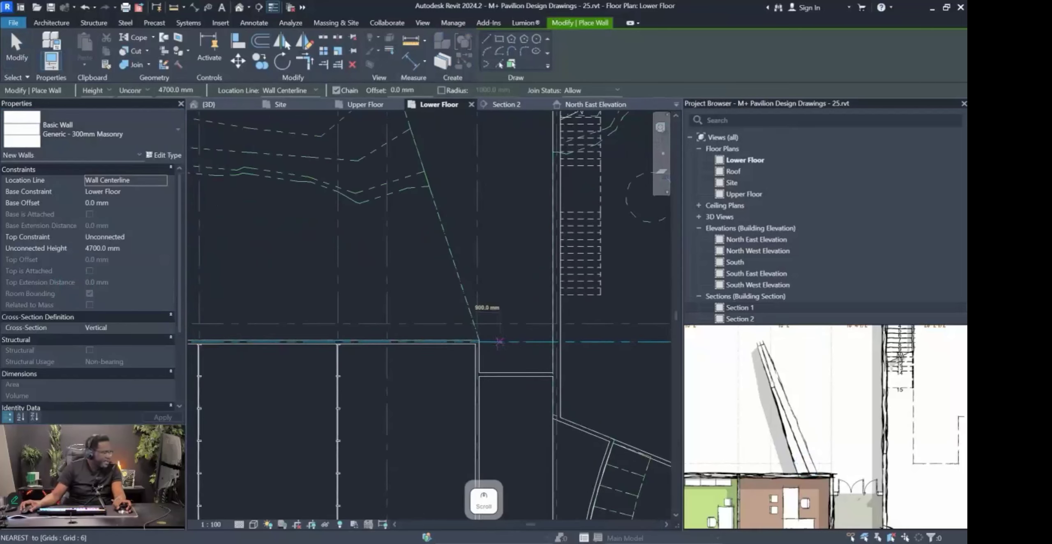
pyautogui.scroll(2, 822, 477)
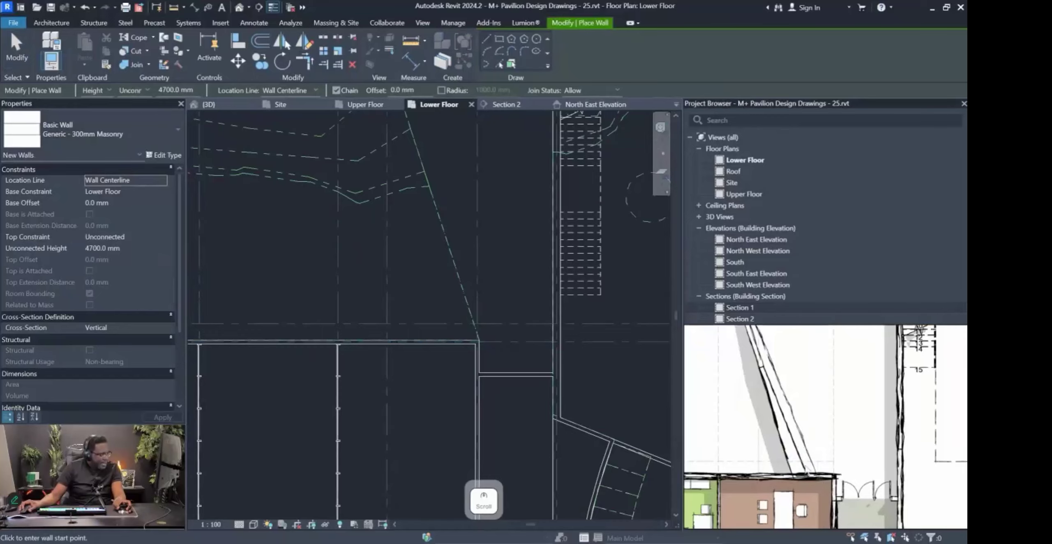
pyautogui.scroll(1, 458, 339)
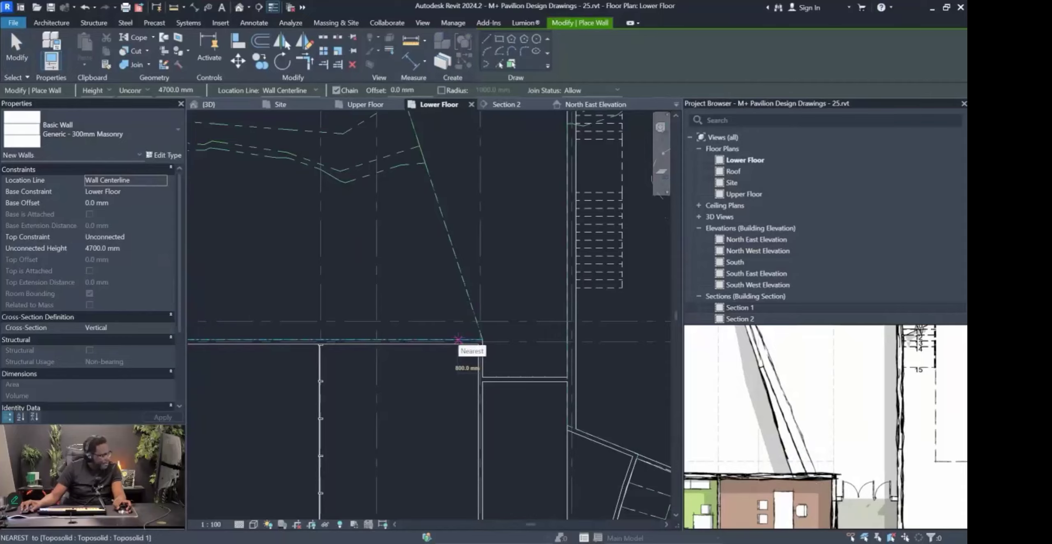
pyautogui.click(459, 339)
pyautogui.scroll(-3, 790, 468)
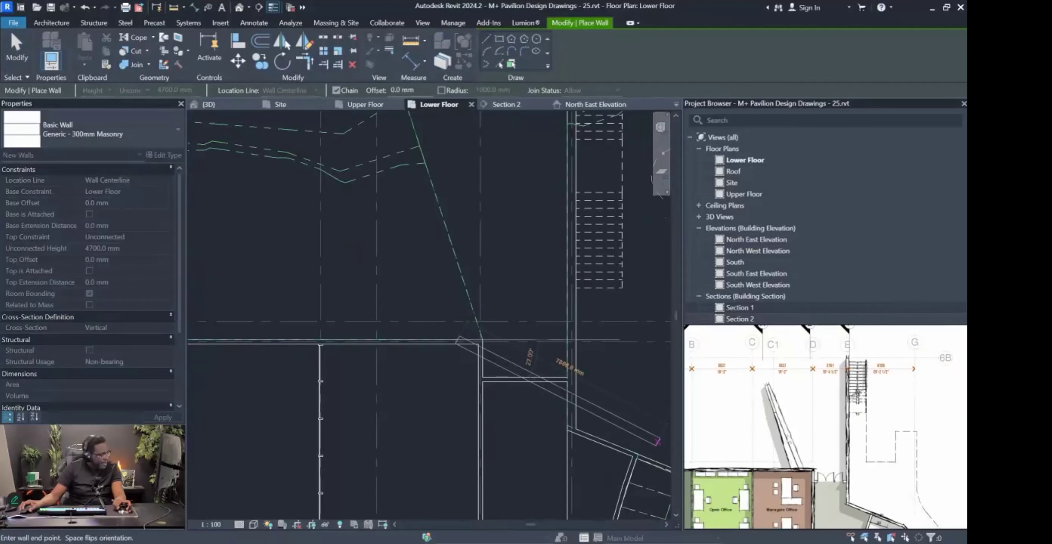
pyautogui.moveTo(385, 169); pyautogui.dragTo(433, 319, button='middle')
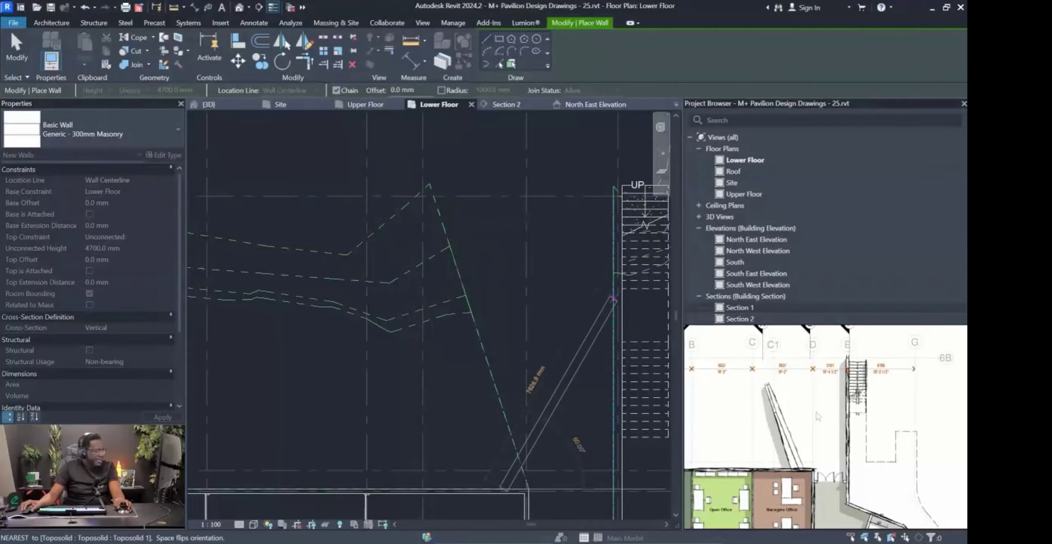
pyautogui.scroll(-1, 789, 419)
pyautogui.scroll(-6, 371, 275)
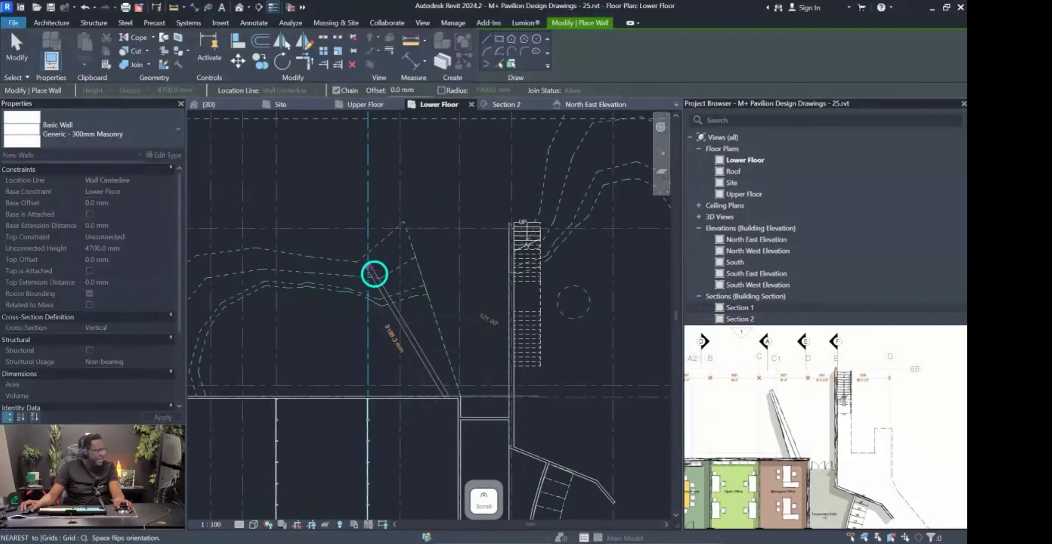
pyautogui.scroll(6, 317, 258)
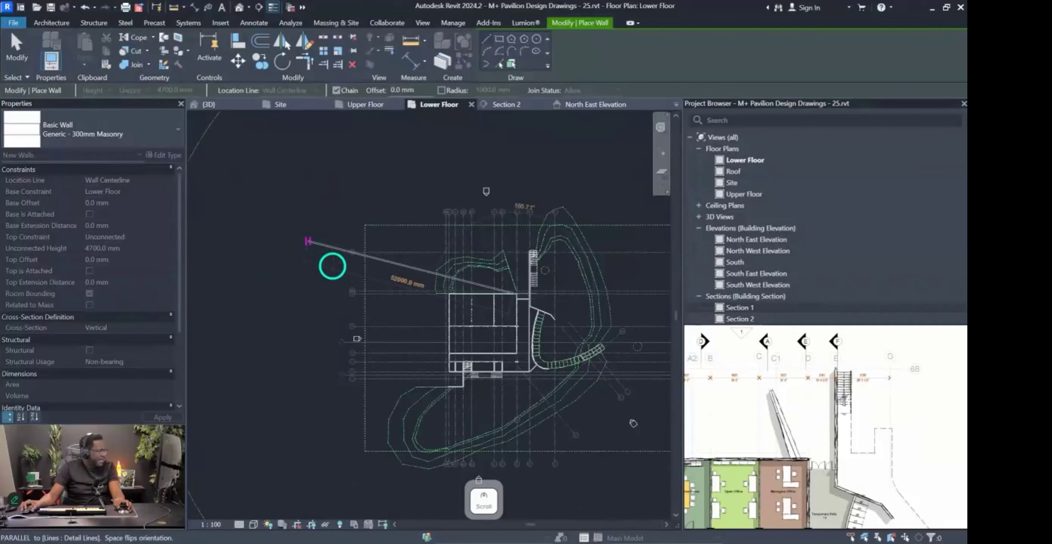
pyautogui.scroll(3, 514, 254)
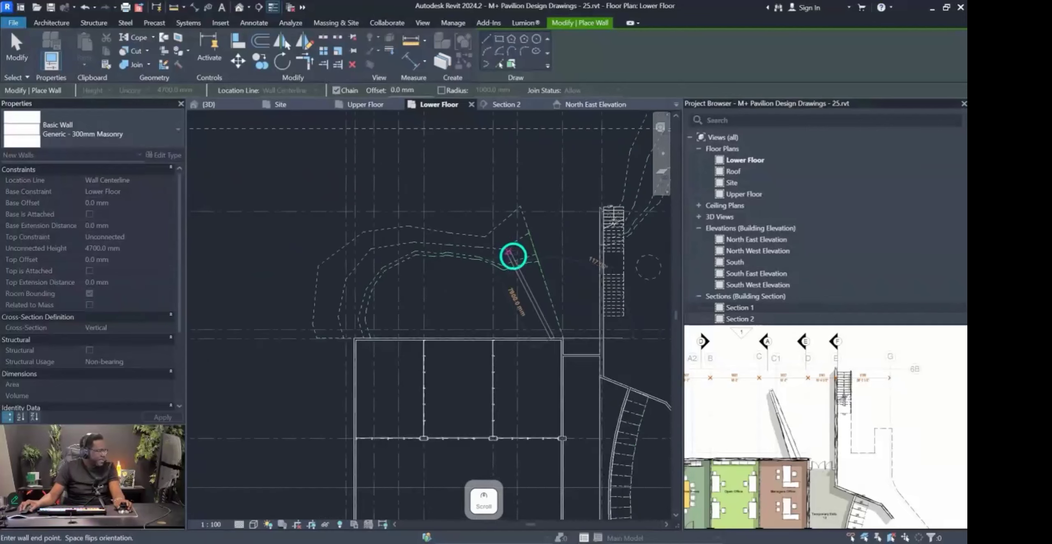
pyautogui.scroll(-2, 522, 258)
pyautogui.scroll(2, 523, 259)
pyautogui.scroll(2, 523, 259)
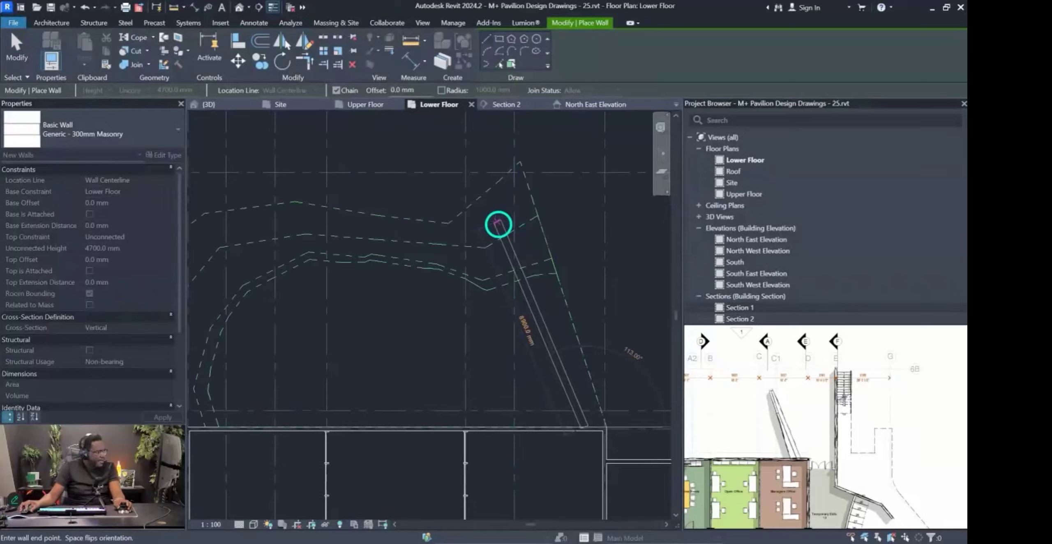
pyautogui.click(498, 224)
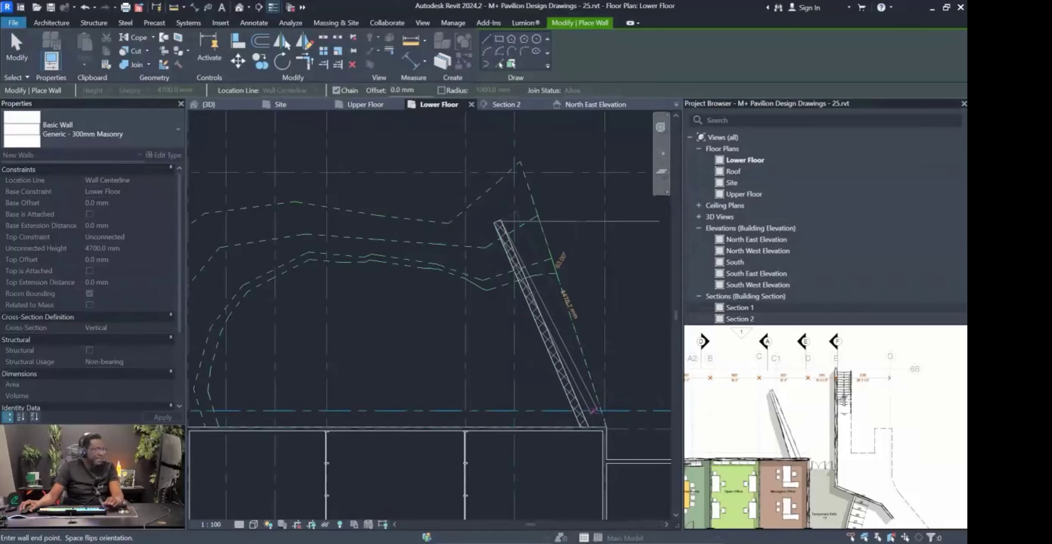
pyautogui.press('Escape')
pyautogui.press('Escape')
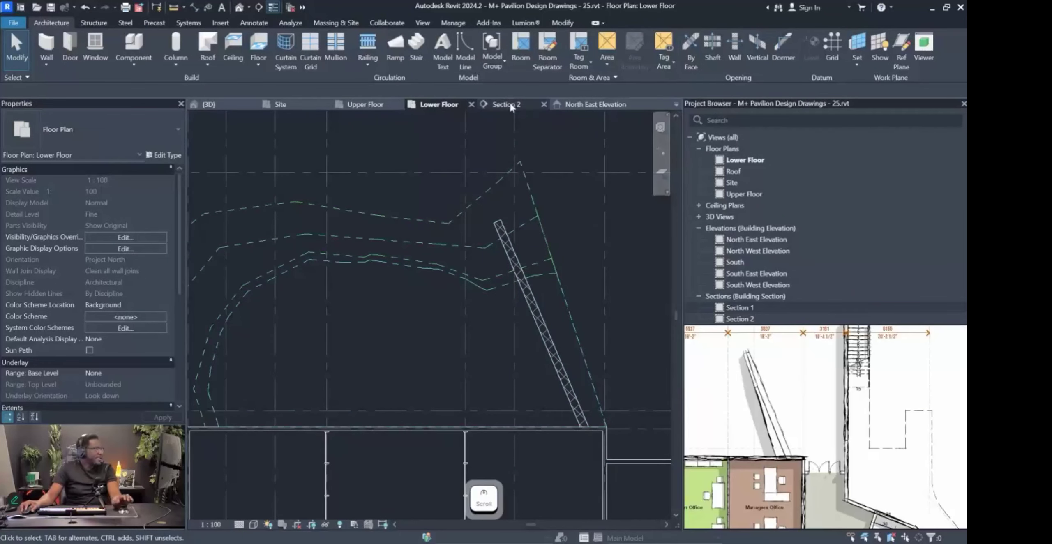
# Open the default 3D view and compare the new masonry wall with the sloping wall in the reference elevation near grids E and A.
pyautogui.click(214, 104)
pyautogui.moveTo(523, 354)
pyautogui.keyDown('shift'); pyautogui.mouseDown(button='middle')
pyautogui.moveTo(482, 288)
pyautogui.moveTo(583, 353)
pyautogui.moveTo(575, 349)
pyautogui.mouseUp(button='middle'); pyautogui.keyUp('shift')
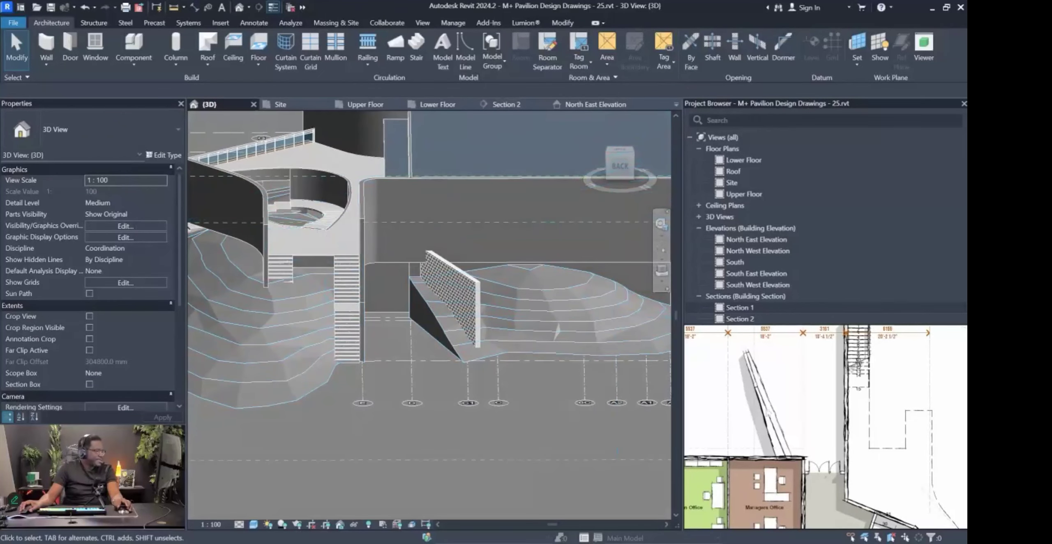
pyautogui.scroll(-5, 791, 423)
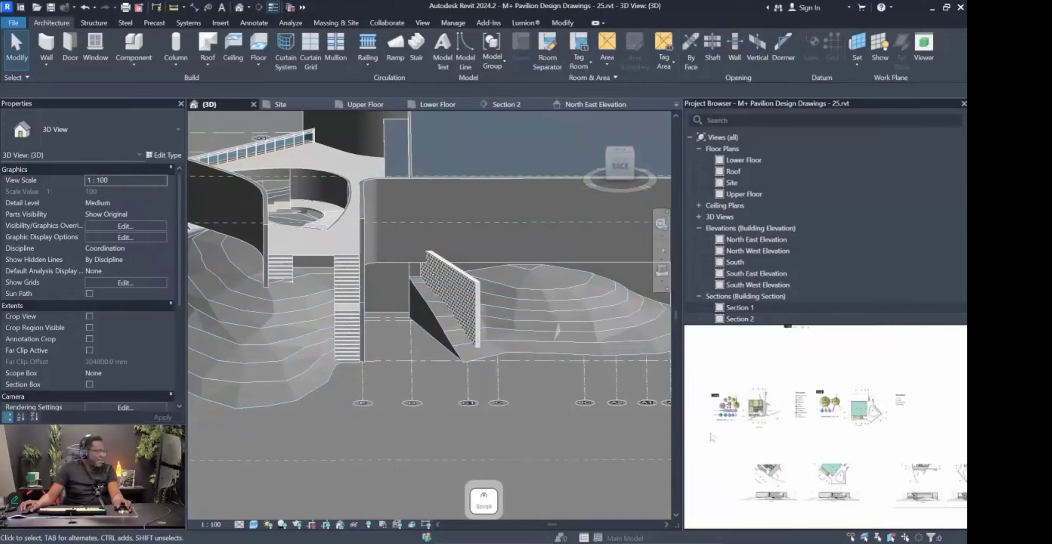
pyautogui.scroll(5, 865, 444)
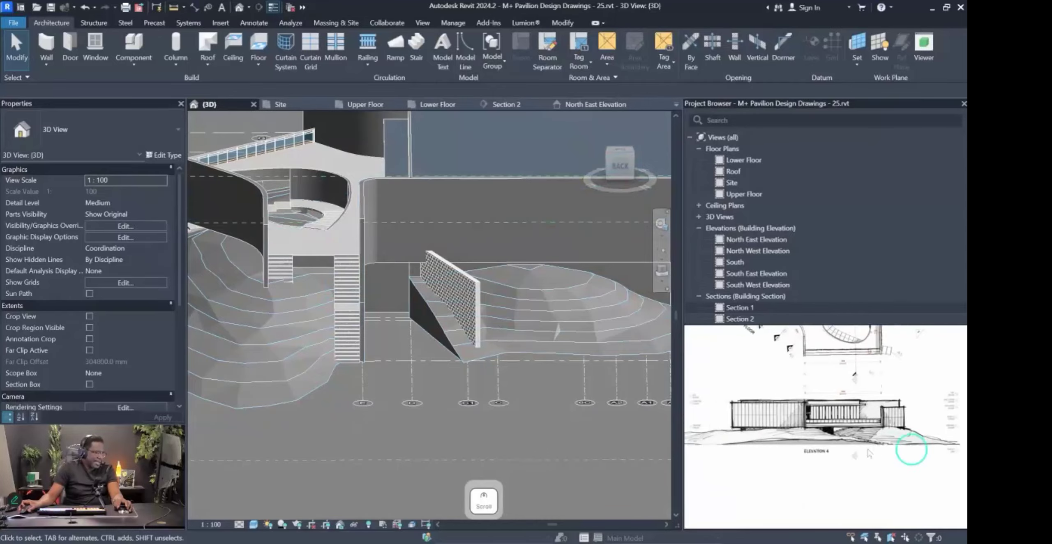
pyautogui.scroll(-5, 805, 456)
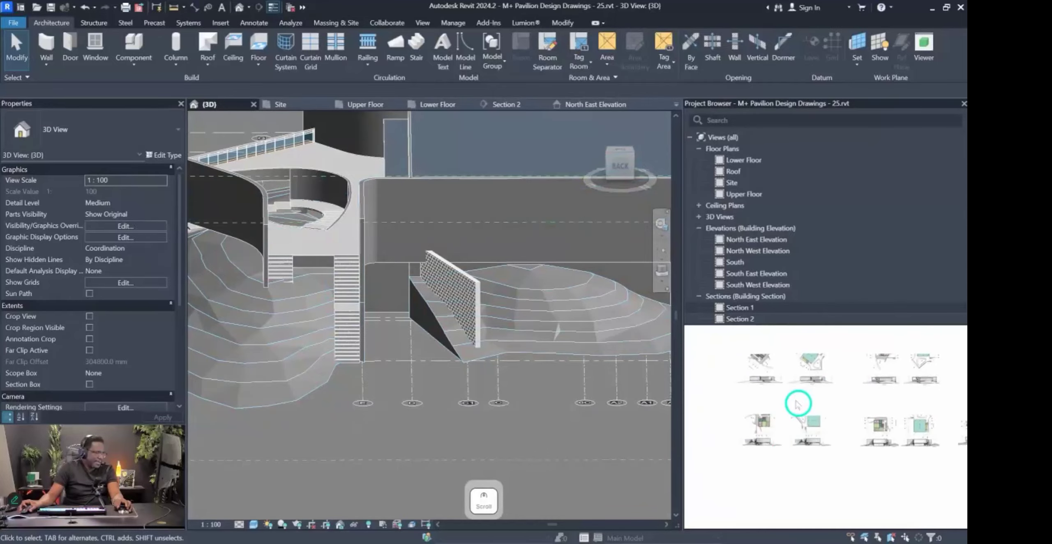
pyautogui.scroll(-2, 766, 452)
pyautogui.scroll(4, 846, 432)
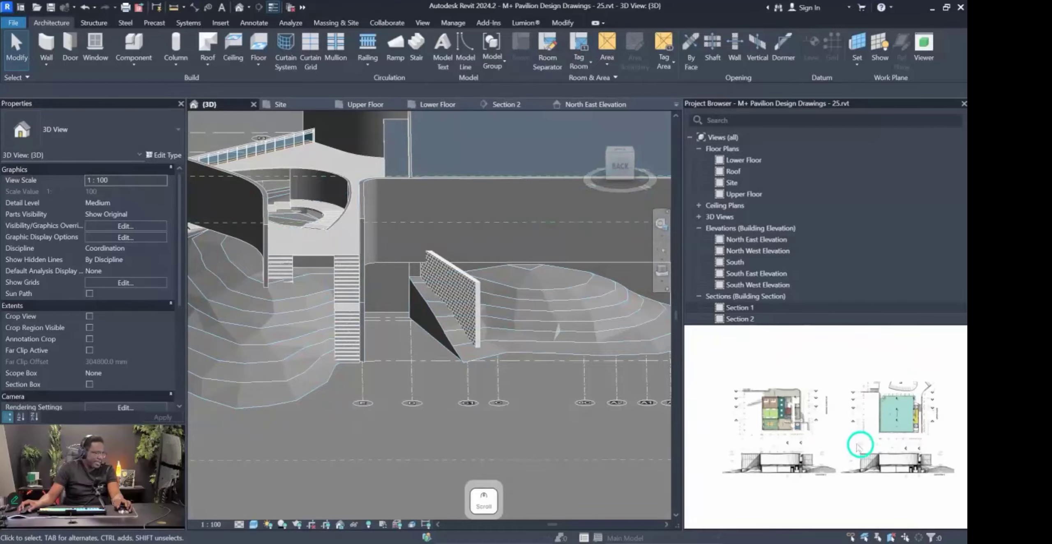
pyautogui.scroll(5, 829, 490)
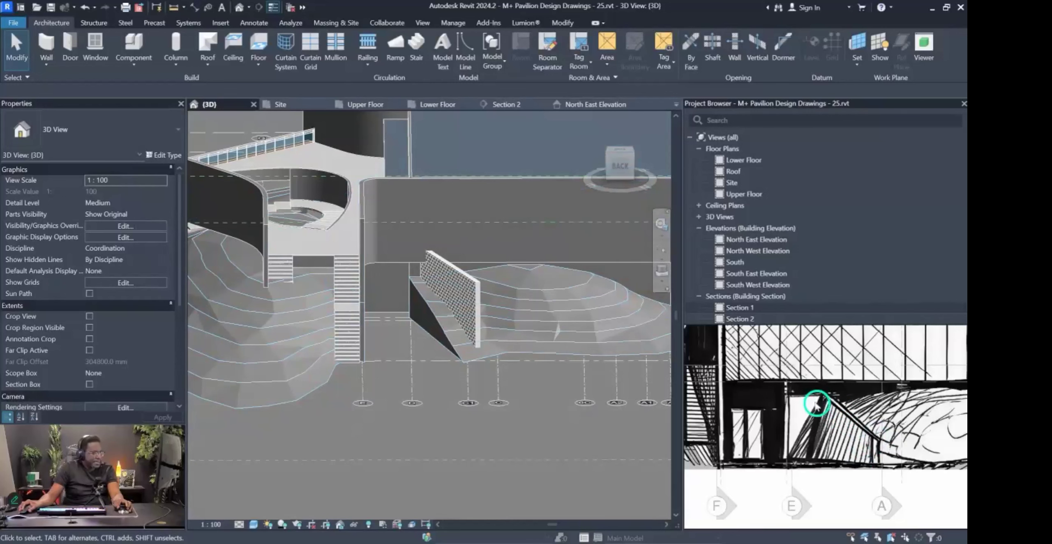
pyautogui.scroll(4, 419, 296)
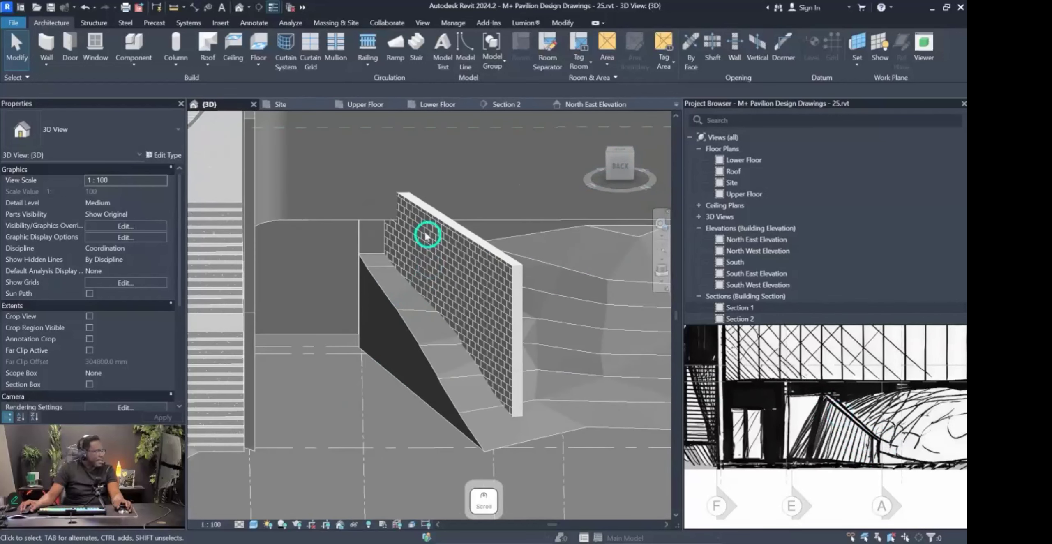
pyautogui.scroll(1, 822, 400)
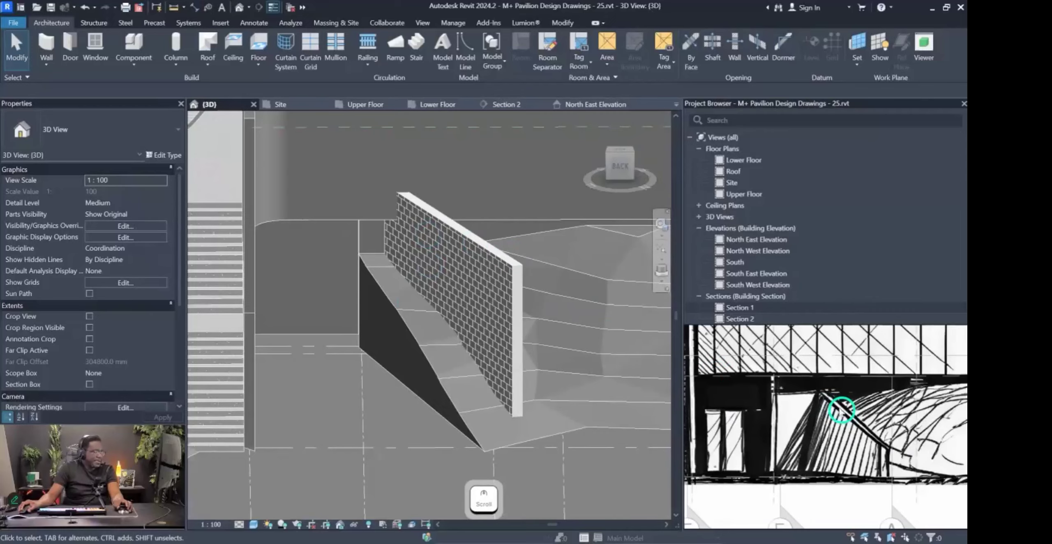
# Edit the masonry wall's profile and lower its top sketch line, removing the constraints that block the move.
pyautogui.click(473, 248)
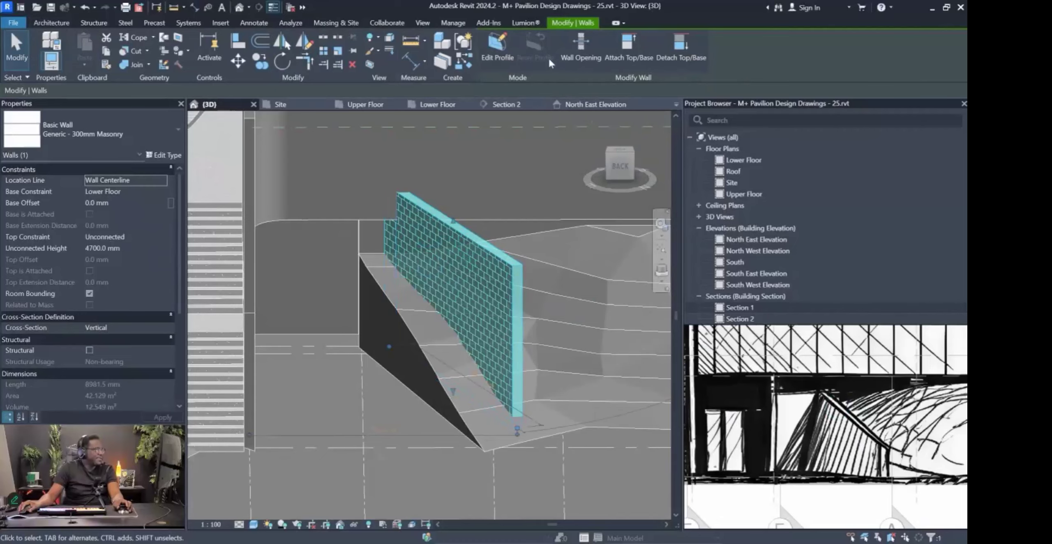
pyautogui.click(500, 43)
pyautogui.moveTo(430, 238)
pyautogui.keyDown('shift'); pyautogui.mouseDown(button='middle')
pyautogui.moveTo(463, 237)
pyautogui.moveTo(459, 226)
pyautogui.moveTo(433, 235)
pyautogui.moveTo(431, 220)
pyautogui.mouseUp(button='middle'); pyautogui.keyUp('shift')
pyautogui.moveTo(424, 165); pyautogui.dragTo(423, 213)
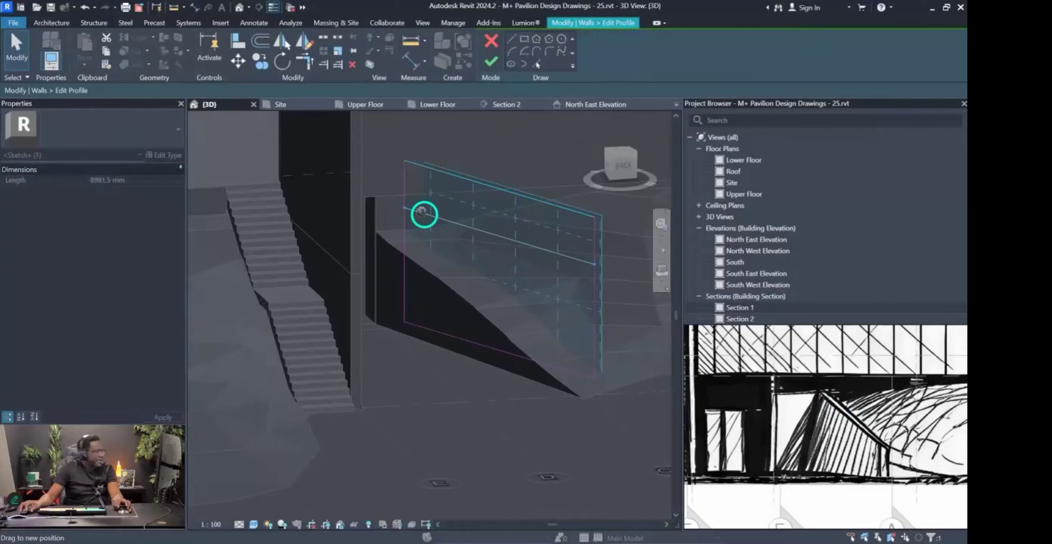
pyautogui.click(396, 233)
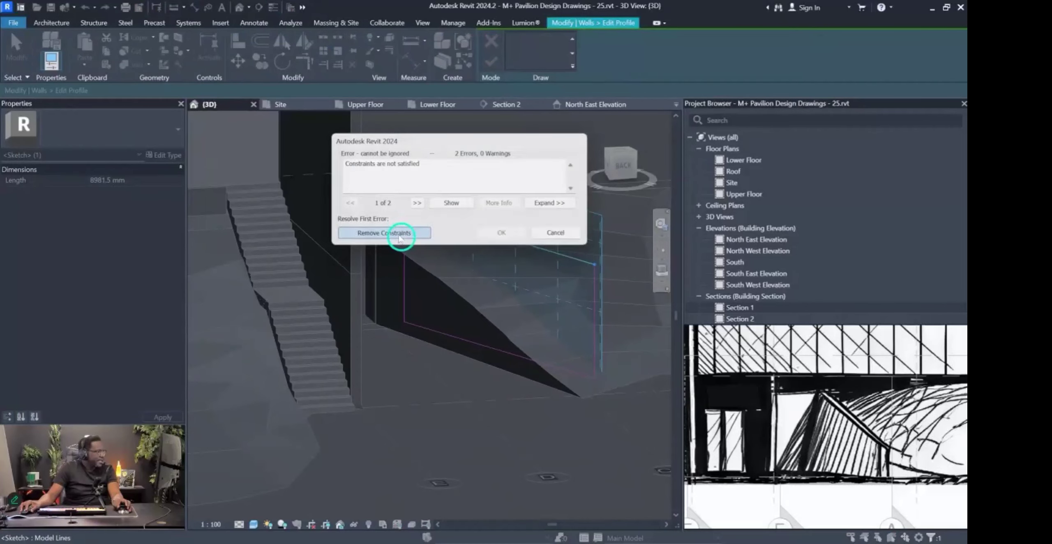
# Slope the profile's top line down toward the wall's outer end at about 9100 mm long, trim it to the vertical edge, and finish the profile.
pyautogui.moveTo(594, 265)
pyautogui.mouseDown()
pyautogui.moveTo(593, 361)
pyautogui.moveTo(590, 350)
pyautogui.mouseUp()
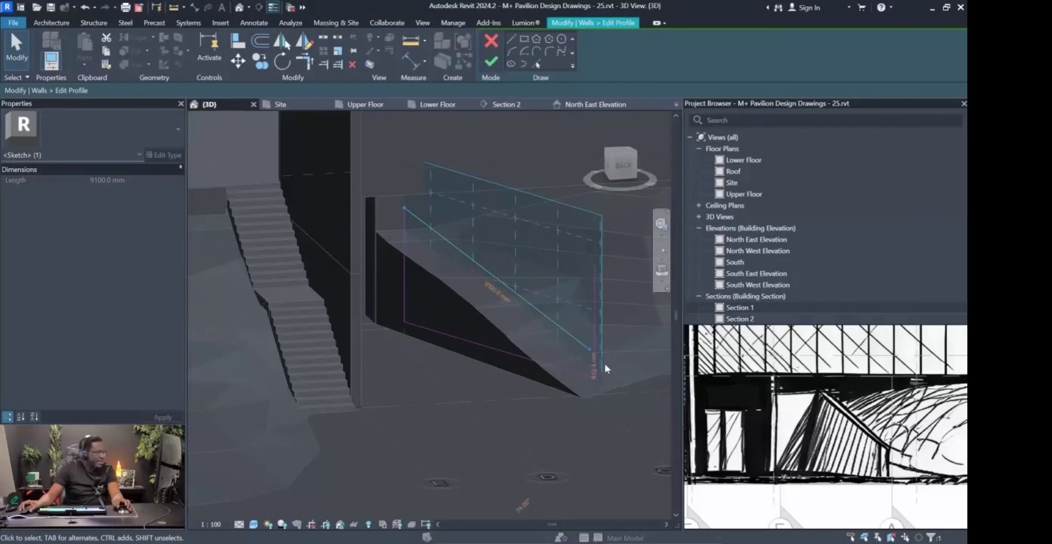
pyautogui.press('t')
pyautogui.press('r')
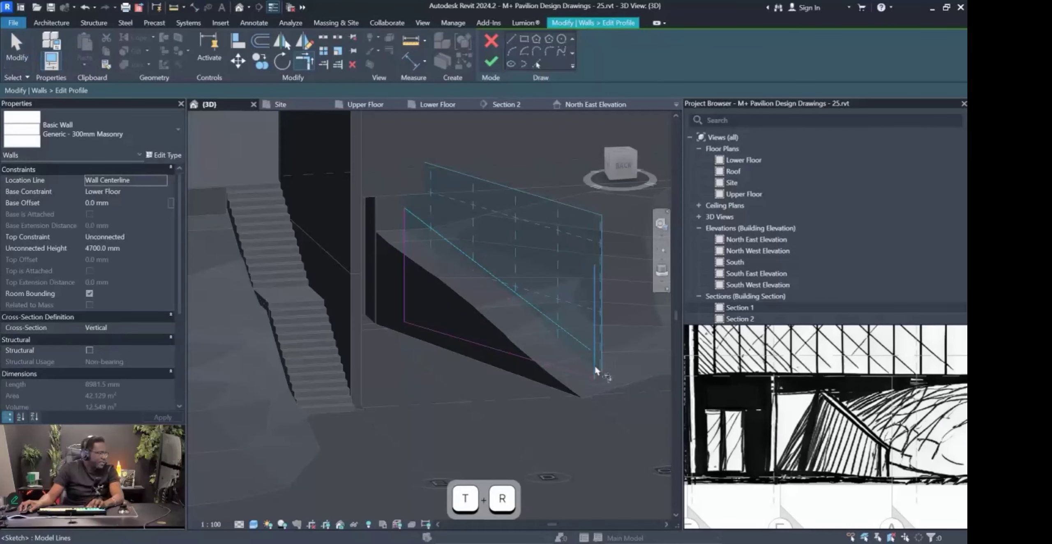
pyautogui.click(491, 62)
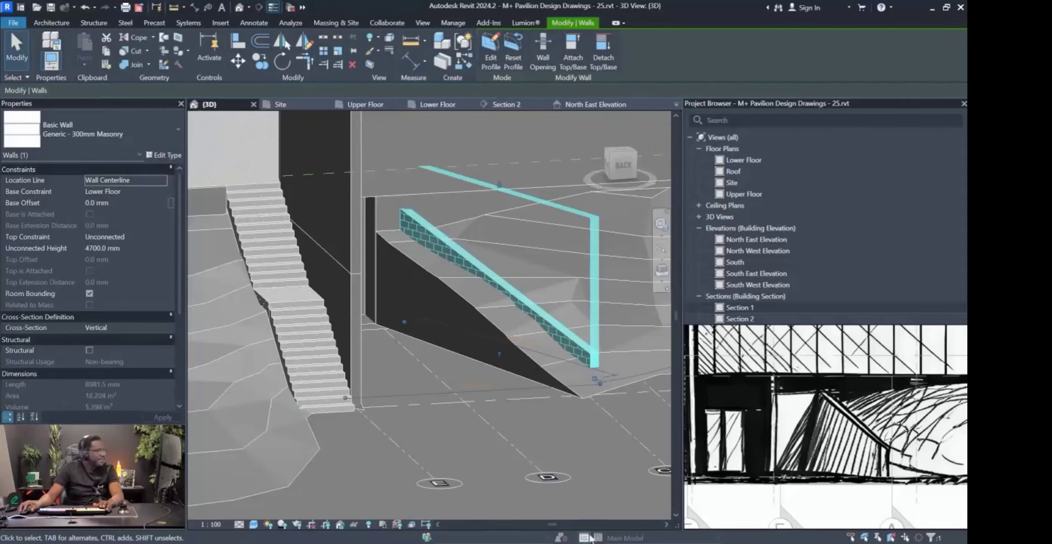
pyautogui.press('Escape')
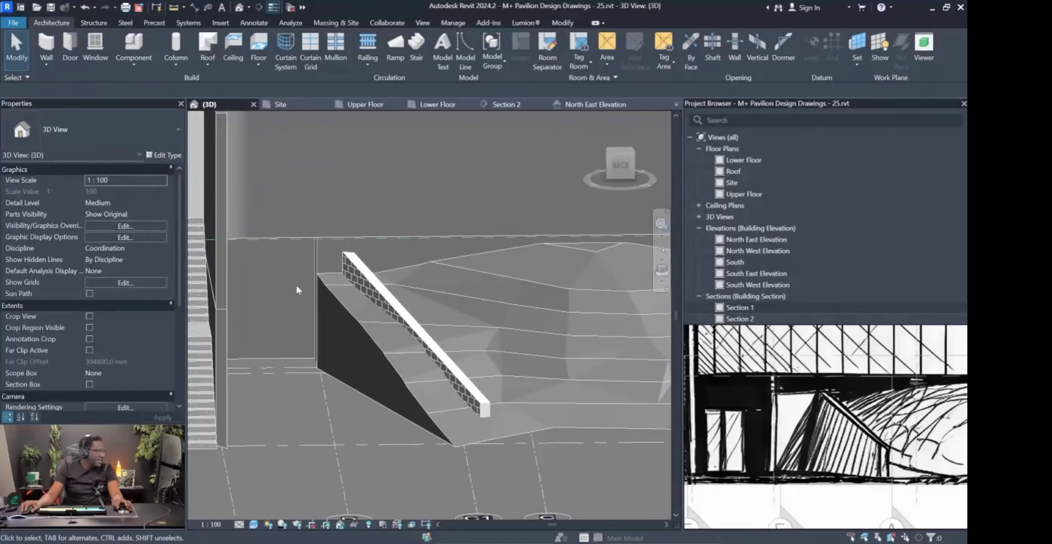
# Examine the sloped masonry wall in 3D against the cut toposolid, the straight stair and the rest of the building.
pyautogui.scroll(3, 345, 311)
pyautogui.scroll(-5, 358, 303)
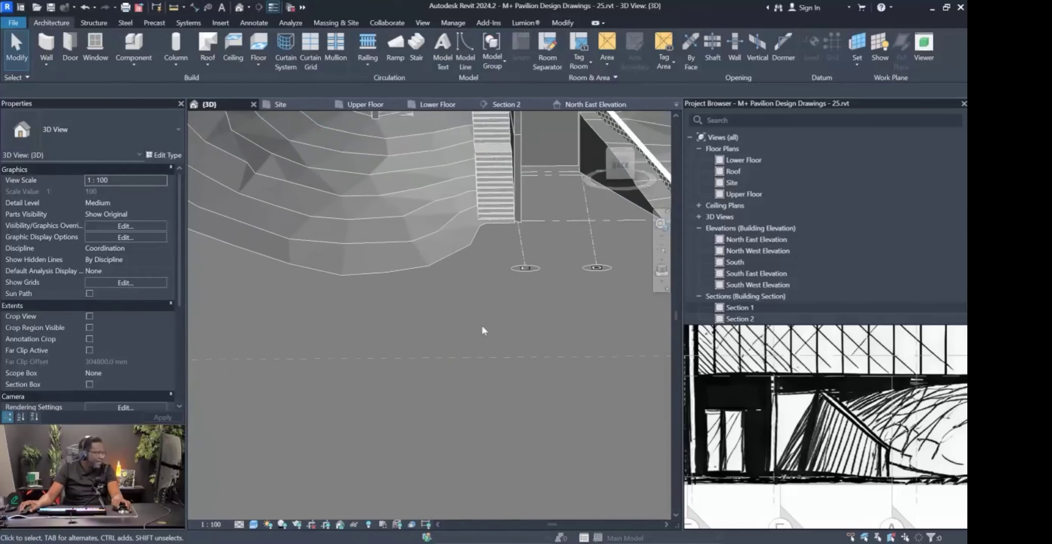
pyautogui.click(598, 122)
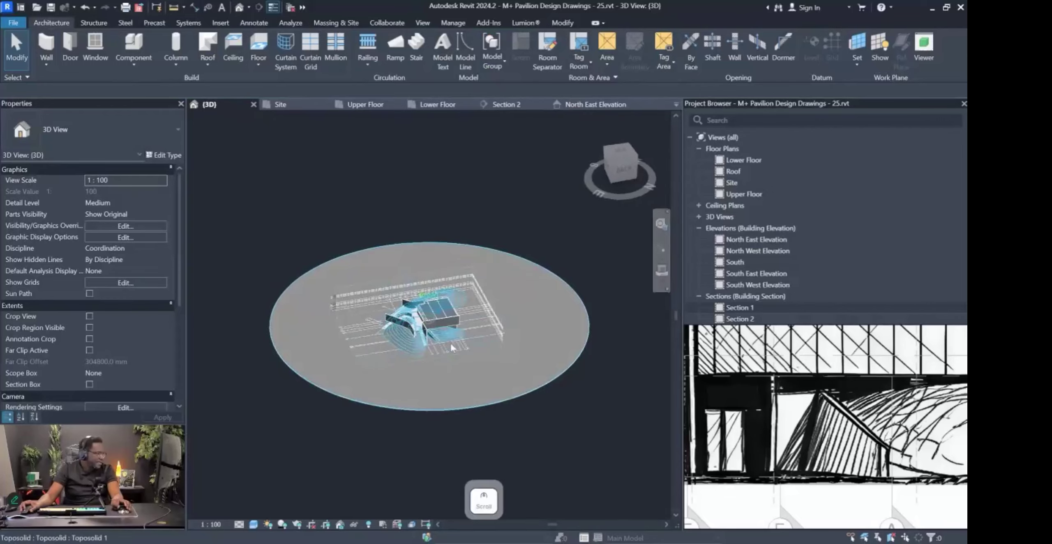
pyautogui.scroll(10, 394, 309)
pyautogui.moveTo(398, 293); pyautogui.dragTo(412, 269, button='middle')
pyautogui.scroll(-3, 413, 269)
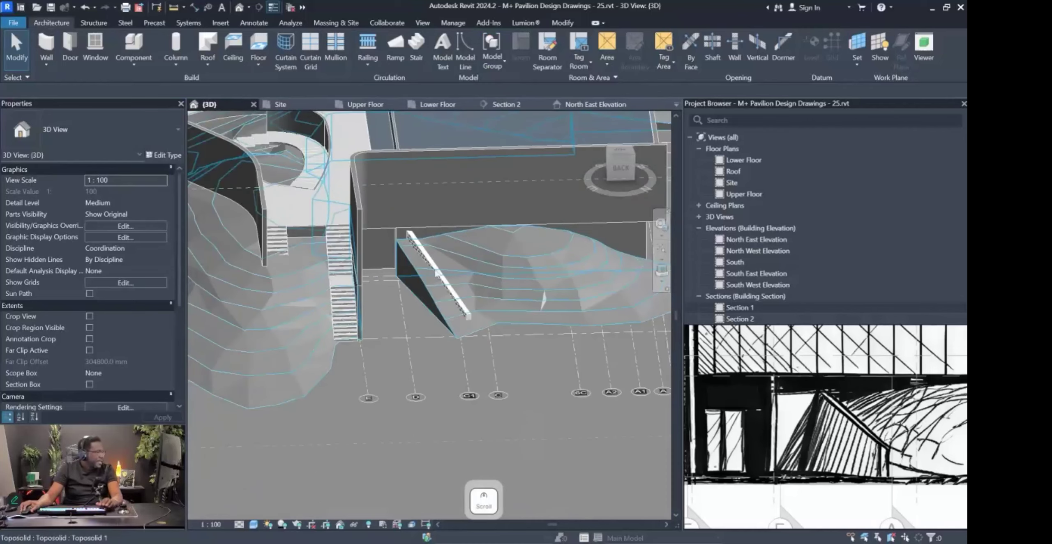
pyautogui.click(491, 261)
pyautogui.scroll(4, 407, 264)
pyautogui.press('Escape')
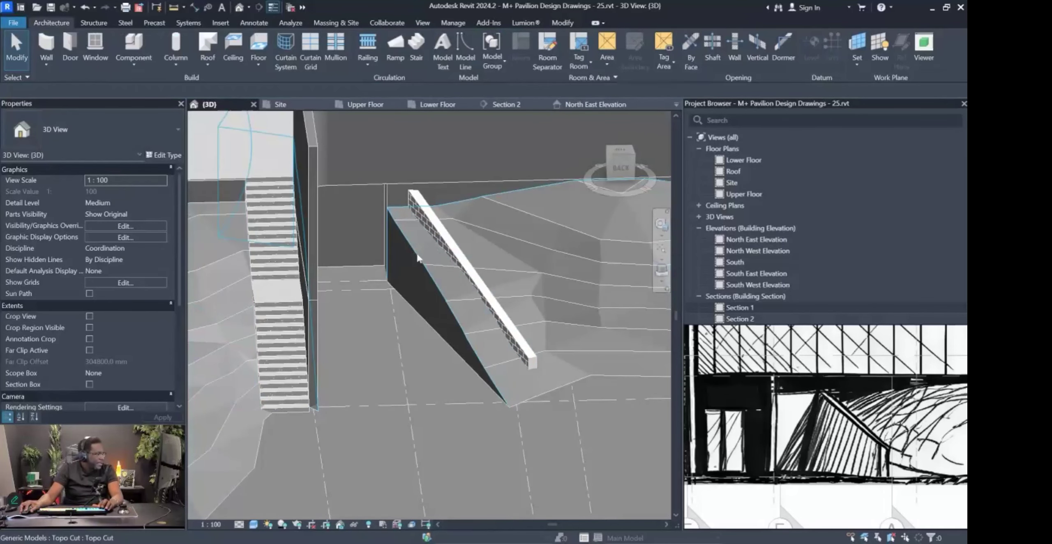
# Open the Topo Cut for in-place editing and select its void extrusion beside the masonry wall.
pyautogui.click(418, 258)
pyautogui.scroll(-5, 415, 325)
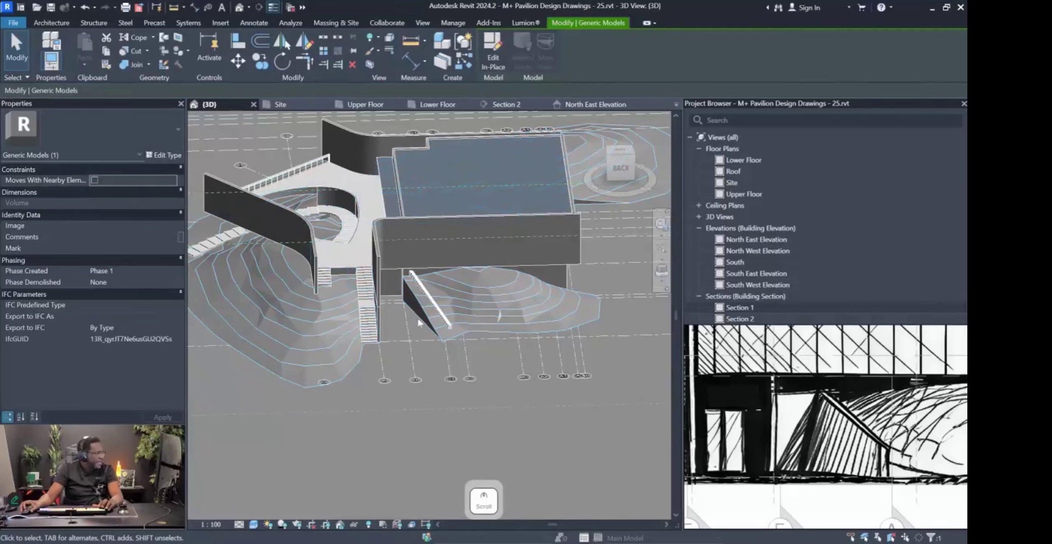
pyautogui.scroll(5, 415, 326)
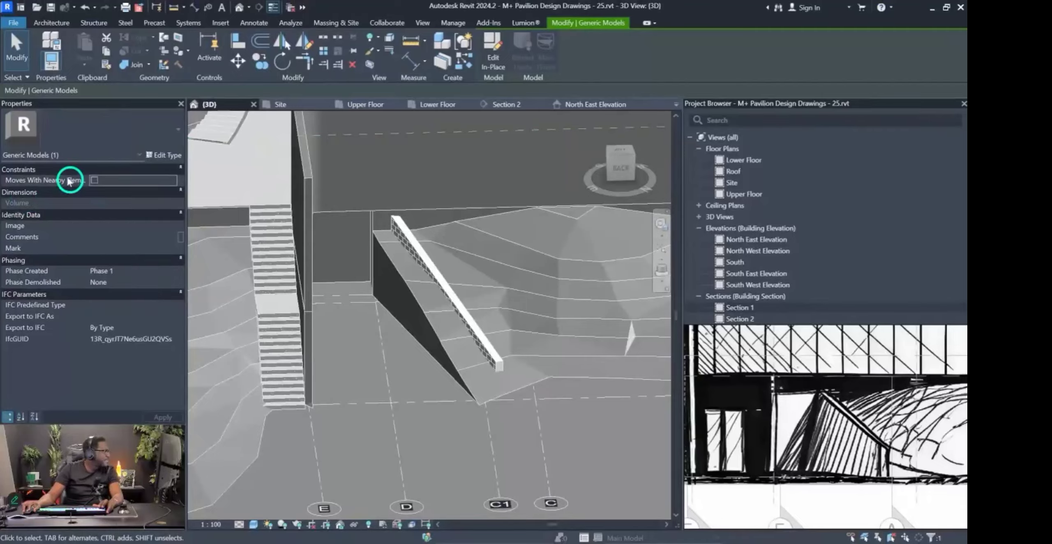
pyautogui.click(138, 155)
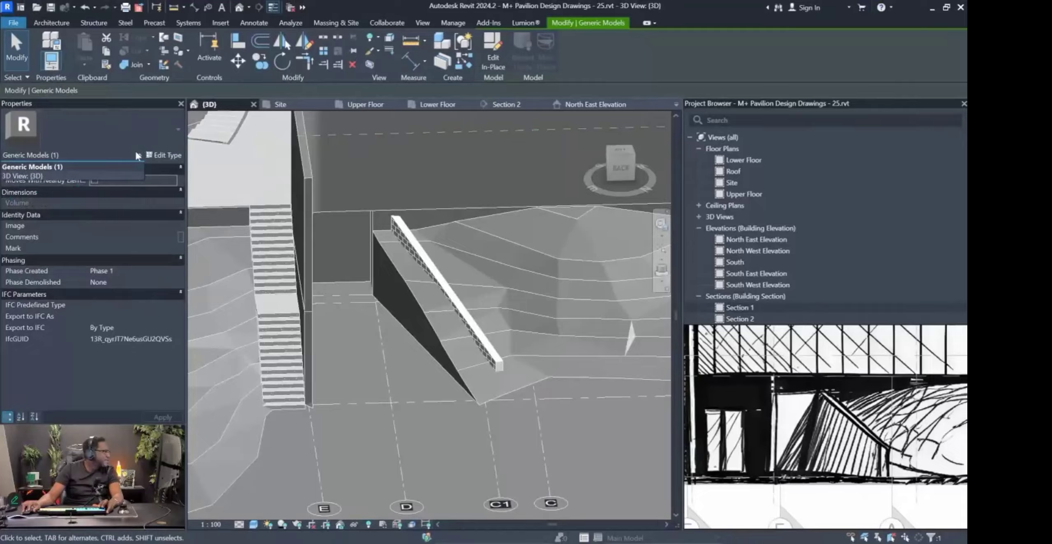
pyautogui.click(137, 155)
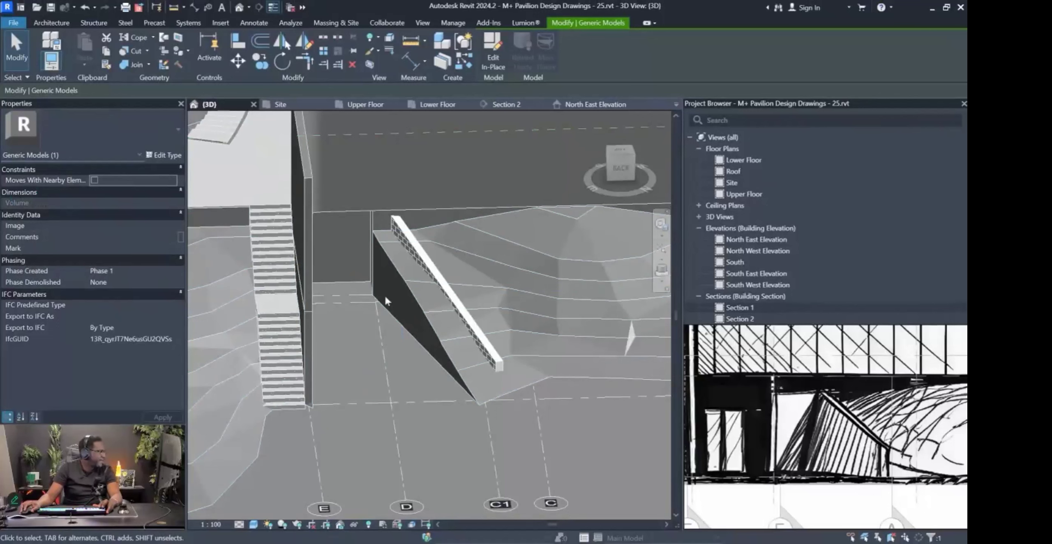
pyautogui.click(490, 58)
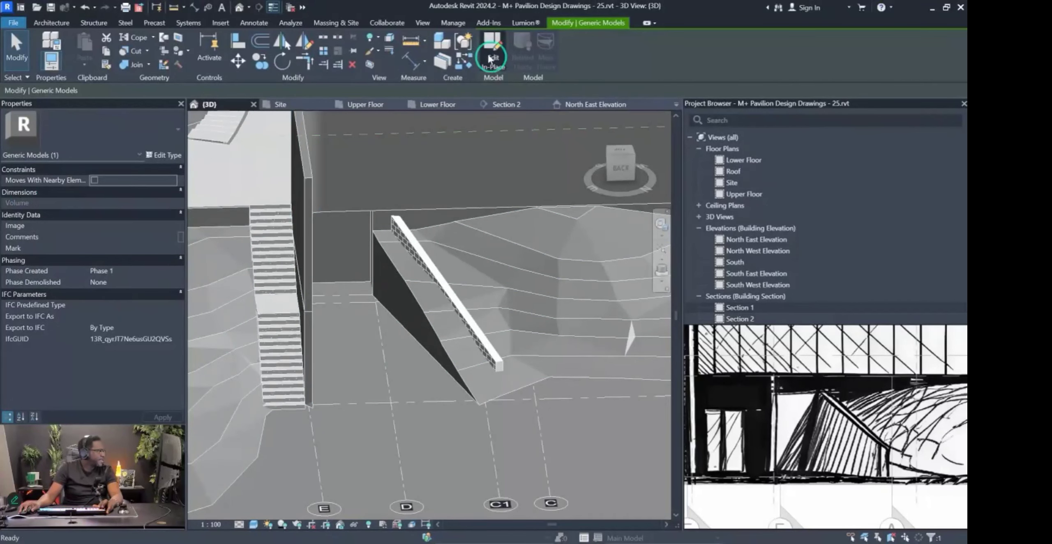
pyautogui.click(415, 299)
pyautogui.scroll(-1, 438, 353)
pyautogui.moveTo(440, 354)
pyautogui.keyDown('shift'); pyautogui.mouseDown(button='middle')
pyautogui.moveTo(385, 345)
pyautogui.moveTo(444, 341)
pyautogui.mouseUp(button='middle'); pyautogui.keyUp('shift')
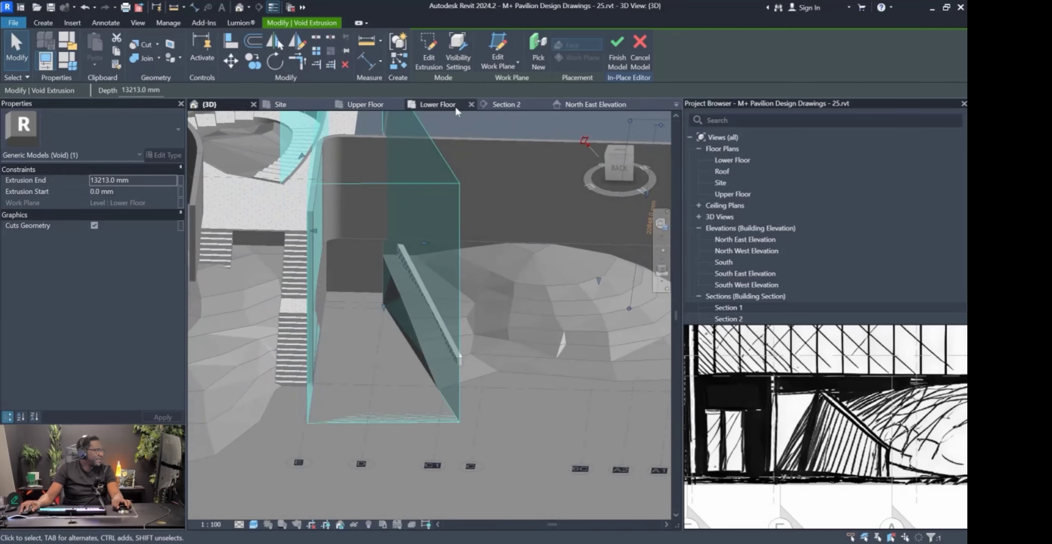
# Edit the void extrusion's sketch in the Lower Floor plan and add a boundary line along the masonry wall's mound-side face.
pyautogui.click(456, 106)
pyautogui.scroll(3, 440, 317)
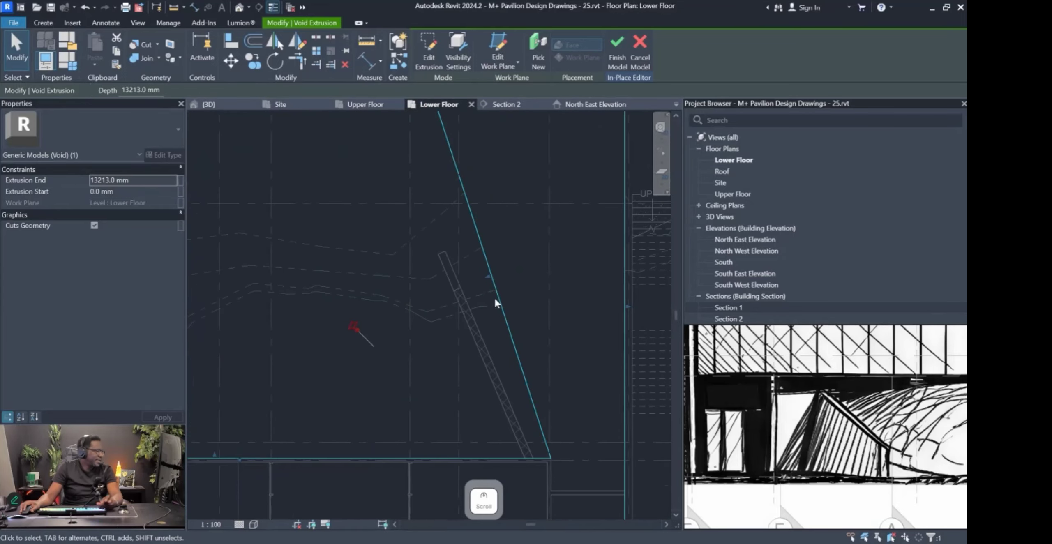
pyautogui.doubleClick(495, 304)
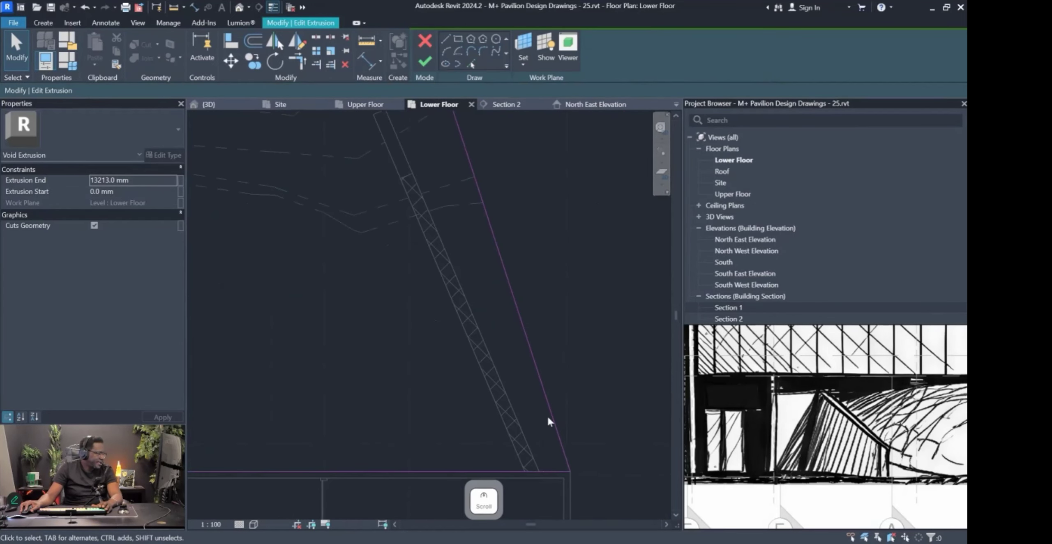
pyautogui.click(471, 65)
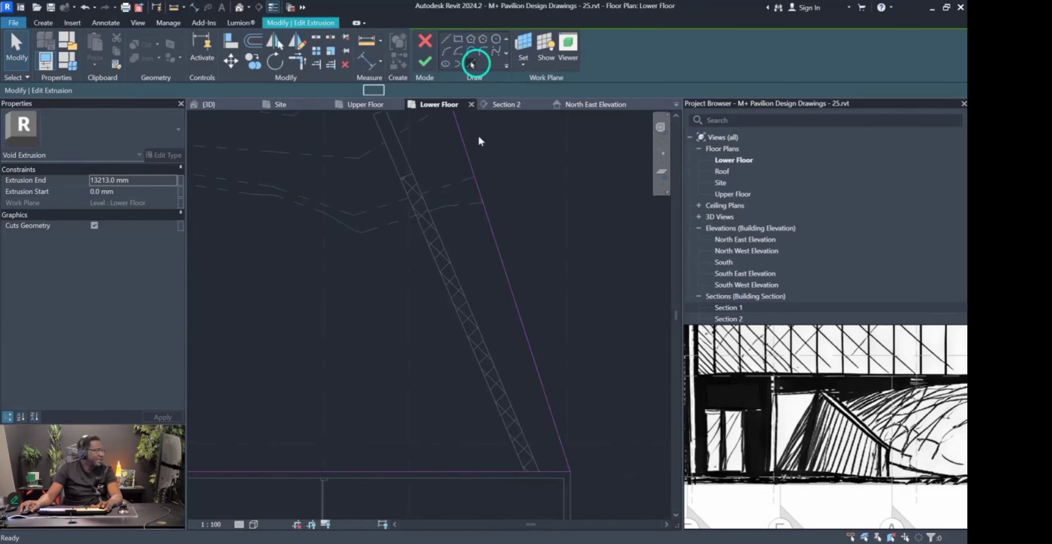
pyautogui.scroll(-2, 469, 389)
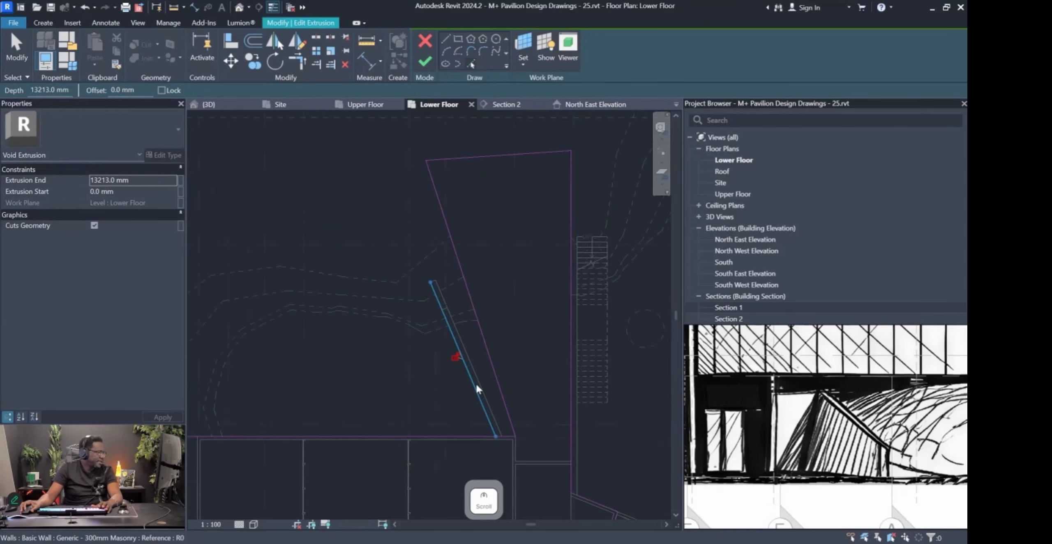
pyautogui.press('Escape')
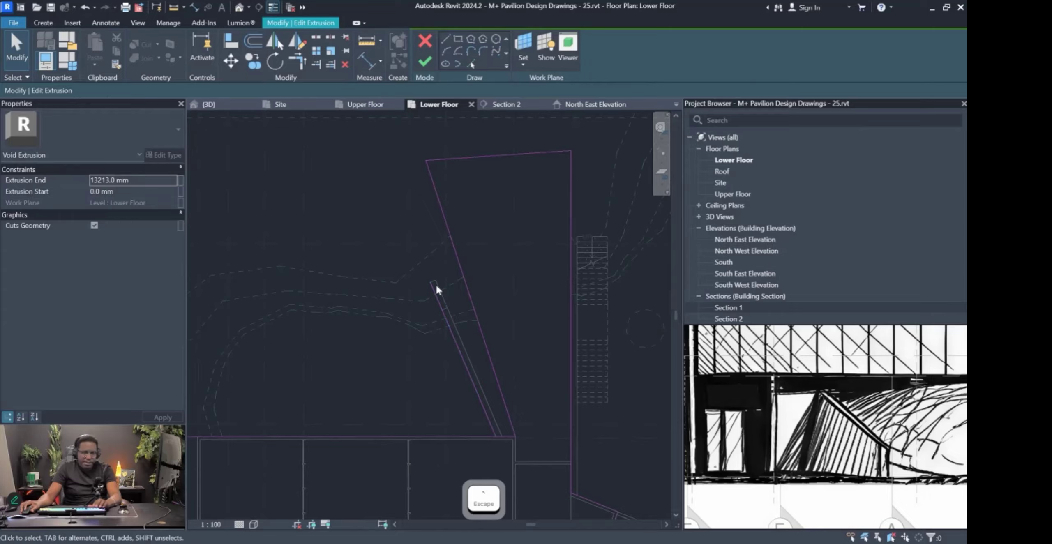
# Trim and extend the new boundary line to meet the sketch's outer edge and its line along the building.
pyautogui.press('t')
pyautogui.press('r')
pyautogui.click(437, 300)
pyautogui.click(452, 158)
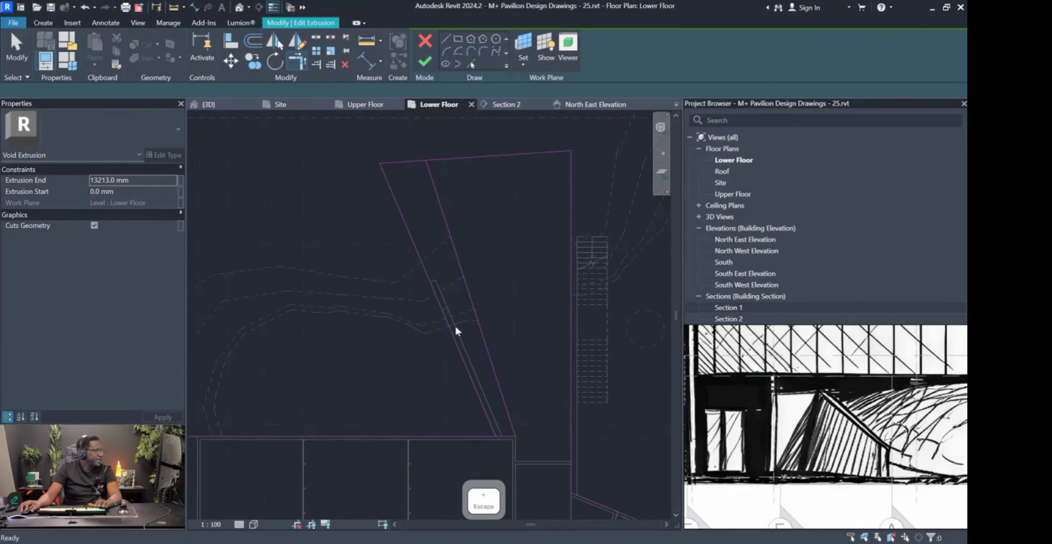
pyautogui.press('t')
pyautogui.press('r')
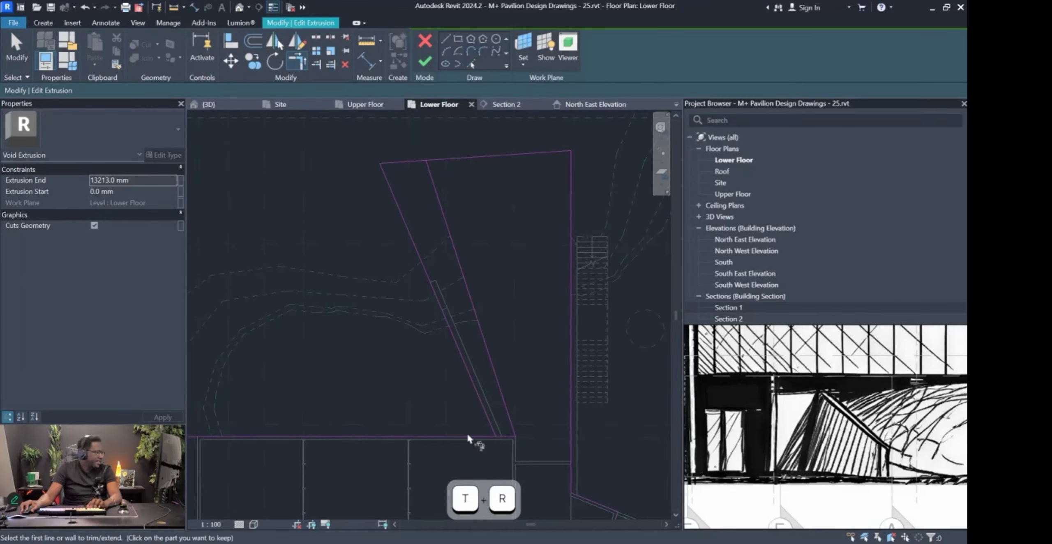
pyautogui.press('Escape')
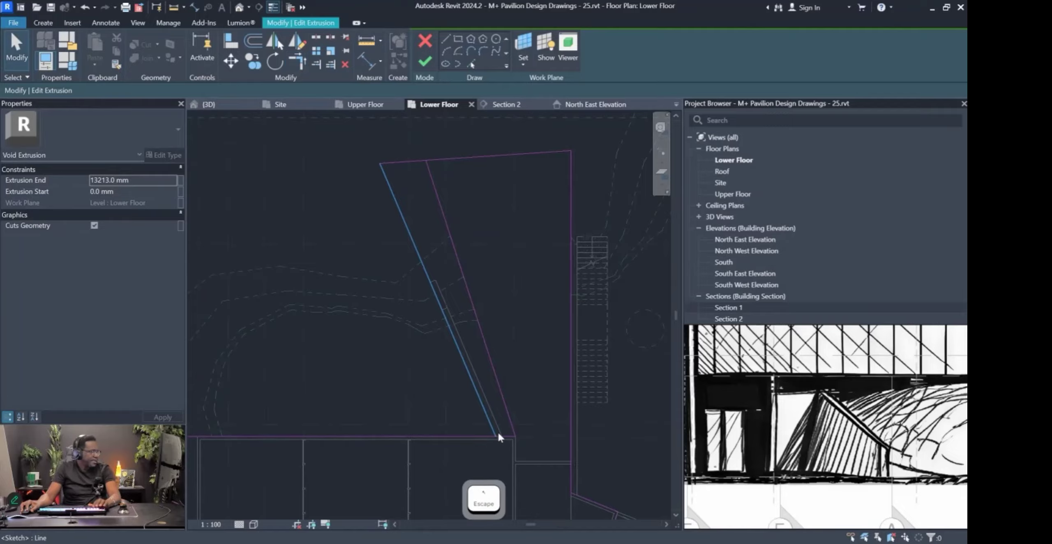
pyautogui.press('t')
pyautogui.press('r')
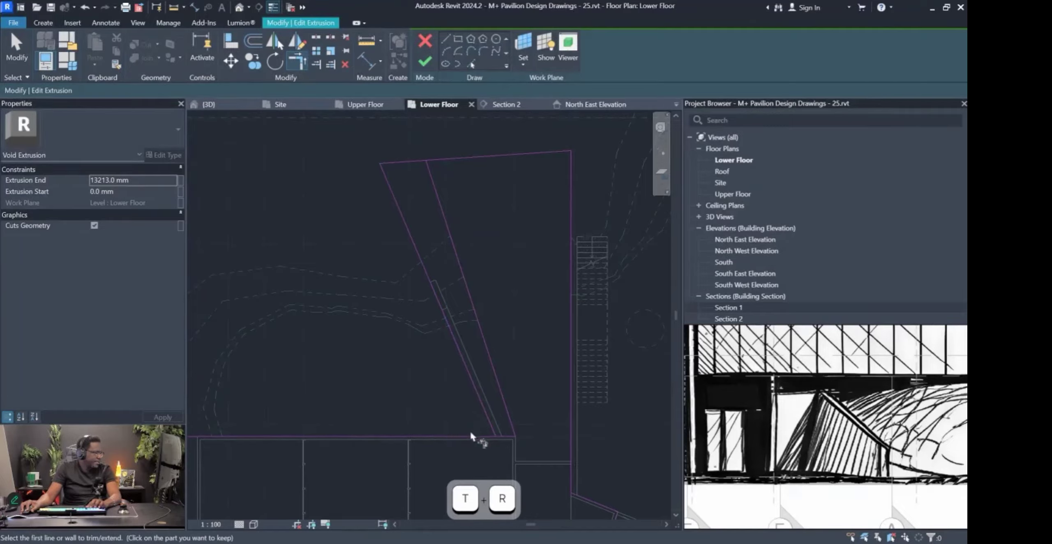
pyautogui.click(470, 435)
pyautogui.click(488, 423)
# Delete the old slanted boundary line, then finish the void sketch and the in-place model.
pyautogui.press('Escape')
pyautogui.click(509, 430)
pyautogui.press('Delete')
pyautogui.scroll(-1, 428, 349)
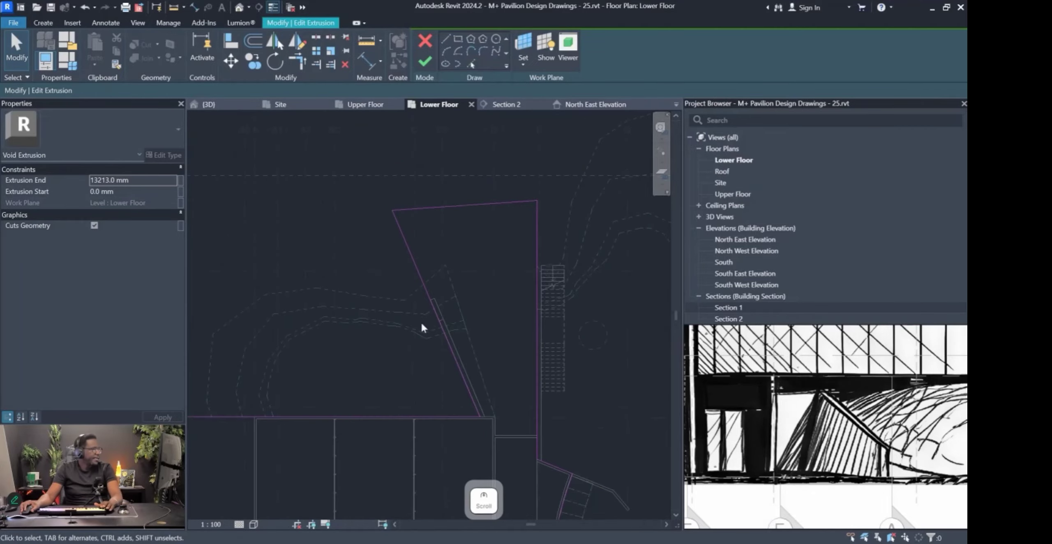
pyautogui.click(428, 61)
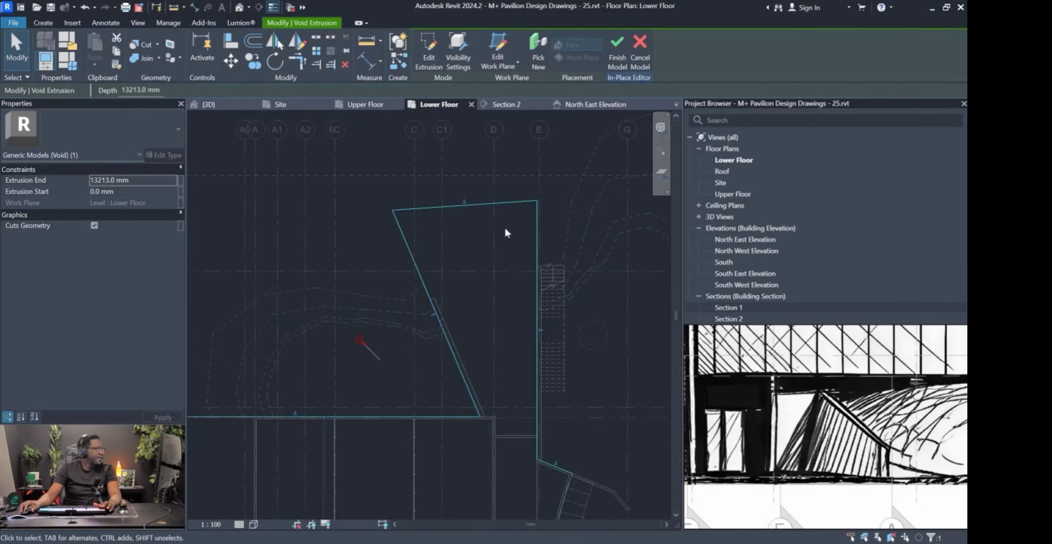
pyautogui.click(613, 58)
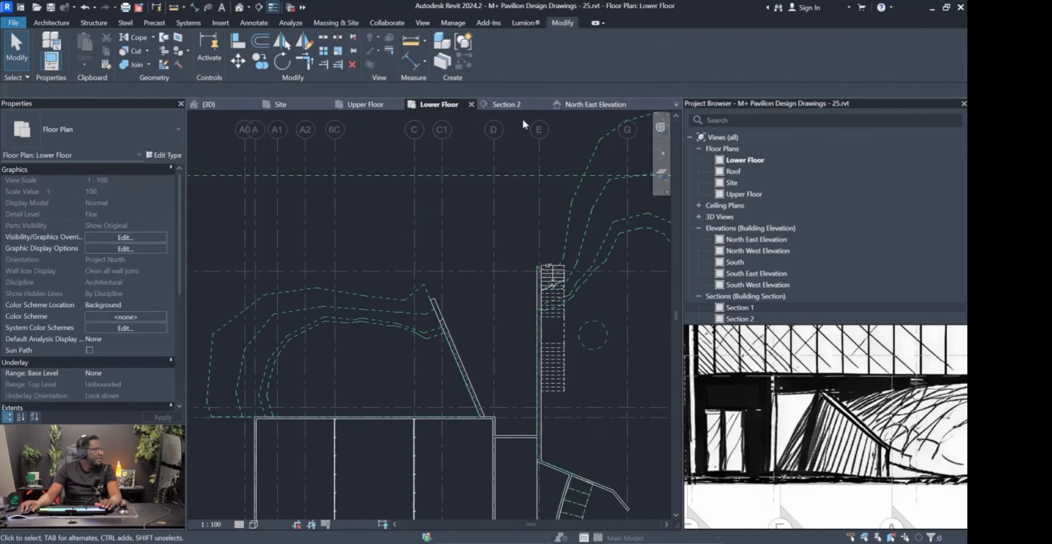
# Reopen the Topo Cut in the 3D view, pull the void's side face slightly outward past the wall beside the straight stair, and finish the model.
pyautogui.click(219, 106)
pyautogui.moveTo(441, 379)
pyautogui.keyDown('shift'); pyautogui.mouseDown(button='middle')
pyautogui.moveTo(366, 267)
pyautogui.moveTo(386, 292)
pyautogui.moveTo(348, 270)
pyautogui.moveTo(358, 258)
pyautogui.moveTo(365, 383)
pyautogui.moveTo(310, 324)
pyautogui.moveTo(373, 310)
pyautogui.moveTo(386, 292)
pyautogui.moveTo(397, 321)
pyautogui.moveTo(409, 265)
pyautogui.mouseUp(button='middle'); pyautogui.keyUp('shift')
pyautogui.scroll(-4, 741, 393)
pyautogui.scroll(1, 745, 398)
pyautogui.scroll(1, 747, 405)
pyautogui.click(392, 271)
pyautogui.doubleClick(409, 265)
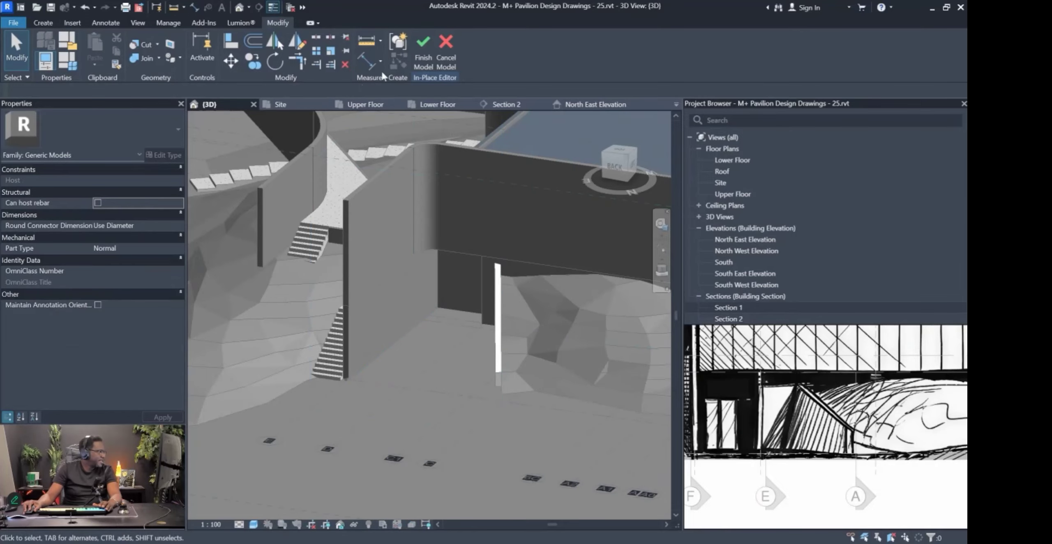
pyautogui.click(369, 346)
pyautogui.scroll(3, 375, 231)
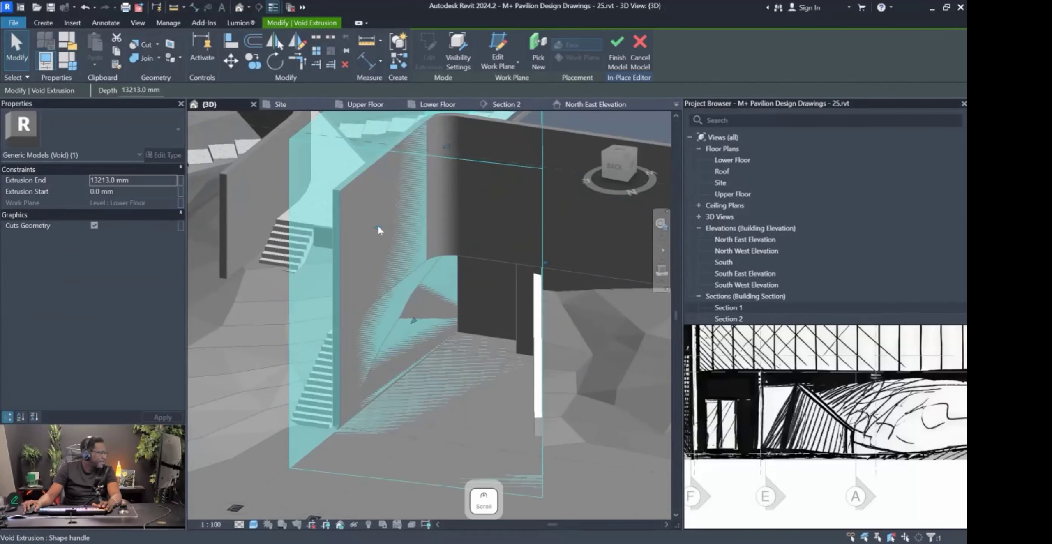
pyautogui.moveTo(378, 227); pyautogui.dragTo(375, 229)
pyautogui.click(623, 53)
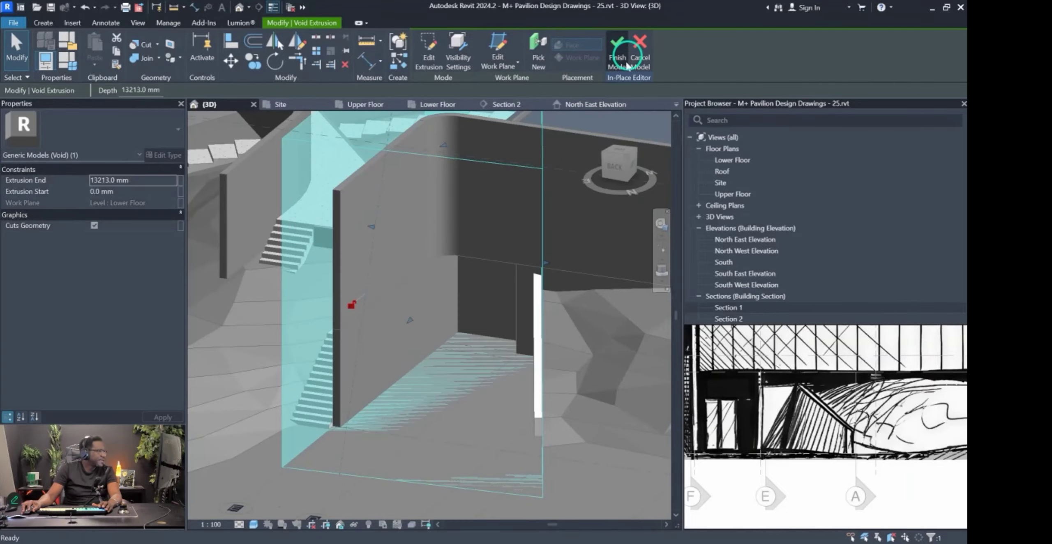
# Examine the revised Topo Cut around the masonry wall and the stair in 3D against the reference elevation.
pyautogui.scroll(-5, 394, 393)
pyautogui.press('Escape')
pyautogui.keyDown('shift'); pyautogui.moveTo(403, 387); pyautogui.dragTo(429, 397, button='middle'); pyautogui.keyUp('shift')
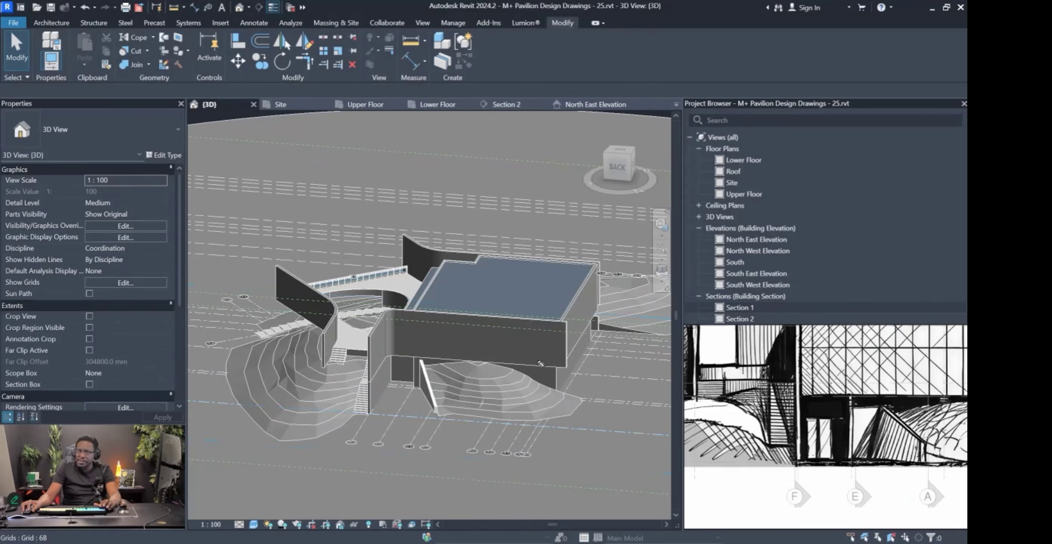
pyautogui.moveTo(777, 375)
pyautogui.mouseDown()
pyautogui.moveTo(857, 488)
pyautogui.moveTo(943, 446)
pyautogui.moveTo(805, 370)
pyautogui.moveTo(775, 372)
pyautogui.mouseUp()
pyautogui.moveTo(357, 354)
pyautogui.mouseDown()
pyautogui.moveTo(423, 446)
pyautogui.moveTo(472, 348)
pyautogui.moveTo(436, 338)
pyautogui.mouseUp()
pyautogui.moveTo(782, 427)
pyautogui.mouseDown()
pyautogui.moveTo(504, 396)
pyautogui.moveTo(516, 429)
pyautogui.mouseUp()
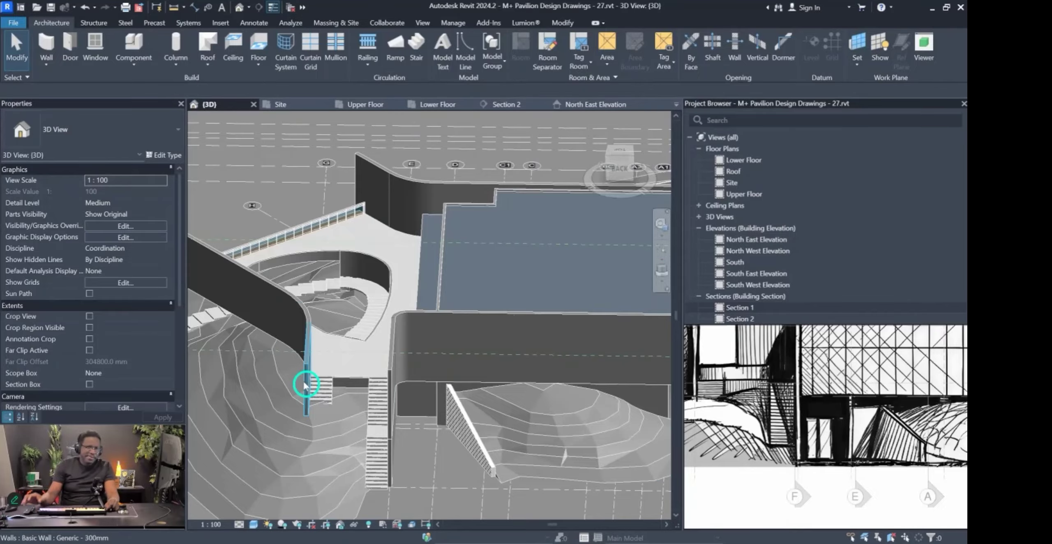
# Look through the reference drawings for the railings around the curved stair and compare them with that area in the 3D model.
pyautogui.scroll(-7, 829, 437)
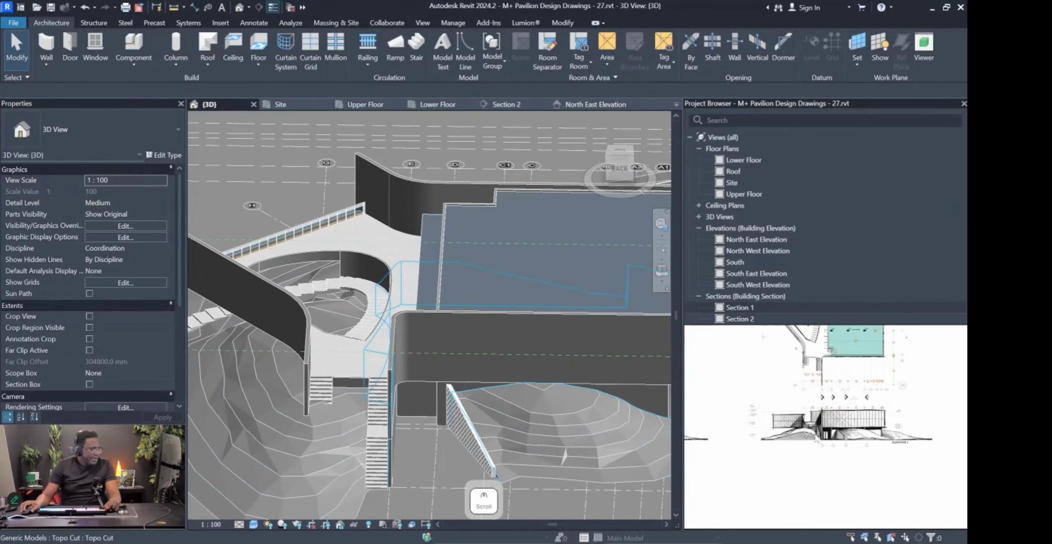
pyautogui.moveTo(782, 440); pyautogui.dragTo(792, 463, button='middle')
pyautogui.scroll(-6, 789, 462)
pyautogui.moveTo(855, 466); pyautogui.dragTo(716, 458, button='middle')
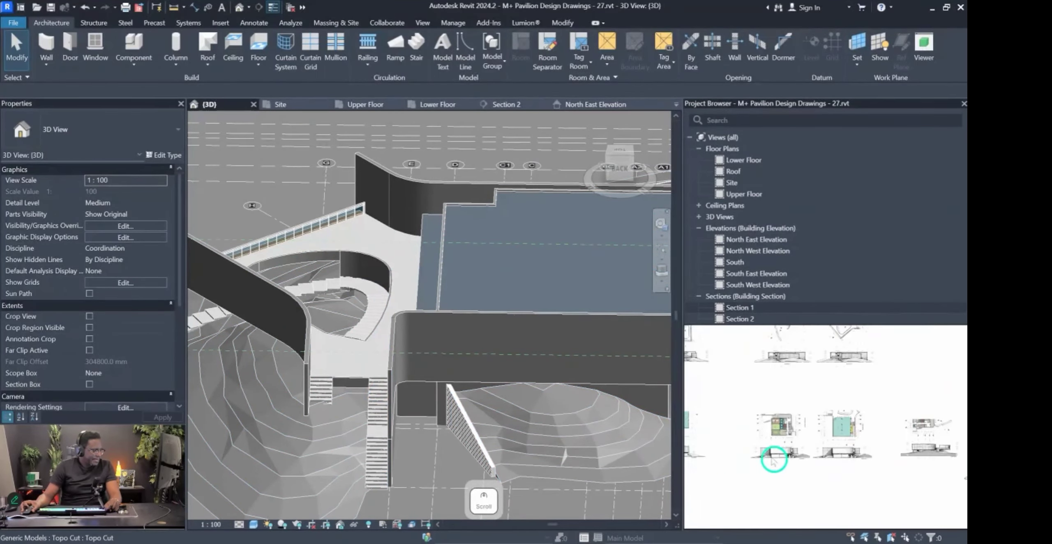
pyautogui.scroll(-10, 772, 462)
pyautogui.scroll(-8, 767, 413)
pyautogui.moveTo(739, 441); pyautogui.dragTo(804, 447, button='middle')
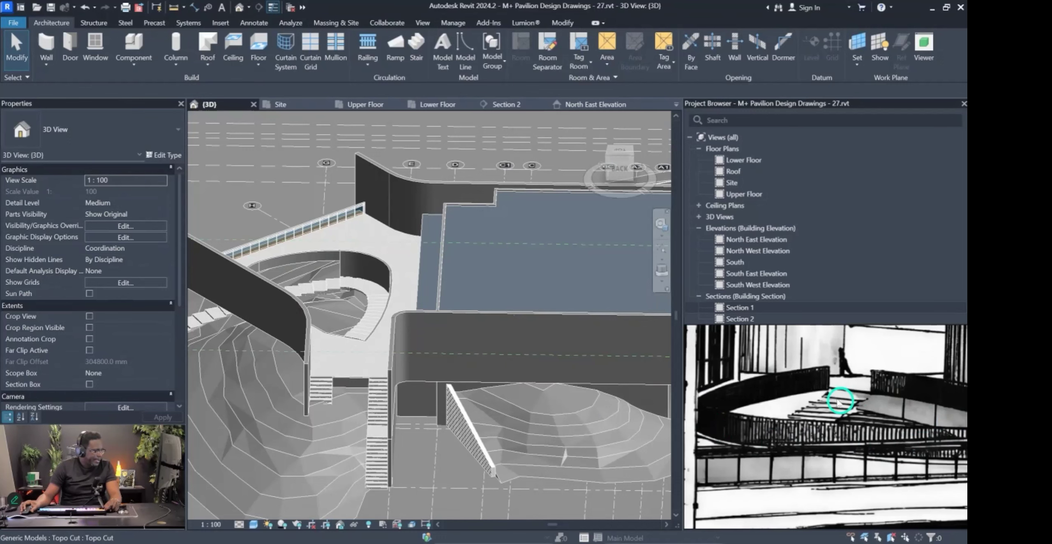
pyautogui.keyDown('shift'); pyautogui.moveTo(356, 301); pyautogui.dragTo(391, 321, button='middle'); pyautogui.keyUp('shift')
pyautogui.scroll(-3, 371, 305)
pyautogui.scroll(3, 453, 392)
pyautogui.moveTo(453, 392); pyautogui.dragTo(548, 378, button='middle')
pyautogui.scroll(1, 593, 344)
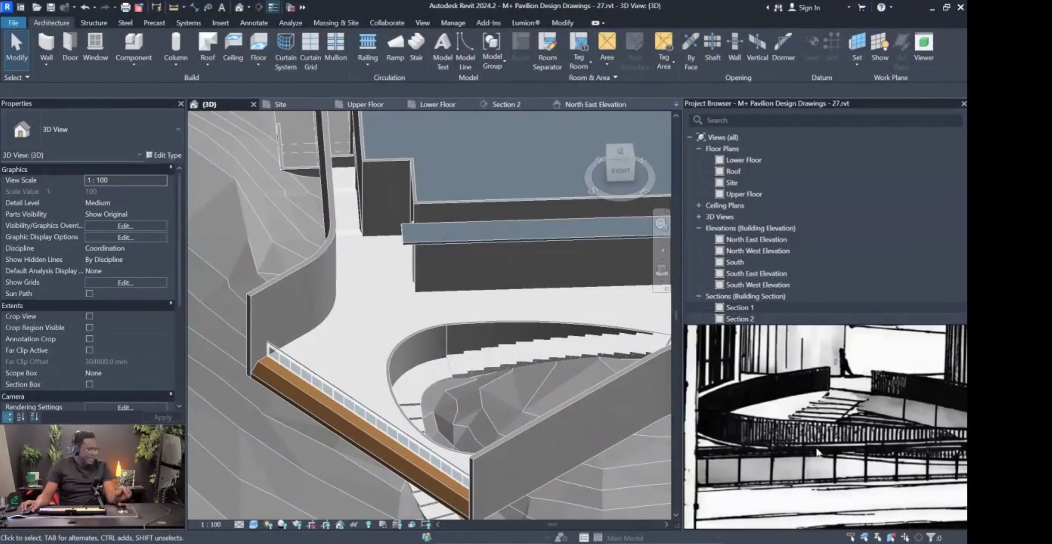
# Examine the Elevation 3 and Elevation 4 reference drawings for the railings around the terrace and curved stair.
pyautogui.scroll(10, 803, 441)
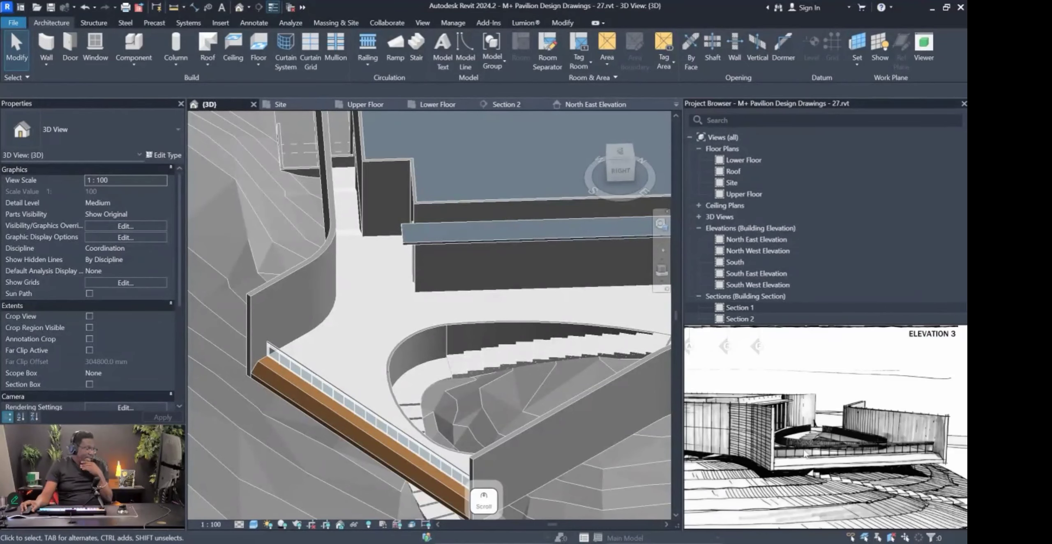
pyautogui.scroll(2, 807, 382)
pyautogui.scroll(-8, 866, 458)
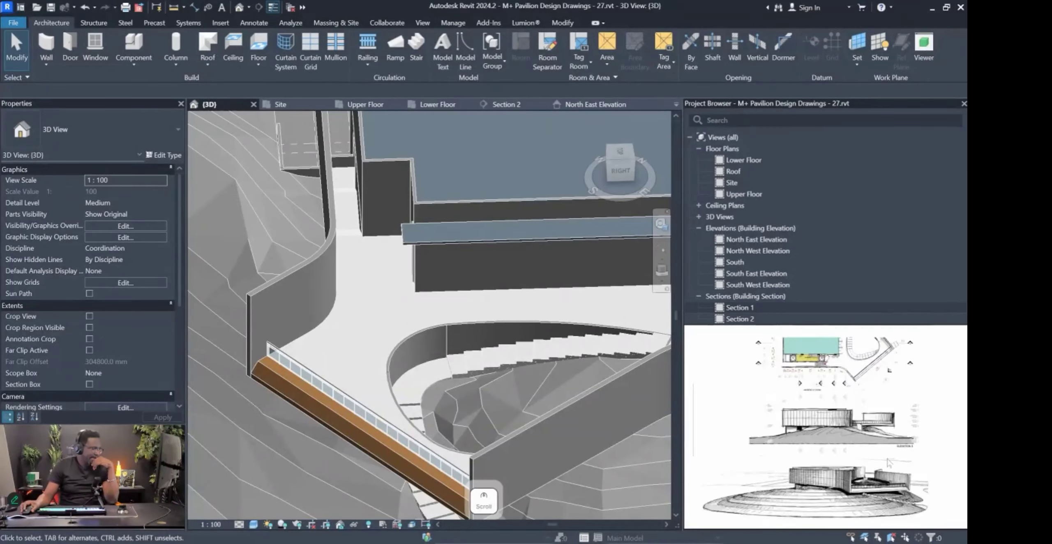
pyautogui.scroll(7, 877, 440)
pyautogui.moveTo(877, 440); pyautogui.dragTo(797, 440, button='middle')
pyautogui.scroll(-6, 797, 441)
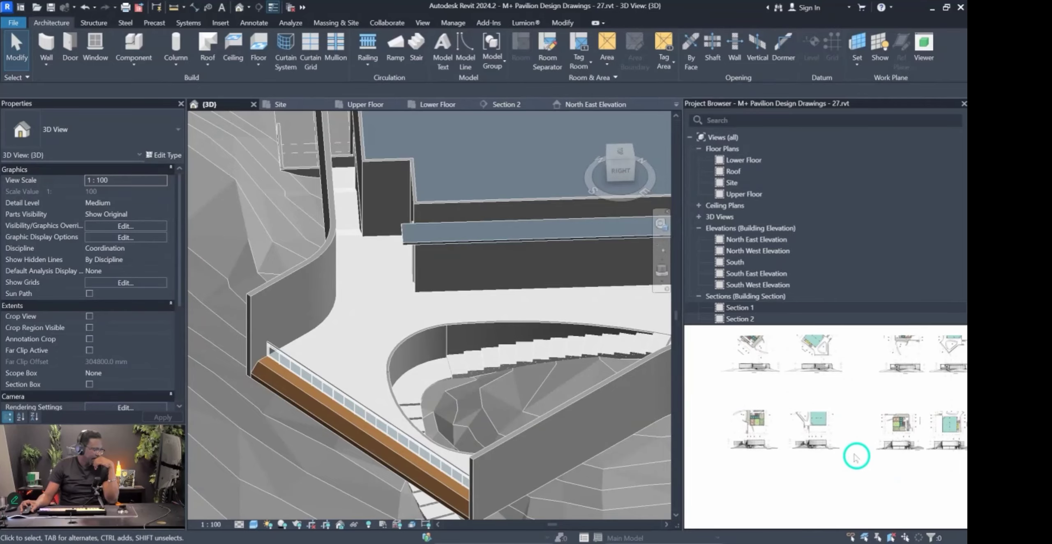
pyautogui.scroll(3, 822, 382)
pyautogui.scroll(3, 818, 362)
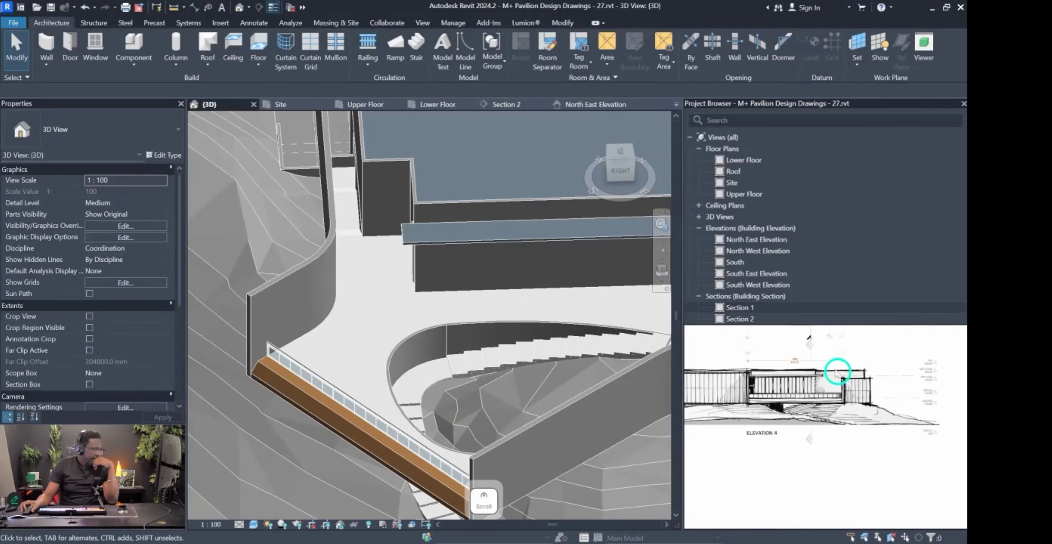
pyautogui.scroll(-3, 828, 391)
pyautogui.scroll(-3, 834, 389)
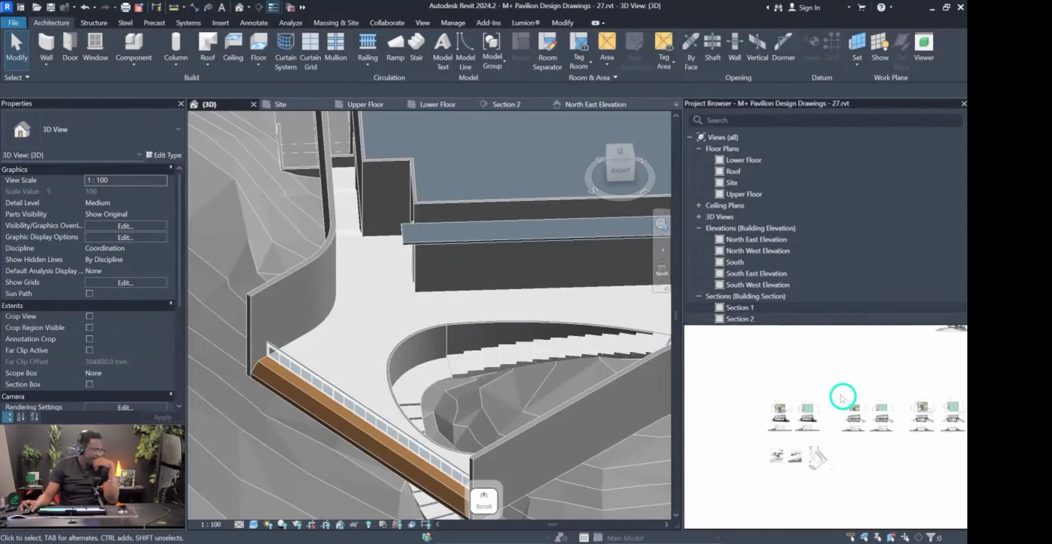
# Examine the reference section drawings for the railings at the stair head and the vertical-baluster railing along the curved terrace edge.
pyautogui.scroll(3, 792, 446)
pyautogui.scroll(2, 871, 468)
pyautogui.scroll(4, 836, 464)
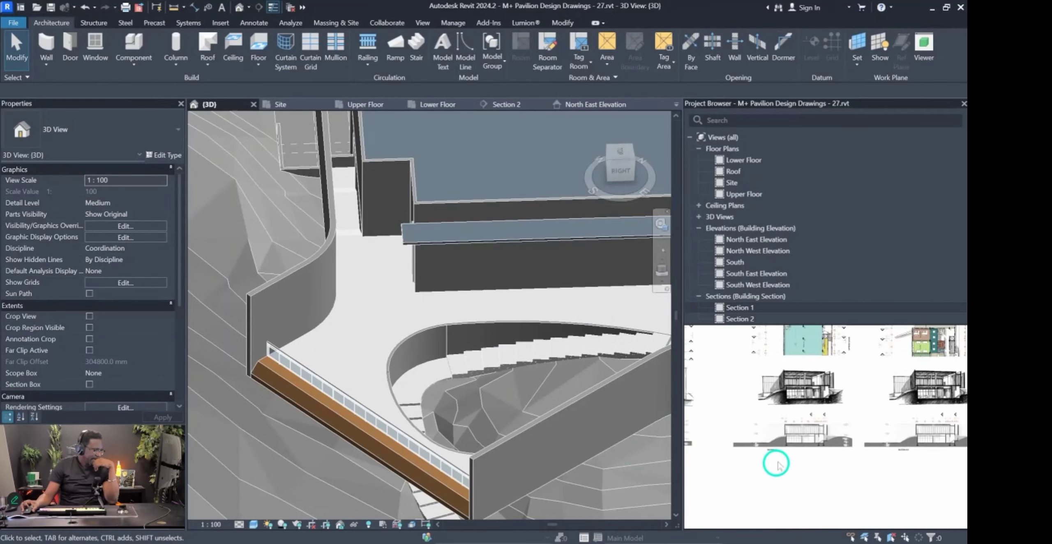
pyautogui.scroll(6, 775, 422)
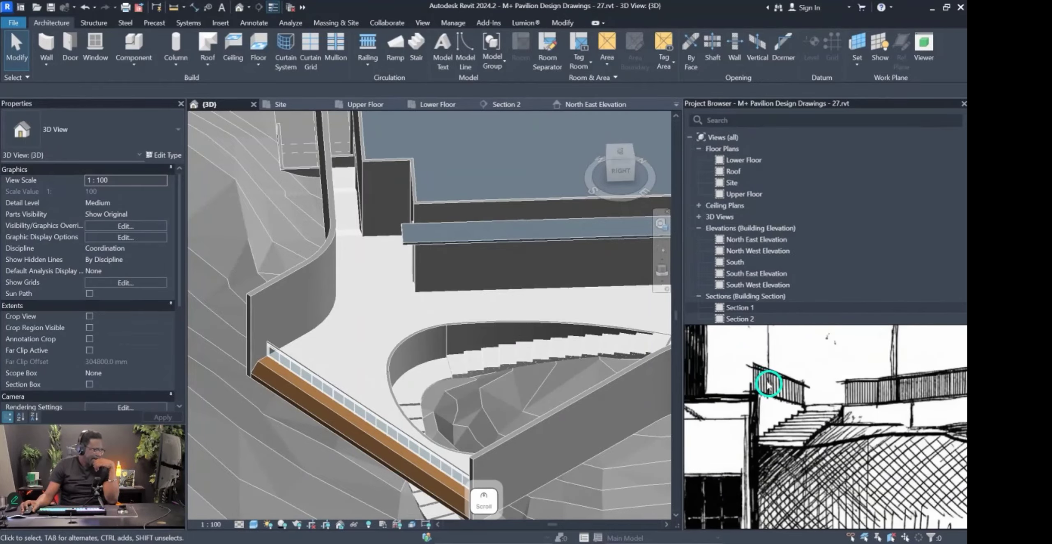
pyautogui.scroll(-3, 812, 396)
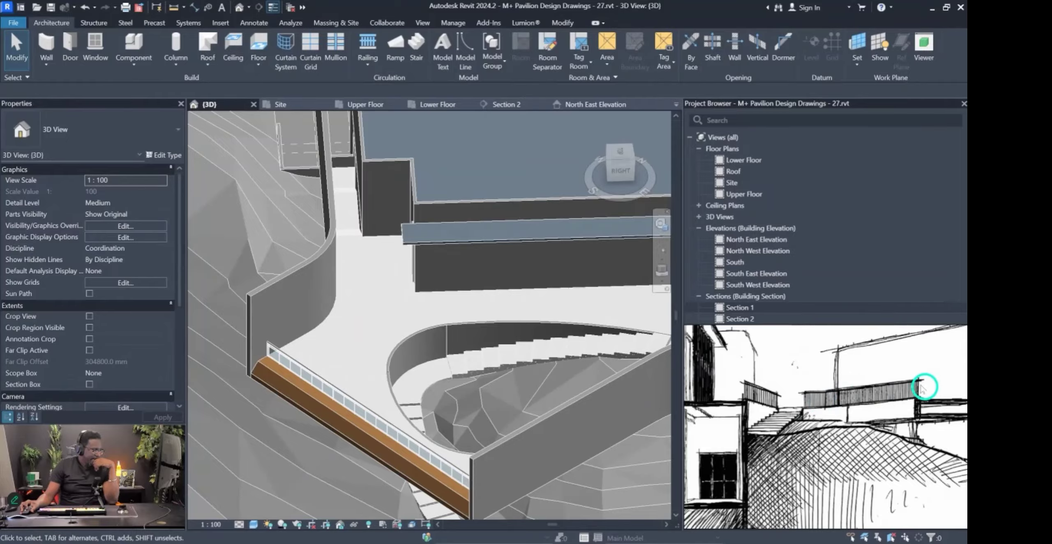
pyautogui.scroll(-5, 826, 405)
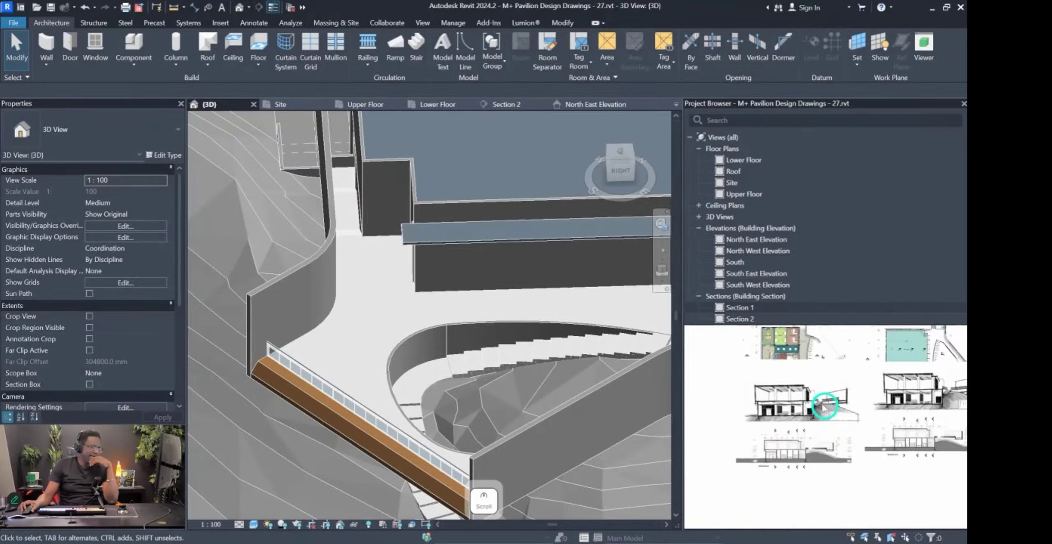
pyautogui.scroll(-5, 824, 411)
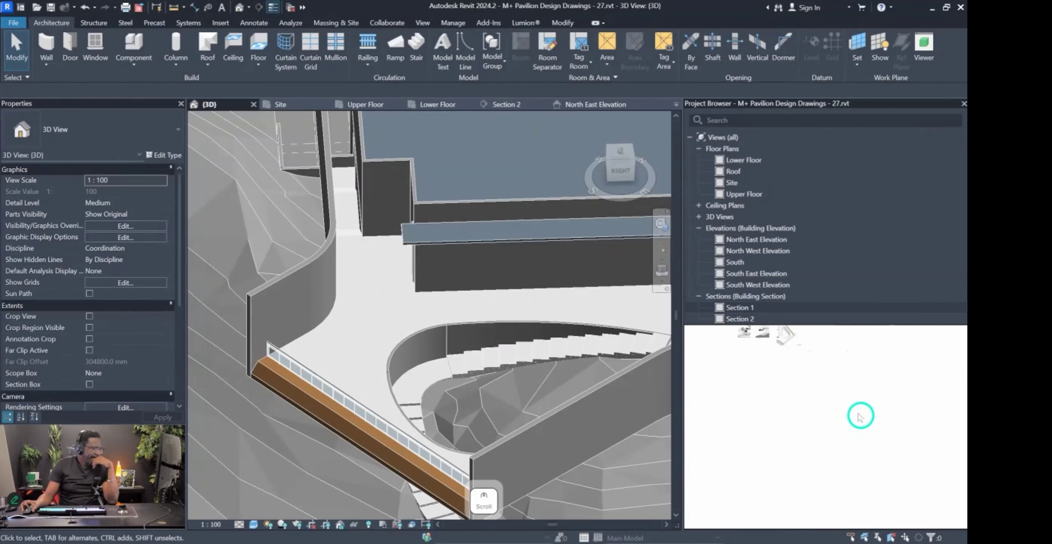
pyautogui.scroll(6, 735, 415)
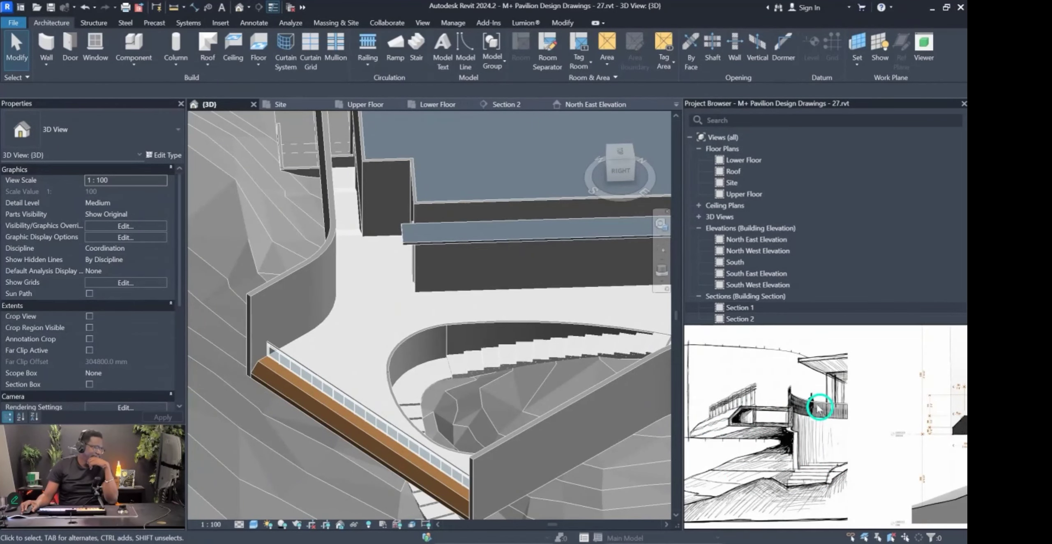
pyautogui.scroll(3, 819, 409)
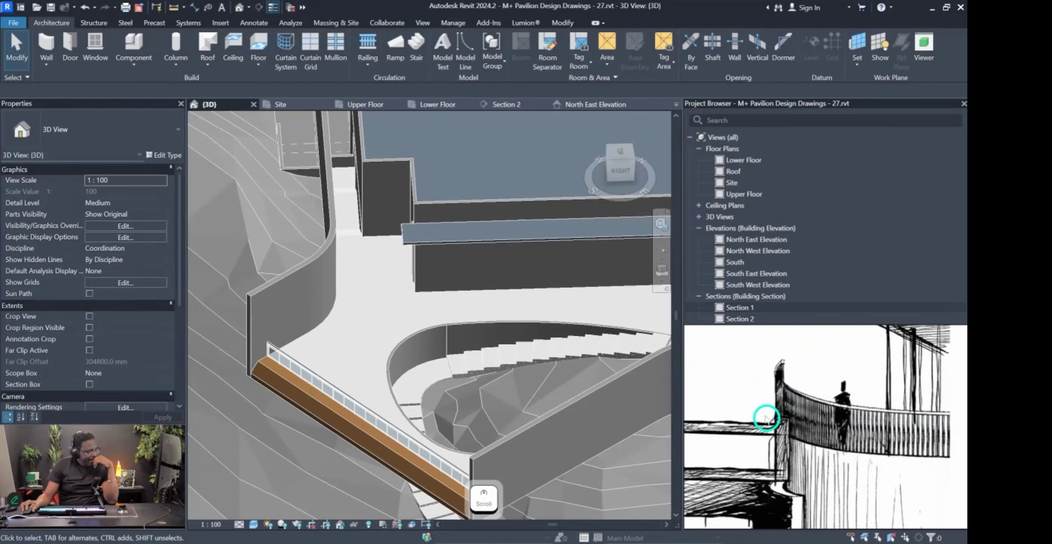
pyautogui.scroll(3, 784, 357)
pyautogui.scroll(-3, 761, 407)
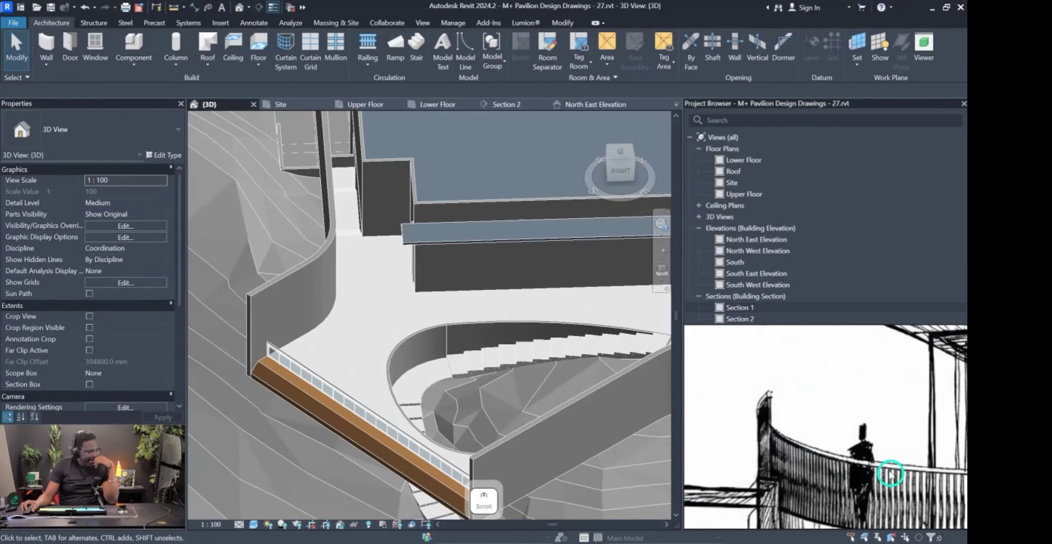
pyautogui.scroll(-3, 815, 468)
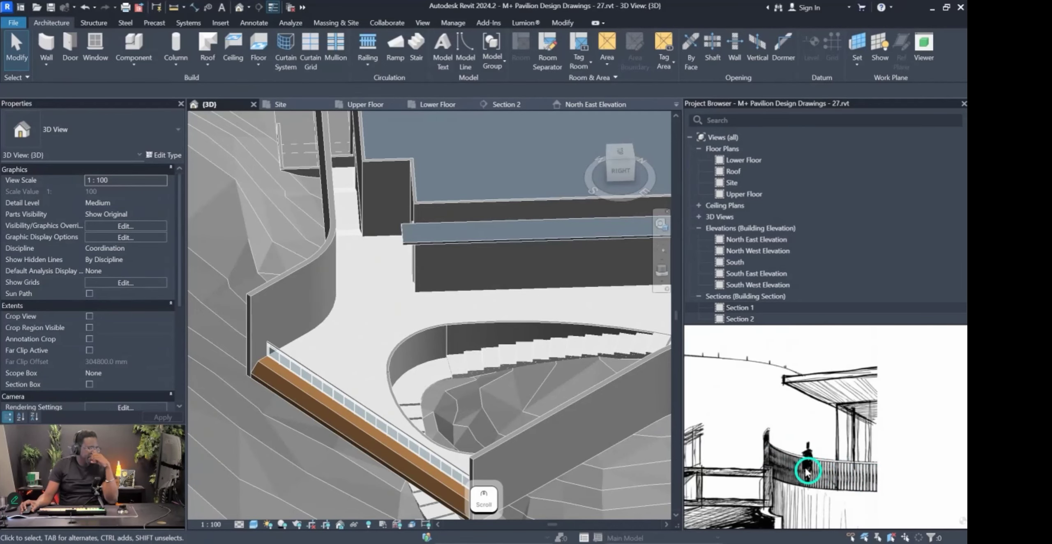
# Open the Upper Floor plan and start a railing by sketched path, dismissing the save reminder.
pyautogui.keyDown('shift'); pyautogui.moveTo(534, 393); pyautogui.dragTo(294, 124, button='middle'); pyautogui.keyUp('shift')
pyautogui.click(359, 110)
pyautogui.scroll(5, 528, 305)
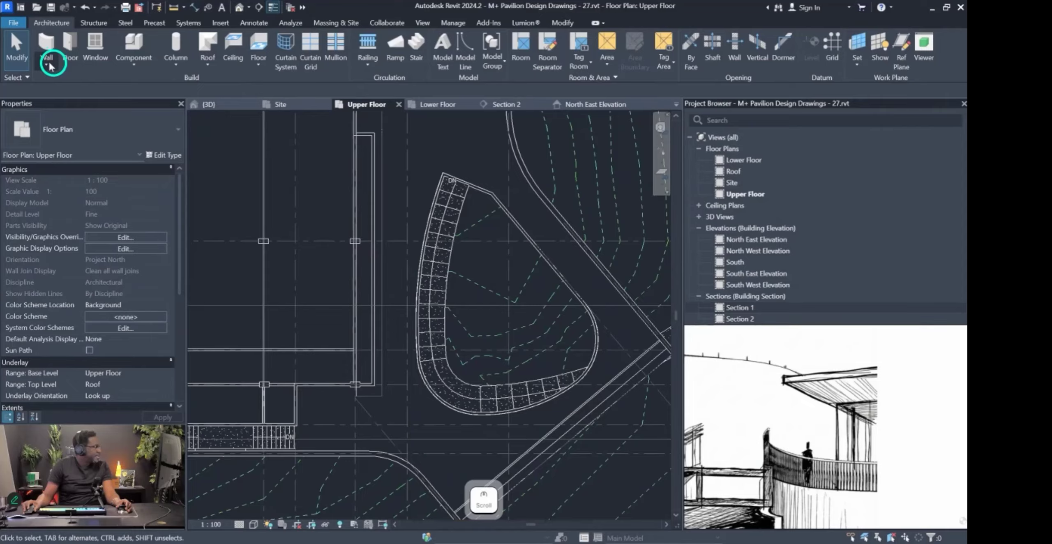
pyautogui.click(367, 66)
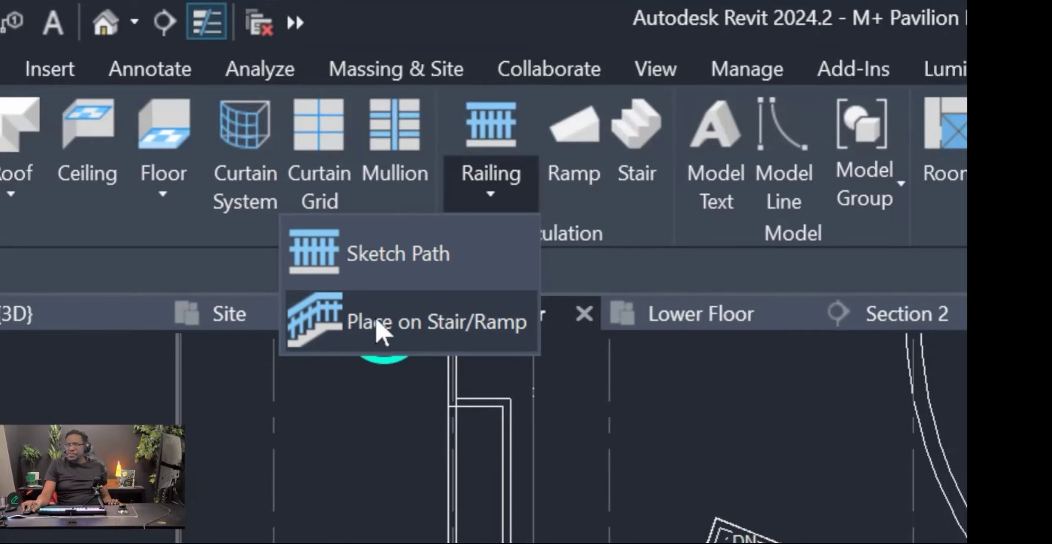
pyautogui.click(350, 255)
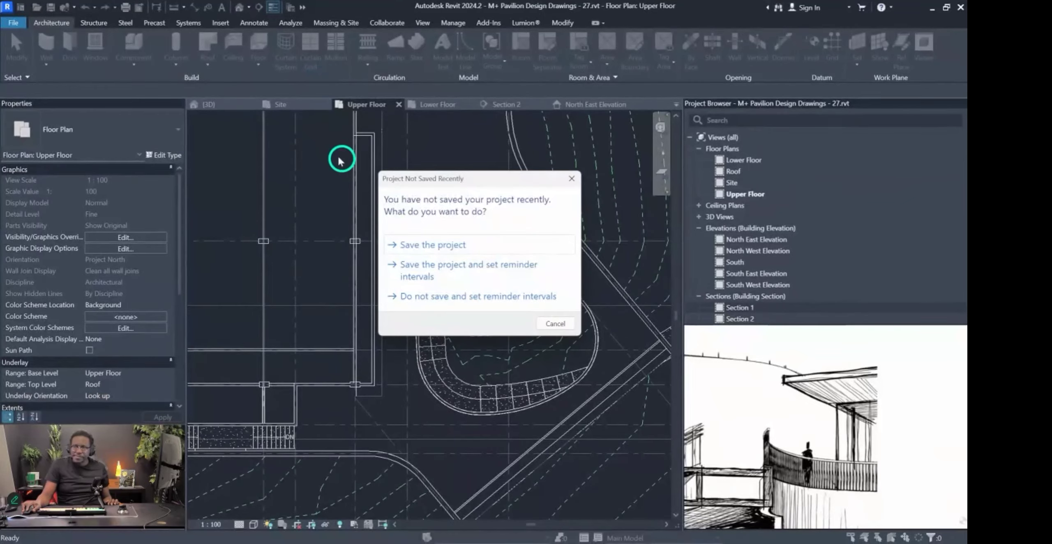
pyautogui.click(555, 324)
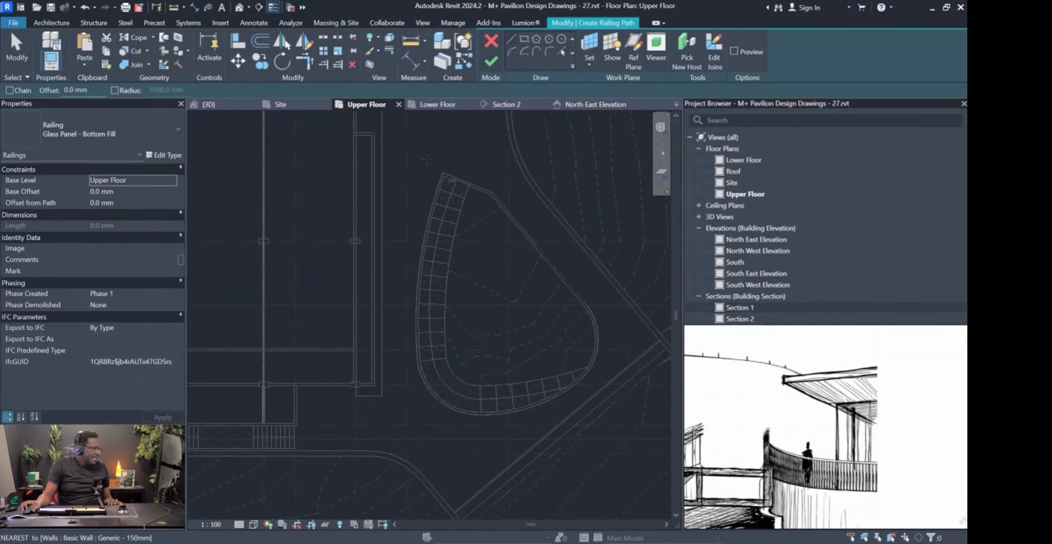
# Trace the railing path by picking the curved and diagonal slab edges around the curved stair opening.
pyautogui.scroll(5, 468, 134)
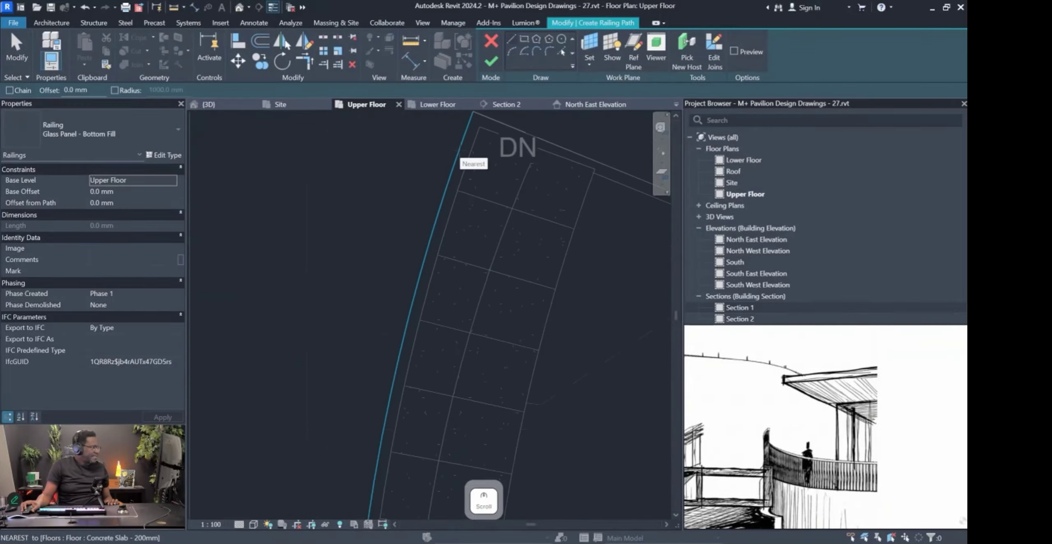
pyautogui.moveTo(469, 135); pyautogui.dragTo(455, 189, button='middle')
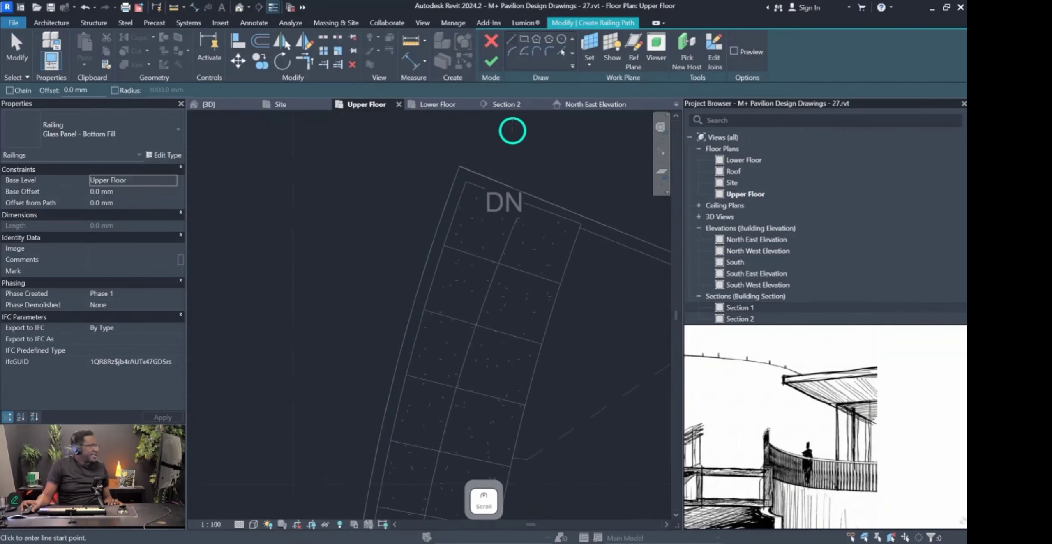
pyautogui.click(564, 52)
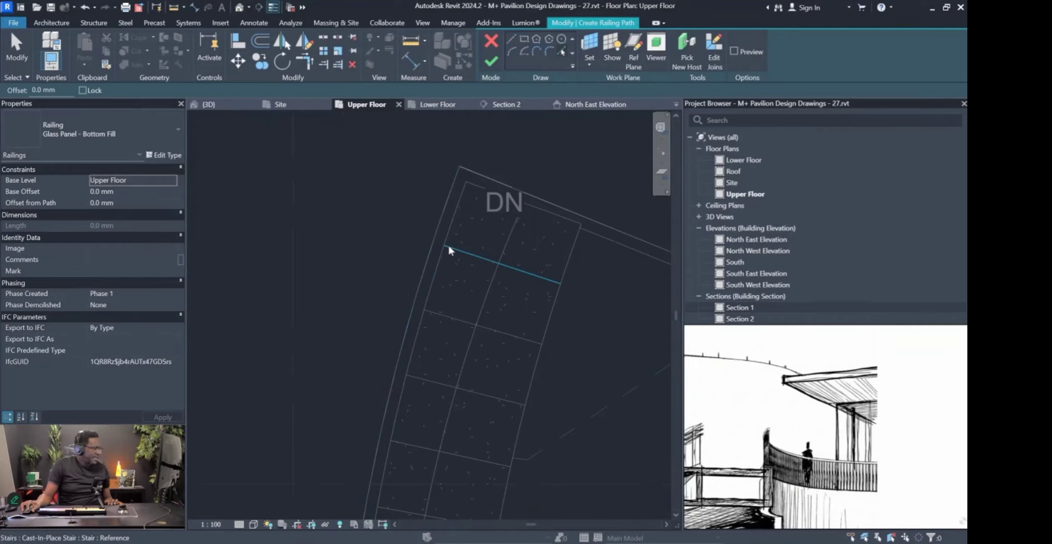
pyautogui.click(429, 253)
pyautogui.scroll(-5, 429, 254)
pyautogui.scroll(4, 427, 490)
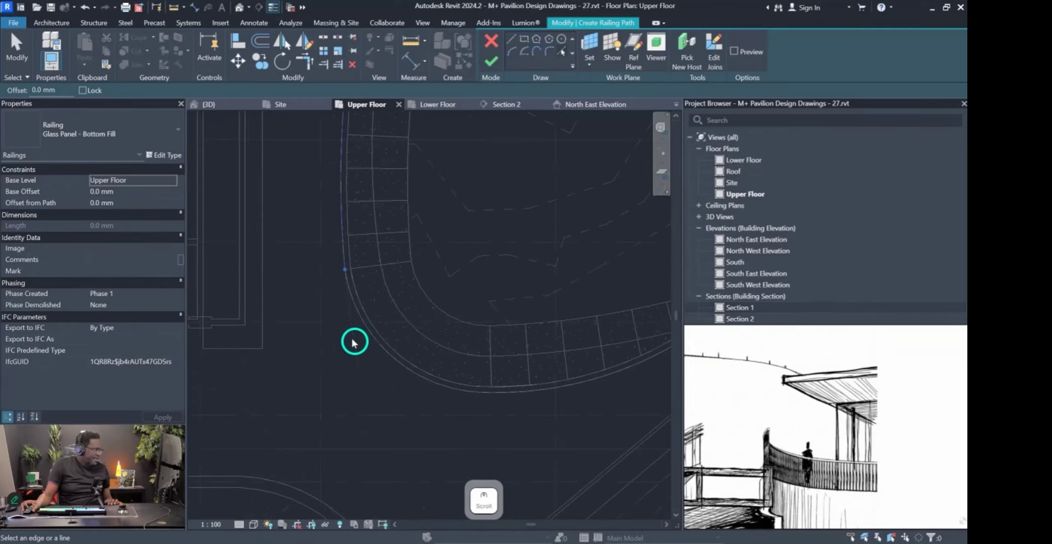
pyautogui.click(533, 391)
pyautogui.moveTo(561, 350); pyautogui.dragTo(388, 455, button='middle')
pyautogui.click(578, 377)
pyautogui.click(556, 232)
pyautogui.moveTo(444, 234)
pyautogui.mouseDown(button='middle')
pyautogui.moveTo(437, 273)
pyautogui.moveTo(465, 368)
pyautogui.moveTo(375, 234)
pyautogui.mouseUp(button='middle')
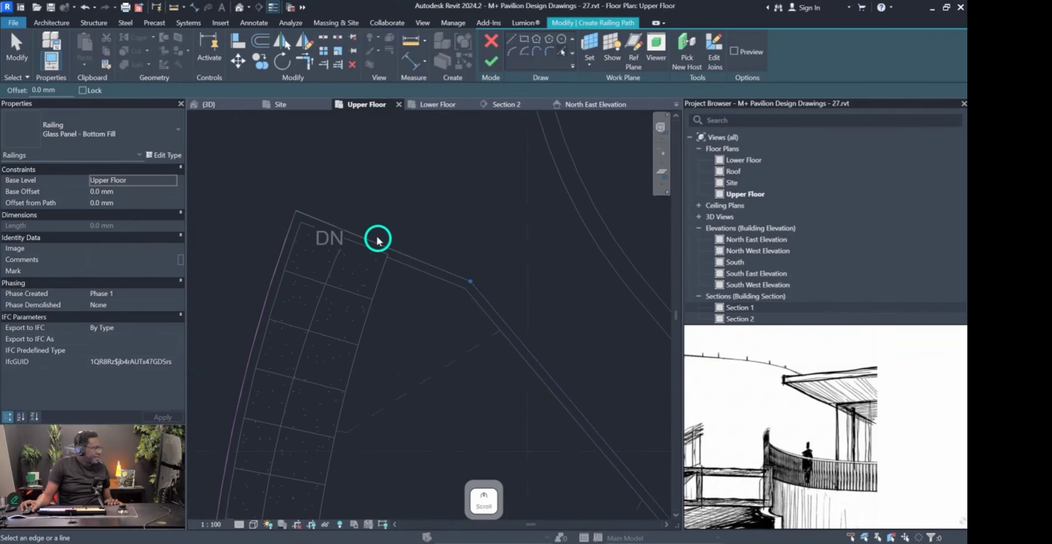
# Add the slab edge at the stair head to the railing path and shorten it to about 1380 mm, leaving the stair's width open.
pyautogui.click(431, 269)
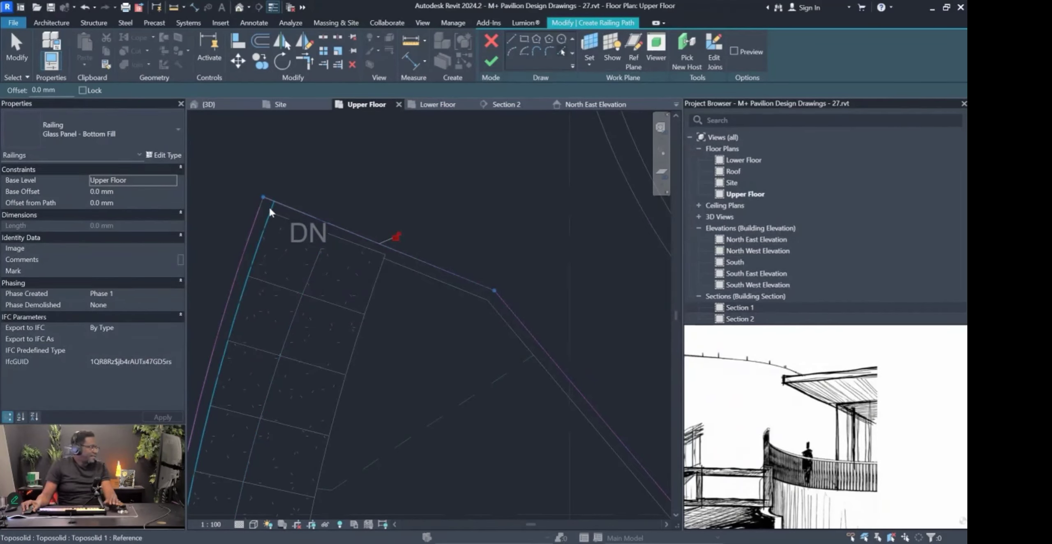
pyautogui.press('Escape')
pyautogui.press('Escape')
pyautogui.click(296, 213)
pyautogui.press('Delete')
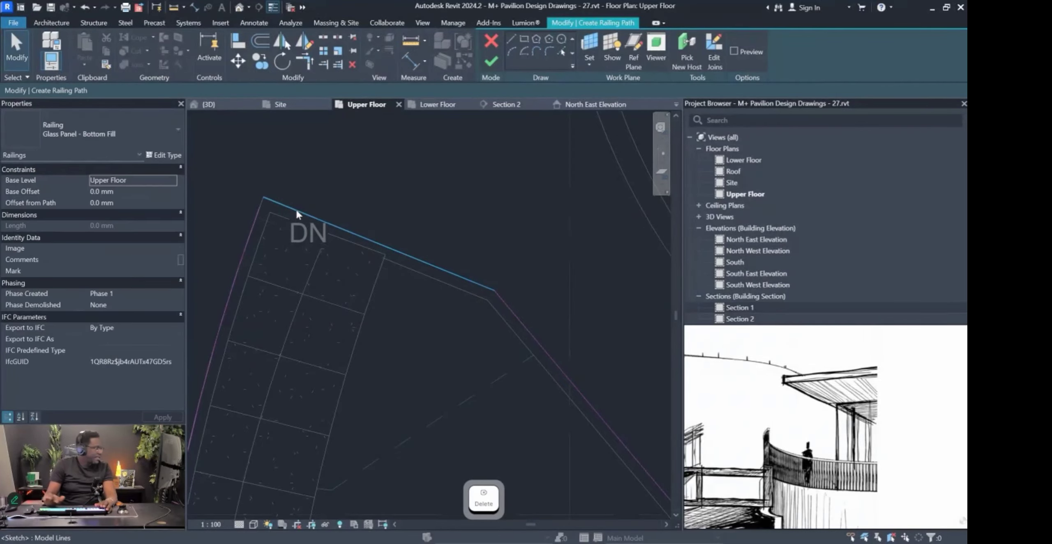
pyautogui.click(321, 221)
pyautogui.moveTo(264, 198); pyautogui.dragTo(396, 253)
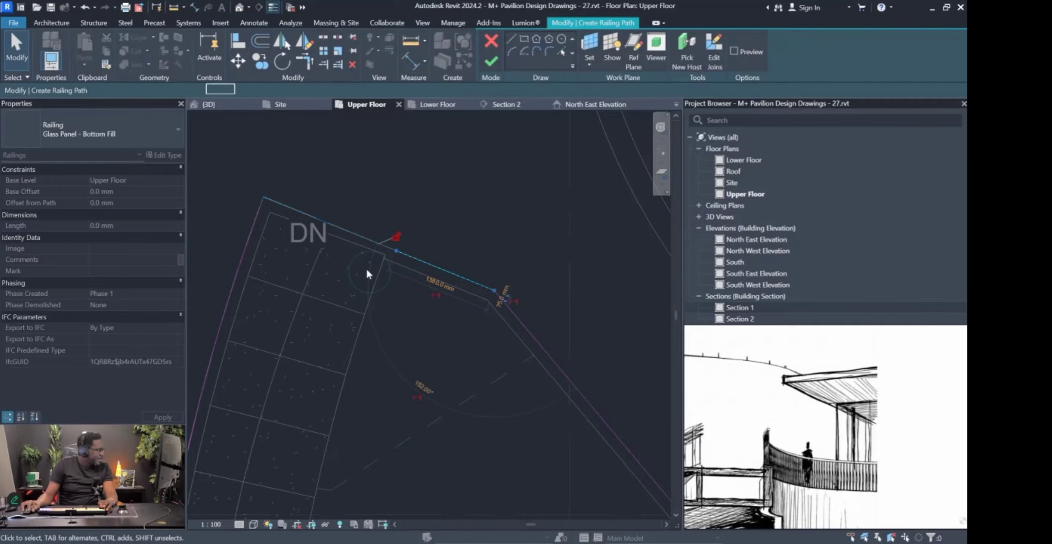
pyautogui.scroll(3, 258, 218)
pyautogui.moveTo(259, 207); pyautogui.dragTo(274, 187)
pyautogui.click(277, 218)
pyautogui.scroll(-4, 355, 228)
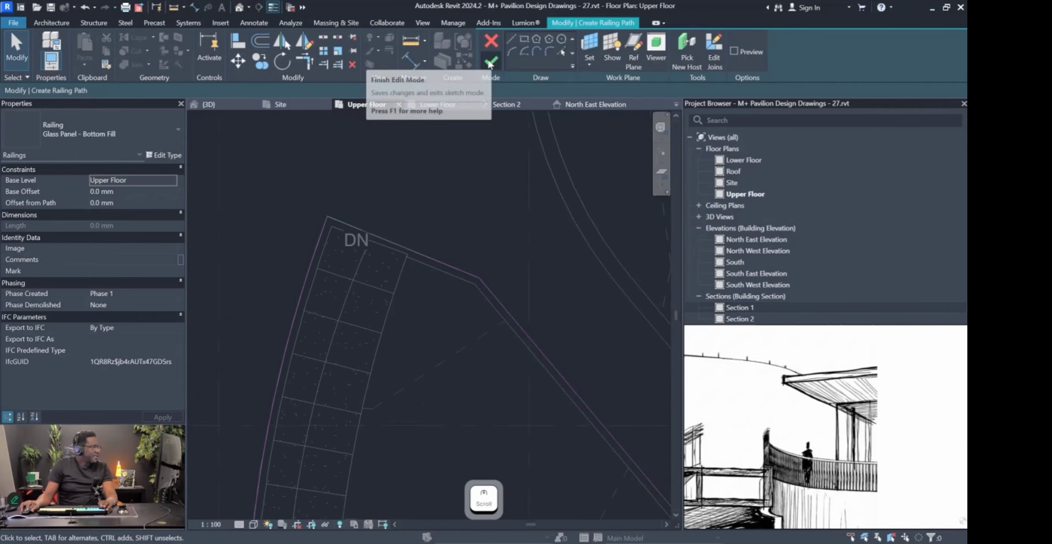
# Set the railing type to 900mm Rectangular and finish the railing path.
pyautogui.click(92, 140)
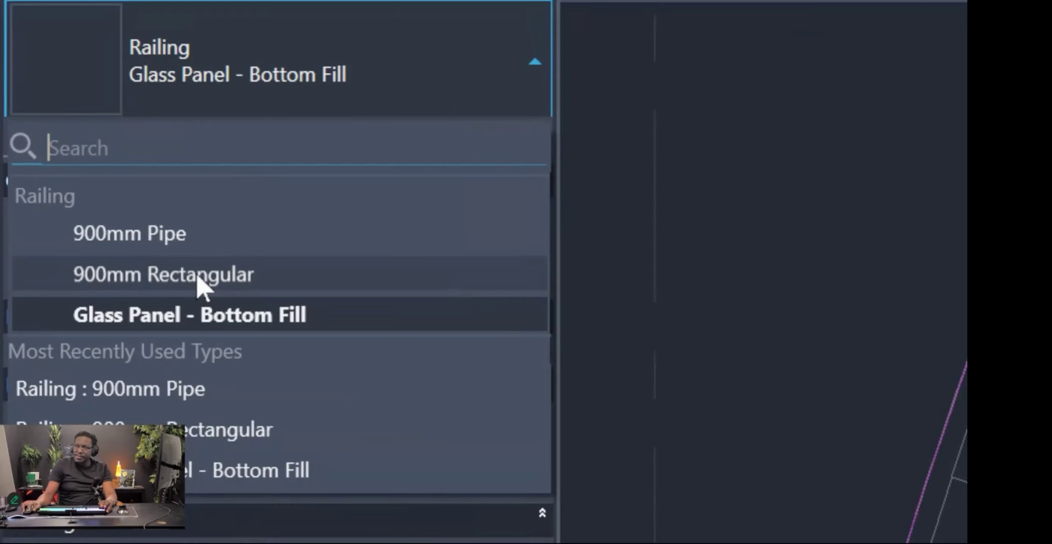
pyautogui.click(201, 288)
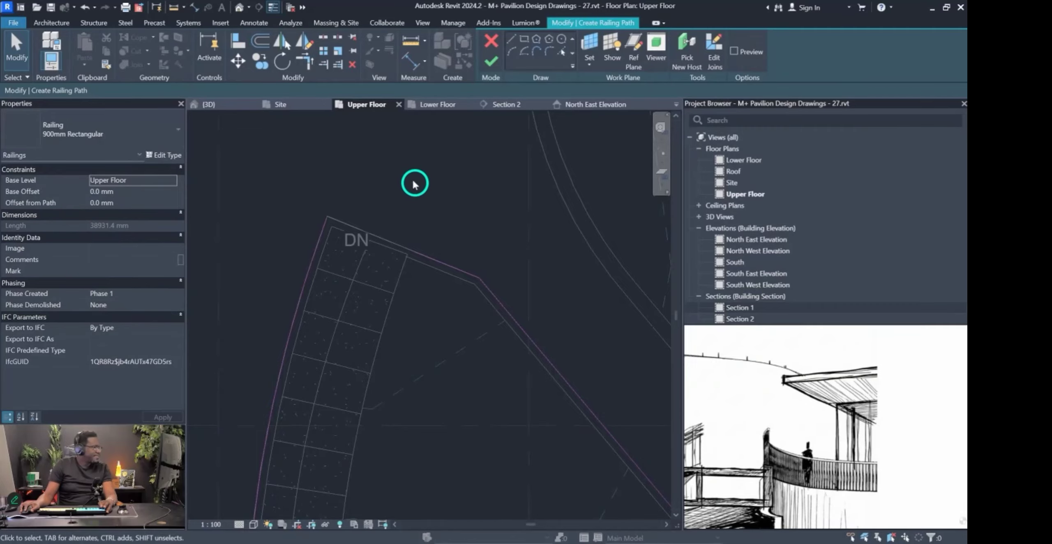
pyautogui.click(491, 60)
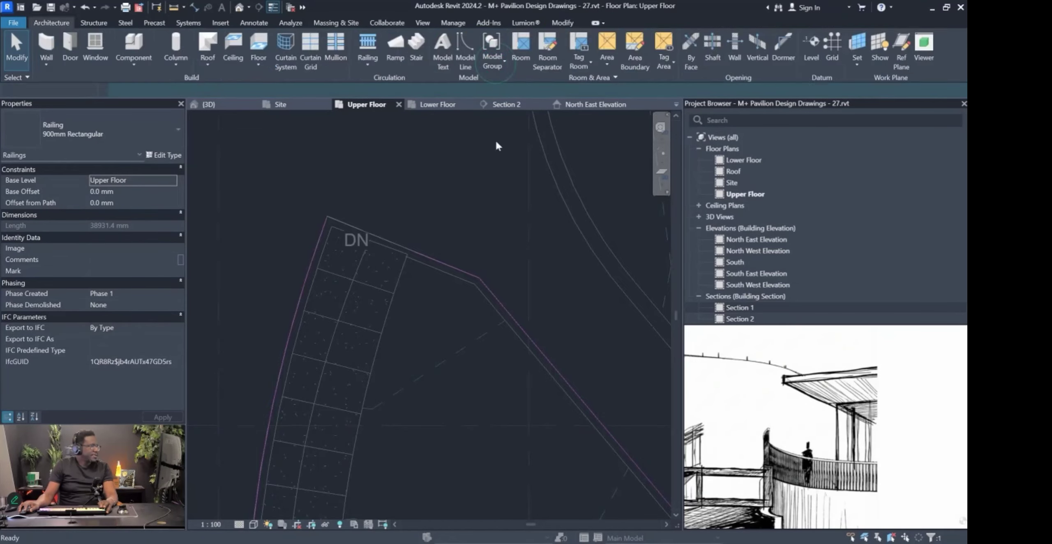
# Examine the railing around the curved stair opening in the 3D view, comparing its balusters with the reference sketch.
pyautogui.click(370, 64)
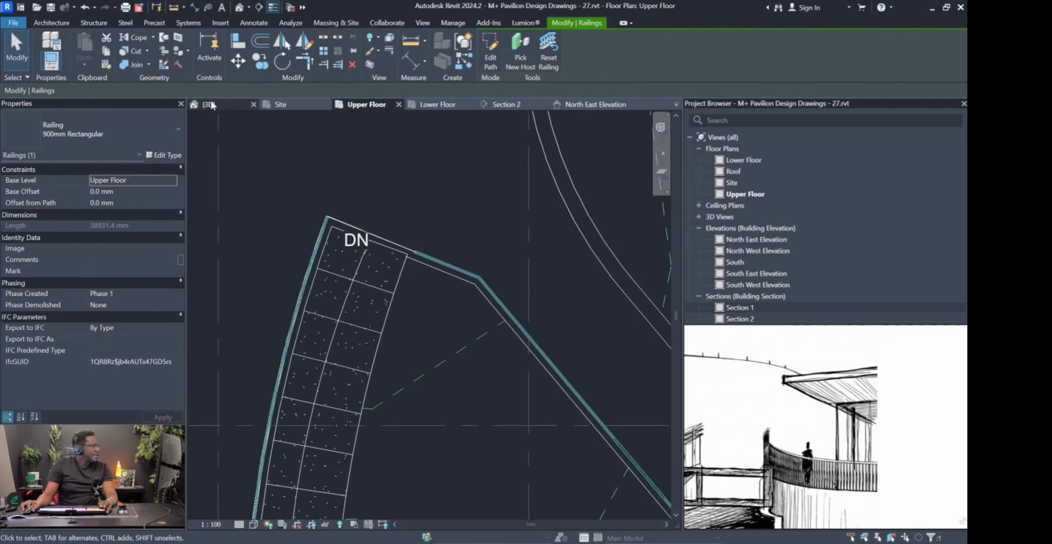
pyautogui.keyDown('shift'); pyautogui.moveTo(378, 474); pyautogui.dragTo(448, 404, button='middle'); pyautogui.keyUp('shift')
pyautogui.scroll(4, 452, 399)
pyautogui.scroll(8, 452, 403)
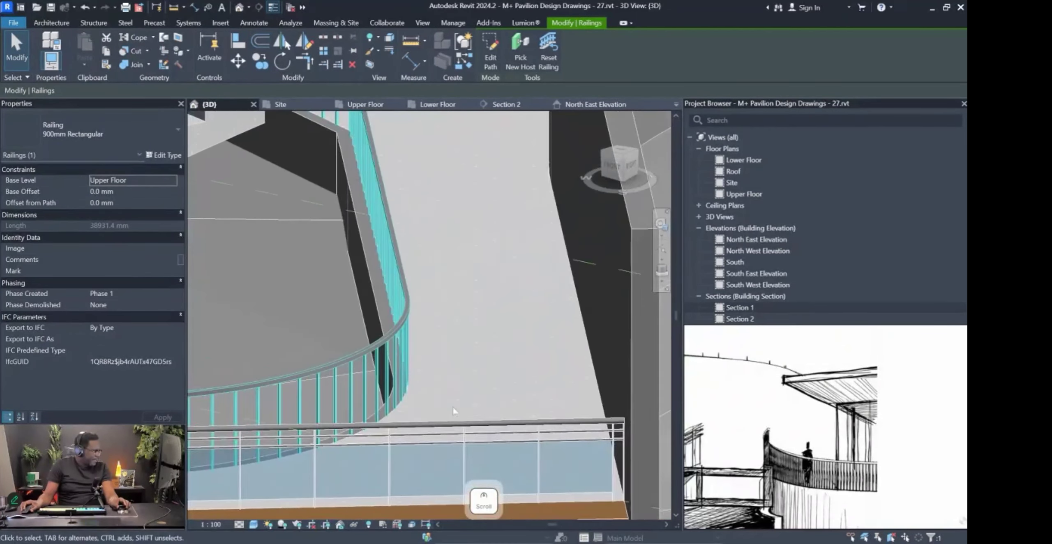
pyautogui.moveTo(454, 412); pyautogui.dragTo(394, 362, button='middle')
pyautogui.scroll(-4, 392, 306)
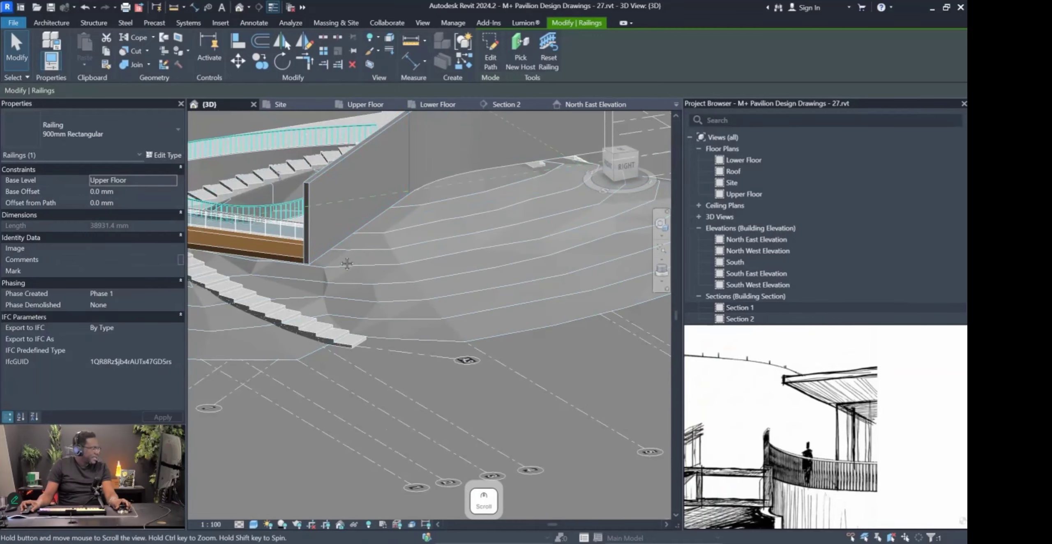
pyautogui.moveTo(347, 263); pyautogui.dragTo(530, 354, button='middle')
pyautogui.scroll(3, 318, 249)
pyautogui.moveTo(276, 305); pyautogui.dragTo(427, 290, button='middle')
pyautogui.scroll(3, 414, 299)
pyautogui.scroll(5, 413, 300)
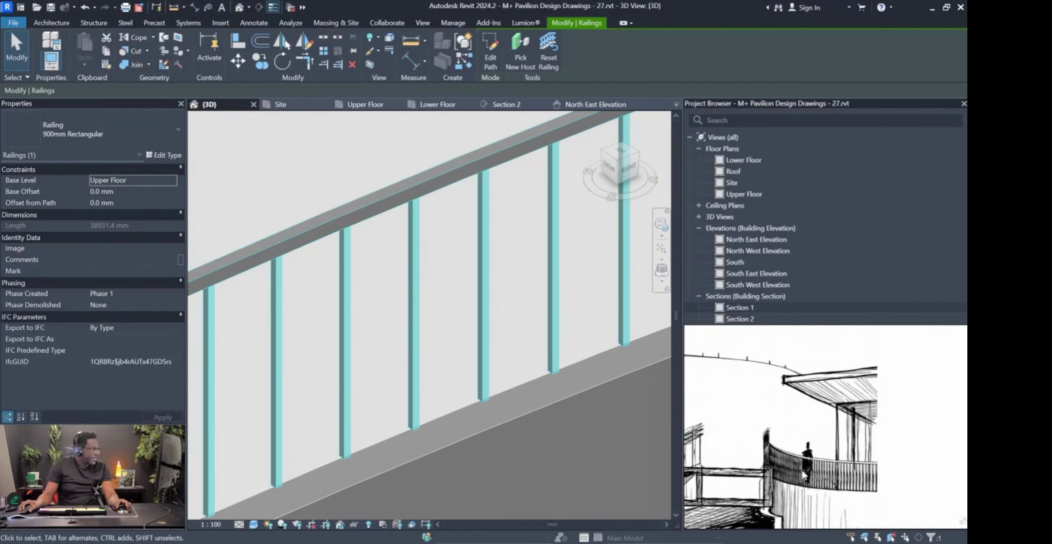
pyautogui.scroll(-5, 415, 221)
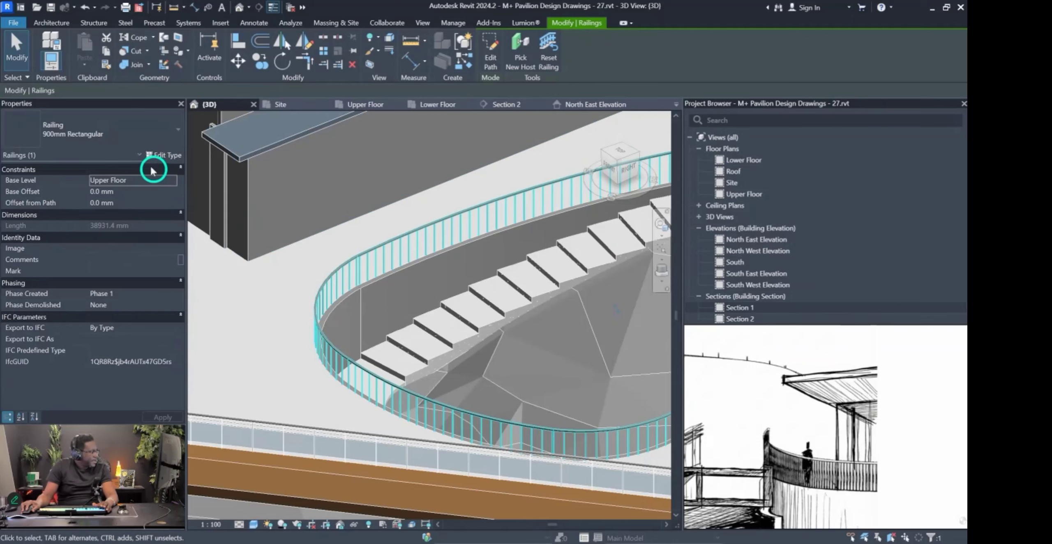
# Open the curved railing's type properties, enlarge the dialog with its preview shown, and review the construction, top rail and handrail parameters.
pyautogui.click(158, 156)
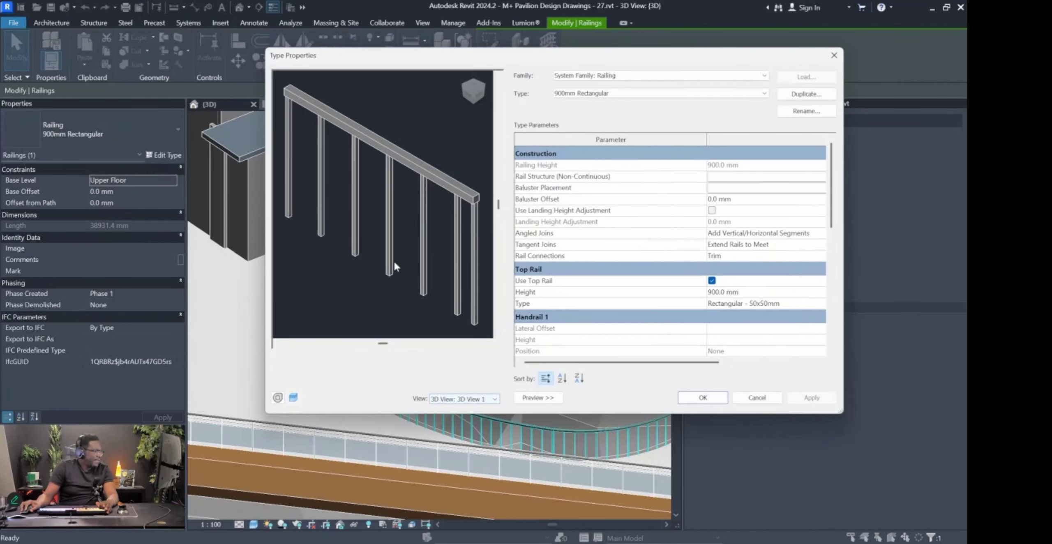
pyautogui.click(532, 399)
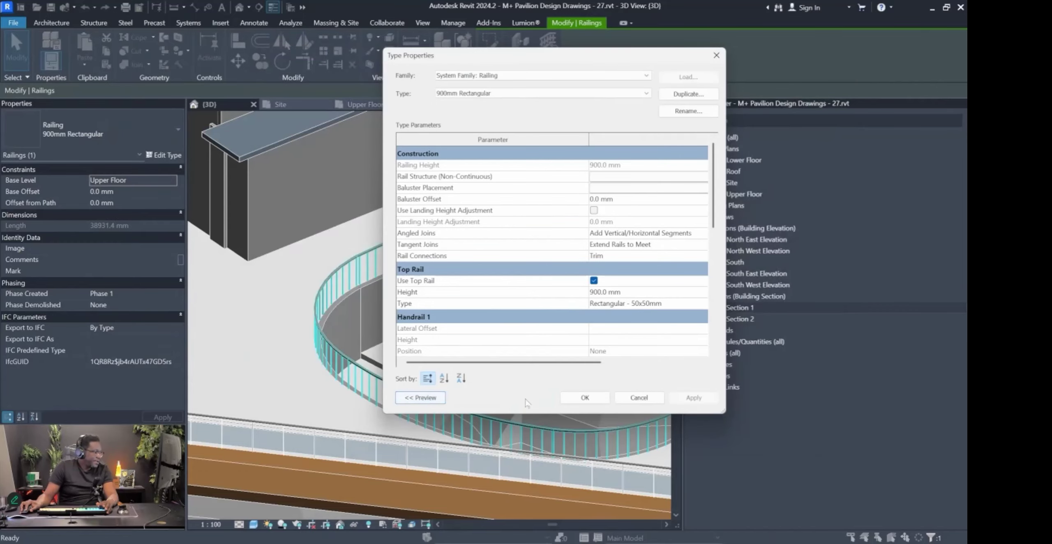
pyautogui.click(435, 399)
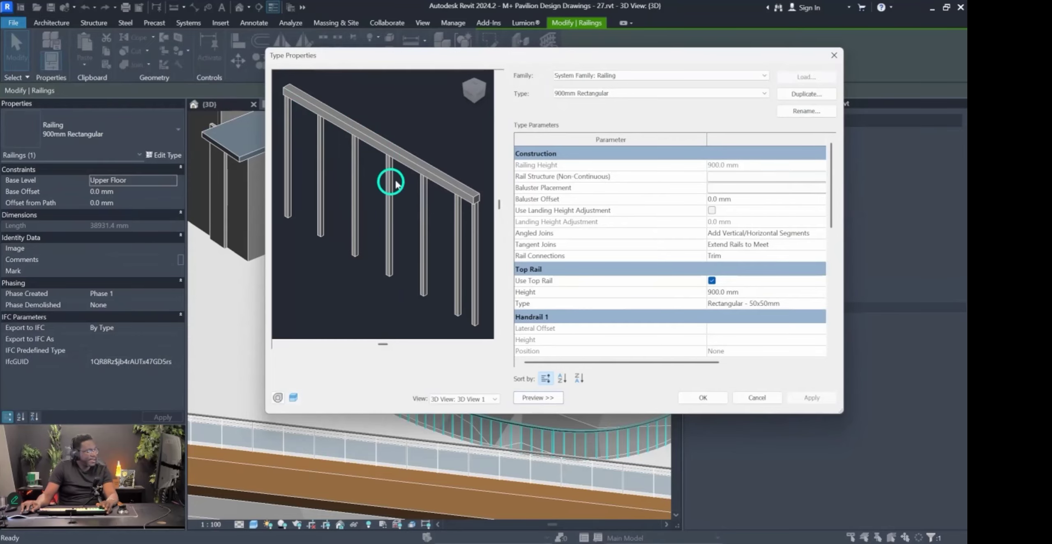
pyautogui.moveTo(488, 58); pyautogui.dragTo(394, 68)
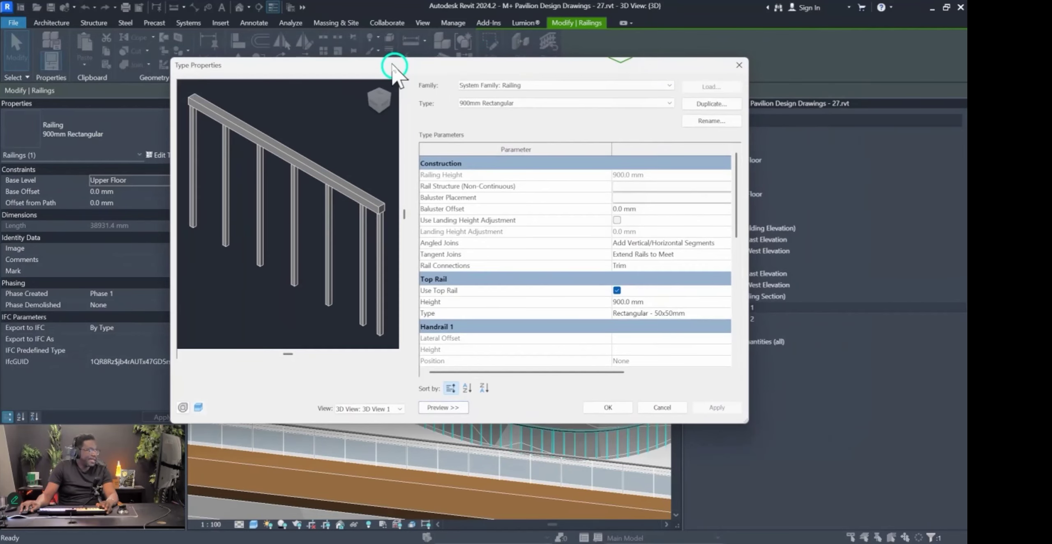
pyautogui.moveTo(747, 263); pyautogui.dragTo(910, 263)
pyautogui.moveTo(610, 149); pyautogui.dragTo(589, 149)
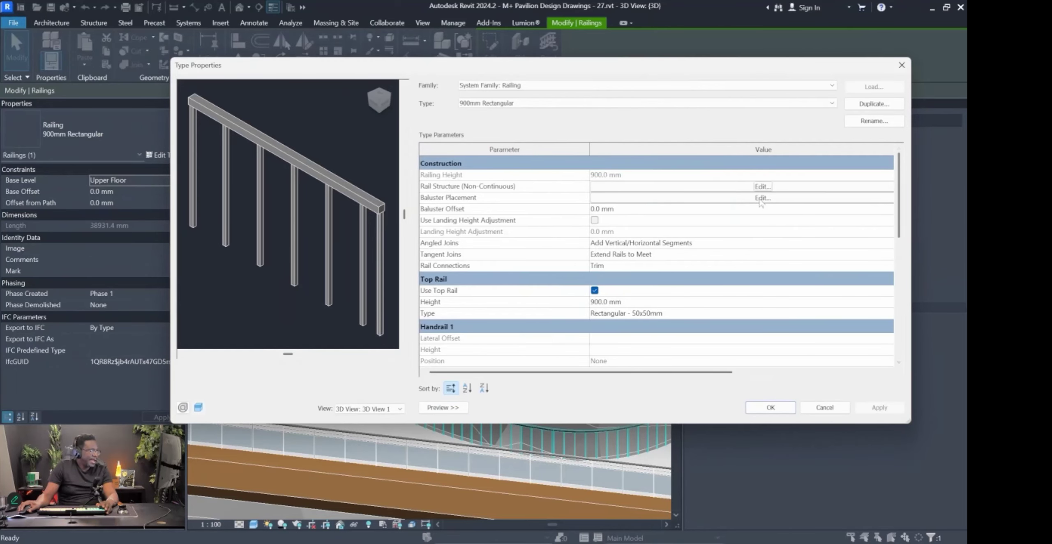
pyautogui.moveTo(910, 335); pyautogui.dragTo(953, 333)
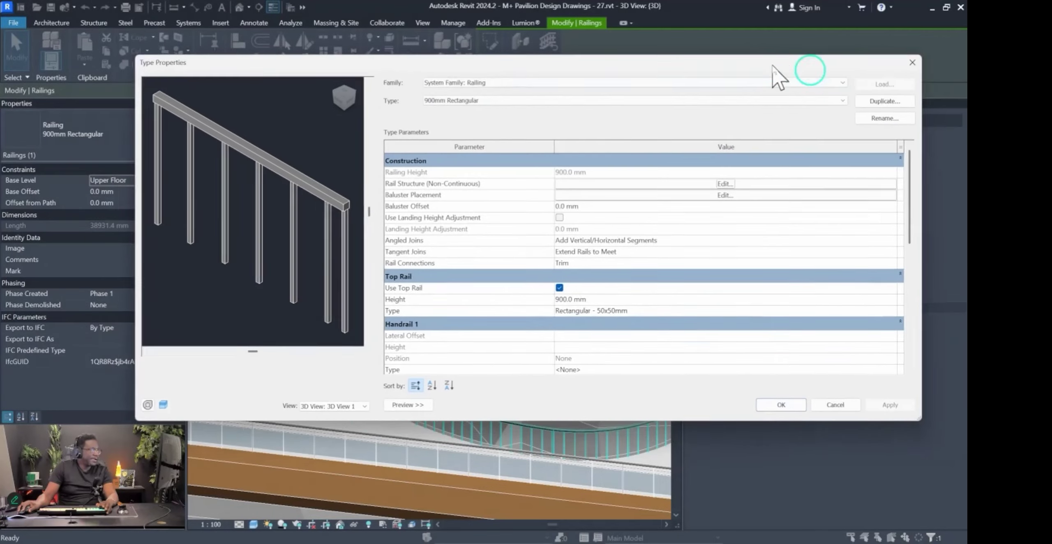
pyautogui.moveTo(772, 66); pyautogui.dragTo(749, 84)
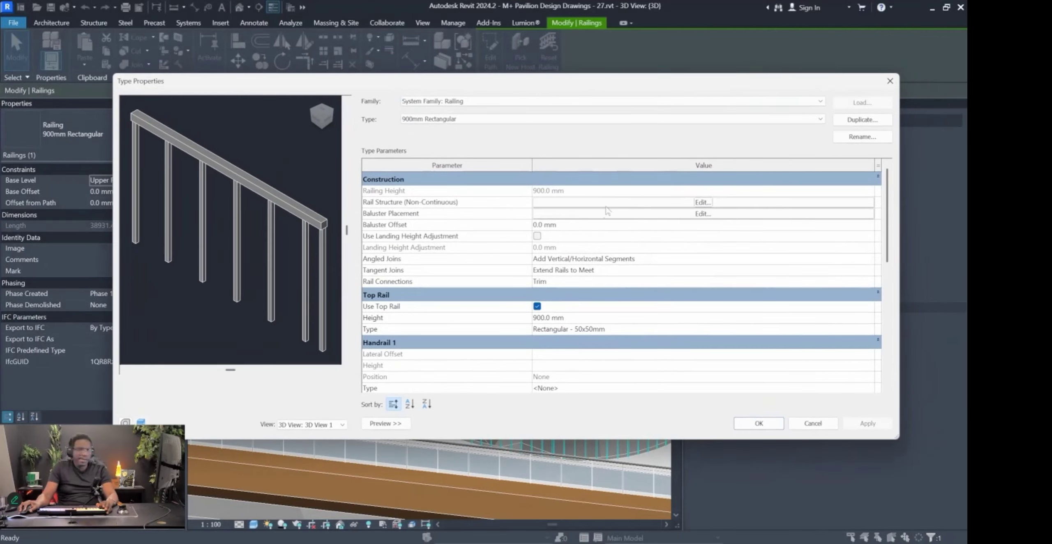
pyautogui.scroll(-8, 468, 282)
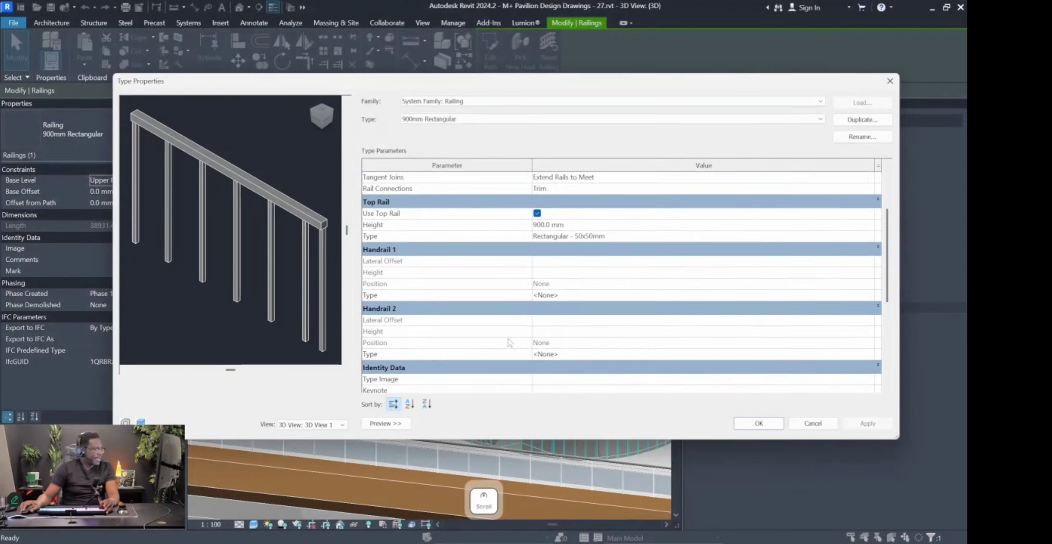
pyautogui.scroll(5, 432, 293)
pyautogui.scroll(3, 413, 306)
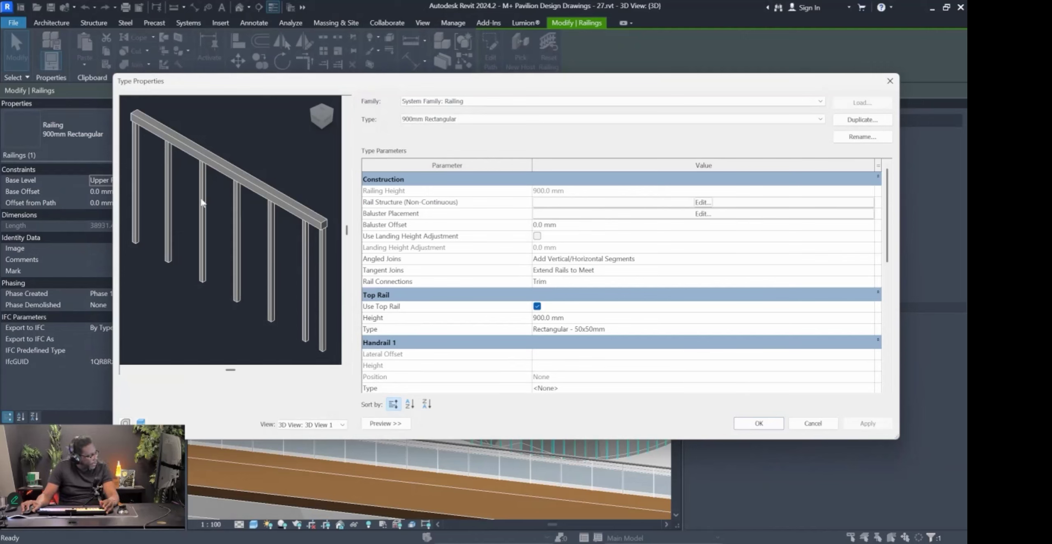
# Duplicate the 900mm Rectangular railing type as "Patio Railing".
pyautogui.click(862, 119)
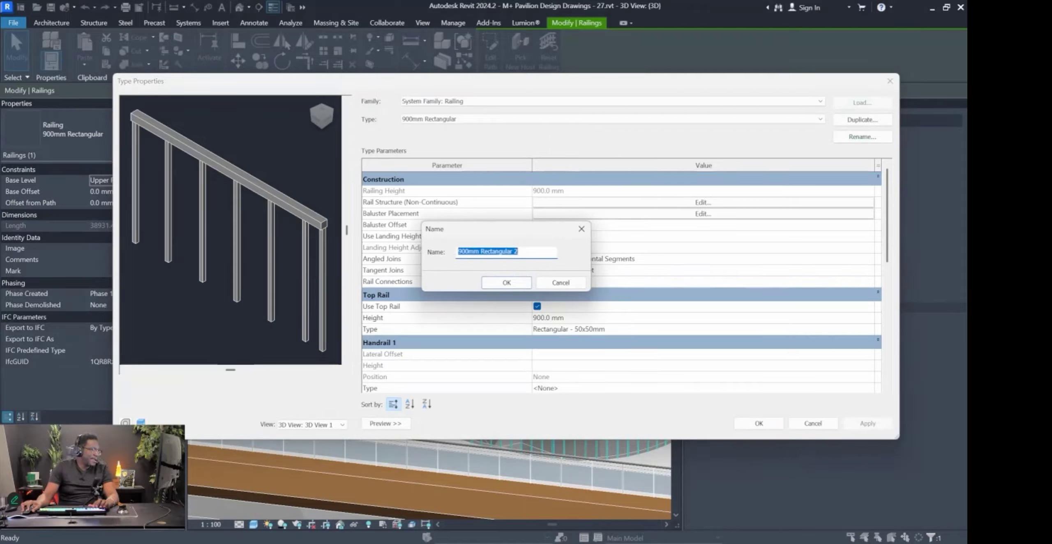
pyautogui.write('Patio Railinf')
pyautogui.press('BackSpace')
pyautogui.write('g')
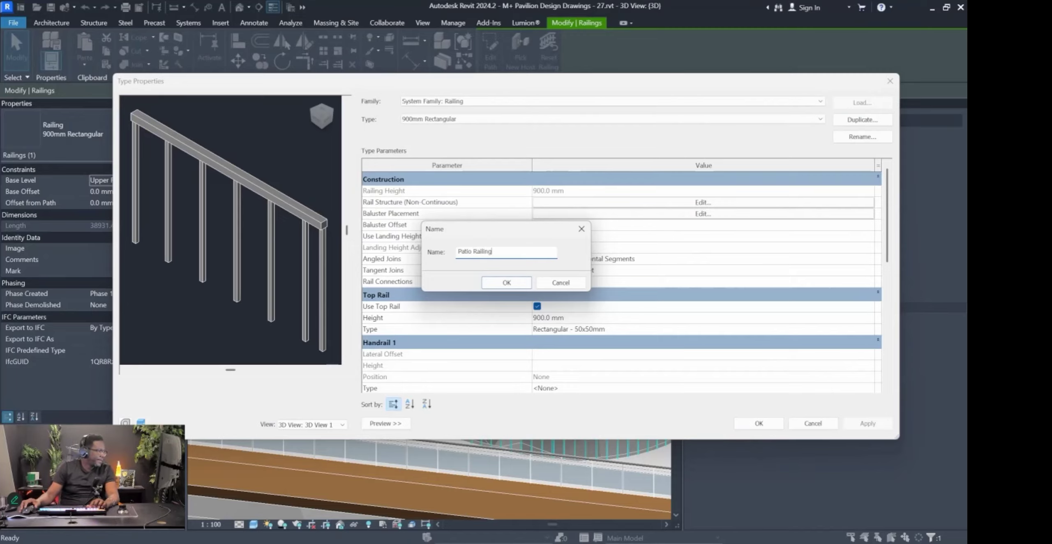
pyautogui.click(513, 282)
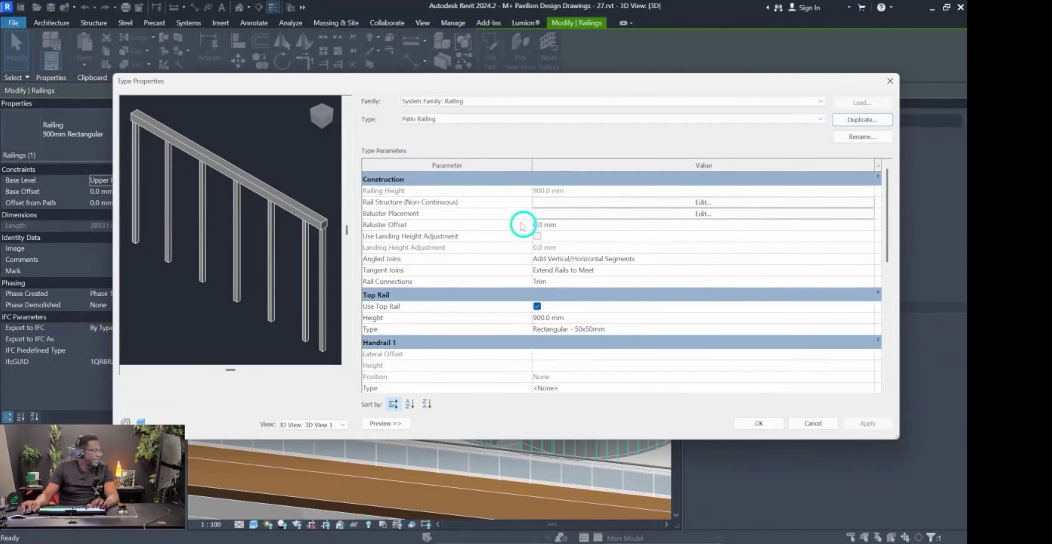
# Open the baluster placement settings of Patio Railing and identify the start post, regular balusters and end post in the preview.
pyautogui.click(534, 214)
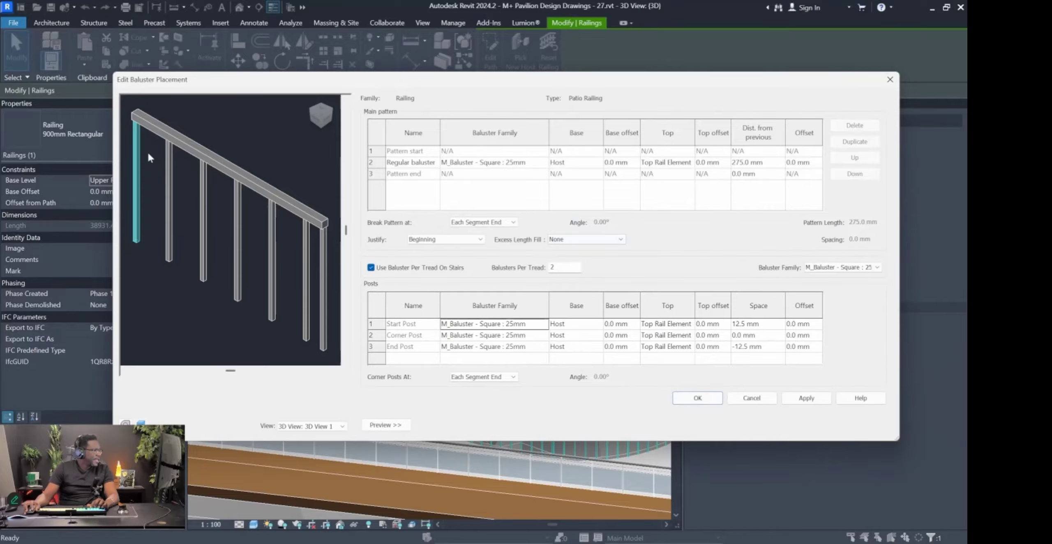
pyautogui.click(147, 151)
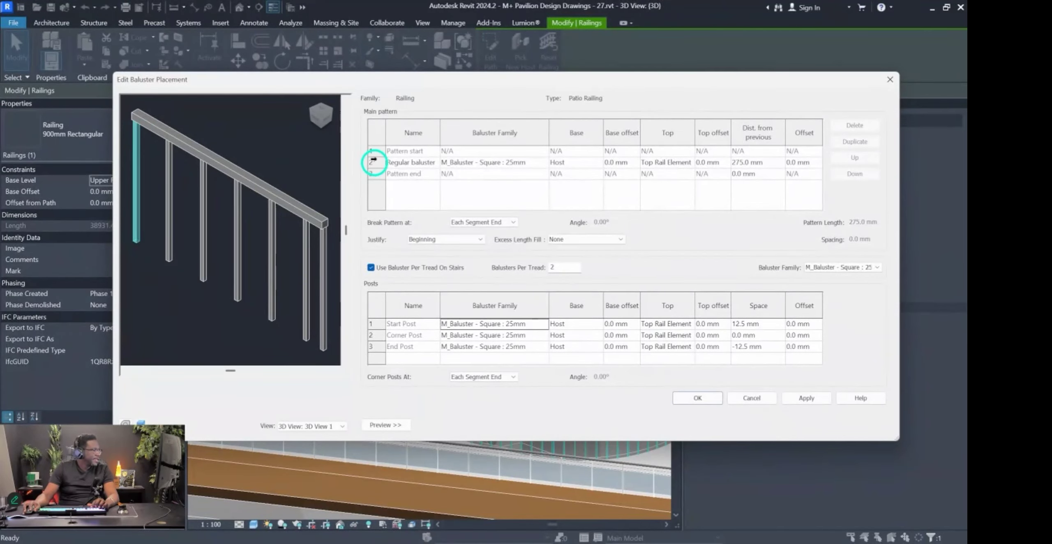
pyautogui.click(376, 163)
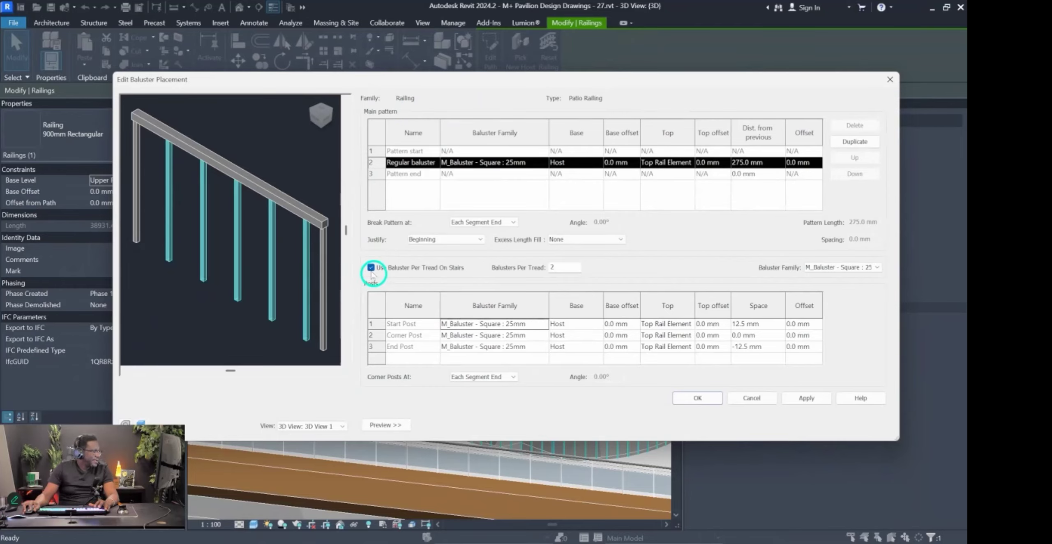
pyautogui.click(378, 325)
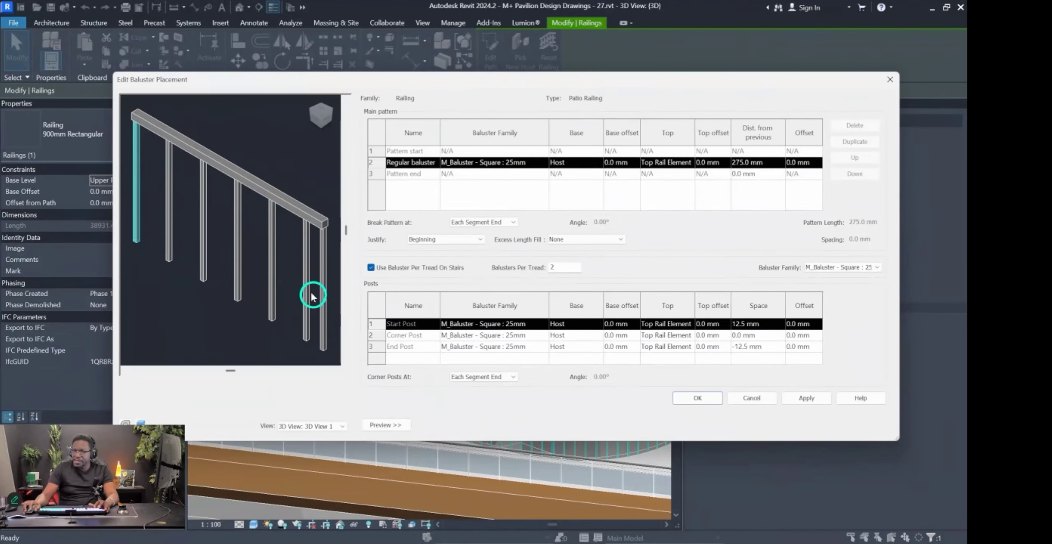
pyautogui.click(379, 346)
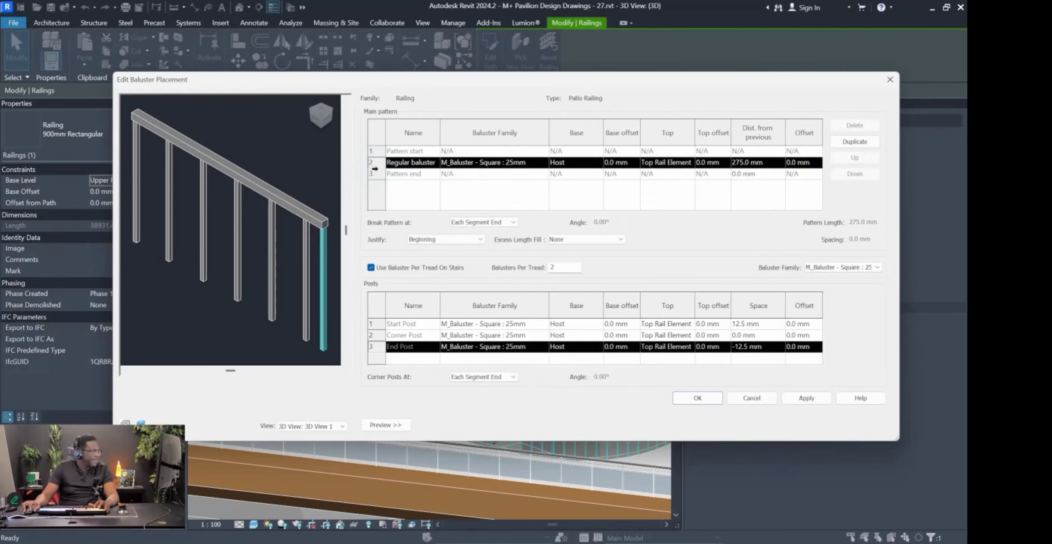
# Set the regular baluster's distance from previous to 50 mm and apply it to the preview.
pyautogui.click(379, 162)
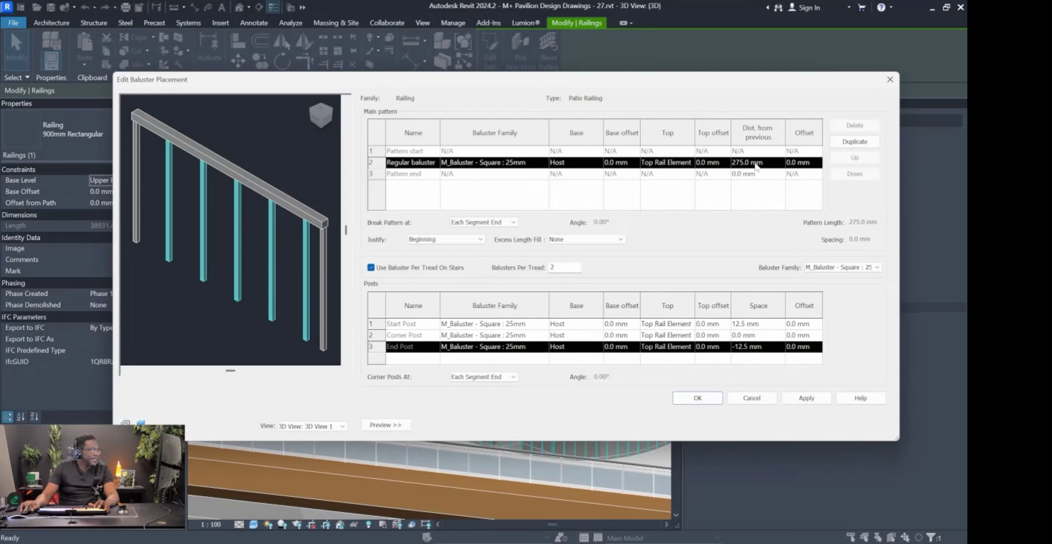
pyautogui.click(755, 163)
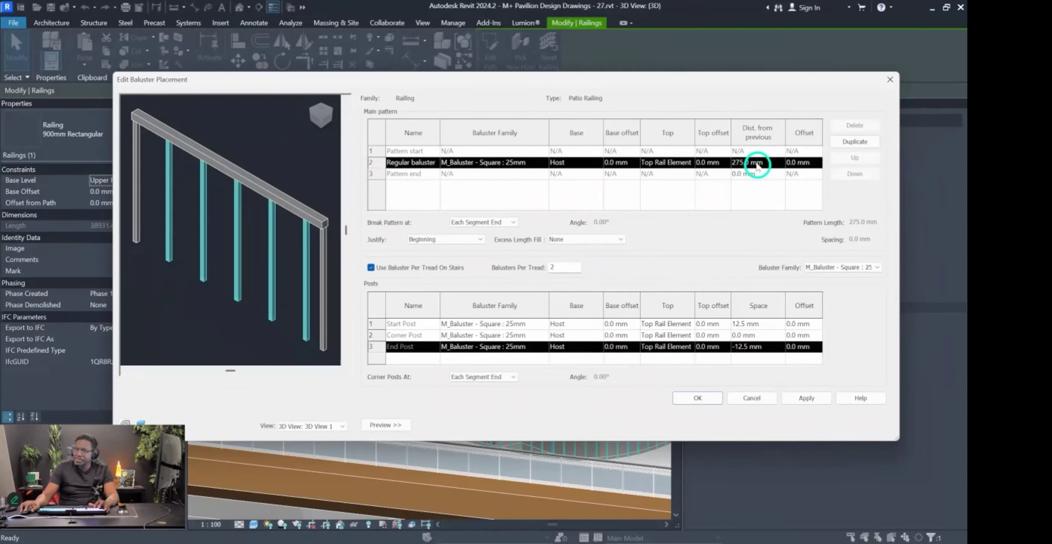
pyautogui.click(748, 168)
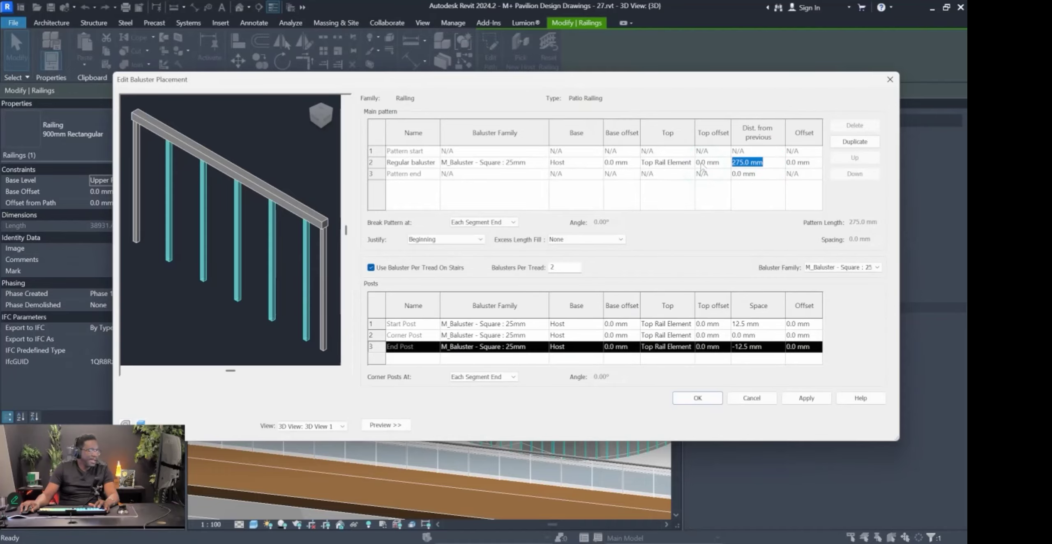
pyautogui.write('5')
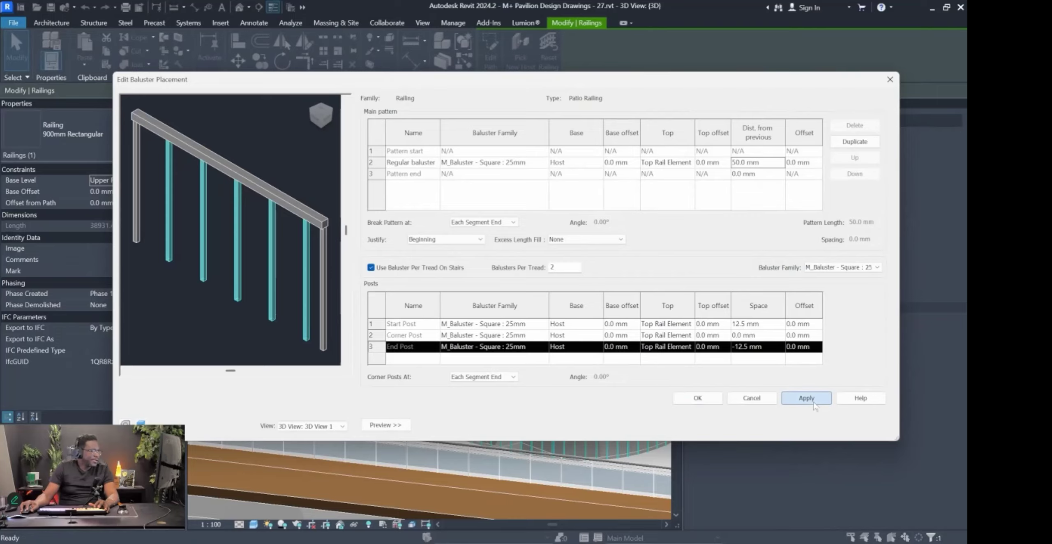
pyautogui.click(811, 401)
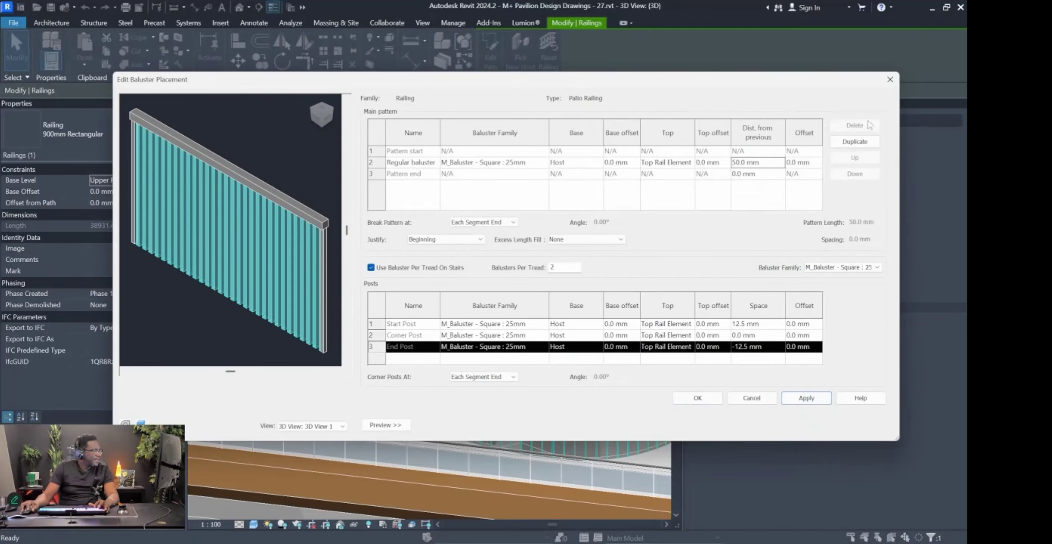
# Set the regular baluster's distance from previous to 100 mm and apply the Patio Railing type to the curved railing.
pyautogui.write('100')
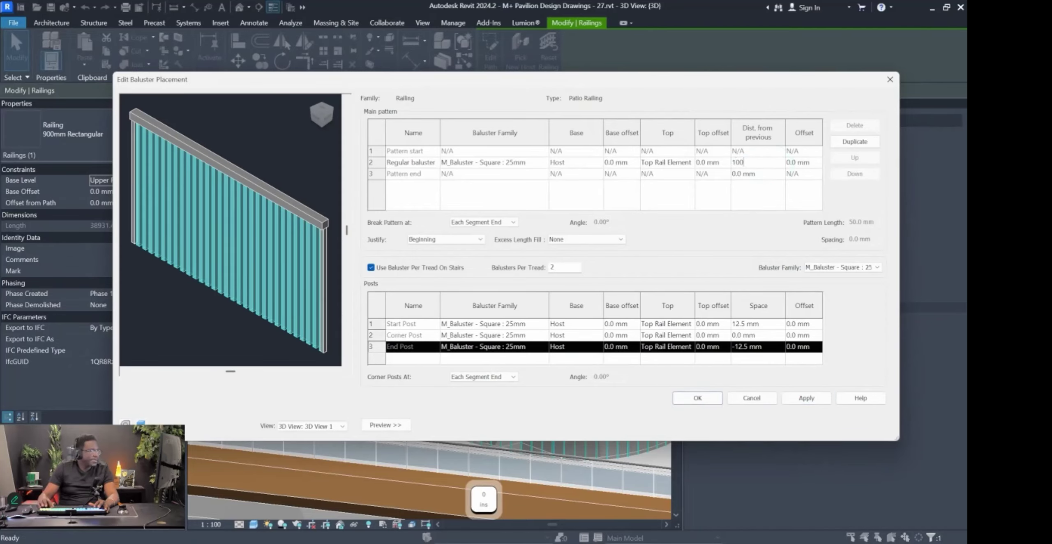
pyautogui.click(806, 400)
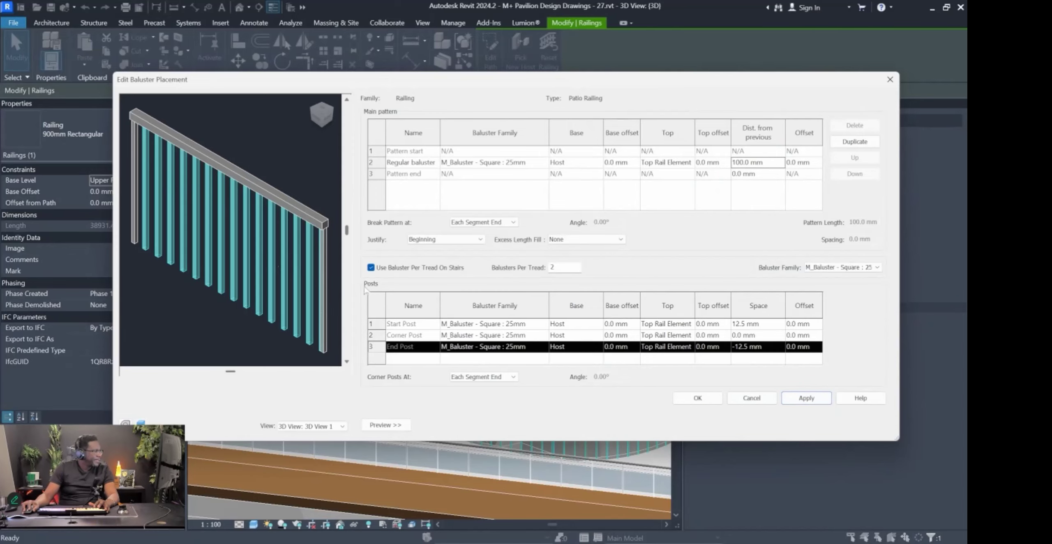
pyautogui.click(697, 398)
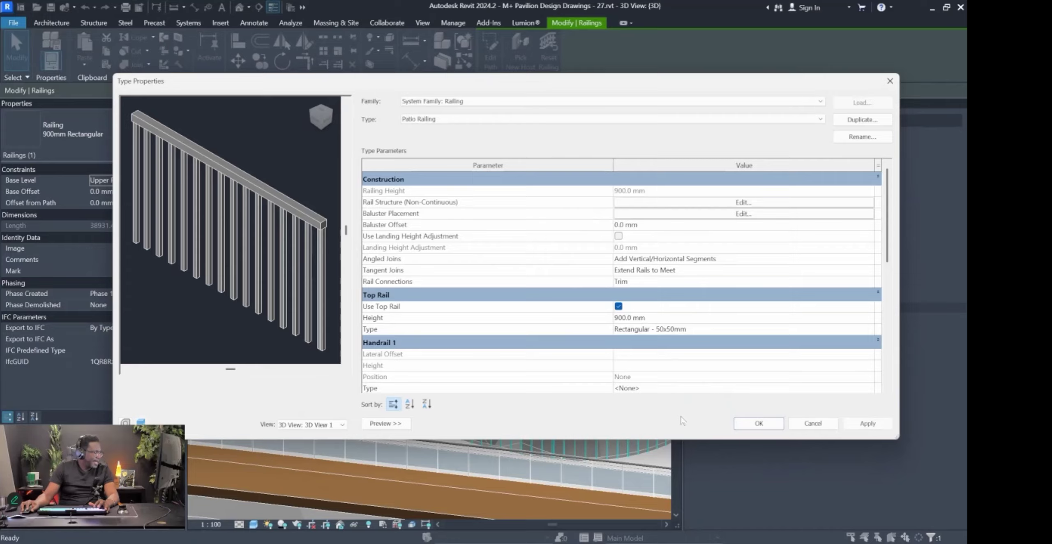
pyautogui.click(756, 424)
pyautogui.click(457, 480)
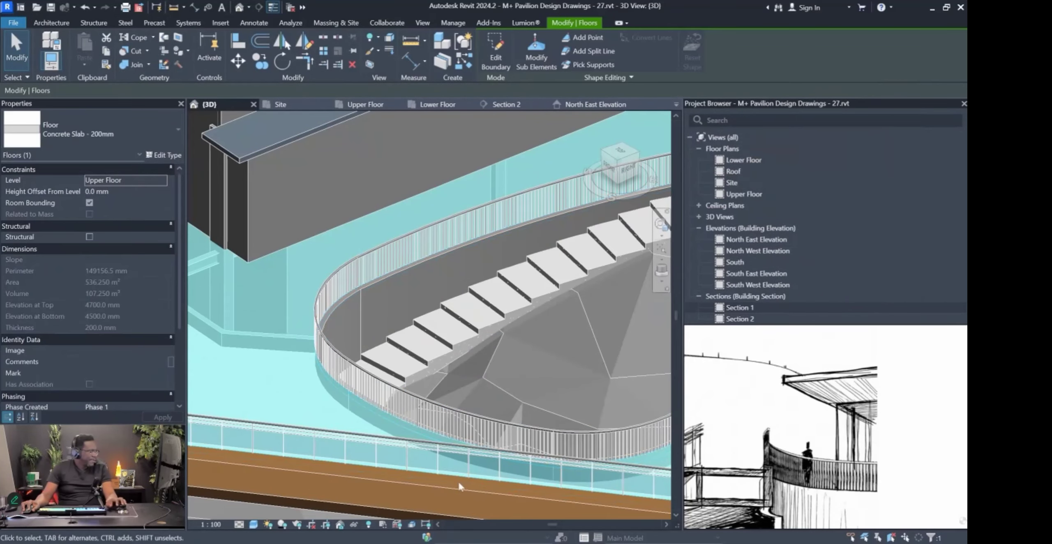
pyautogui.click(491, 444)
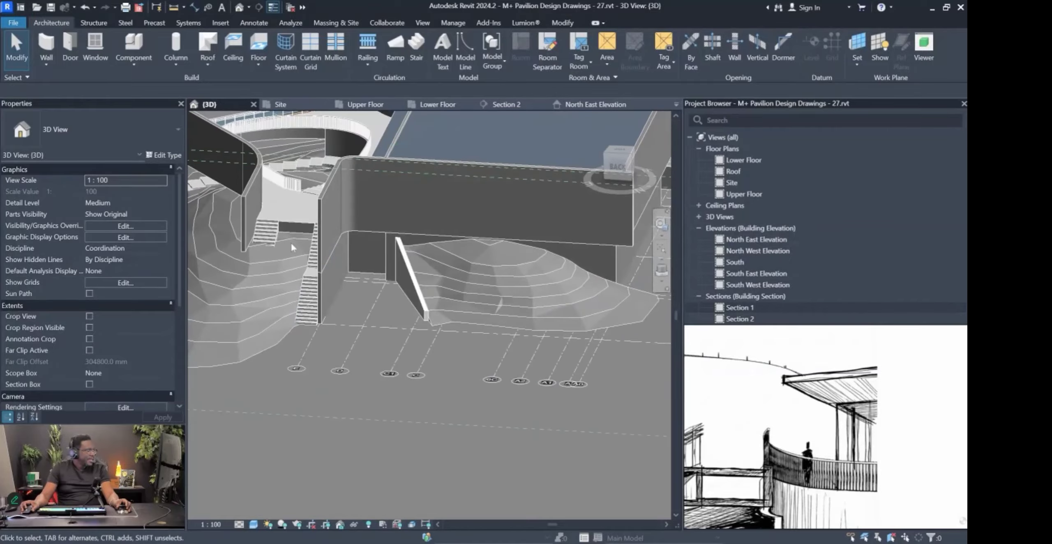
# Look through the reference sketches for the one showing the outdoor stair beside the tall wall and examine its railing.
pyautogui.scroll(4, 292, 247)
pyautogui.scroll(-5, 834, 379)
pyautogui.scroll(-6, 861, 427)
pyautogui.moveTo(891, 422); pyautogui.dragTo(859, 441, button='middle')
pyautogui.scroll(7, 924, 402)
pyautogui.moveTo(948, 404); pyautogui.dragTo(846, 431, button='middle')
pyautogui.scroll(5, 787, 375)
pyautogui.scroll(-8, 758, 375)
pyautogui.scroll(7, 817, 425)
pyautogui.scroll(-5, 745, 417)
pyautogui.moveTo(834, 394); pyautogui.dragTo(751, 416, button='middle')
pyautogui.moveTo(839, 427); pyautogui.dragTo(780, 438, button='middle')
pyautogui.scroll(-9, 895, 460)
pyautogui.scroll(4, 799, 350)
pyautogui.scroll(8, 809, 350)
pyautogui.moveTo(840, 423); pyautogui.dragTo(959, 431, button='middle')
pyautogui.moveTo(808, 429); pyautogui.dragTo(681, 416, button='middle')
pyautogui.moveTo(962, 431); pyautogui.dragTo(611, 446, button='middle')
pyautogui.moveTo(889, 451); pyautogui.dragTo(694, 444, button='middle')
pyautogui.moveTo(925, 444); pyautogui.dragTo(666, 437, button='middle')
pyautogui.moveTo(849, 446)
pyautogui.mouseDown(button='middle')
pyautogui.moveTo(694, 458)
pyautogui.moveTo(789, 434)
pyautogui.mouseUp(button='middle')
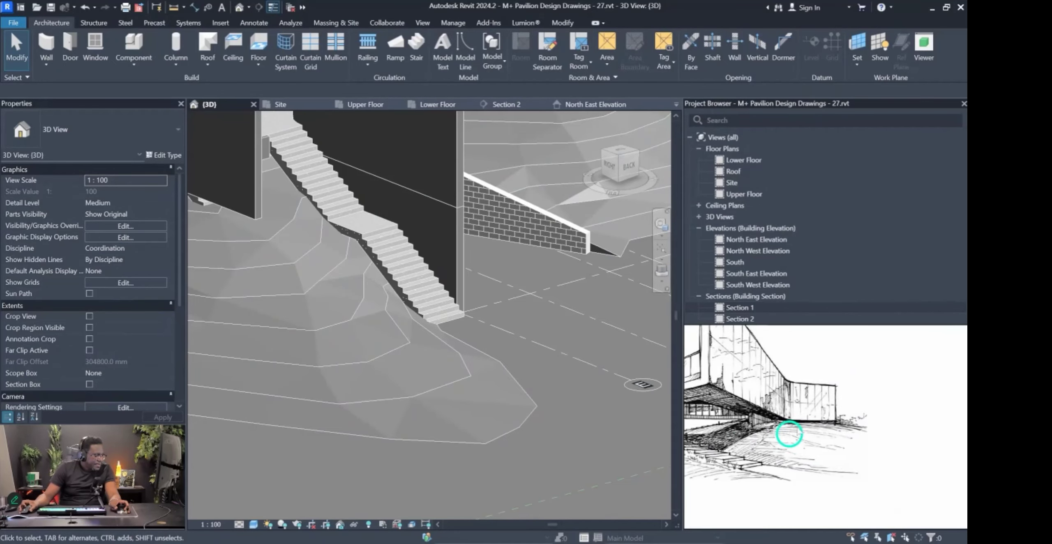
pyautogui.scroll(-5, 788, 433)
pyautogui.scroll(6, 821, 380)
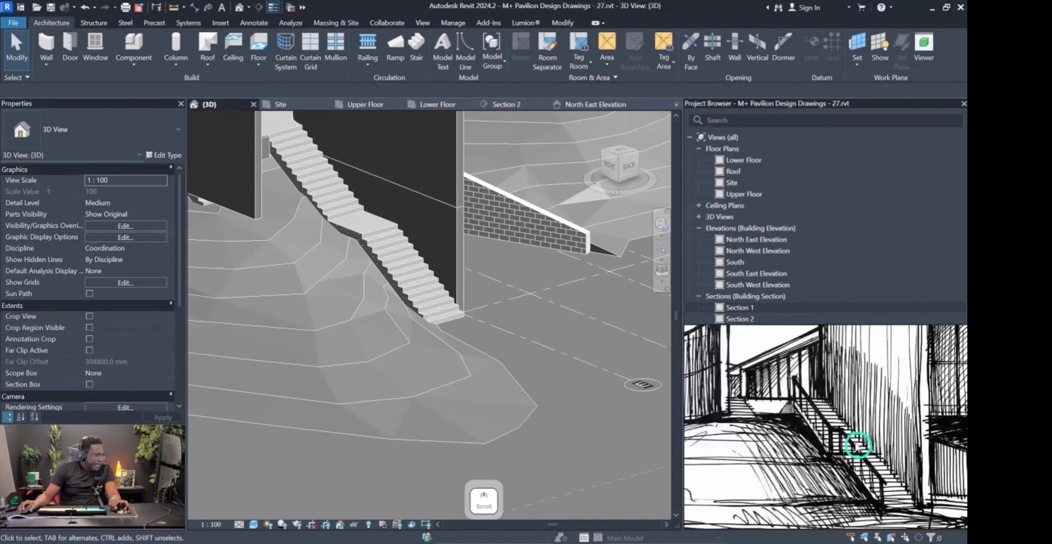
pyautogui.scroll(-2, 863, 458)
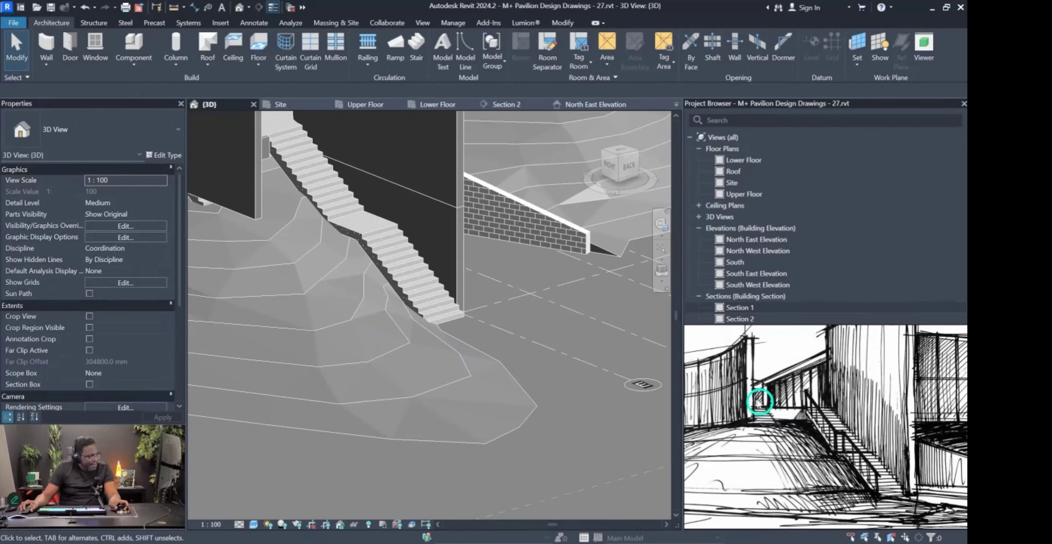
pyautogui.press('super+shift+t')
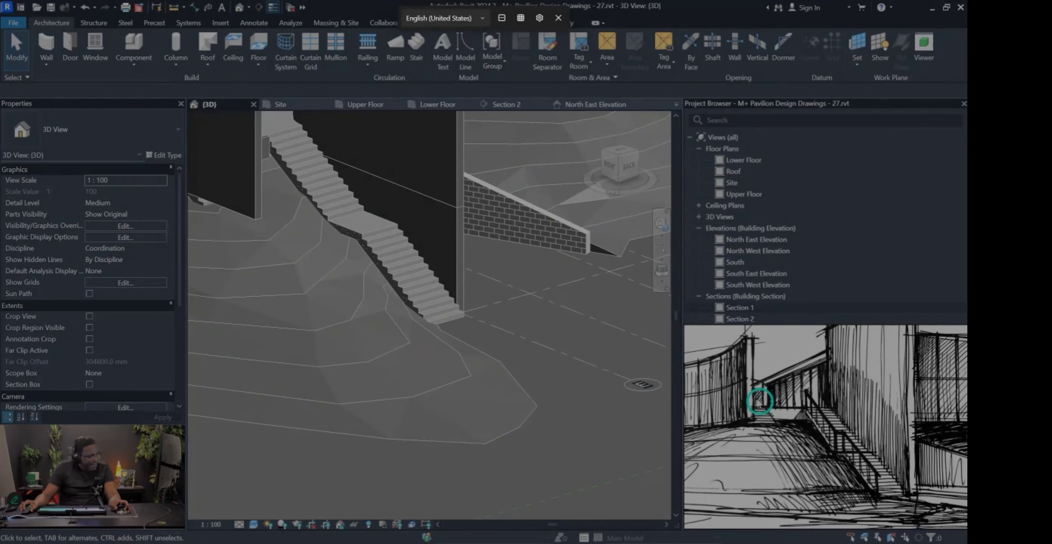
pyautogui.press('Escape')
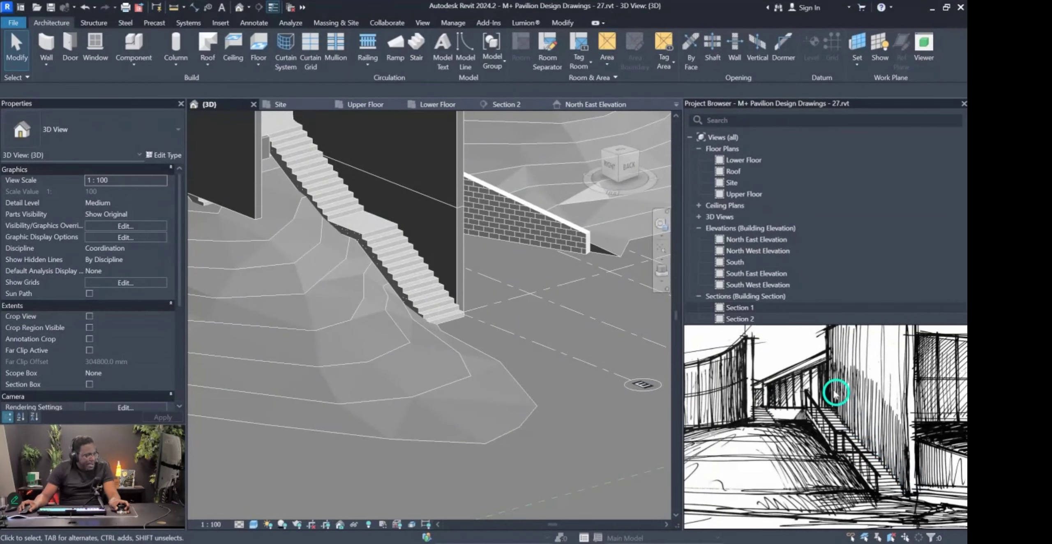
# Place railings of type 900mm Pipe on the treads of the outdoor stair beside the tall wall.
pyautogui.keyDown('shift'); pyautogui.moveTo(446, 324); pyautogui.dragTo(424, 237, button='middle'); pyautogui.keyUp('shift')
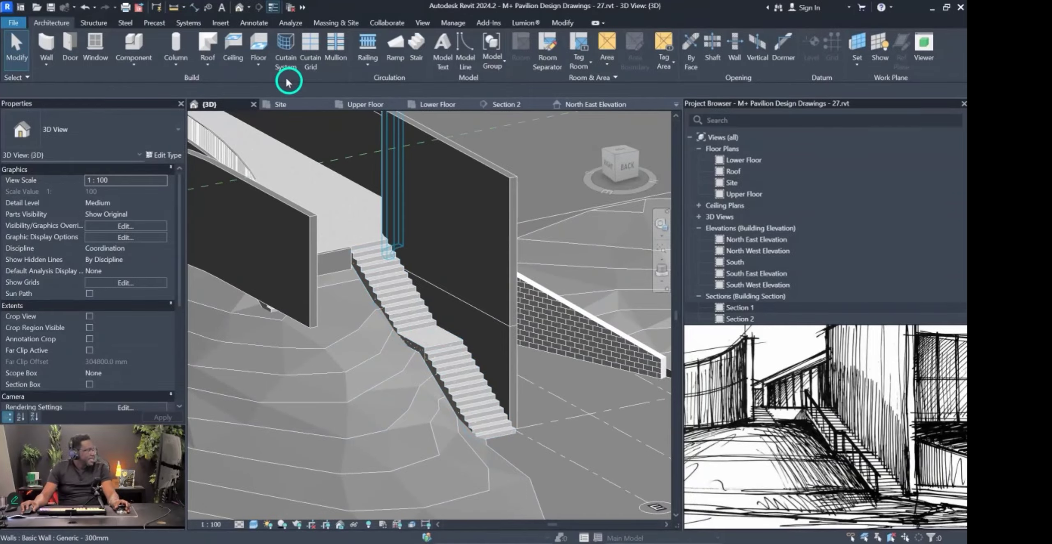
pyautogui.click(360, 64)
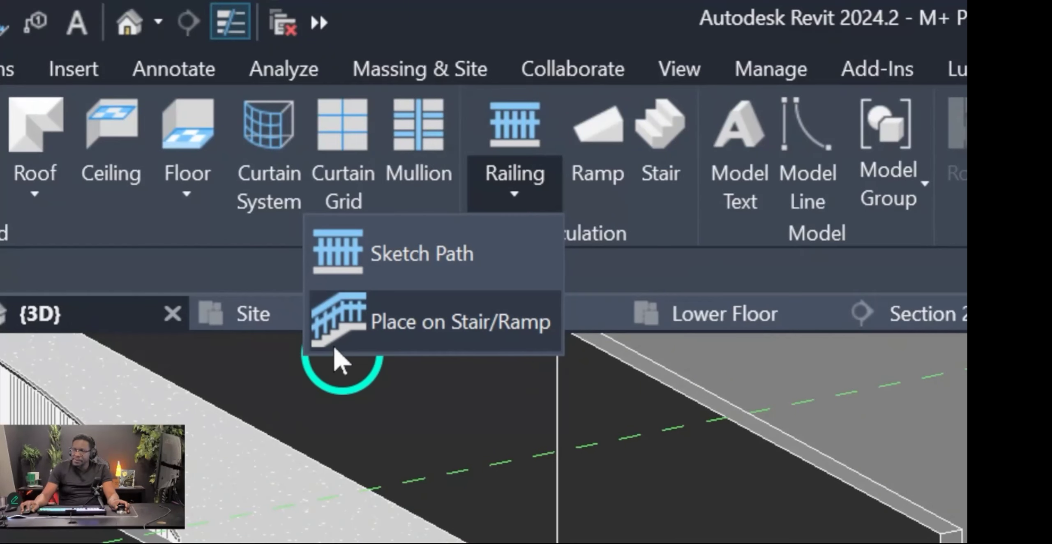
pyautogui.click(521, 331)
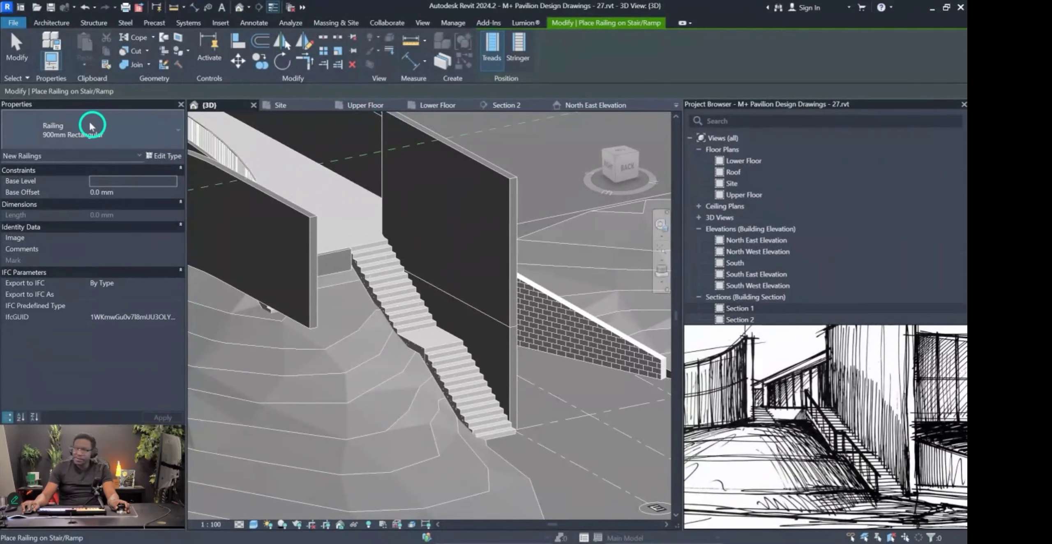
pyautogui.click(90, 126)
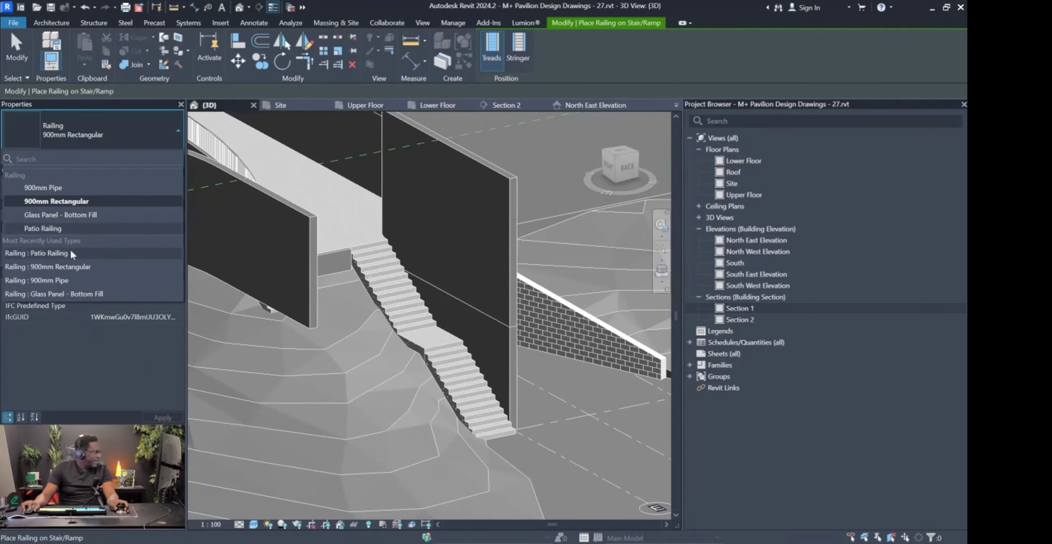
pyautogui.click(54, 189)
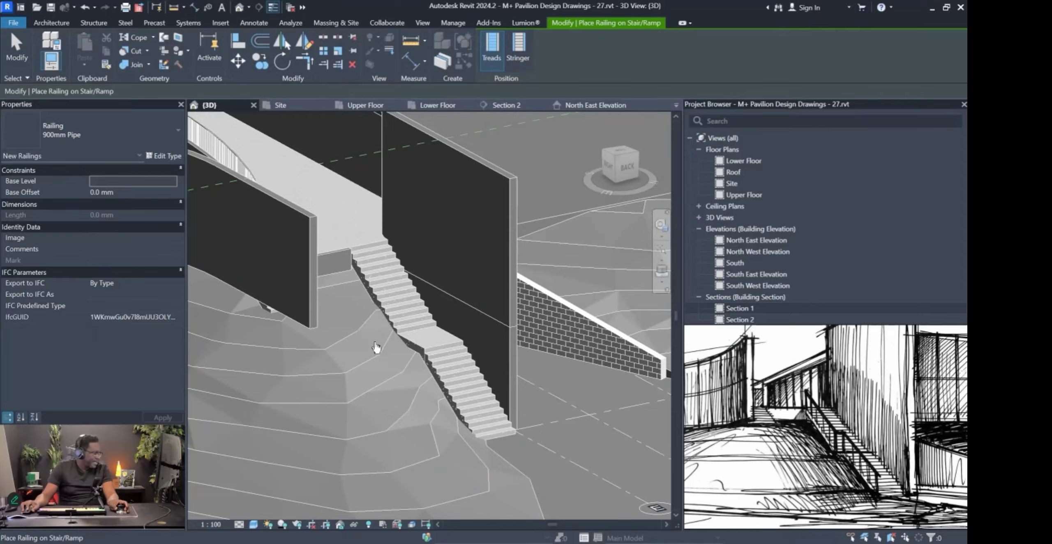
pyautogui.click(420, 349)
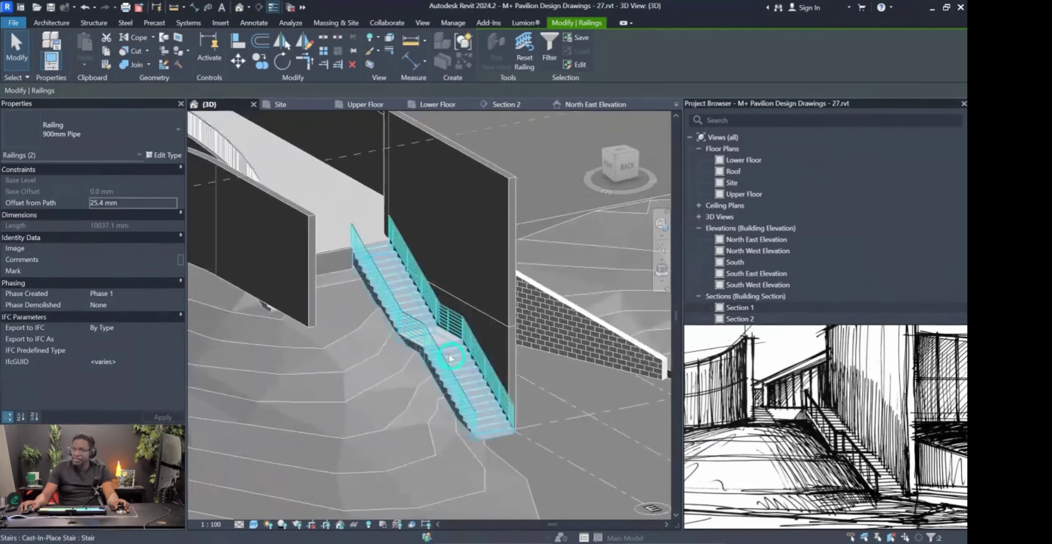
# Examine the new pipe railings along both sides of the outdoor stair and around its landing.
pyautogui.keyDown('shift'); pyautogui.moveTo(453, 356); pyautogui.dragTo(377, 91, button='middle'); pyautogui.keyUp('shift')
pyautogui.scroll(6, 451, 357)
pyautogui.scroll(-5, 436, 425)
pyautogui.click(595, 123)
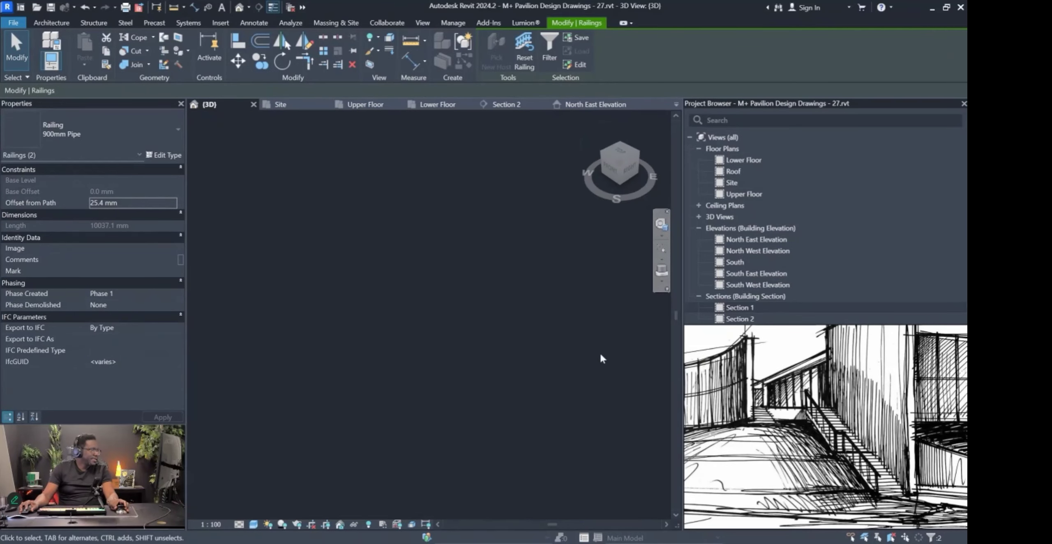
pyautogui.keyDown('shift'); pyautogui.moveTo(493, 340); pyautogui.dragTo(456, 333, button='middle'); pyautogui.keyUp('shift')
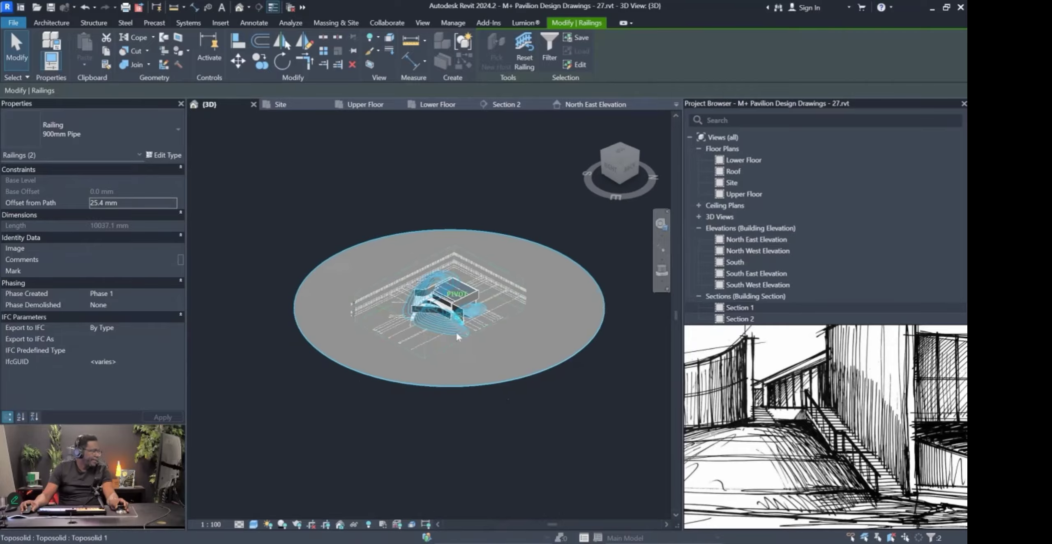
pyautogui.scroll(12, 457, 333)
pyautogui.moveTo(515, 370)
pyautogui.keyDown('shift'); pyautogui.mouseDown(button='middle')
pyautogui.moveTo(740, 460)
pyautogui.moveTo(755, 477)
pyautogui.moveTo(670, 357)
pyautogui.moveTo(425, 361)
pyautogui.mouseUp(button='middle'); pyautogui.keyUp('shift')
pyautogui.scroll(1, 505, 362)
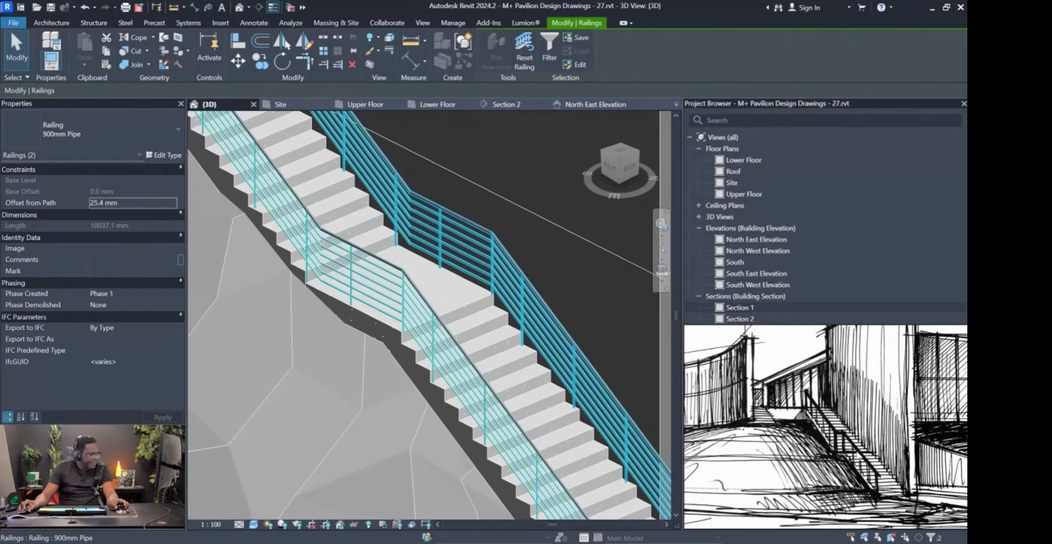
pyautogui.scroll(-1, 456, 353)
pyautogui.keyDown('shift'); pyautogui.moveTo(455, 353); pyautogui.dragTo(403, 325, button='middle'); pyautogui.keyUp('shift')
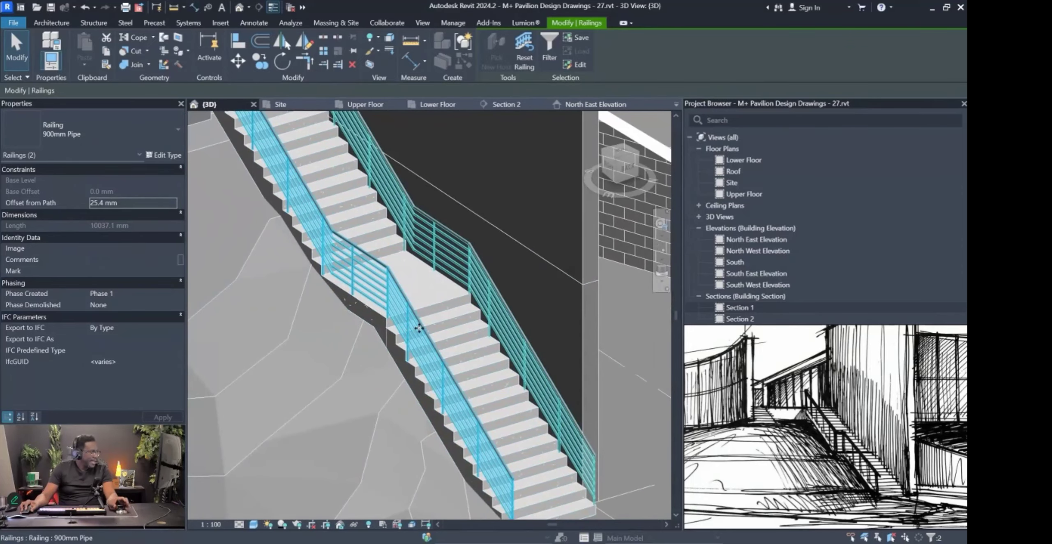
pyautogui.press('Escape')
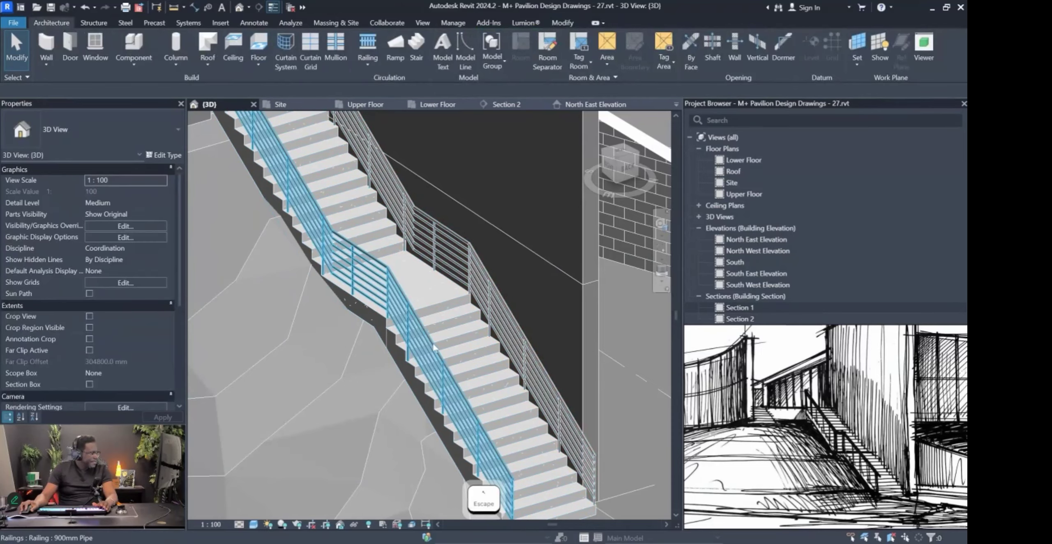
# Duplicate the type of the stair's outer railing, on the side away from the wall, as Entrance Outer Railing.
pyautogui.click(435, 347)
pyautogui.click(500, 309)
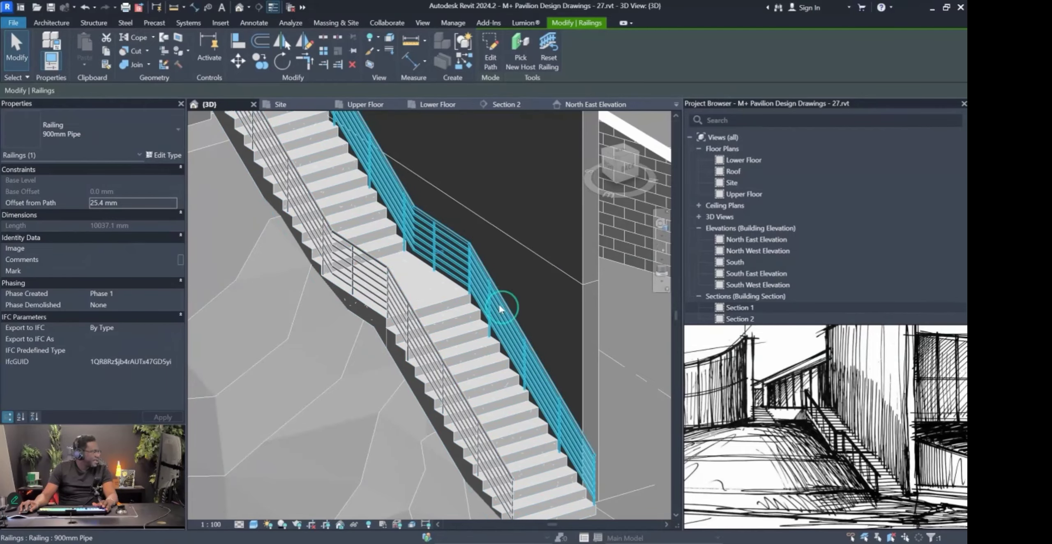
pyautogui.click(366, 289)
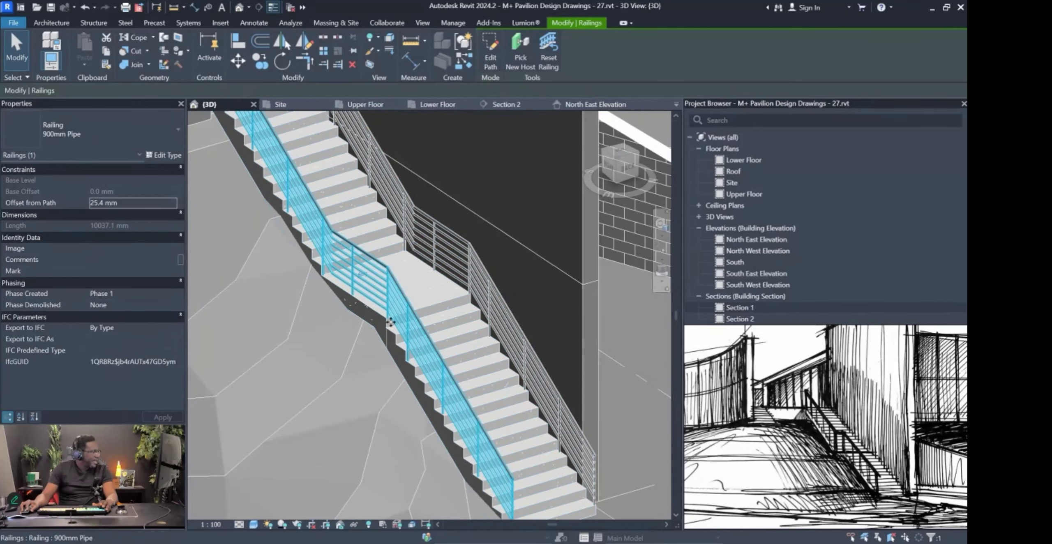
pyautogui.click(163, 155)
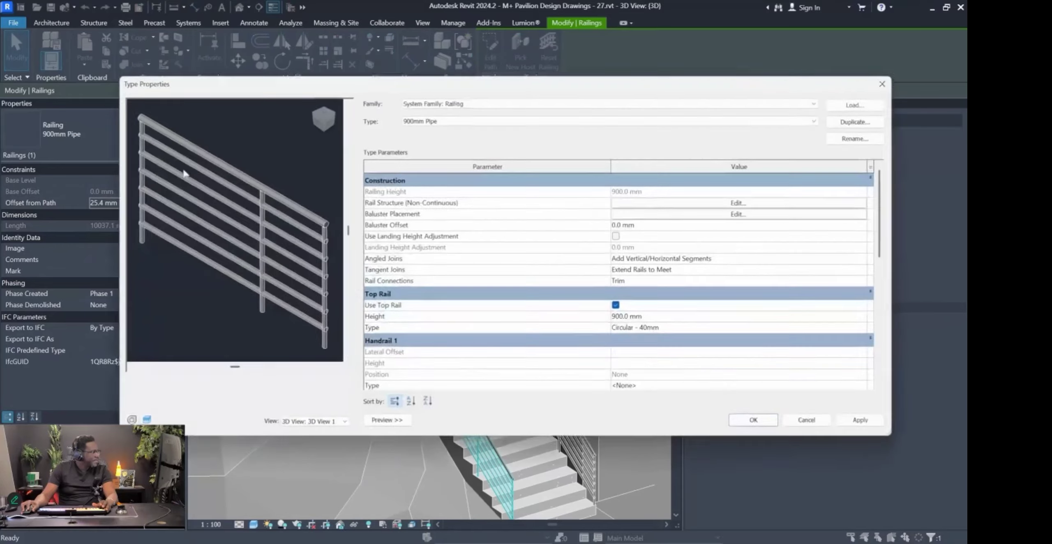
pyautogui.click(855, 122)
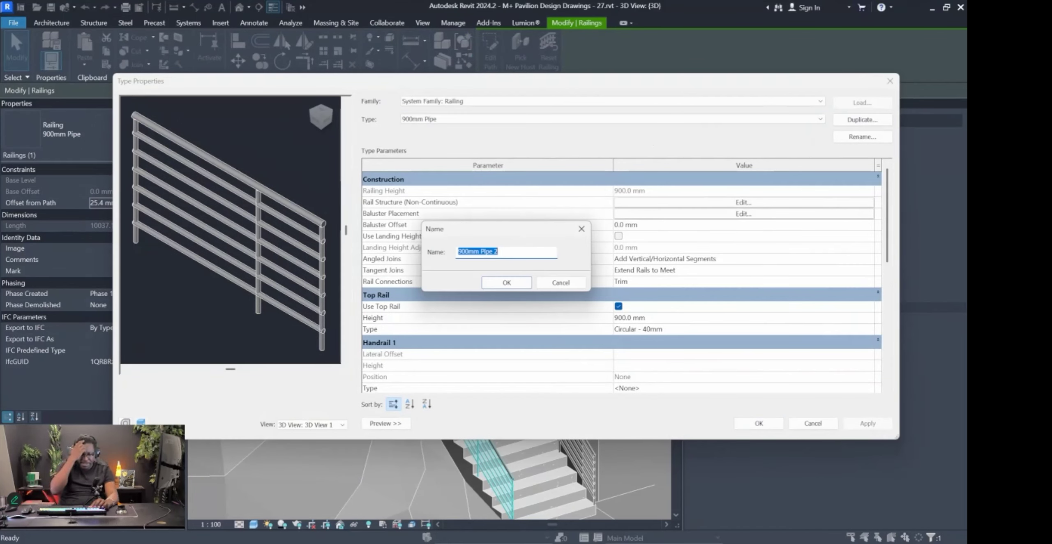
pyautogui.write('Entrance ')
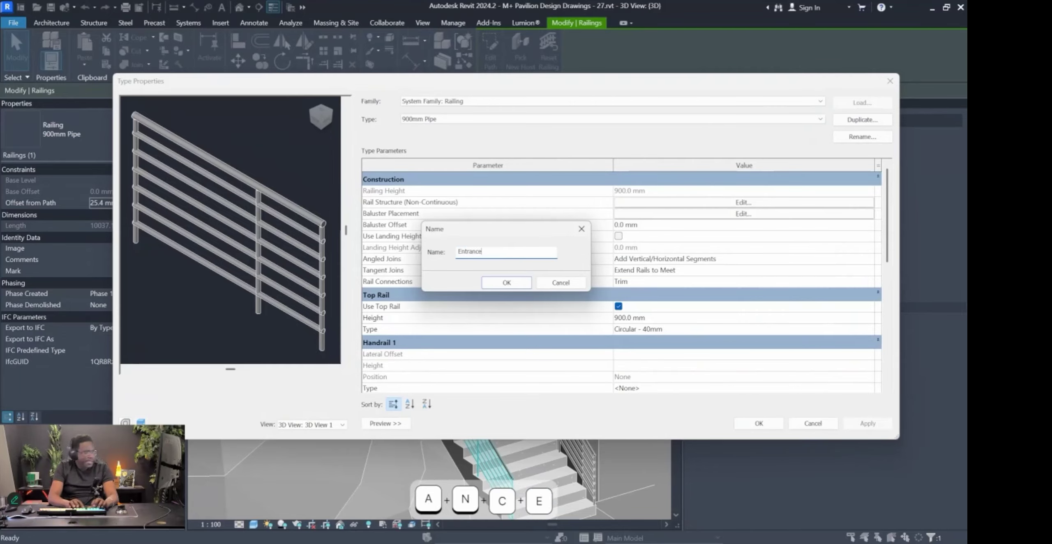
pyautogui.write('Ou')
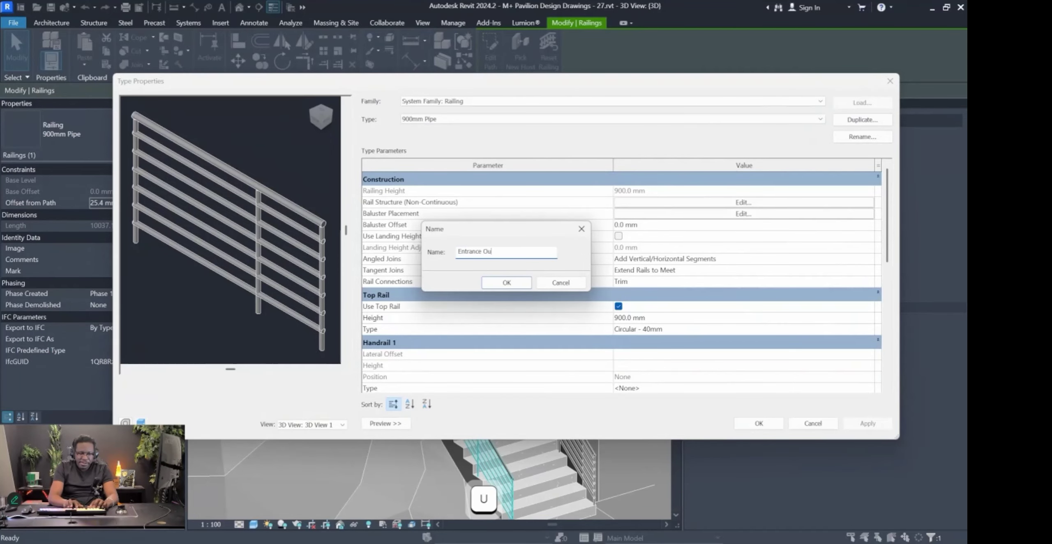
pyautogui.write('ter Rrail')
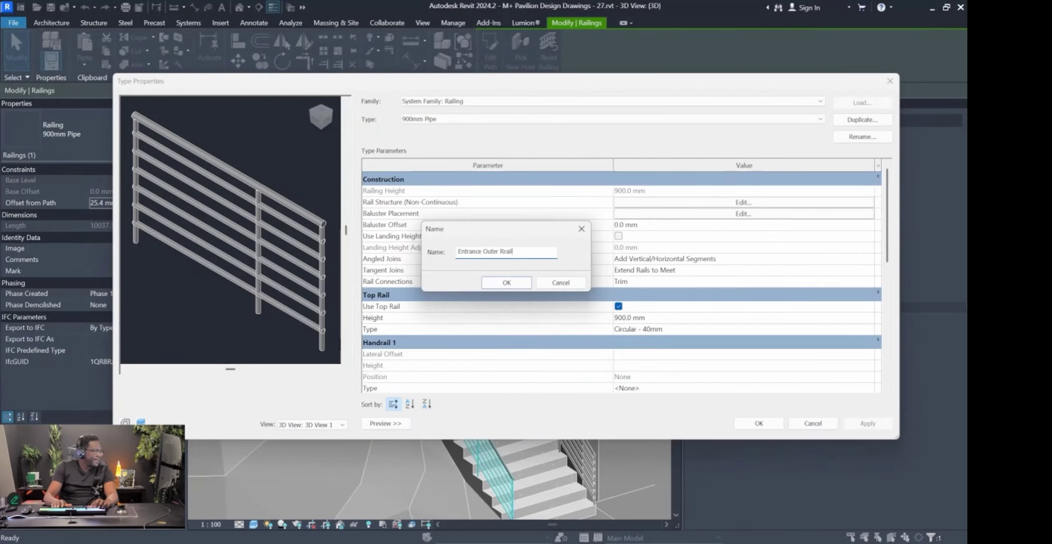
pyautogui.press('BackSpace')
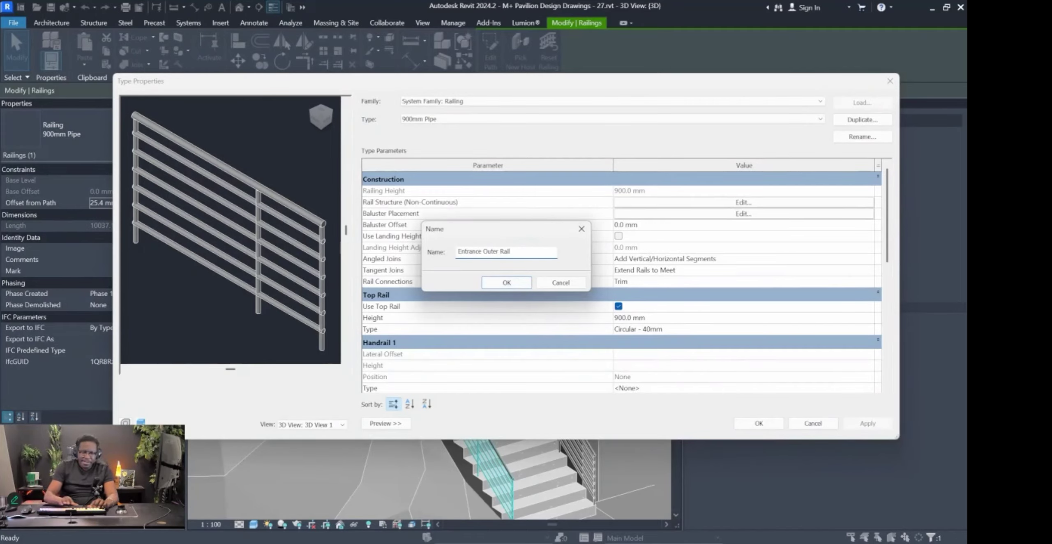
pyautogui.write('ing')
pyautogui.click(507, 282)
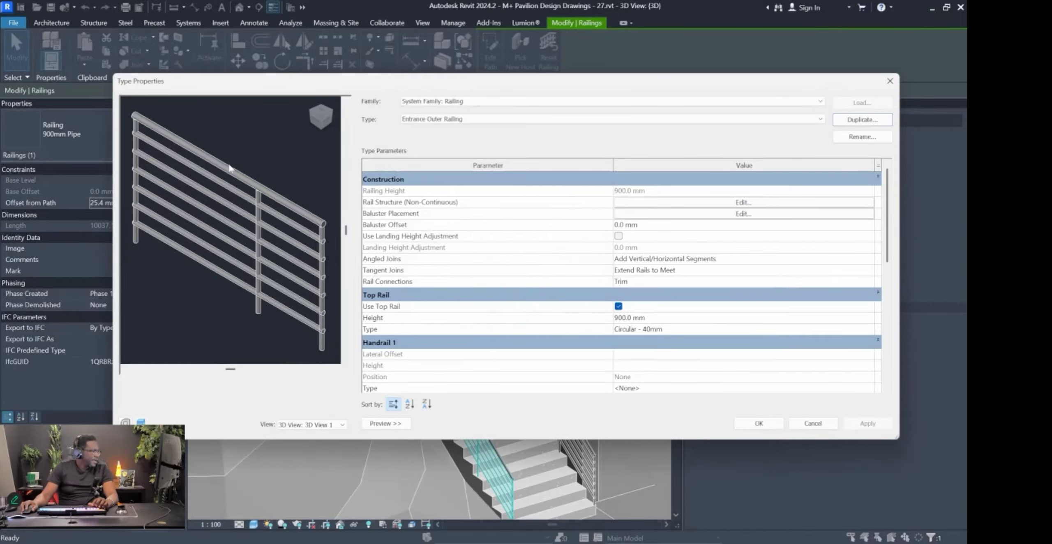
pyautogui.moveTo(629, 81); pyautogui.dragTo(568, 77)
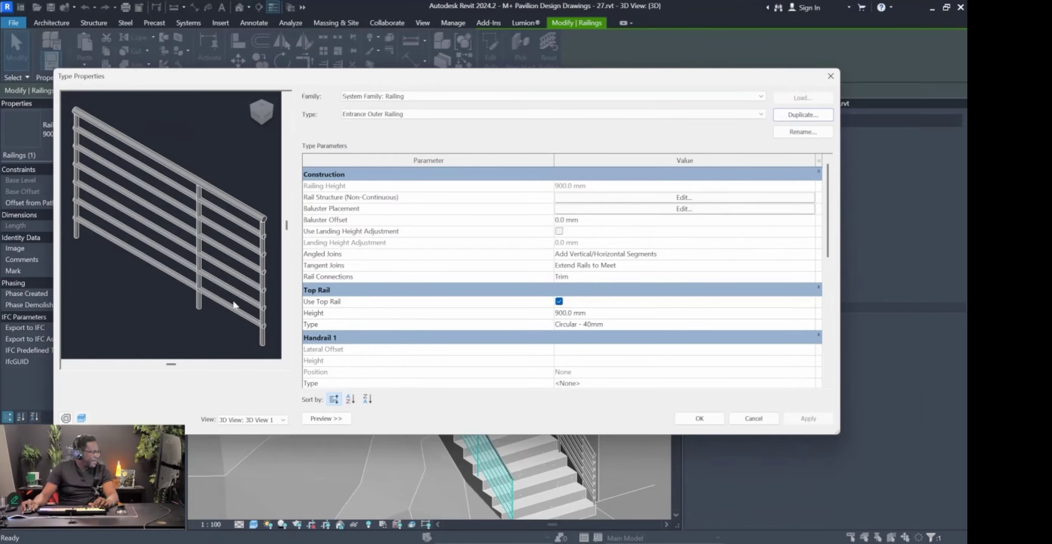
pyautogui.click(630, 198)
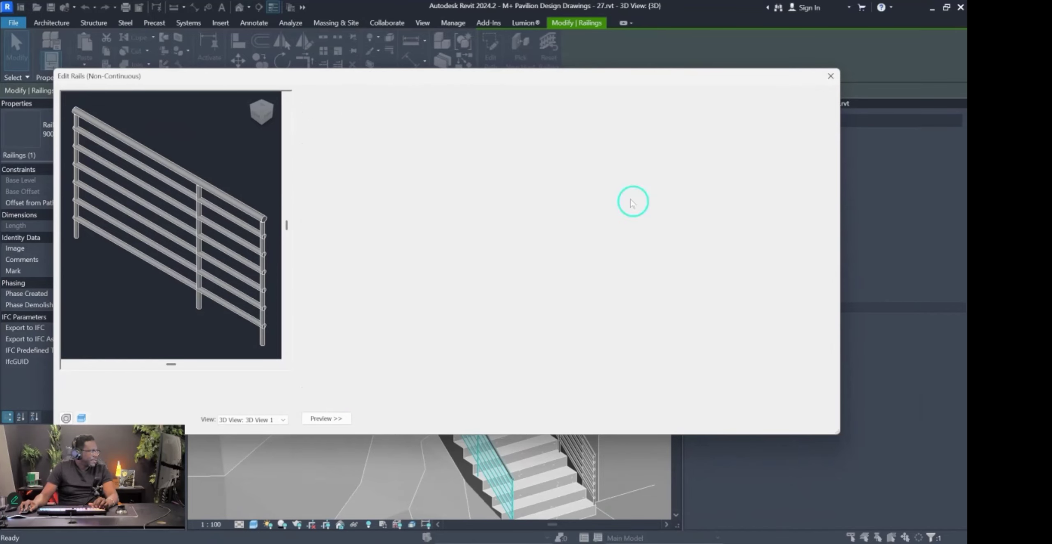
pyautogui.click(316, 209)
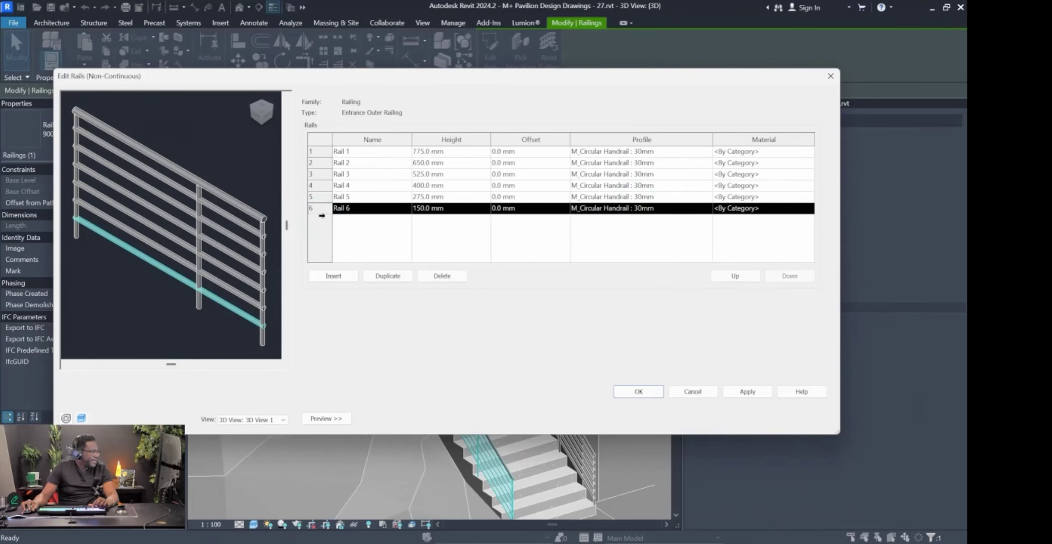
pyautogui.click(319, 197)
pyautogui.click(693, 392)
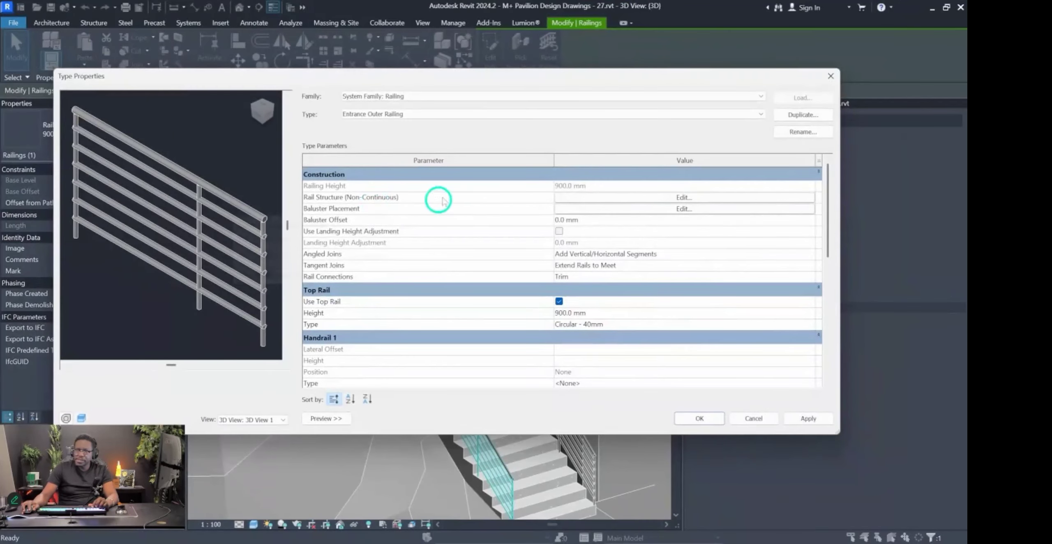
# Delete all six intermediate rails from the Entrance Outer Railing rail structure and apply the type to the outer railing.
pyautogui.click(614, 200)
pyautogui.moveTo(316, 193); pyautogui.dragTo(319, 150)
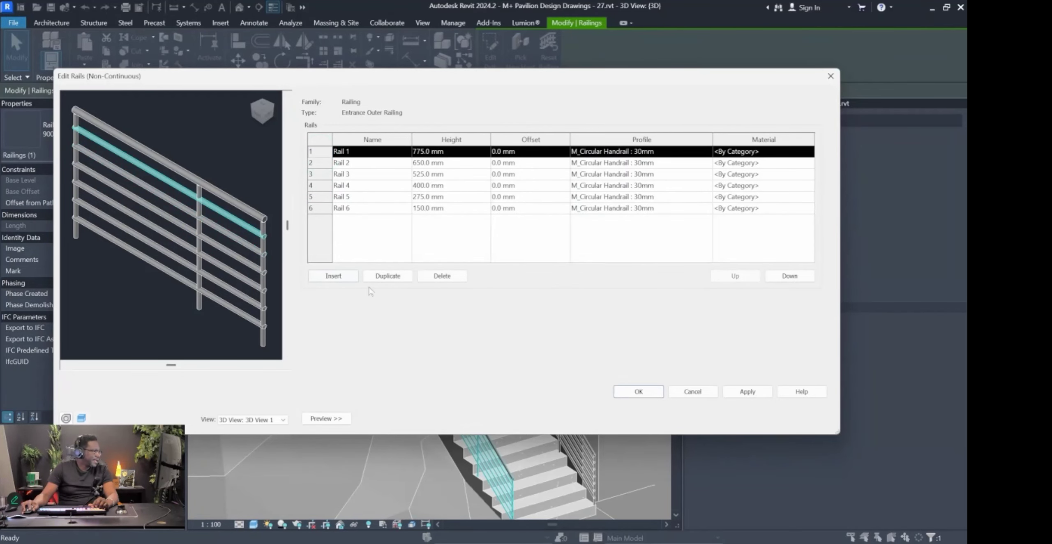
pyautogui.click(431, 276)
pyautogui.click(433, 276)
pyautogui.click(435, 276)
pyautogui.click(437, 275)
pyautogui.click(437, 275)
pyautogui.click(436, 276)
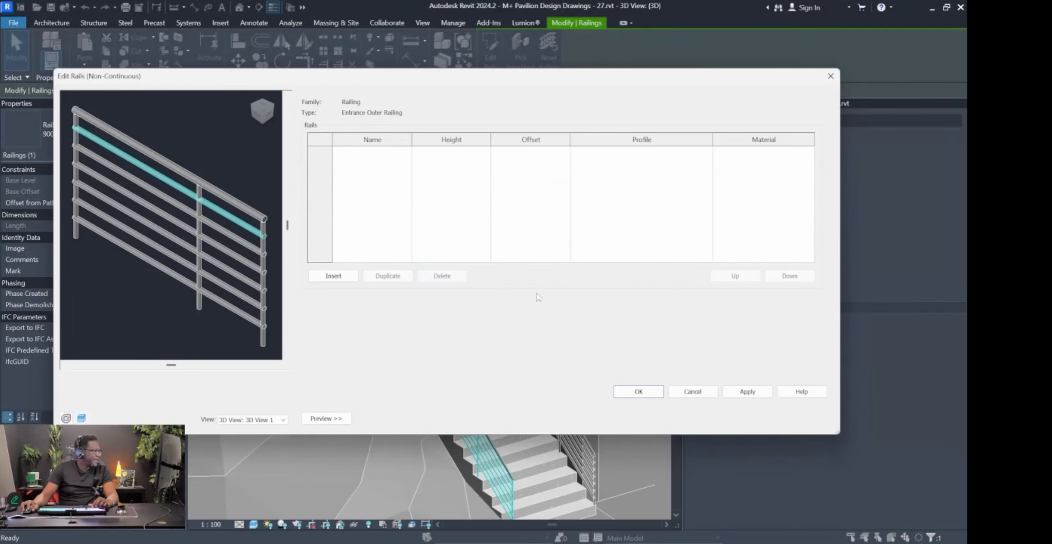
pyautogui.click(749, 392)
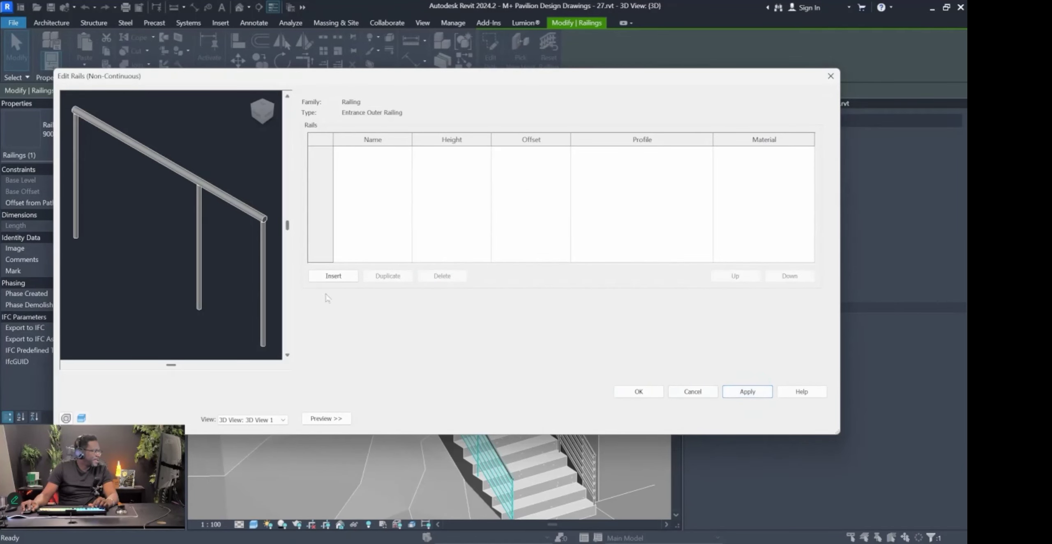
pyautogui.click(650, 393)
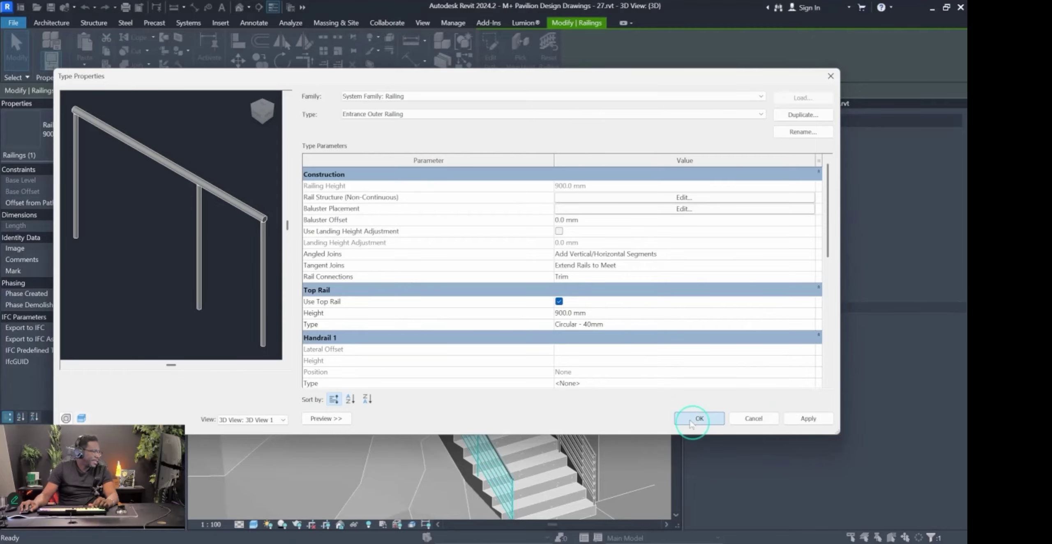
pyautogui.click(698, 418)
pyautogui.press('Escape')
# Examine the outer and wall-side stair railings from several angles and compare them with the reference sketch.
pyautogui.keyDown('shift'); pyautogui.moveTo(540, 441); pyautogui.dragTo(534, 411, button='middle'); pyautogui.keyUp('shift')
pyautogui.scroll(-2, 444, 353)
pyautogui.keyDown('shift'); pyautogui.moveTo(411, 395); pyautogui.dragTo(435, 362, button='middle'); pyautogui.keyUp('shift')
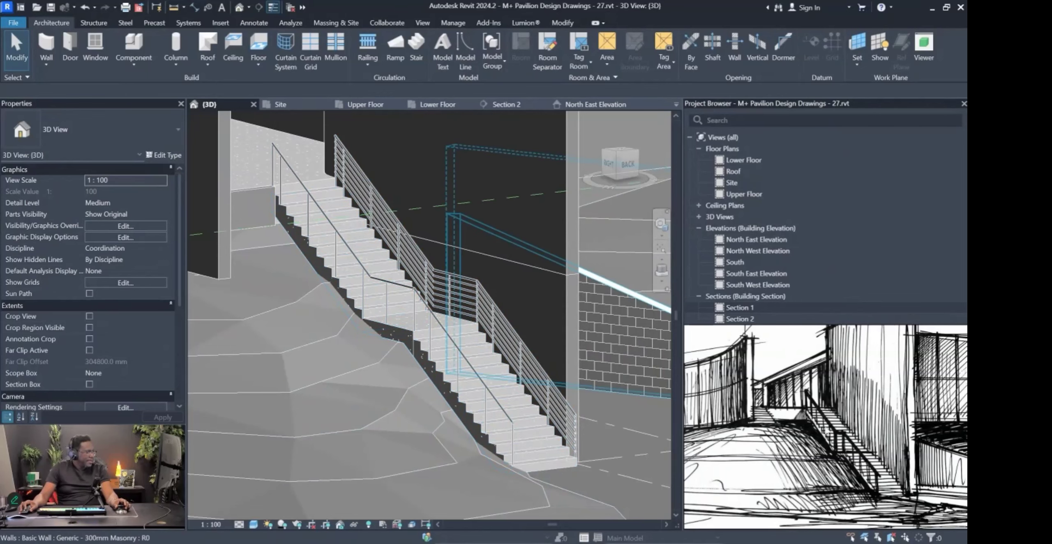
pyautogui.keyDown('shift'); pyautogui.moveTo(535, 329); pyautogui.dragTo(389, 288, button='middle'); pyautogui.keyUp('shift')
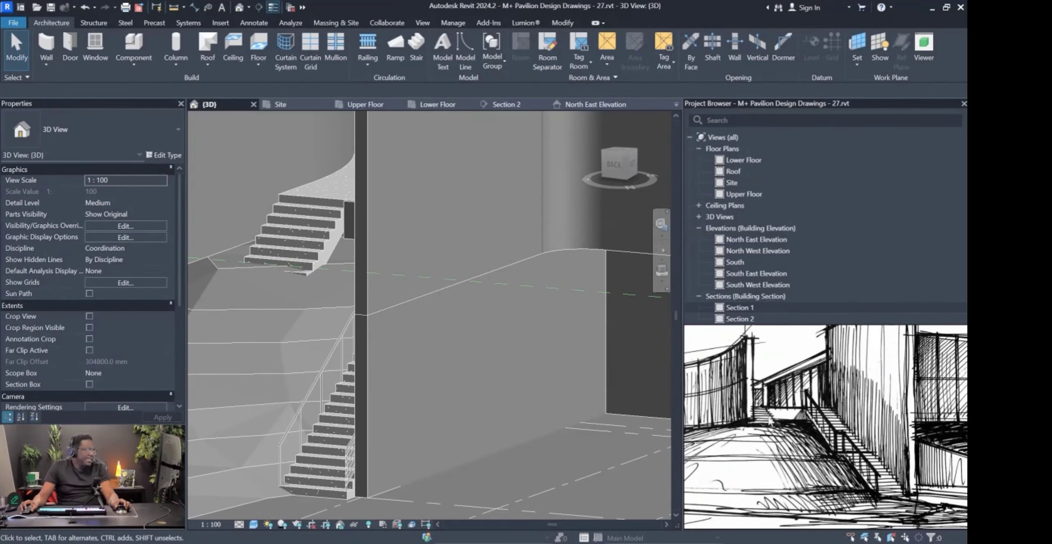
pyautogui.moveTo(285, 310)
pyautogui.keyDown('shift'); pyautogui.mouseDown(button='middle')
pyautogui.moveTo(300, 375)
pyautogui.moveTo(362, 369)
pyautogui.mouseUp(button='middle'); pyautogui.keyUp('shift')
pyautogui.moveTo(350, 328); pyautogui.dragTo(473, 404, button='middle')
pyautogui.scroll(2, 555, 396)
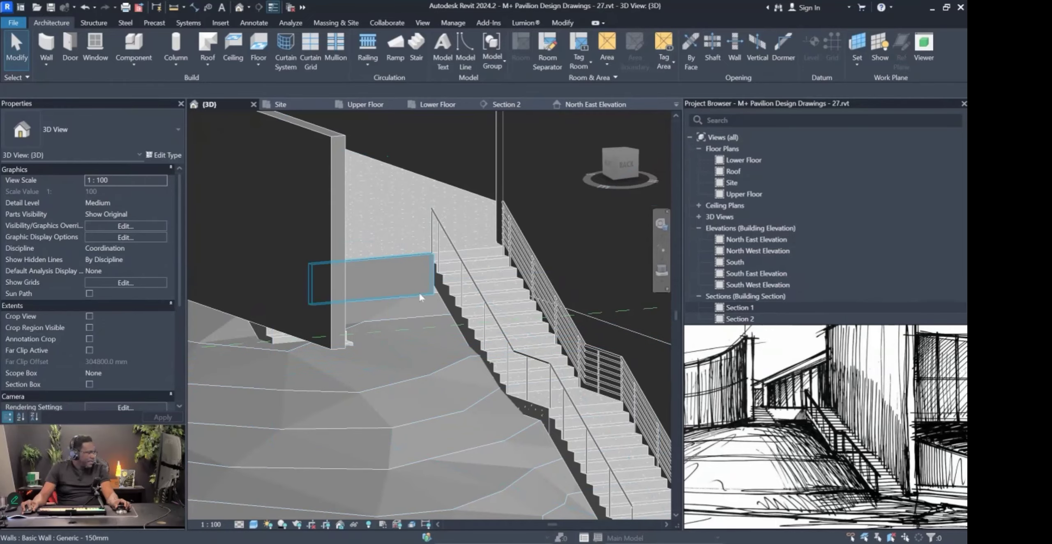
pyautogui.moveTo(419, 296)
pyautogui.keyDown('shift'); pyautogui.mouseDown(button='middle')
pyautogui.moveTo(448, 346)
pyautogui.moveTo(518, 332)
pyautogui.mouseUp(button='middle'); pyautogui.keyUp('shift')
pyautogui.scroll(-2, 519, 332)
pyautogui.moveTo(604, 445); pyautogui.dragTo(655, 444, button='middle')
pyautogui.scroll(2, 481, 387)
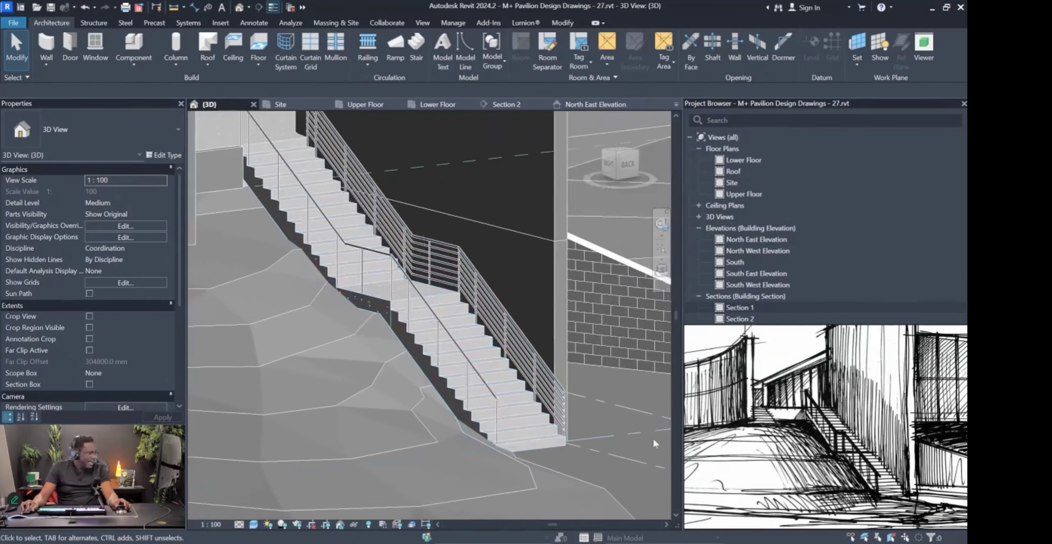
pyautogui.scroll(1, 616, 435)
pyautogui.scroll(-1, 580, 399)
pyautogui.moveTo(658, 353); pyautogui.dragTo(579, 447, button='middle')
pyautogui.scroll(1, 579, 399)
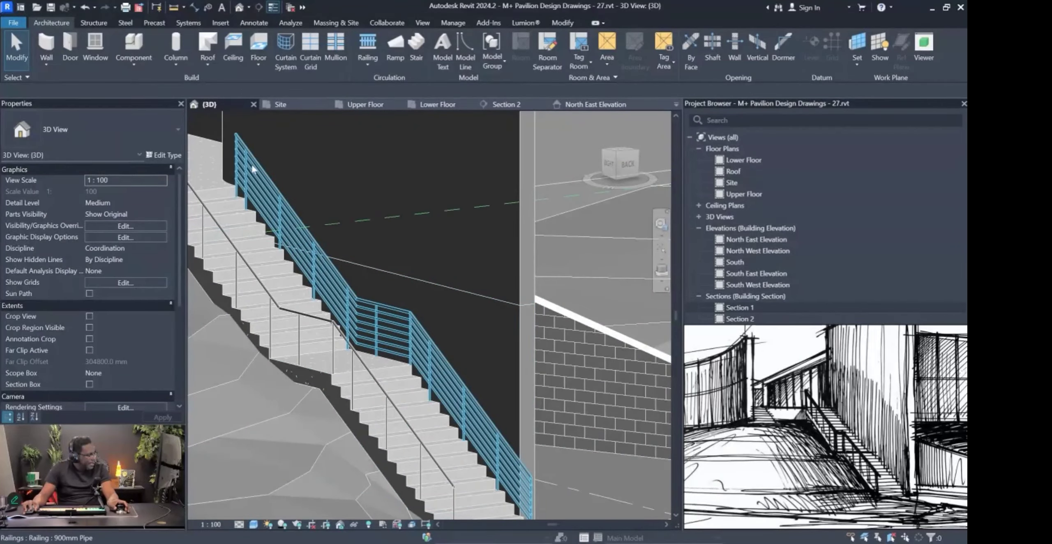
# Duplicate the 900mm Pipe type of the stair's wall-side railing as "Entrace Railing mounted to wall".
pyautogui.click(409, 316)
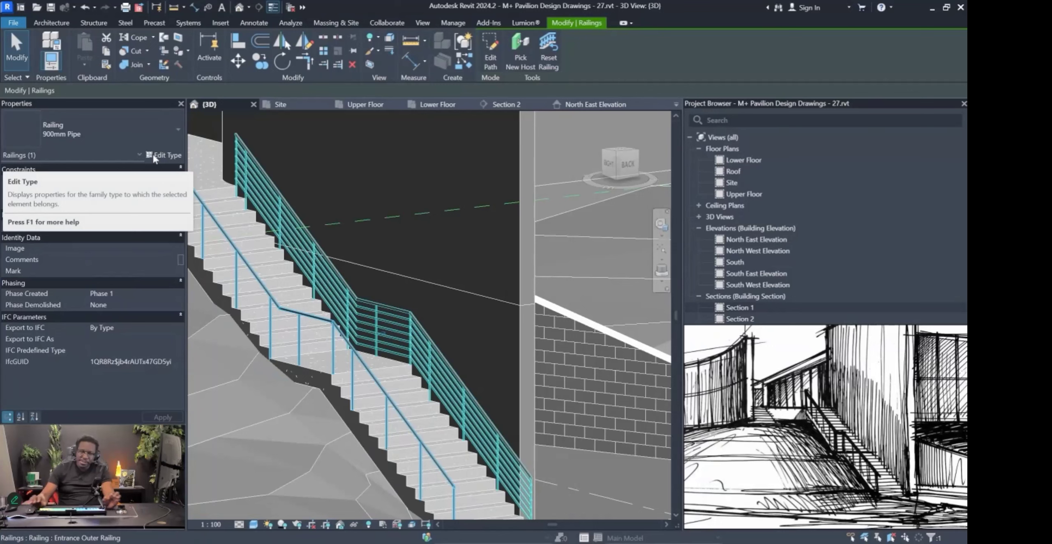
pyautogui.press('Pause')
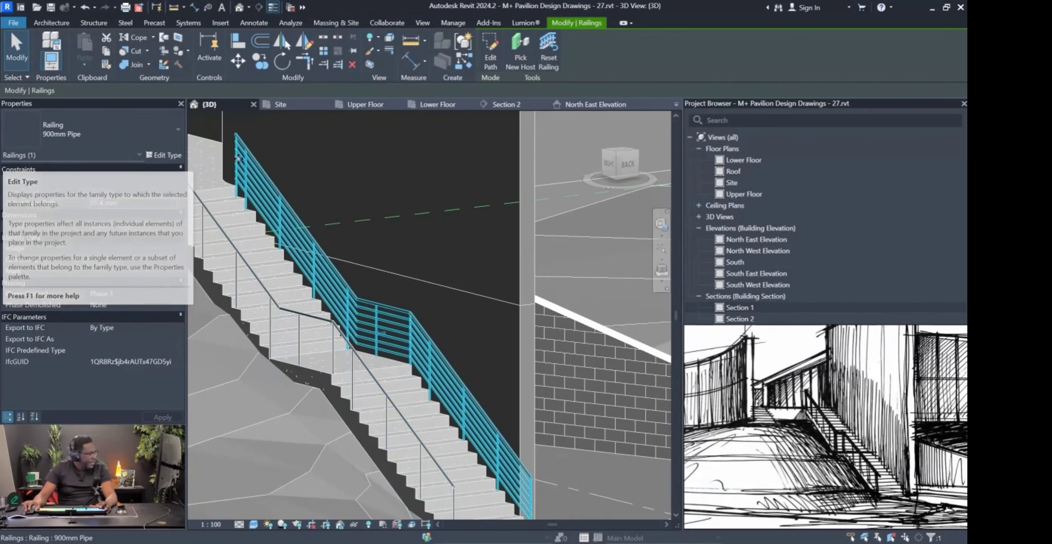
pyautogui.click(164, 155)
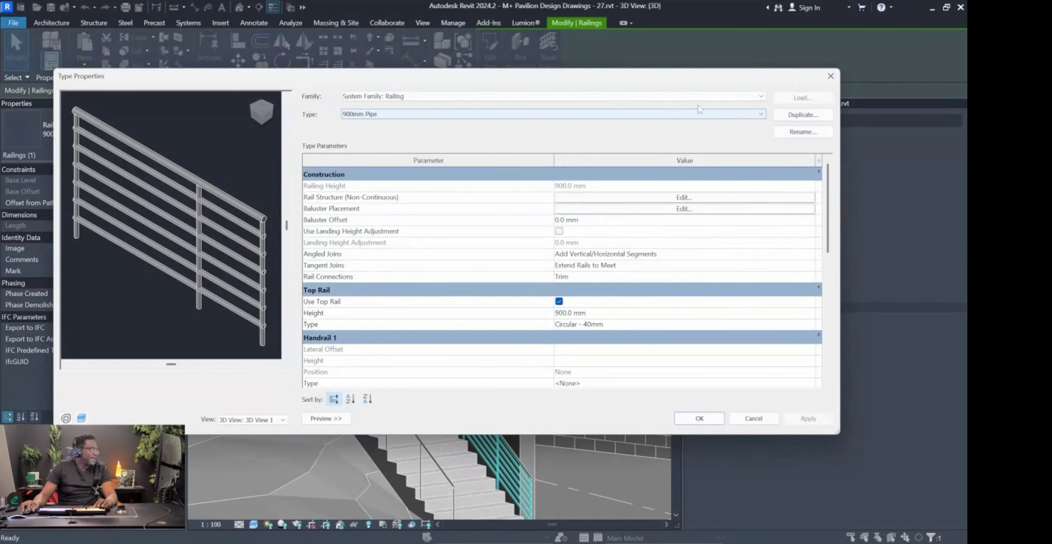
pyautogui.click(802, 114)
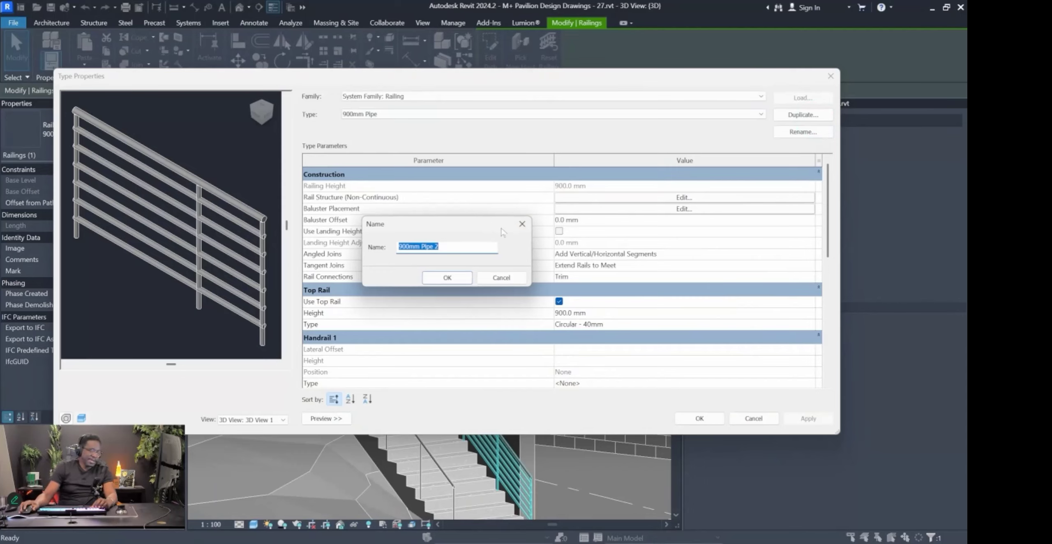
pyautogui.write('Rail')
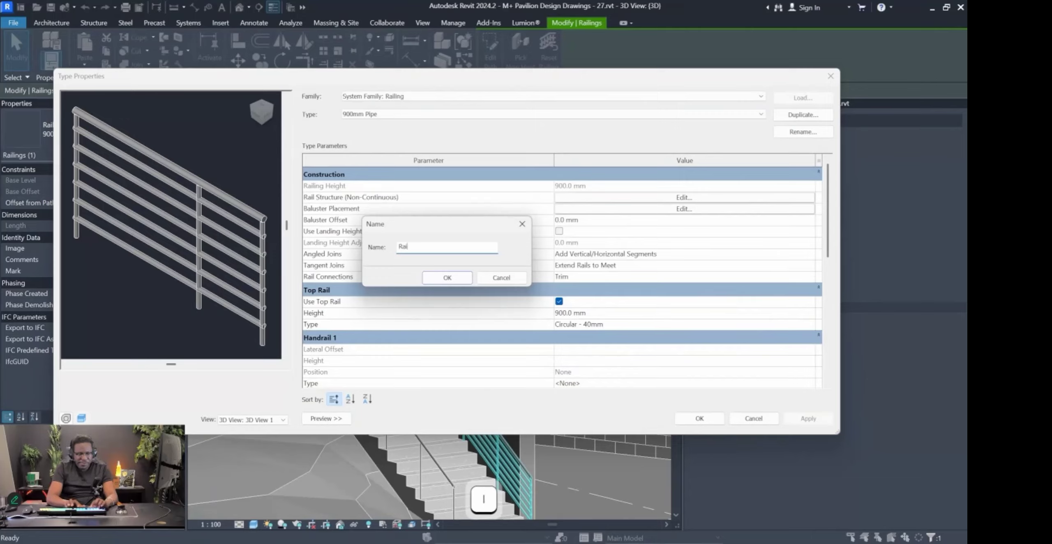
pyautogui.press('BackSpace')
pyautogui.press('BackSpace')
pyautogui.press('BackSpace')
pyautogui.press('BackSpace')
pyautogui.write('En')
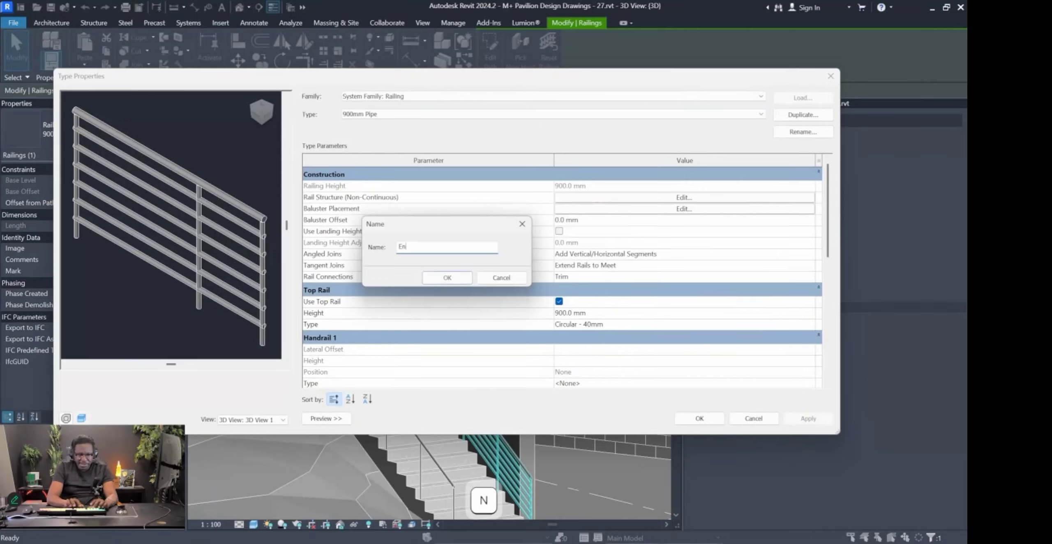
pyautogui.write('trace railing mounted to wall')
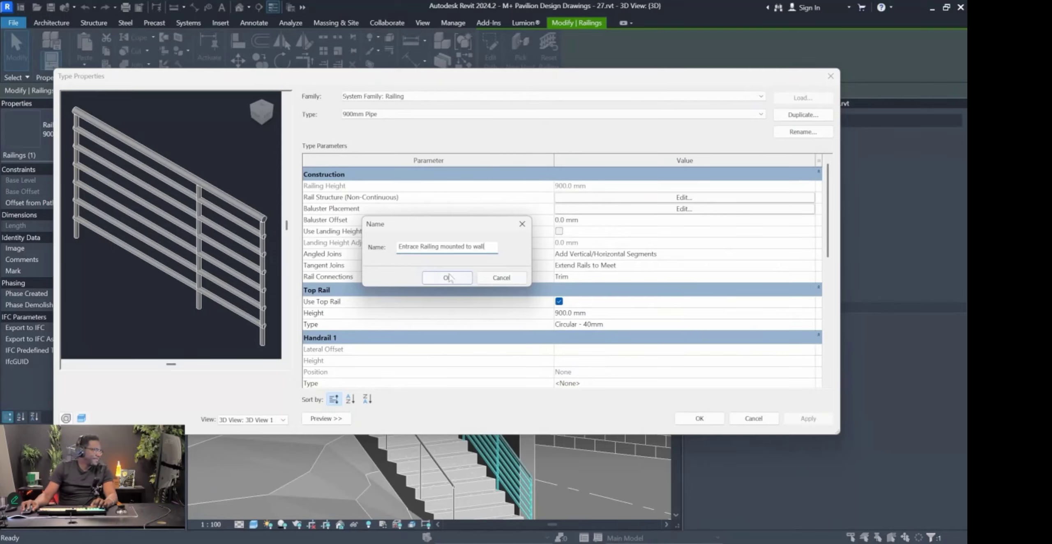
pyautogui.click(448, 277)
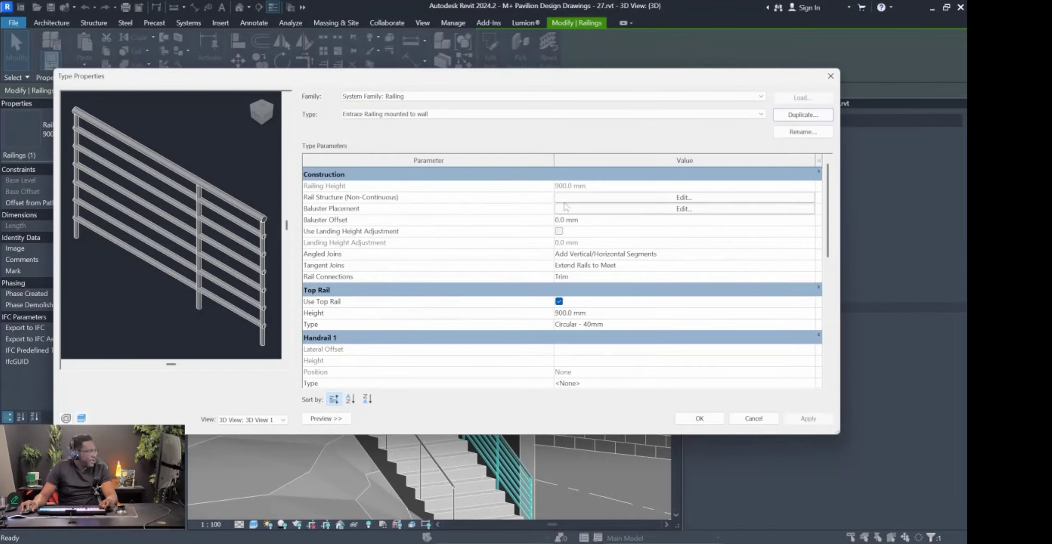
# Delete all six intermediate rails from the rail structure of the wall-mounted railing type.
pyautogui.click(601, 198)
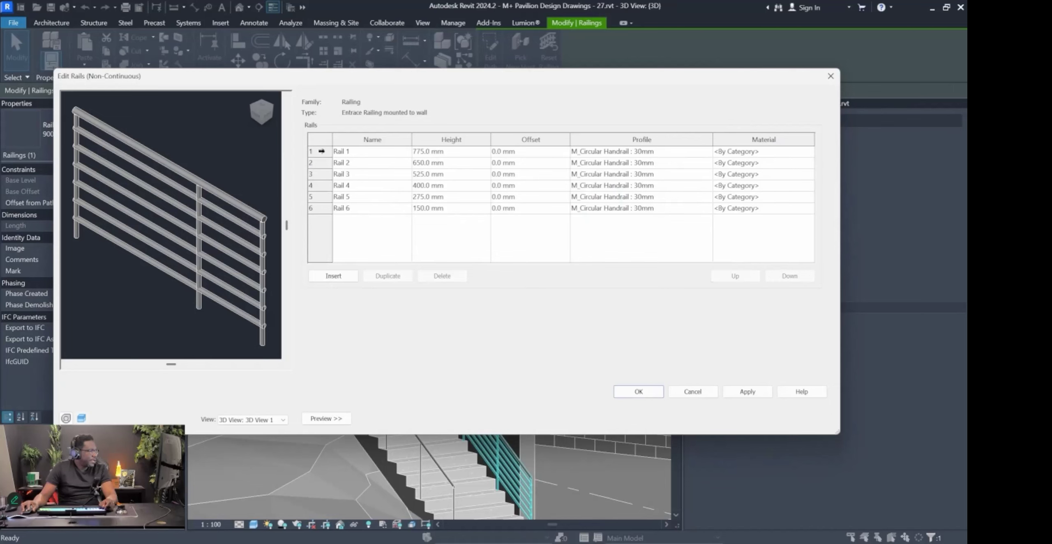
pyautogui.click(319, 151)
pyautogui.click(388, 275)
pyautogui.click(388, 275)
pyautogui.click(388, 276)
pyautogui.click(433, 278)
pyautogui.click(434, 279)
pyautogui.click(434, 278)
pyautogui.click(434, 278)
pyautogui.click(433, 279)
pyautogui.click(434, 278)
pyautogui.click(434, 278)
pyautogui.doubleClick(433, 278)
pyautogui.click(744, 392)
pyautogui.click(634, 392)
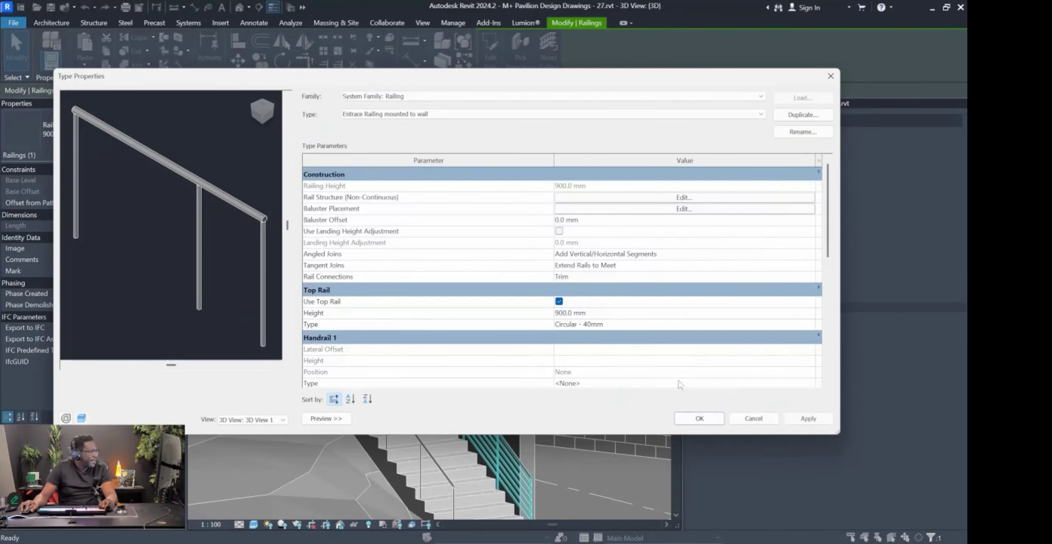
# Set the regular baluster's family to None in the wall-mounted railing type's baluster placement.
pyautogui.click(684, 208)
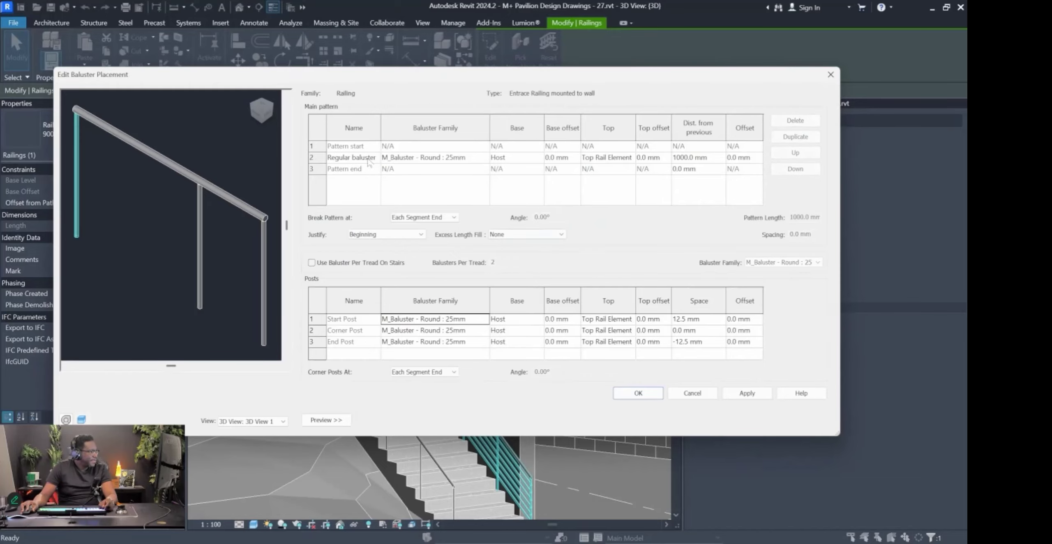
pyautogui.click(424, 160)
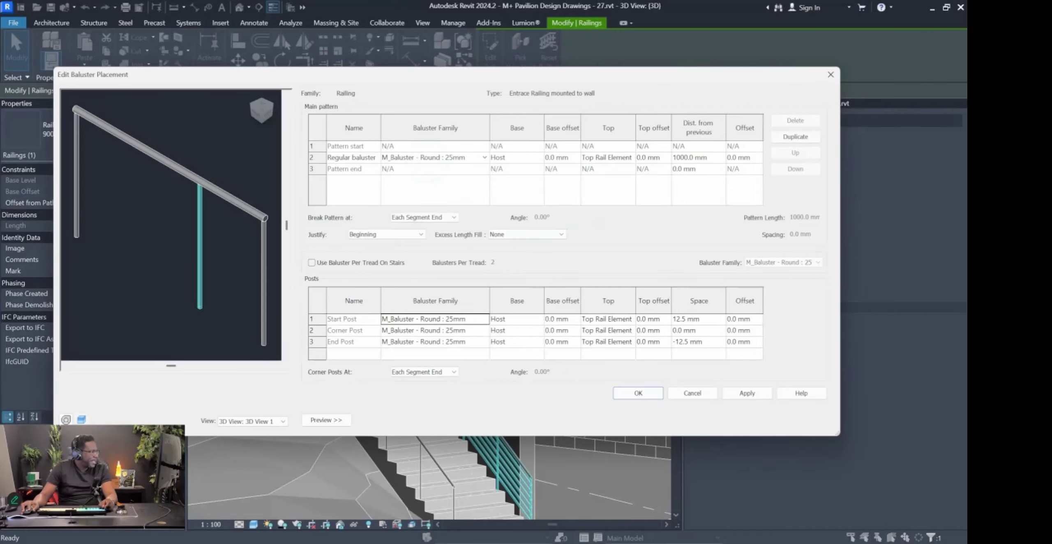
pyautogui.click(484, 158)
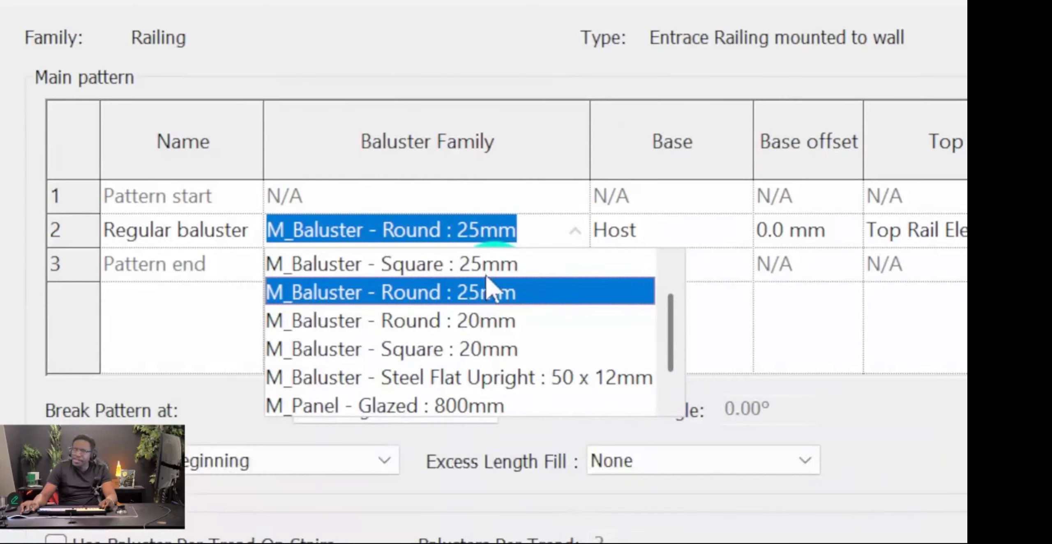
pyautogui.scroll(1, 454, 187)
pyautogui.click(294, 265)
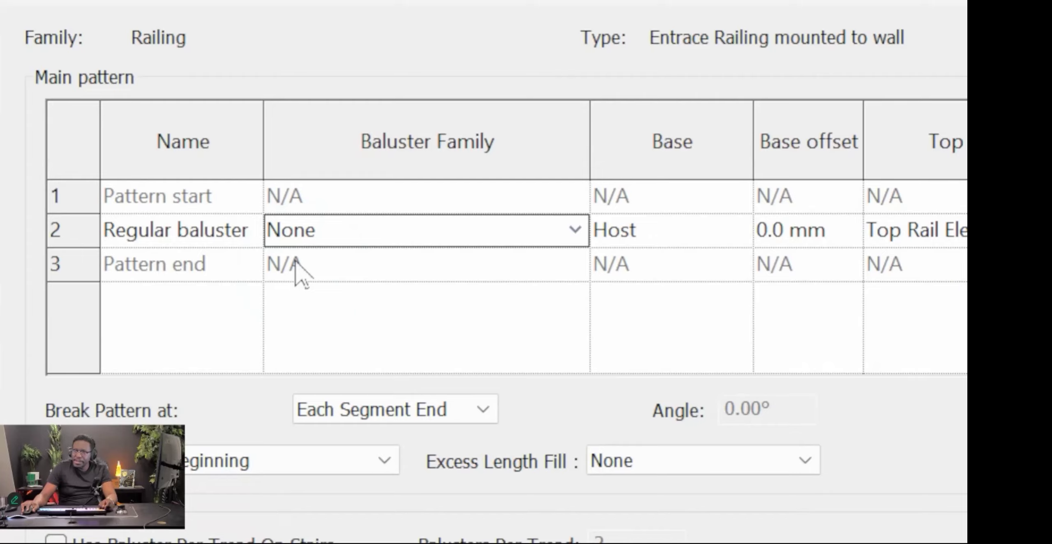
pyautogui.click(744, 393)
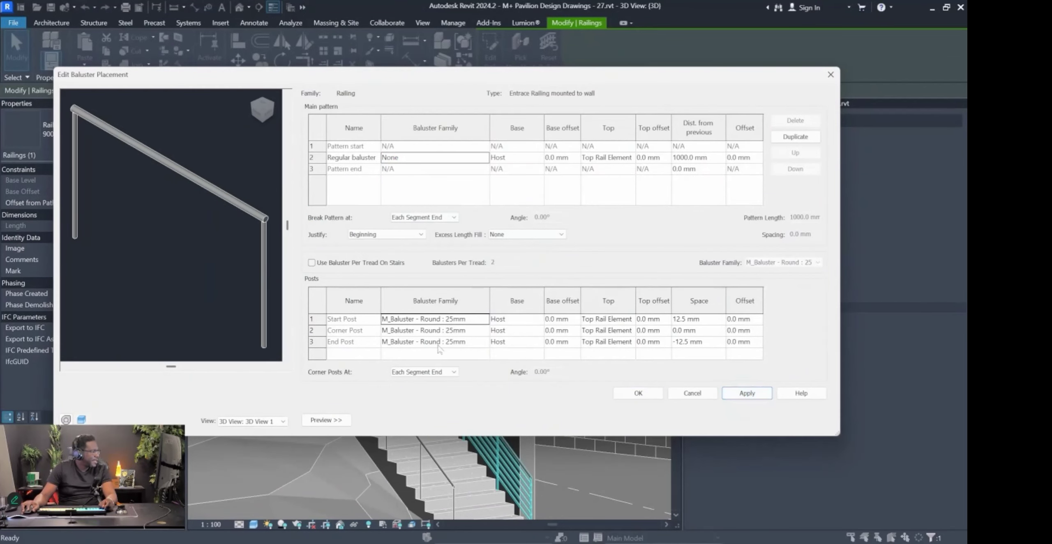
# Set the start, corner and end posts' baluster family to None and accept the baluster placement.
pyautogui.click(460, 319)
pyautogui.click(487, 319)
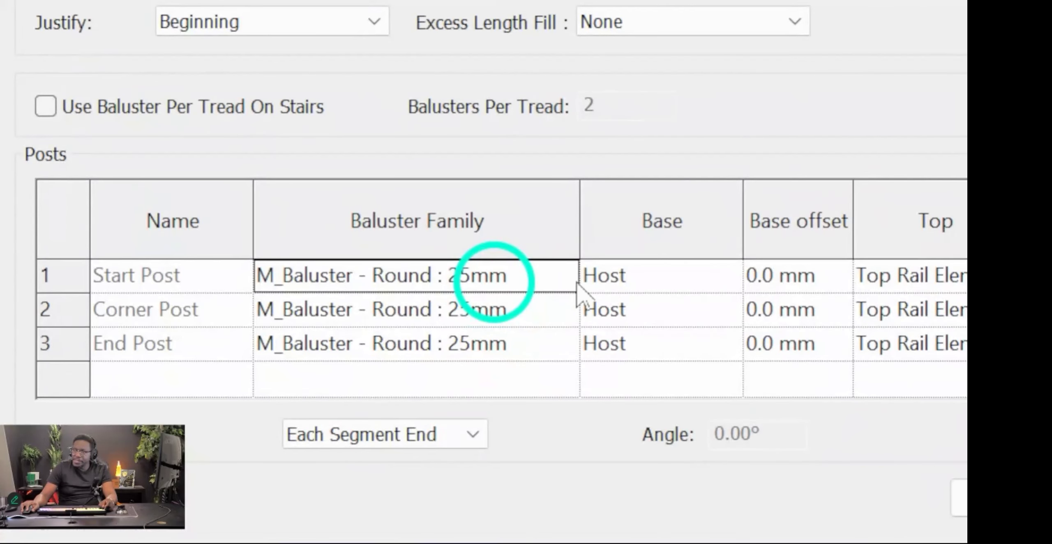
pyautogui.click(566, 276)
pyautogui.scroll(1, 387, 333)
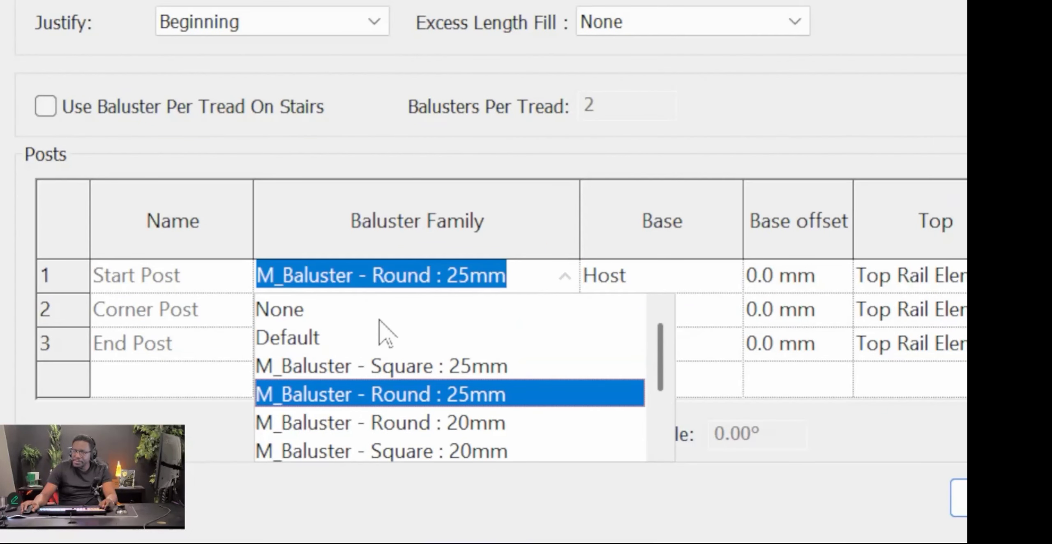
pyautogui.click(381, 315)
pyautogui.click(571, 315)
pyautogui.click(566, 309)
pyautogui.click(348, 368)
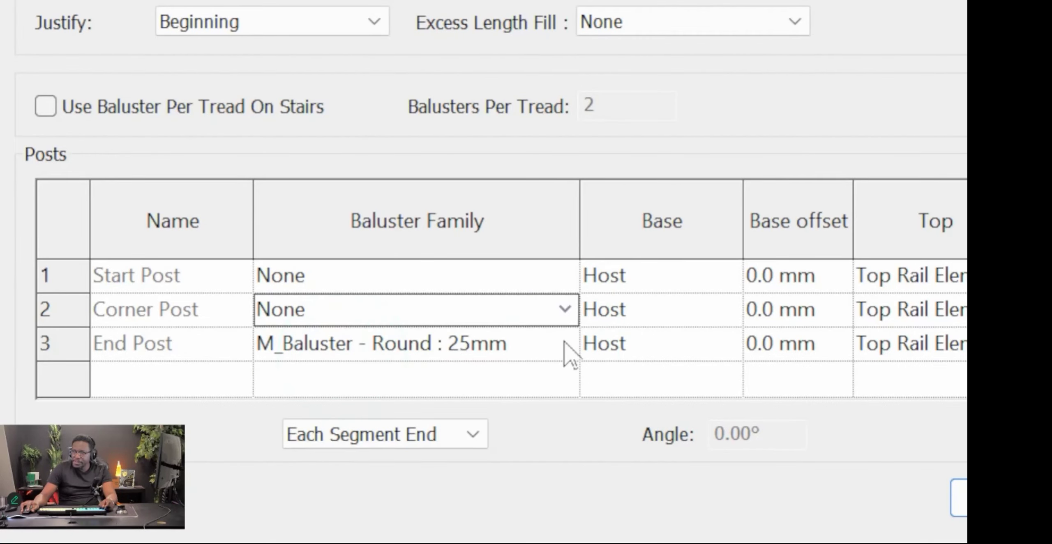
pyautogui.click(565, 344)
pyautogui.click(297, 380)
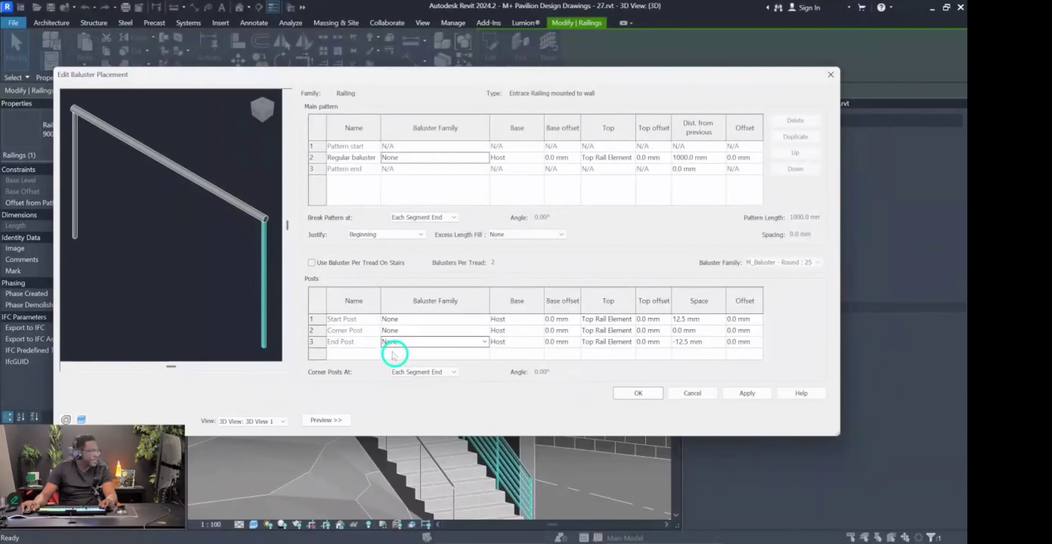
pyautogui.click(747, 393)
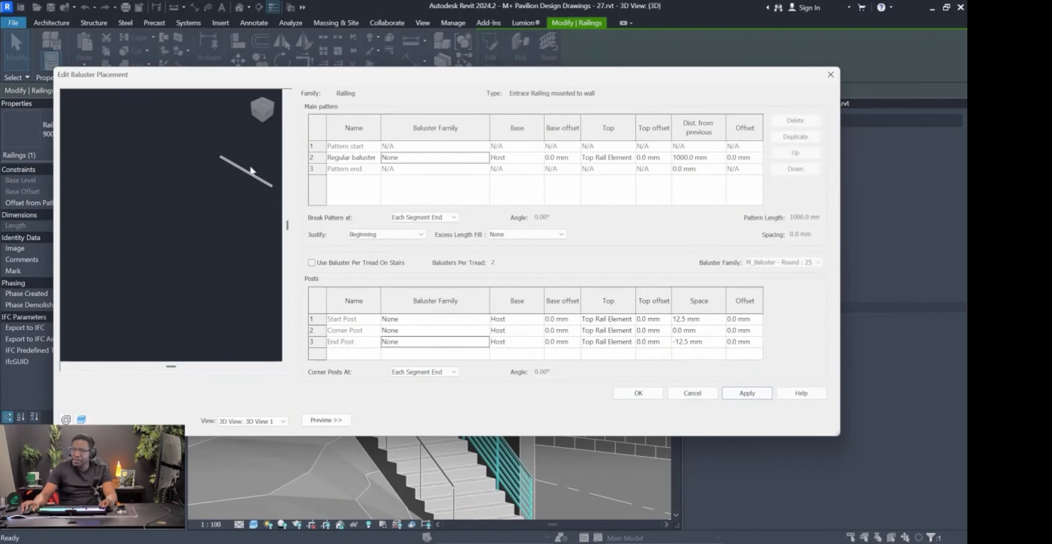
pyautogui.scroll(3, 251, 171)
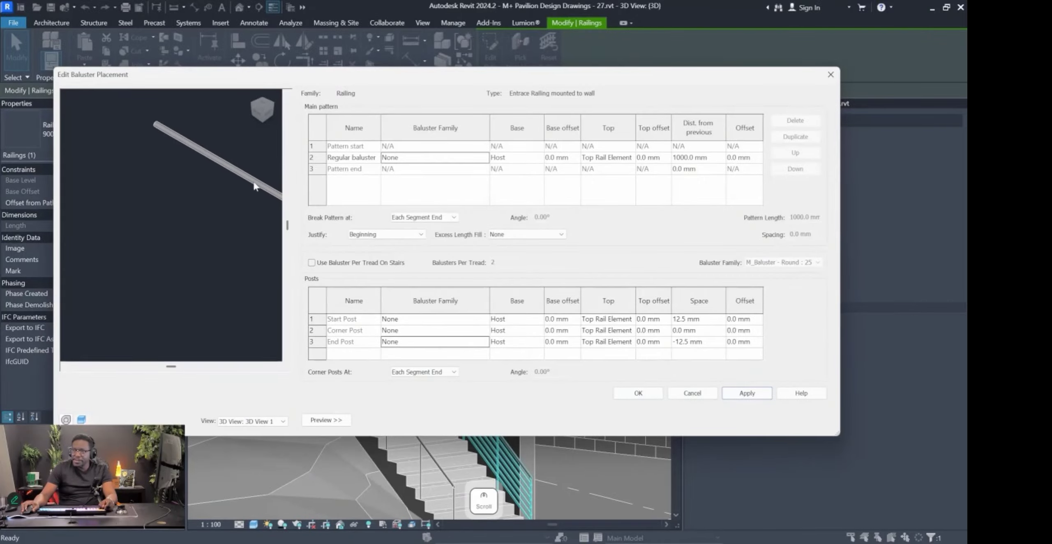
pyautogui.click(638, 392)
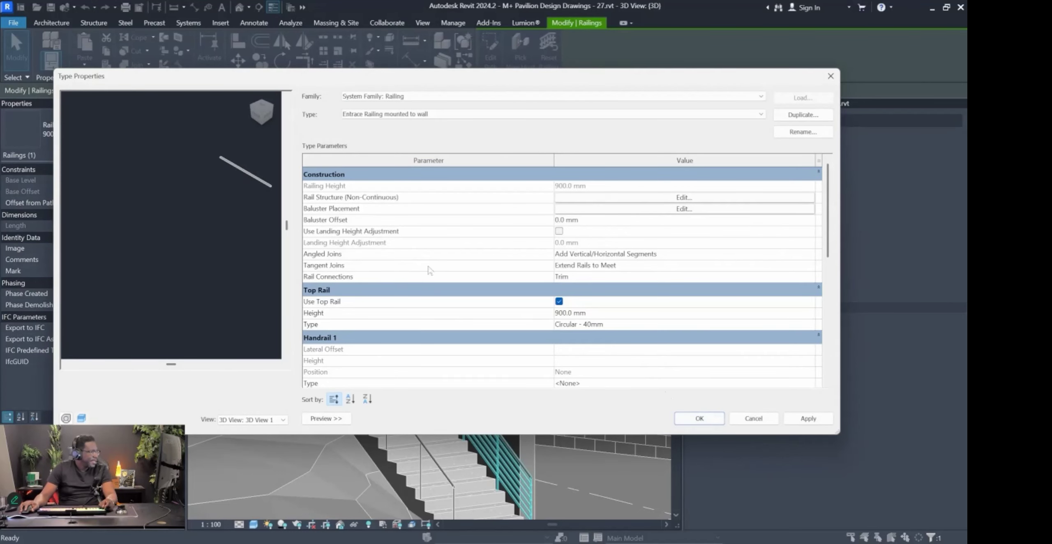
# Set the support spacing of Handrail 1's Pipe – Wall Mount type to 500 mm, using the M_Support - Metal - Circular family.
pyautogui.scroll(5, 163, 194)
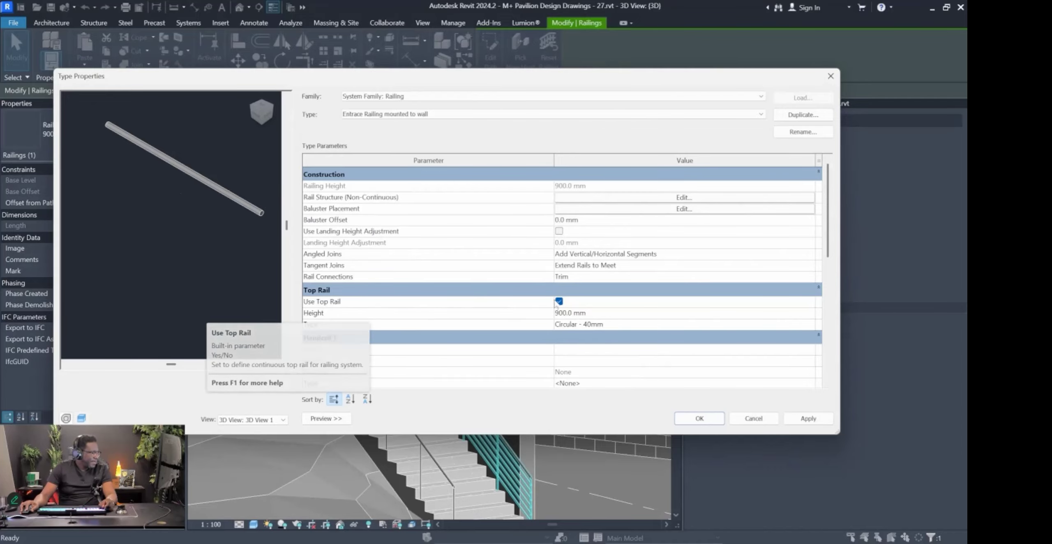
pyautogui.scroll(-3, 477, 326)
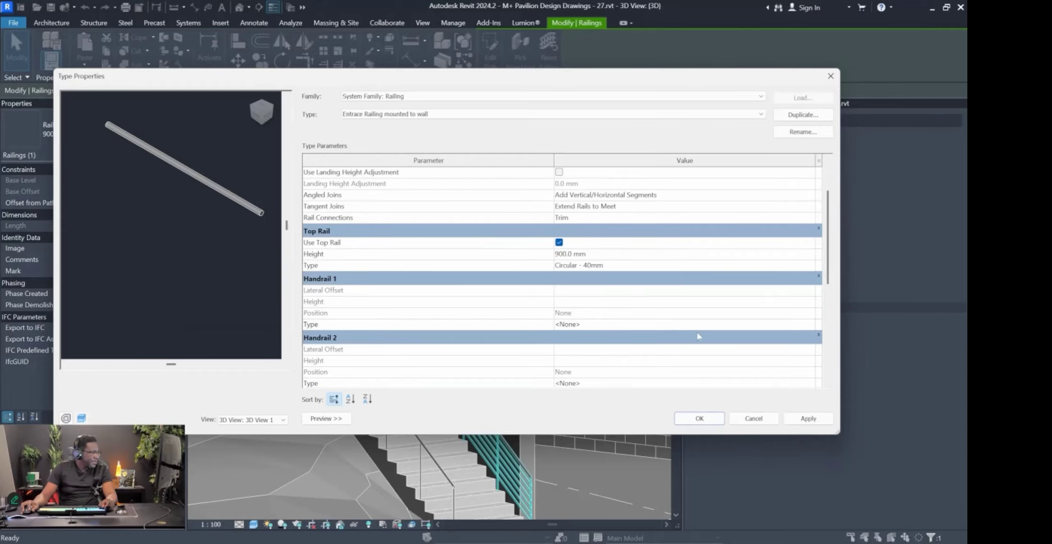
pyautogui.click(804, 325)
pyautogui.click(811, 324)
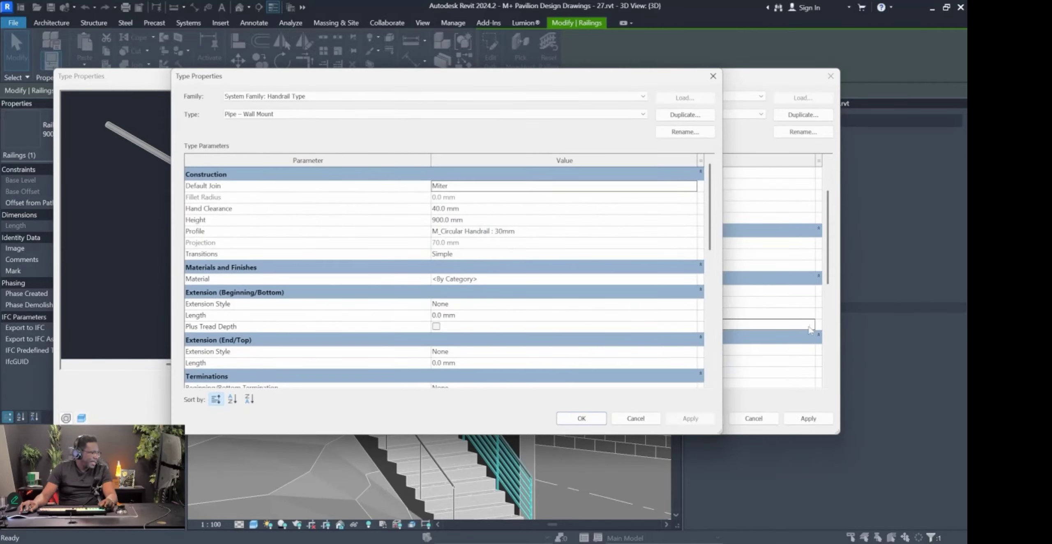
pyautogui.press('Escape')
pyautogui.moveTo(589, 324); pyautogui.dragTo(552, 326)
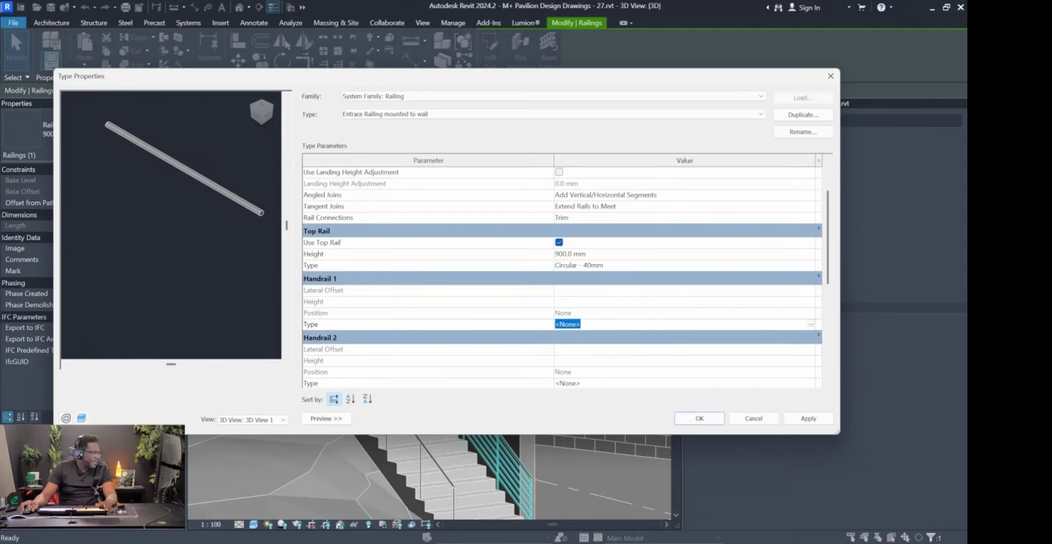
pyautogui.click(811, 325)
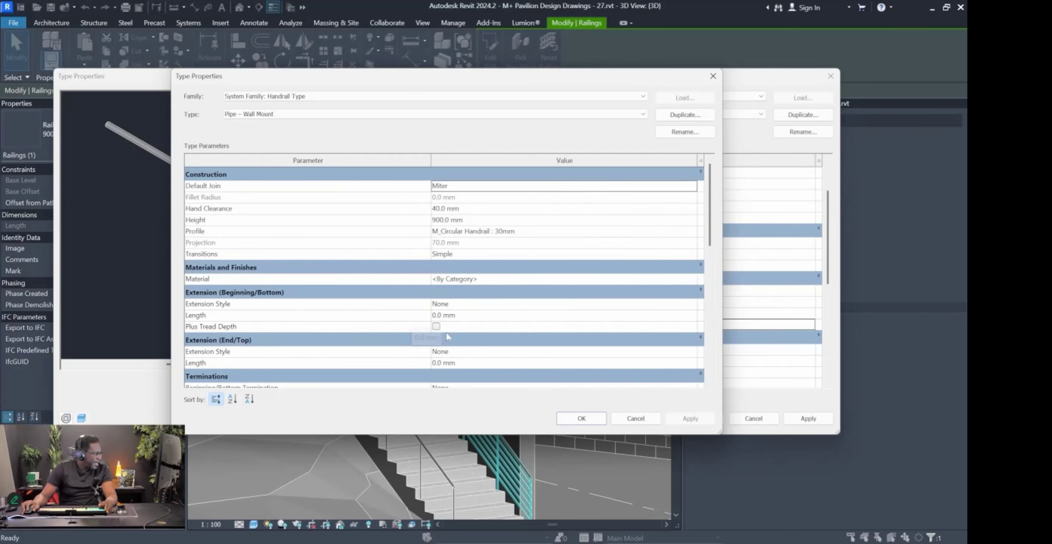
pyautogui.scroll(-2, 470, 335)
pyautogui.scroll(-4, 470, 335)
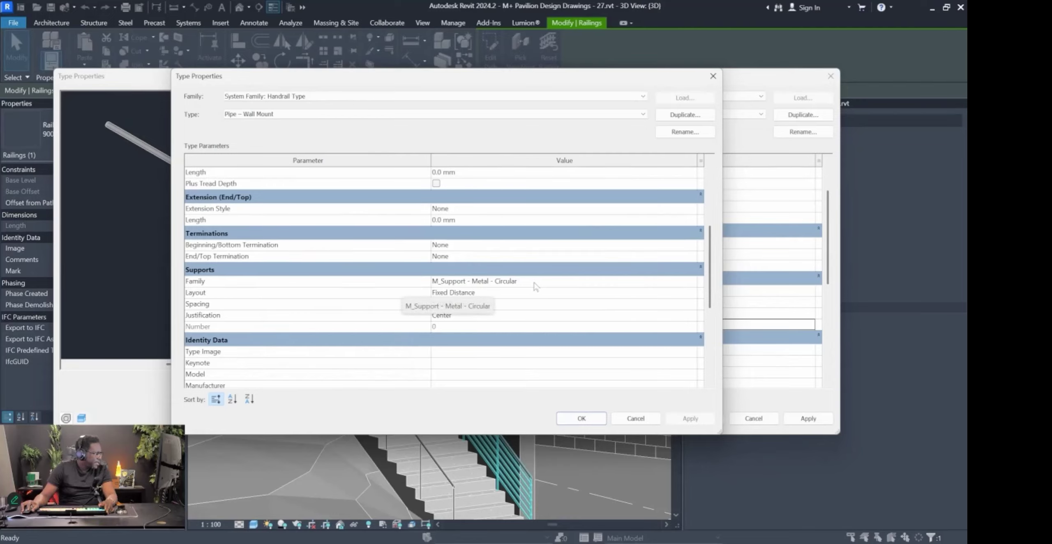
pyautogui.click(689, 284)
pyautogui.click(689, 283)
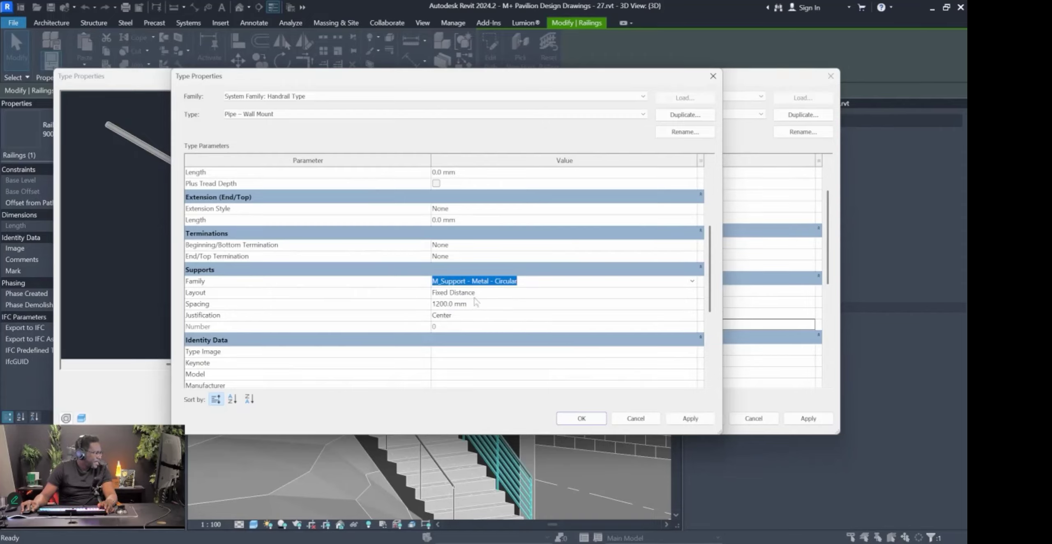
pyautogui.click(493, 305)
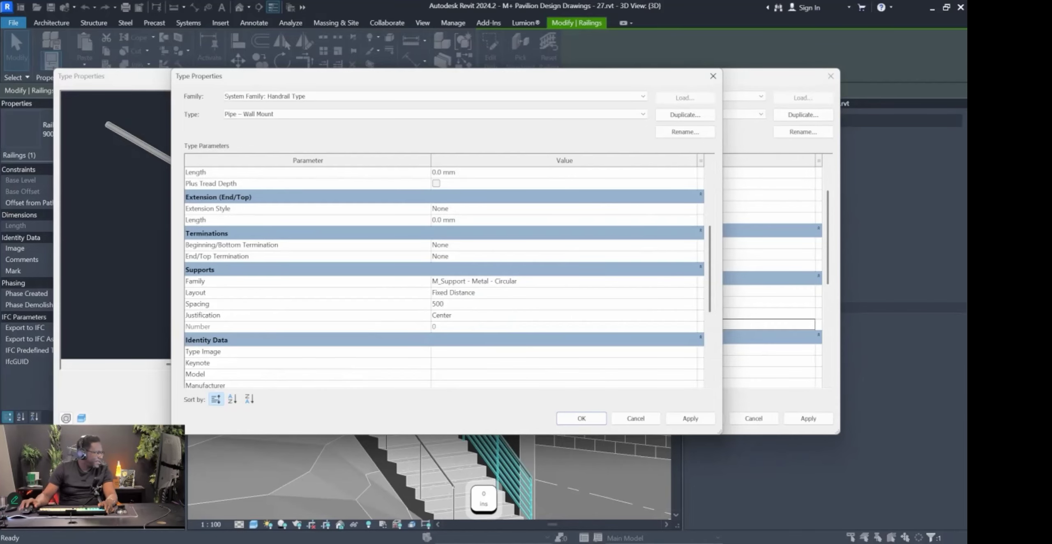
pyautogui.write('500')
pyautogui.press('Return')
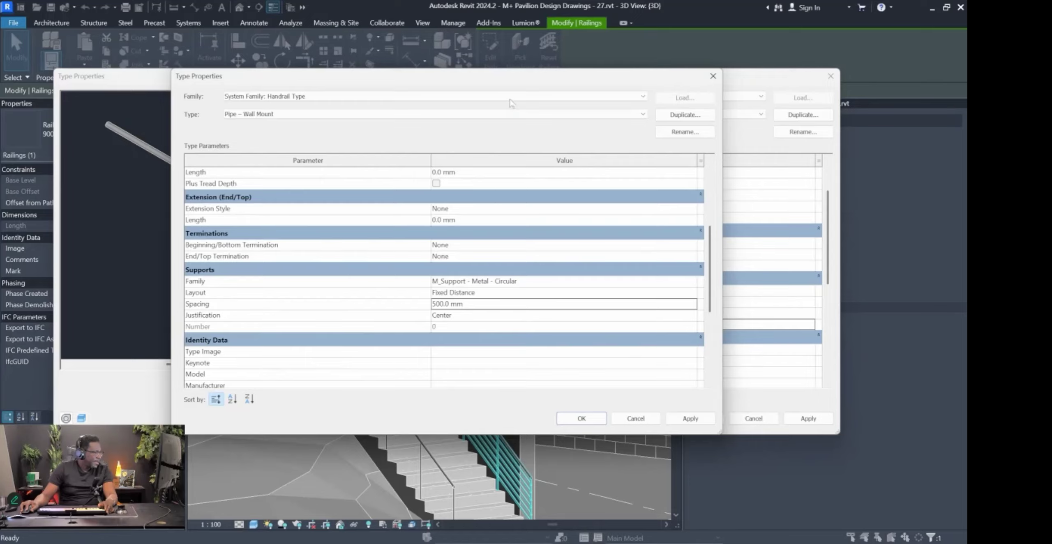
pyautogui.click(686, 421)
# Assign Pipe – Wall Mount as the Handrail 1 type of the wall-mounted railing and check the preview.
pyautogui.moveTo(501, 81); pyautogui.dragTo(614, 85)
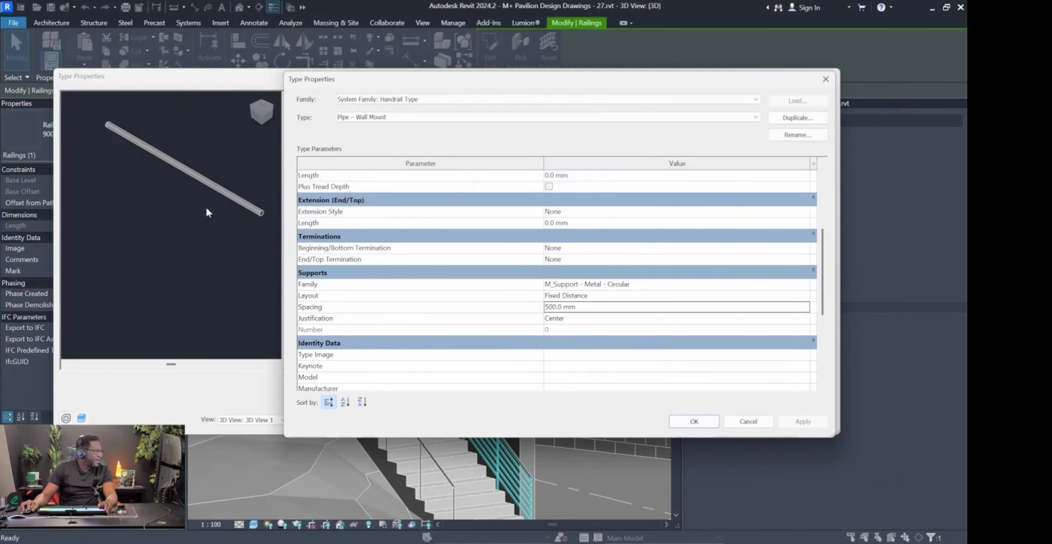
pyautogui.click(699, 419)
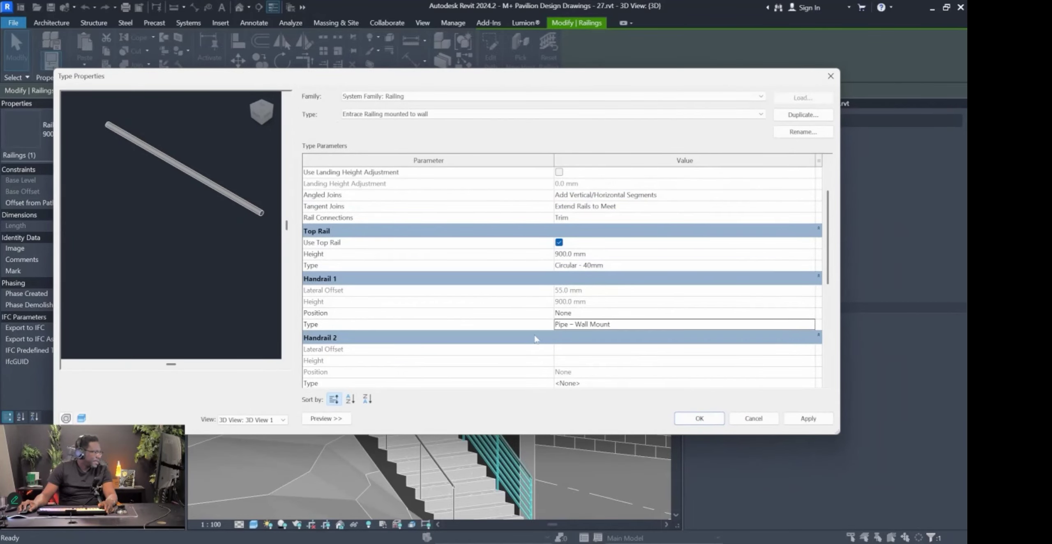
pyautogui.click(806, 418)
pyautogui.scroll(3, 264, 185)
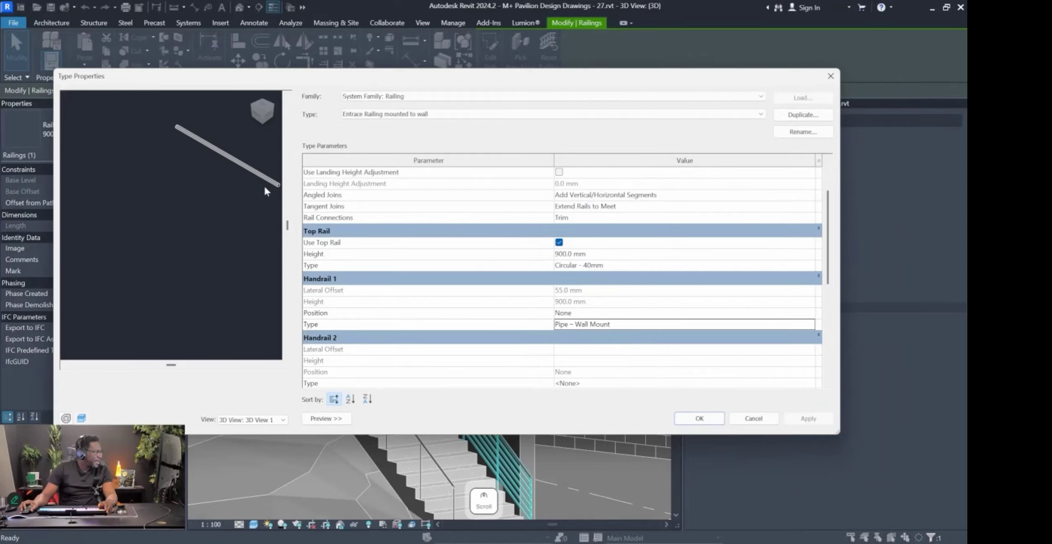
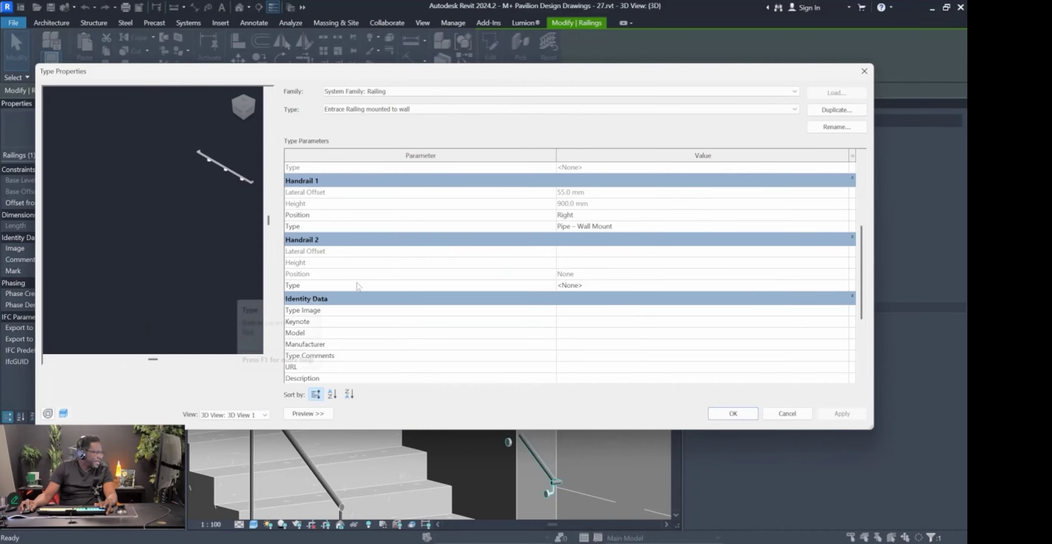
# Set the position of Handrail 1 to Left in the wall-mounted railing type, apply it and accept the type properties.
pyautogui.scroll(3, 674, 292)
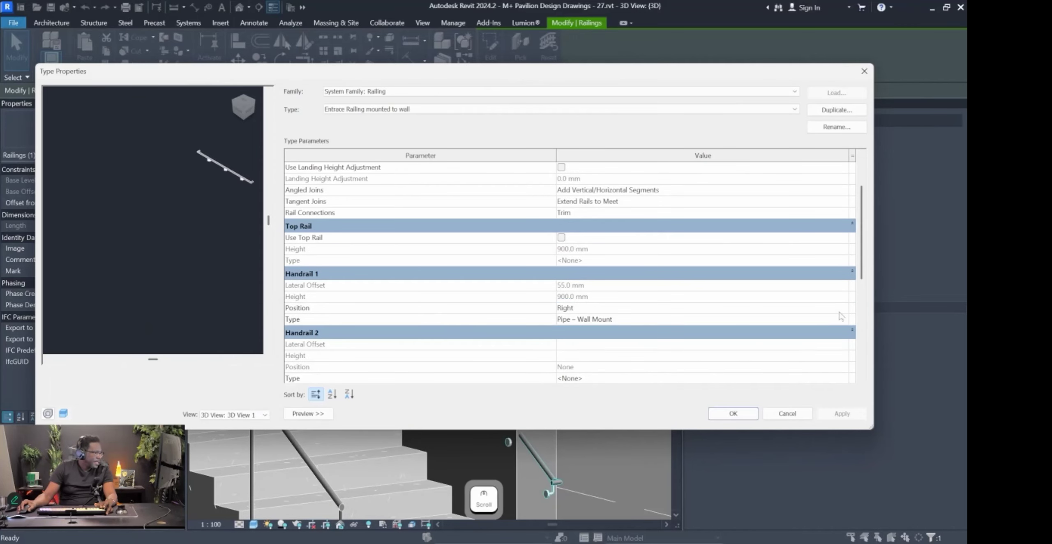
pyautogui.click(840, 309)
pyautogui.click(648, 329)
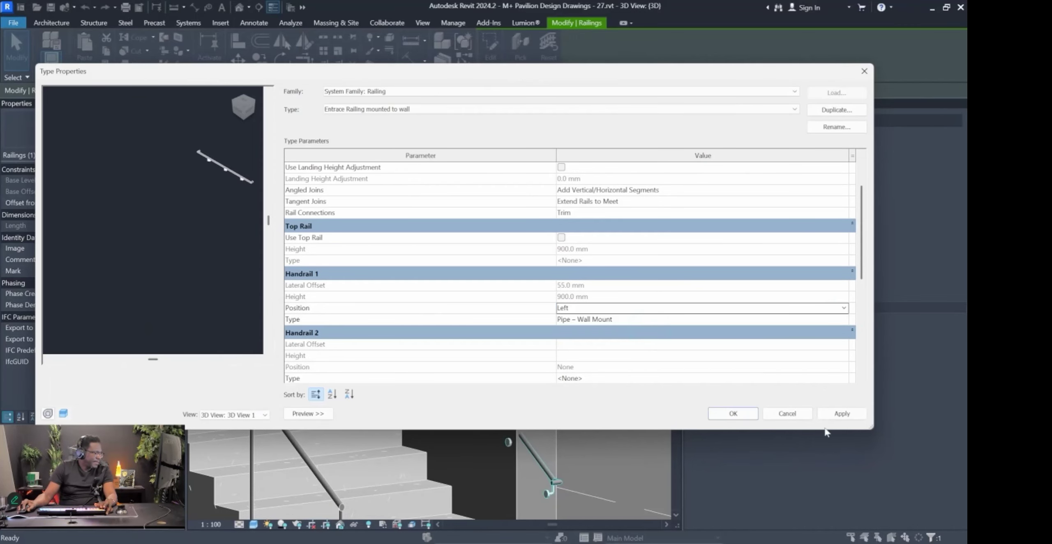
pyautogui.click(823, 416)
pyautogui.moveTo(594, 81); pyautogui.dragTo(604, 335)
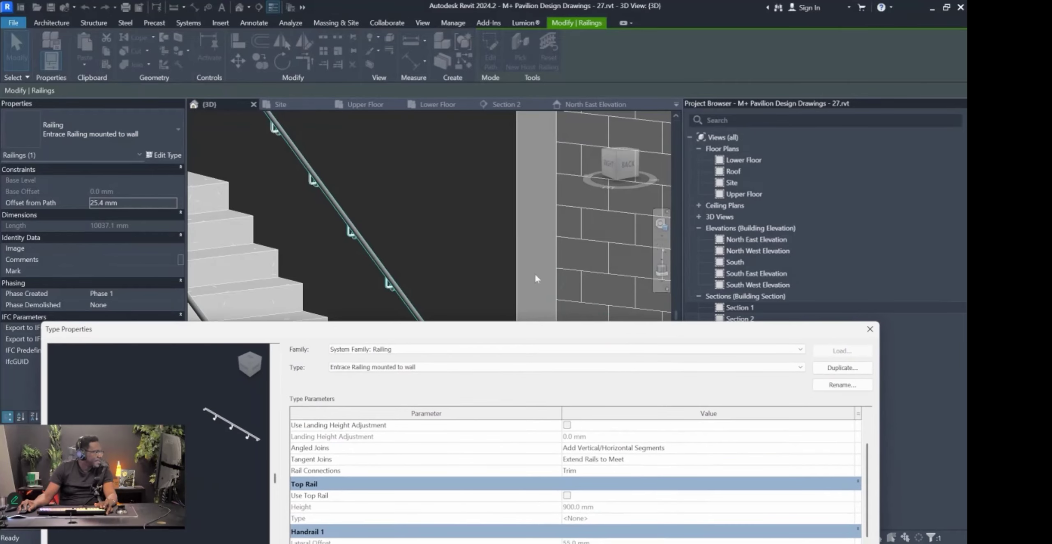
pyautogui.moveTo(711, 329); pyautogui.dragTo(713, 175)
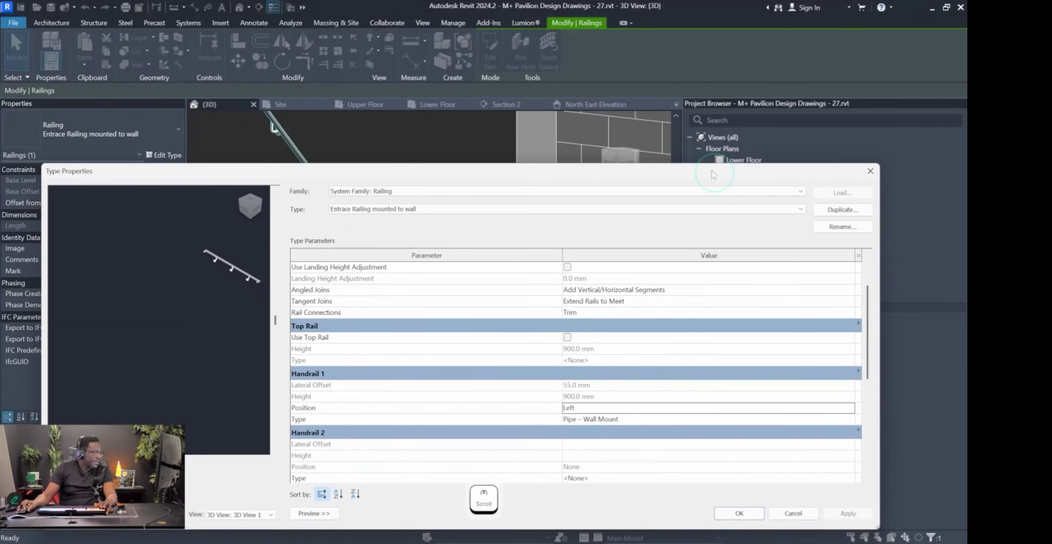
pyautogui.click(736, 513)
pyautogui.scroll(-5, 586, 393)
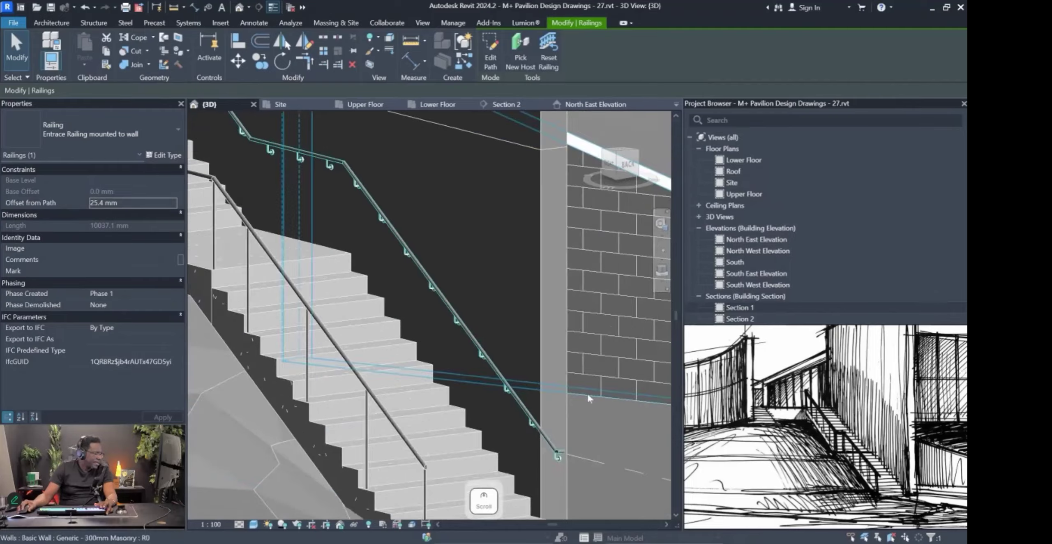
pyautogui.moveTo(427, 238); pyautogui.dragTo(391, 301, button='middle')
pyautogui.press('Escape')
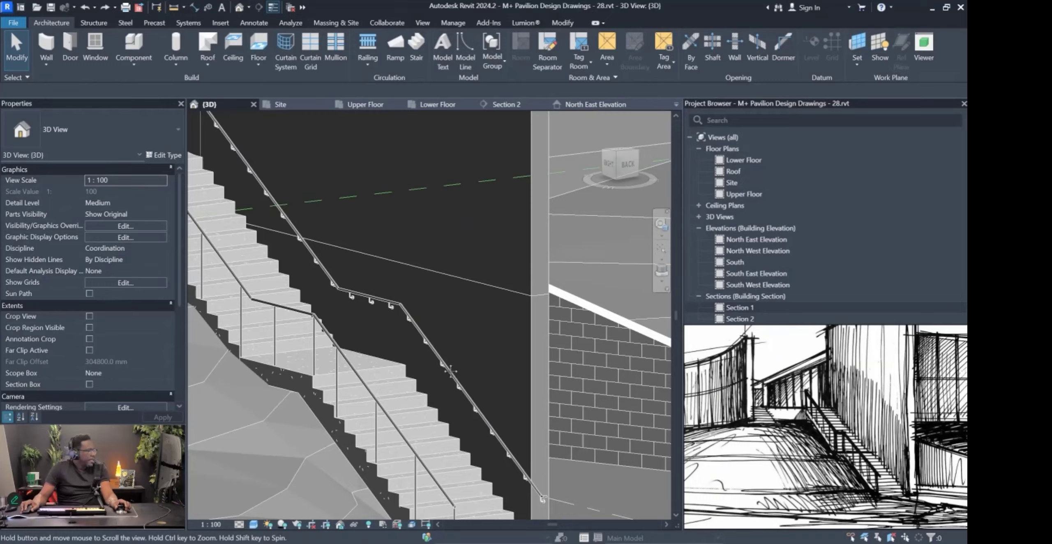
# Examine the wall-mounted handrail and the outer railing along the outdoor stair, within the whole model and close up.
pyautogui.keyDown('shift'); pyautogui.moveTo(427, 362); pyautogui.dragTo(443, 367, button='middle'); pyautogui.keyUp('shift')
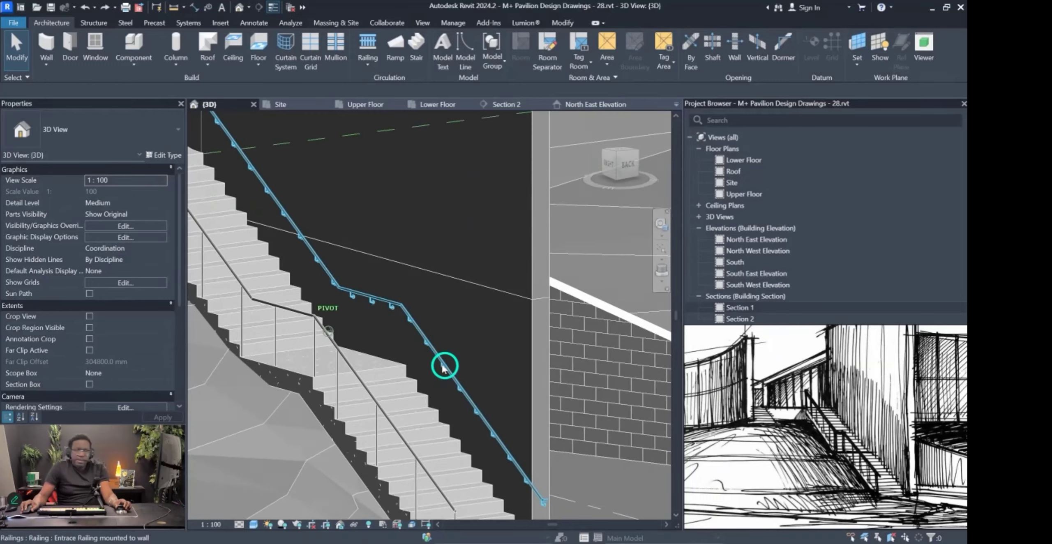
pyautogui.scroll(-8, 444, 366)
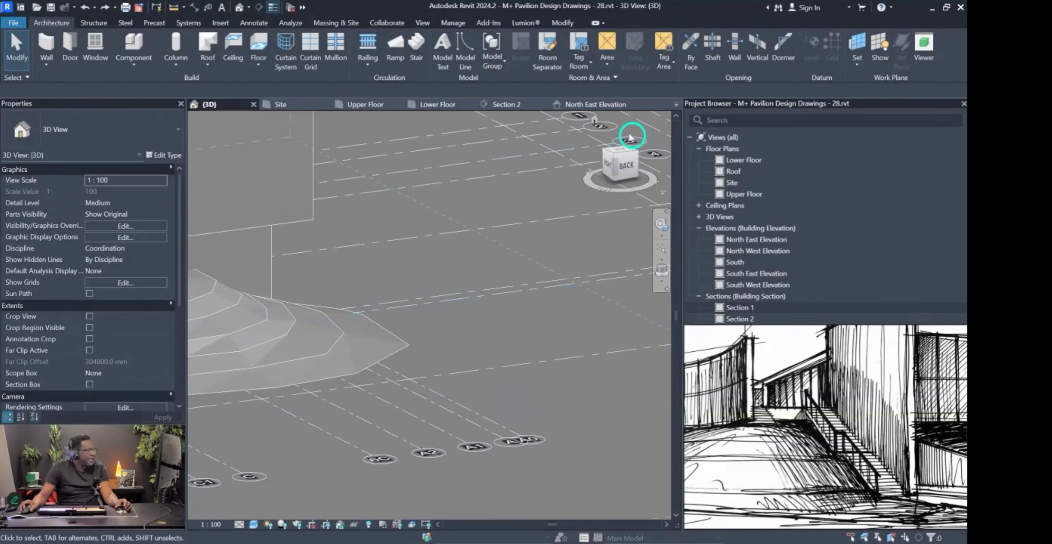
pyautogui.click(611, 120)
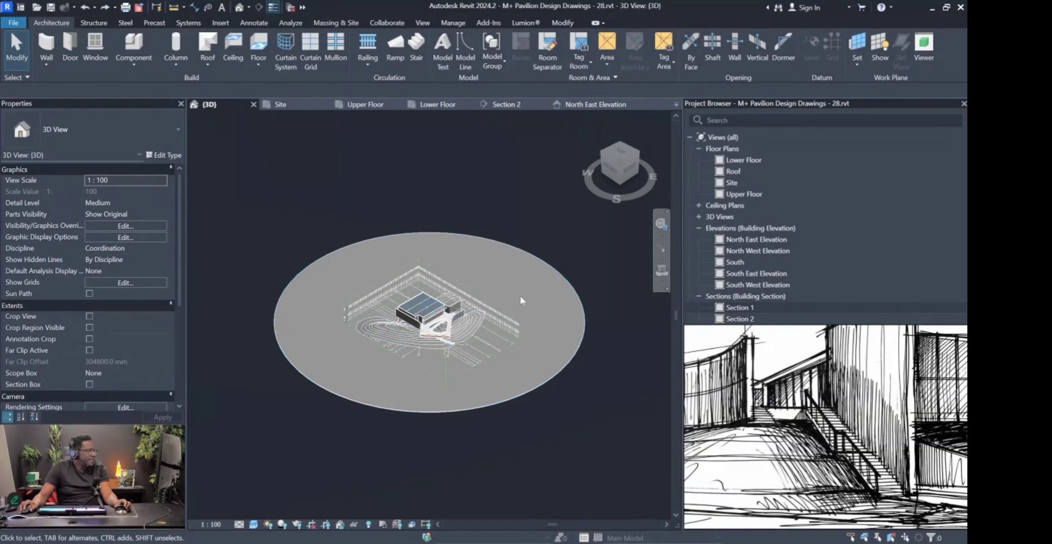
pyautogui.scroll(3, 457, 336)
pyautogui.scroll(6, 457, 317)
pyautogui.keyDown('shift'); pyautogui.moveTo(455, 271); pyautogui.dragTo(467, 328, button='middle'); pyautogui.keyUp('shift')
pyautogui.scroll(4, 467, 328)
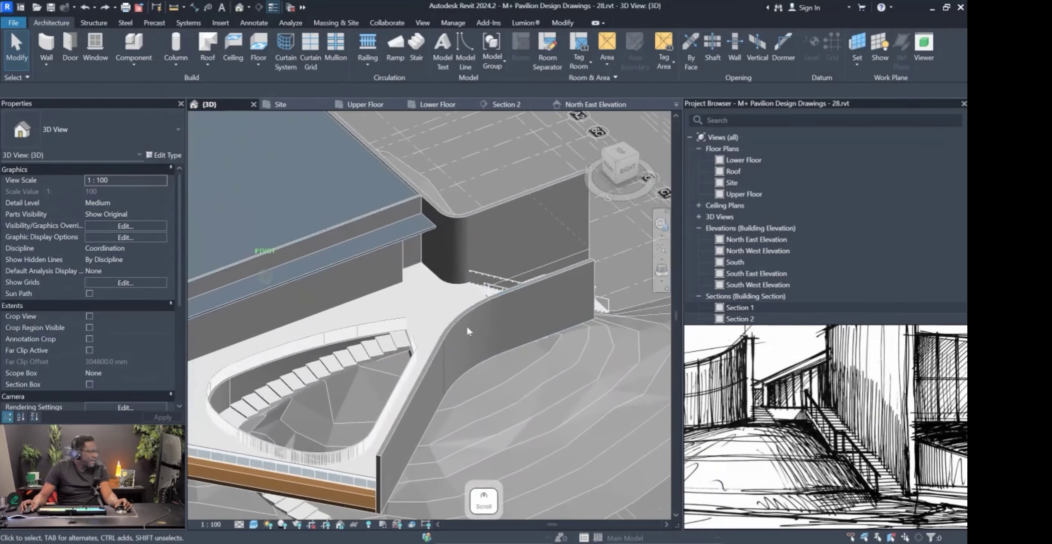
pyautogui.scroll(2, 552, 311)
pyautogui.keyDown('shift'); pyautogui.moveTo(552, 311); pyautogui.dragTo(538, 305, button='middle'); pyautogui.keyUp('shift')
pyautogui.scroll(1, 409, 262)
pyautogui.keyDown('shift'); pyautogui.moveTo(409, 262); pyautogui.dragTo(419, 419, button='middle'); pyautogui.keyUp('shift')
pyautogui.scroll(-3, 306, 459)
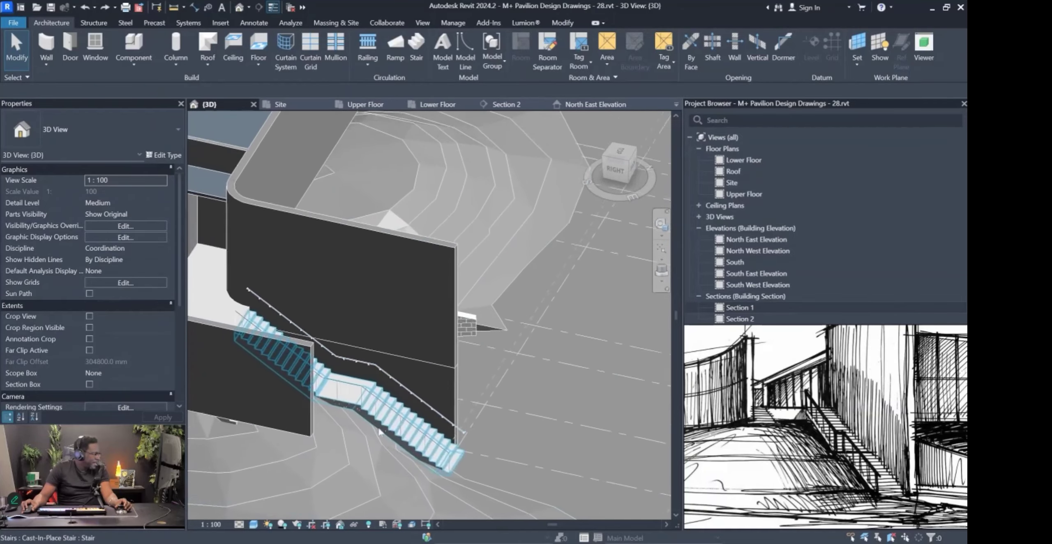
pyautogui.scroll(3, 452, 433)
pyautogui.moveTo(497, 433); pyautogui.dragTo(466, 417, button='middle')
pyautogui.scroll(-2, 466, 417)
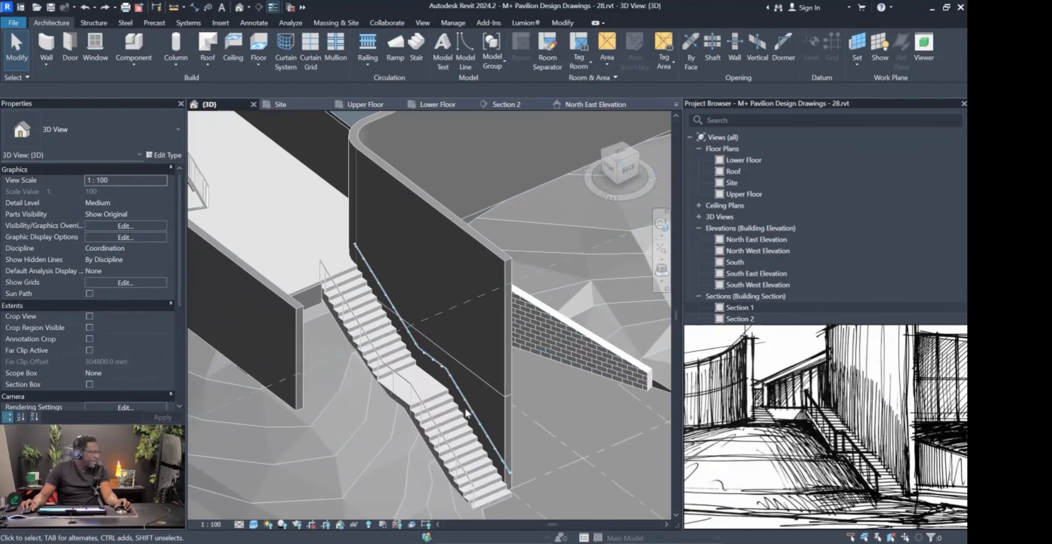
pyautogui.scroll(2, 524, 517)
pyautogui.scroll(2, 525, 517)
pyautogui.click(581, 387)
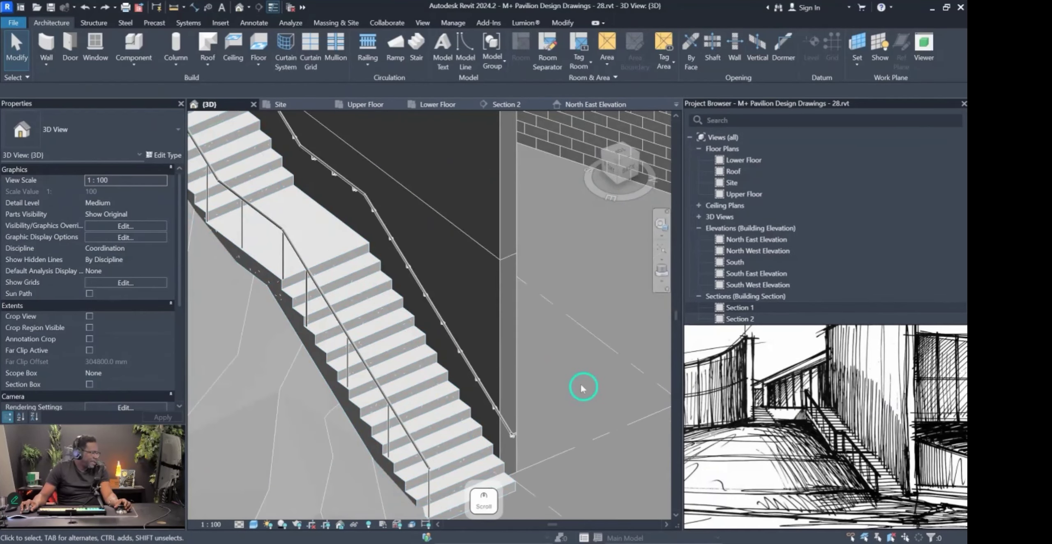
# Select the outer stair railing as a whole and its top rail on its own to inspect its separate parts.
pyautogui.click(510, 436)
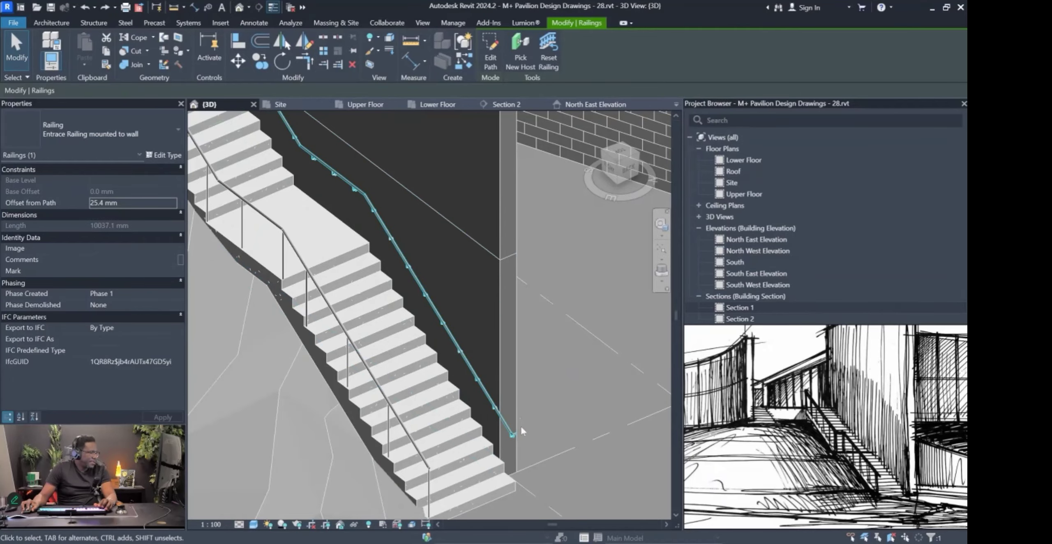
pyautogui.scroll(-3, 477, 305)
pyautogui.scroll(4, 446, 370)
pyautogui.click(438, 373)
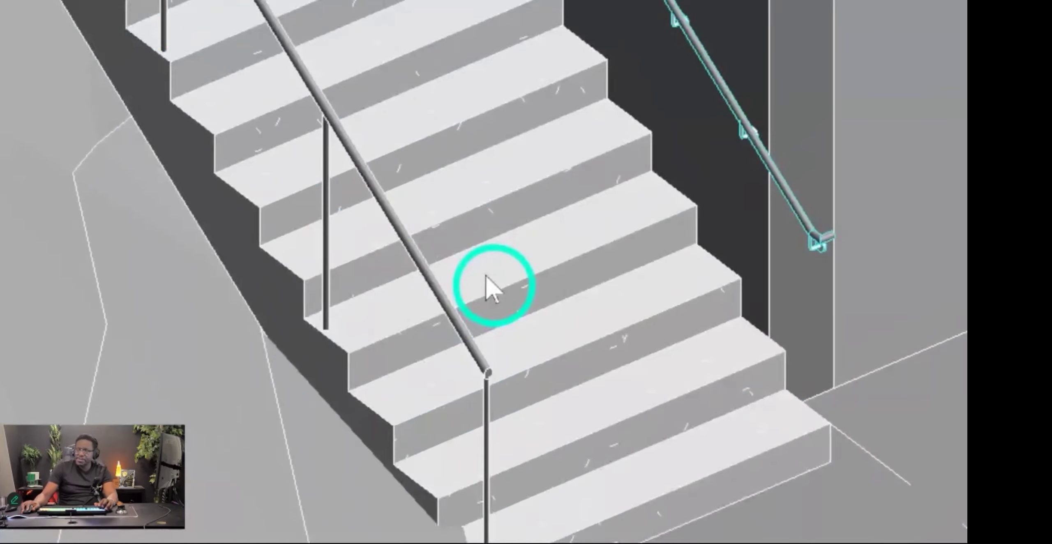
pyautogui.click(461, 347)
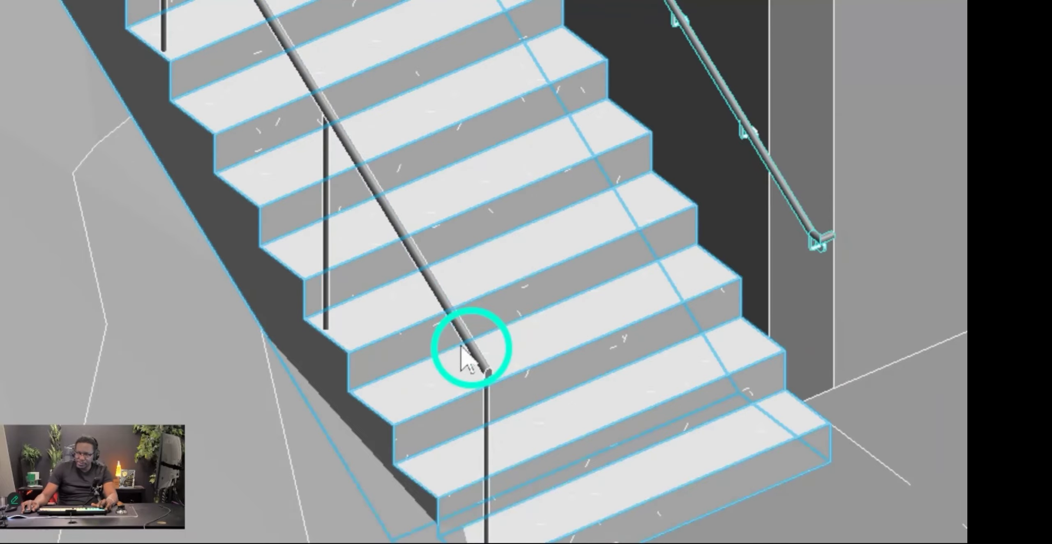
pyautogui.click(454, 338)
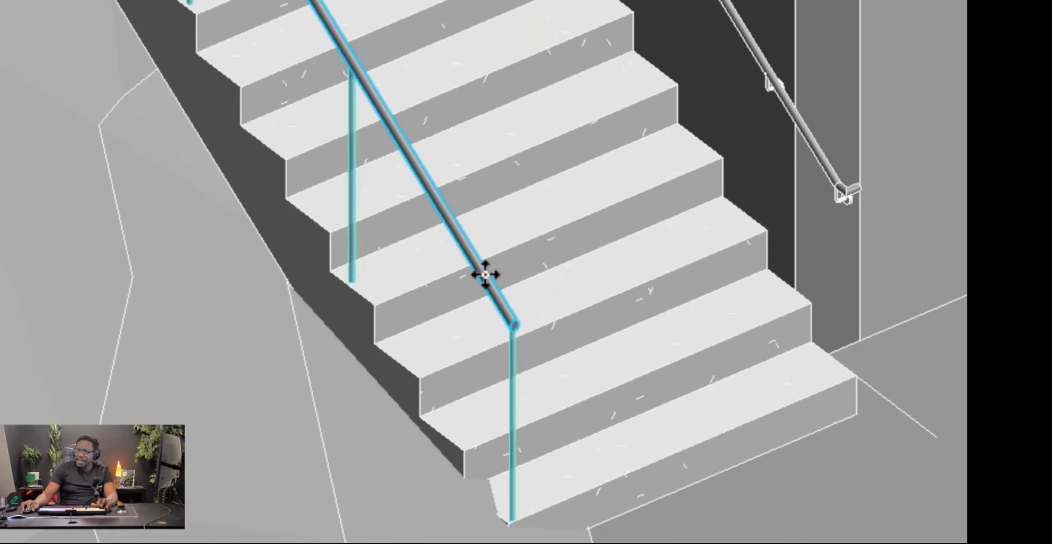
pyautogui.click(484, 277)
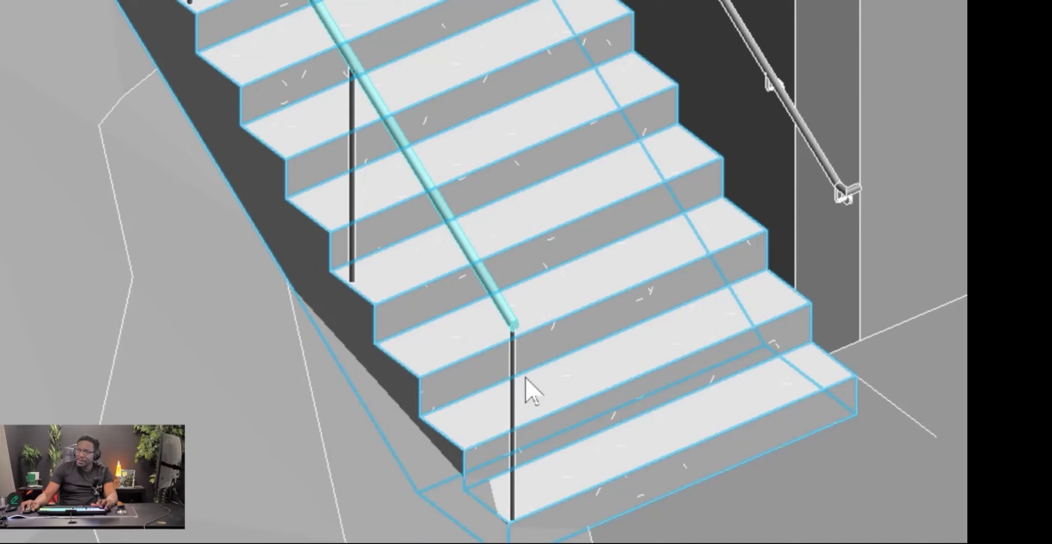
pyautogui.click(512, 370)
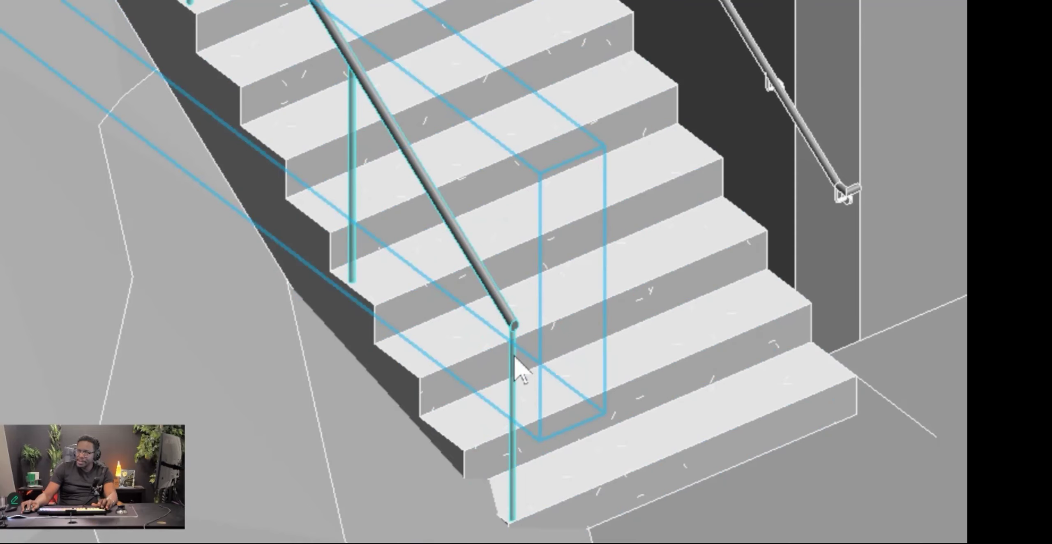
pyautogui.click(510, 365)
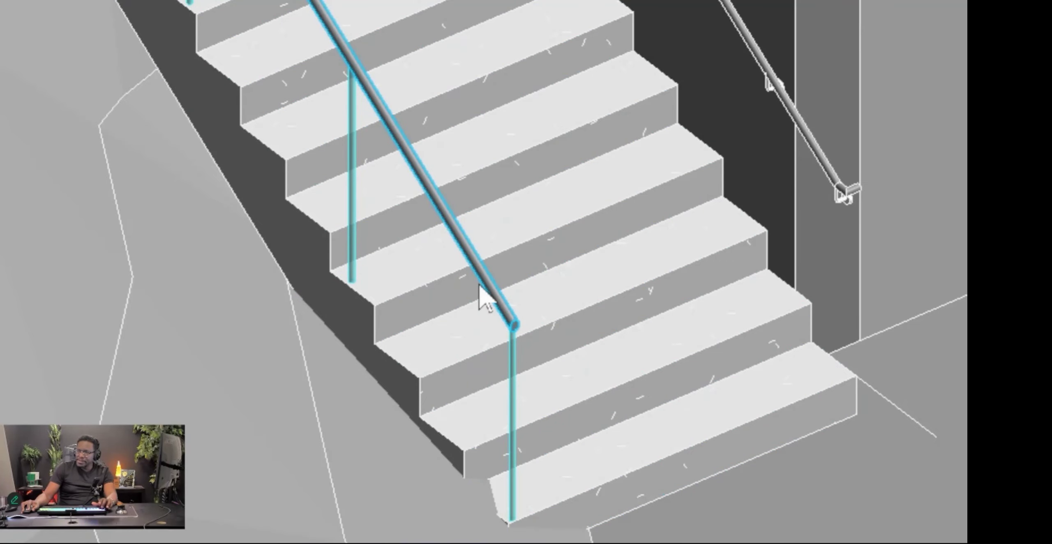
pyautogui.click(510, 304)
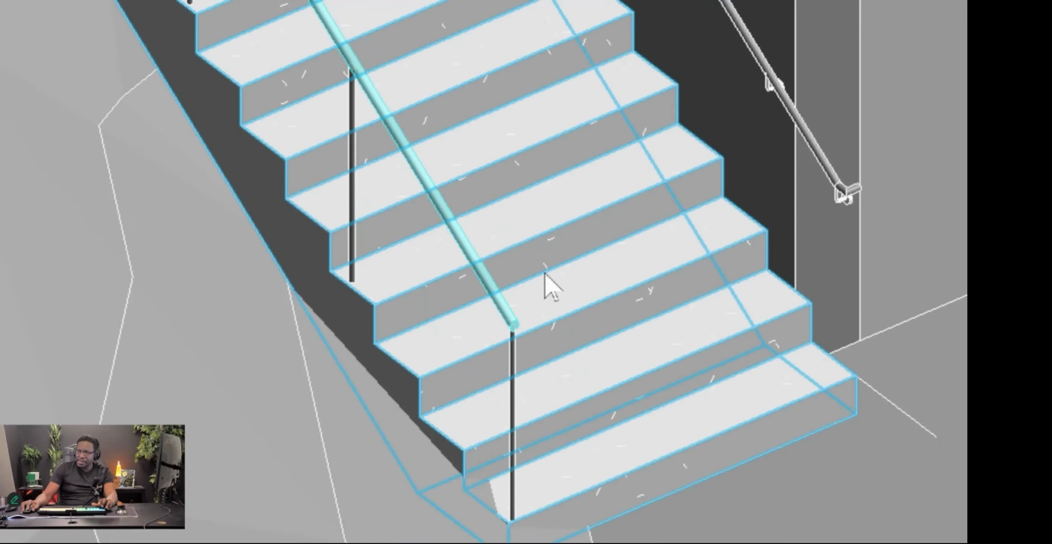
# Distinguish the whole wall-mounted railing from its Pipe – Wall Mount handrail at the foot of the stair.
pyautogui.moveTo(626, 139); pyautogui.dragTo(484, 200, button='middle')
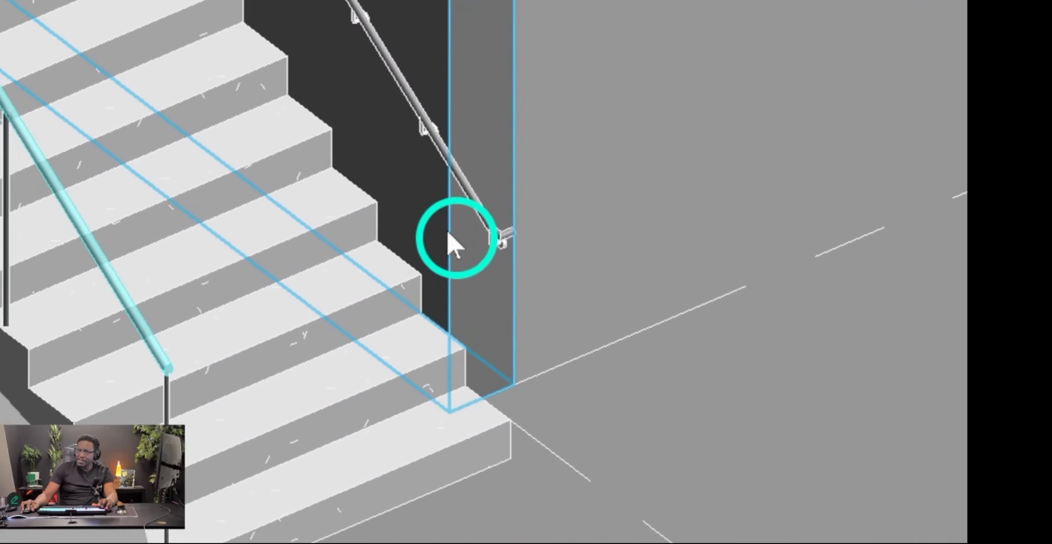
pyautogui.click(278, 137)
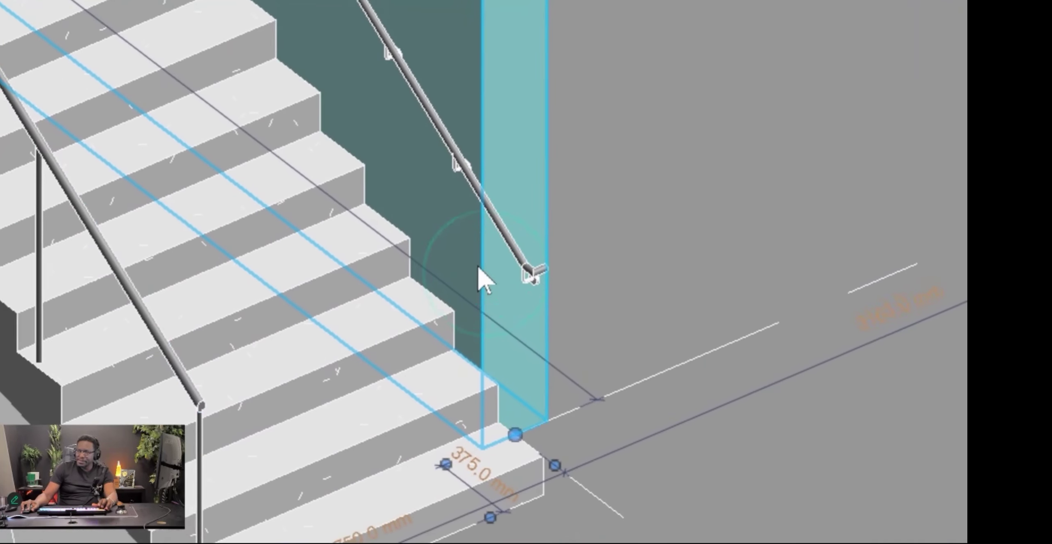
pyautogui.press('Escape')
pyautogui.click(512, 246)
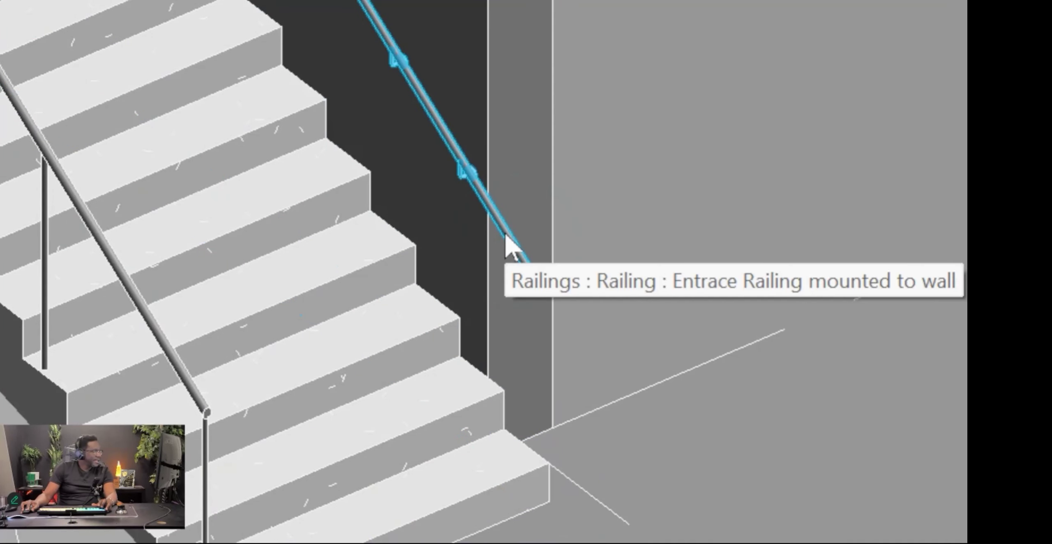
pyautogui.click(506, 238)
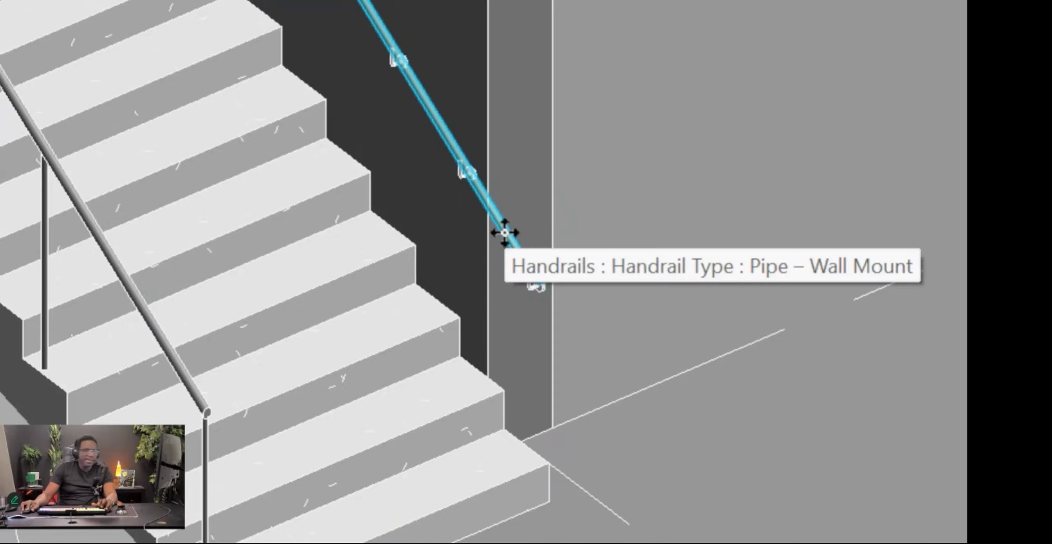
pyautogui.press('super+shift+t')
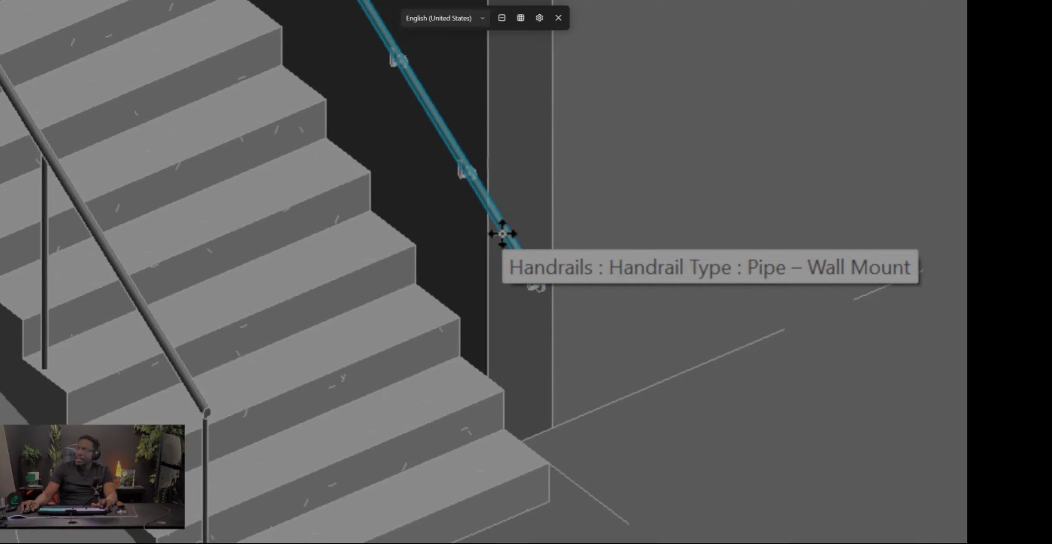
pyautogui.press('Escape')
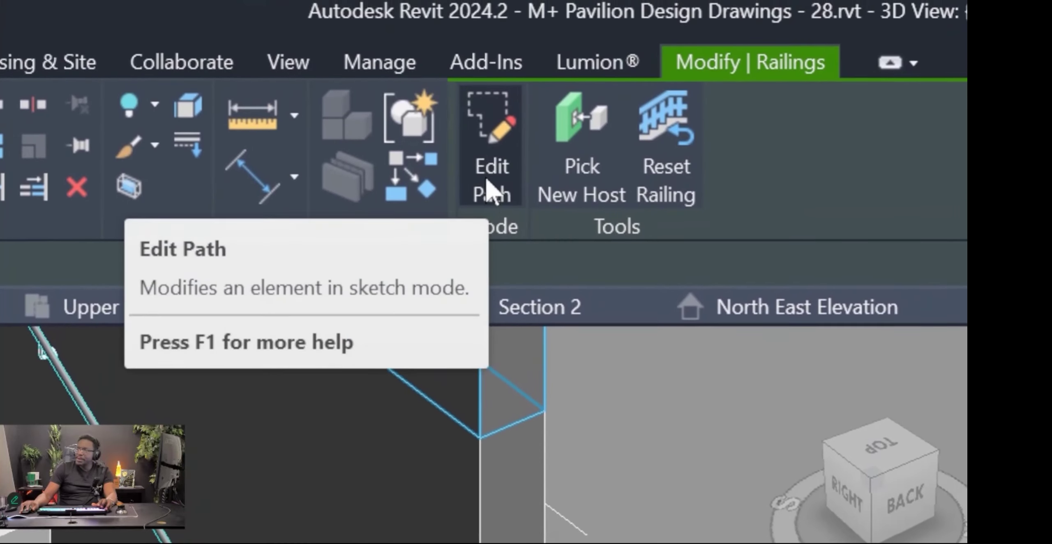
# Edit the wall-mounted railing's path, shorten its lower segment to about 2920 mm from the bottom end, and finish the sketch.
pyautogui.click(491, 158)
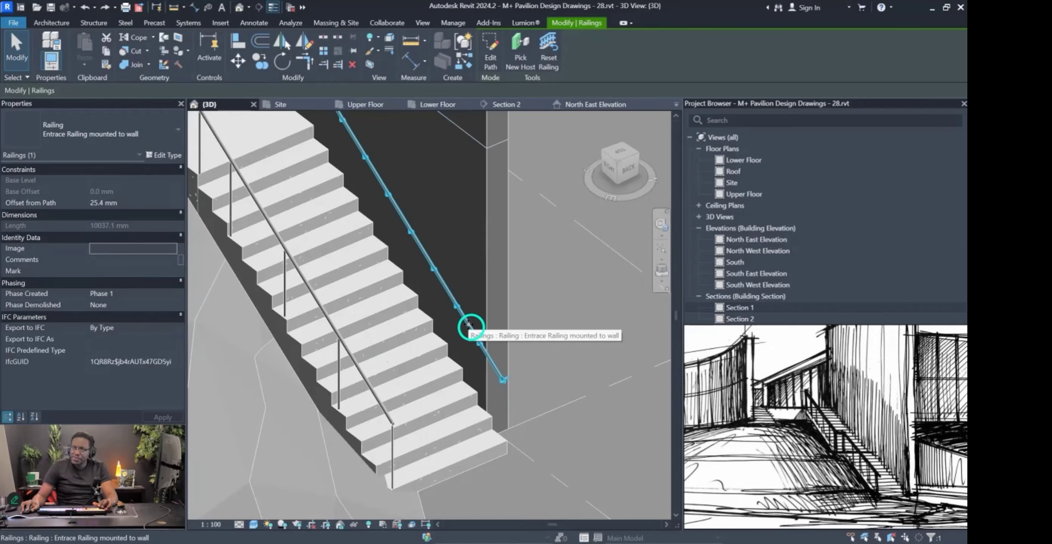
pyautogui.click(491, 58)
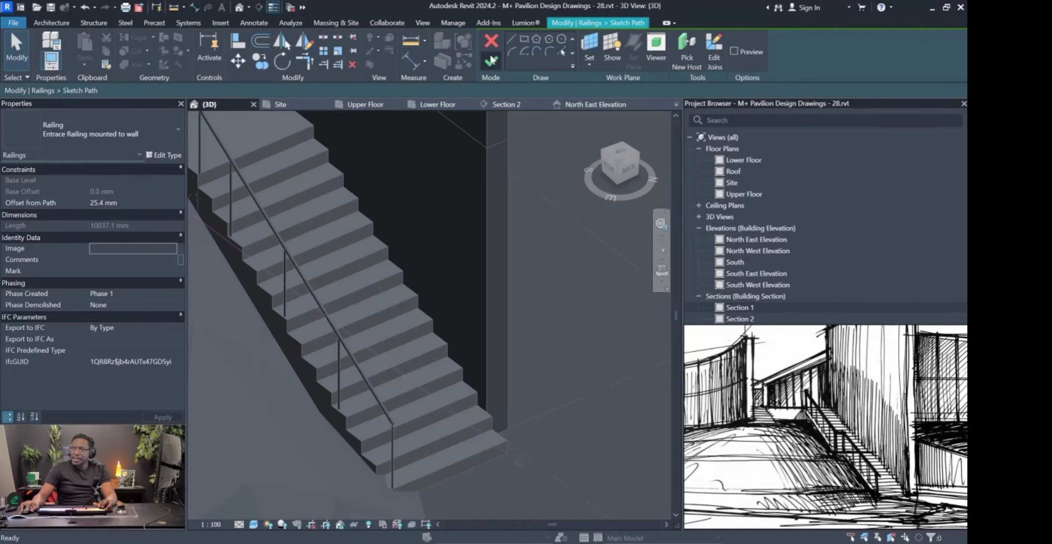
pyautogui.click(502, 452)
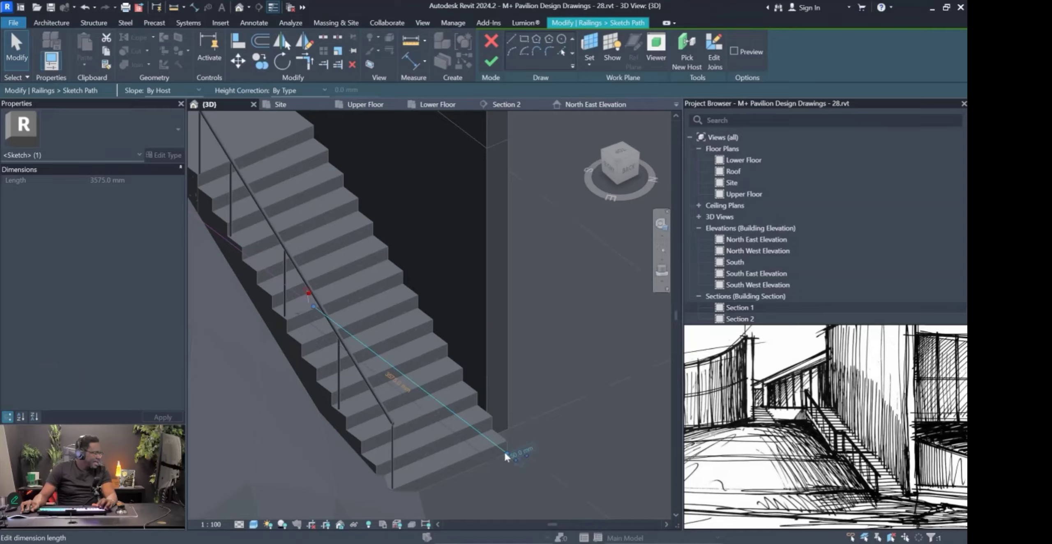
pyautogui.click(509, 452)
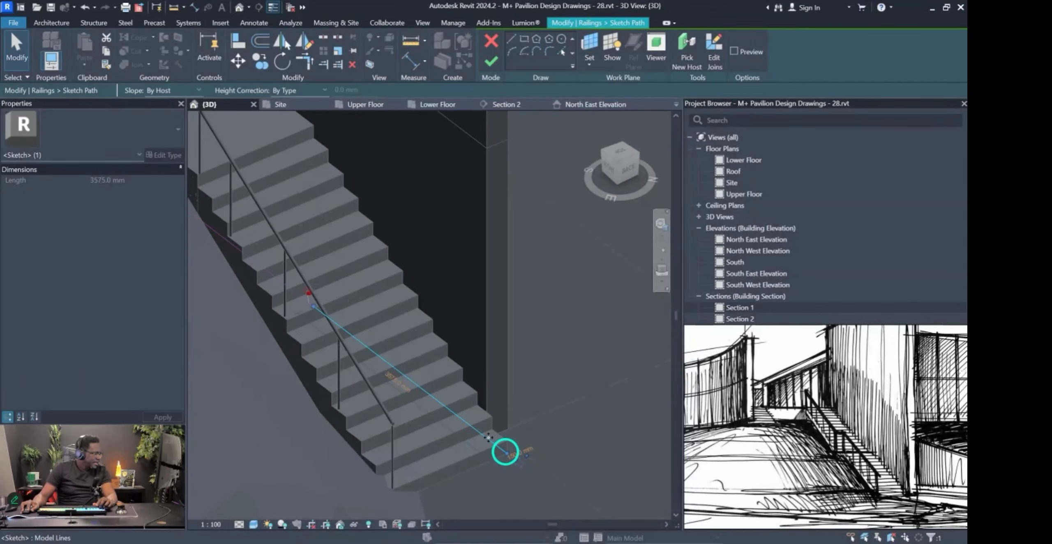
pyautogui.scroll(2, 502, 459)
pyautogui.moveTo(511, 452); pyautogui.dragTo(439, 398)
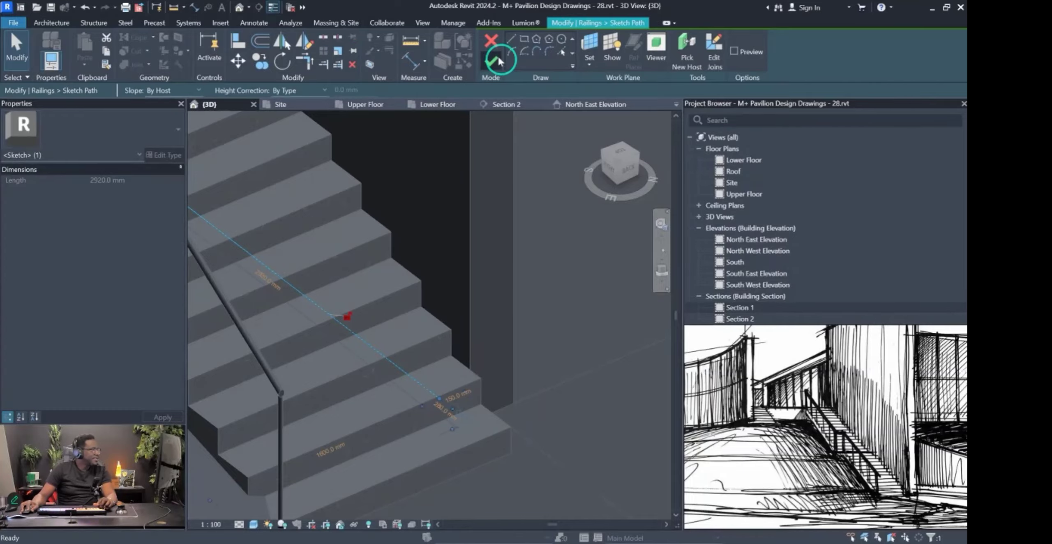
pyautogui.click(498, 60)
pyautogui.scroll(-3, 502, 345)
pyautogui.press('Escape')
# Examine the glass panel railing along the terrace's slab edge, both close up and in relation to the side walls and curved stair.
pyautogui.keyDown('shift'); pyautogui.moveTo(473, 368); pyautogui.dragTo(508, 239, button='middle'); pyautogui.keyUp('shift')
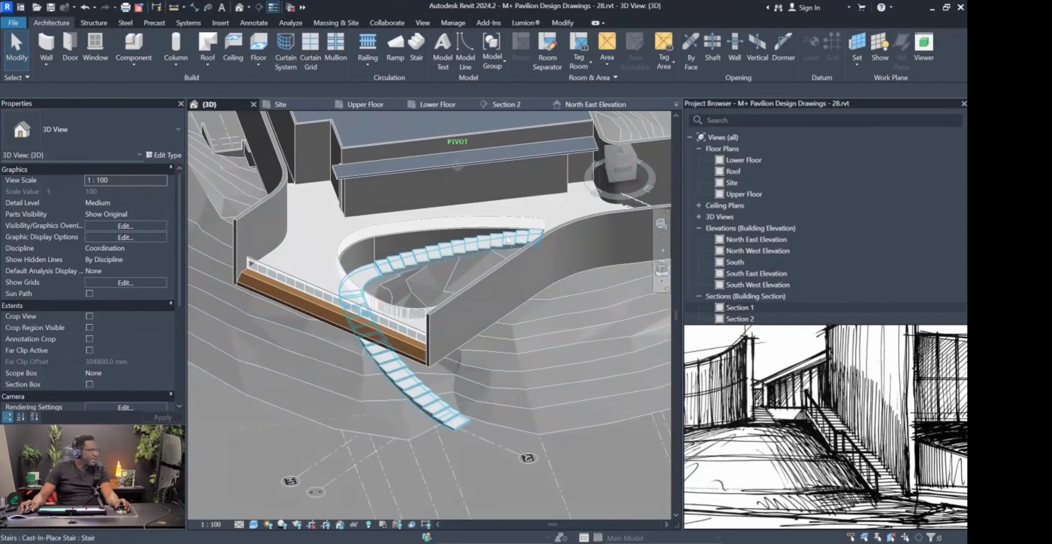
pyautogui.scroll(5, 509, 239)
pyautogui.keyDown('shift'); pyautogui.moveTo(364, 229); pyautogui.dragTo(439, 349, button='middle'); pyautogui.keyUp('shift')
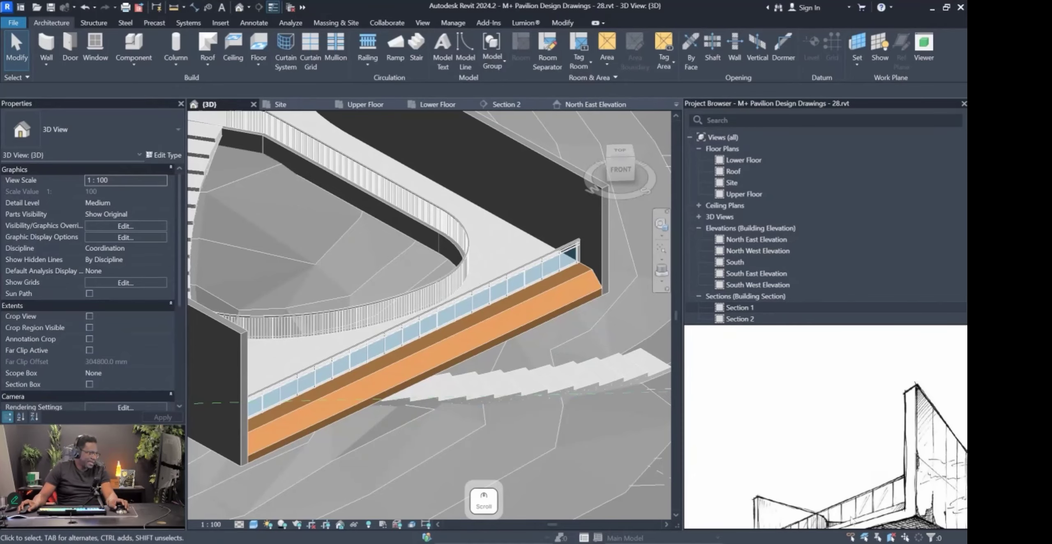
pyautogui.scroll(5, 564, 277)
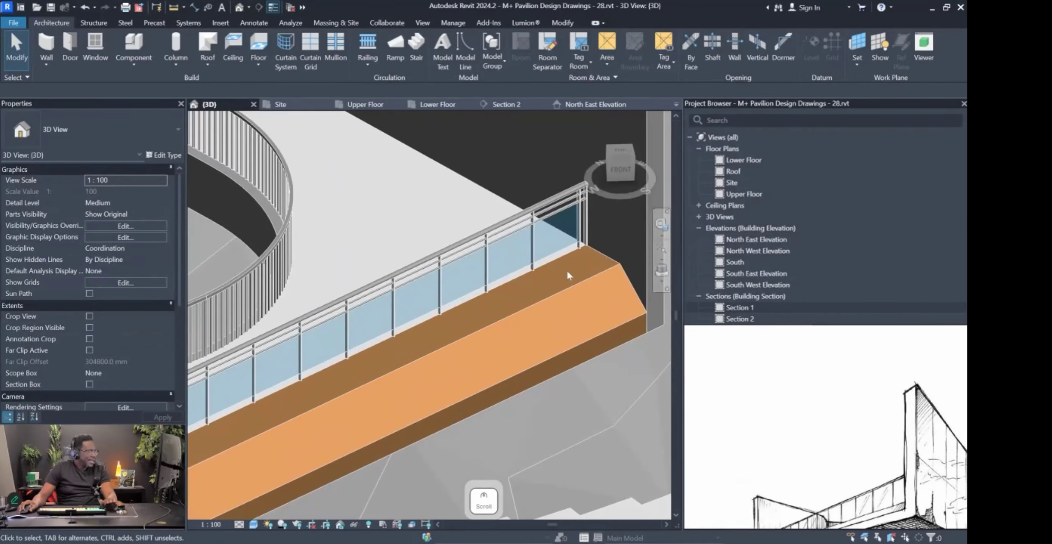
pyautogui.scroll(1, 530, 221)
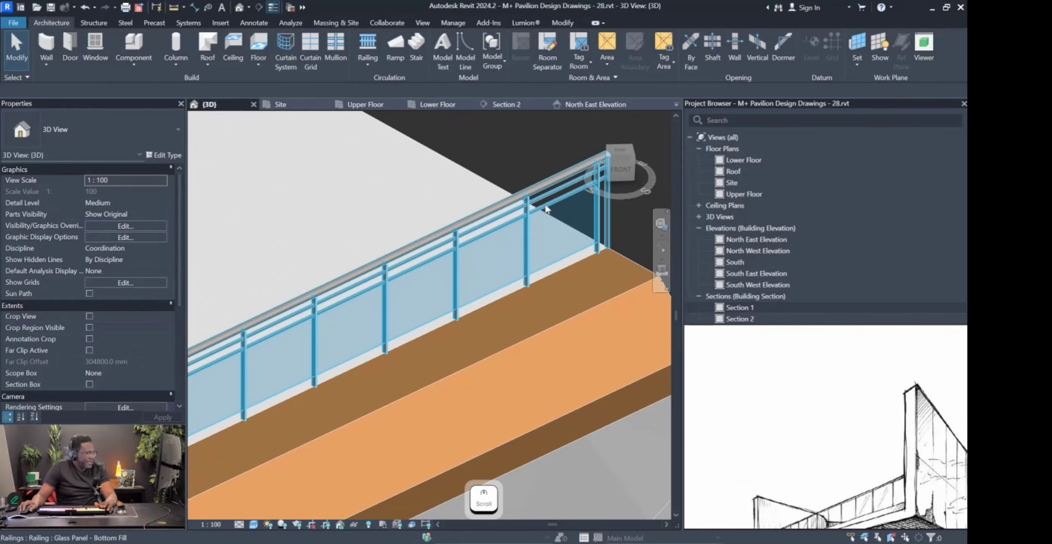
pyautogui.scroll(-5, 532, 215)
pyautogui.press('Escape')
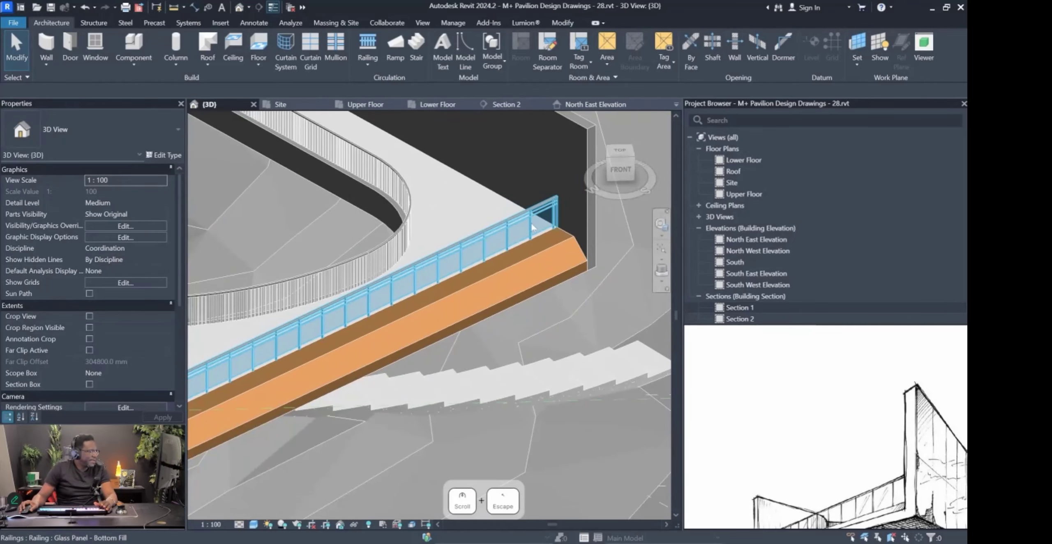
pyautogui.scroll(-3, 470, 331)
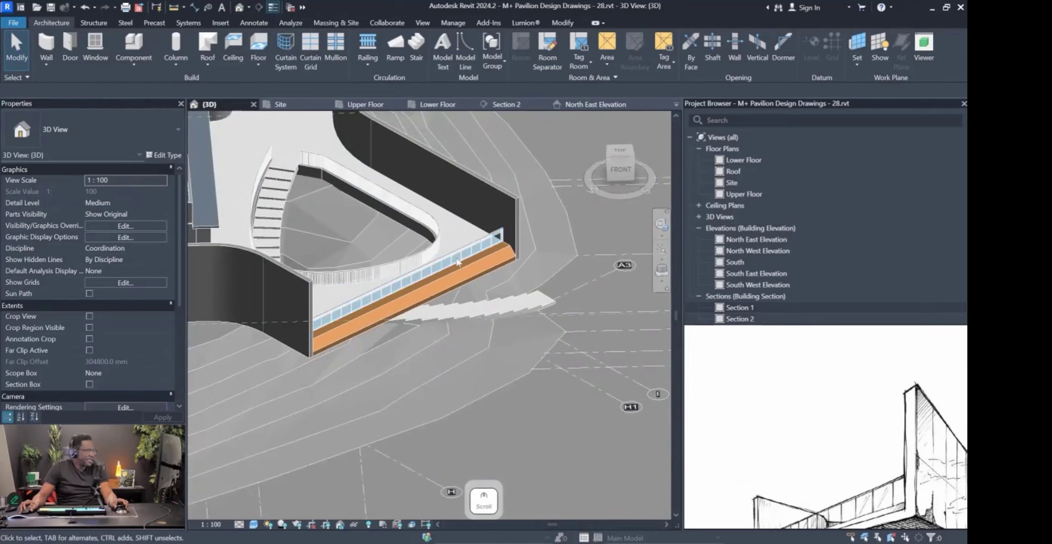
pyautogui.scroll(-3, 455, 381)
# Review the whole pavilion model from several sides, including the outdoor stair with its wall-mounted handrail, against the perspective sketch.
pyautogui.moveTo(415, 383)
pyautogui.keyDown('shift'); pyautogui.mouseDown(button='middle')
pyautogui.moveTo(374, 383)
pyautogui.moveTo(415, 379)
pyautogui.moveTo(621, 423)
pyautogui.moveTo(622, 454)
pyautogui.mouseUp(button='middle'); pyautogui.keyUp('shift')
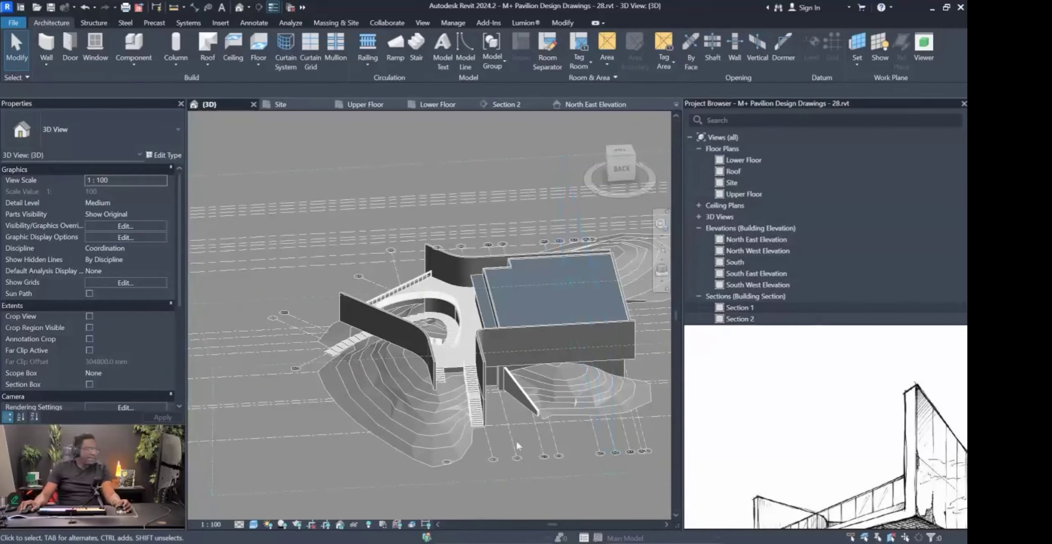
pyautogui.keyDown('shift'); pyautogui.moveTo(439, 385); pyautogui.dragTo(457, 417, button='middle'); pyautogui.keyUp('shift')
pyautogui.keyDown('shift'); pyautogui.moveTo(544, 386); pyautogui.dragTo(464, 367, button='middle'); pyautogui.keyUp('shift')
pyautogui.scroll(3, 456, 386)
pyautogui.keyDown('shift'); pyautogui.moveTo(361, 362); pyautogui.dragTo(284, 366, button='middle'); pyautogui.keyUp('shift')
pyautogui.keyDown('shift'); pyautogui.moveTo(509, 419); pyautogui.dragTo(417, 413, button='middle'); pyautogui.keyUp('shift')
pyautogui.moveTo(497, 388)
pyautogui.keyDown('shift'); pyautogui.mouseDown(button='middle')
pyautogui.moveTo(544, 344)
pyautogui.moveTo(572, 352)
pyautogui.moveTo(557, 337)
pyautogui.mouseUp(button='middle'); pyautogui.keyUp('shift')
pyautogui.scroll(8, 488, 404)
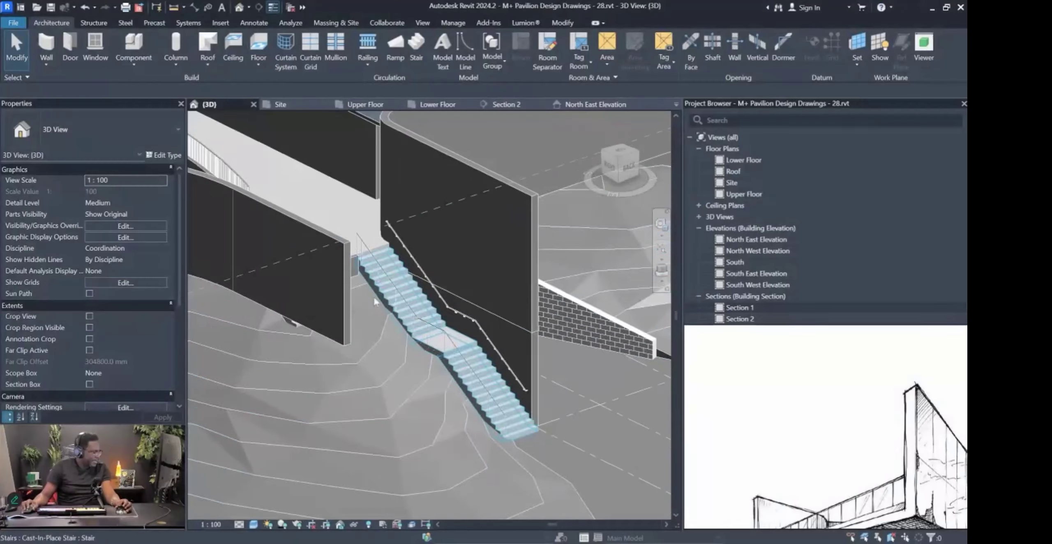
pyautogui.scroll(-9, 464, 441)
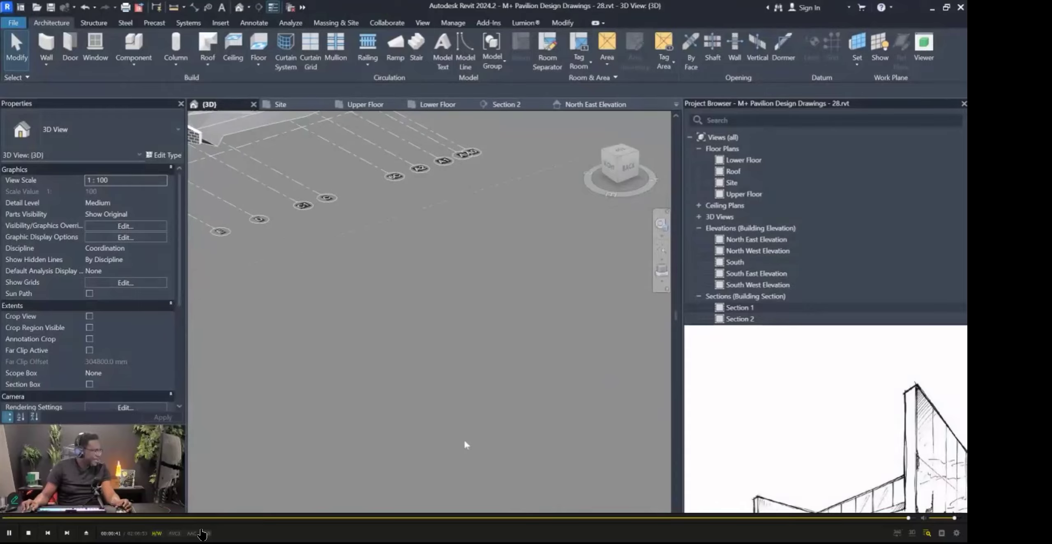
pyautogui.scroll(4, 228, 248)
pyautogui.scroll(2, 229, 250)
pyautogui.keyDown('shift'); pyautogui.moveTo(325, 286); pyautogui.dragTo(482, 329, button='middle'); pyautogui.keyUp('shift')
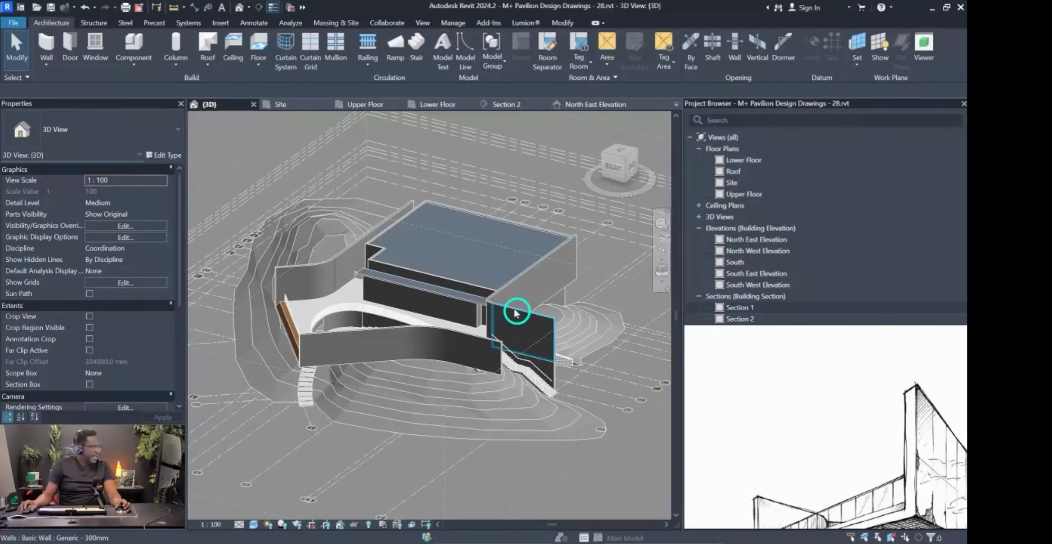
pyautogui.scroll(-5, 770, 366)
pyautogui.scroll(5, 828, 408)
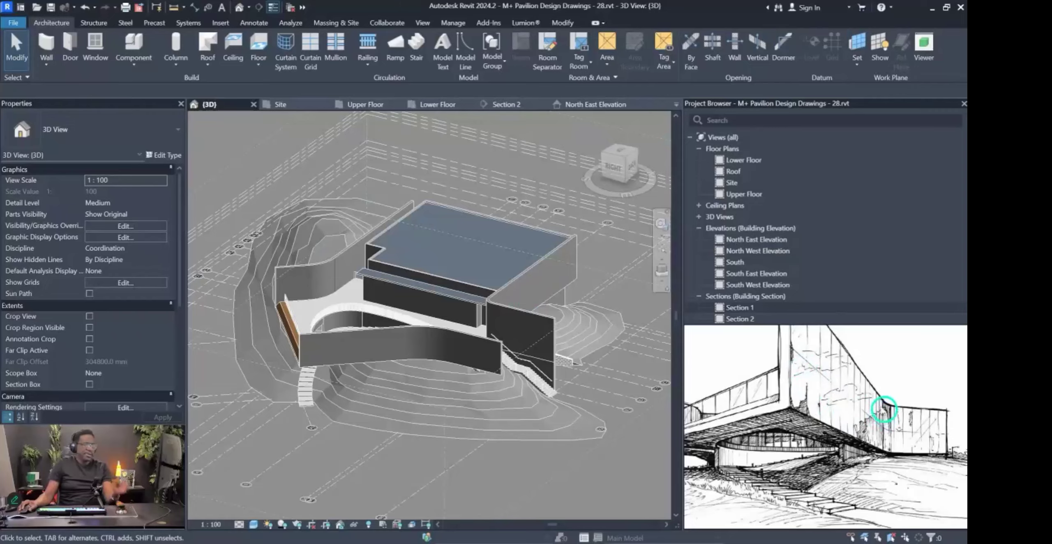
pyautogui.press('super+shift+t')
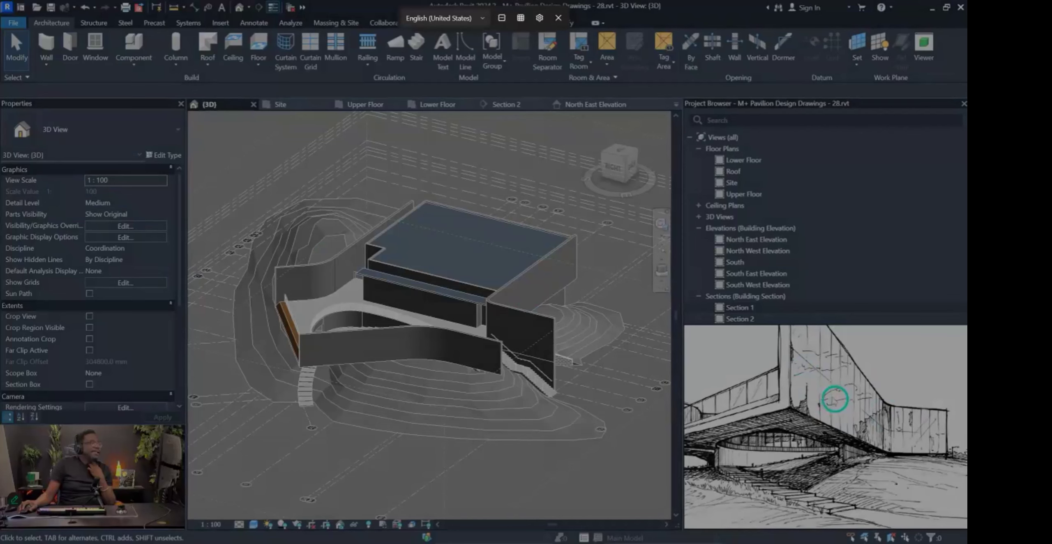
pyautogui.press('Escape')
pyautogui.moveTo(464, 397)
pyautogui.keyDown('shift'); pyautogui.mouseDown(button='middle')
pyautogui.moveTo(474, 398)
pyautogui.moveTo(392, 422)
pyautogui.moveTo(399, 398)
pyautogui.mouseUp(button='middle'); pyautogui.keyUp('shift')
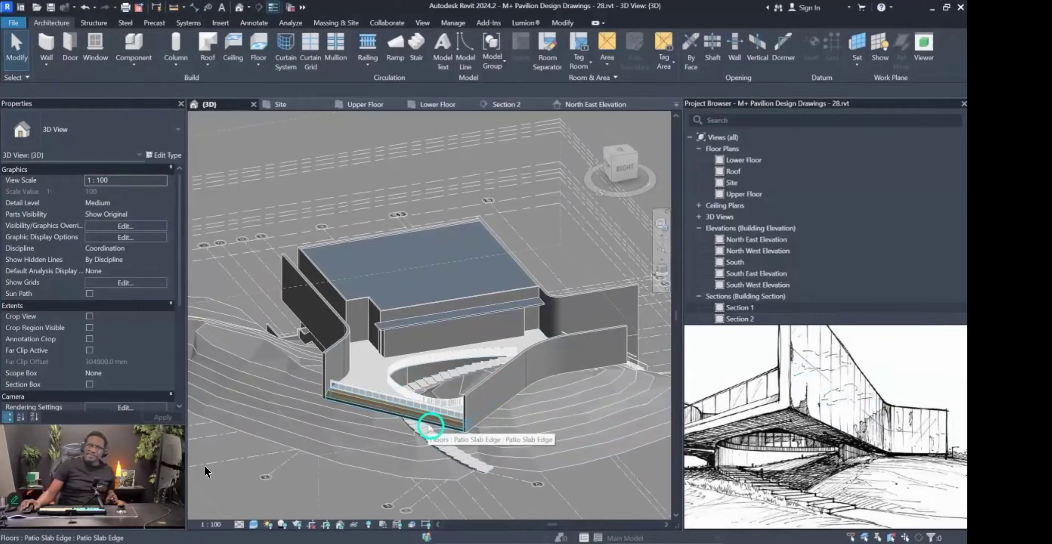
# Switch to the browser, close the chart gallery window, and show the Building Information Modelling course page in full screen.
pyautogui.press('Pause')
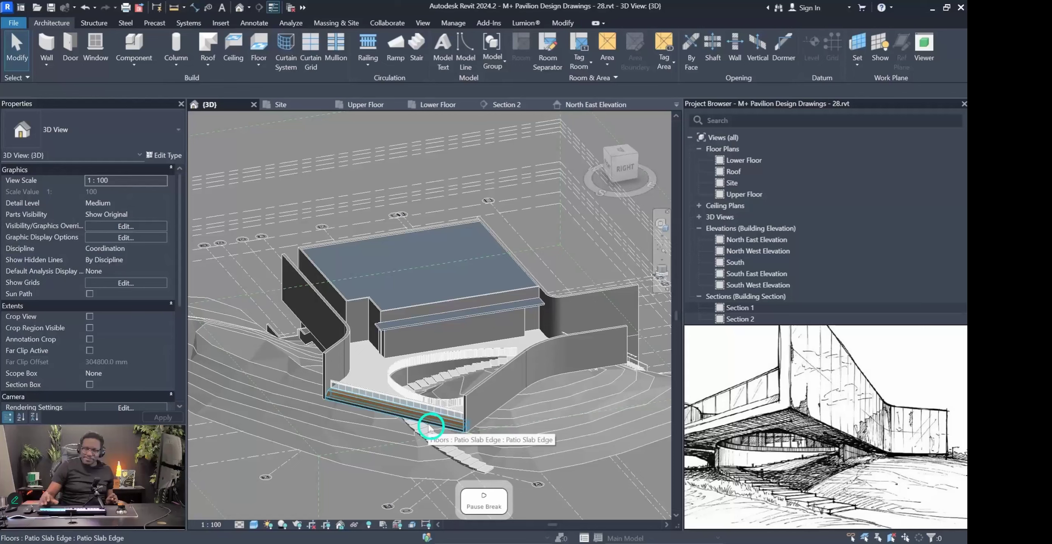
pyautogui.hotkey('alt', 'Tab')
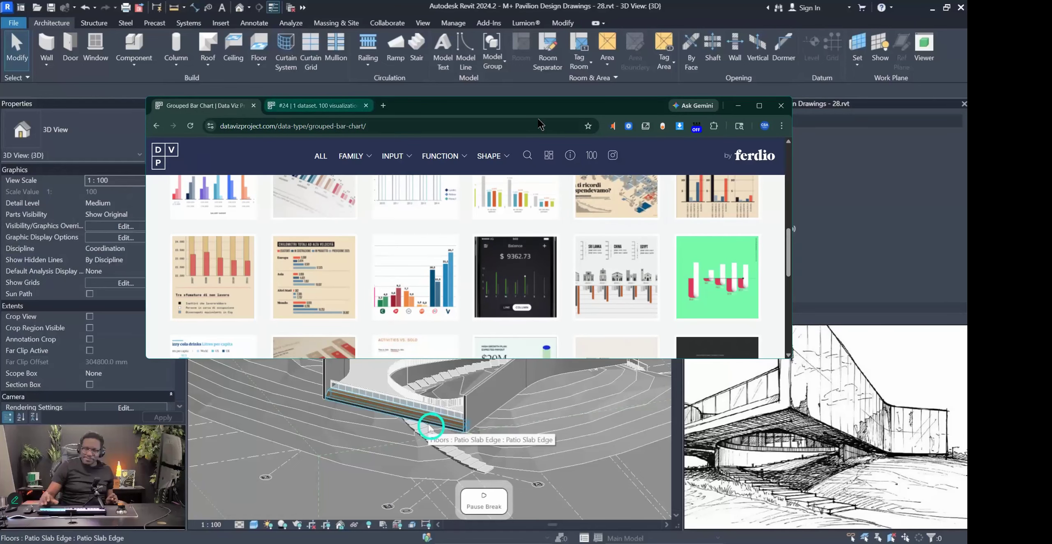
pyautogui.click(779, 105)
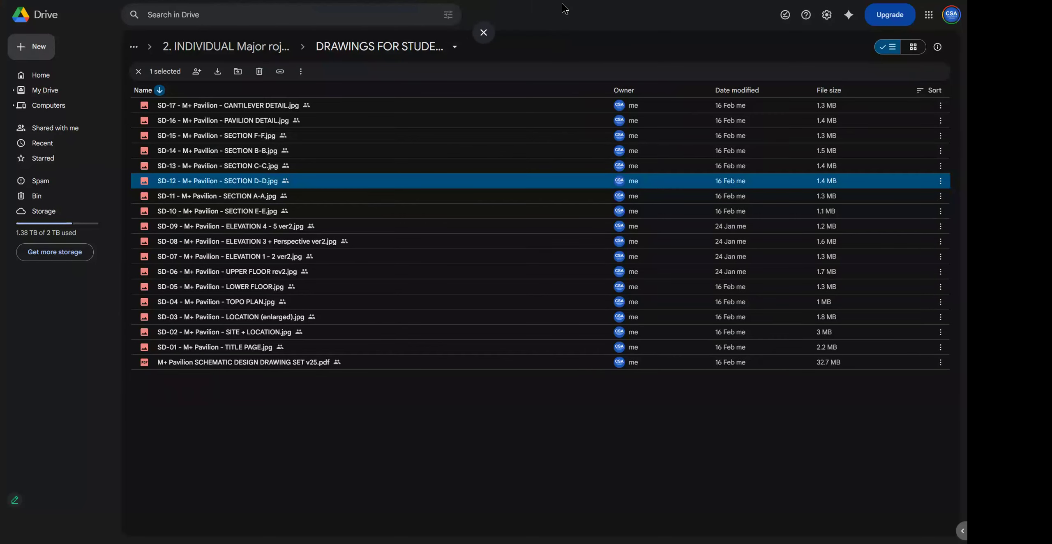
pyautogui.press('F11')
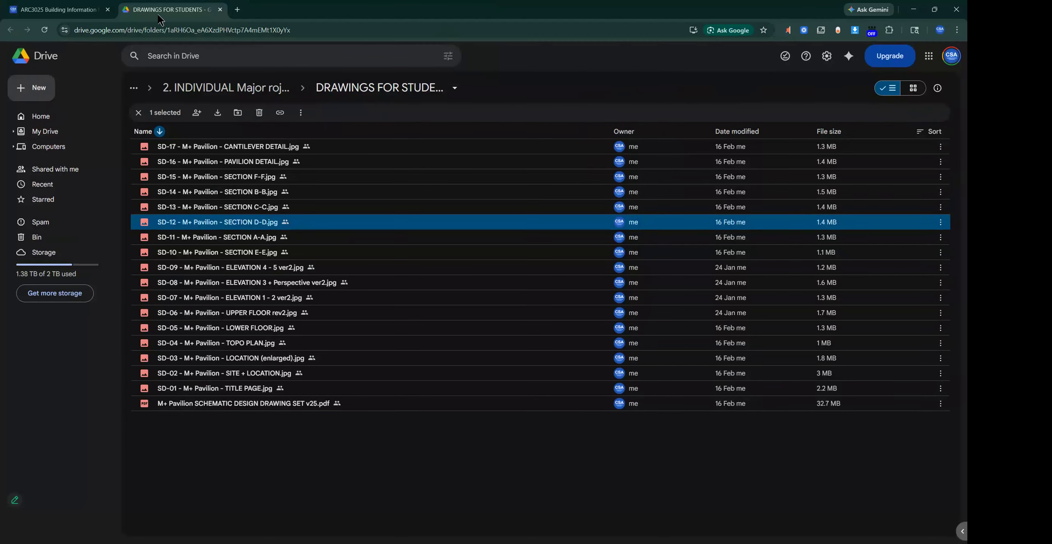
pyautogui.click(54, 9)
pyautogui.press('F11')
# Enlarge the class timeline on the course page and show the Week 9 Practical entry.
pyautogui.scroll(15, 774, 359)
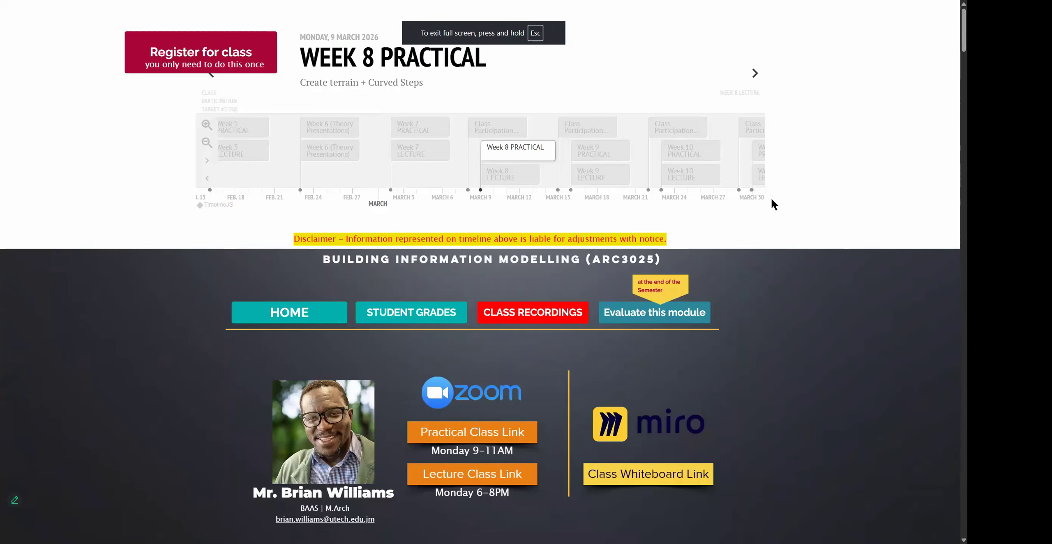
pyautogui.keyDown('ctrl'); pyautogui.scroll(3, 772, 202); pyautogui.keyUp('ctrl')
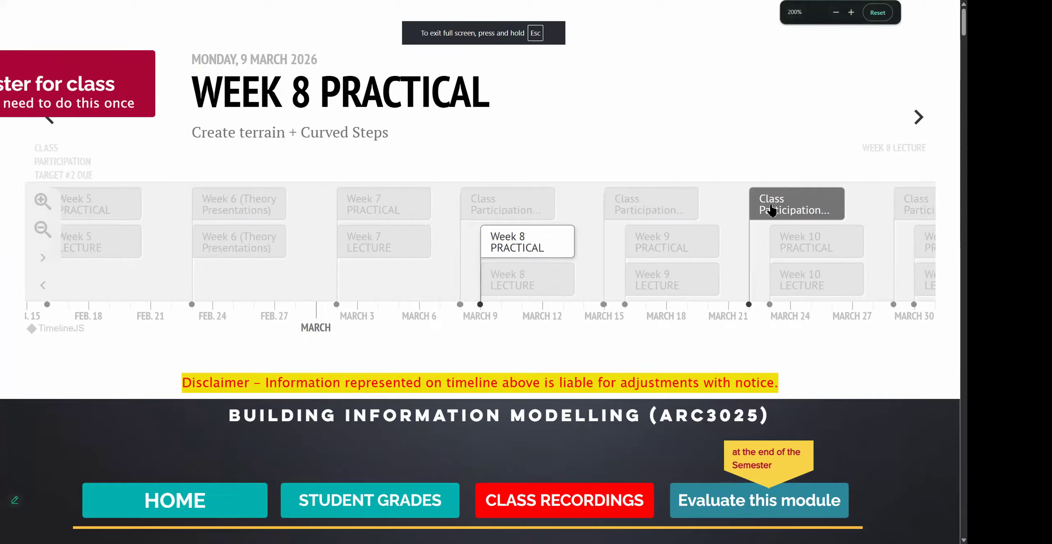
pyautogui.click(667, 251)
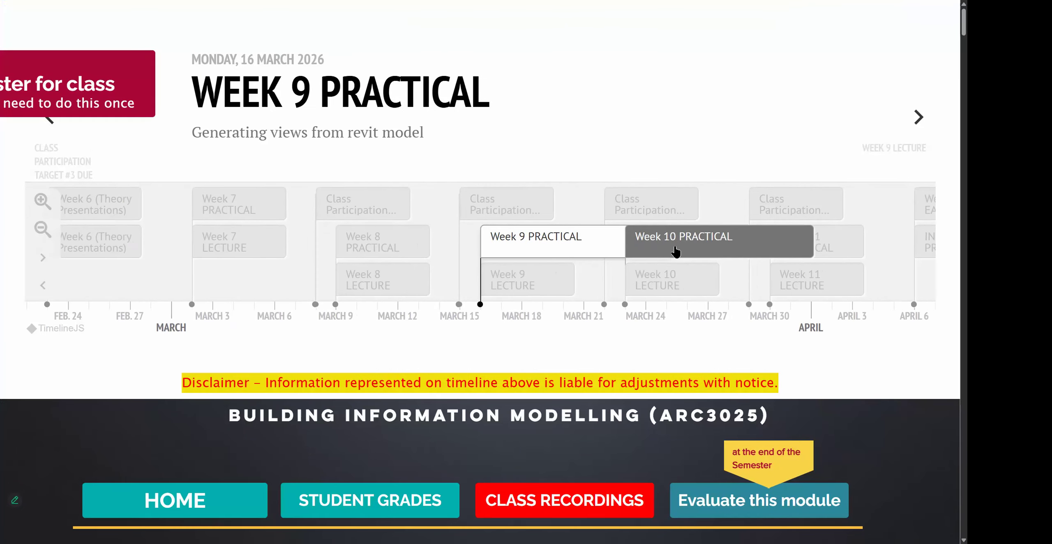